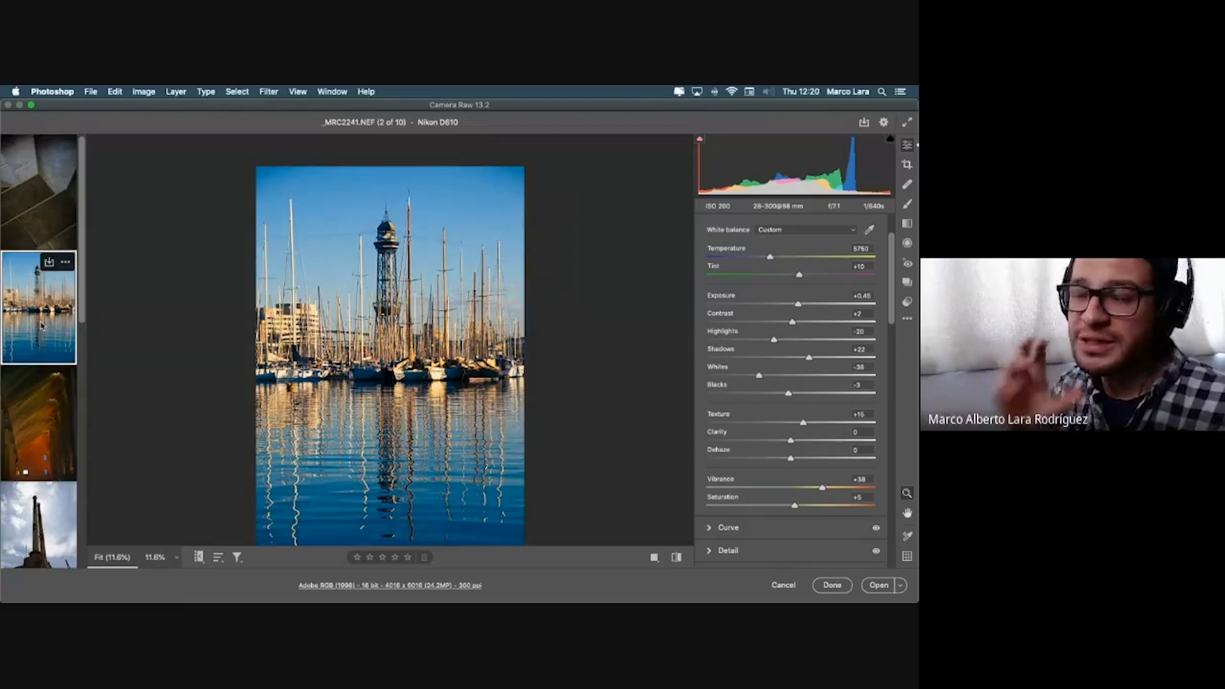
Step: Select all photos in the filmstrip and open the save options for exporting them together
click(22, 218)
right_click(45, 232)
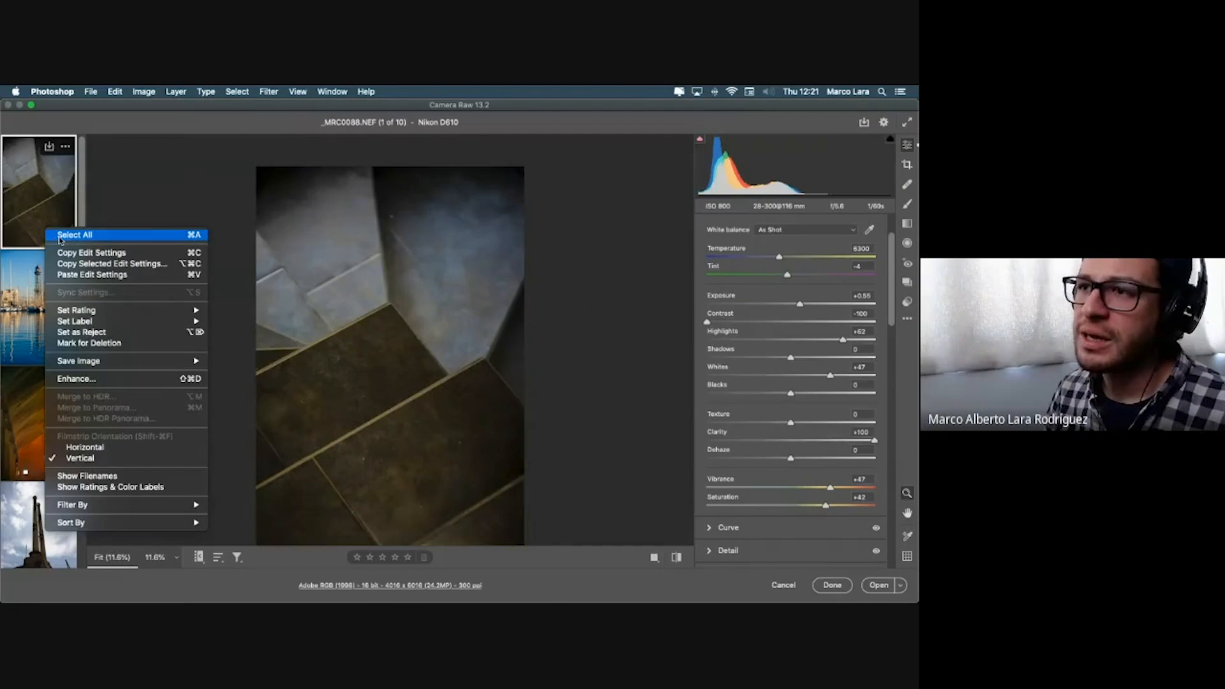
click(61, 236)
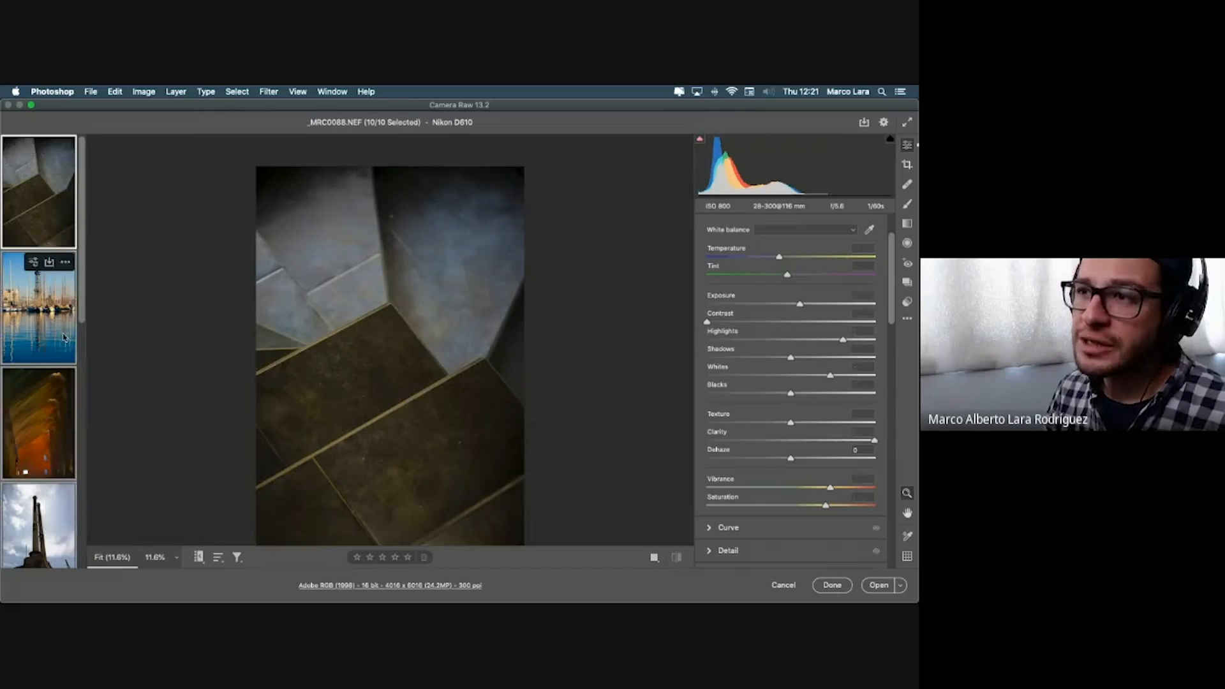
right_click(52, 230)
mouse_move(113, 365)
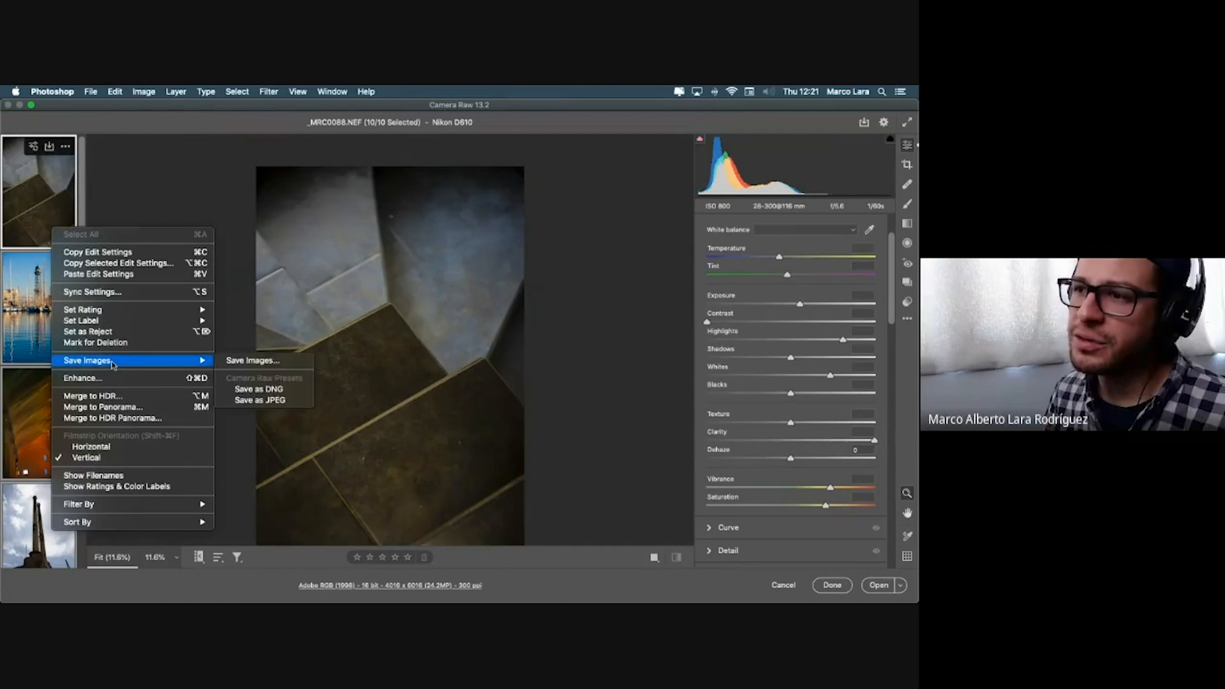
click(228, 364)
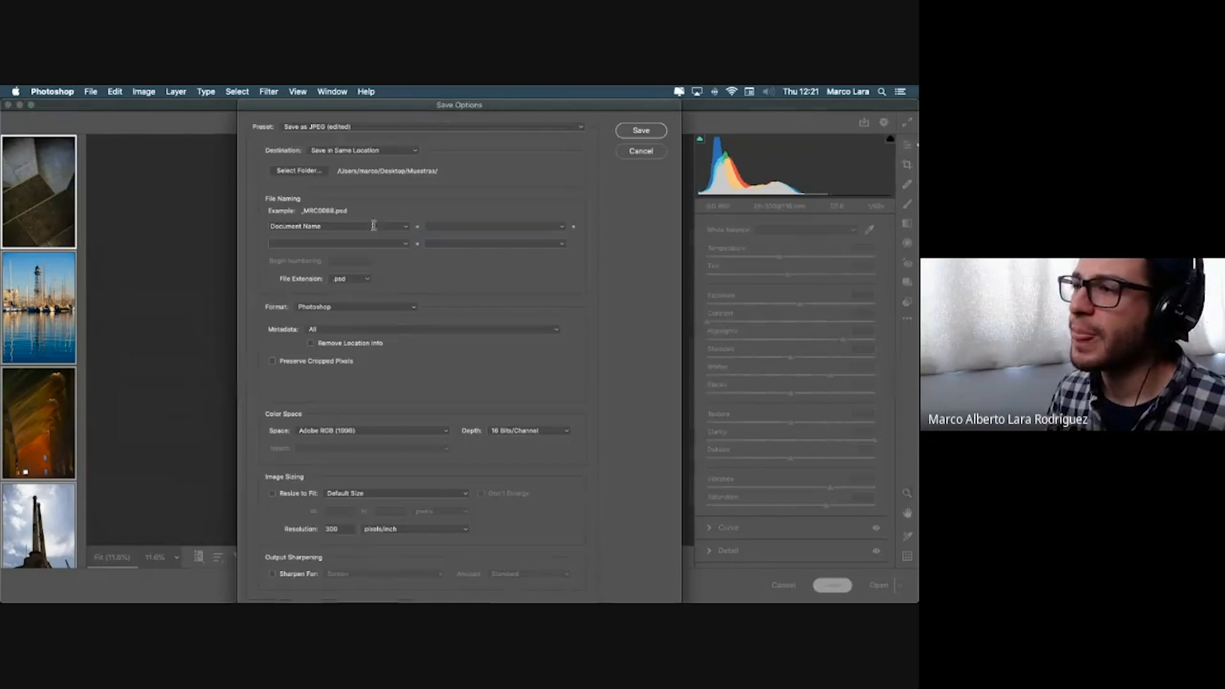
drag(460, 105, 416, 102)
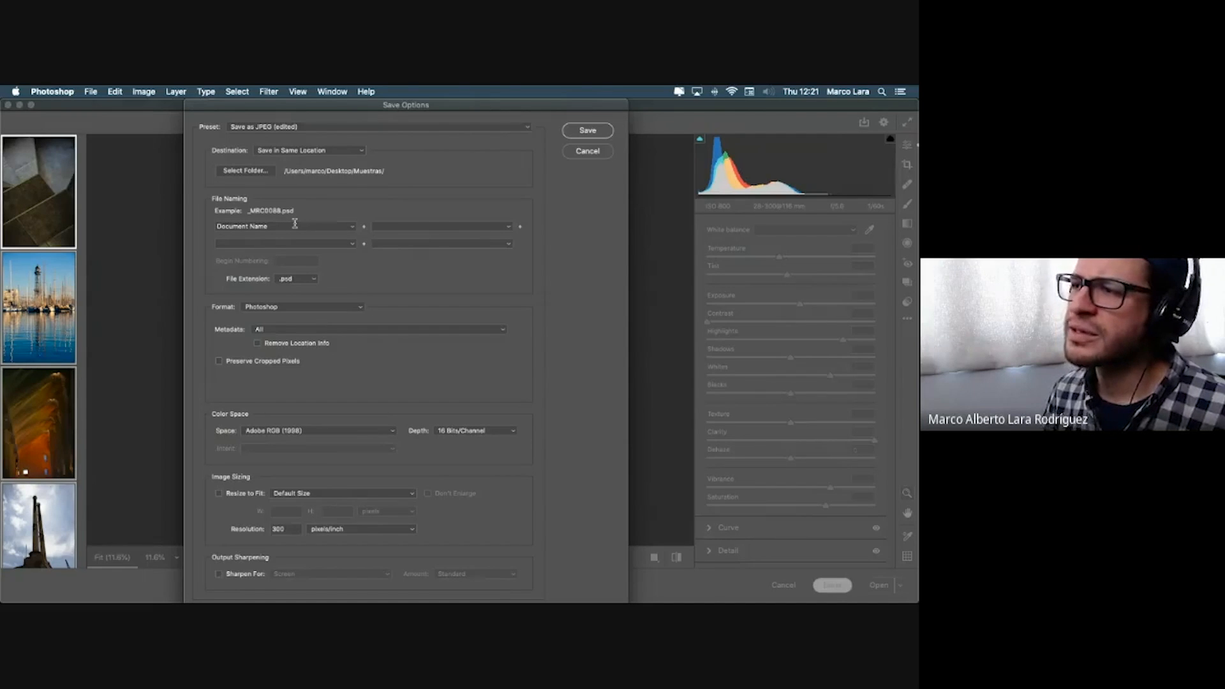
drag(373, 106, 382, 106)
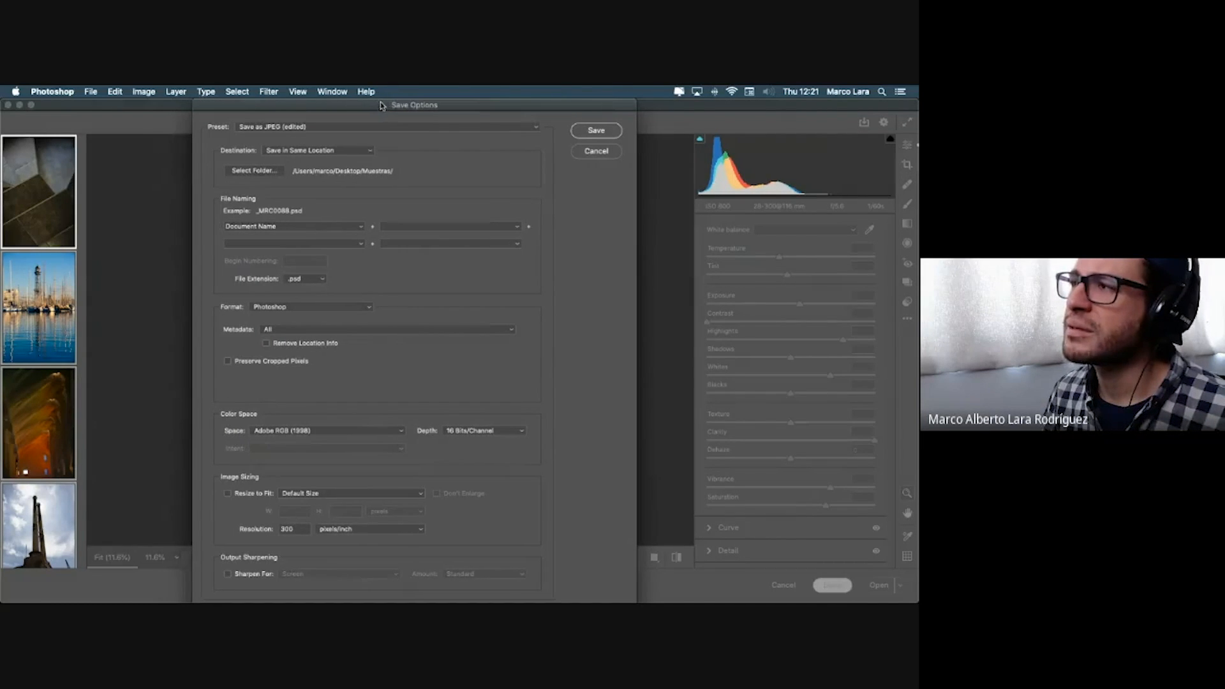
Step: Check the destination folder, and set the exported files' extension to .jpg with the JPEG format
click(251, 172)
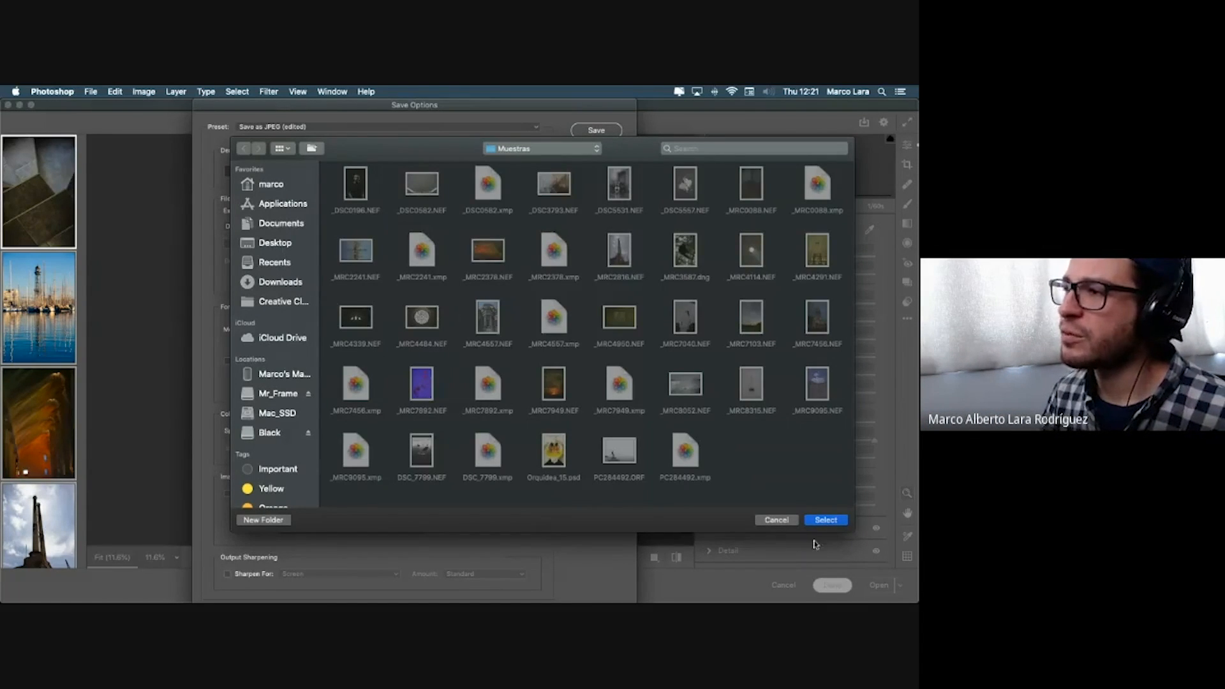
click(777, 520)
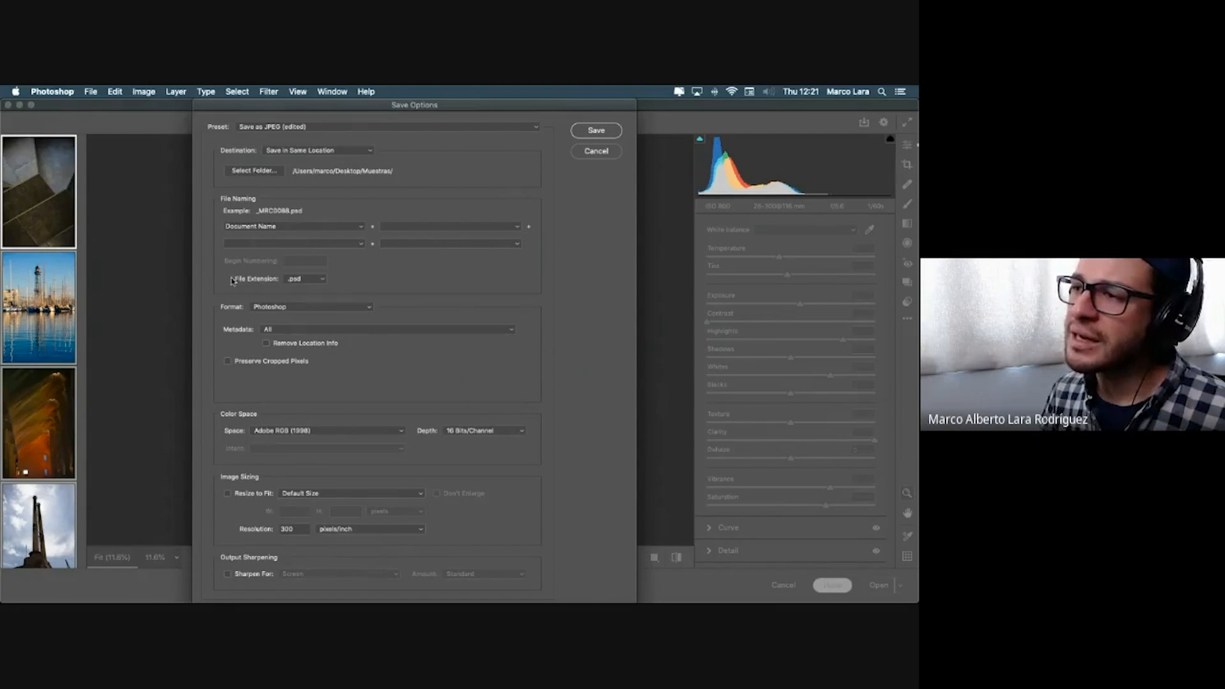
click(323, 281)
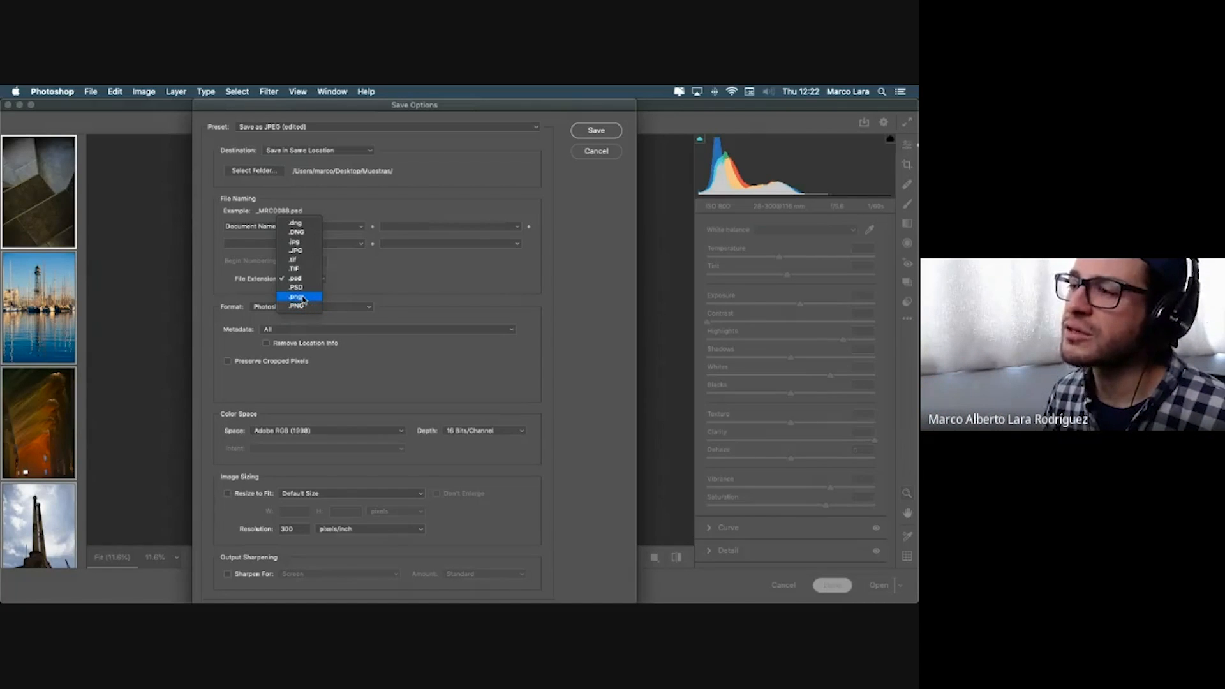
click(312, 244)
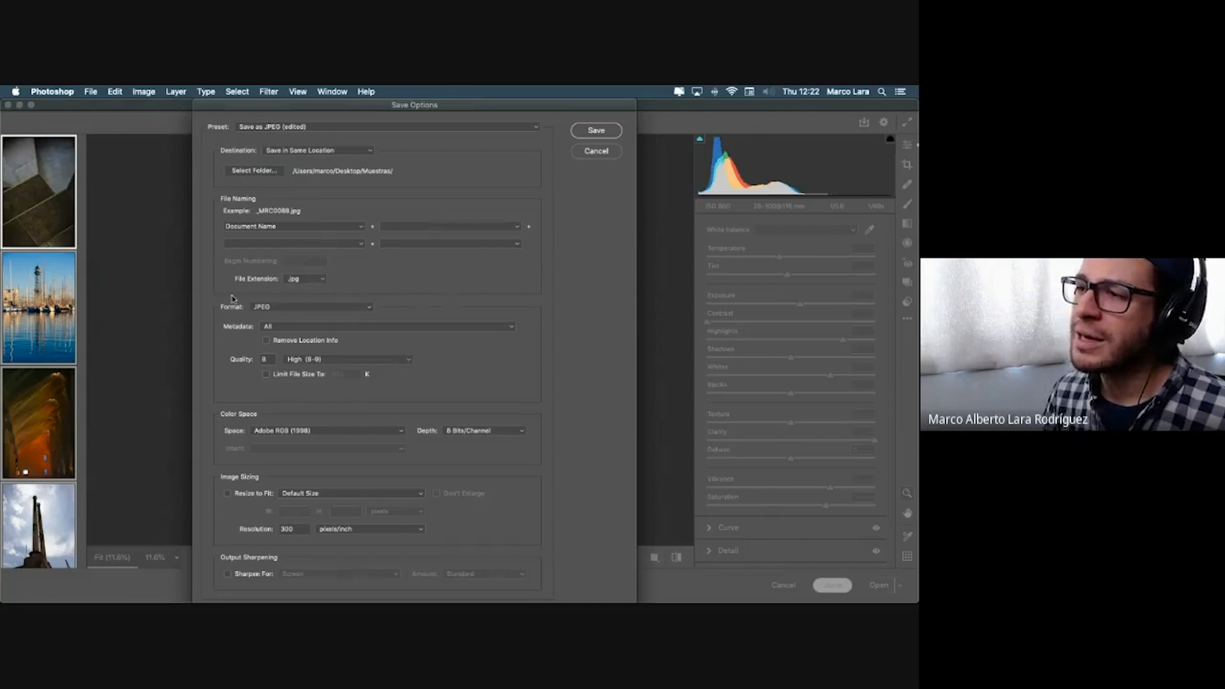
click(263, 311)
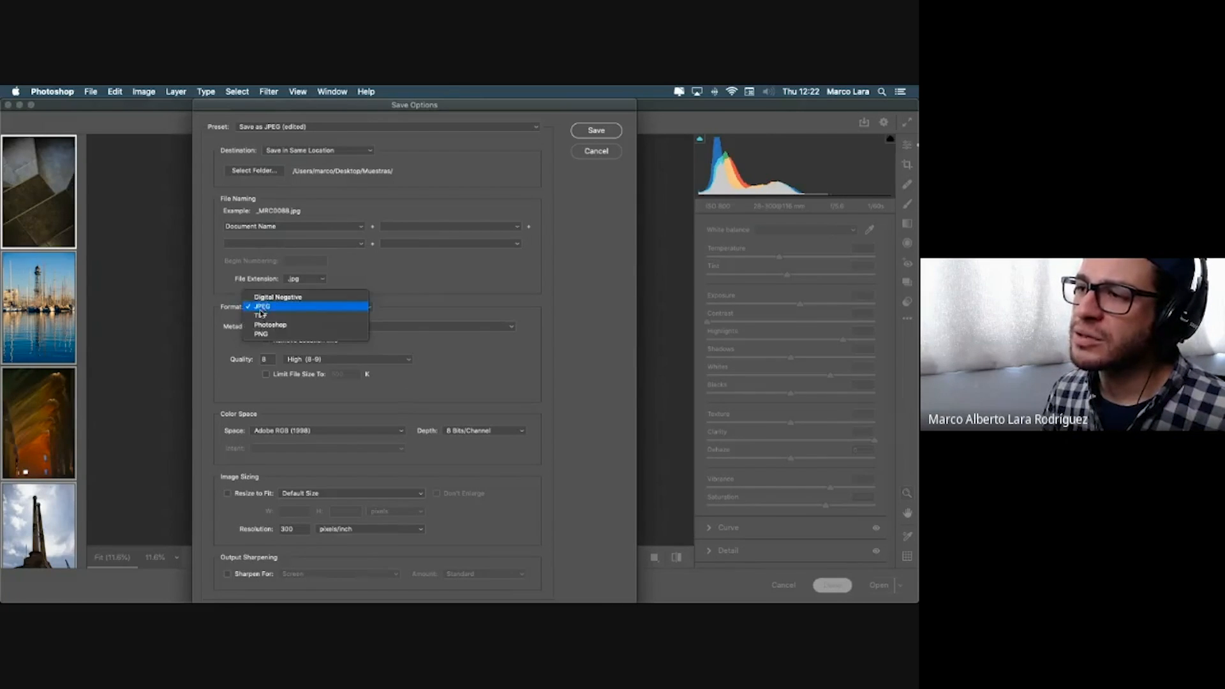
click(365, 353)
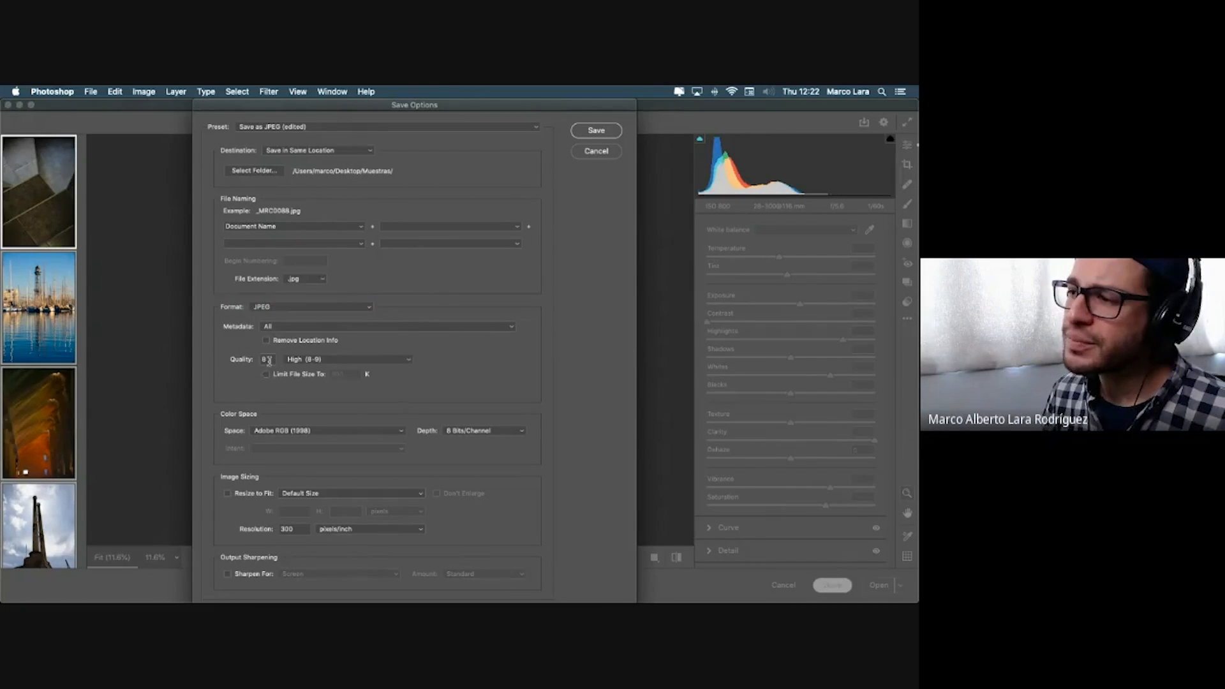
Step: Try the Maximum (10-12) JPEG quality with a value of 12
click(328, 364)
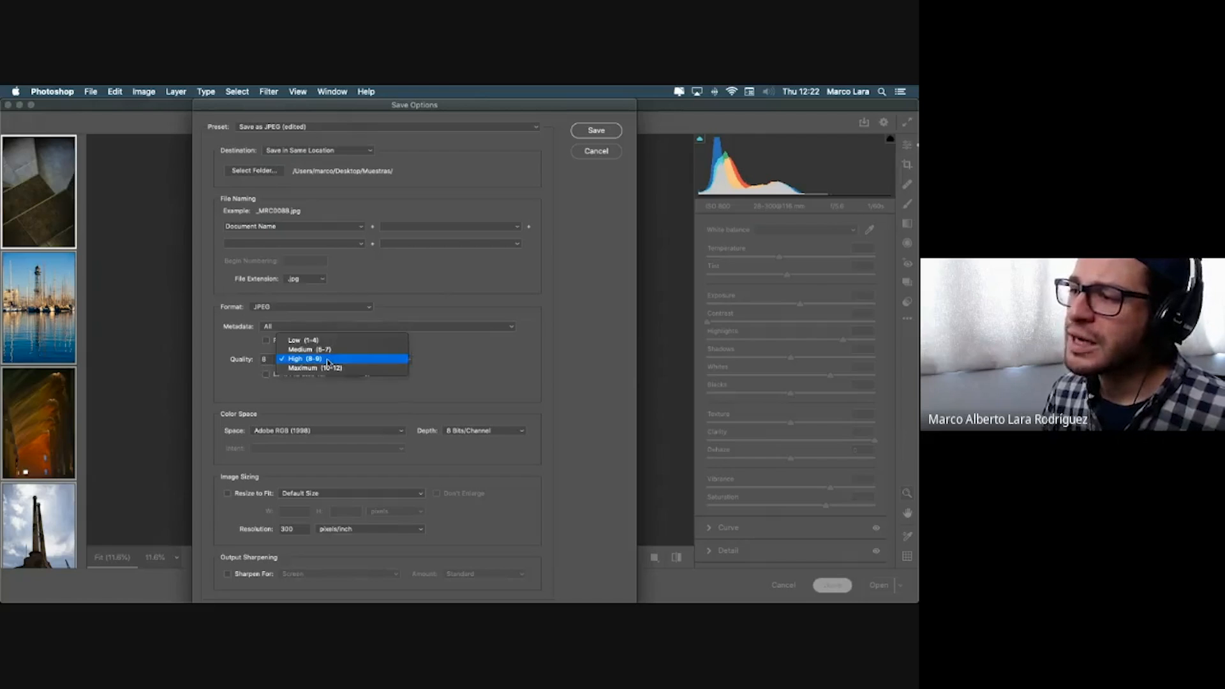
click(311, 369)
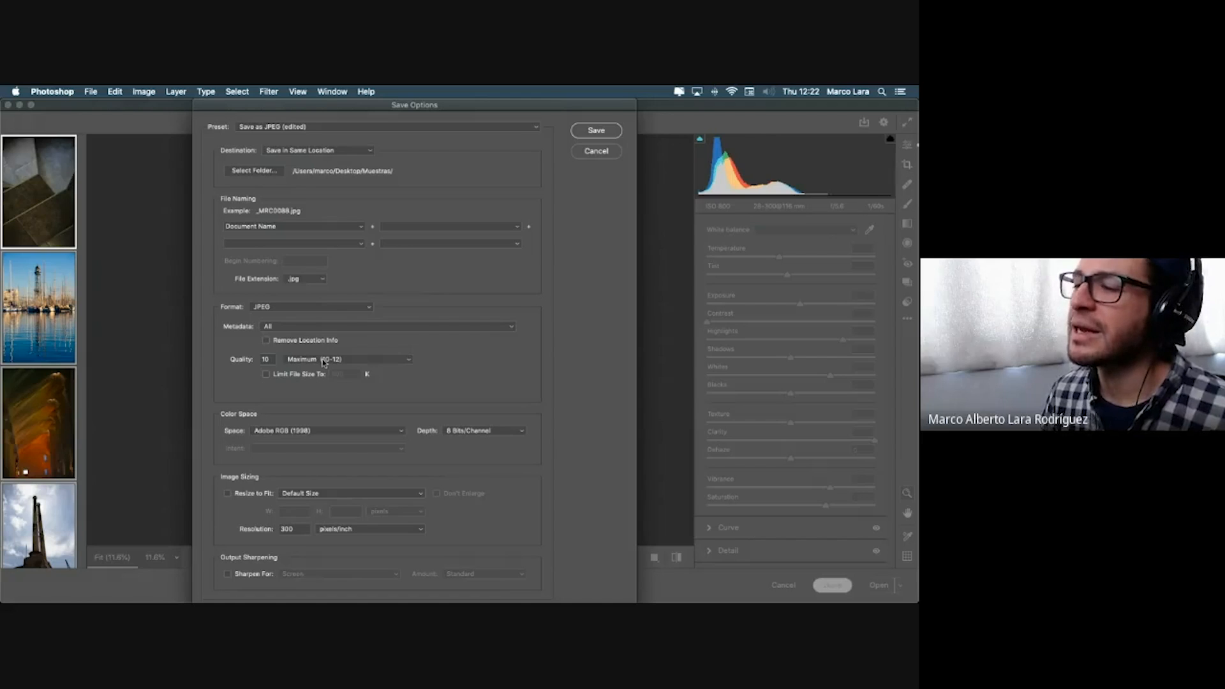
click(324, 363)
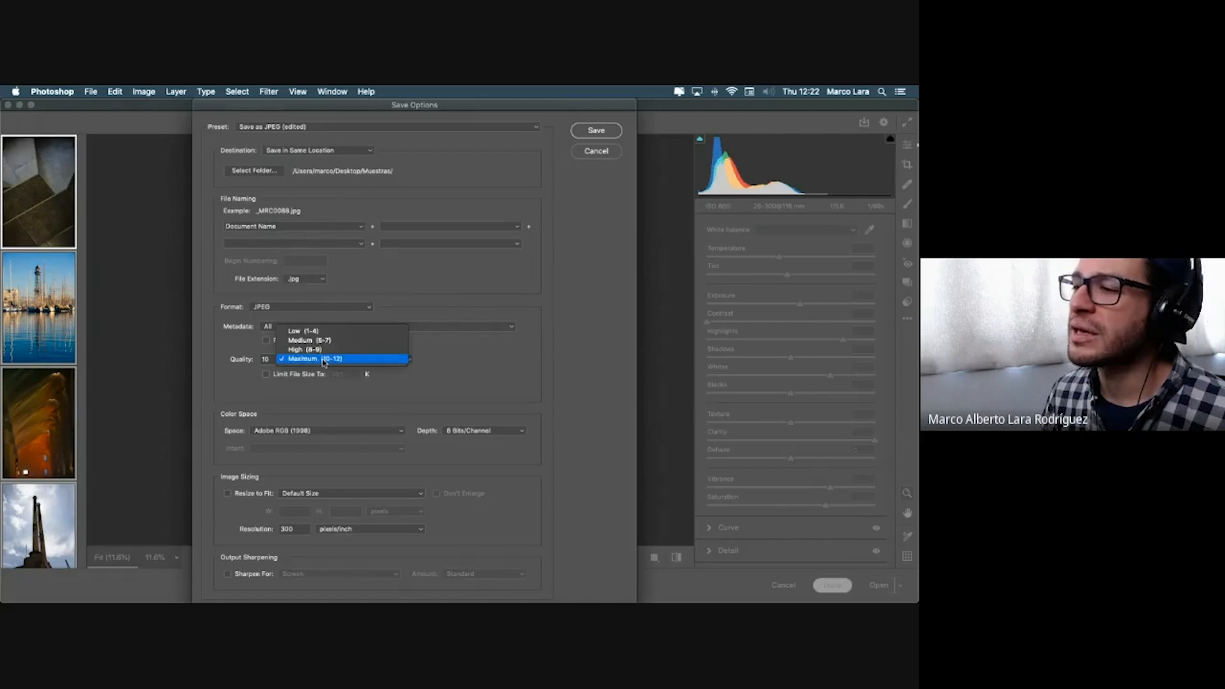
click(282, 394)
drag(268, 359, 250, 361)
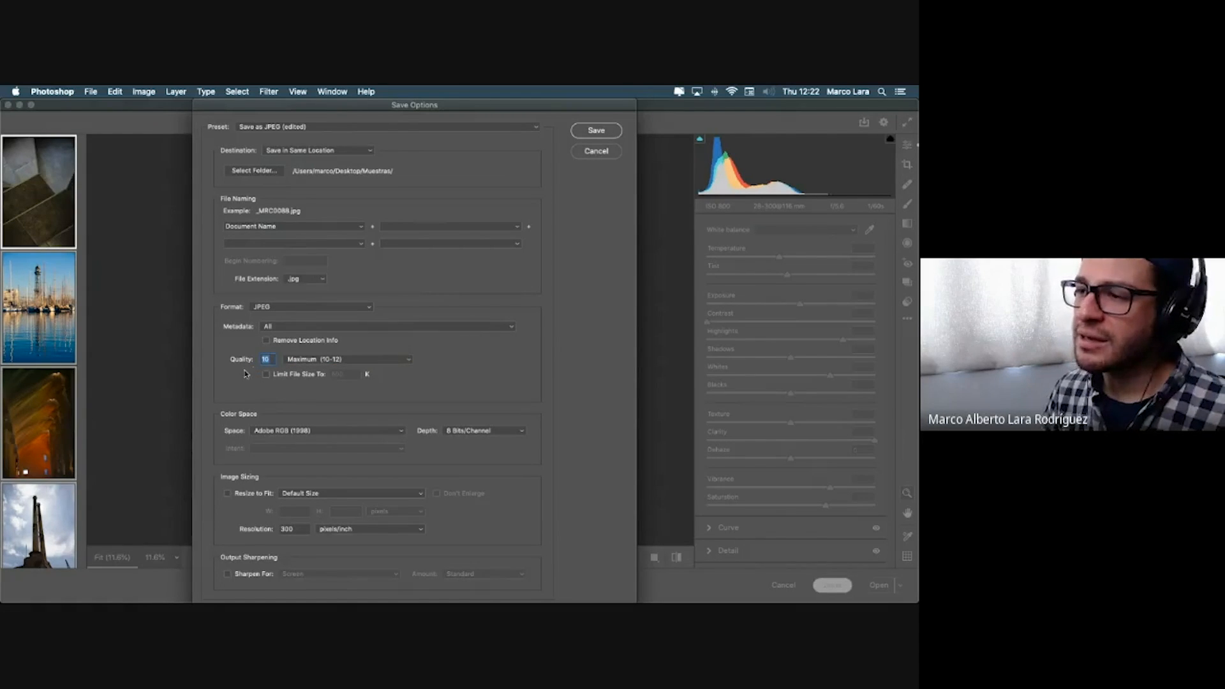
text(12)
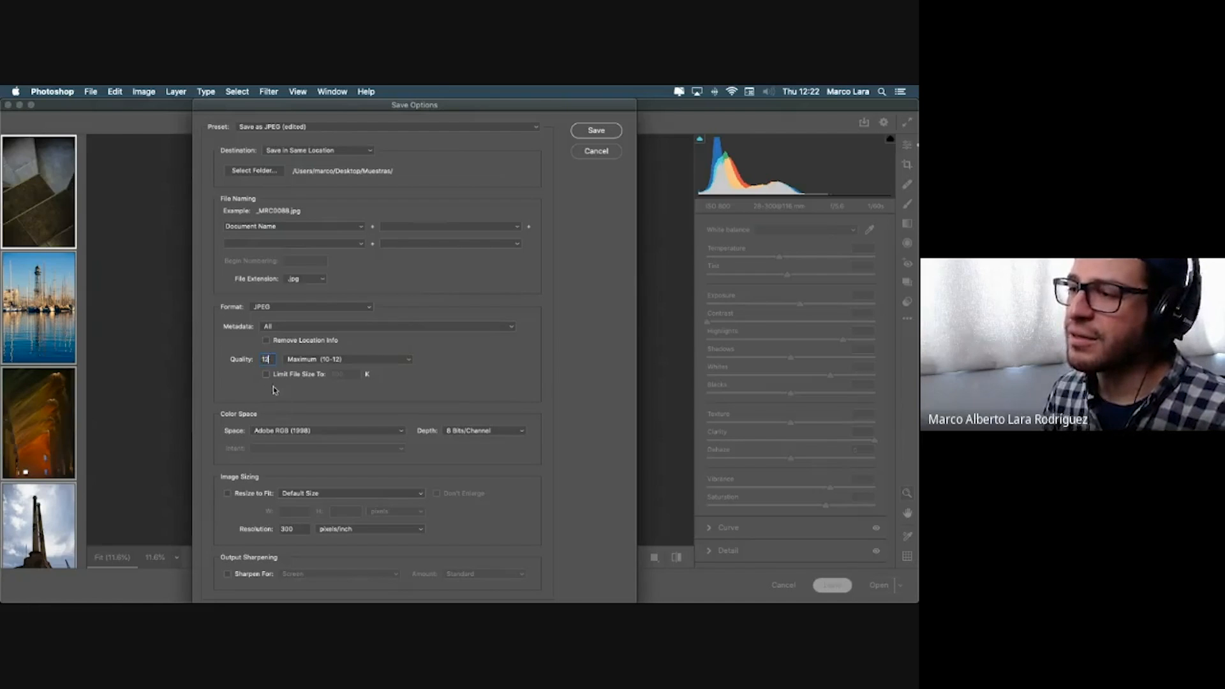
Step: Set the JPEG quality to 8
drag(269, 359, 258, 364)
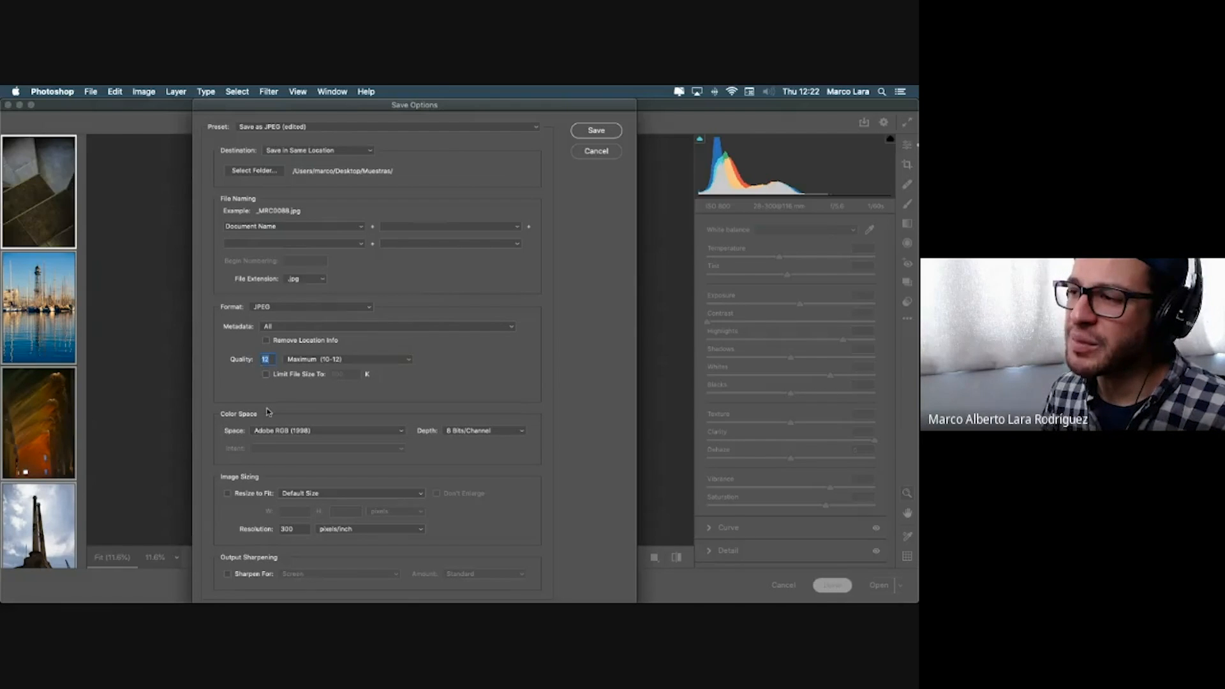
text(8)
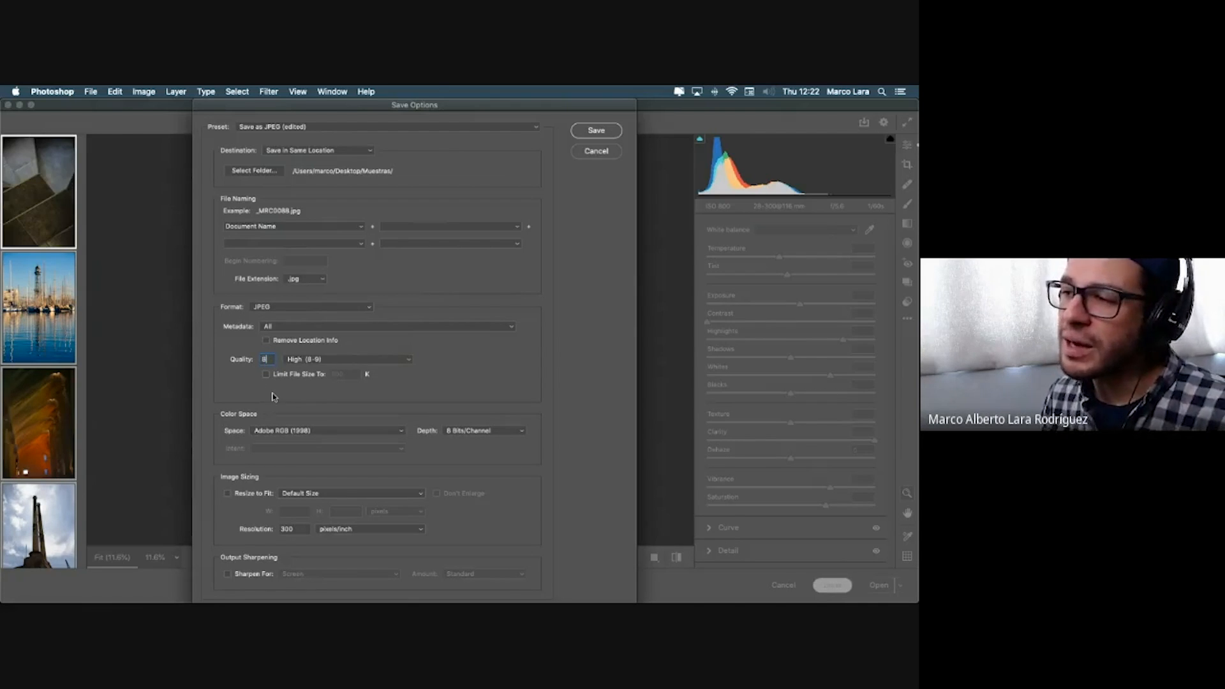
drag(268, 360, 244, 381)
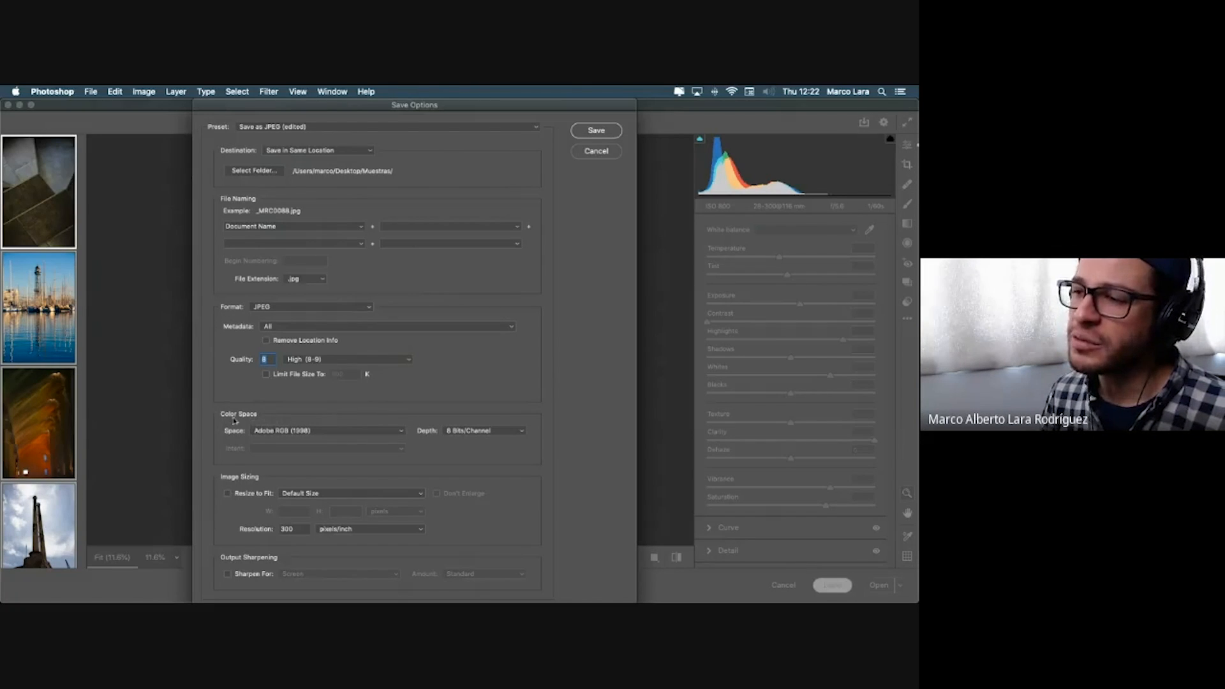
Step: Set the export color space to sRGB IEC61966-2.1 with a depth of 8 Bits/Channel
click(404, 434)
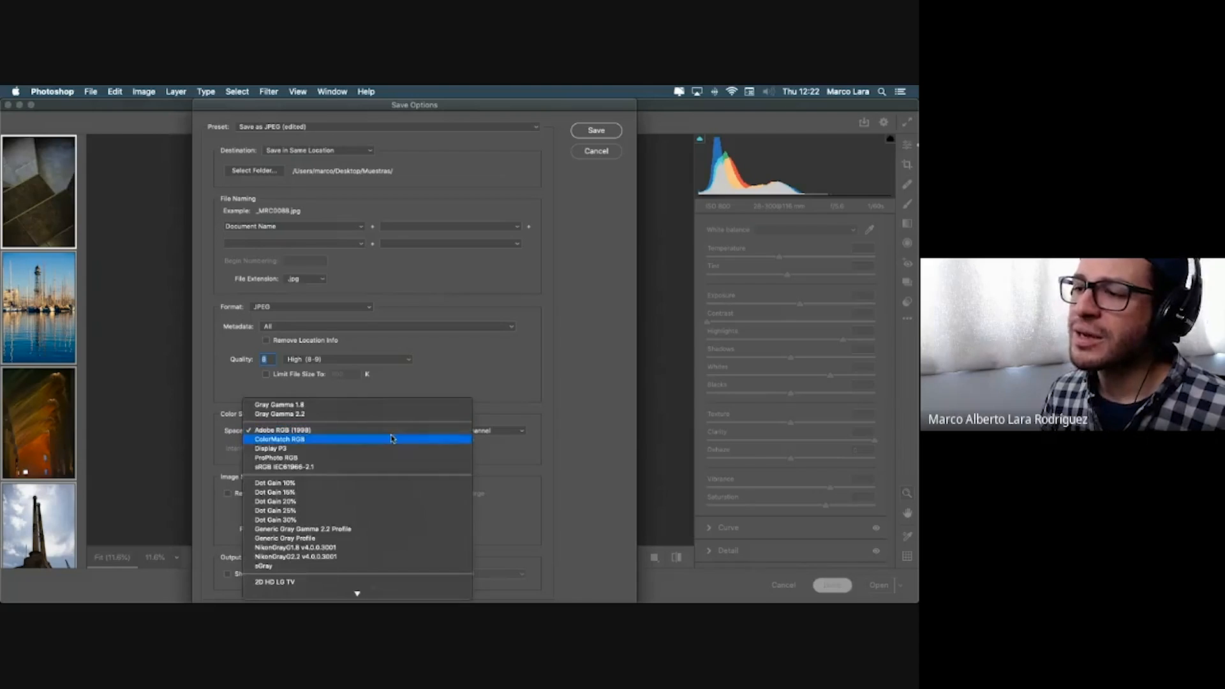
click(302, 468)
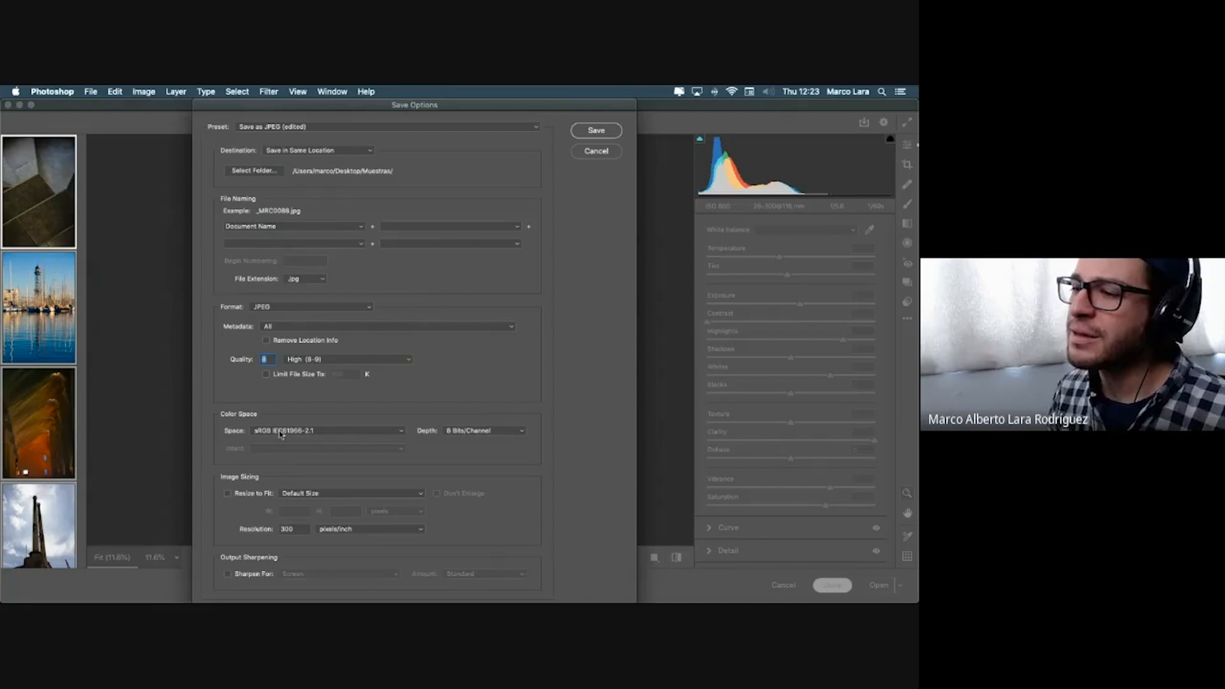
click(514, 433)
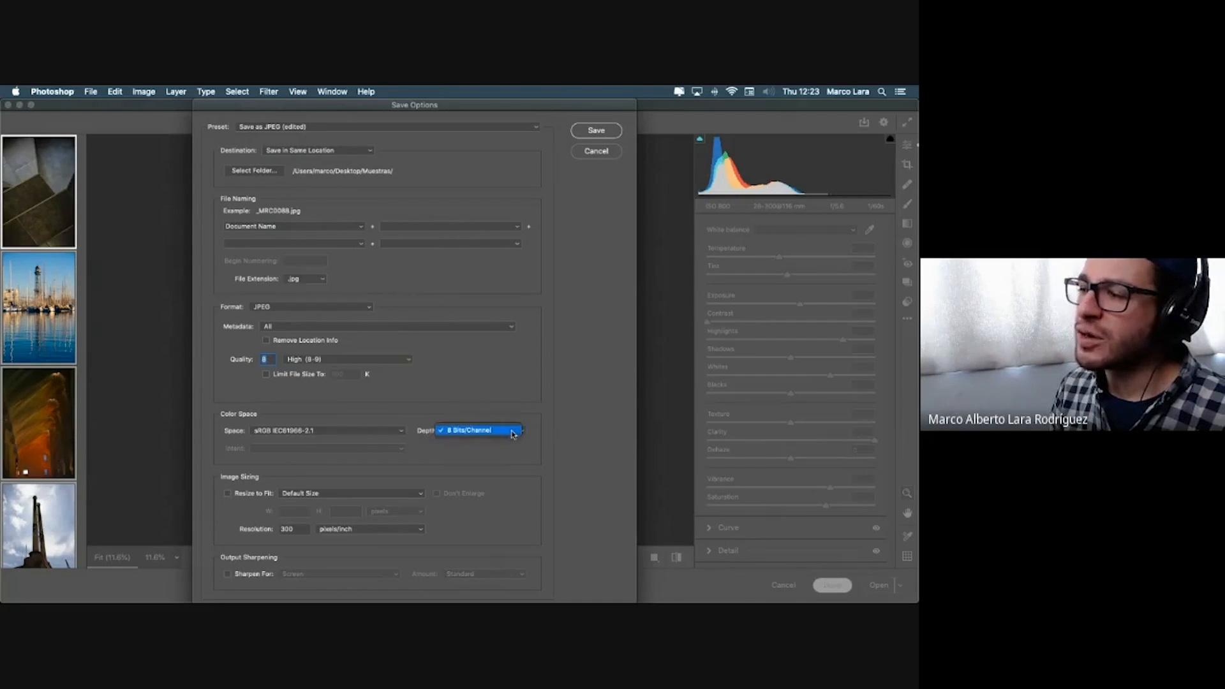
click(456, 432)
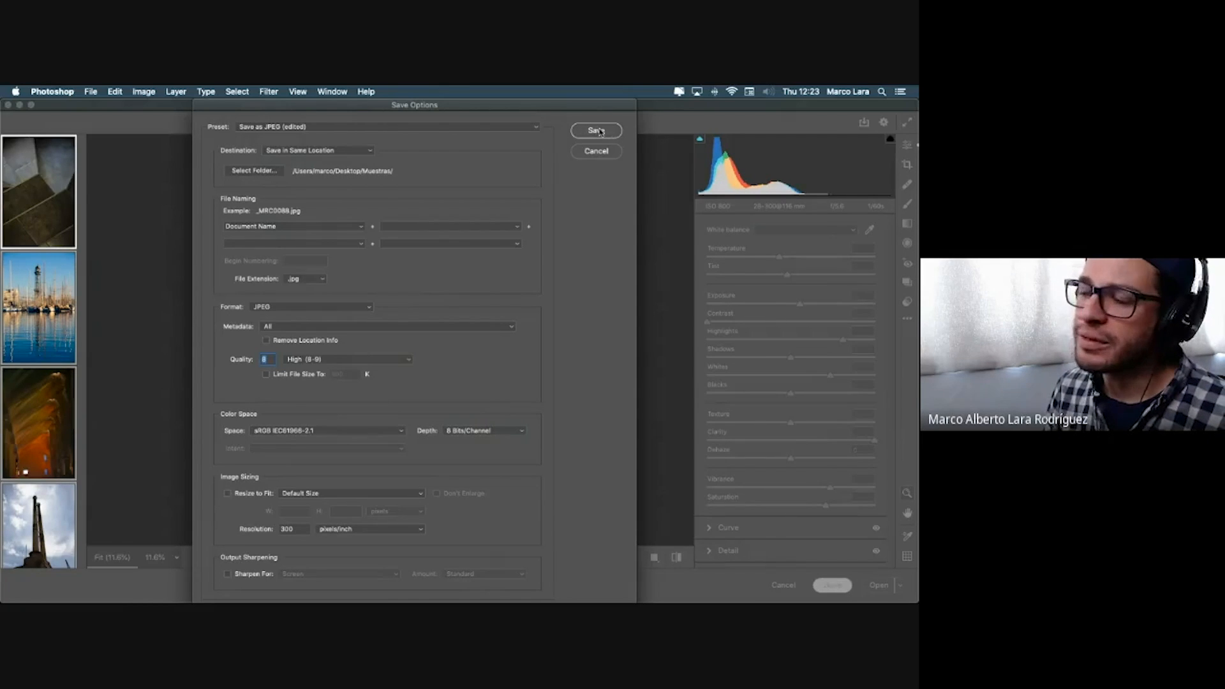
Step: Enable Resize to Fit in the image sizing options
click(228, 494)
click(228, 494)
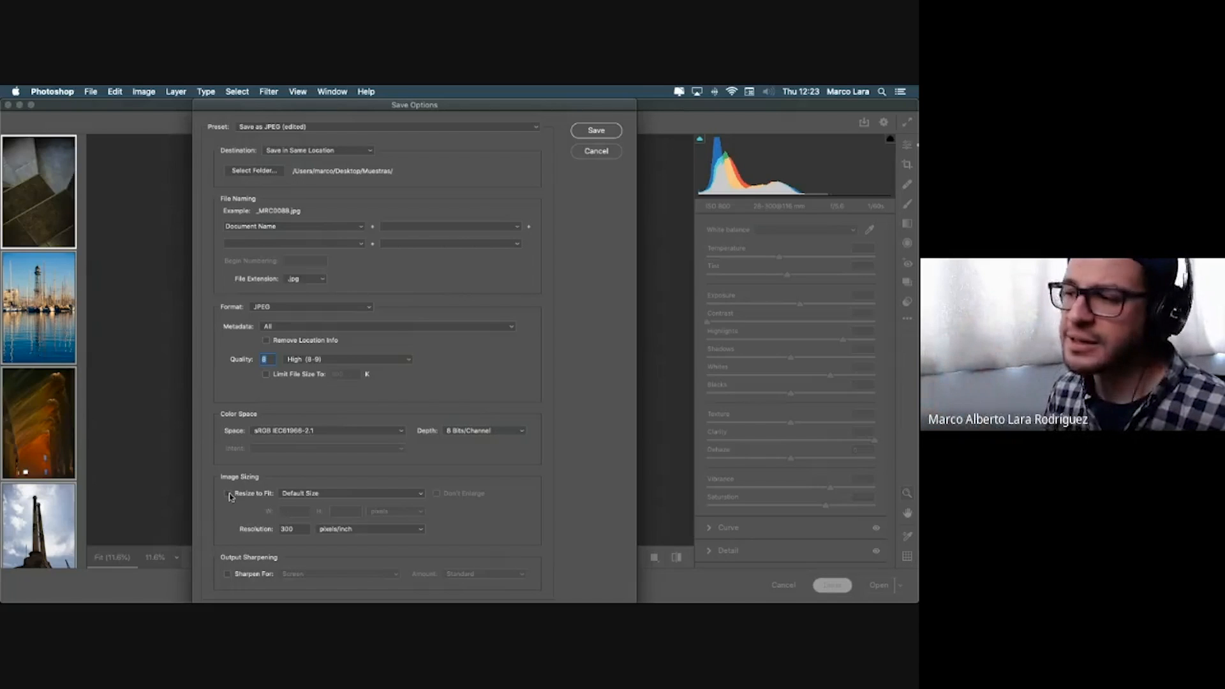
click(227, 494)
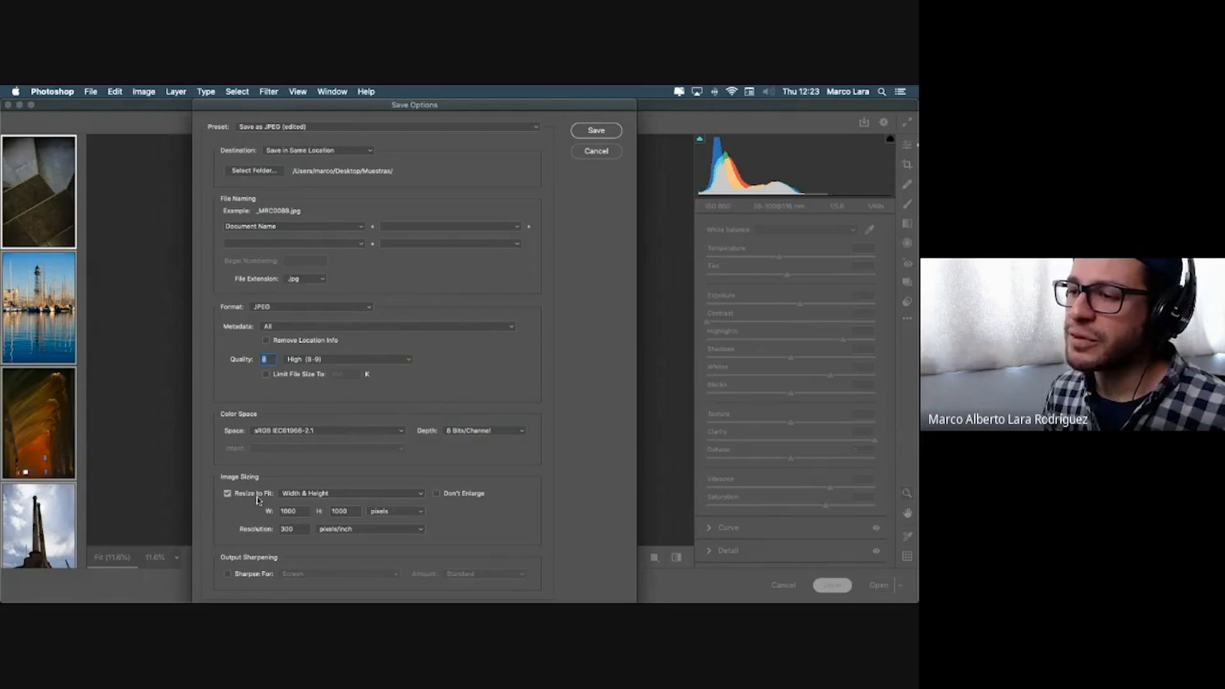
Step: Try resizing the exported images by Long Side and by Megapixels
click(344, 497)
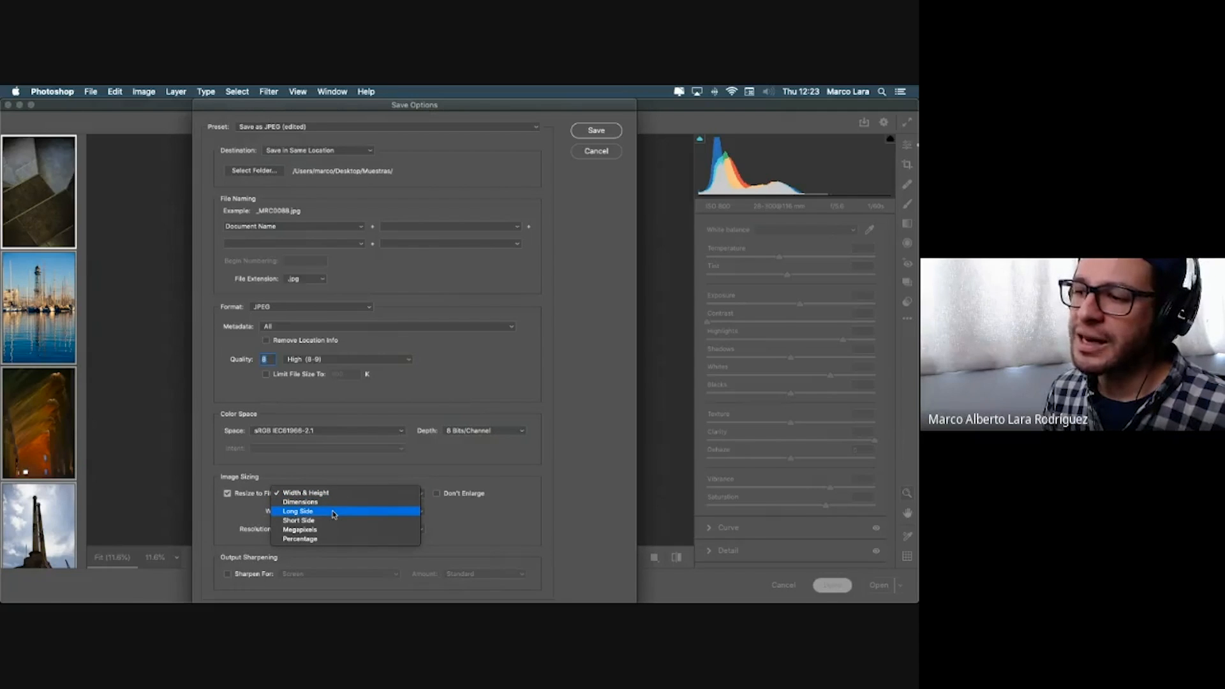
click(334, 512)
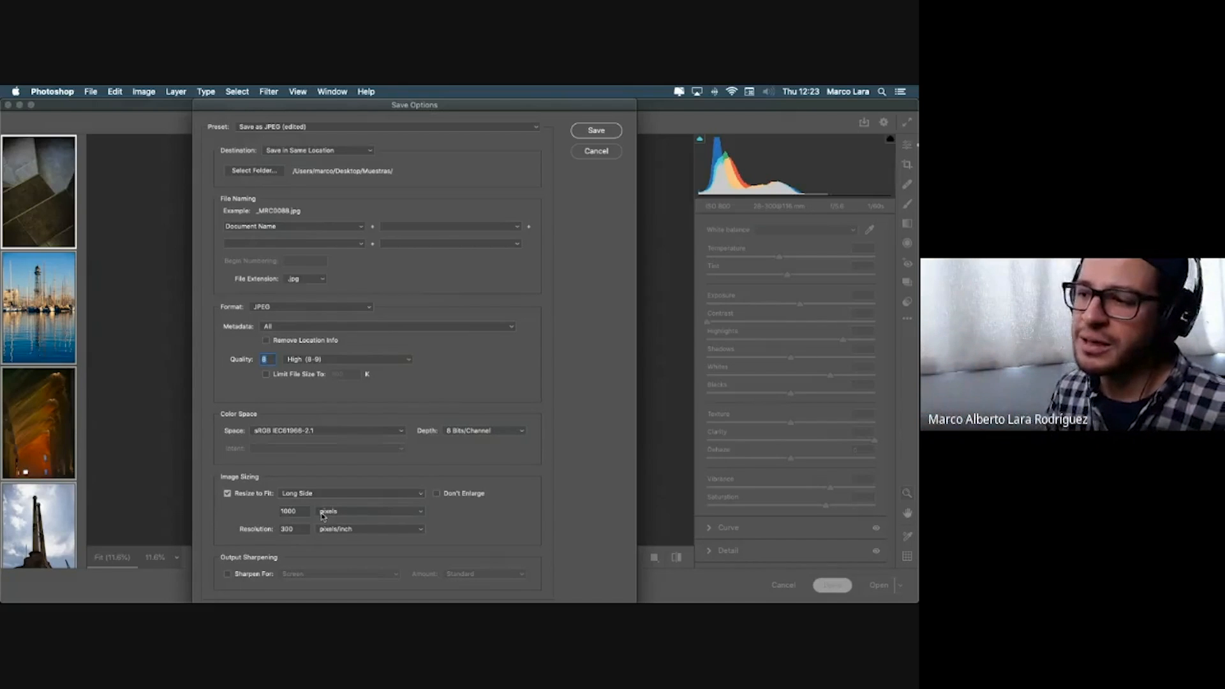
click(327, 494)
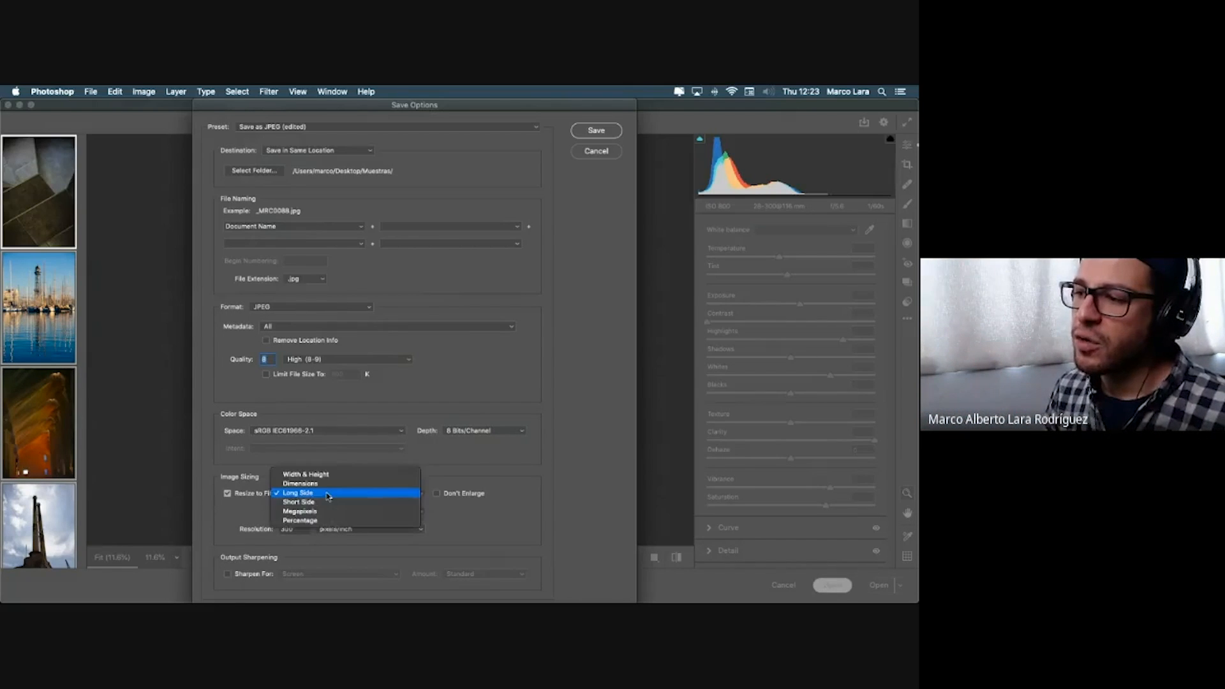
click(315, 513)
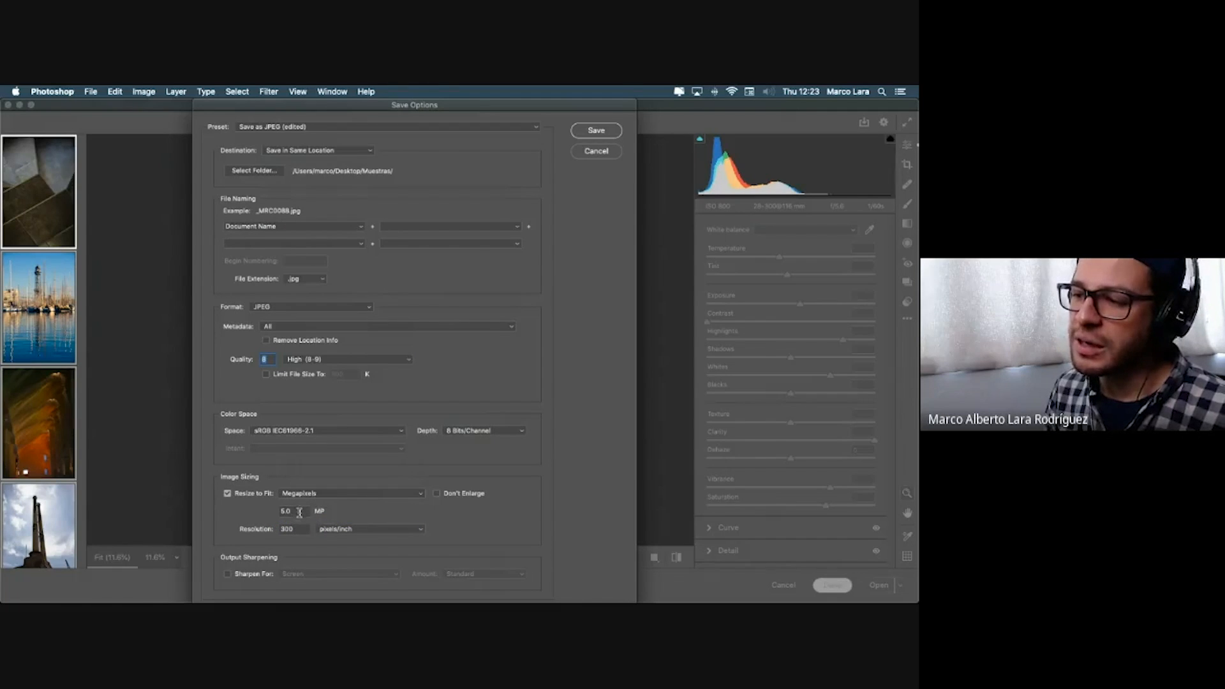
drag(299, 512, 276, 515)
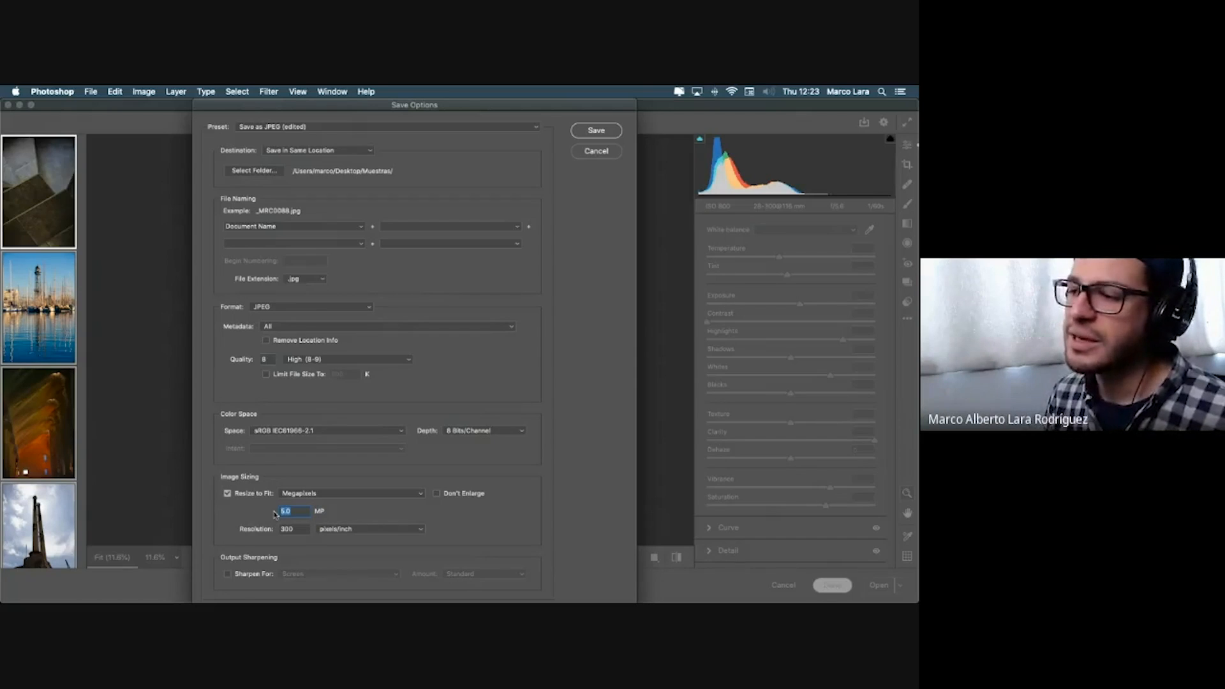
Step: Resize the exported images by Percentage, at 25%
click(312, 496)
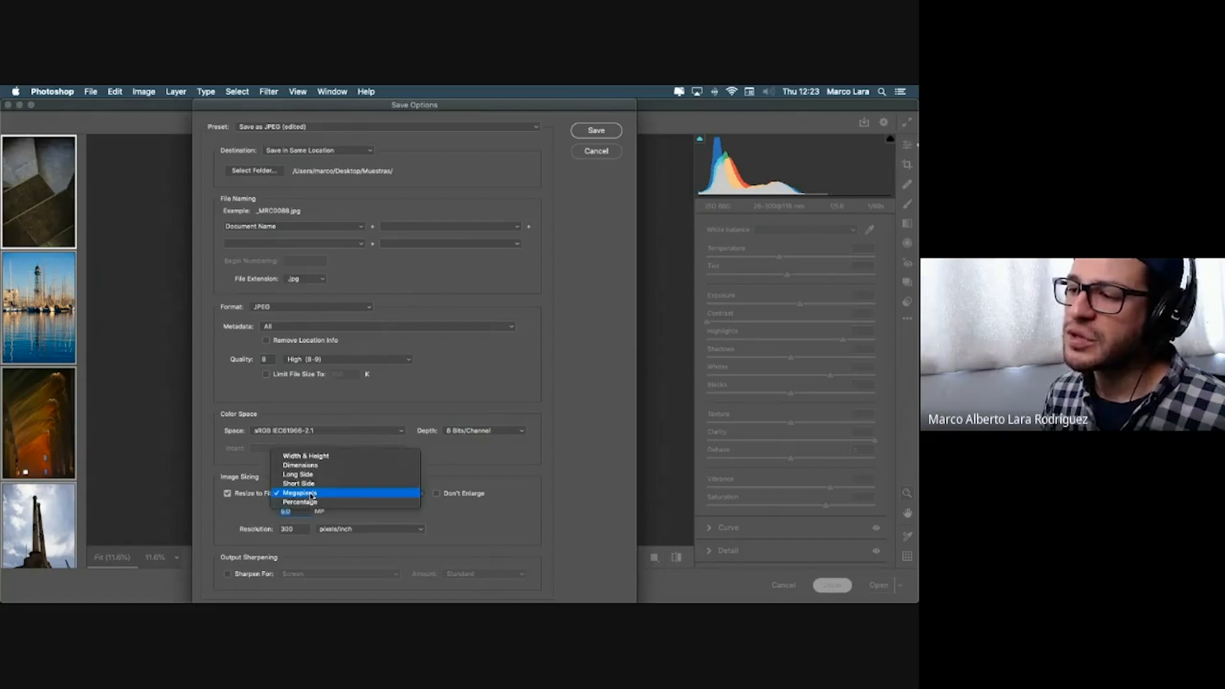
click(312, 504)
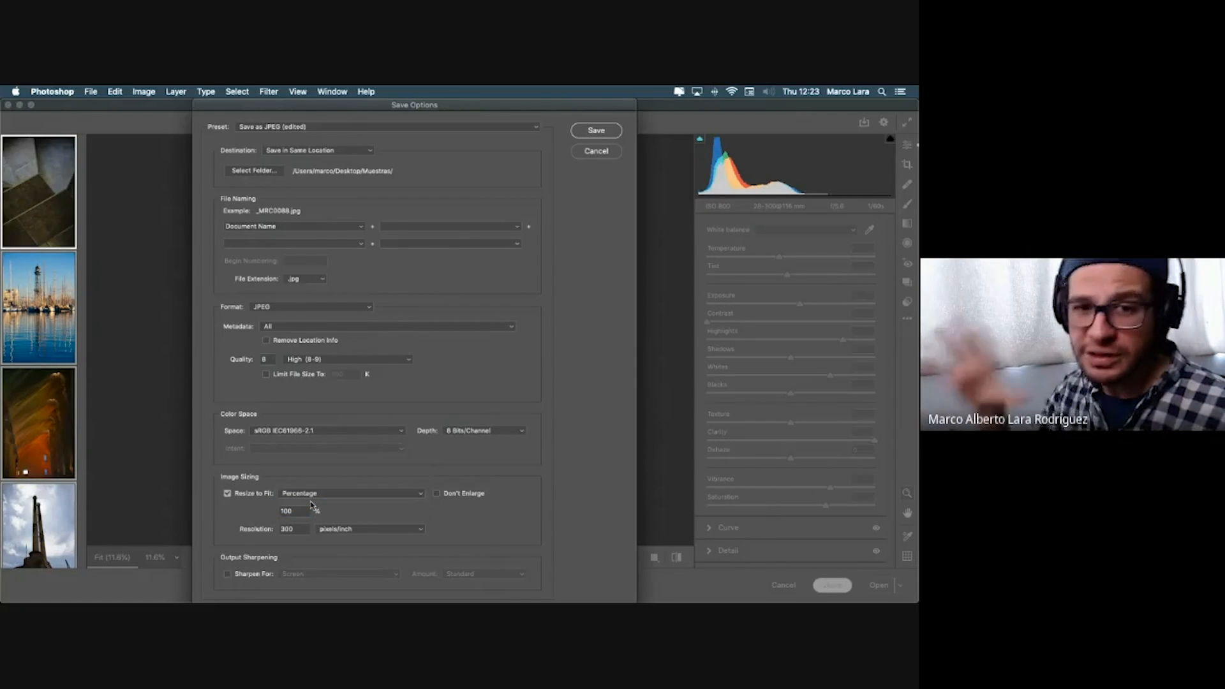
click(326, 495)
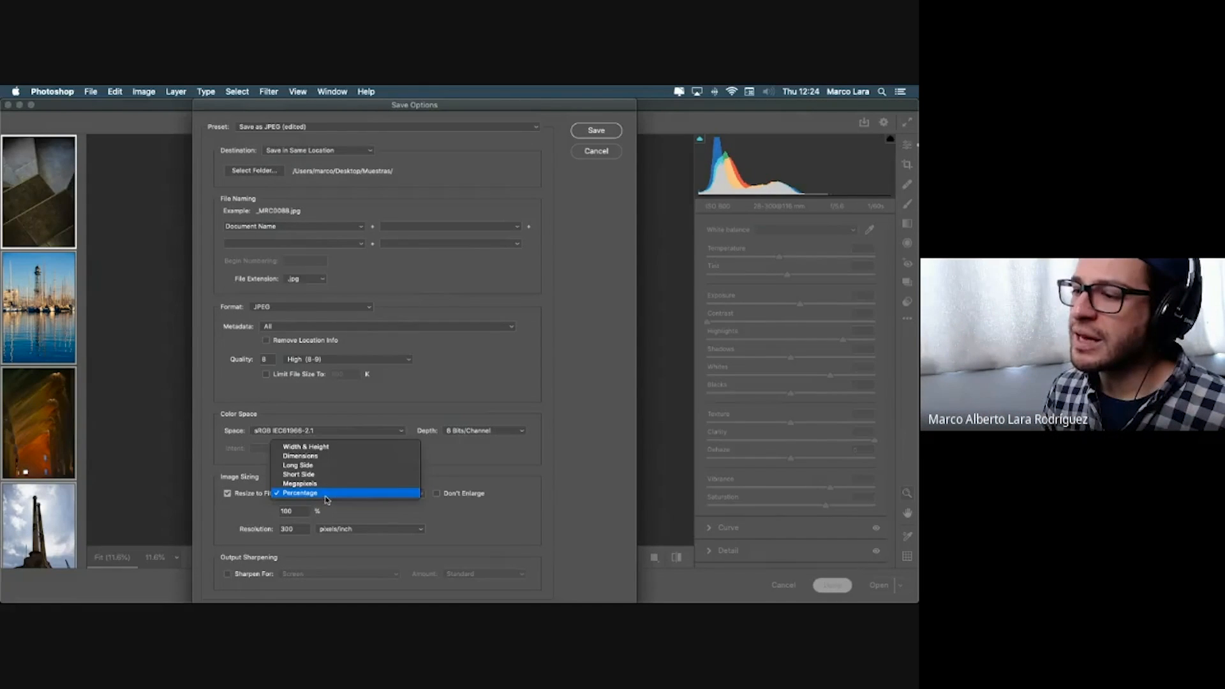
click(327, 494)
drag(304, 511, 271, 516)
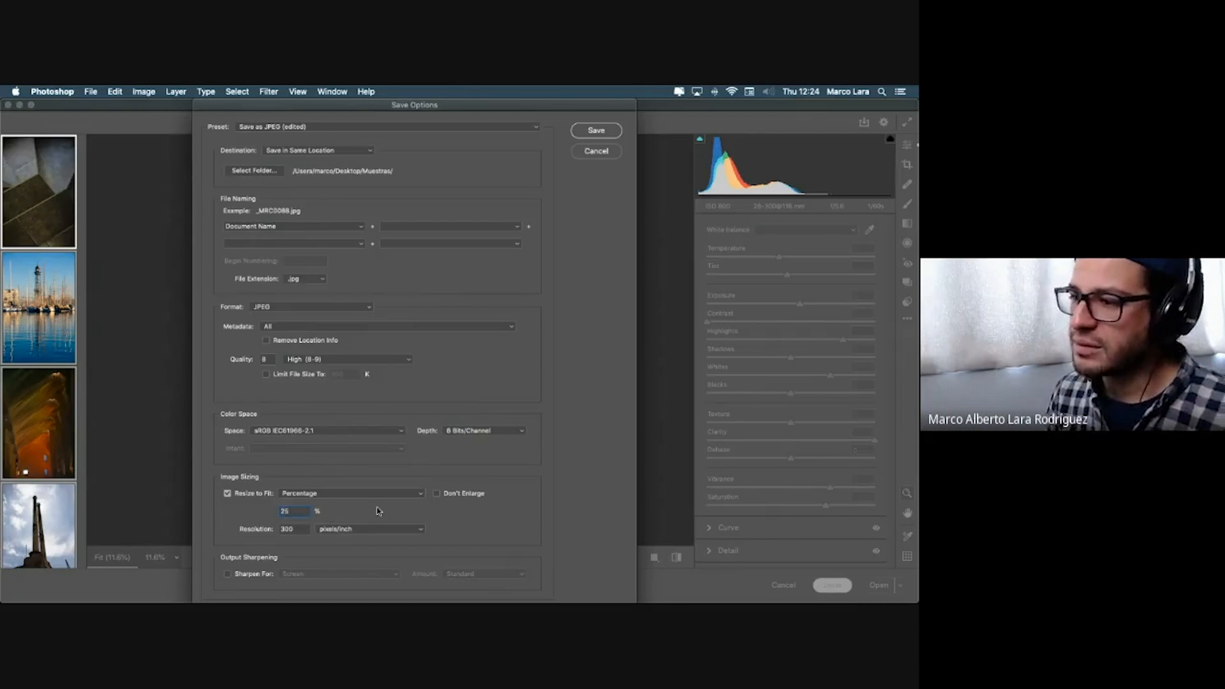
Step: Try output sharpening for Screen at the Standard amount
click(240, 576)
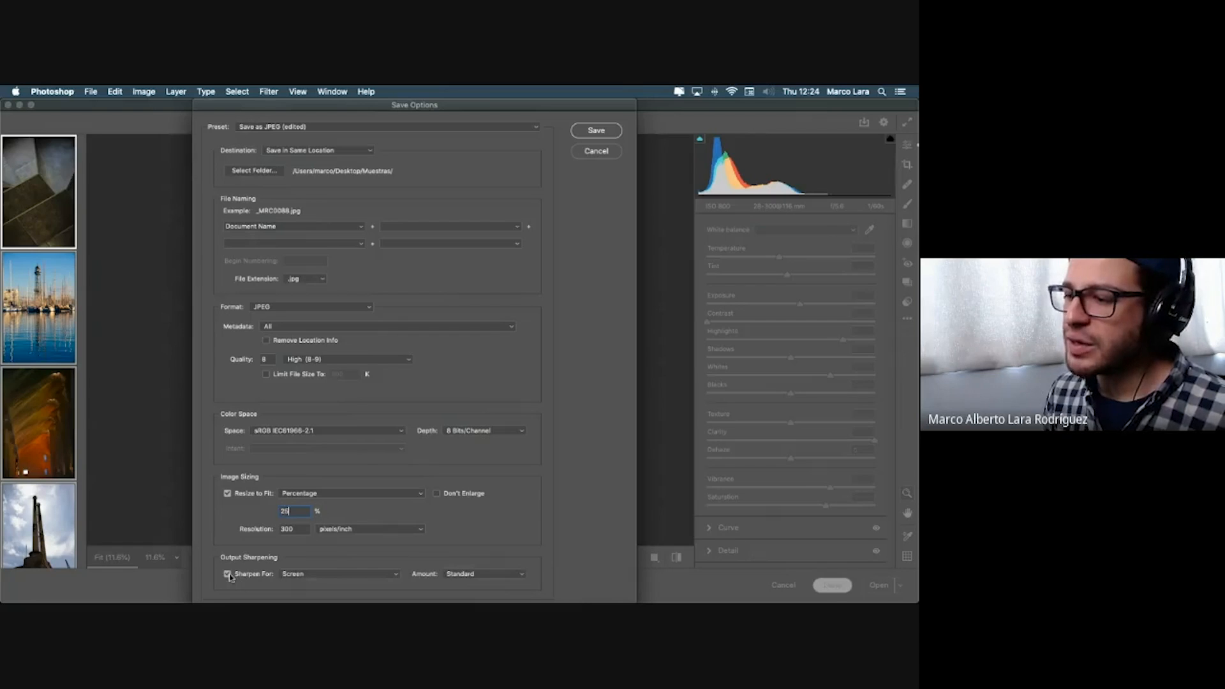
click(228, 574)
click(234, 576)
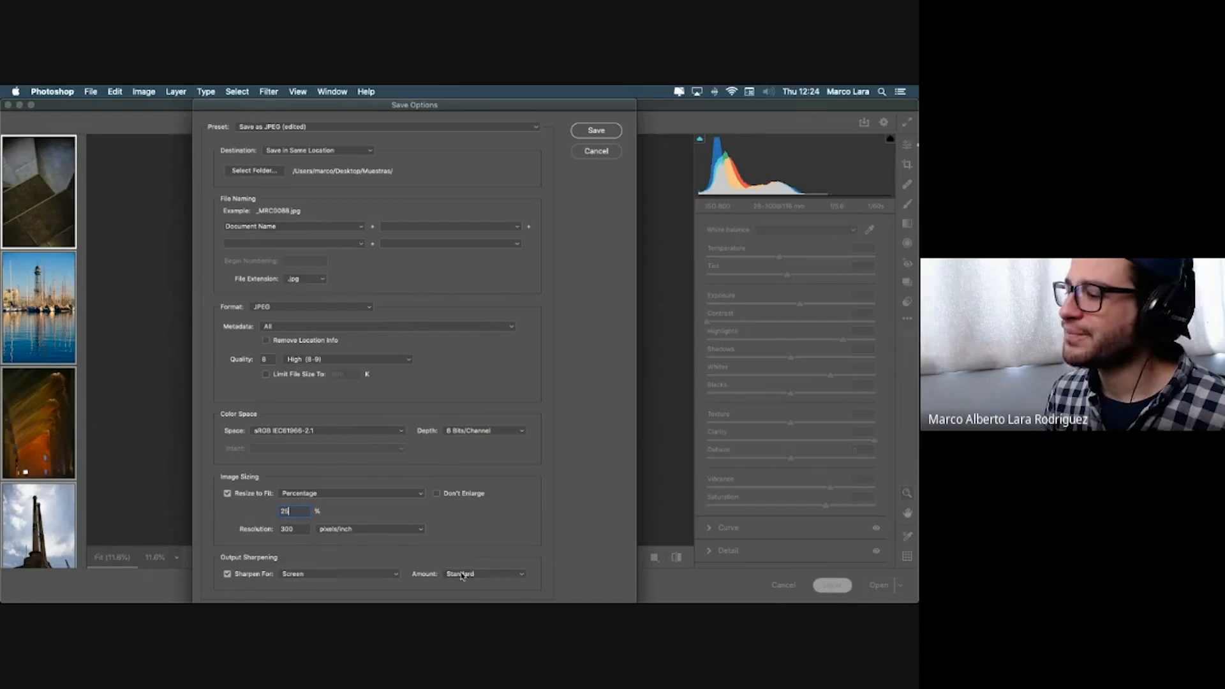
click(485, 576)
click(488, 573)
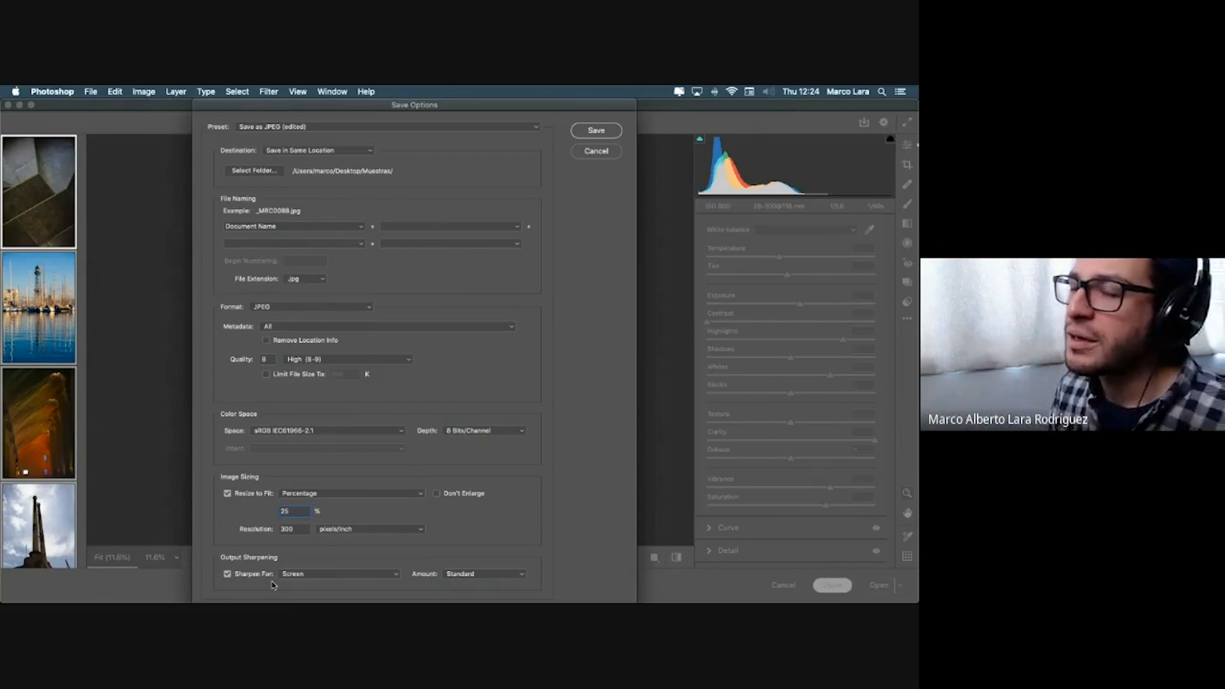
click(227, 574)
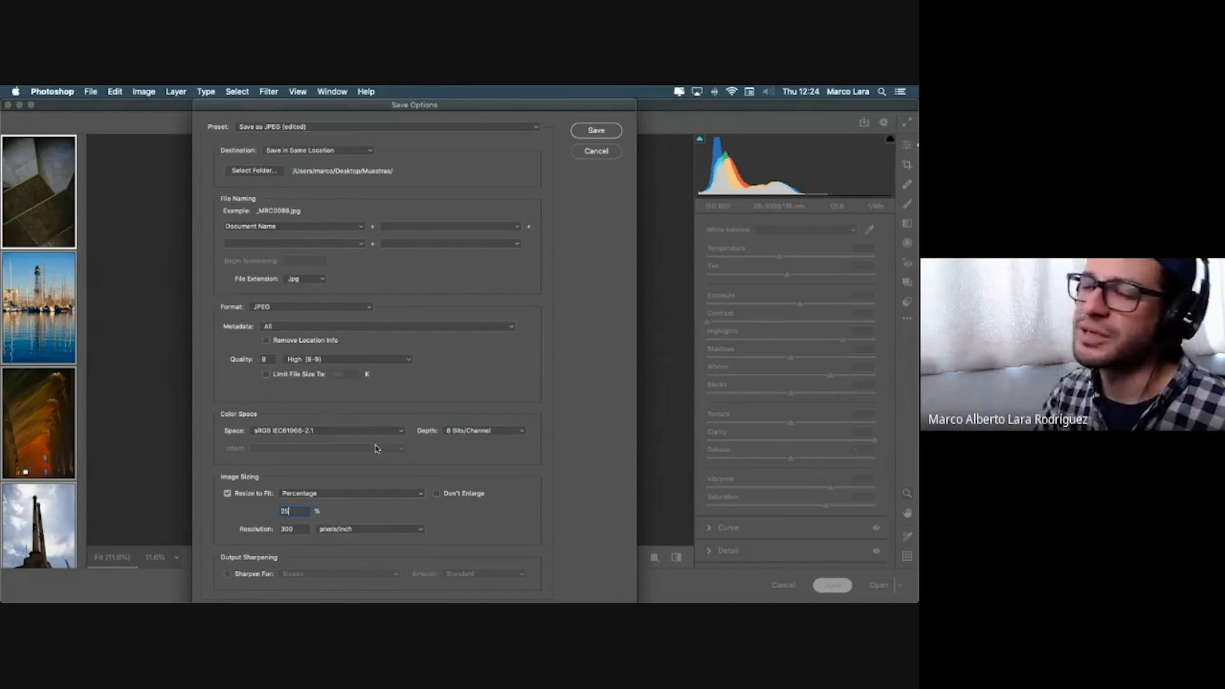
Step: Save all ten selected photos as JPEG with the current export options and check the filmstrip during processing
click(593, 131)
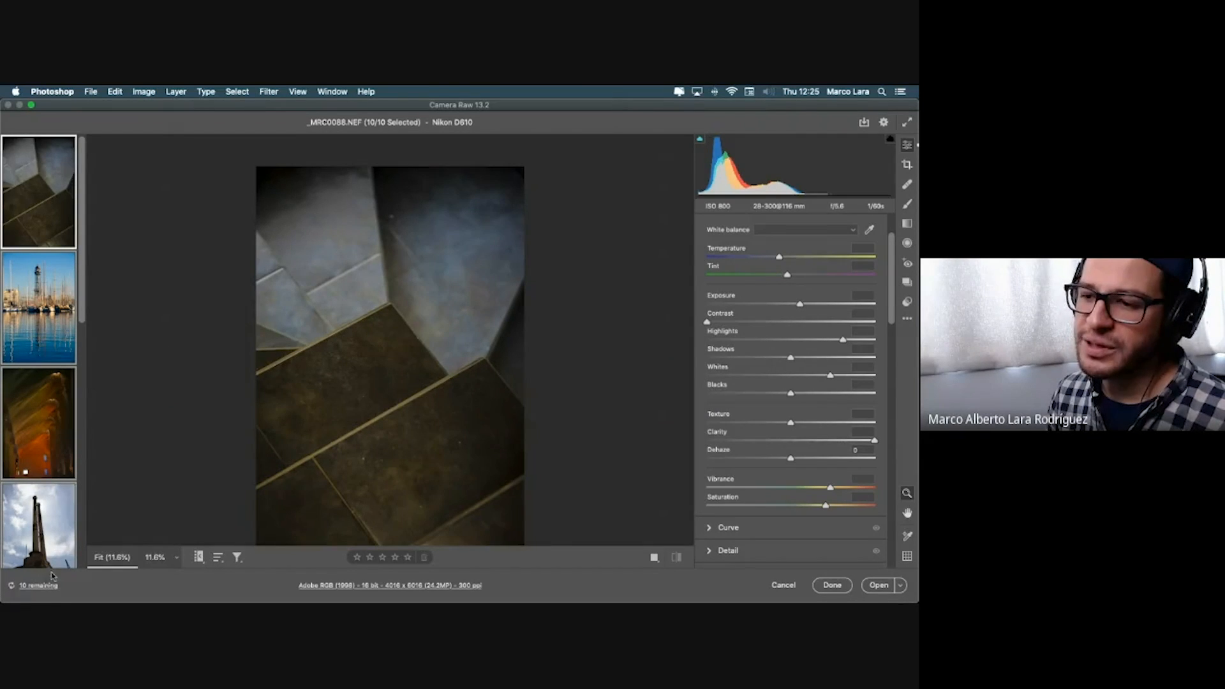
drag(83, 299, 88, 544)
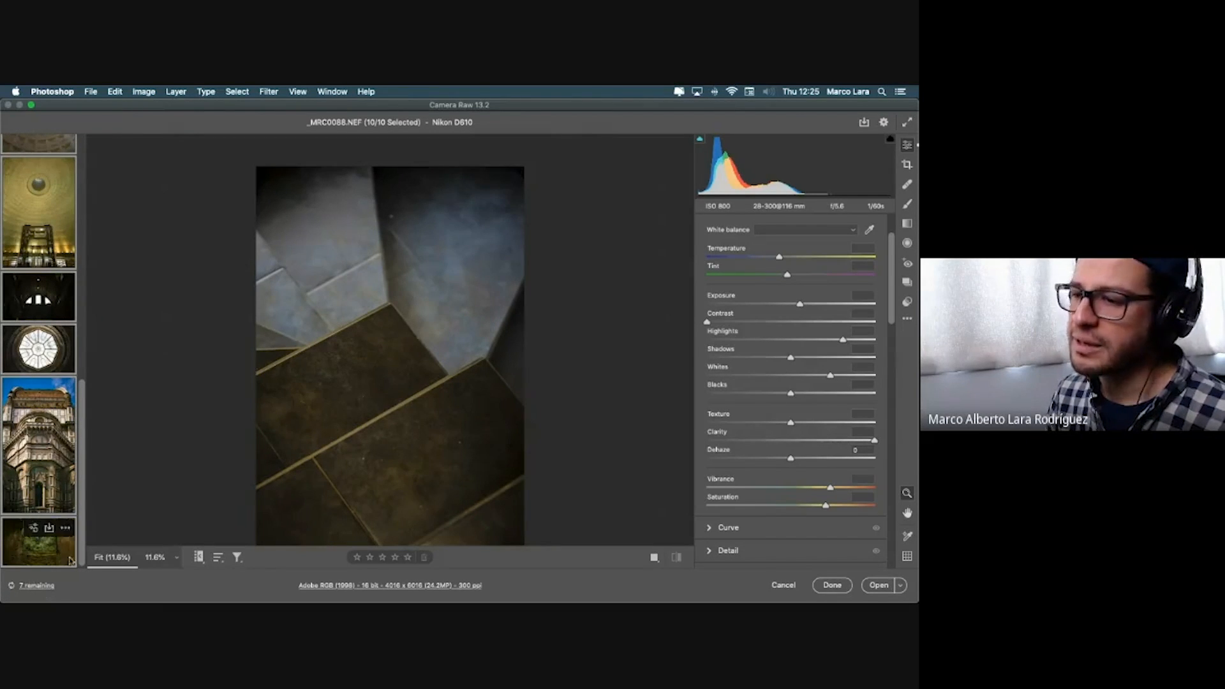
Step: Switch to Adobe Bridge and compare the dimensions and file size of the exported _MRC4484.jpg with the original _MRC4484.NEF
click(338, 509)
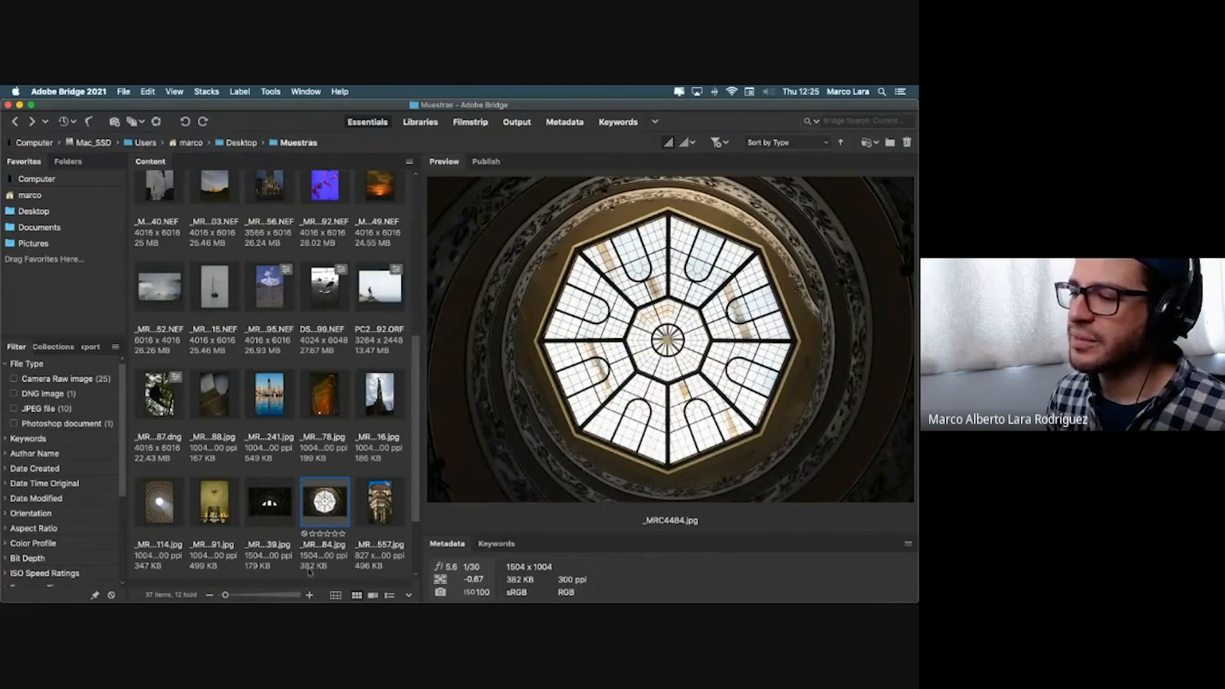
scroll(413, 423, up, 5)
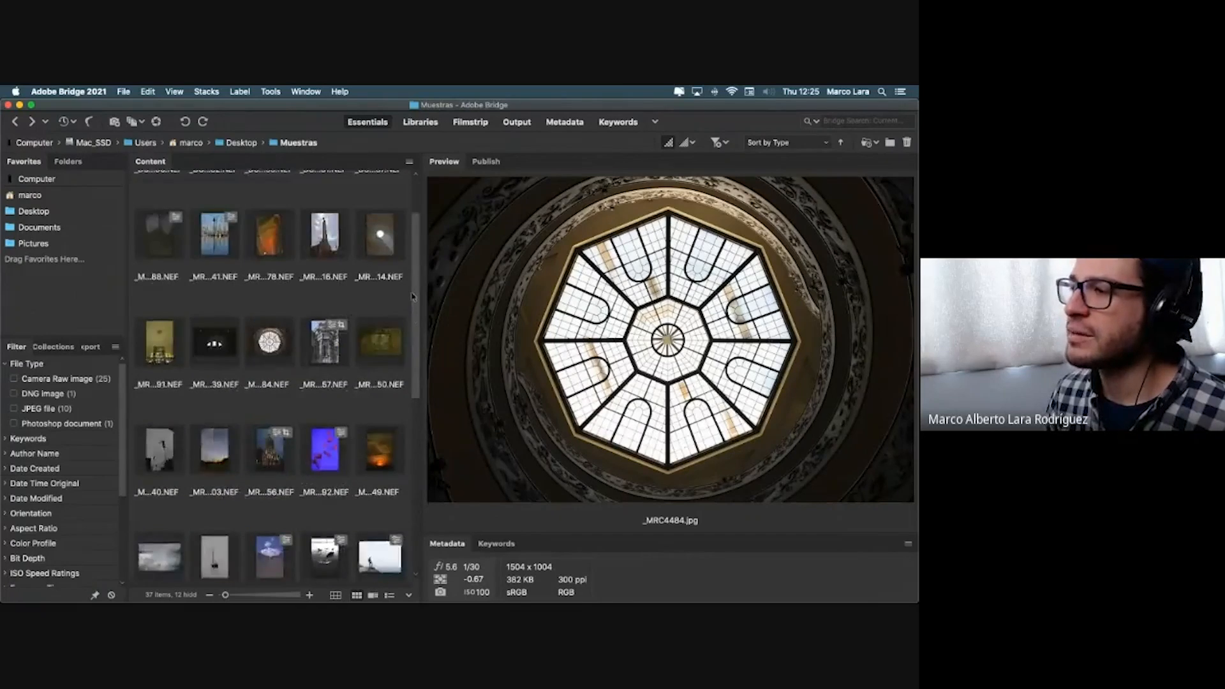
click(275, 413)
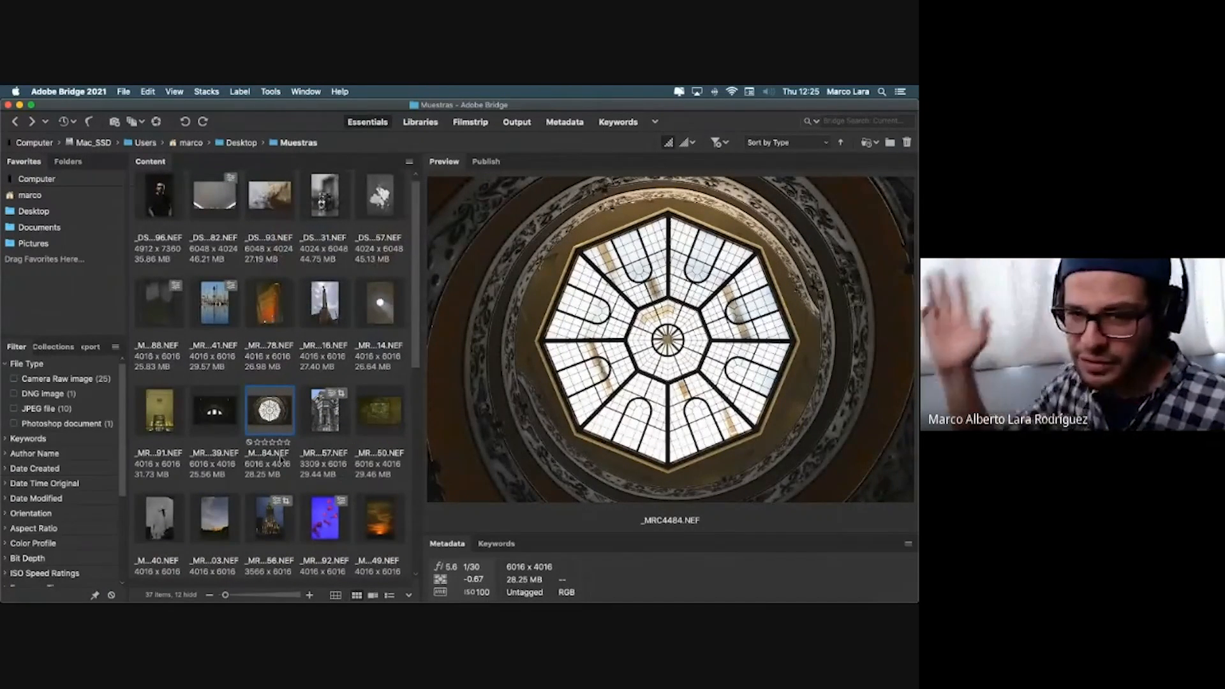
scroll(413, 291, down, 5)
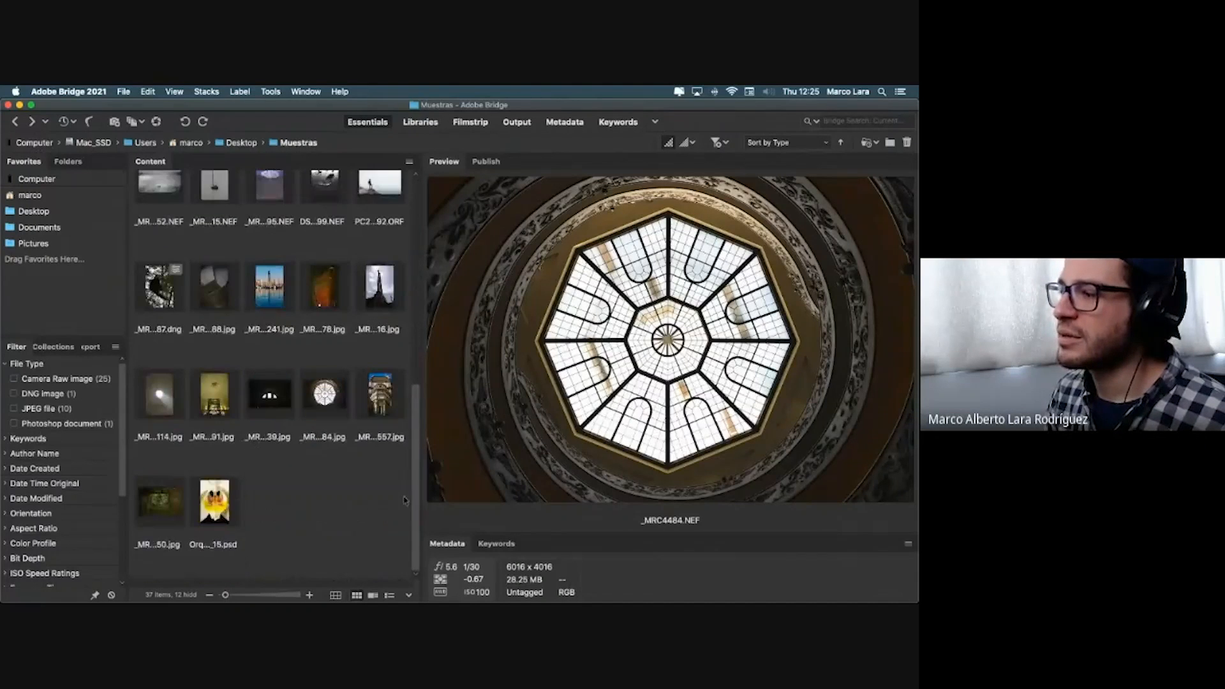
click(316, 388)
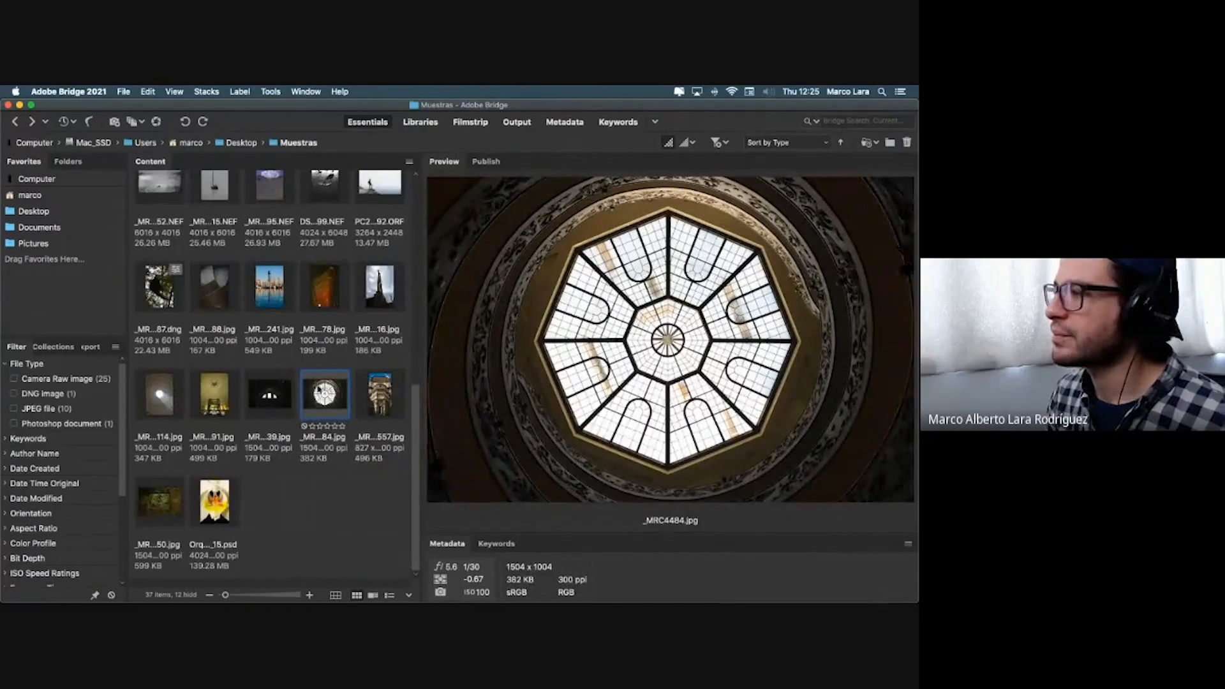
scroll(318, 388, up, 5)
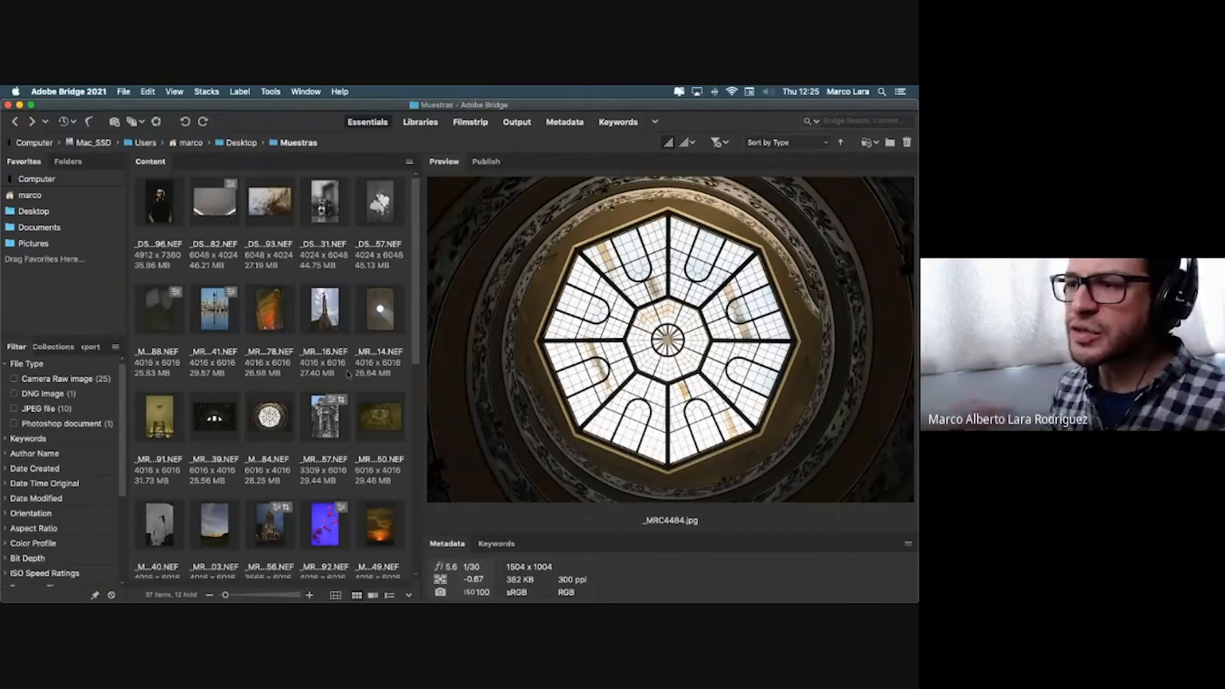
click(224, 430)
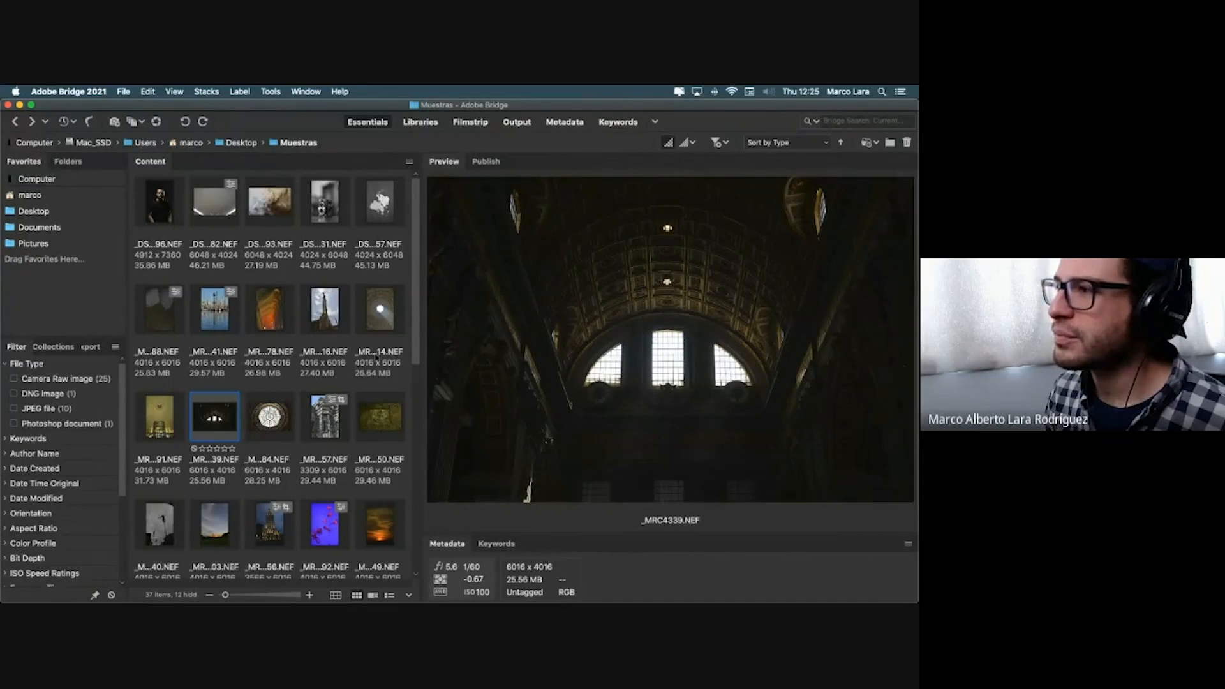
Step: Open _MRC9095.NEF through Camera Raw into Photoshop and narrow the side panels to enlarge the image area
drag(416, 345, 419, 441)
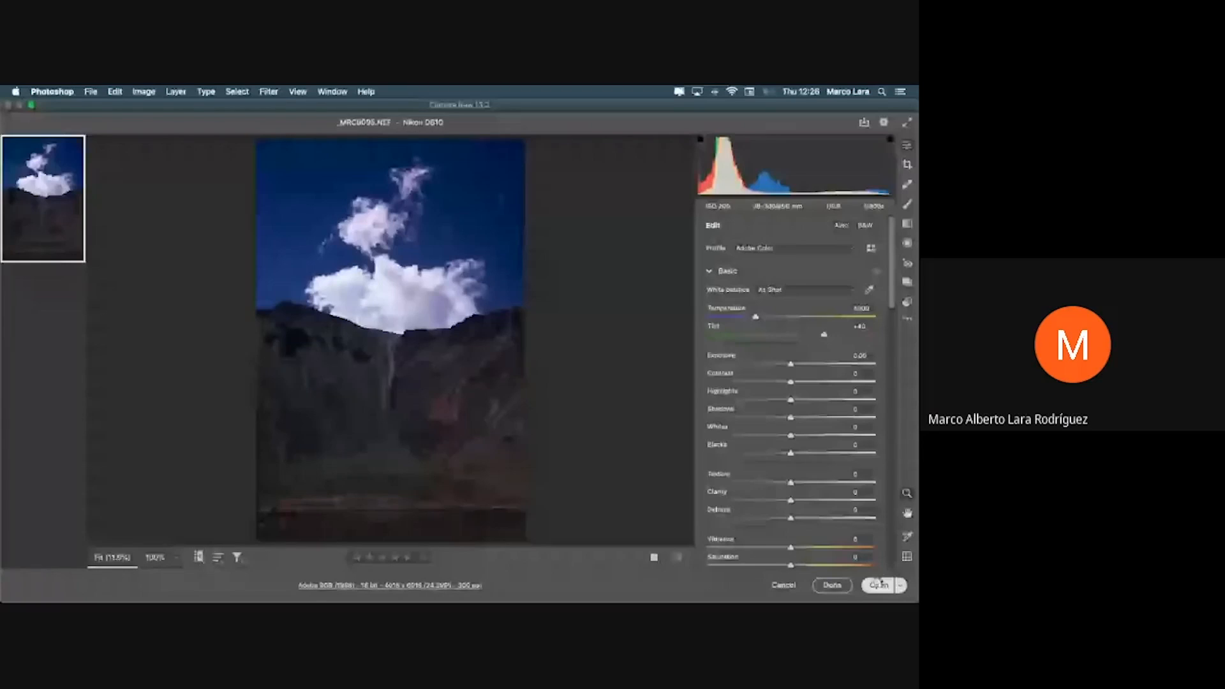
click(878, 584)
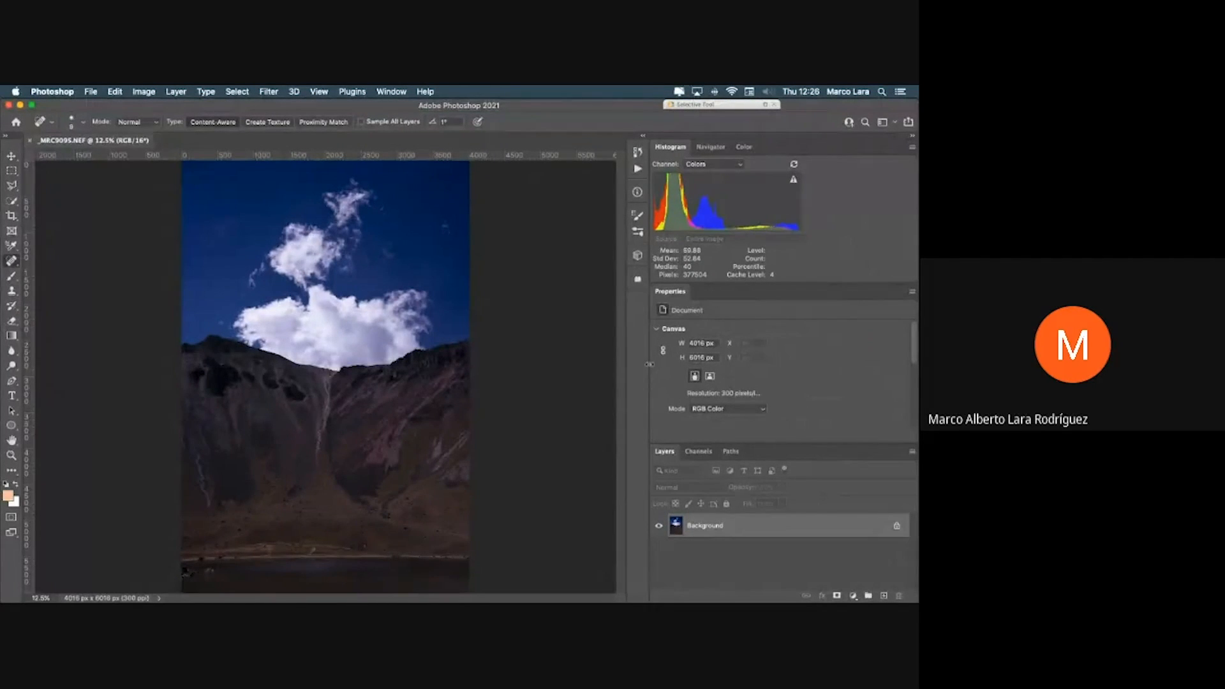
drag(650, 364, 725, 363)
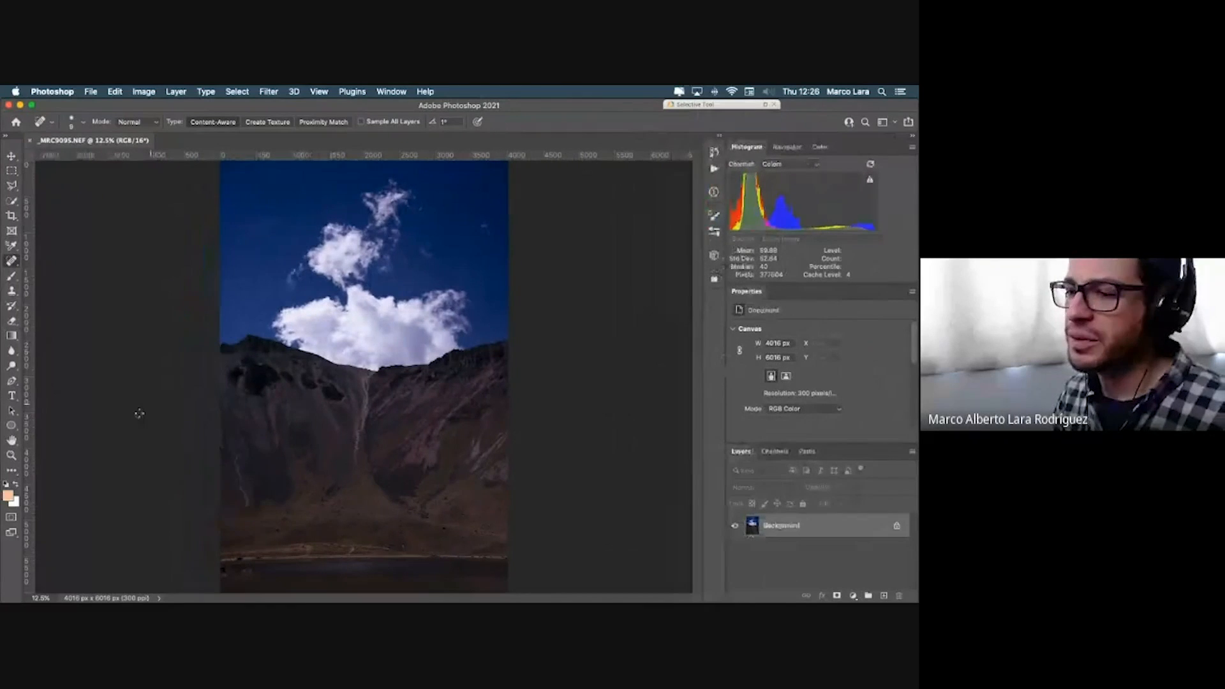
Step: Switch to Photopea in Chrome and widen its History and Layers panels
mouse_move(89, 584)
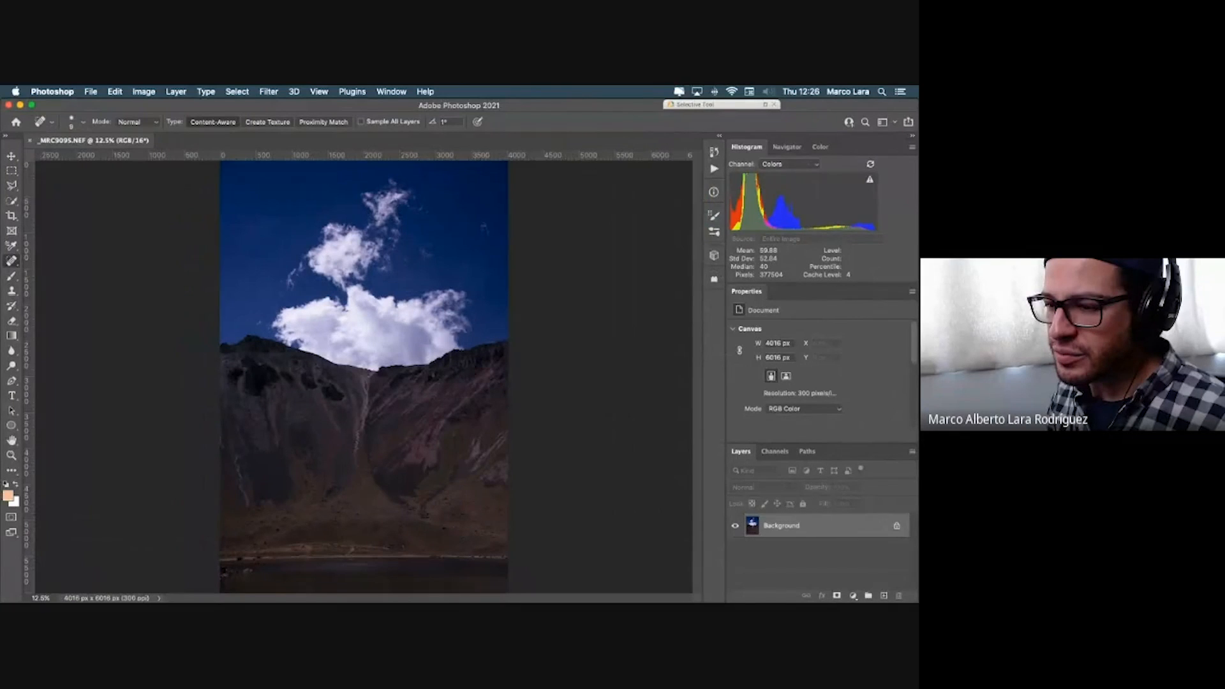
key(super+Tab)
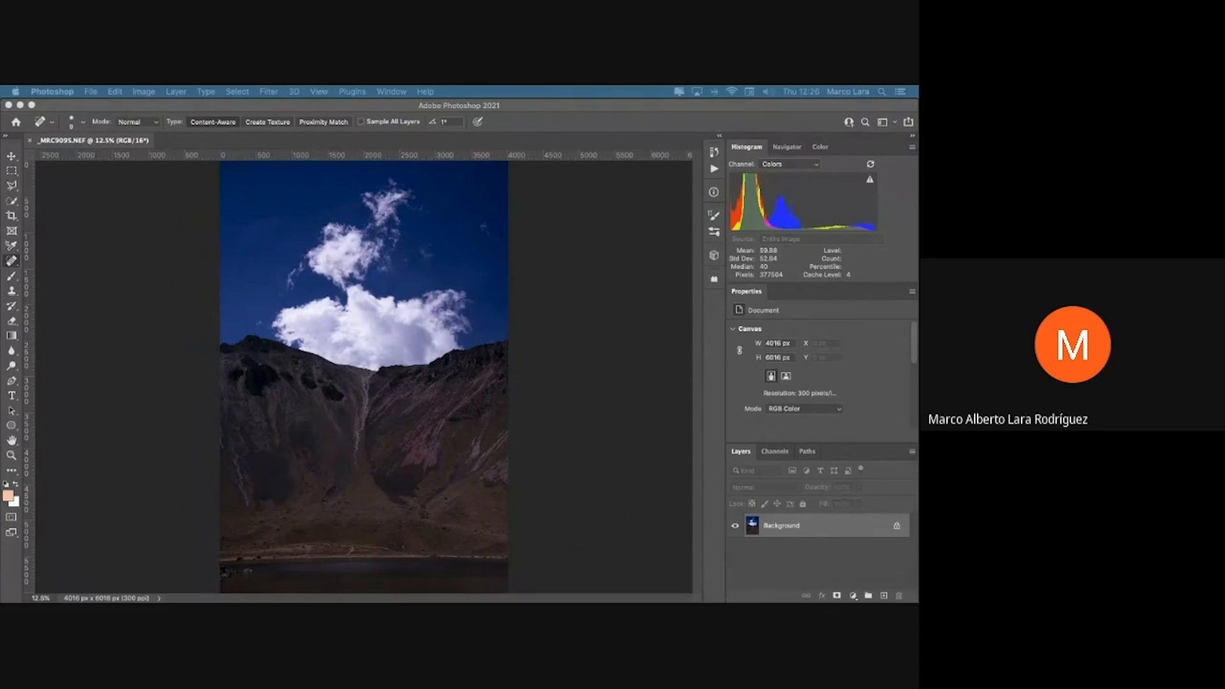
drag(0, 100, 294, 148)
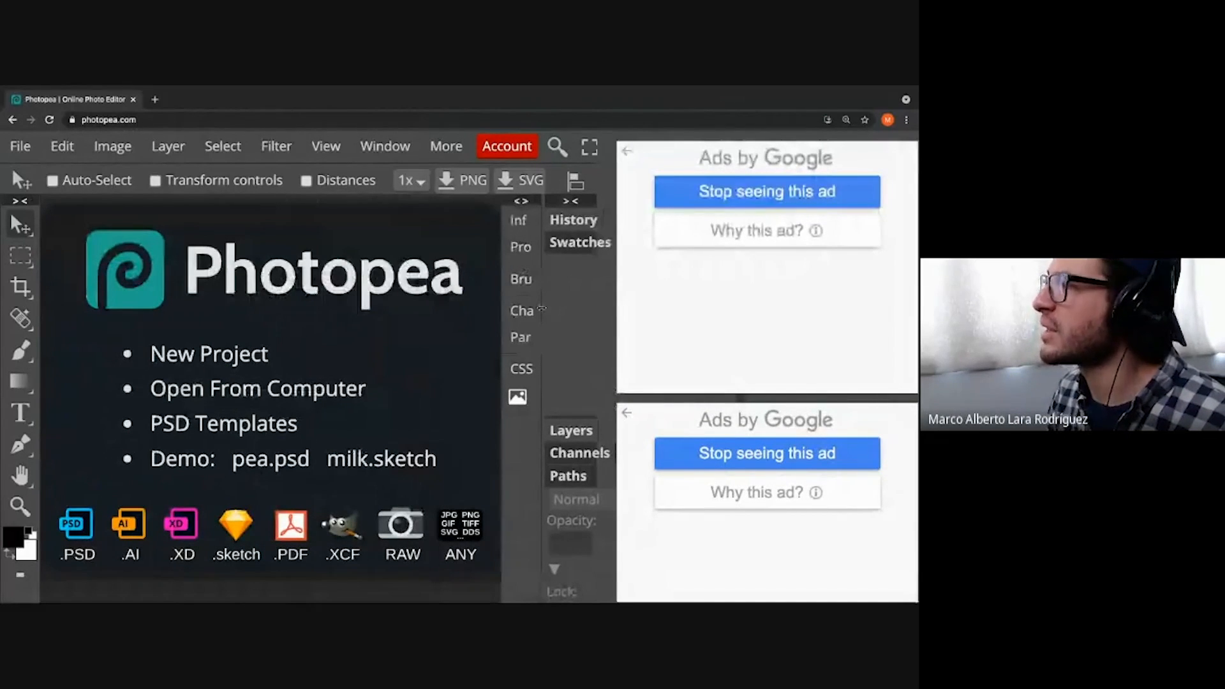
drag(541, 309, 385, 314)
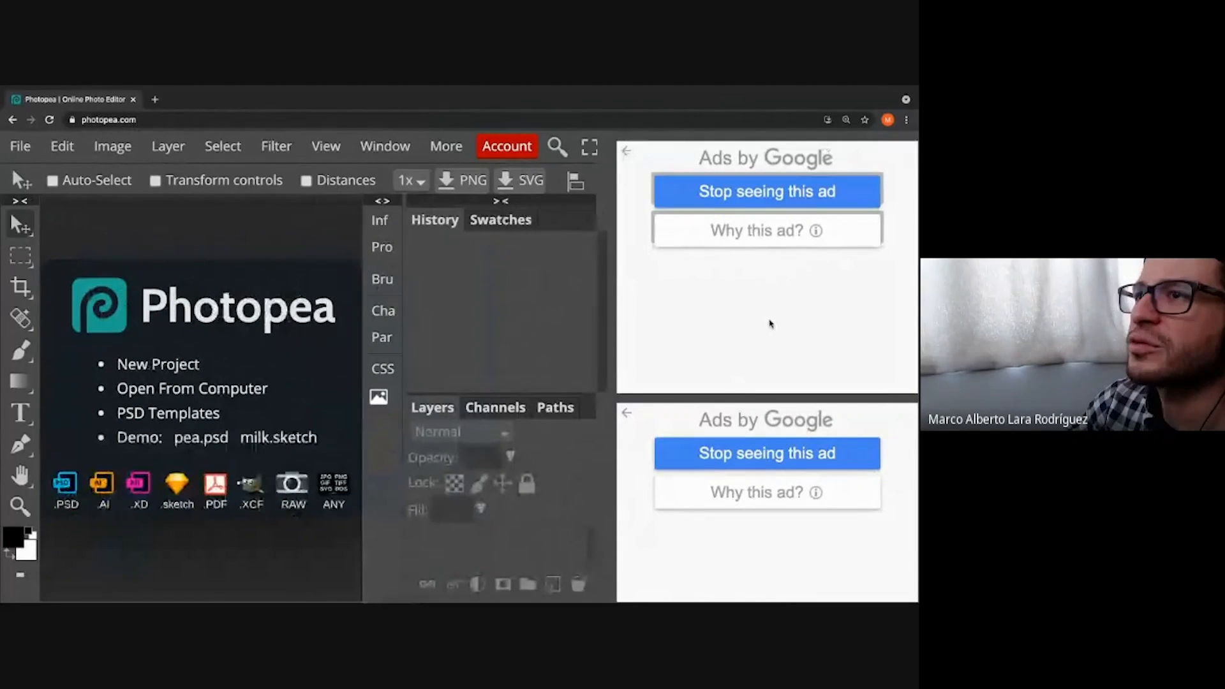
Step: Reduce the browser zoom to give the Photopea workspace more room
mouse_move(214, 88)
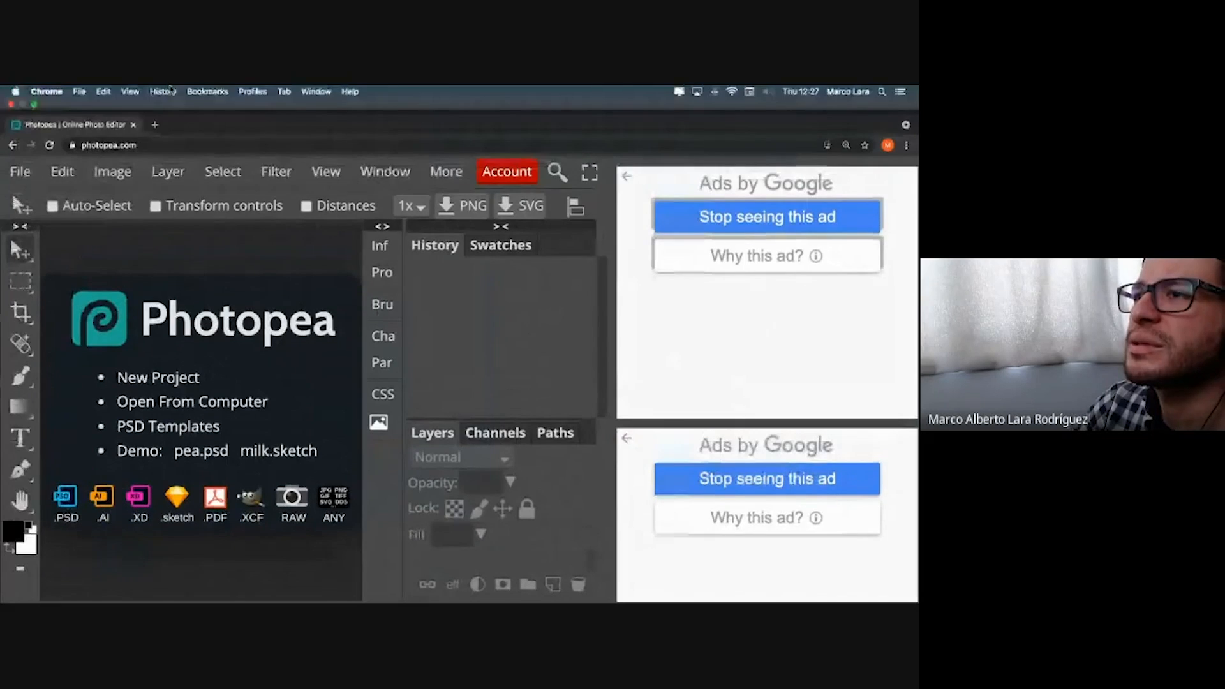
click(130, 91)
click(182, 185)
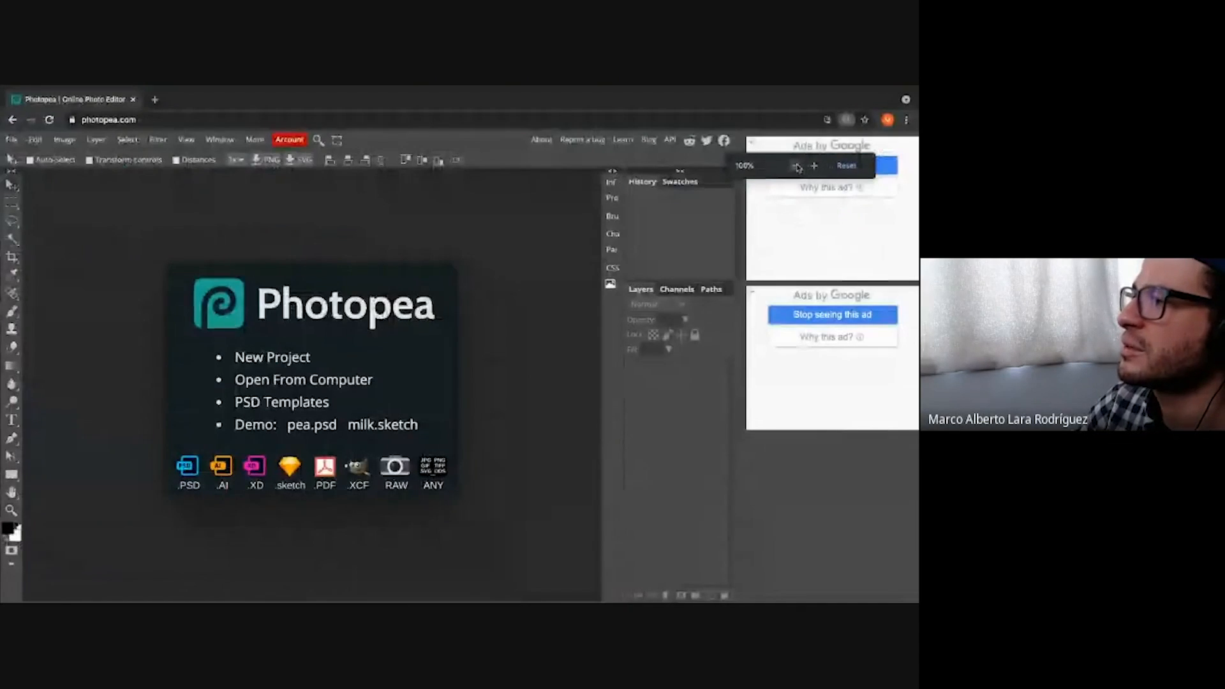
click(797, 166)
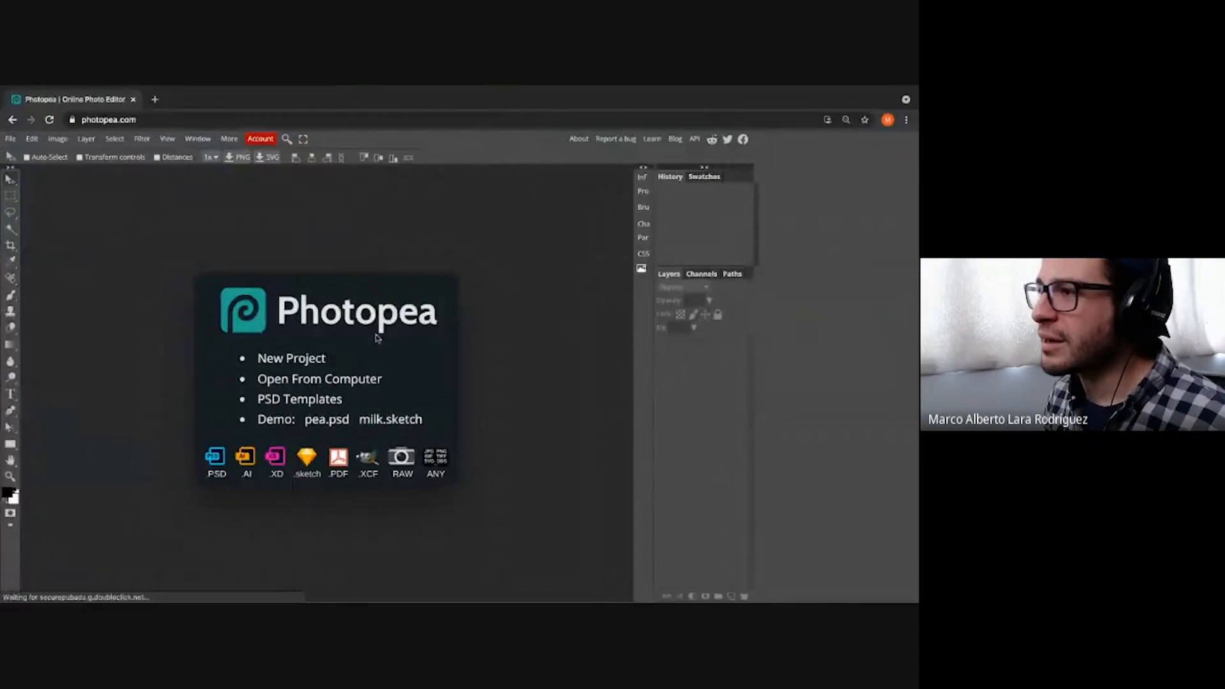
Step: Compare the Photoshop workspace with Photopea's interface, alternating between the two
key(ctrl+Left)
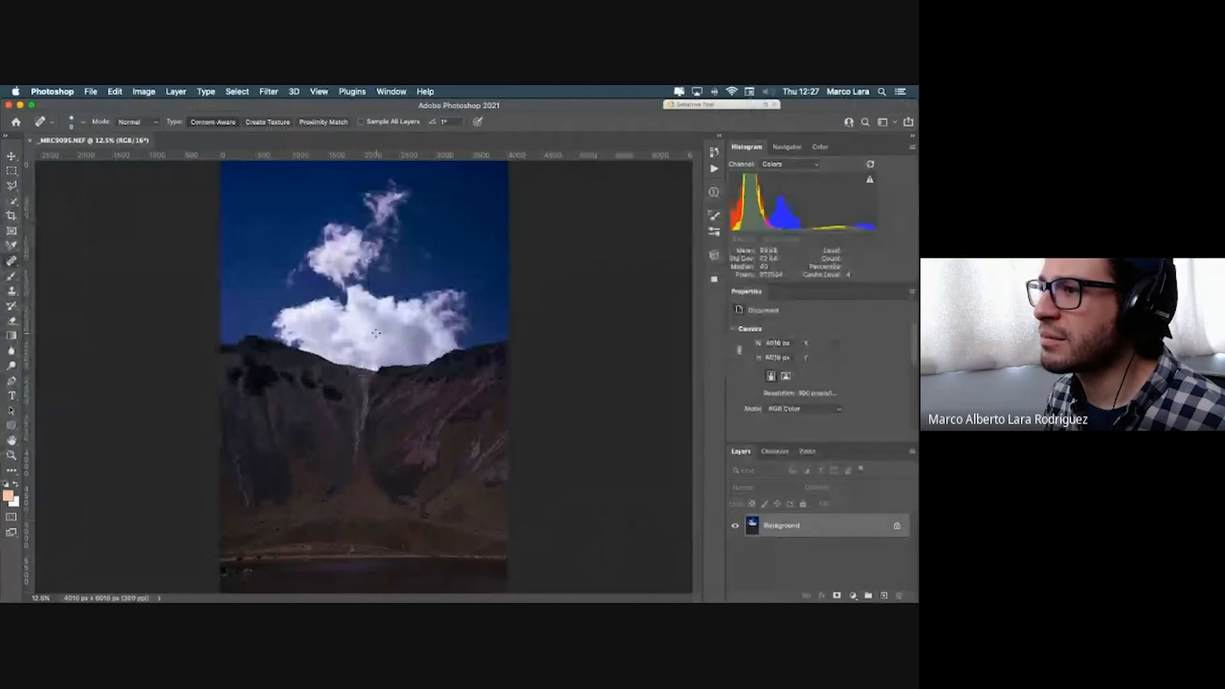
key(ctrl+Right)
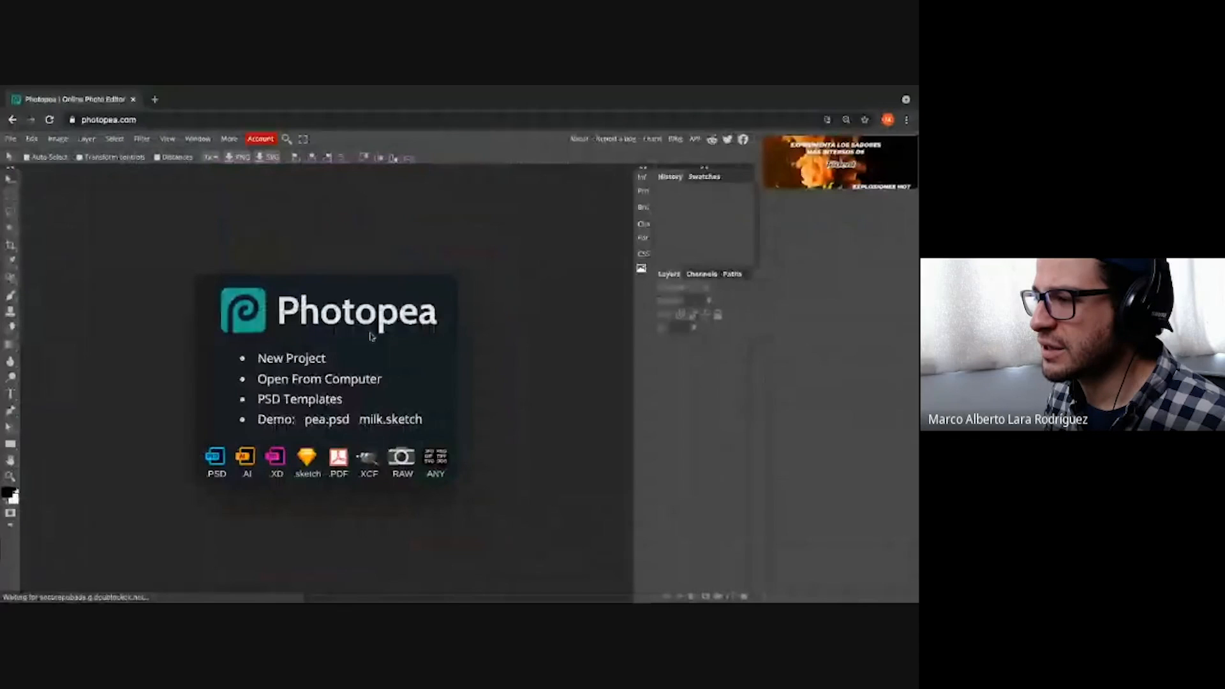
key(ctrl+Left)
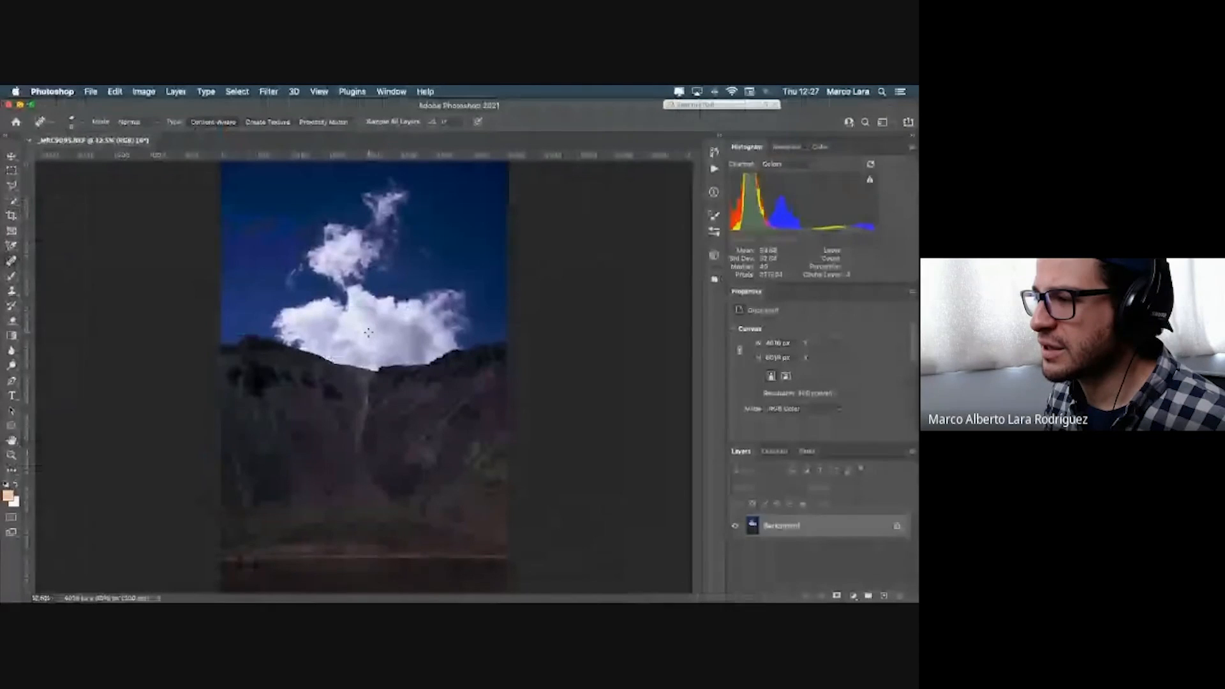
key(ctrl+Right)
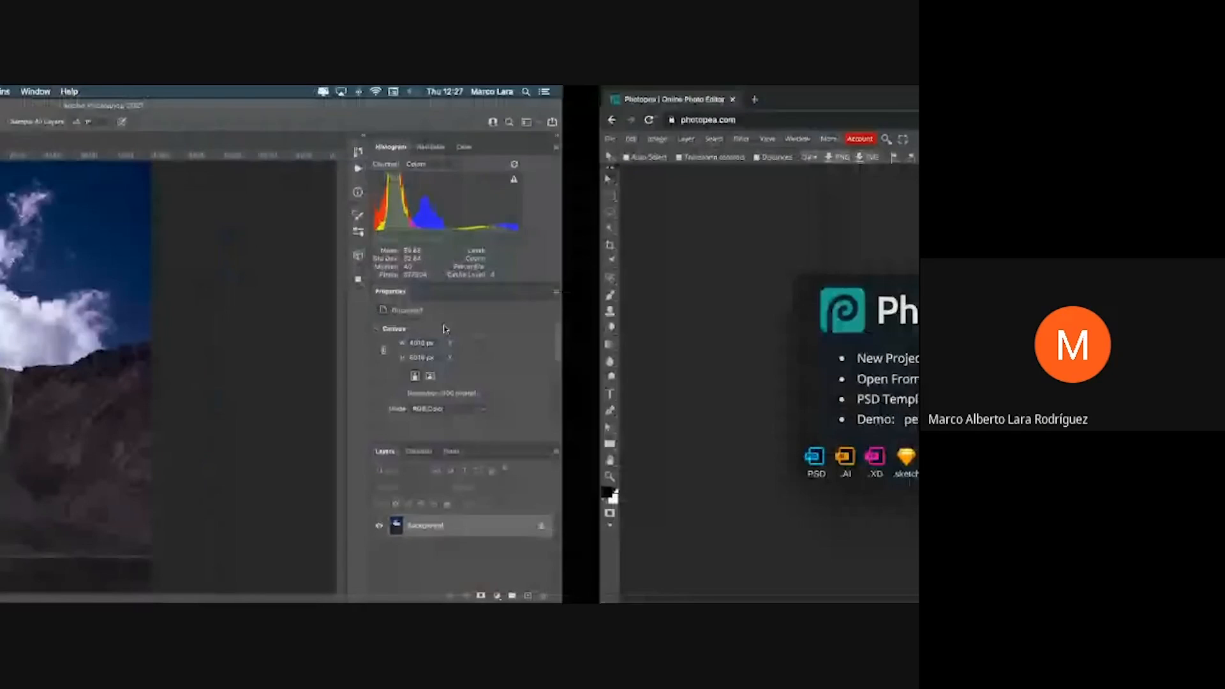
key(ctrl+Left)
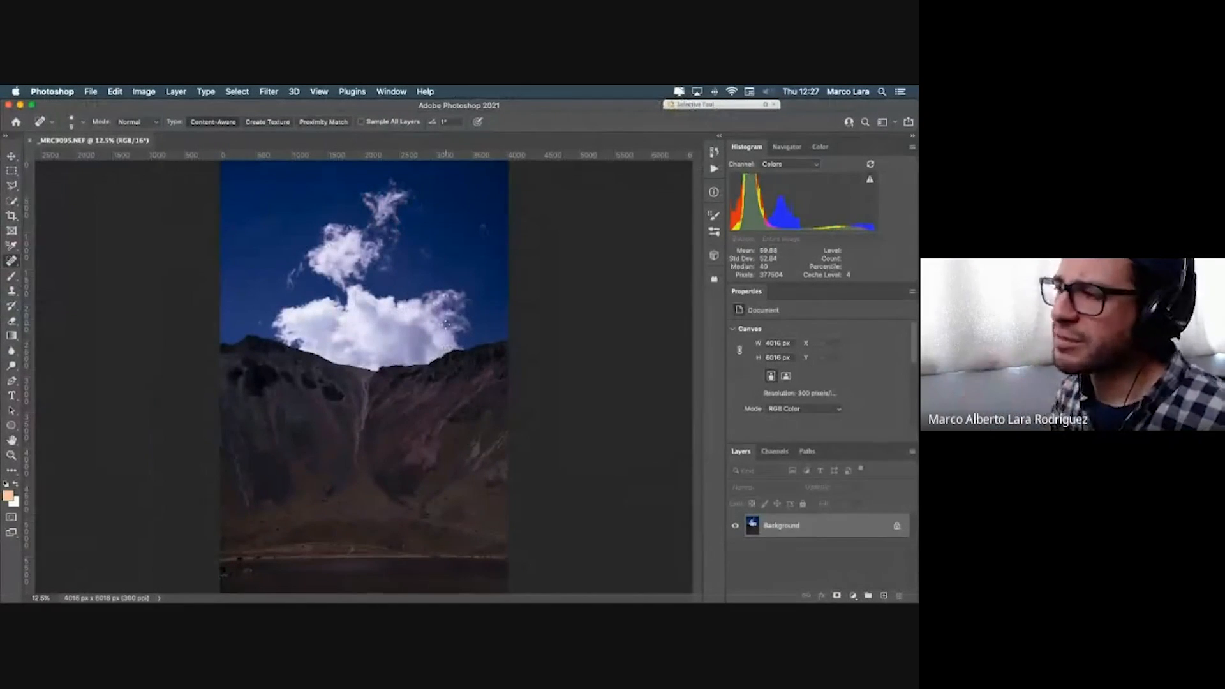
key(ctrl+Right)
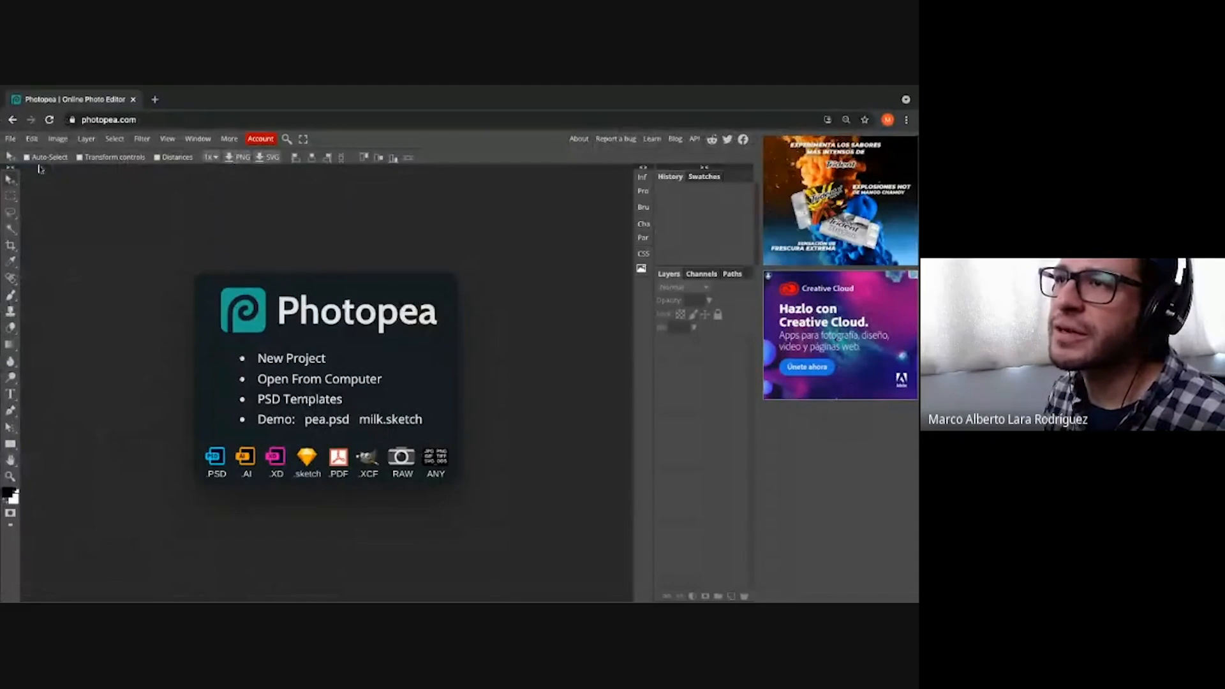
Step: Open _MRC9095.NEF from the Muestras folder on the Desktop in Photopea
click(10, 139)
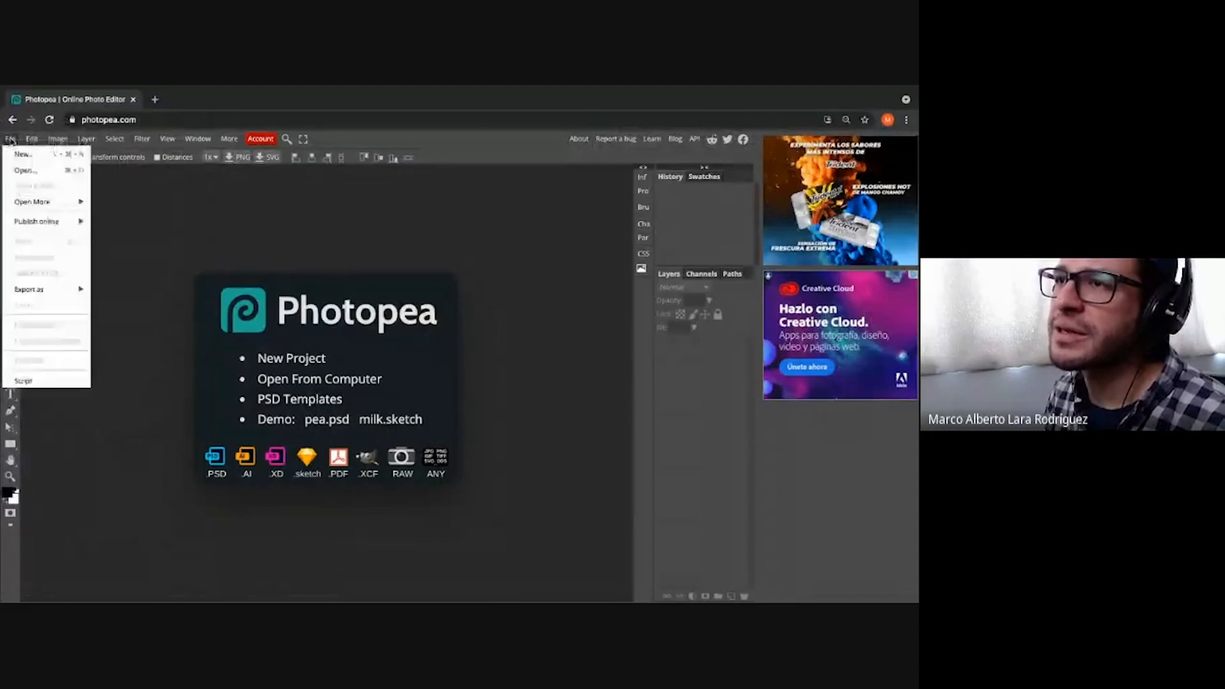
click(62, 171)
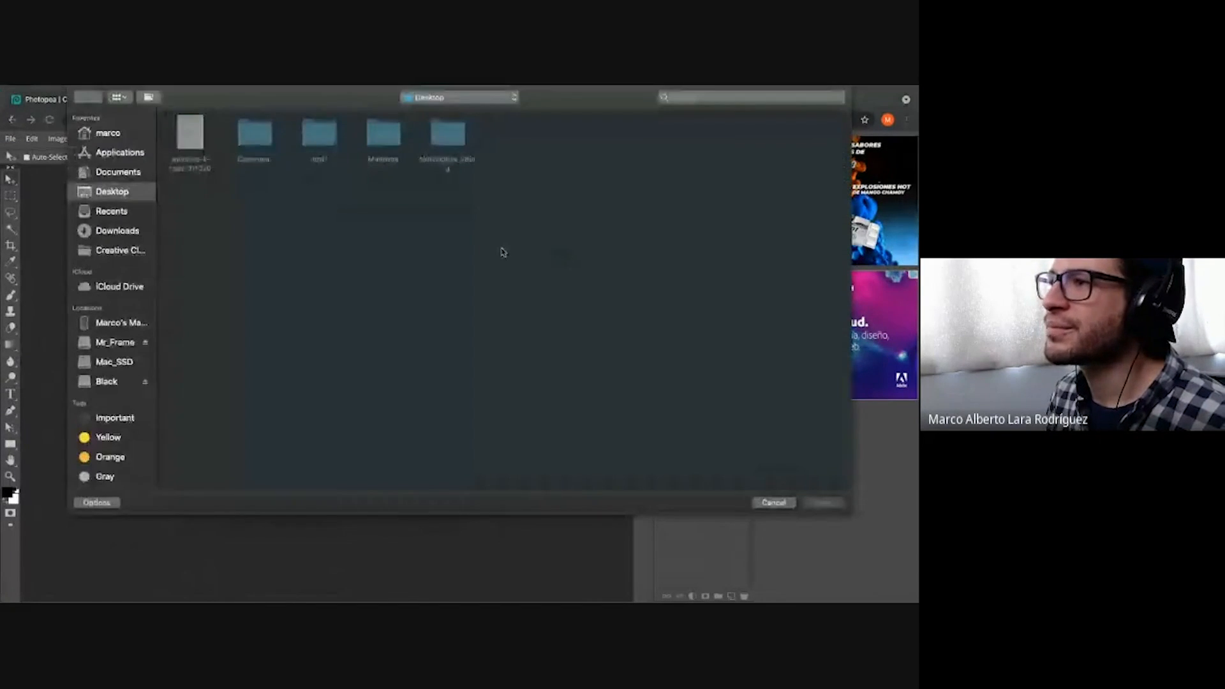
click(384, 138)
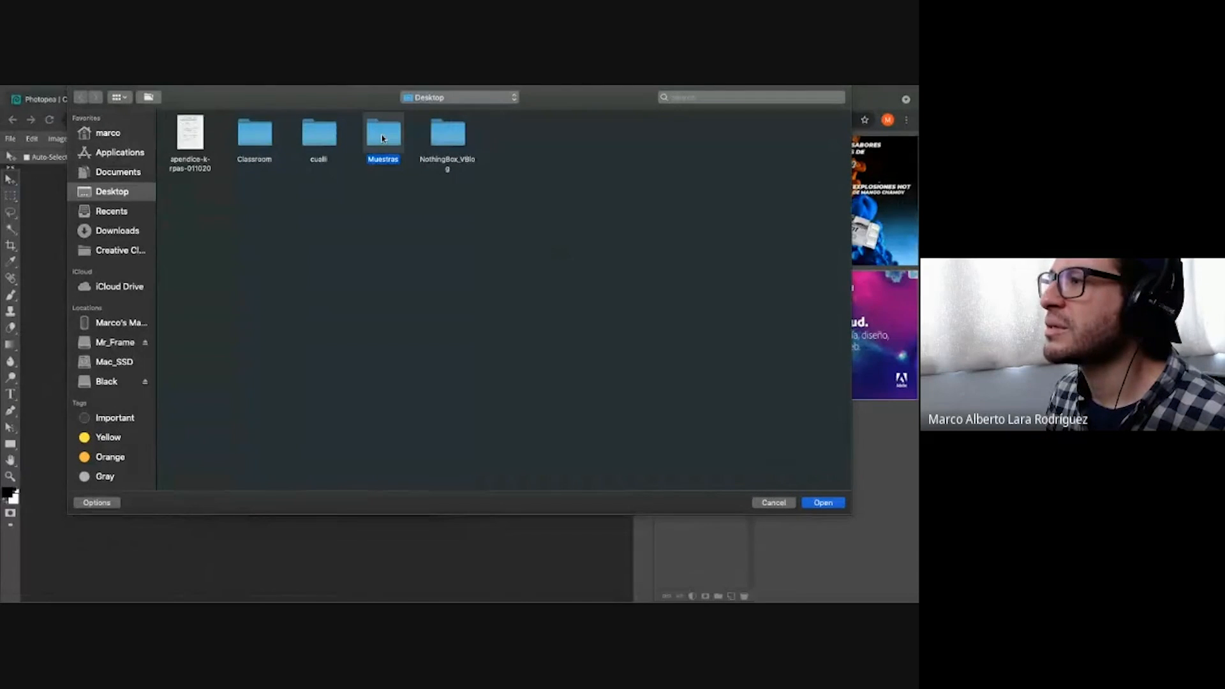
double_click(383, 139)
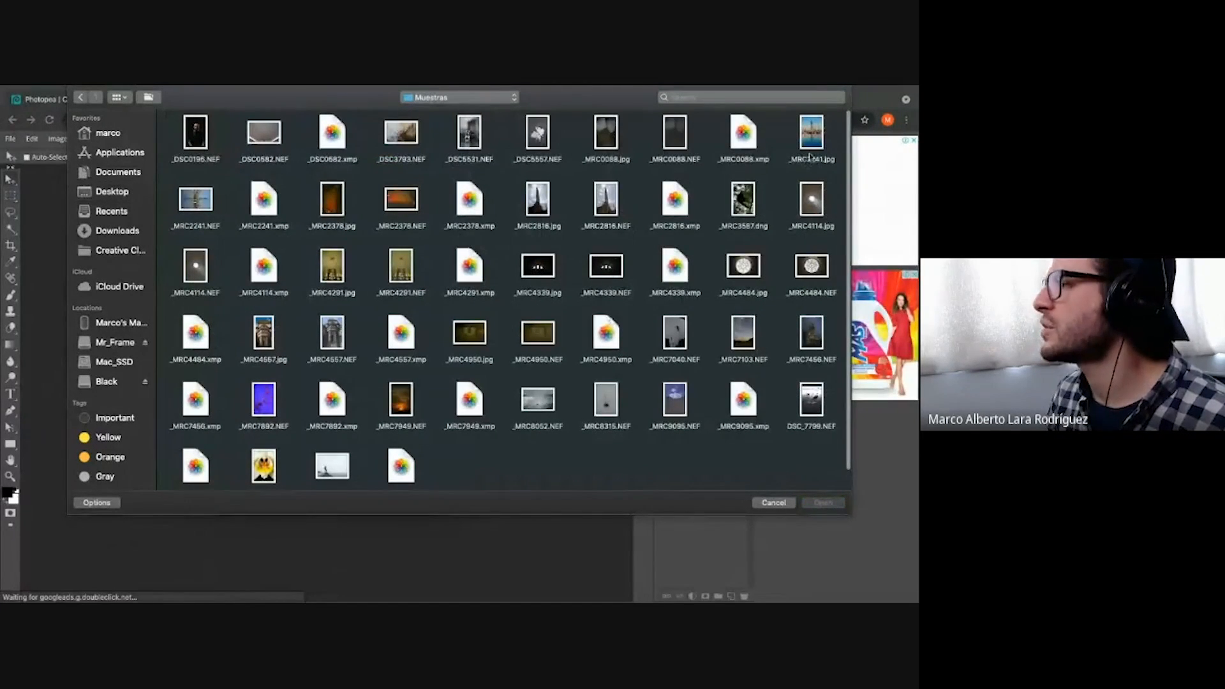
click(675, 401)
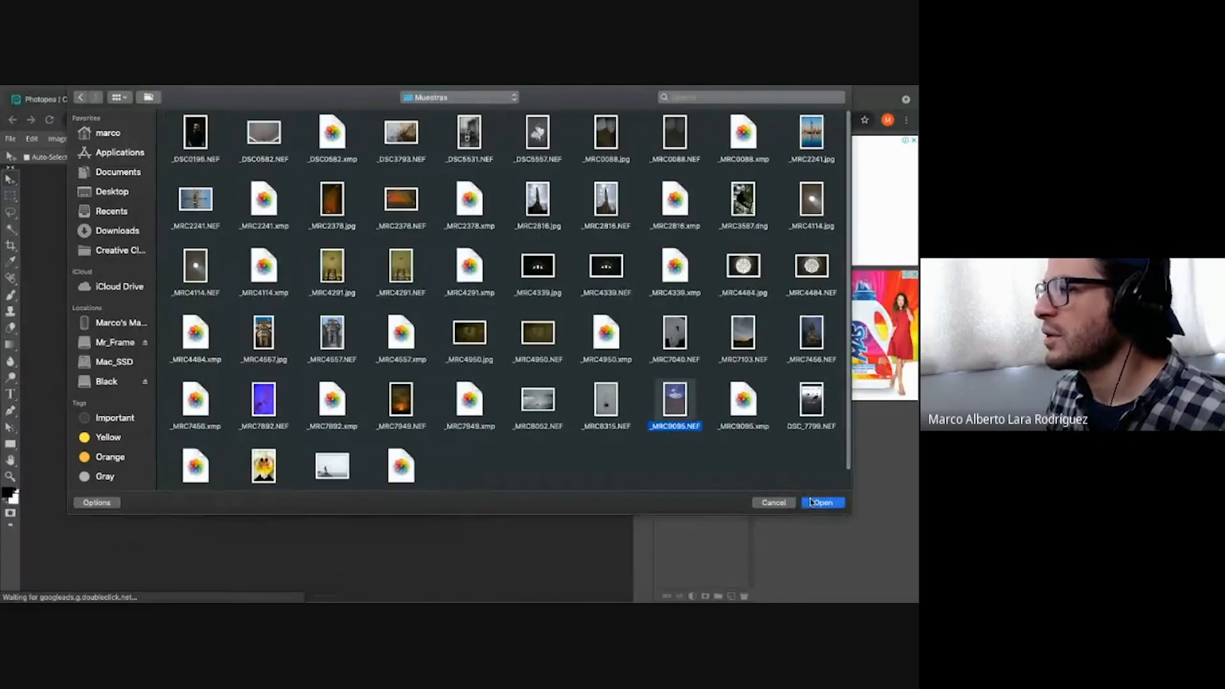
key(Return)
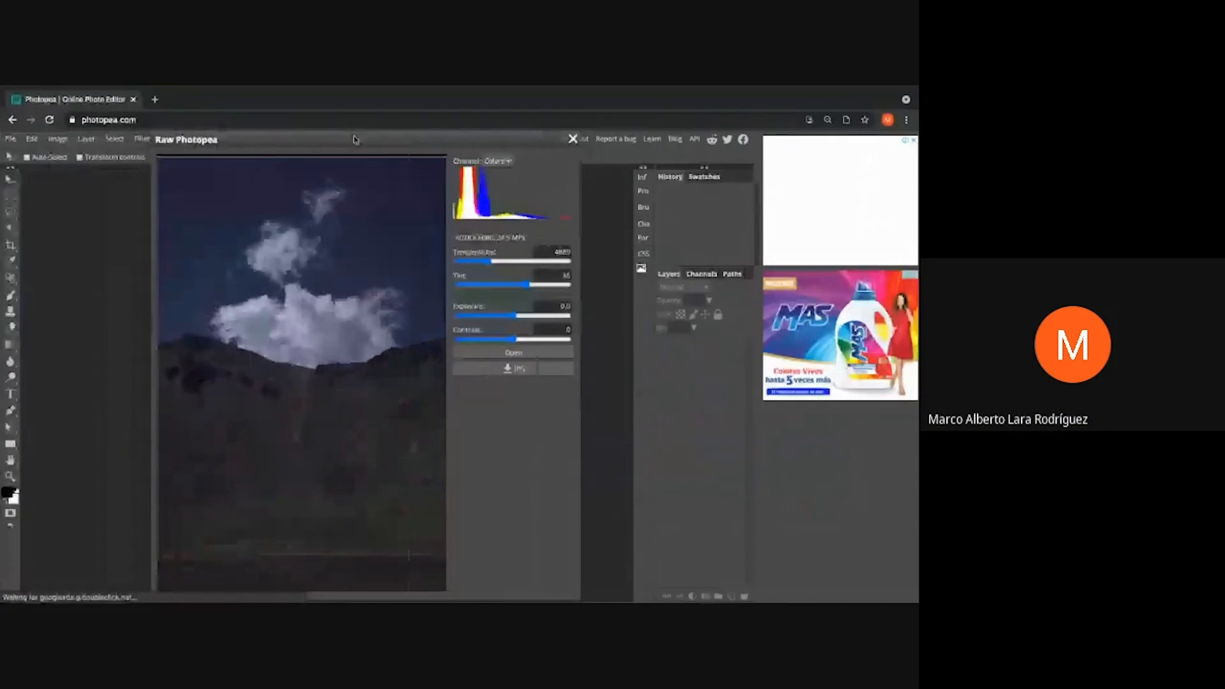
Step: In Photopea's raw dialog, set the photo's temperature to 5135 and its tint to -2
mouse_move(355, 139)
mouse_down()
mouse_move(529, 372)
mouse_move(350, 138)
mouse_up()
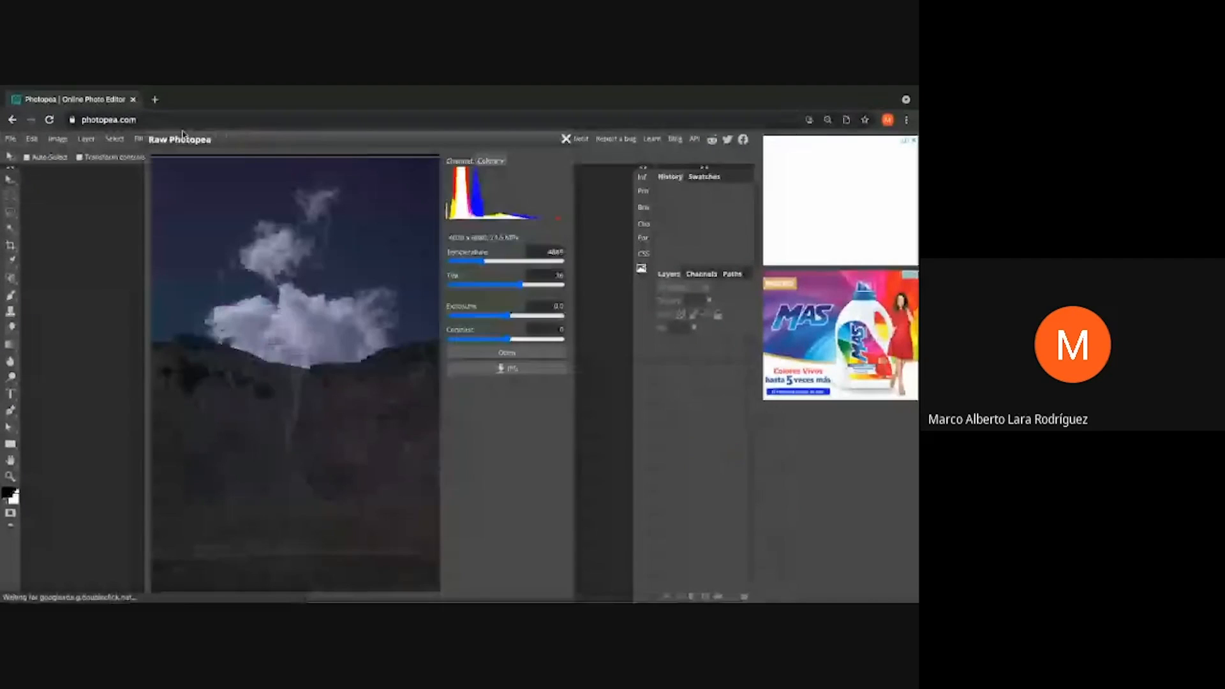
click(491, 260)
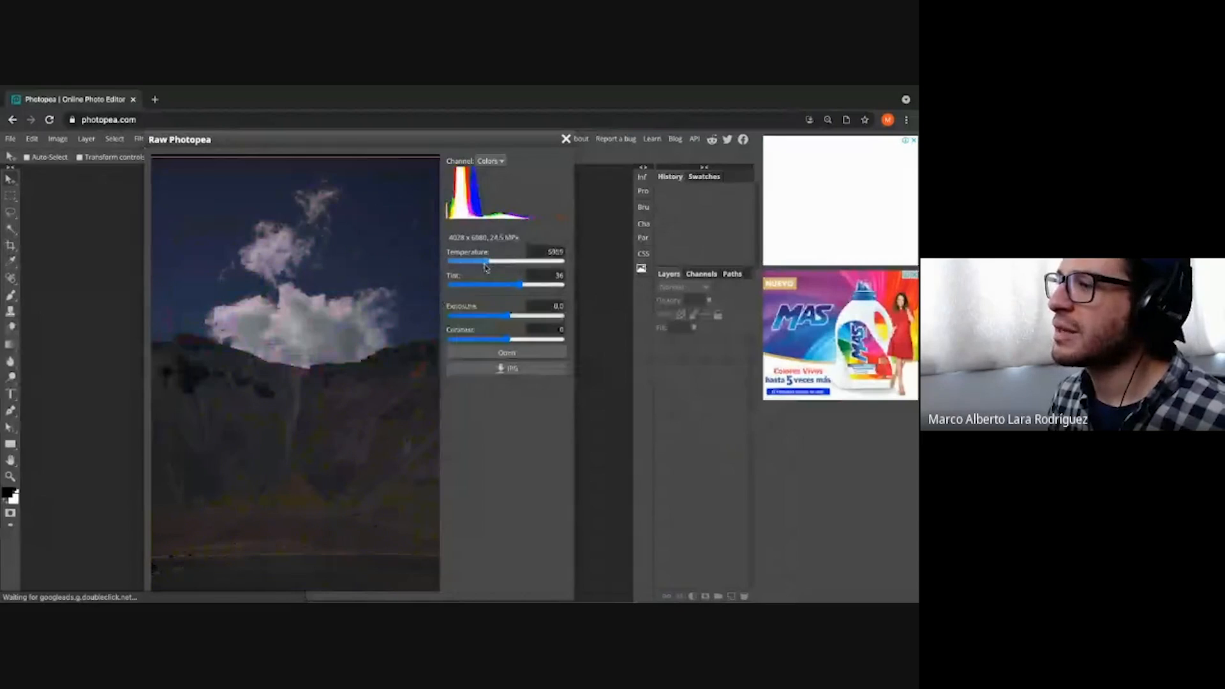
click(503, 286)
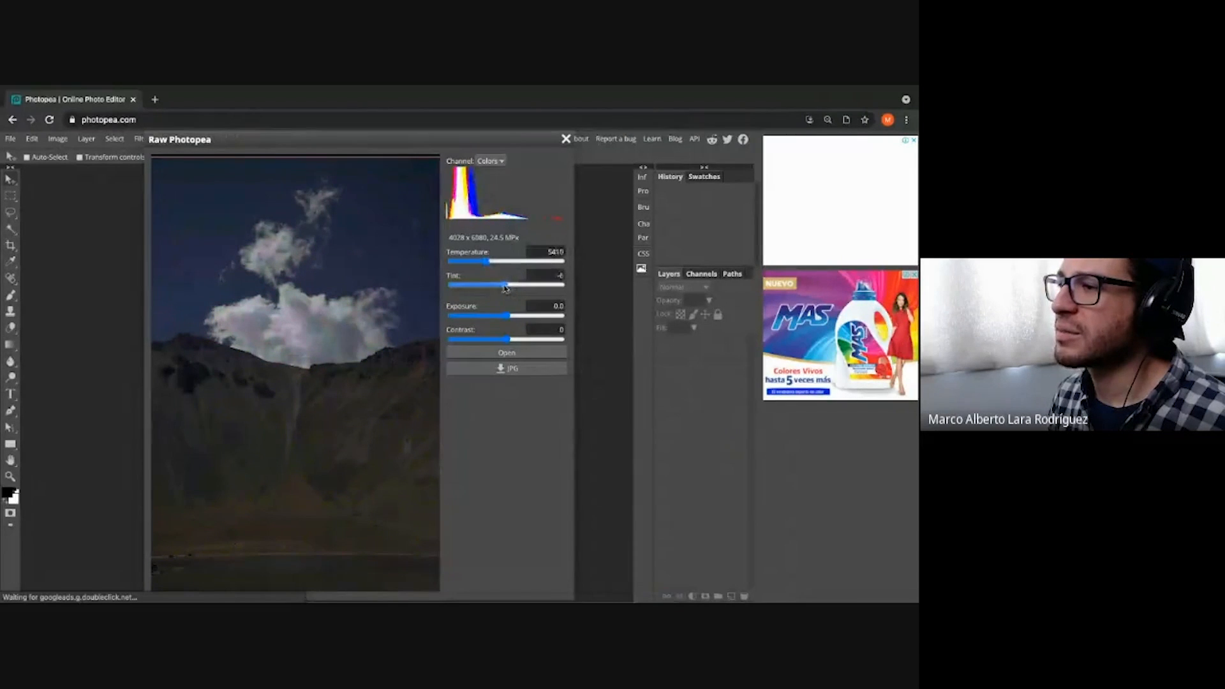
click(508, 285)
click(485, 261)
click(483, 262)
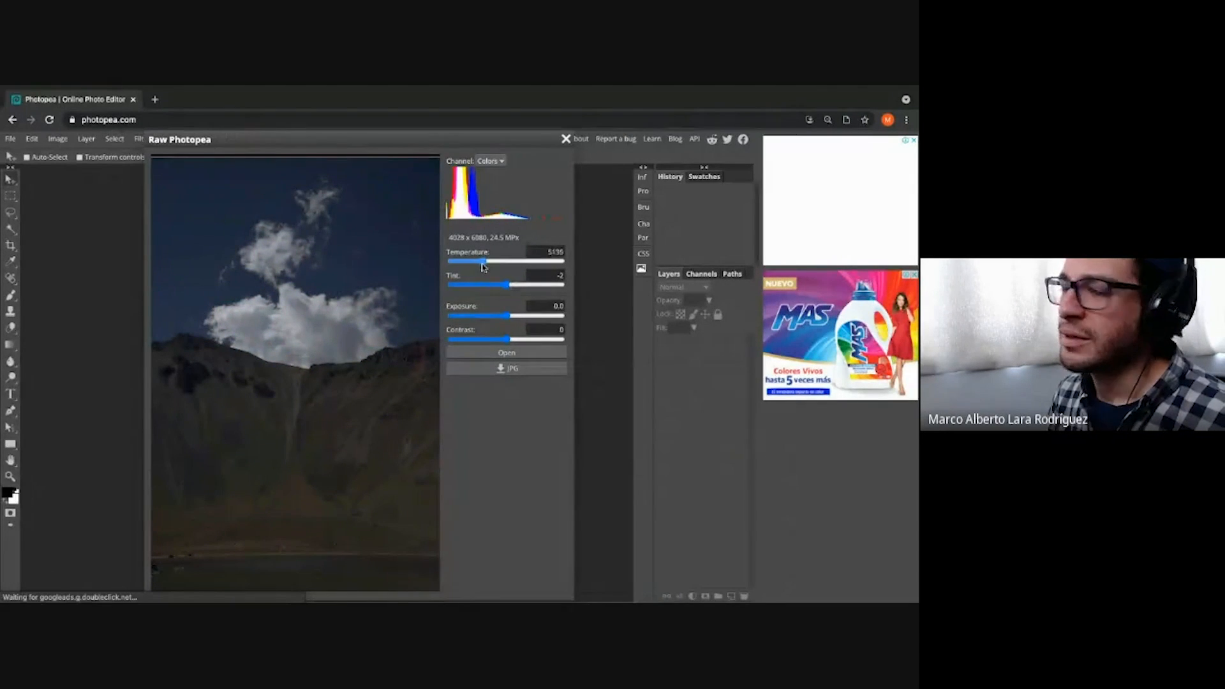
Step: Set the raw photo's exposure to 0.9 and contrast to -6, and open it in the Photopea editor
click(505, 316)
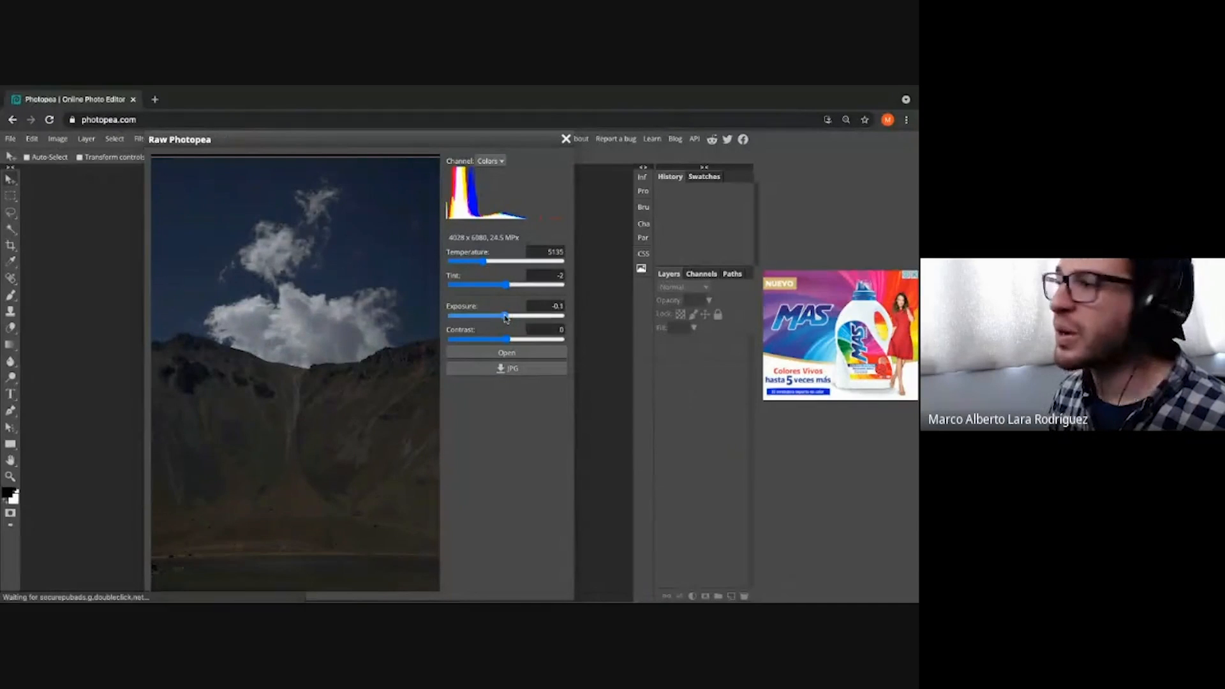
click(547, 316)
drag(546, 318, 519, 320)
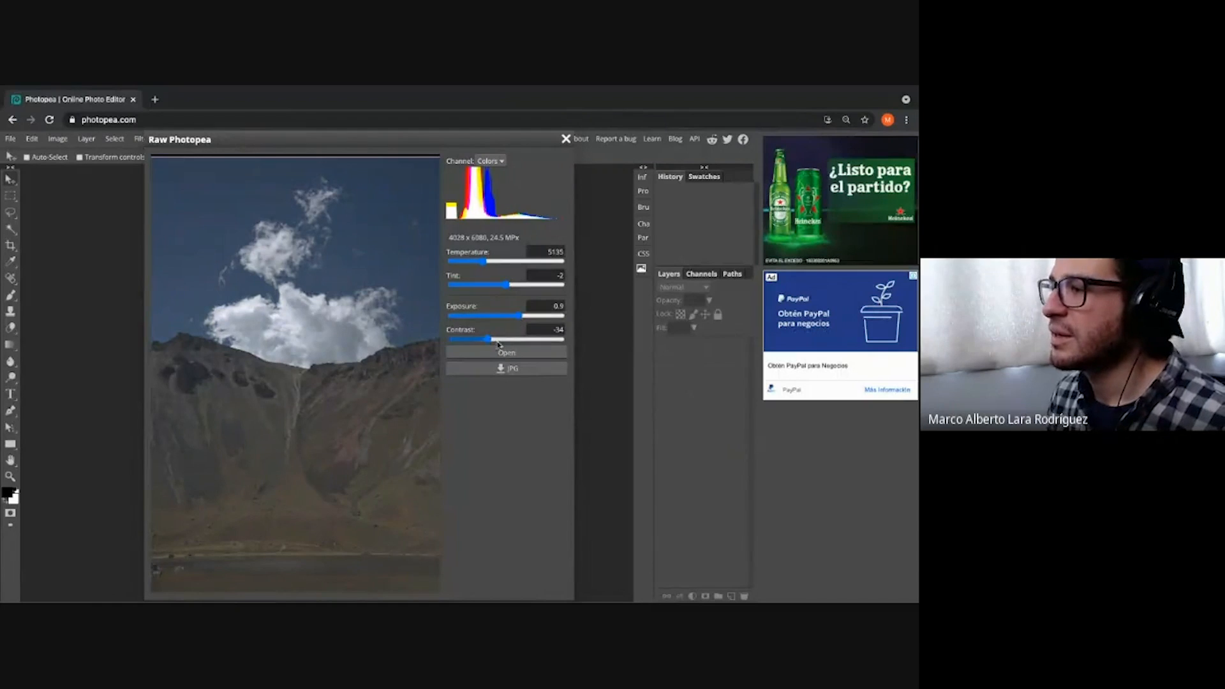
drag(490, 339, 503, 343)
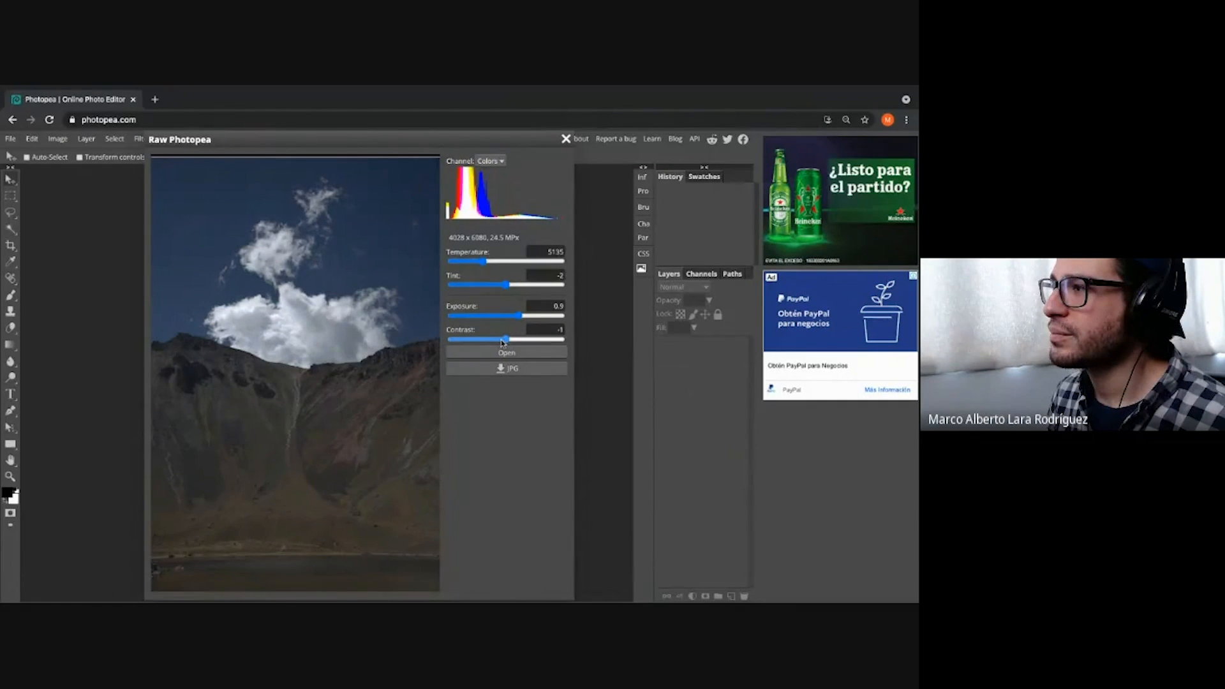
drag(503, 342, 503, 342)
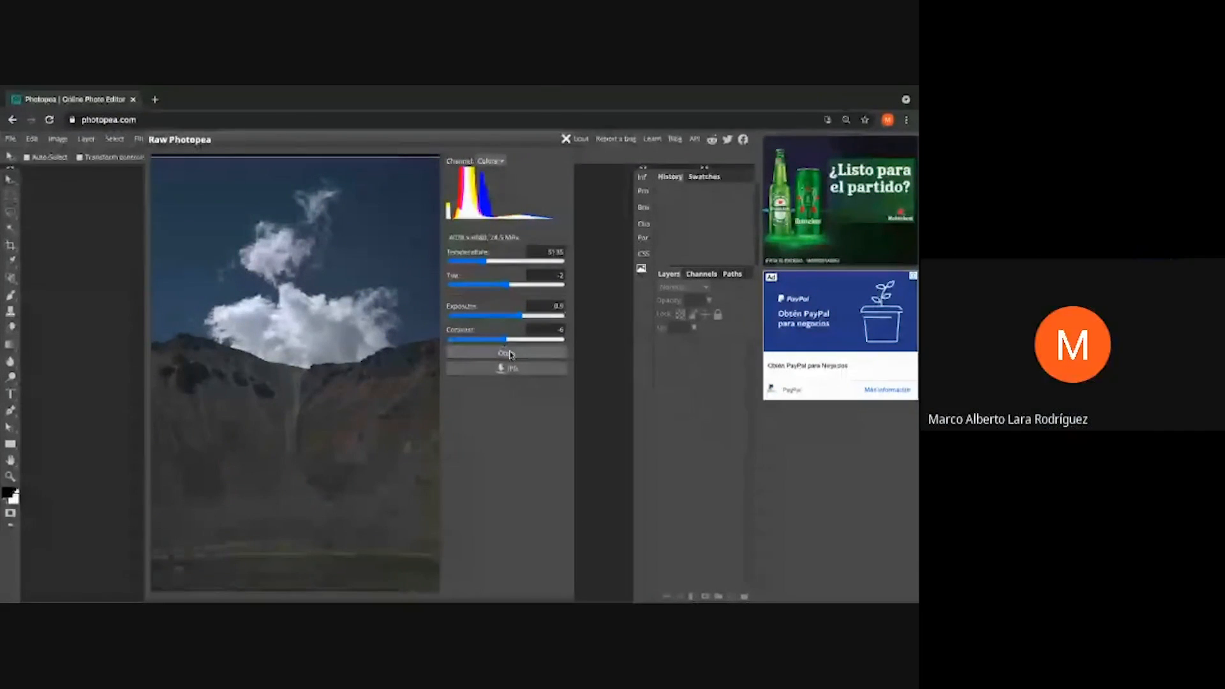
click(509, 353)
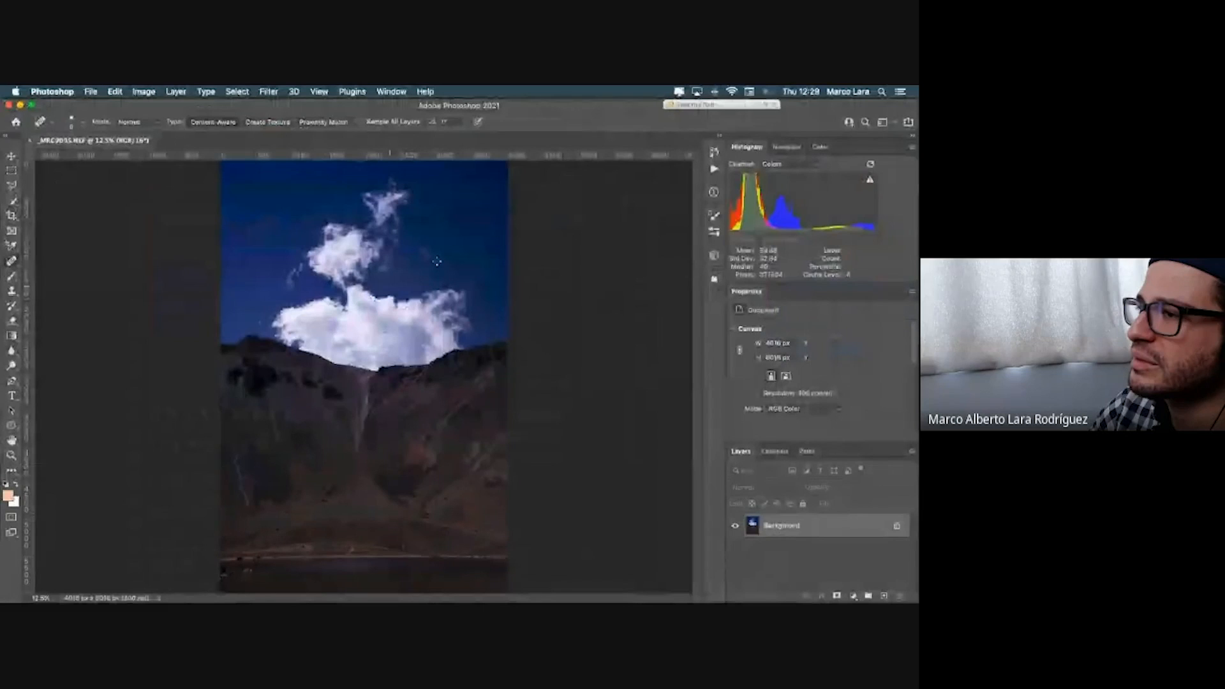
Step: Compare the photo opened in Photopea with the same photo in Photoshop, finishing in Photoshop
key(ctrl+Right)
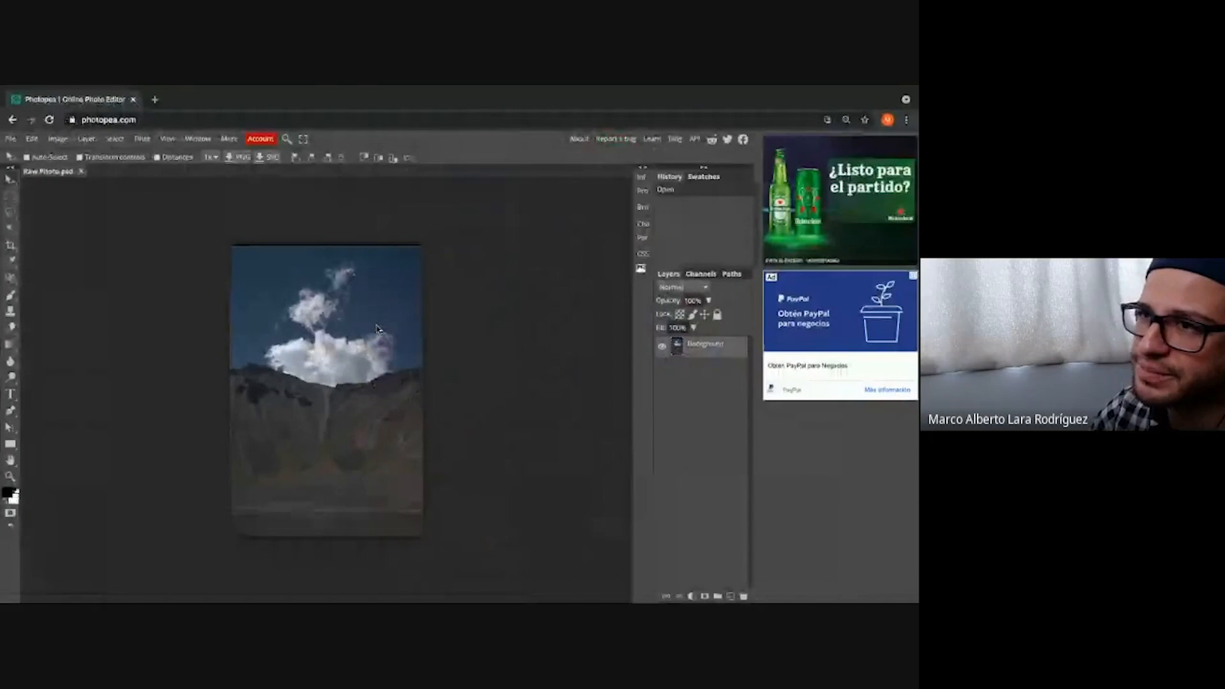
key(ctrl+Left)
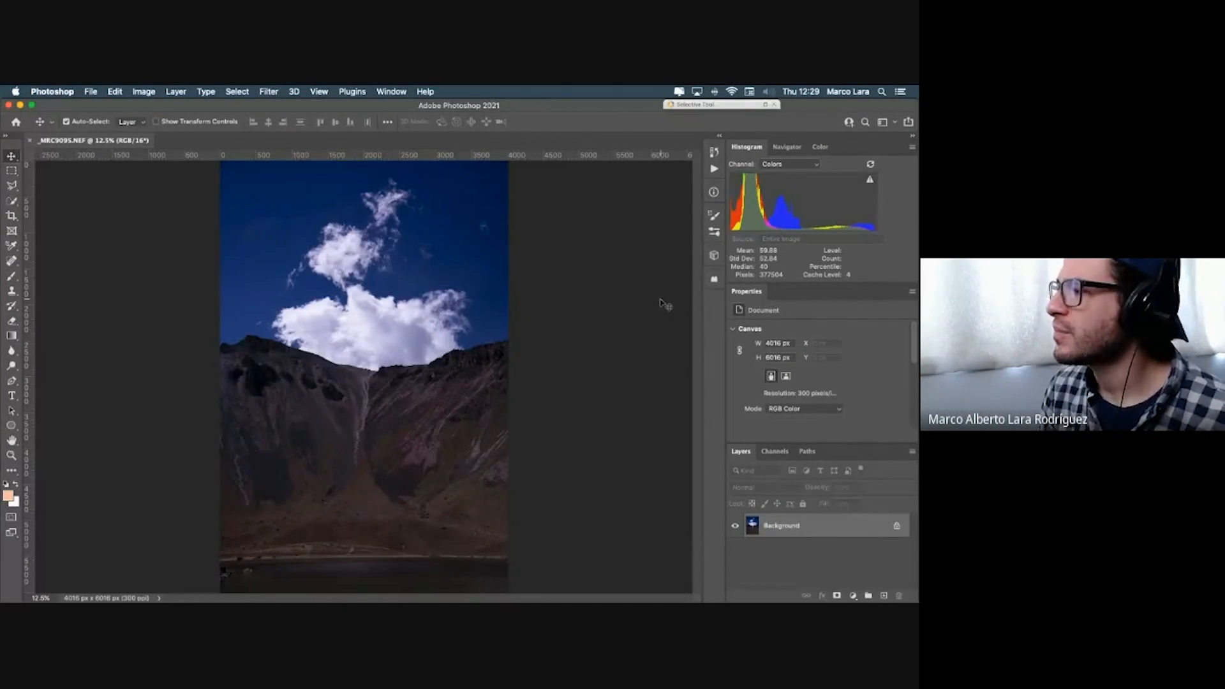
Step: Try resizing the Layers panel and look through the Navigator, Color and Histogram panels
drag(783, 444, 788, 401)
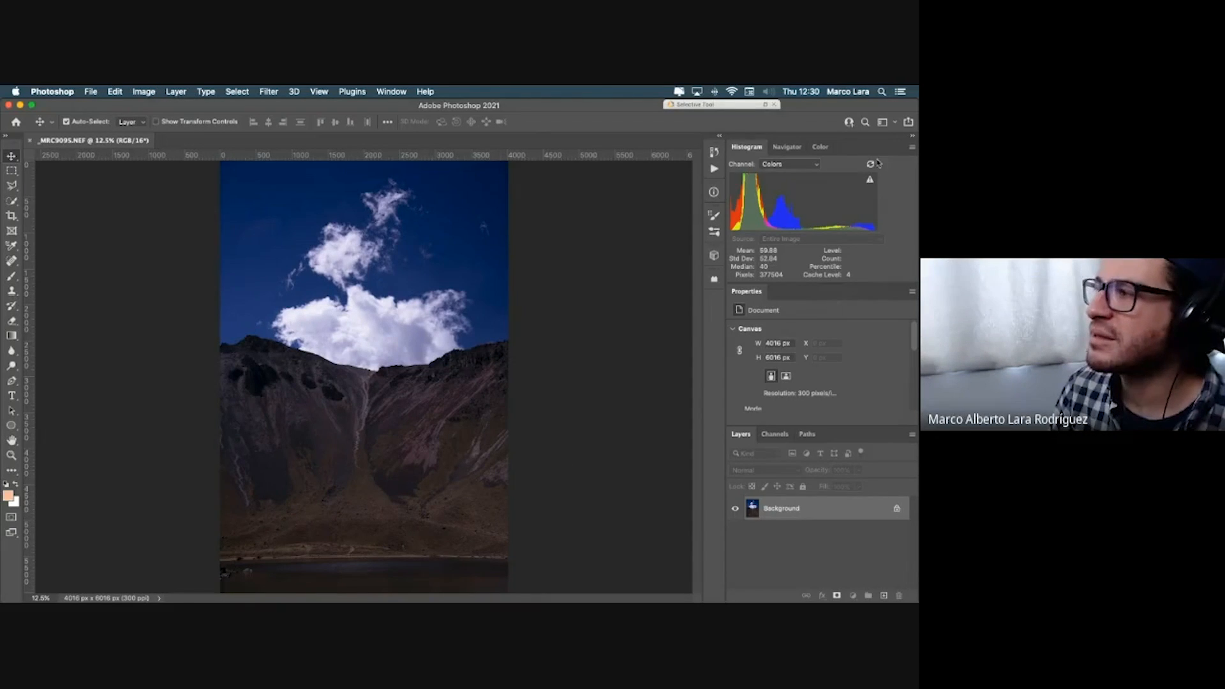
click(779, 146)
click(820, 147)
click(787, 147)
click(740, 148)
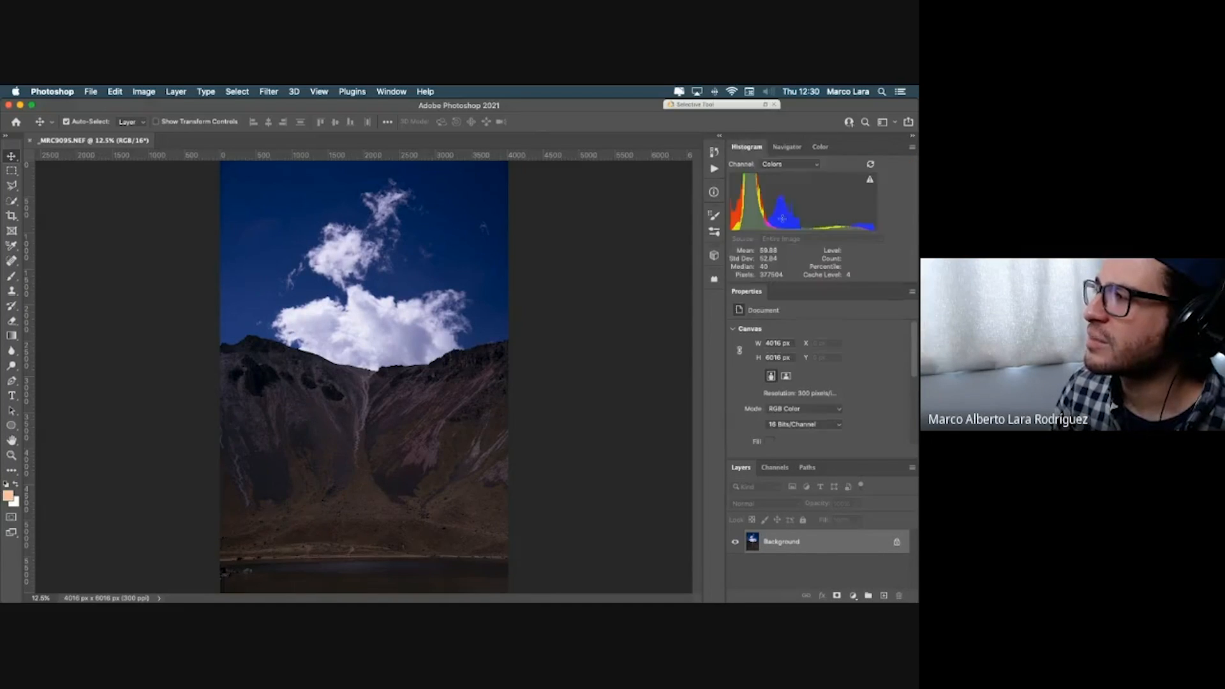
Step: Use the Navigator to zoom in on the clouds at about 55% and zoom out to 0.05%
click(789, 147)
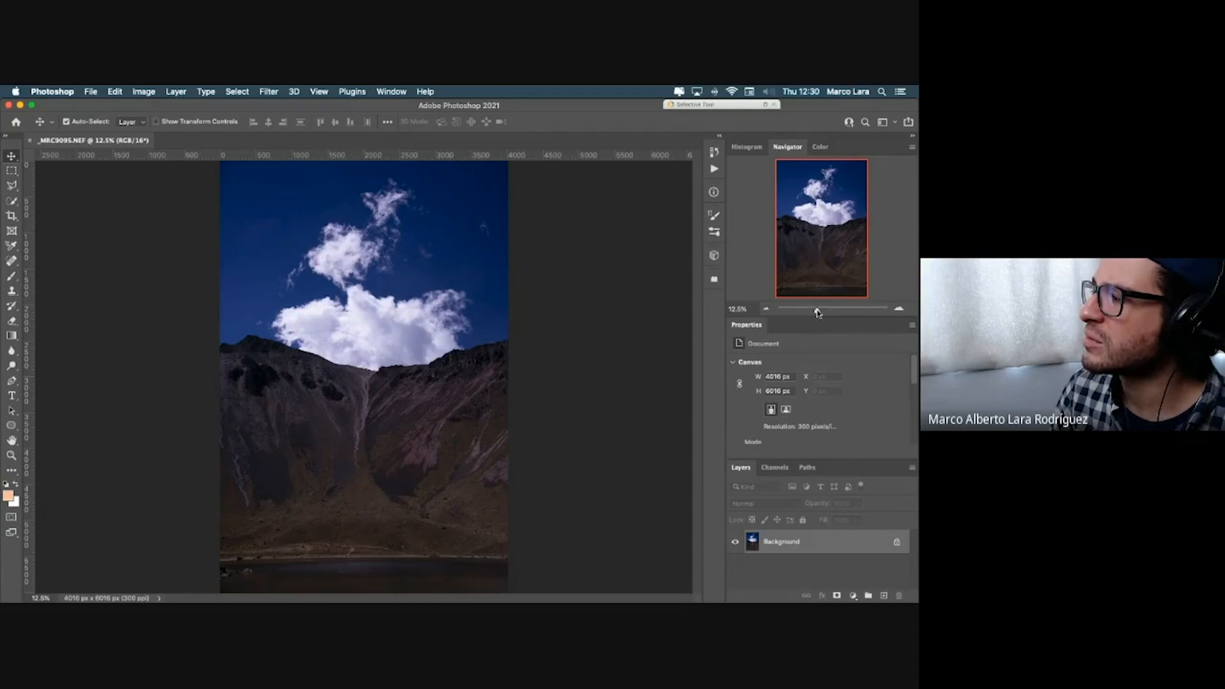
drag(818, 312, 828, 311)
mouse_move(819, 226)
mouse_down()
mouse_move(797, 182)
mouse_move(786, 265)
mouse_move(818, 268)
mouse_move(813, 176)
mouse_move(816, 208)
mouse_up()
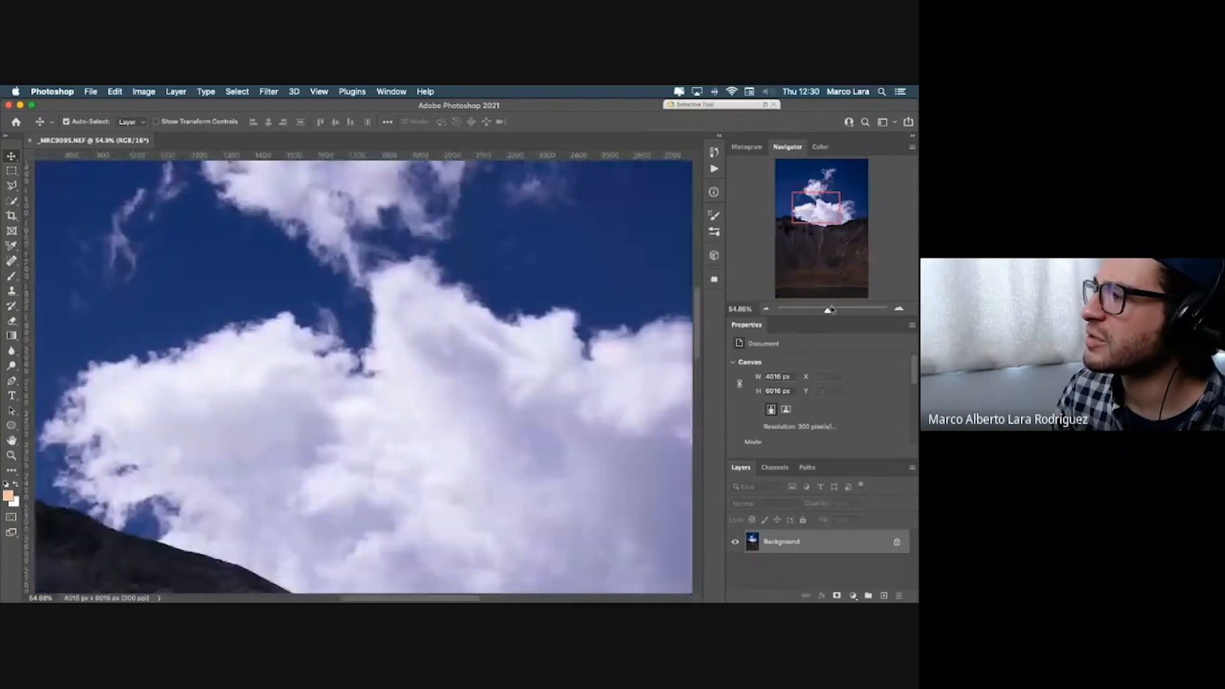
drag(827, 311, 776, 316)
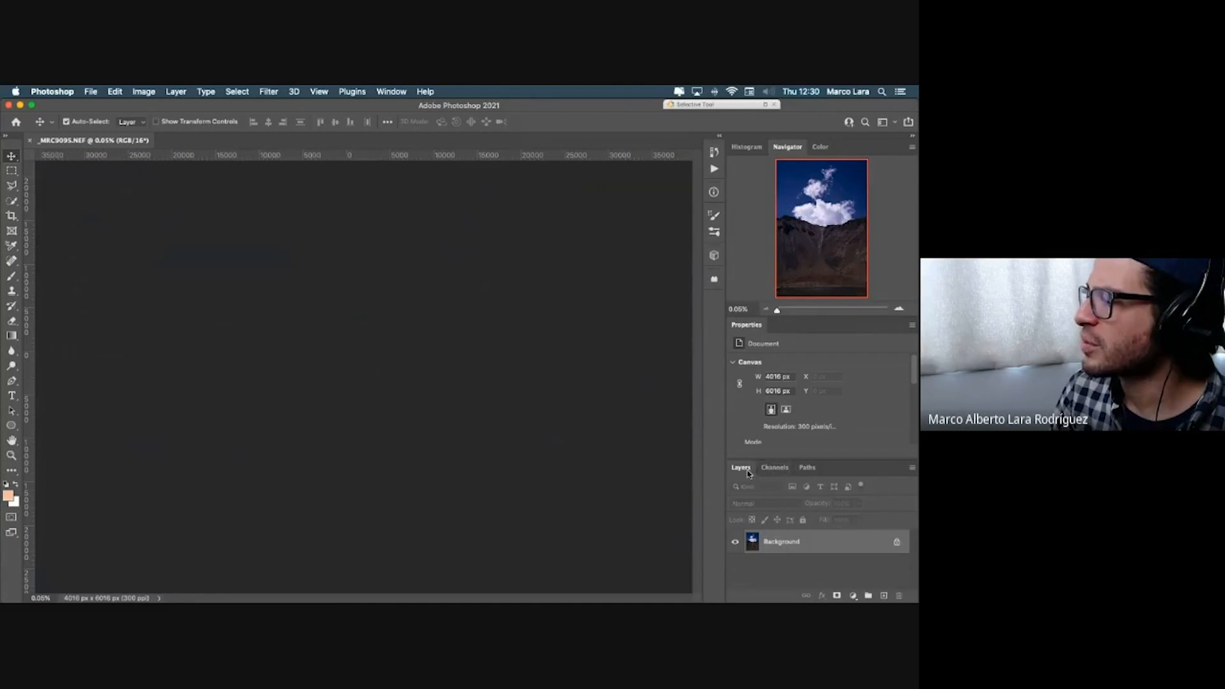
Step: Enlarge the Layers panel, view the Channels and Paths panels, and return to the layer list
drag(793, 459, 792, 399)
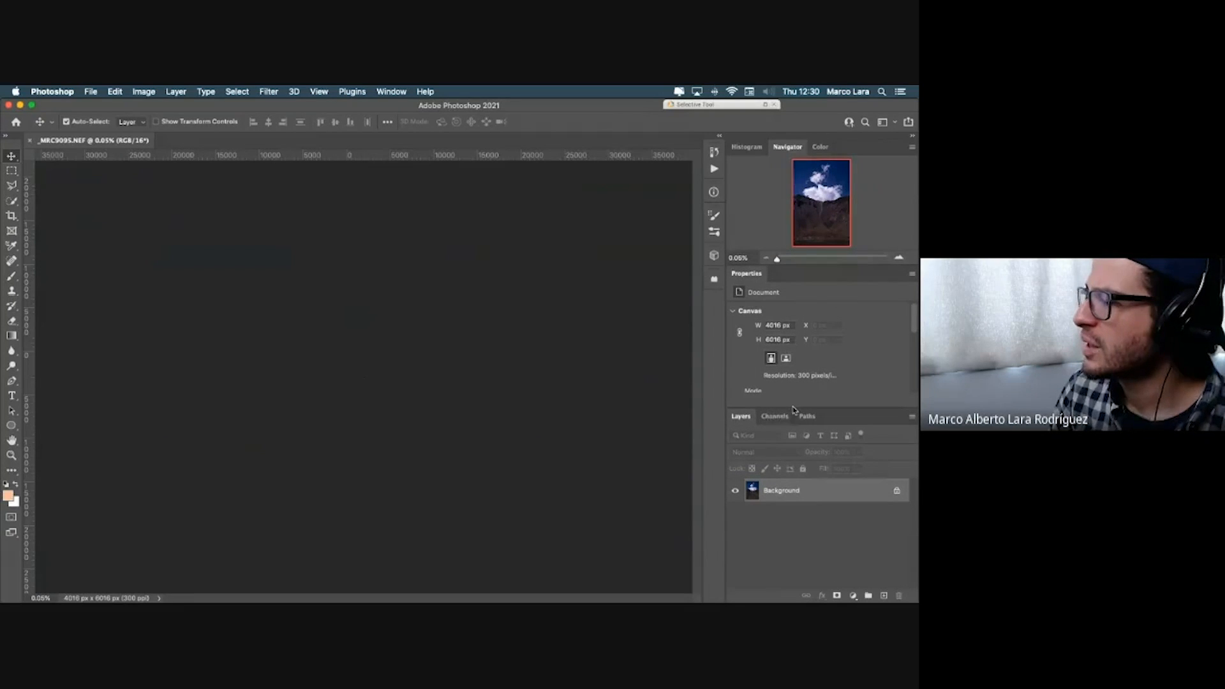
click(771, 419)
click(808, 416)
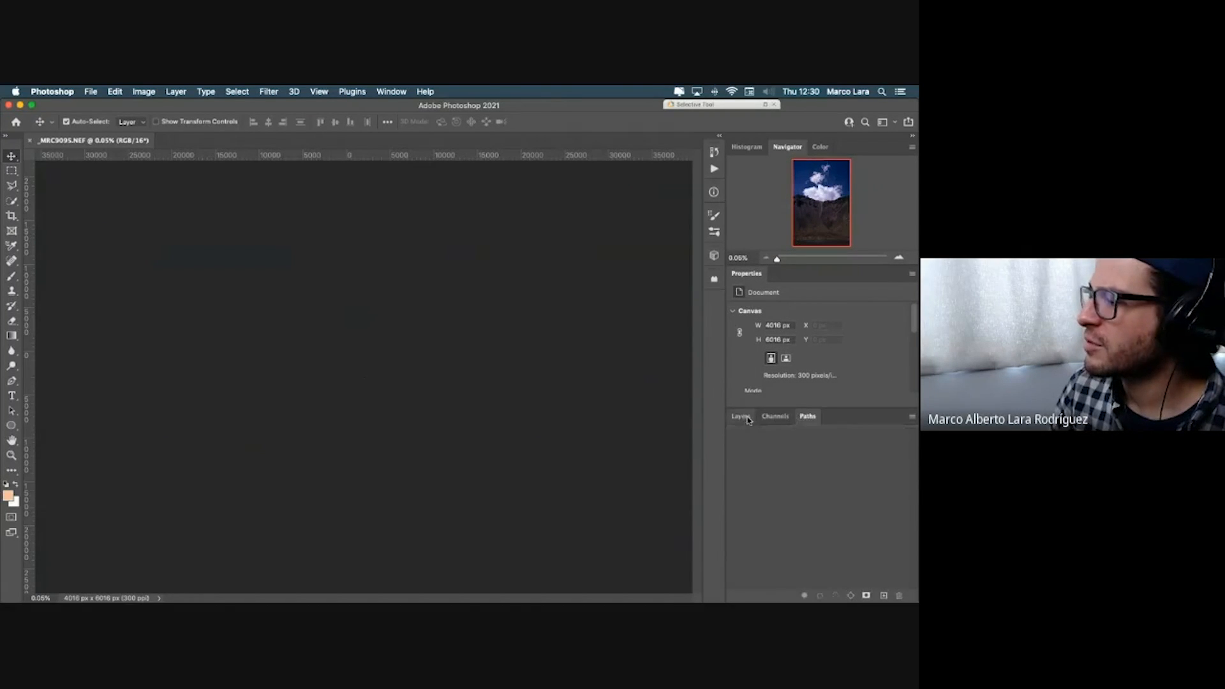
click(739, 417)
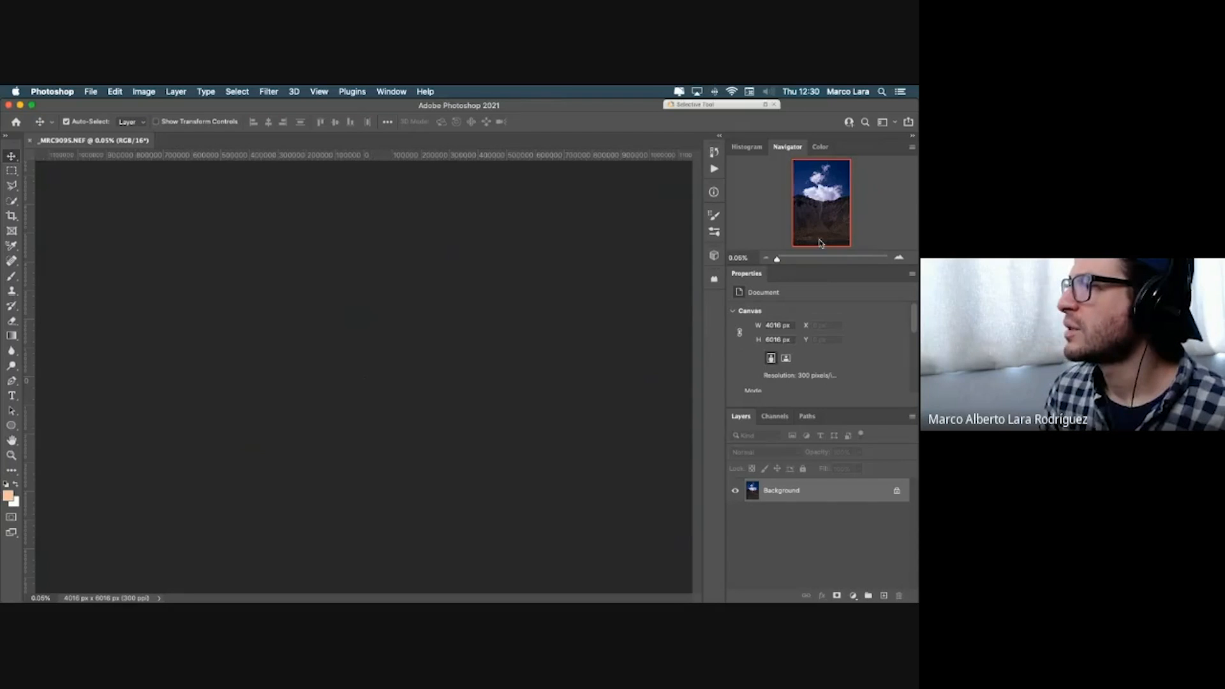
Step: Restore the photo view to about 11% zoom and add a Levels adjustment layer above the background
drag(777, 259, 816, 259)
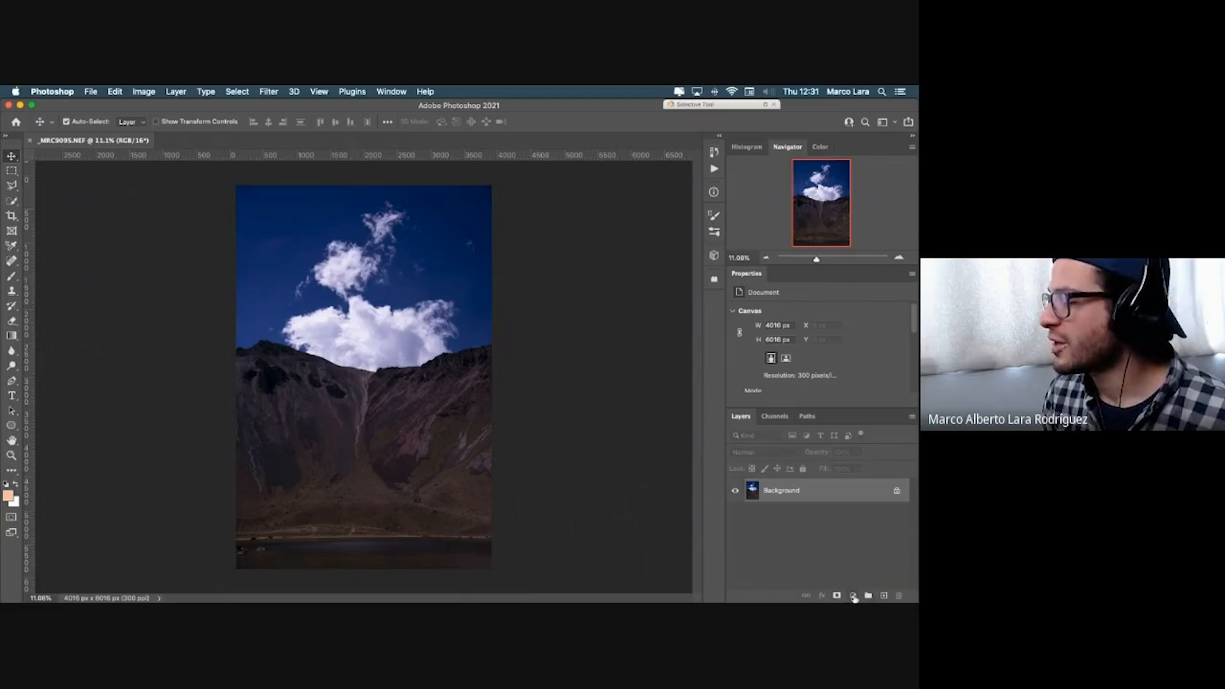
click(855, 597)
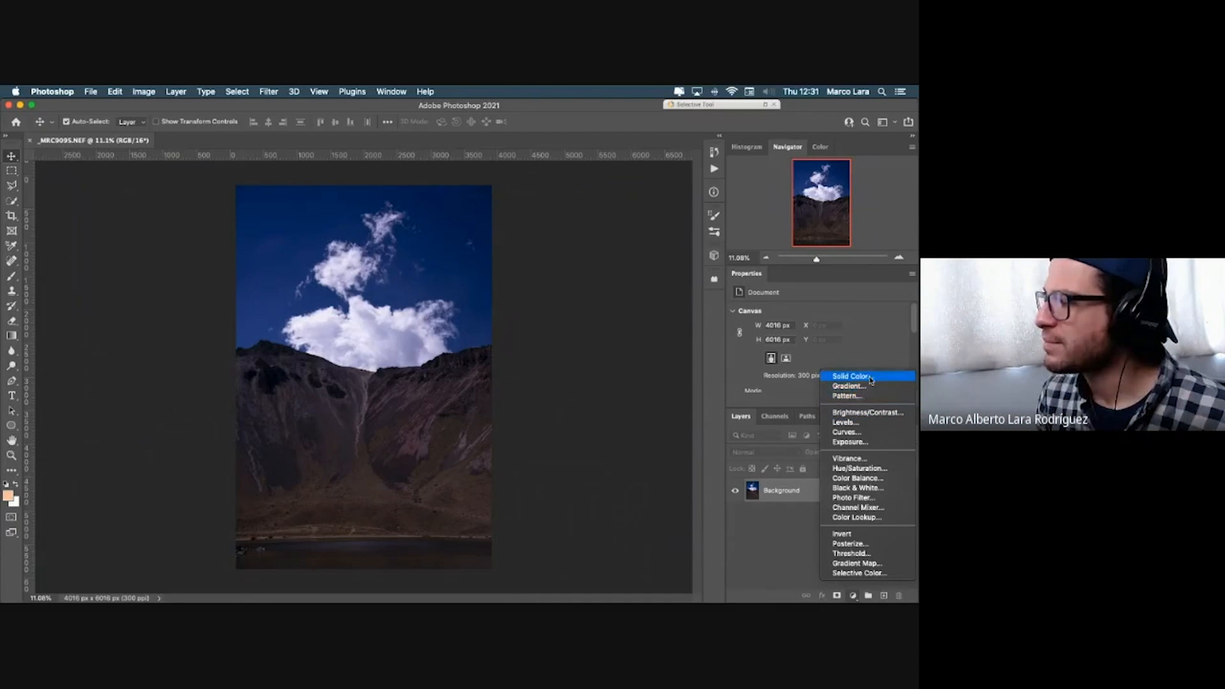
click(864, 425)
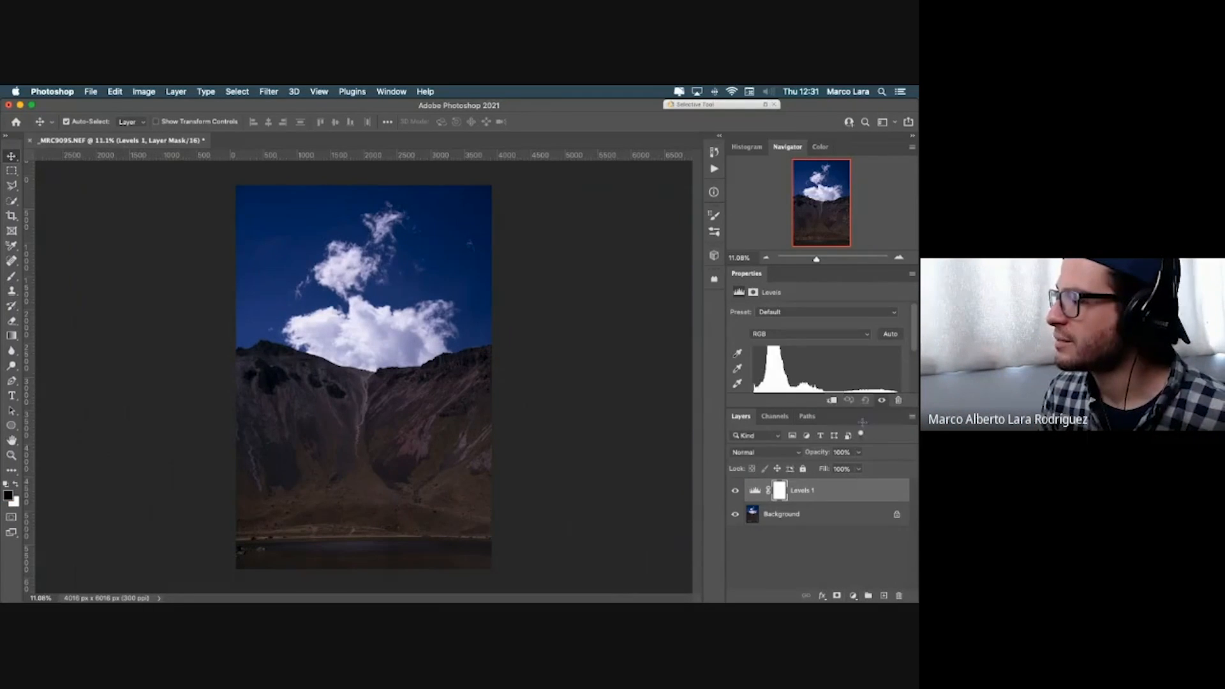
Step: Dock the Properties panel as an icon beside the other collapsed panels, then check that it expands and collapses
drag(749, 271, 718, 344)
click(714, 304)
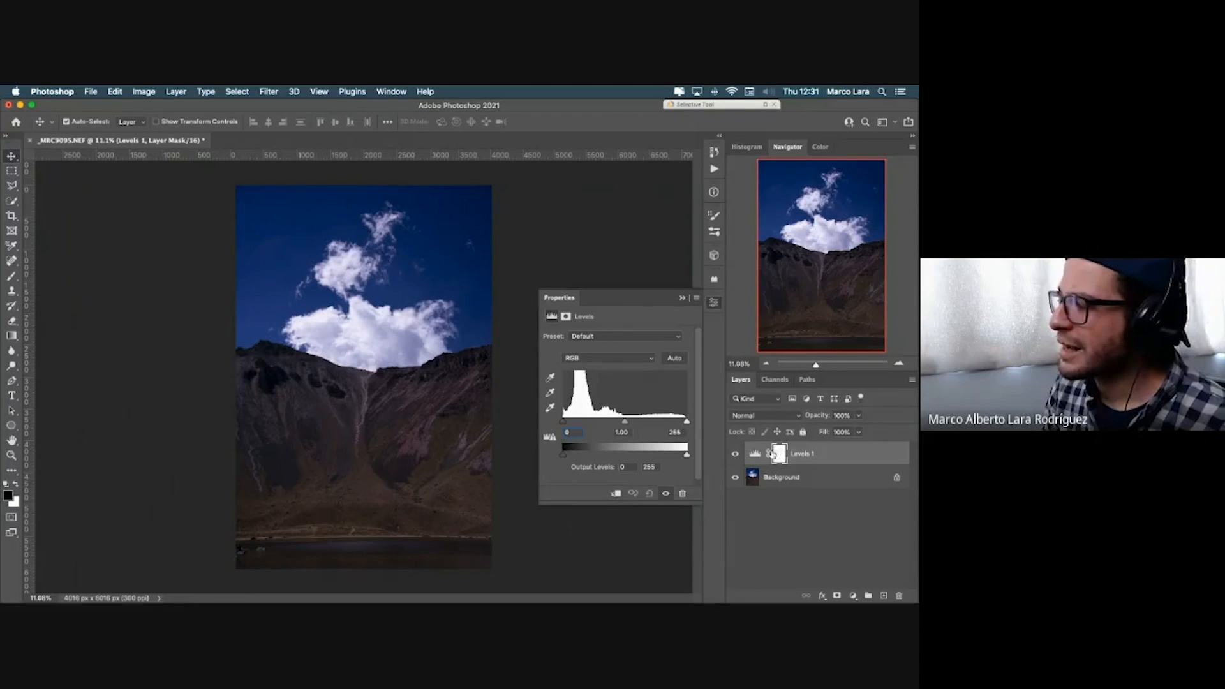
click(682, 300)
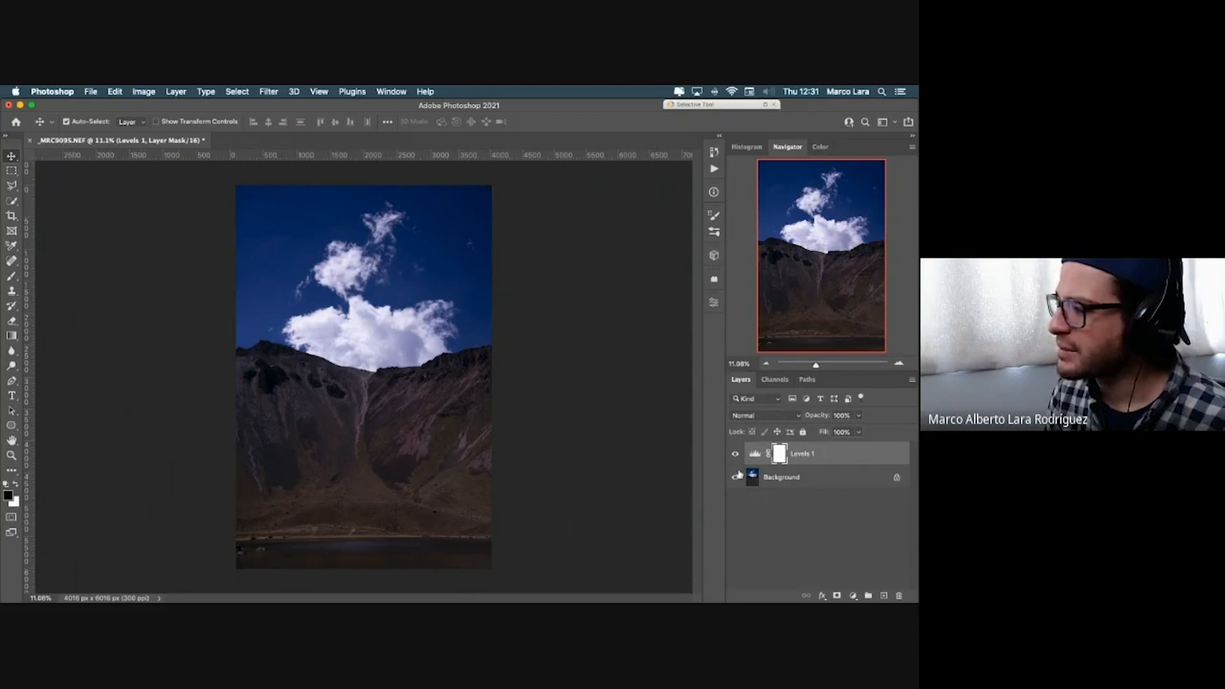
Step: Alternate the selection between the Background and Levels 1 layers, then between the Levels adjustment and its layer mask
click(784, 483)
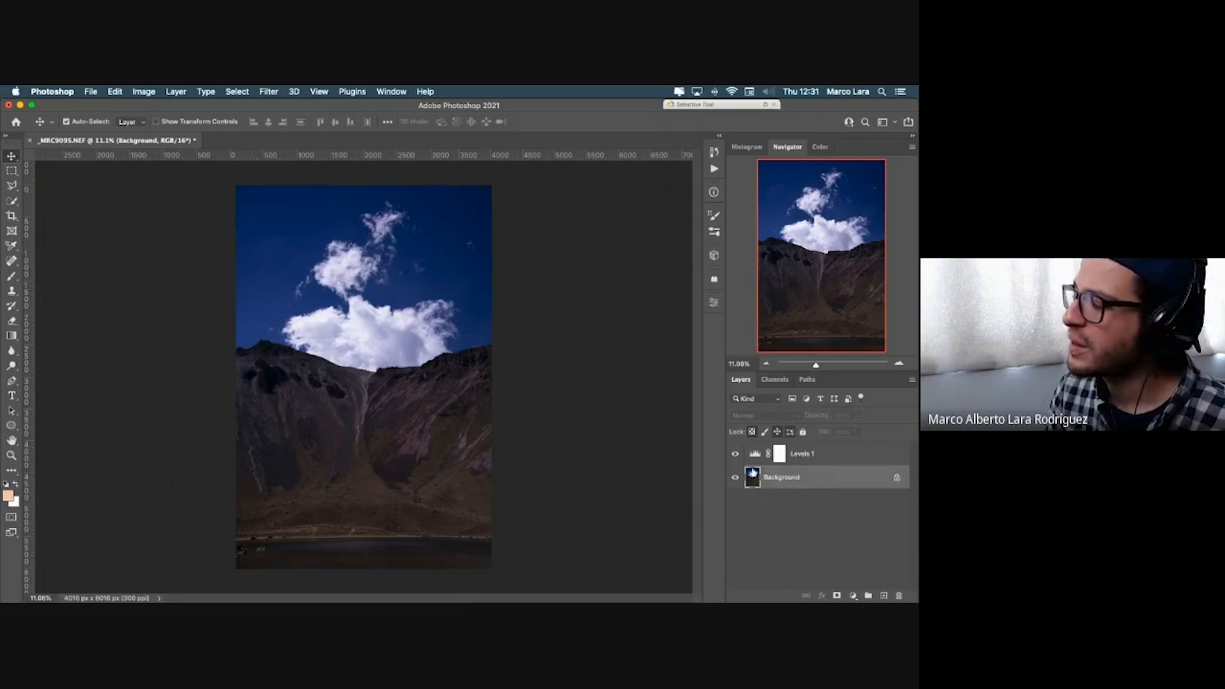
click(805, 454)
click(807, 479)
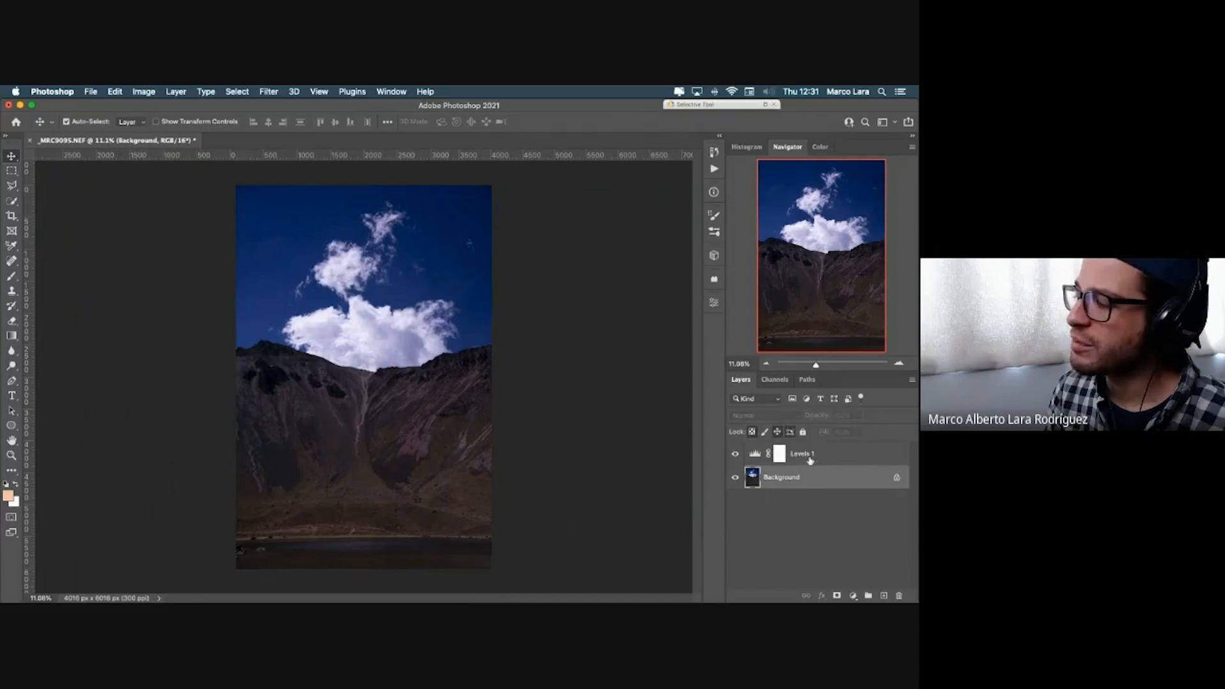
click(807, 455)
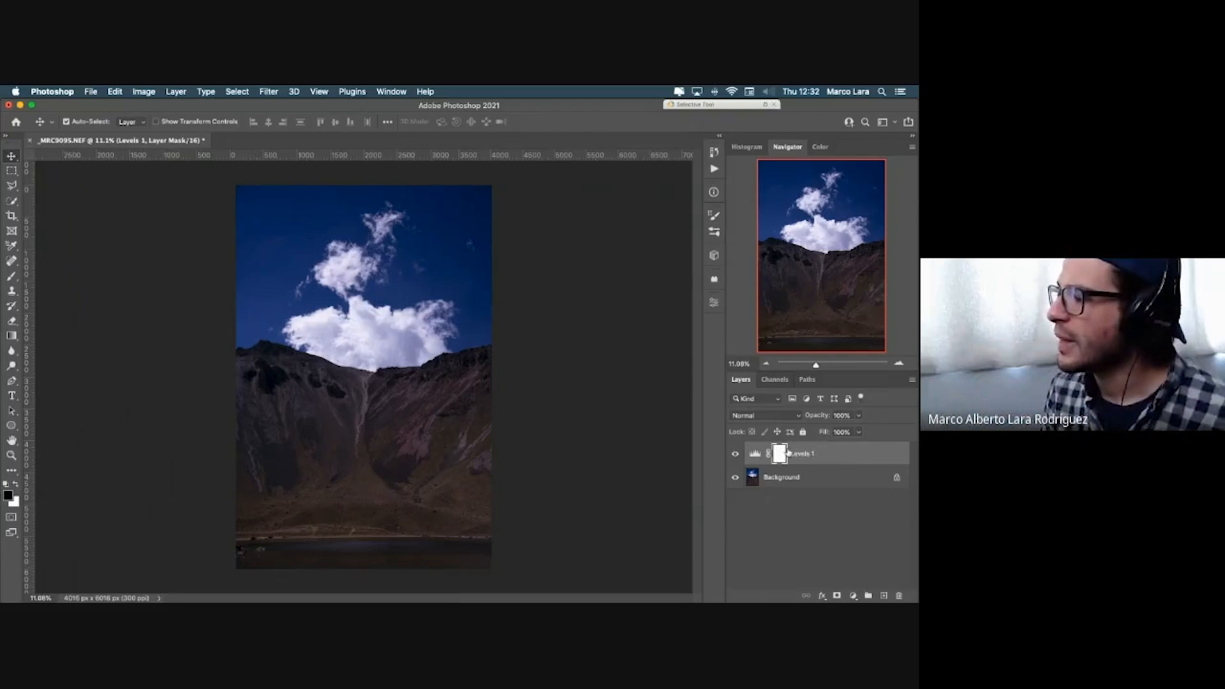
click(754, 455)
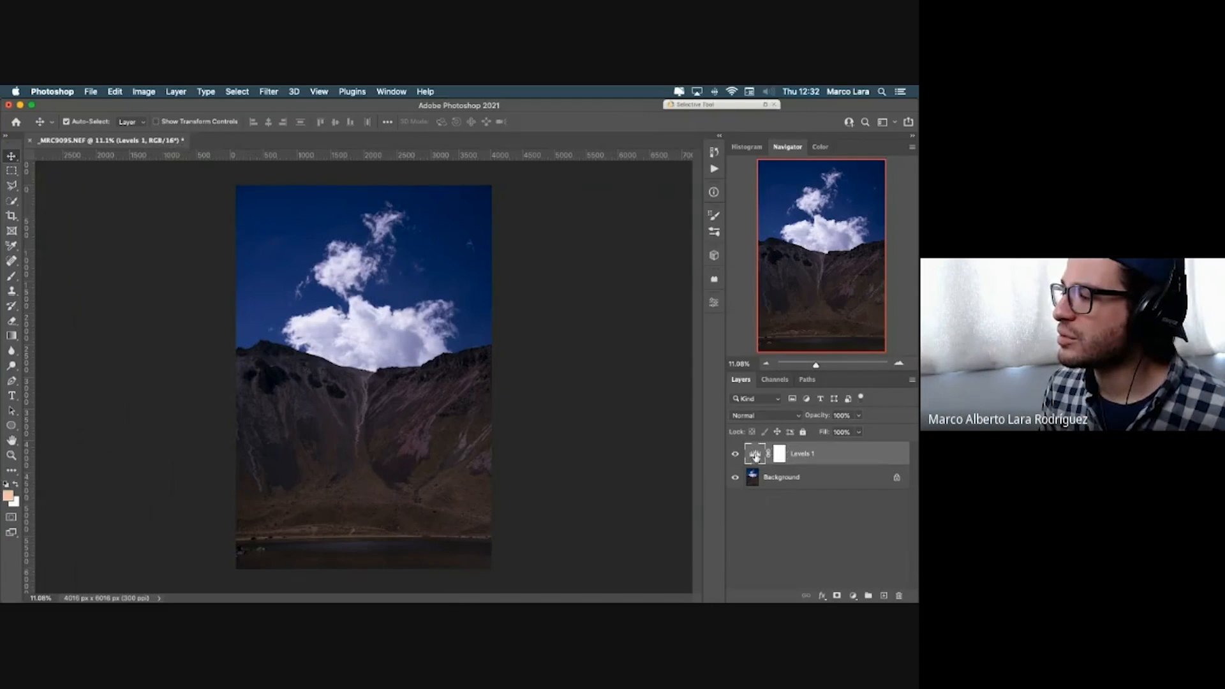
click(778, 456)
click(756, 457)
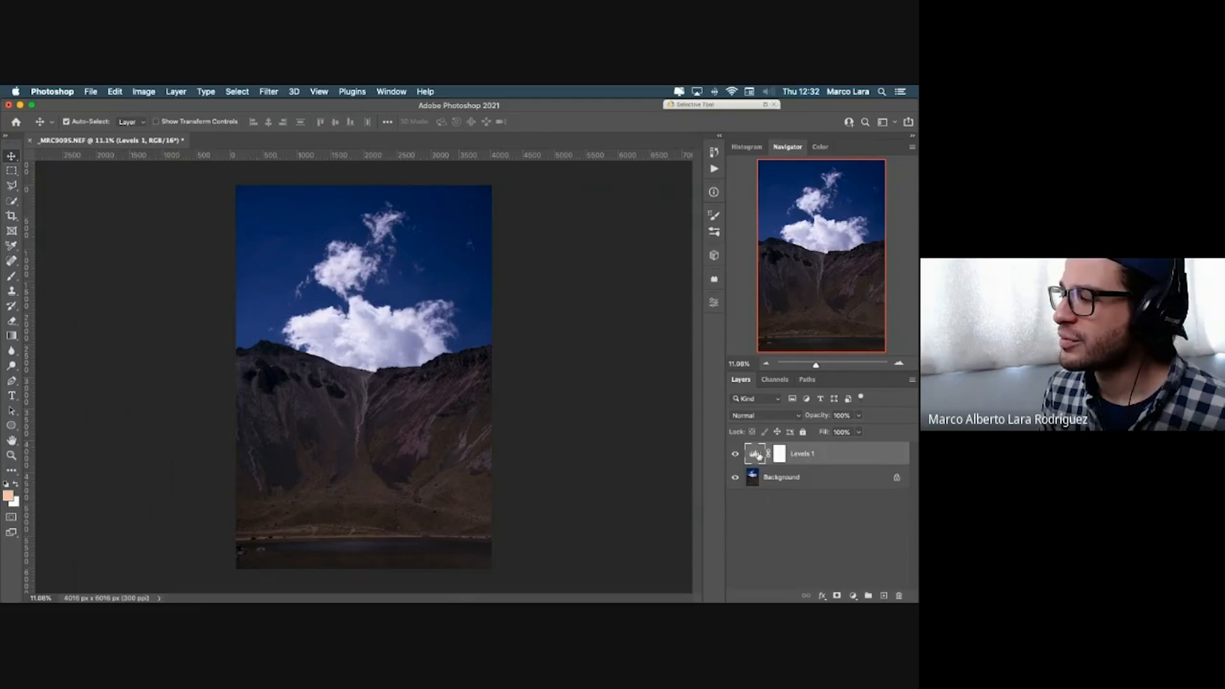
Step: Open the Levels 1 adjustment's properties, compare them with its layer mask's properties, and leave the Levels settings open
click(715, 304)
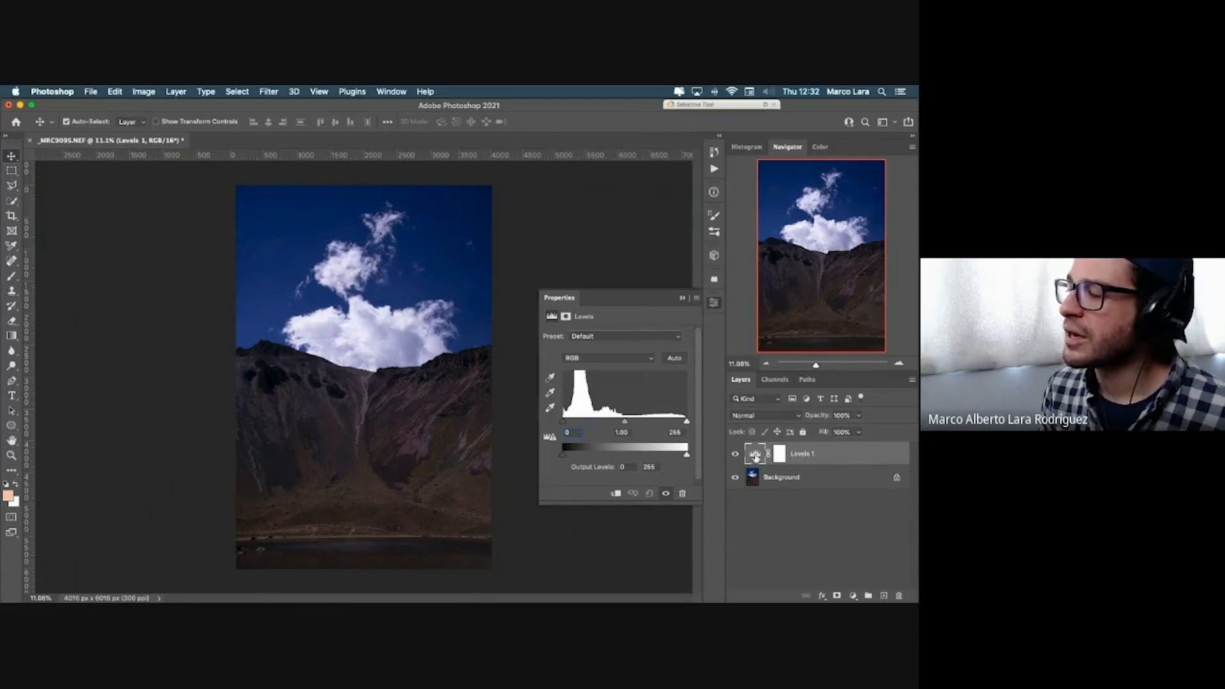
double_click(757, 455)
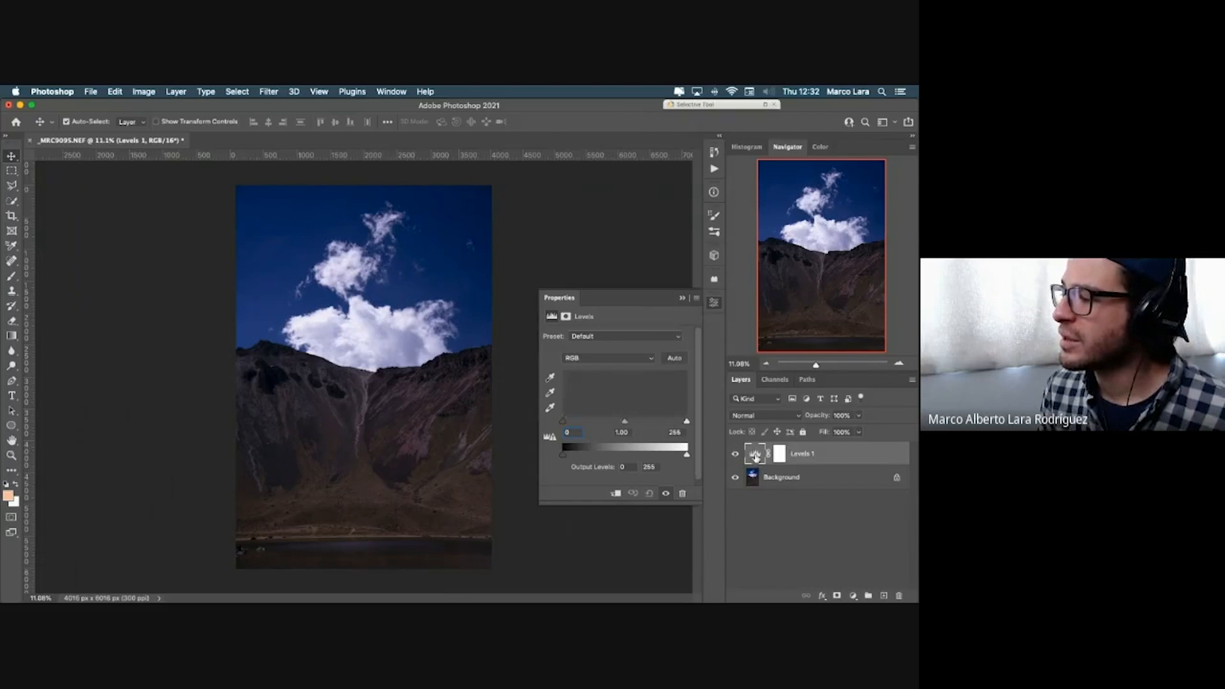
click(682, 298)
double_click(758, 454)
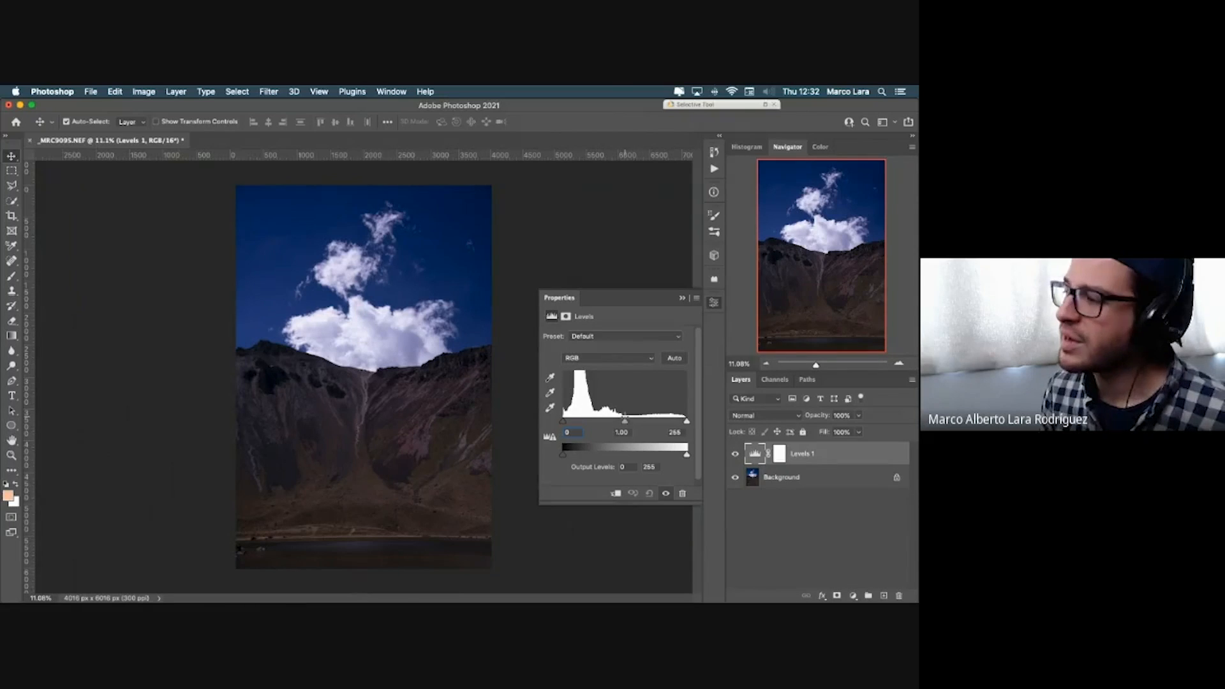
click(780, 453)
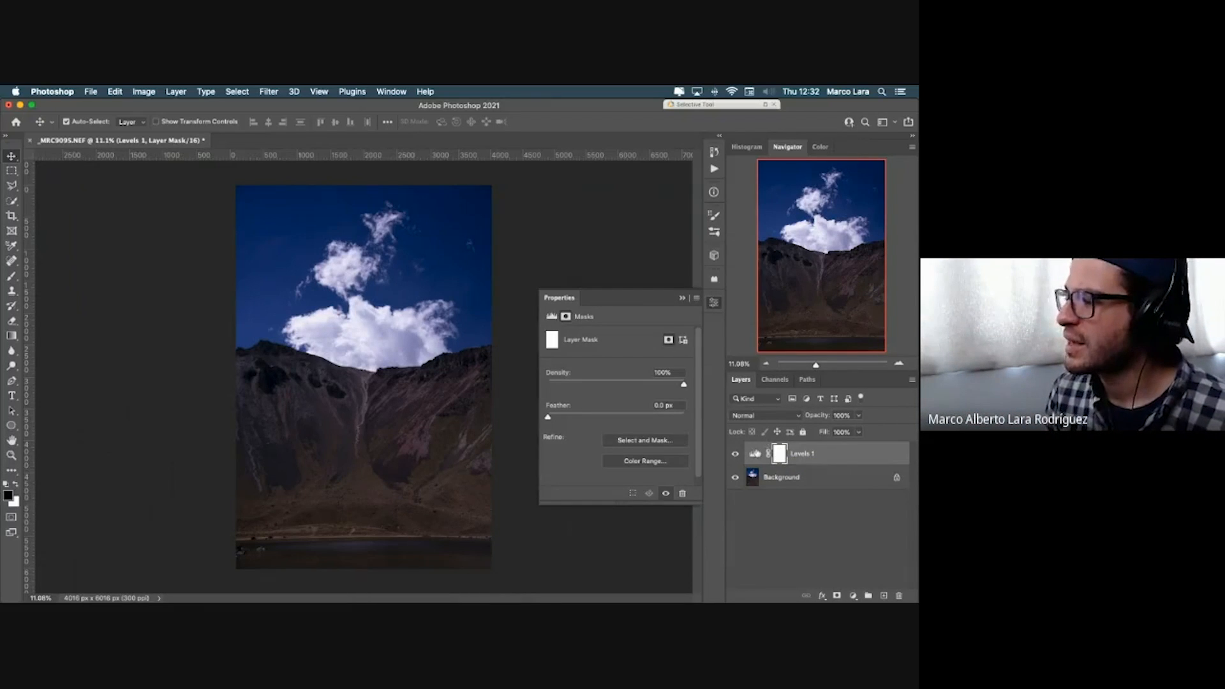
click(755, 453)
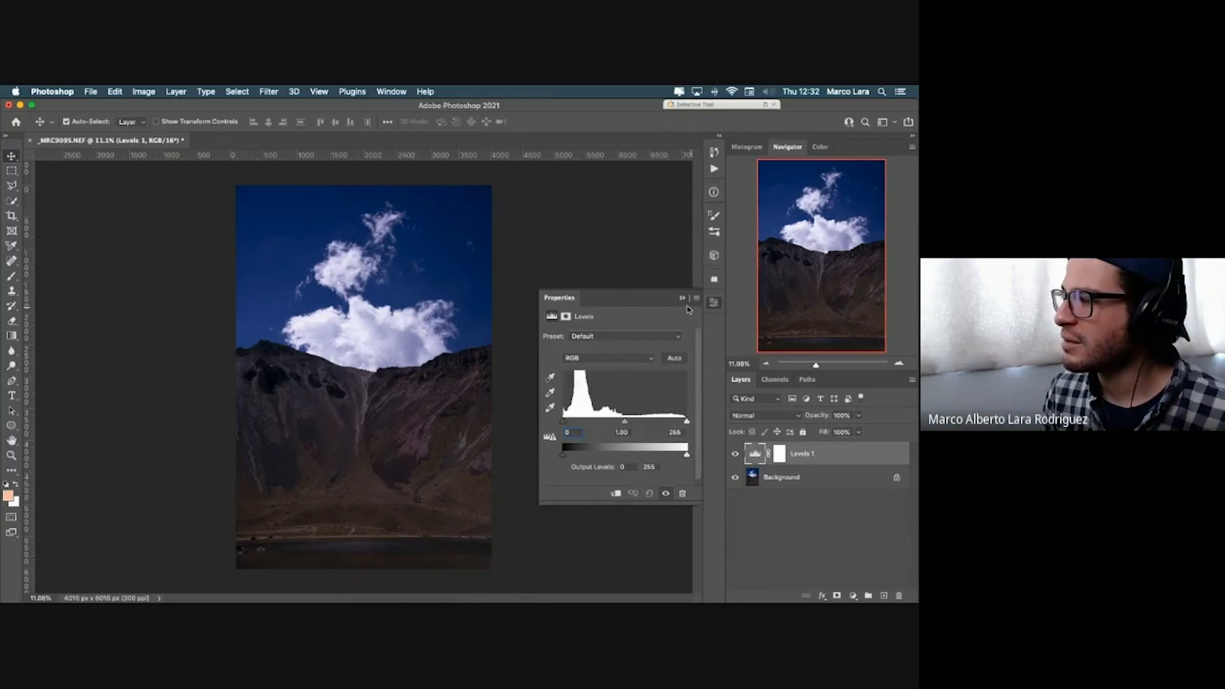
click(683, 299)
double_click(755, 454)
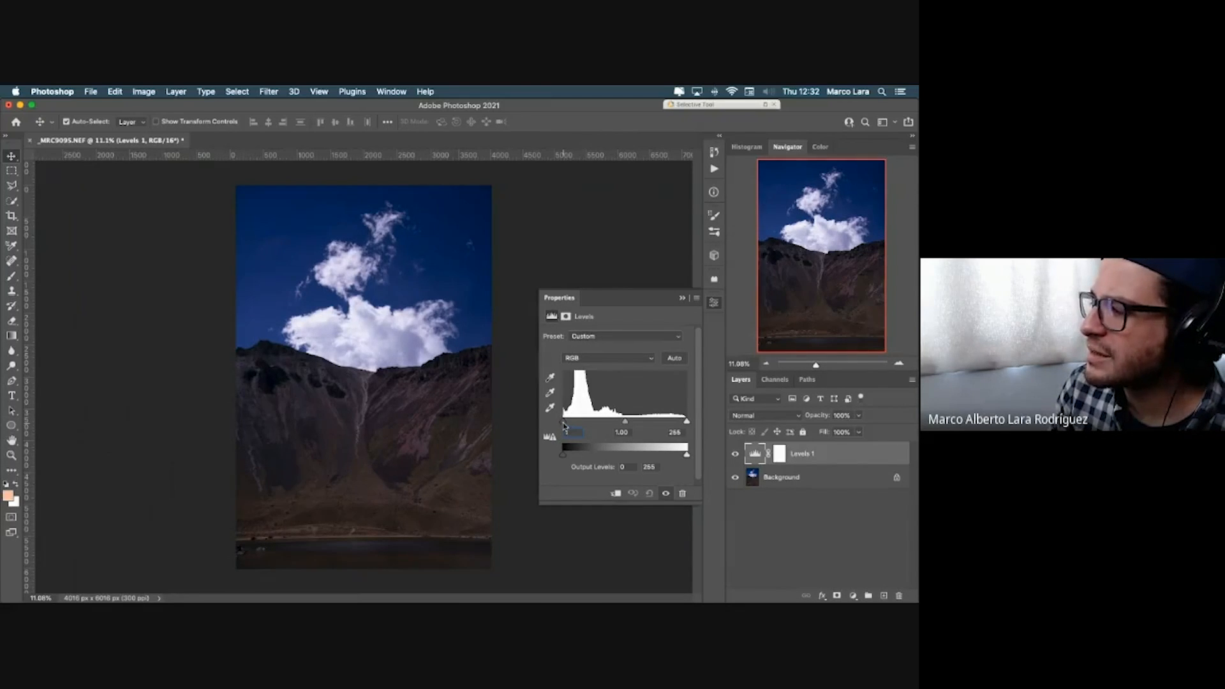
Step: Try raising the Levels 1 black input level to crush the shadows, then return it to 0
drag(563, 424, 558, 424)
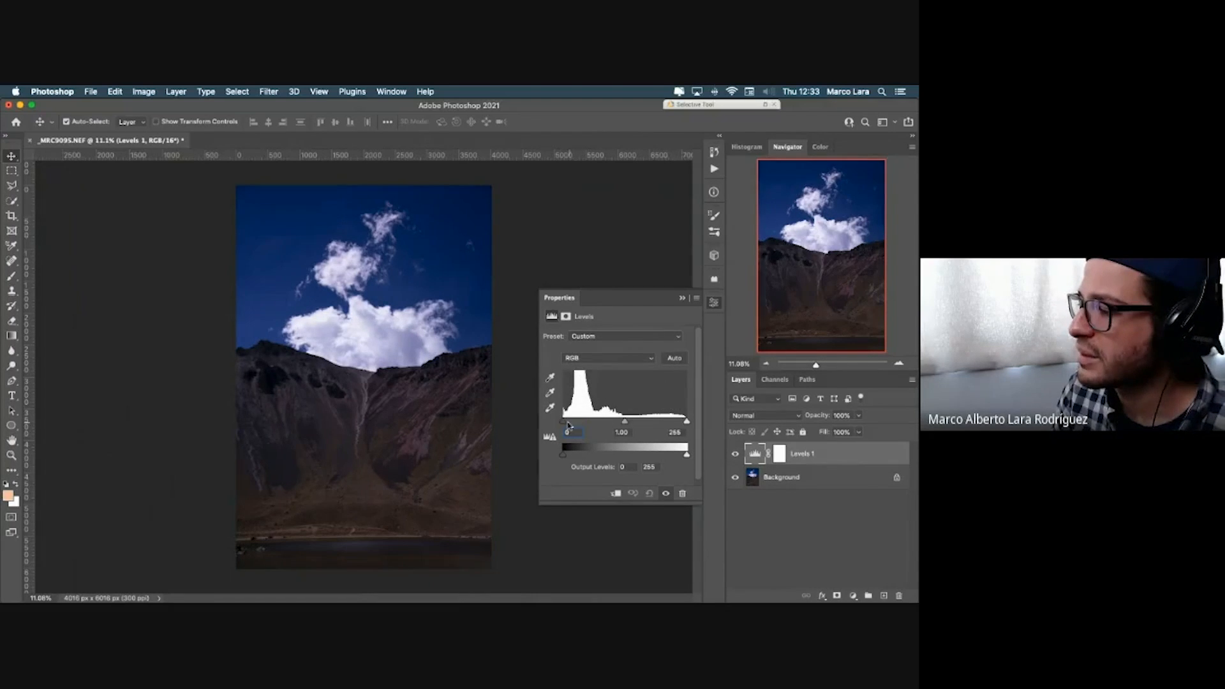
mouse_move(564, 423)
mouse_down()
mouse_move(627, 427)
mouse_move(546, 427)
mouse_up()
mouse_move(686, 422)
mouse_down()
mouse_move(638, 423)
mouse_move(699, 424)
mouse_up()
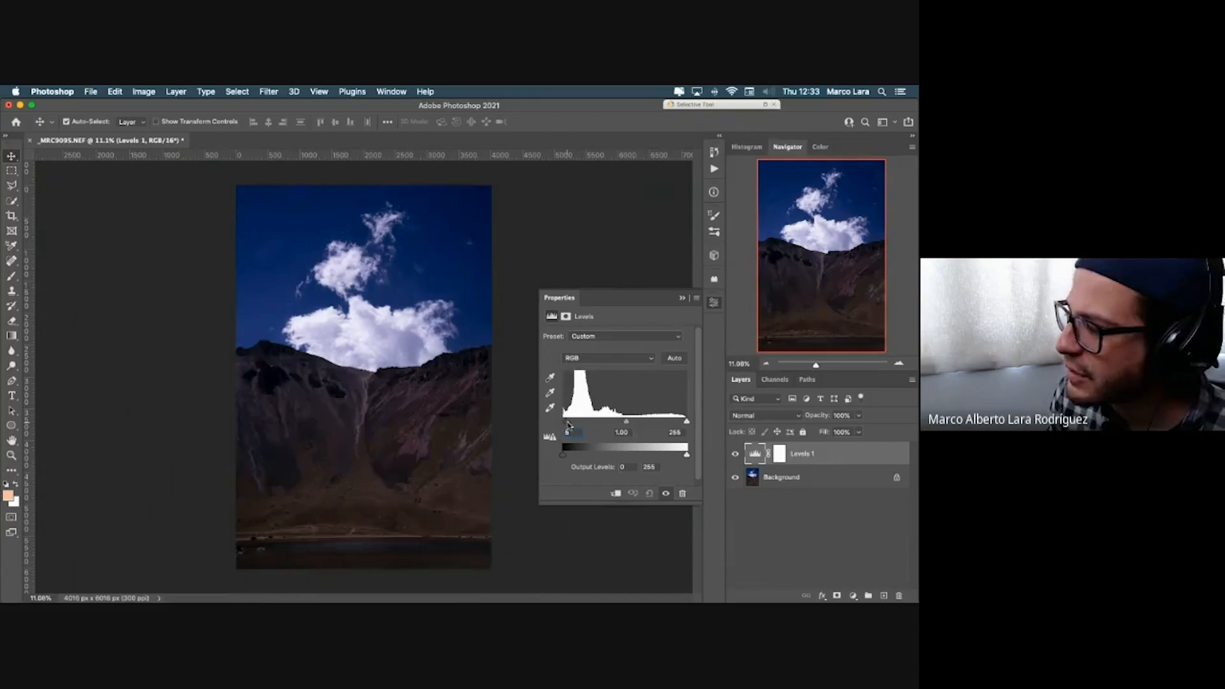
mouse_move(563, 423)
mouse_down()
mouse_move(584, 425)
mouse_move(563, 426)
mouse_up()
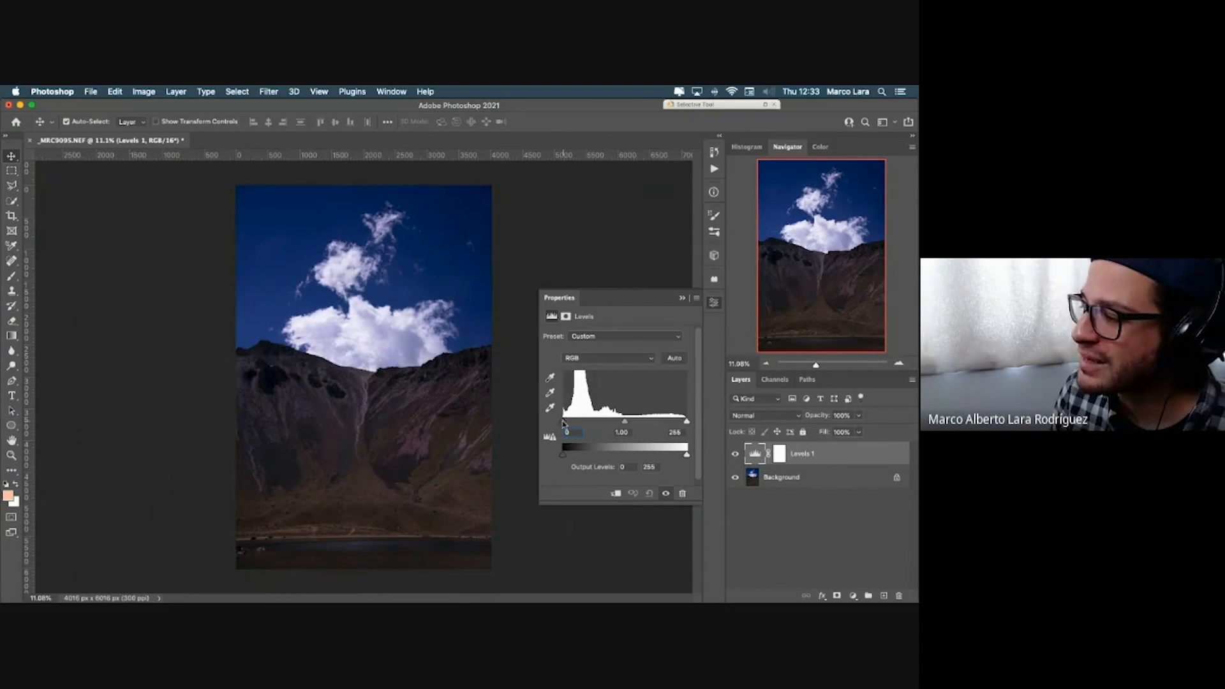
drag(564, 424, 595, 425)
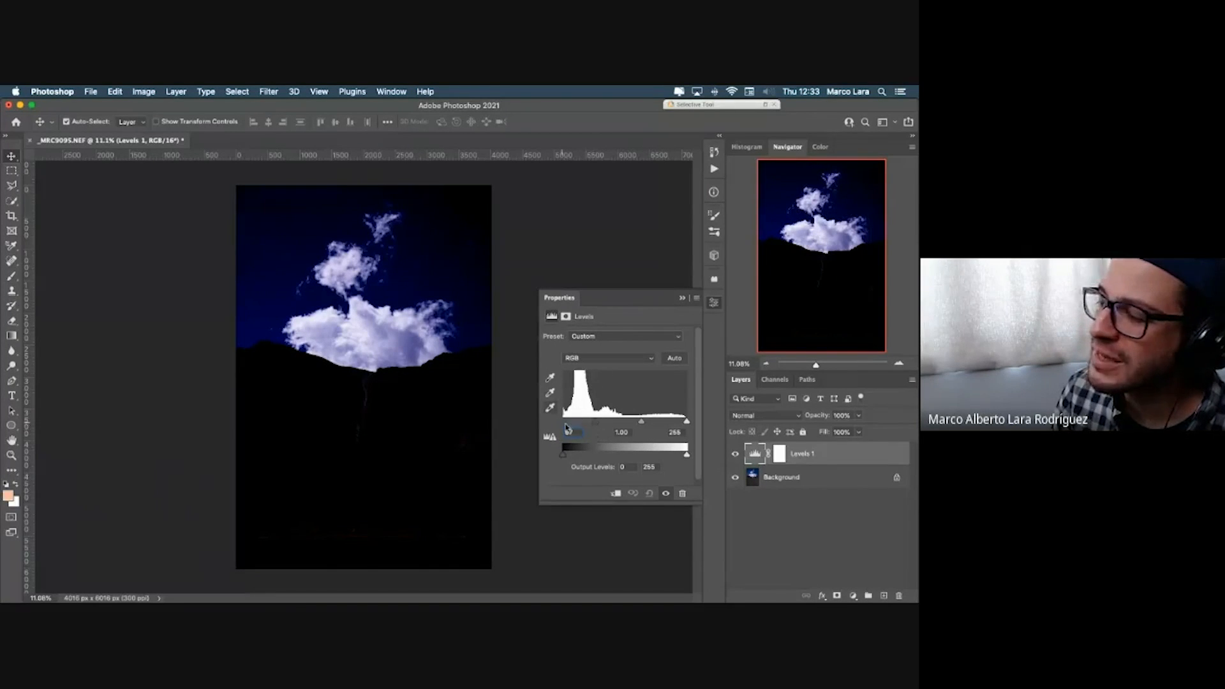
drag(598, 424, 550, 428)
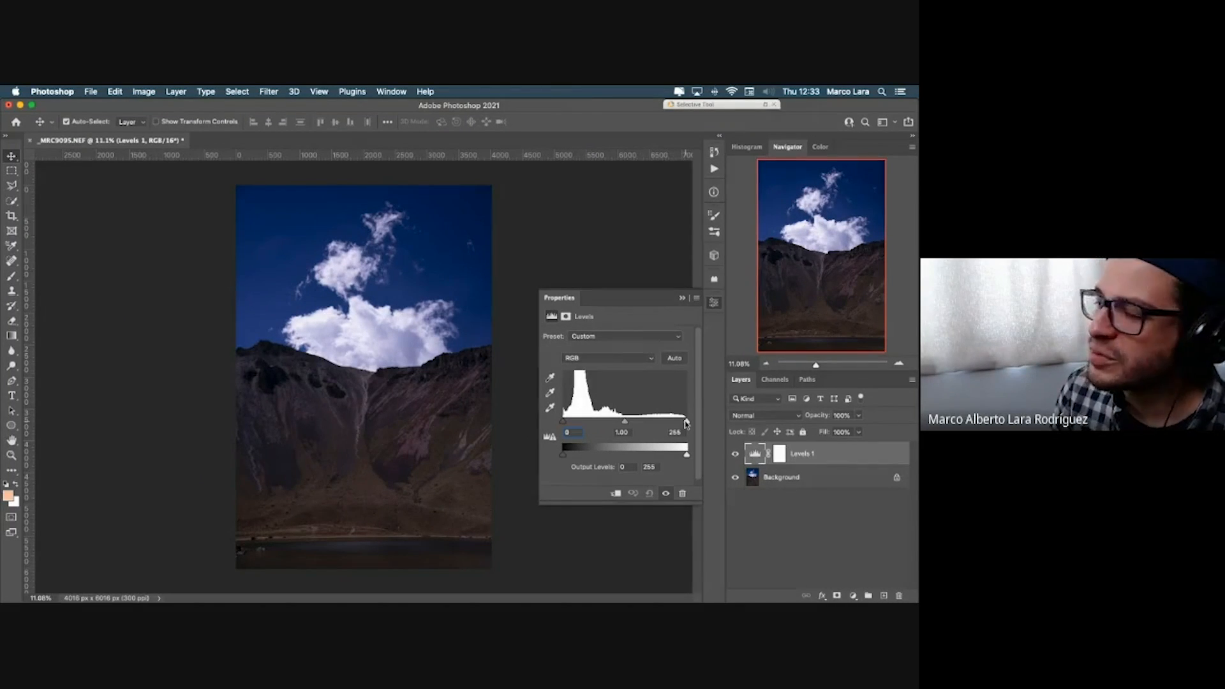
Step: Try lowering the Levels 1 white input level to 106, return it to 255, and collapse the Levels settings
drag(687, 423, 616, 423)
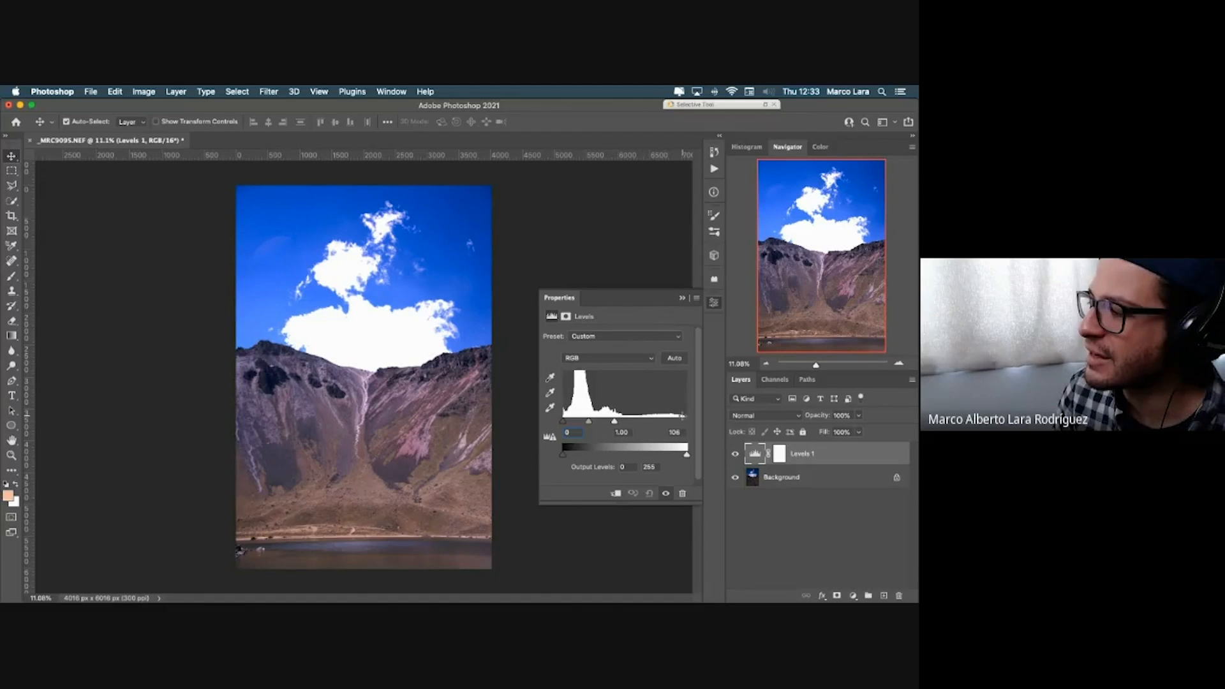
drag(615, 421, 691, 426)
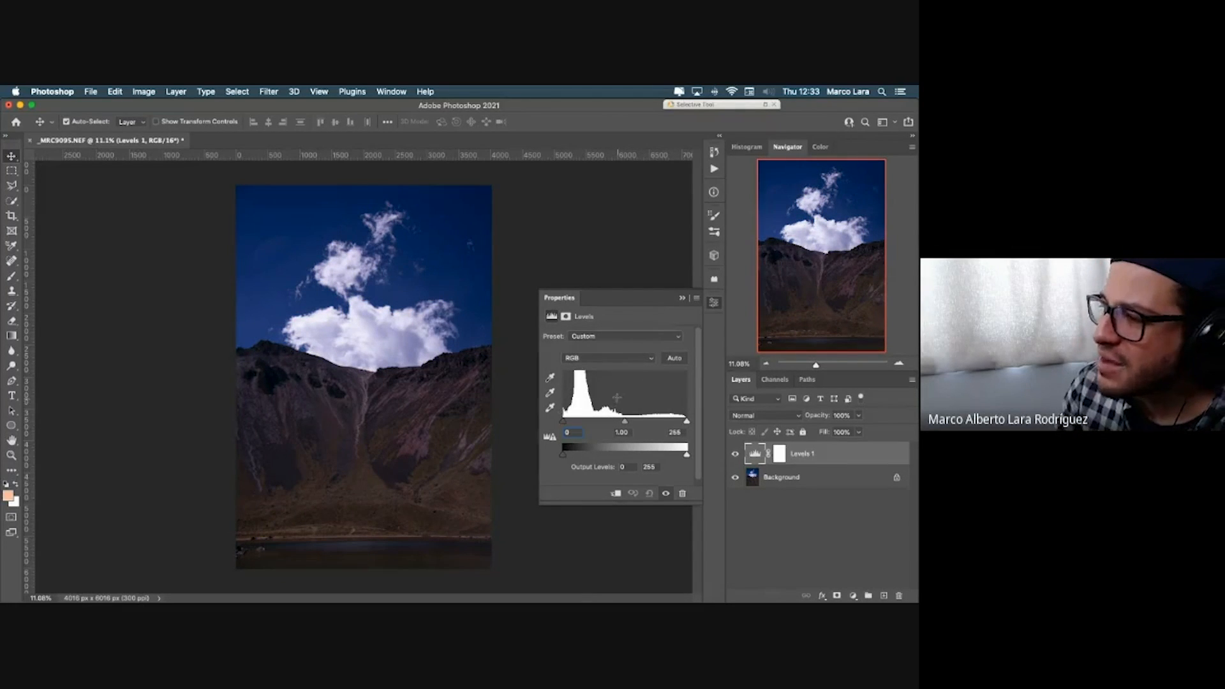
click(683, 298)
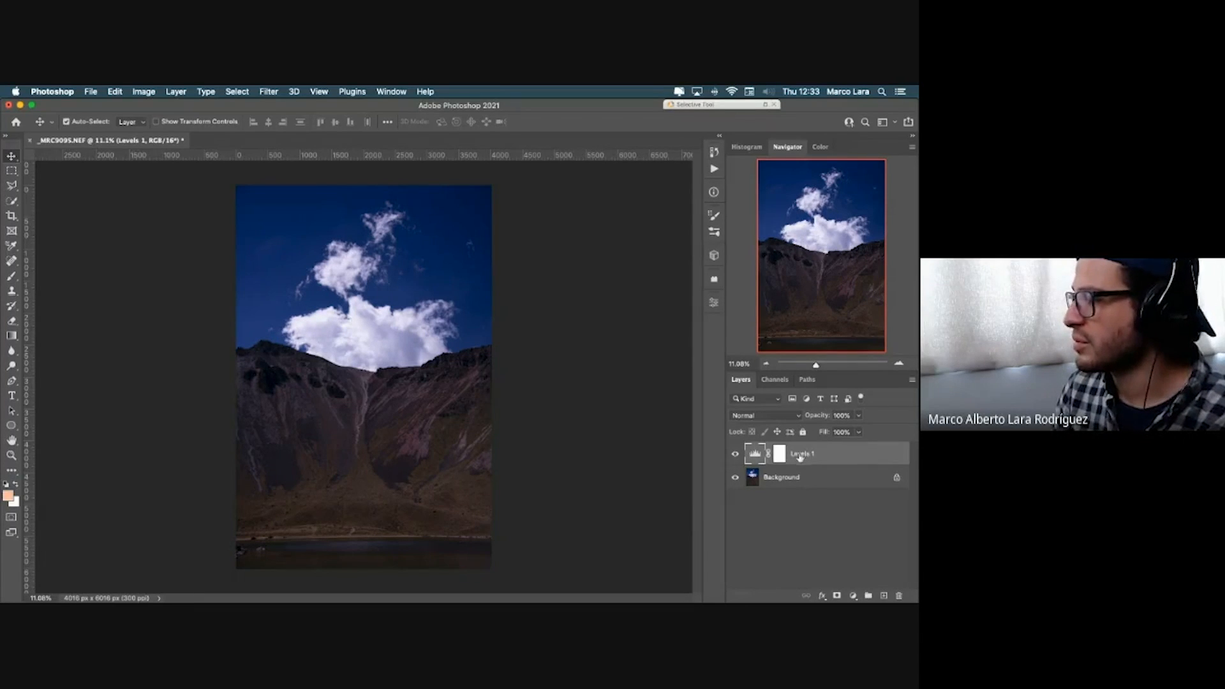
Step: Apply a Levels correction directly to the Background layer with output levels 62 and 210
click(785, 480)
key(super+l)
drag(356, 372, 391, 371)
drag(501, 371, 475, 370)
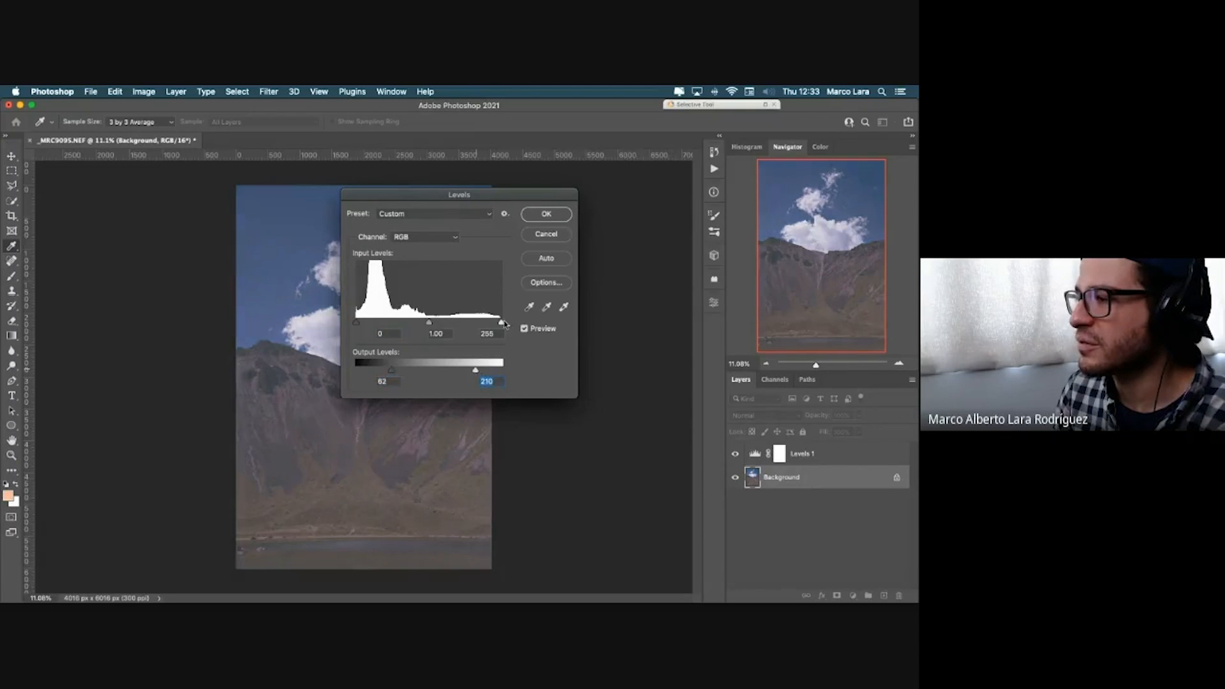
click(546, 214)
Step: Set the Levels 1 adjustment's input levels to 63 black, 1.47 midtones and 209 white, then collapse its settings
click(756, 454)
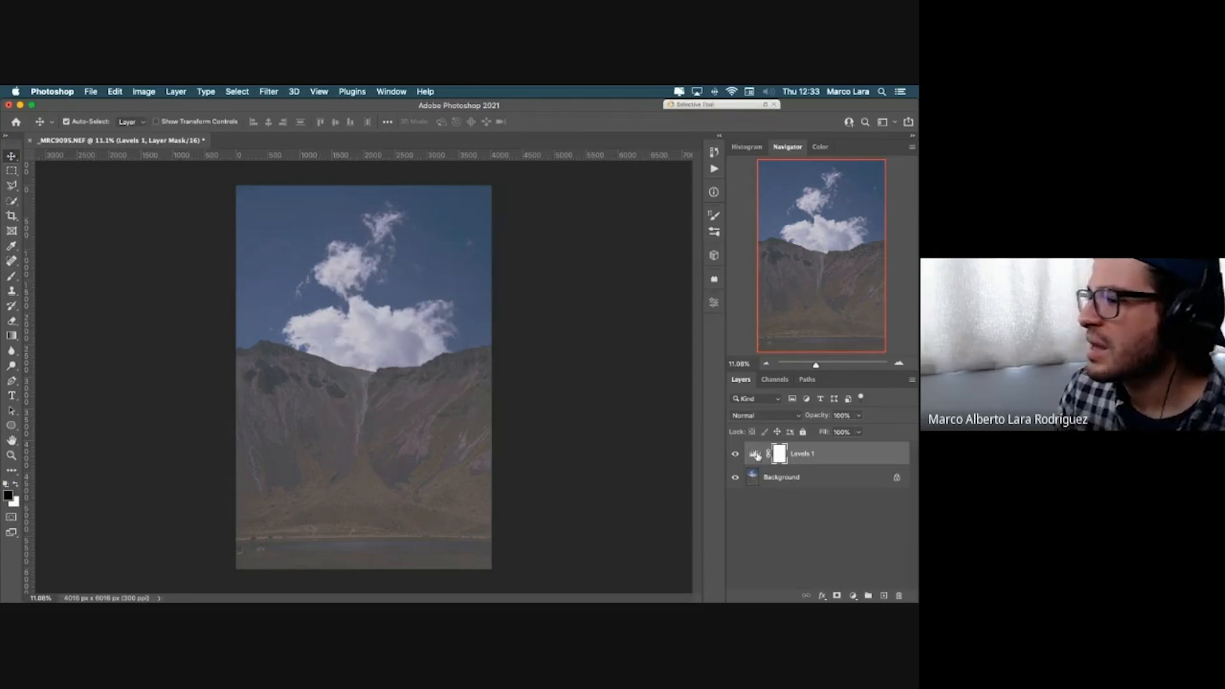
double_click(756, 454)
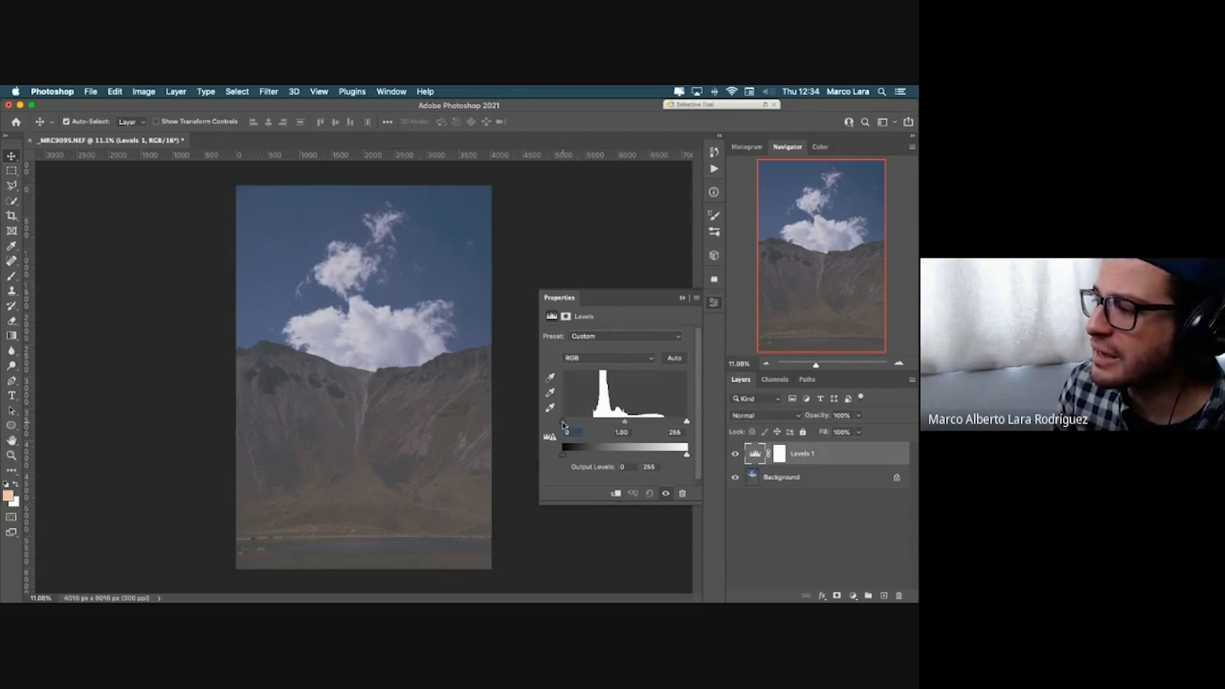
text(24)
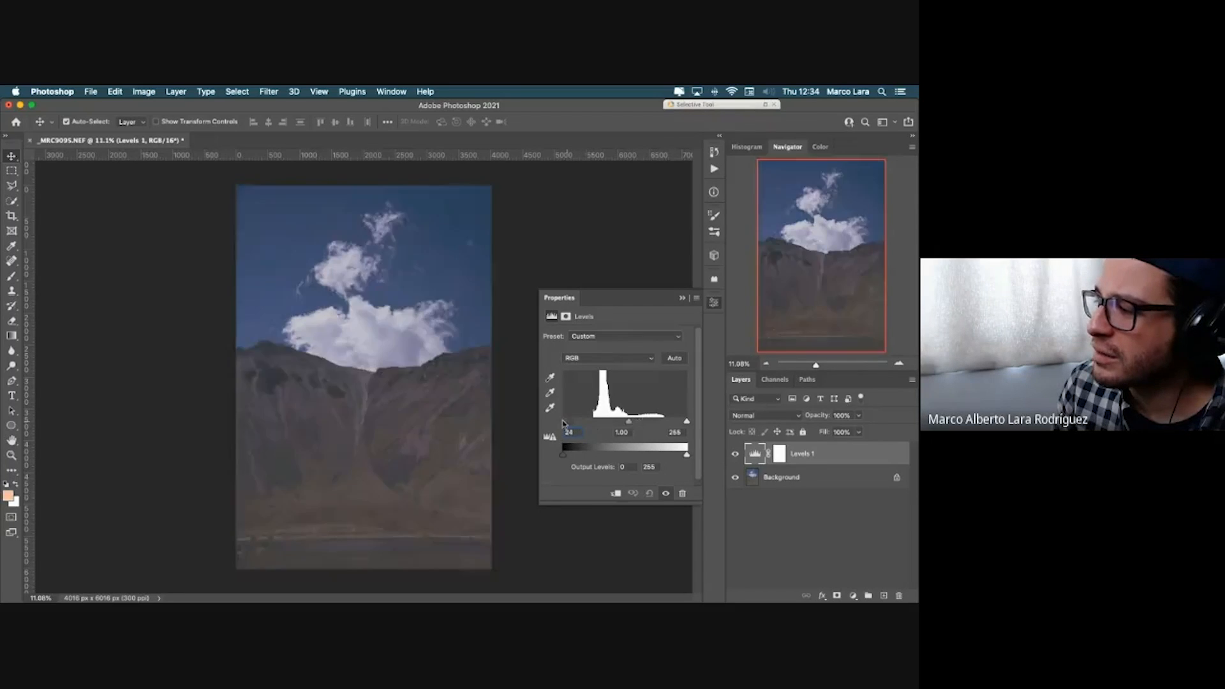
drag(563, 422, 593, 421)
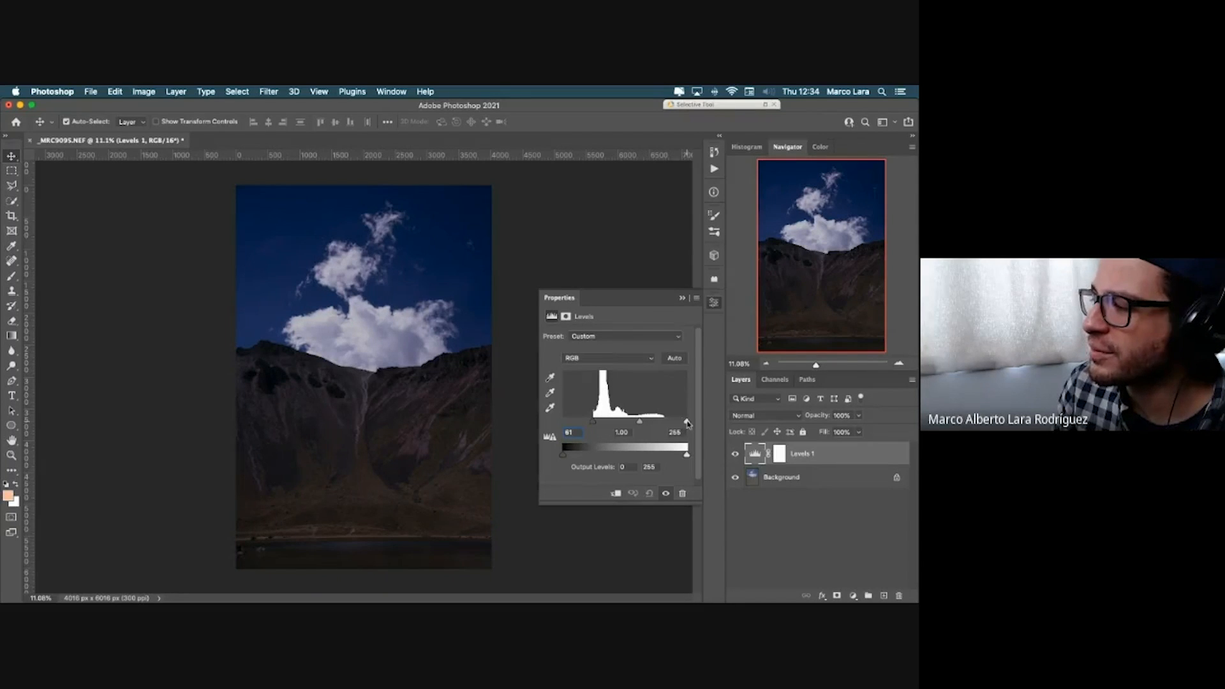
drag(688, 422, 666, 424)
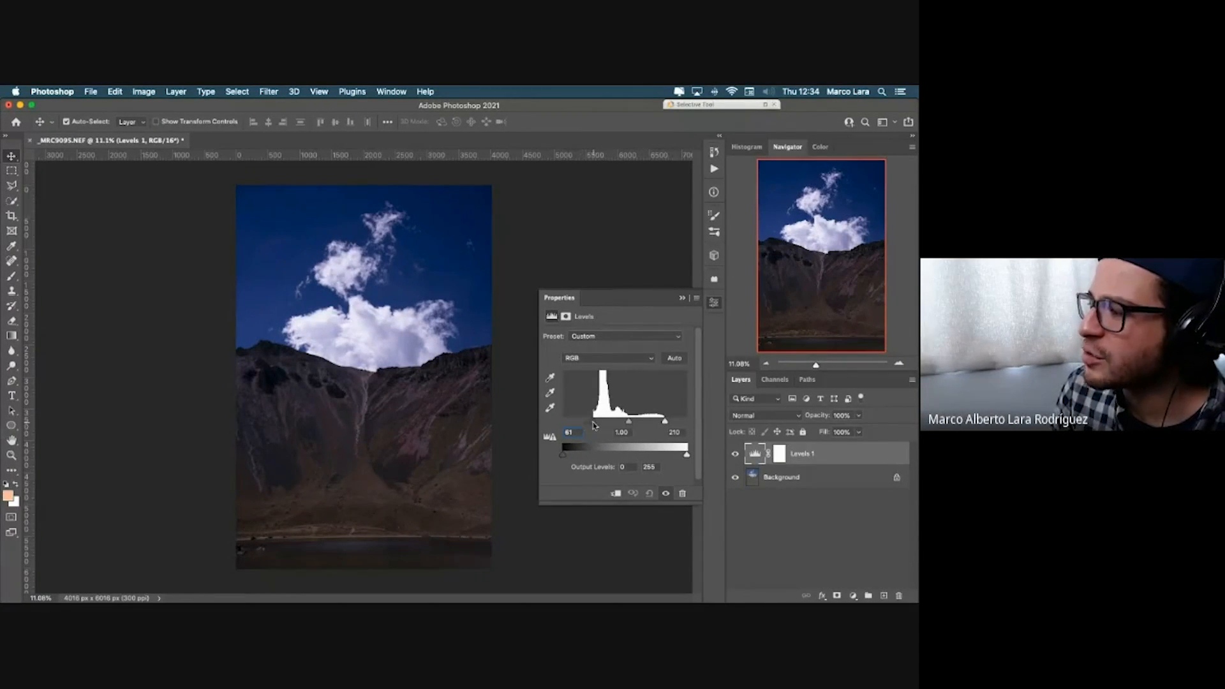
mouse_move(594, 426)
mouse_down()
mouse_move(564, 426)
mouse_move(593, 425)
mouse_up()
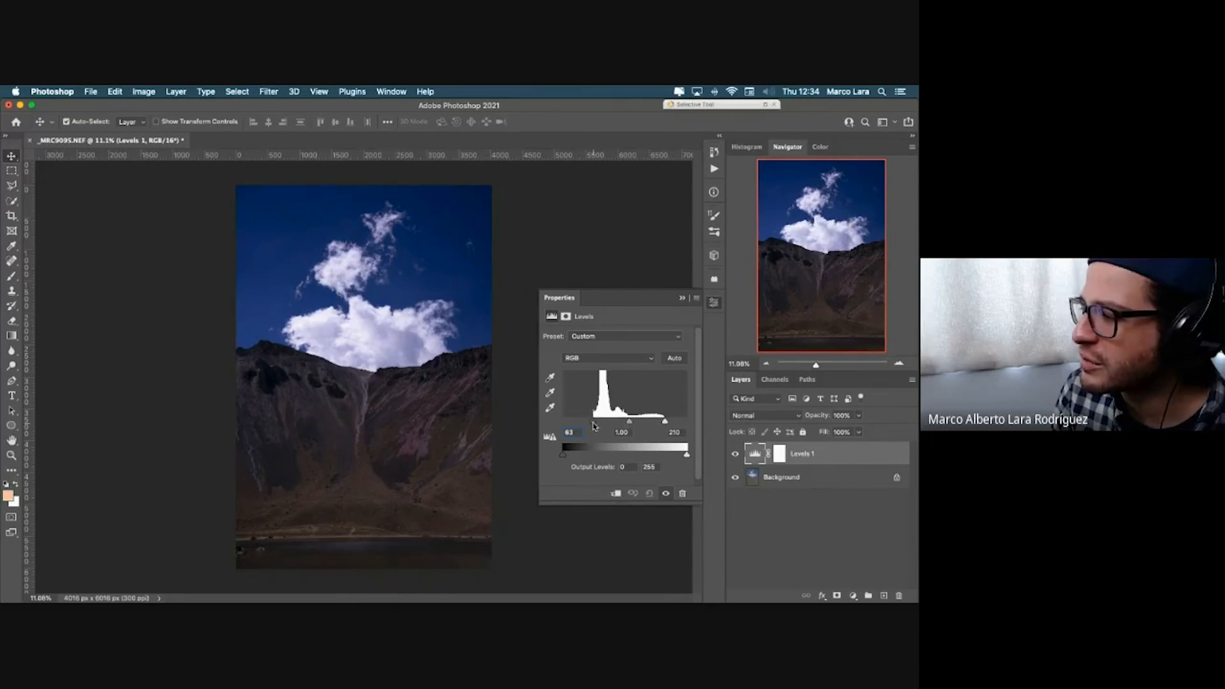
drag(665, 421, 664, 425)
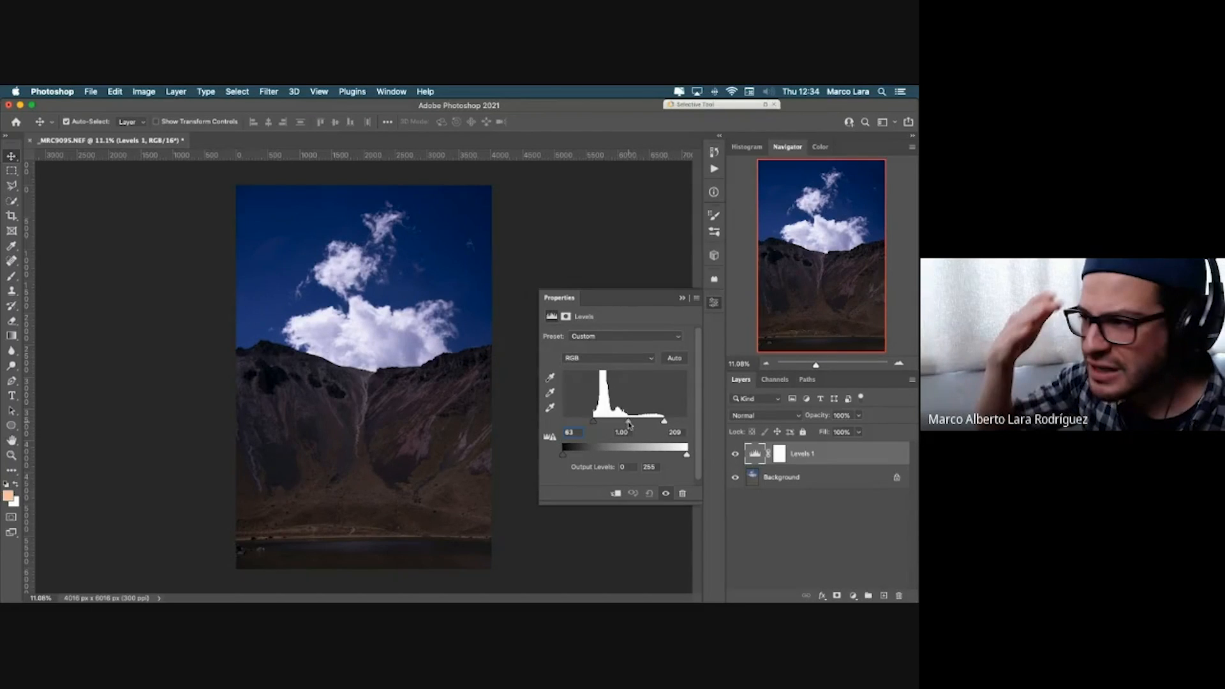
drag(629, 423, 619, 423)
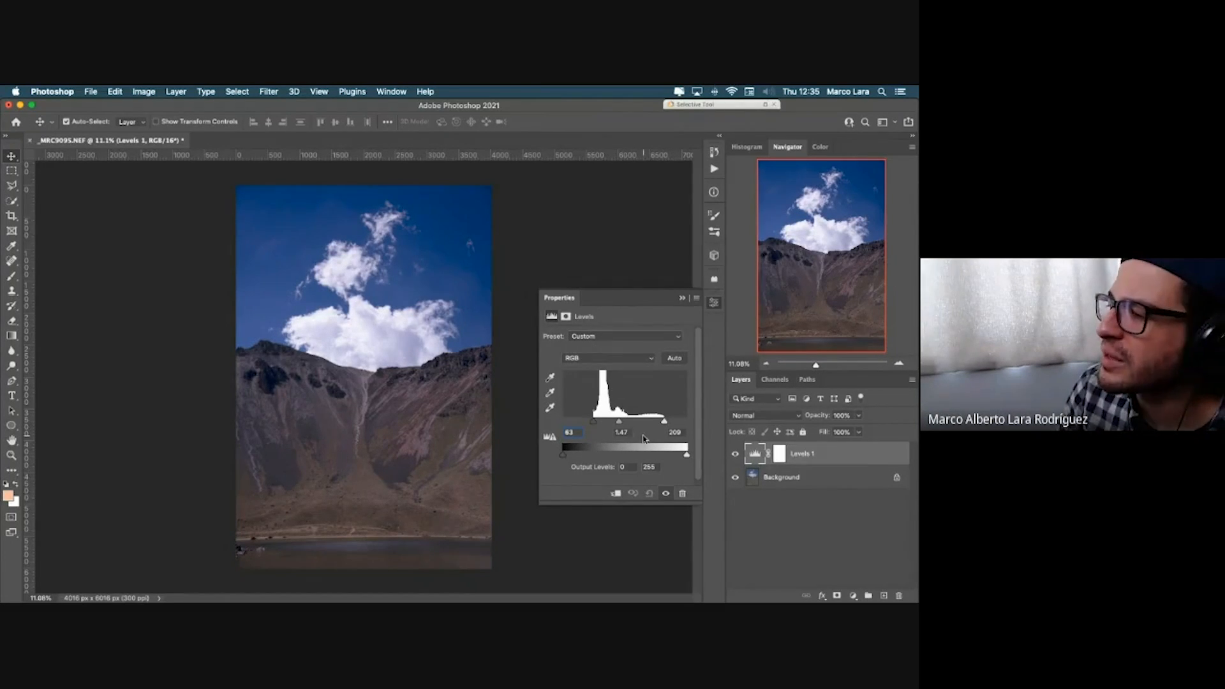
click(682, 299)
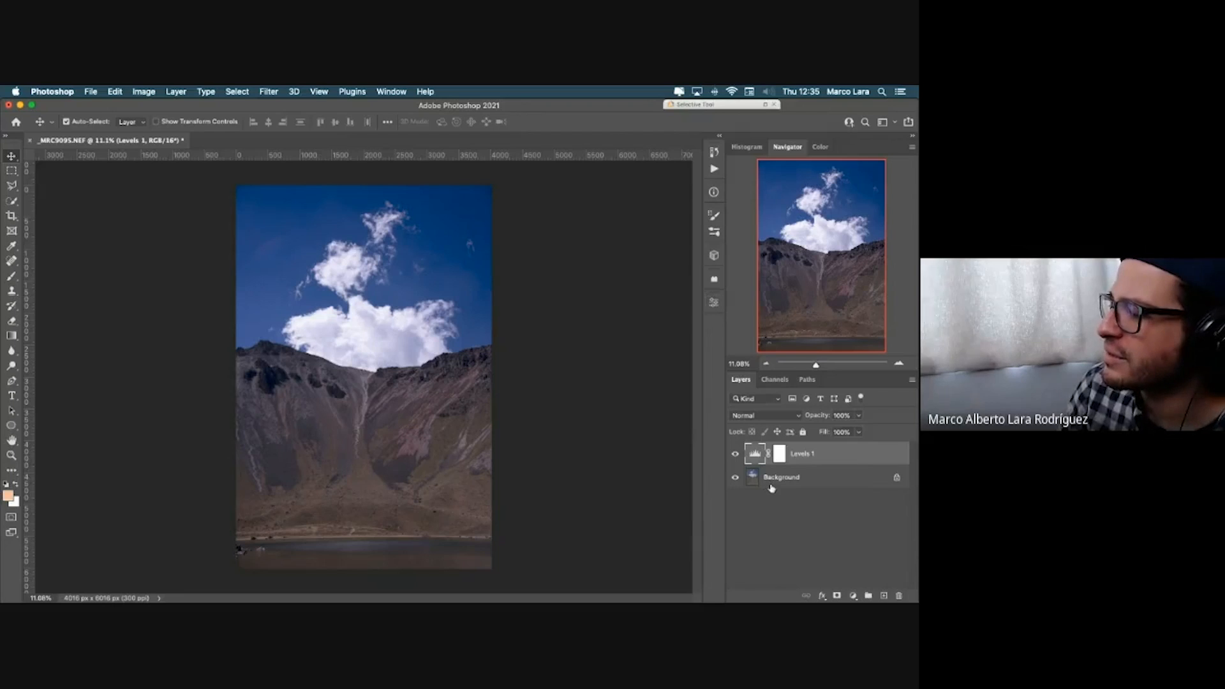
Step: Undo the Levels 1 changes and the Background's output levels correction, with the Levels 1 settings open
click(774, 484)
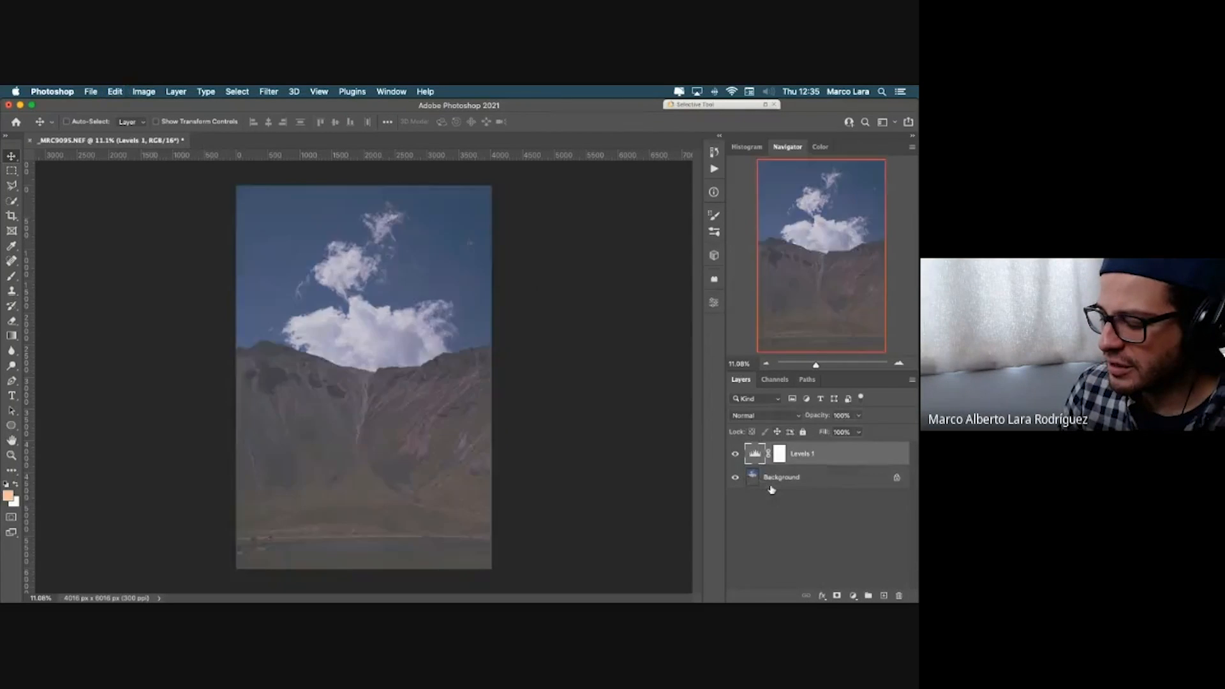
click(752, 457)
double_click(751, 457)
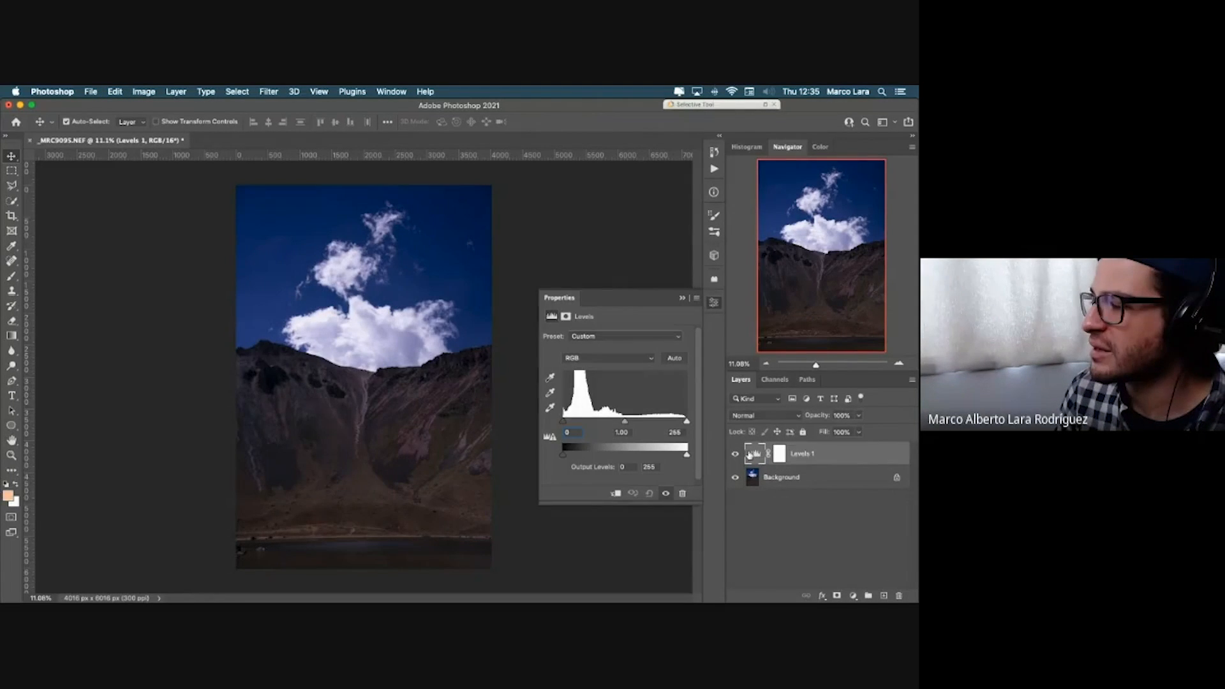
Step: Set the Red channel's white input level to 244 in the Levels 1 adjustment
click(577, 359)
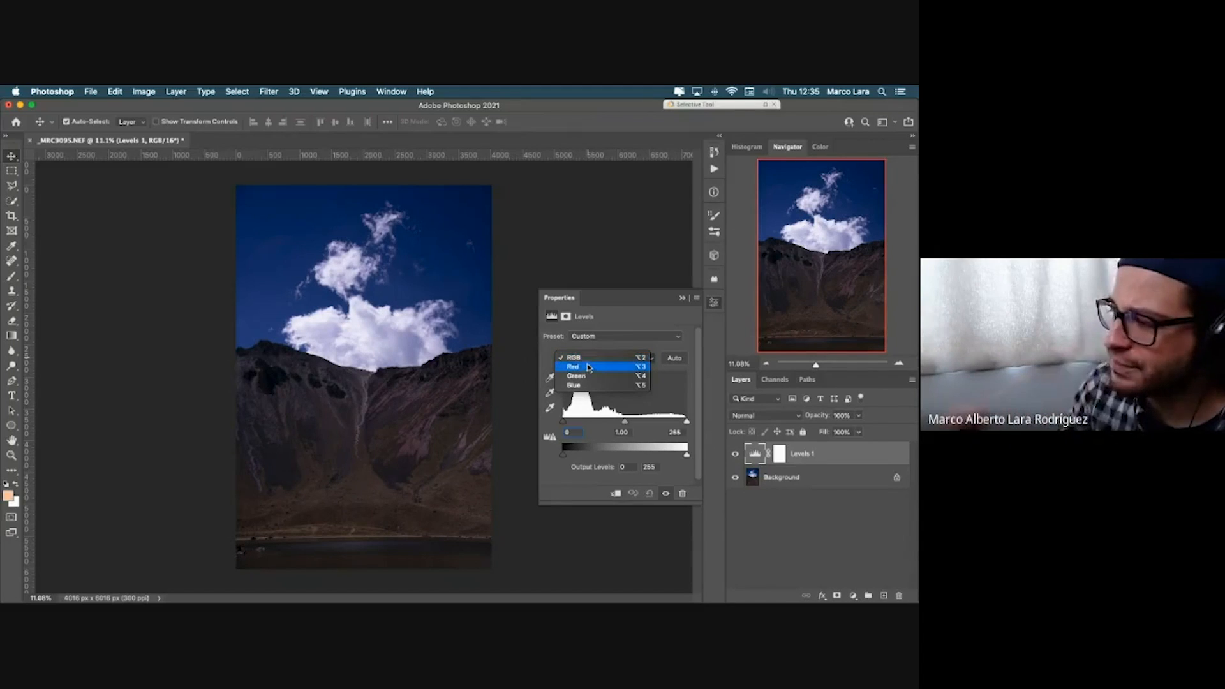
click(595, 360)
click(598, 359)
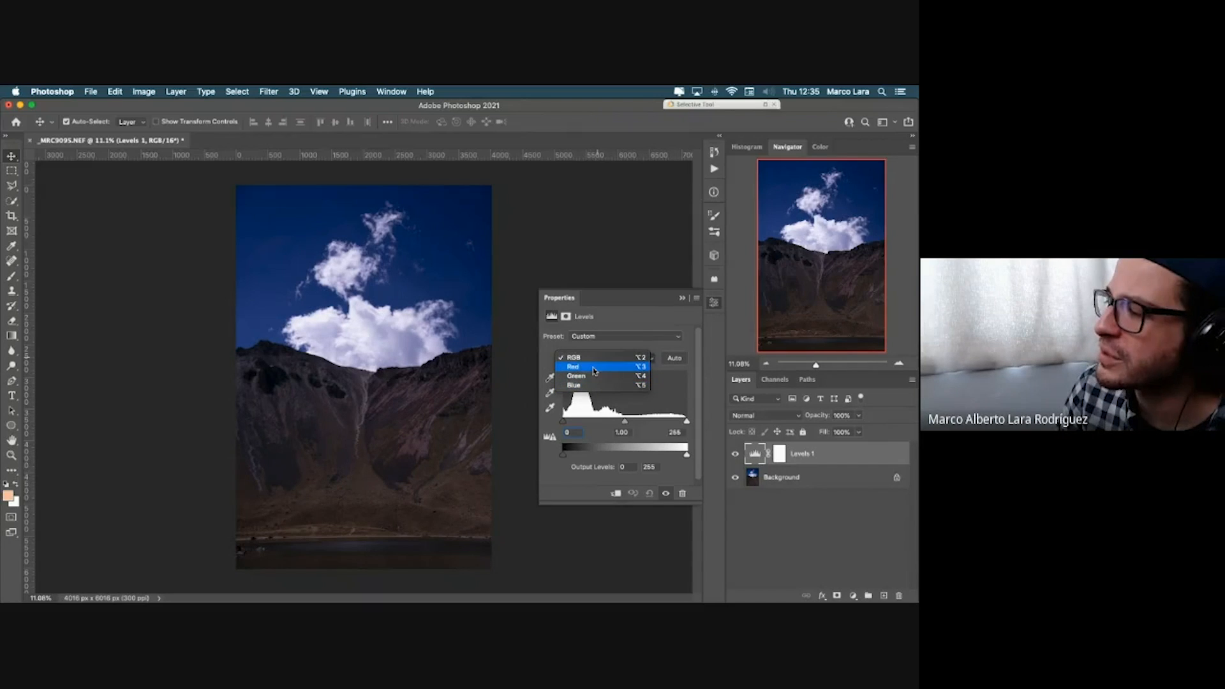
click(593, 369)
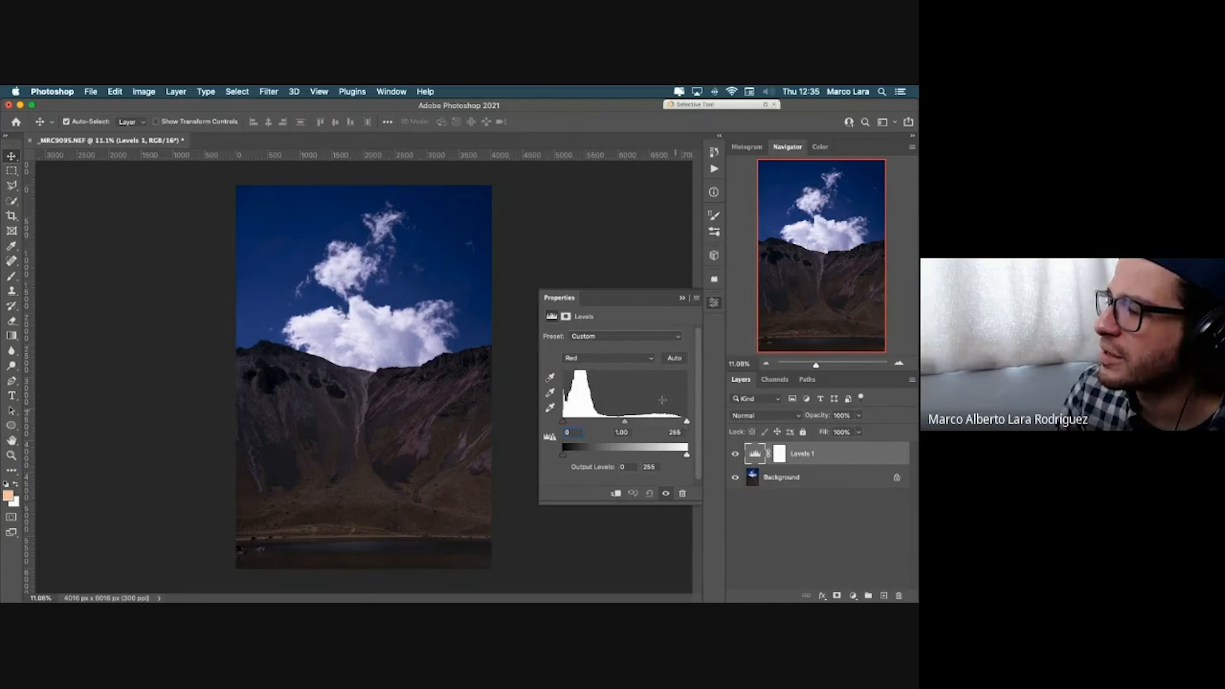
click(605, 360)
click(600, 359)
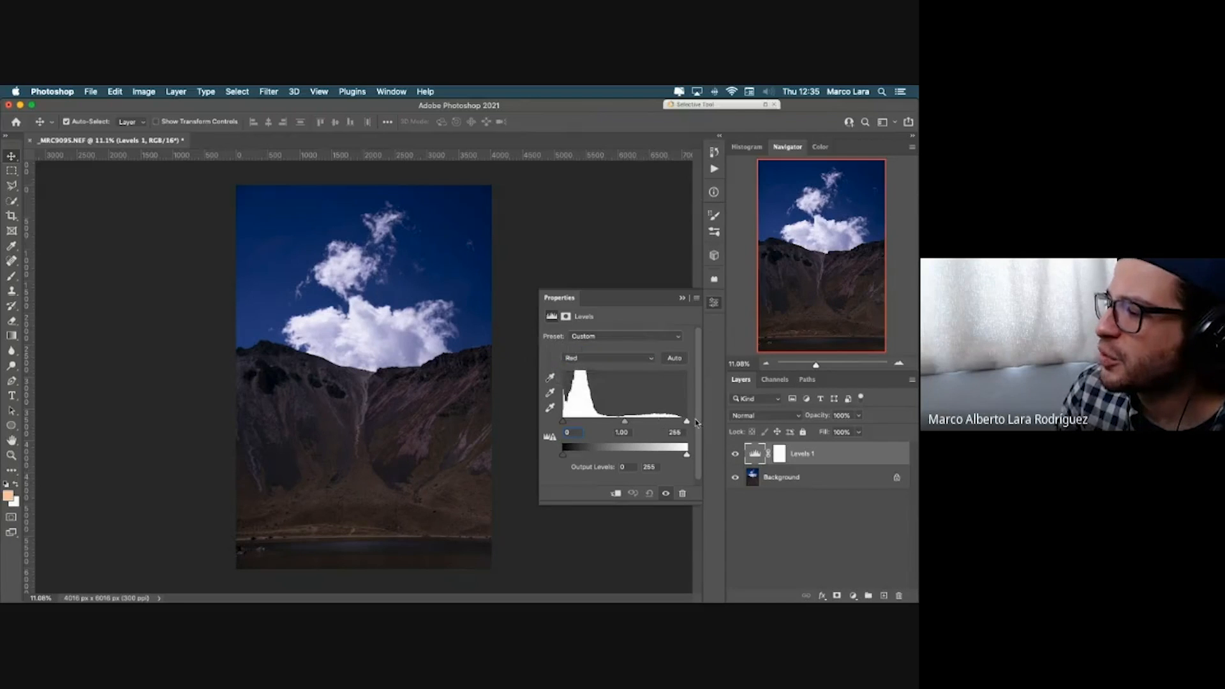
drag(688, 422, 685, 423)
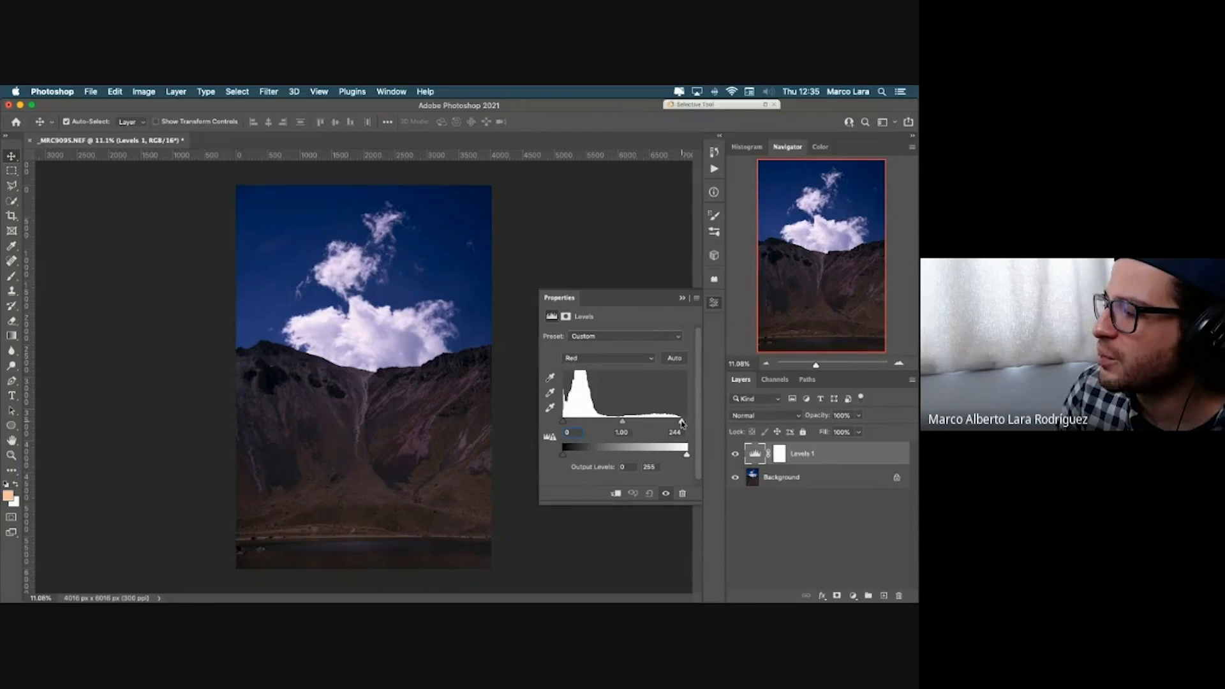
Step: Set the Green channel's input levels to 0 black and 242 white in the Levels 1 adjustment
click(617, 358)
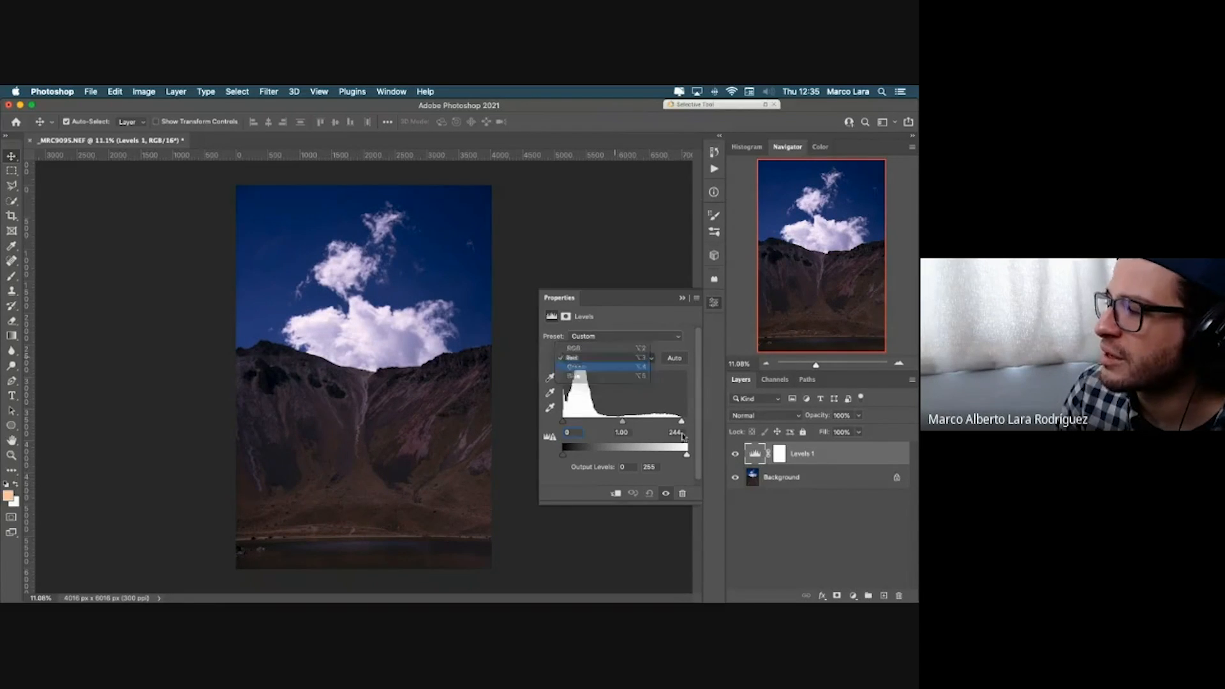
key(Return)
drag(687, 424, 681, 424)
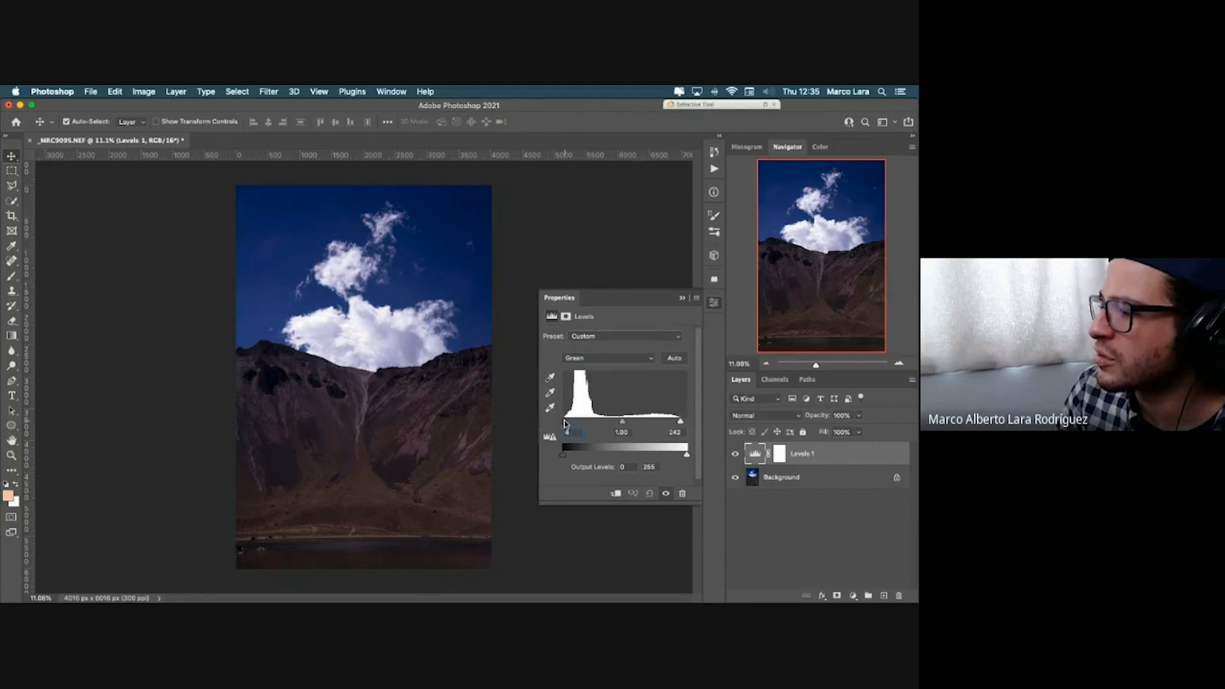
drag(564, 422, 561, 423)
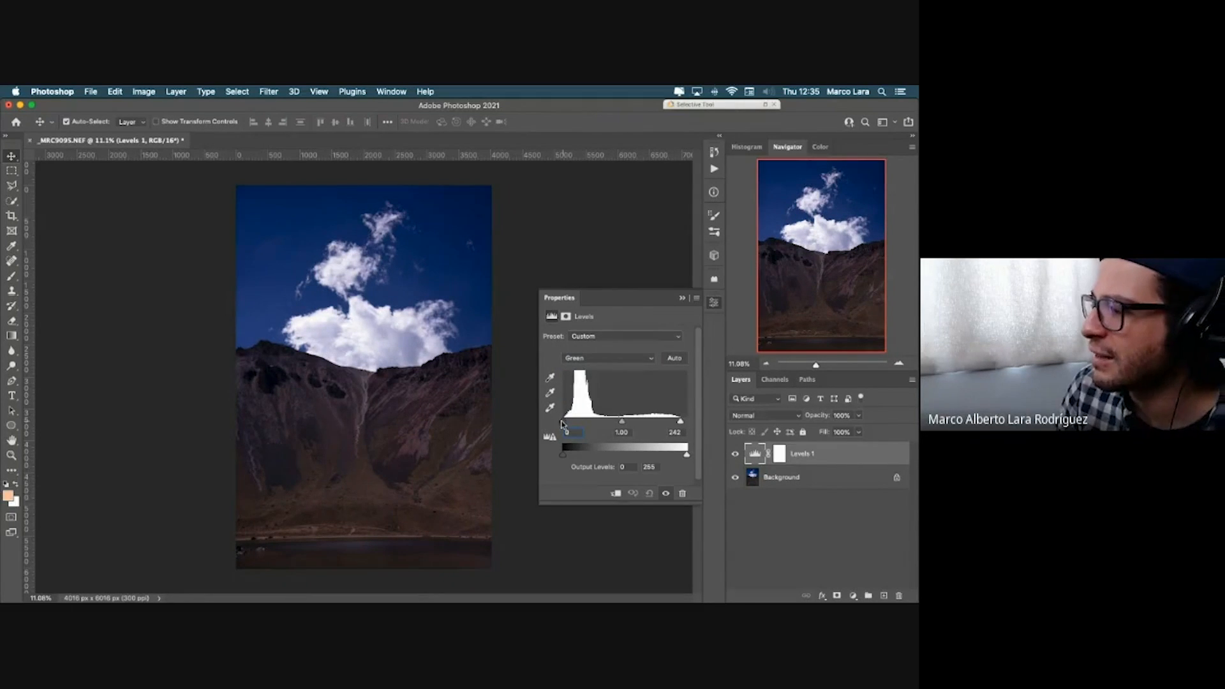
Step: Raise the Blue channel's black input level to where its histogram begins, then collapse the Levels settings
click(612, 359)
click(612, 367)
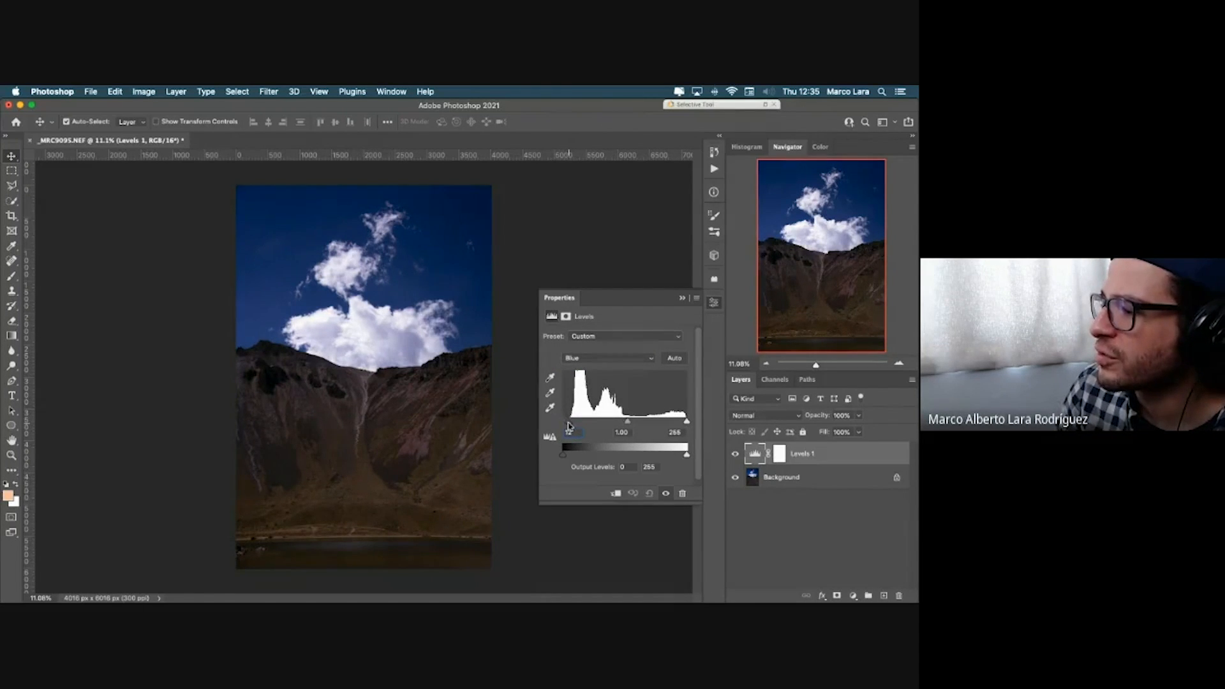
click(682, 298)
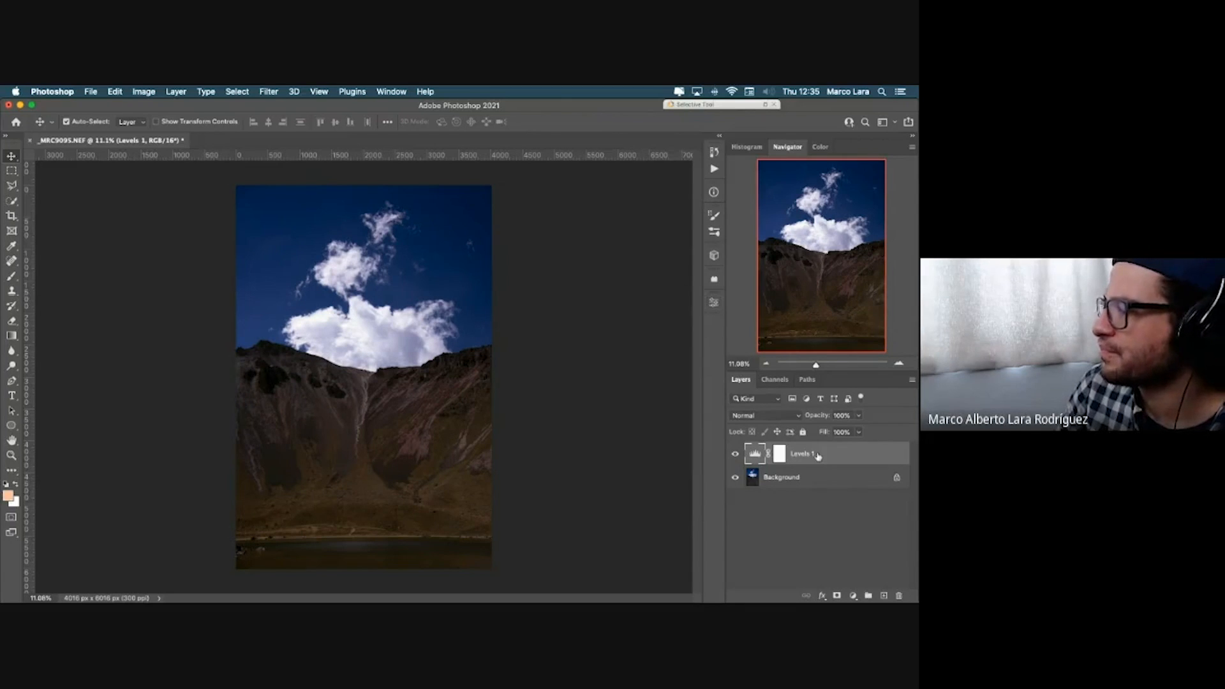
Step: Replace the Levels 1 layer with a fresh Levels adjustment layer above the Background and switch it to the Red channel
key(Delete)
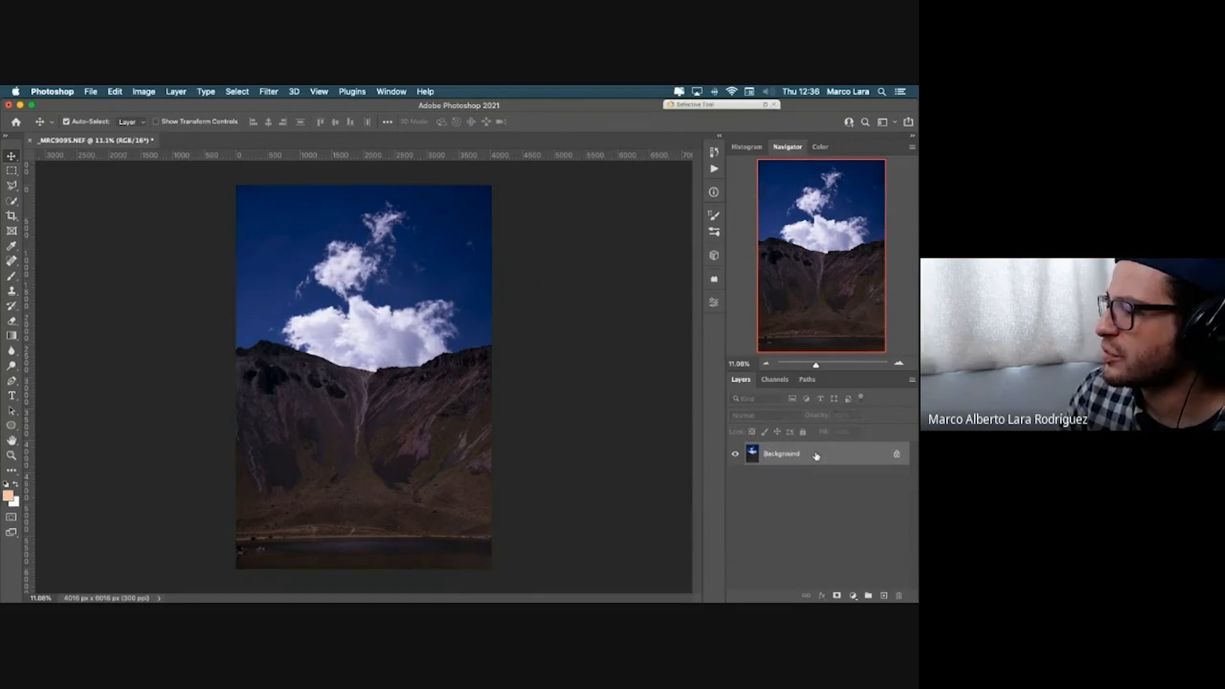
click(854, 596)
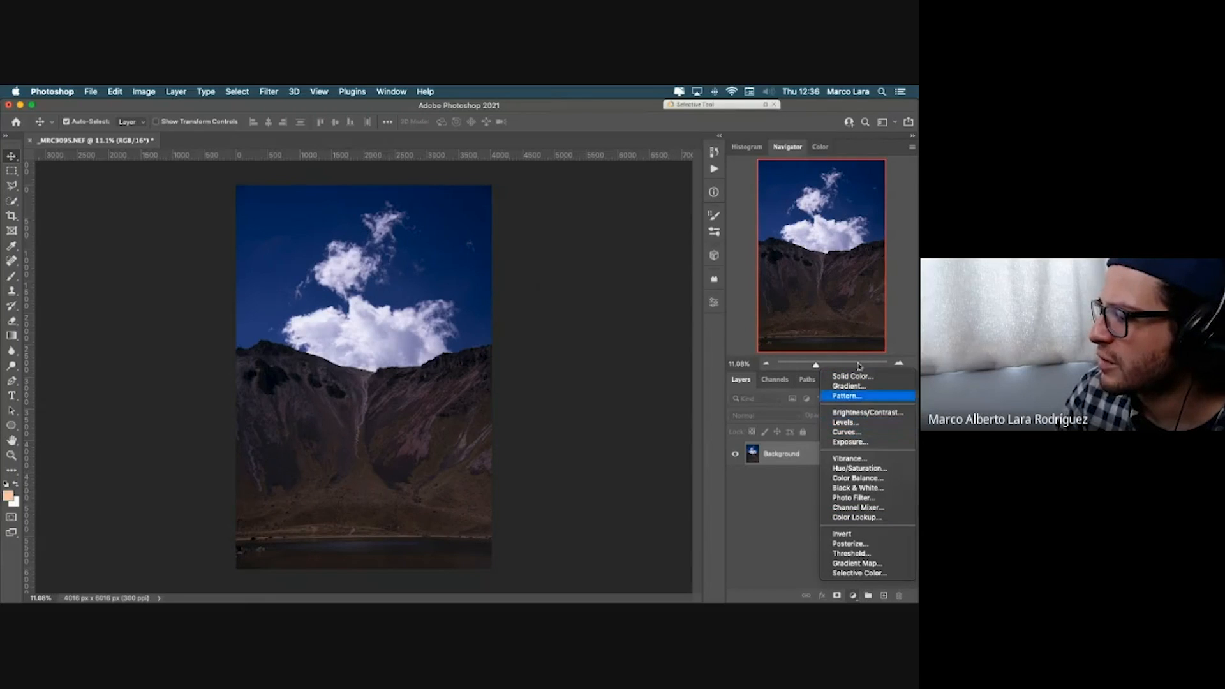
click(859, 422)
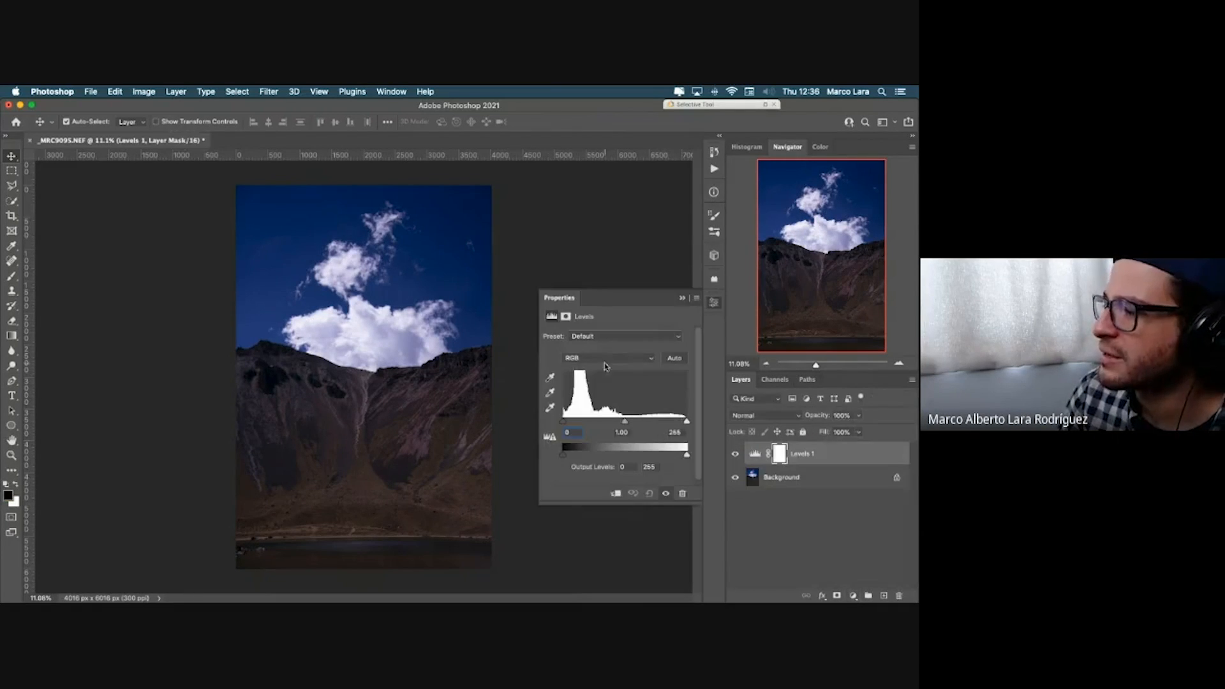
click(608, 361)
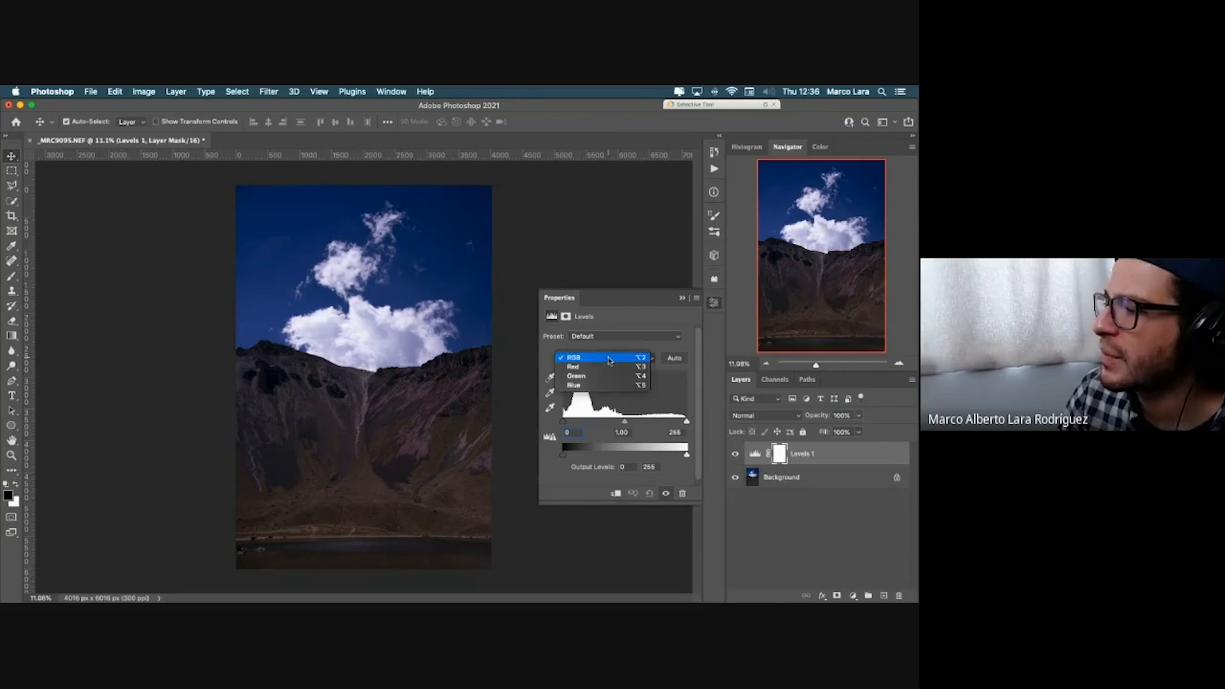
click(573, 356)
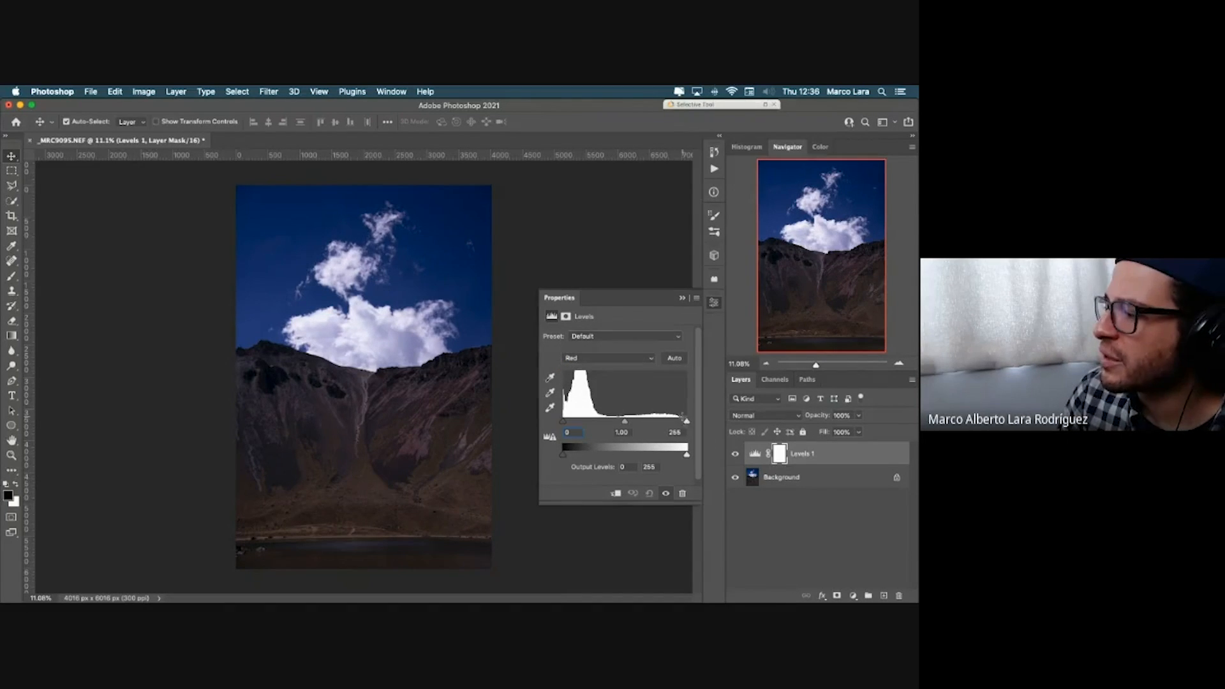
Step: Set the white input level to 244 for the Red channel and 242 for the Green channel in the Levels 1 adjustment
drag(687, 422, 682, 424)
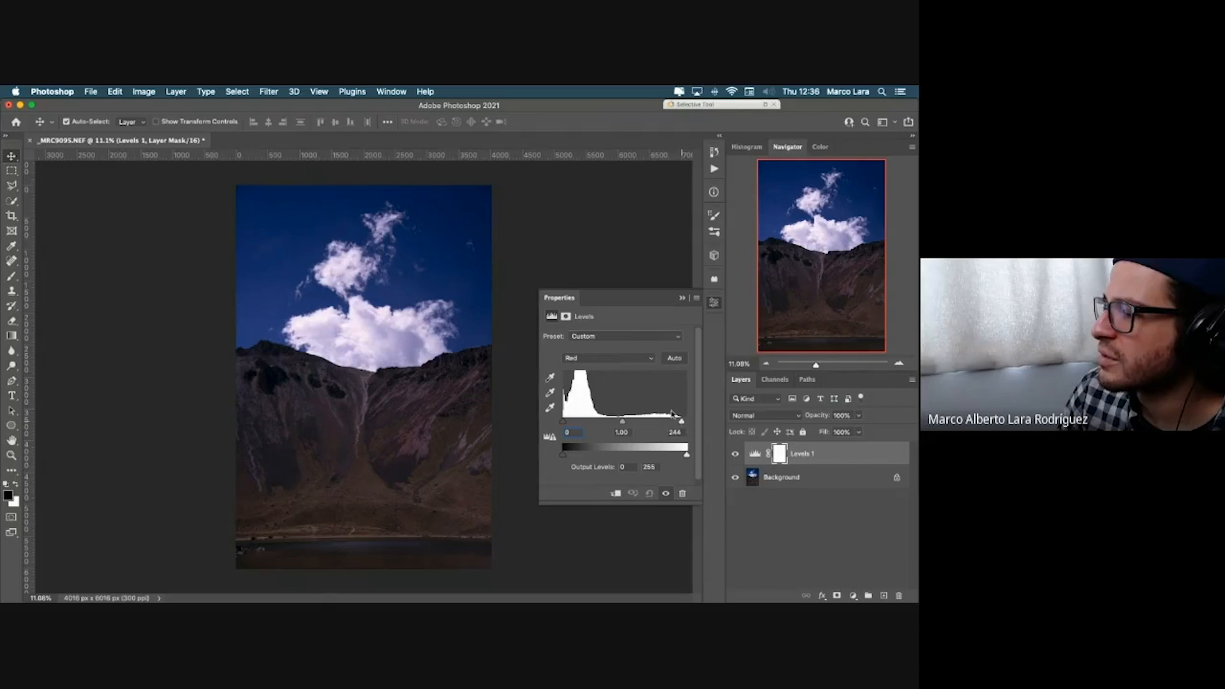
click(629, 360)
drag(687, 422, 682, 423)
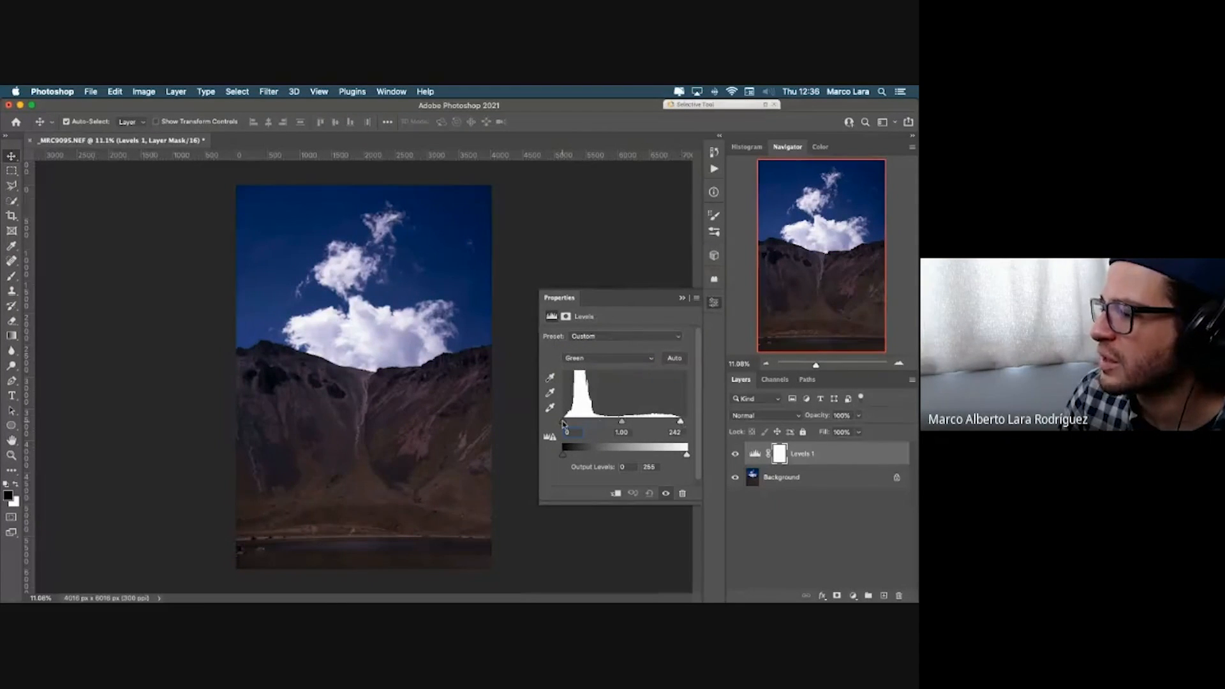
Step: Set the Blue channel's black input level to 13 in the Levels 1 adjustment and collapse its settings
click(594, 358)
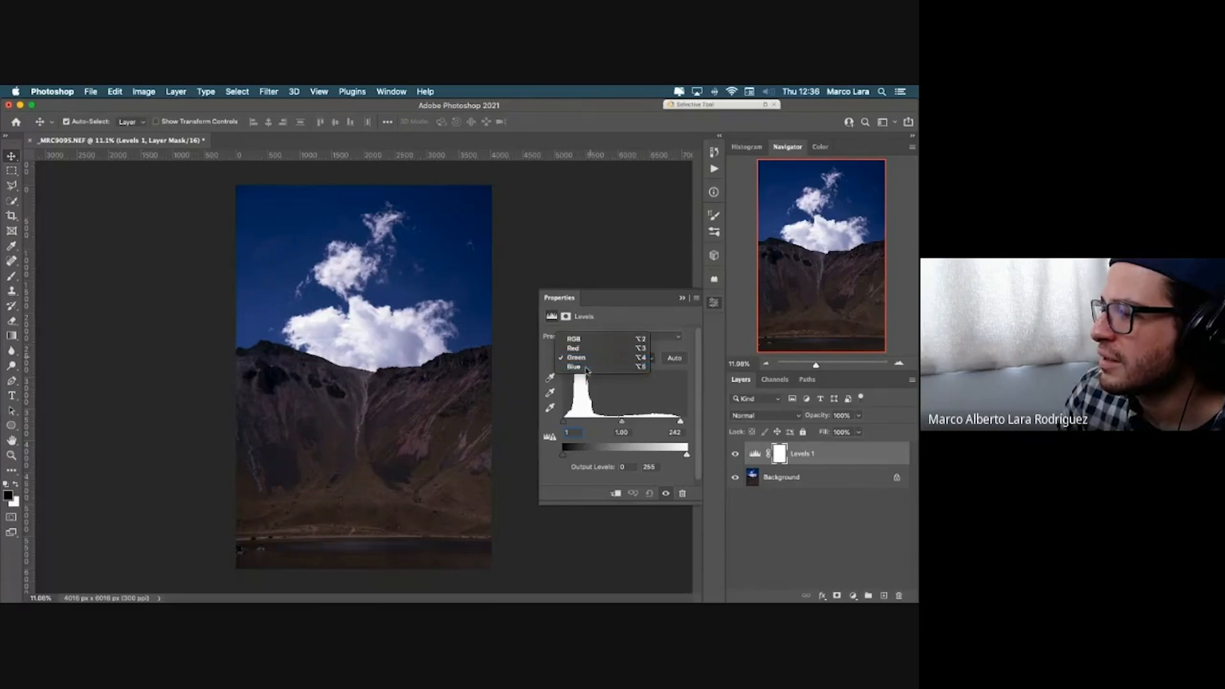
click(594, 368)
drag(563, 425, 569, 424)
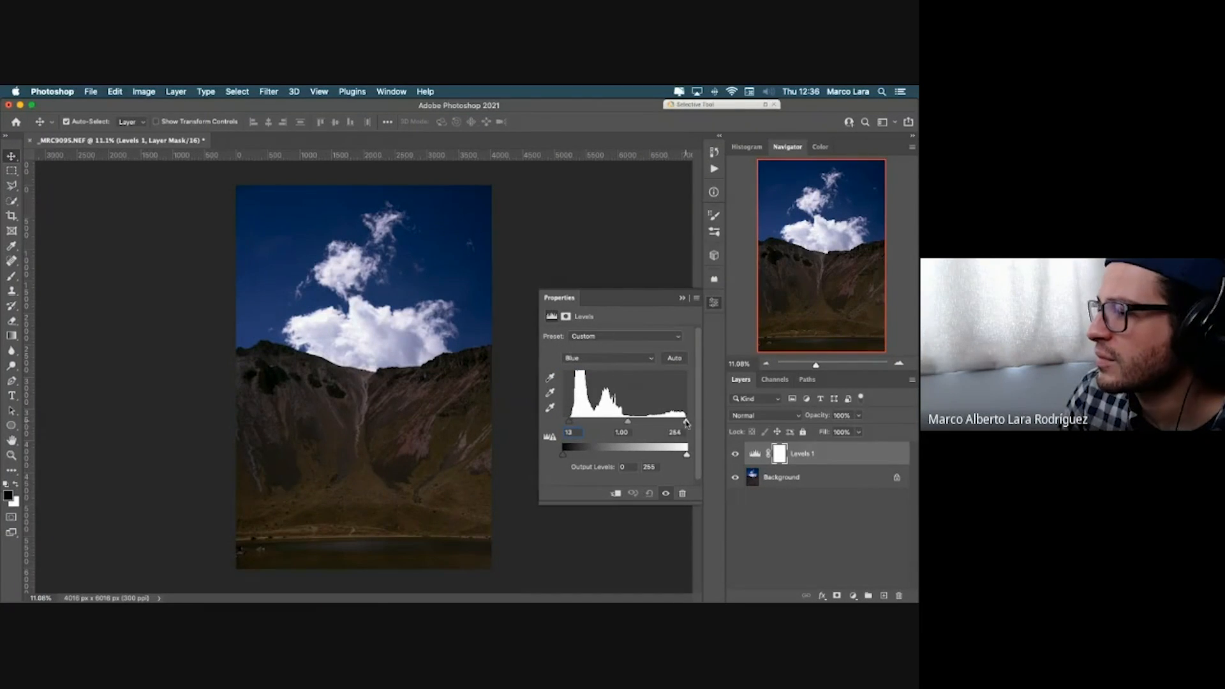
click(682, 298)
Step: Toggle the Levels 1 layer's visibility repeatedly to compare the photo with and without the per-channel correction, leaving it visible
click(737, 454)
click(738, 454)
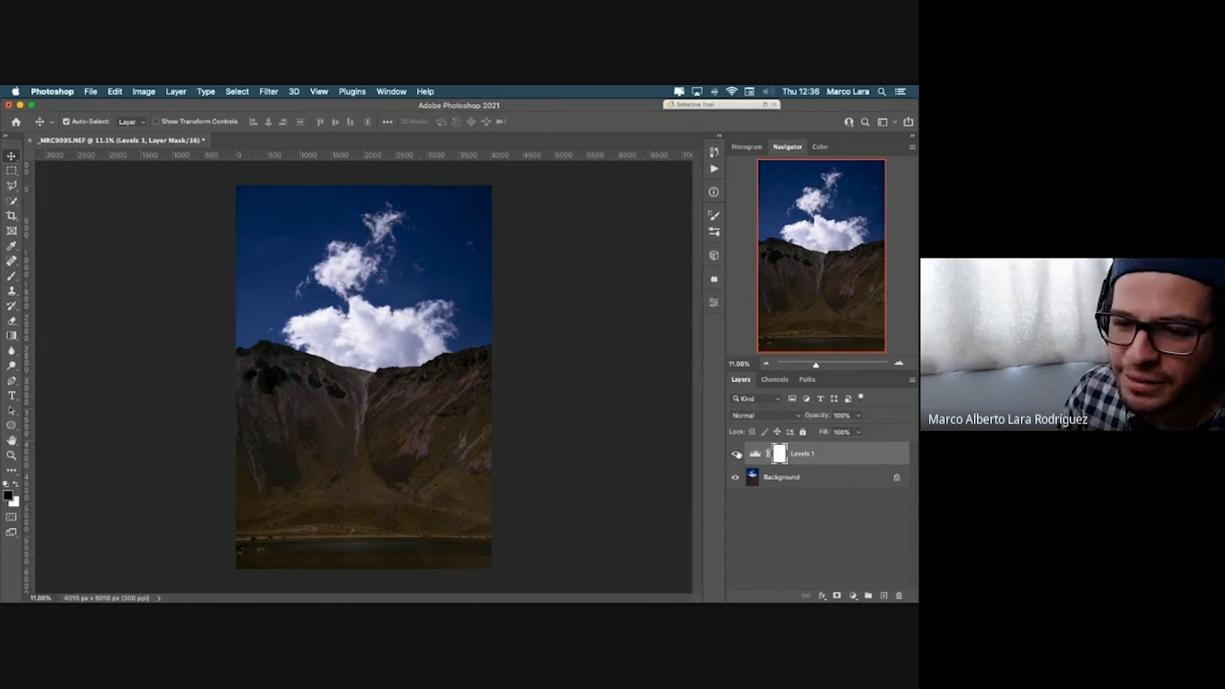
click(738, 454)
click(737, 455)
click(737, 455)
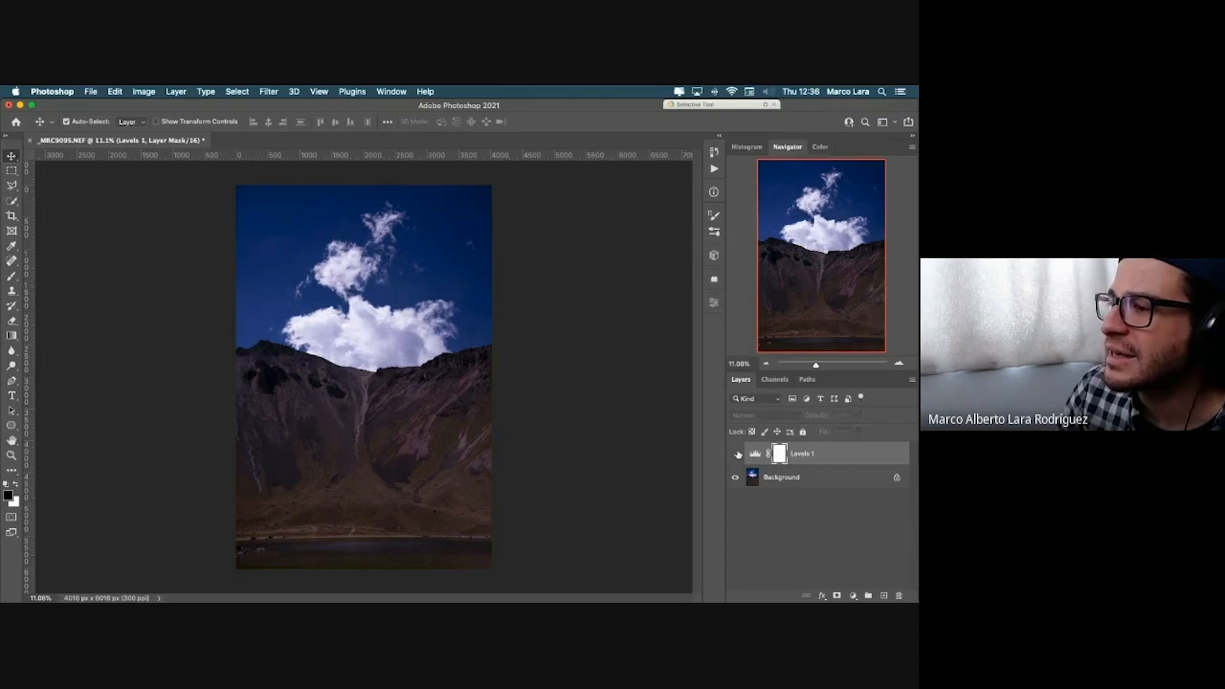
click(738, 454)
click(738, 454)
click(737, 454)
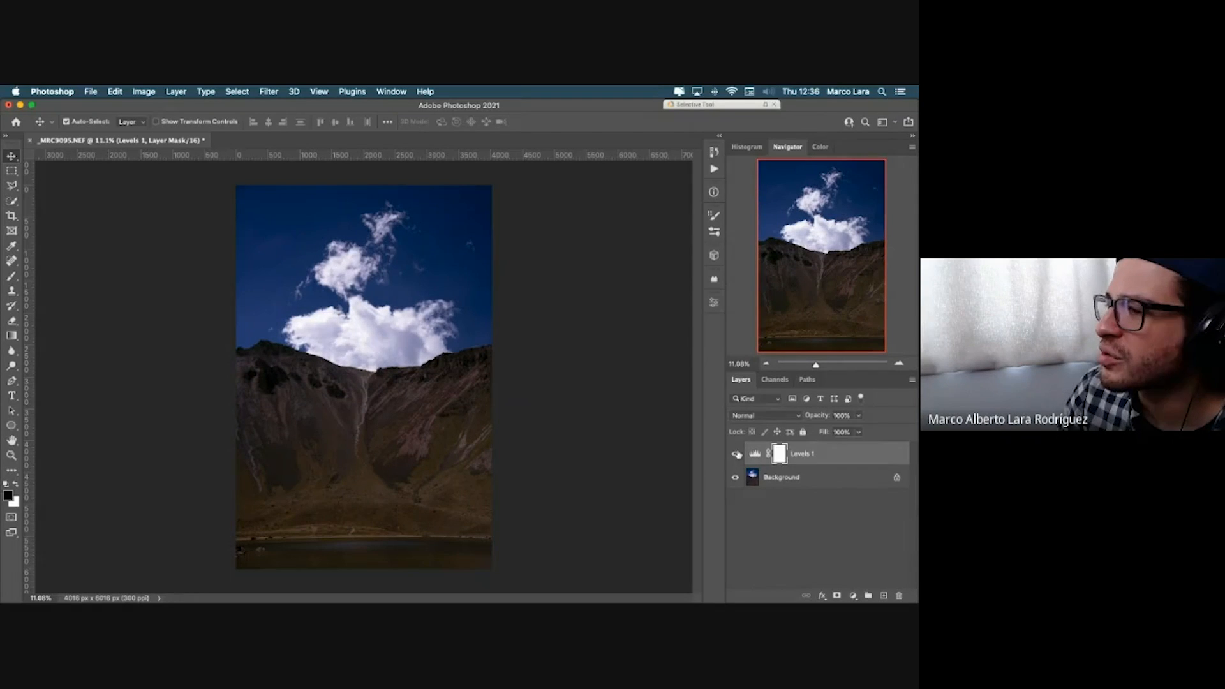
click(738, 454)
click(737, 454)
click(737, 455)
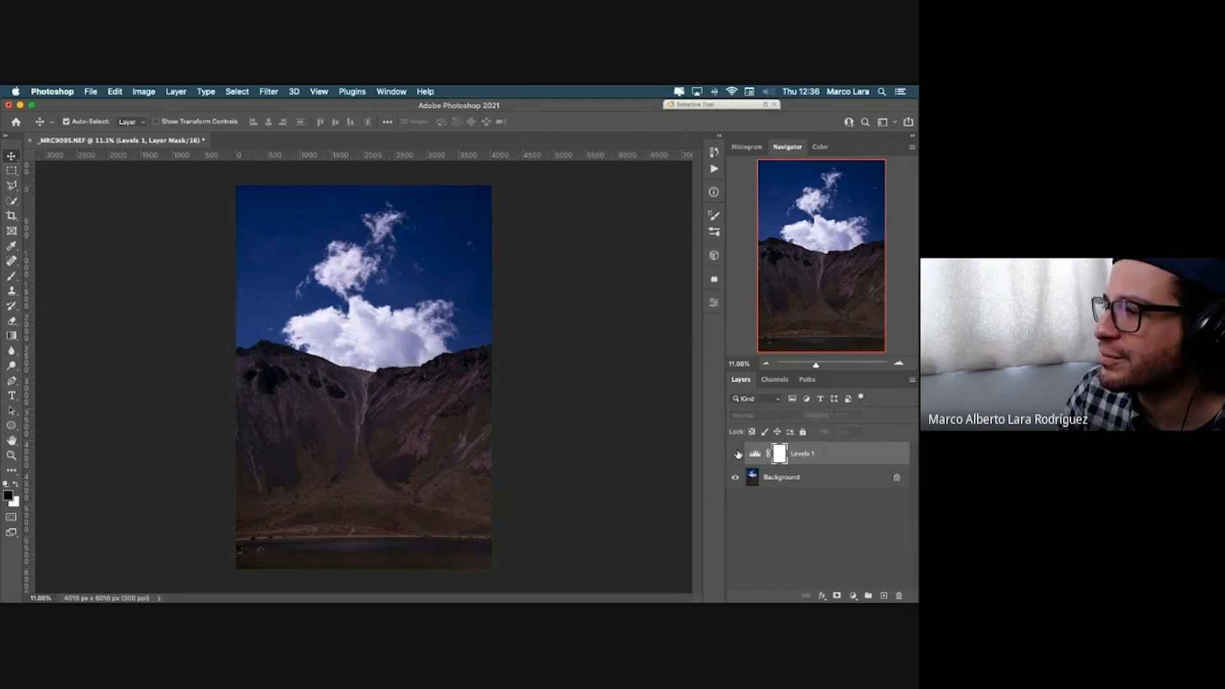
click(737, 454)
click(737, 455)
click(737, 454)
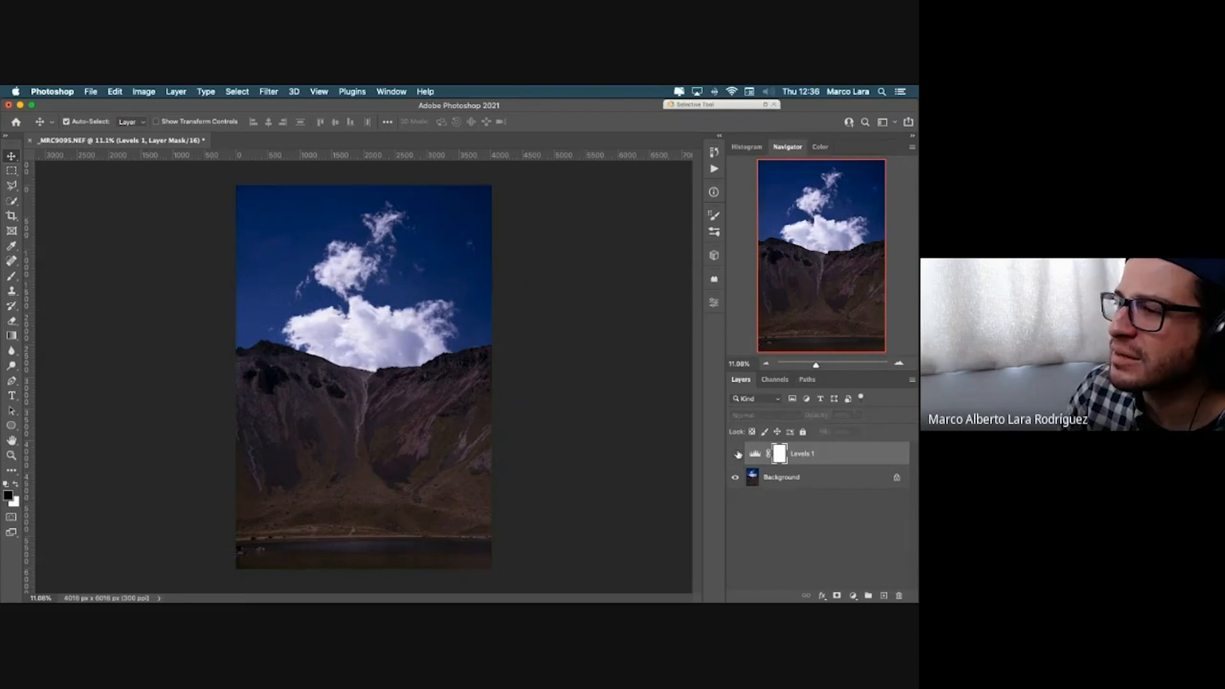
click(738, 455)
Step: Reopen the Levels 1 settings, raise the midtone level of the combined RGB channel to 1.42, and collapse the settings
click(755, 453)
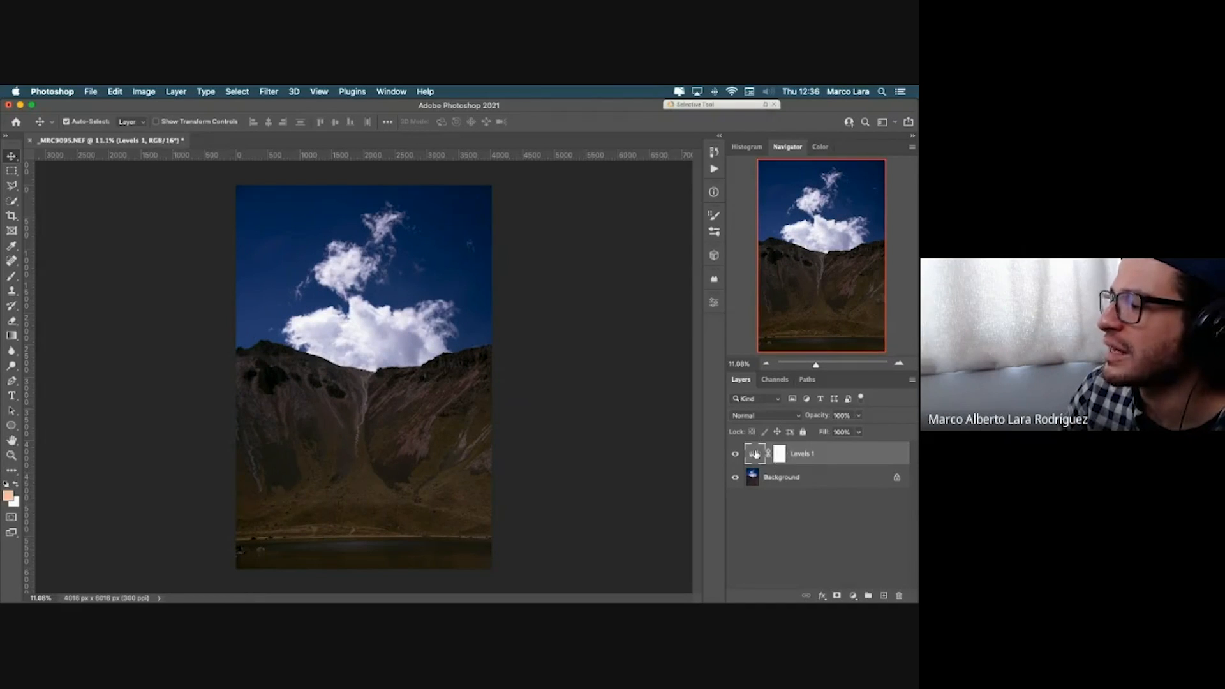
double_click(757, 454)
click(610, 360)
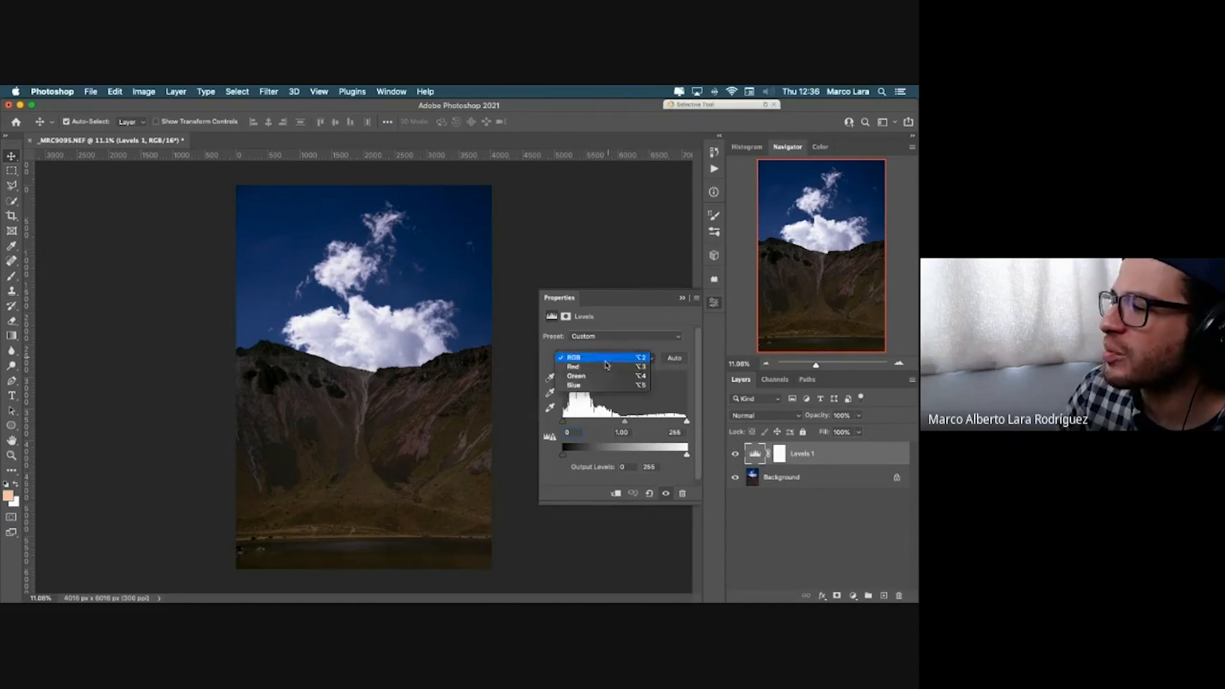
click(598, 359)
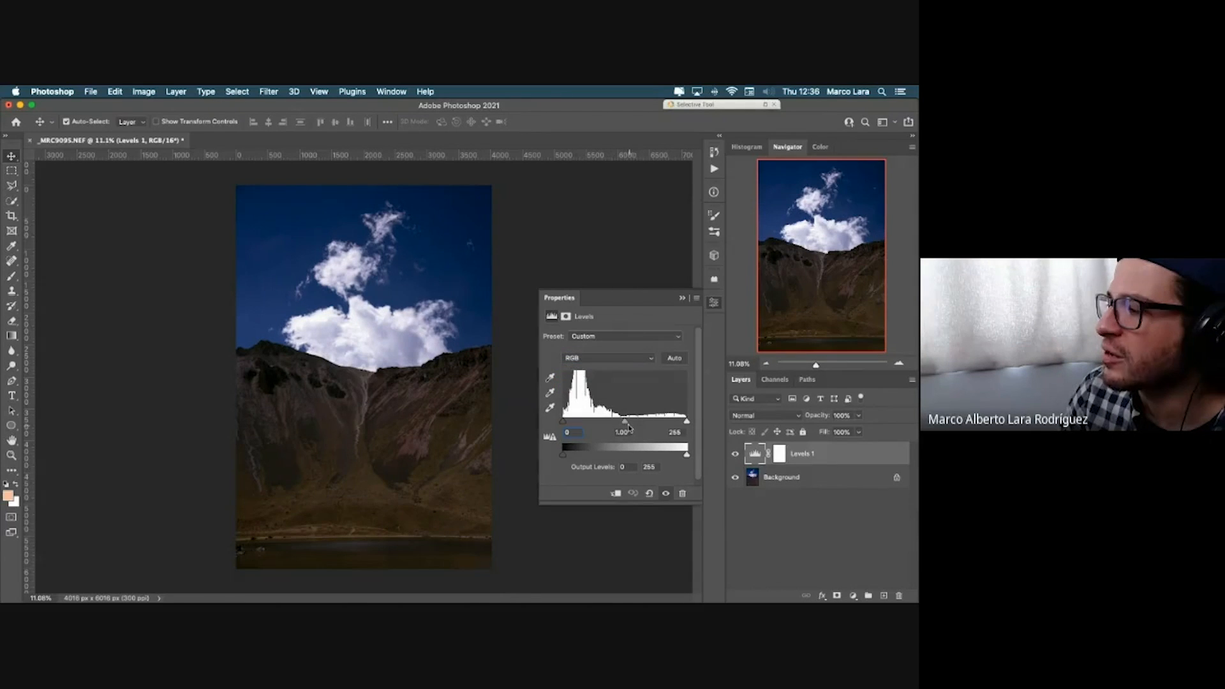
drag(626, 423, 617, 422)
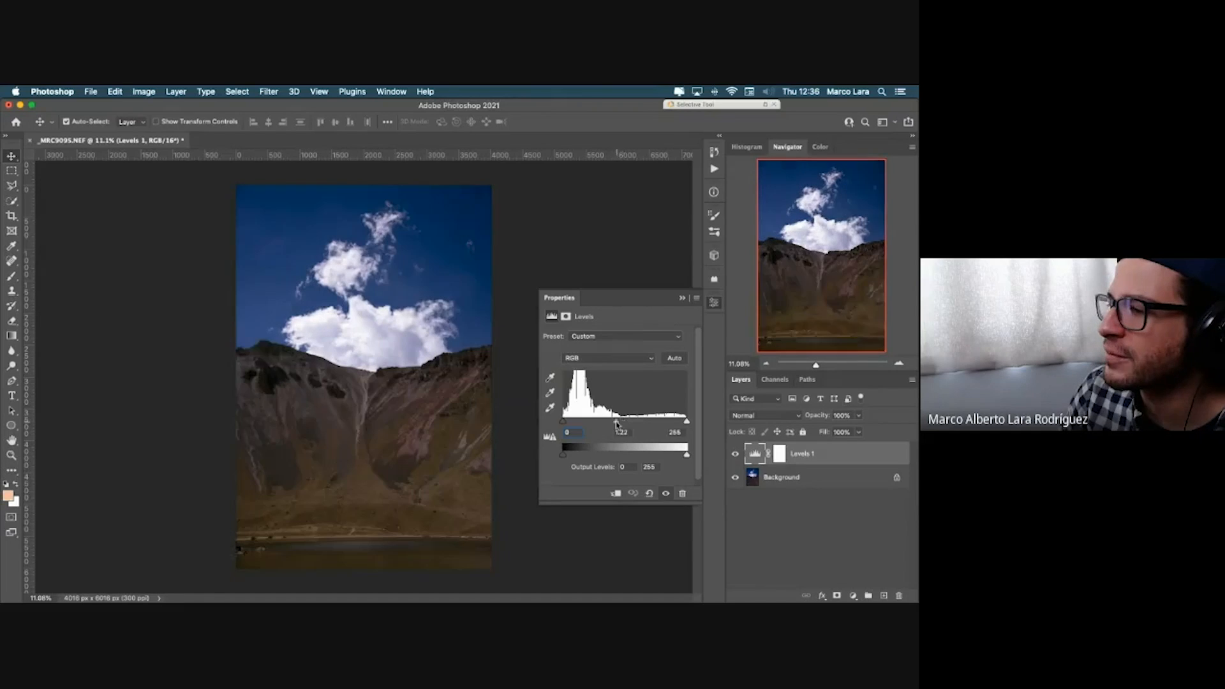
click(604, 338)
click(543, 362)
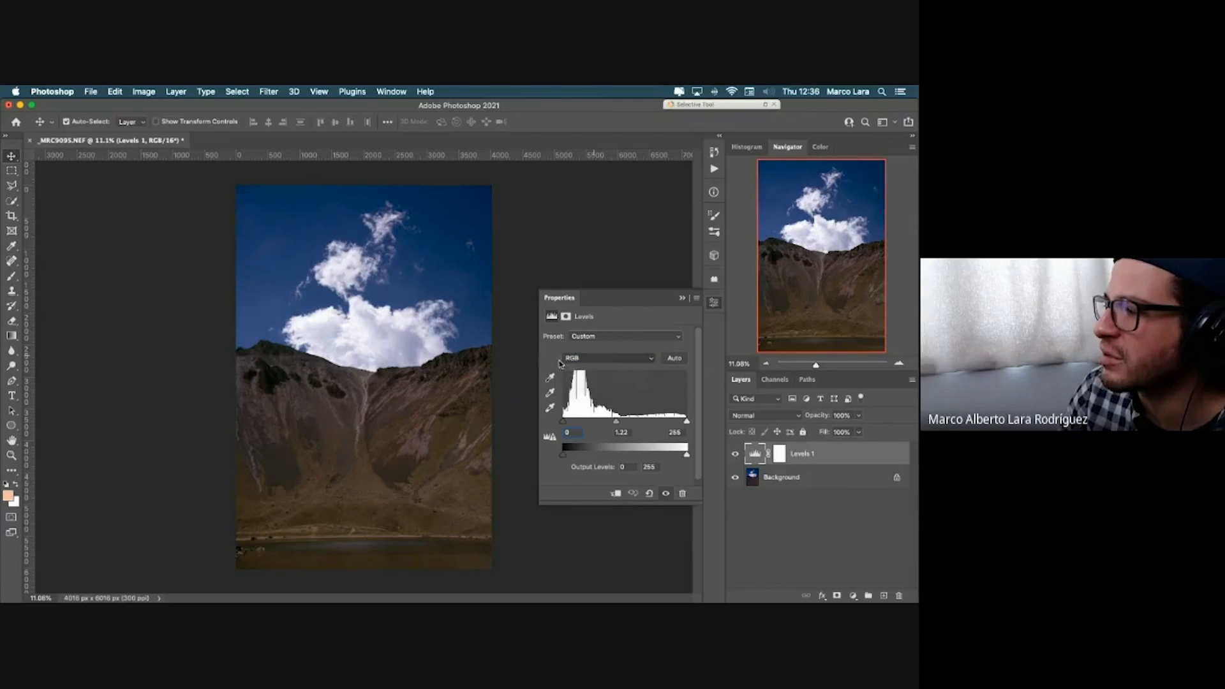
drag(614, 423, 609, 425)
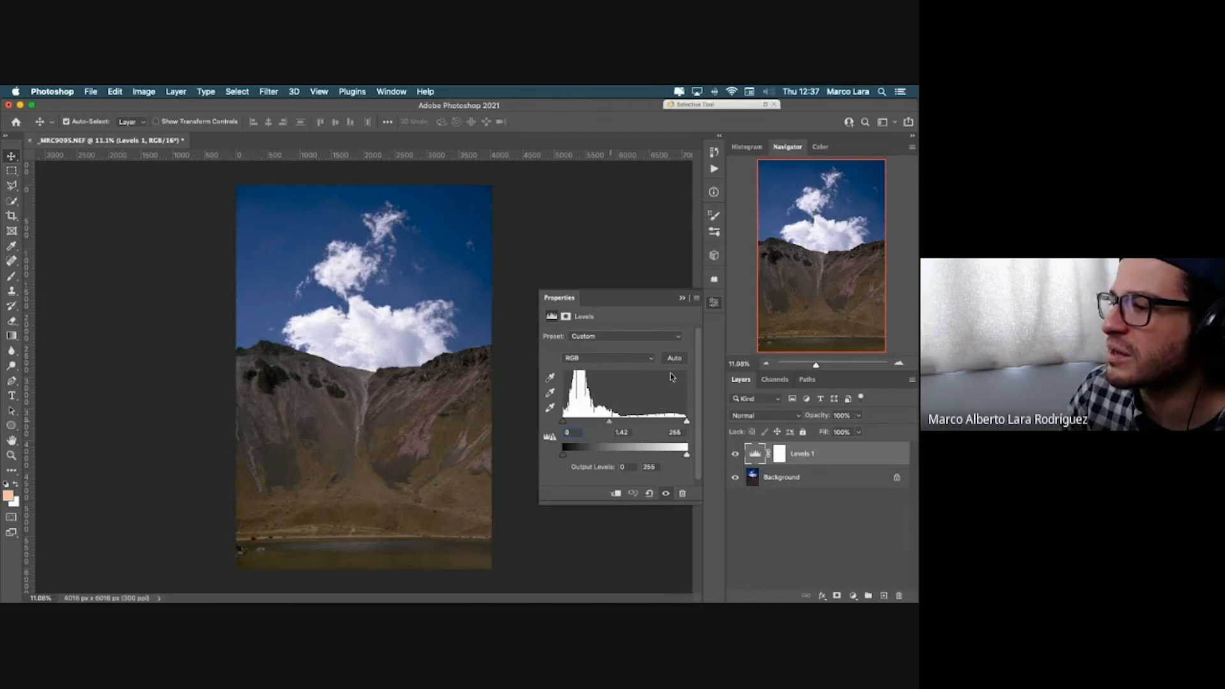
click(681, 299)
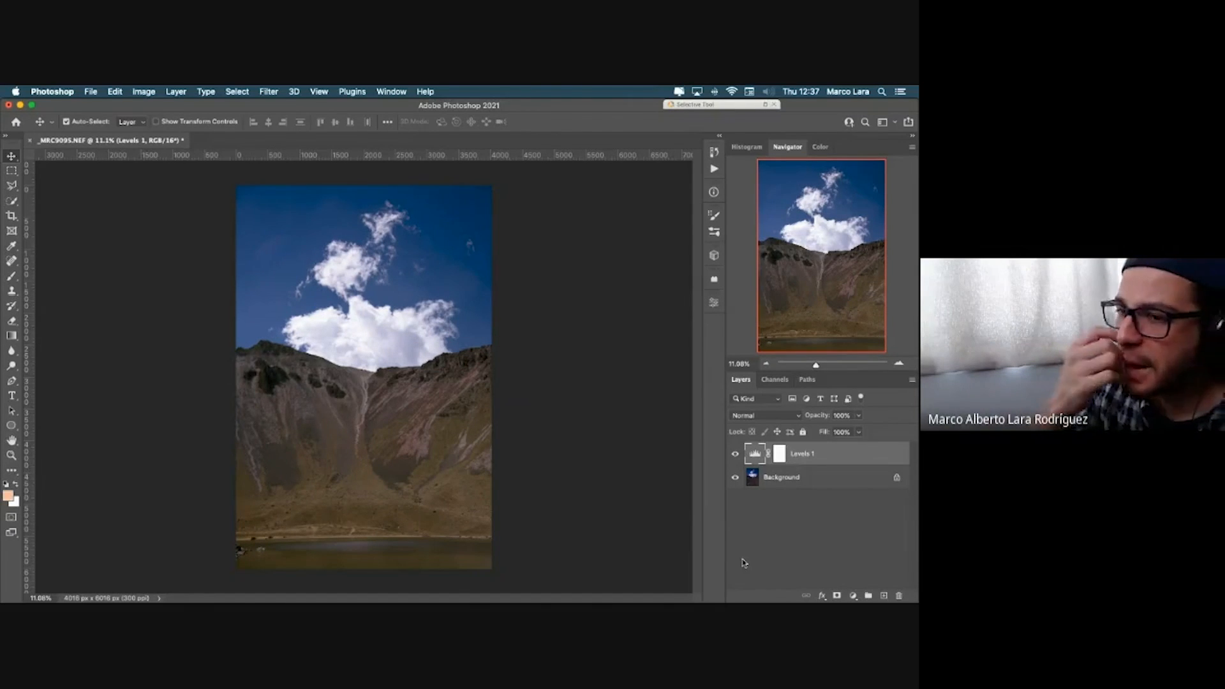
Step: Hide and show the Levels 1 layer to compare the brightened midtones with the original photo, leaving the layer visible
click(734, 454)
click(735, 453)
click(734, 454)
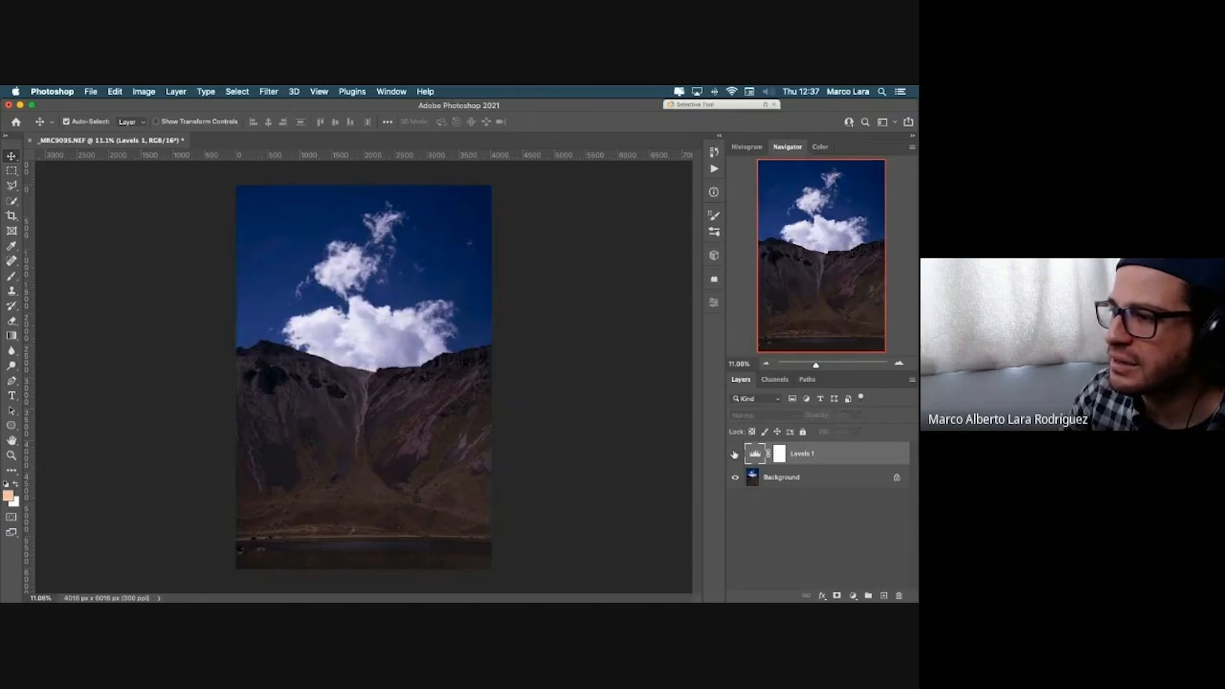
click(735, 453)
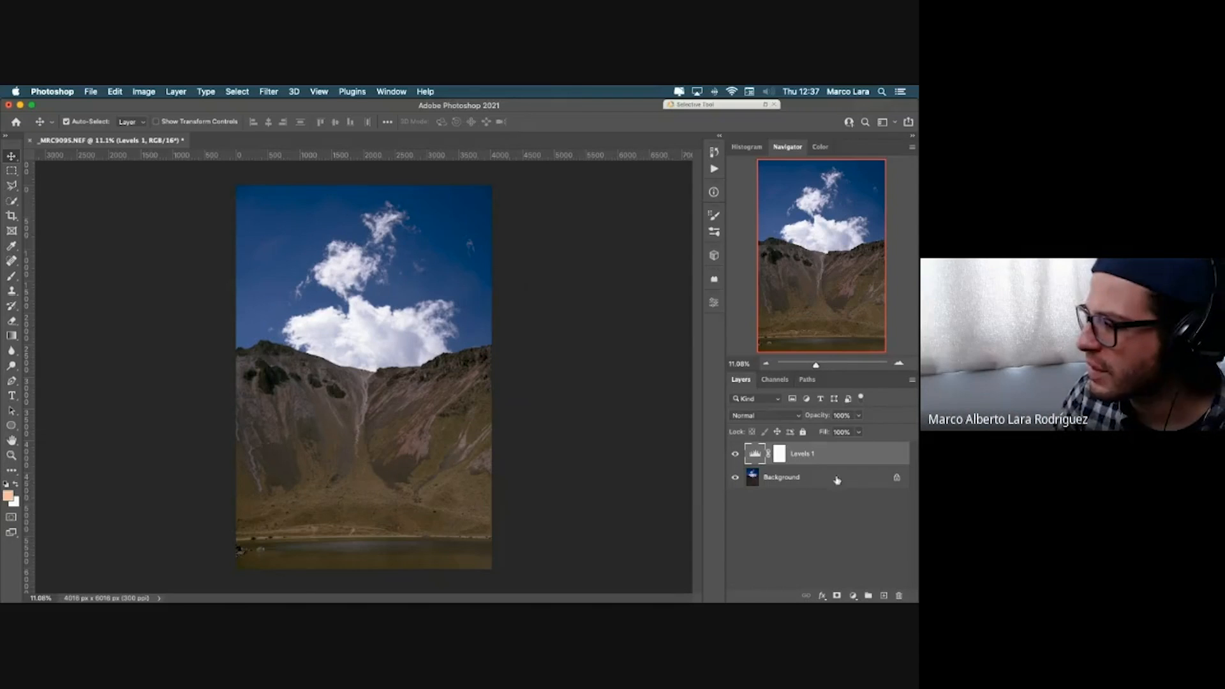
Step: Add a Curves adjustment layer above Levels 1 and enlarge its settings area to show the input and output values
click(853, 597)
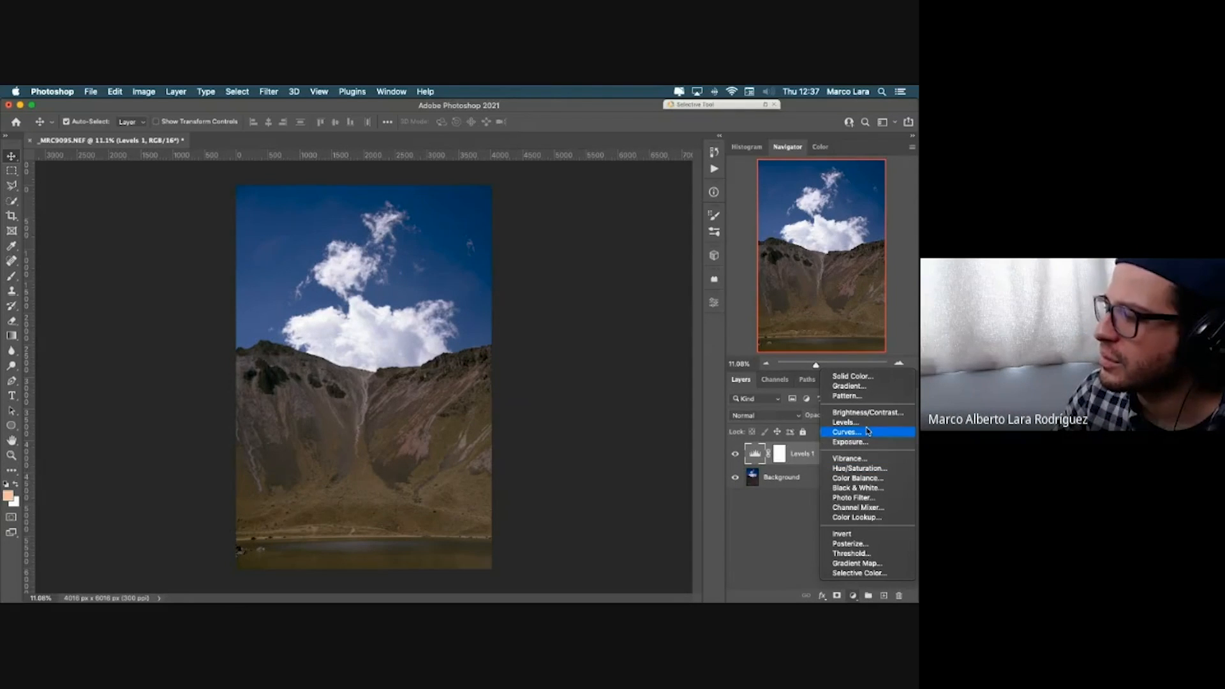
click(854, 596)
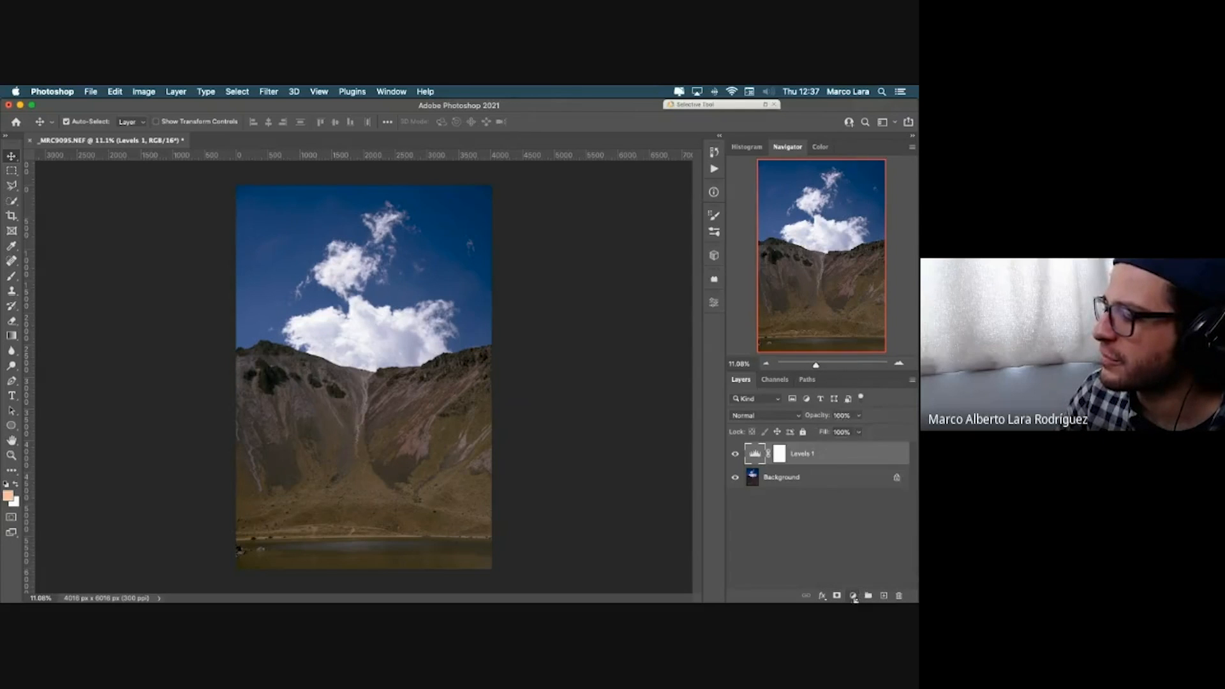
click(854, 597)
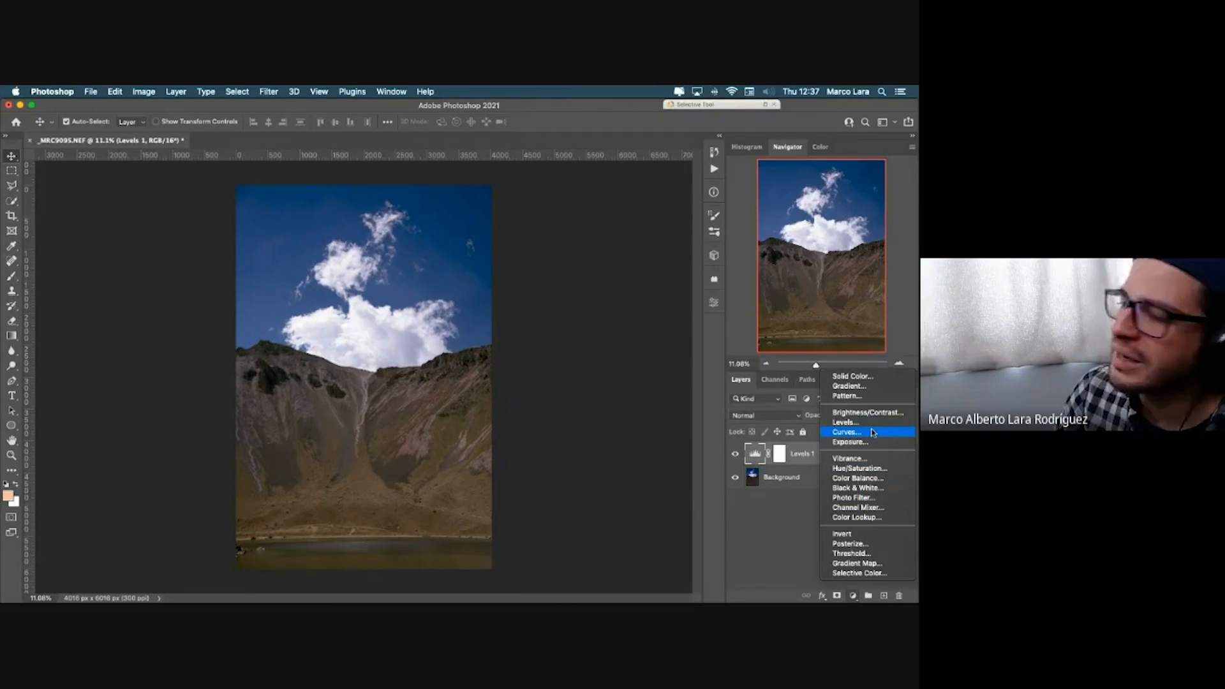
click(846, 433)
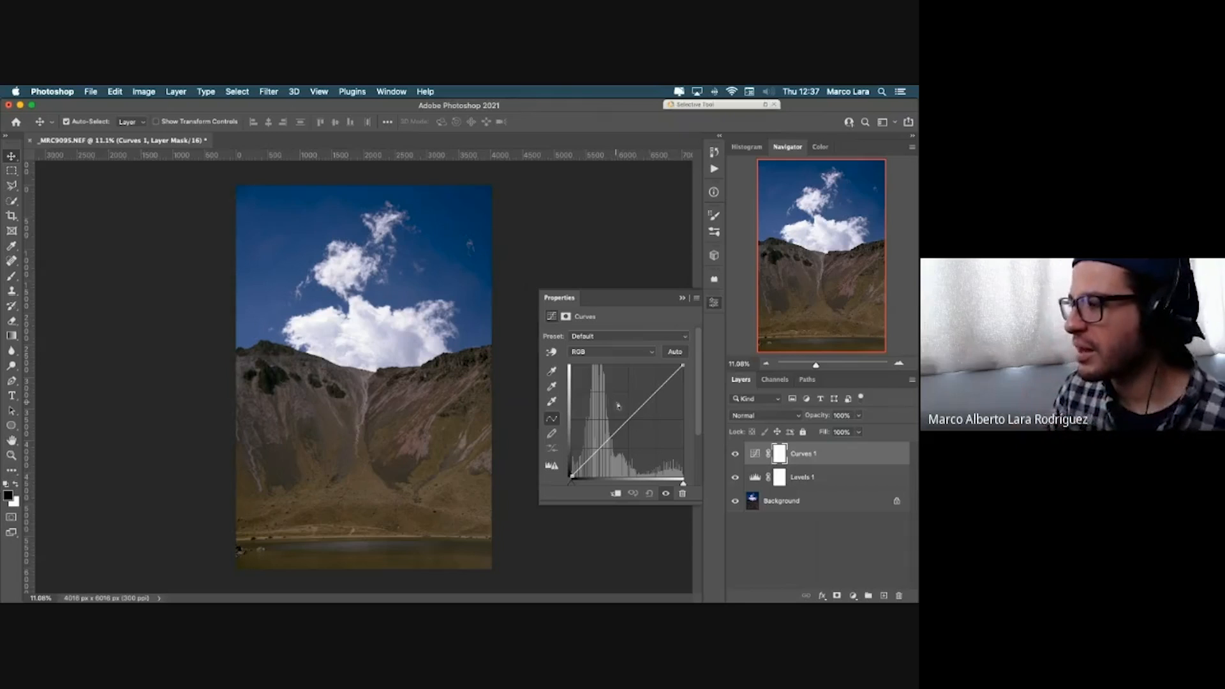
drag(616, 501, 616, 544)
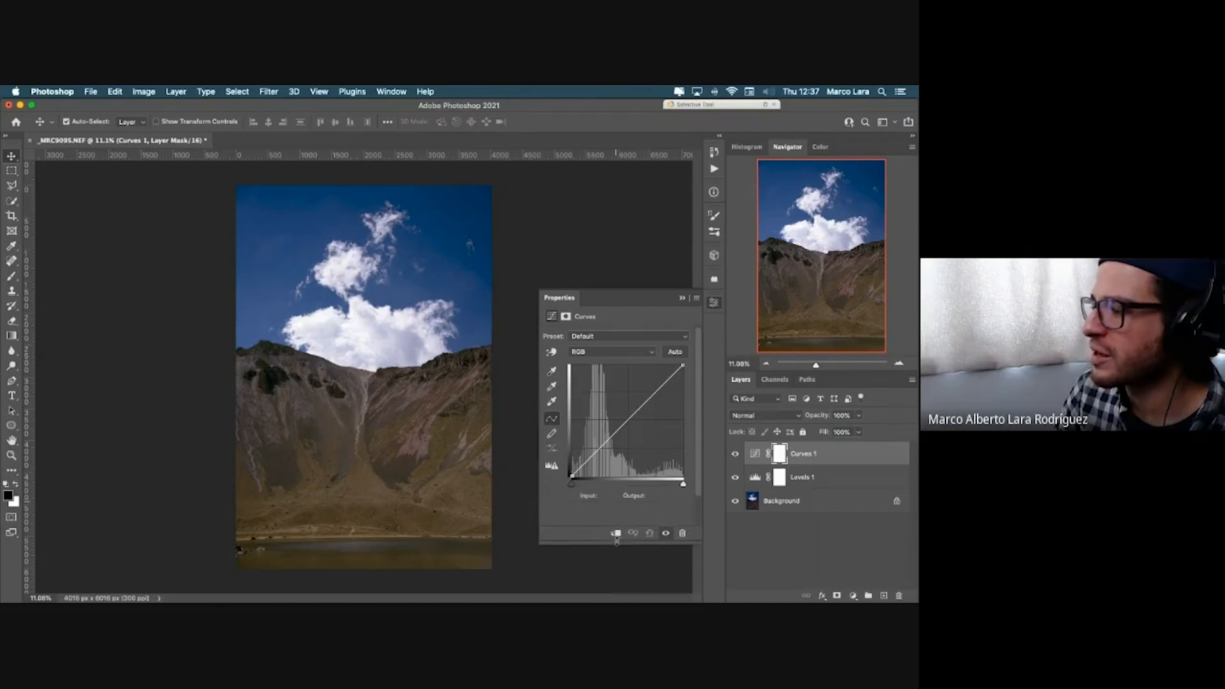
Step: Shape the RGB curve into an S with a midpoint, a highlight point at 193 to 218 and a shadow point at 58 to 35
click(628, 419)
drag(628, 419, 656, 381)
drag(597, 453, 598, 460)
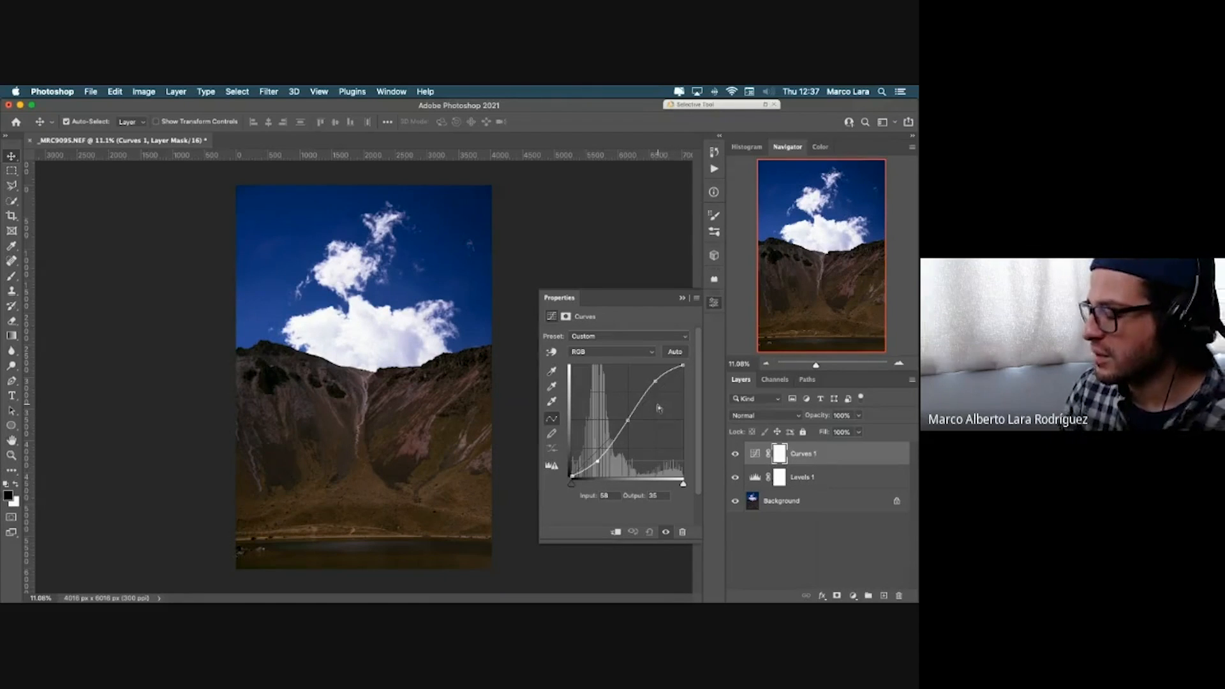
Step: Delete the highlight, midtone and shadow points from the RGB curve to restore the straight line
click(656, 381)
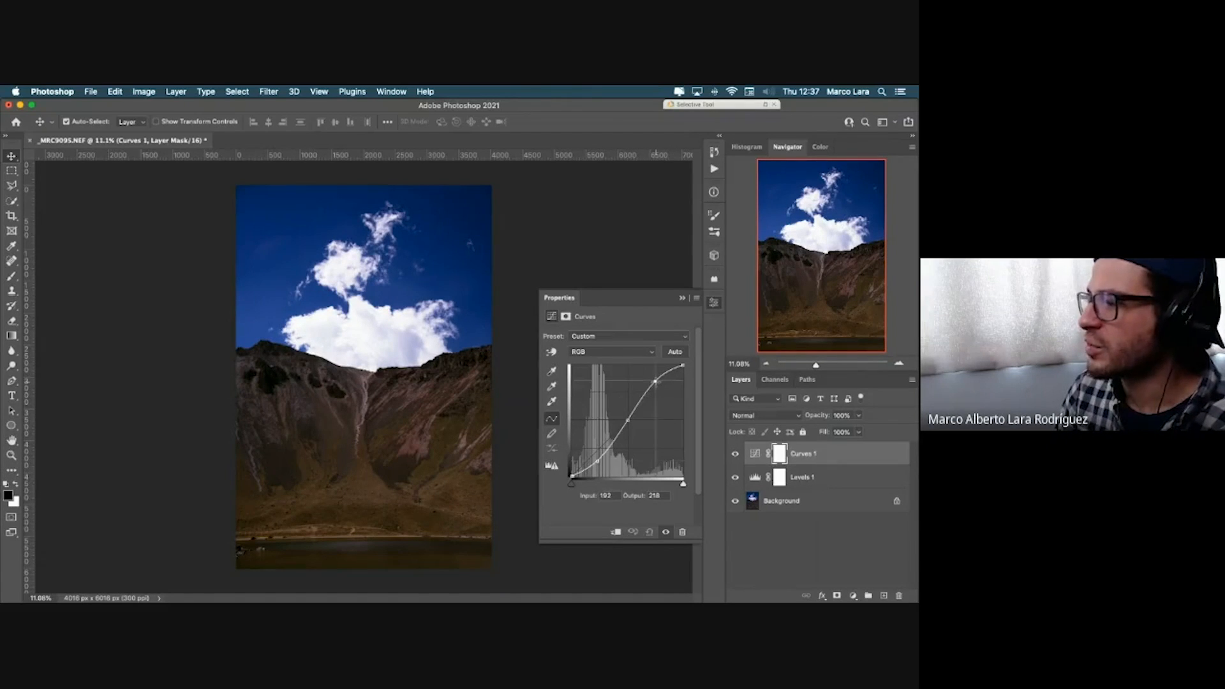
key(Delete)
click(628, 420)
key(Delete)
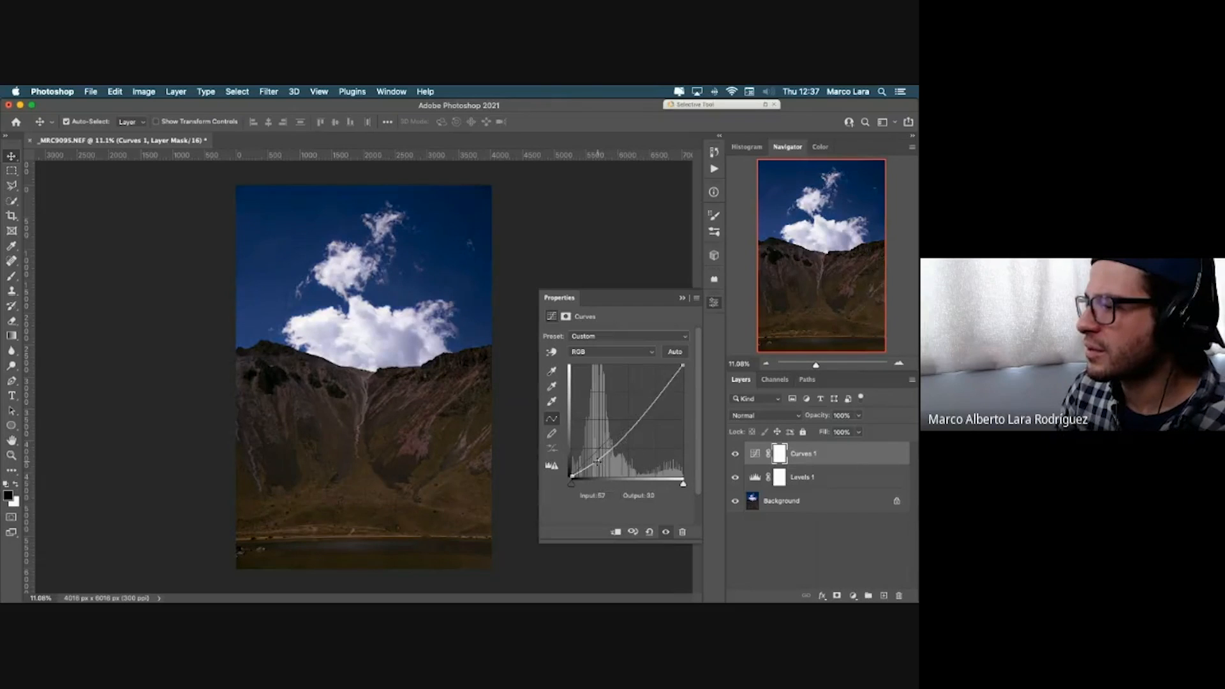
key(Delete)
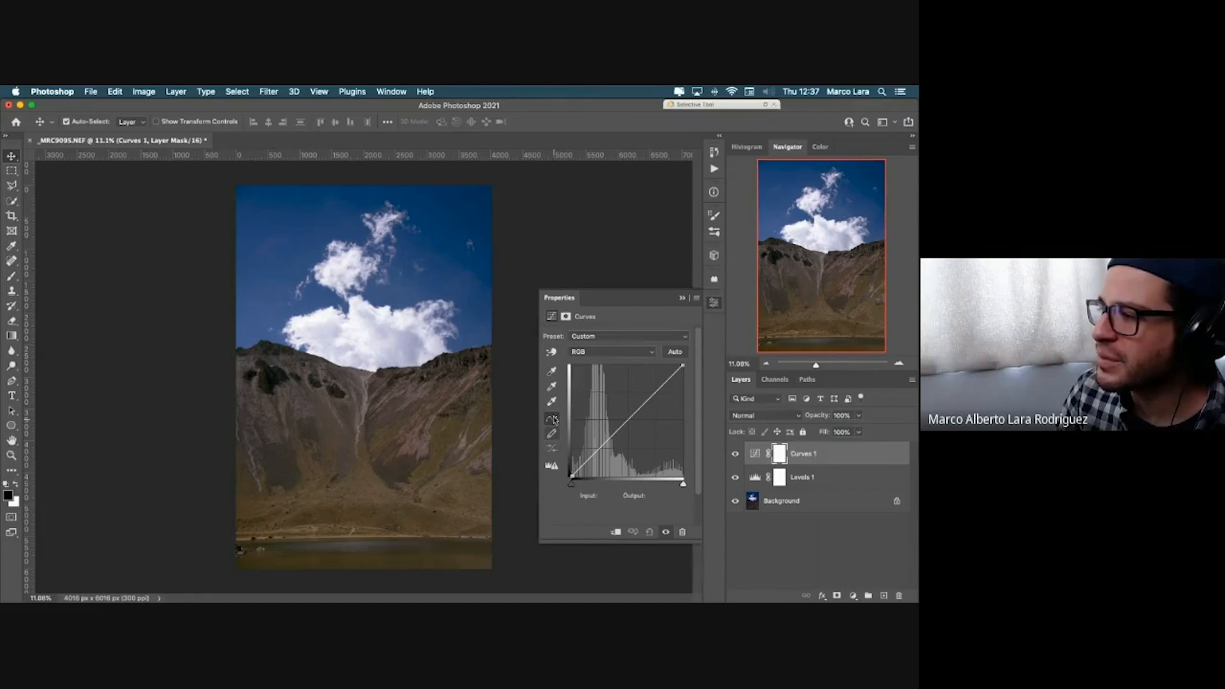
Step: With the on-image adjustment tool, anchor the cloud highlights at 227, lift the mountain midtones, and set a shadow point at input 53, output 58
click(552, 352)
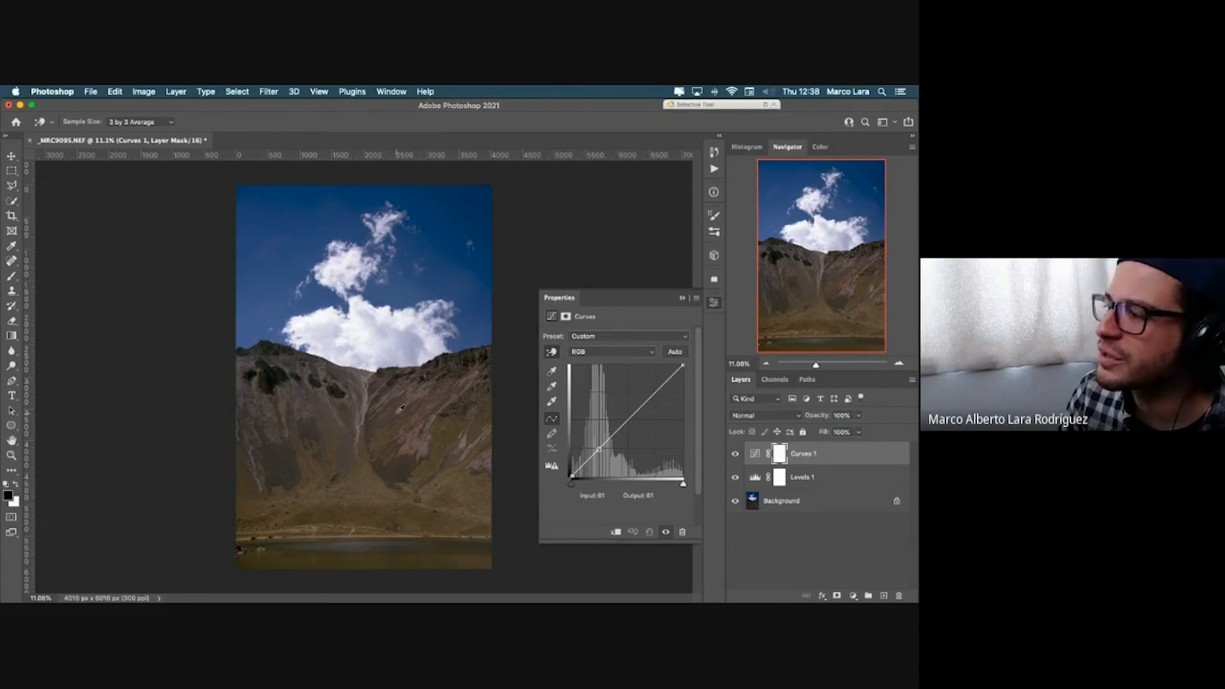
click(552, 350)
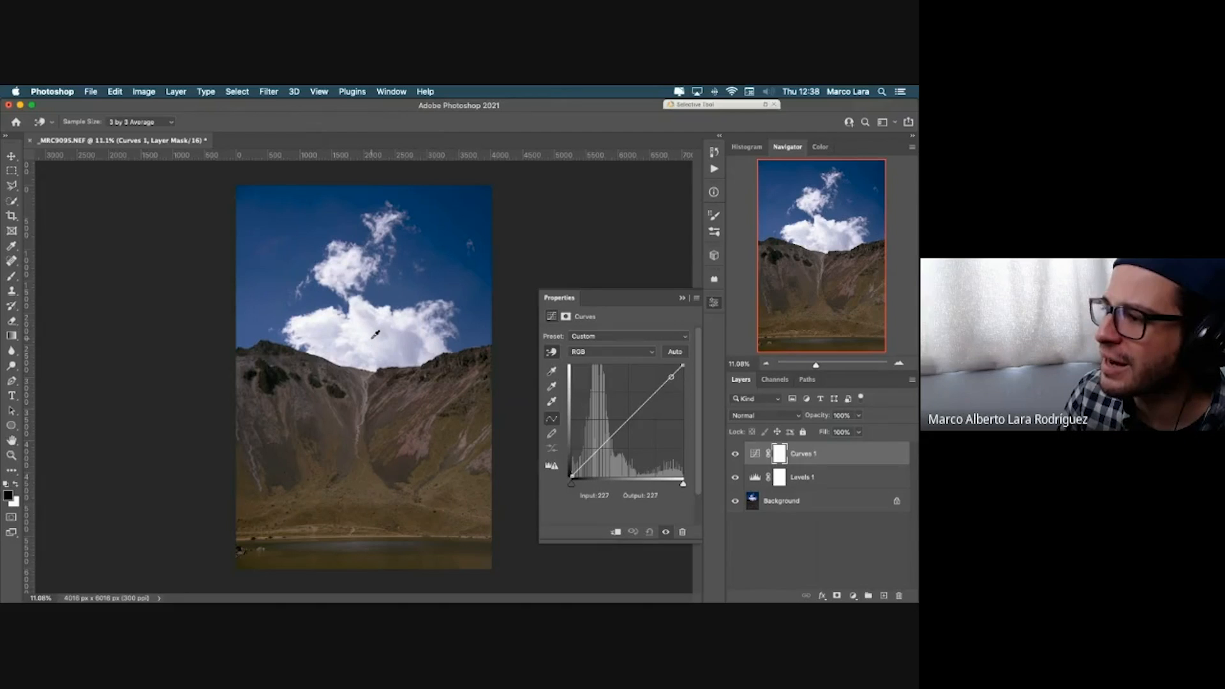
click(375, 335)
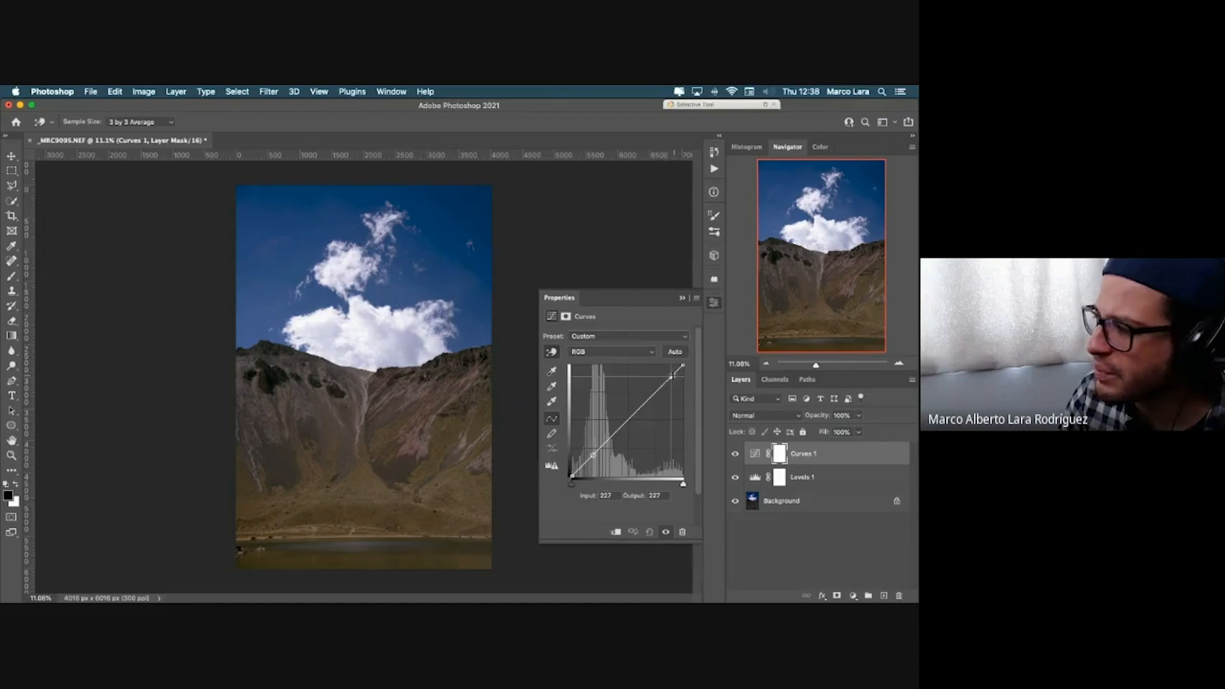
drag(671, 376, 669, 379)
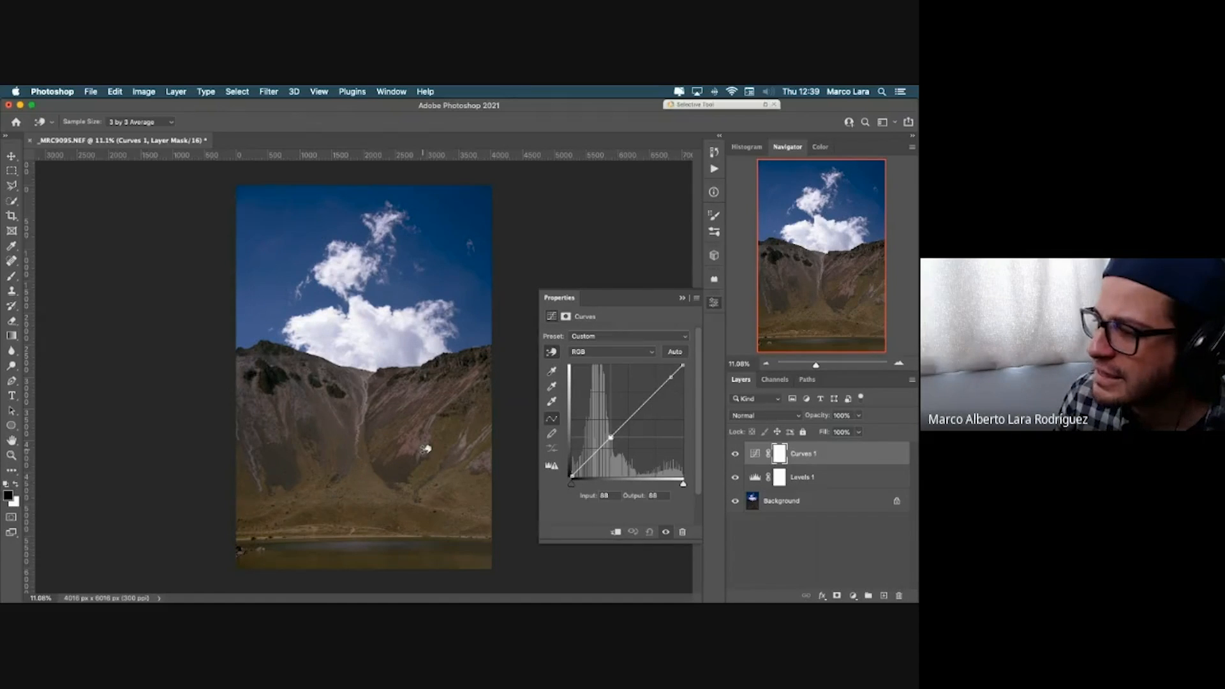
mouse_move(426, 448)
mouse_down()
mouse_move(428, 420)
mouse_move(426, 434)
mouse_up()
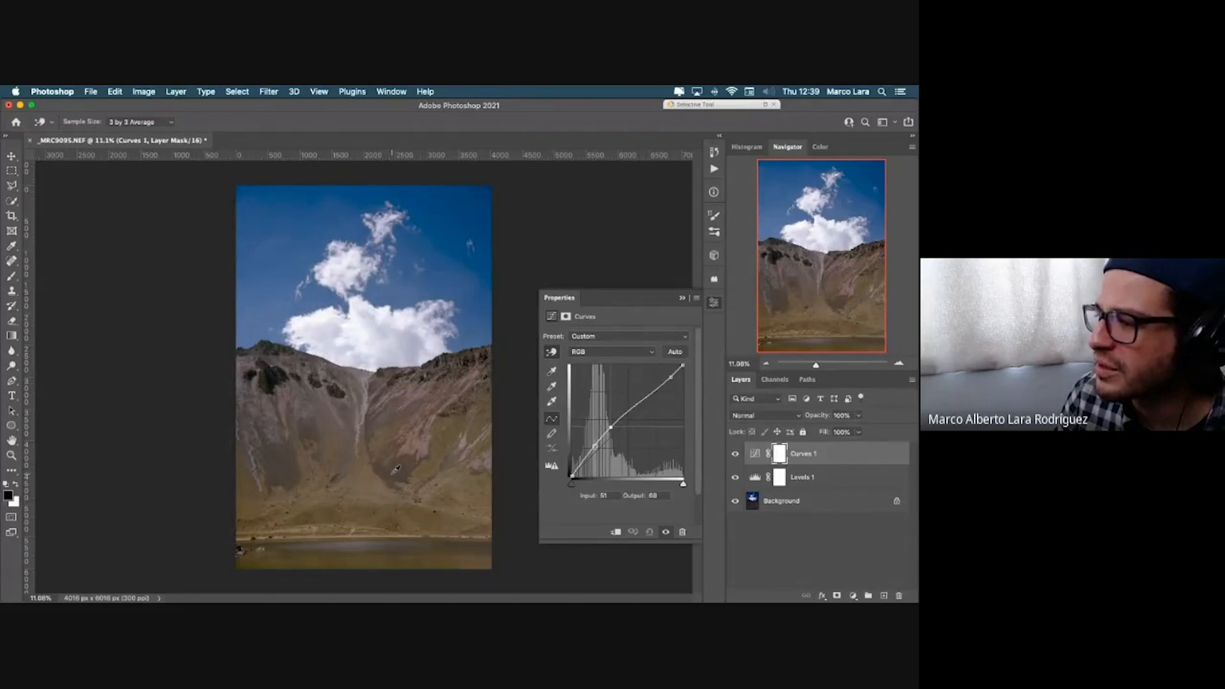
drag(397, 470, 396, 479)
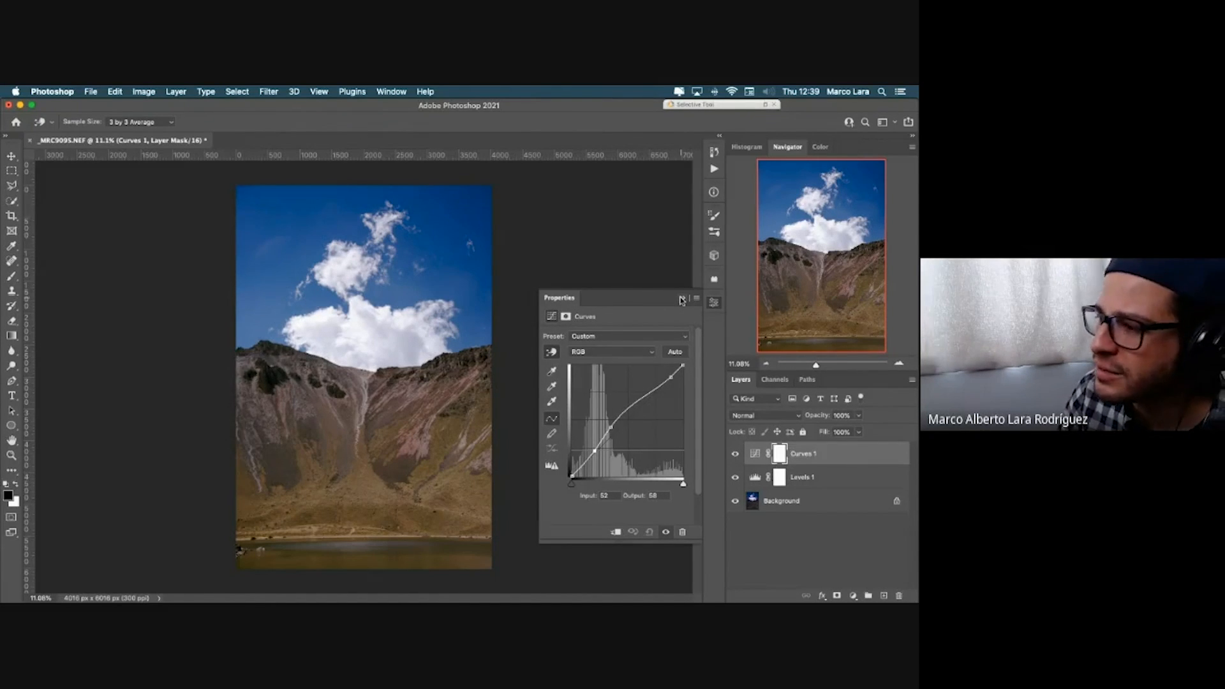
Step: Collapse the Curves 1 settings and add a second Curves adjustment layer above it
click(682, 301)
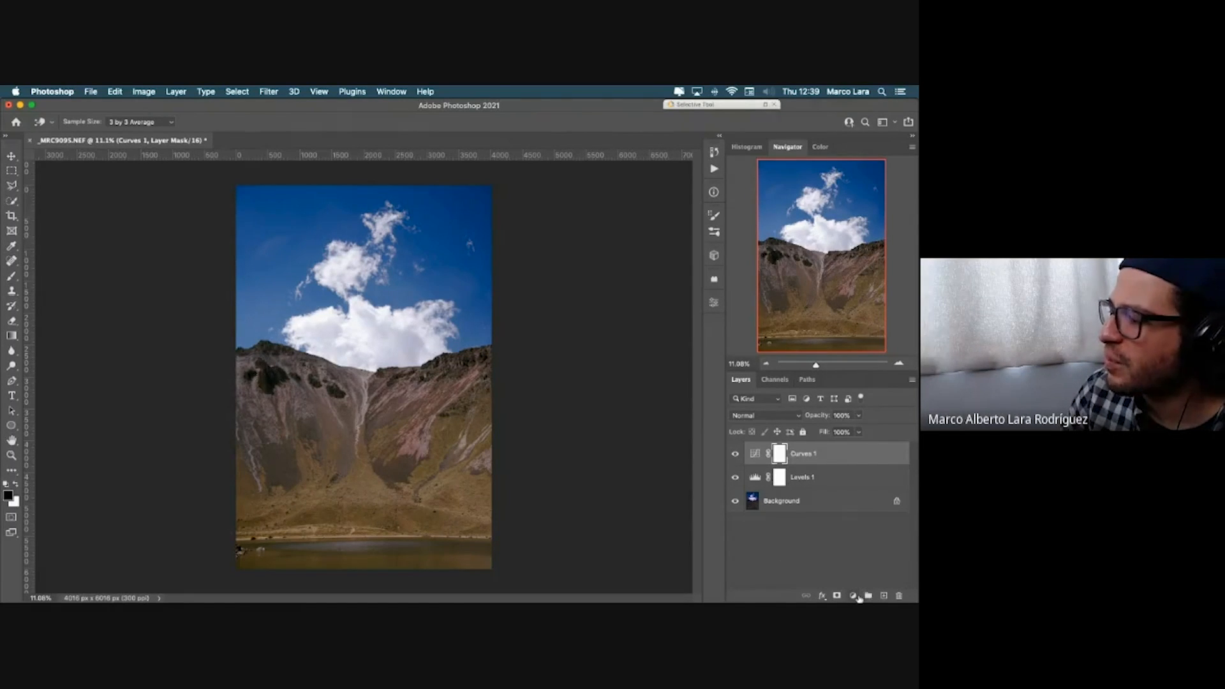
click(859, 598)
click(869, 439)
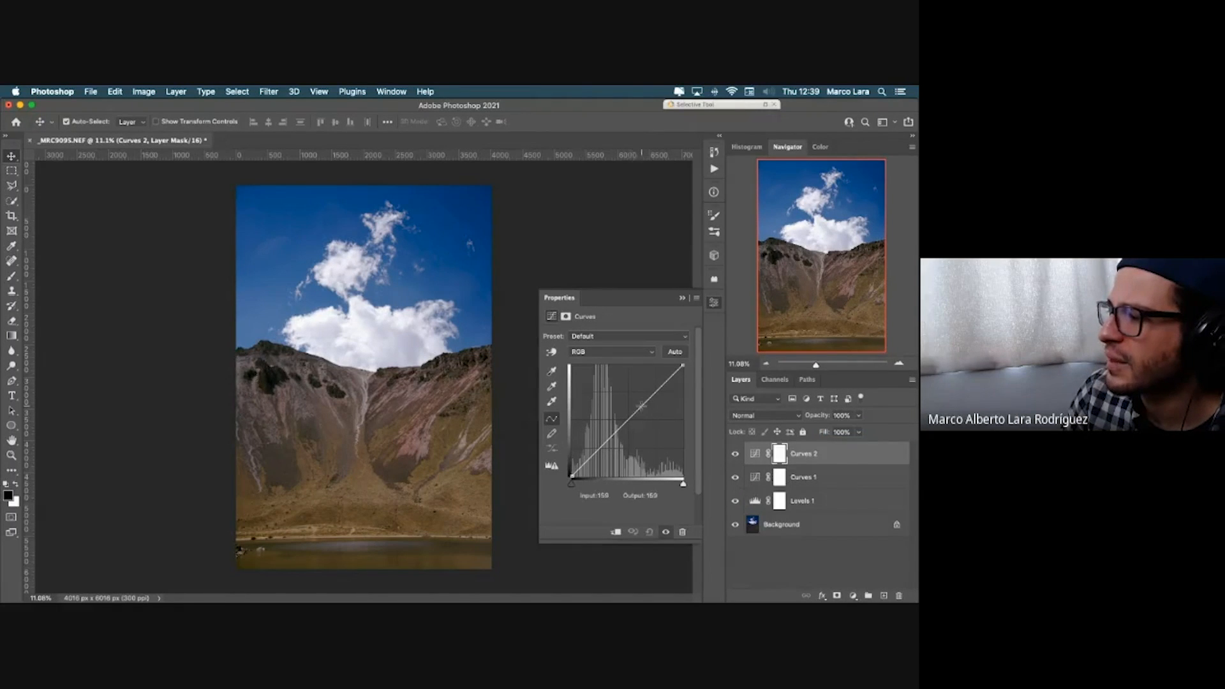
Step: Shape the Curves 2 RGB curve with a shadow point at input 51, output 53, an upper-midtone point at 143 to 175, and a highlight point
click(553, 350)
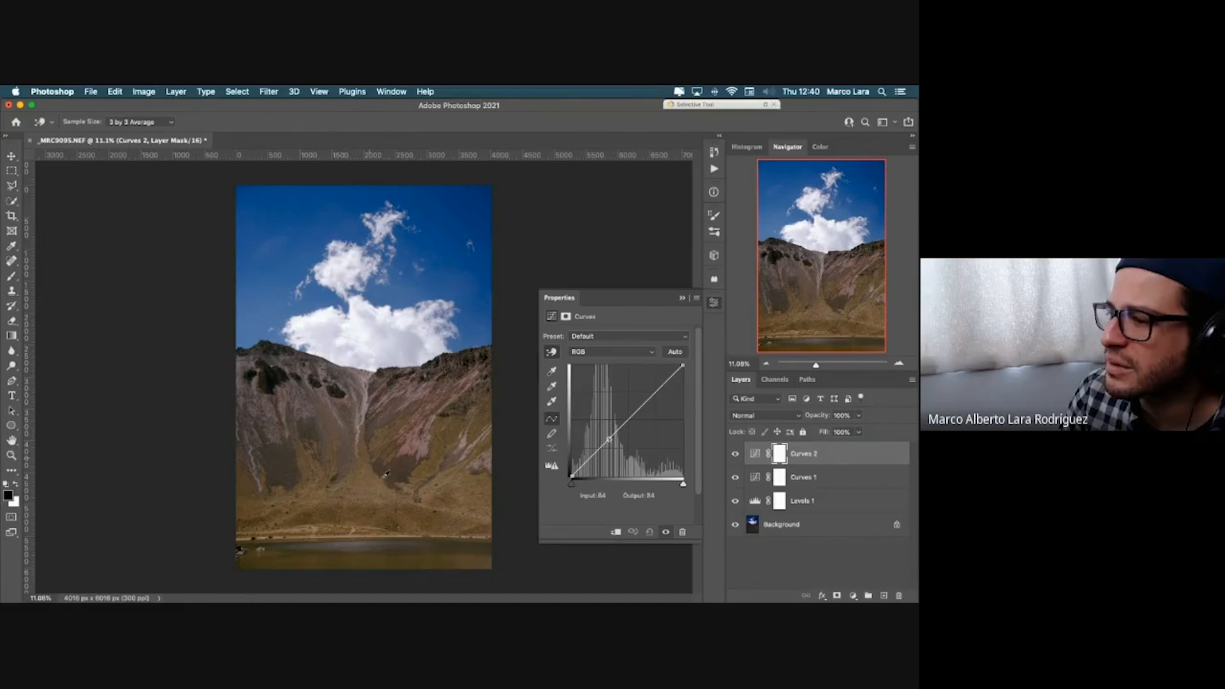
drag(644, 404, 671, 374)
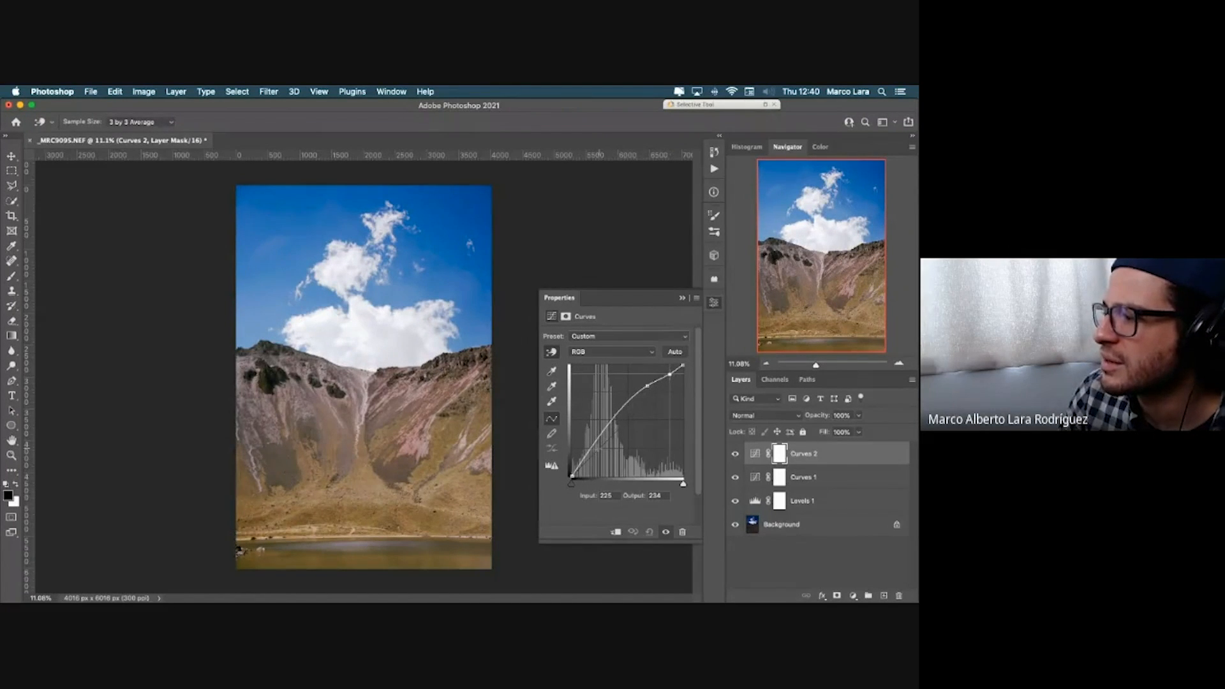
drag(595, 445, 593, 454)
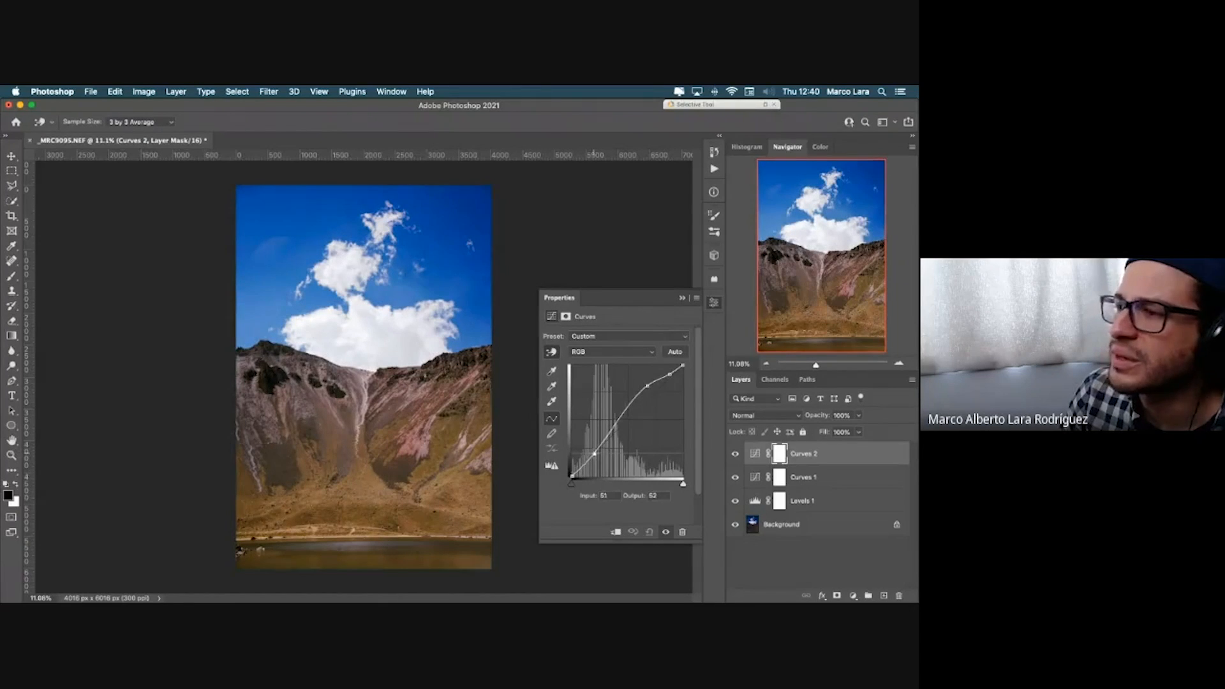
drag(648, 385, 640, 394)
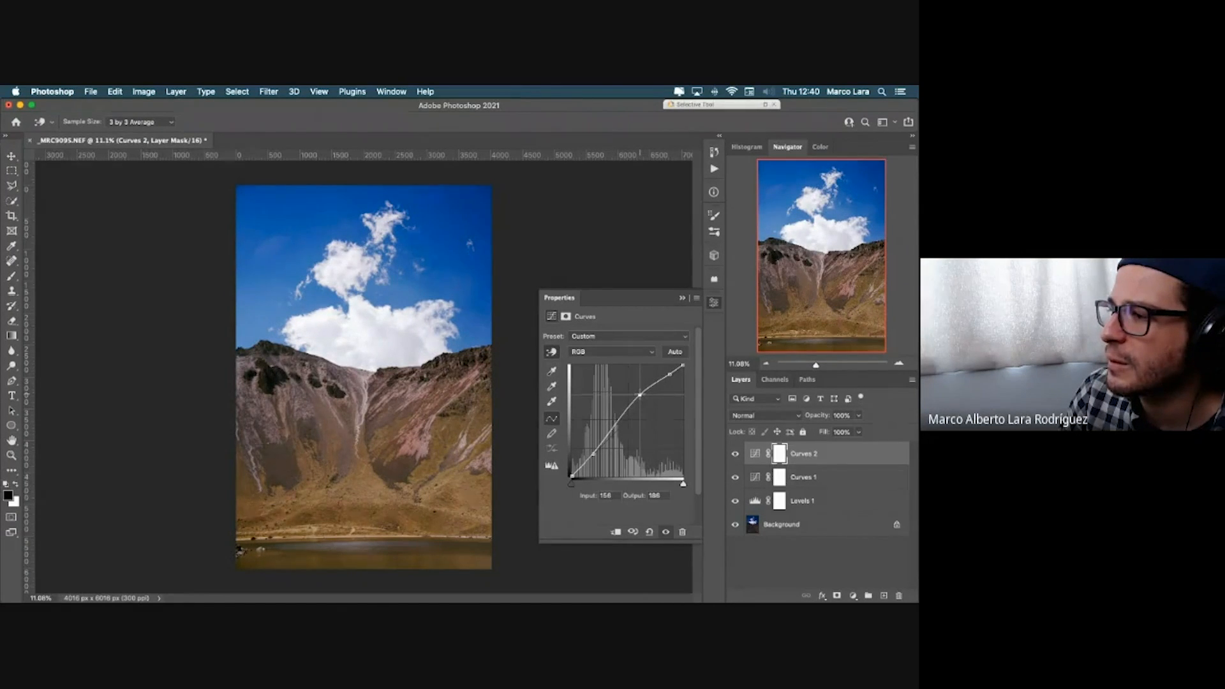
drag(664, 380, 634, 399)
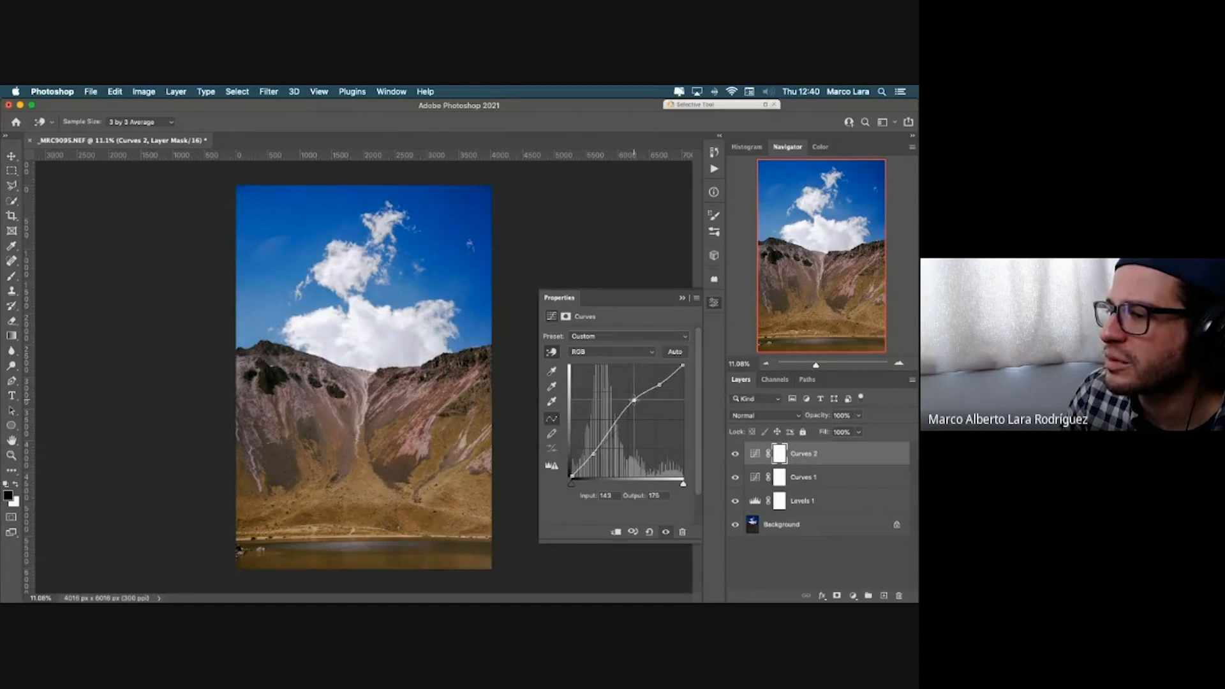
click(682, 297)
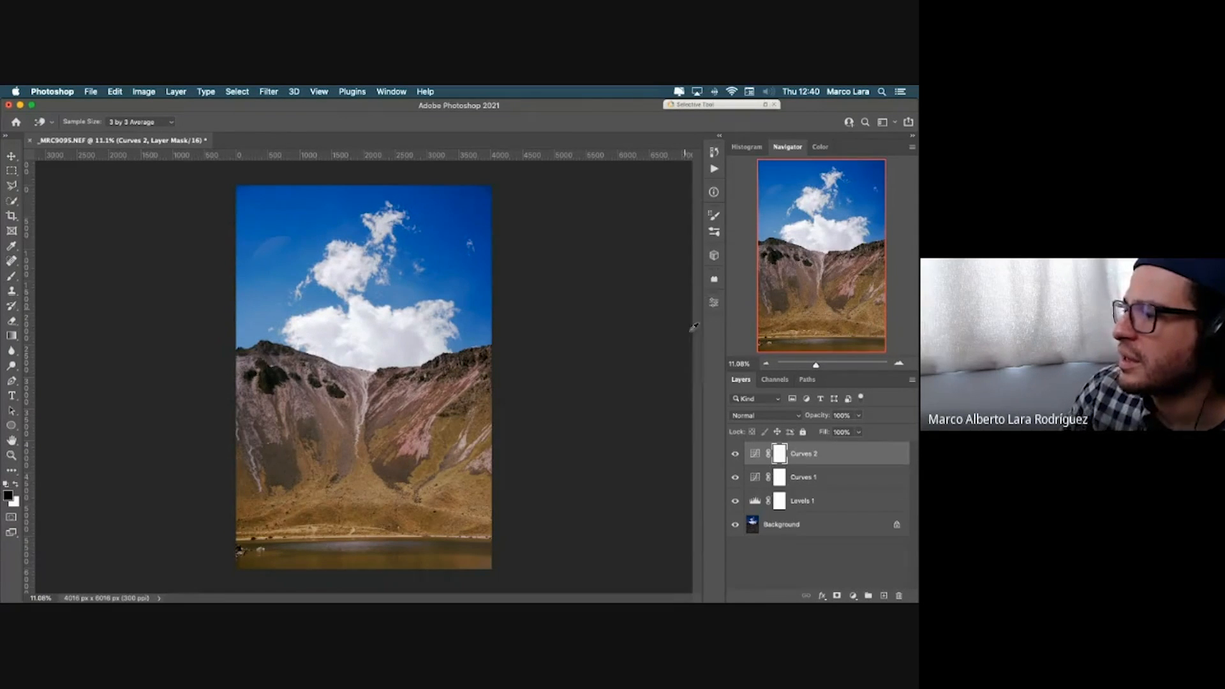
Step: Toggle the visibility of Curves 2 and Curves 1 to compare the photo with and without each curve
click(733, 455)
click(734, 455)
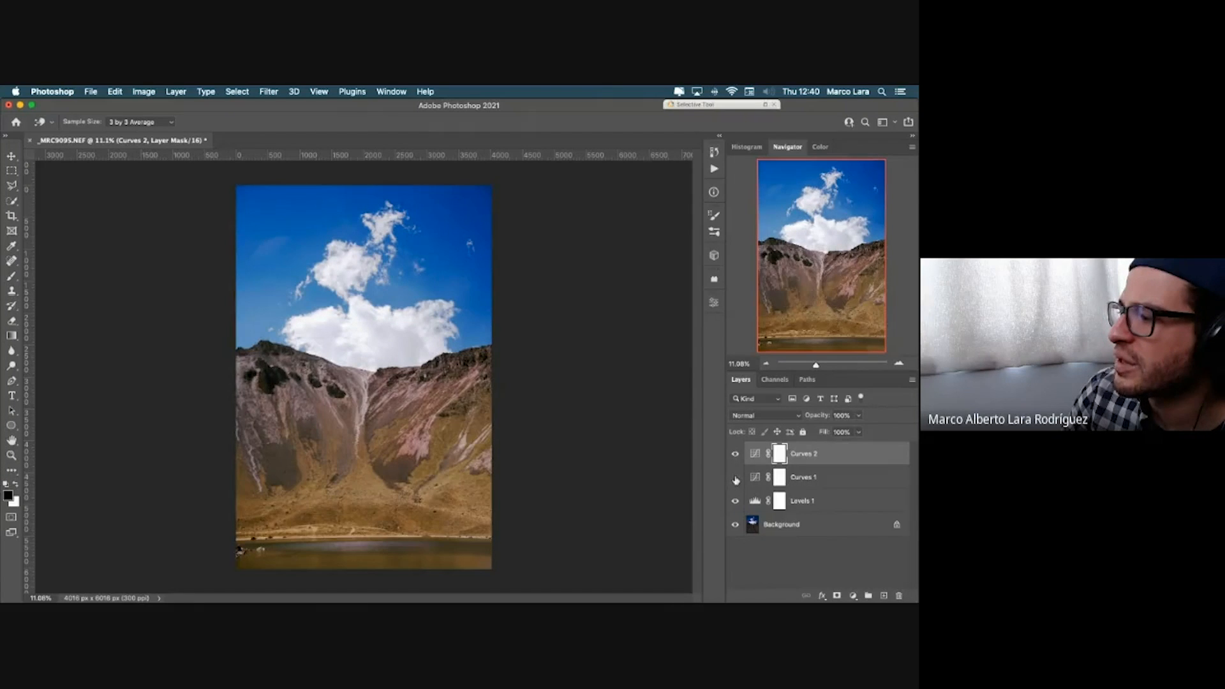
click(735, 479)
click(734, 455)
click(735, 479)
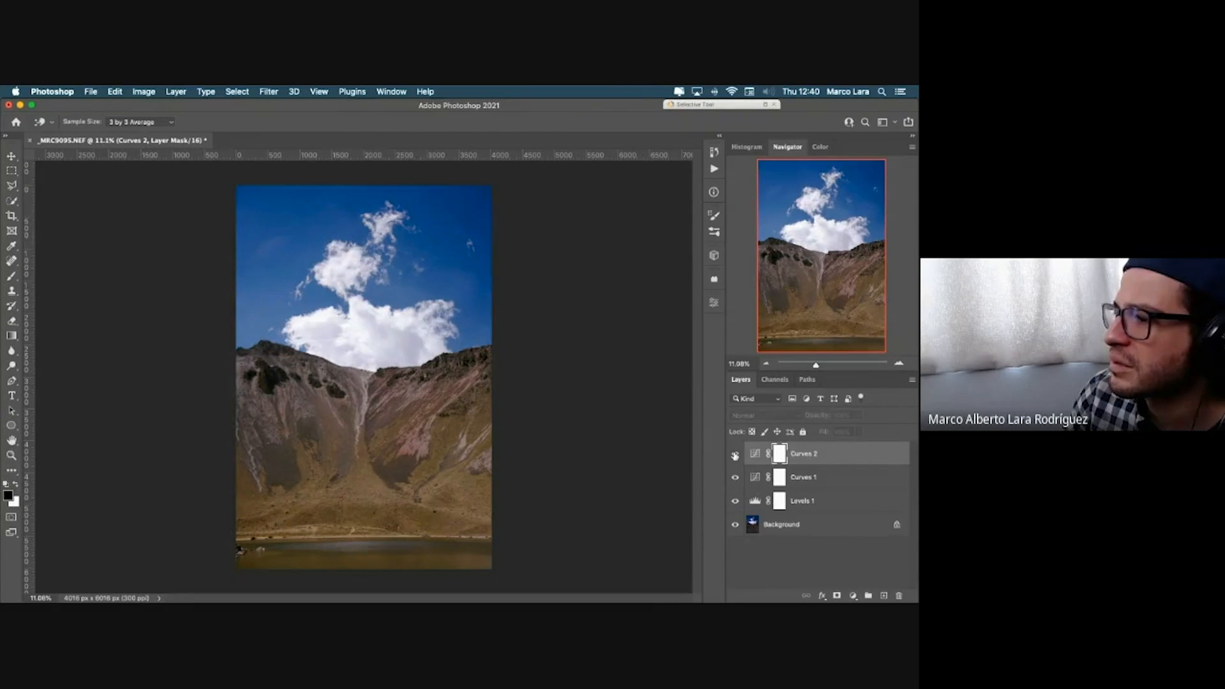
click(735, 455)
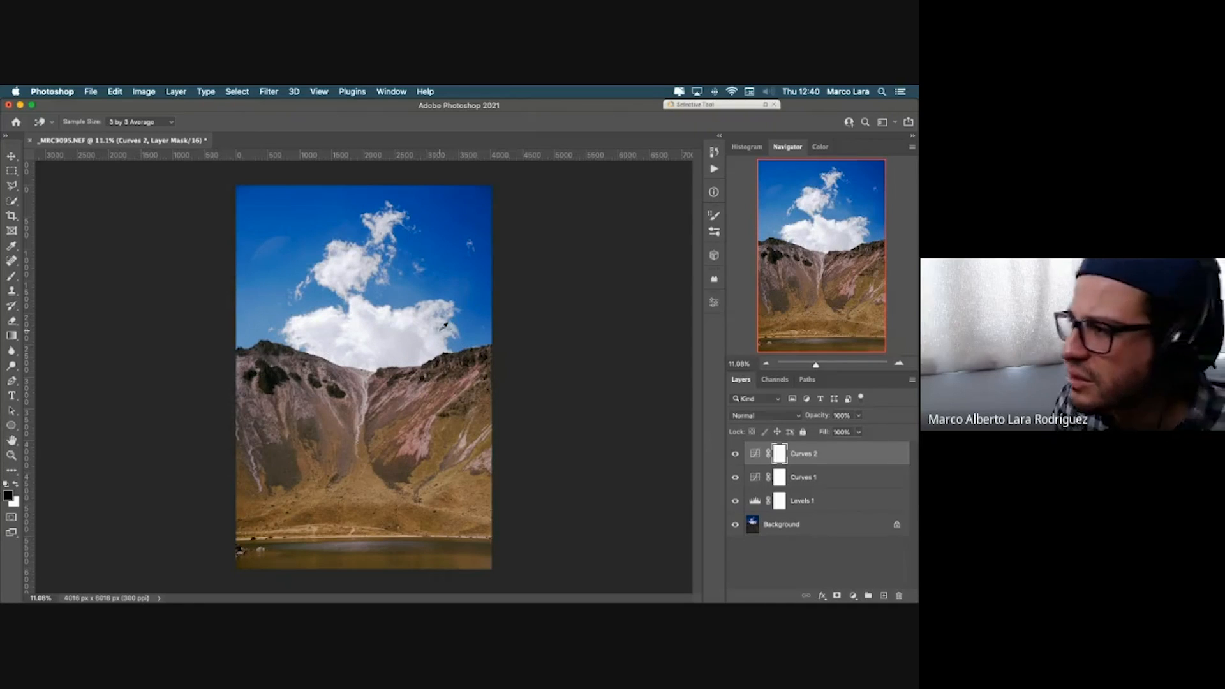
Step: Lower the upper-midtone point of the Curves 2 curve to input 140, output 164, and collapse its settings
key(v)
click(803, 453)
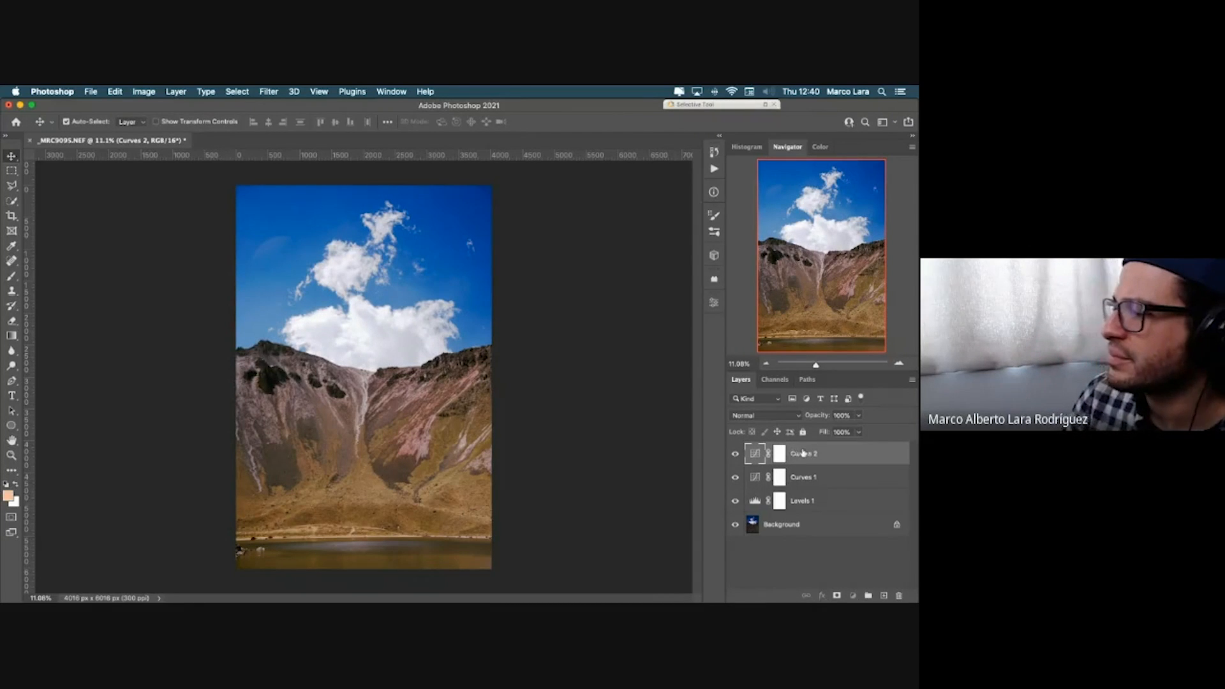
double_click(755, 453)
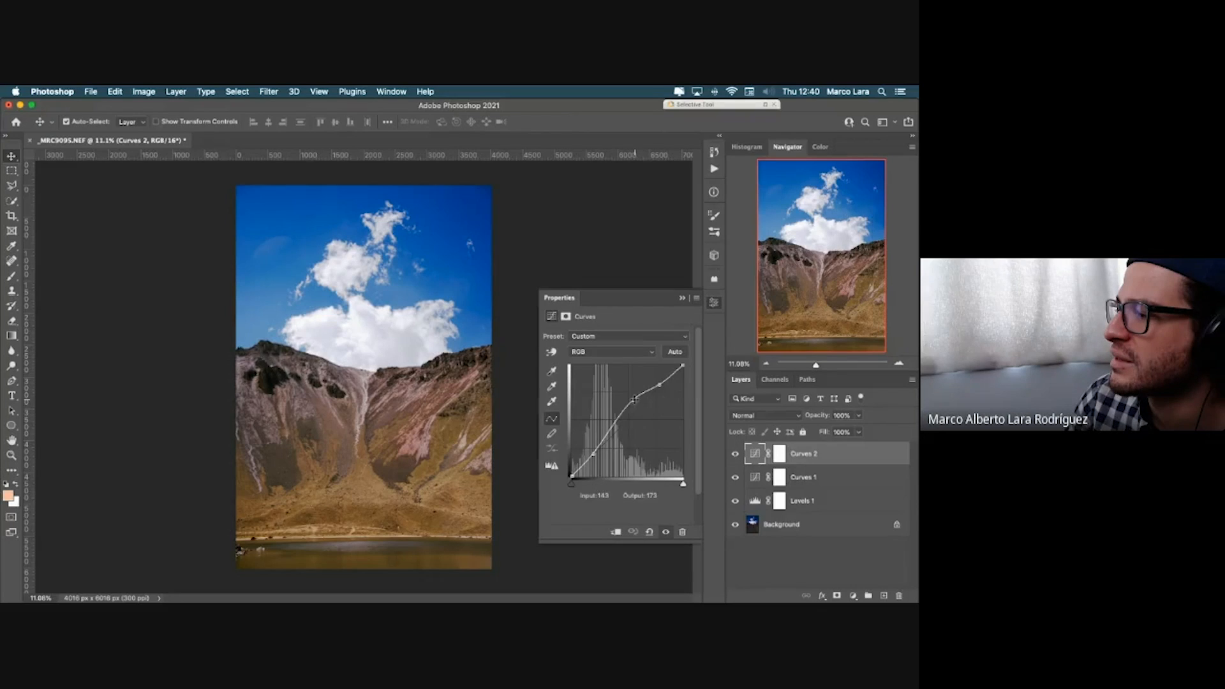
drag(634, 400, 633, 405)
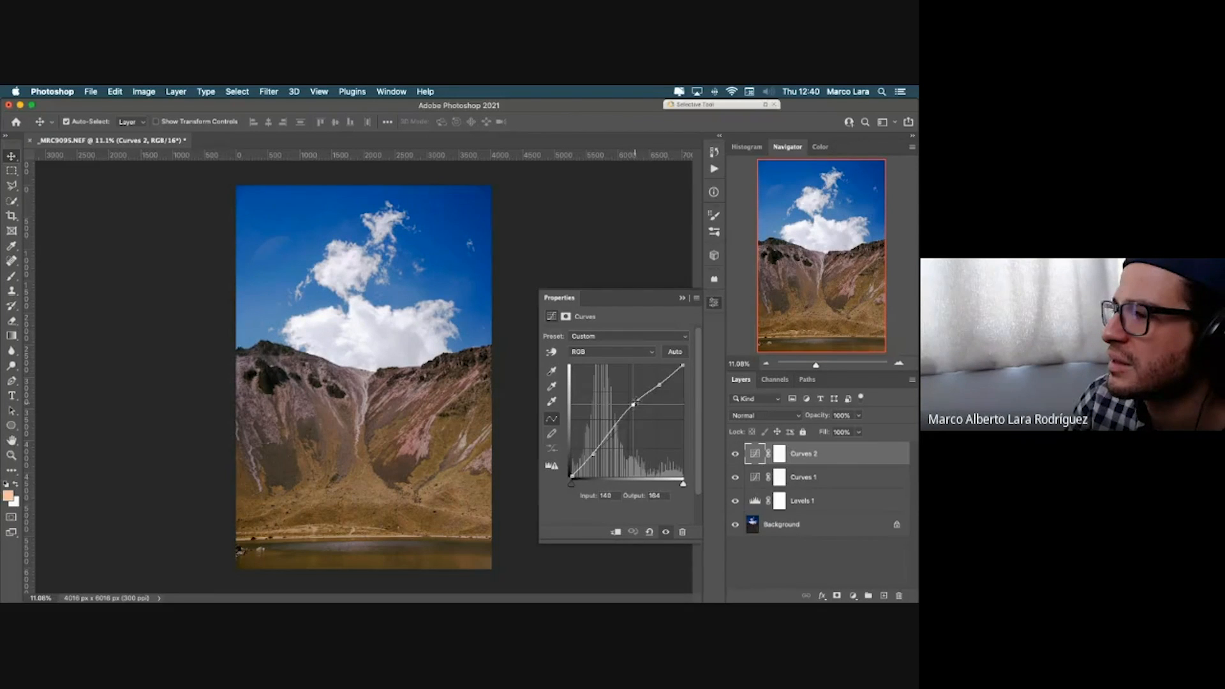
click(682, 298)
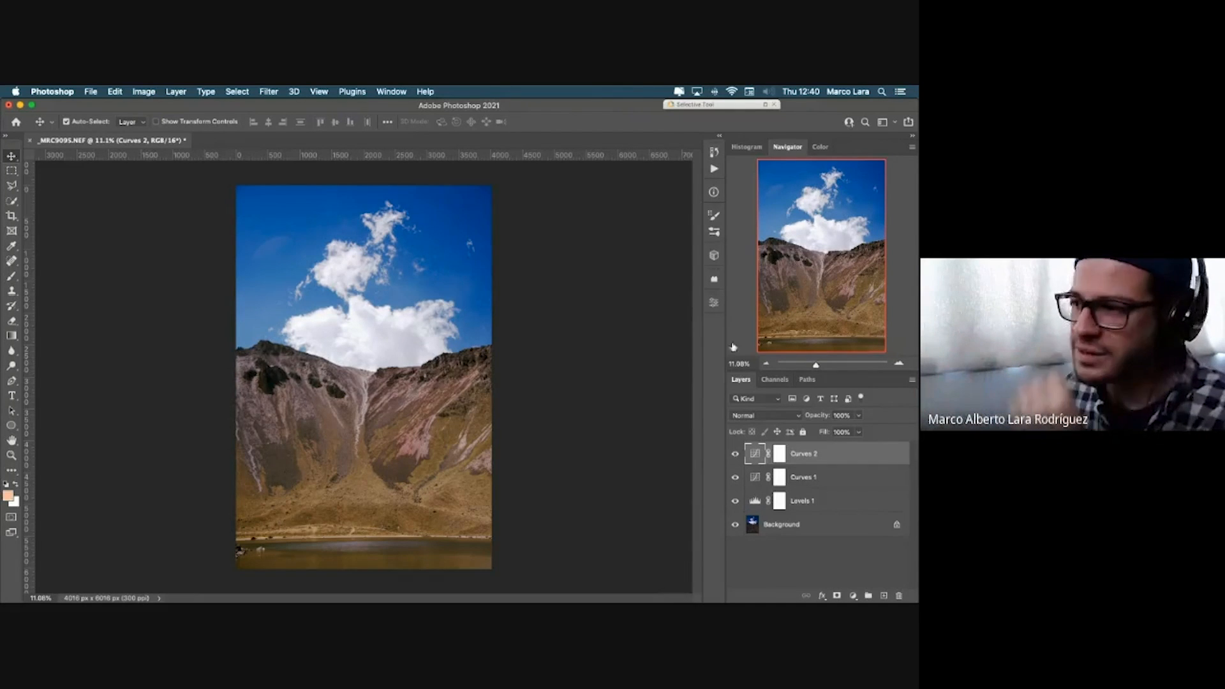
Step: Look over the available adjustment layer types and inspect the mountain's tones on the Curves 2 curve with the on-image adjustment tool
click(854, 595)
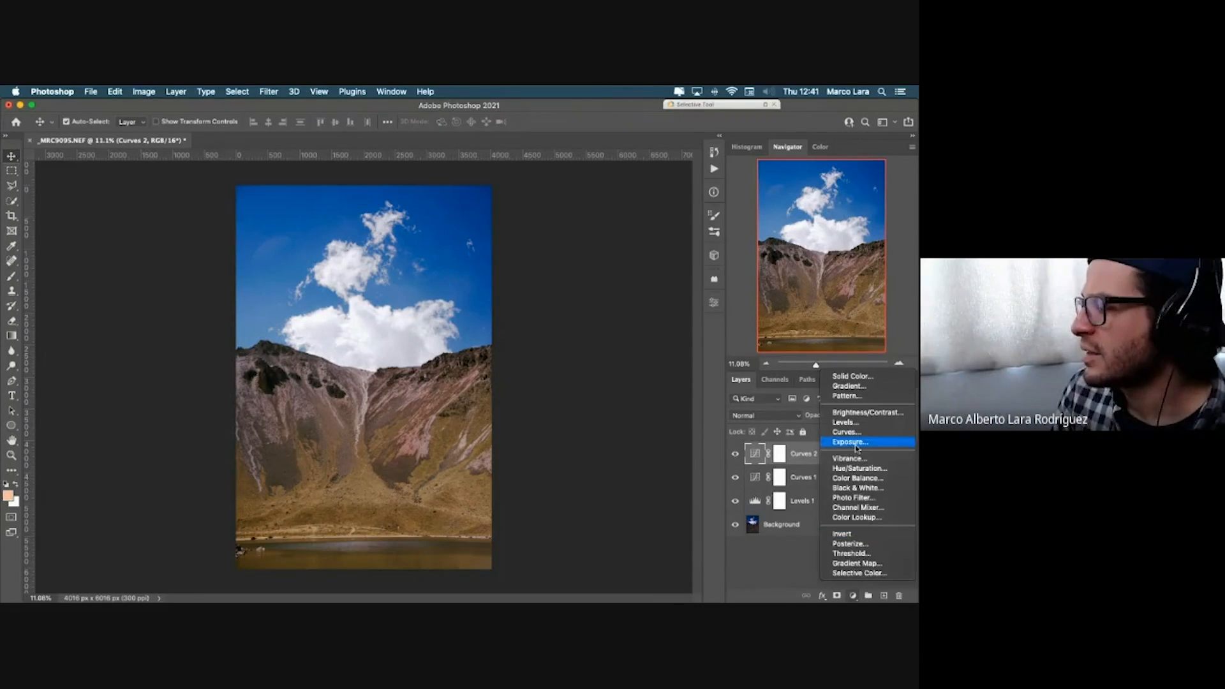
click(769, 455)
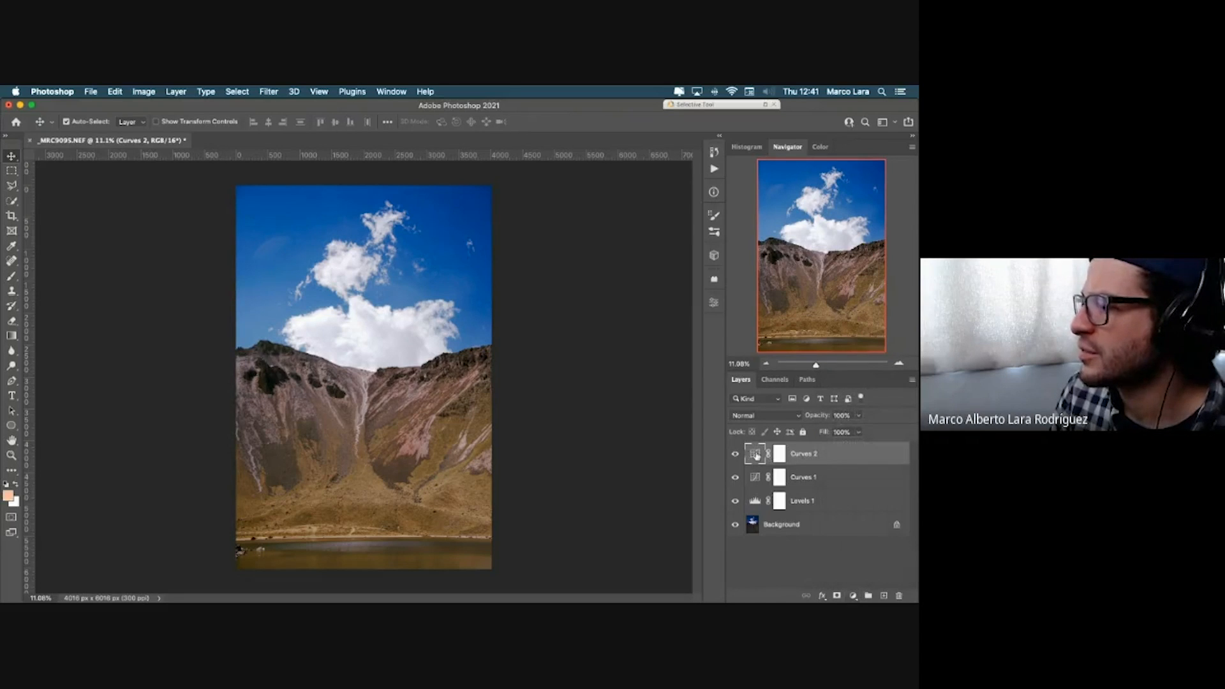
double_click(755, 454)
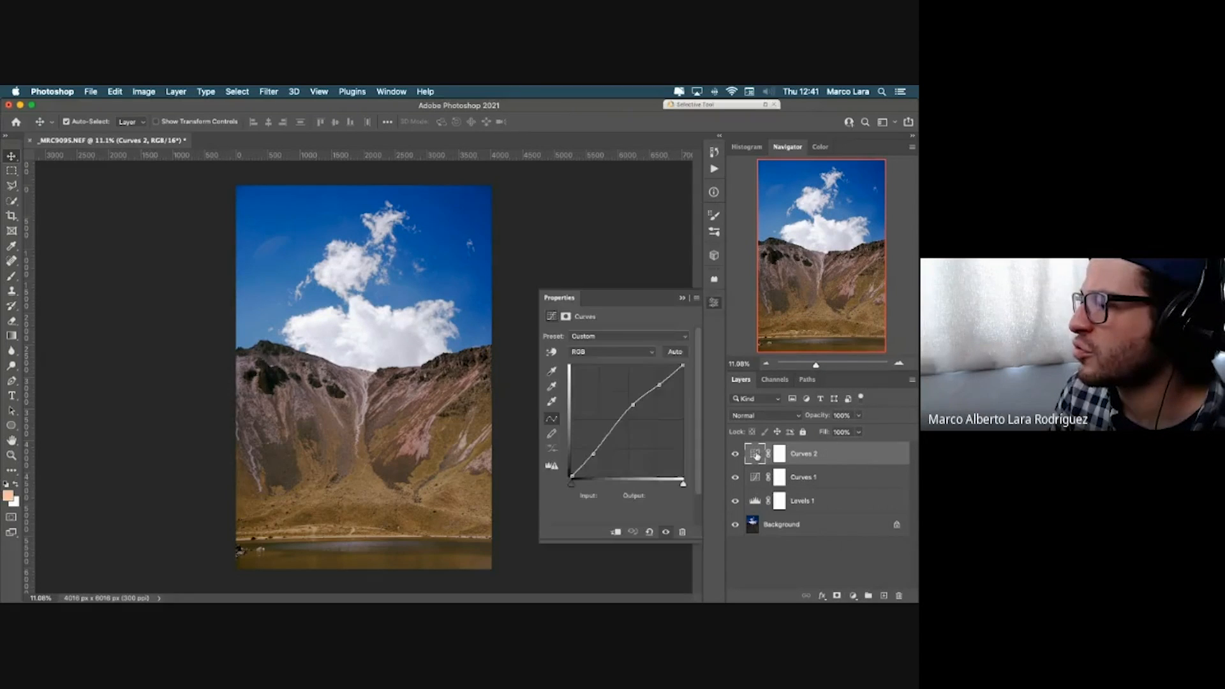
click(551, 352)
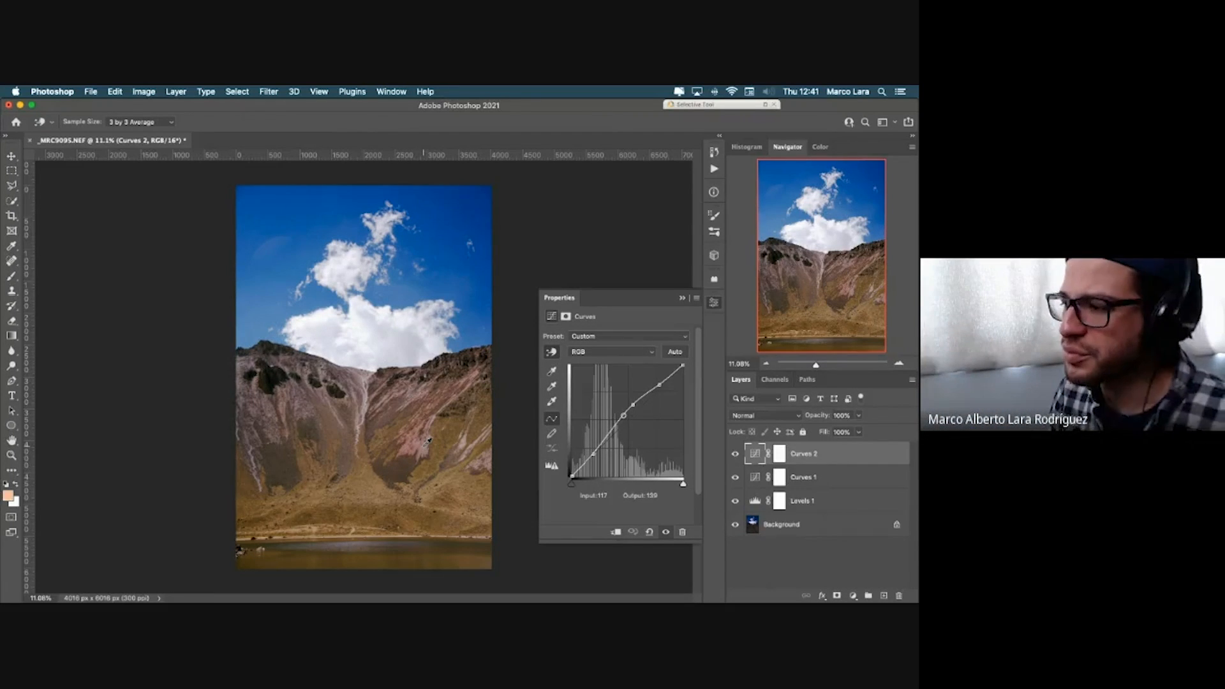
click(682, 298)
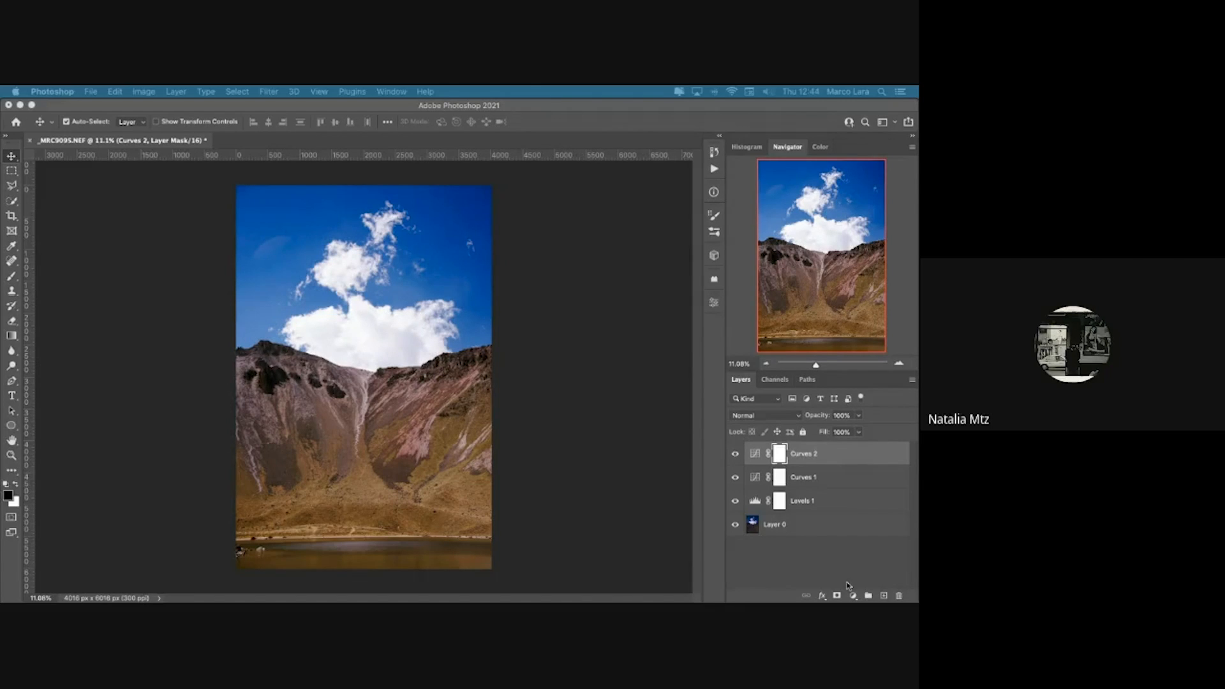
Step: Hide Curves 2, Curves 1 and Levels 1, and select the photo layer, Layer 0
click(824, 554)
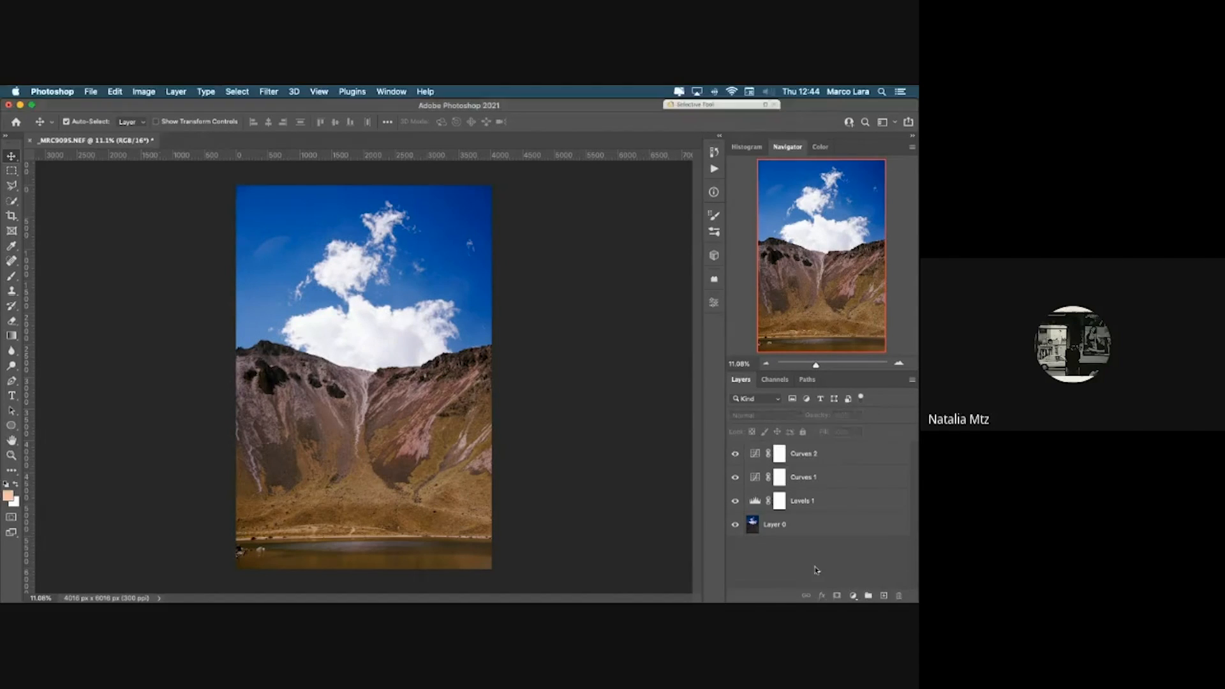
drag(737, 454, 735, 476)
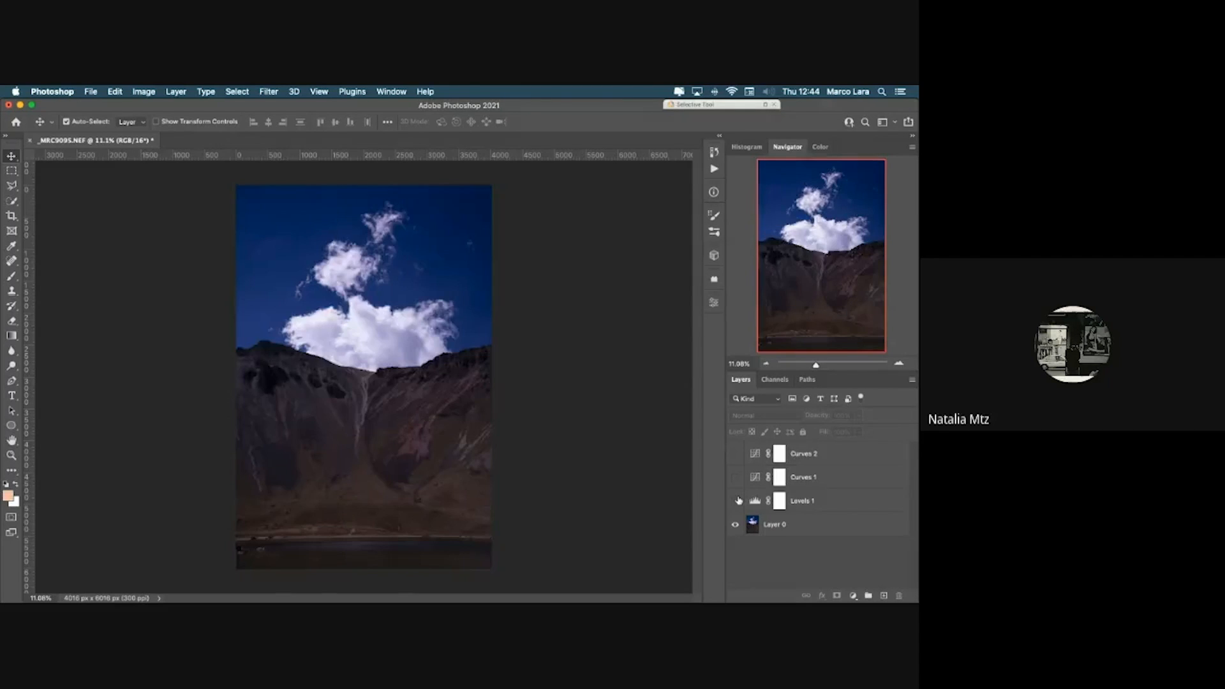
click(782, 525)
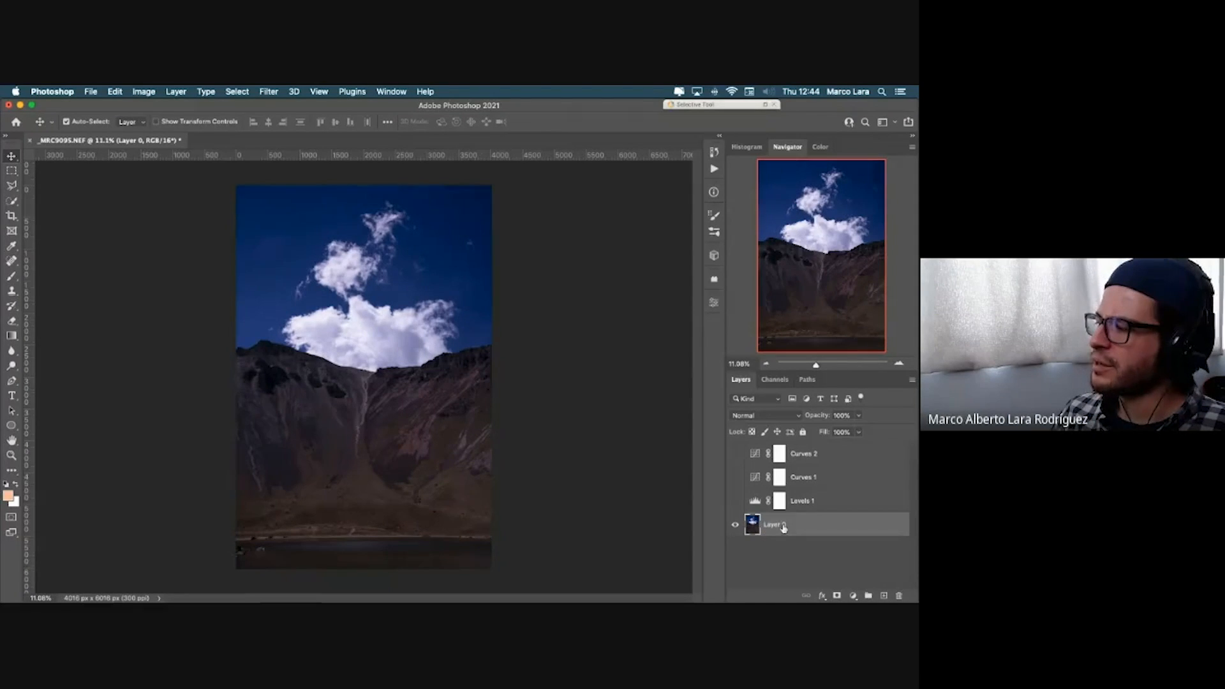
click(853, 596)
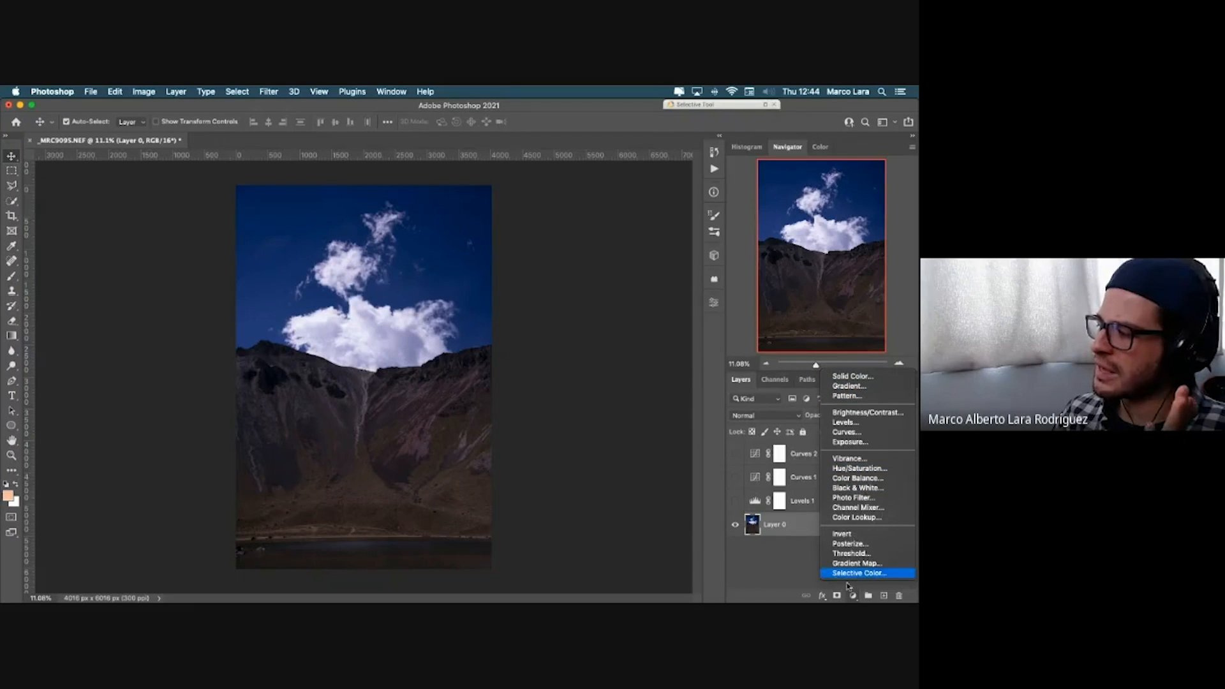
click(855, 598)
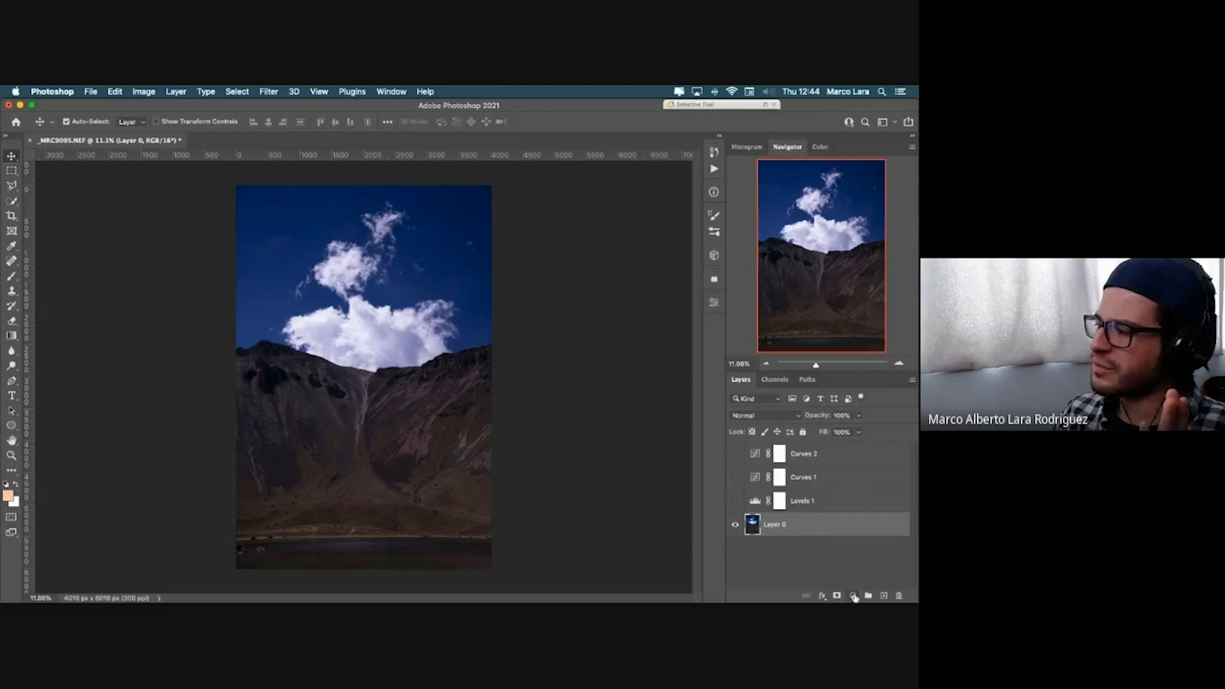
click(824, 559)
click(776, 530)
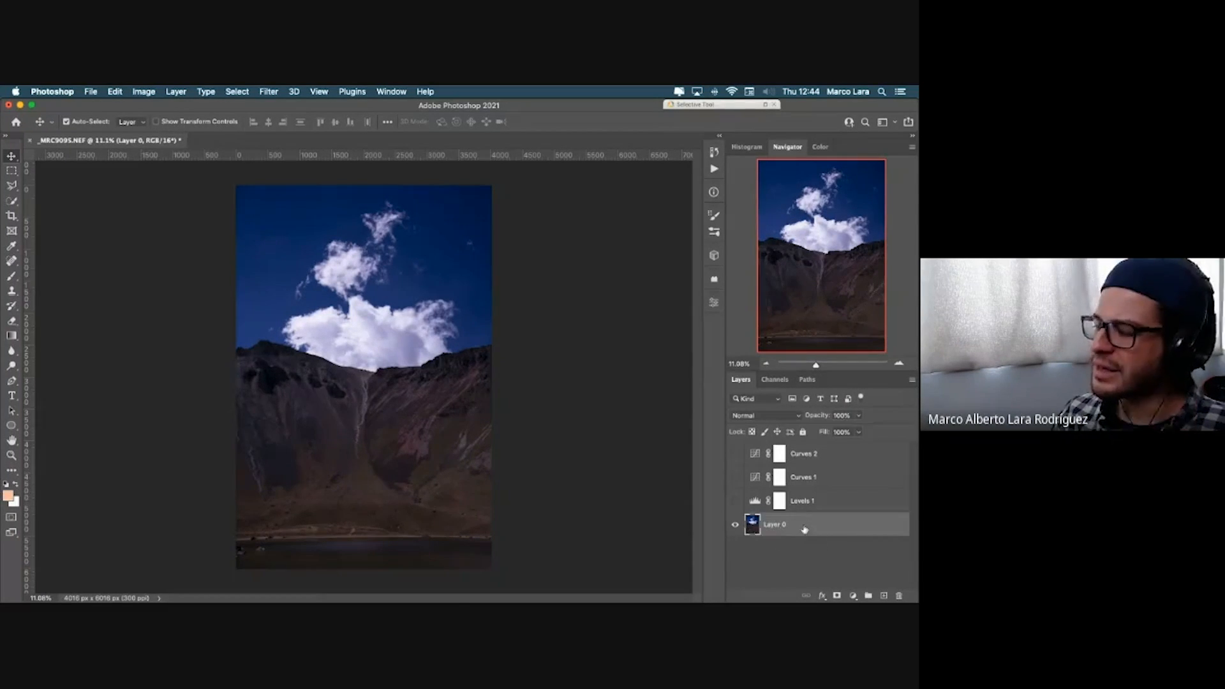
Step: Start a direct Levels adjustment on Layer 0 and set the RGB highlight input to 253
click(140, 93)
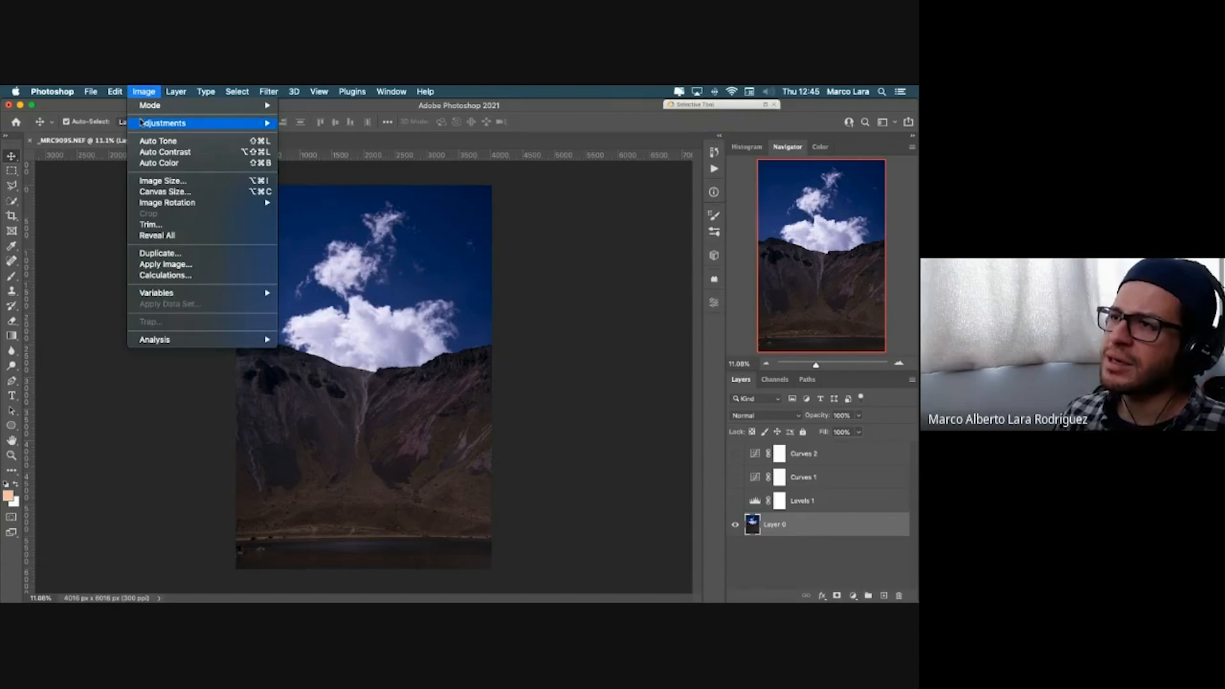
mouse_move(141, 121)
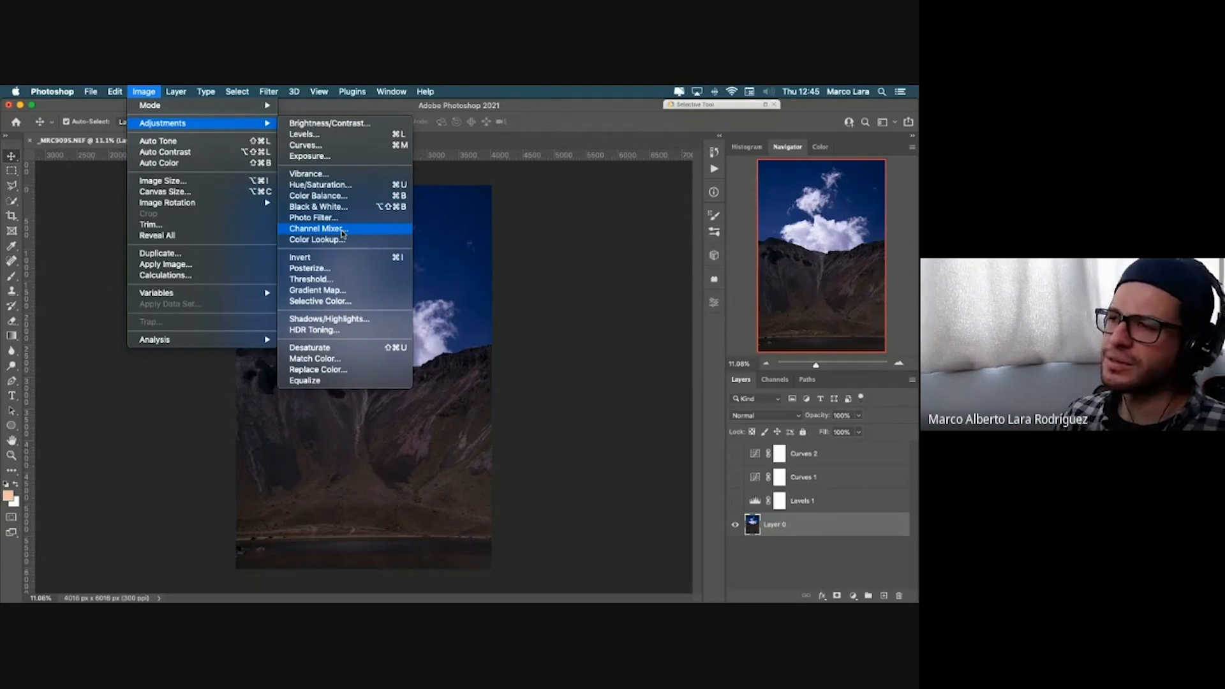
click(342, 134)
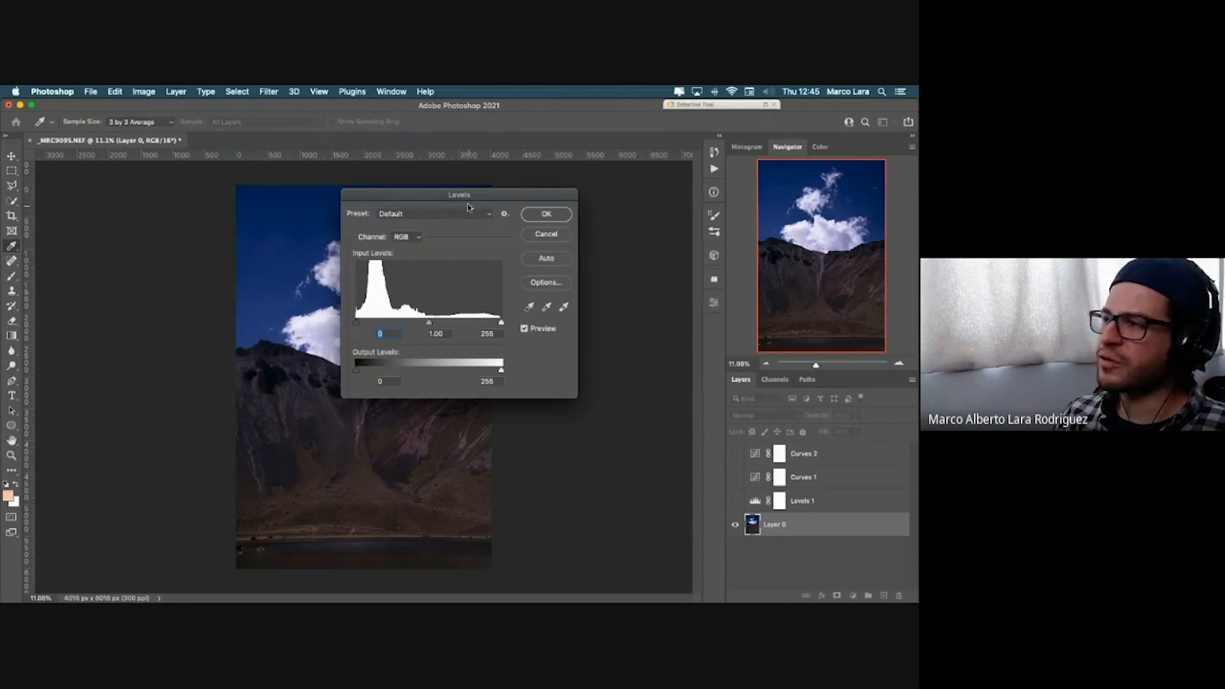
drag(469, 198, 453, 239)
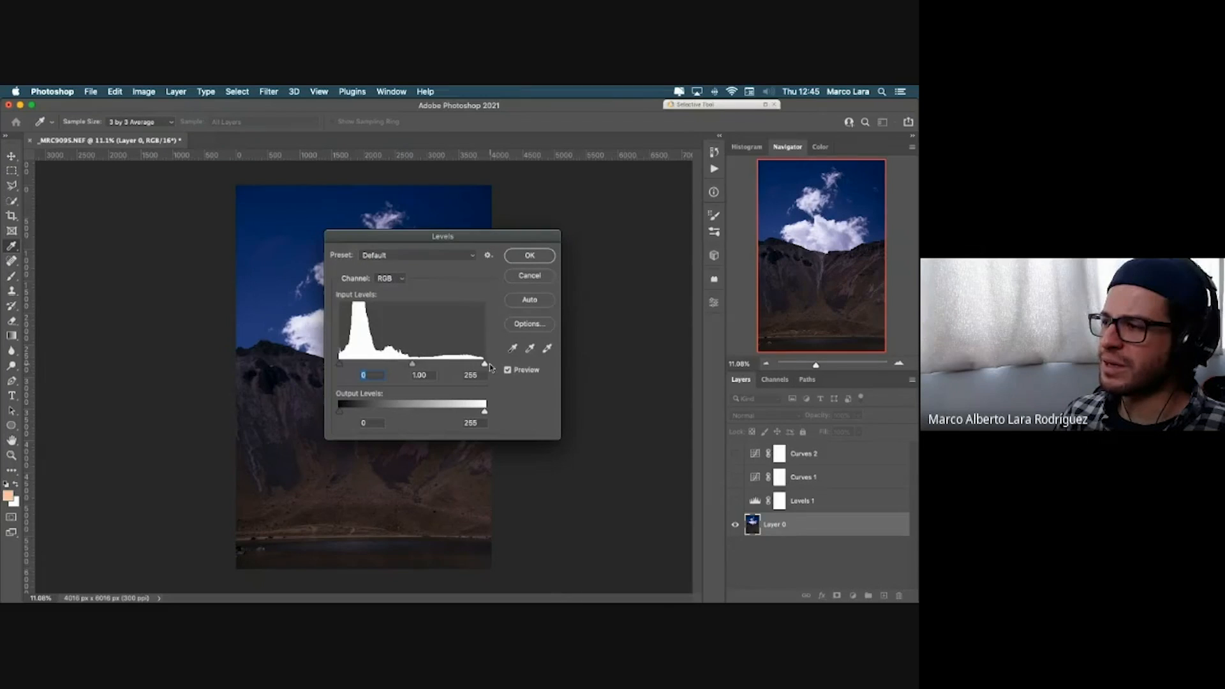
drag(485, 365, 484, 365)
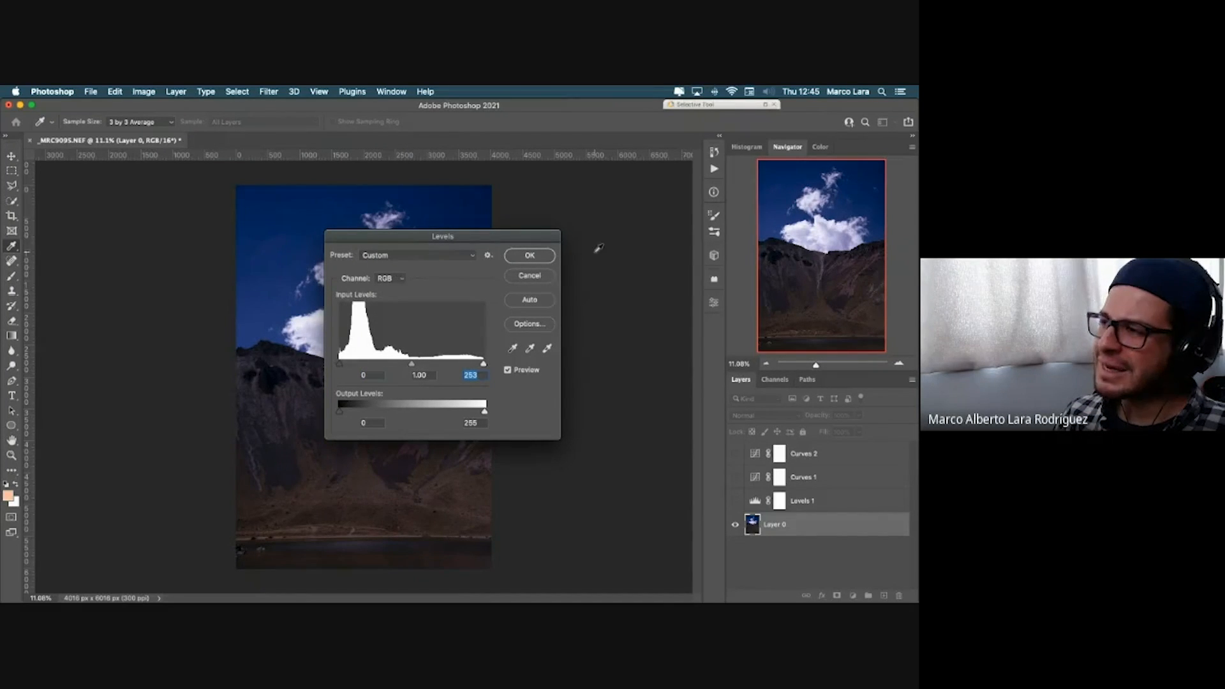
Step: Adjust the Red channel's input levels, set the Green channel's midtone to 1.88 and highlight input to 243, and apply the Levels adjustment
click(399, 280)
click(390, 287)
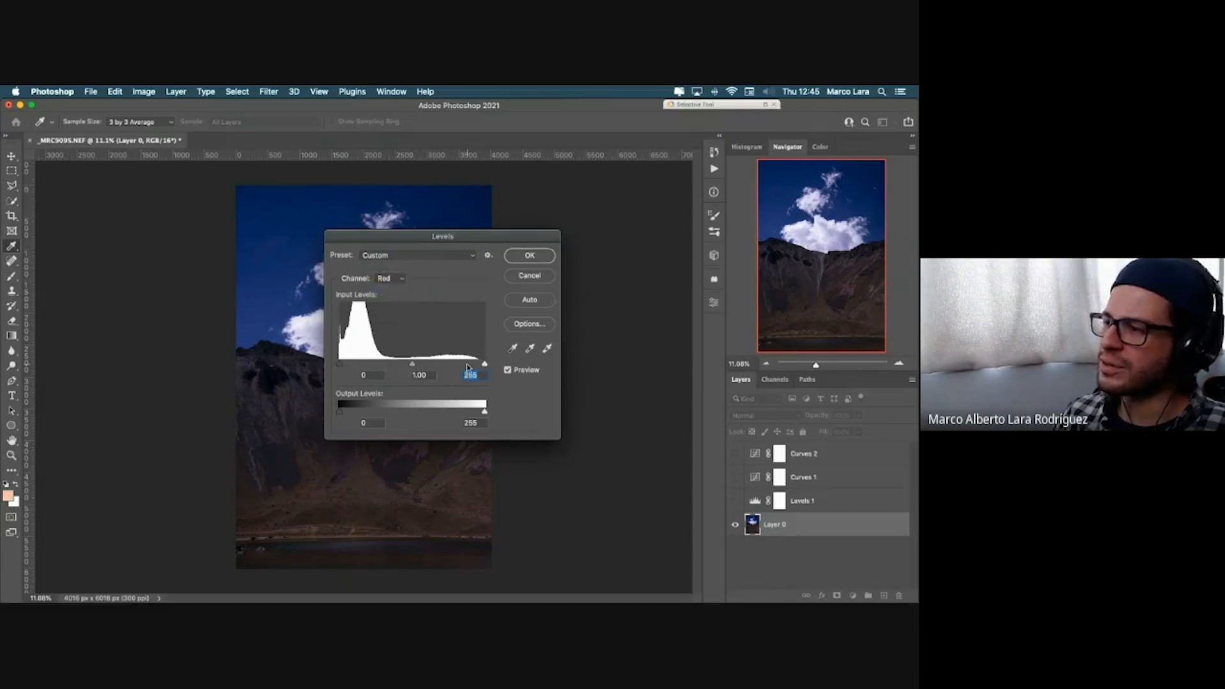
drag(411, 364, 396, 366)
drag(485, 365, 379, 364)
click(385, 279)
click(388, 288)
drag(485, 364, 478, 365)
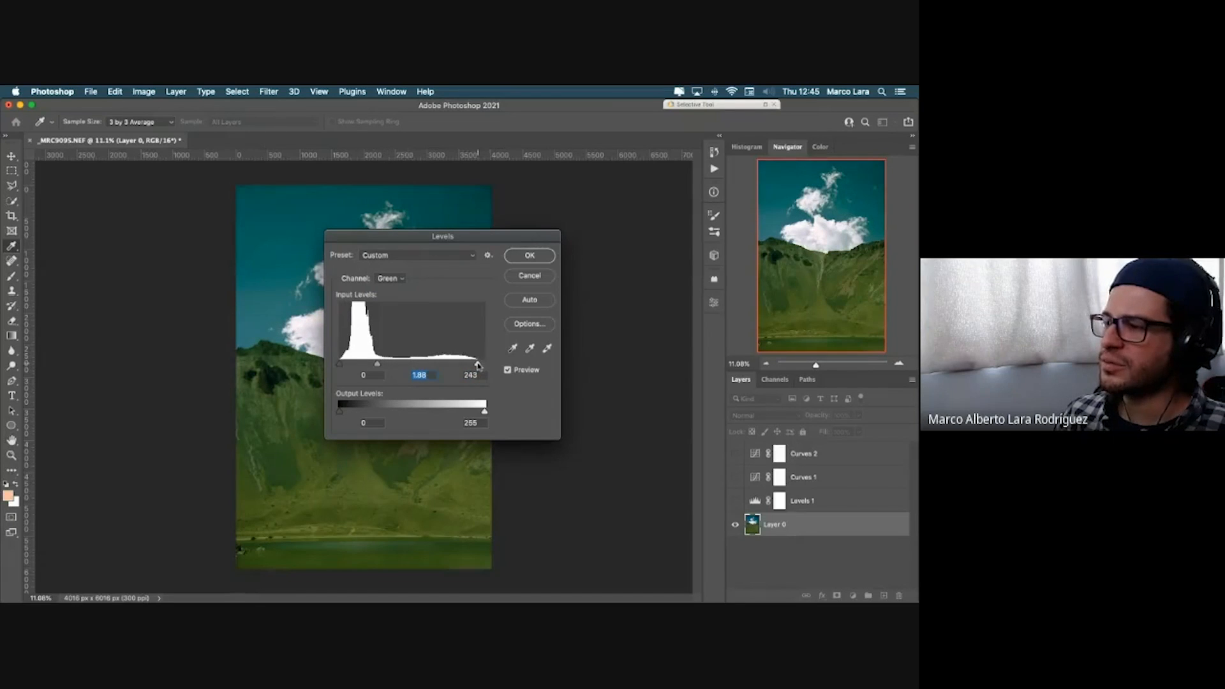
click(529, 256)
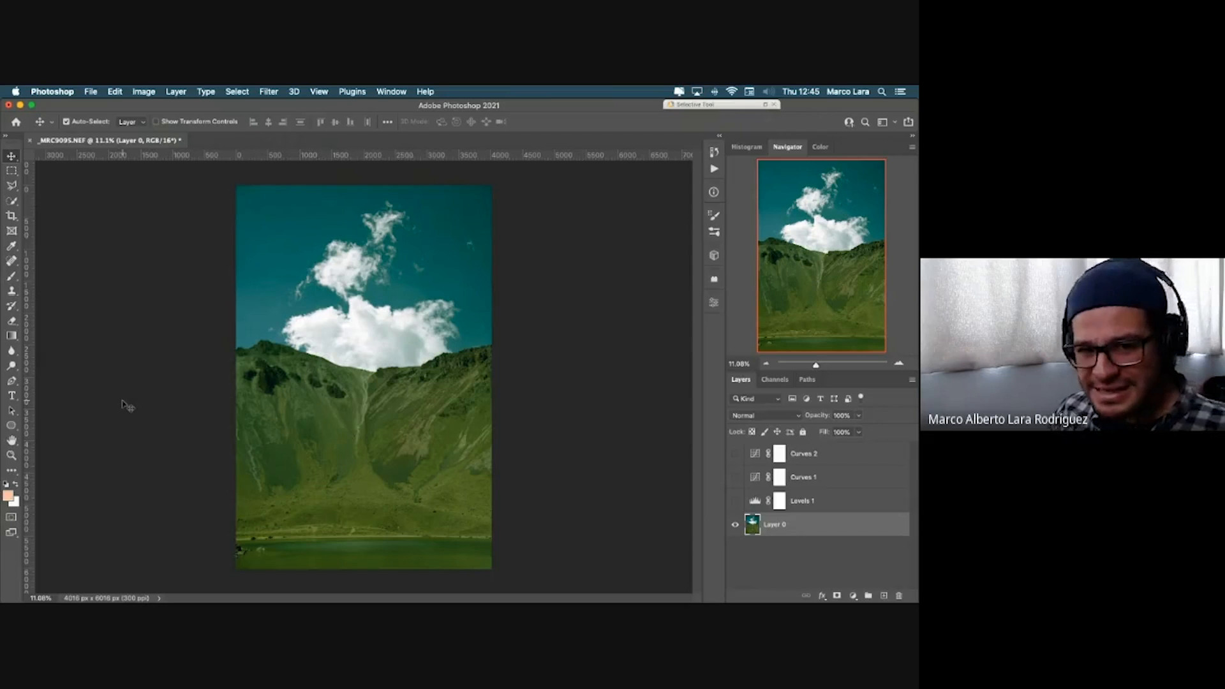
Step: Undo the direct Levels adjustment on Layer 0 and show Levels 1, Curves 1 and Curves 2 again
click(116, 91)
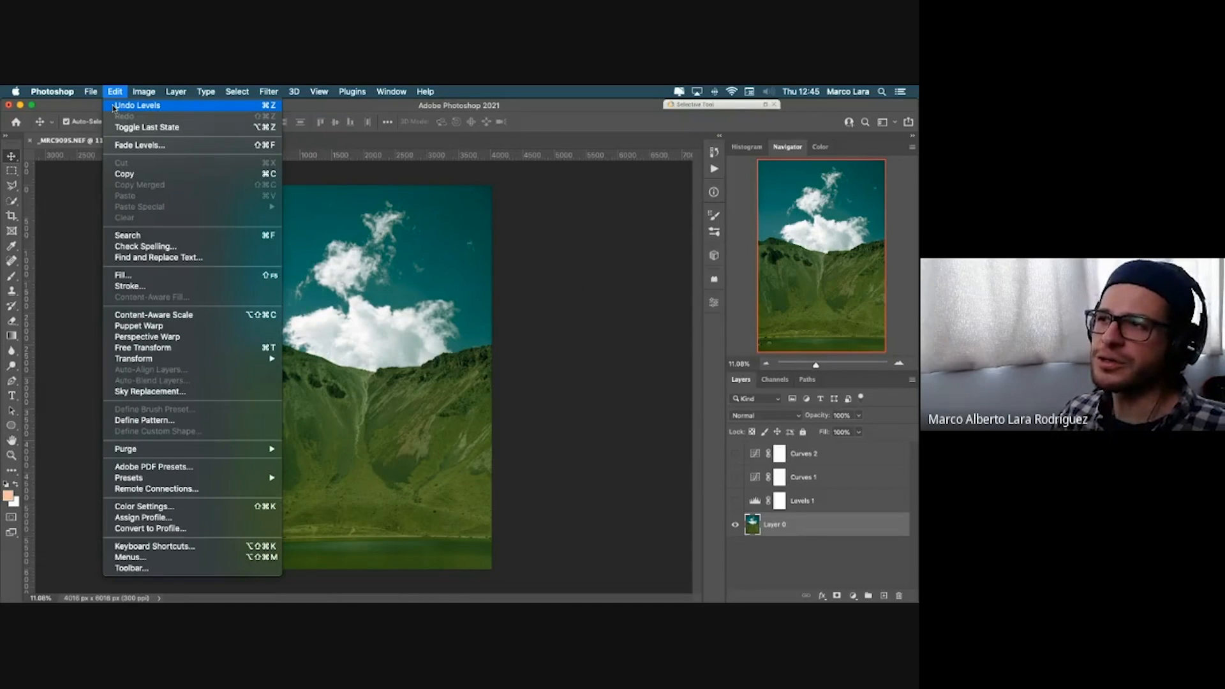
click(115, 106)
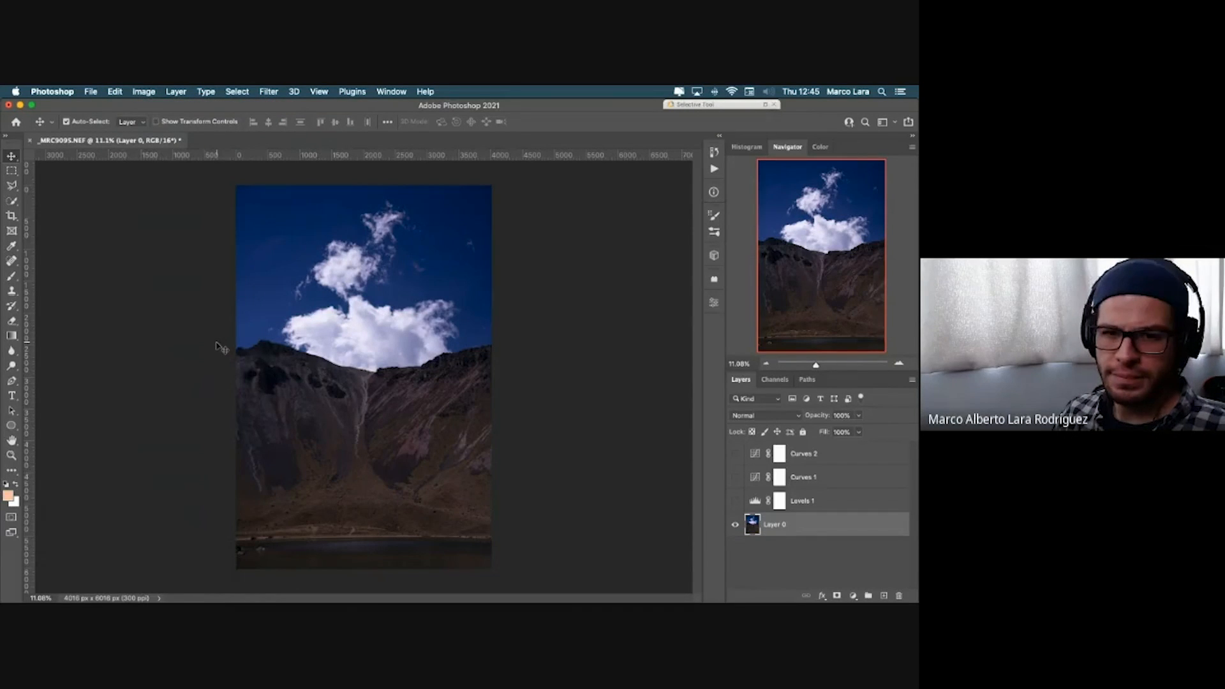
click(735, 501)
click(735, 477)
click(735, 454)
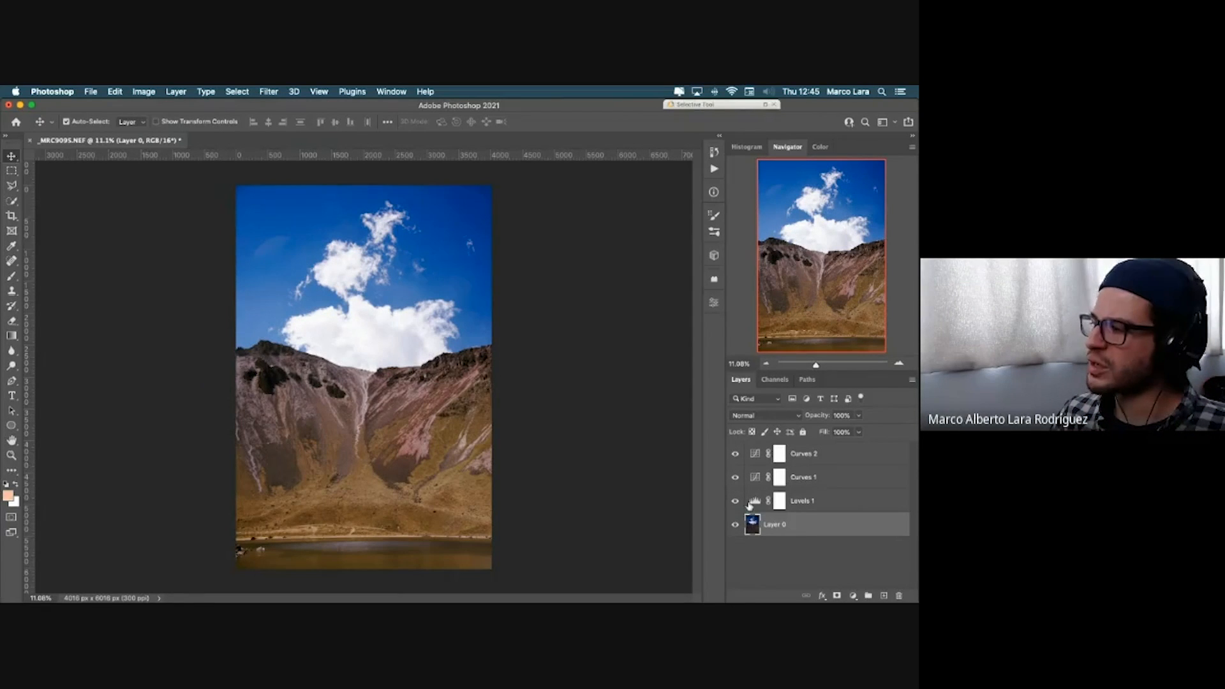
Step: Hide Curves 1 and Curves 2 to inspect the photo with only Levels 1, and show both Curves layers again
drag(732, 478, 735, 454)
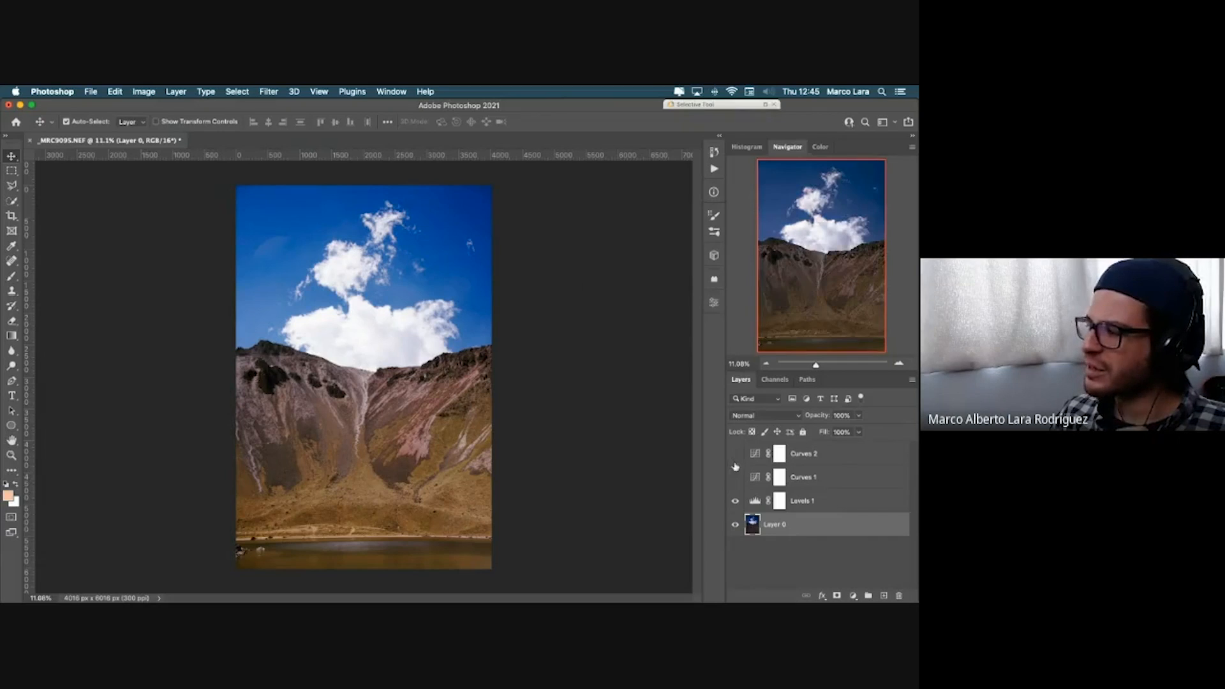
click(828, 501)
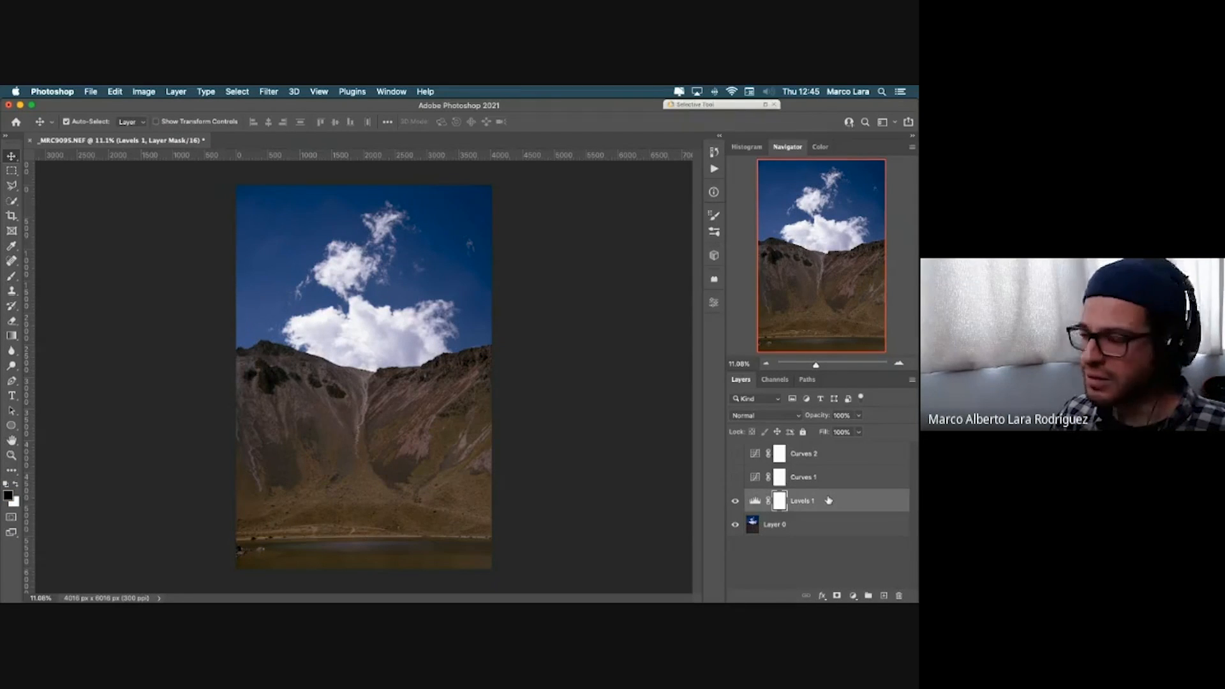
drag(735, 477, 735, 453)
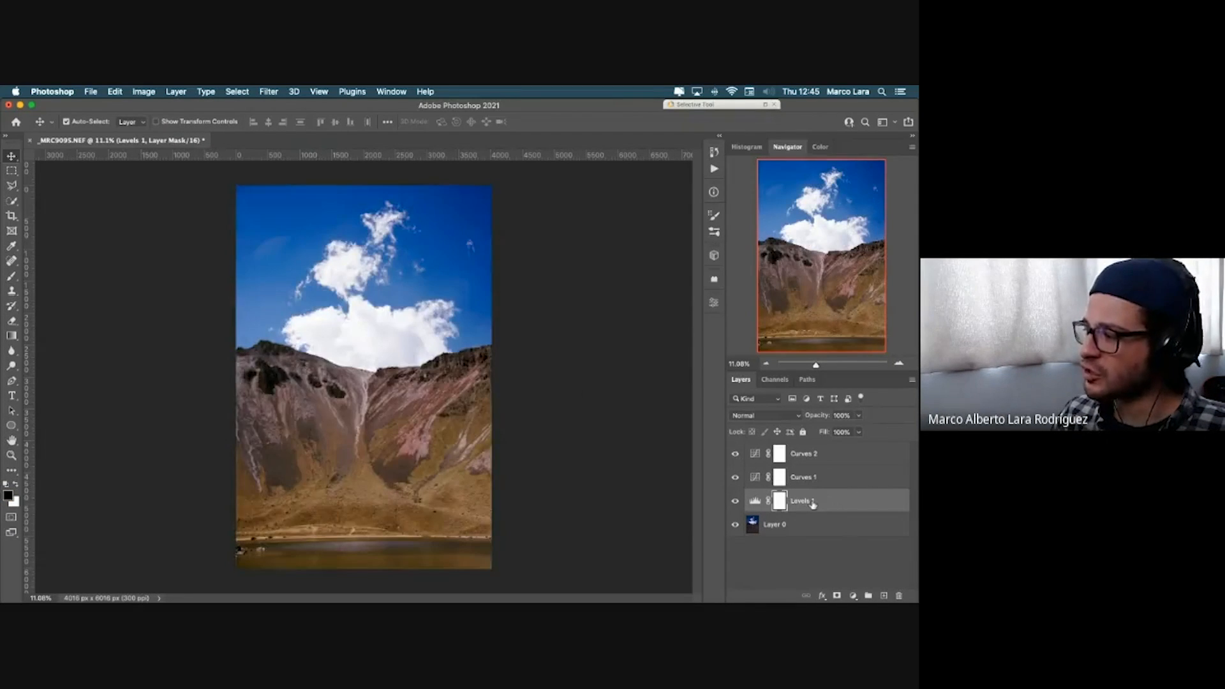
Step: Delete the Levels 1 adjustment layer, undo the deletion and deselect all layers
click(811, 504)
drag(812, 504, 902, 598)
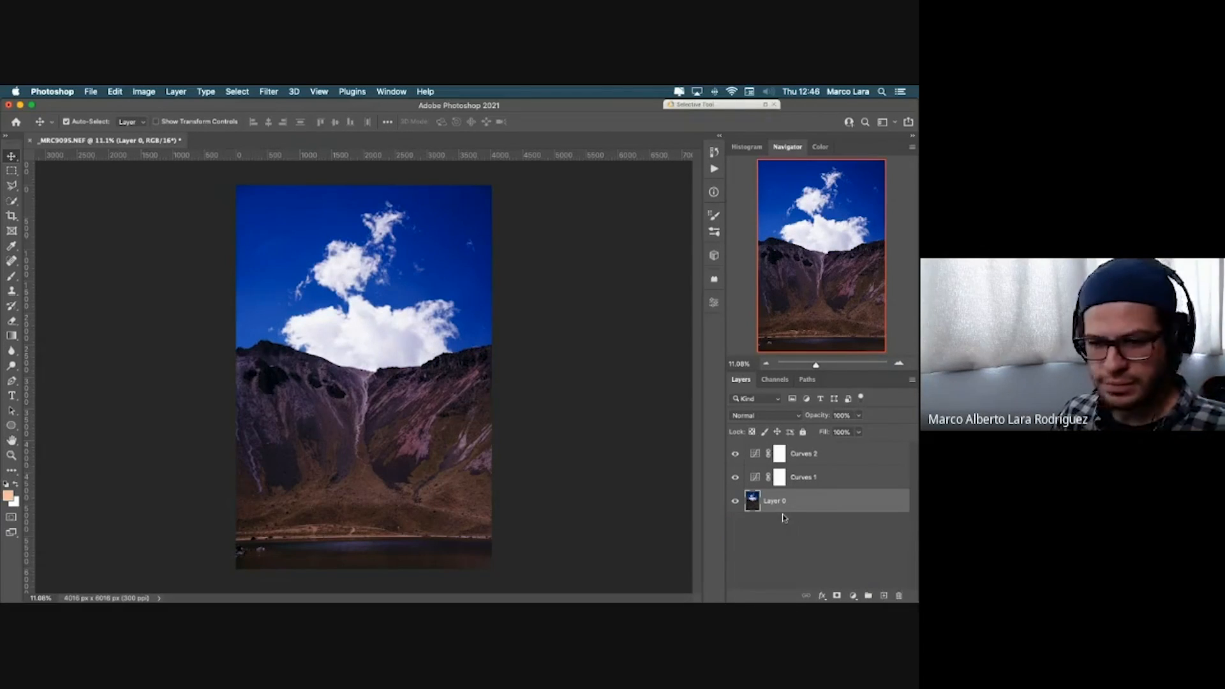
key(ctrl+z)
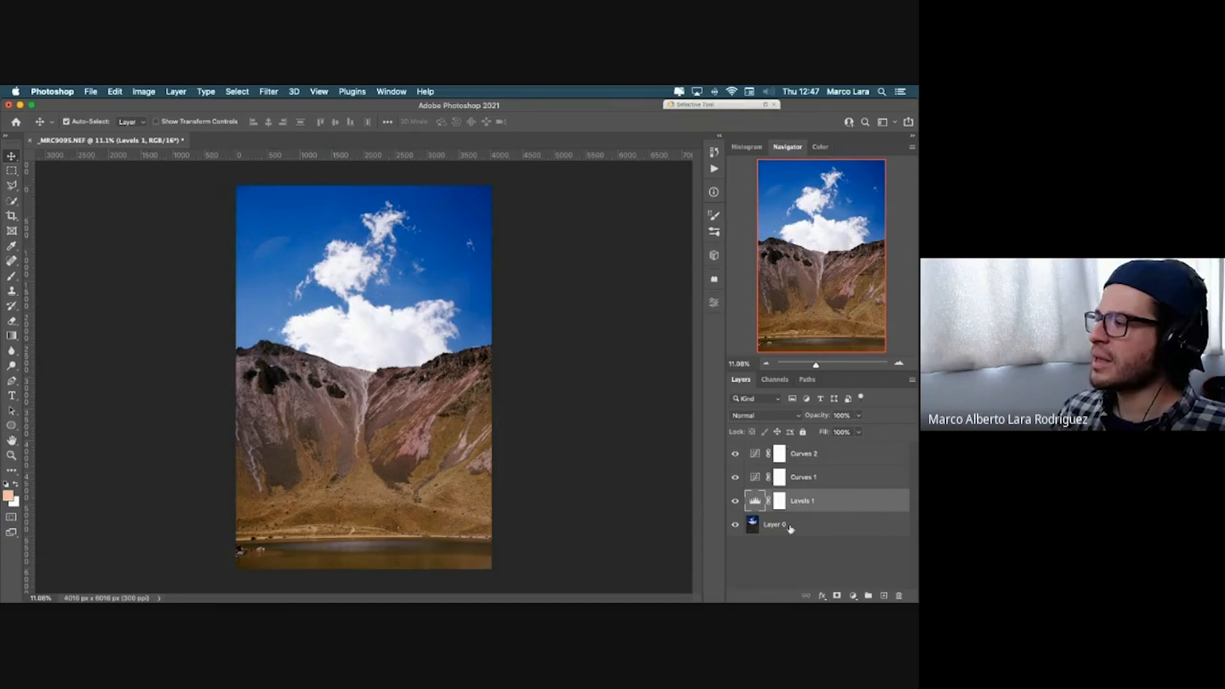
click(794, 552)
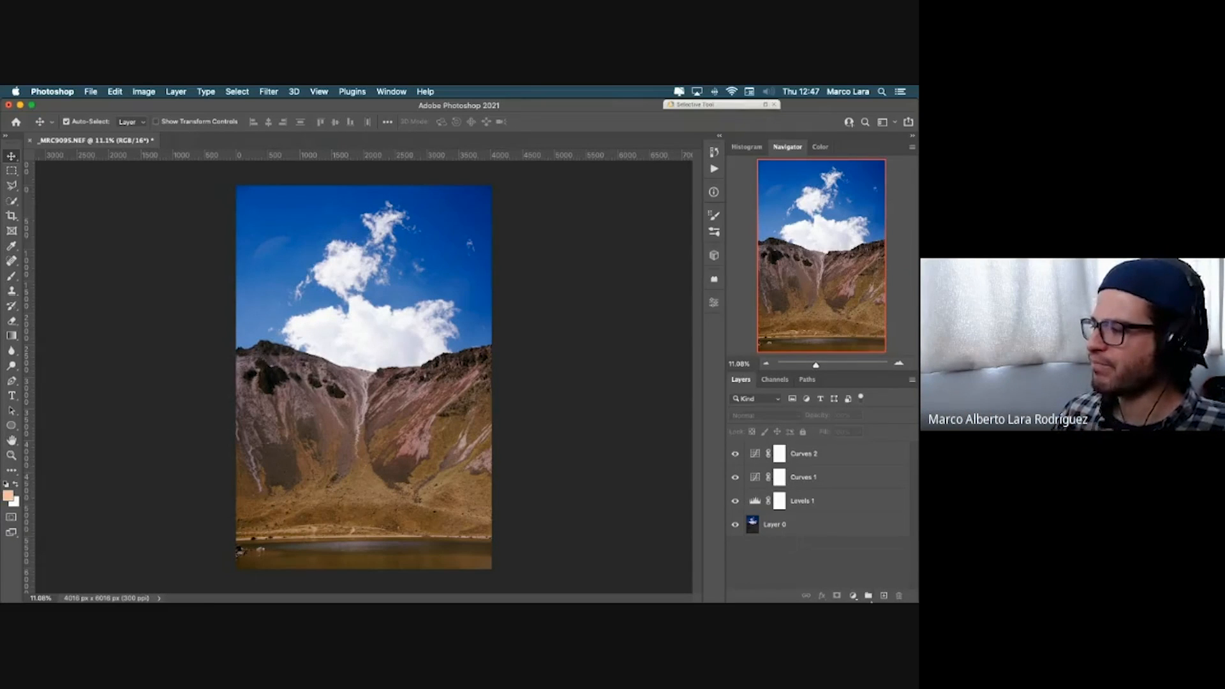
Step: Add a Brightness/Contrast adjustment layer above Curves 2 and set its brightness to -10
click(853, 596)
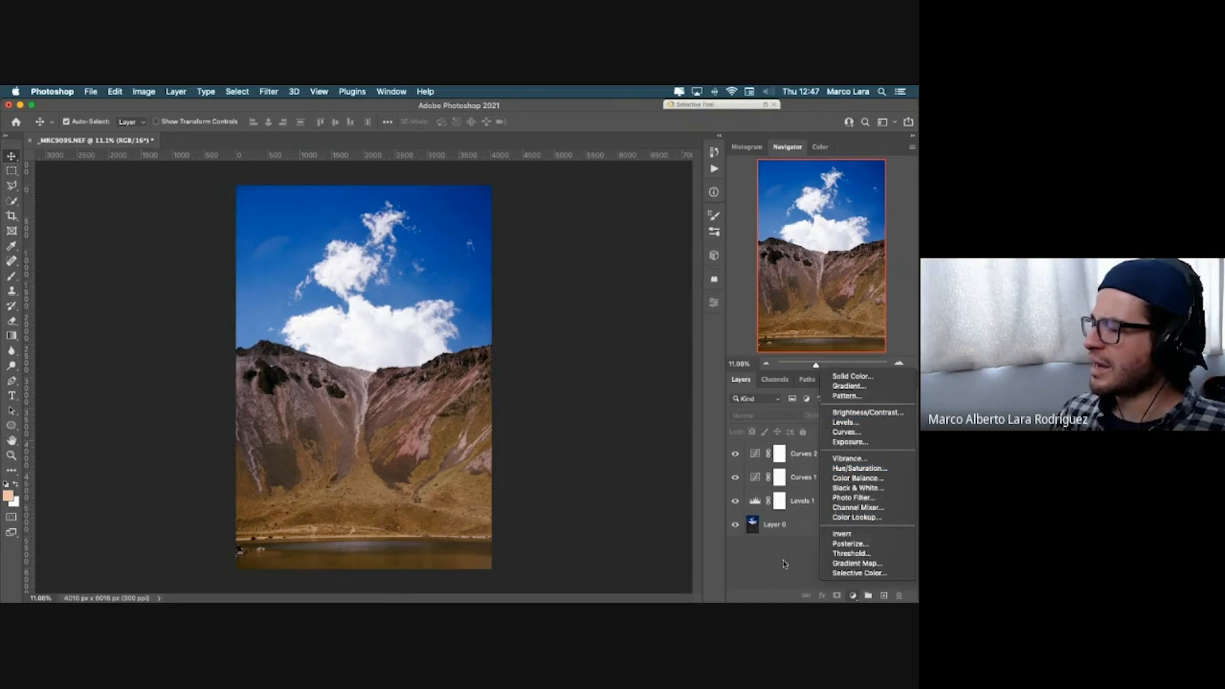
click(784, 565)
click(855, 596)
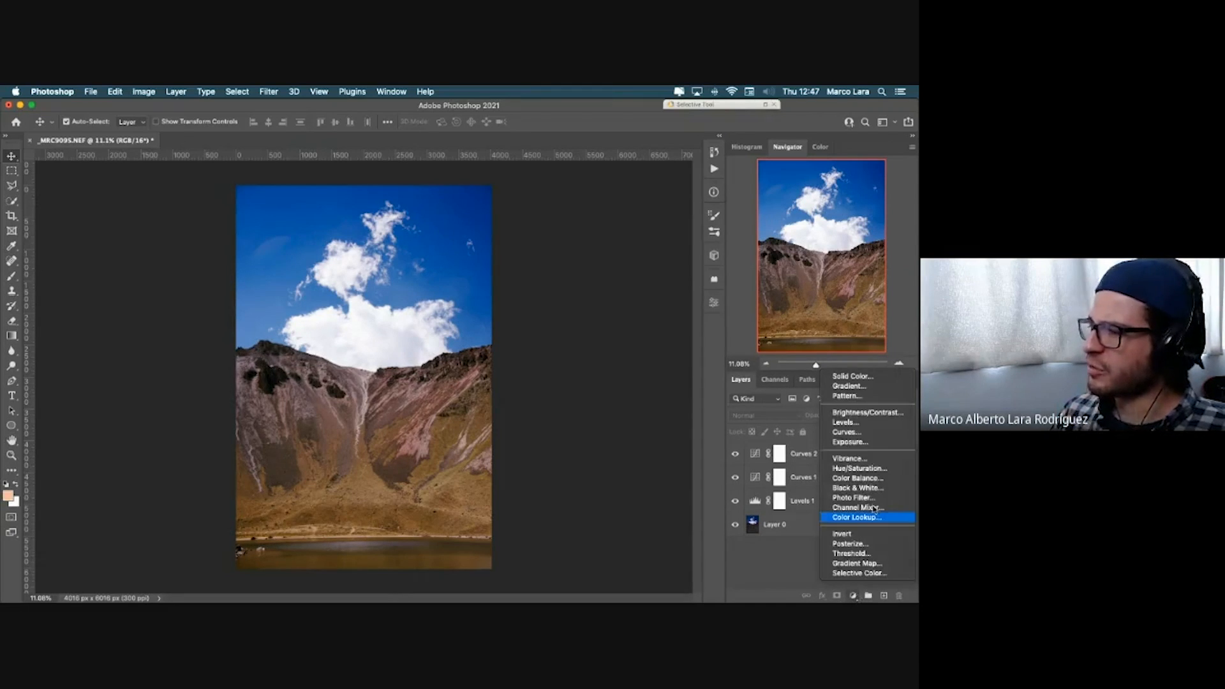
click(882, 416)
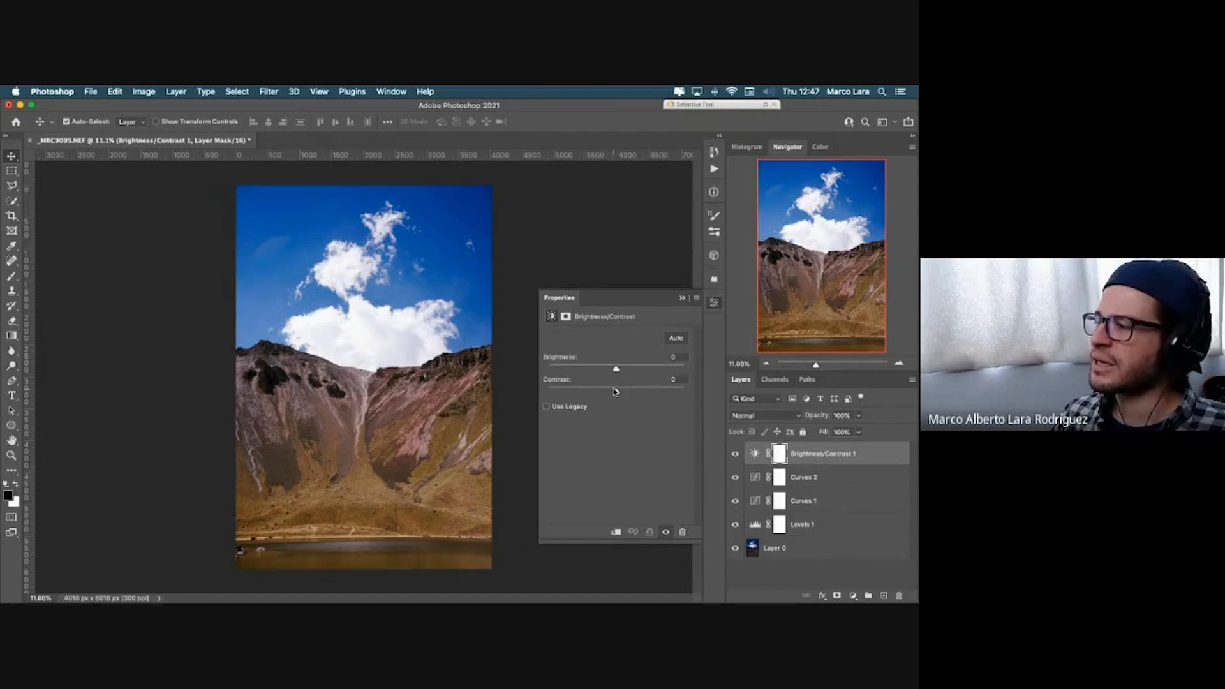
mouse_move(614, 390)
mouse_down()
mouse_move(547, 393)
mouse_move(702, 392)
mouse_move(532, 395)
mouse_move(705, 389)
mouse_move(578, 392)
mouse_move(661, 392)
mouse_move(617, 392)
mouse_move(657, 369)
mouse_move(611, 372)
mouse_up()
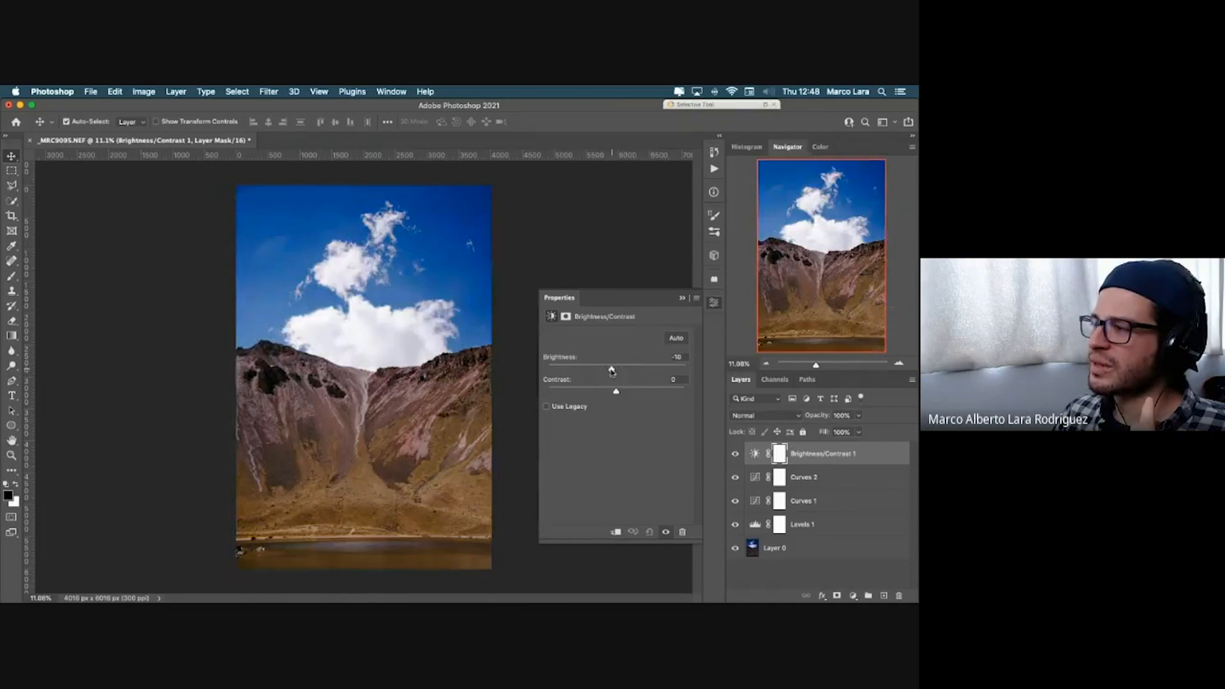
Step: Delete the Brightness/Contrast 1 adjustment layer
click(682, 298)
click(839, 460)
key(Delete)
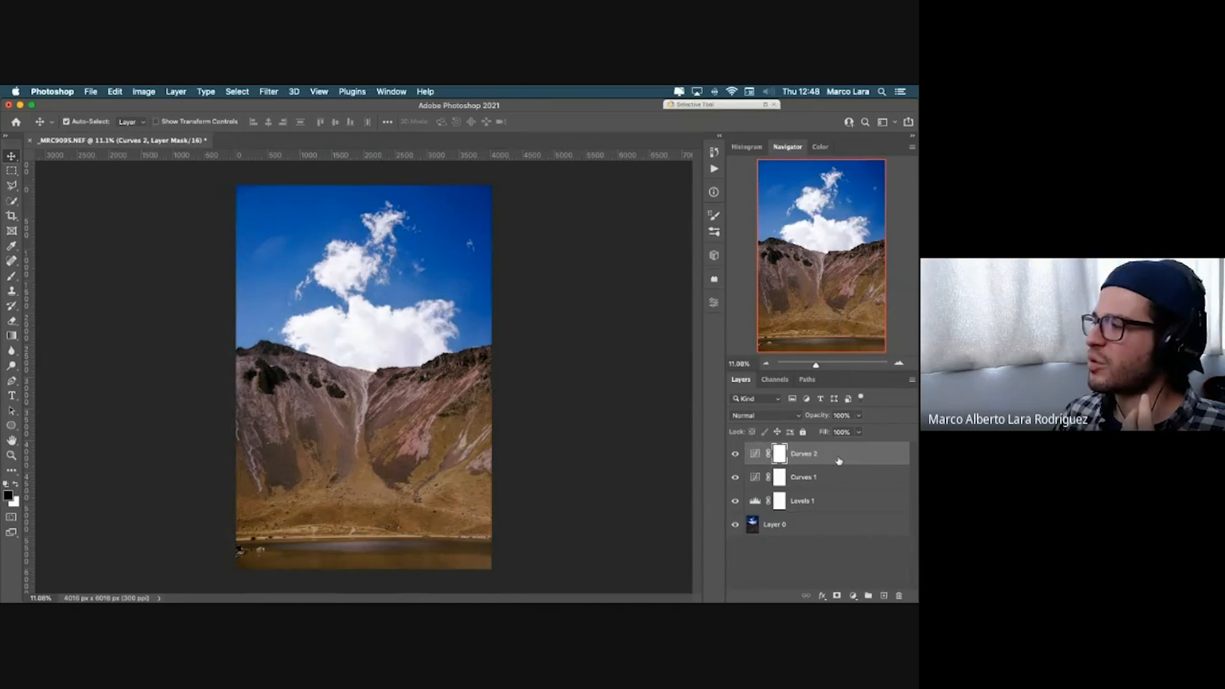
Step: Hide Levels 1, Curves 1 and Curves 2, and add an Exposure adjustment layer directly above Layer 0
click(854, 595)
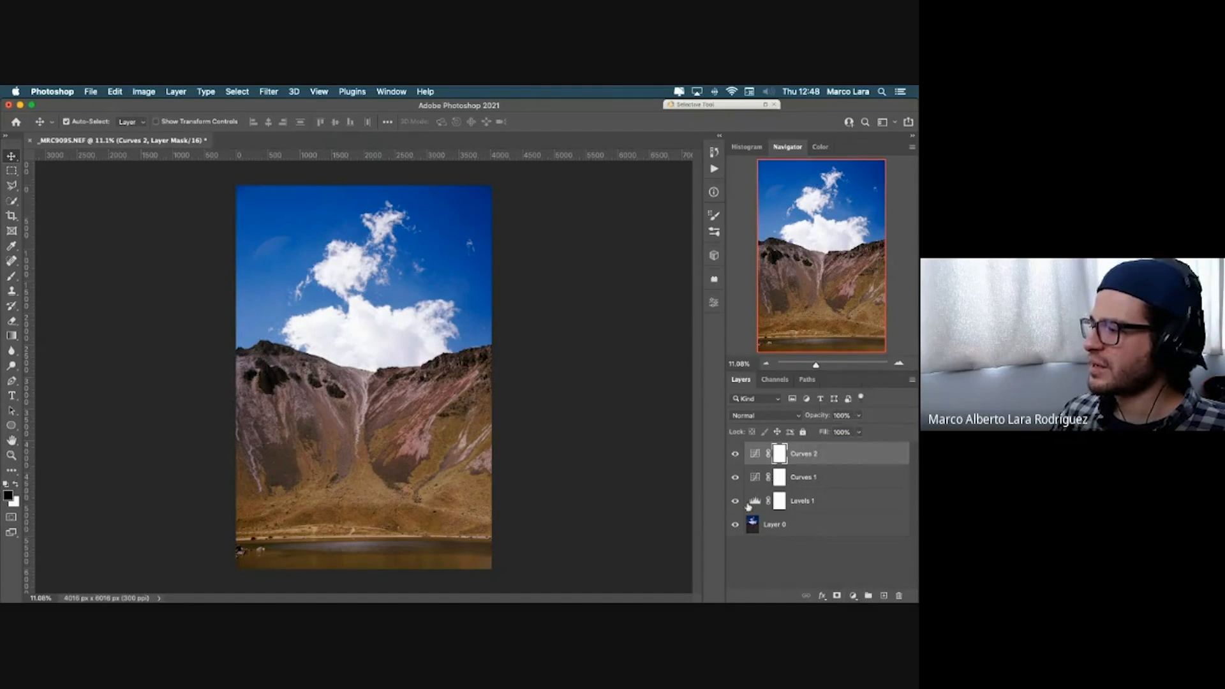
drag(735, 501, 735, 453)
click(812, 526)
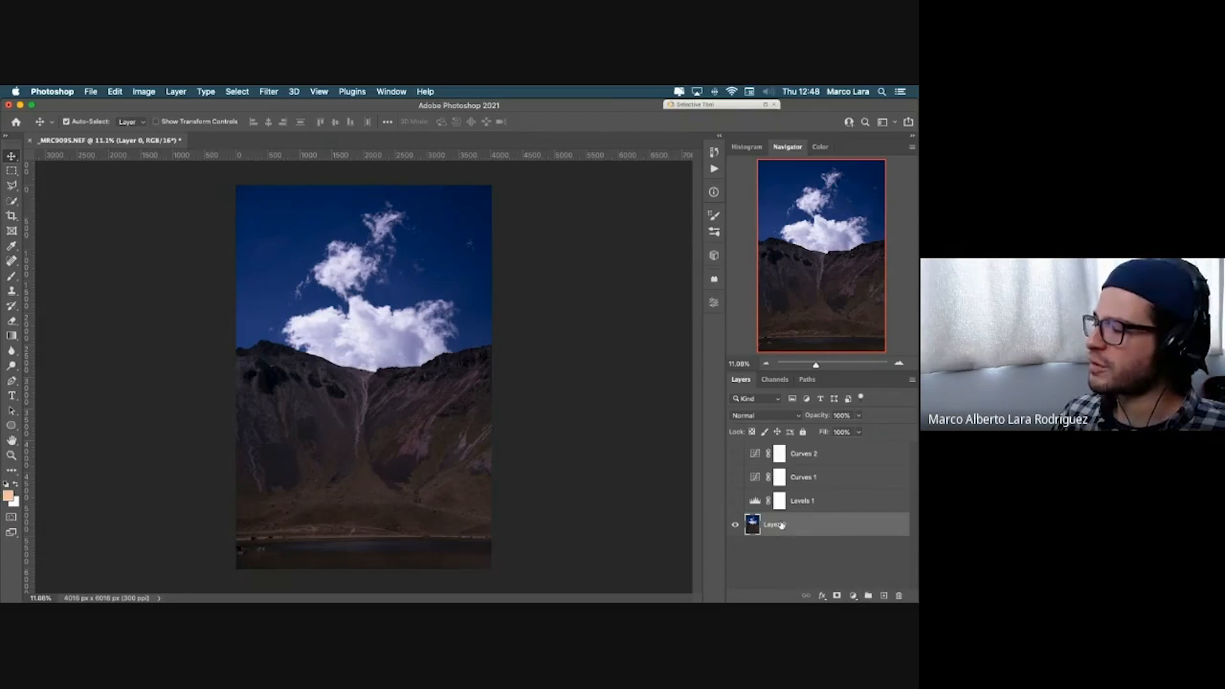
click(854, 596)
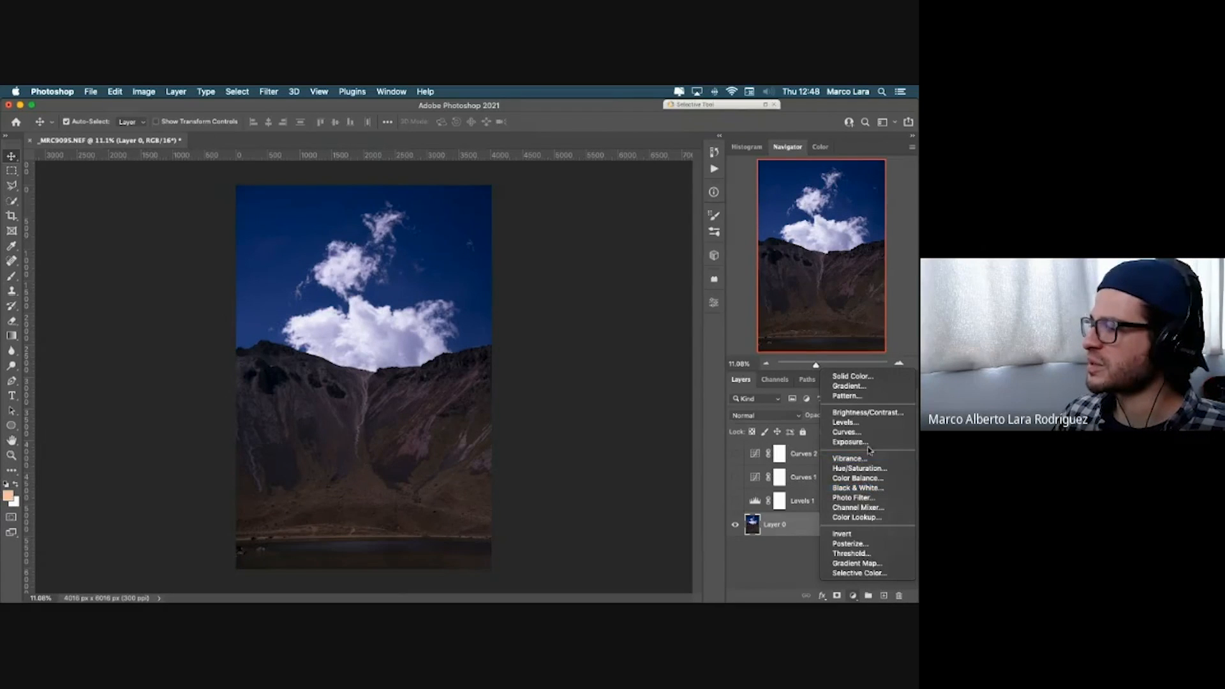
click(847, 442)
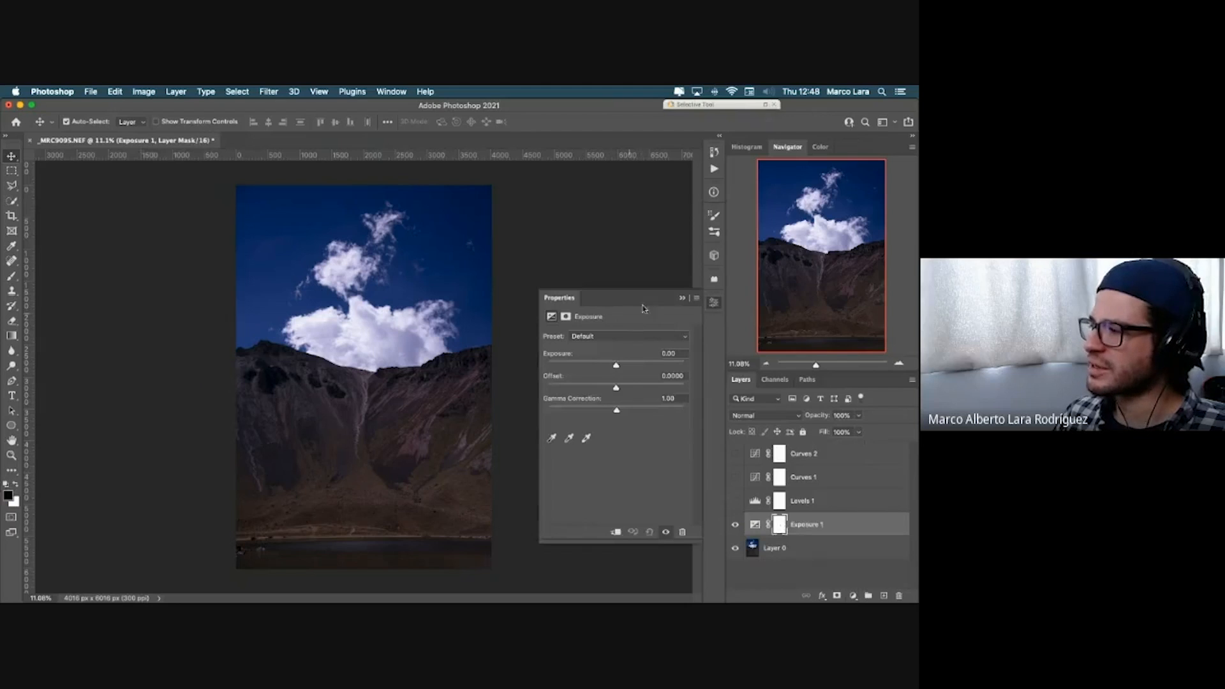
click(682, 298)
click(854, 596)
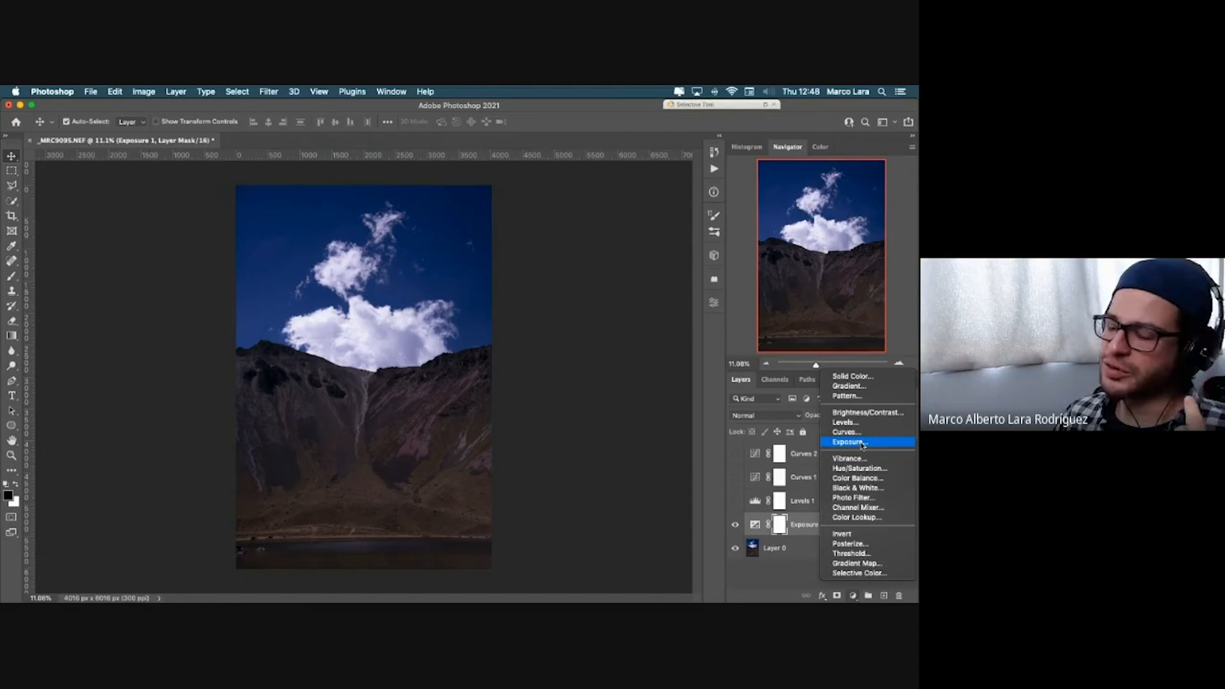
click(863, 443)
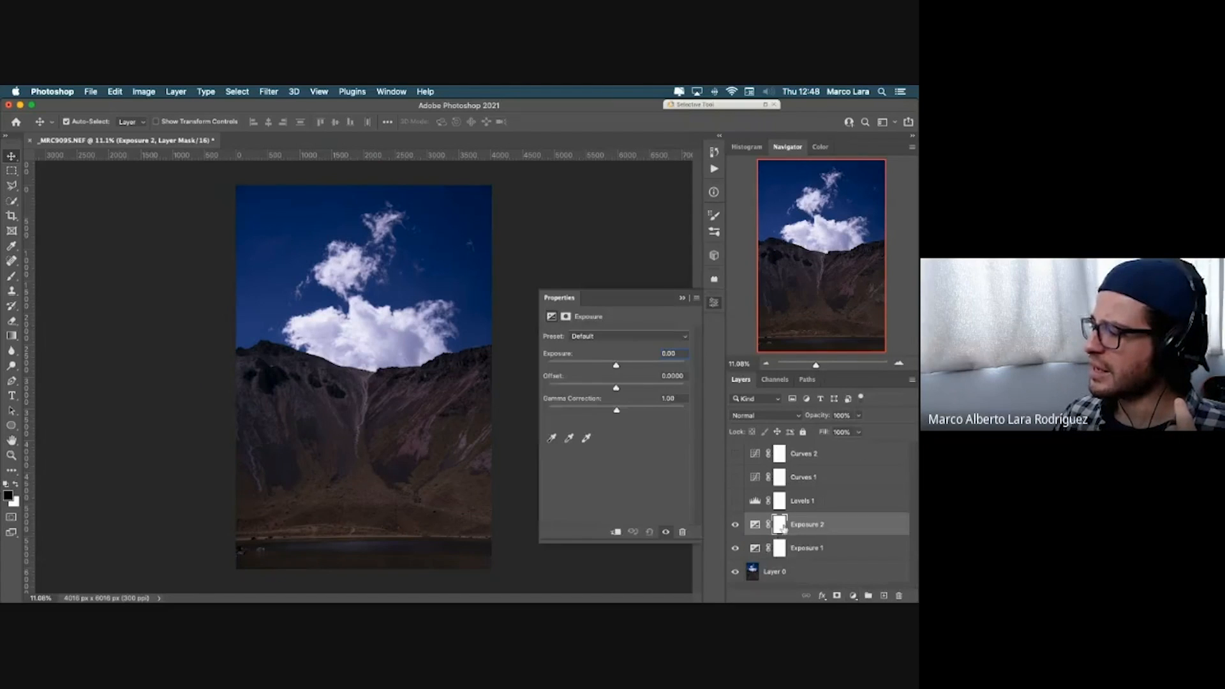
key(super+z)
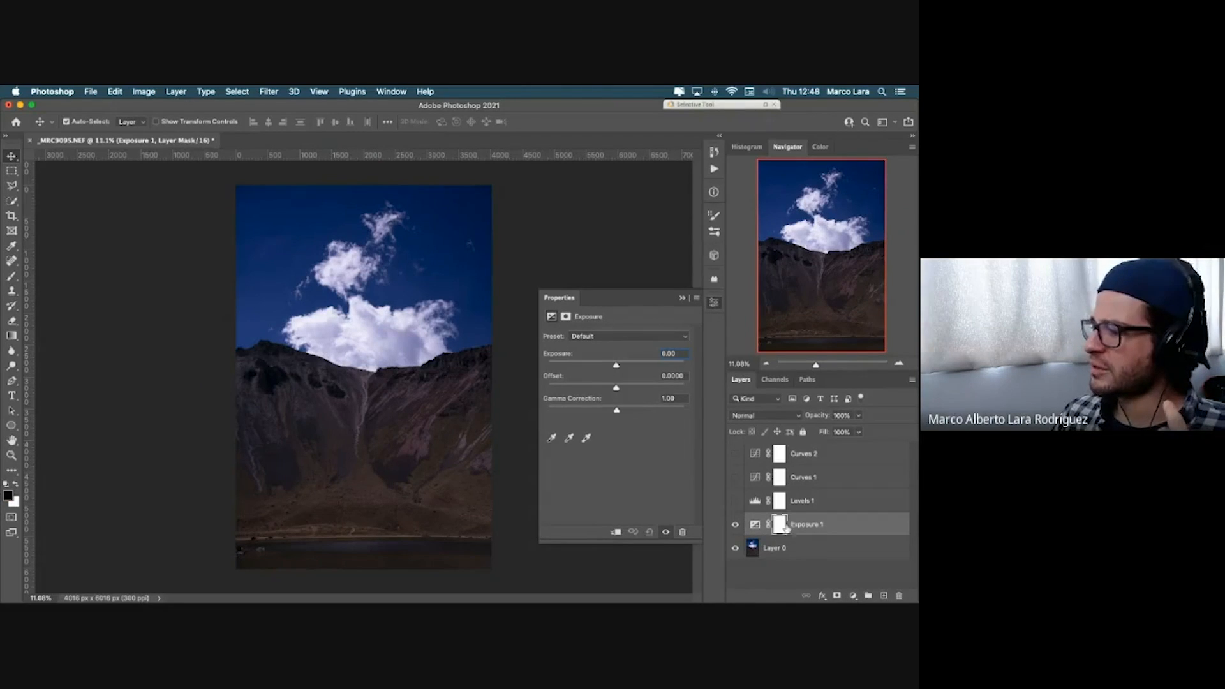
Step: Raise Exposure 1's exposure to about +2.9, its offset to about +0.046, and set its gamma correction to 0.87
drag(618, 369, 646, 367)
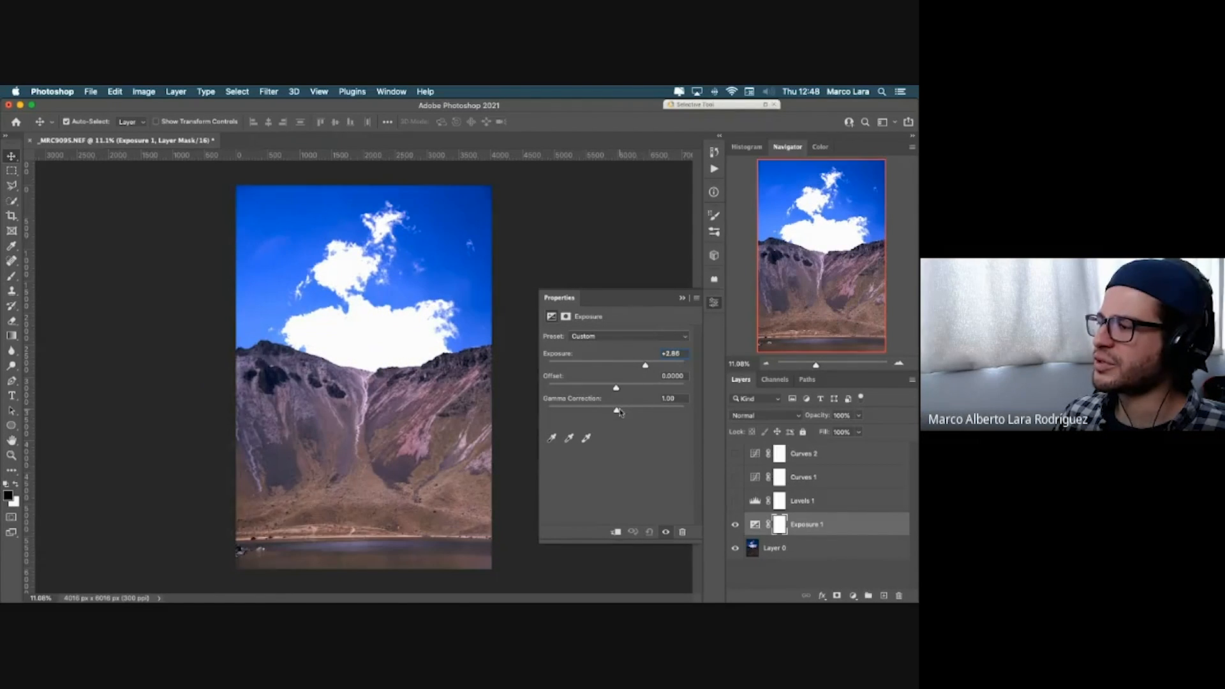
mouse_move(618, 410)
mouse_down()
mouse_move(618, 388)
mouse_move(624, 410)
mouse_up()
Step: Reset Exposure 1 to an exposure of 0, an offset of 0 and a gamma correction of 1
click(683, 376)
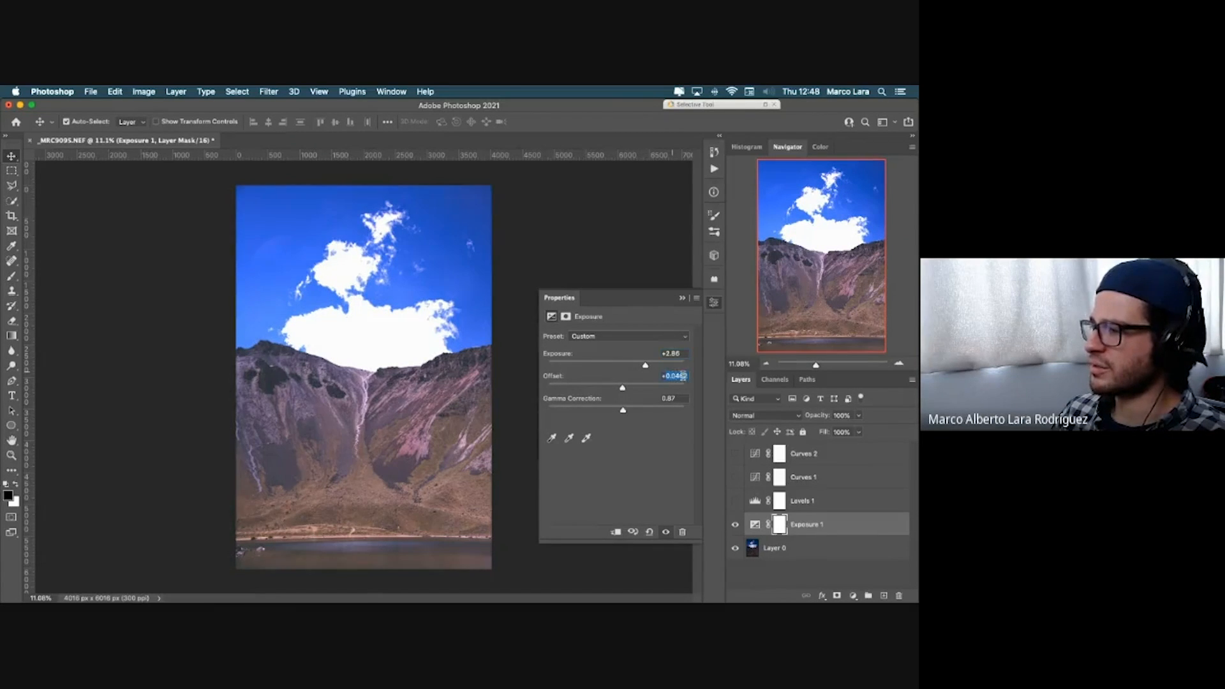
text(+0)
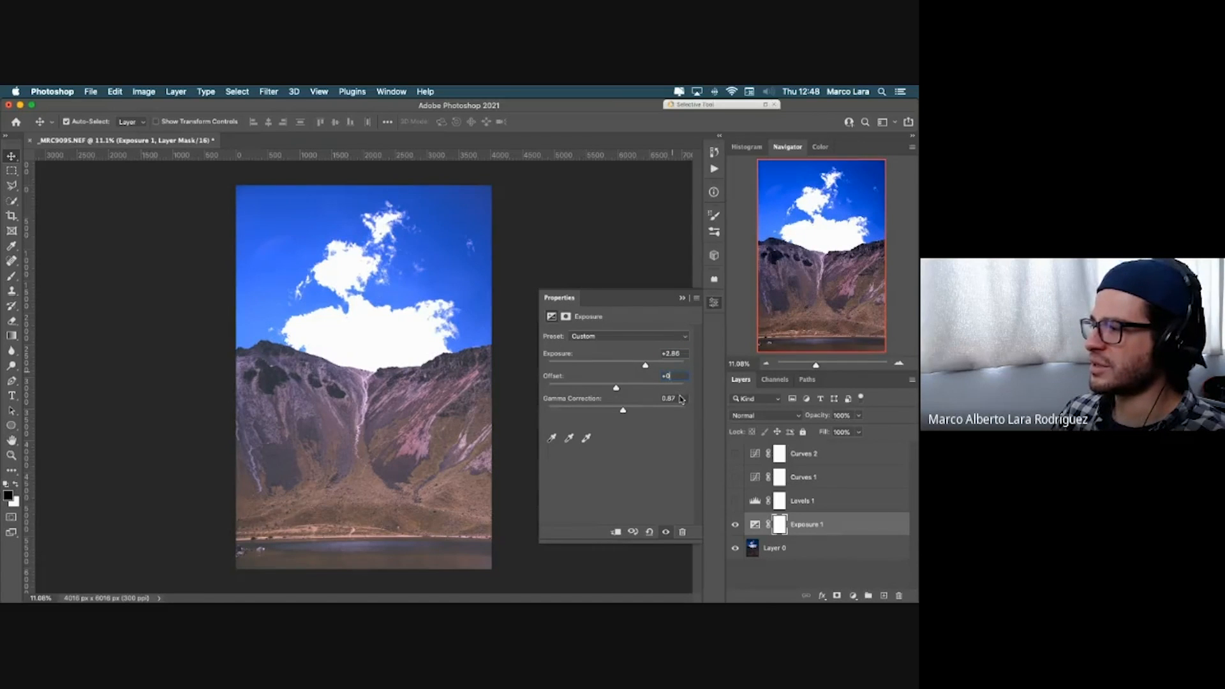
click(680, 400)
text(0)
click(677, 353)
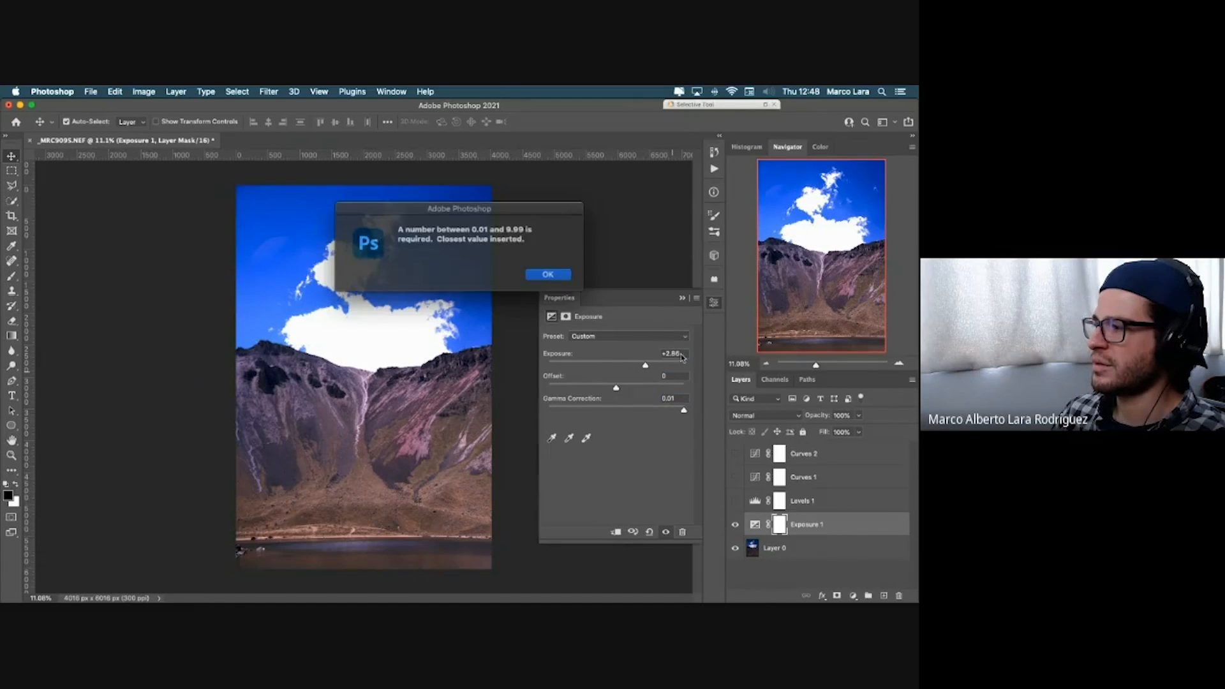
click(557, 275)
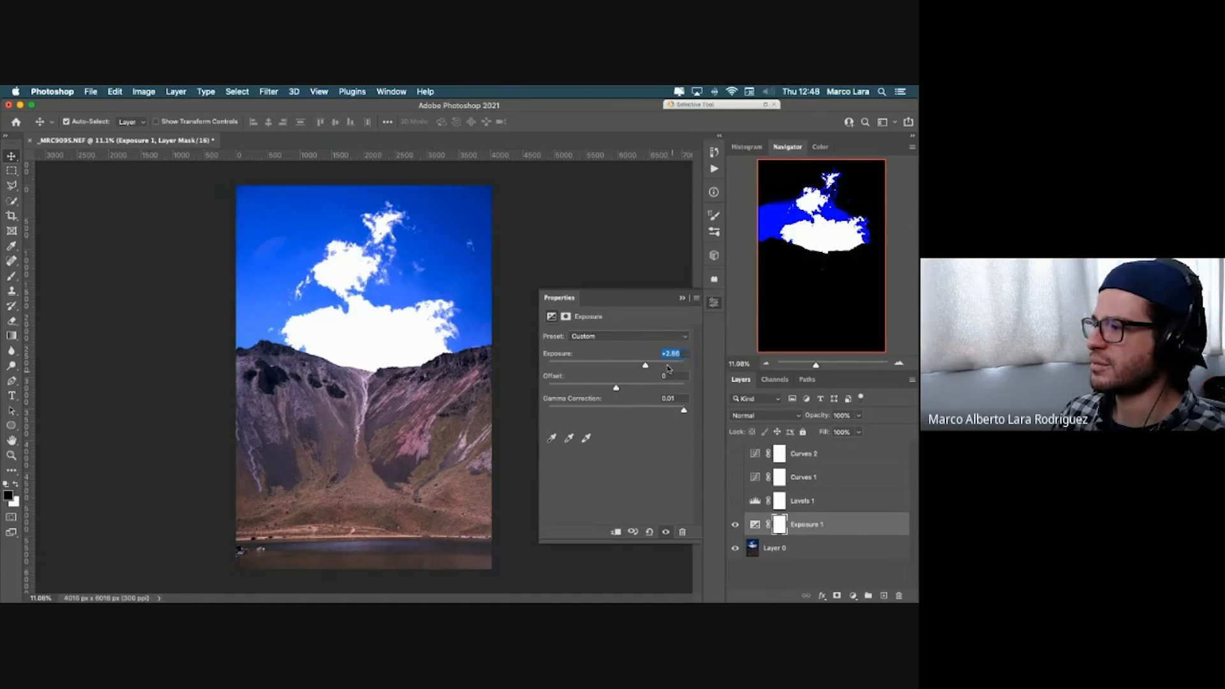
text(0)
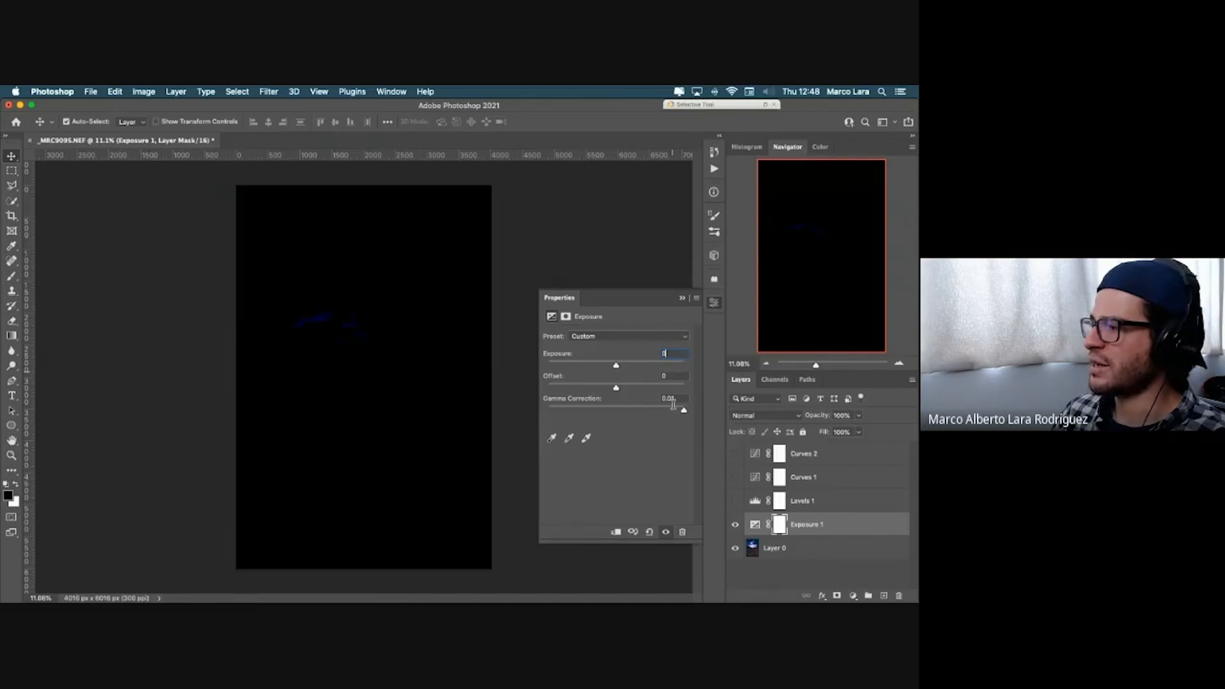
click(683, 411)
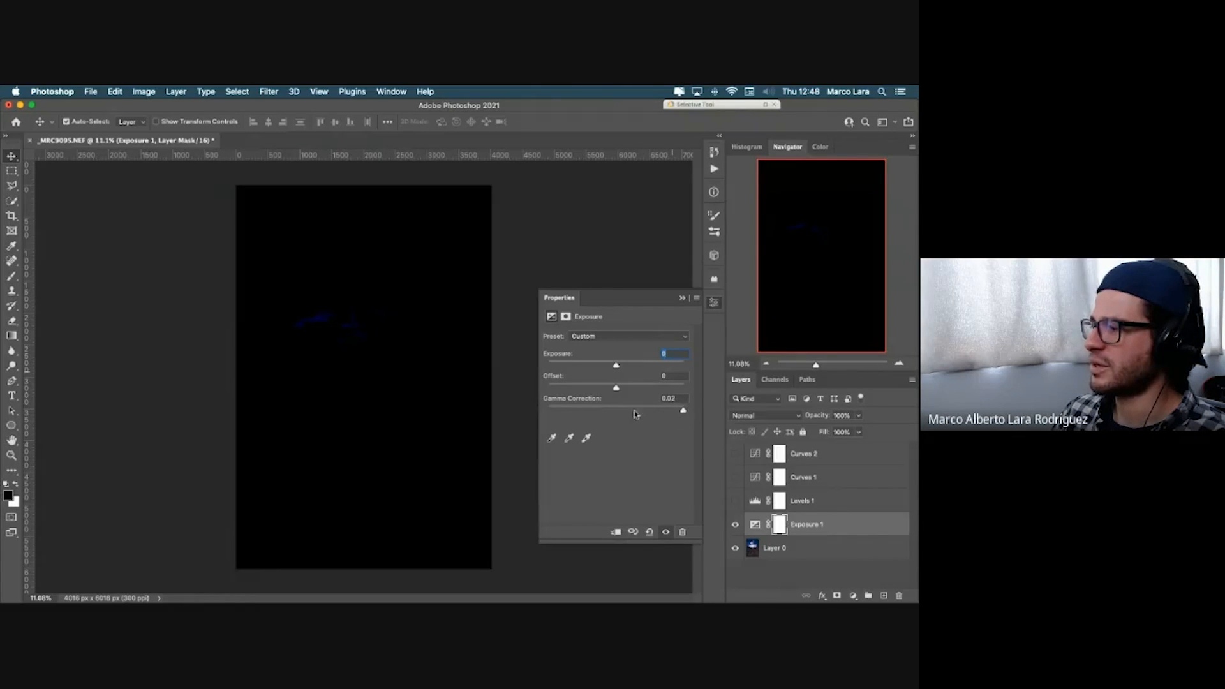
click(618, 412)
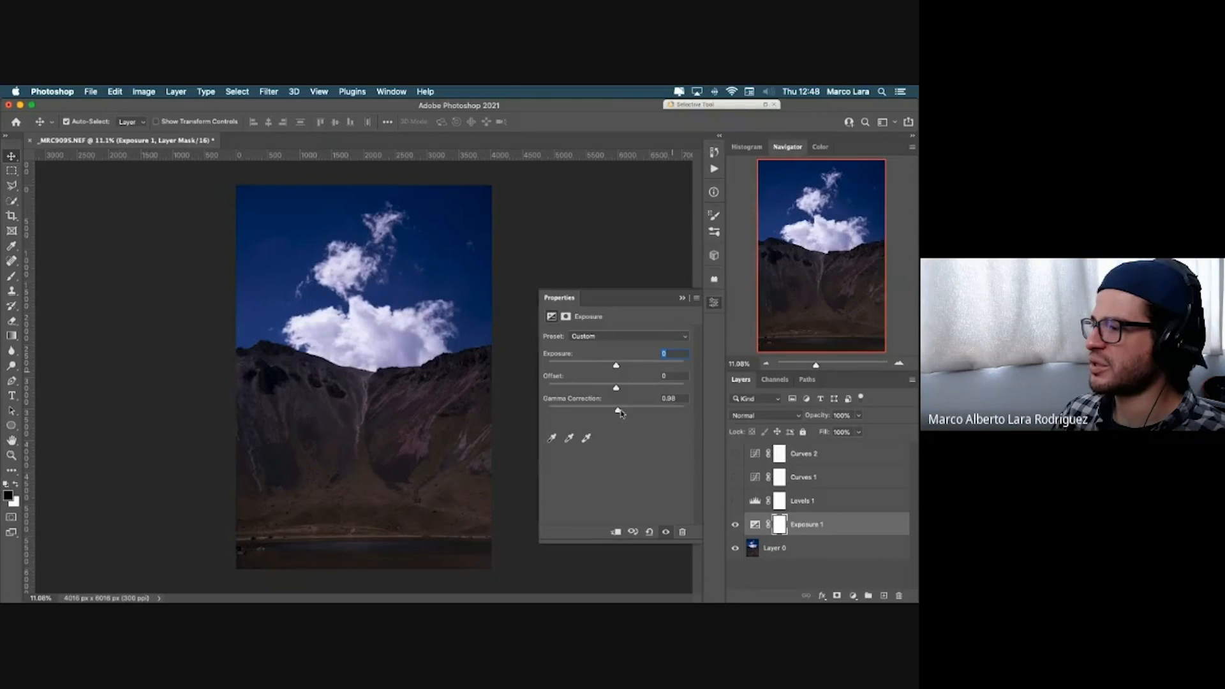
click(672, 399)
text(1)
key(Return)
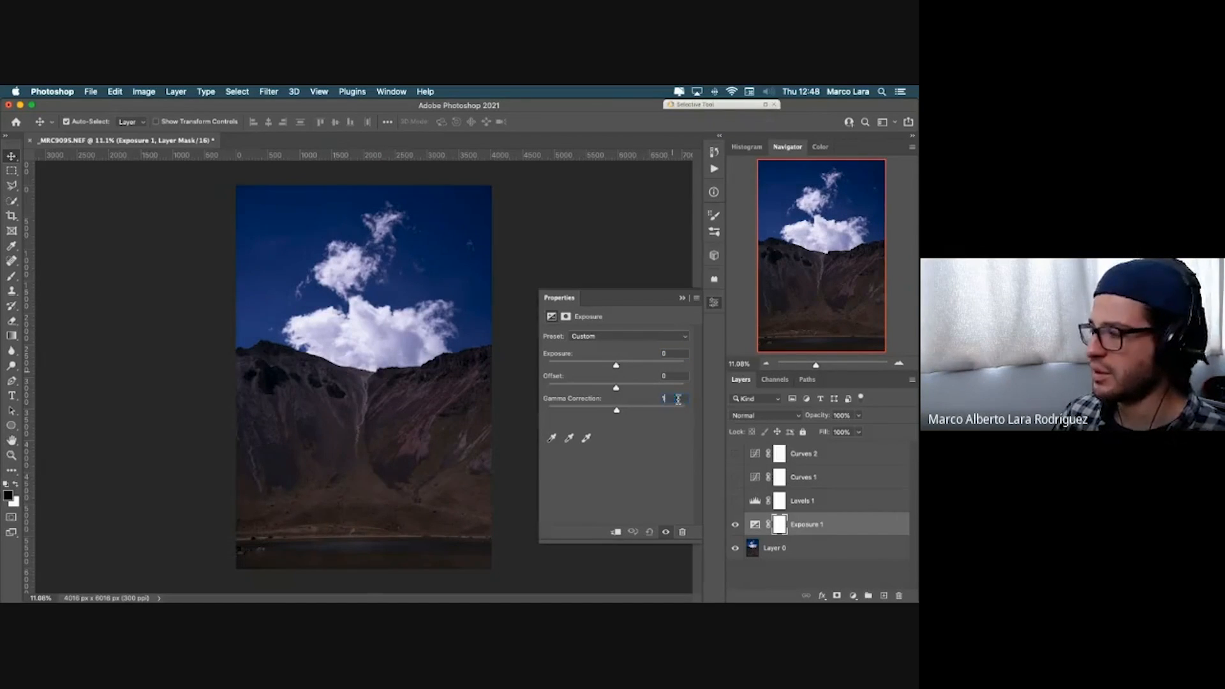
Step: Set Exposure 1's exposure to +0.28, and delete the Exposure 1 adjustment layer
drag(616, 366, 618, 369)
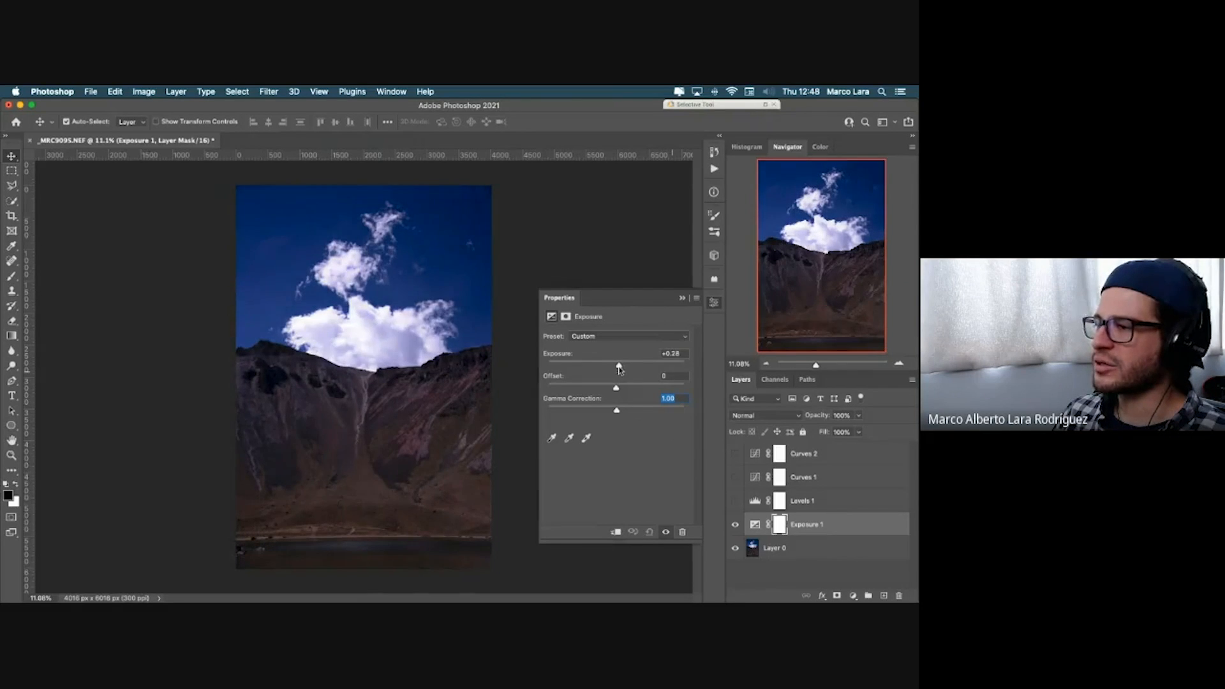
click(682, 298)
click(821, 530)
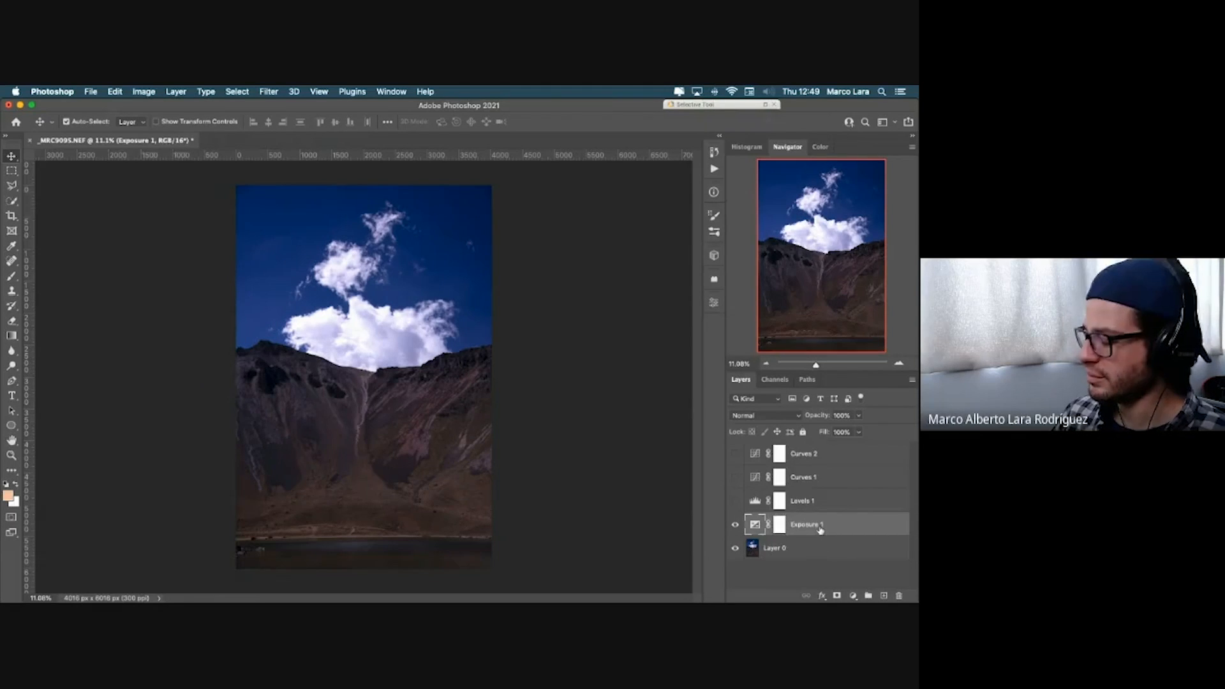
key(Delete)
Step: Add a Vibrance adjustment layer, show Levels 1, Curves 1 and Curves 2 again, and move Vibrance 1 above Curves 2
click(853, 595)
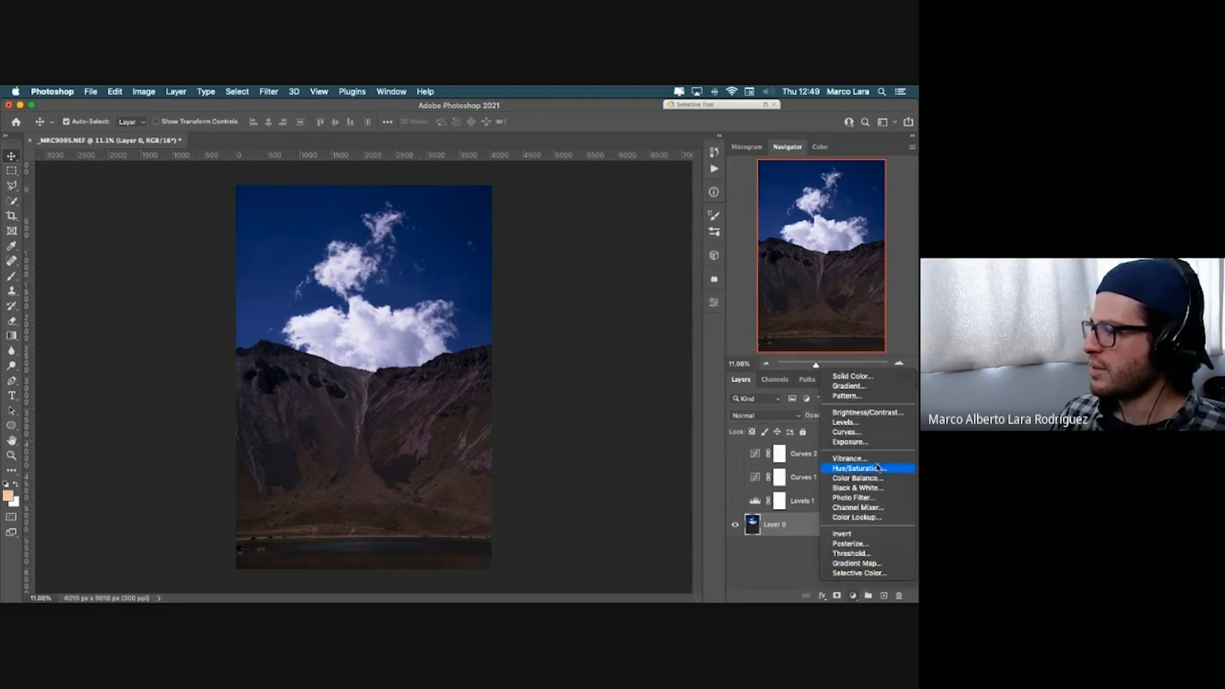
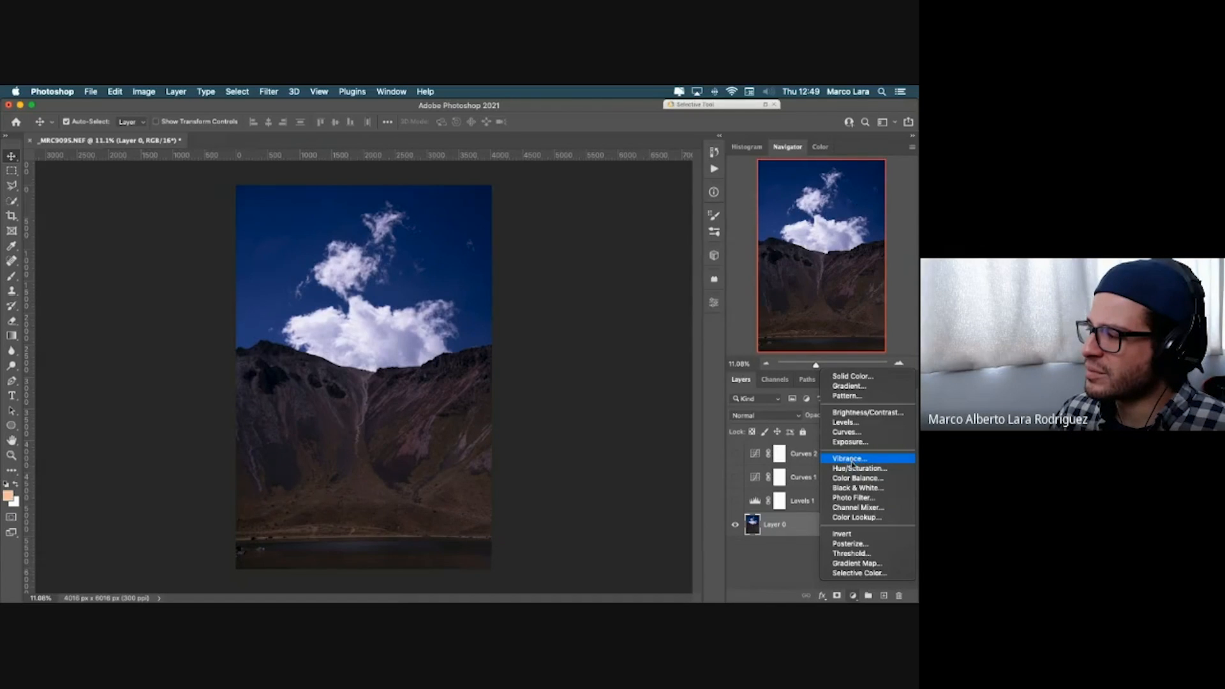
click(852, 464)
click(858, 460)
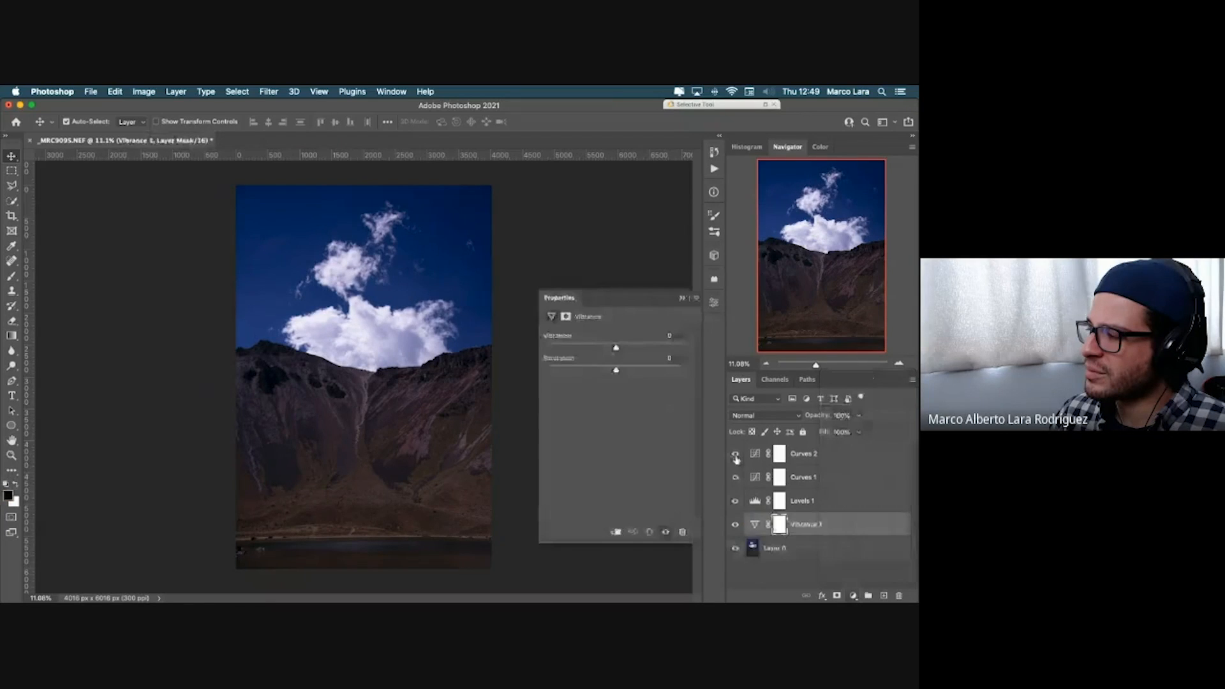
click(736, 454)
drag(808, 459, 808, 454)
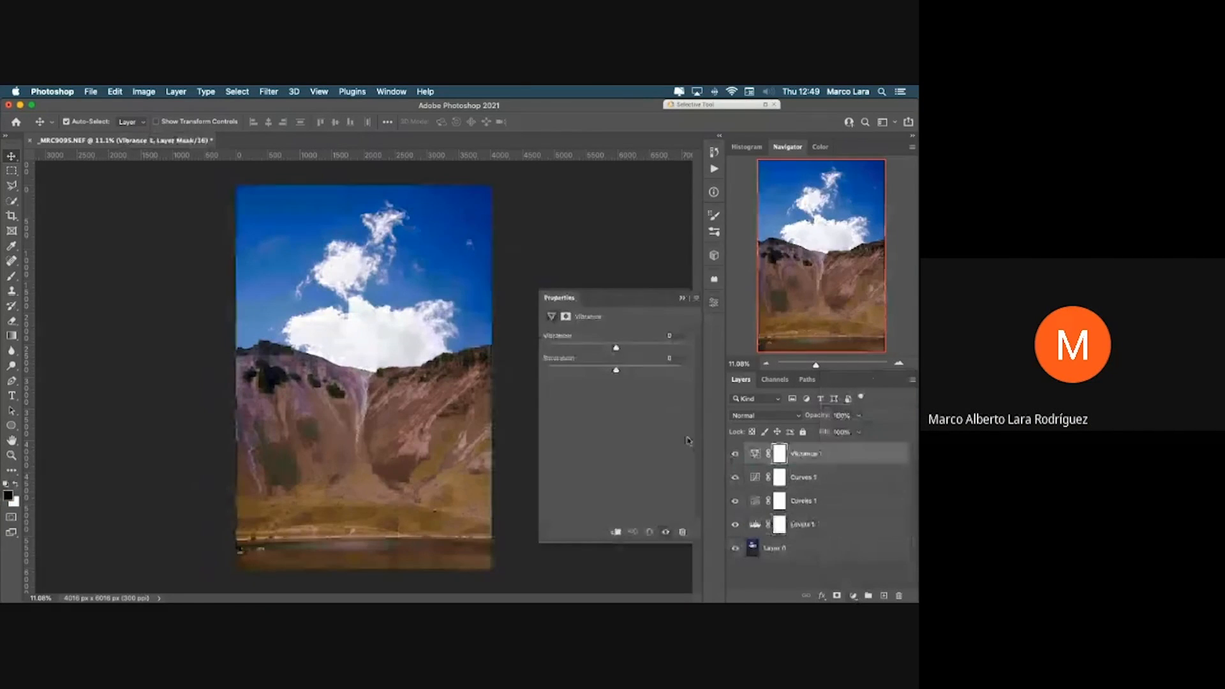
Step: Set Vibrance 1's vibrance to +49 and its saturation to +3
mouse_move(616, 348)
mouse_down()
mouse_move(666, 348)
mouse_move(547, 348)
mouse_move(617, 358)
mouse_up()
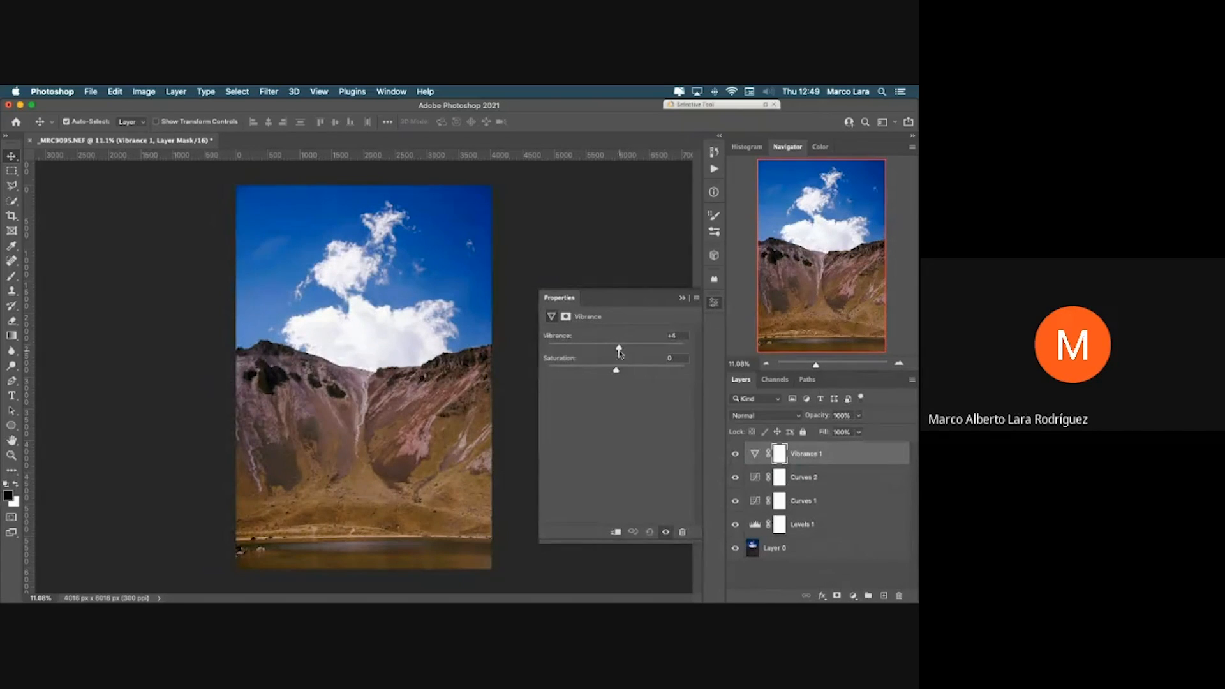
mouse_move(617, 351)
mouse_down()
mouse_move(671, 350)
mouse_move(519, 350)
mouse_move(649, 348)
mouse_move(619, 373)
mouse_up()
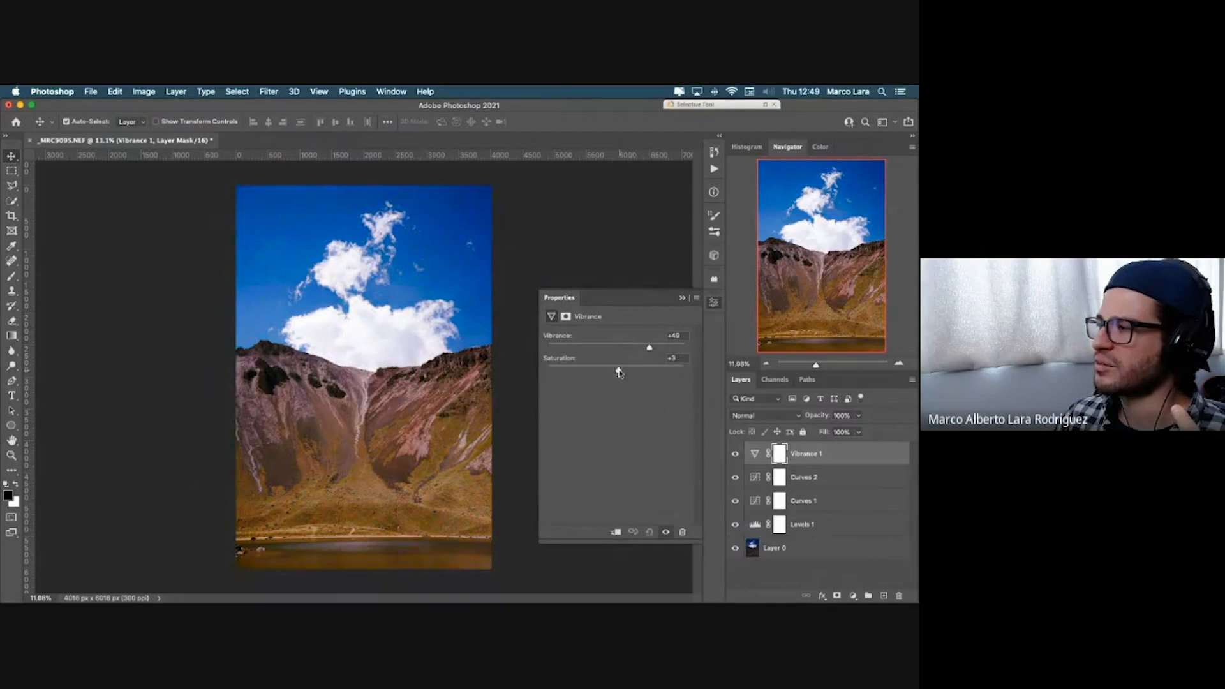
Step: Add a Hue/Saturation adjustment layer above Vibrance 1, and try its saturation and lightness for the Master range
click(682, 298)
click(853, 596)
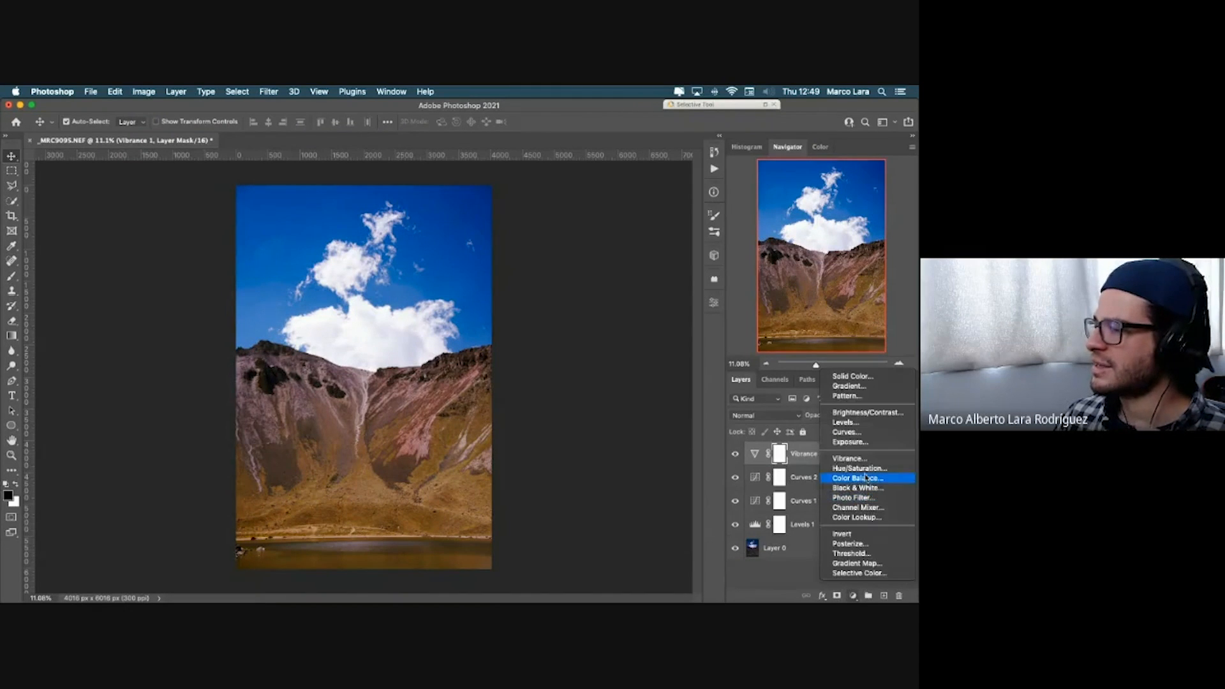
click(866, 472)
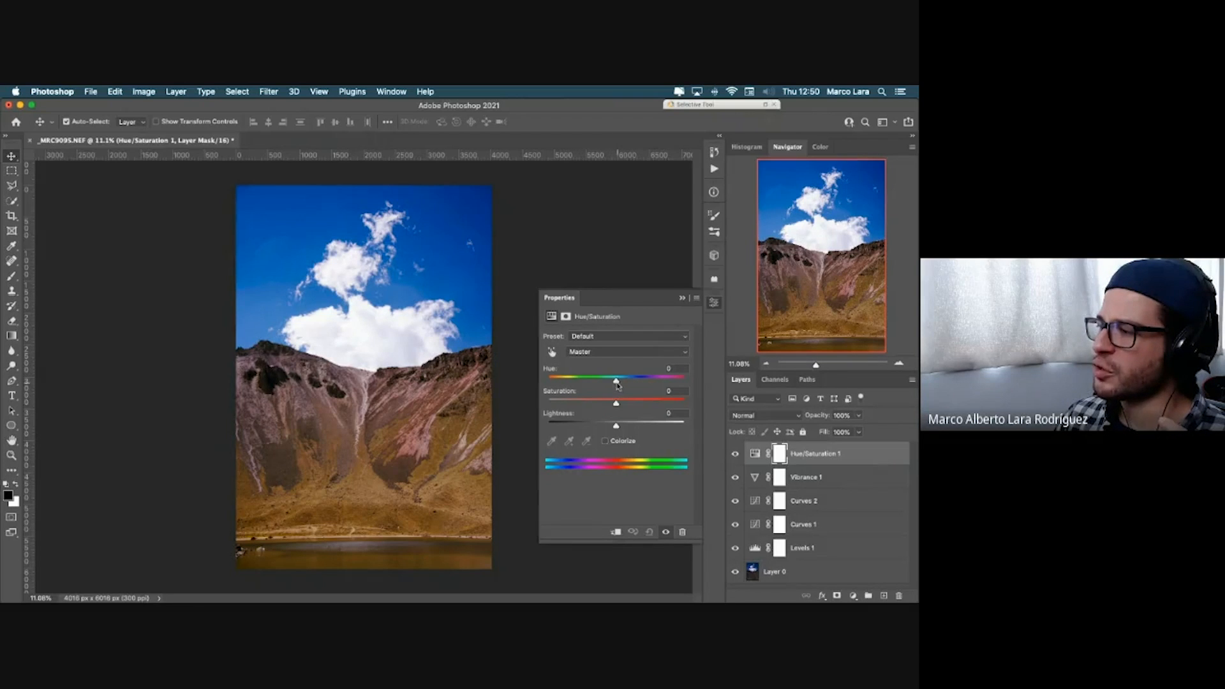
mouse_move(617, 385)
mouse_down()
mouse_move(681, 381)
mouse_move(551, 381)
mouse_move(671, 404)
mouse_move(550, 404)
mouse_move(612, 404)
mouse_up()
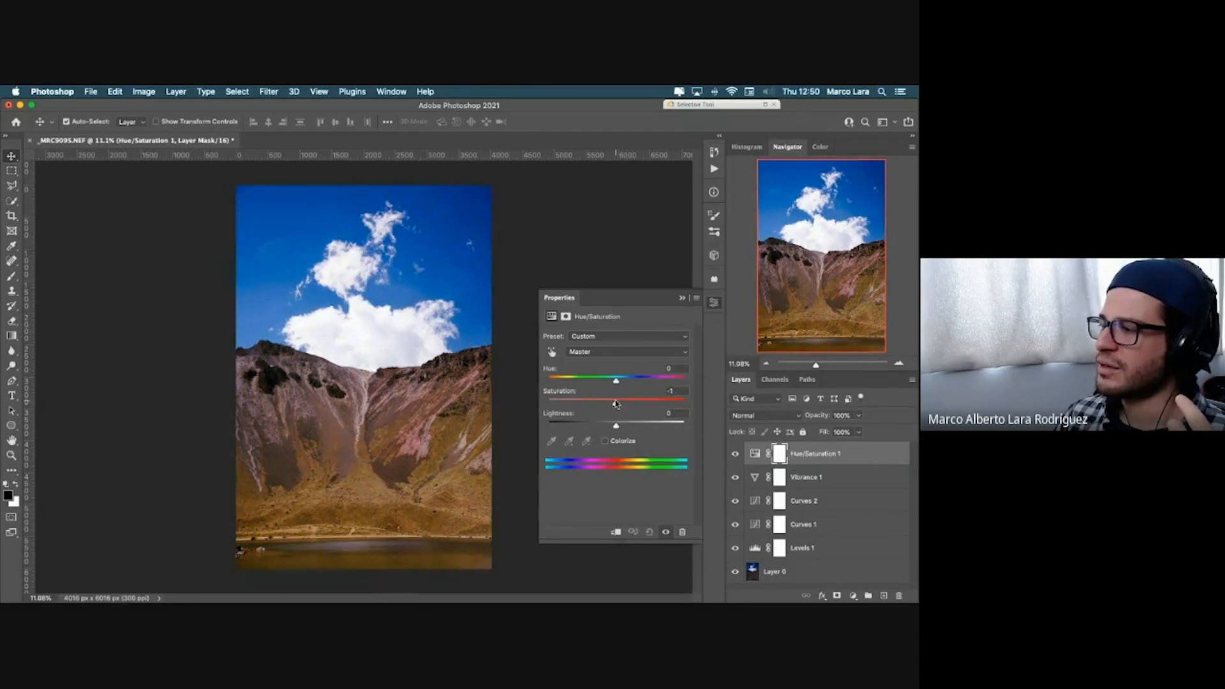
mouse_move(616, 425)
mouse_down()
mouse_move(549, 425)
mouse_move(686, 425)
mouse_move(617, 427)
mouse_up()
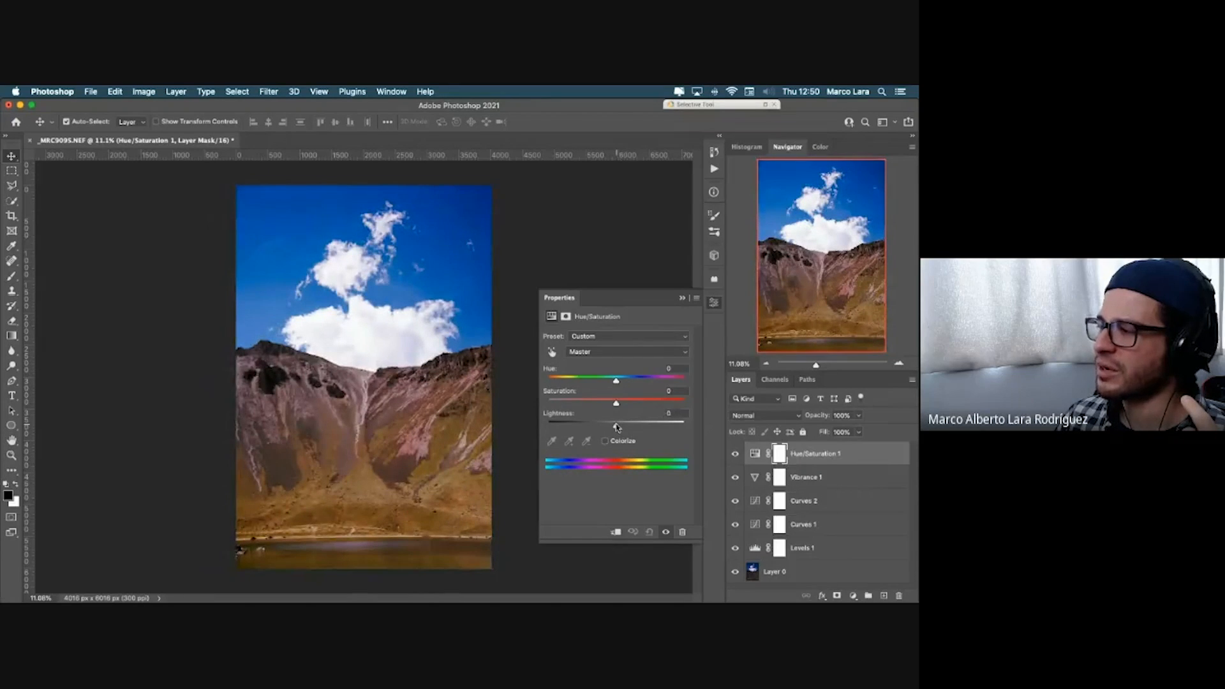
Step: Review the Hue/Saturation color ranges, and sample the blue sky and the yellowish slope to target their ranges
click(592, 356)
click(589, 355)
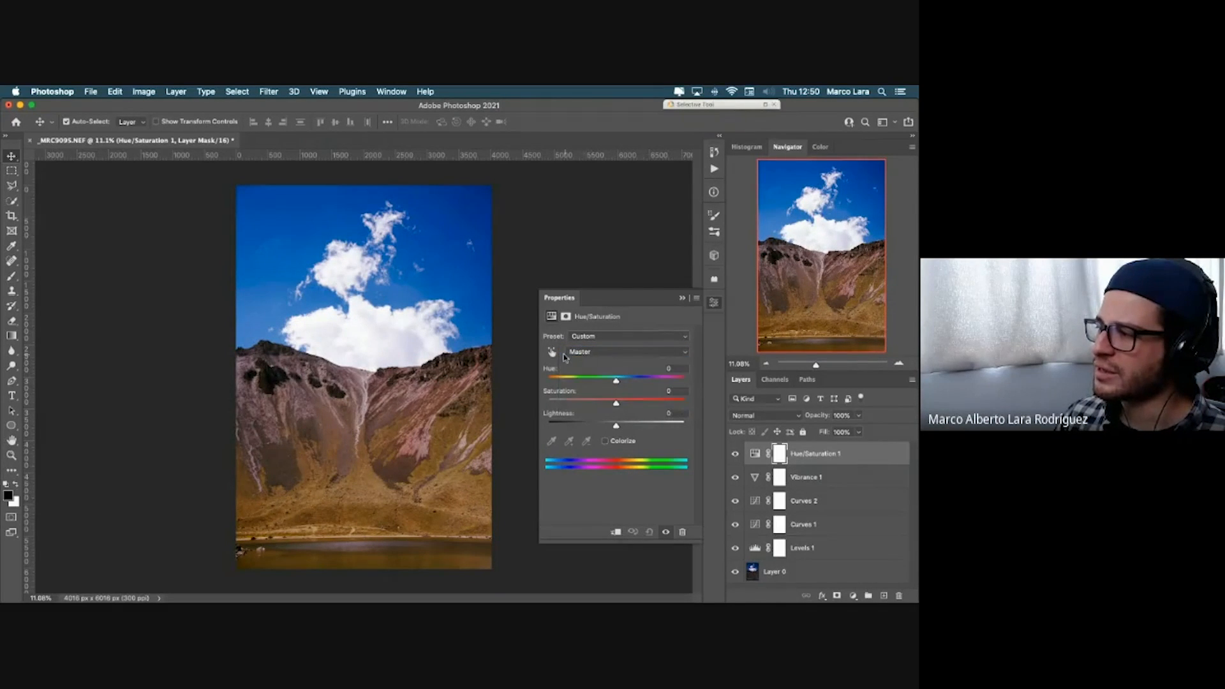
click(590, 355)
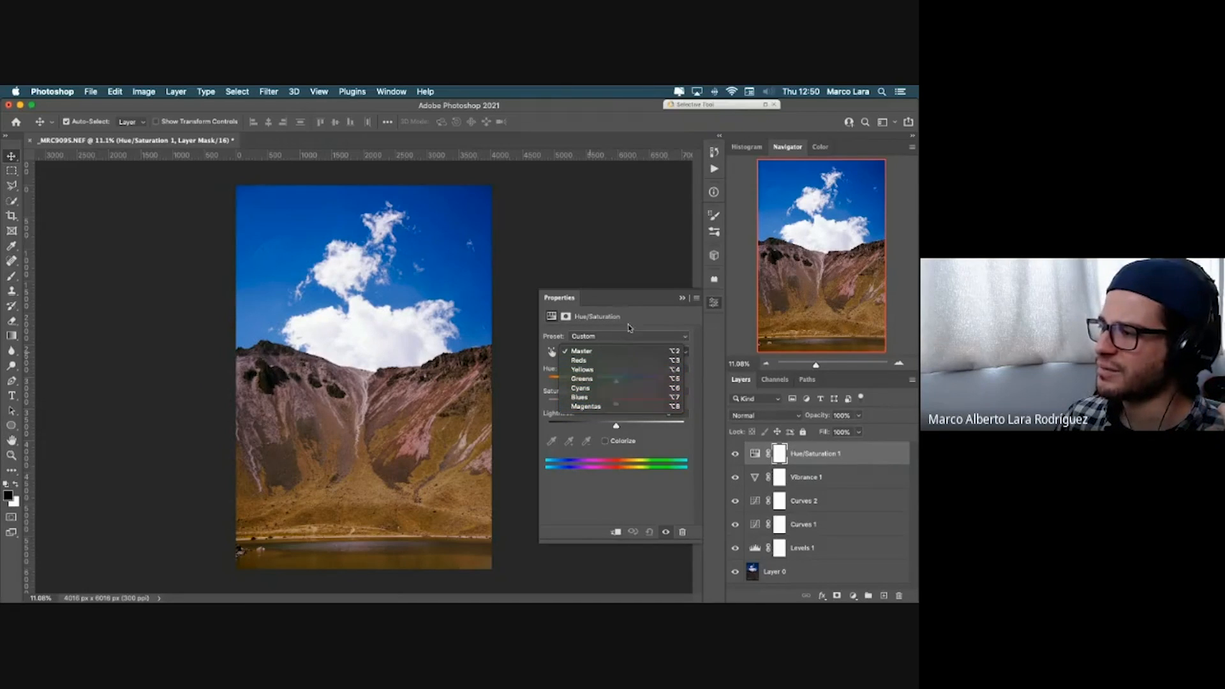
click(604, 342)
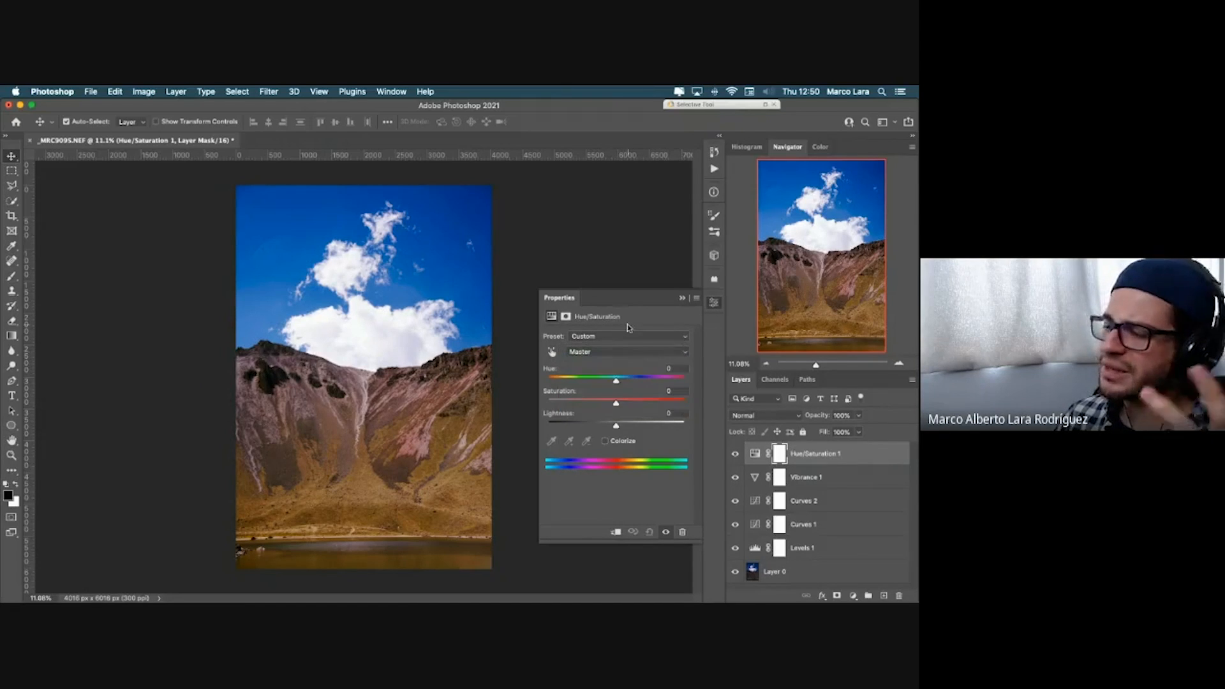
click(553, 353)
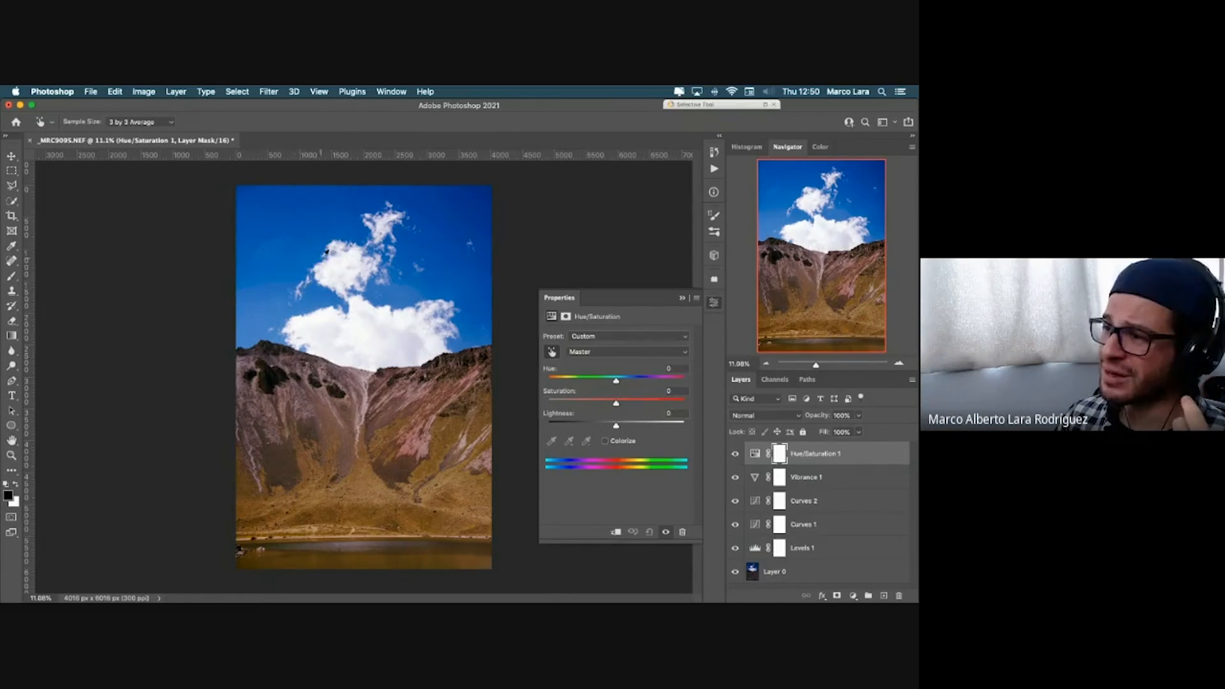
click(323, 297)
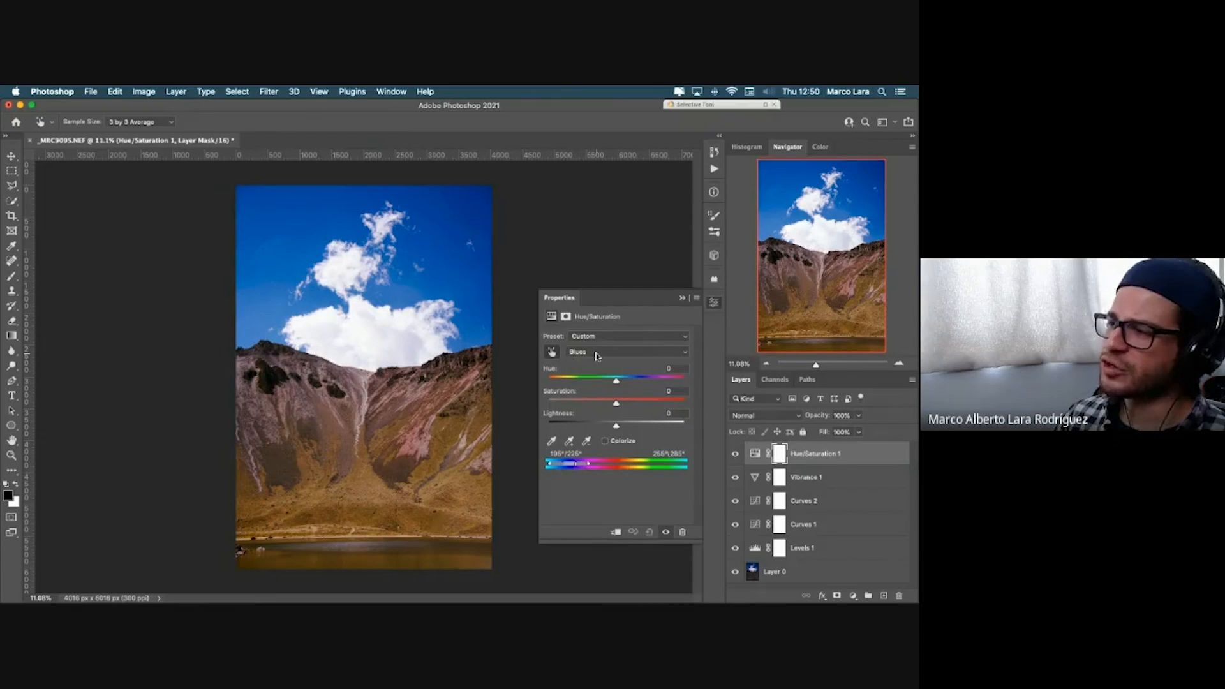
click(372, 487)
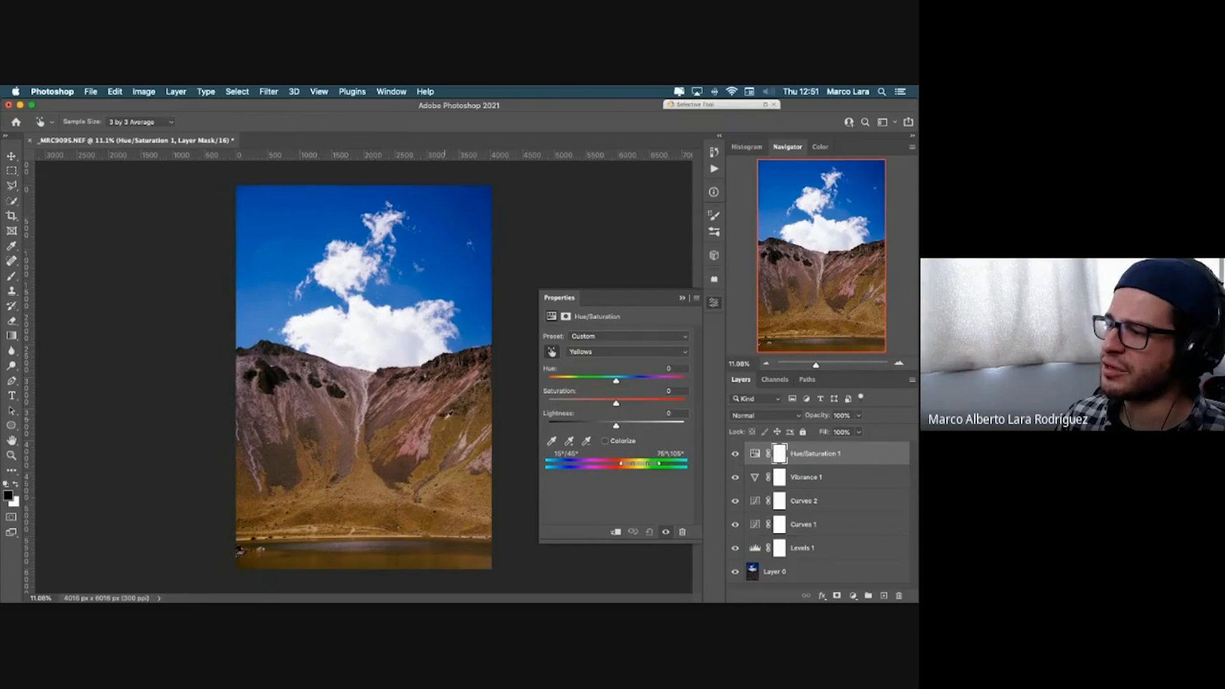
Step: Target the sky's Blues, set their hue to +180 and saturation to -7, and widen the affected color range
click(445, 271)
drag(616, 403, 698, 385)
drag(586, 406, 611, 407)
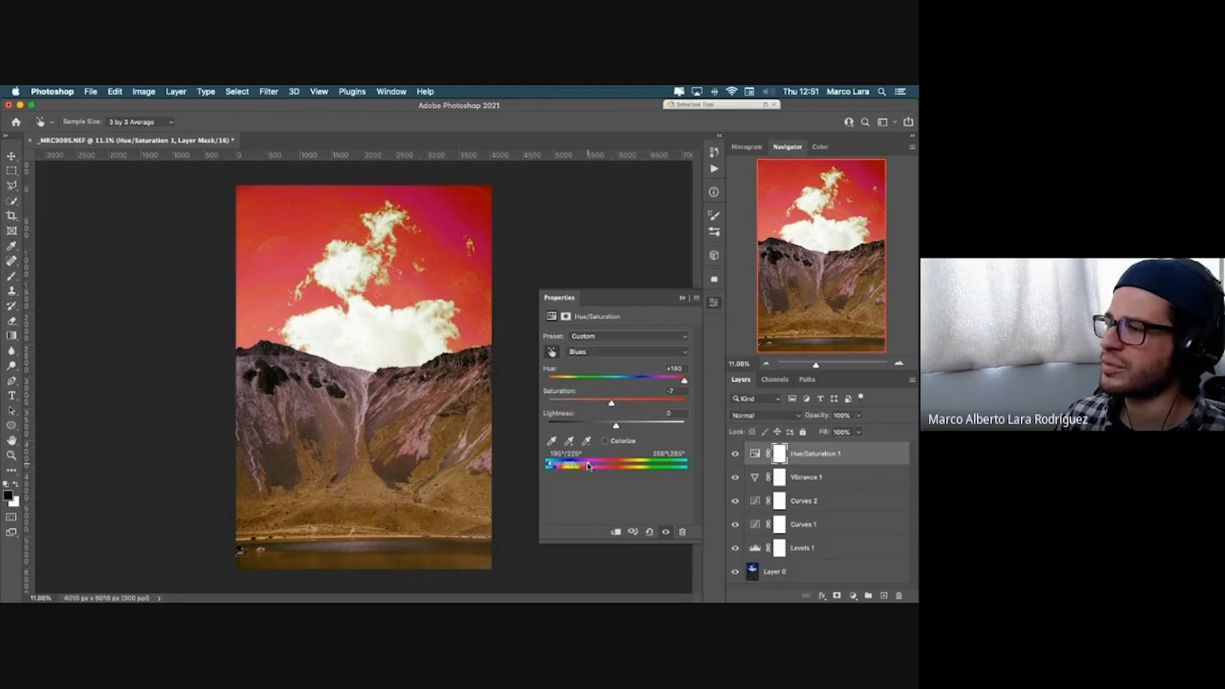
drag(588, 467, 547, 466)
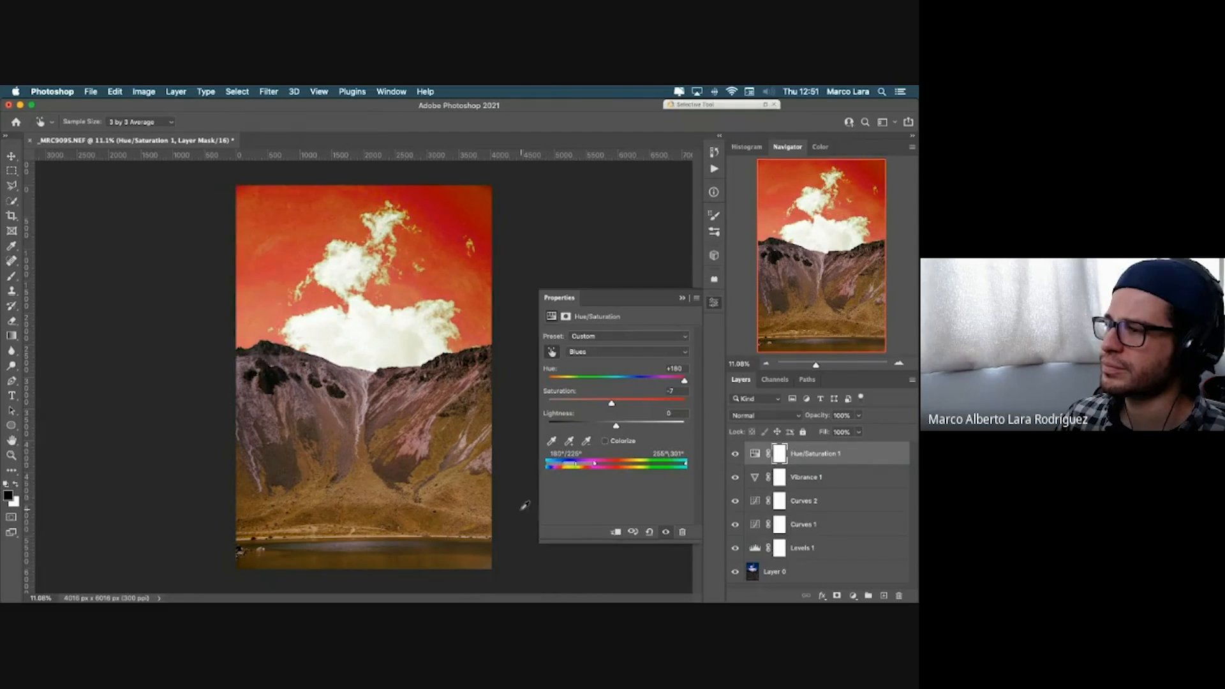
Step: Delete the Hue/Saturation 1 adjustment layer
click(681, 299)
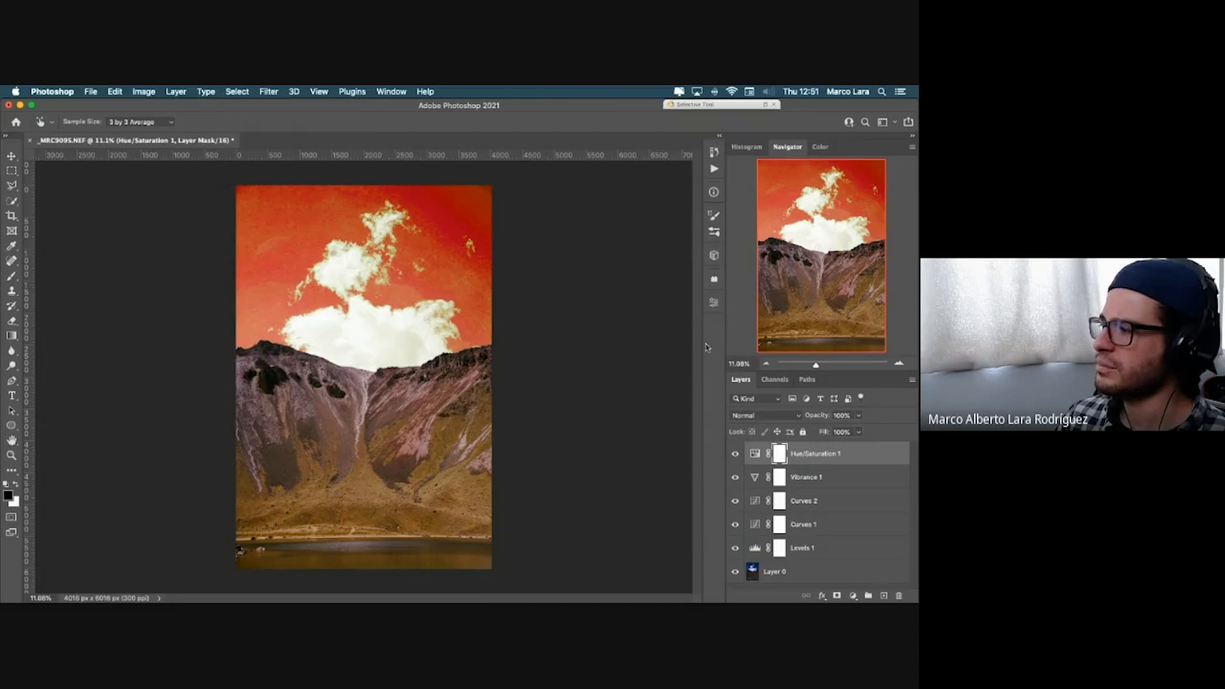
click(810, 454)
key(Delete)
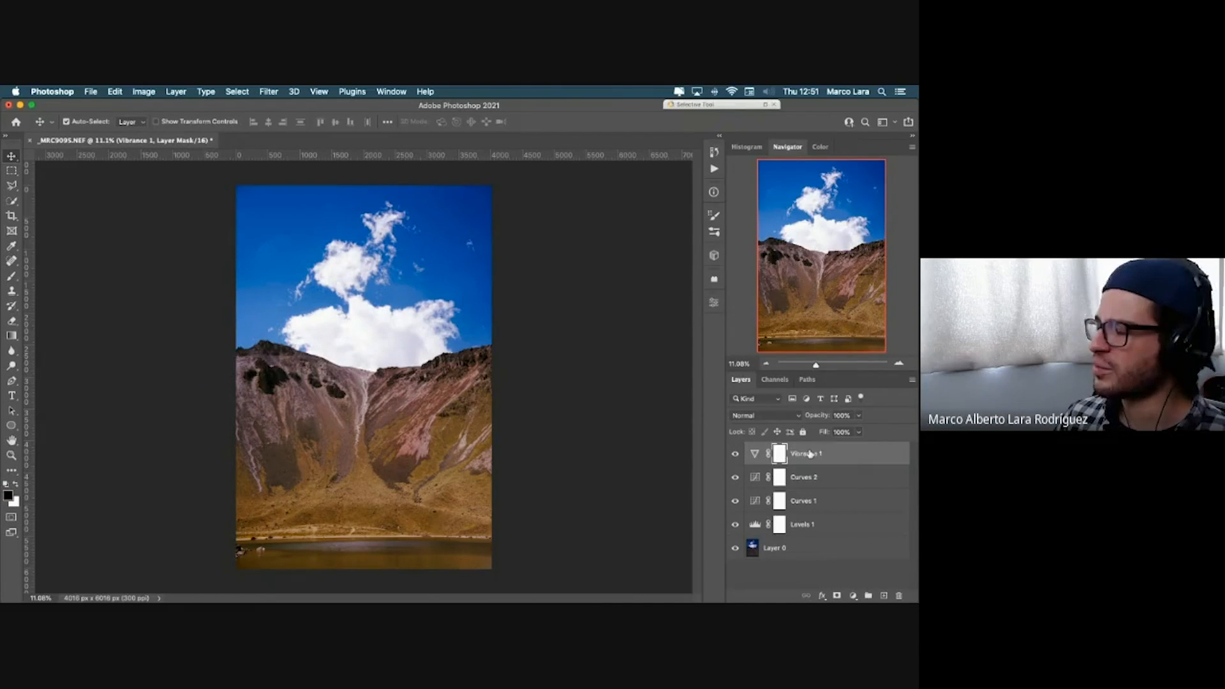
Step: Add a Hue/Saturation adjustment layer, and set the slope's Yellows to hue +3, saturation +27 and lightness +20
click(853, 596)
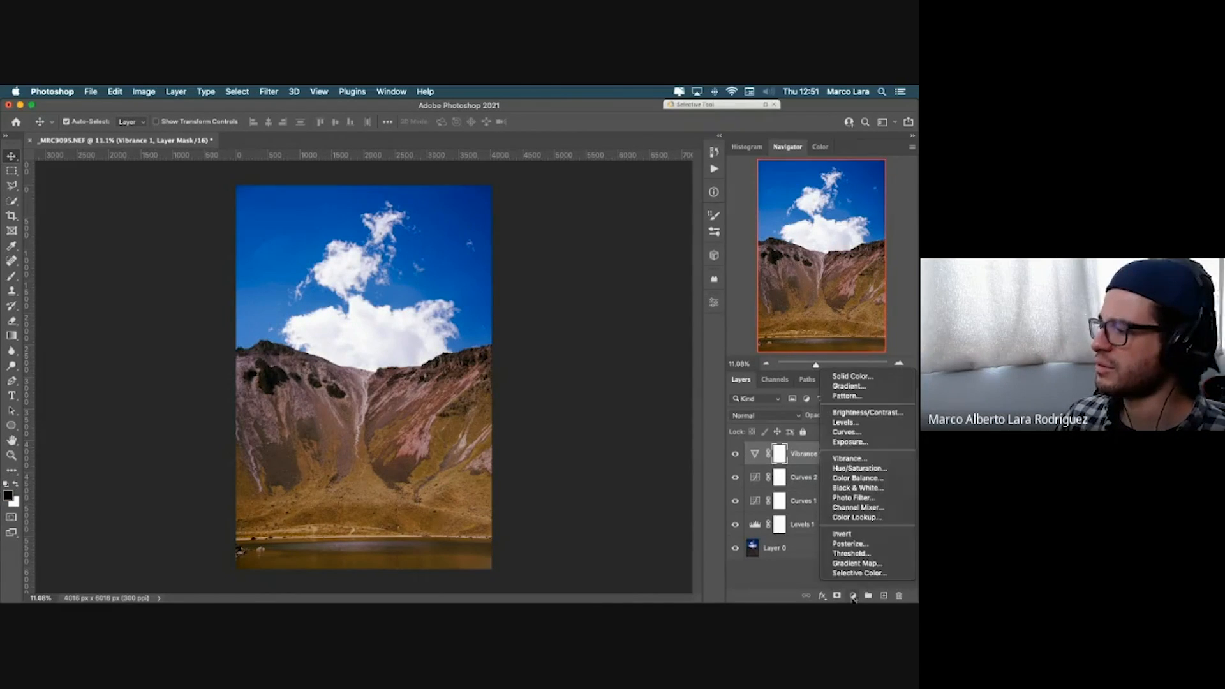
click(860, 469)
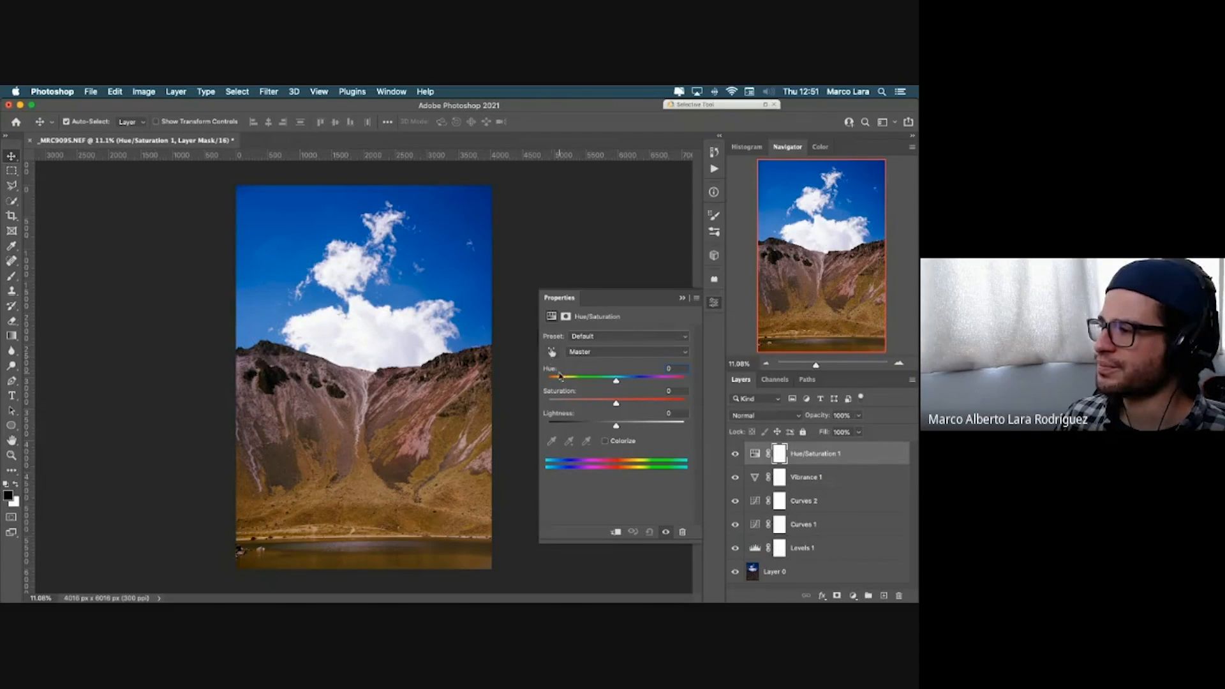
click(552, 352)
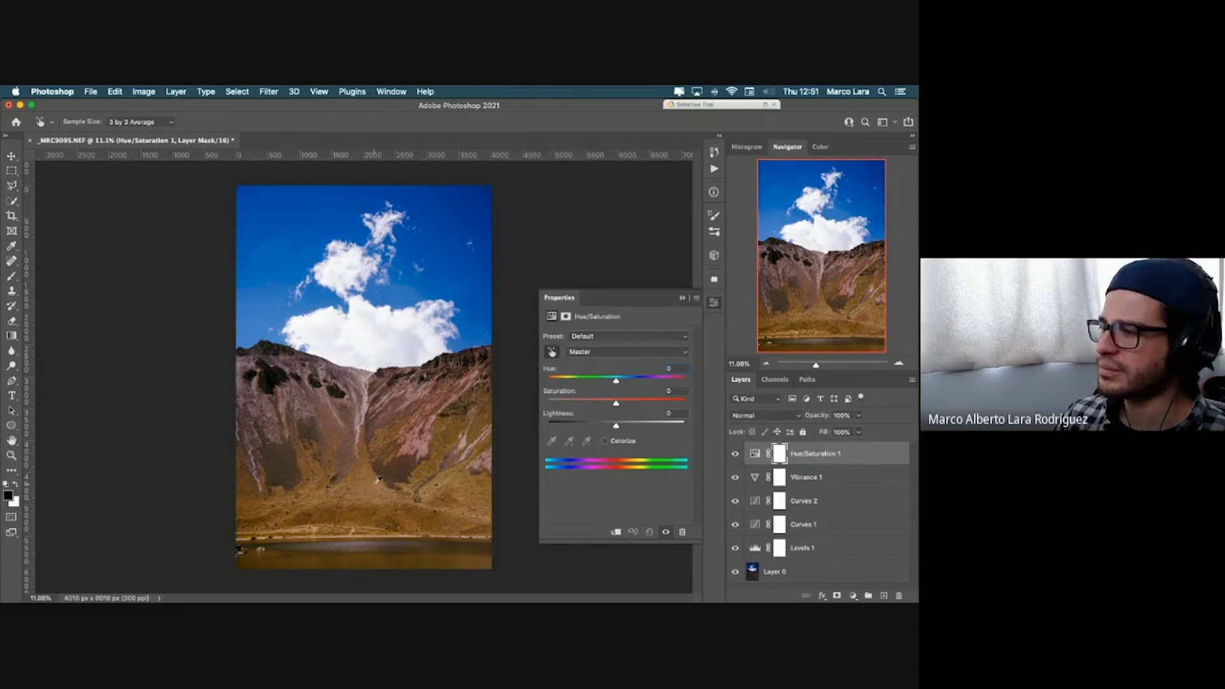
click(377, 479)
drag(616, 426, 618, 384)
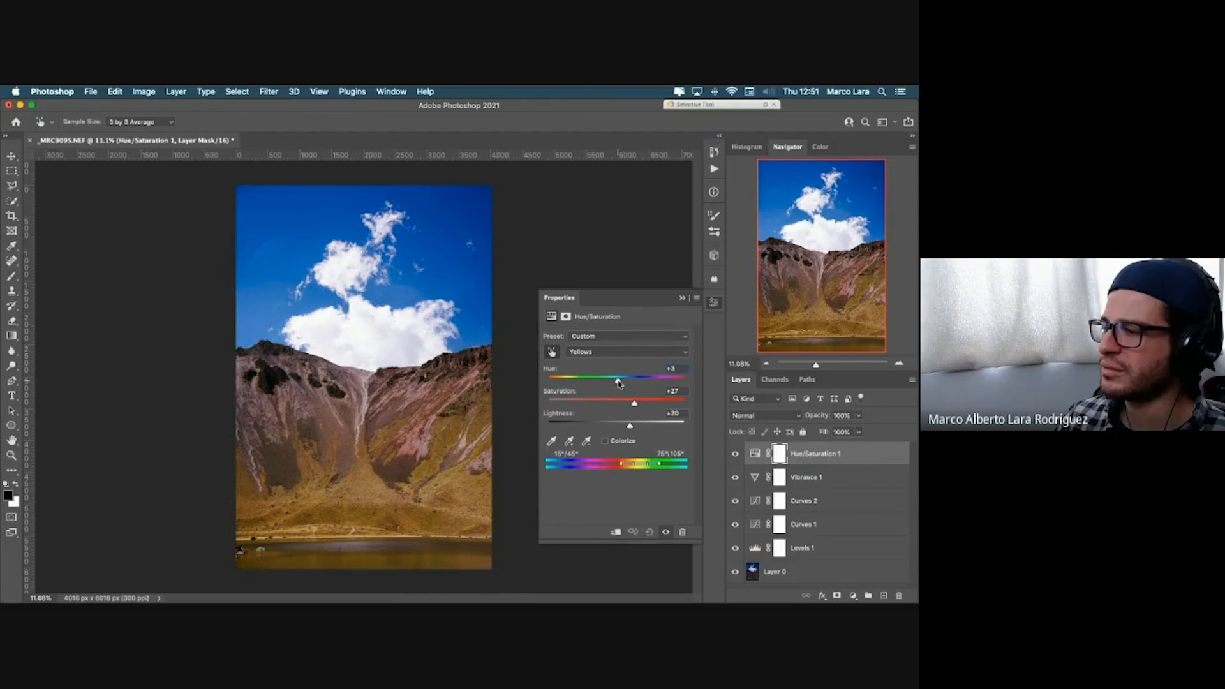
click(682, 298)
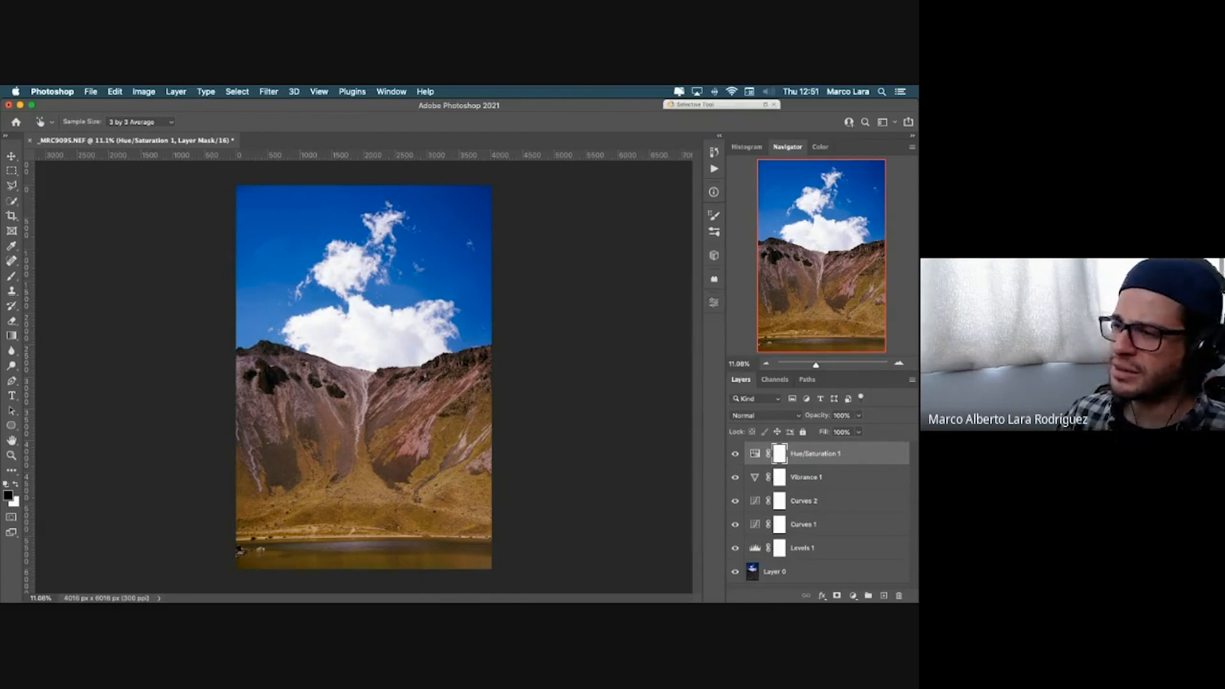
Step: Compare the photo with and without Hue/Saturation 1 and Vibrance 1 by hiding and showing both layers
click(735, 454)
click(735, 477)
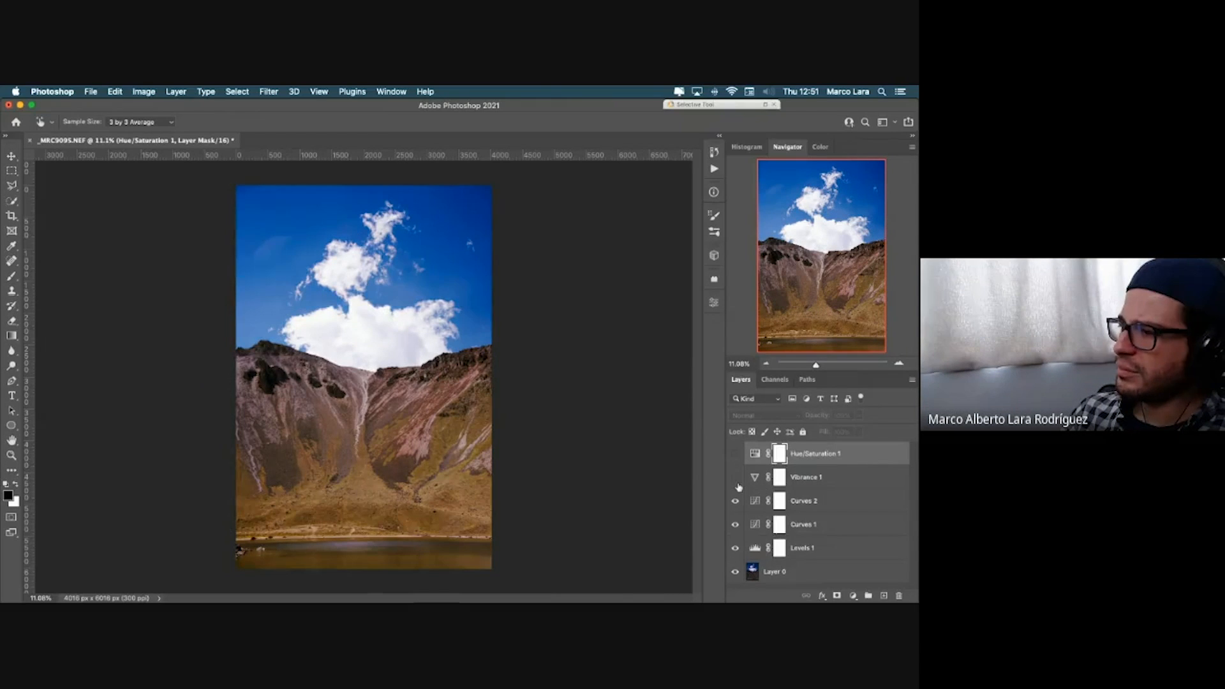
click(735, 477)
click(735, 453)
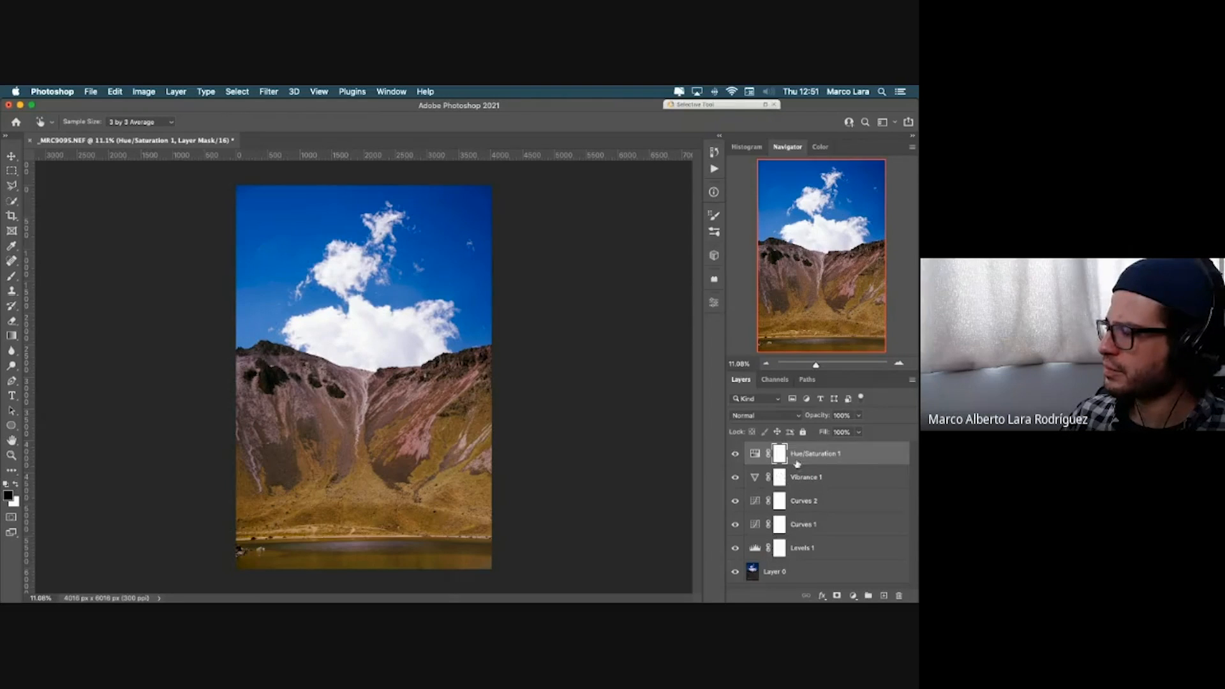
Step: Add a Black & White adjustment layer with reds 155, yellows 159, greens 29, cyans 77, blues 10 and magentas -87
click(853, 596)
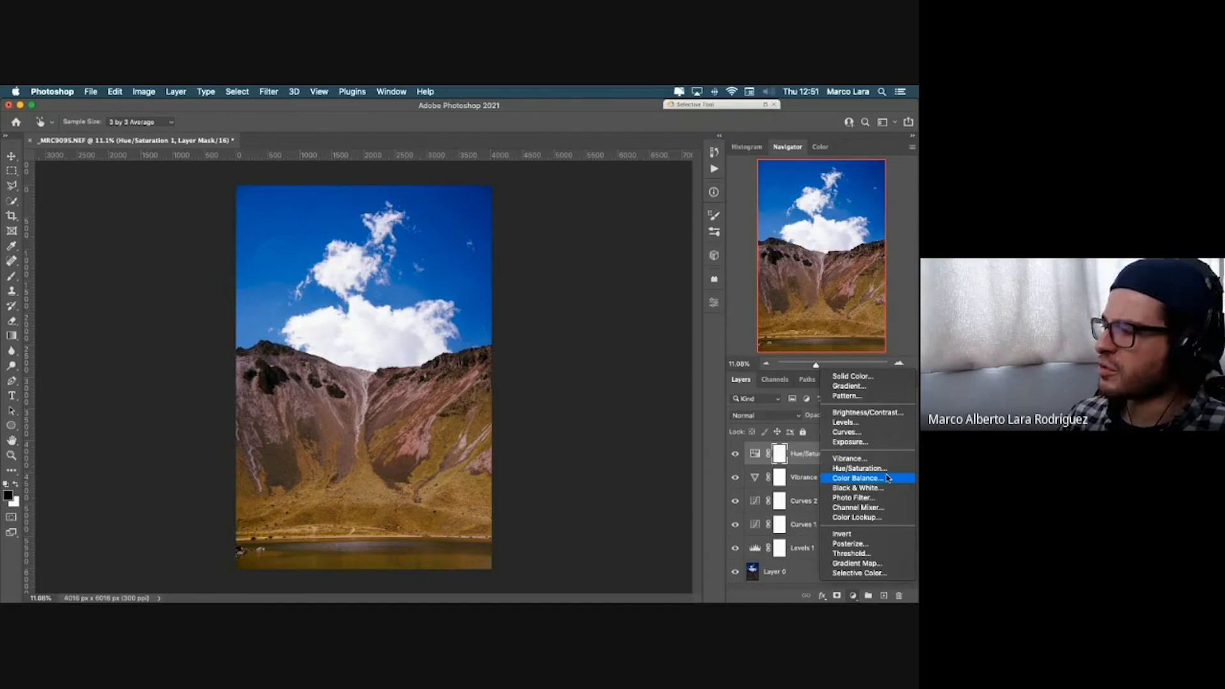
click(833, 490)
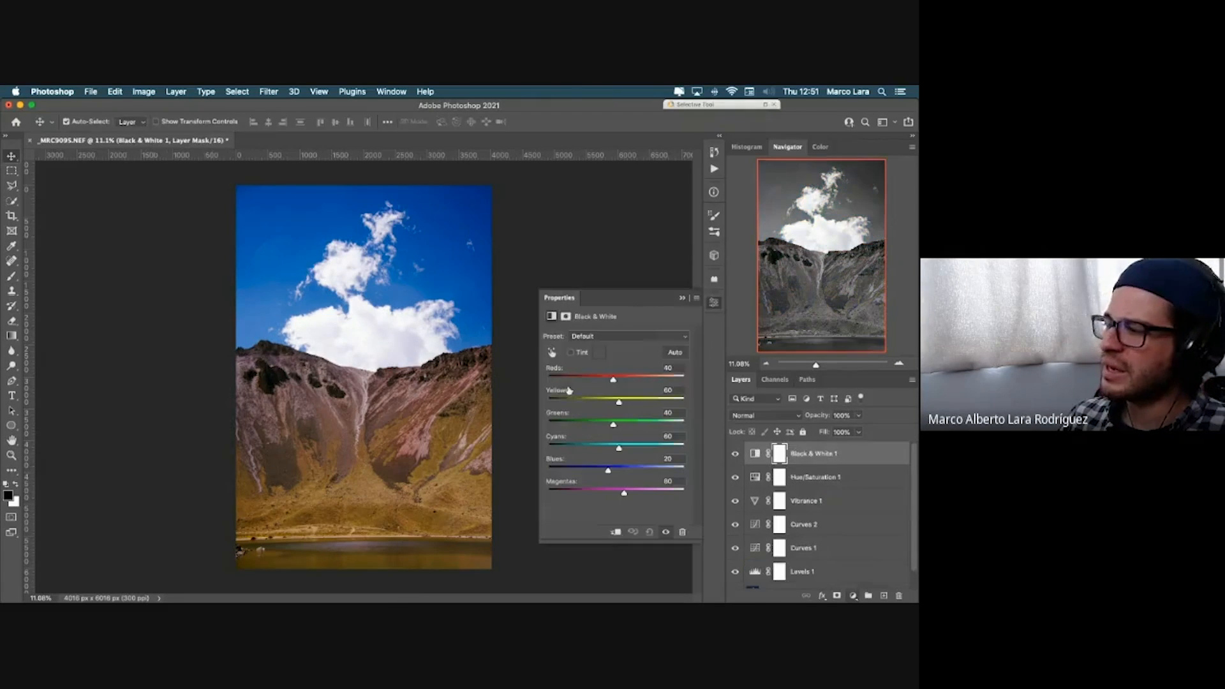
drag(613, 381, 646, 381)
drag(623, 495, 611, 426)
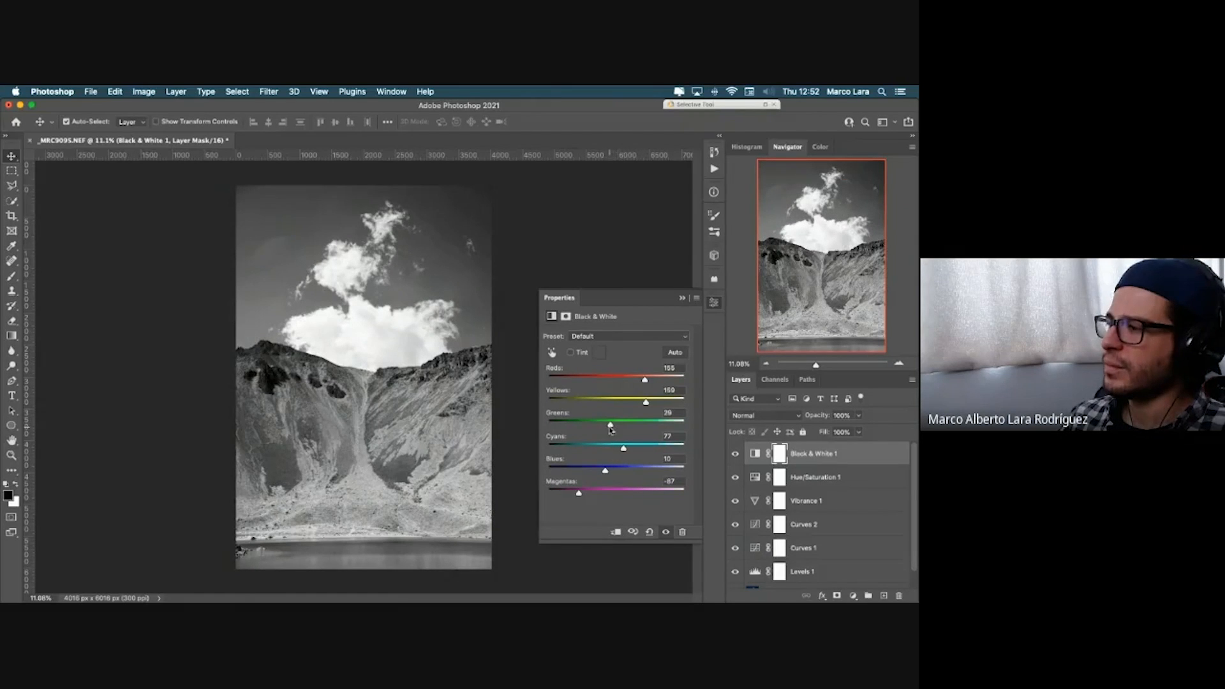
click(682, 300)
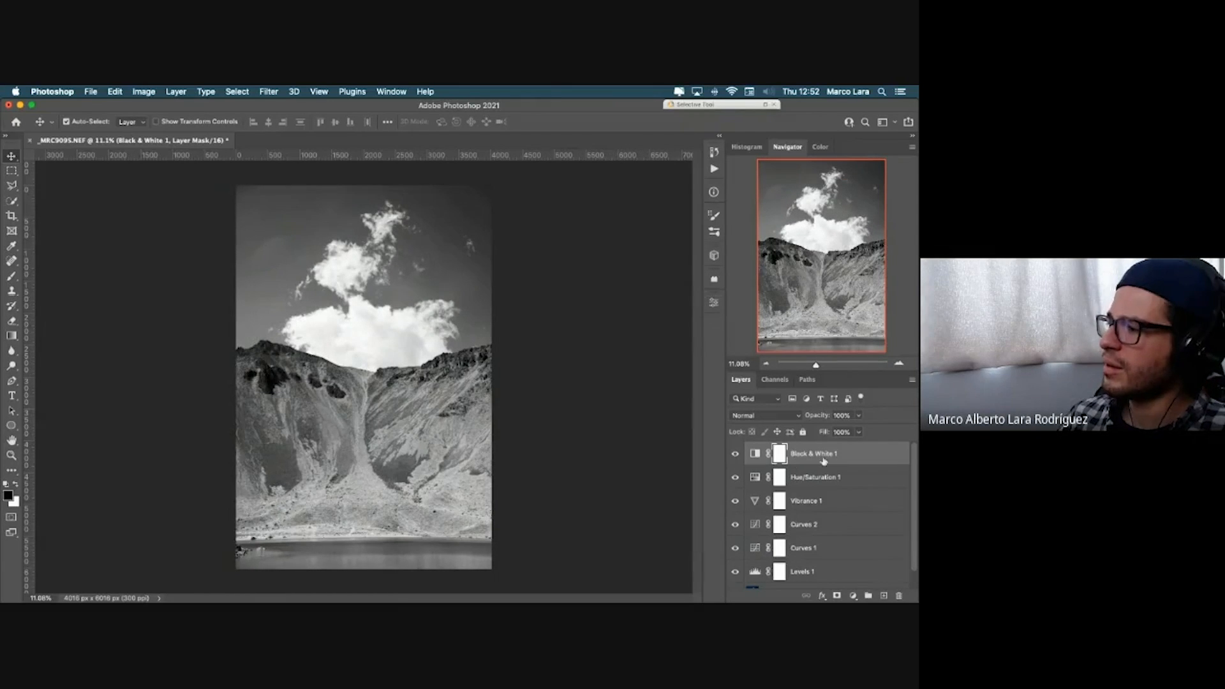
Step: Hide Black & White 1, and add a Photo Filter adjustment layer using Warming Filter (85)
click(734, 456)
click(854, 595)
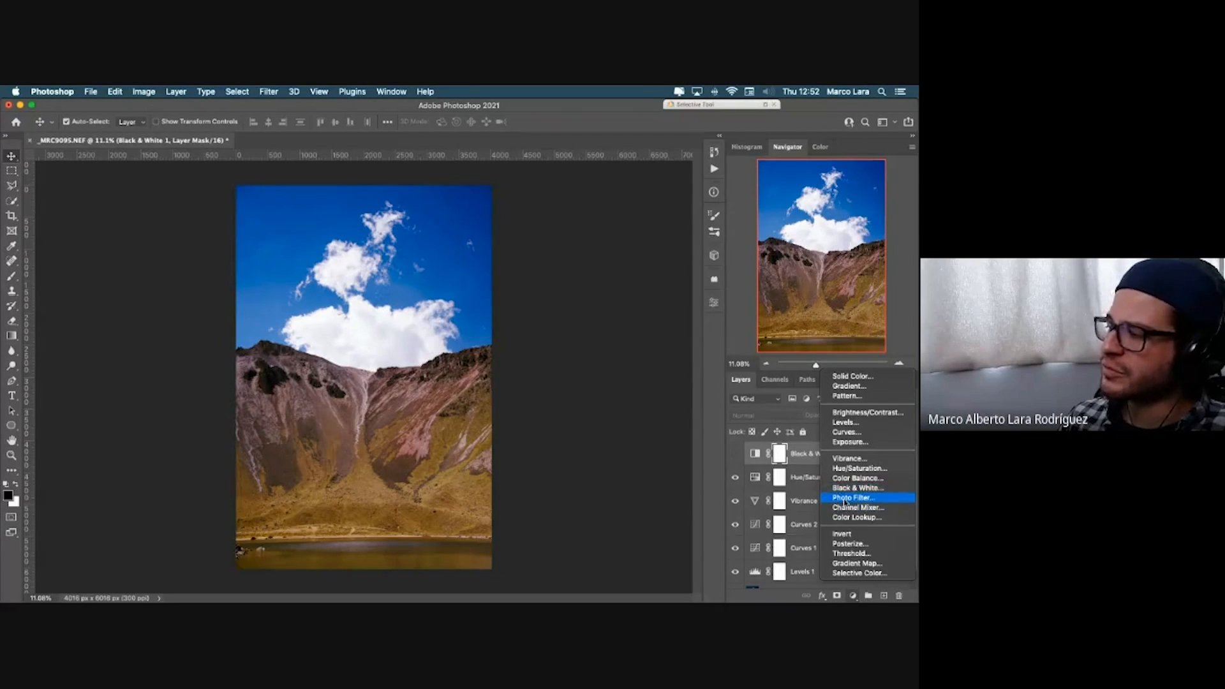
click(861, 497)
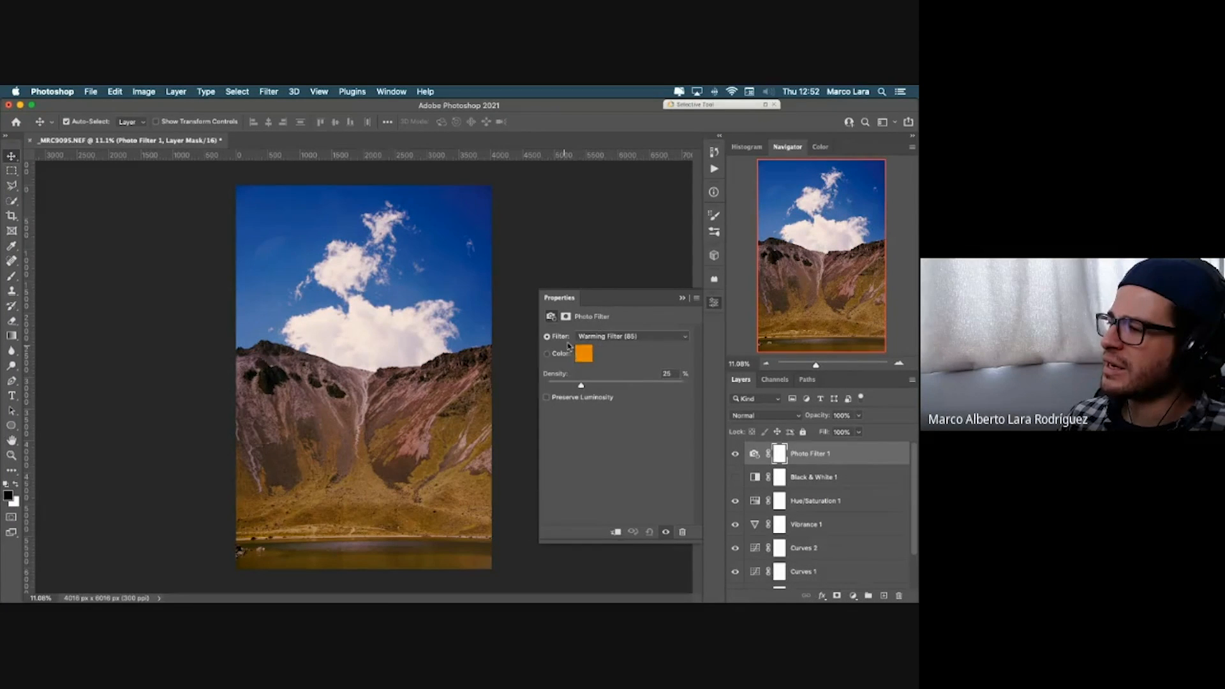
click(599, 337)
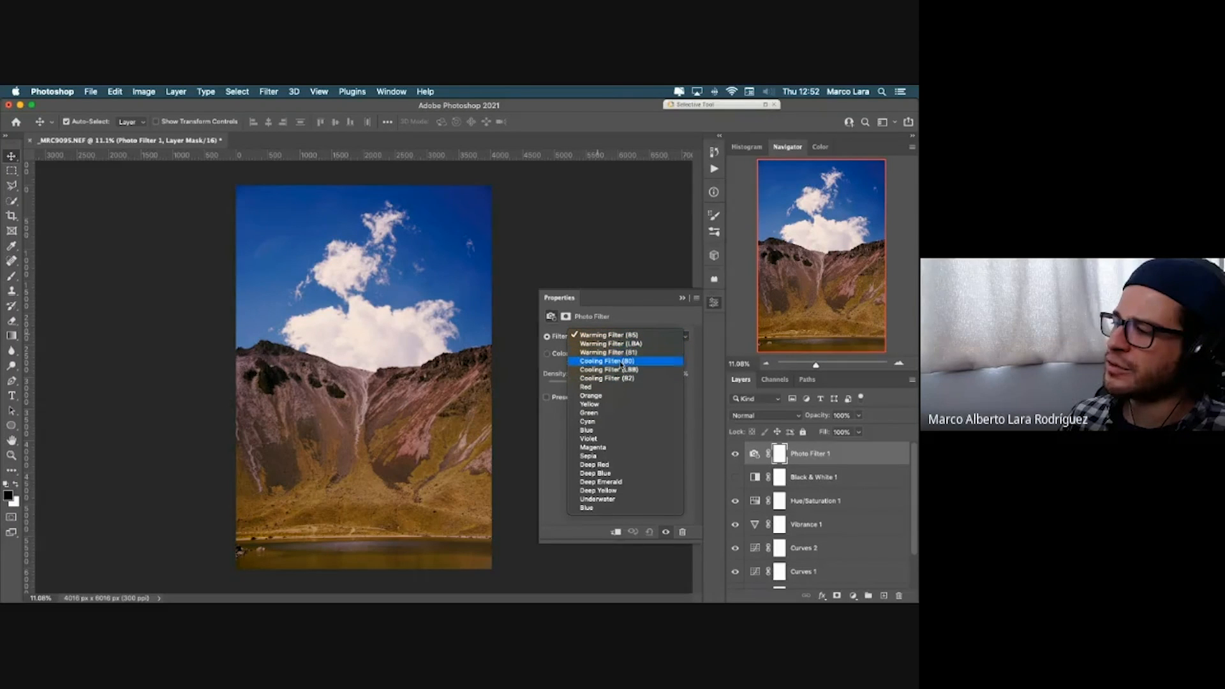
click(552, 438)
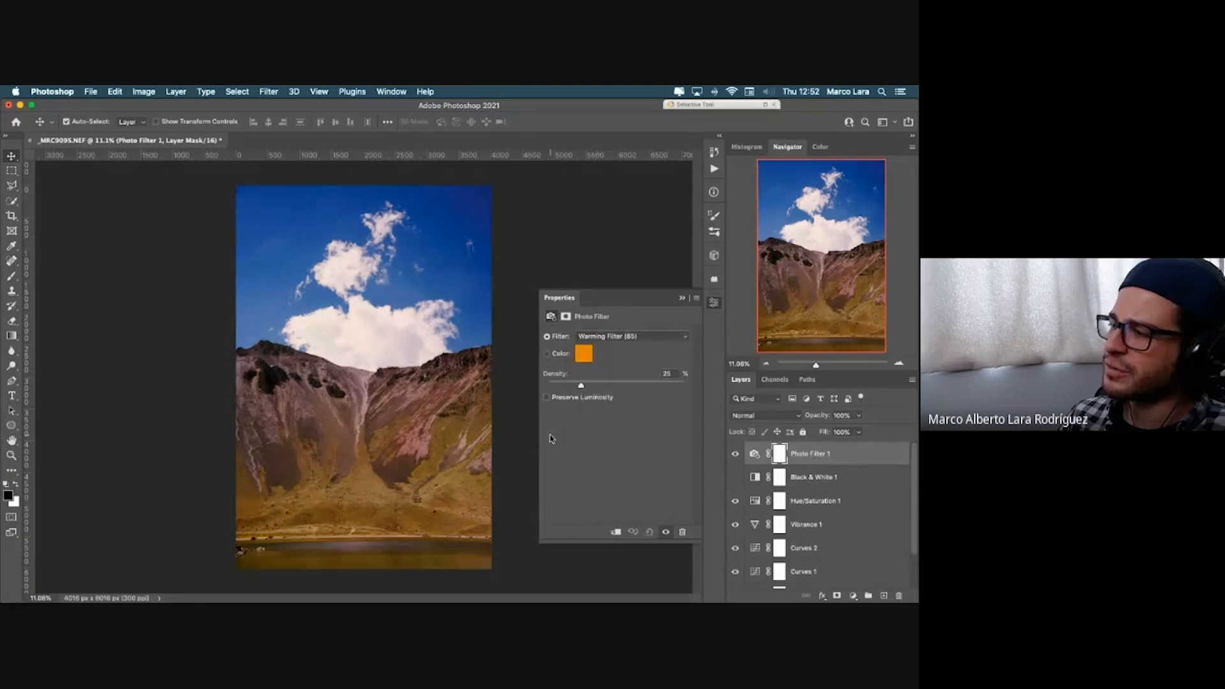
click(591, 337)
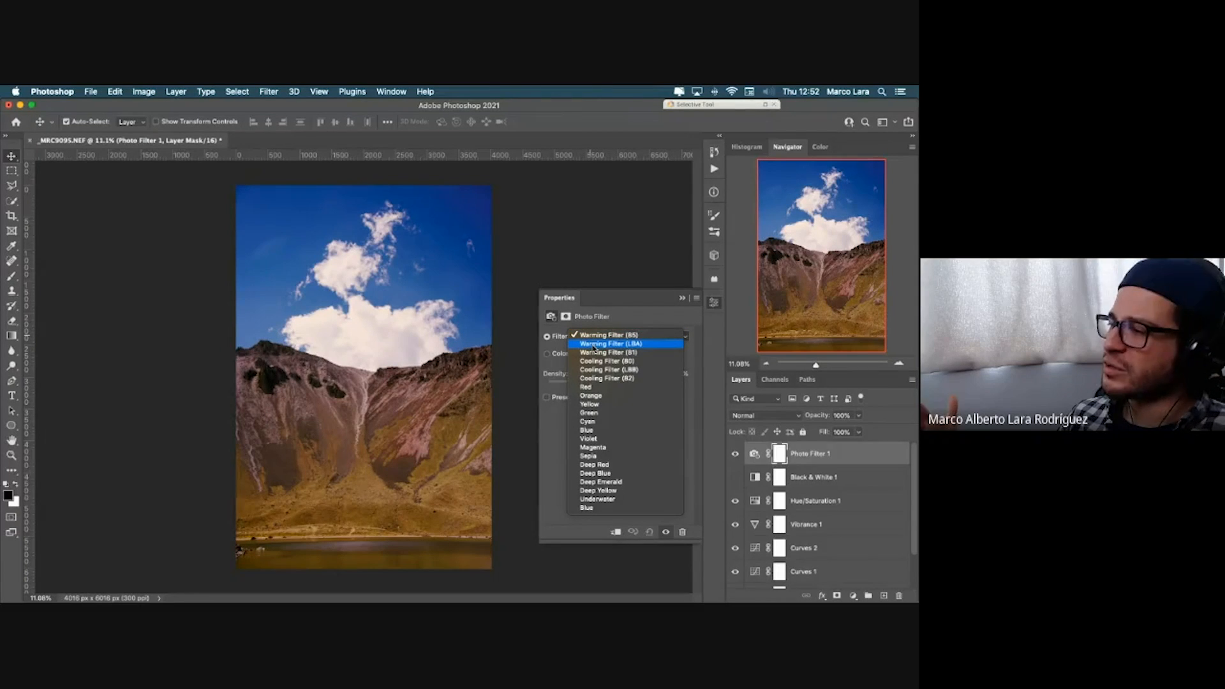
click(597, 335)
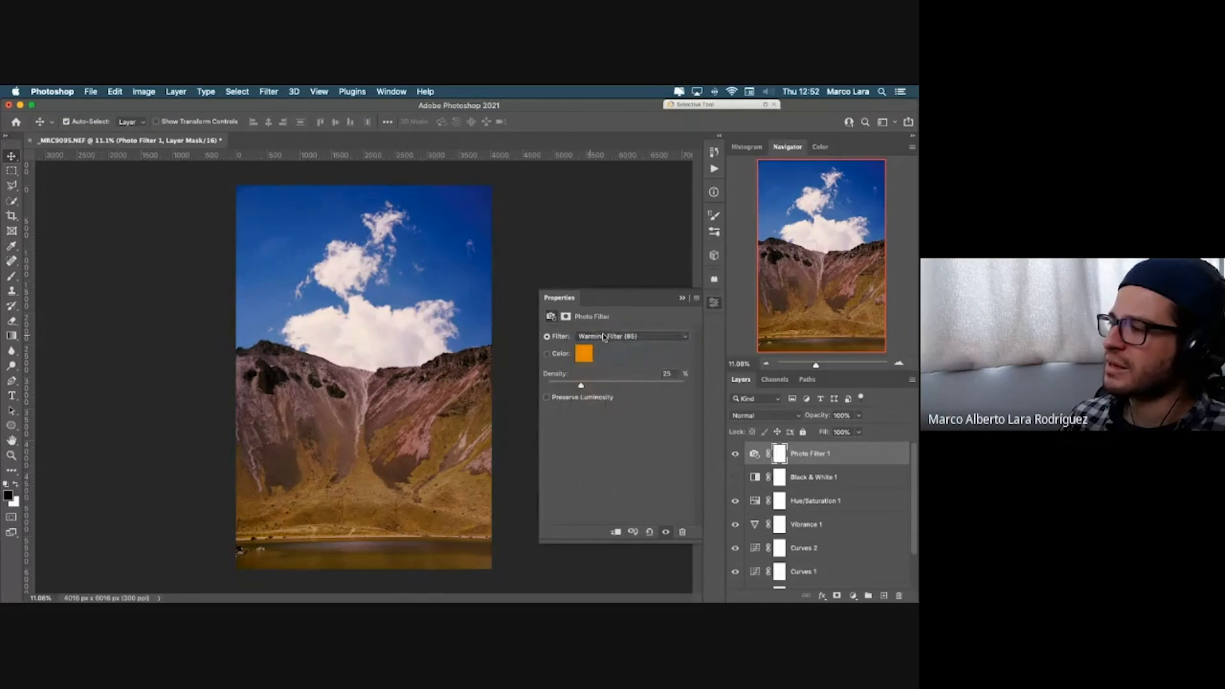
Step: Try the Photo Filter presets Warming Filter (LBA), Warming Filter (81), Cooling Filter (80), Cooling Filter (LBB) and Cooling Filter (82) in turn
click(683, 338)
click(683, 338)
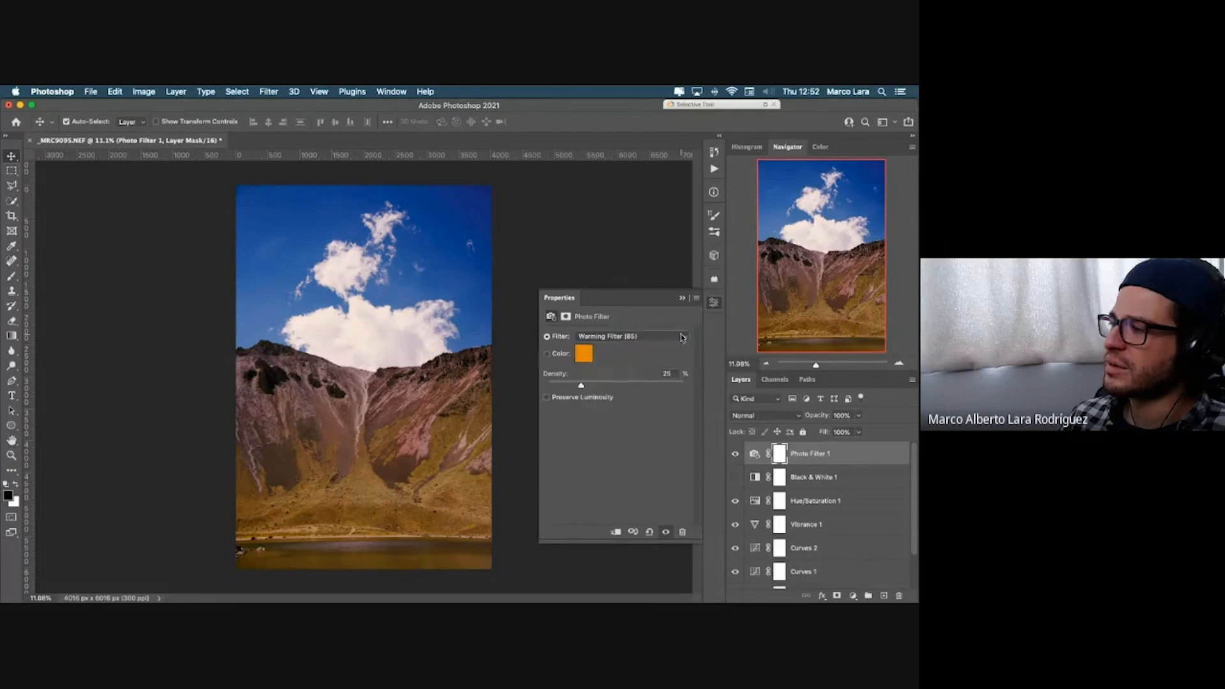
click(683, 338)
click(673, 346)
click(679, 340)
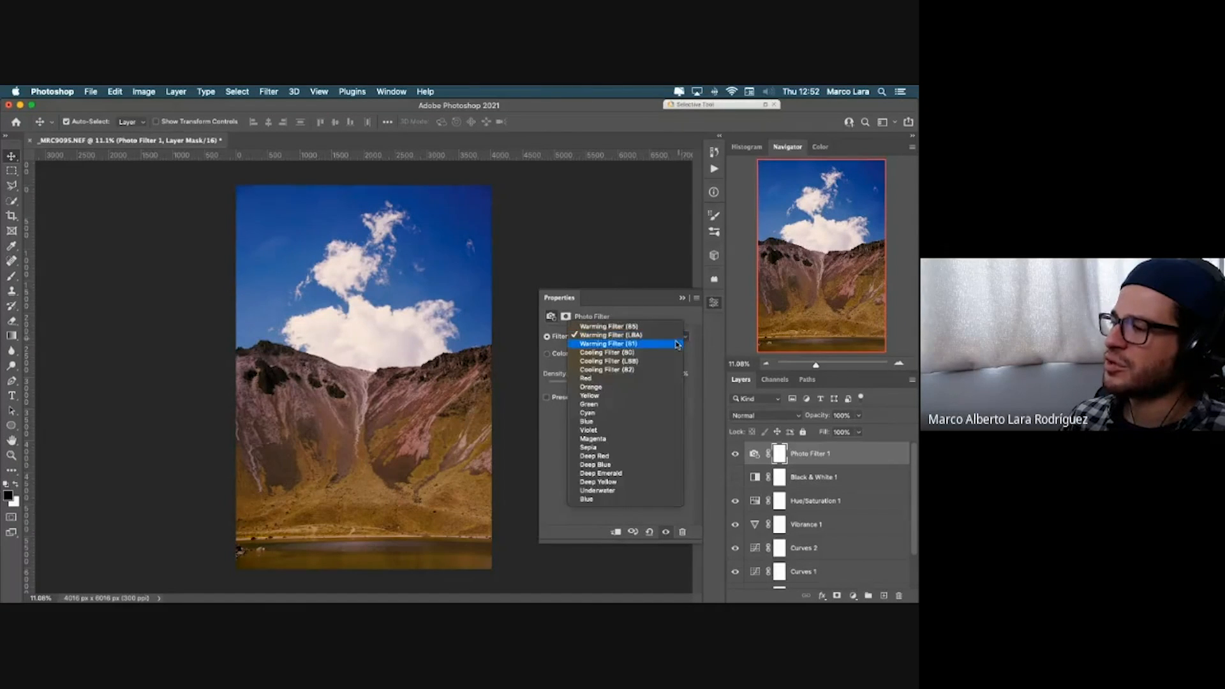
click(680, 348)
click(681, 348)
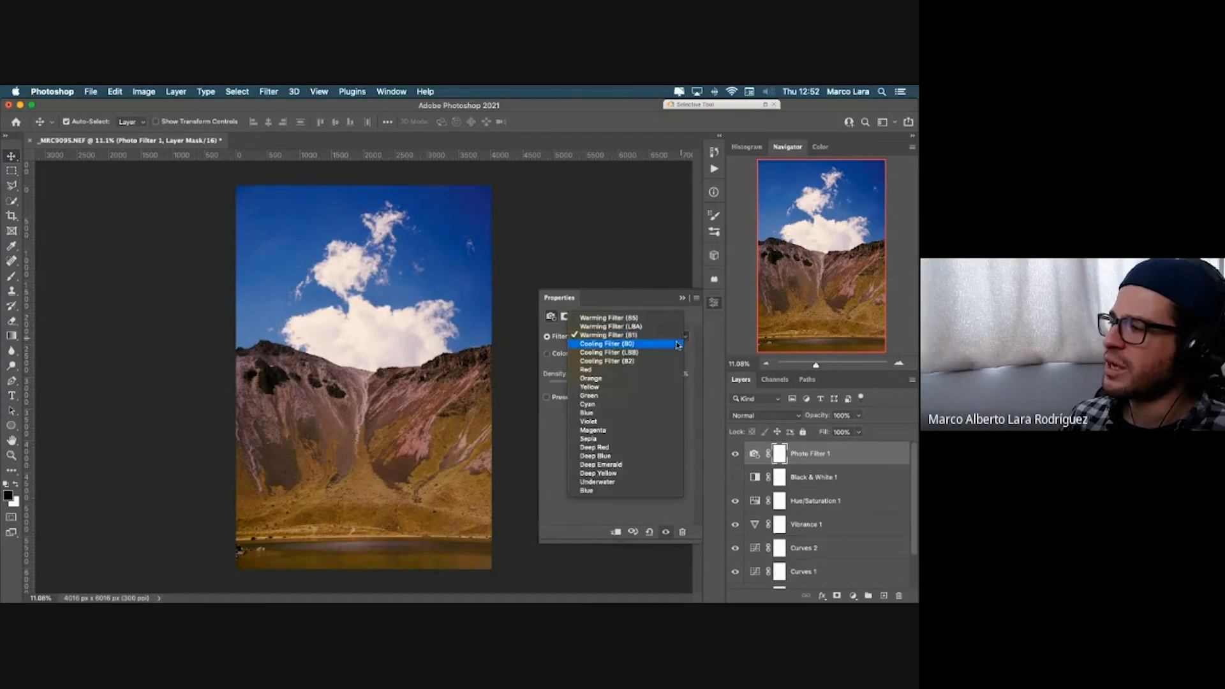
click(669, 358)
click(659, 338)
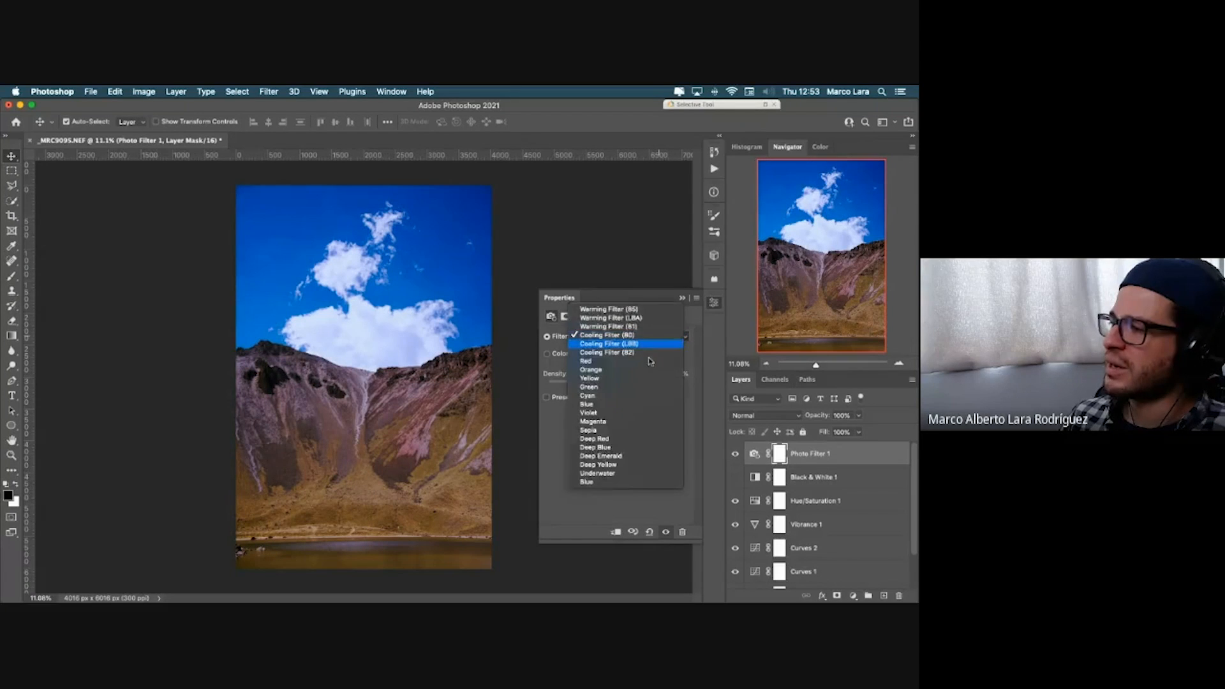
click(654, 344)
click(632, 339)
click(627, 344)
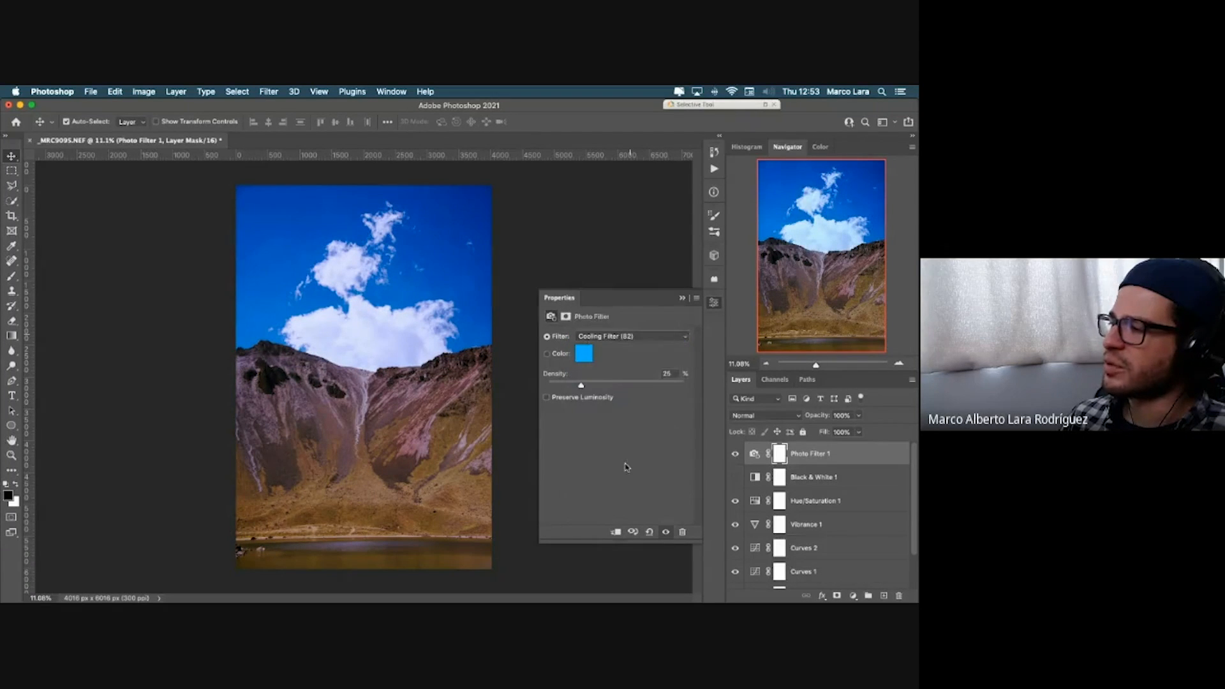
Step: Try Warming Filter (81) on the Photo Filter layer with the density raised to 52%
click(661, 336)
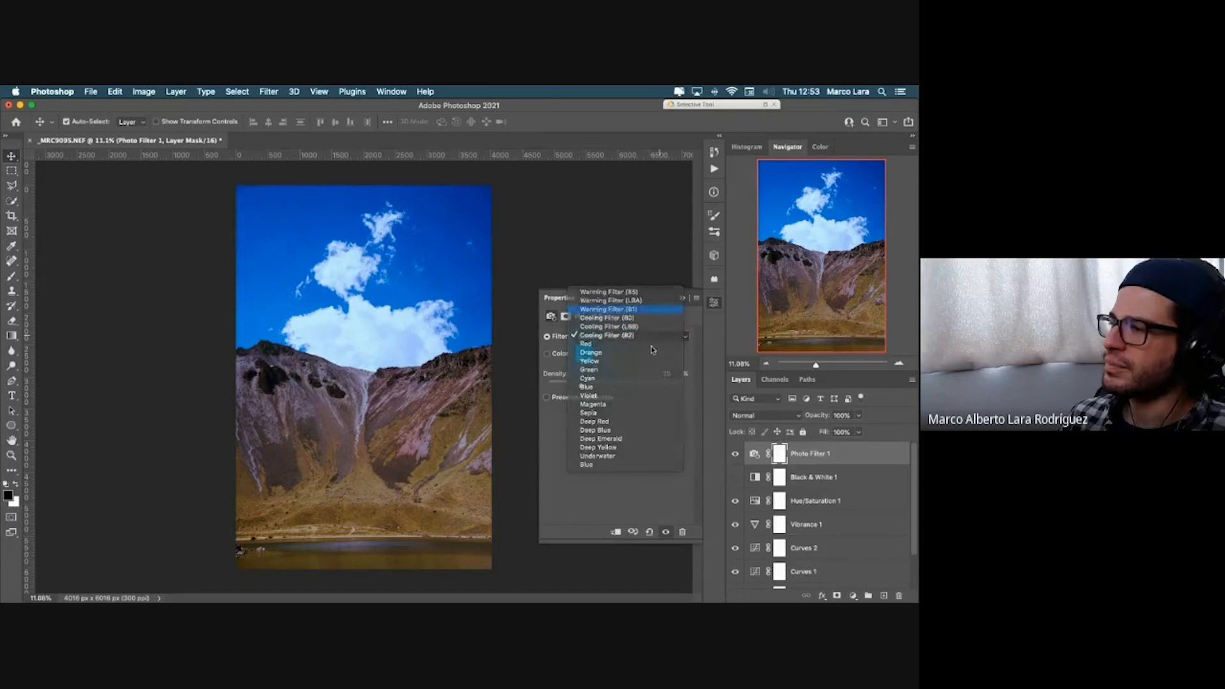
click(663, 309)
drag(582, 385, 618, 385)
Step: Try the Red preset on the Photo Filter layer at 100% density
click(654, 337)
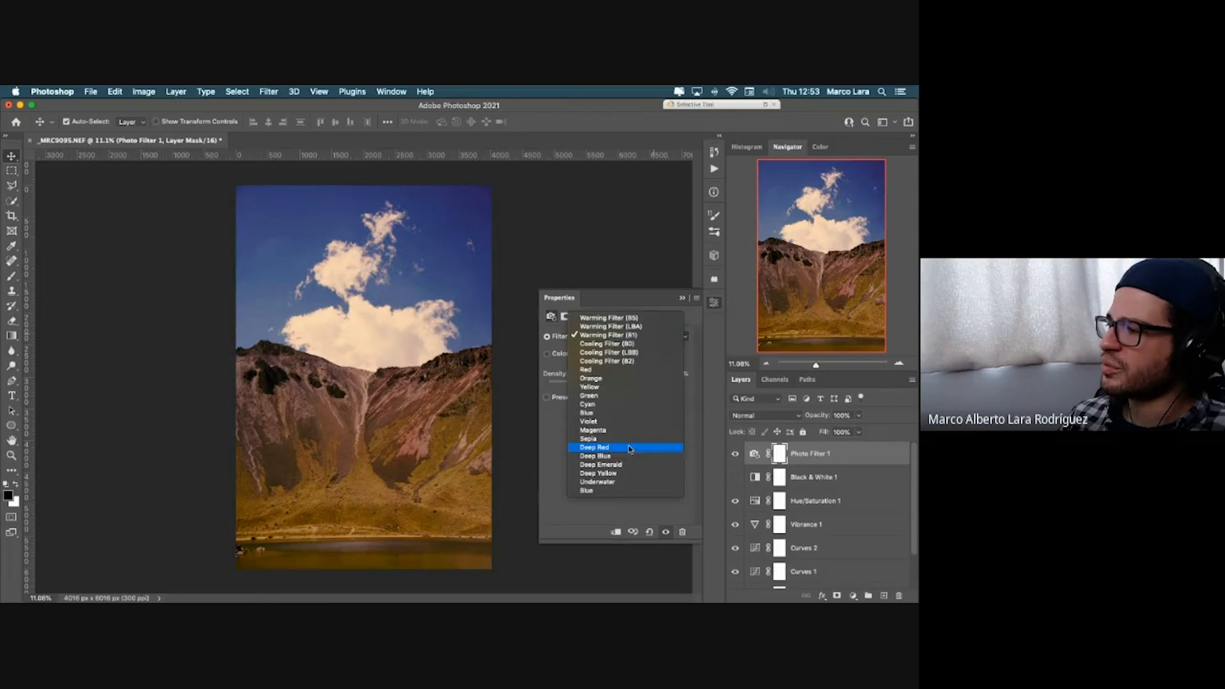
click(617, 370)
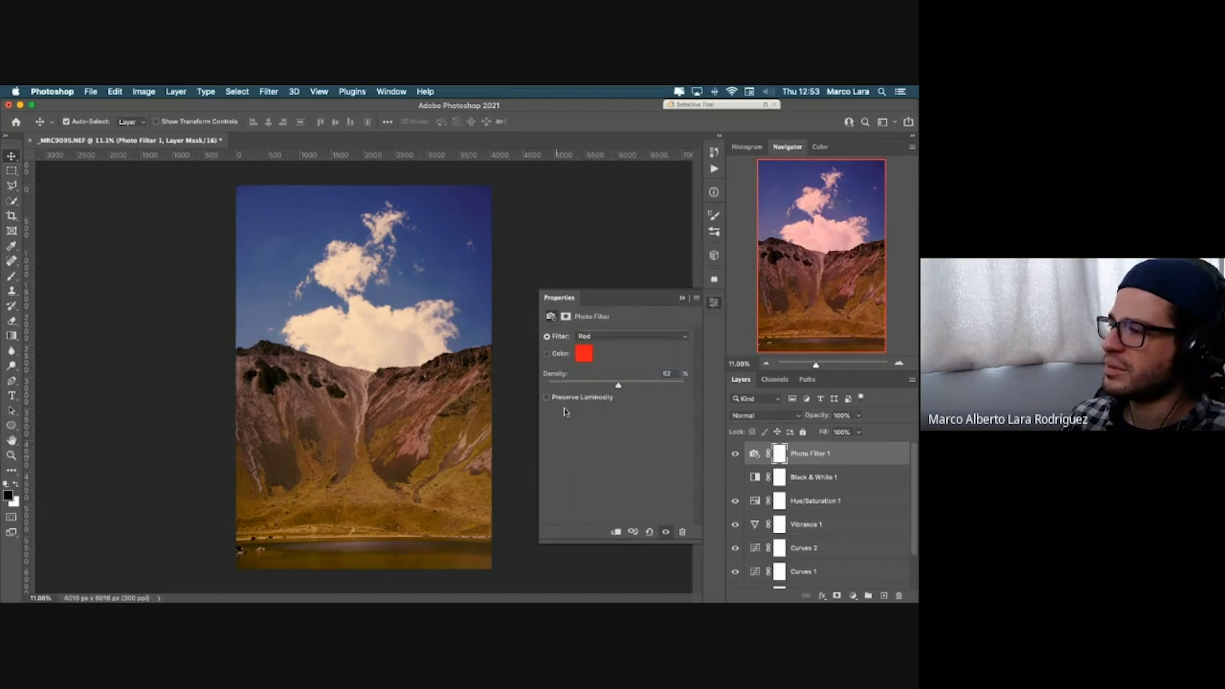
drag(618, 386, 709, 390)
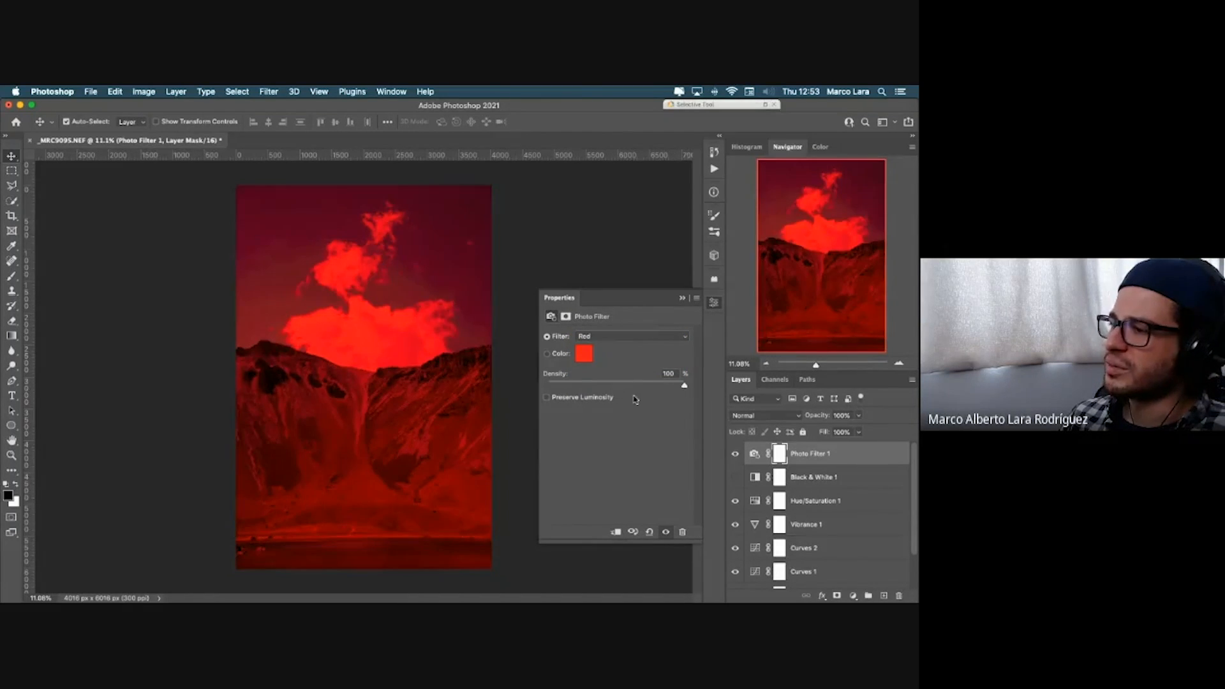
Step: Compare the red-filtered photo with and without Preserve Luminosity at full density, leaving the option off
click(547, 399)
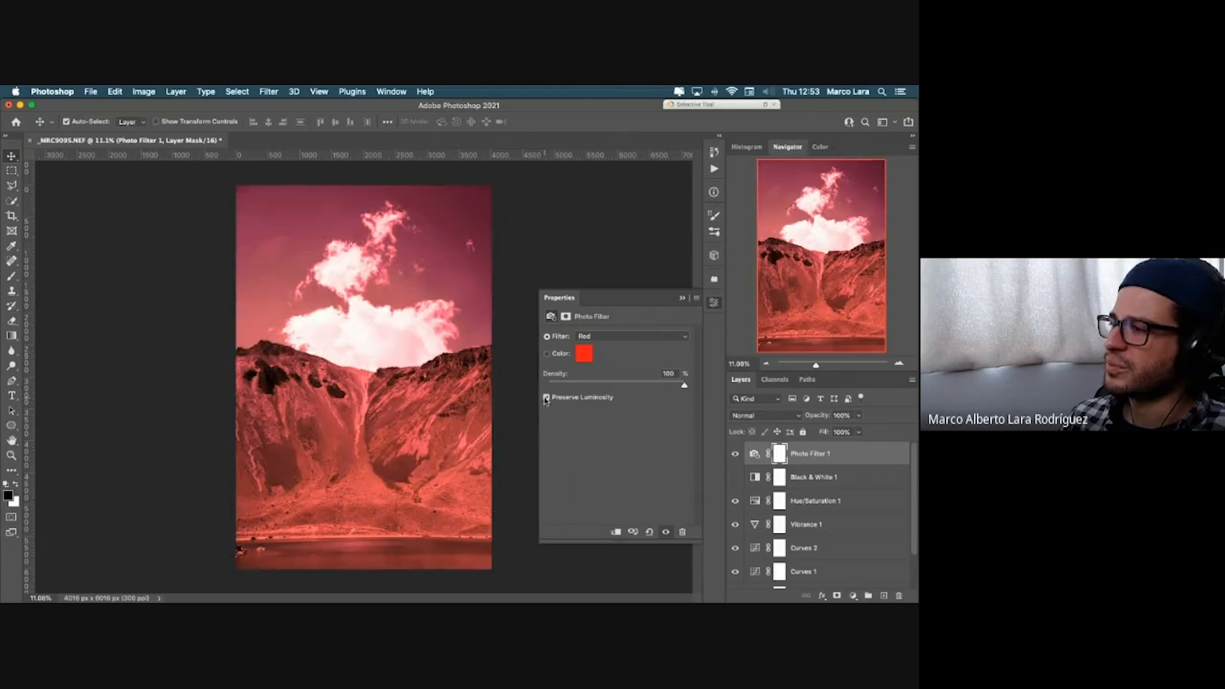
click(547, 398)
drag(687, 388, 725, 389)
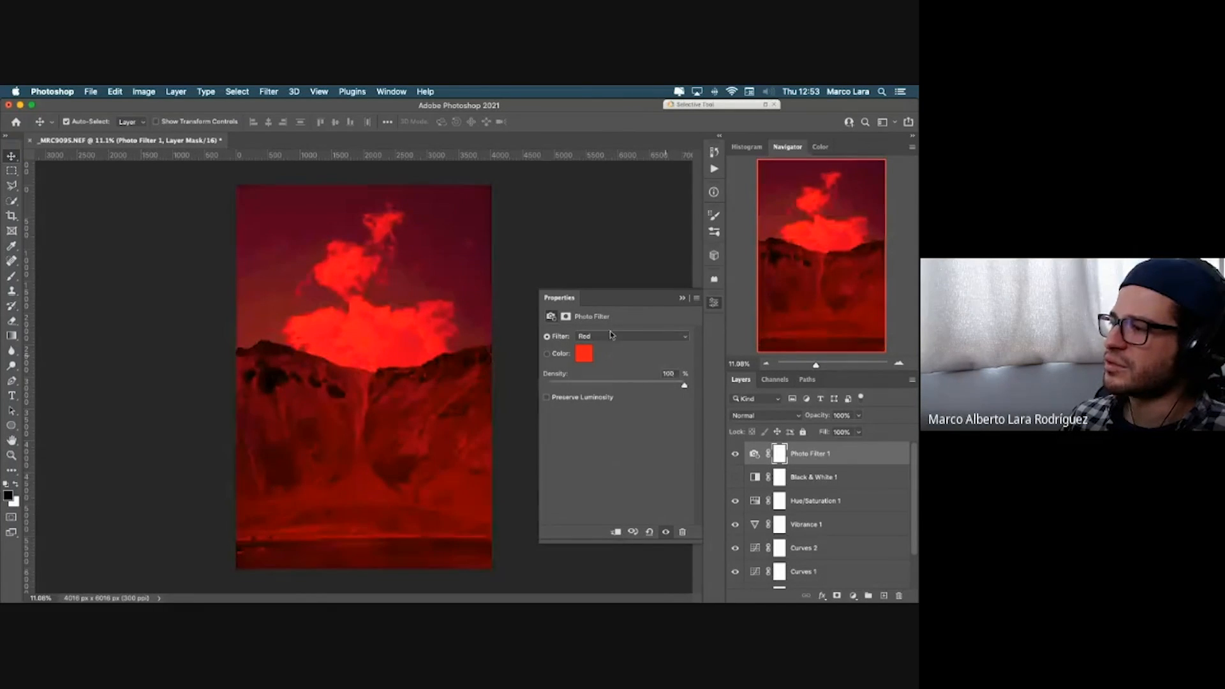
click(547, 398)
click(546, 399)
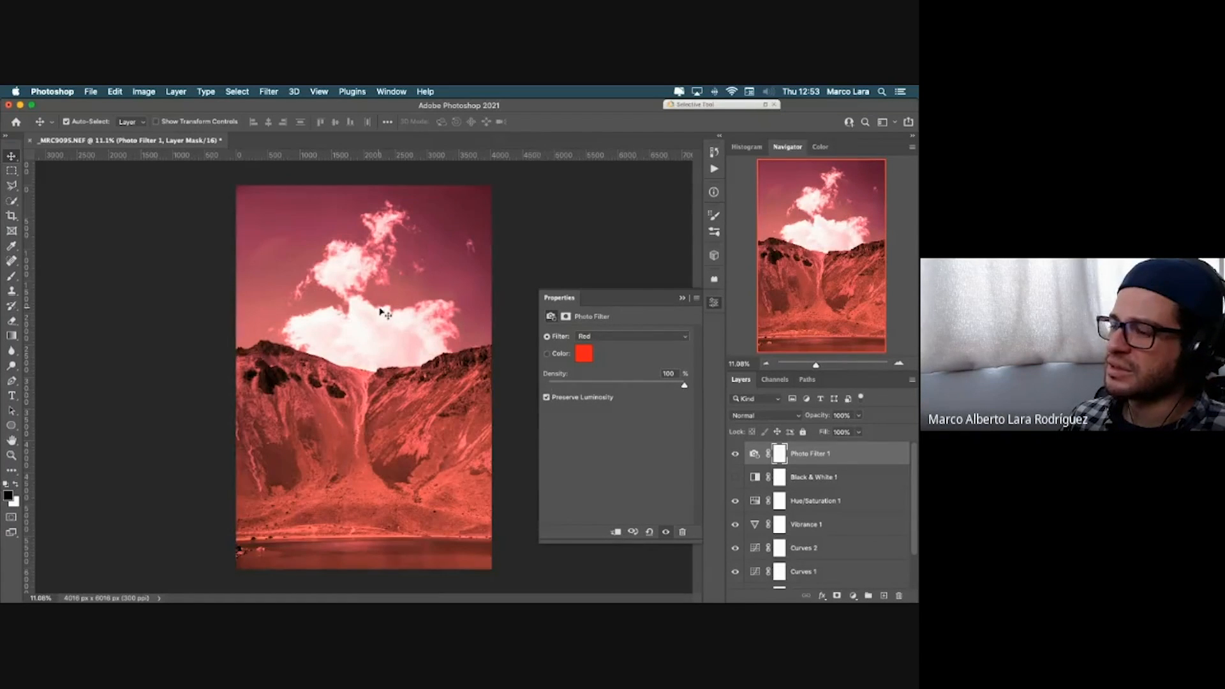
click(547, 398)
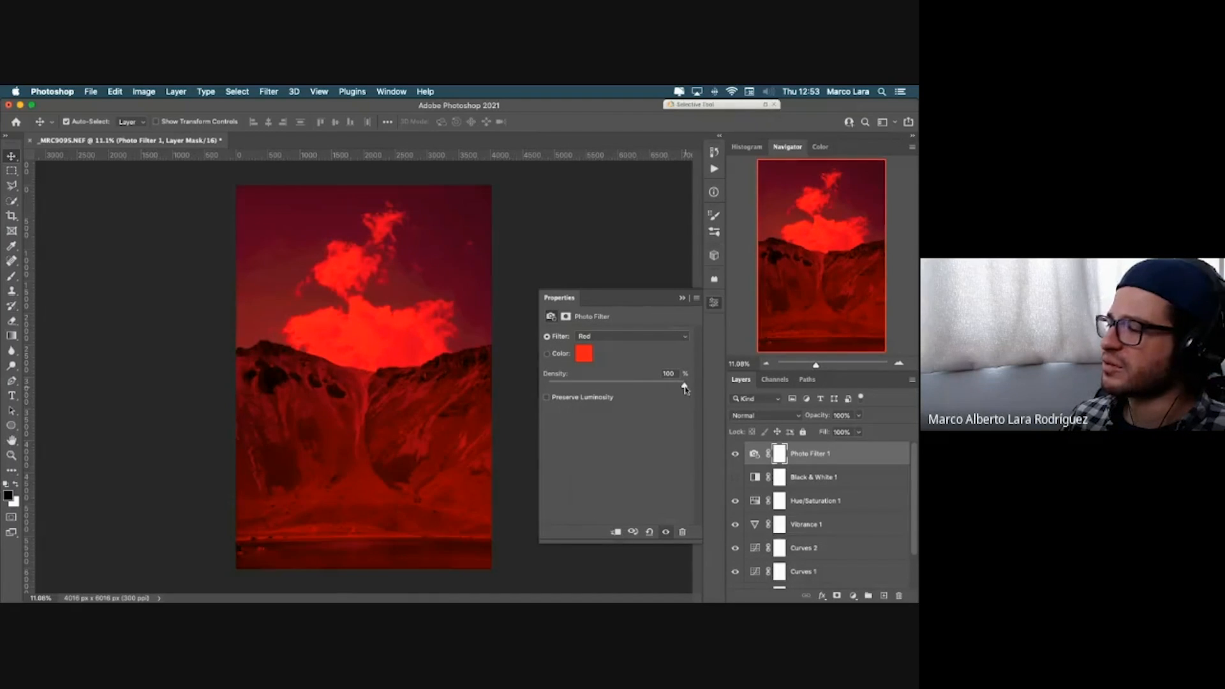
Step: Look at the filter's custom color choices, and try the Magenta and Blue presets at 100% density
click(583, 355)
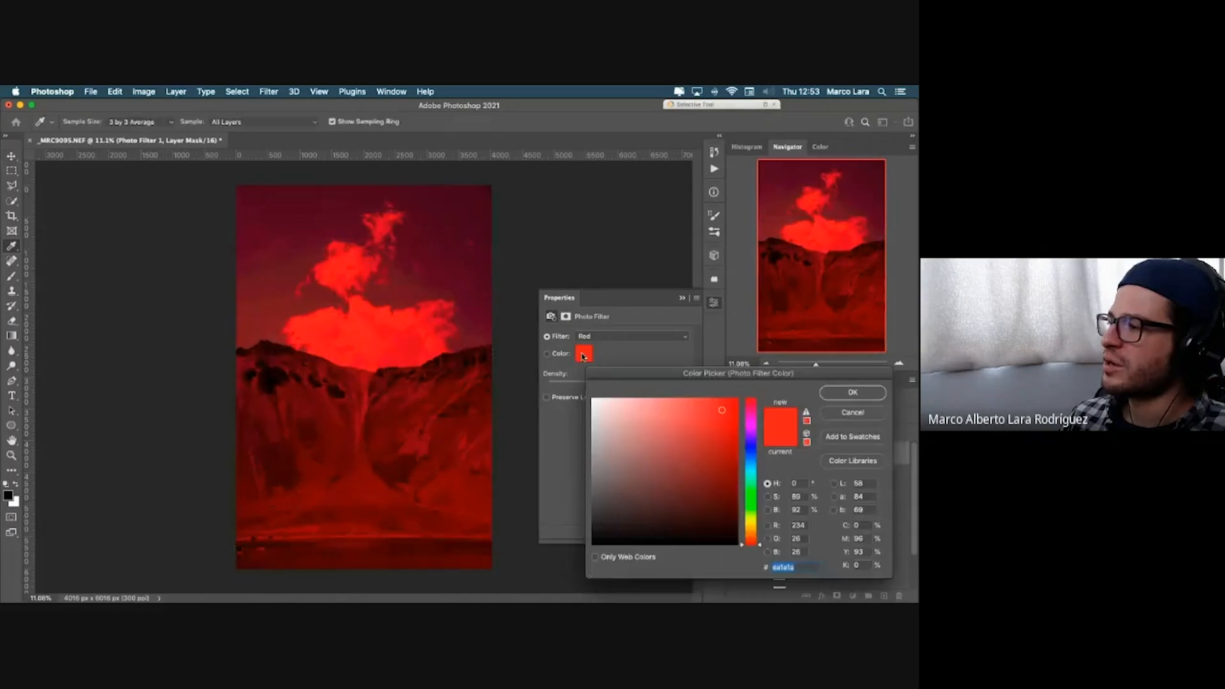
click(872, 414)
click(600, 337)
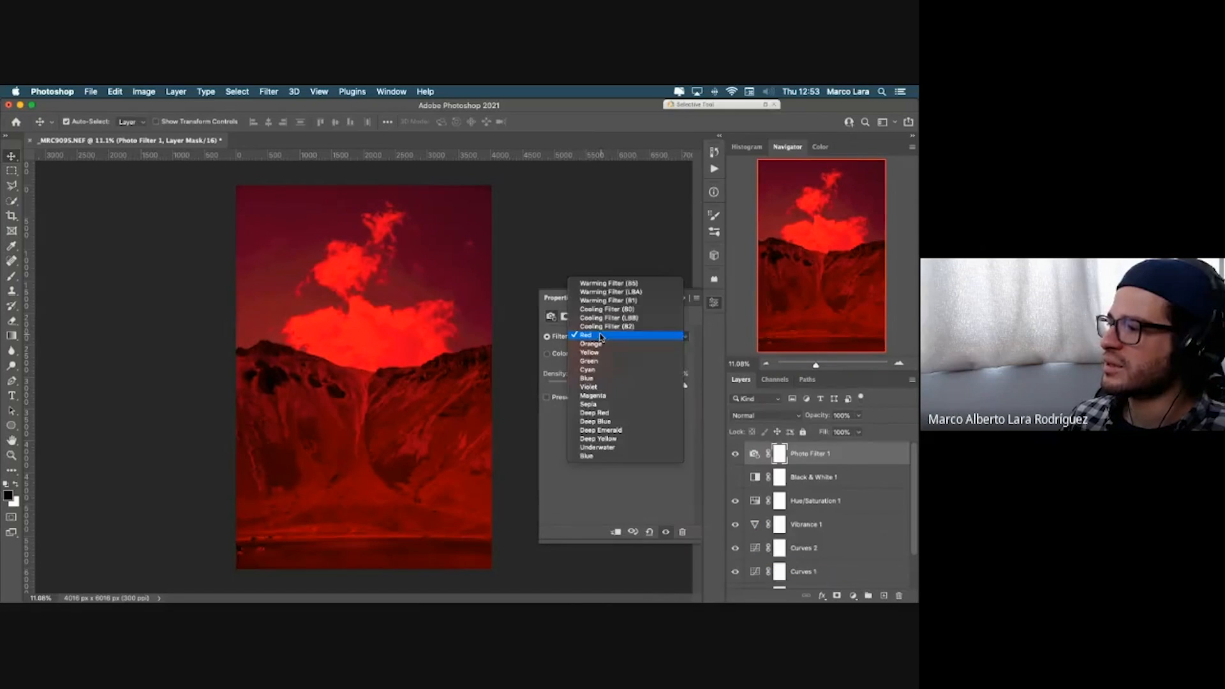
click(602, 395)
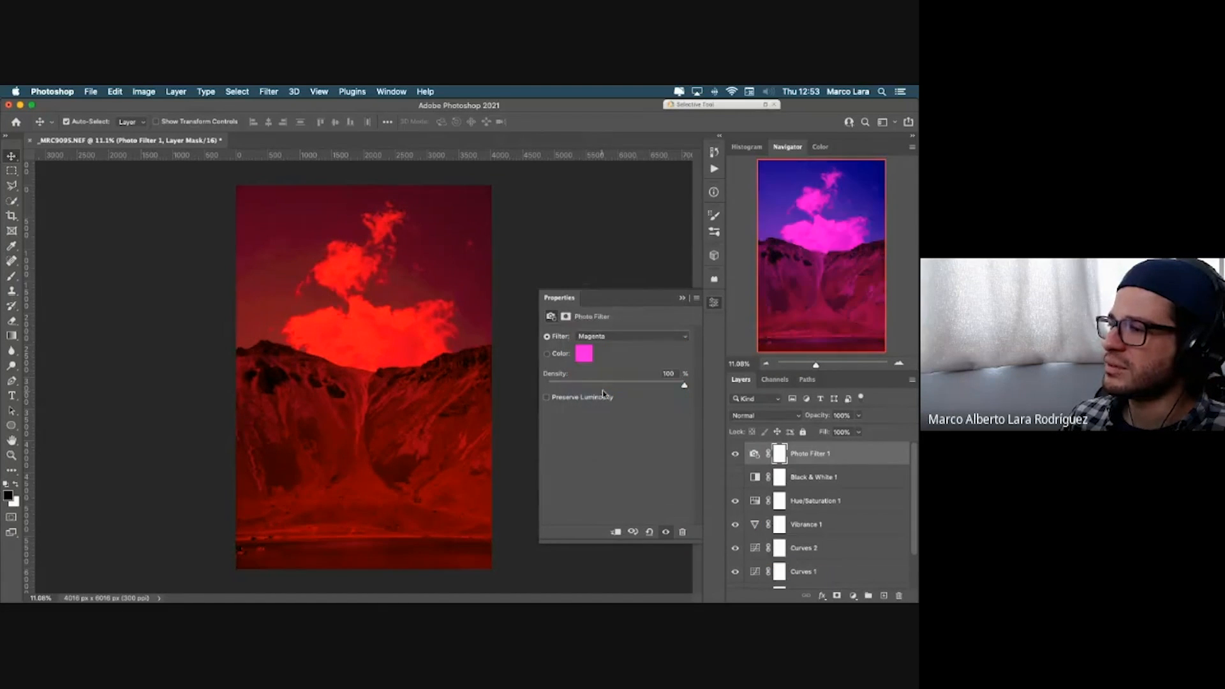
click(621, 338)
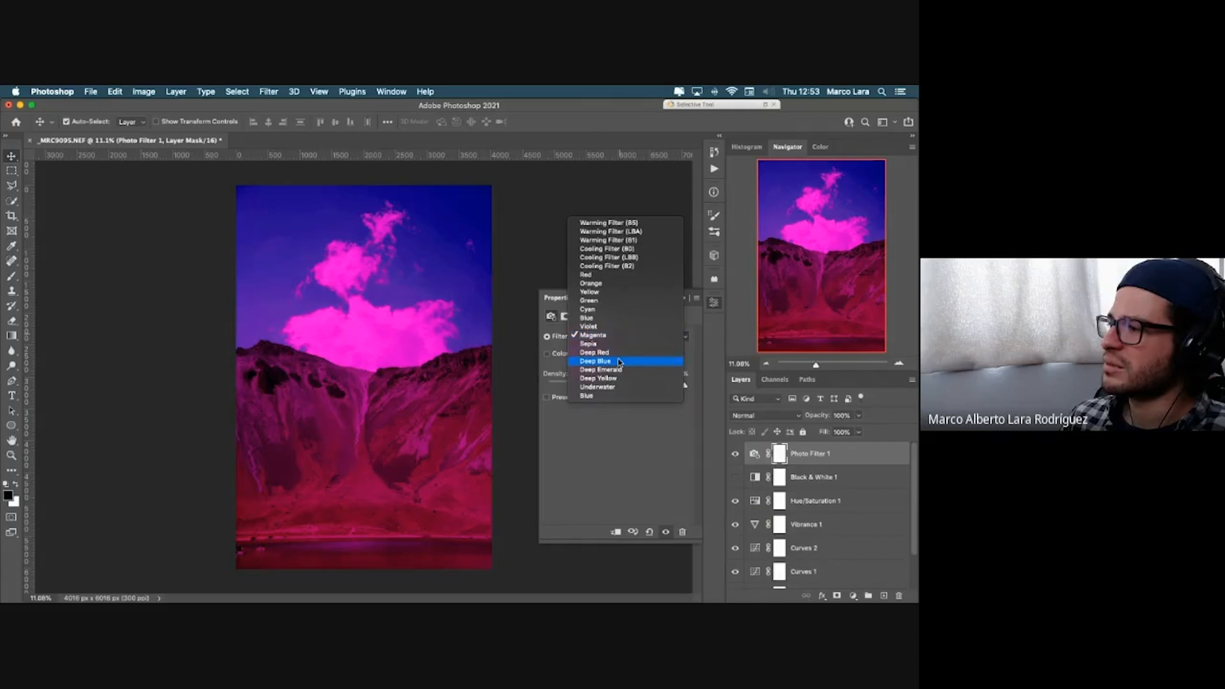
click(616, 321)
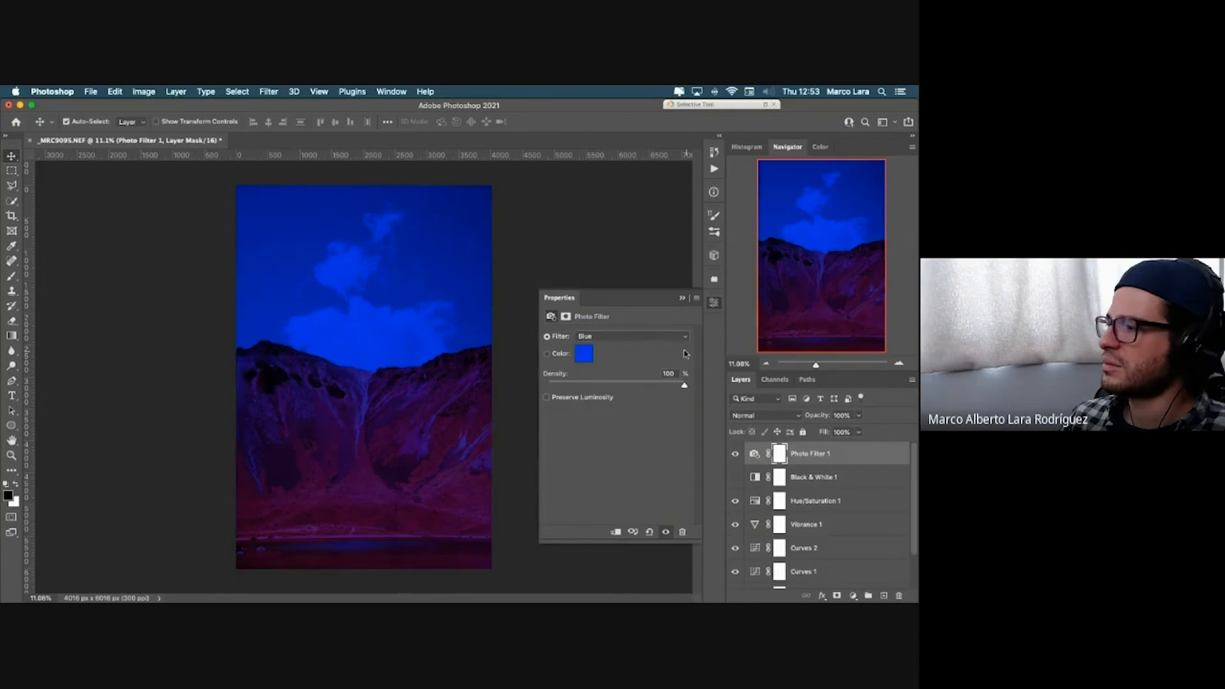
Step: Set the Photo Filter layer to Warming Filter (85) with a density of about 25%
click(620, 338)
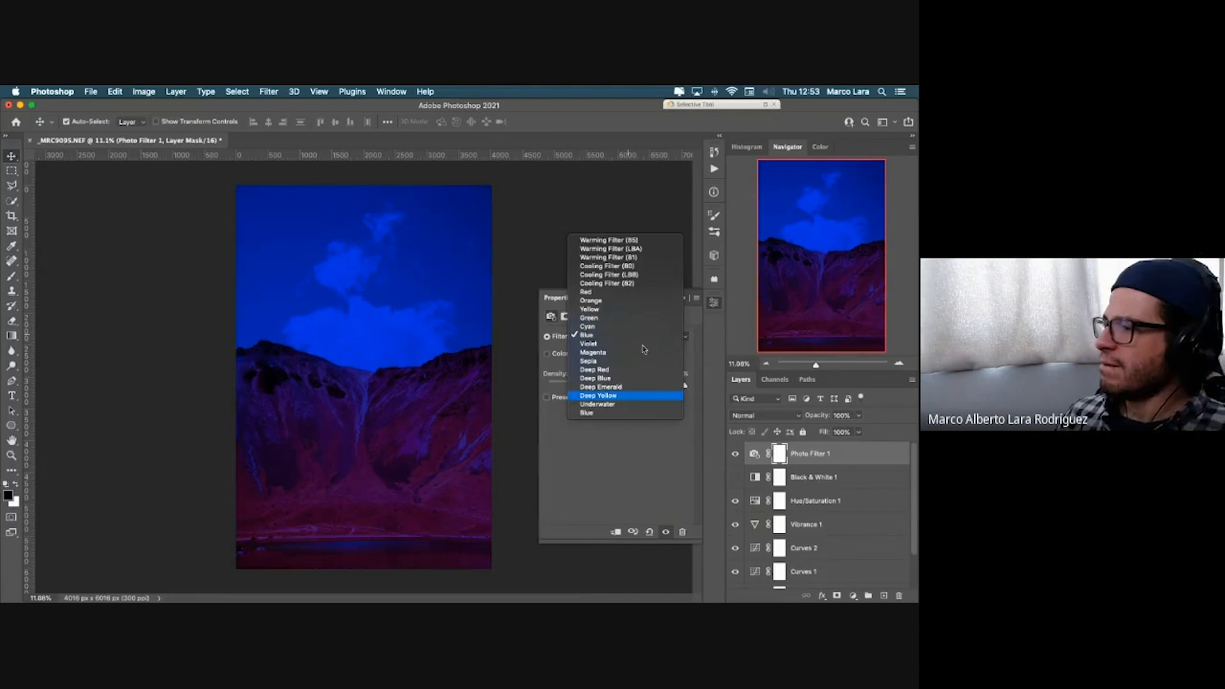
click(648, 241)
click(575, 382)
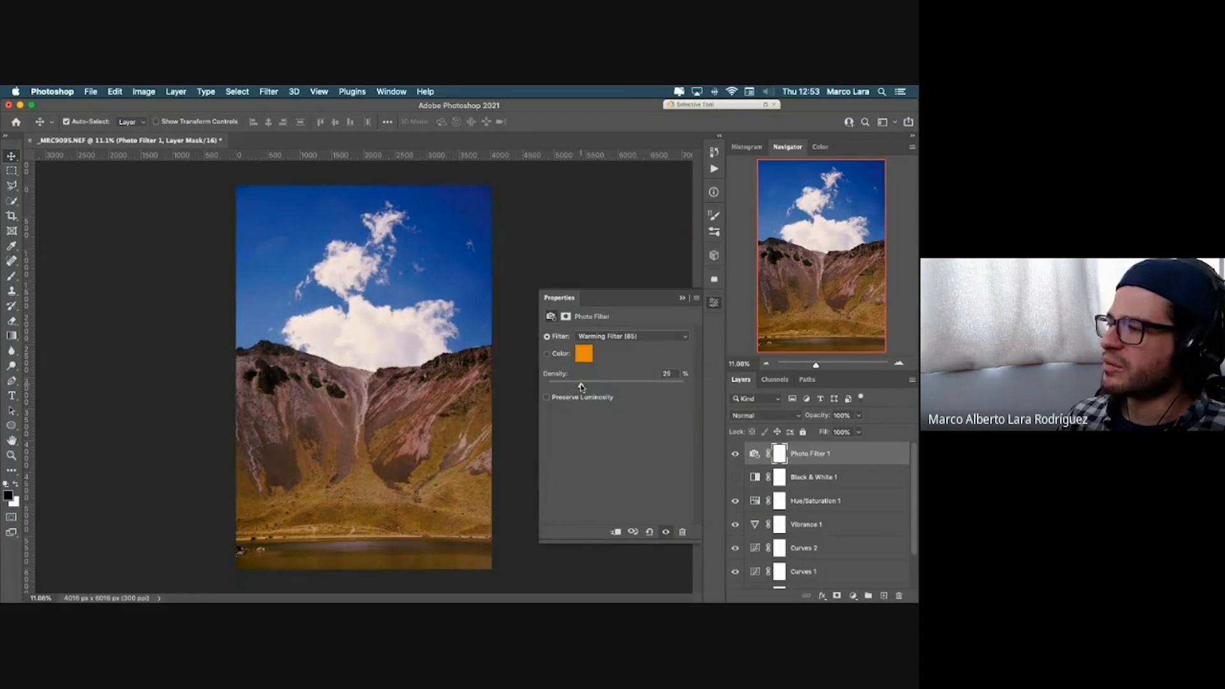
click(683, 299)
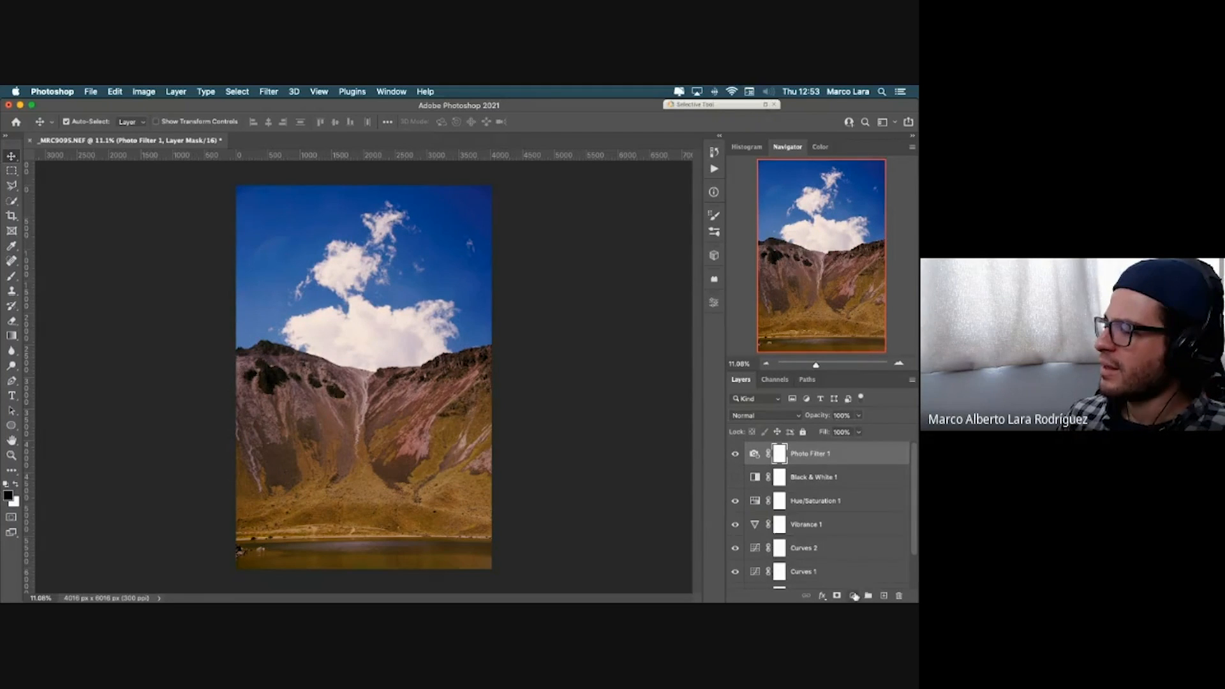
Step: Add a Color Balance adjustment layer, and set its shadows to cyan–red -23, magenta–green -3 and yellow–blue +6
click(854, 595)
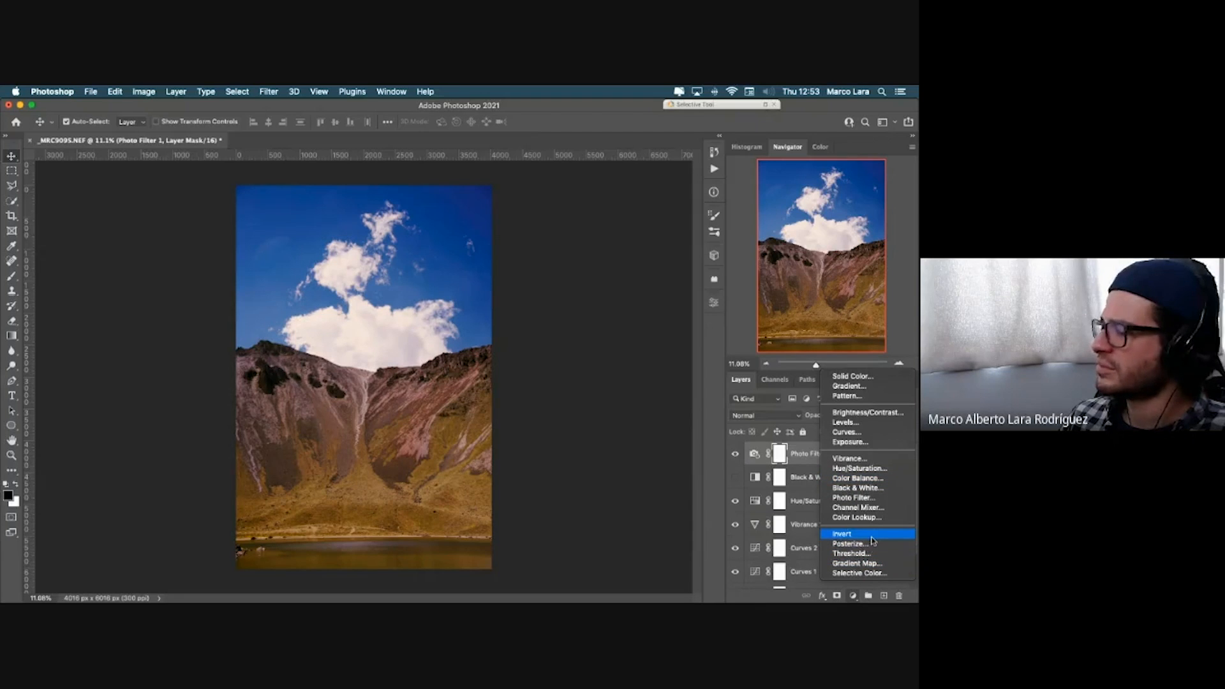
click(885, 477)
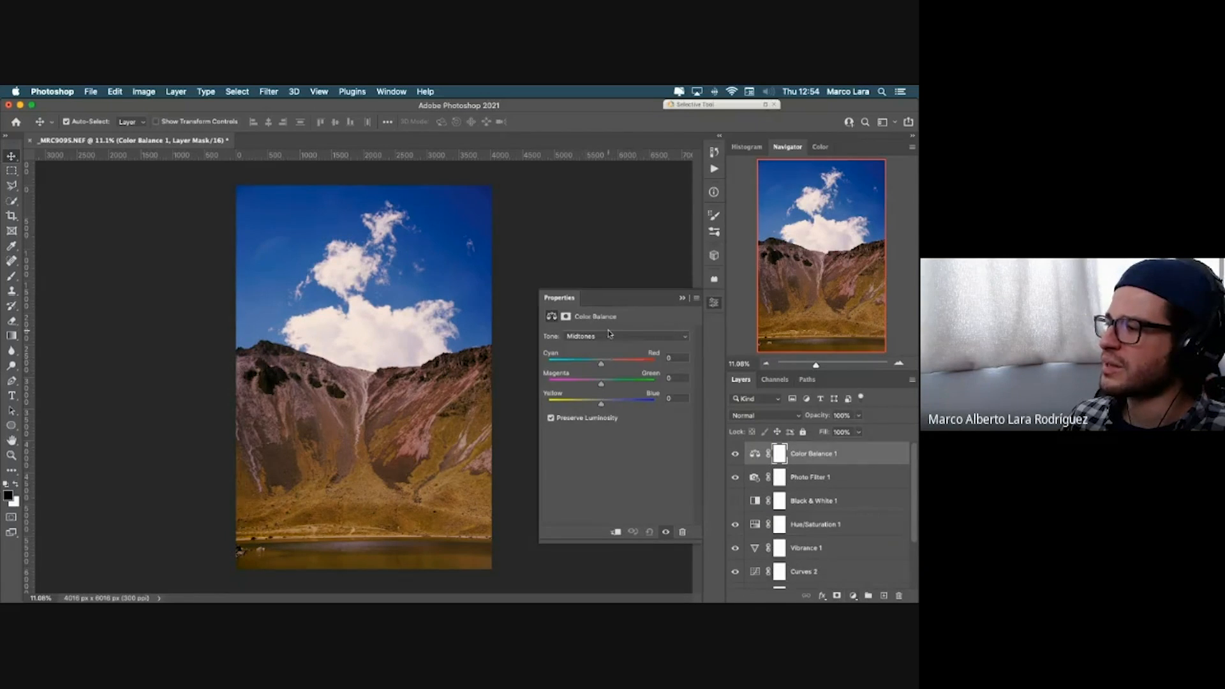
click(609, 334)
click(610, 326)
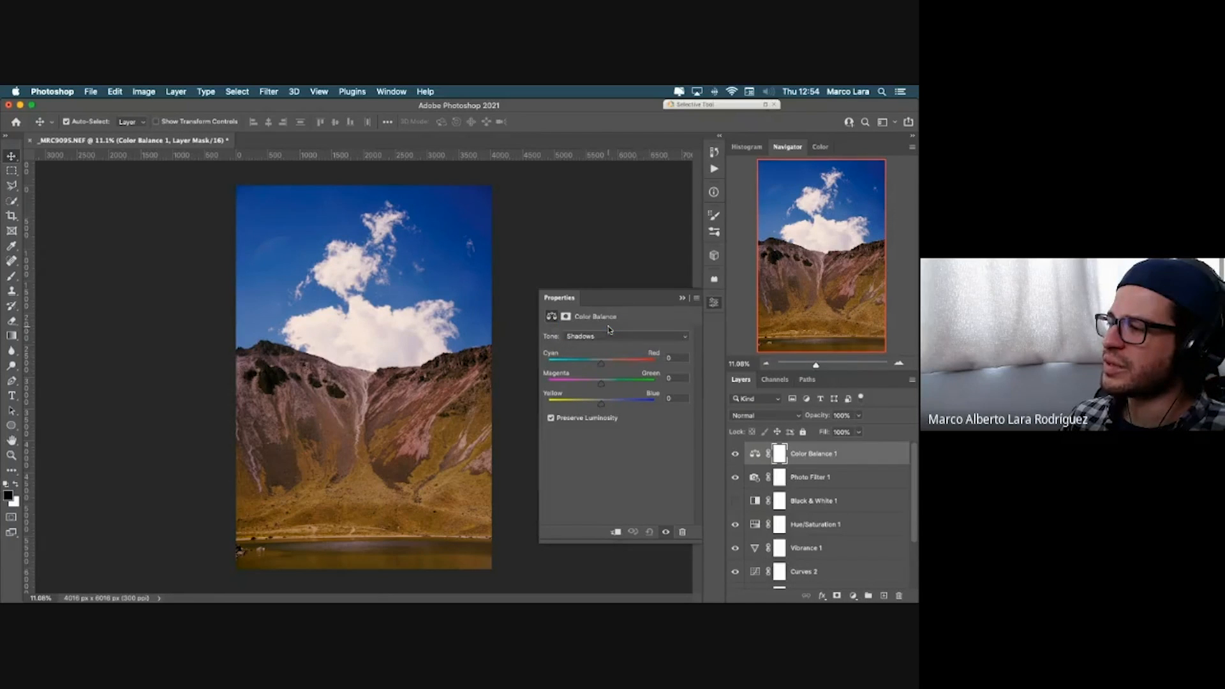
mouse_move(600, 364)
mouse_down()
mouse_move(570, 366)
mouse_move(613, 367)
mouse_move(586, 368)
mouse_move(602, 370)
mouse_up()
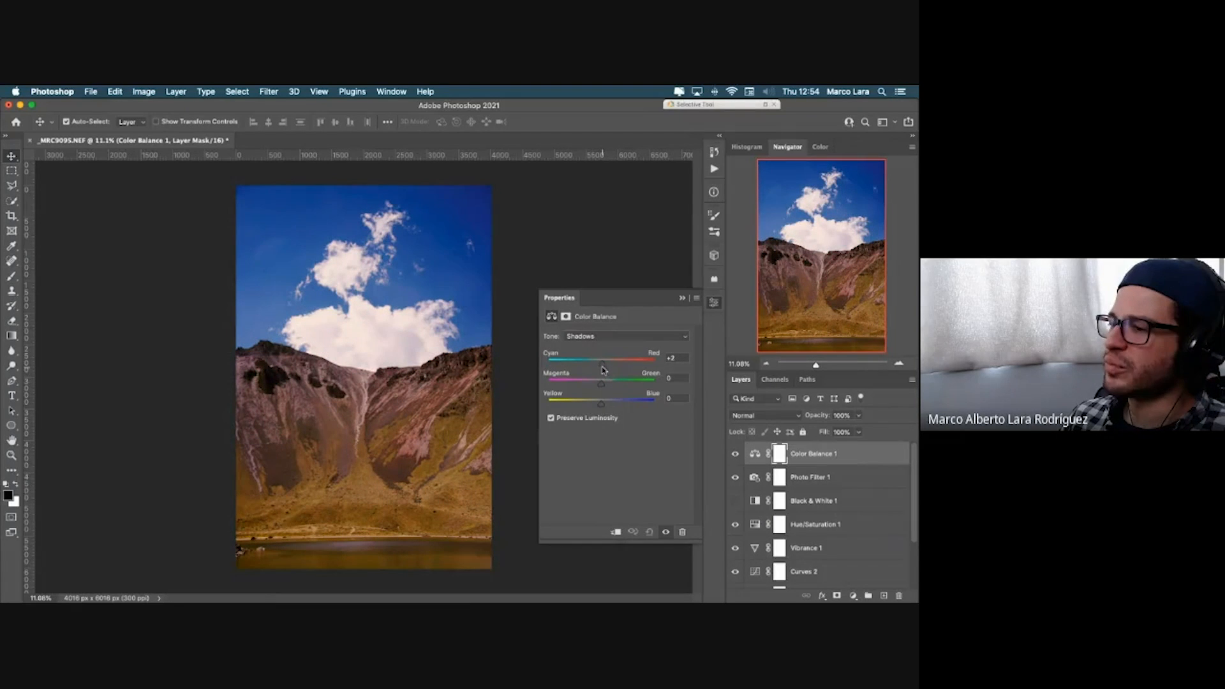
click(600, 336)
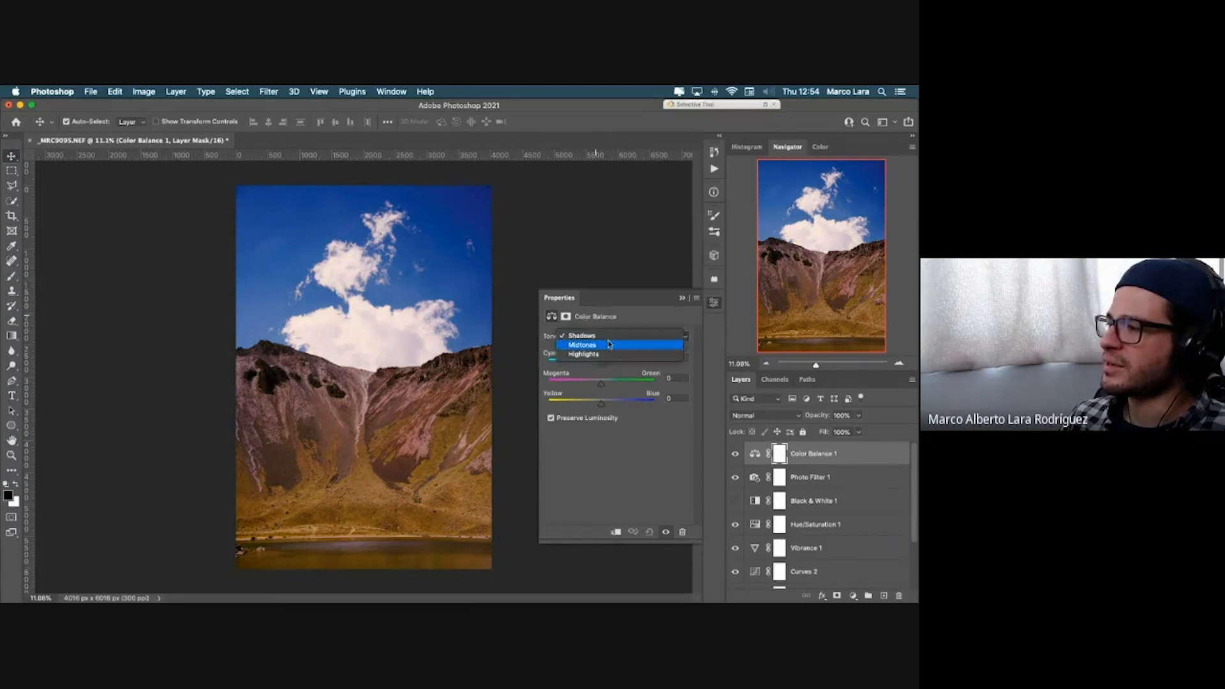
click(593, 373)
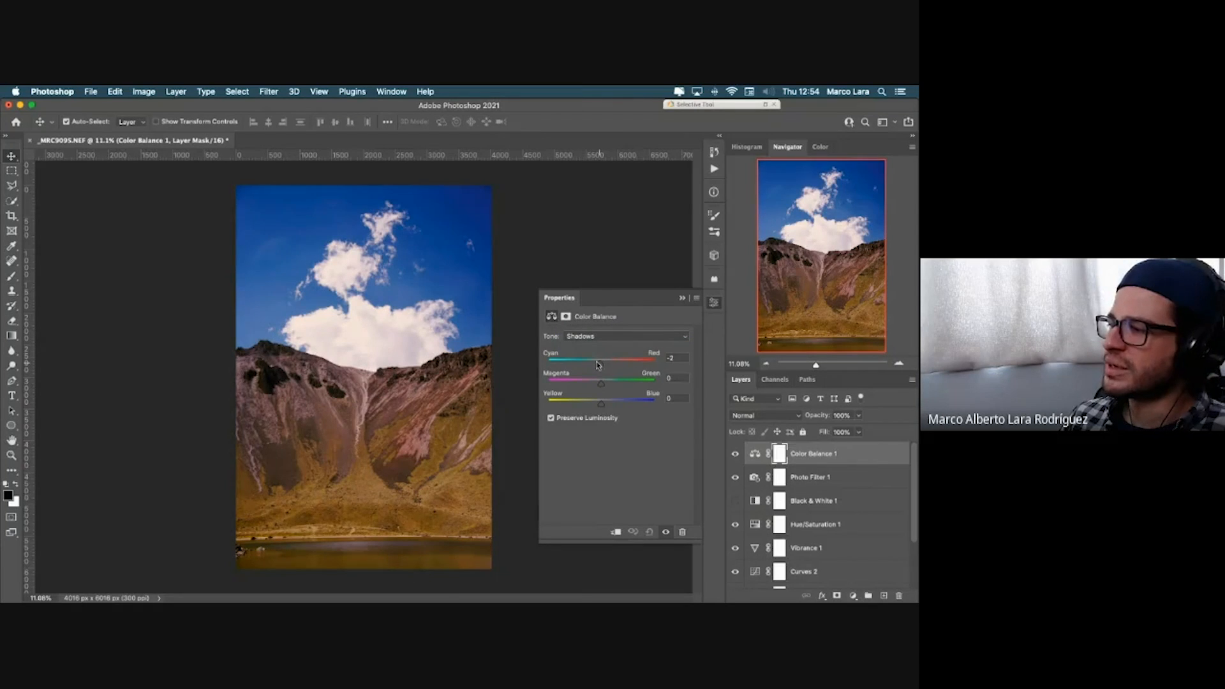
drag(603, 364, 604, 404)
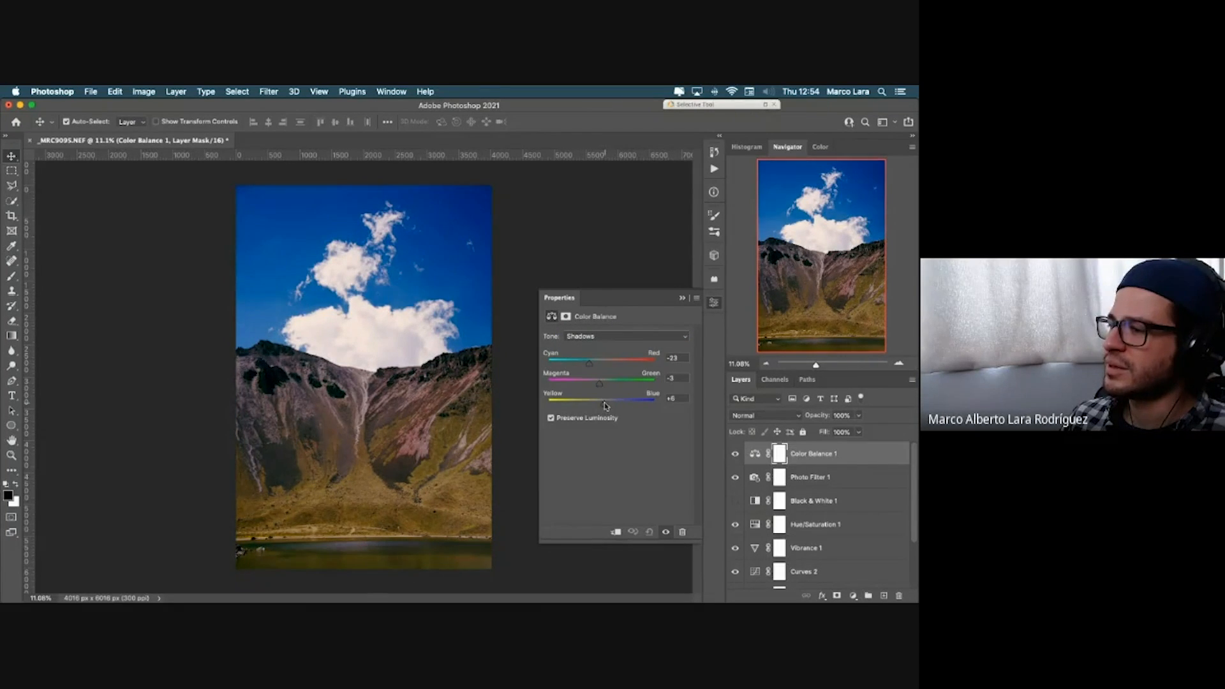
Step: Shift the midtones of the Color Balance layer slightly toward yellow
click(611, 339)
click(607, 345)
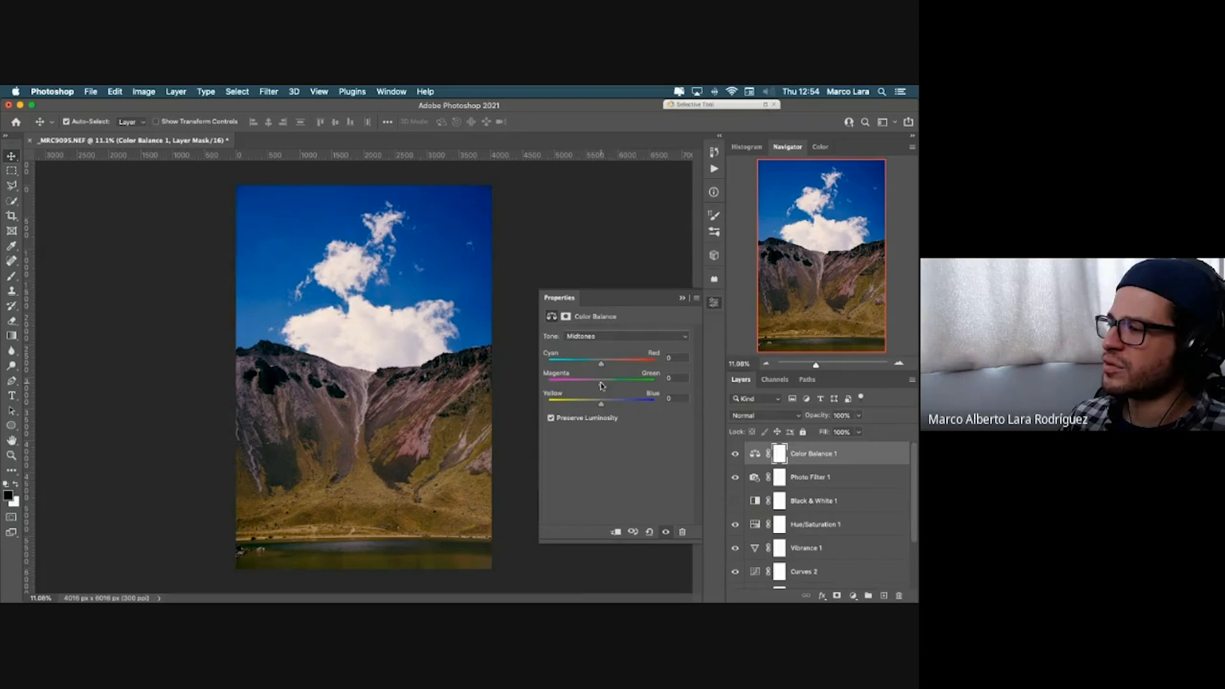
mouse_move(600, 384)
mouse_down()
mouse_move(635, 384)
mouse_move(533, 385)
mouse_move(602, 385)
mouse_move(612, 367)
mouse_move(599, 365)
mouse_move(588, 404)
mouse_up()
Step: Set the Color Balance highlights to cyan–red +1, magenta–green -2 and yellow–blue -27
click(608, 336)
click(613, 345)
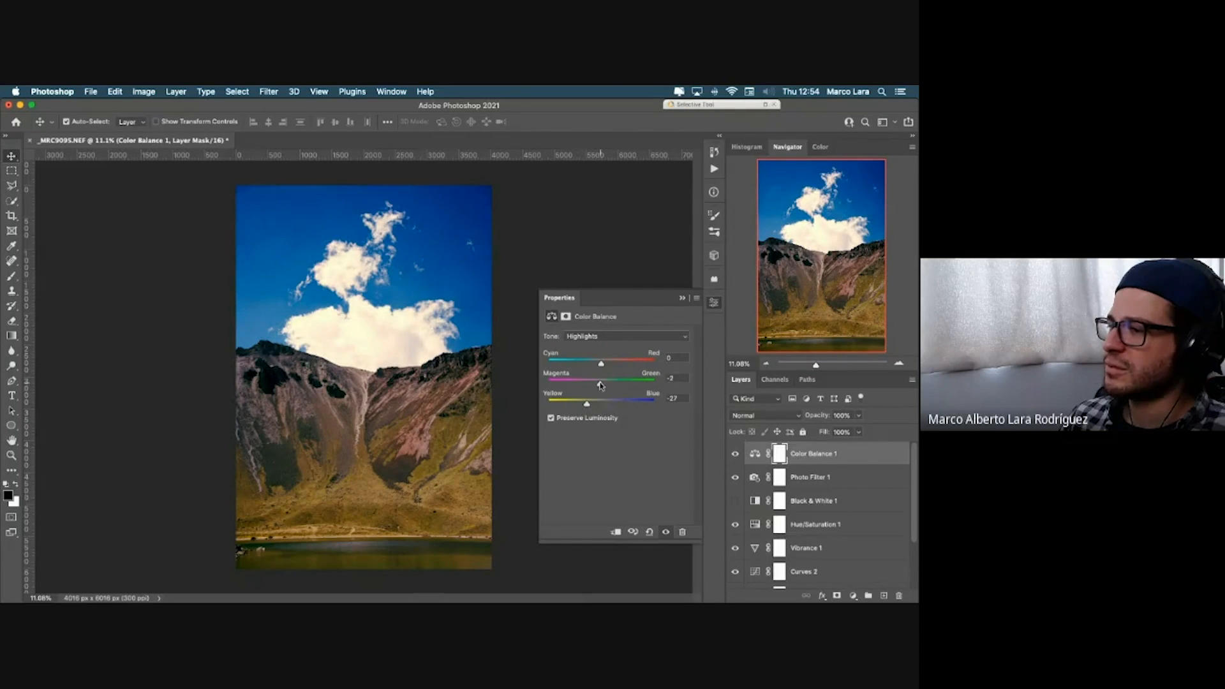
drag(601, 365, 605, 365)
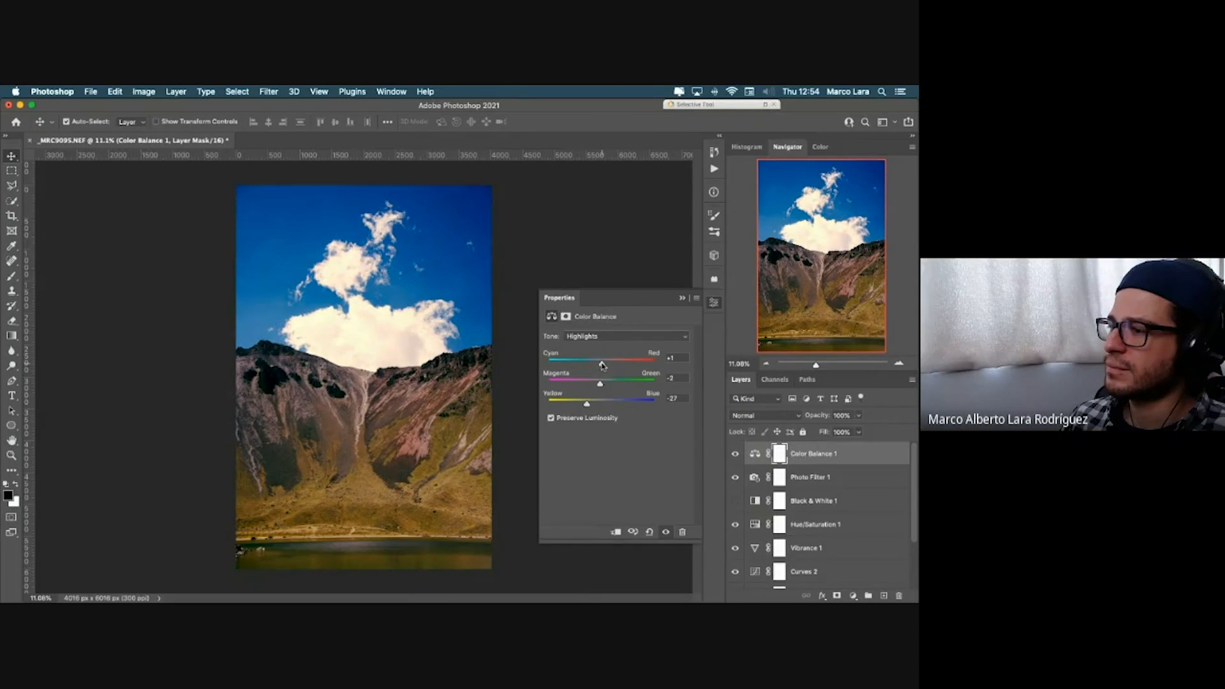
Step: Compare the photo with and without Color Balance 1 by hiding and showing the layer
click(683, 298)
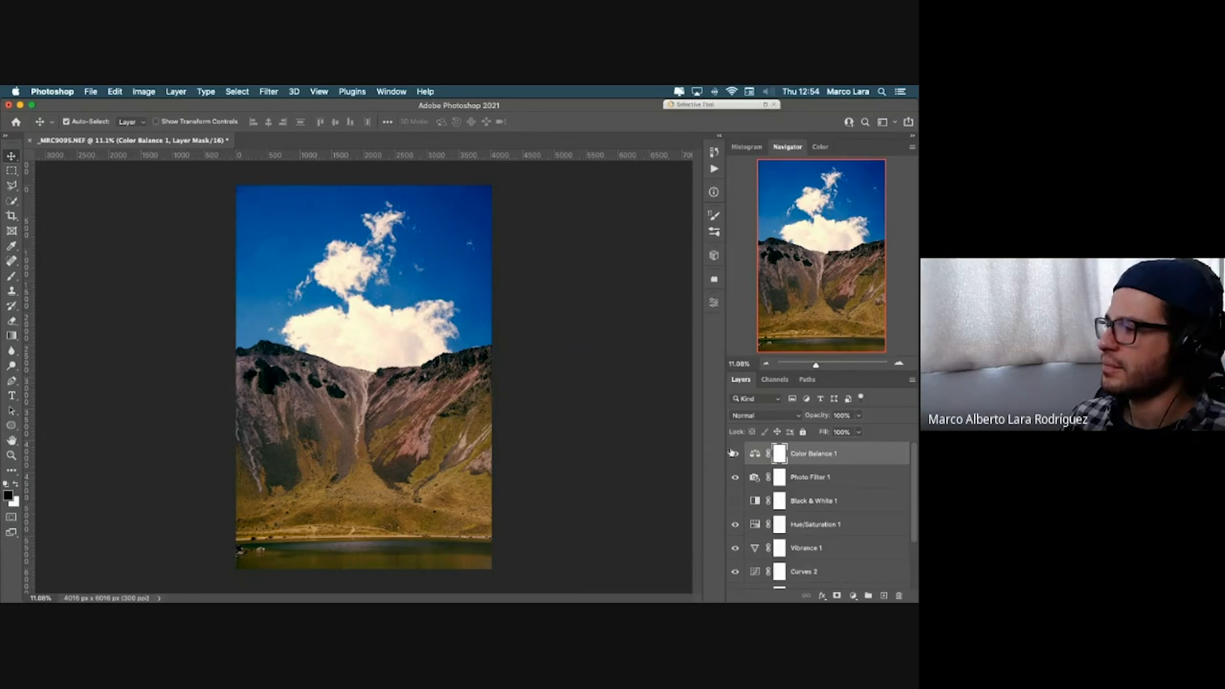
click(735, 454)
click(735, 454)
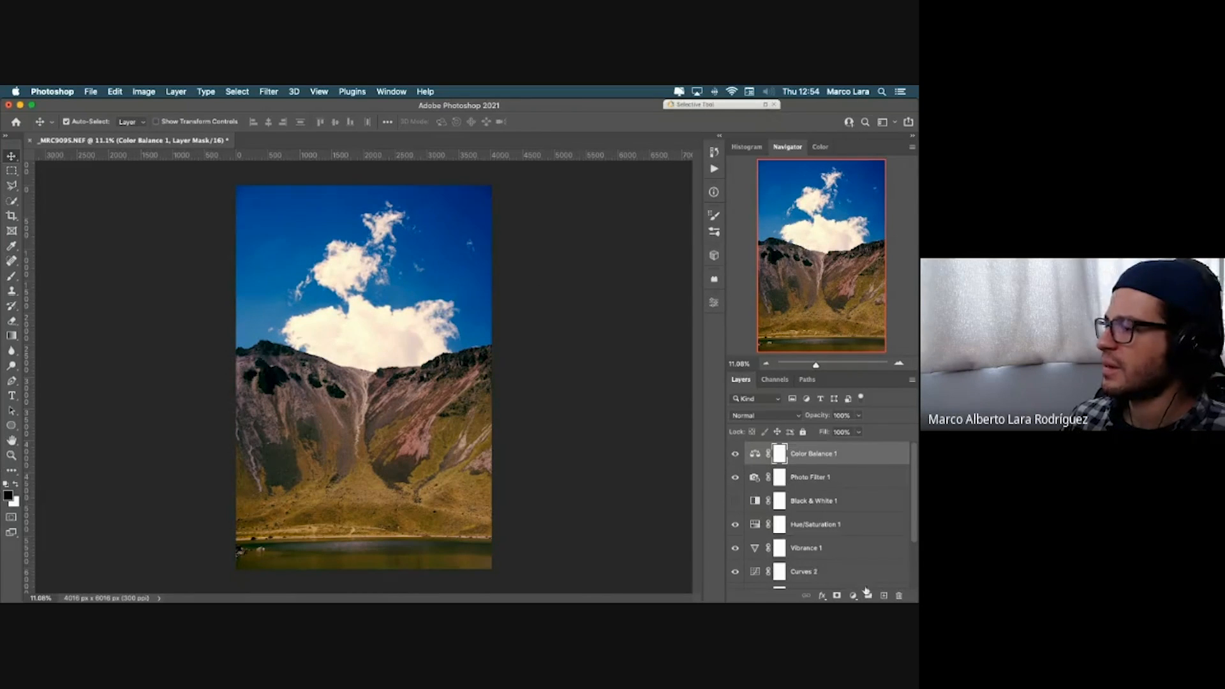
Step: Add an Invert adjustment layer above Color Balance 1
click(853, 596)
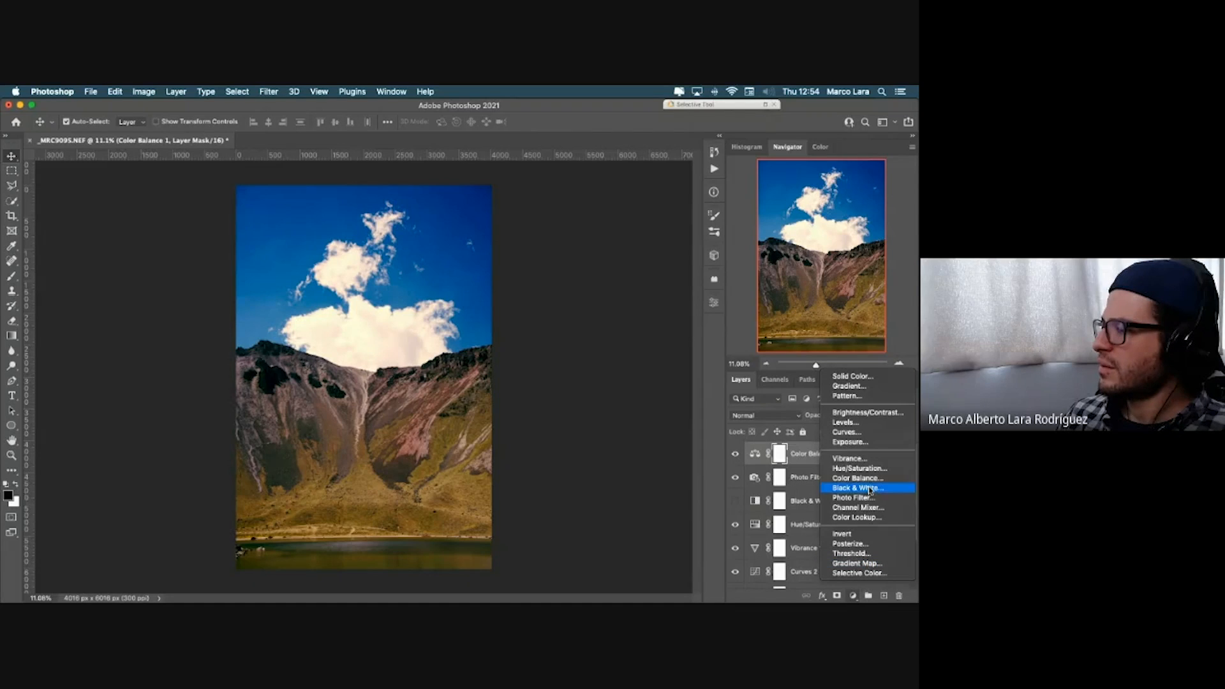
click(851, 535)
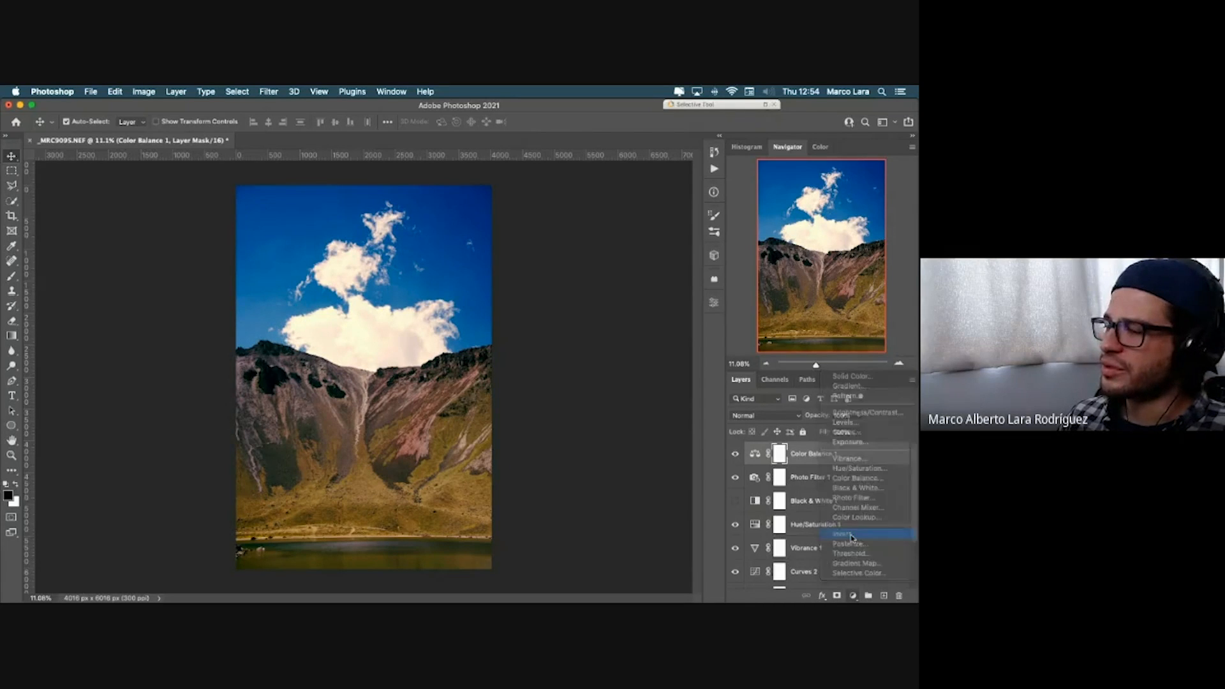
Step: Delete the Invert adjustment layer above Color Balance 1
click(810, 457)
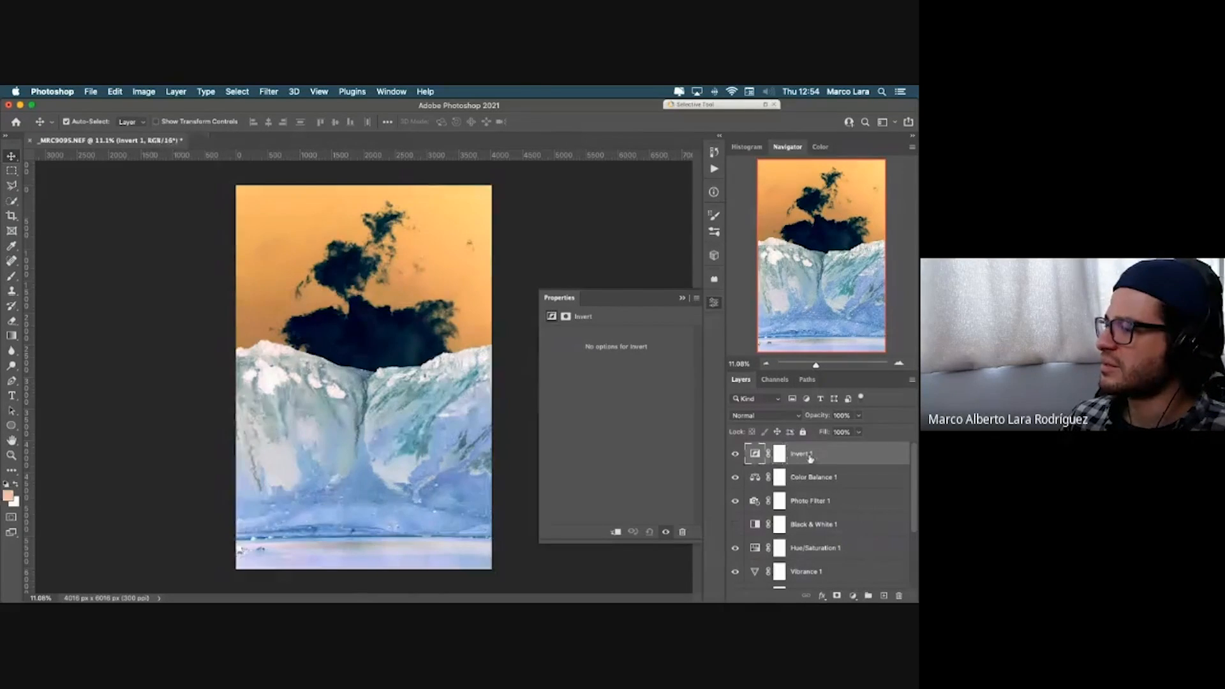
key(Delete)
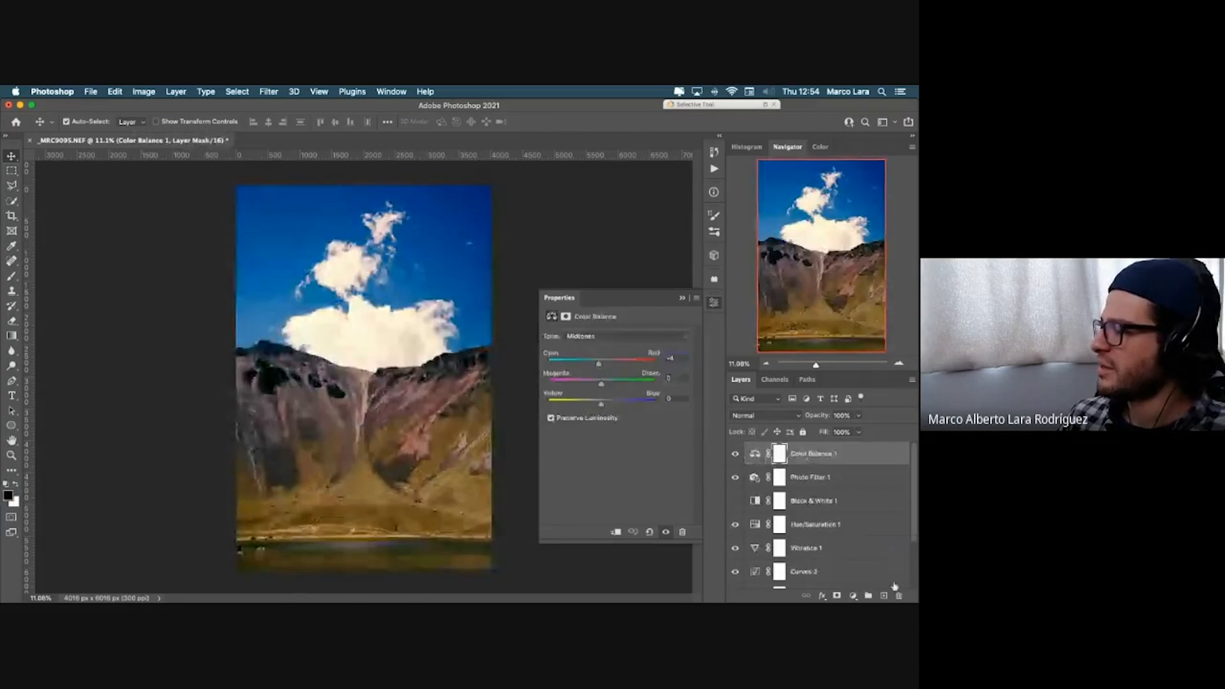
Step: Try a Posterize adjustment layer above Color Balance 1, and undo it
click(855, 596)
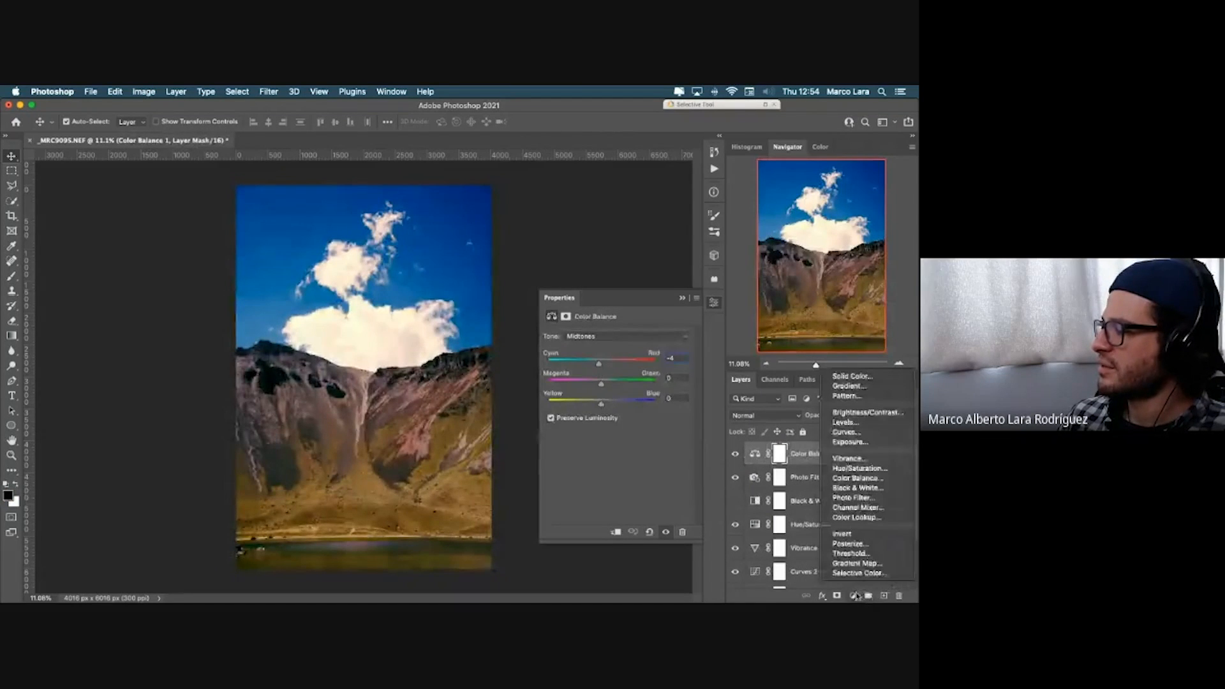
click(874, 544)
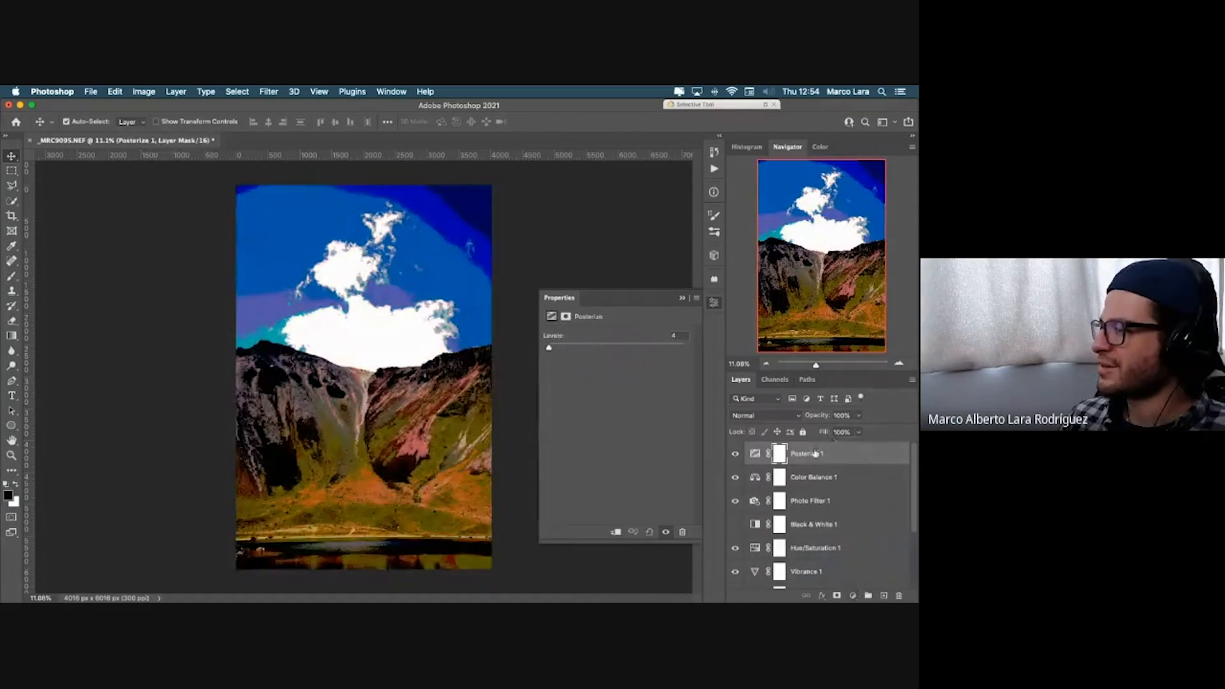
key(super+z)
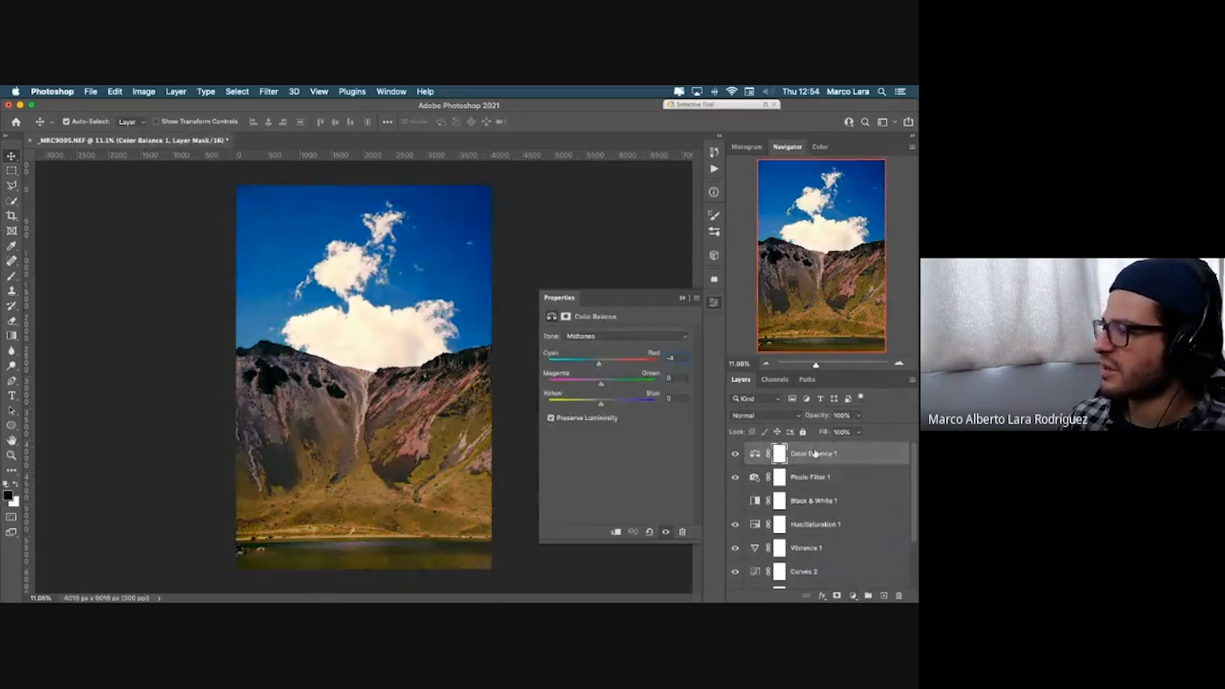
Step: Review the available adjustment layer types, collapse the Color Balance properties and look through the layer stack
click(854, 596)
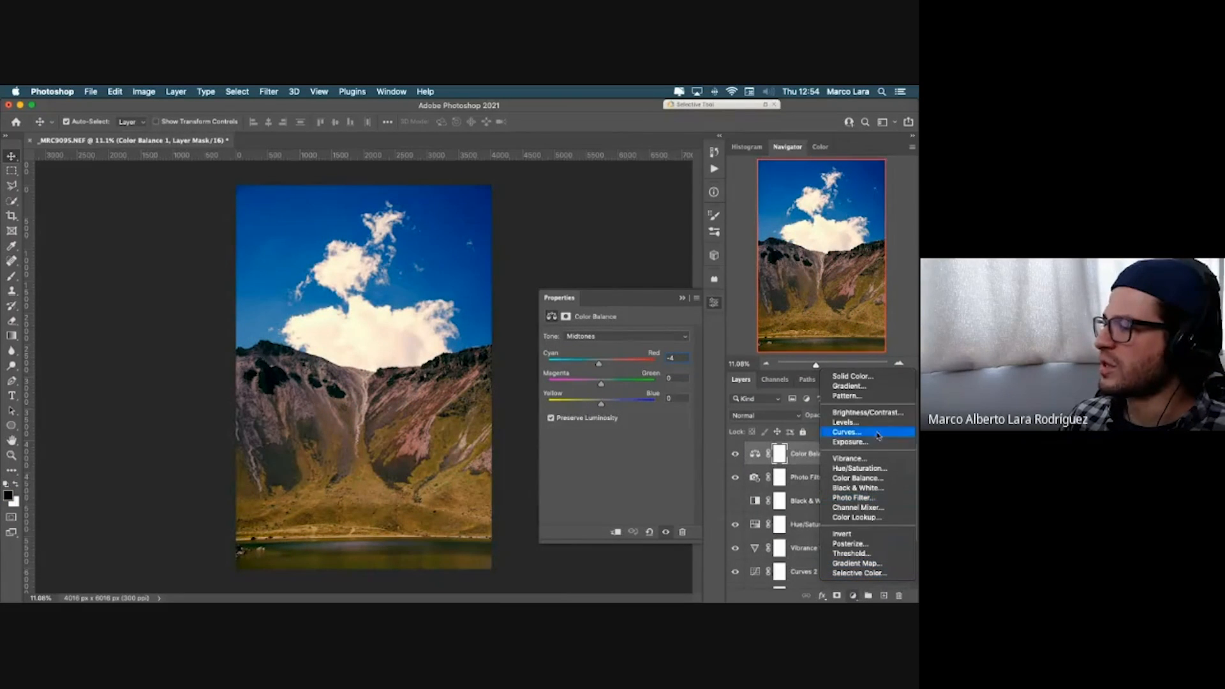
click(755, 592)
click(683, 298)
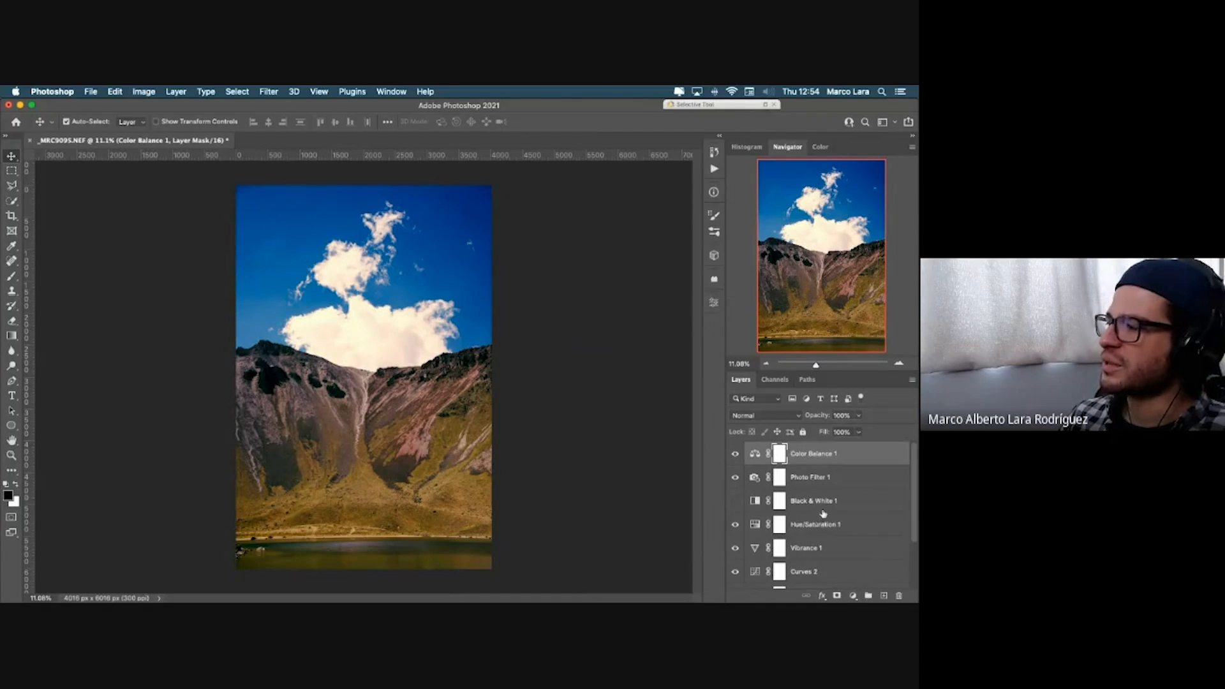
scroll(824, 511, down, 2)
scroll(823, 510, up, 2)
scroll(823, 510, down, 2)
scroll(823, 513, up, 2)
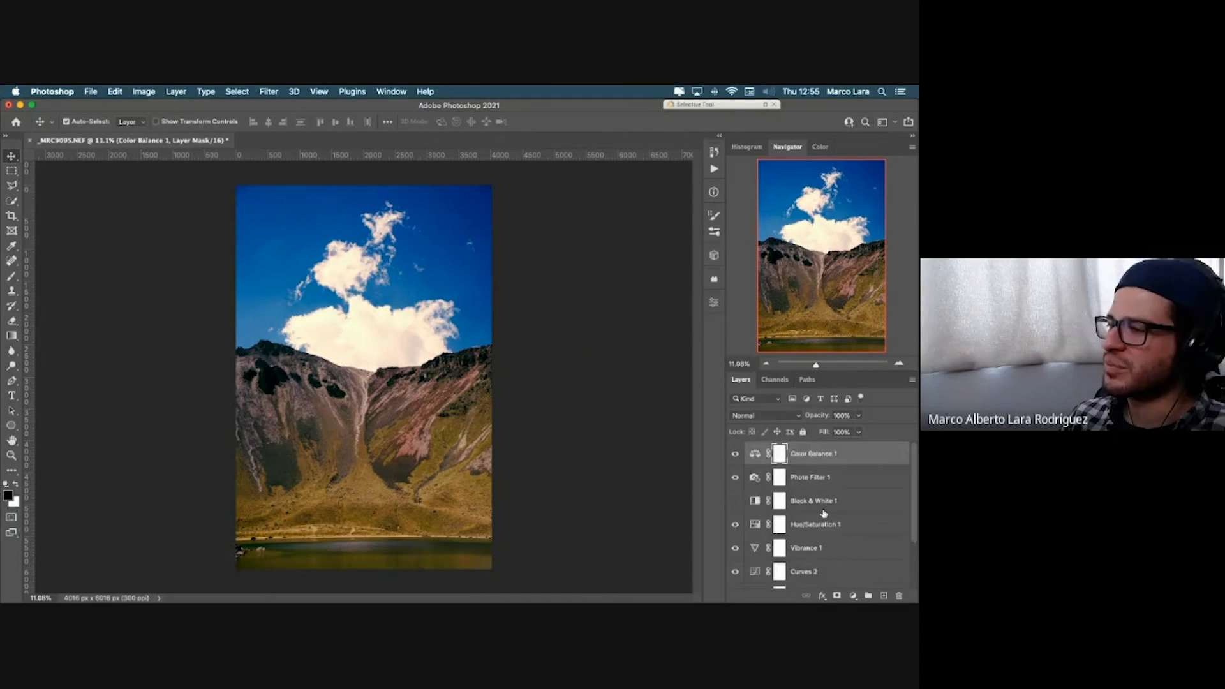
Step: Preview the hidden Black & White 1 adjustment over the landscape and delete that layer
scroll(824, 513, down, 2)
scroll(823, 513, up, 2)
scroll(823, 513, down, 2)
click(735, 449)
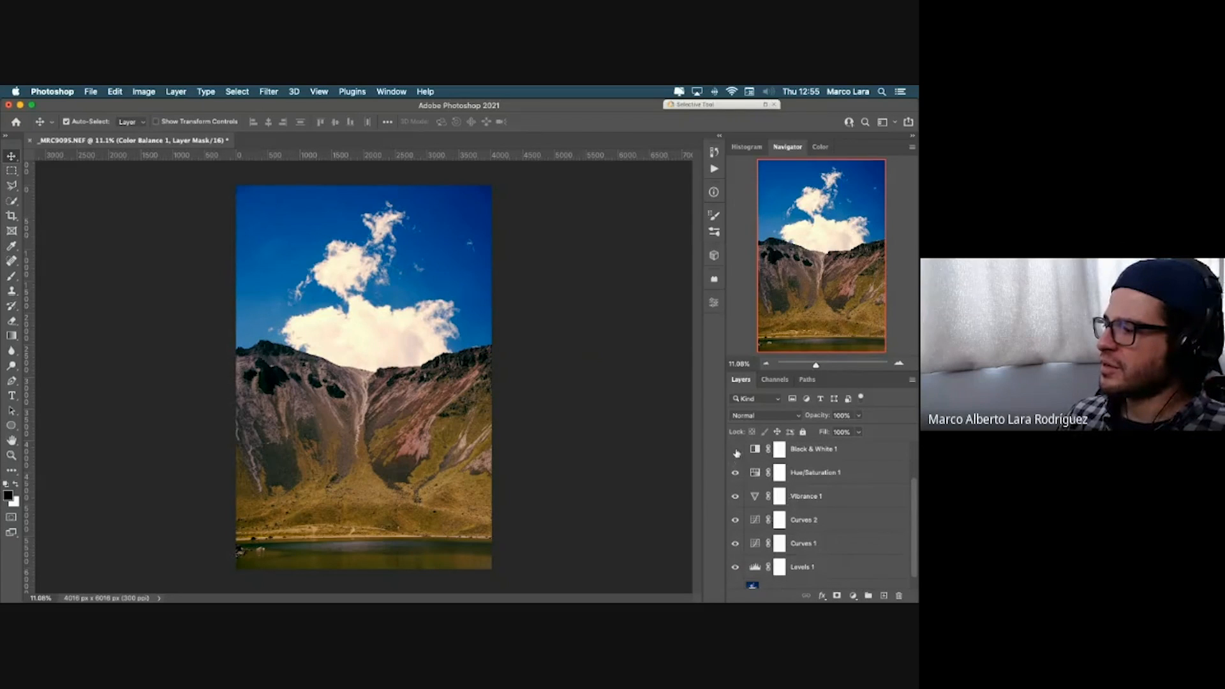
click(828, 450)
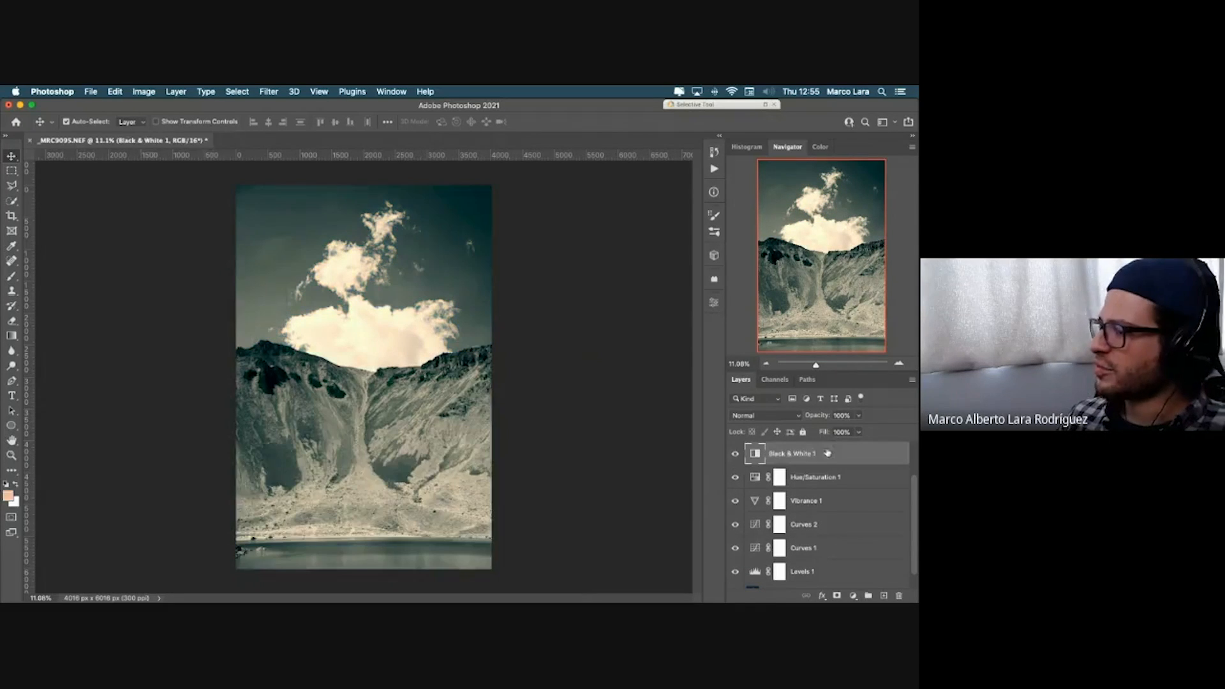
scroll(762, 468, up, 2)
click(795, 455)
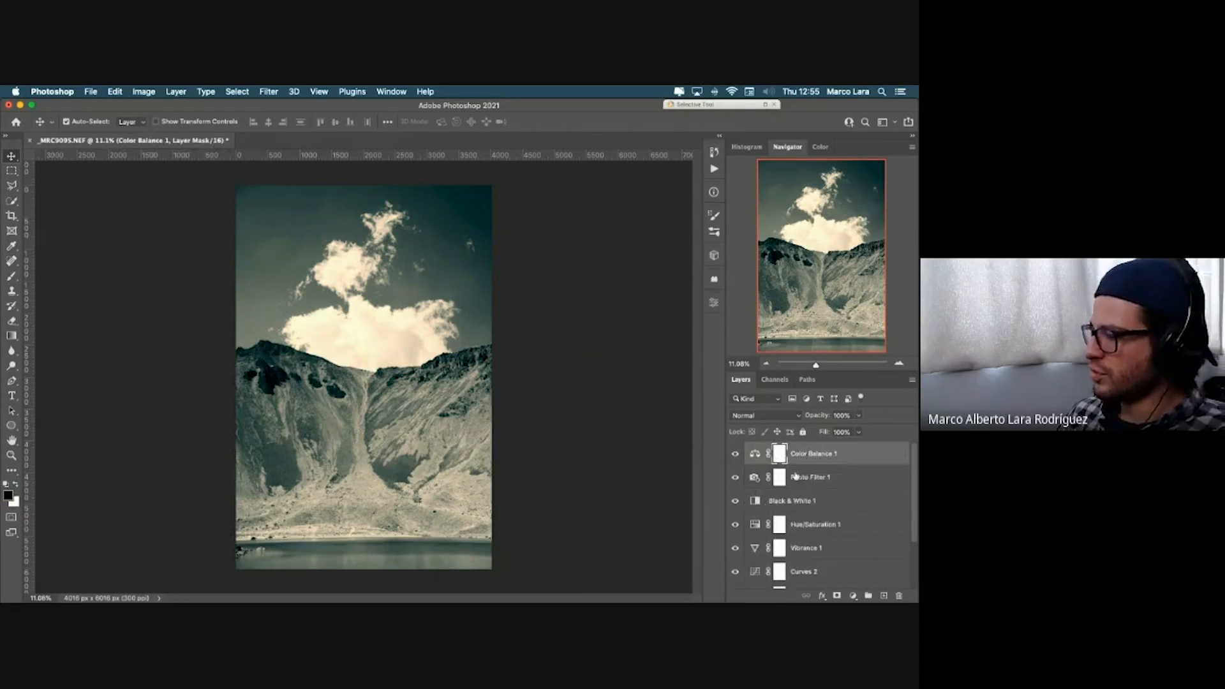
click(812, 499)
key(Delete)
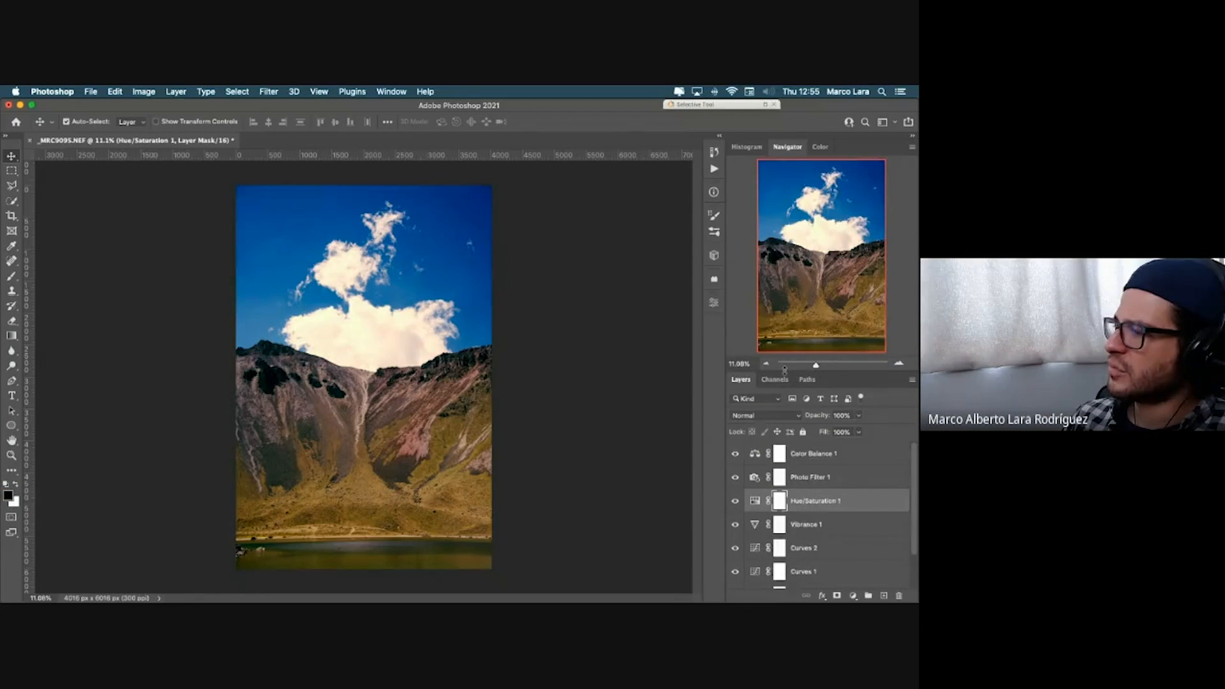
Step: Make room for the full layer list and compare the photo with all adjustment layers hidden and shown
drag(784, 371, 784, 296)
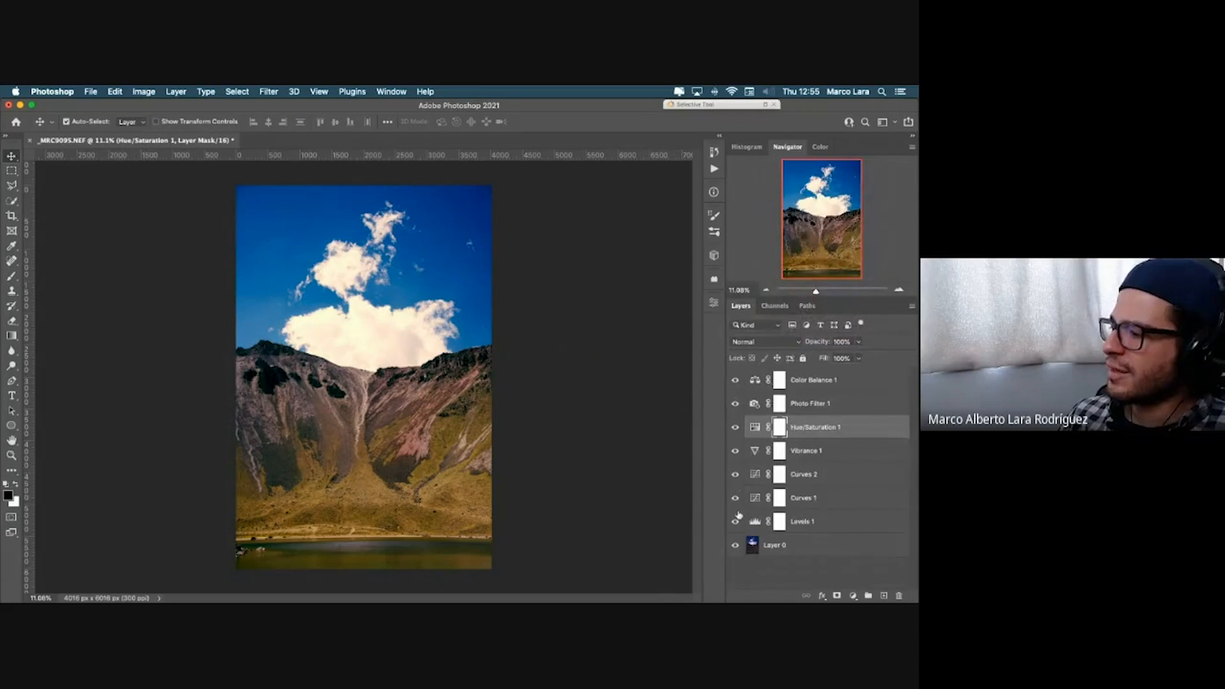
drag(736, 520, 732, 376)
drag(734, 522, 731, 399)
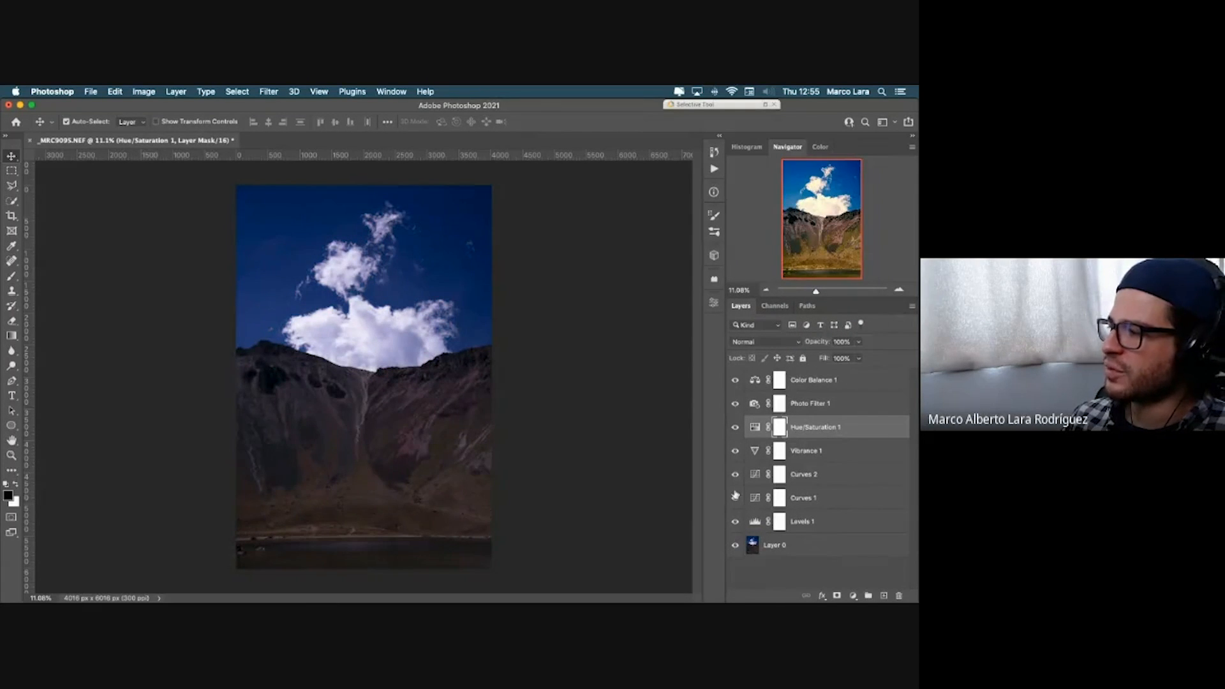
click(735, 380)
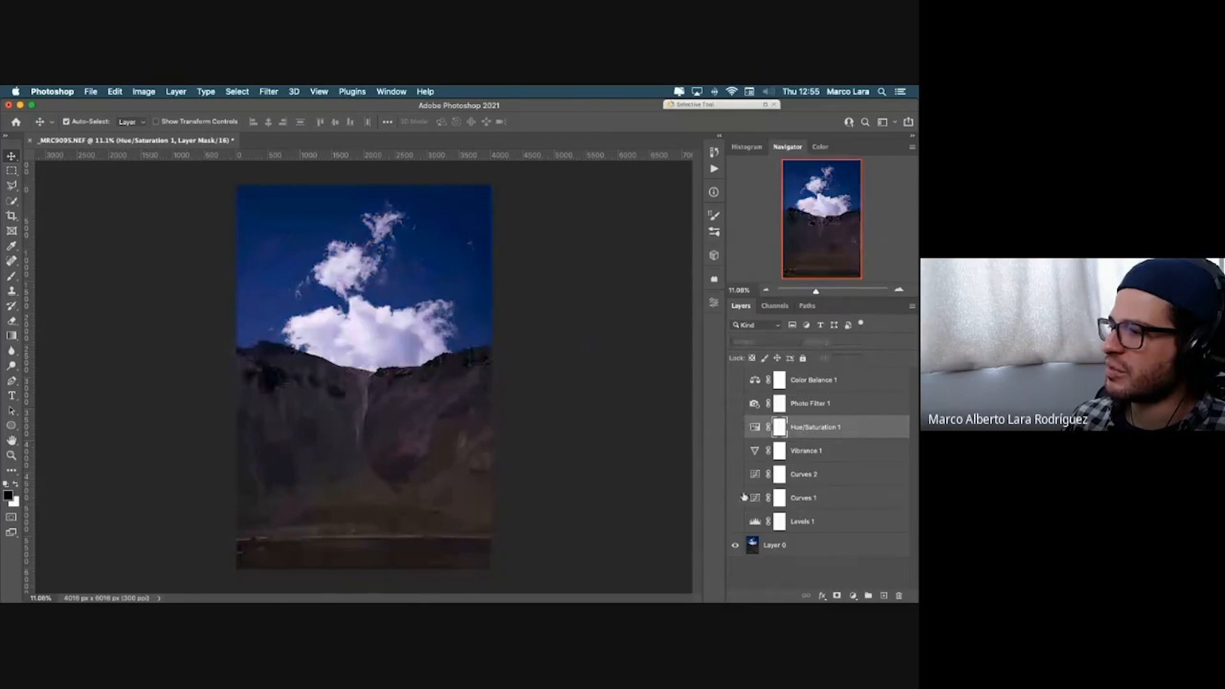
click(735, 379)
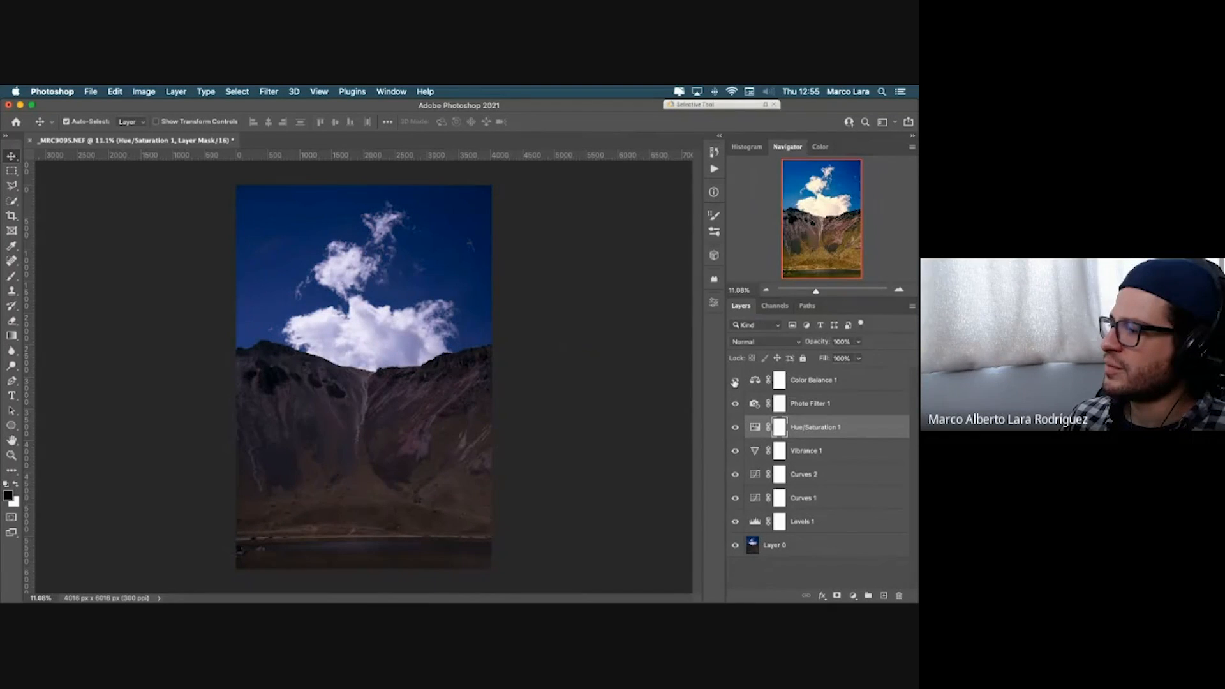
Step: Switch the Color Balance 1 and Photo Filter 1 adjustments off and on to compare their effect on the photo
click(735, 405)
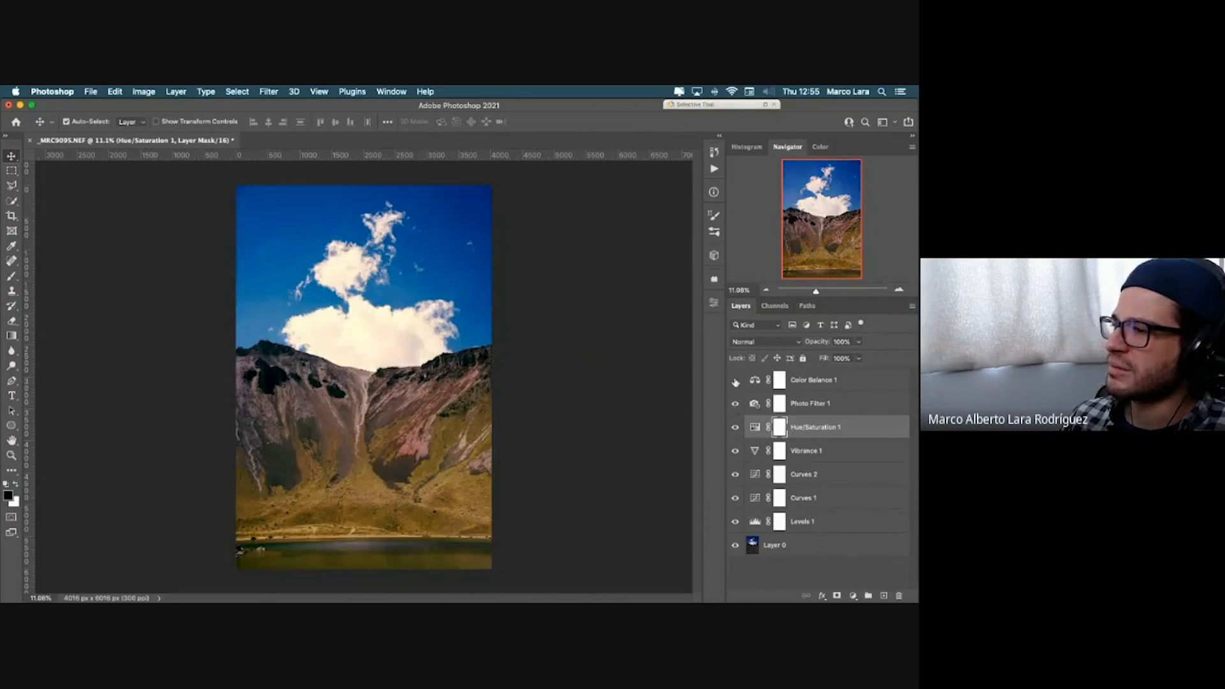
click(735, 381)
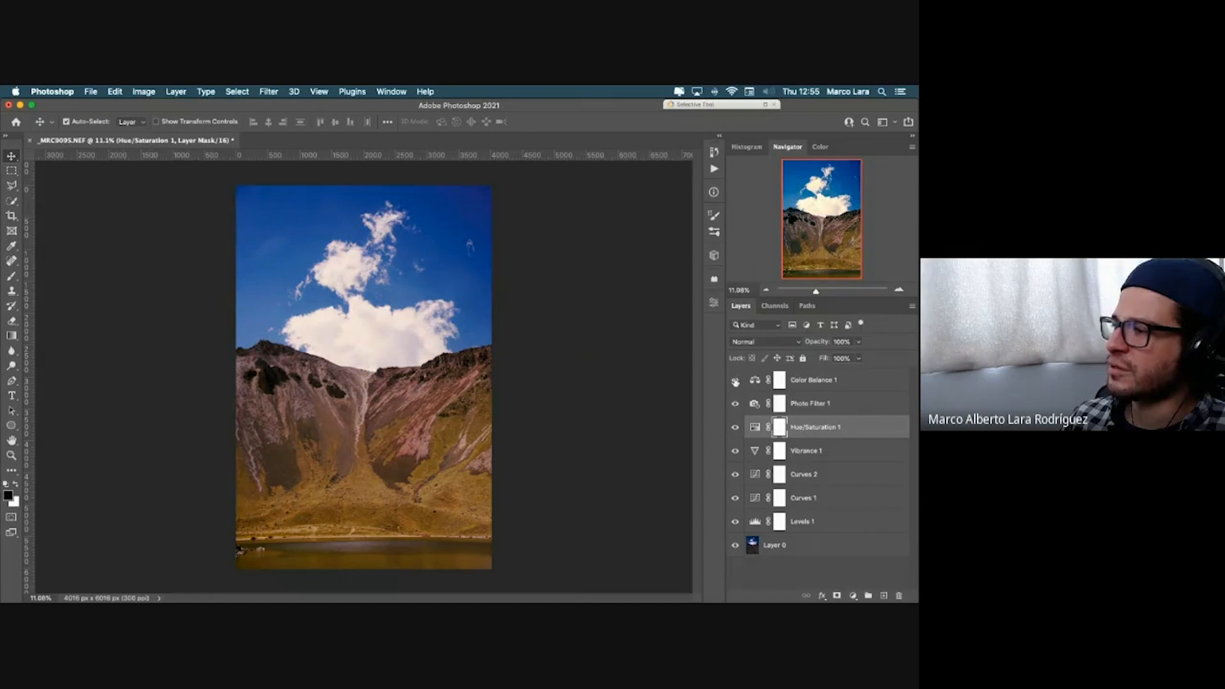
click(736, 381)
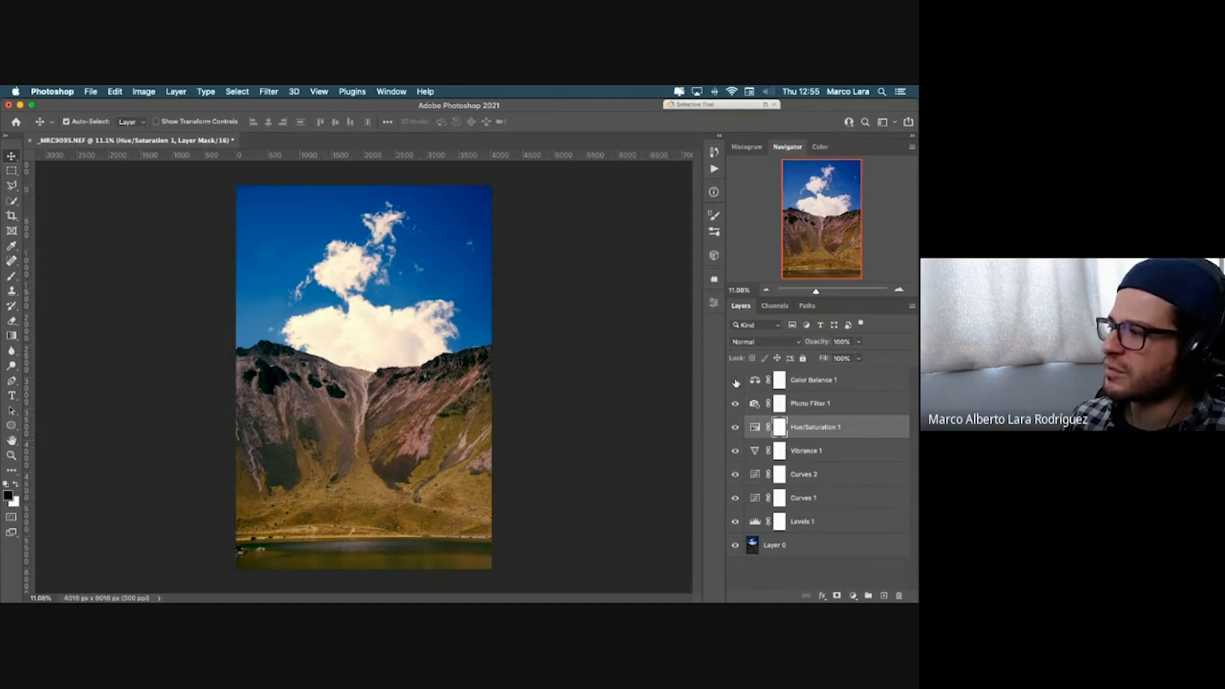
click(735, 382)
click(735, 381)
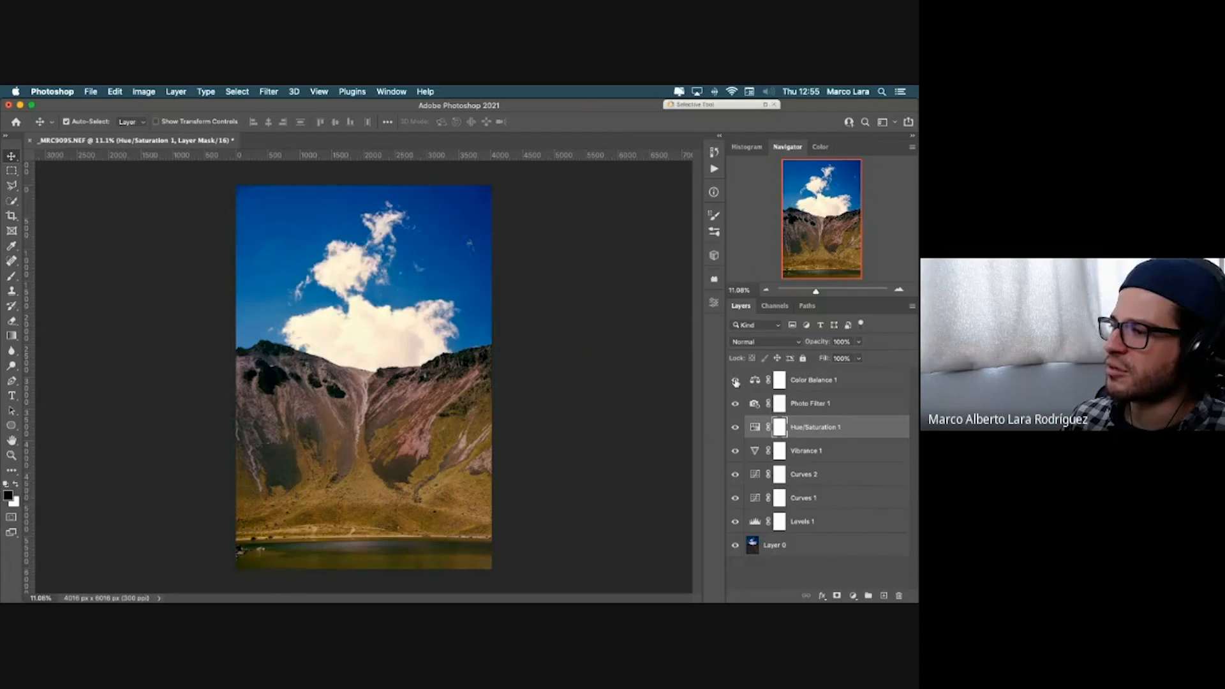
click(735, 405)
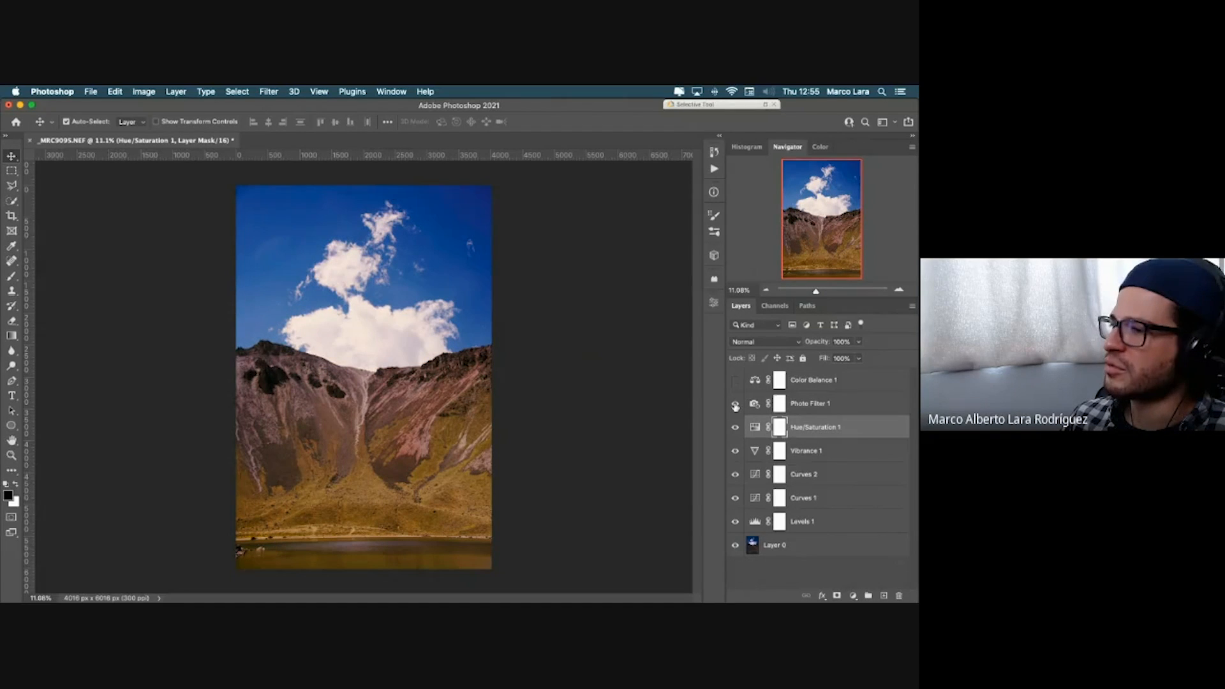
click(735, 381)
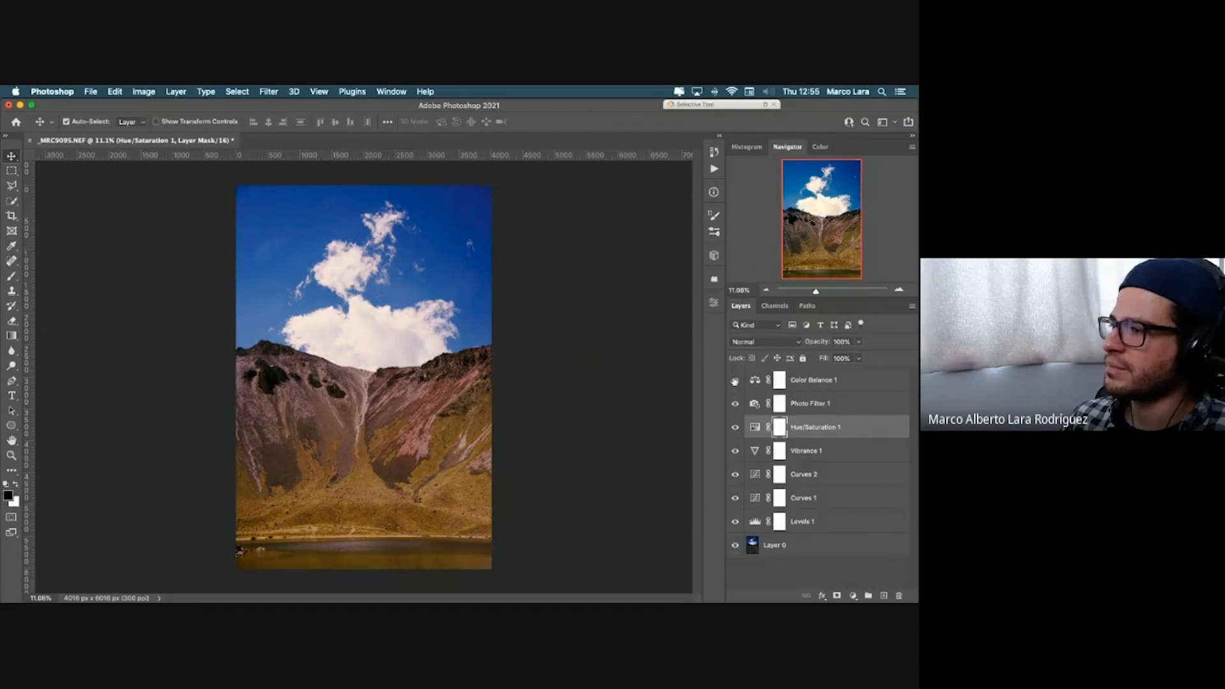
click(735, 381)
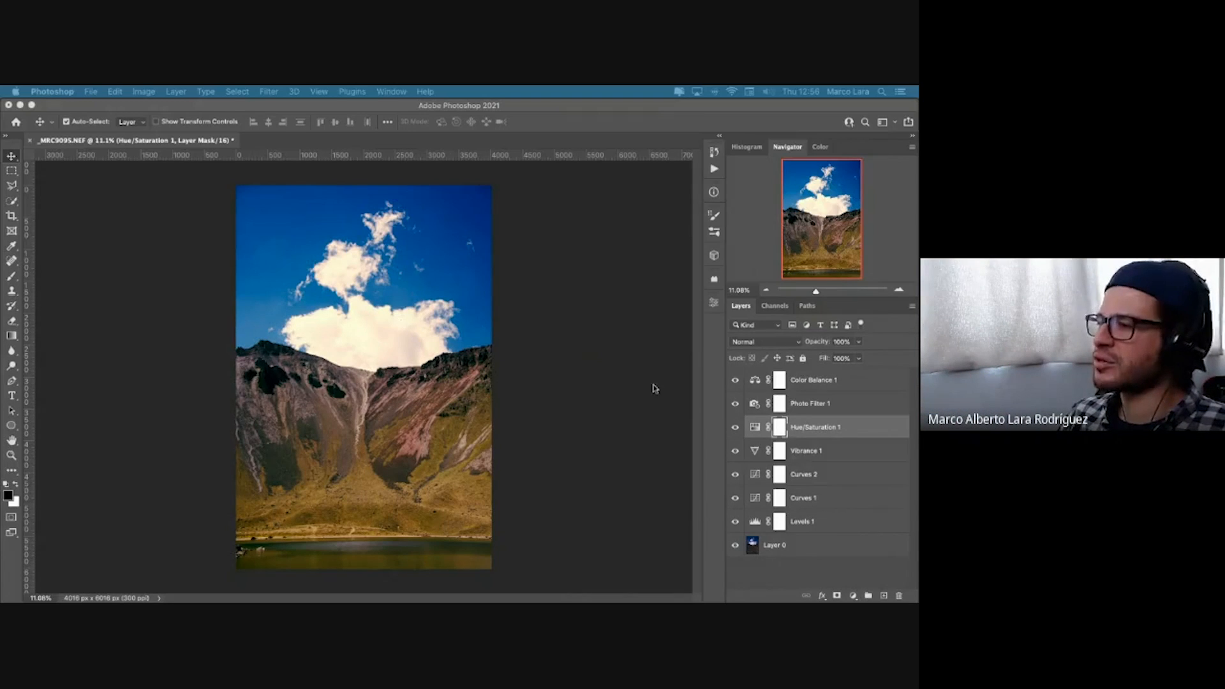
Step: Delete the Color Balance 1 and Photo Filter 1 layers, and compare the photo with and without Hue/Saturation 1
click(735, 381)
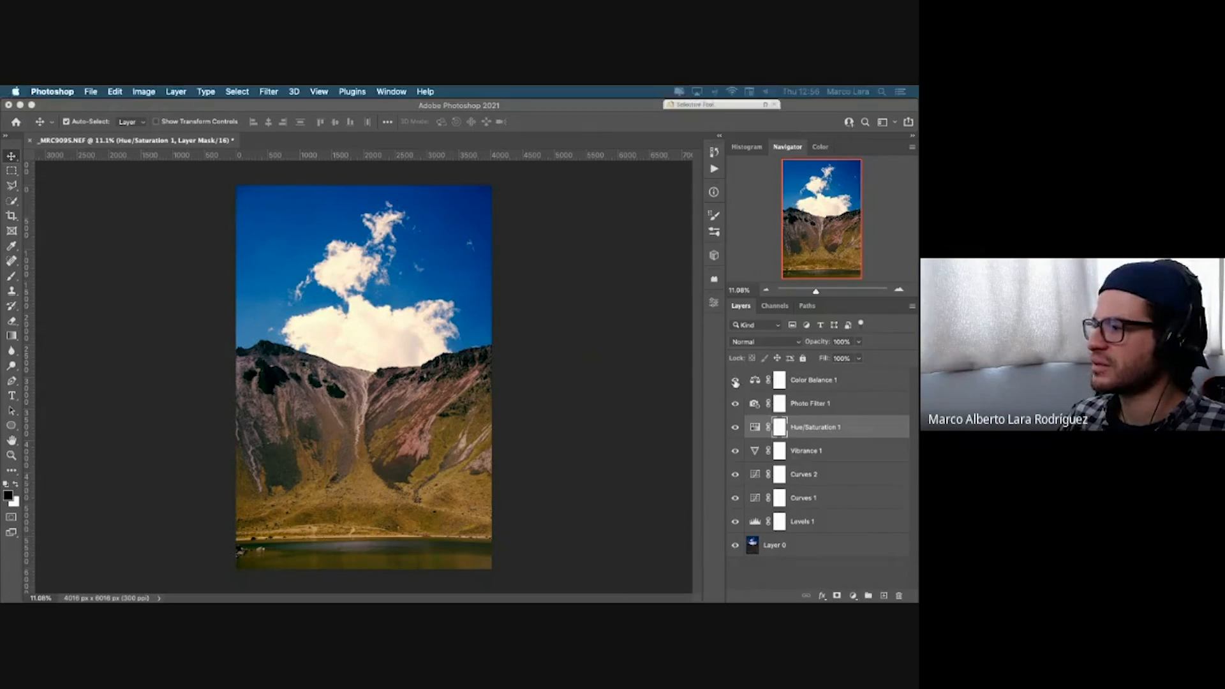
click(849, 383)
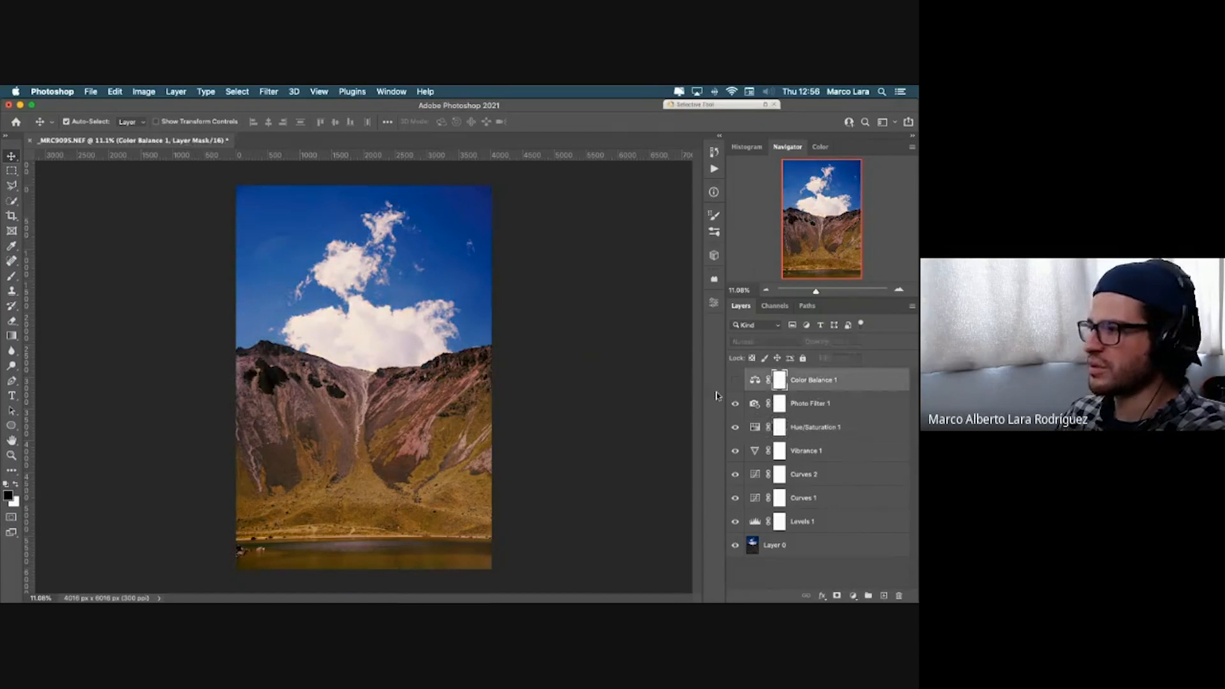
click(734, 405)
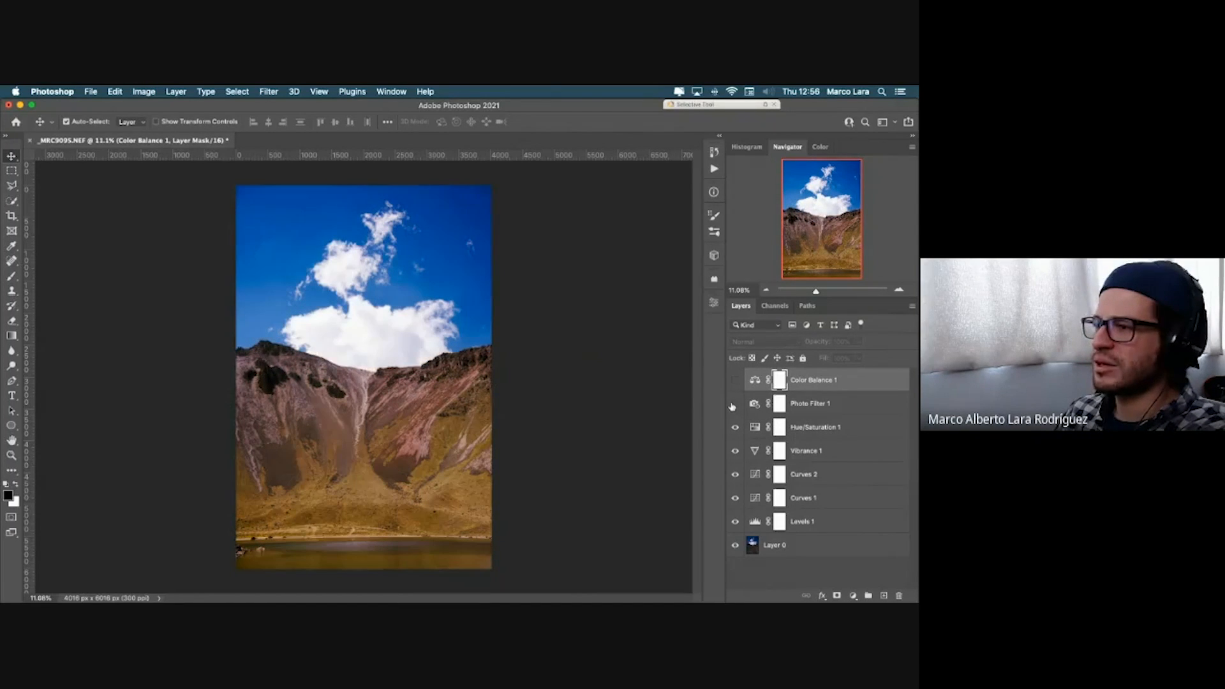
key(Delete)
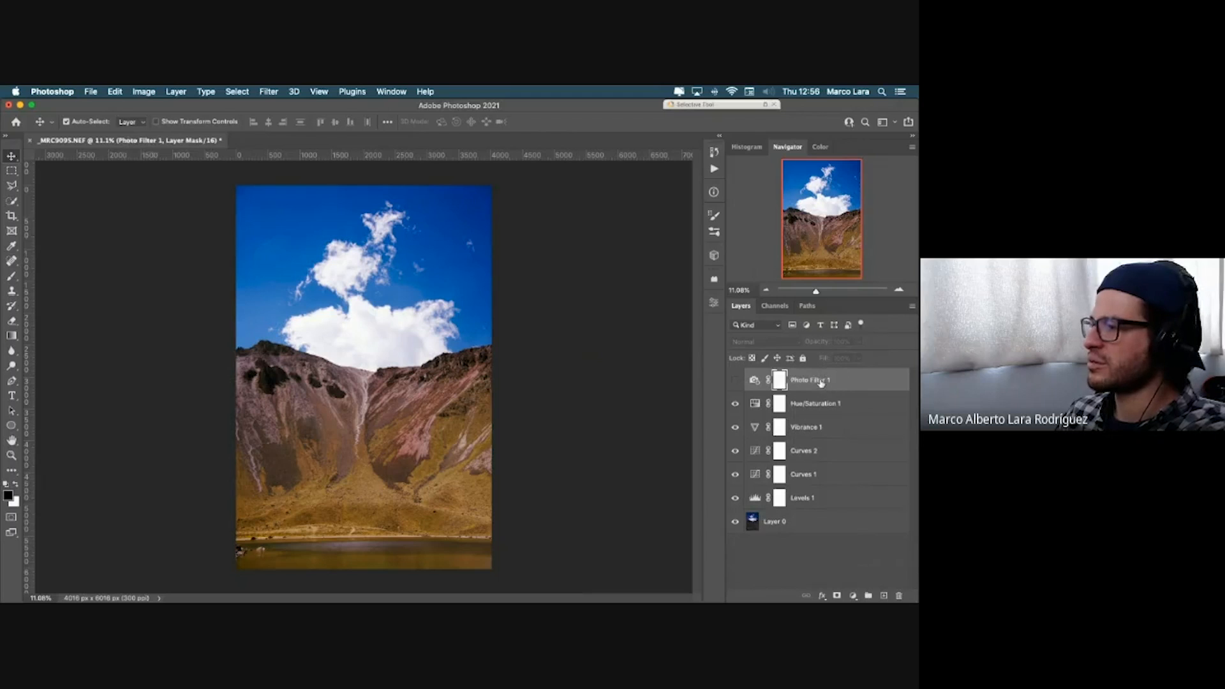
key(Delete)
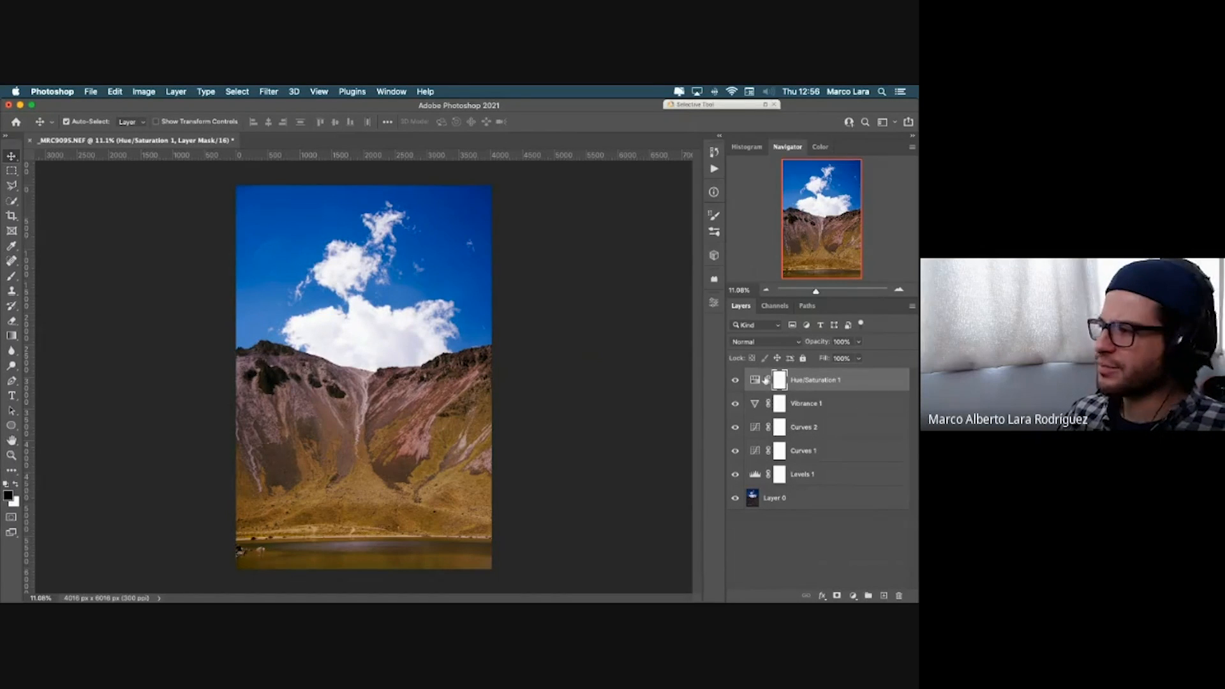
click(737, 381)
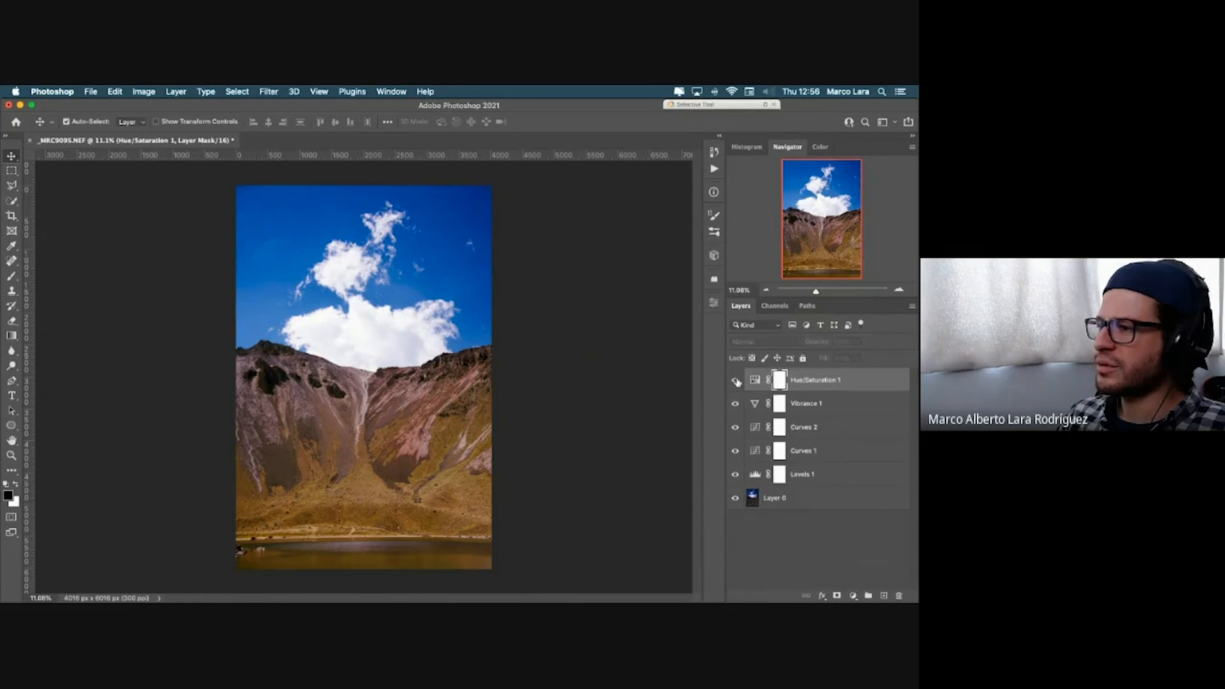
click(736, 381)
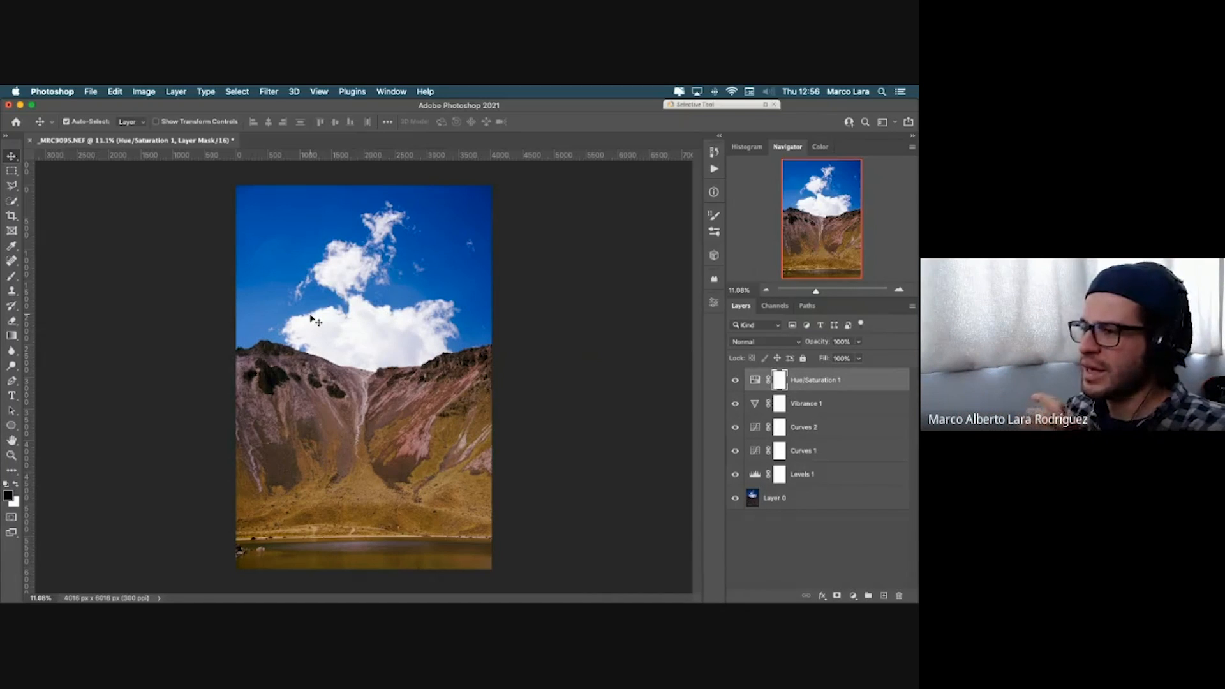
Step: Add a Curves adjustment layer above Hue/Saturation 1 and darken the photo by lowering the cloud tones at input 213 with on-image adjustment
click(853, 596)
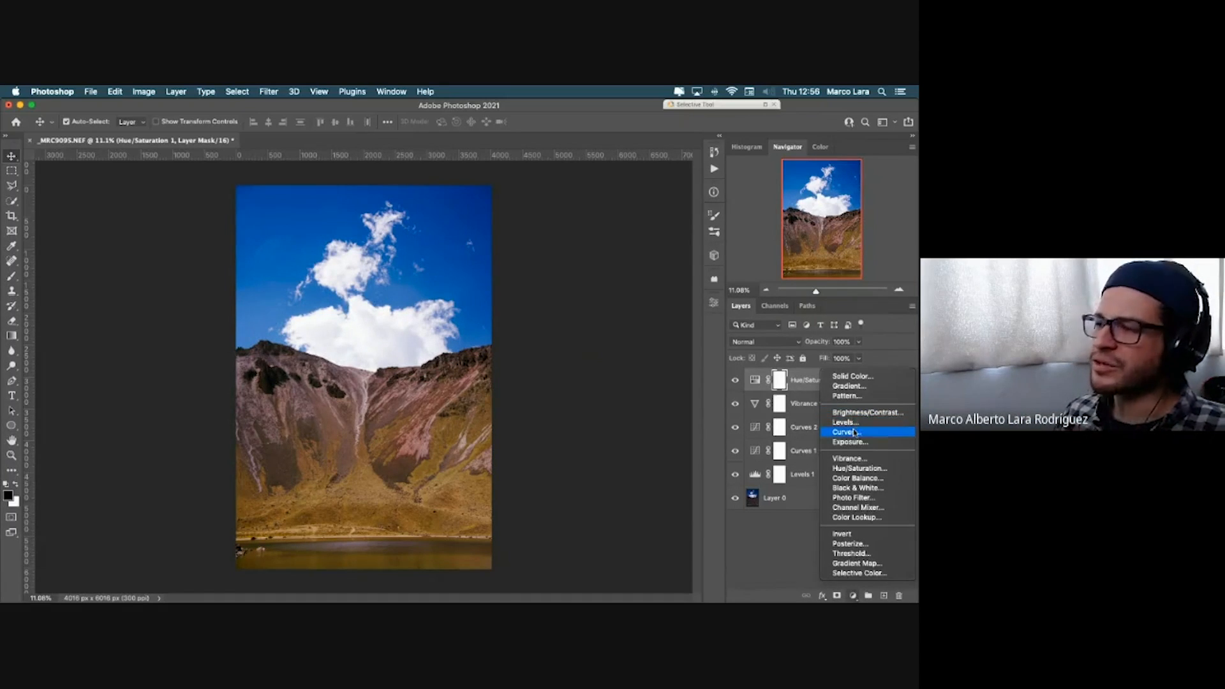
click(854, 433)
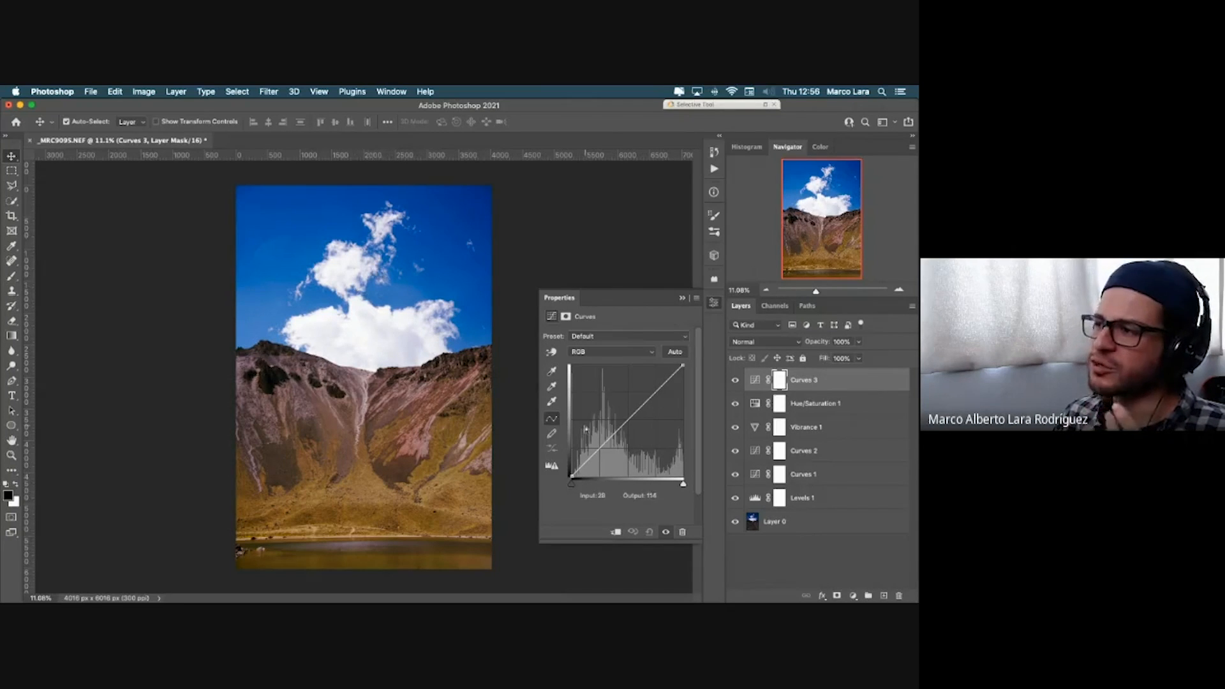
click(551, 352)
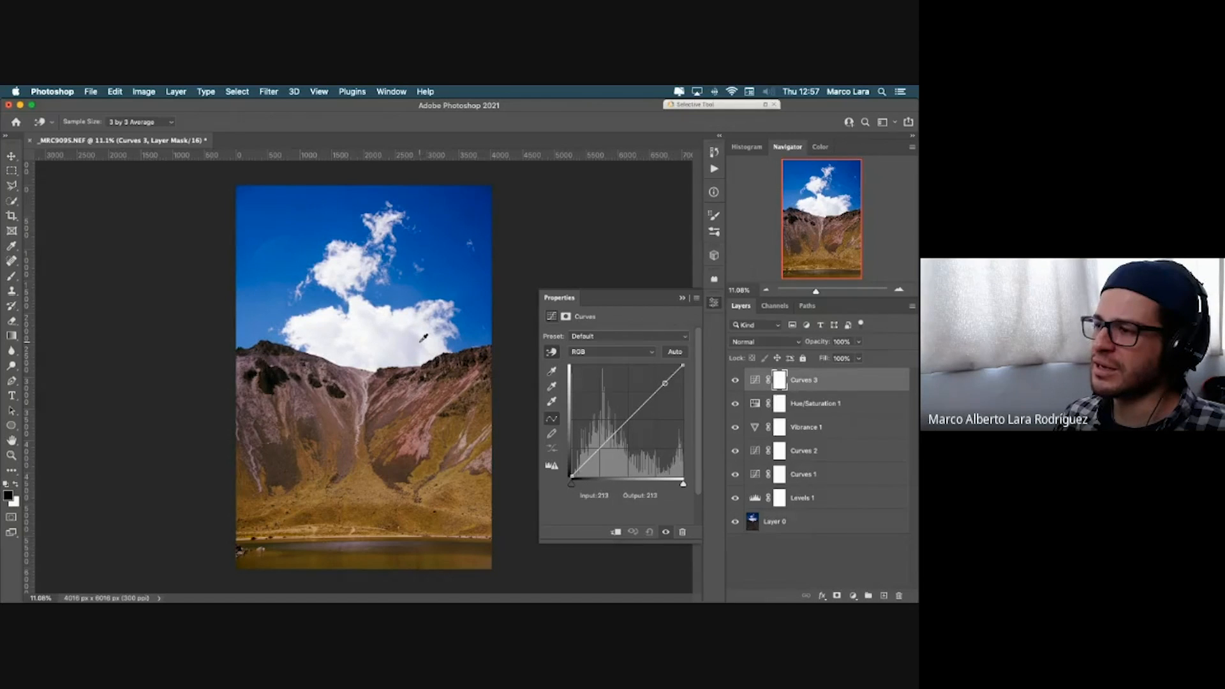
drag(423, 337, 421, 363)
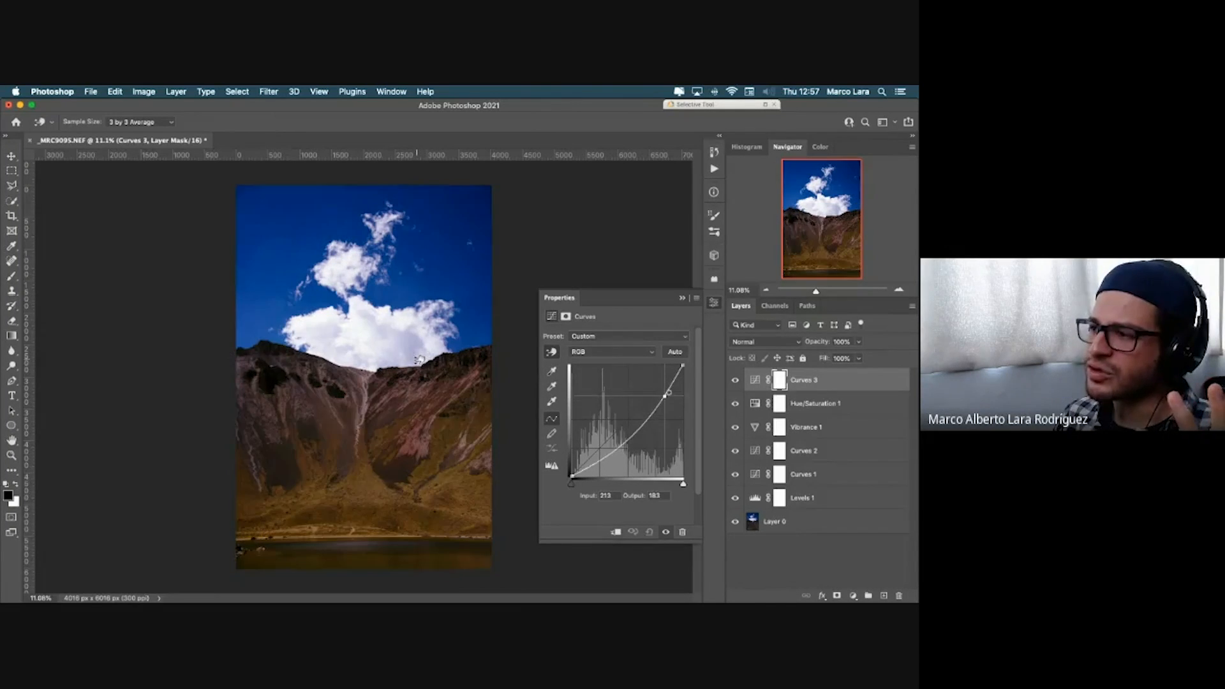
drag(420, 361, 421, 362)
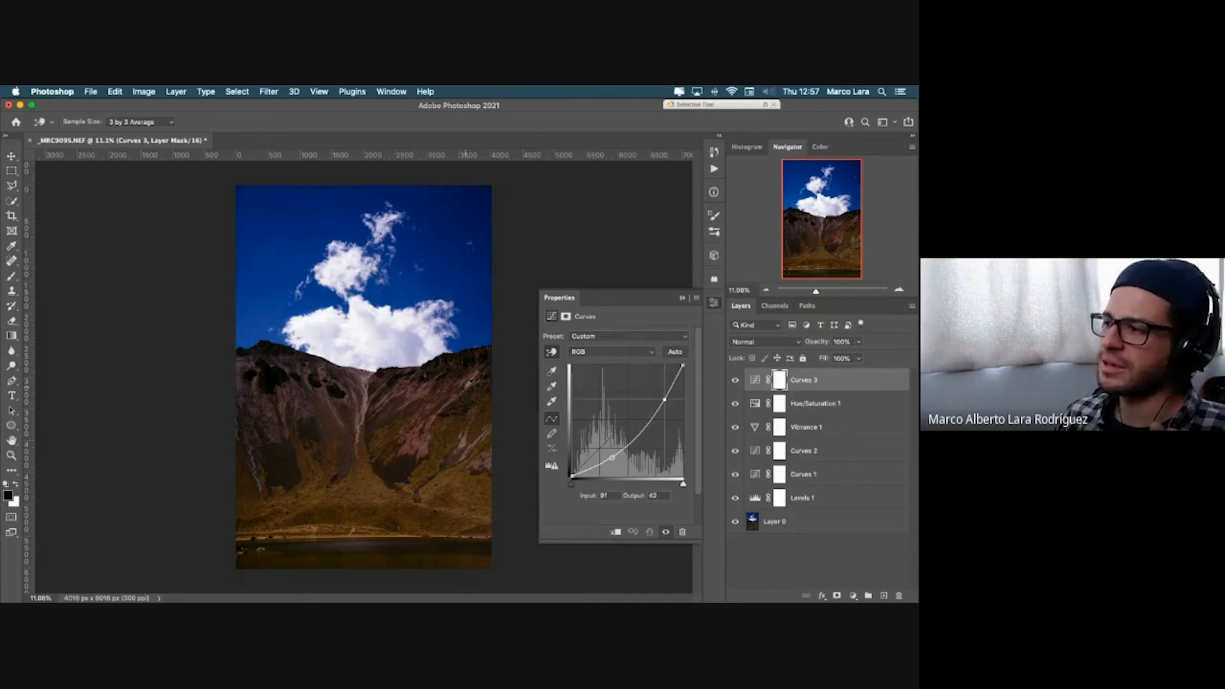
click(683, 298)
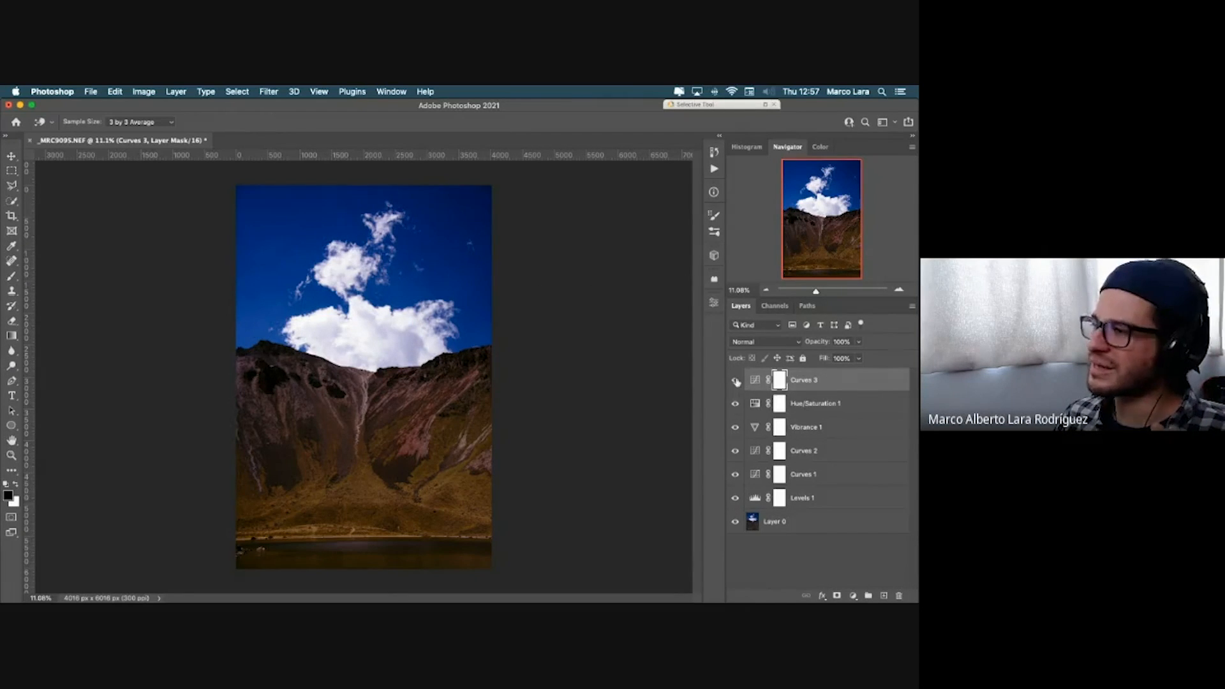
Step: Toggle the visibility of Curves 3 to compare the photo before and after the darkening
click(736, 381)
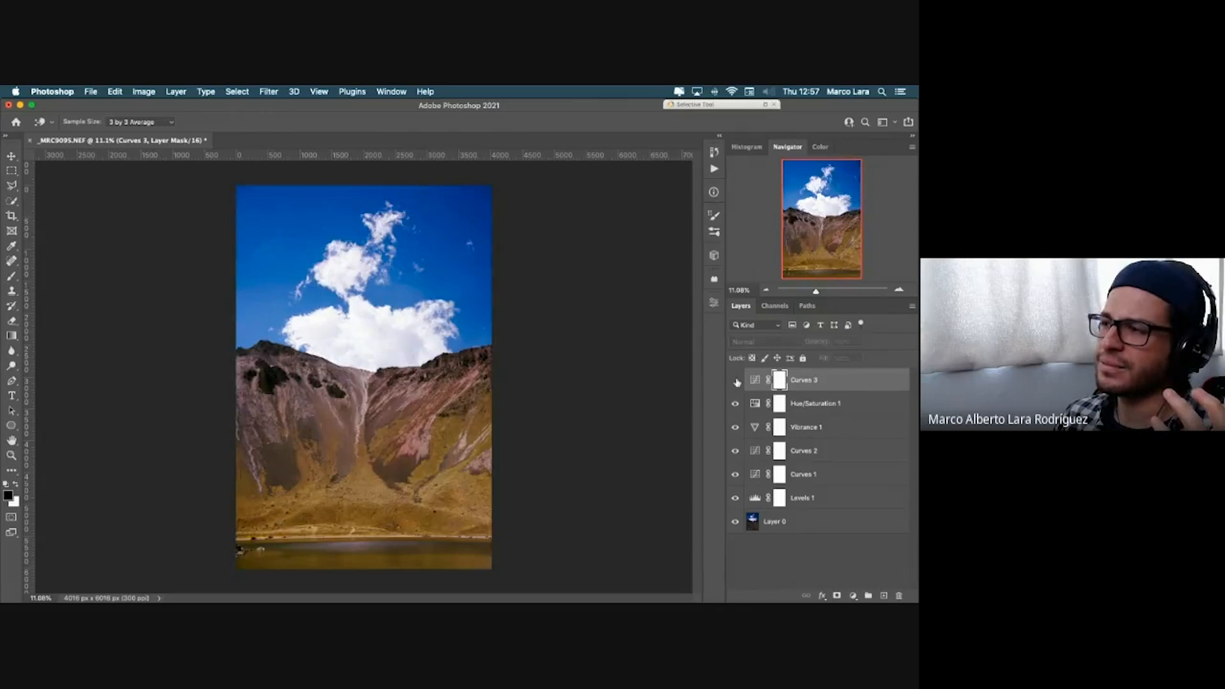
click(736, 380)
click(736, 381)
click(736, 380)
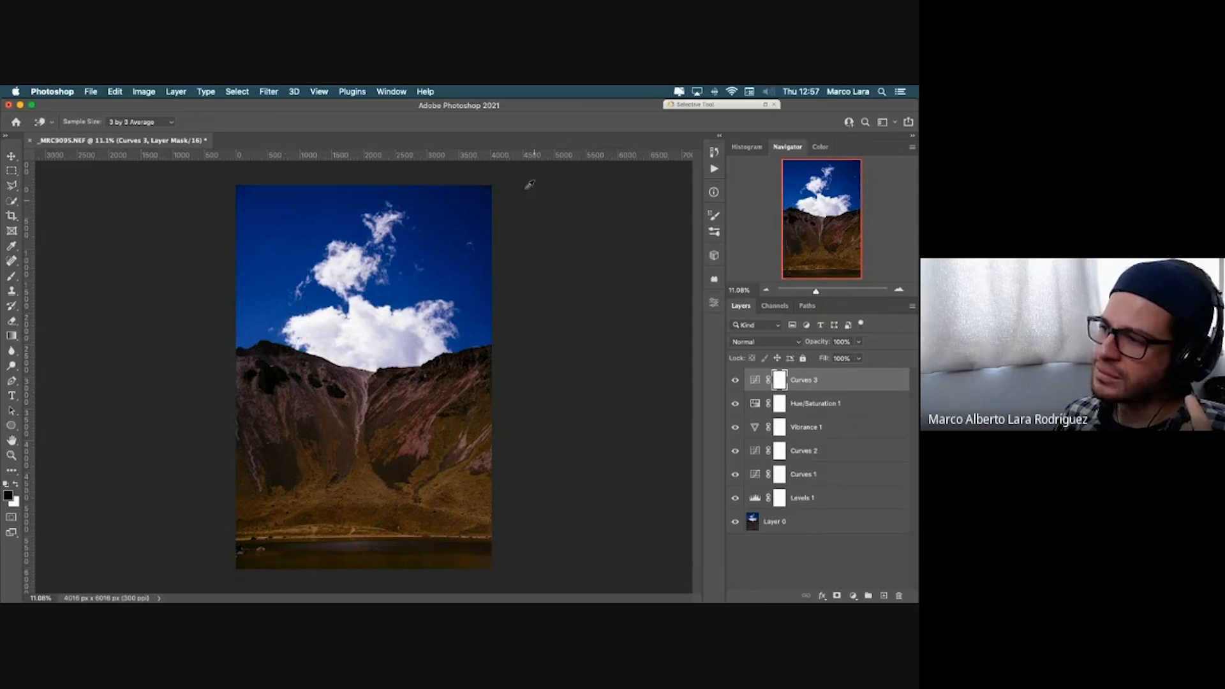
click(735, 381)
click(734, 382)
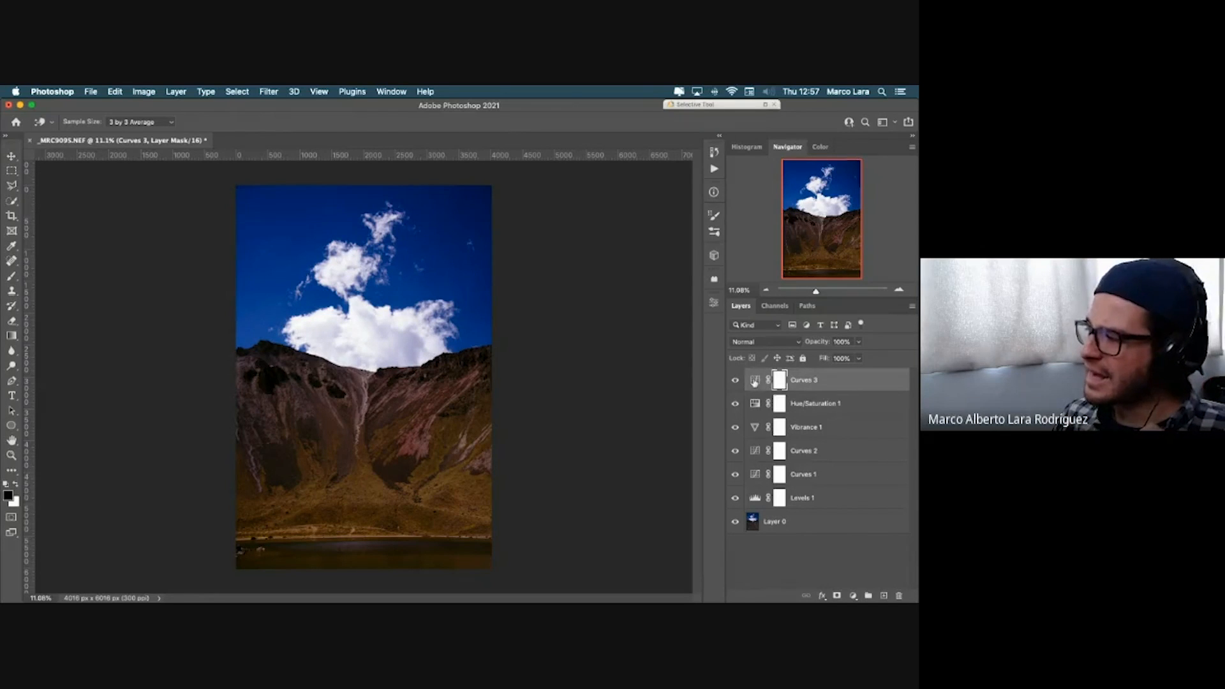
Step: Examine the curve settings and the layer mask properties of Curves 3, leaving its mask selected
click(755, 381)
key(v)
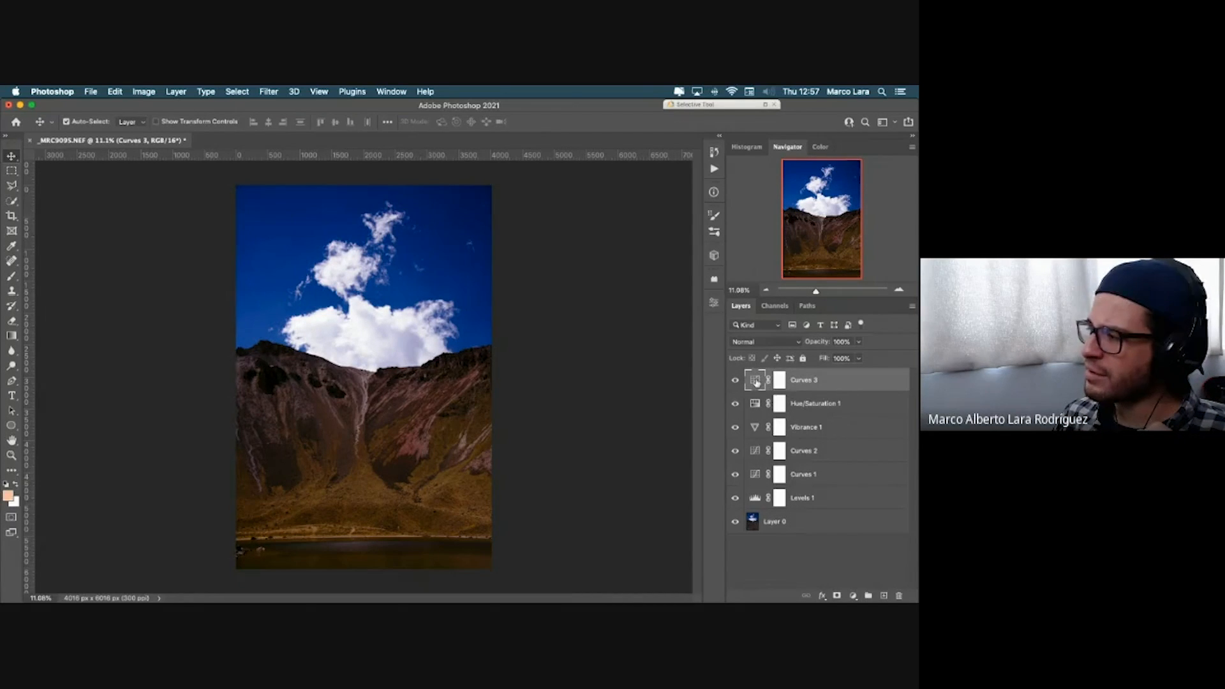
double_click(755, 380)
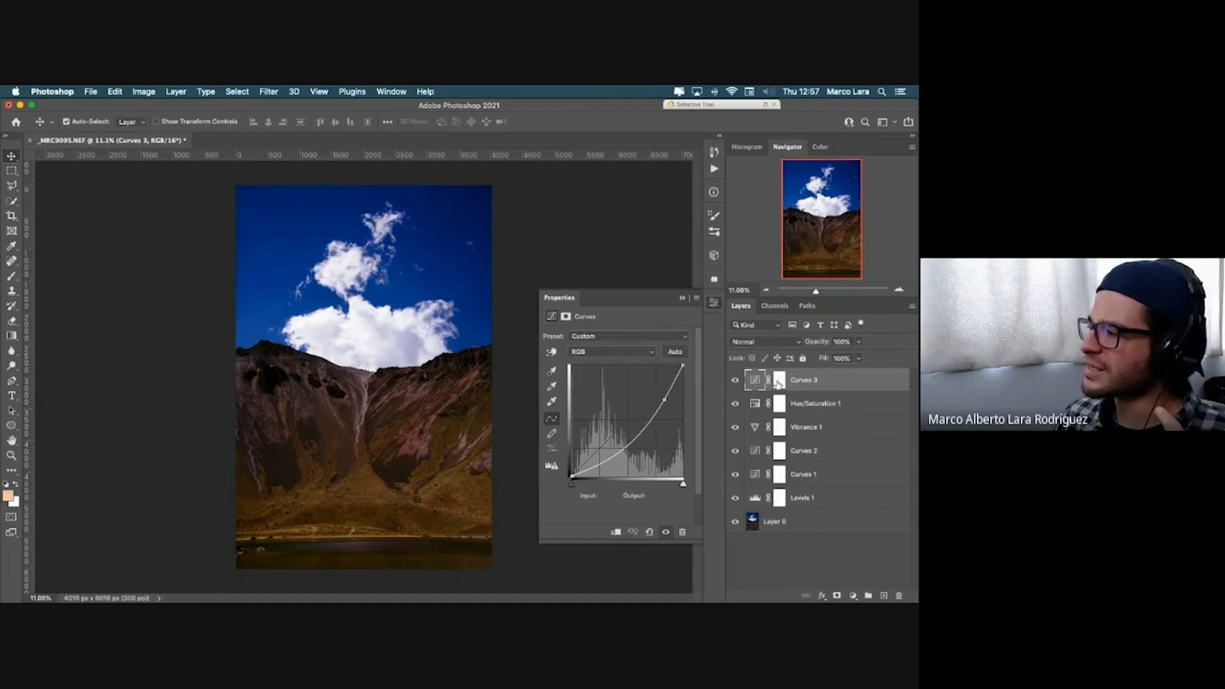
click(778, 381)
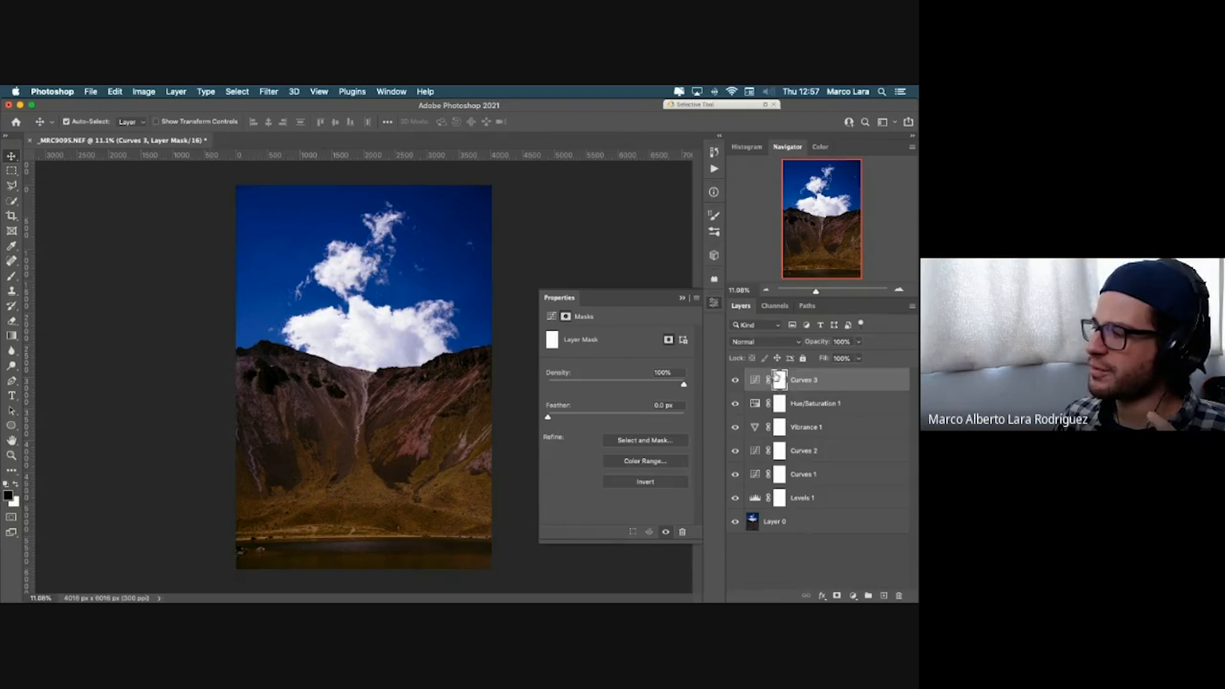
click(681, 298)
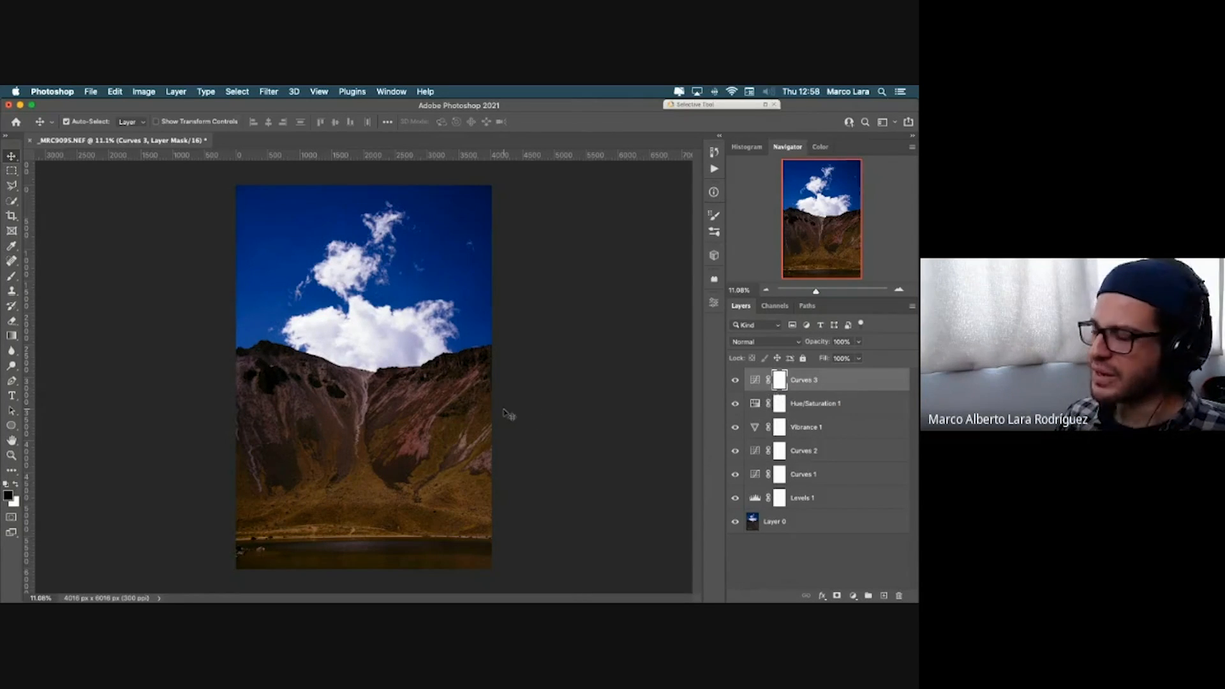
Step: Inspect the Curves 3 layer mask on its own in the canvas, and return to the photo with the mask selected
click(754, 381)
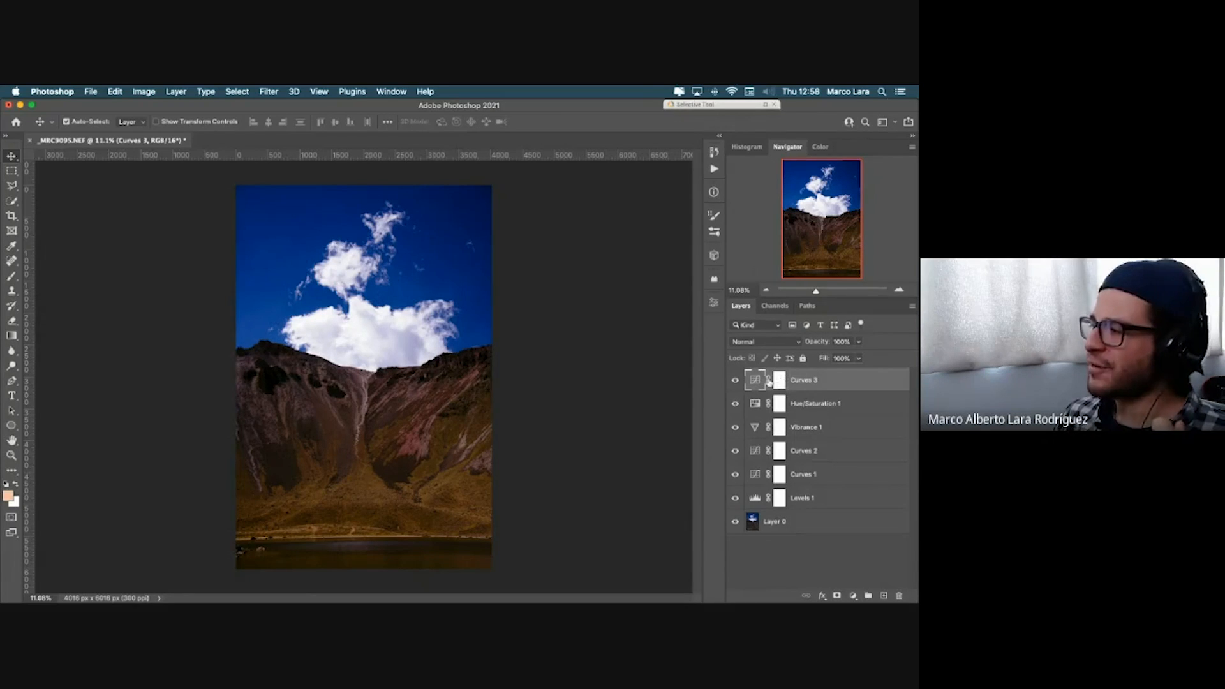
alt+click(778, 382)
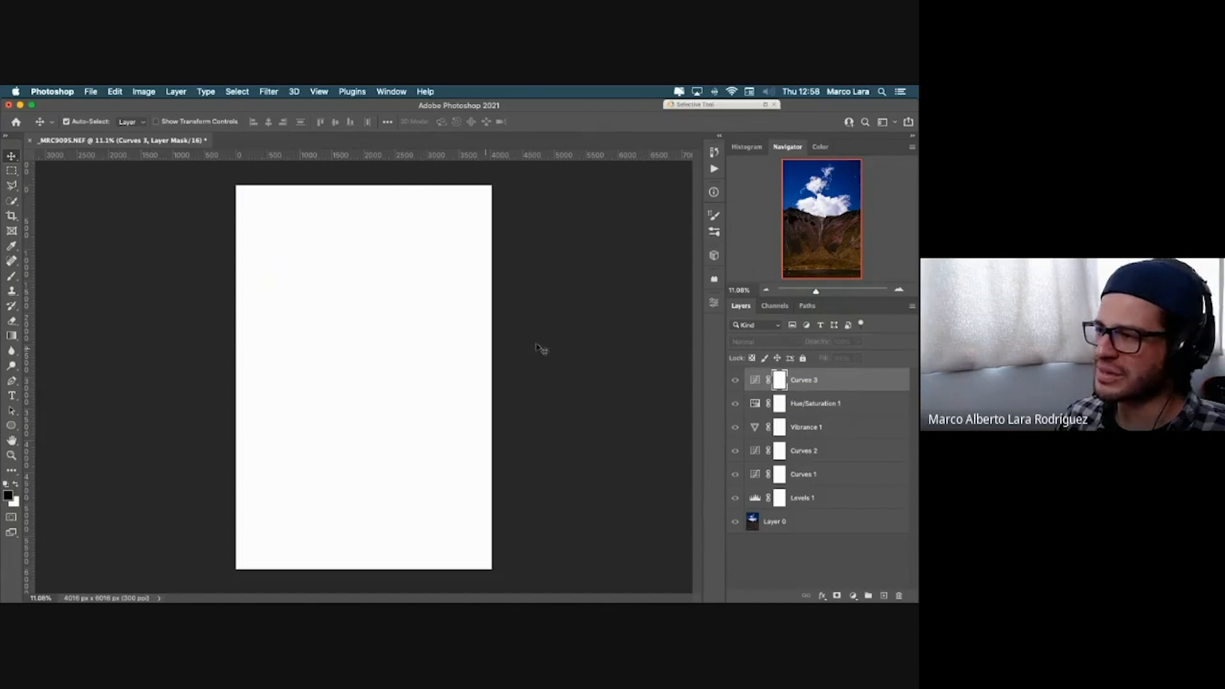
alt+click(779, 381)
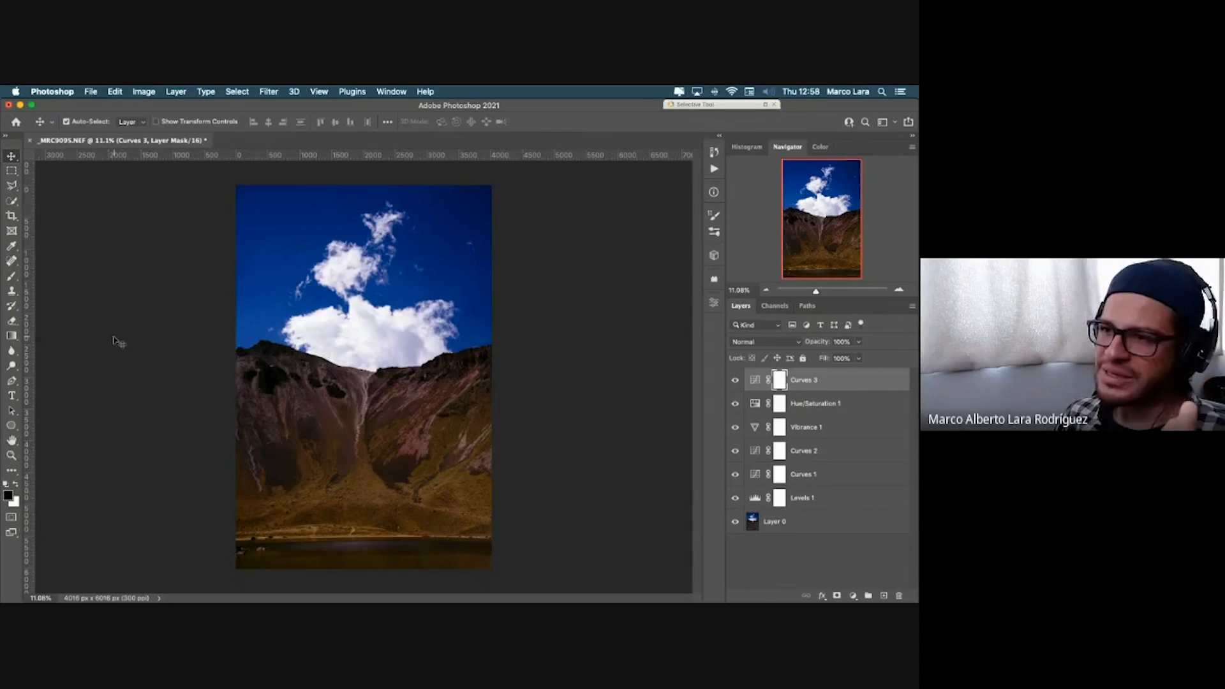
Step: Set up the Brush tool with a black foreground colour, 252 px size and 100% hardness
click(11, 278)
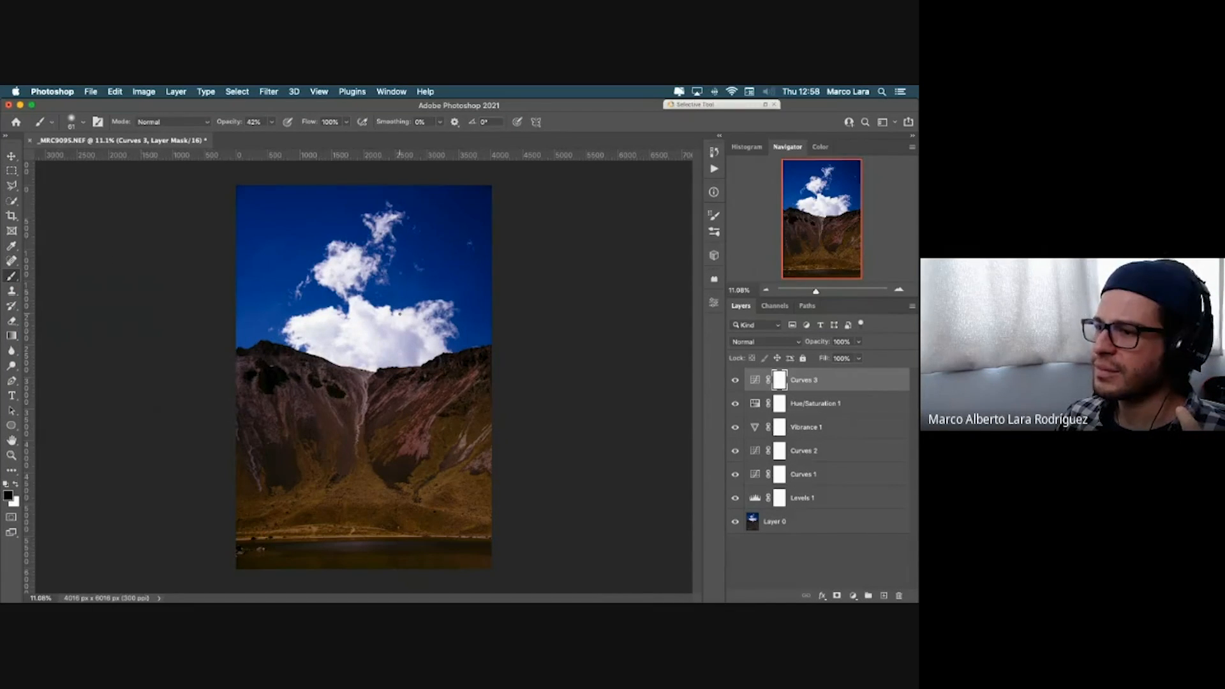
click(8, 495)
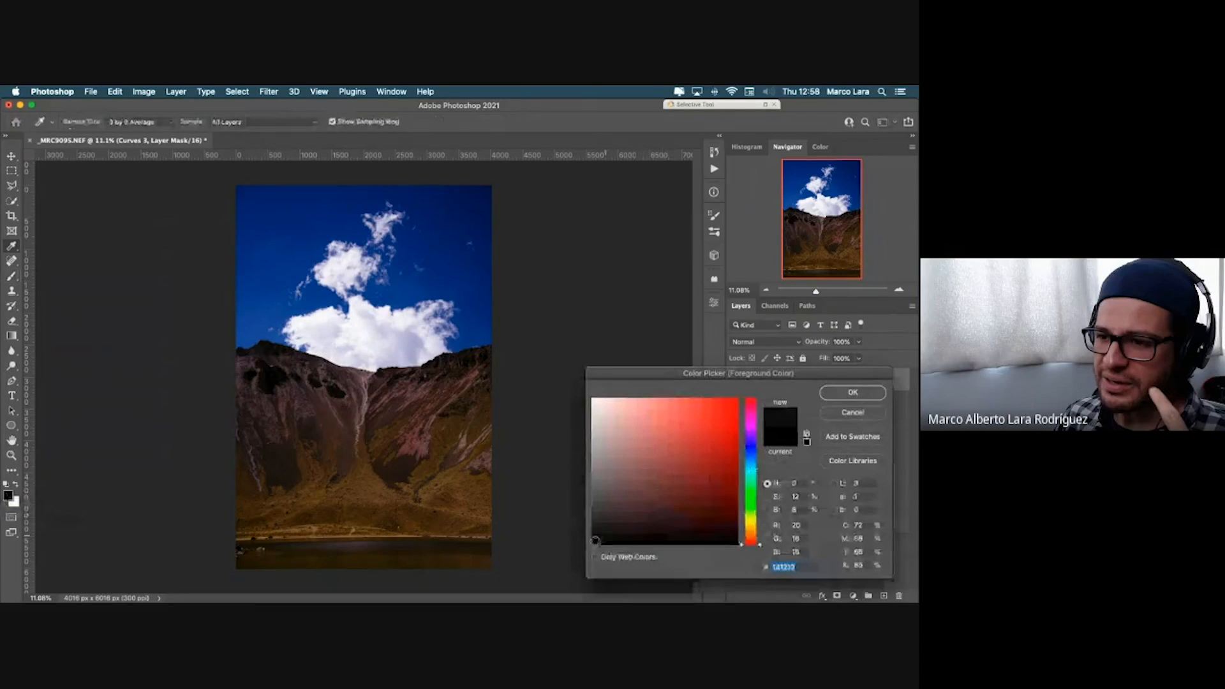
click(864, 392)
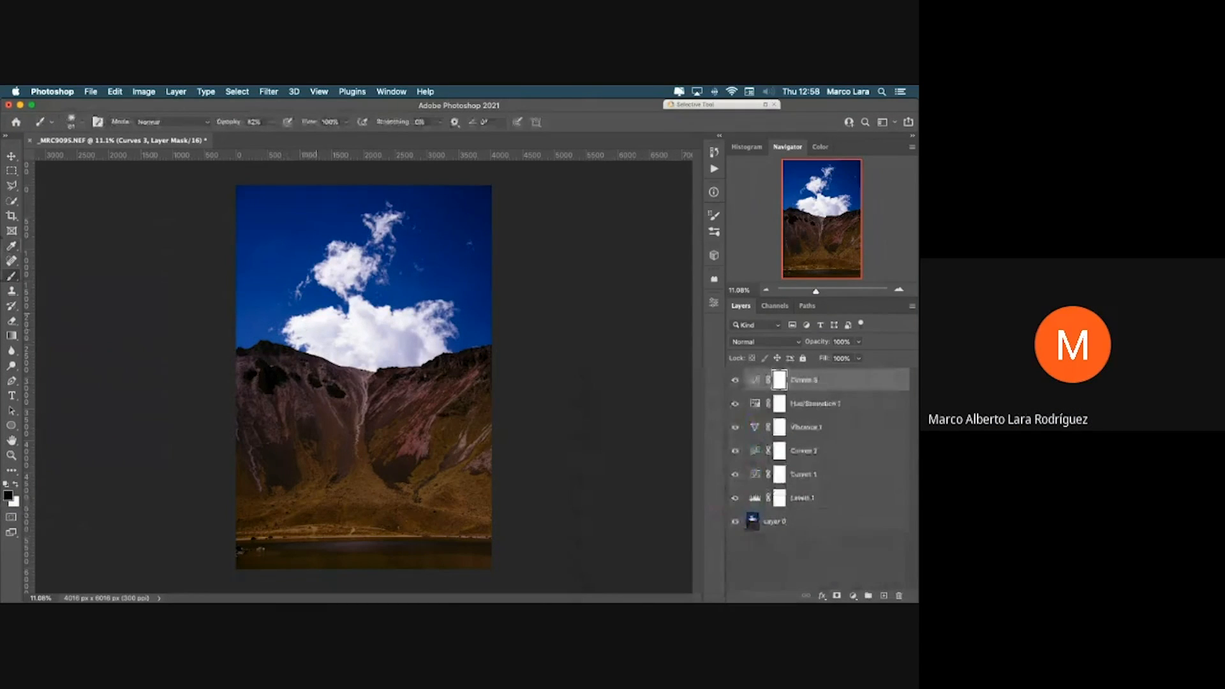
right_click(400, 325)
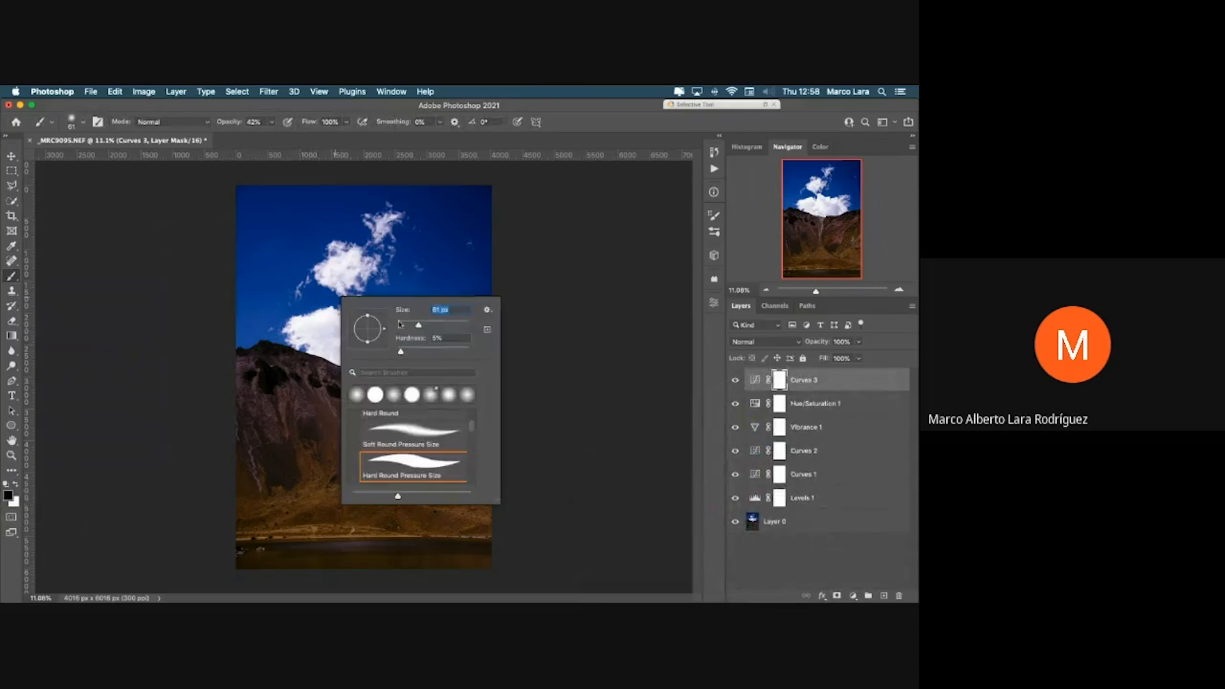
mouse_move(416, 325)
mouse_down()
mouse_move(449, 324)
mouse_move(447, 351)
mouse_move(492, 353)
mouse_move(454, 326)
mouse_up()
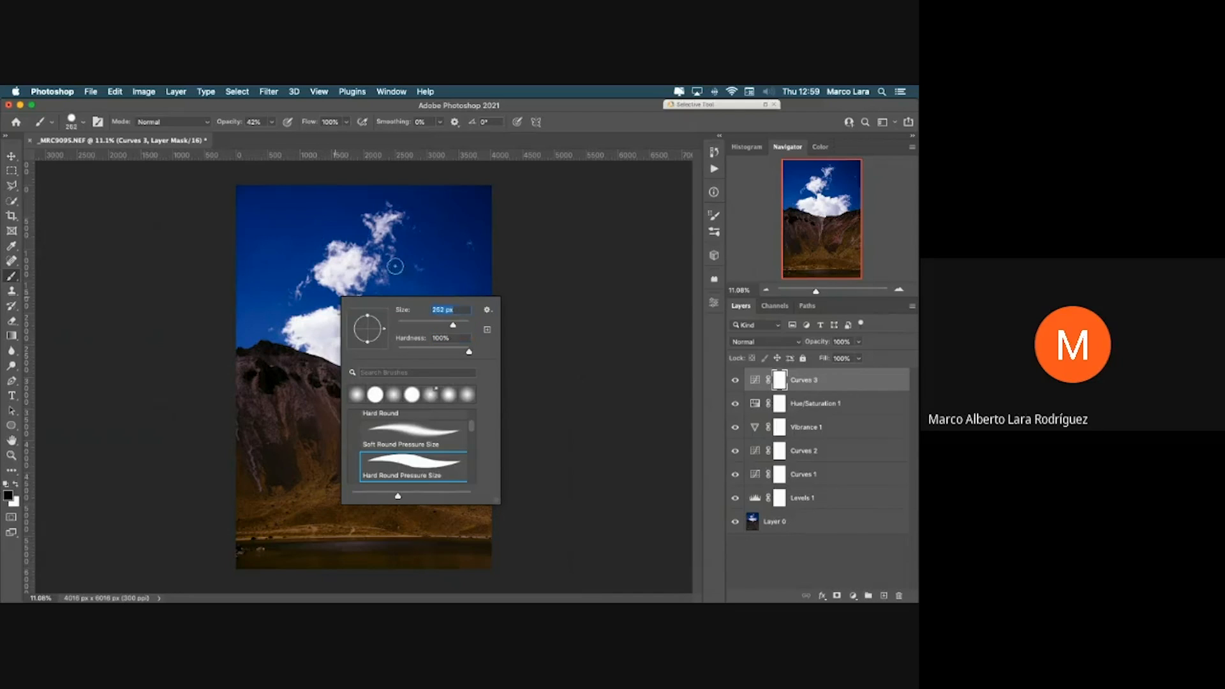
Step: Paint black strokes at 42% opacity on the Curves 3 mask over the sky to the right of the clouds
click(414, 259)
mouse_move(414, 259)
mouse_down()
mouse_move(393, 303)
mouse_move(424, 262)
mouse_move(388, 306)
mouse_up()
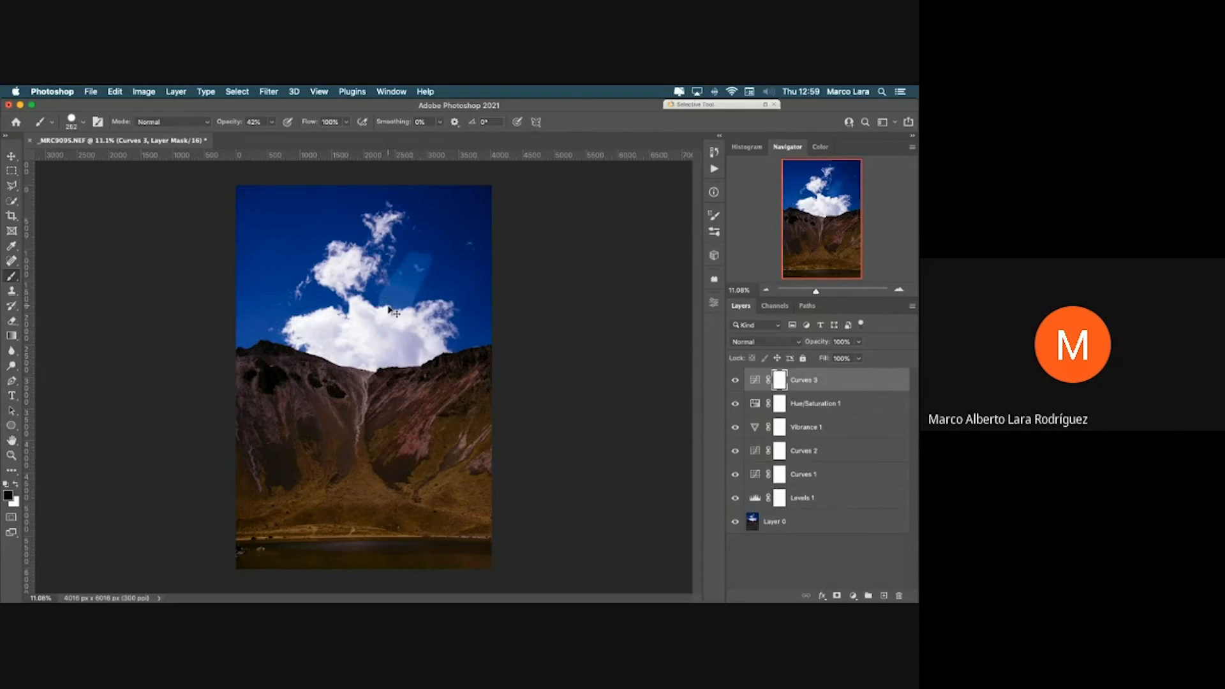
key(super+equal)
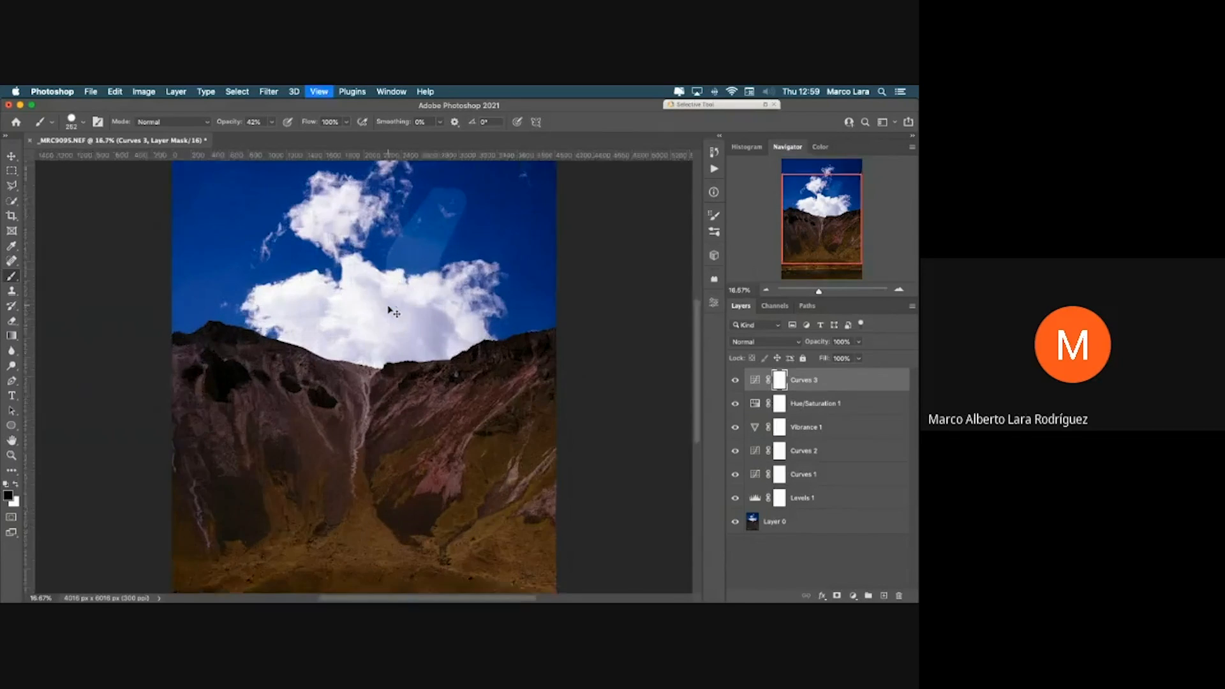
key(super+equal)
mouse_move(569, 300)
mouse_down()
mouse_move(552, 277)
mouse_move(461, 349)
mouse_move(457, 319)
mouse_move(504, 268)
mouse_move(555, 274)
mouse_move(468, 350)
mouse_up()
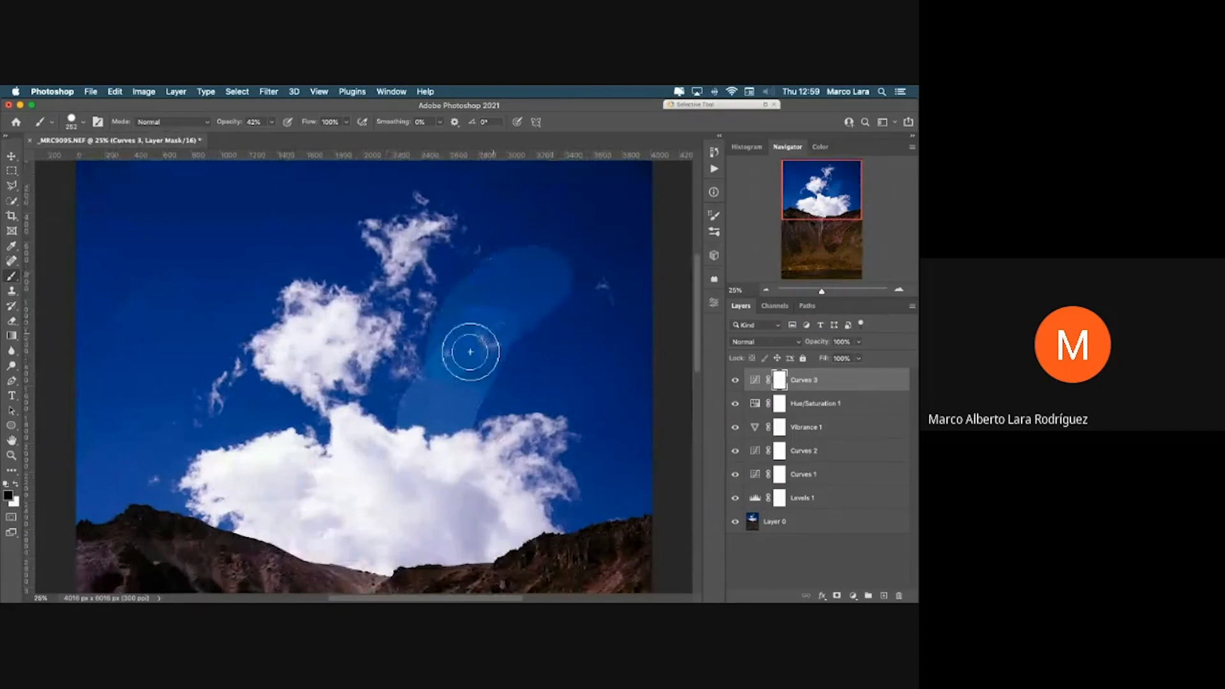
Step: Raise the brush opacity to 100% and paint black on the Curves 3 mask over the sky right of the clouds
click(272, 122)
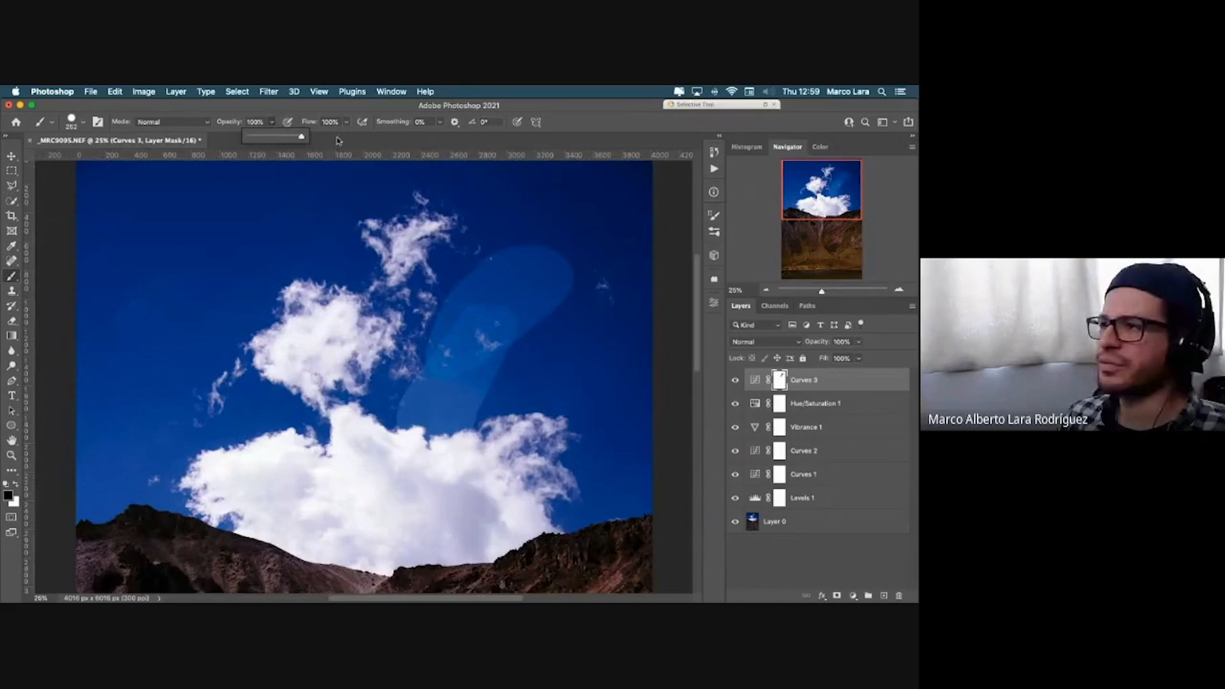
key(0)
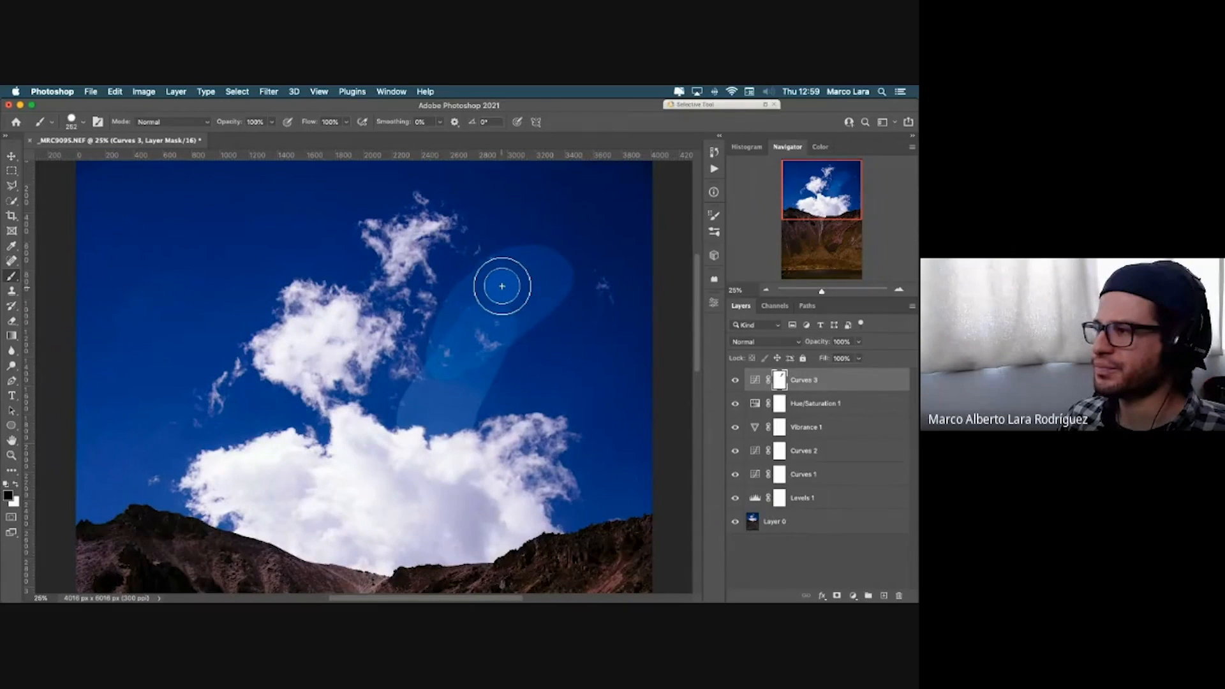
mouse_move(502, 286)
mouse_down()
mouse_move(427, 407)
mouse_move(462, 395)
mouse_move(521, 313)
mouse_move(449, 341)
mouse_move(503, 266)
mouse_move(543, 278)
mouse_move(530, 253)
mouse_move(488, 260)
mouse_move(438, 329)
mouse_move(473, 369)
mouse_move(546, 303)
mouse_move(571, 258)
mouse_move(525, 240)
mouse_move(482, 243)
mouse_move(410, 384)
mouse_move(423, 423)
mouse_move(482, 425)
mouse_move(508, 391)
mouse_up()
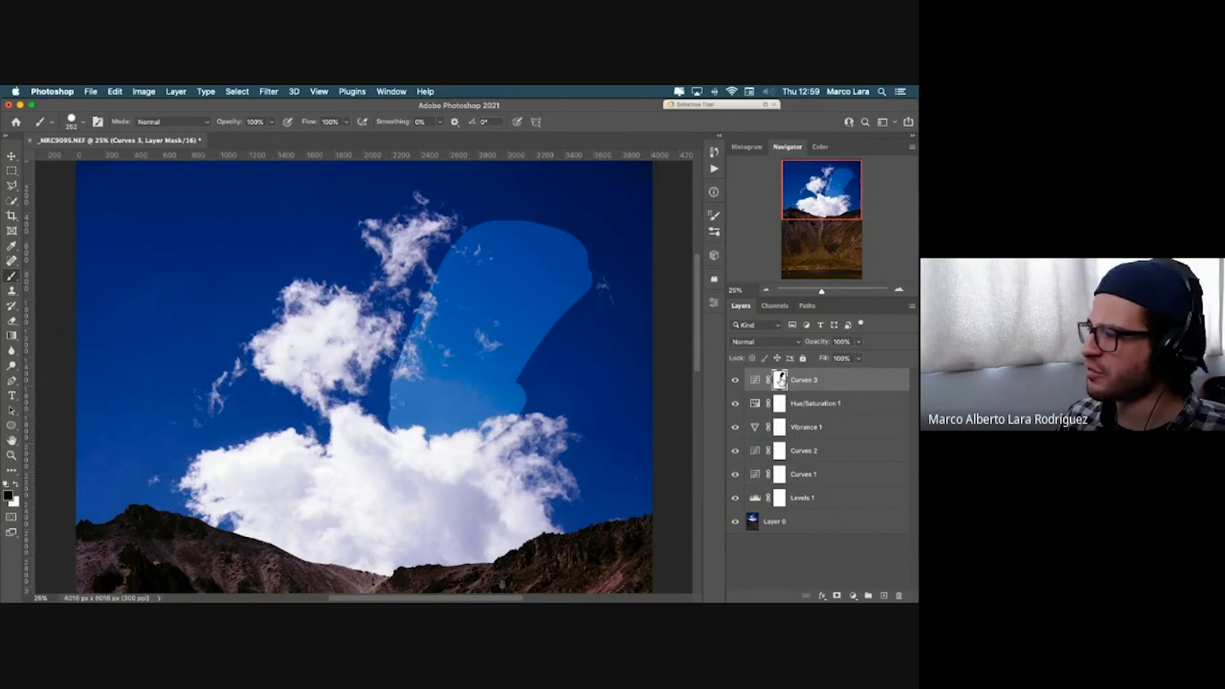
key(super+minus)
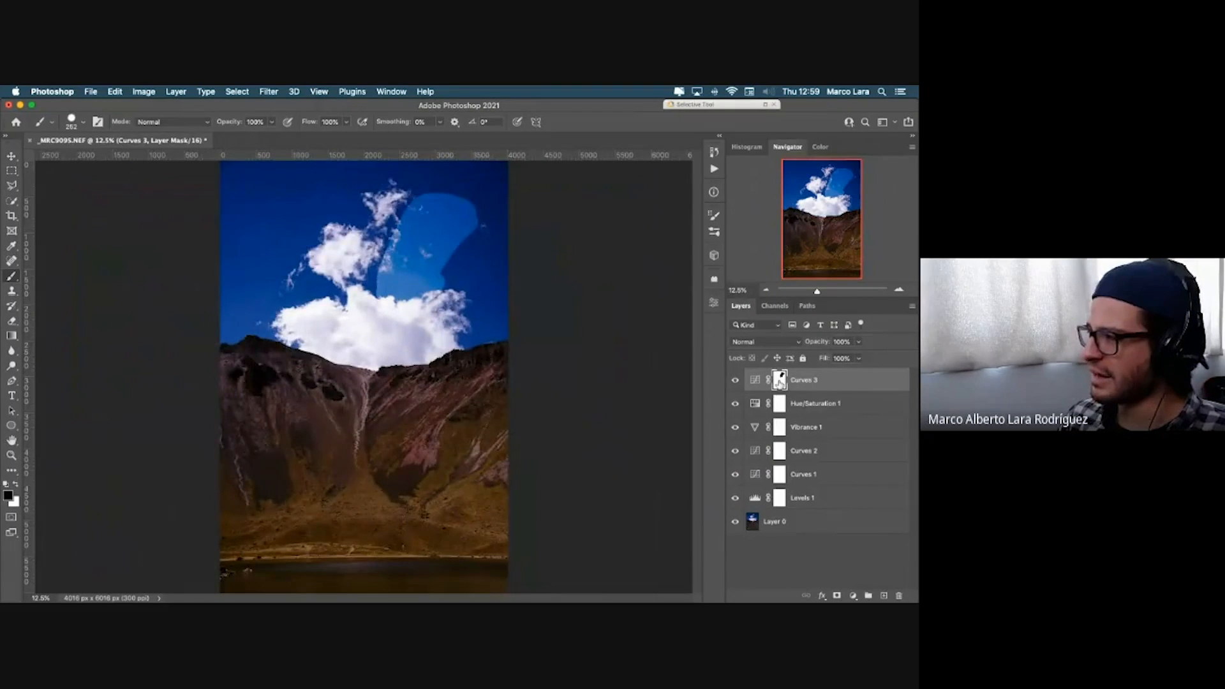
Step: Display the Curves 3 mask alone, paint black across the sky and upper cloud area, and return to the photo
alt+click(779, 382)
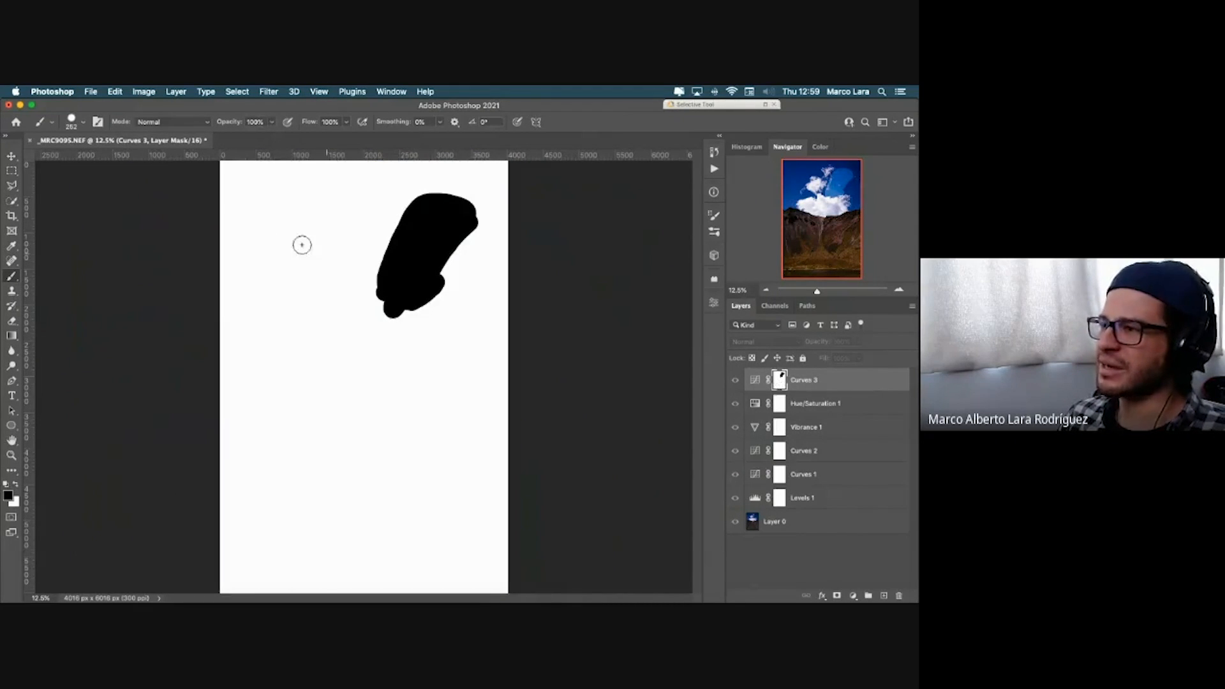
mouse_move(301, 243)
mouse_down()
mouse_move(350, 233)
mouse_move(291, 265)
mouse_move(415, 259)
mouse_move(277, 303)
mouse_move(325, 293)
mouse_move(305, 305)
mouse_move(351, 320)
mouse_move(333, 302)
mouse_move(369, 284)
mouse_move(363, 269)
mouse_move(308, 298)
mouse_move(308, 328)
mouse_move(424, 316)
mouse_move(394, 325)
mouse_move(447, 268)
mouse_move(446, 298)
mouse_move(461, 212)
mouse_move(438, 267)
mouse_move(457, 243)
mouse_move(448, 219)
mouse_move(334, 238)
mouse_move(418, 220)
mouse_move(340, 213)
mouse_move(313, 233)
mouse_move(414, 189)
mouse_move(291, 249)
mouse_move(289, 232)
mouse_move(371, 203)
mouse_move(295, 239)
mouse_move(309, 209)
mouse_move(403, 195)
mouse_move(303, 223)
mouse_up()
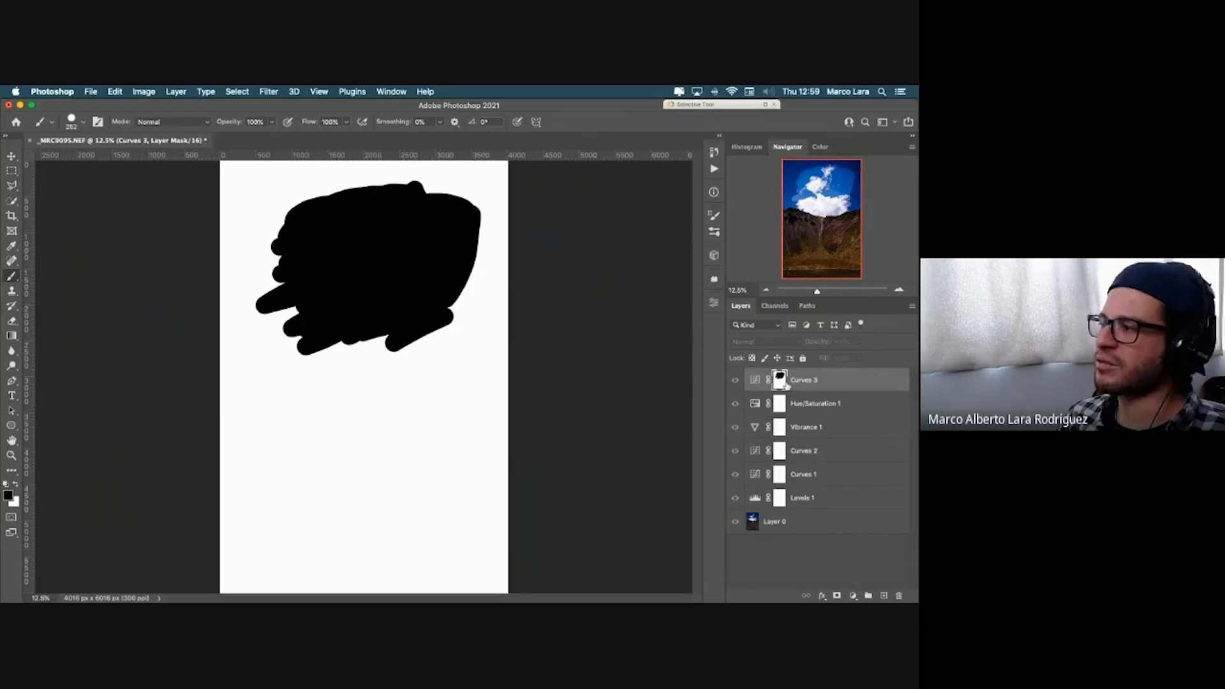
alt+click(783, 381)
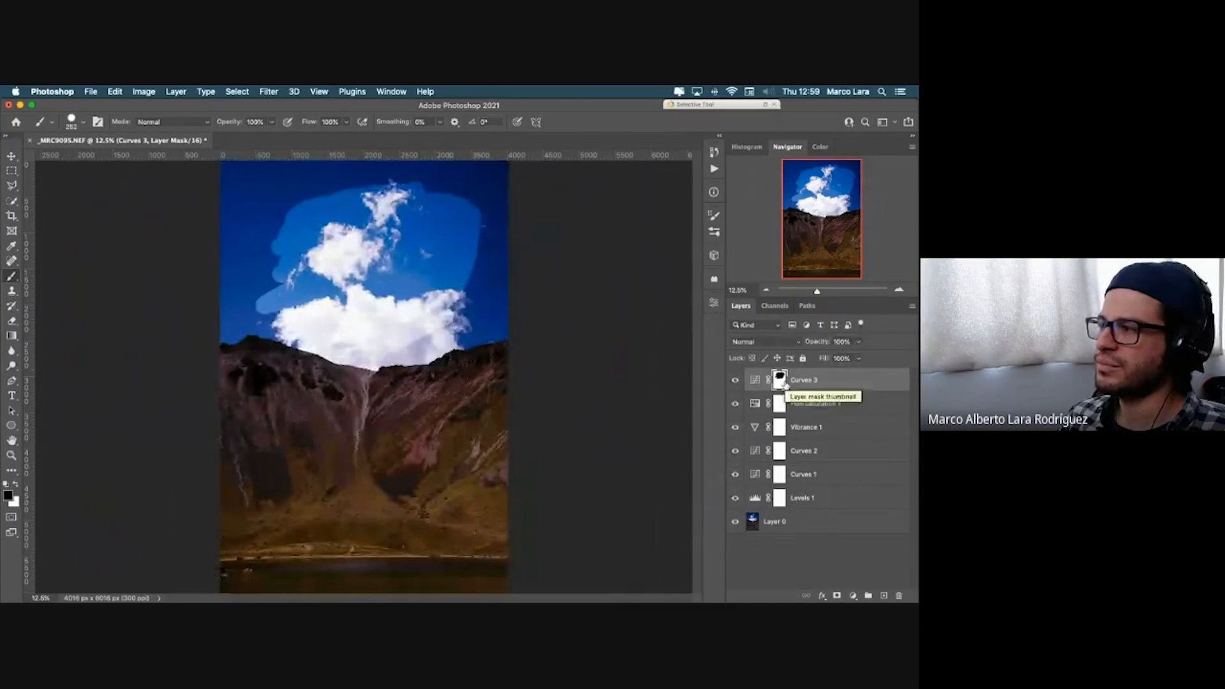
Step: Check the painted Curves 3 mask on its own, and undo all the brush strokes made on it
alt+click(784, 382)
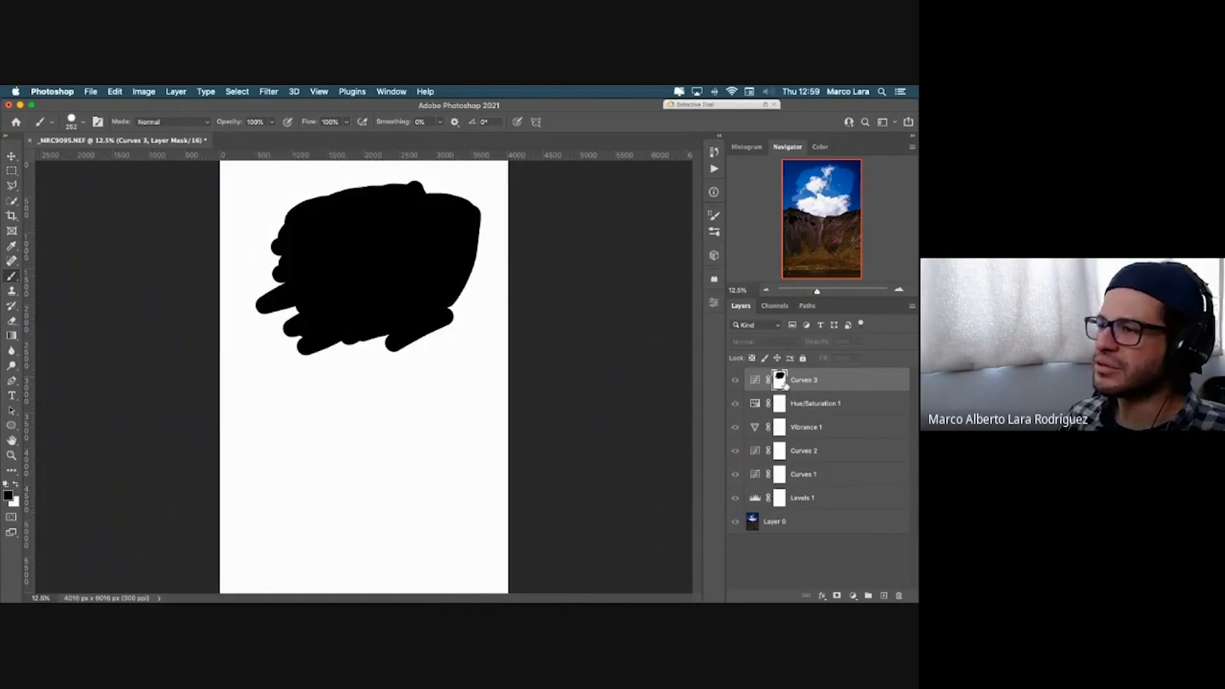
alt+click(785, 385)
key(super+z)
key(super+z)
key(super+z)
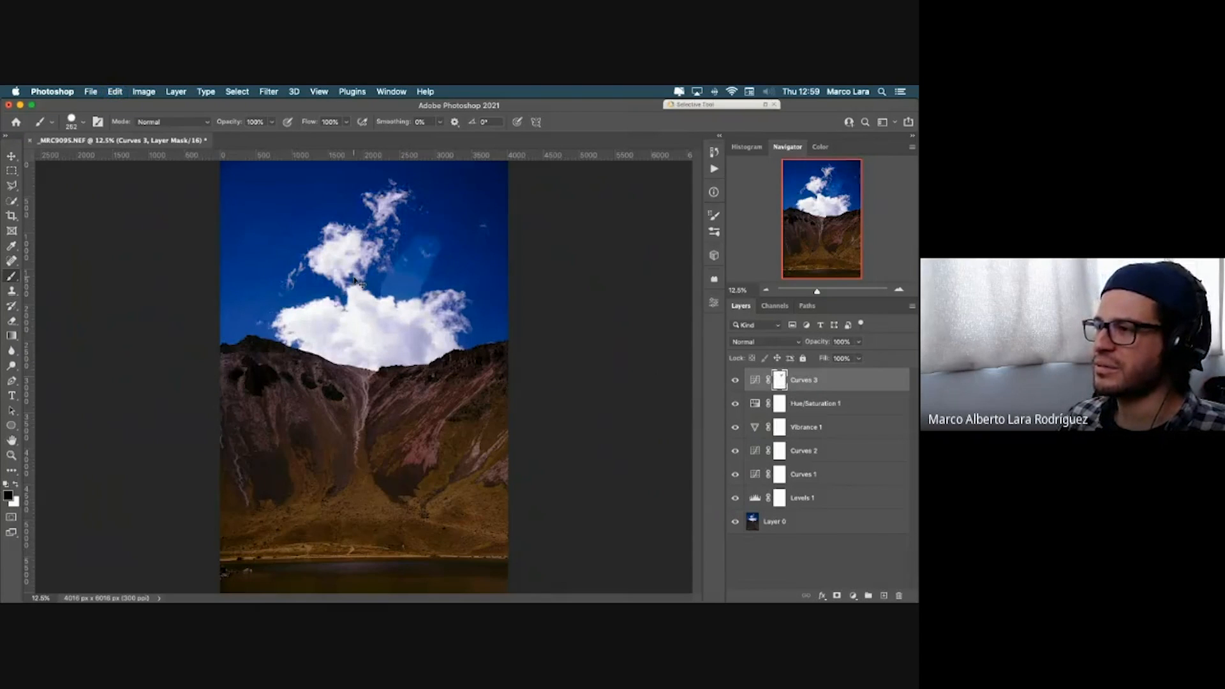
key(super+z)
Step: Set the brush to 21% opacity and 25% hardness for painting on the clouds
key(super+plus)
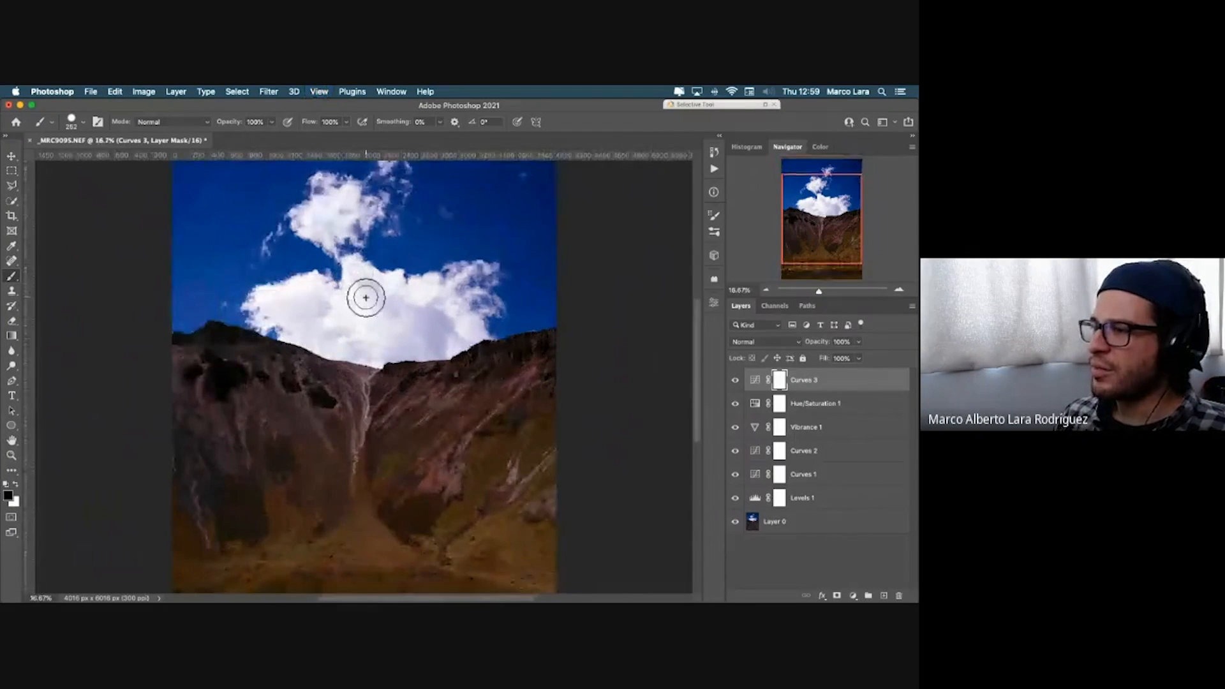
scroll(366, 297, up, 5)
key(super+plus)
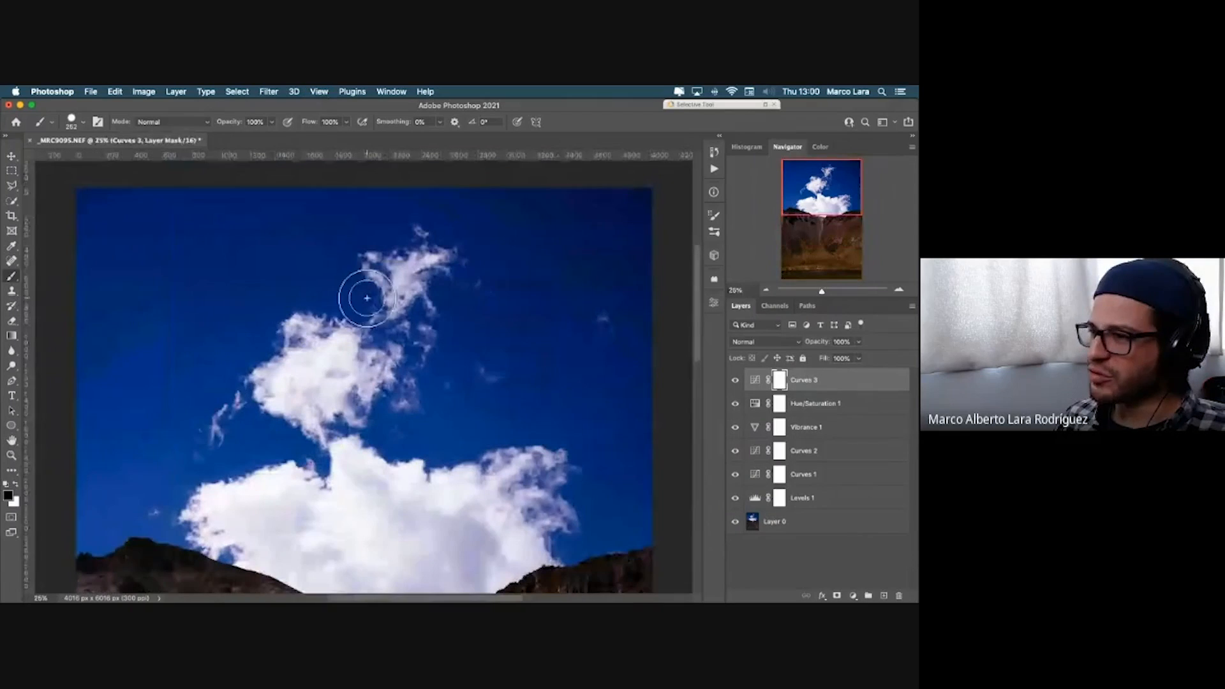
scroll(410, 405, down, 3)
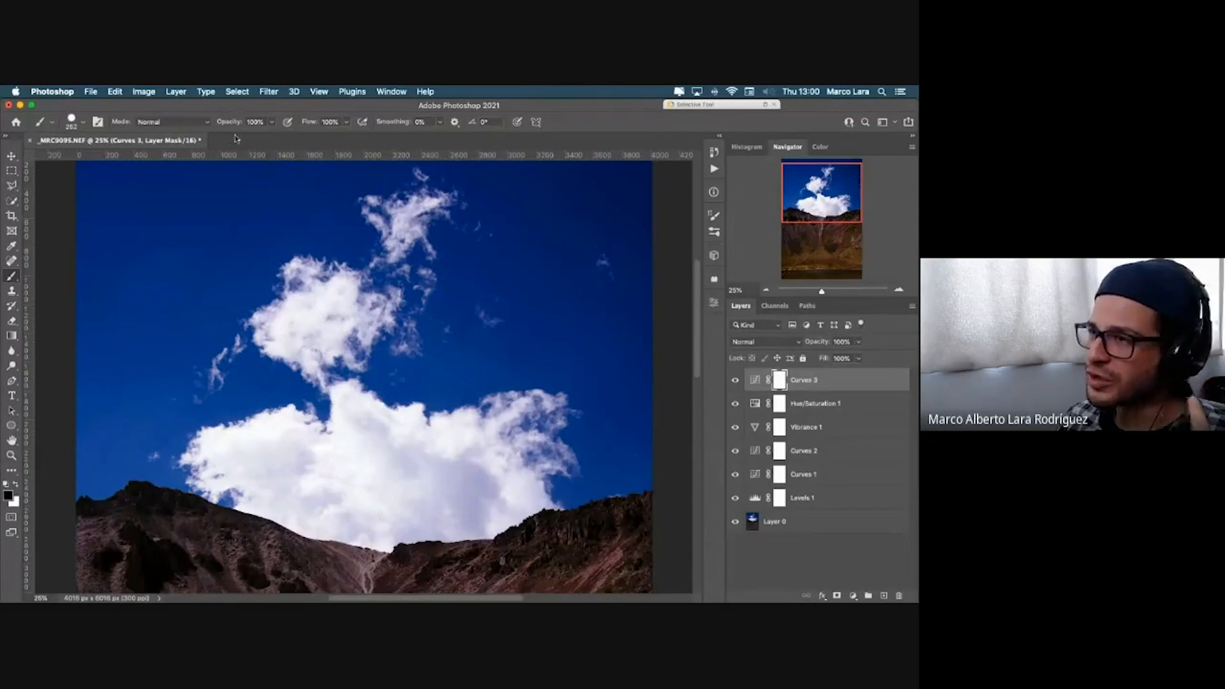
click(272, 122)
drag(269, 138, 233, 138)
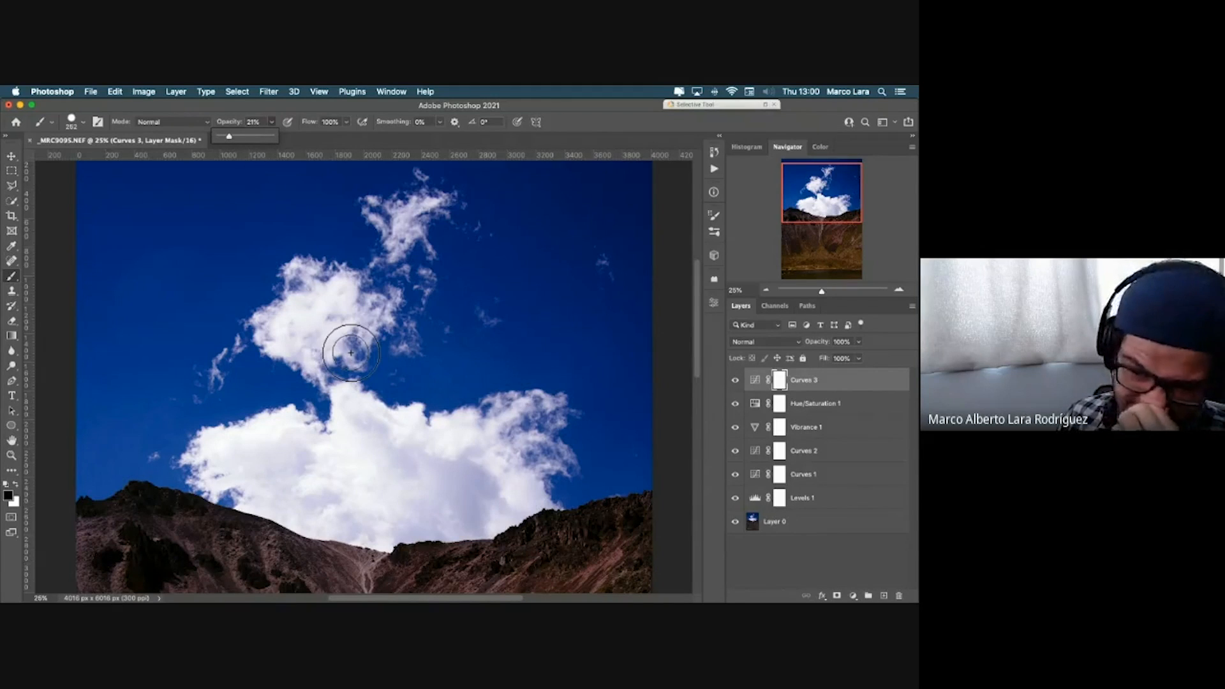
right_click(348, 321)
drag(414, 375, 429, 375)
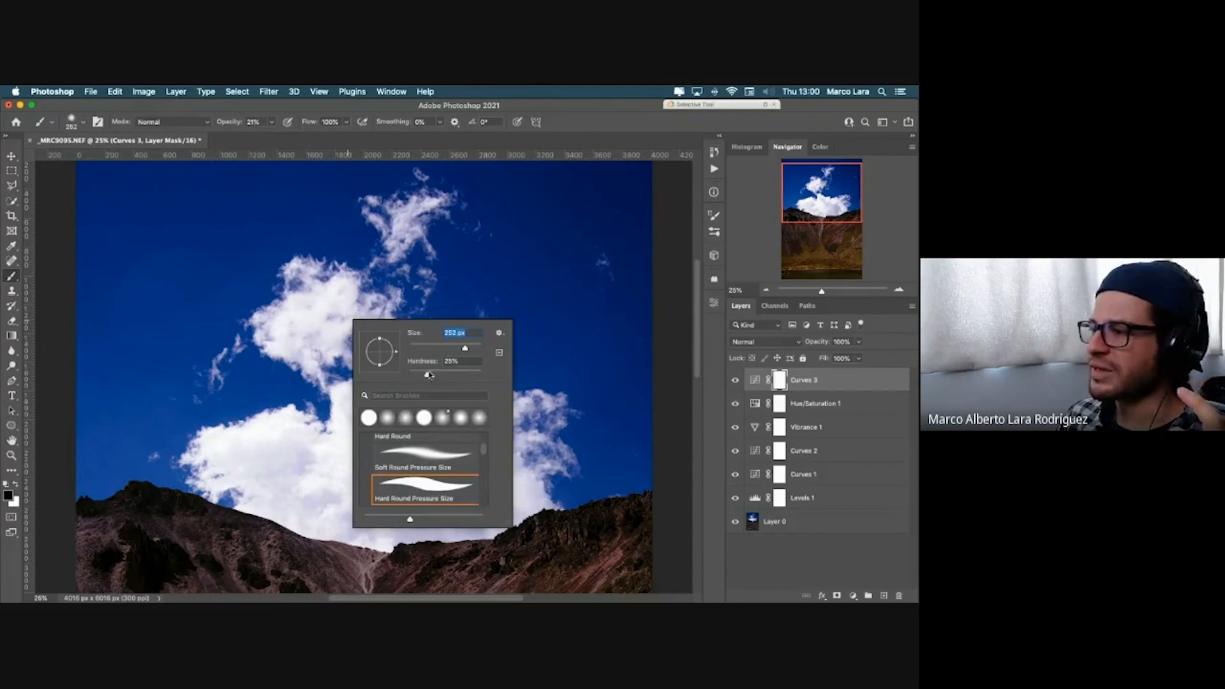
Step: Set the brush to 100% opacity and 87% hardness, and paint a test spot in the photo's upper-left sky
click(271, 122)
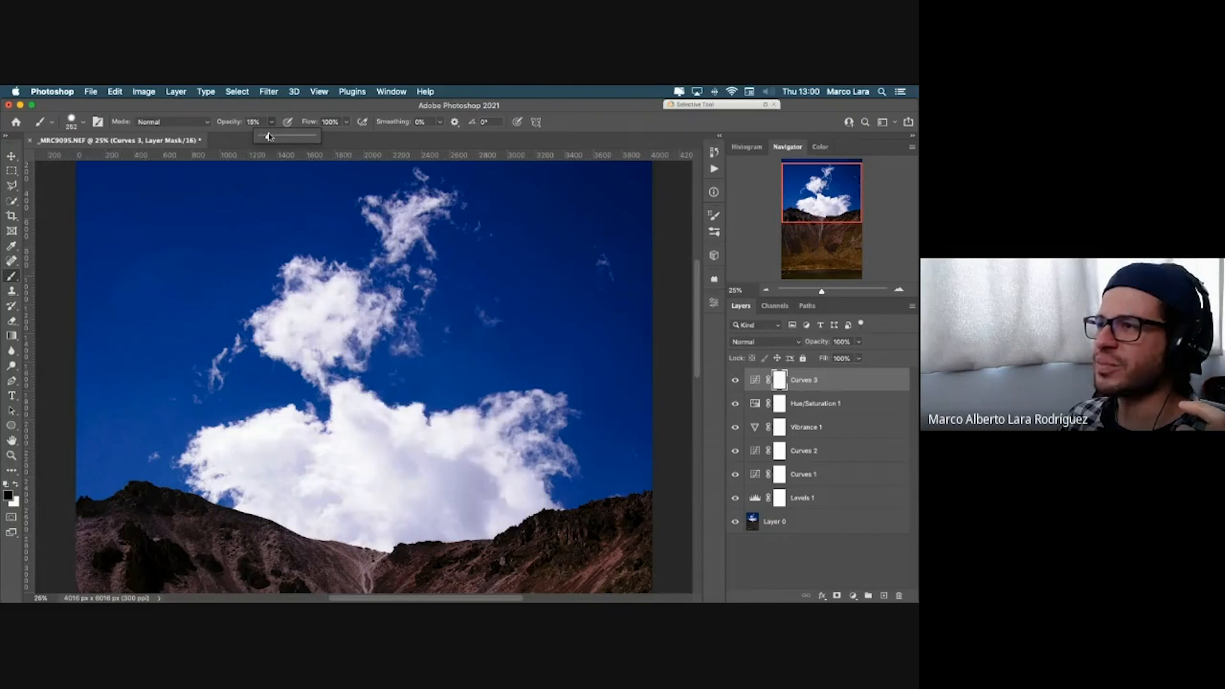
drag(268, 136, 375, 141)
right_click(145, 238)
drag(259, 294, 273, 295)
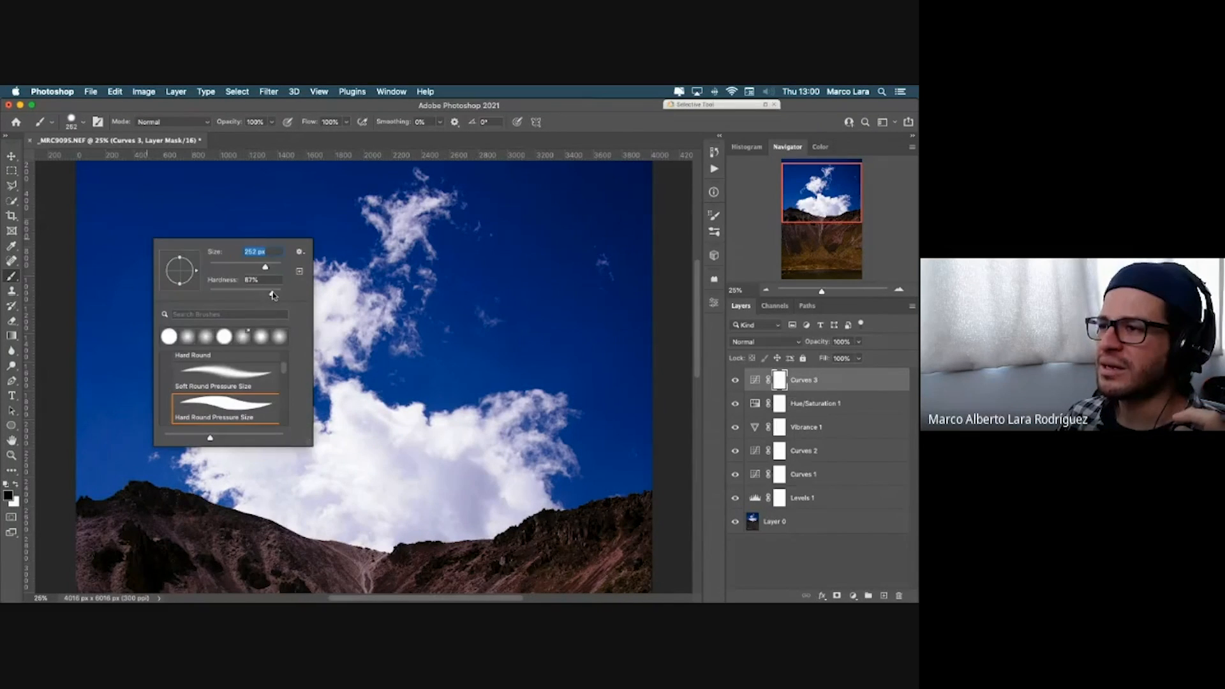
click(156, 227)
drag(160, 240, 176, 213)
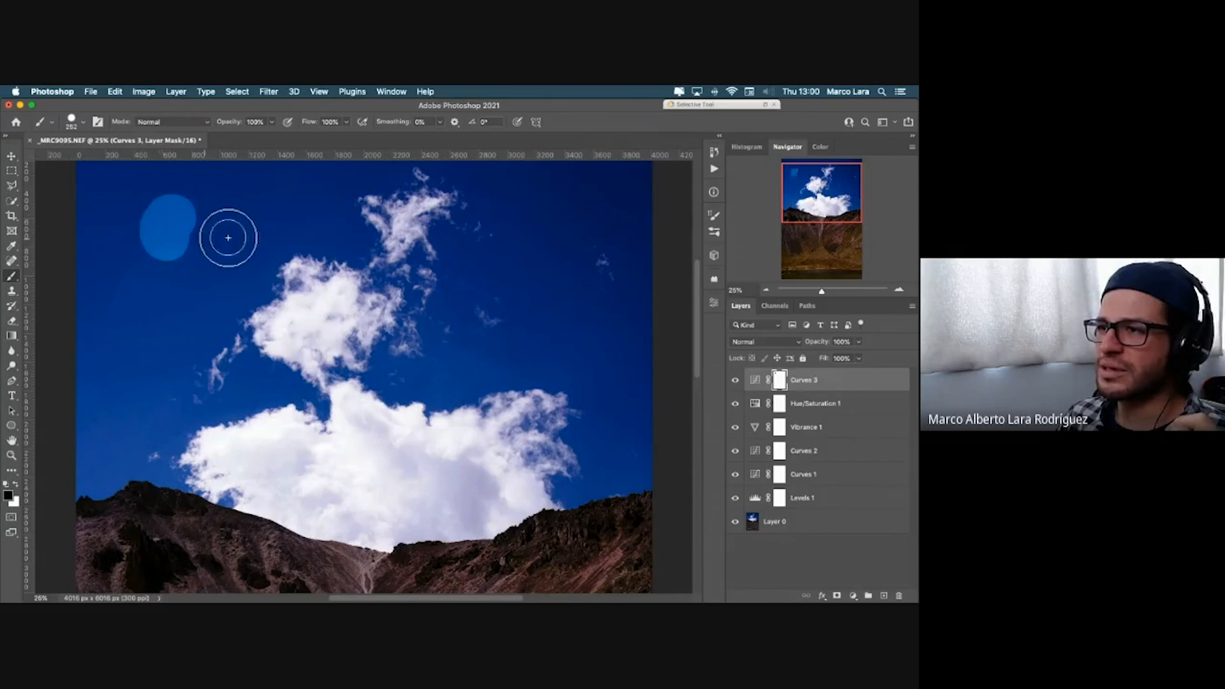
Step: Paint a second test spot with 0% brush hardness beside the hard-edged one, and undo both spots
right_click(245, 227)
click(313, 278)
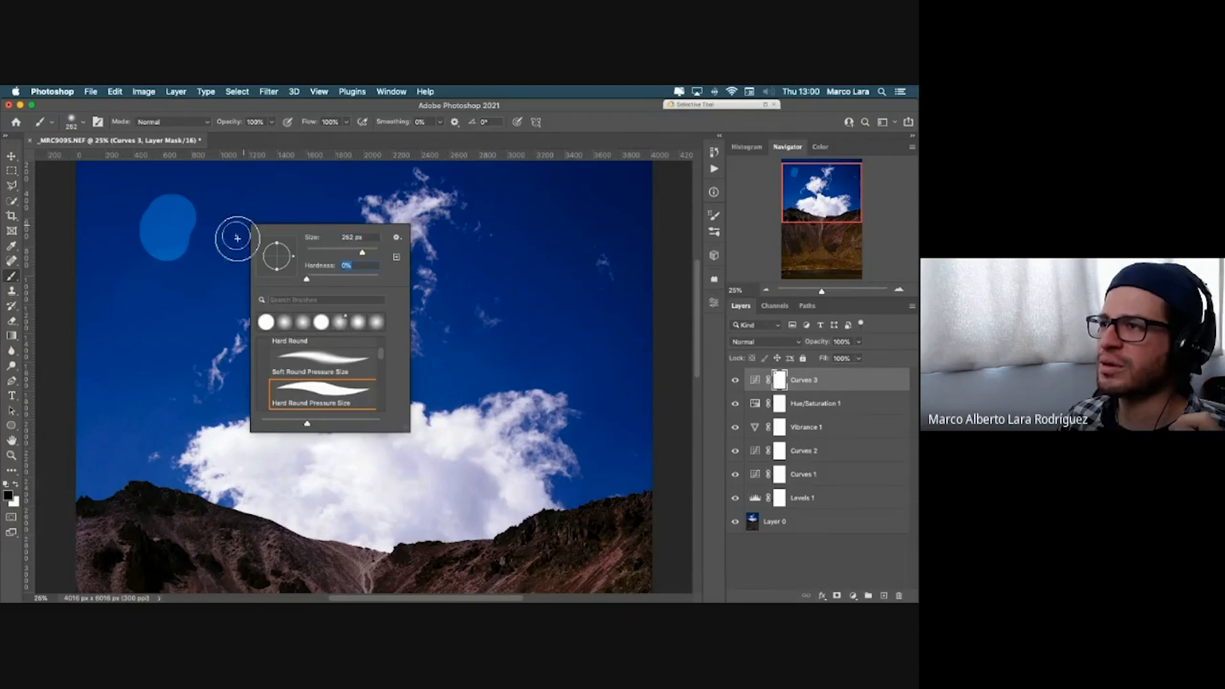
mouse_move(243, 214)
mouse_down()
mouse_move(255, 213)
mouse_move(240, 241)
mouse_up()
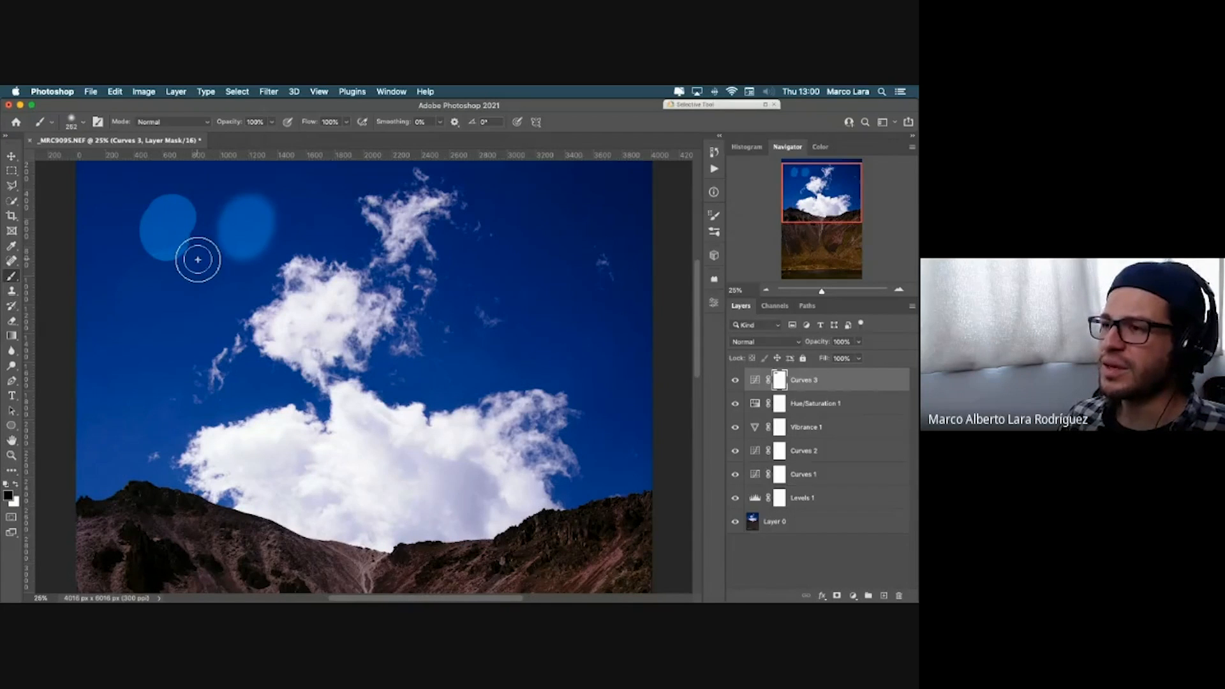
key(super+z)
key(super+z)
Step: Set the brush to 0% hardness and 21% opacity, and target the Curves 3 layer mask for painting
right_click(216, 239)
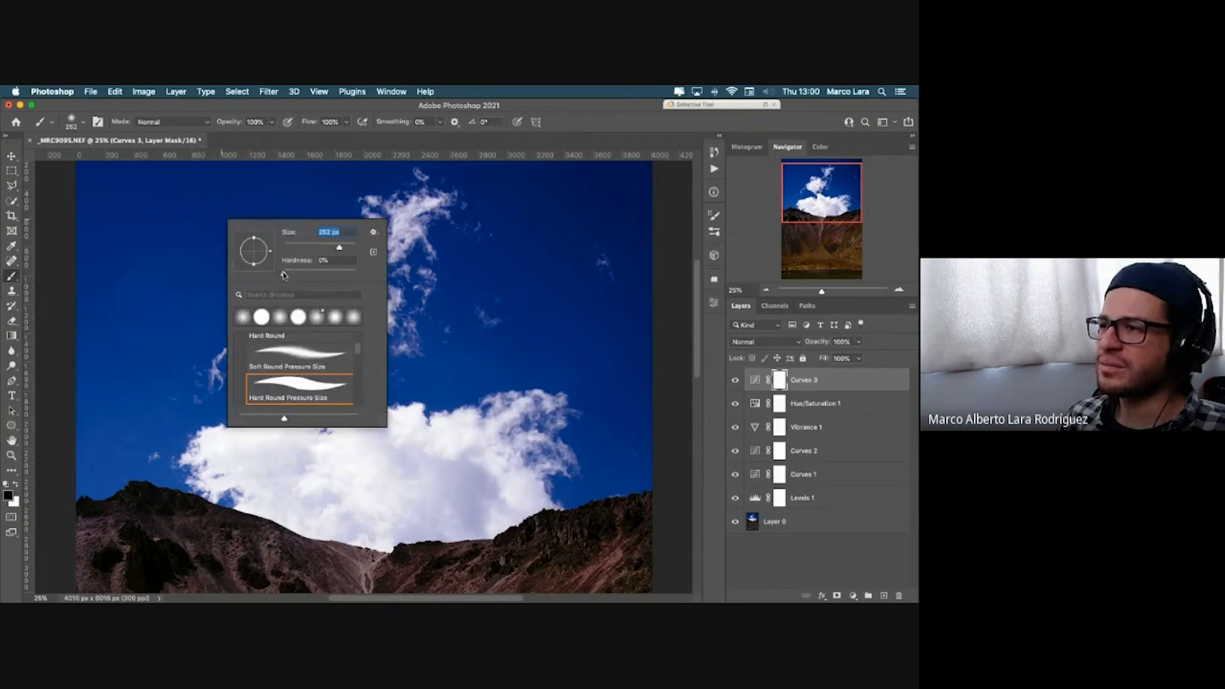
mouse_move(284, 275)
mouse_down()
mouse_move(356, 274)
mouse_move(284, 272)
mouse_up()
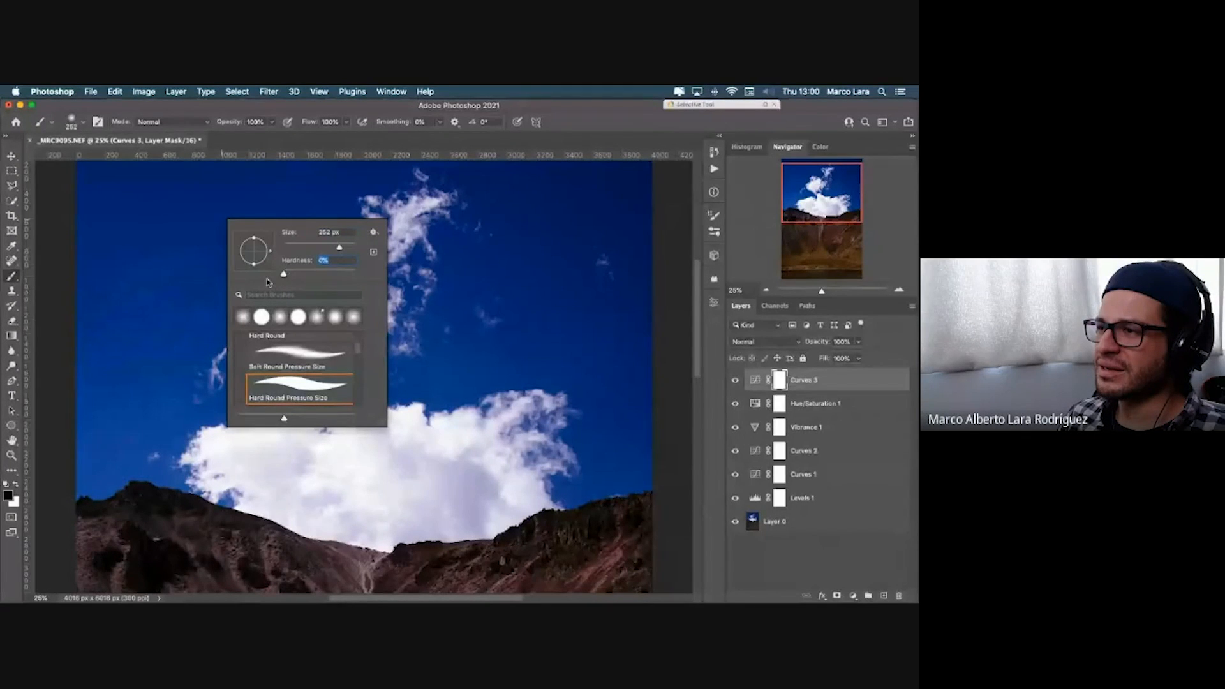
drag(273, 122, 230, 139)
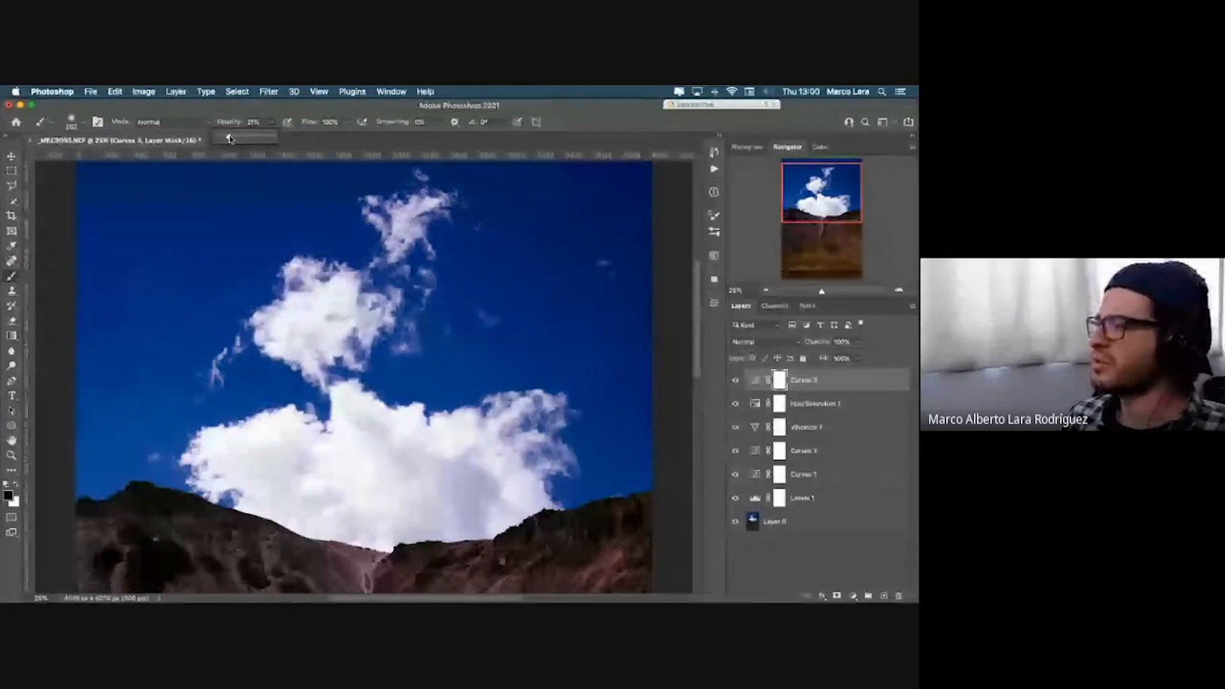
click(778, 381)
scroll(466, 369, right, 3)
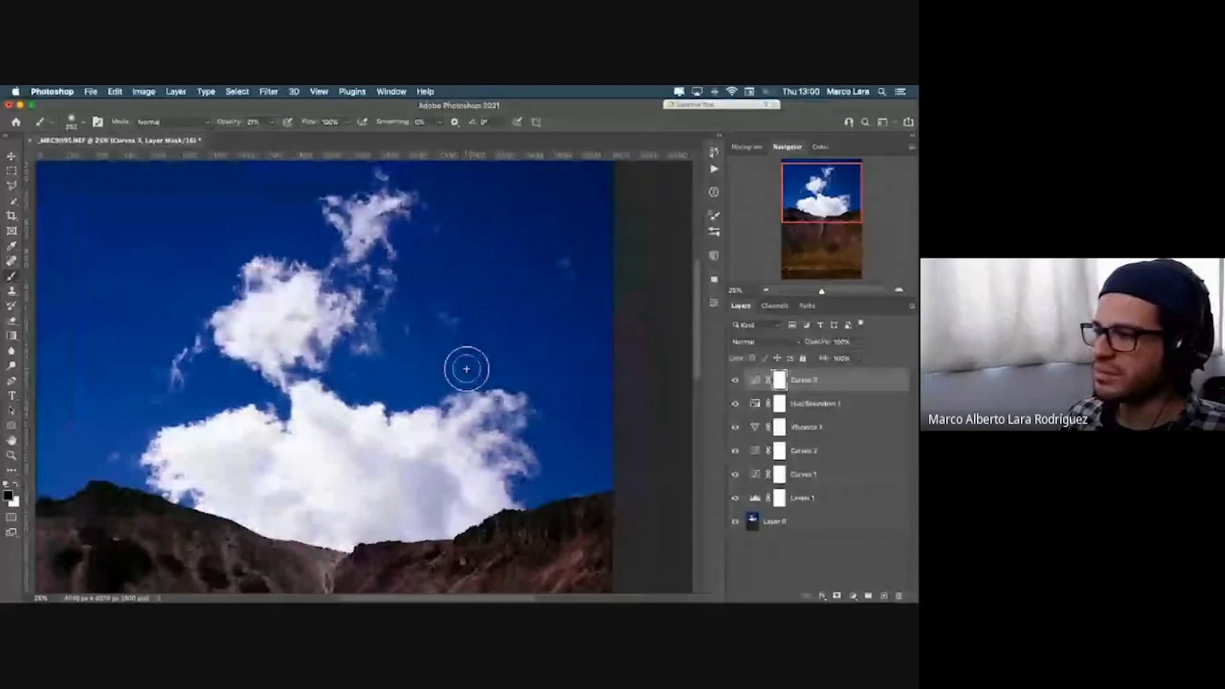
scroll(360, 381, down, 2)
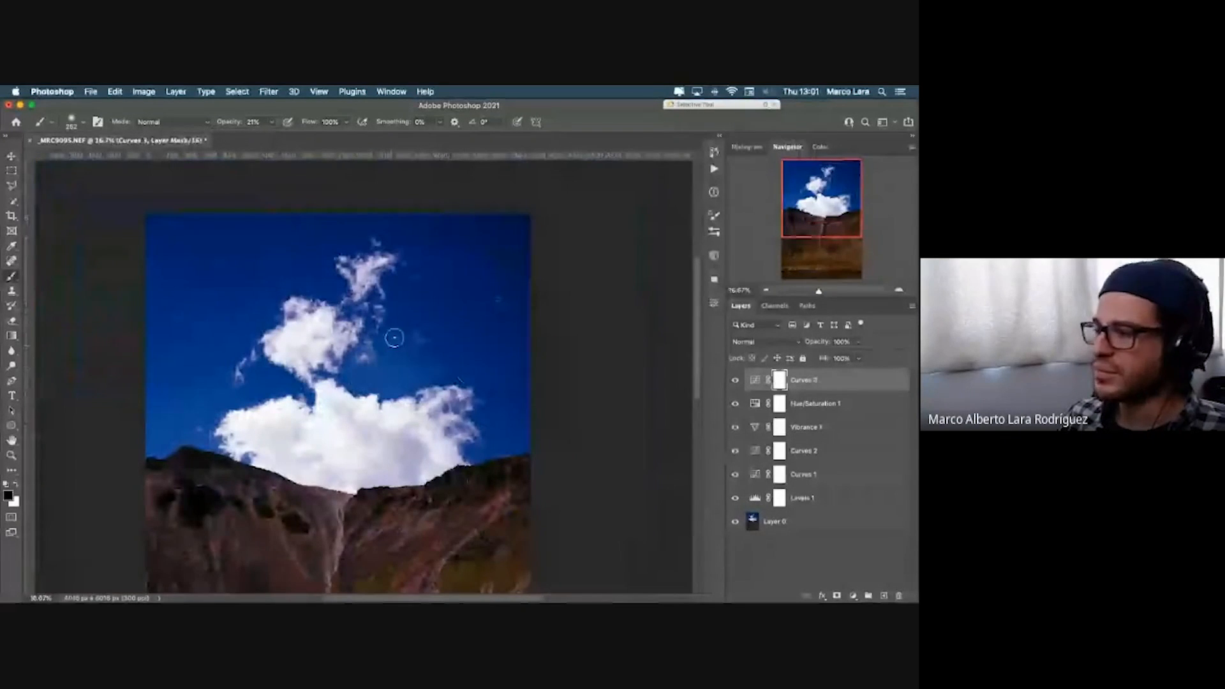
Step: Set the brush to 100% opacity and paint black over the sky surrounding the clouds on the Curves 3 mask
drag(272, 137, 338, 136)
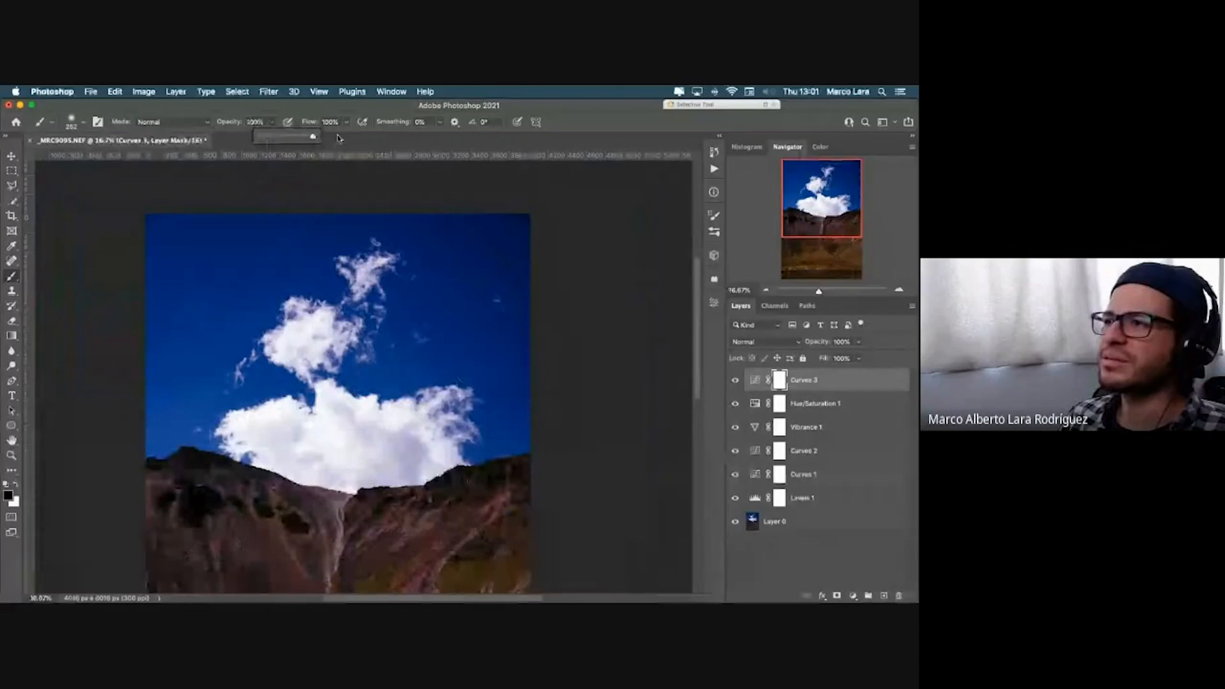
mouse_move(173, 230)
mouse_down()
mouse_move(283, 241)
mouse_move(228, 306)
mouse_move(245, 297)
mouse_move(215, 335)
mouse_move(222, 355)
mouse_move(159, 392)
mouse_move(159, 364)
mouse_move(197, 390)
mouse_move(201, 373)
mouse_move(136, 519)
mouse_move(166, 462)
mouse_move(333, 540)
mouse_move(512, 507)
mouse_move(513, 453)
mouse_move(500, 456)
mouse_move(536, 415)
mouse_move(526, 392)
mouse_move(513, 412)
mouse_move(499, 364)
mouse_move(477, 348)
mouse_move(376, 363)
mouse_move(442, 320)
mouse_move(430, 273)
mouse_move(453, 277)
mouse_move(505, 327)
mouse_move(531, 321)
mouse_move(451, 233)
mouse_move(273, 225)
mouse_move(287, 264)
mouse_move(317, 275)
mouse_move(304, 230)
mouse_up()
scroll(580, 403, down, 3)
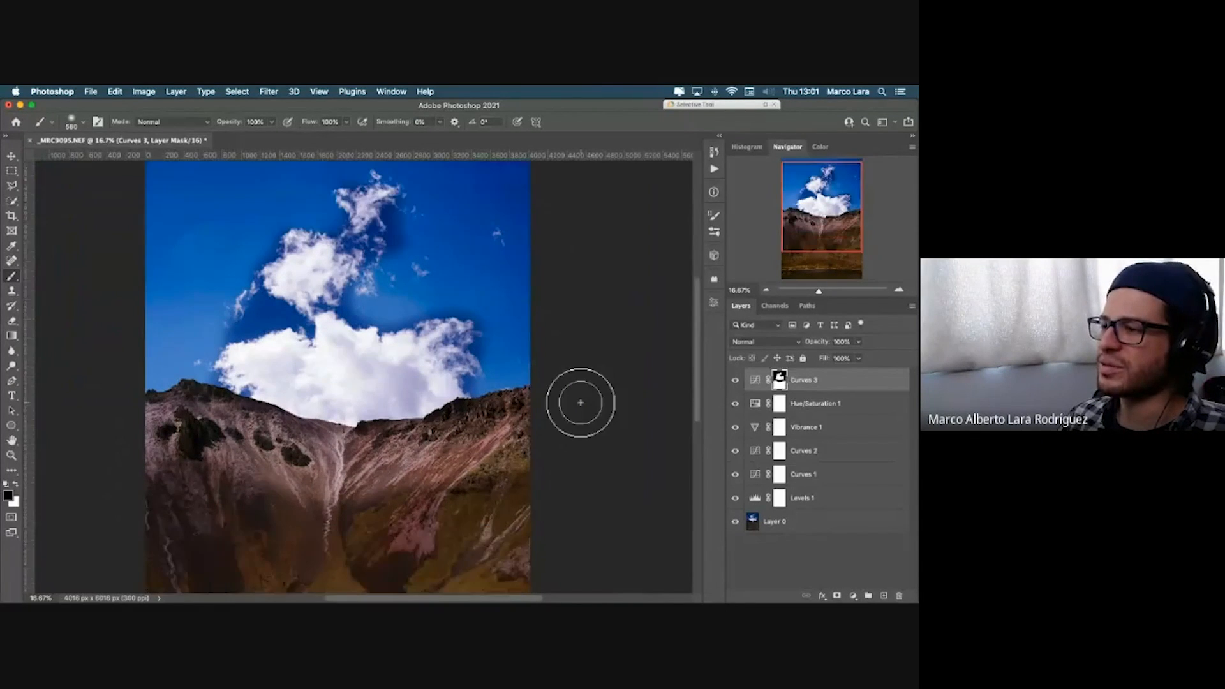
Step: Paint black across the mountain slopes, foreground and lake on the Curves 3 mask to remove the darkening there
scroll(580, 402, down, 5)
mouse_move(144, 281)
mouse_down()
mouse_move(416, 356)
mouse_move(123, 351)
mouse_move(351, 404)
mouse_move(606, 438)
mouse_move(159, 492)
mouse_move(129, 542)
mouse_move(266, 574)
mouse_move(38, 558)
mouse_up()
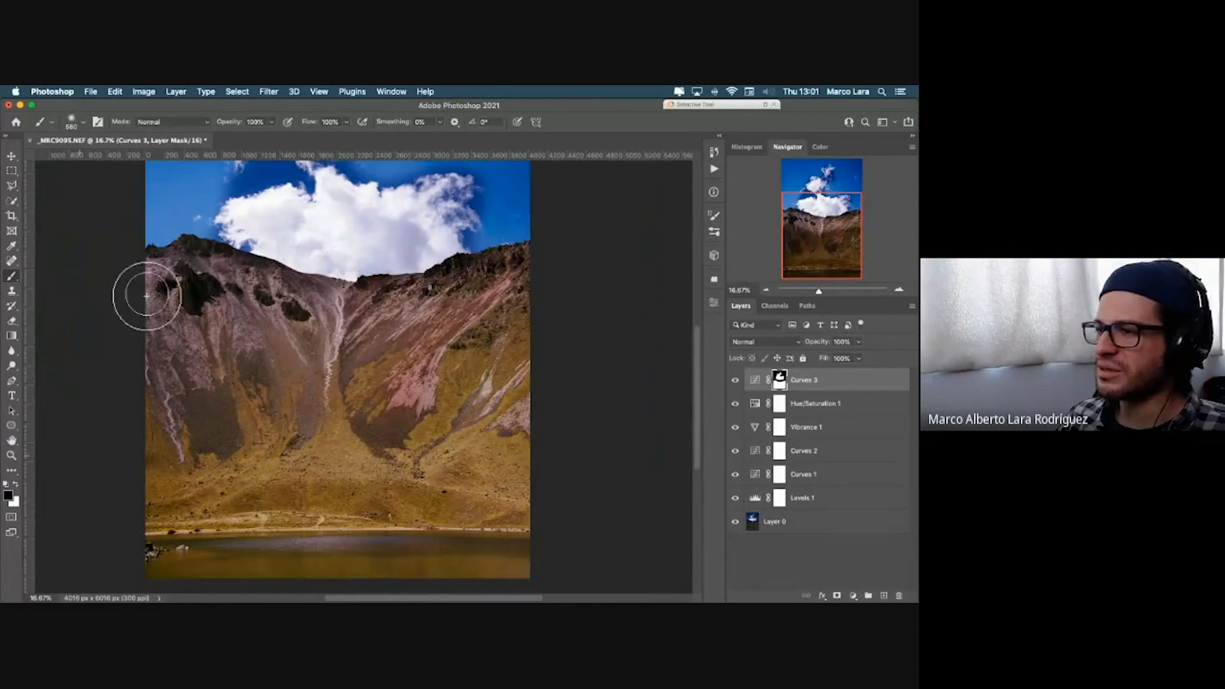
mouse_move(203, 277)
mouse_down()
mouse_move(370, 315)
mouse_move(528, 274)
mouse_up()
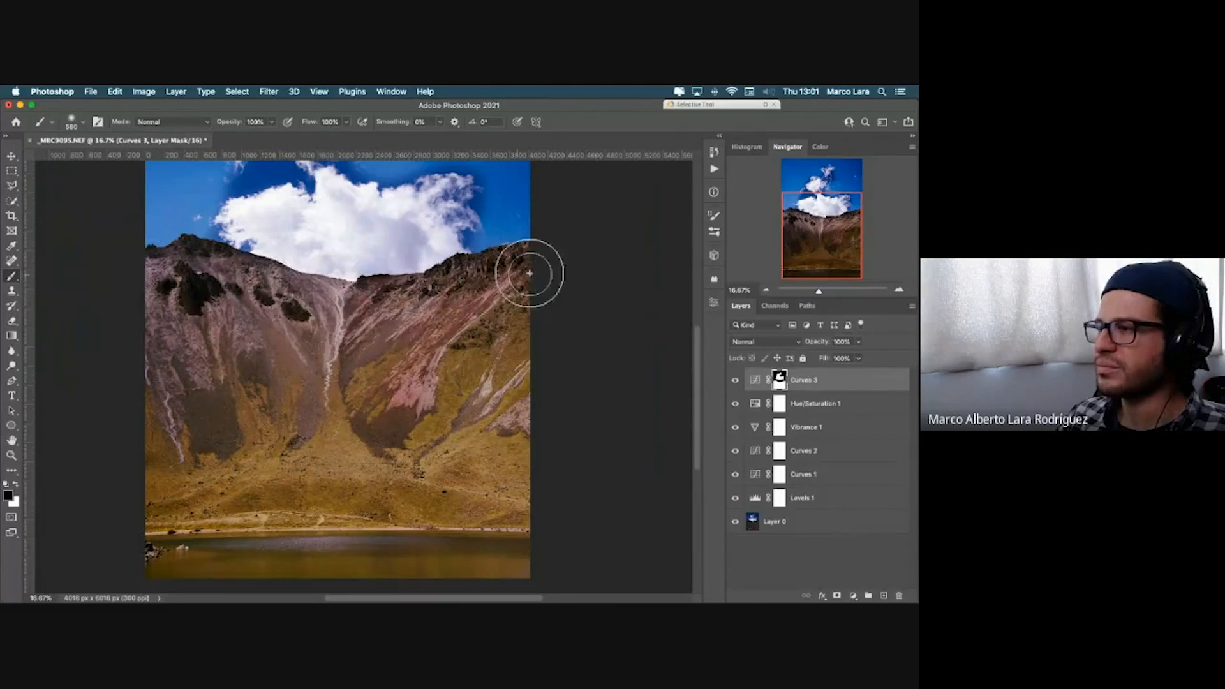
drag(535, 529, 484, 508)
scroll(409, 433, up, 3)
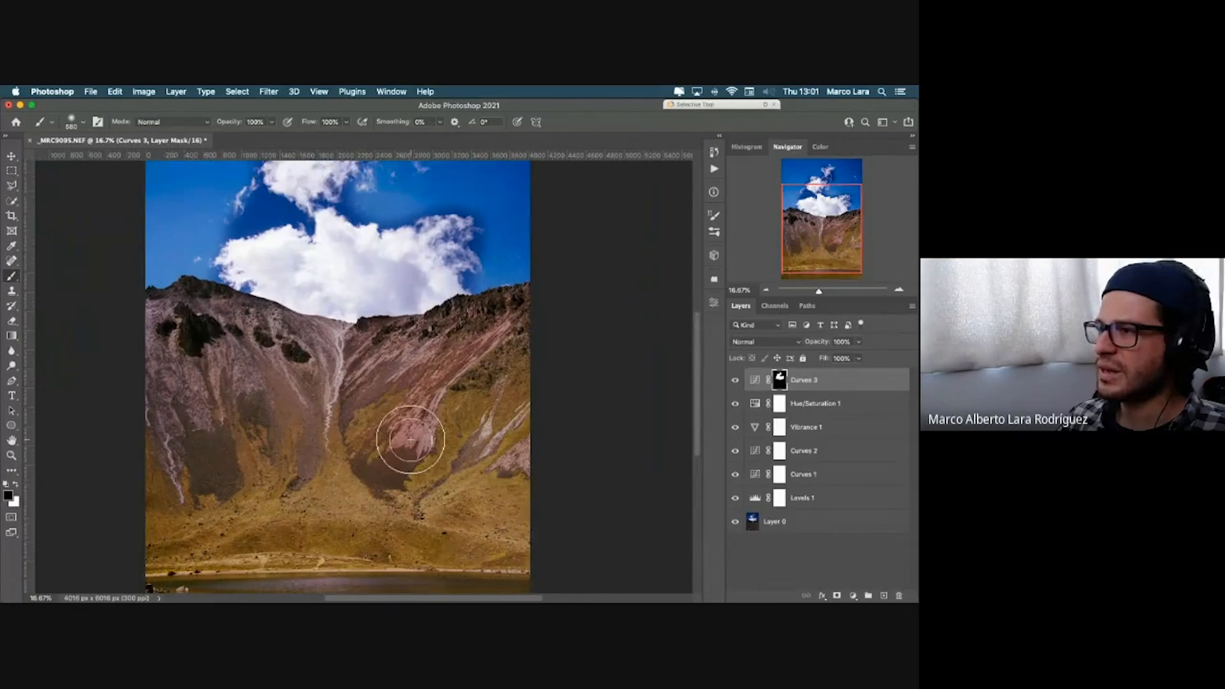
Step: Refine the Curves 3 mask by painting black over the dark sky remnants around the clouds' edges with varying brush sizes
scroll(410, 440, up, 10)
mouse_move(227, 356)
mouse_down()
mouse_move(257, 352)
mouse_move(248, 351)
mouse_move(288, 365)
mouse_move(225, 373)
mouse_move(277, 365)
mouse_move(212, 392)
mouse_move(235, 450)
mouse_up()
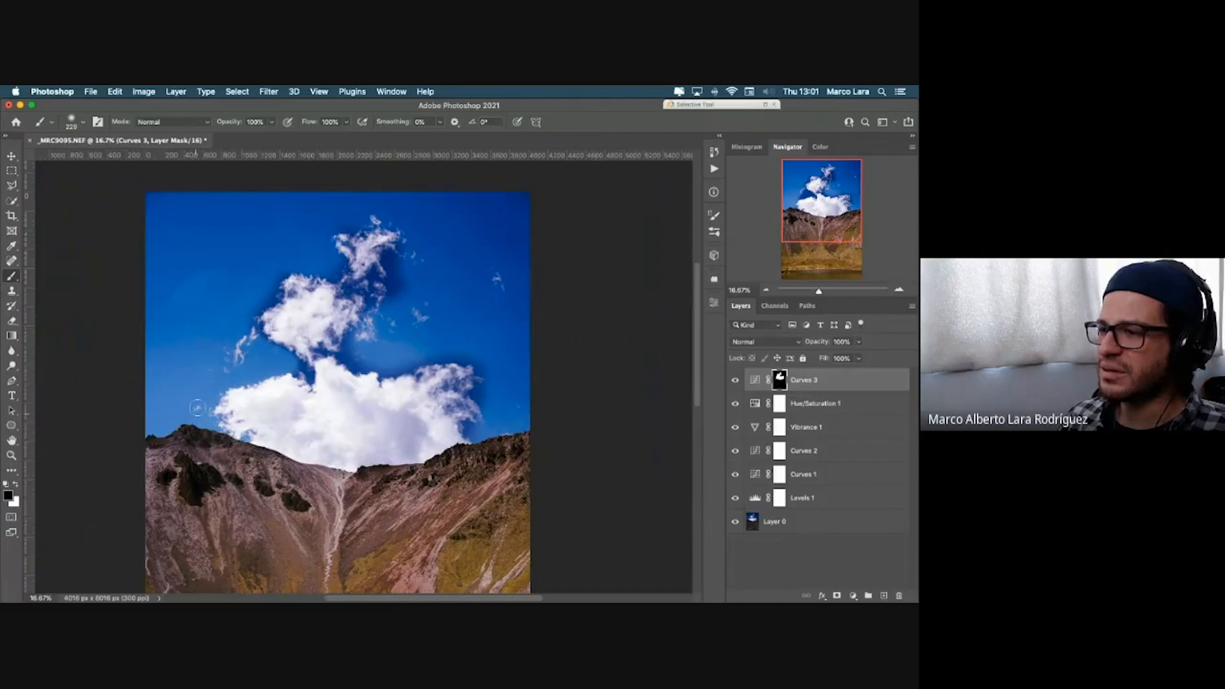
mouse_move(277, 354)
mouse_down()
mouse_move(254, 321)
mouse_move(271, 281)
mouse_move(285, 268)
mouse_move(337, 273)
mouse_move(328, 241)
mouse_move(342, 222)
mouse_move(355, 227)
mouse_up()
drag(228, 236, 265, 249)
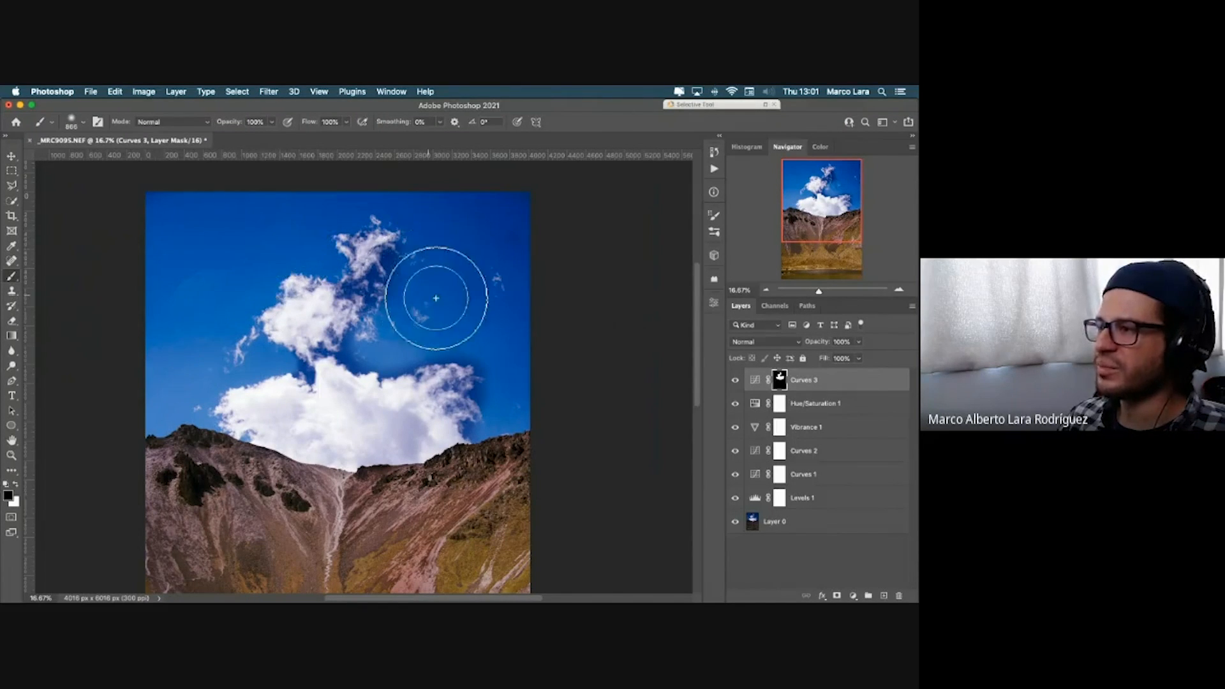
drag(406, 296, 378, 297)
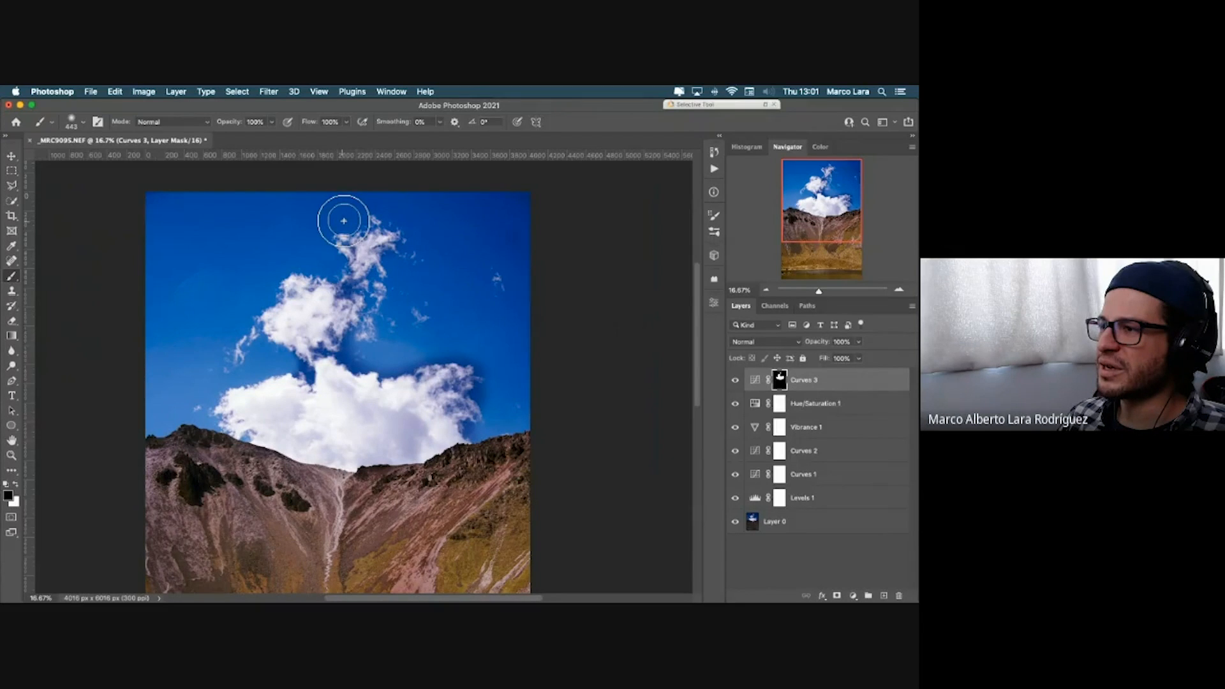
mouse_move(360, 285)
mouse_down()
mouse_move(388, 381)
mouse_move(458, 360)
mouse_move(486, 383)
mouse_move(469, 378)
mouse_up()
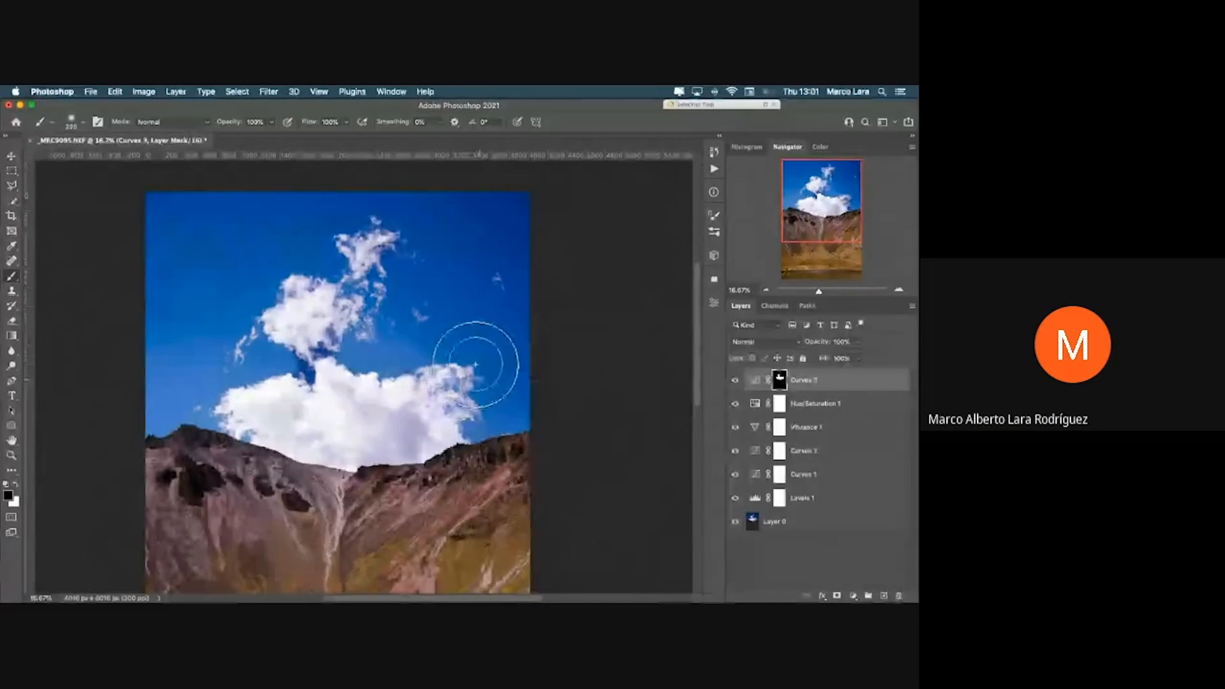
drag(449, 294, 393, 254)
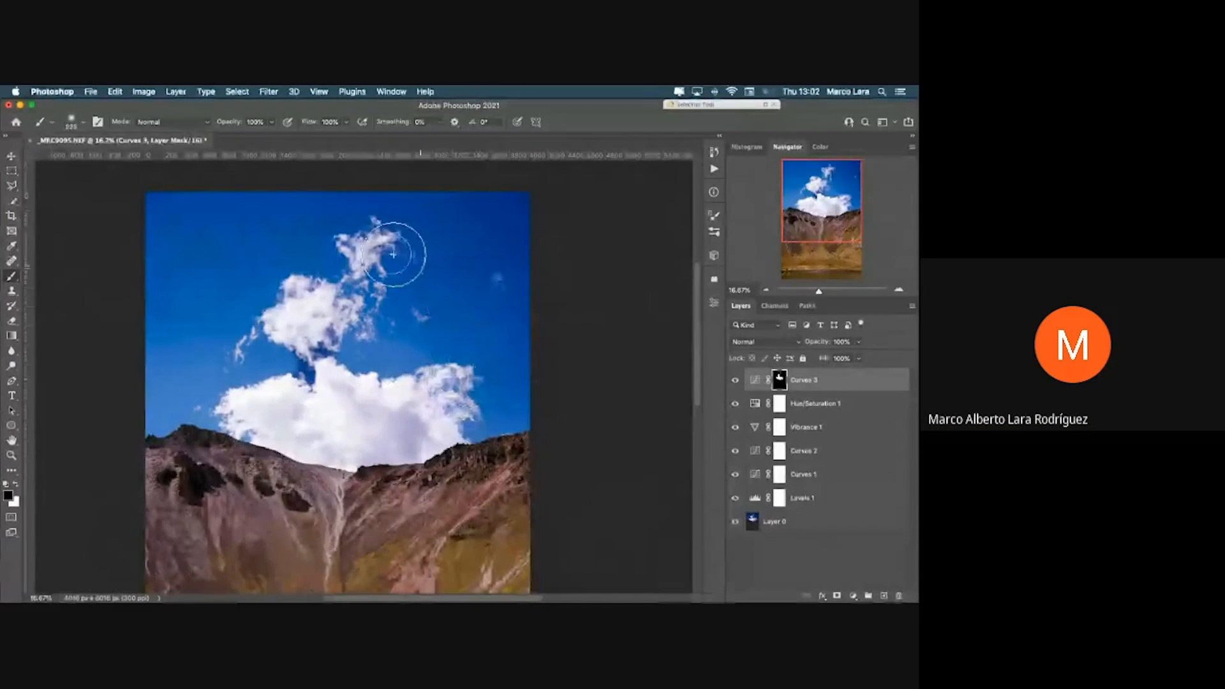
mouse_move(356, 348)
mouse_down()
mouse_move(301, 367)
mouse_move(291, 350)
mouse_move(332, 326)
mouse_move(338, 338)
mouse_up()
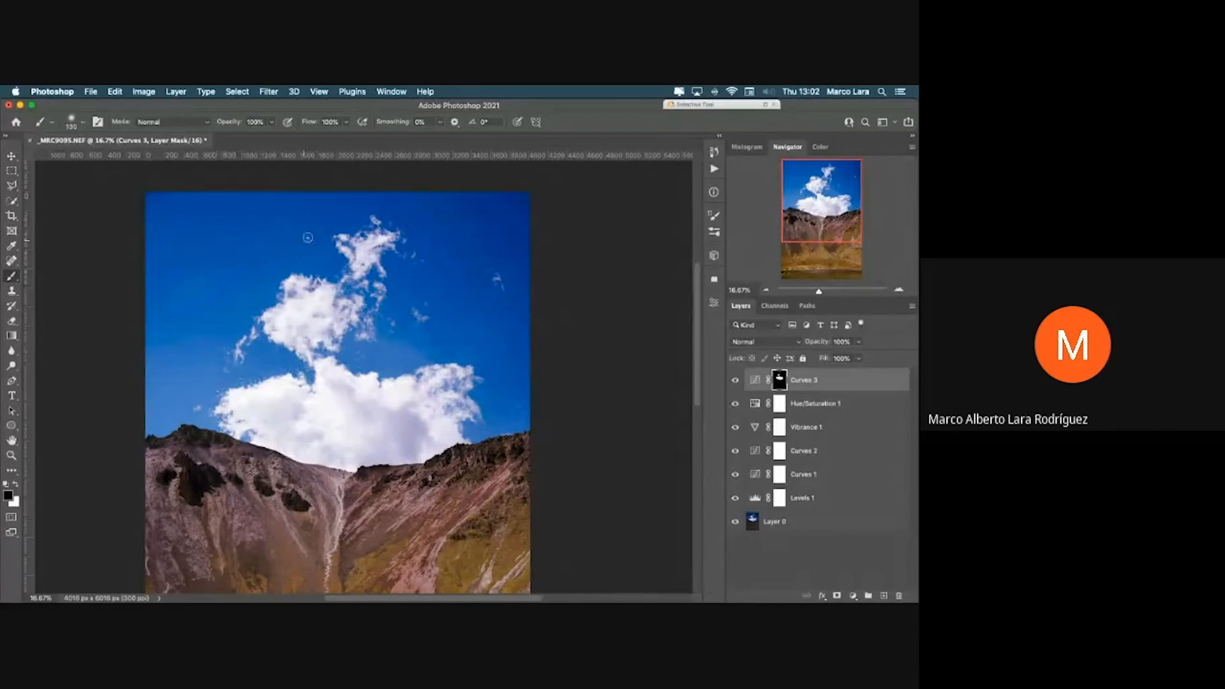
Step: Set the brush to 41% opacity and soften the Curves 3 mask with a smaller brush along the large cloud's lower-left edge
ctrl+alt+drag(309, 248, 327, 248)
drag(271, 122, 241, 138)
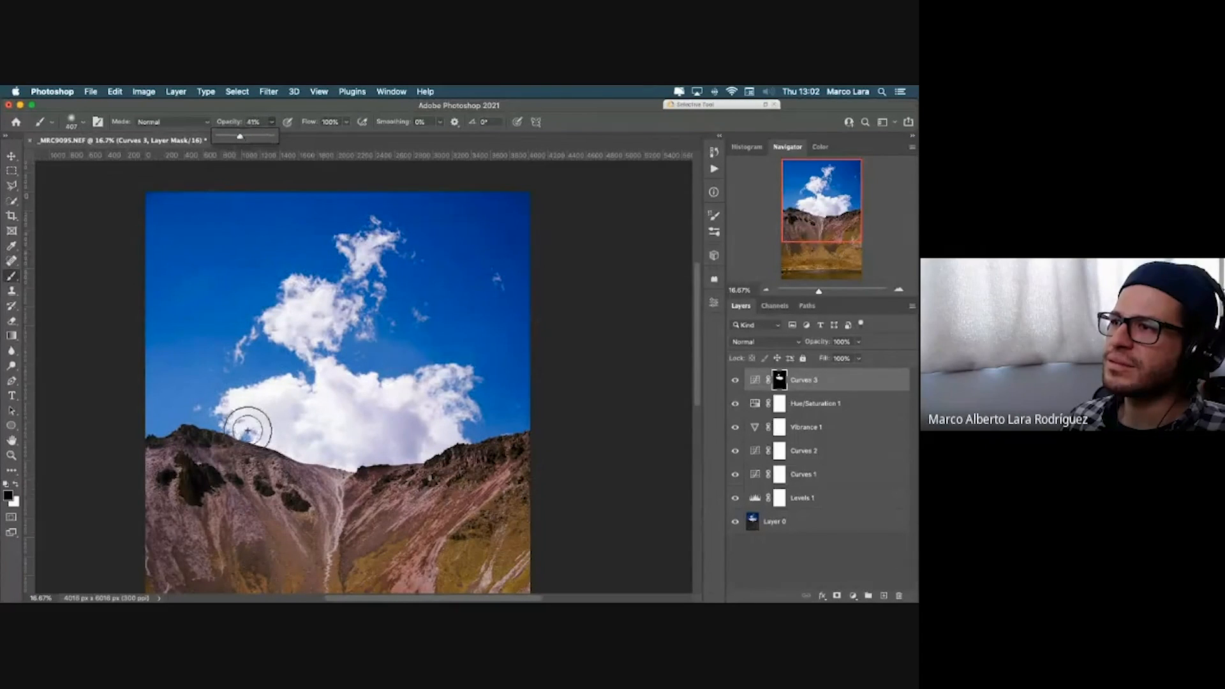
mouse_move(240, 421)
ctrl+alt+mouse_down()
mouse_move(217, 422)
mouse_move(230, 422)
ctrl+alt+mouse_up()
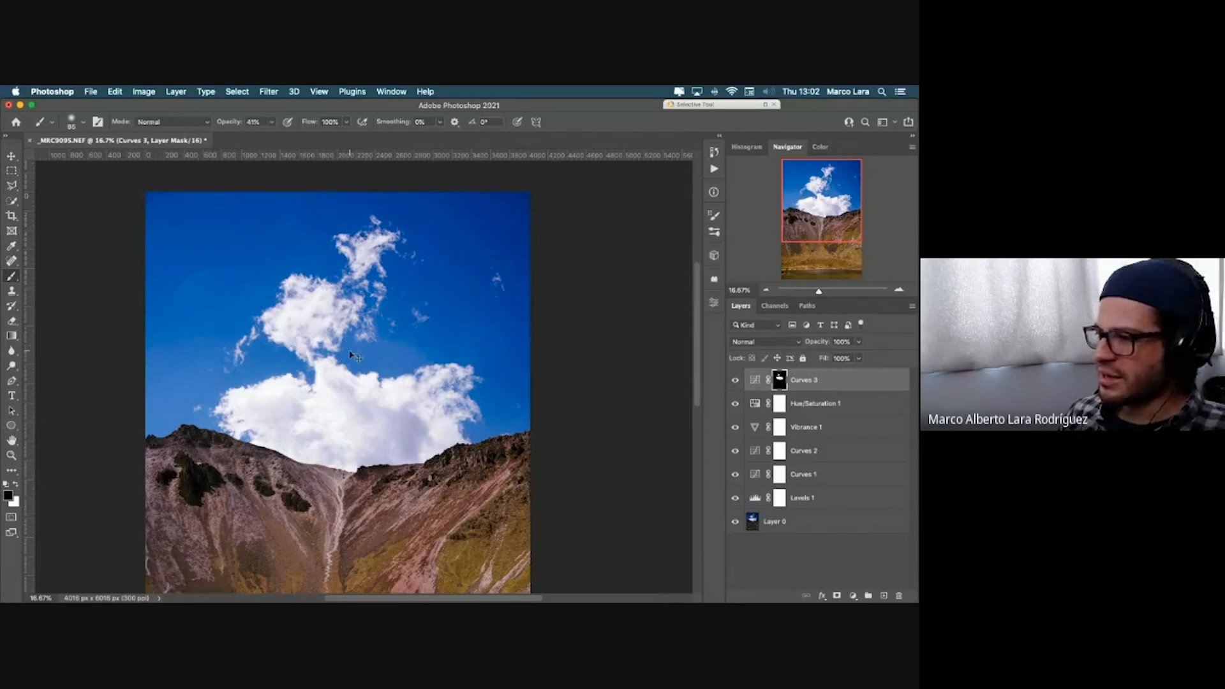
Step: Enlarge the brush to 378 px, set its opacity to 100%, and paint black over the mountain area on the Curves 3 mask
key(super+minus)
drag(252, 363, 270, 362)
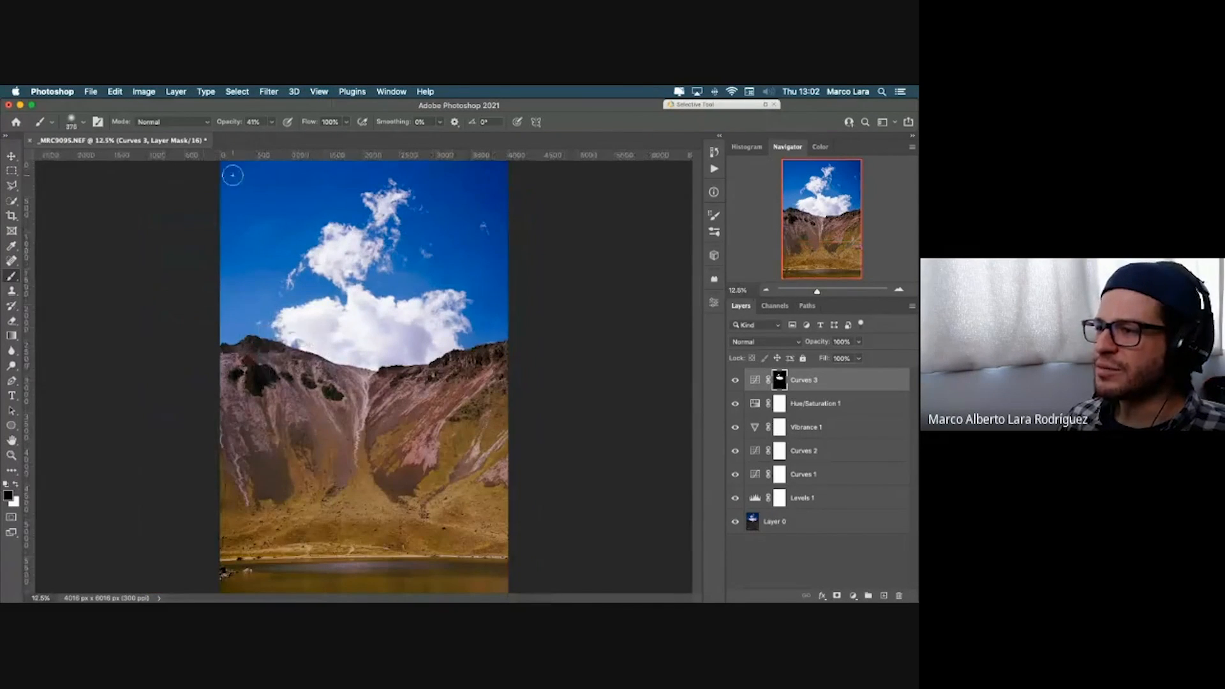
click(272, 122)
drag(270, 136, 306, 140)
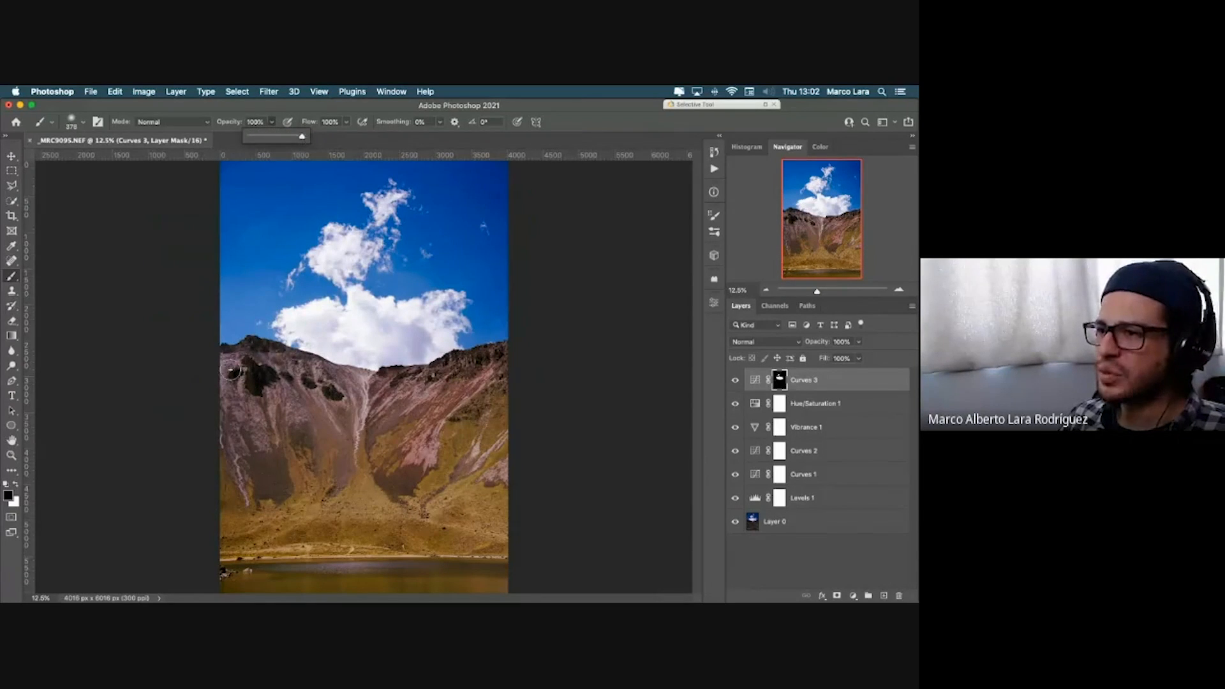
mouse_move(230, 374)
mouse_down()
mouse_move(279, 360)
mouse_move(345, 383)
mouse_move(412, 383)
mouse_move(525, 348)
mouse_up()
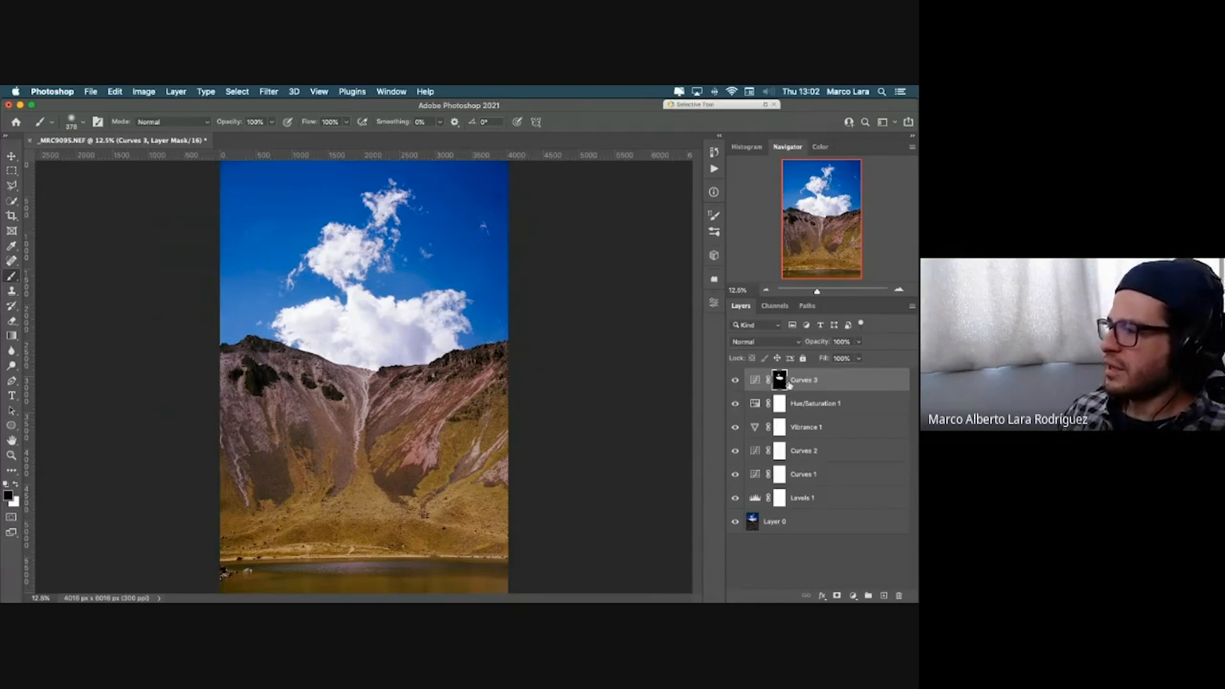
Step: Compare the photo with the Curves 3 layer hidden and shown, and inspect its layer mask on its own
click(736, 381)
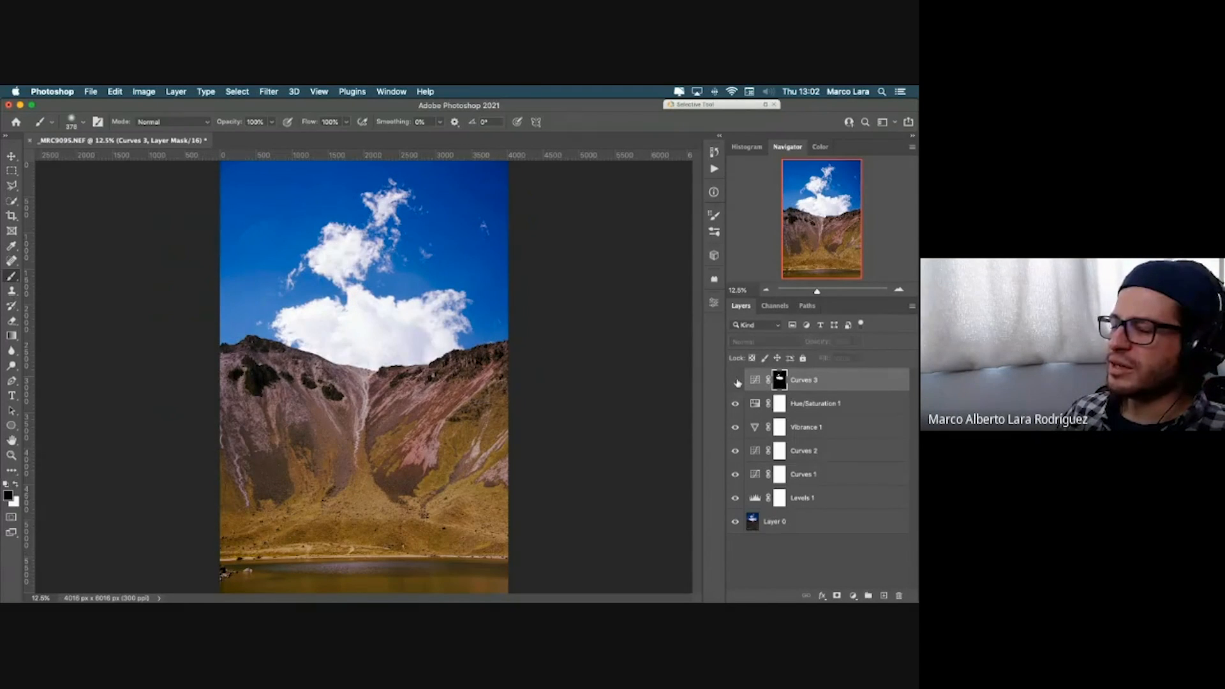
click(736, 381)
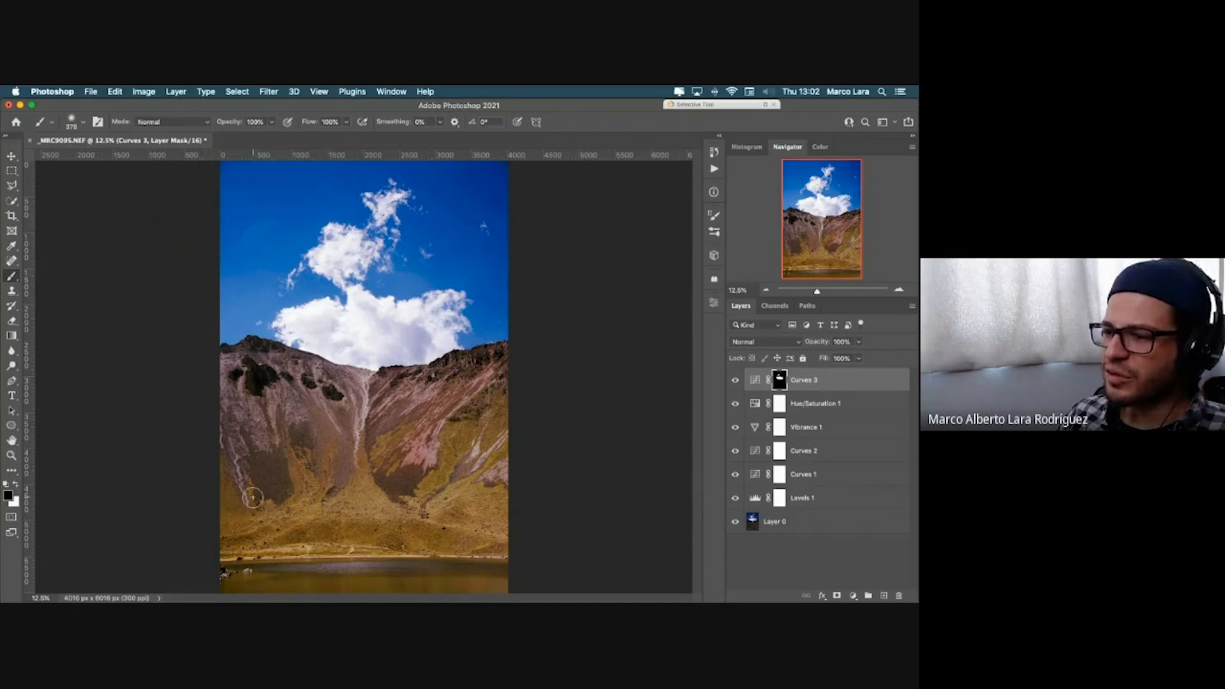
click(736, 381)
click(736, 381)
click(736, 381)
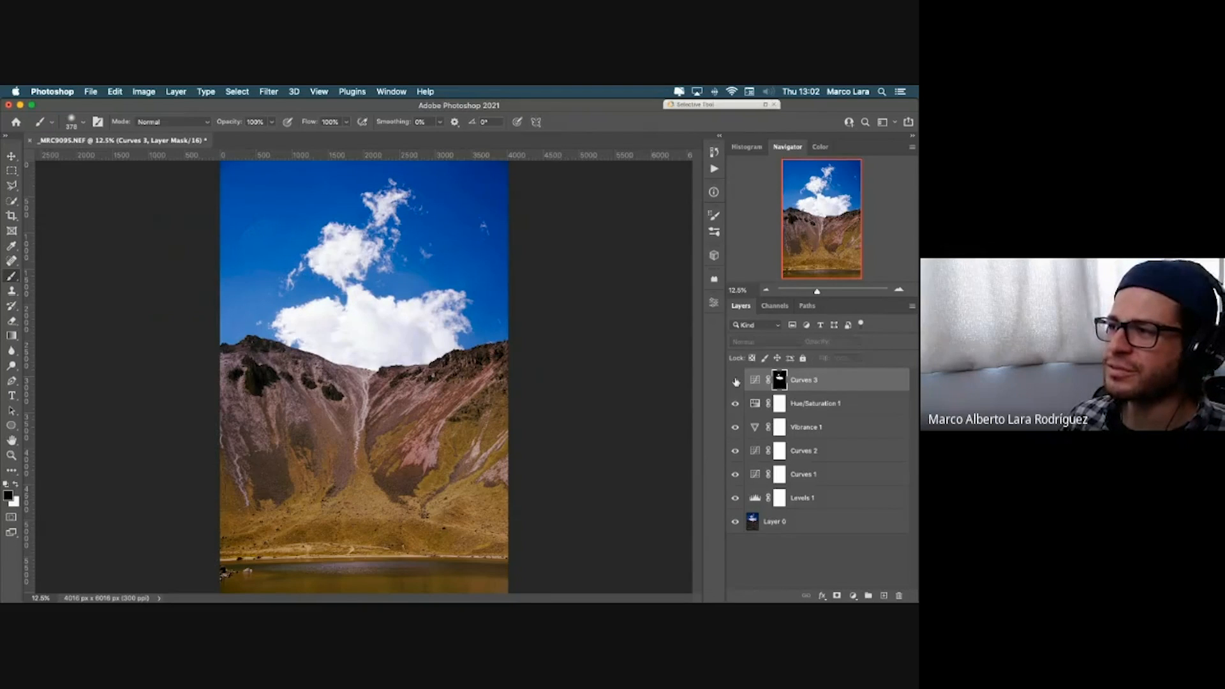
click(736, 381)
click(735, 381)
click(736, 381)
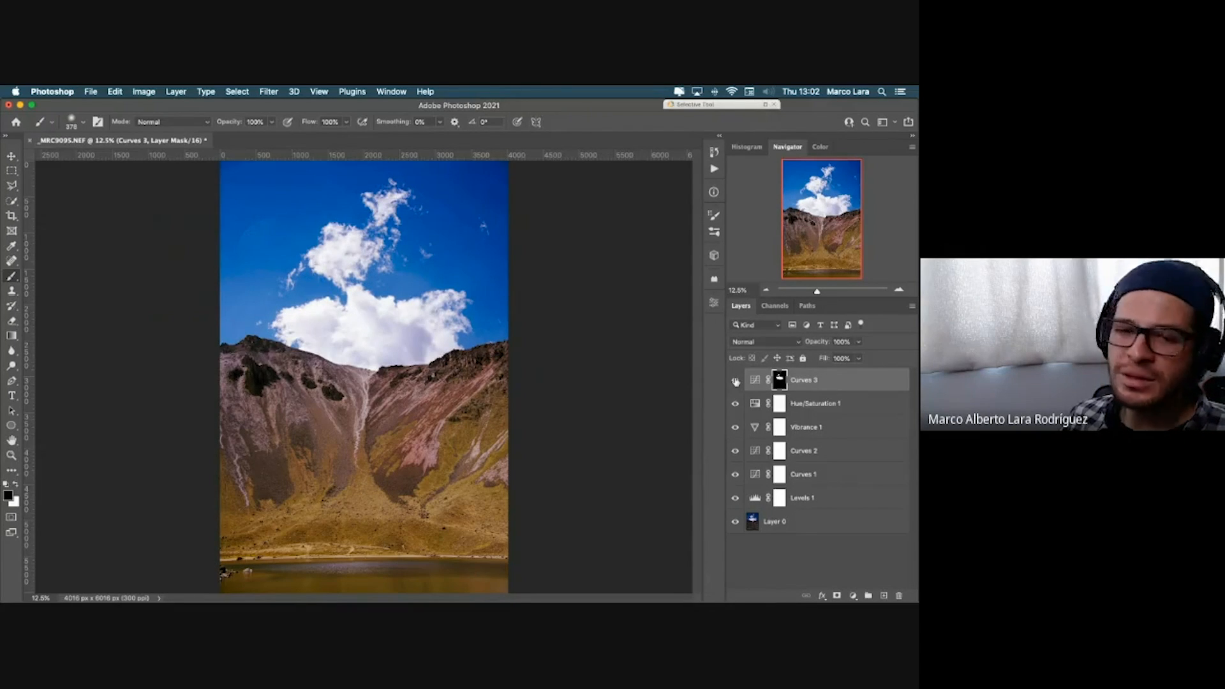
click(736, 381)
click(736, 381)
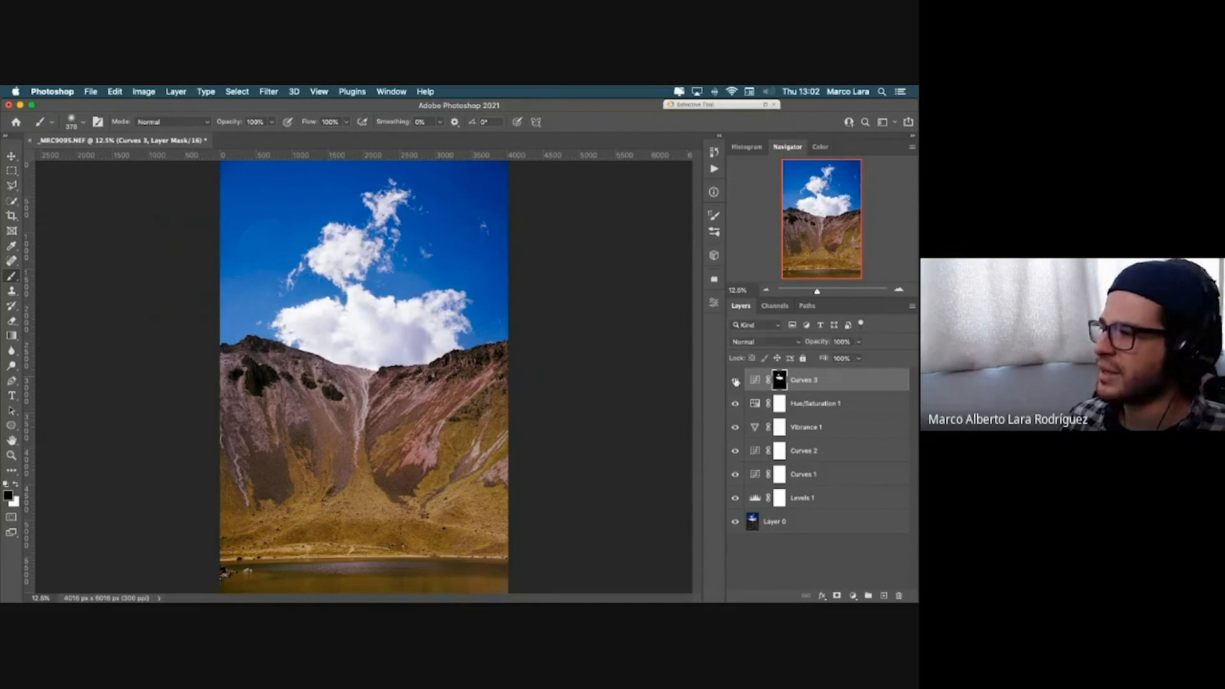
alt+click(779, 381)
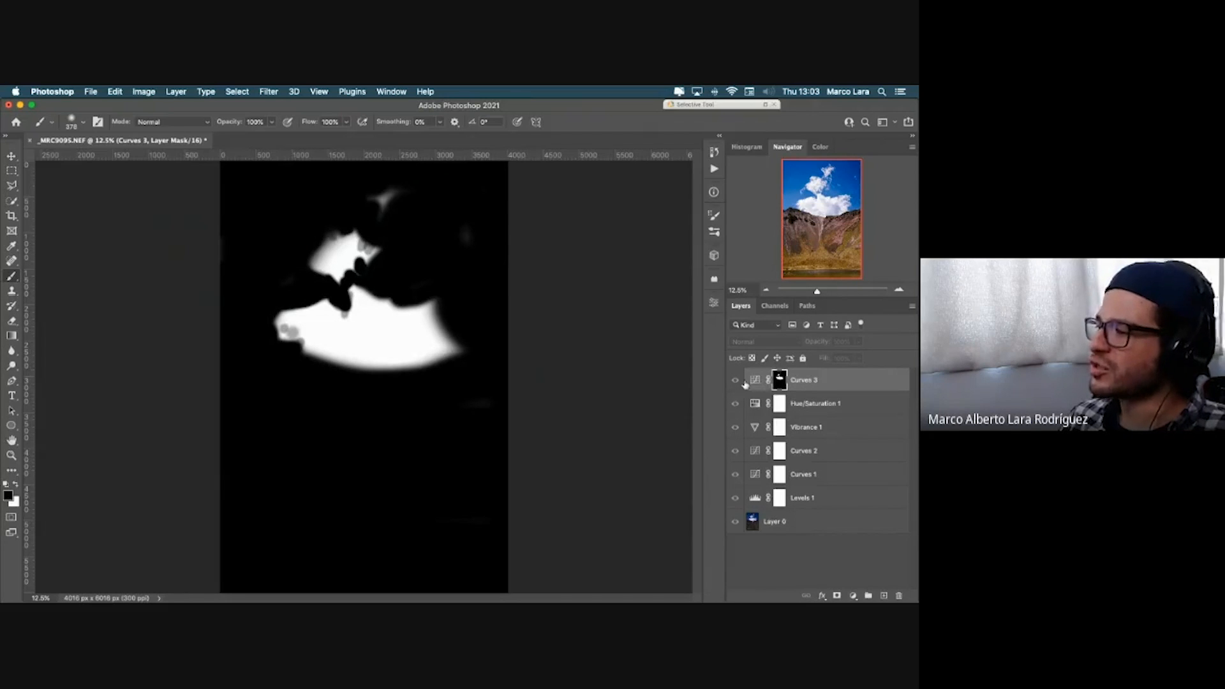
alt+click(781, 381)
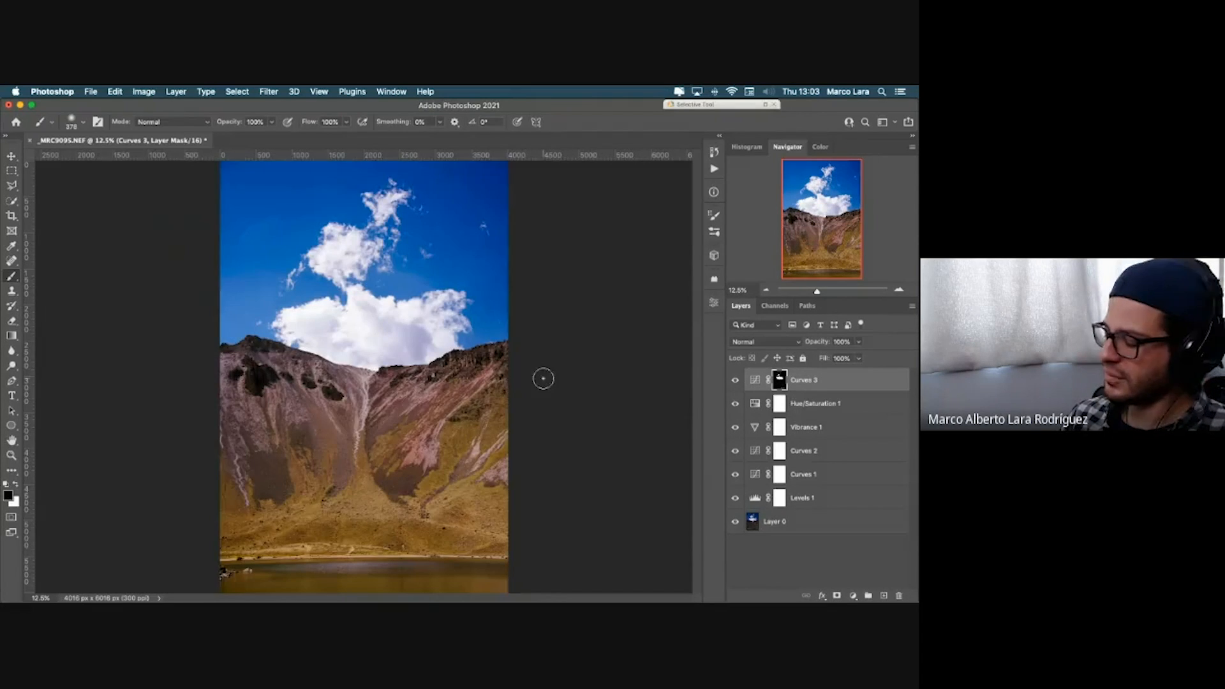
Step: Compare the clouds close up with the Curves 3 layer hidden and shown
key(super+equal)
scroll(484, 399, up, 5)
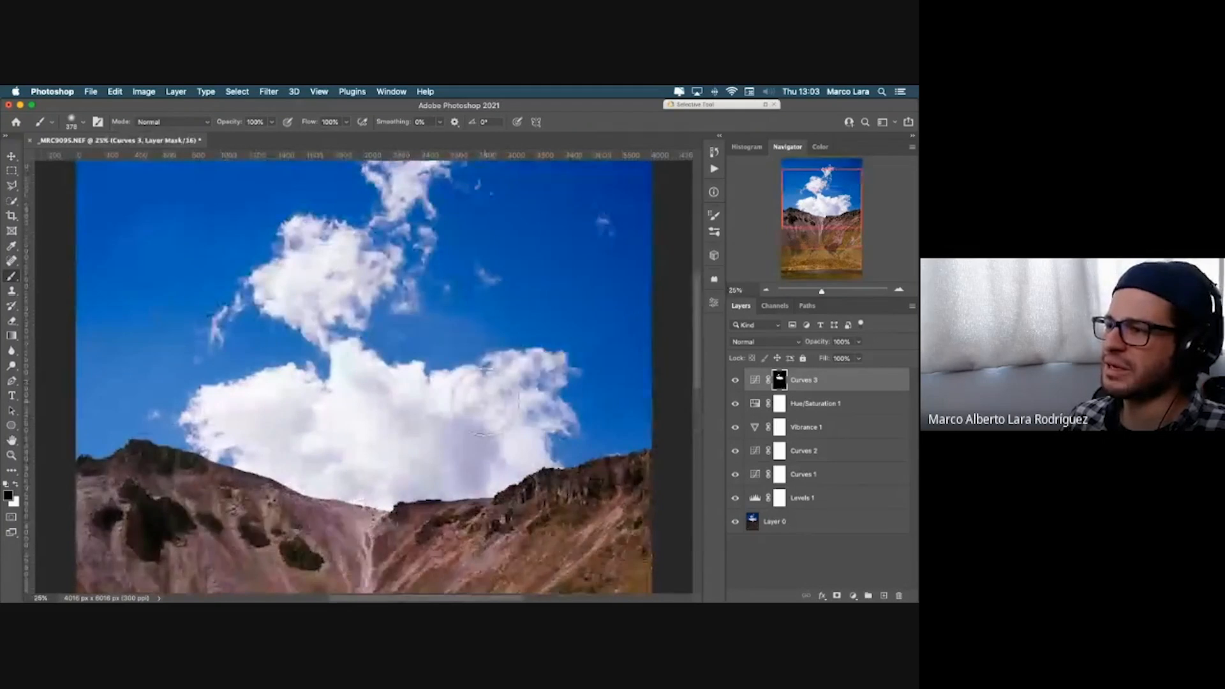
scroll(483, 397, down, 2)
click(735, 380)
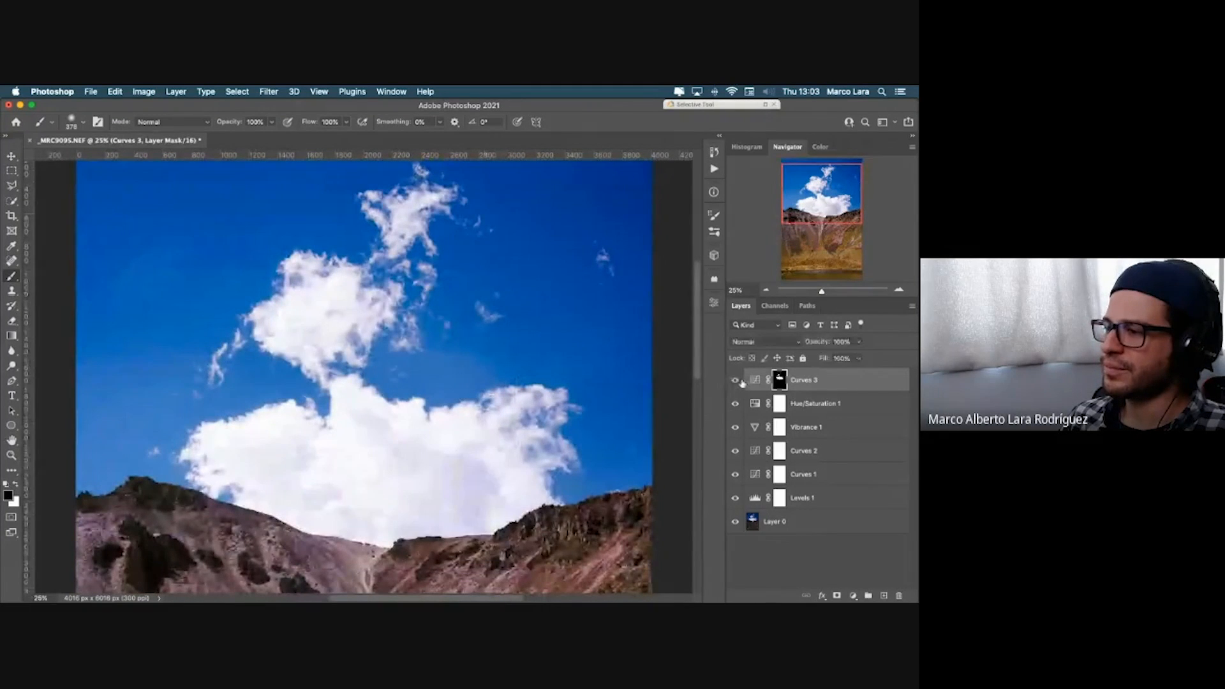
click(739, 381)
click(739, 381)
click(739, 381)
click(740, 381)
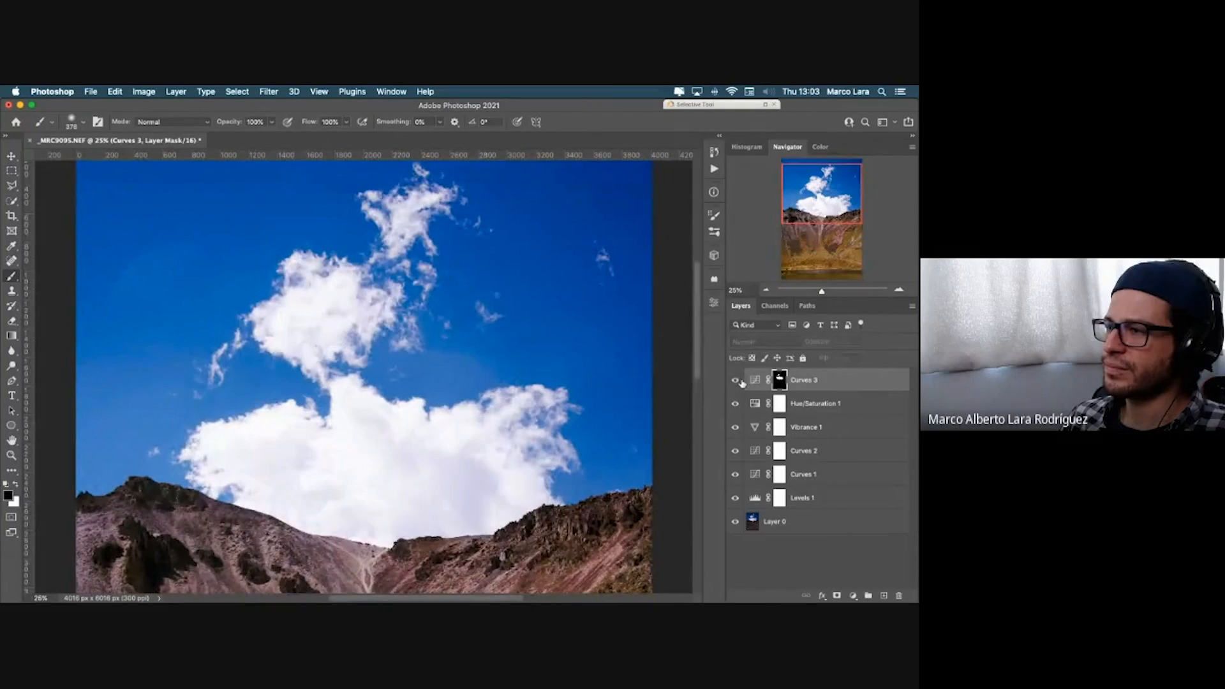
click(741, 381)
key(super+minus)
key(super+minus)
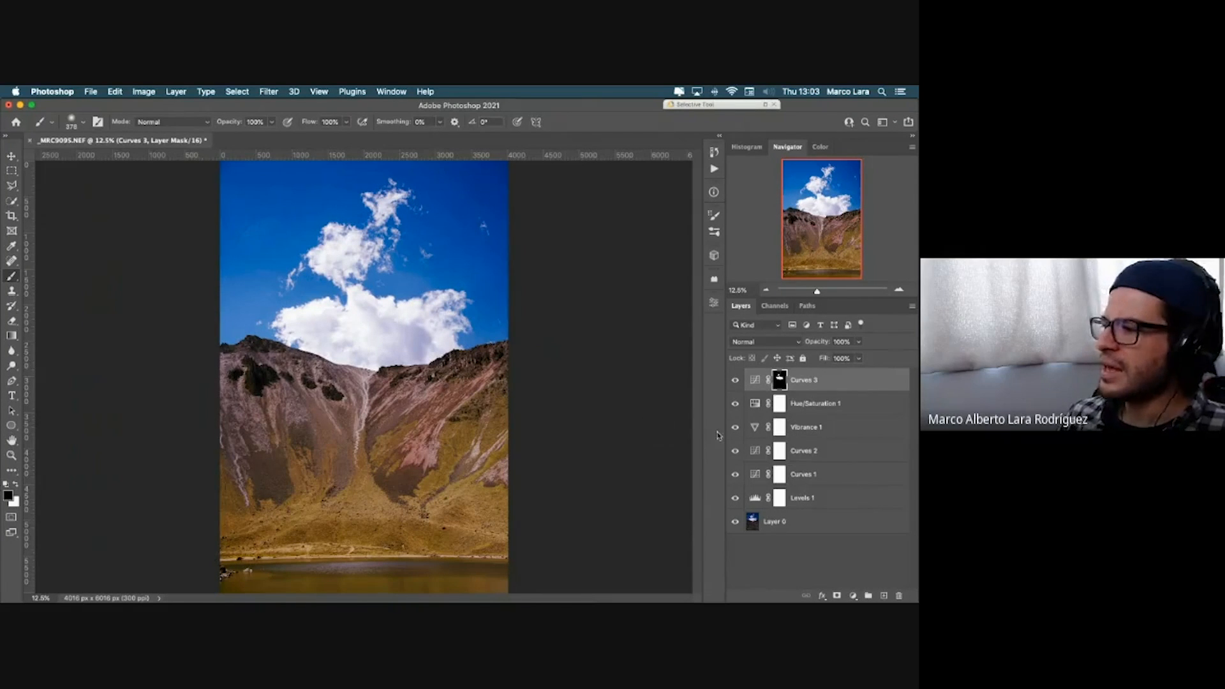
Step: Try adjusting the upper point of the Curves 3 curve, restore the previous curve, and close its settings
key(super+minus)
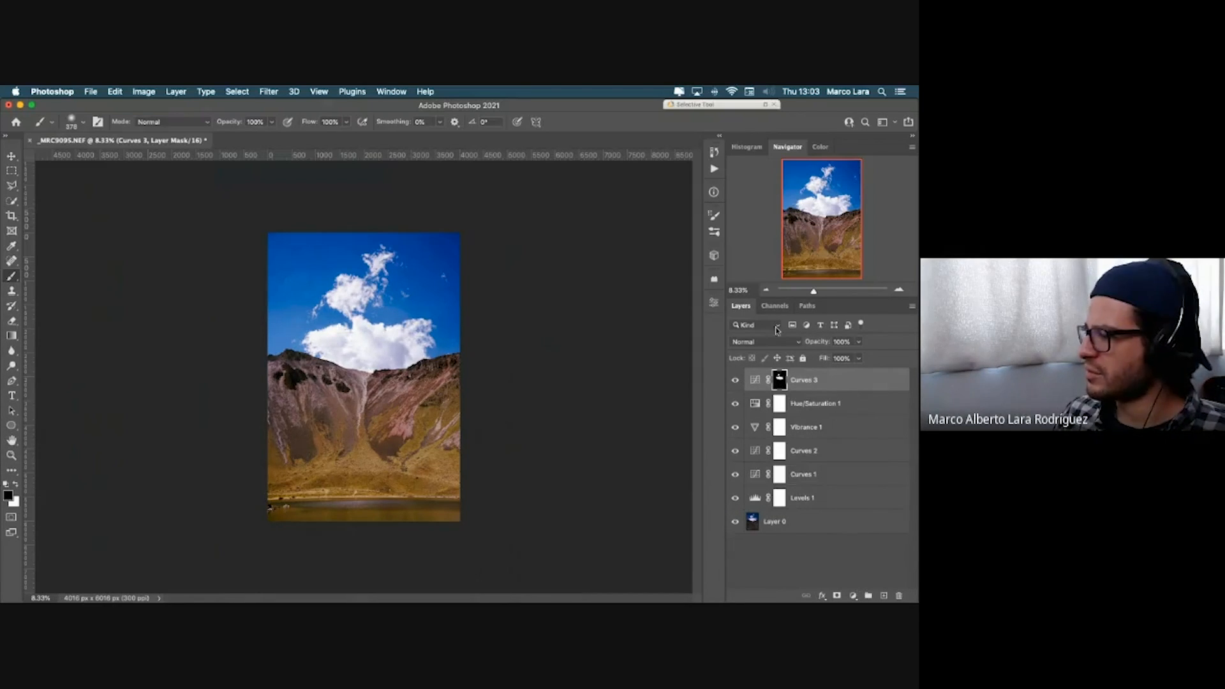
key(super+plus)
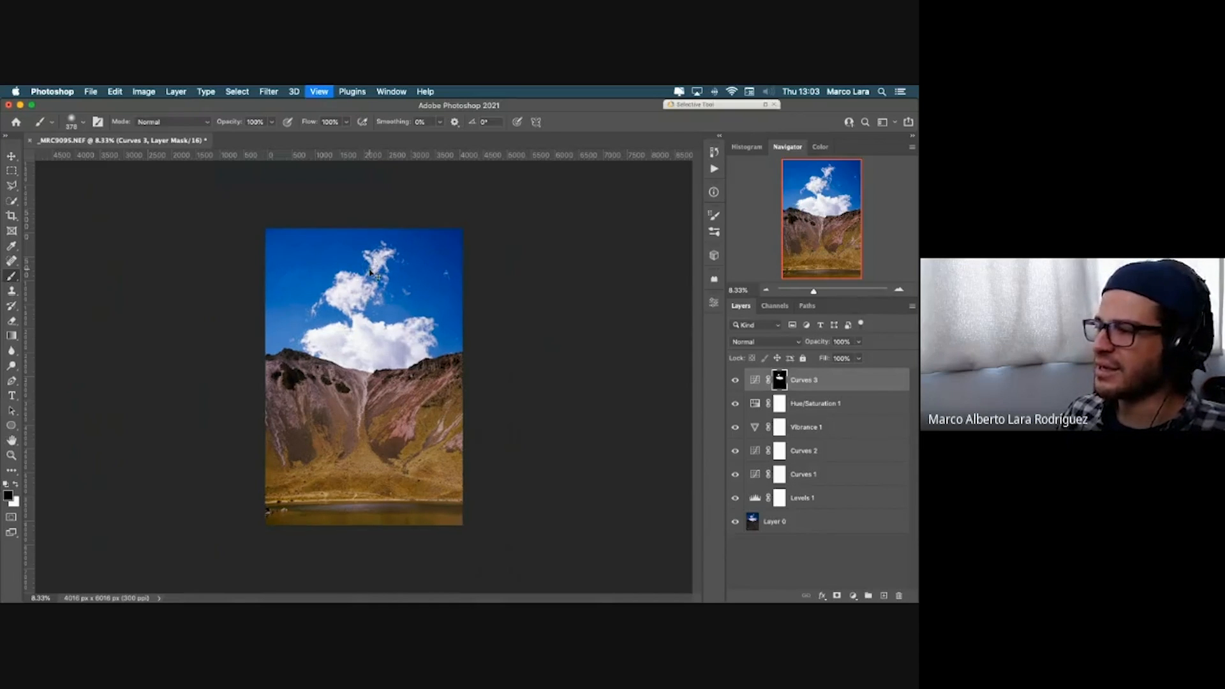
key(super+plus)
key(super+plus)
drag(369, 270, 378, 436)
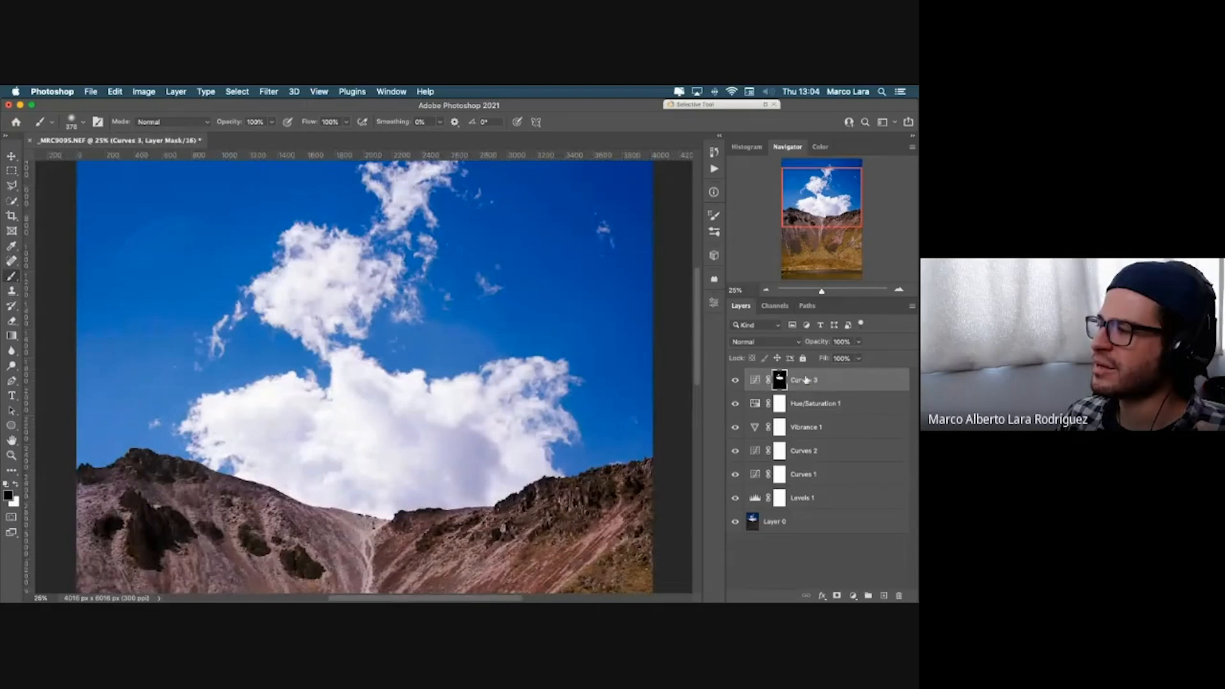
click(754, 381)
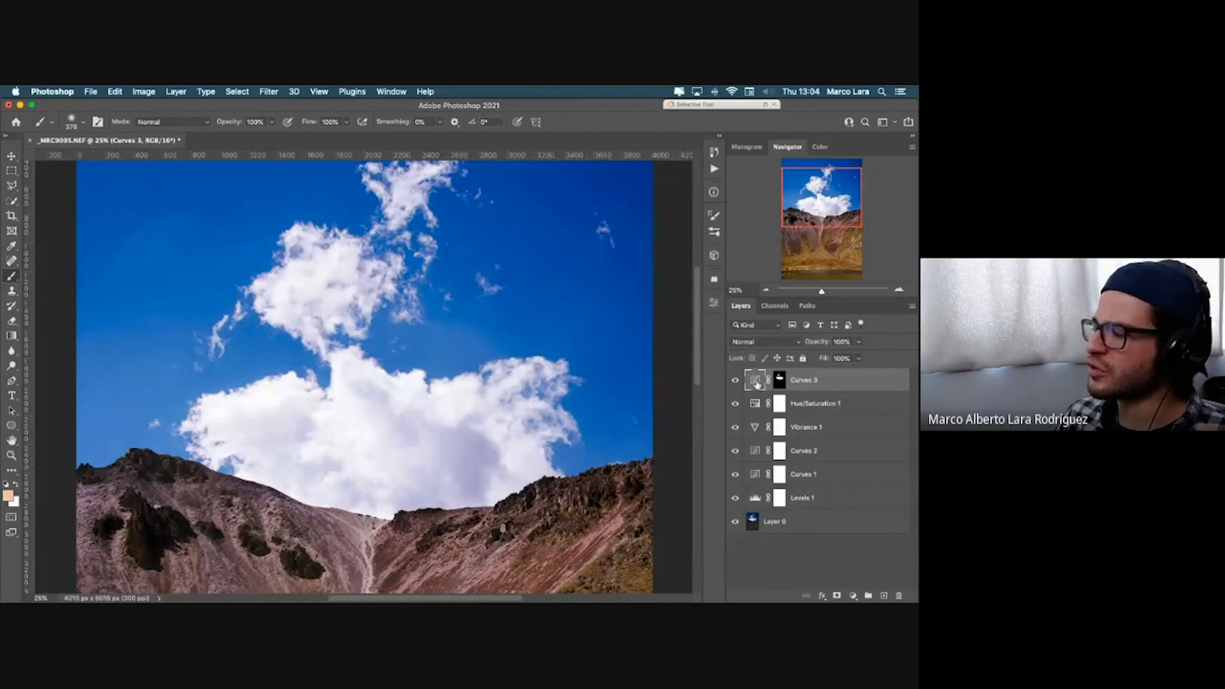
double_click(756, 382)
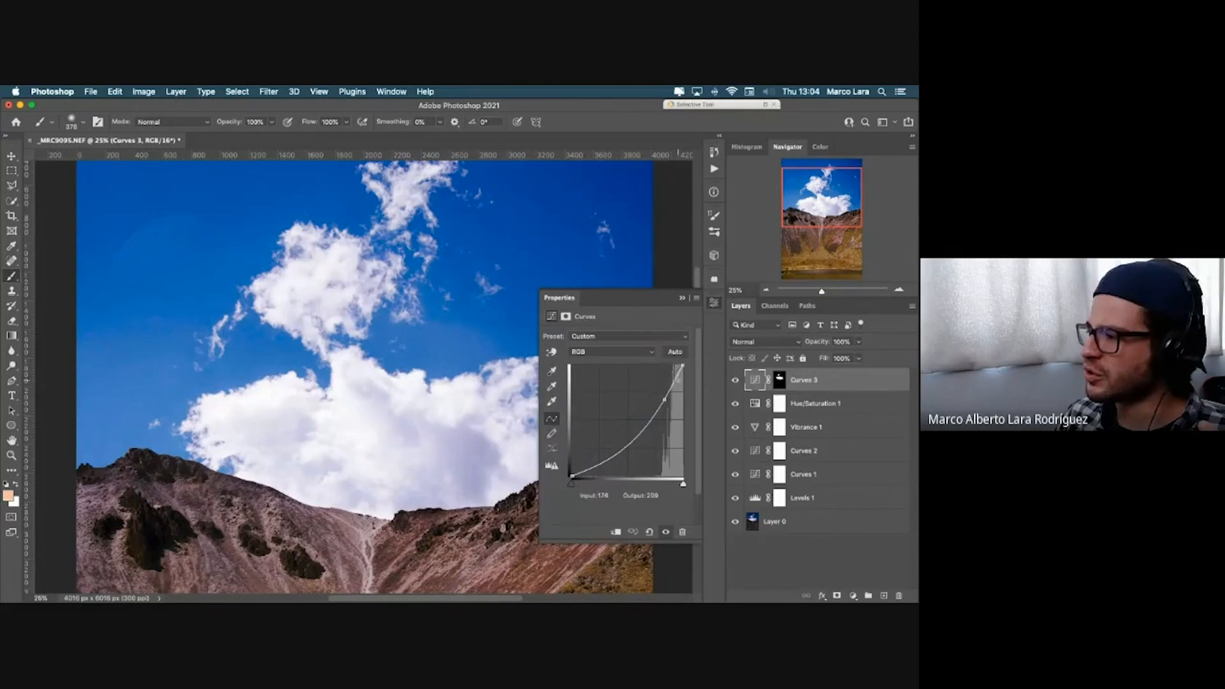
mouse_move(665, 400)
mouse_down()
mouse_move(662, 387)
mouse_move(669, 437)
mouse_move(652, 397)
mouse_move(665, 399)
mouse_up()
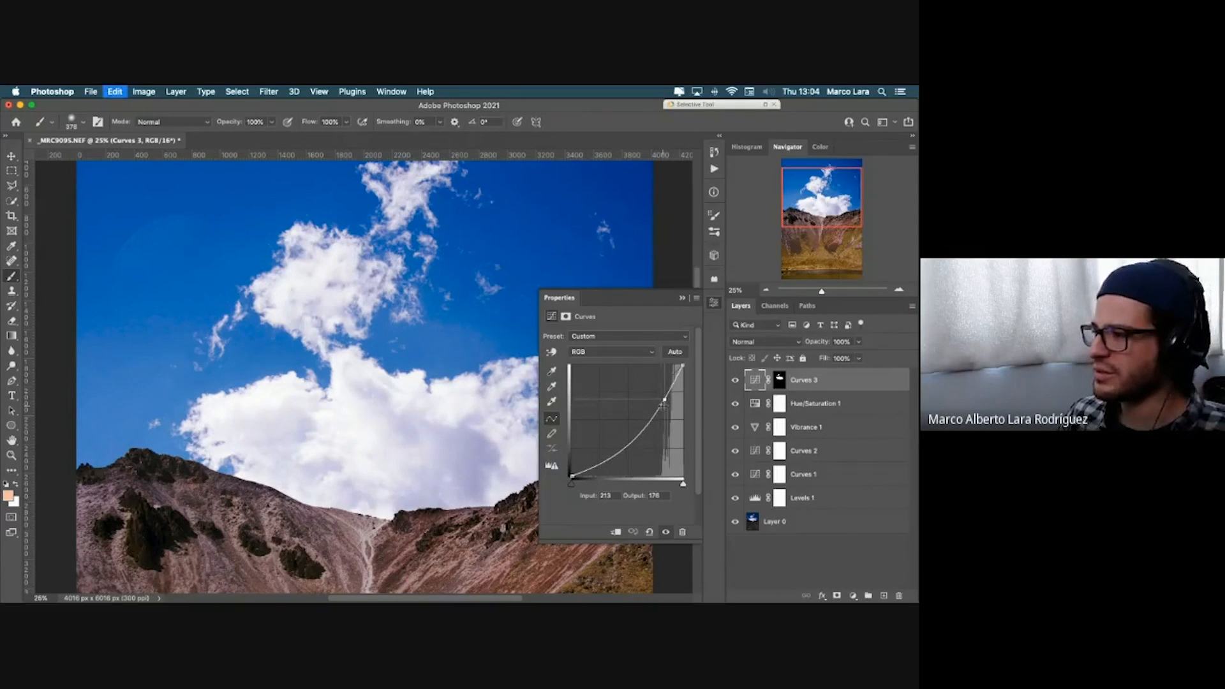
click(683, 298)
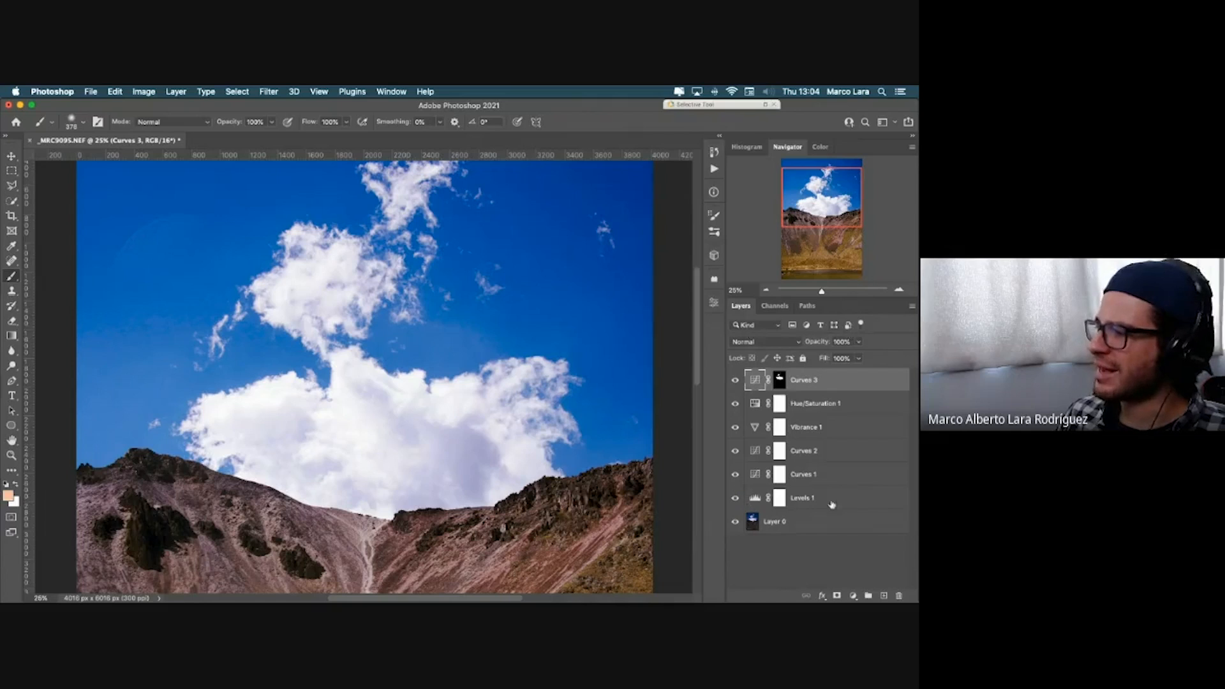
Step: Reduce the opacity of the Curves 3 layer to 70% and deselect the layer
click(859, 343)
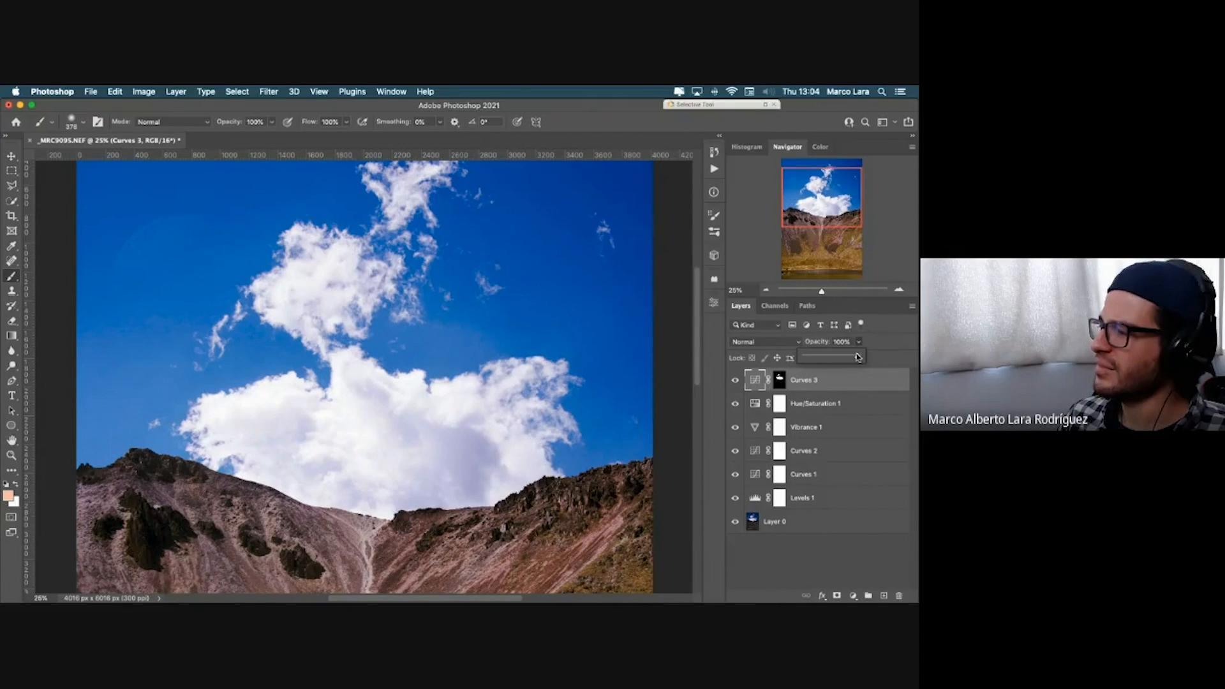
drag(859, 357, 896, 359)
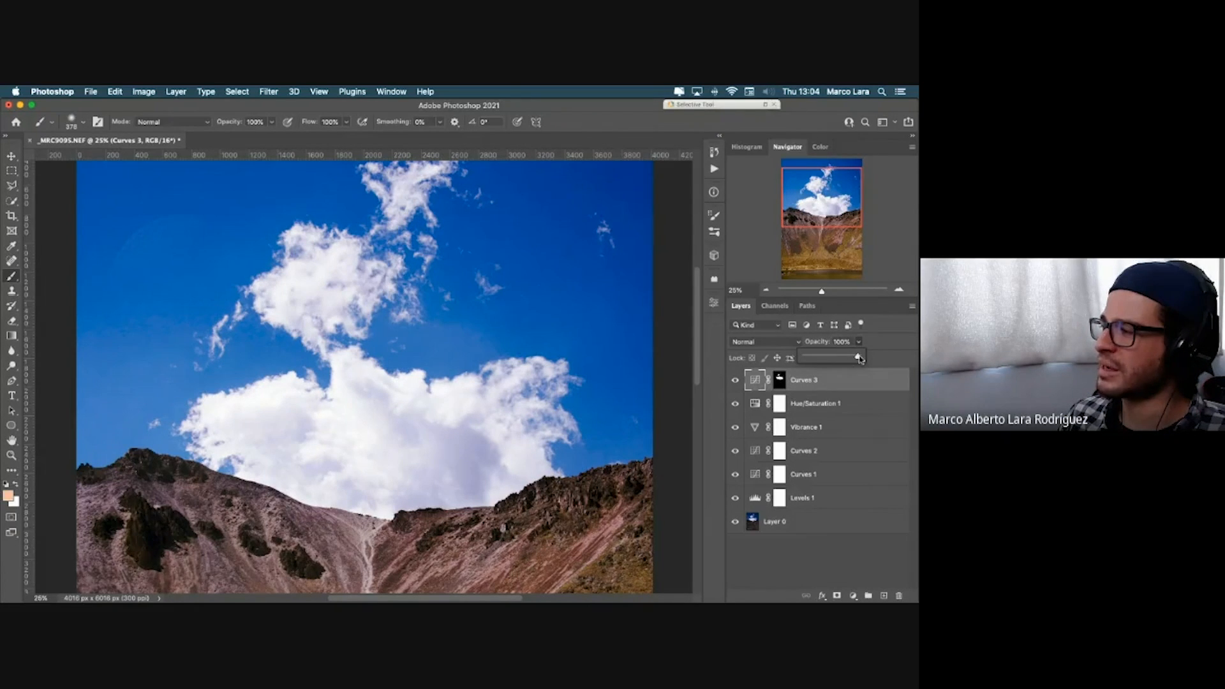
mouse_move(860, 359)
mouse_down()
mouse_move(806, 359)
mouse_move(861, 360)
mouse_move(844, 358)
mouse_up()
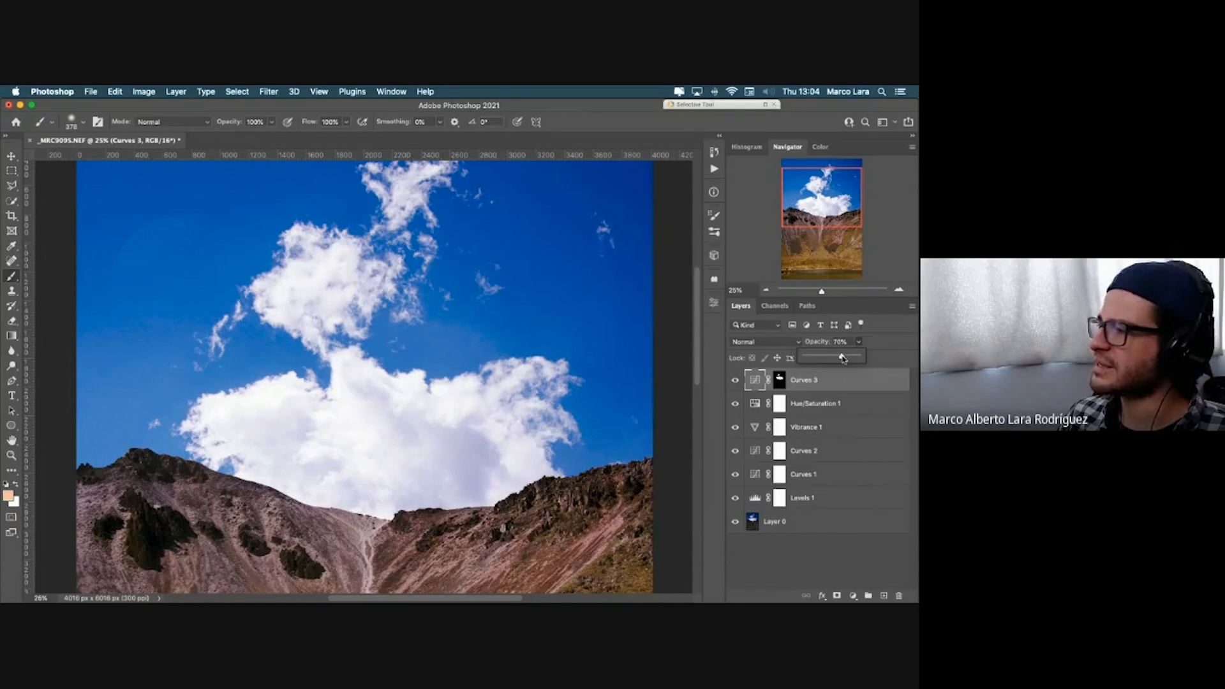
click(849, 553)
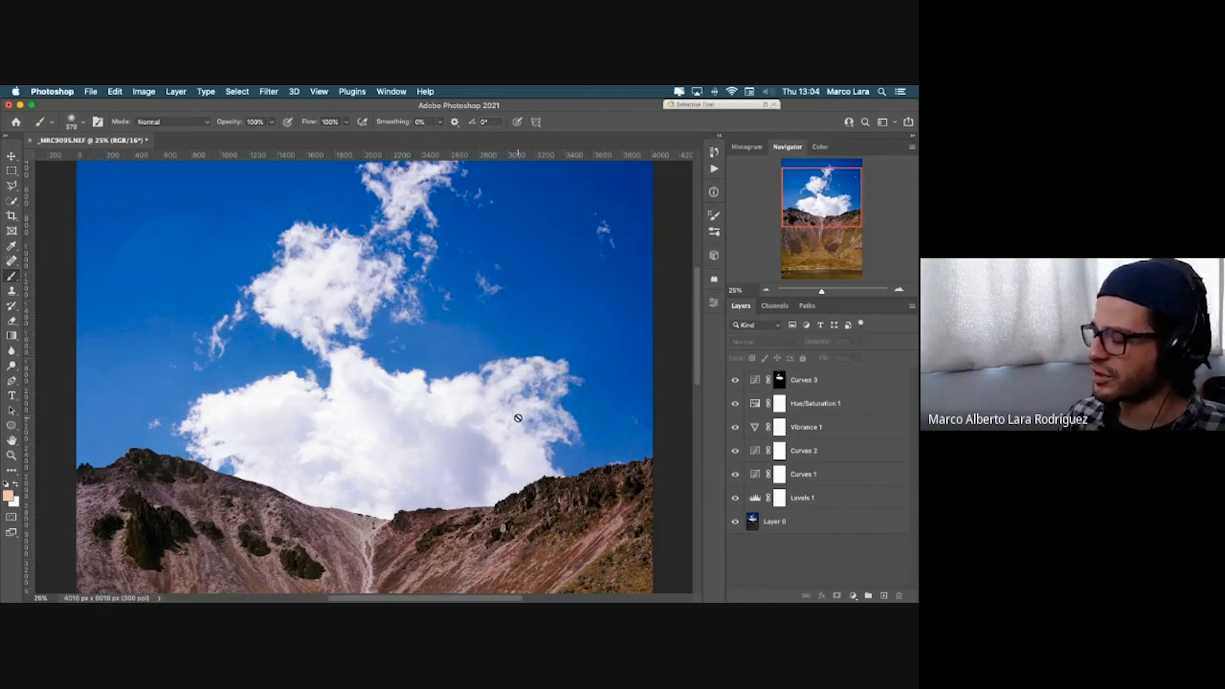
key(super+minus)
key(super+minus)
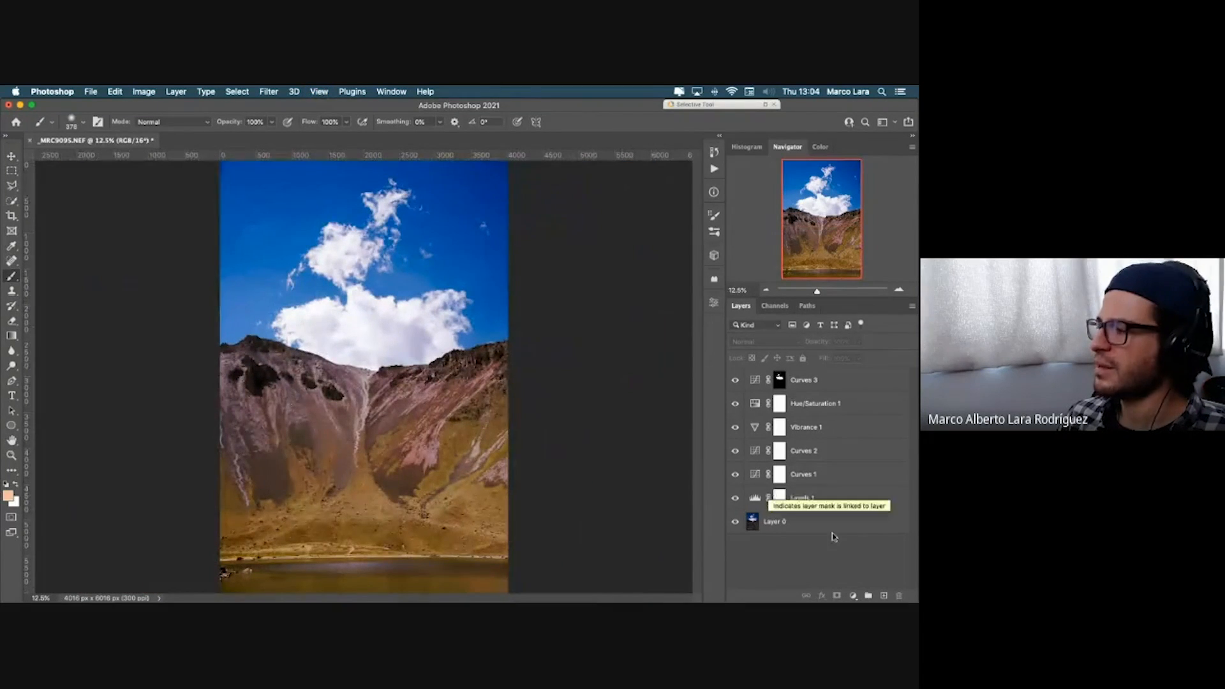
click(852, 596)
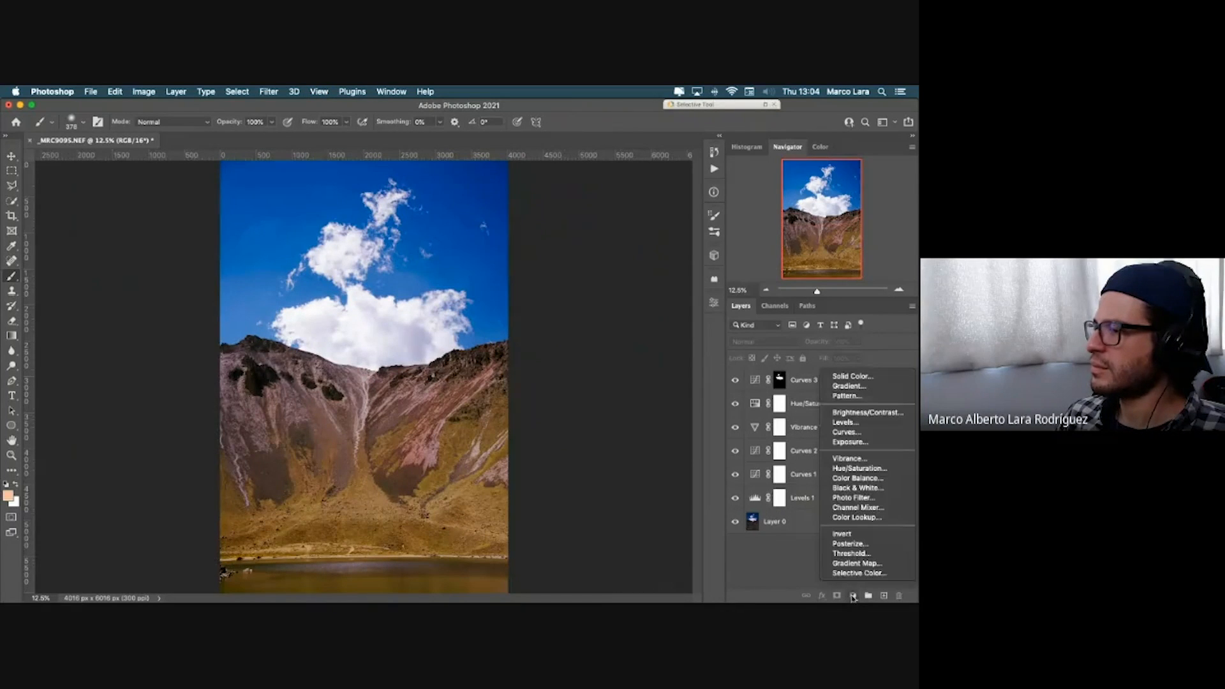
click(875, 434)
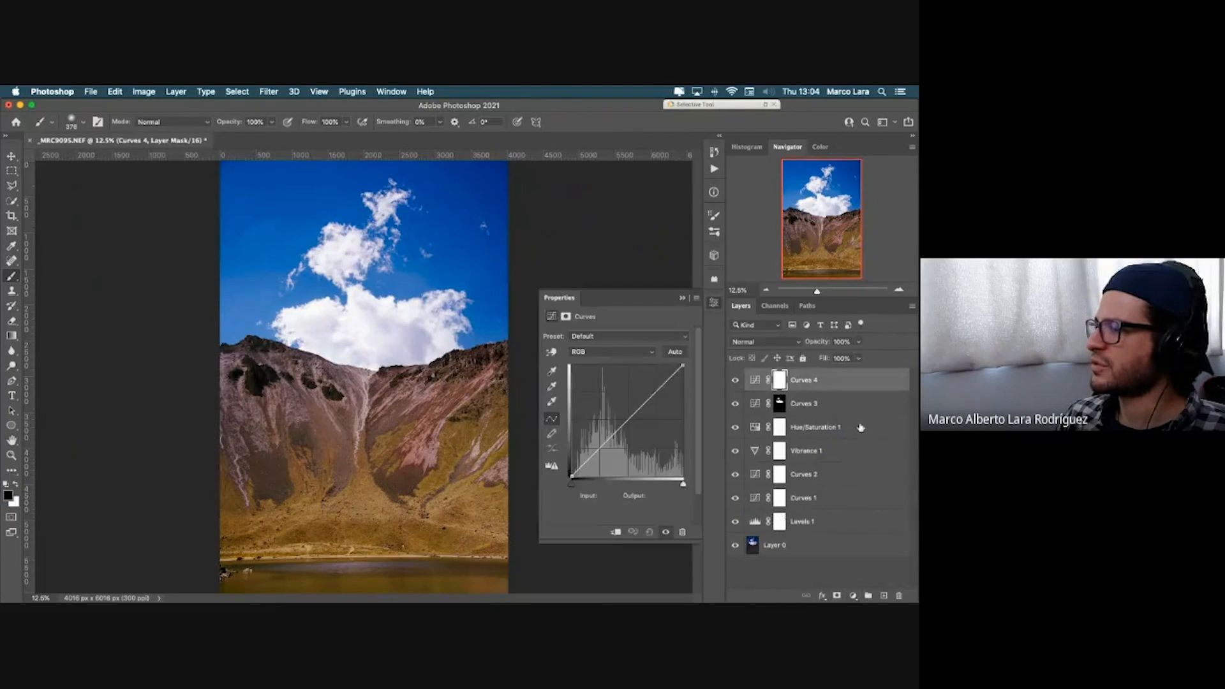
key(Delete)
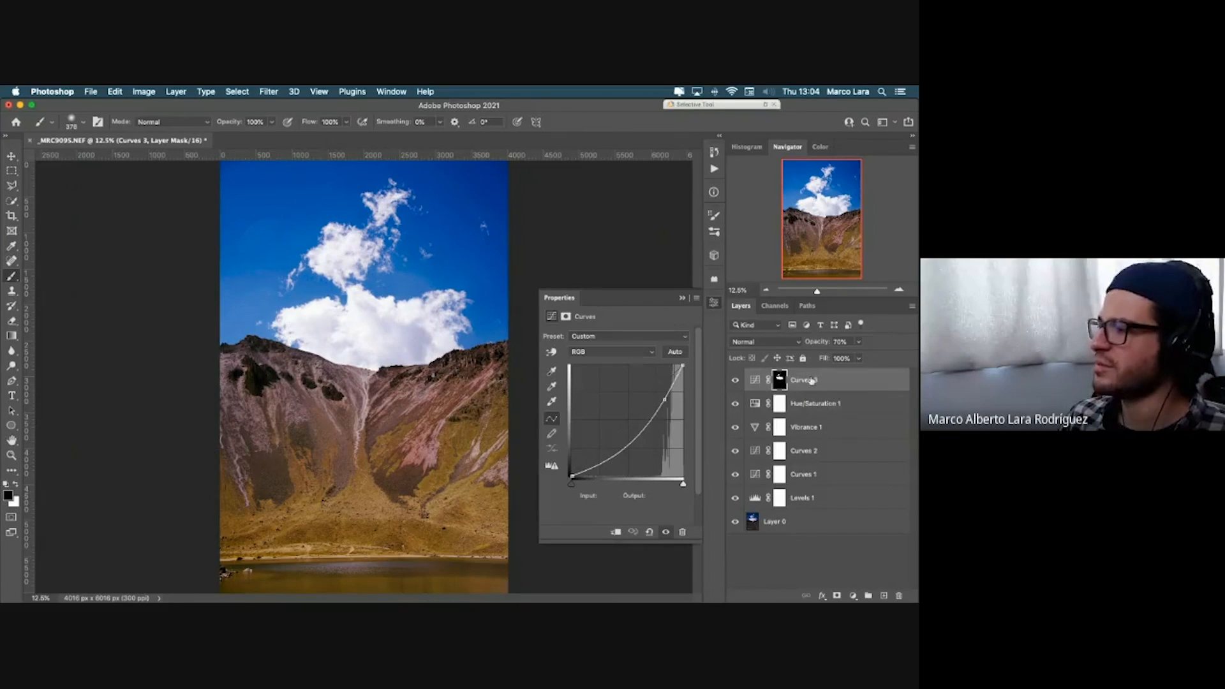
click(681, 298)
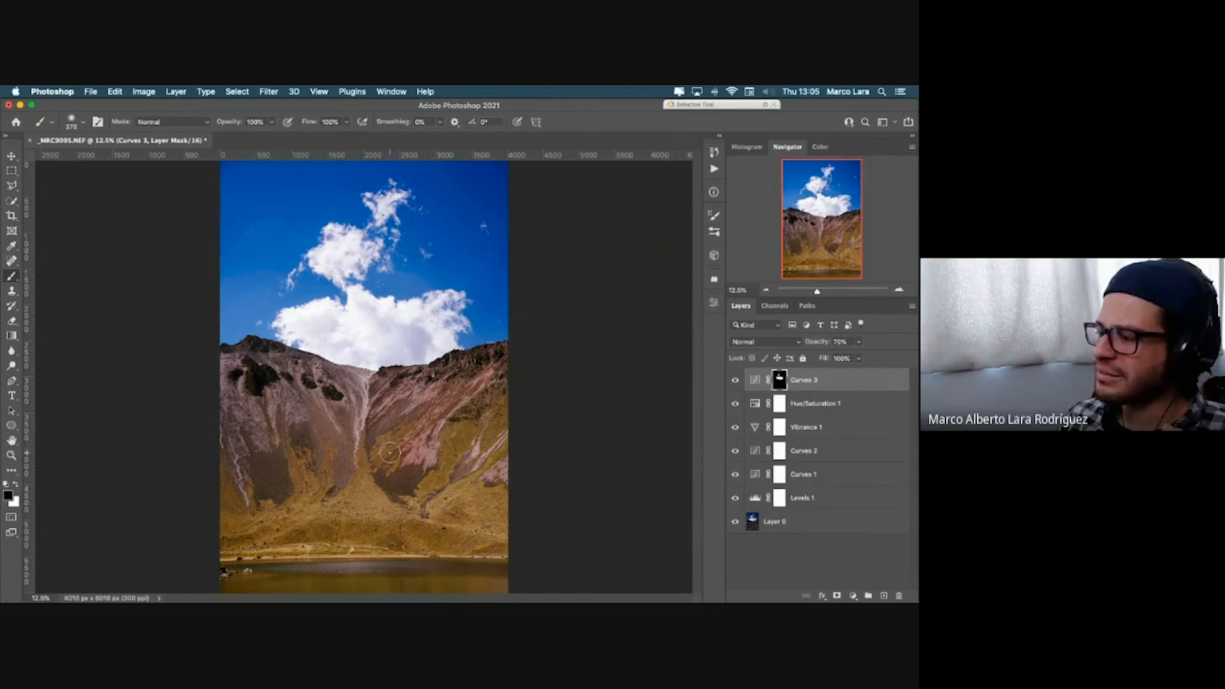
Step: Add a Curves layer and, with on-image adjustment, brighten the mountain's light tones and darken its shadows from input 53 to output 46
click(855, 596)
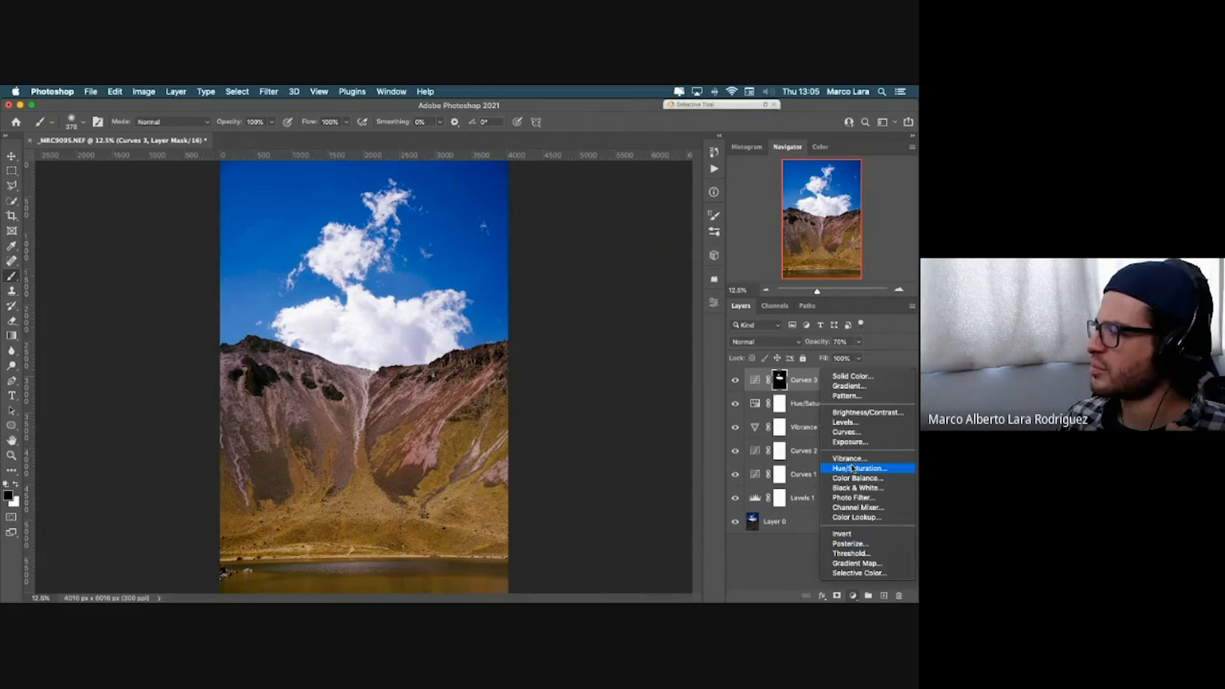
click(848, 432)
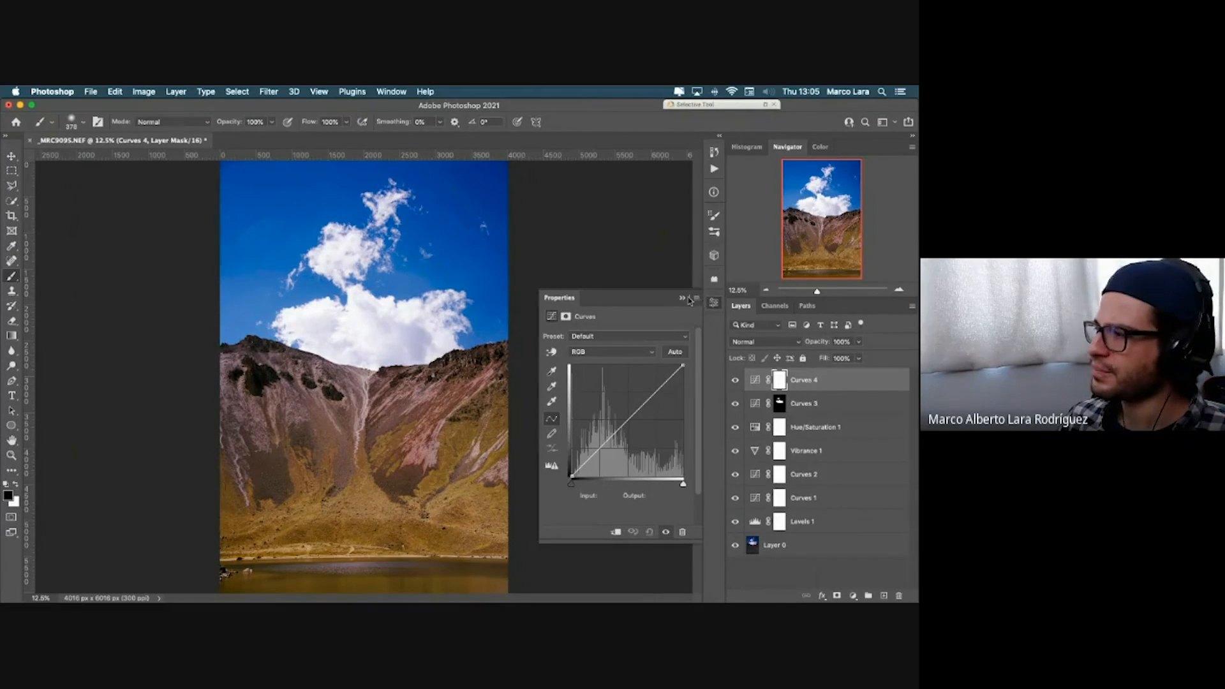
click(552, 352)
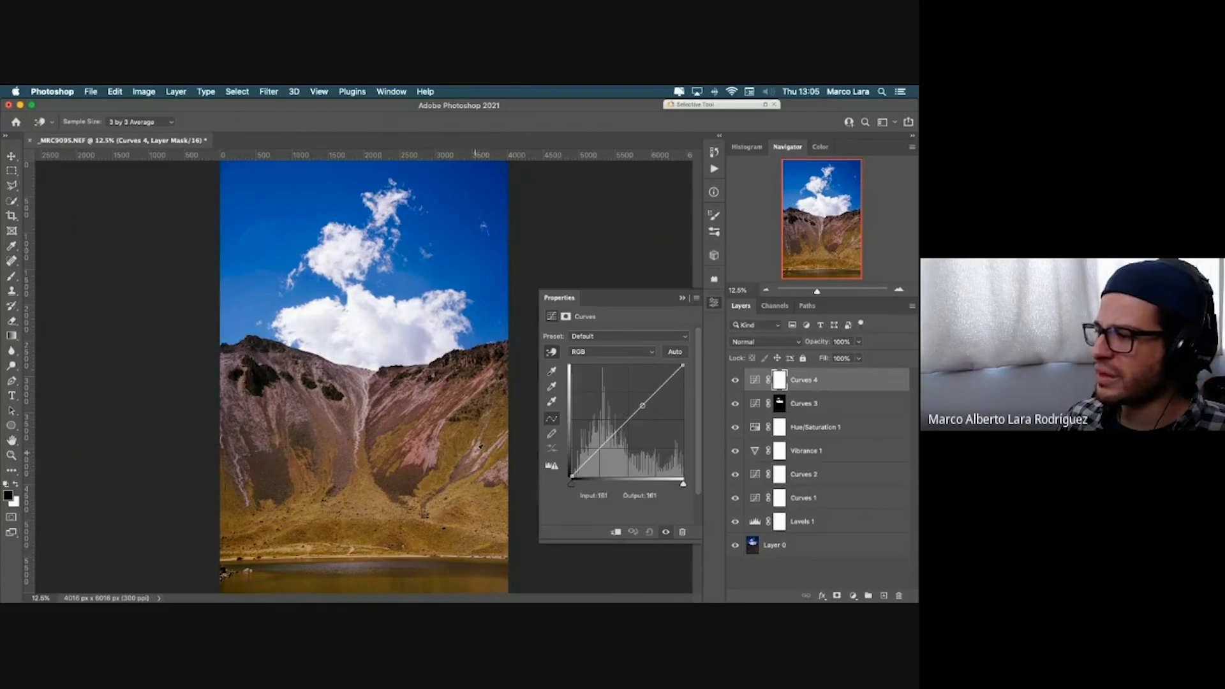
drag(478, 453, 478, 430)
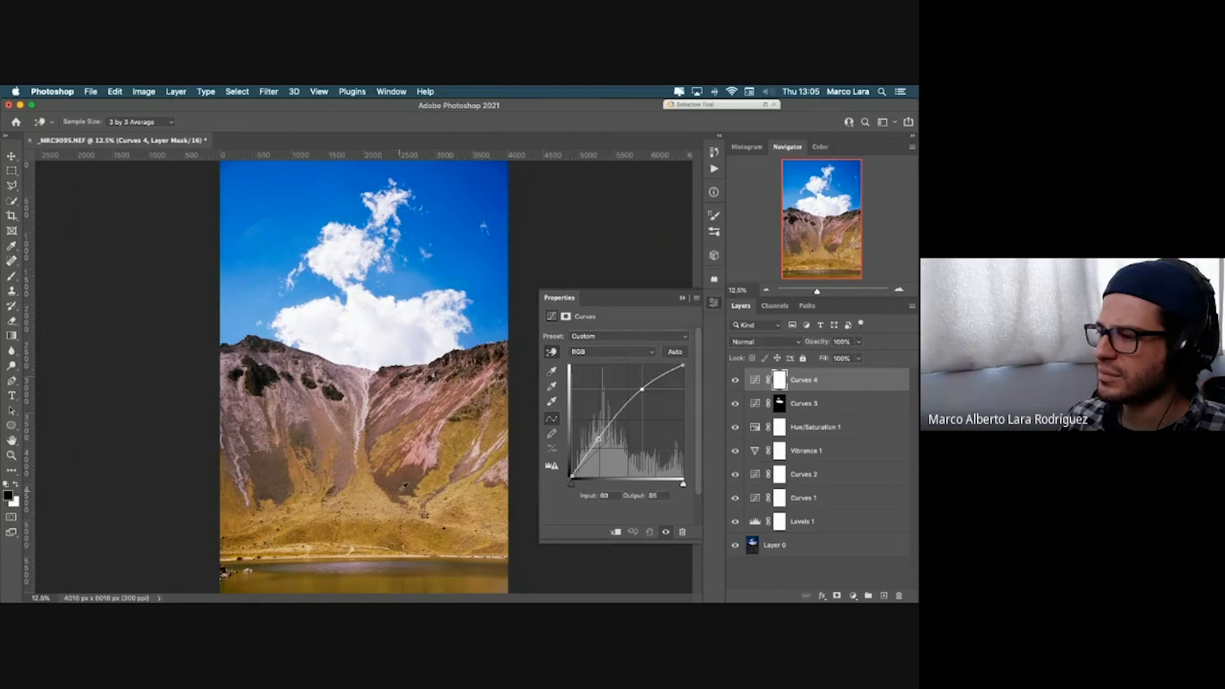
drag(405, 485, 407, 503)
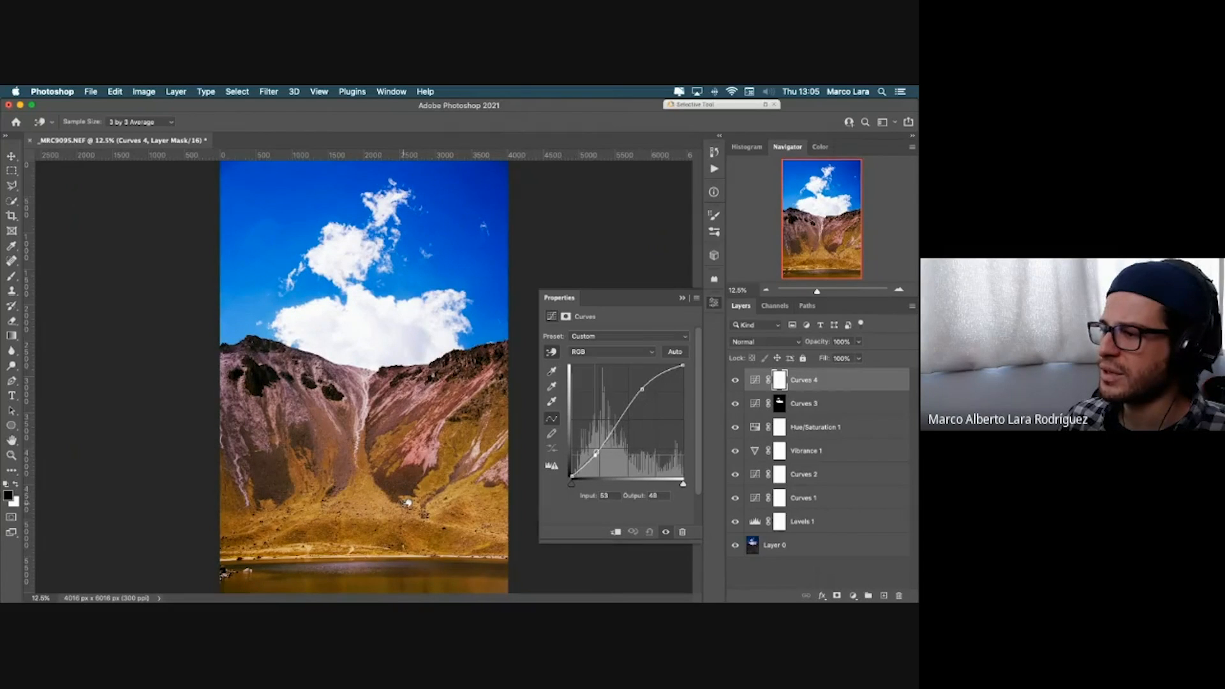
click(681, 299)
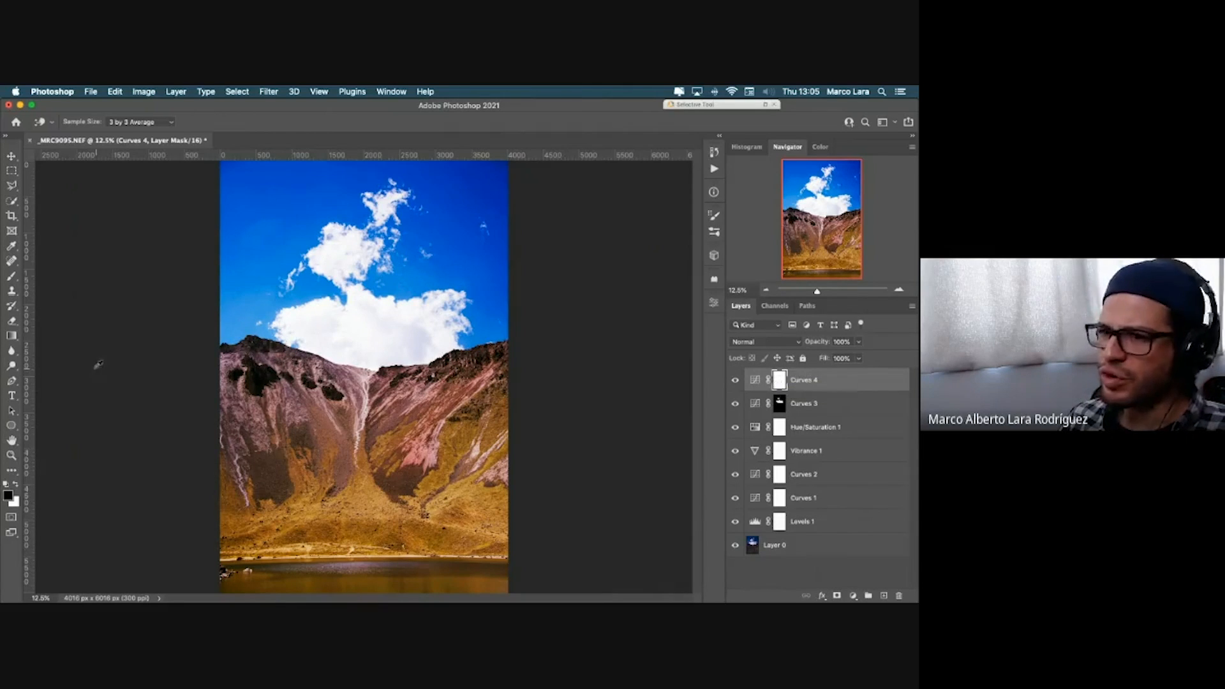
Step: Choose the Brush tool, show the Curves 4 mask on its own, invert it to solid black, and return to the photo
click(11, 277)
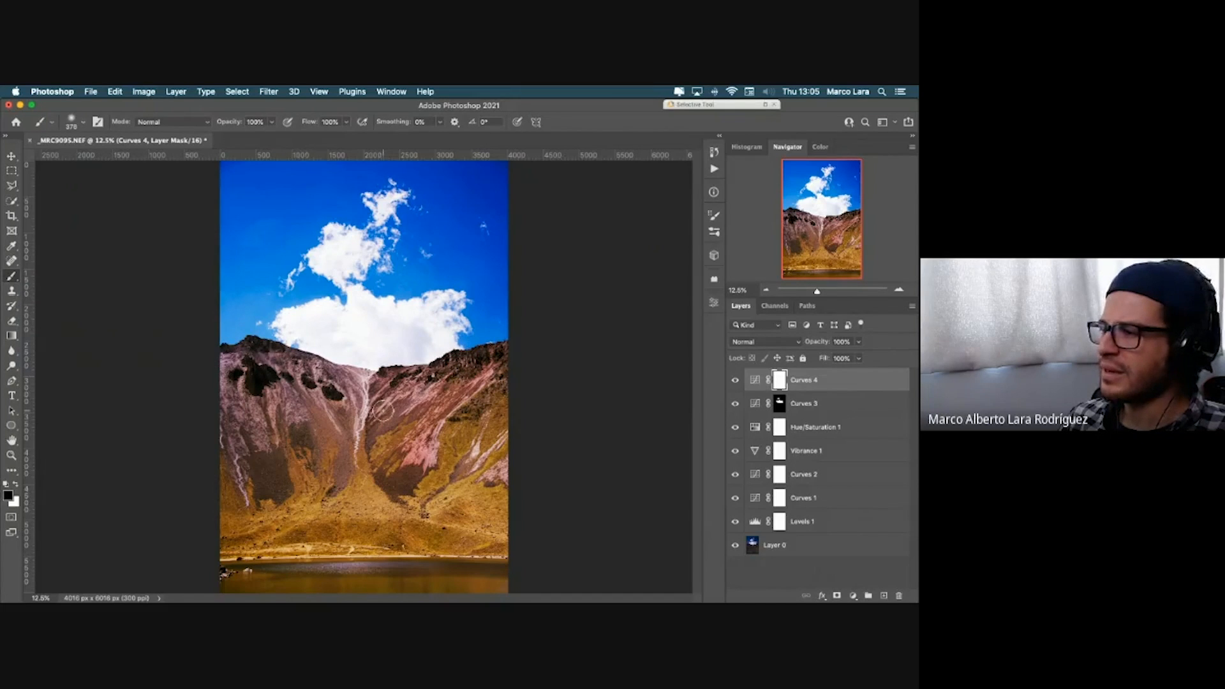
alt+click(780, 381)
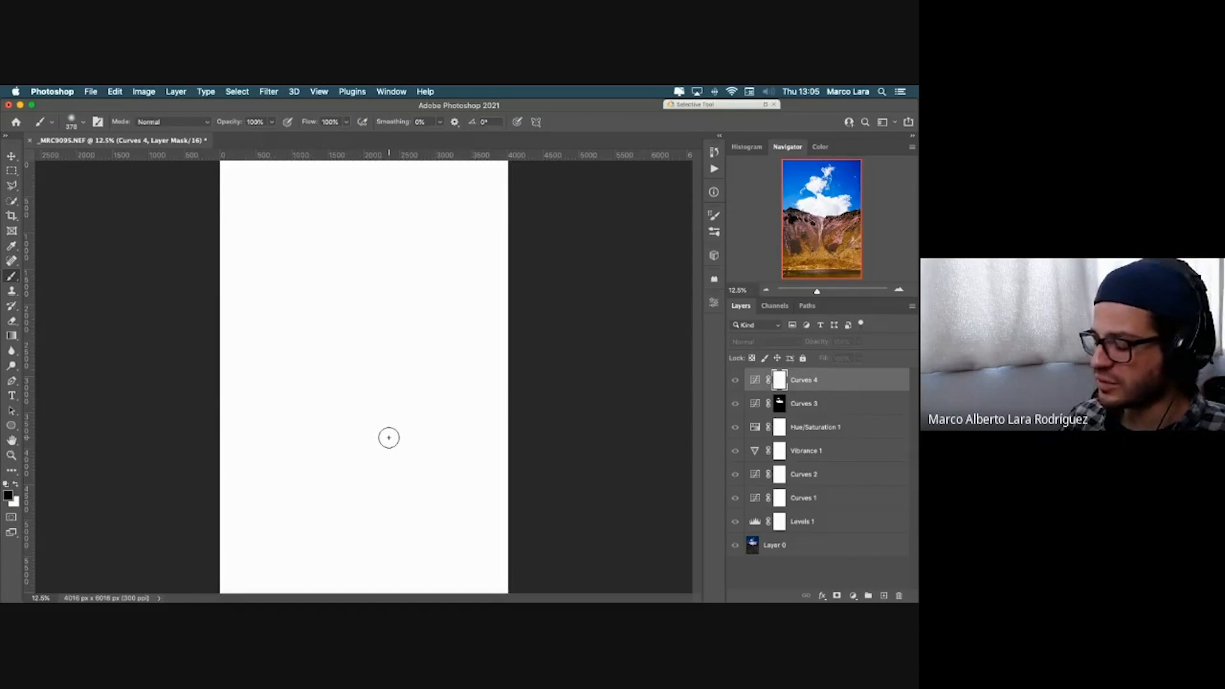
key(super+i)
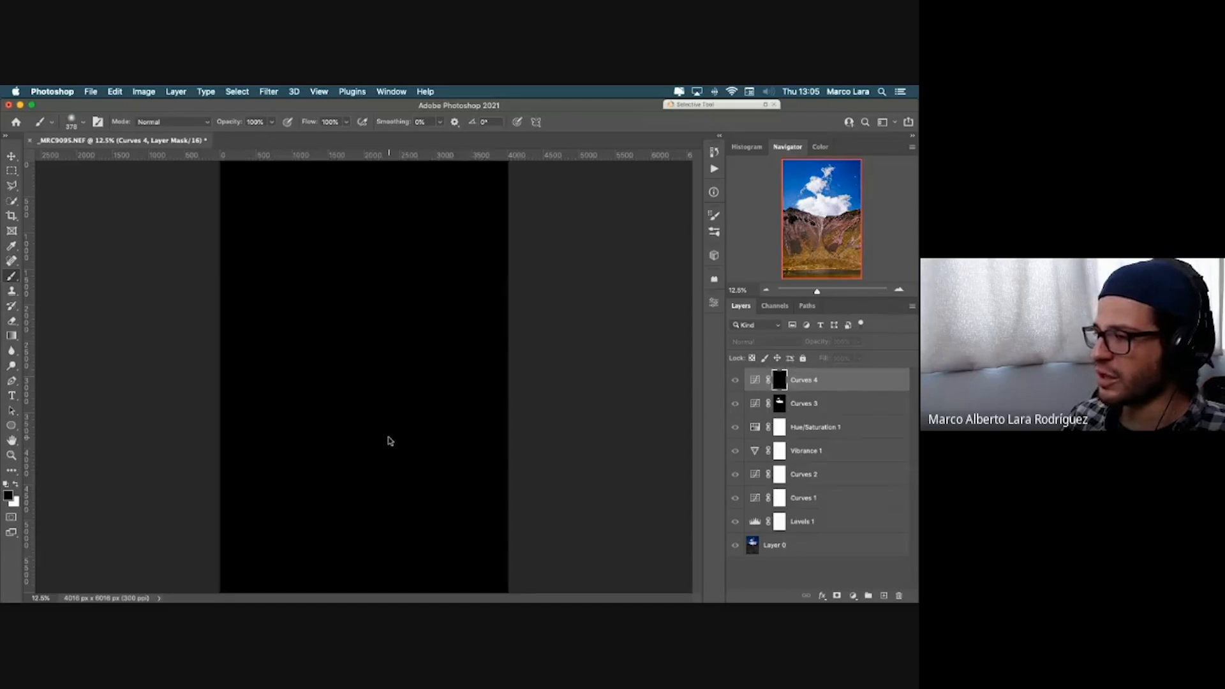
key(super+i)
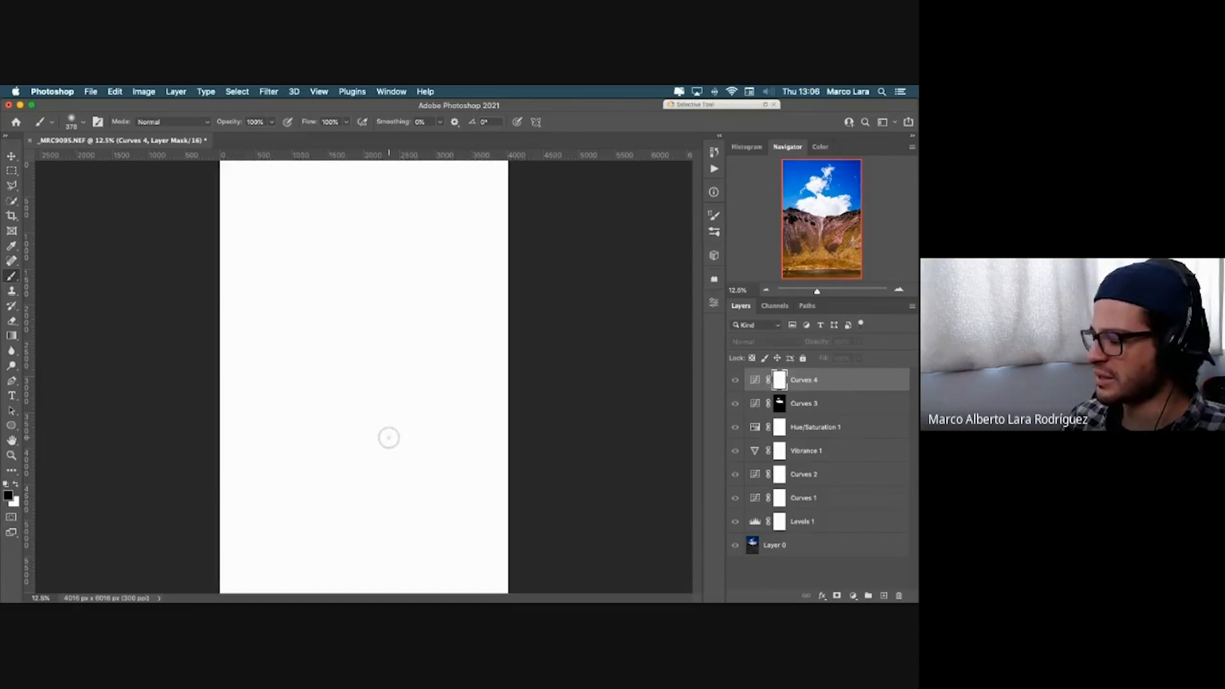
key(super+i)
key(super+i)
key(super+i)
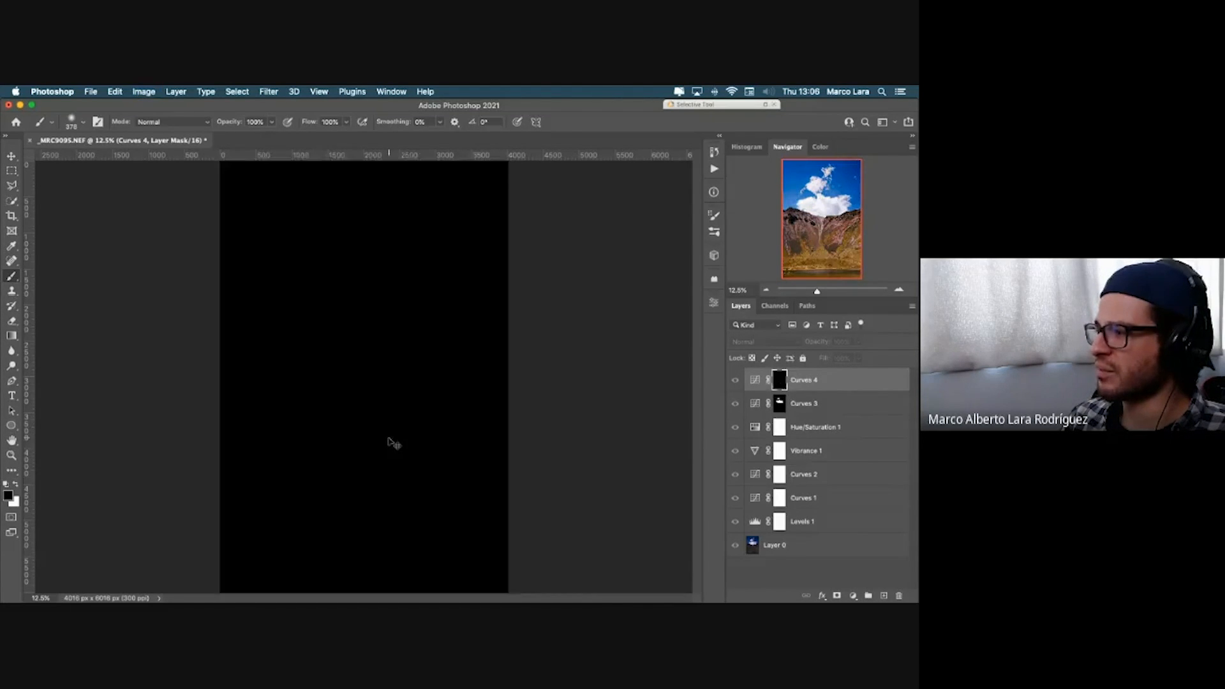
key(super+i)
key(super+i)
key(super+i)
key(super+i)
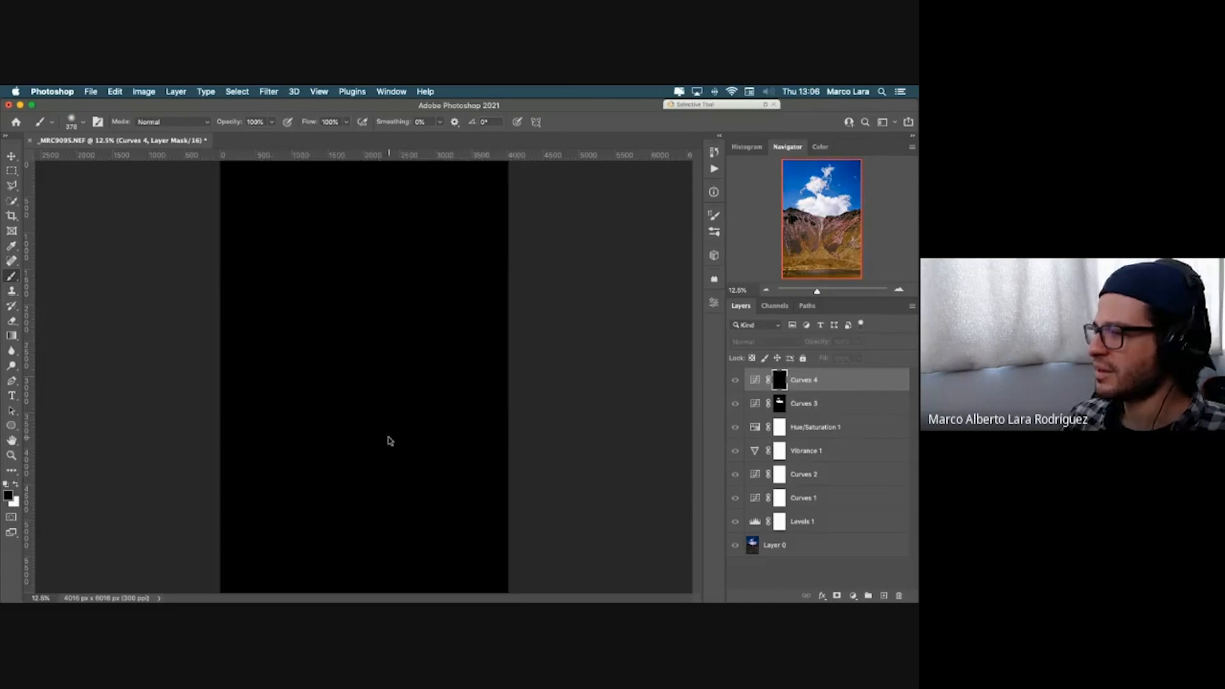
key(super+i)
key(super+i)
key(super+i)
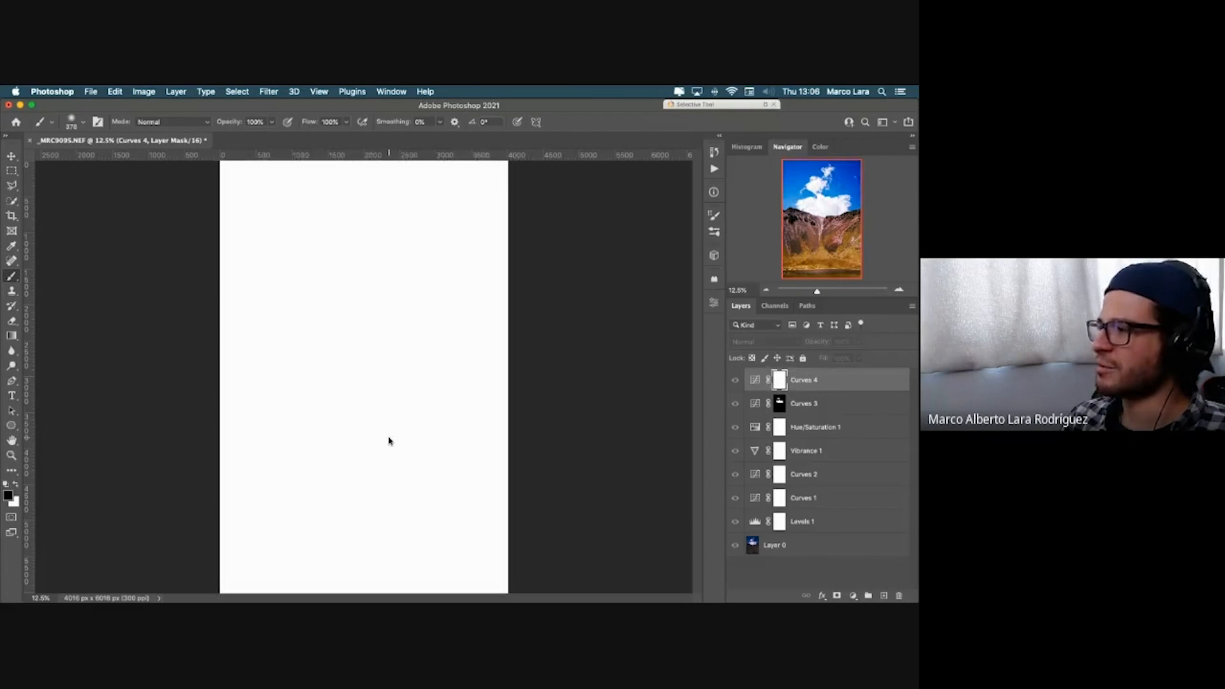
key(super+i)
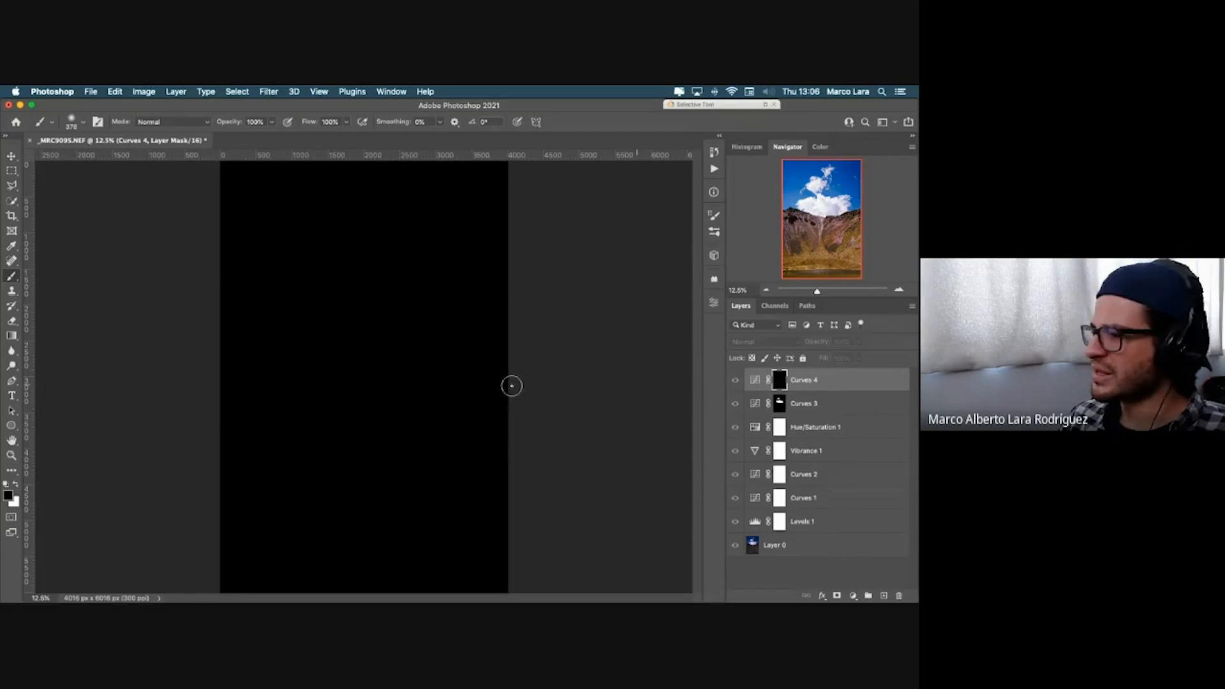
key(super+i)
key(super+i)
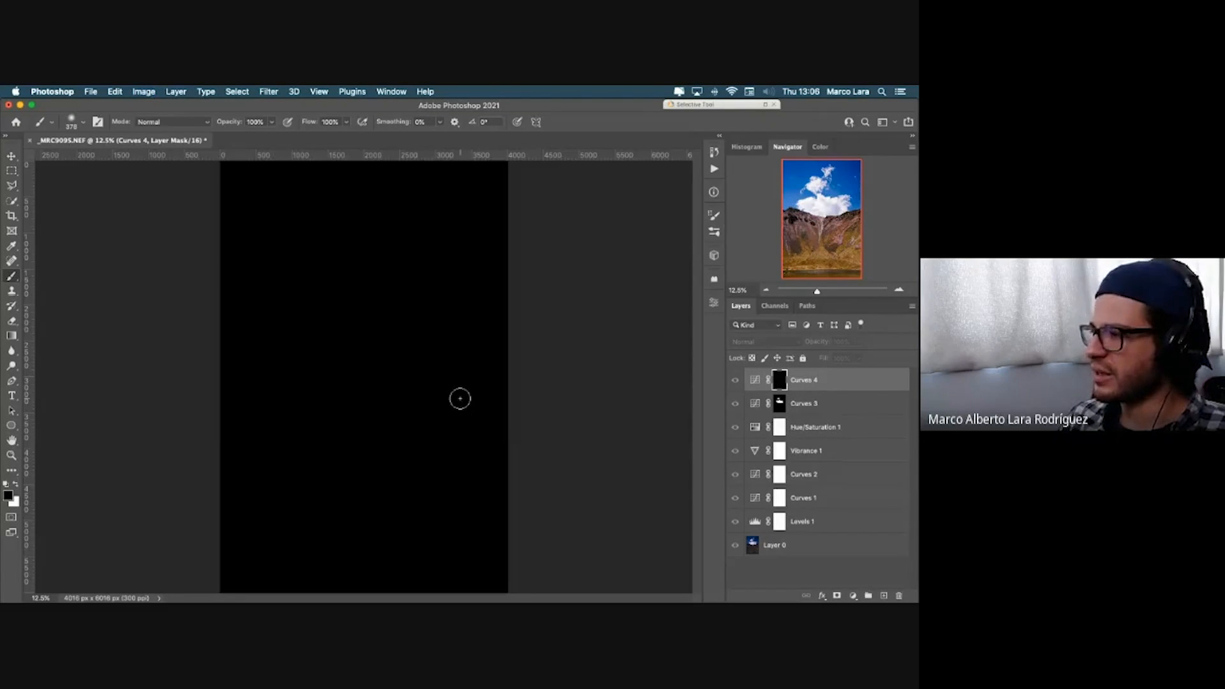
alt+click(779, 381)
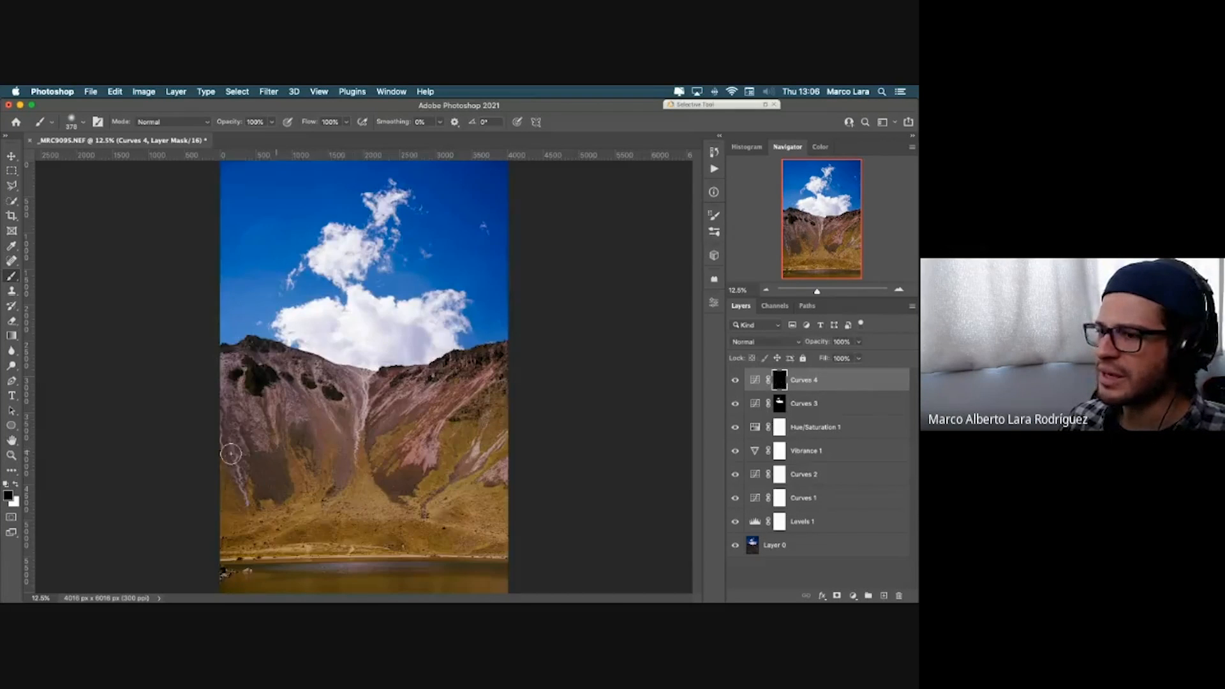
Step: Set the foreground color to white, paint over the mountain on the Curves 4 mask, and undo the stray stroke into the sky
click(16, 485)
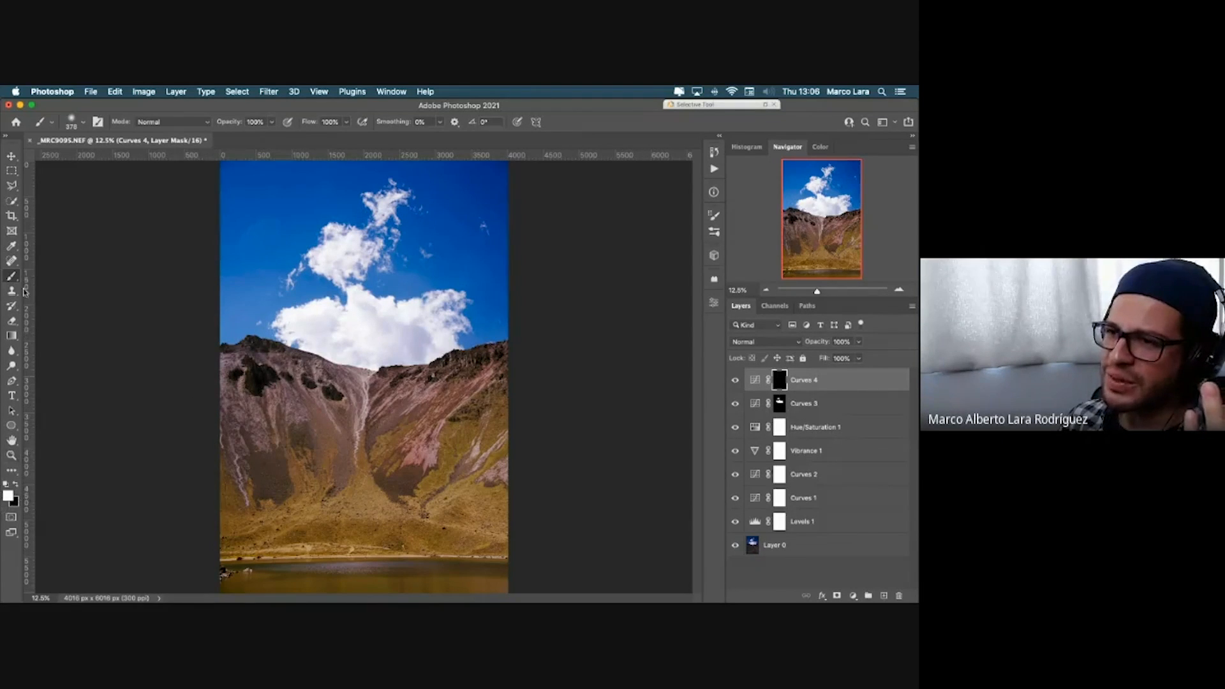
click(9, 495)
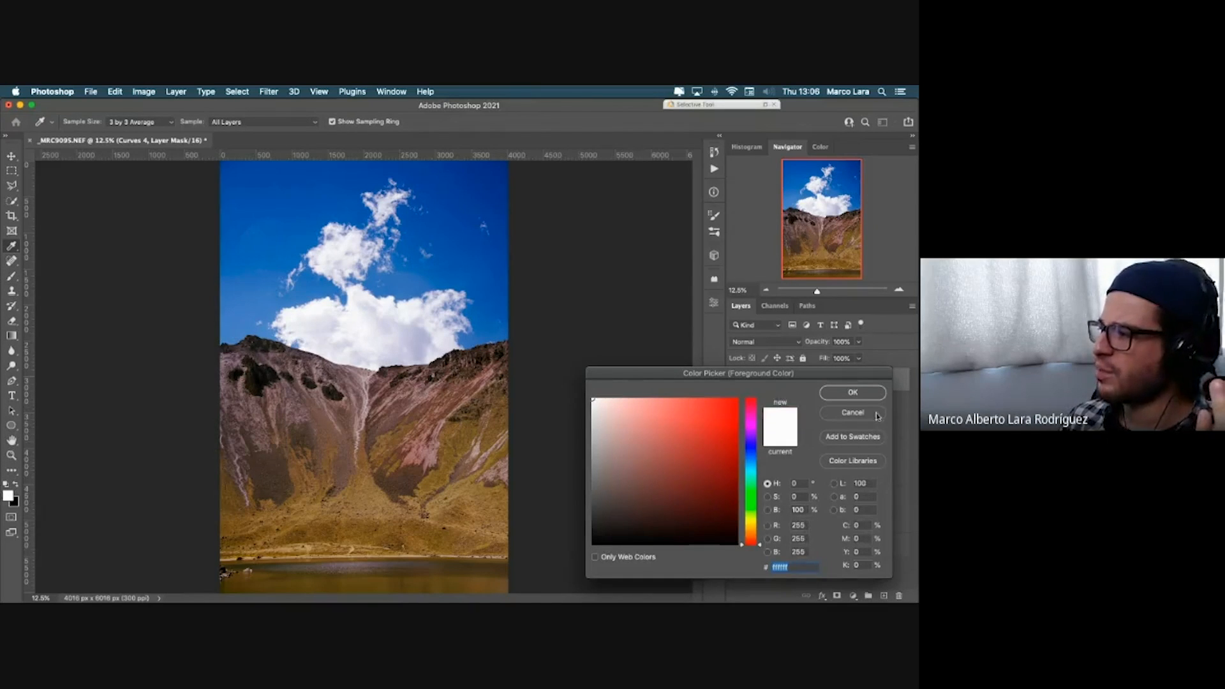
click(859, 399)
mouse_move(370, 437)
mouse_down()
mouse_move(391, 438)
mouse_move(277, 445)
mouse_move(345, 454)
mouse_move(441, 492)
mouse_move(254, 506)
mouse_move(235, 520)
mouse_move(511, 514)
mouse_move(260, 525)
mouse_move(230, 487)
mouse_move(230, 416)
mouse_move(268, 402)
mouse_move(461, 419)
mouse_move(461, 408)
mouse_move(342, 419)
mouse_move(257, 379)
mouse_move(228, 386)
mouse_move(277, 399)
mouse_move(262, 397)
mouse_up()
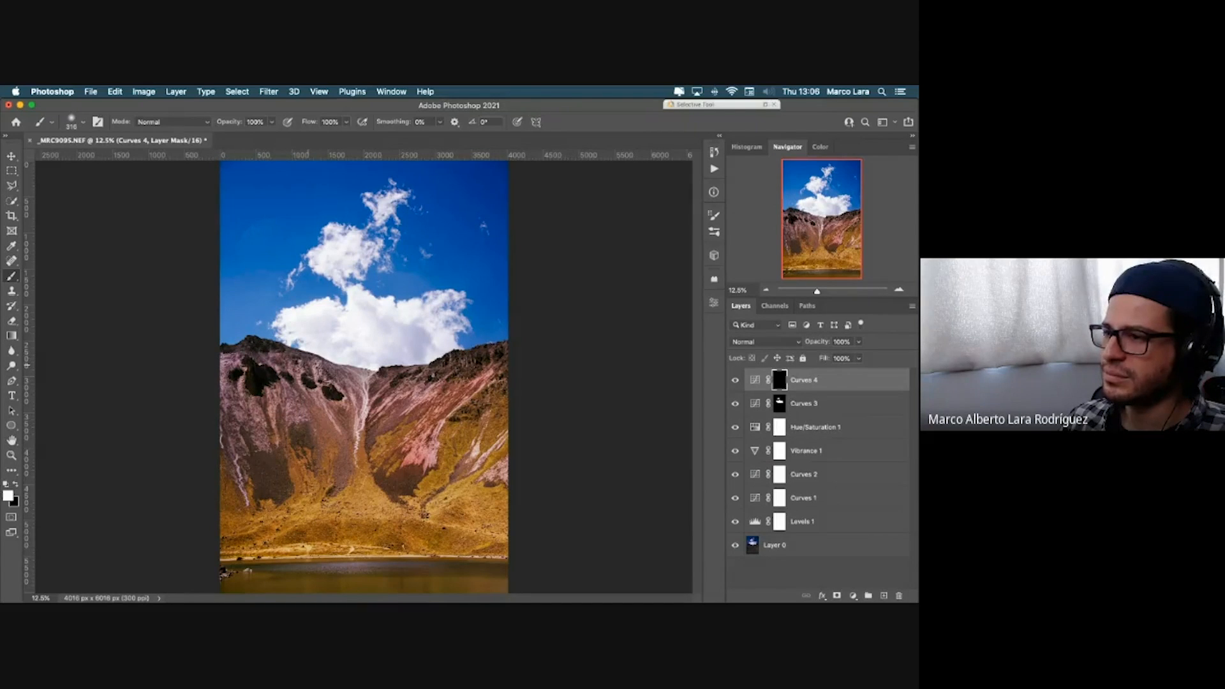
drag(353, 378, 367, 383)
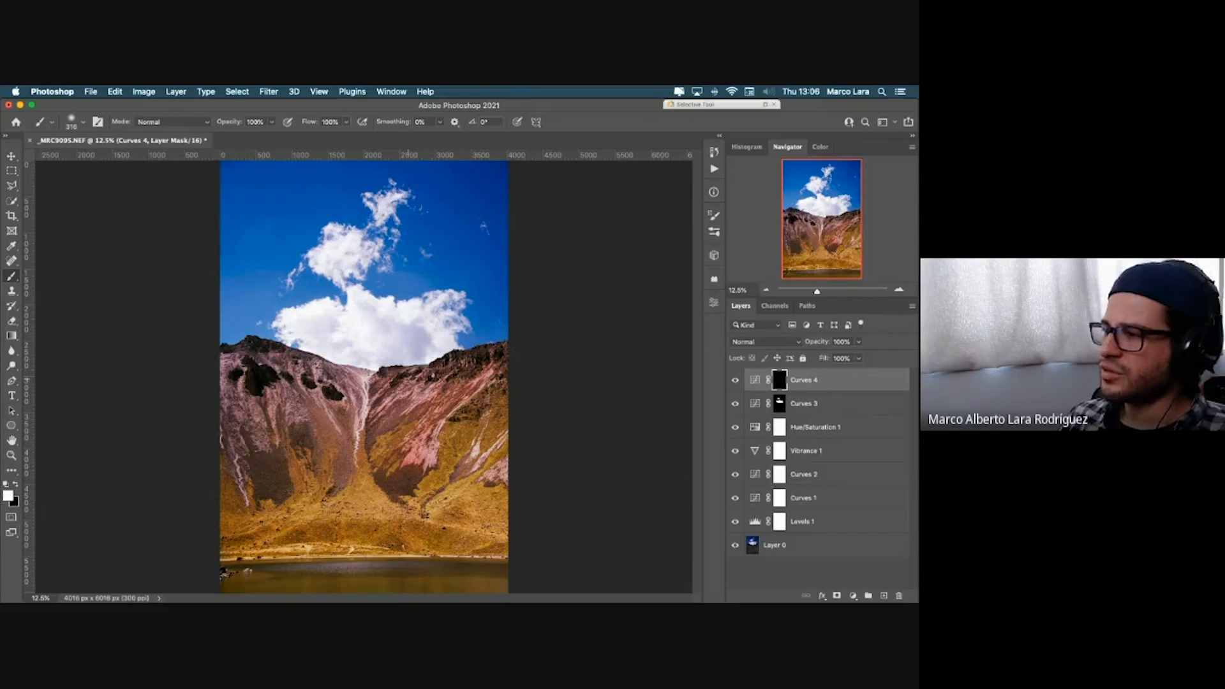
drag(367, 363, 583, 174)
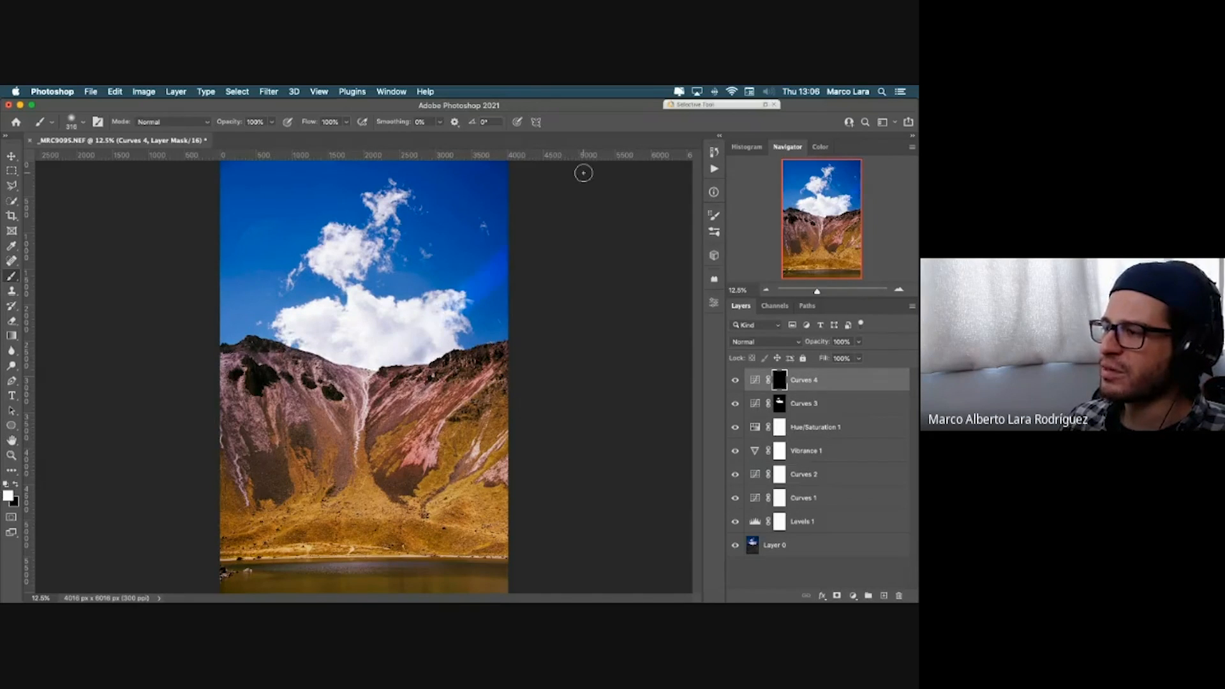
key(super+z)
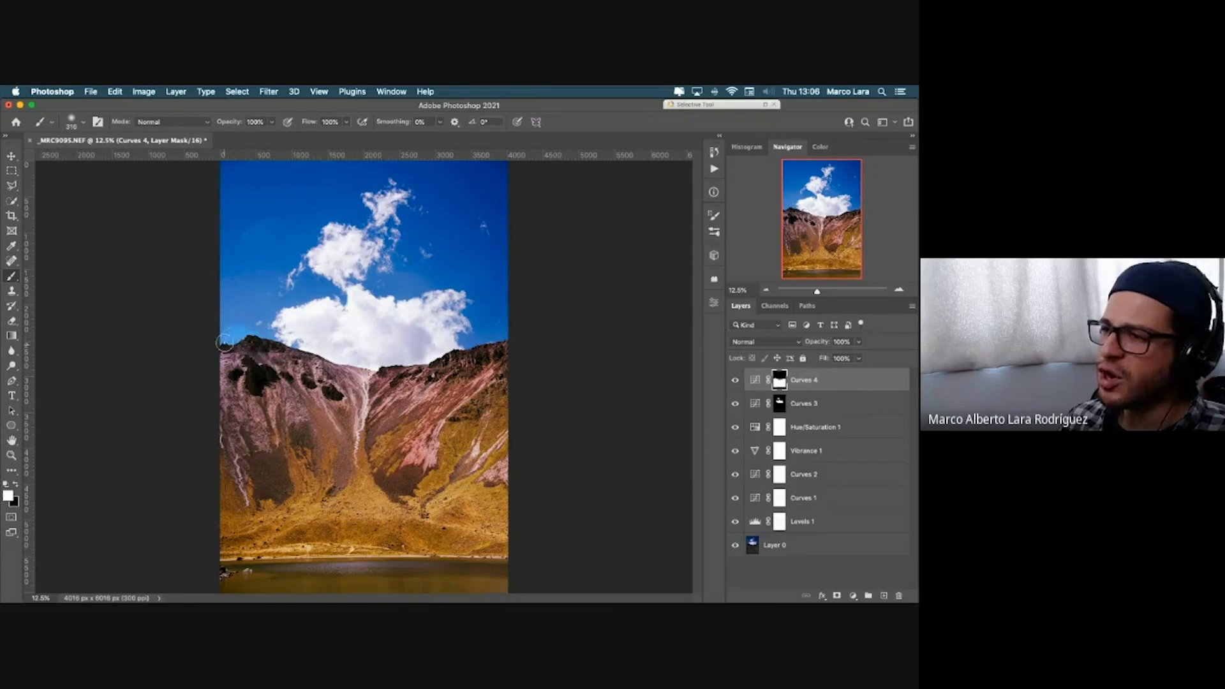
Step: Clean up white spill in the sky along the ridge by painting black on the Curves 4 mask, and display the mask alone
mouse_move(249, 313)
mouse_down()
mouse_move(223, 305)
mouse_move(203, 364)
mouse_up()
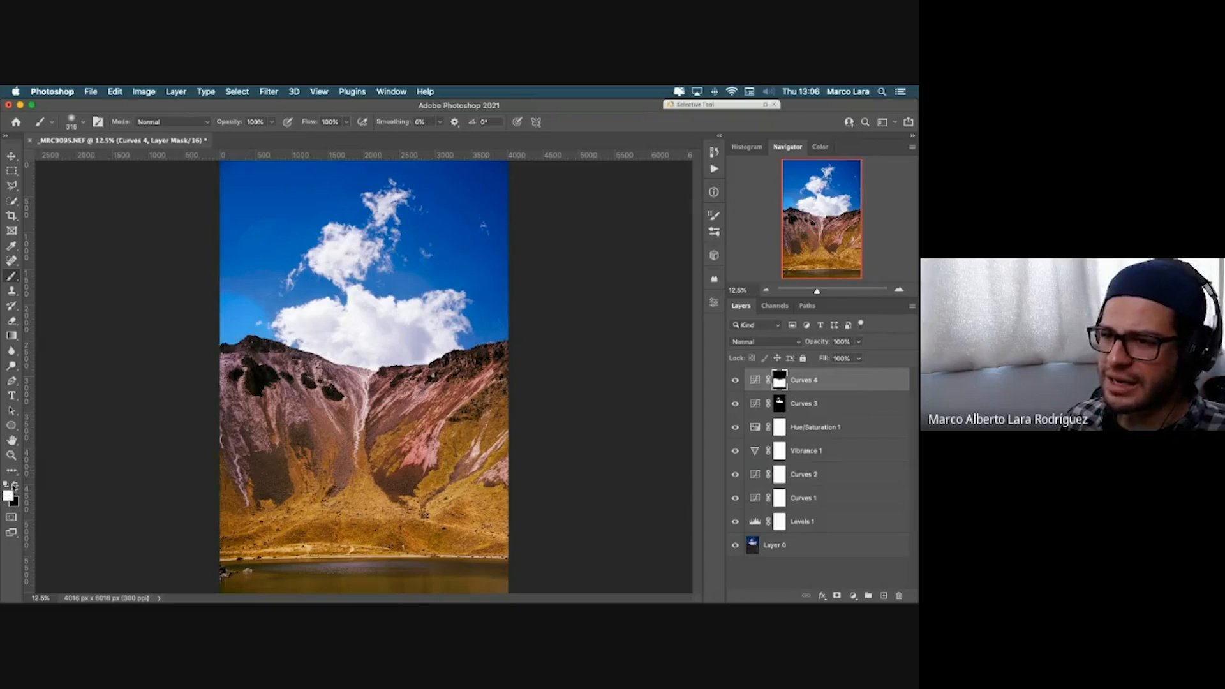
click(15, 485)
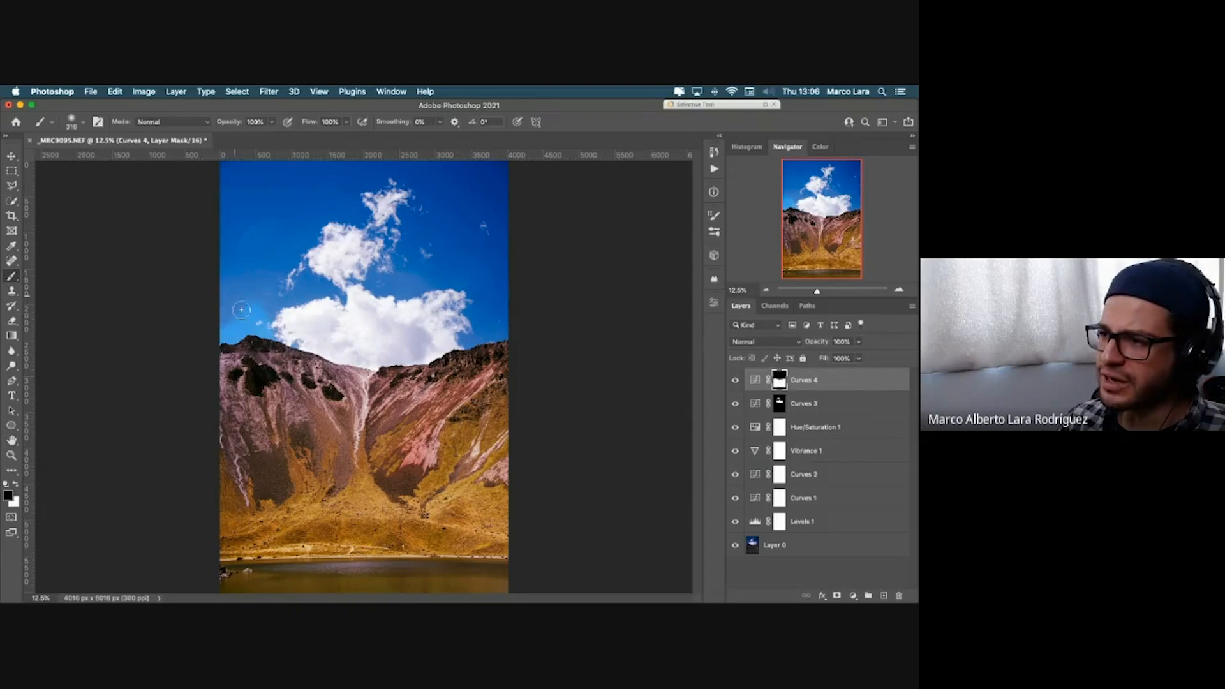
mouse_move(242, 310)
mouse_down()
mouse_move(218, 334)
mouse_move(238, 324)
mouse_move(235, 334)
mouse_move(212, 336)
mouse_move(253, 309)
mouse_move(255, 328)
mouse_move(348, 358)
mouse_move(418, 356)
mouse_move(468, 337)
mouse_up()
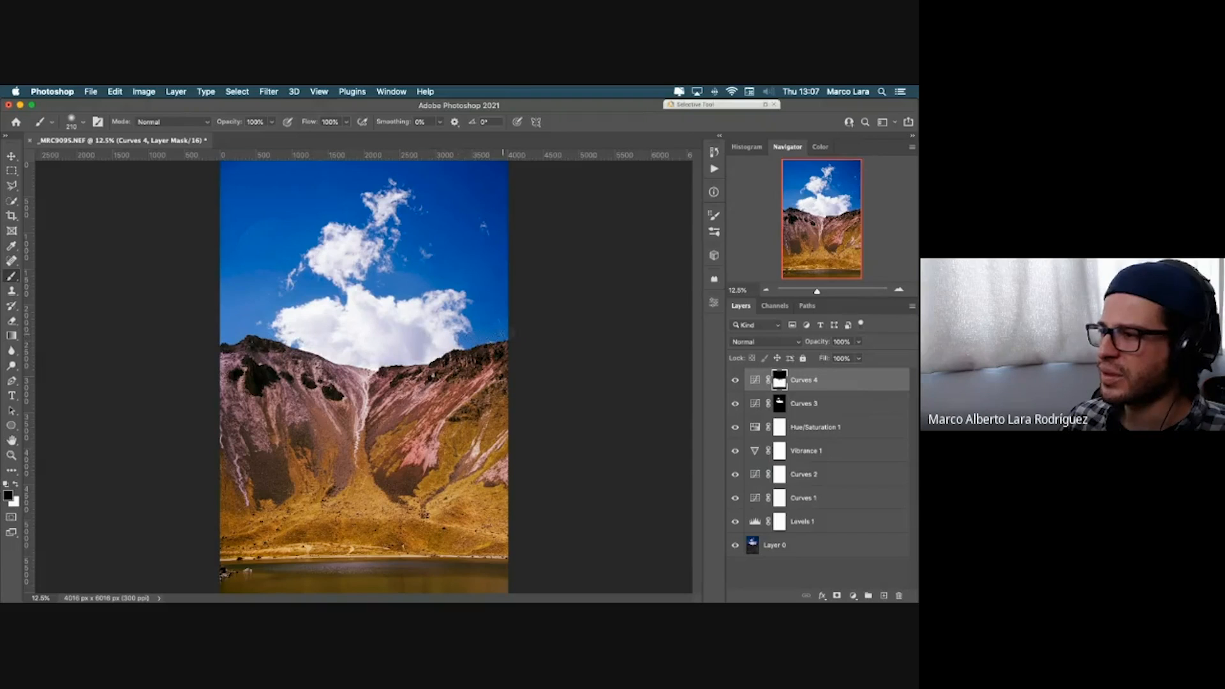
alt+click(780, 381)
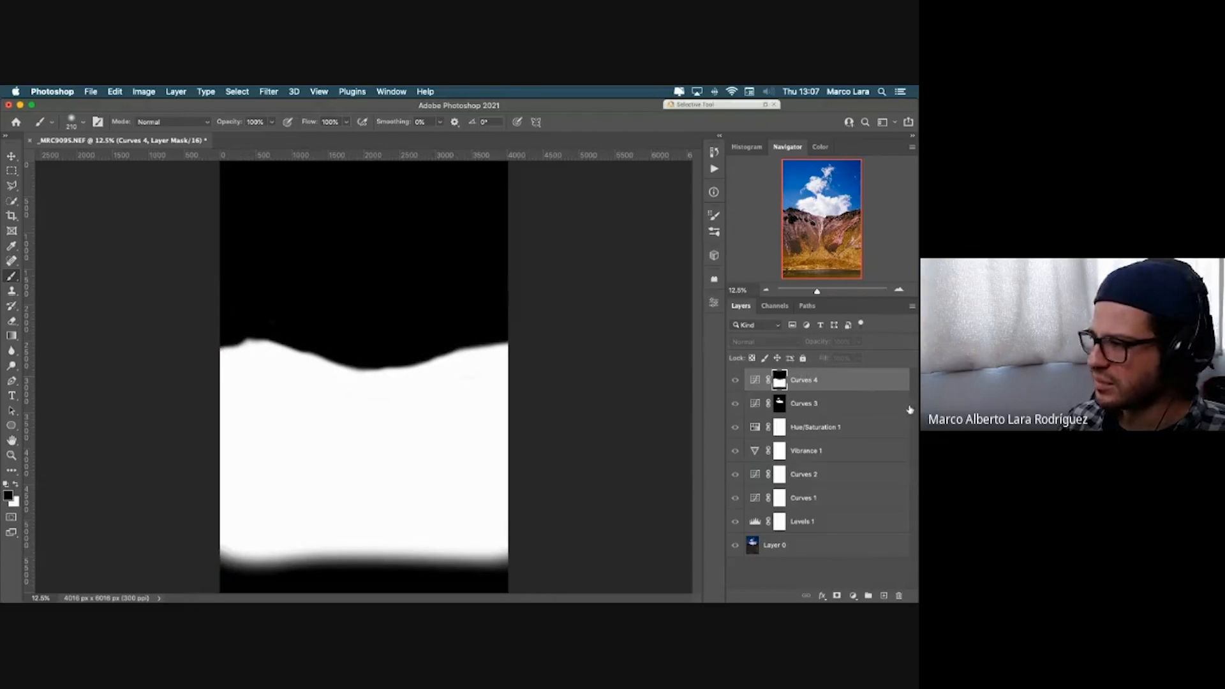
Step: Repaint the lower edge of the Curves 4 mask along the lake shore in black and white, using an 854 px brush, and return to the photo
alt+click(780, 383)
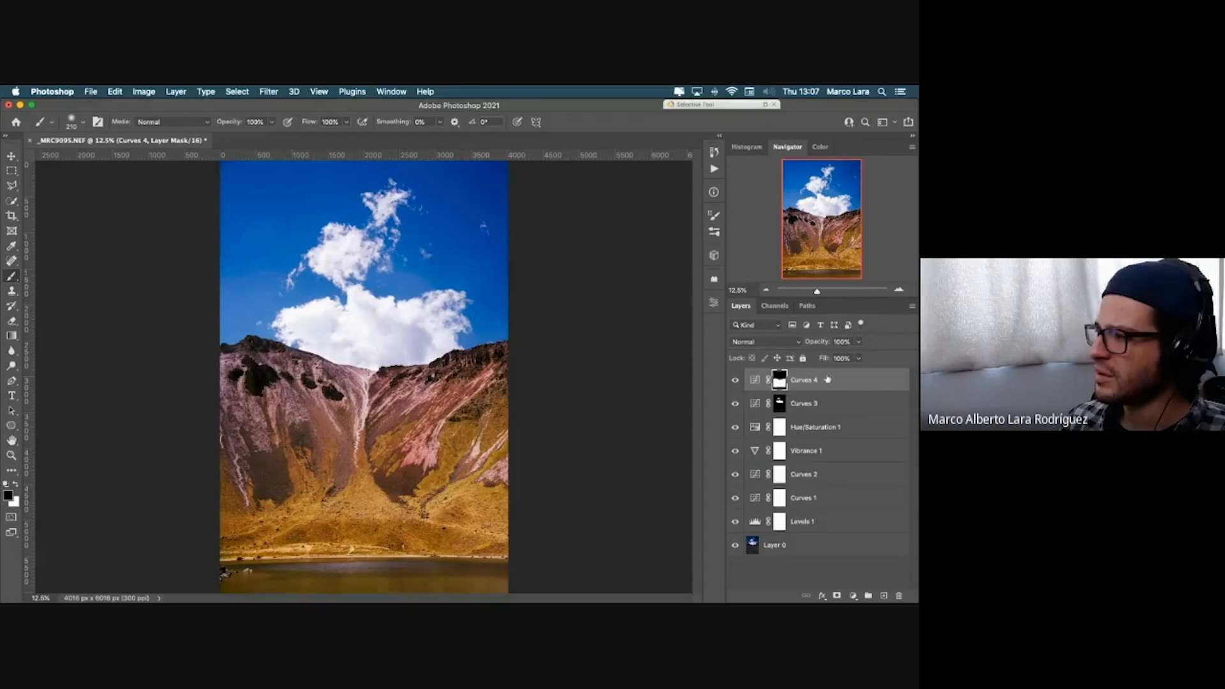
alt+click(784, 386)
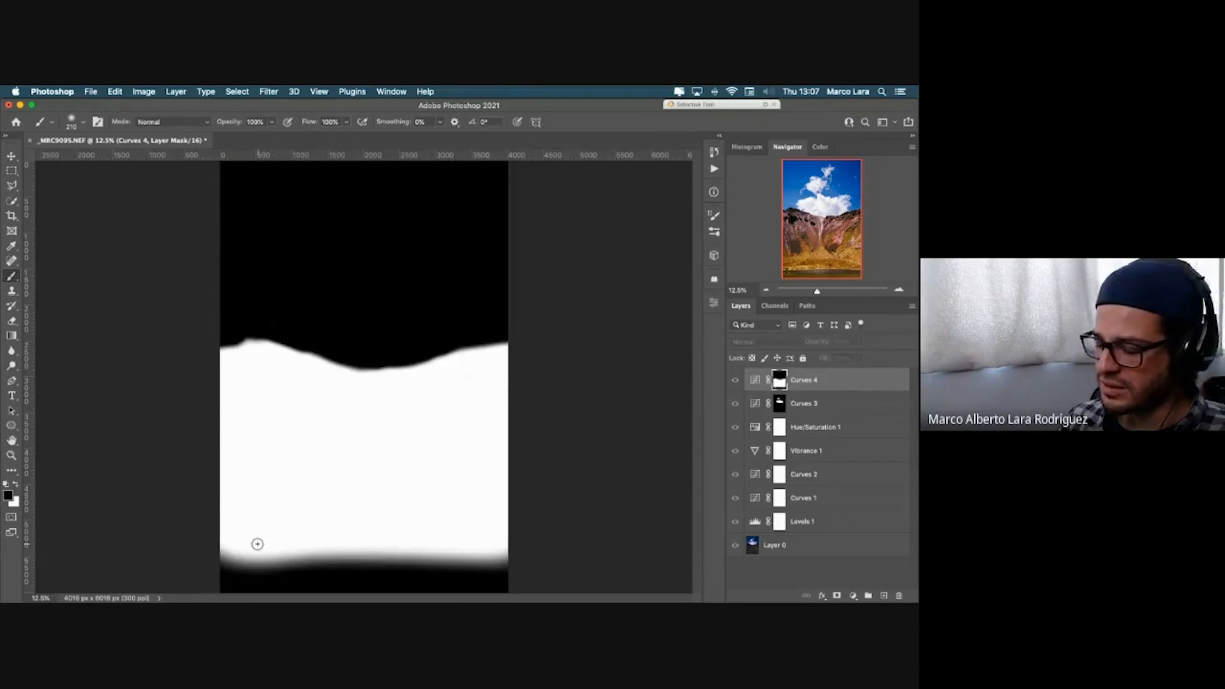
key(x)
mouse_move(337, 552)
mouse_down()
mouse_move(394, 568)
mouse_move(366, 573)
mouse_up()
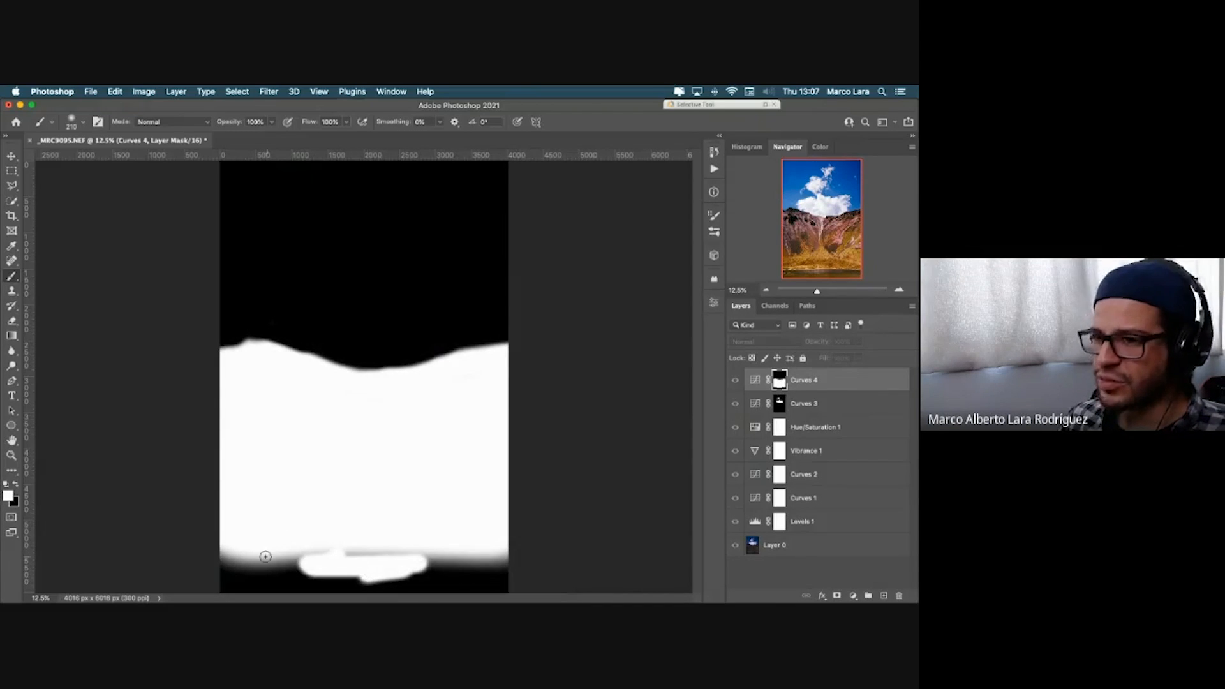
click(16, 487)
mouse_move(345, 569)
mouse_down()
mouse_move(404, 574)
mouse_move(264, 579)
mouse_move(523, 583)
mouse_move(219, 568)
mouse_up()
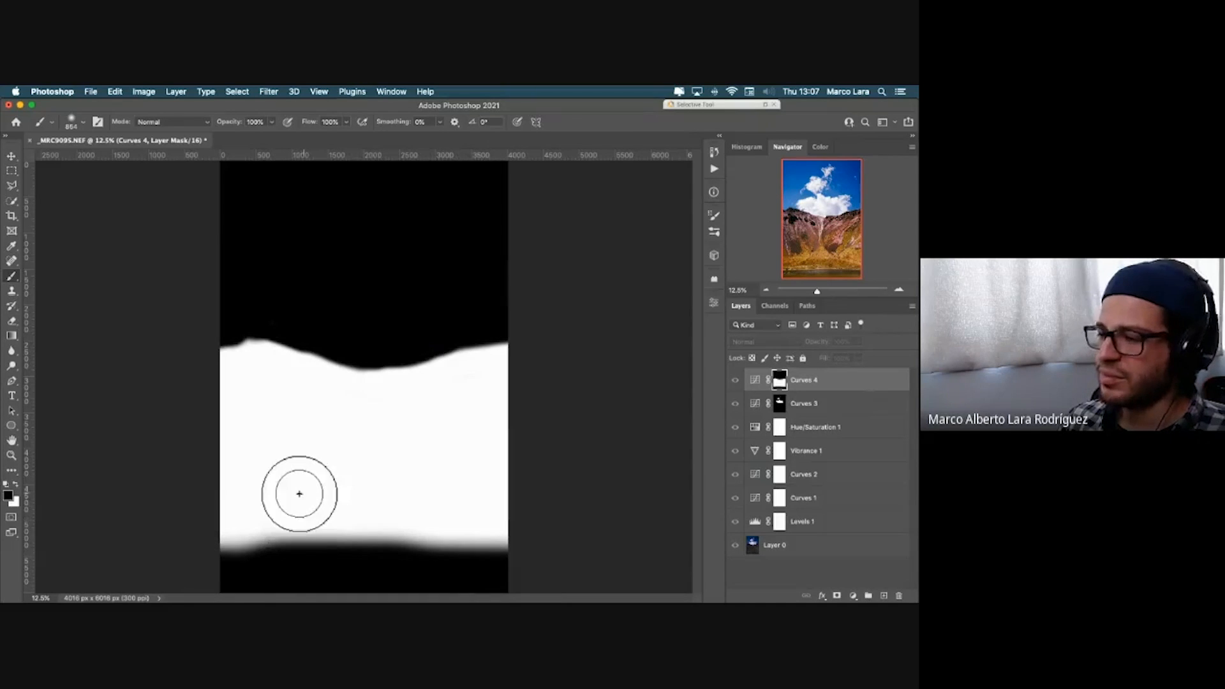
key(x)
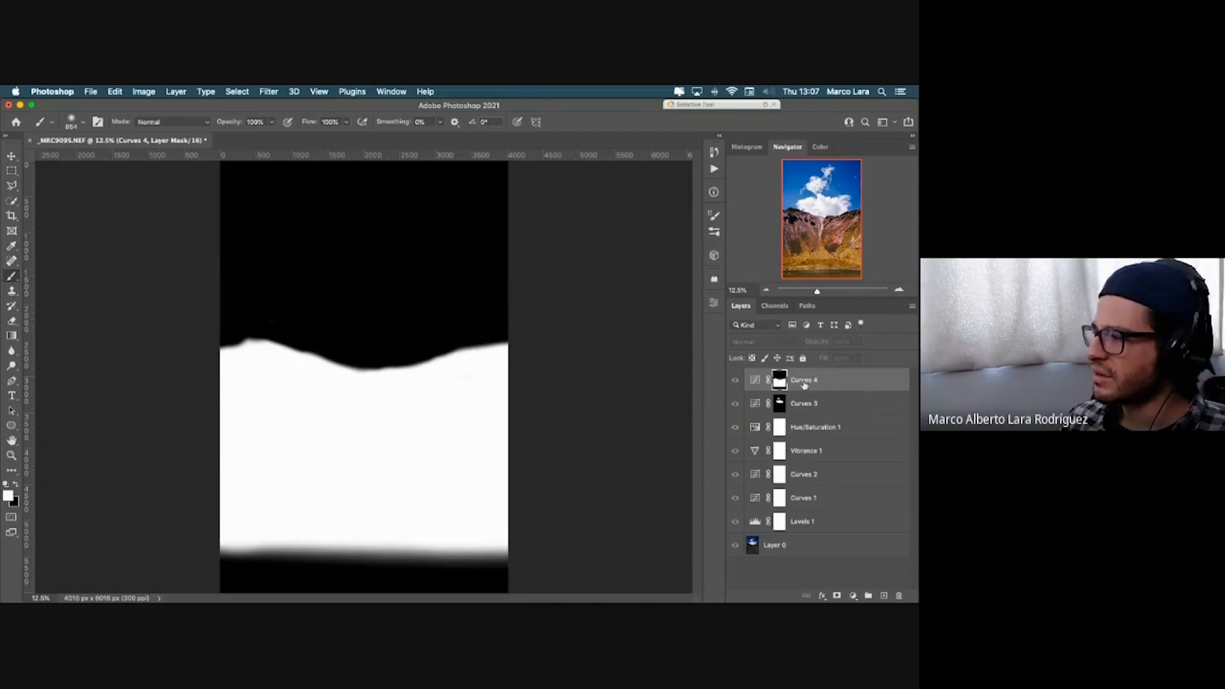
alt+click(778, 381)
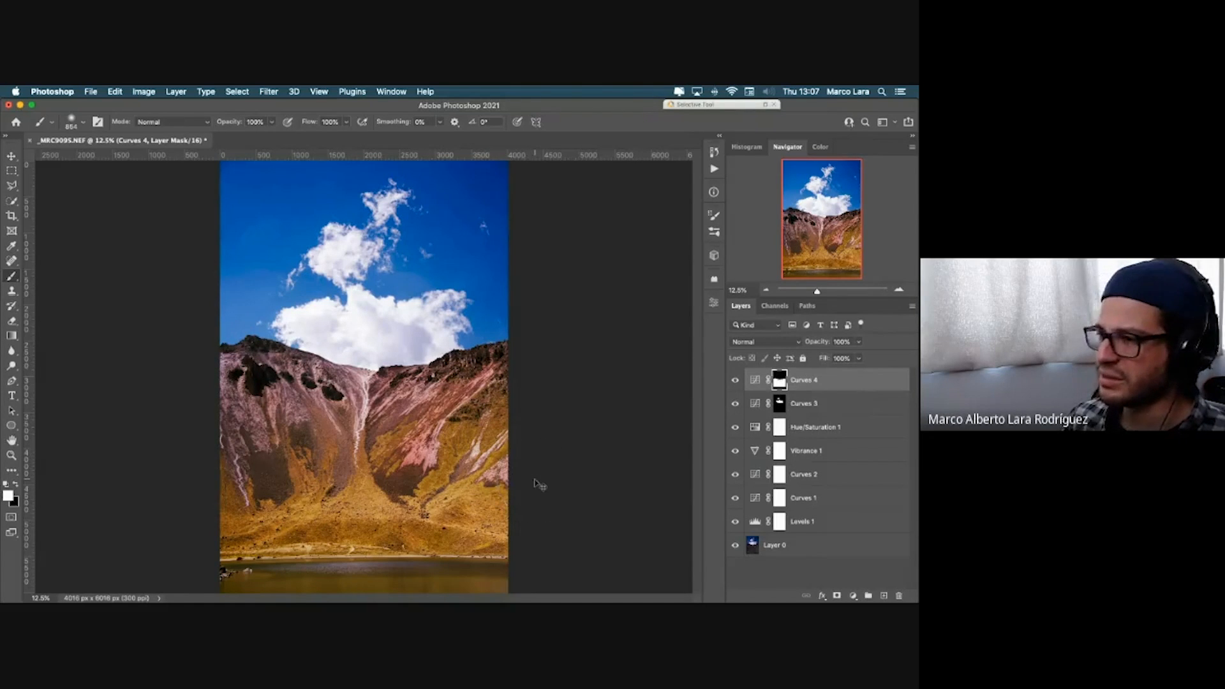
key(super+minus)
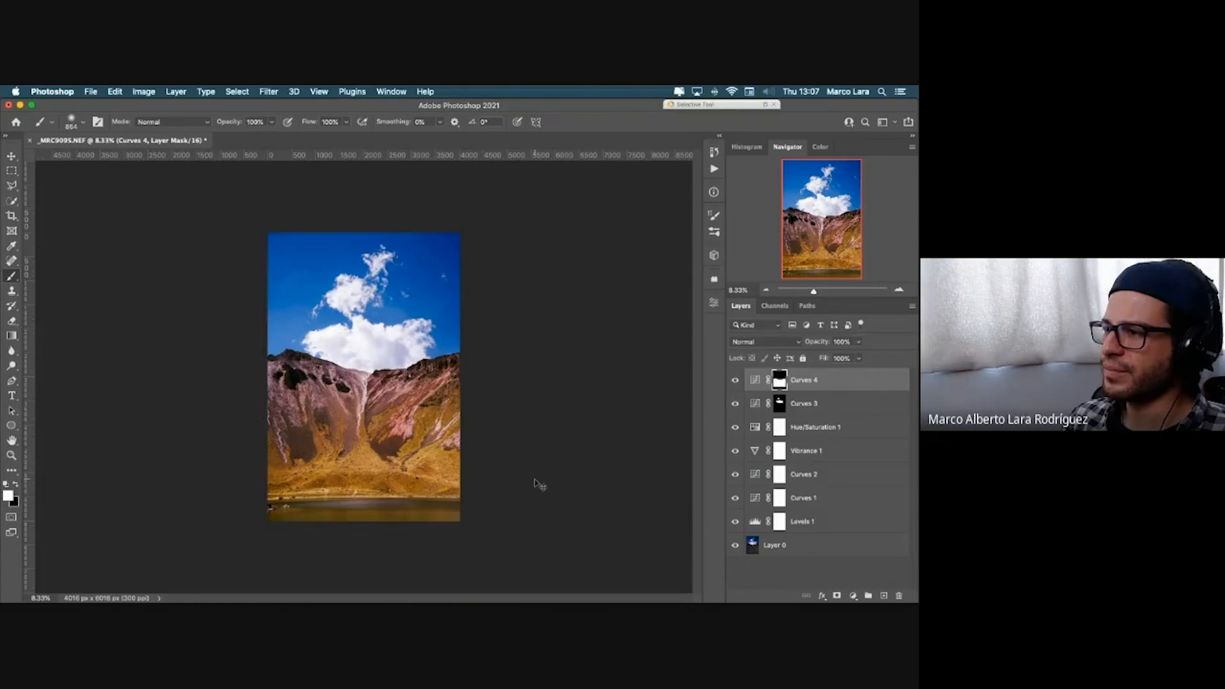
key(super+plus)
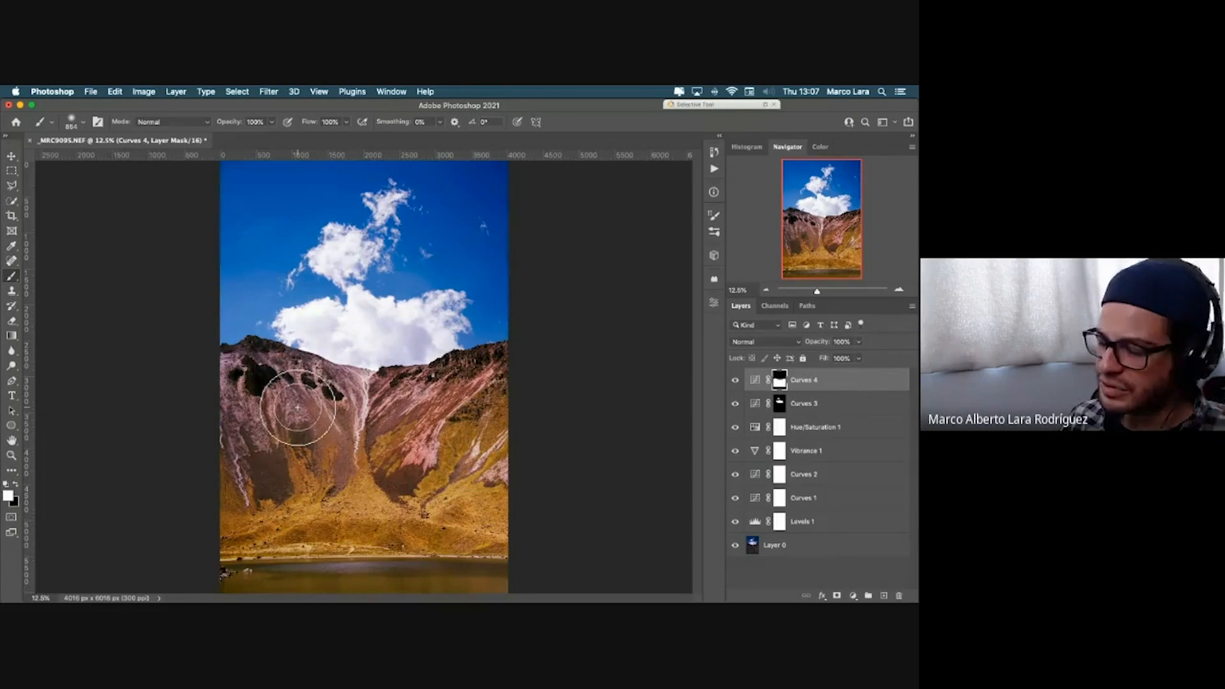
Step: Add a Curves layer above Curves 4 and move its Red channel black point to input 20, output 0
click(854, 596)
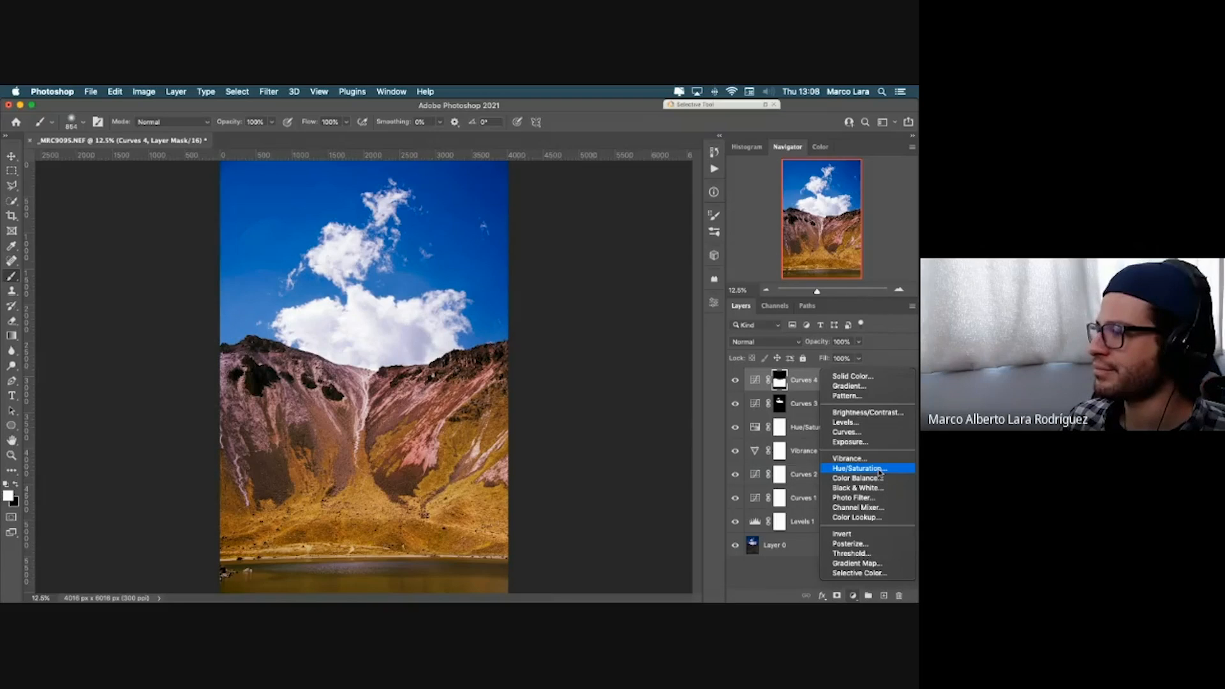
click(873, 433)
click(587, 353)
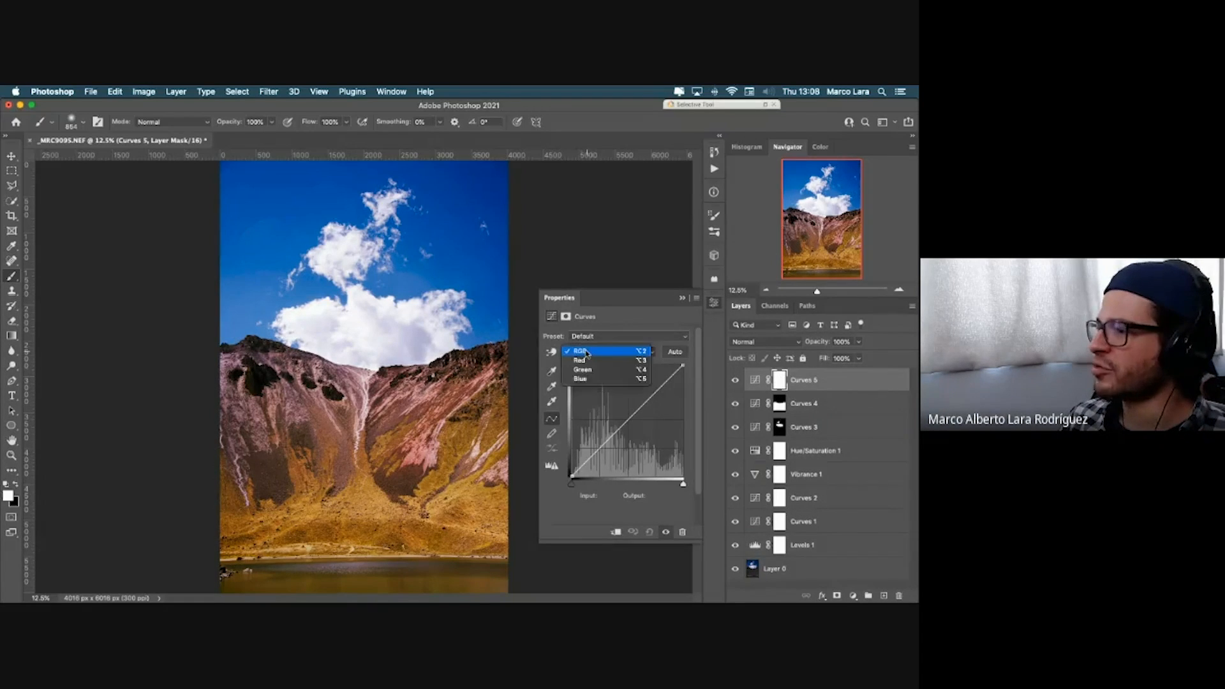
click(591, 360)
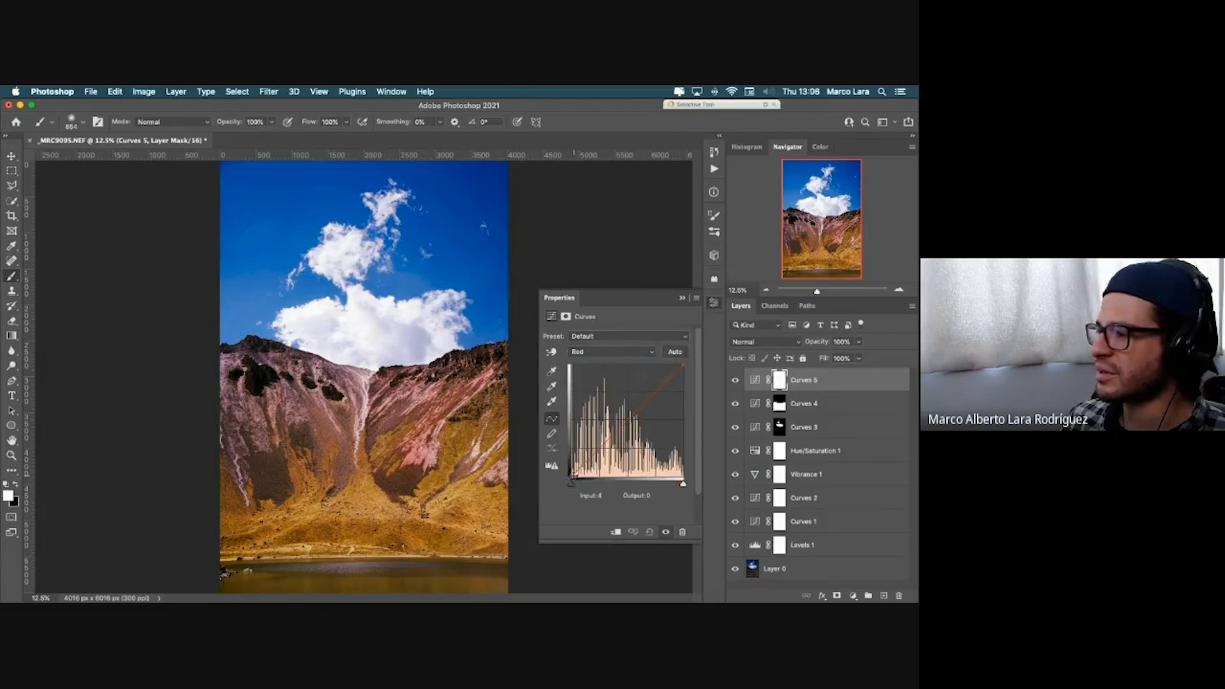
drag(571, 484, 577, 484)
drag(576, 484, 580, 484)
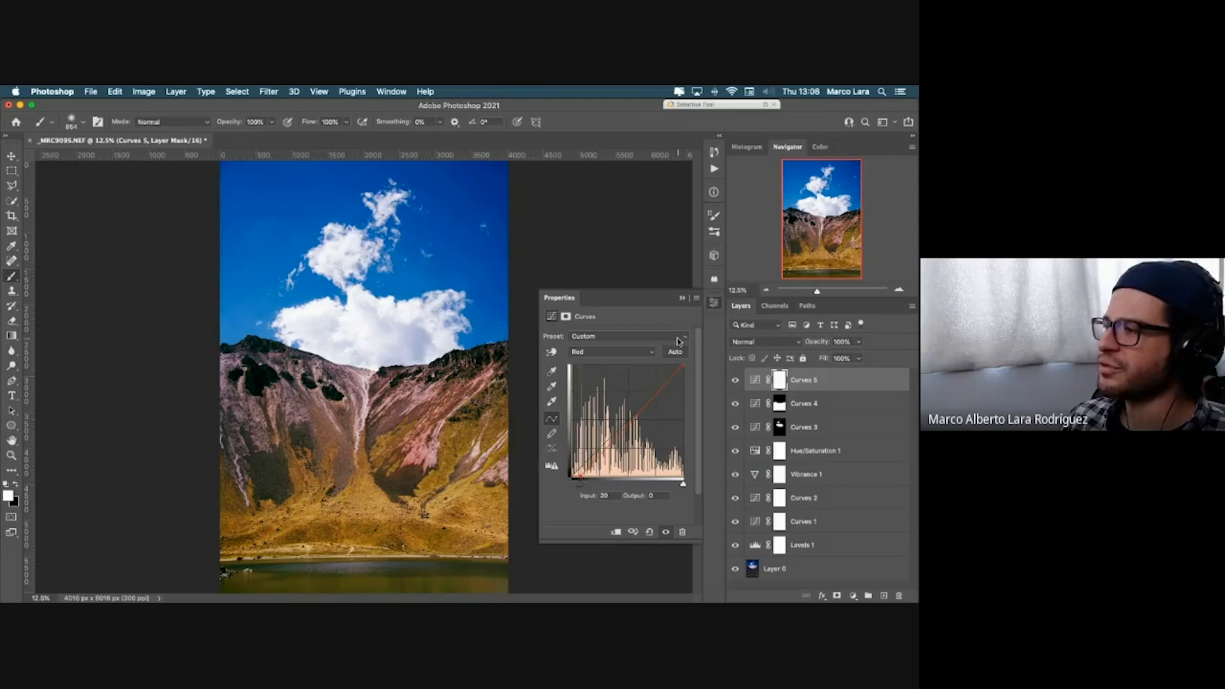
click(682, 298)
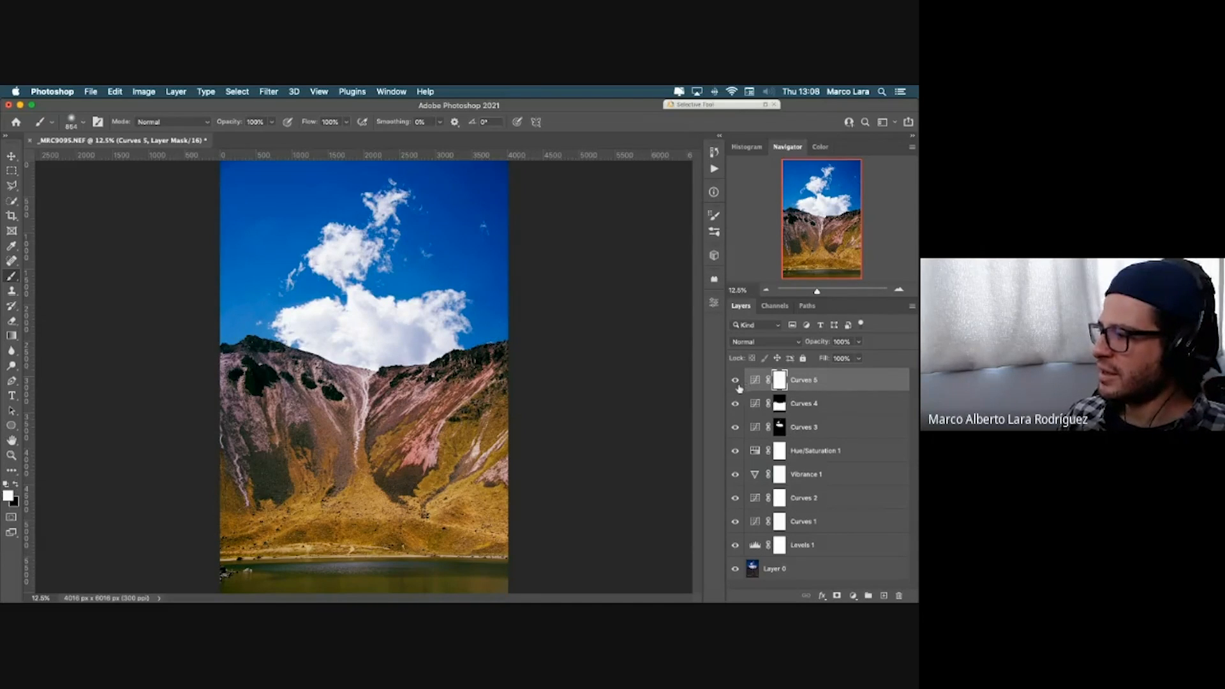
Step: Compare the Curves 4 and Curves 5 masks, try copying the Curves 4 mask onto Curves 5 and inverting it, and undo both changes
alt+click(778, 407)
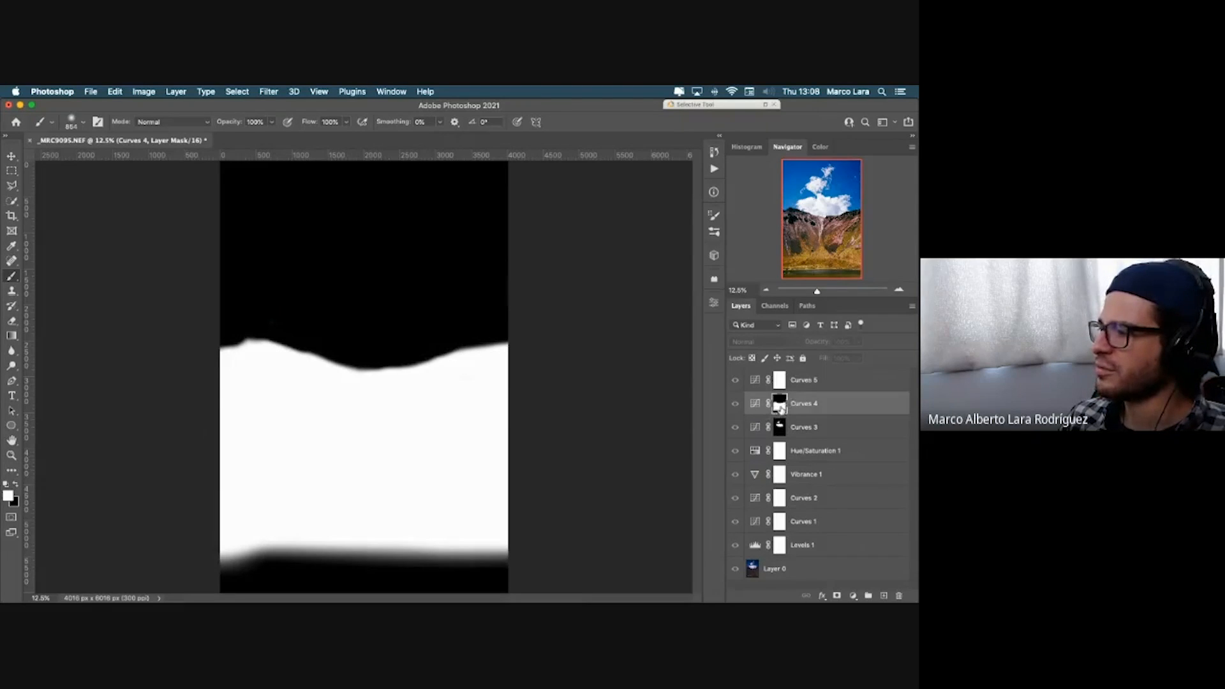
alt+click(780, 382)
alt+click(781, 403)
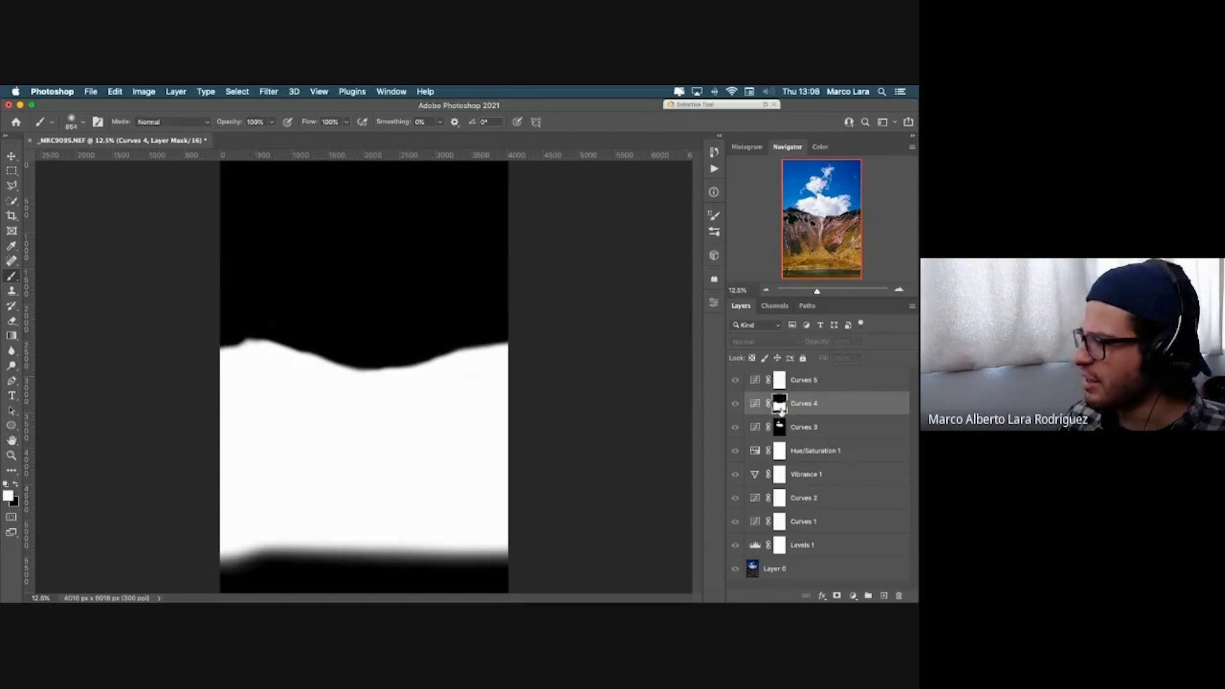
drag(782, 409, 783, 381)
click(781, 381)
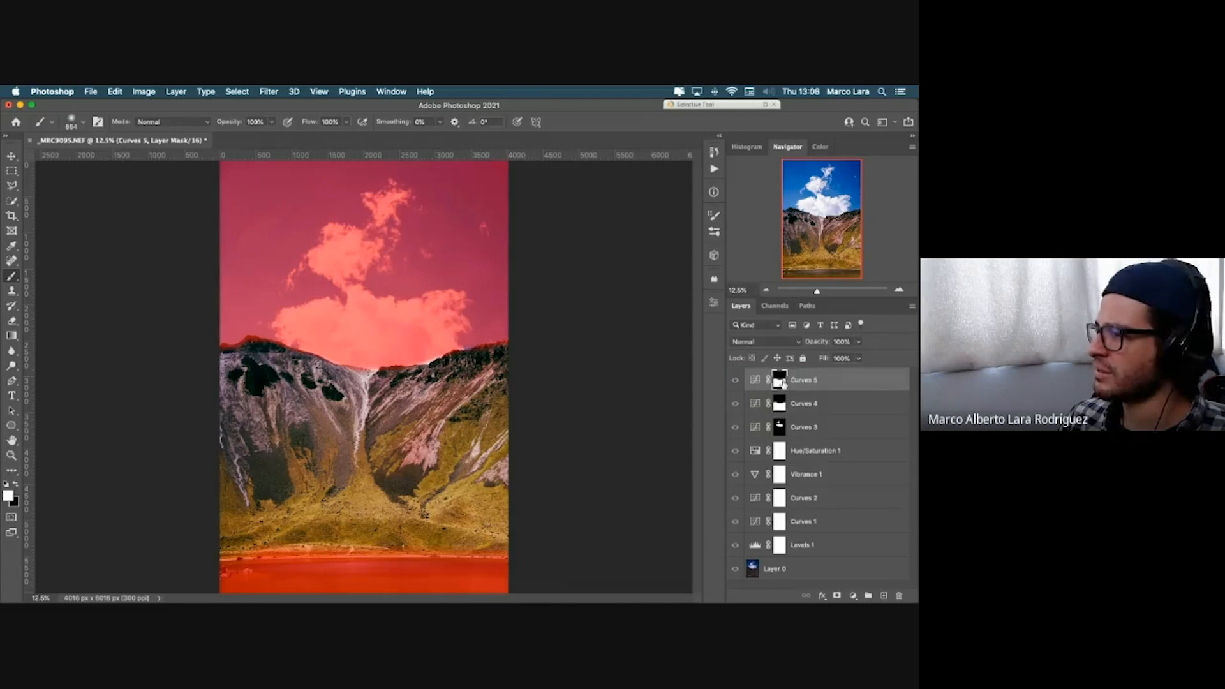
key(super+i)
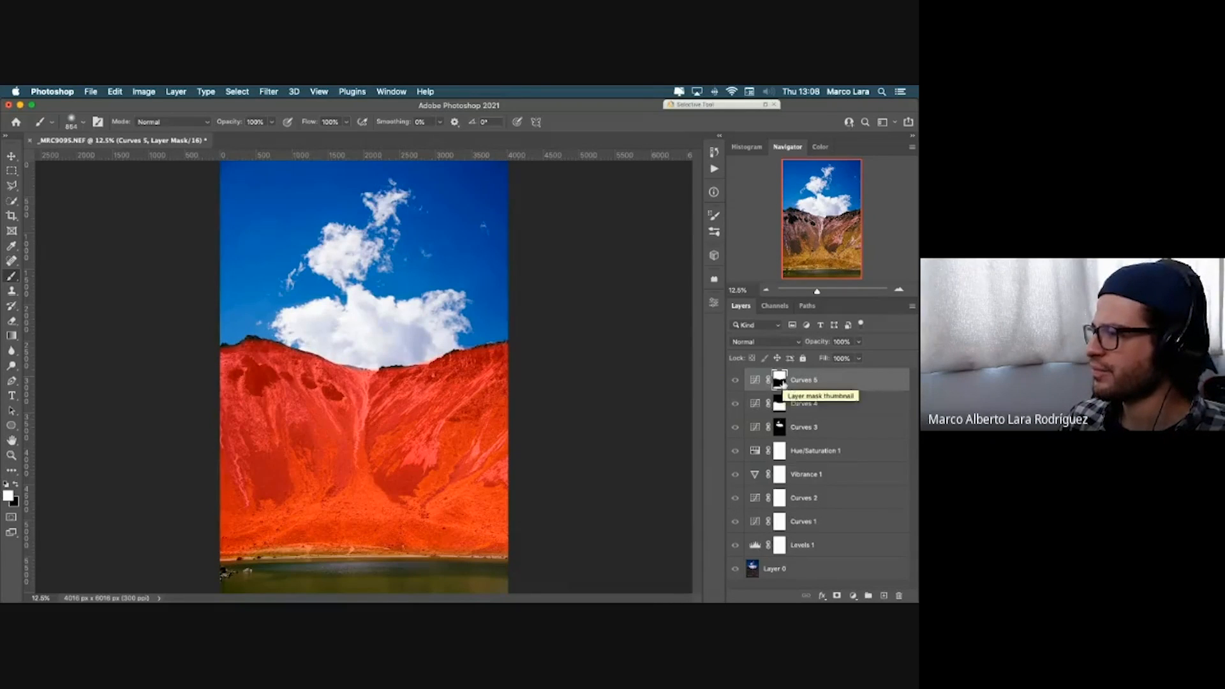
key(super+z)
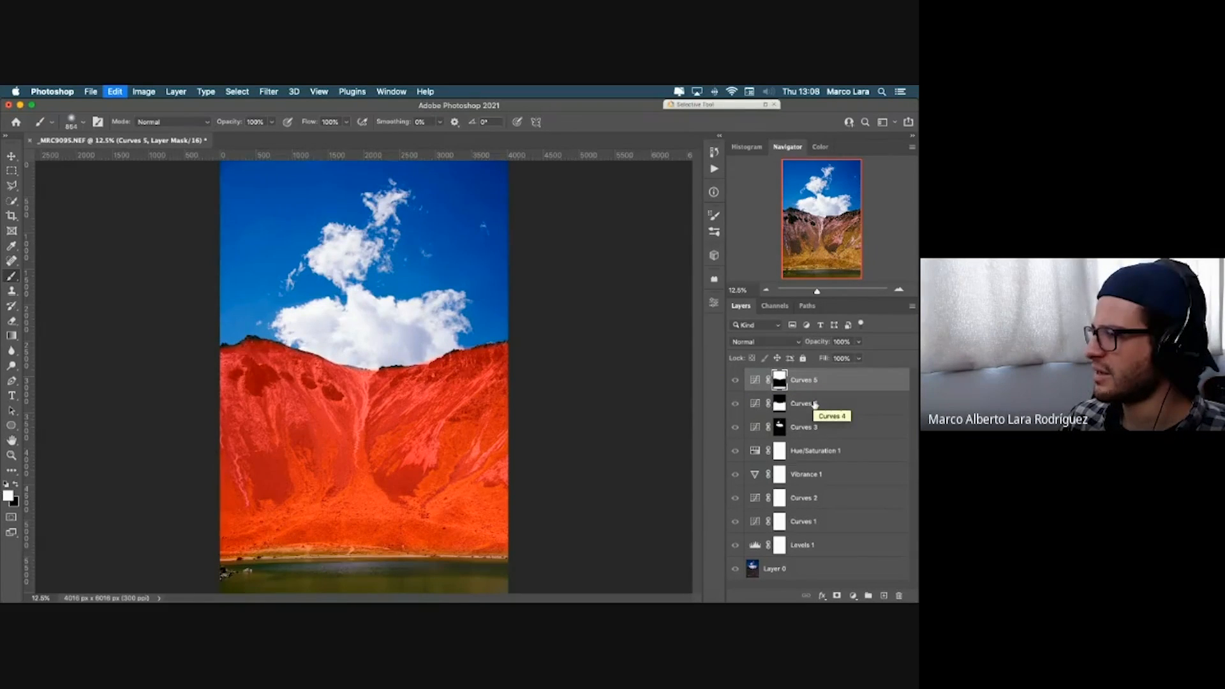
key(super+z)
Step: Reopen the Curves 5 adjustment, review its Red channel curve, and close the settings
click(782, 404)
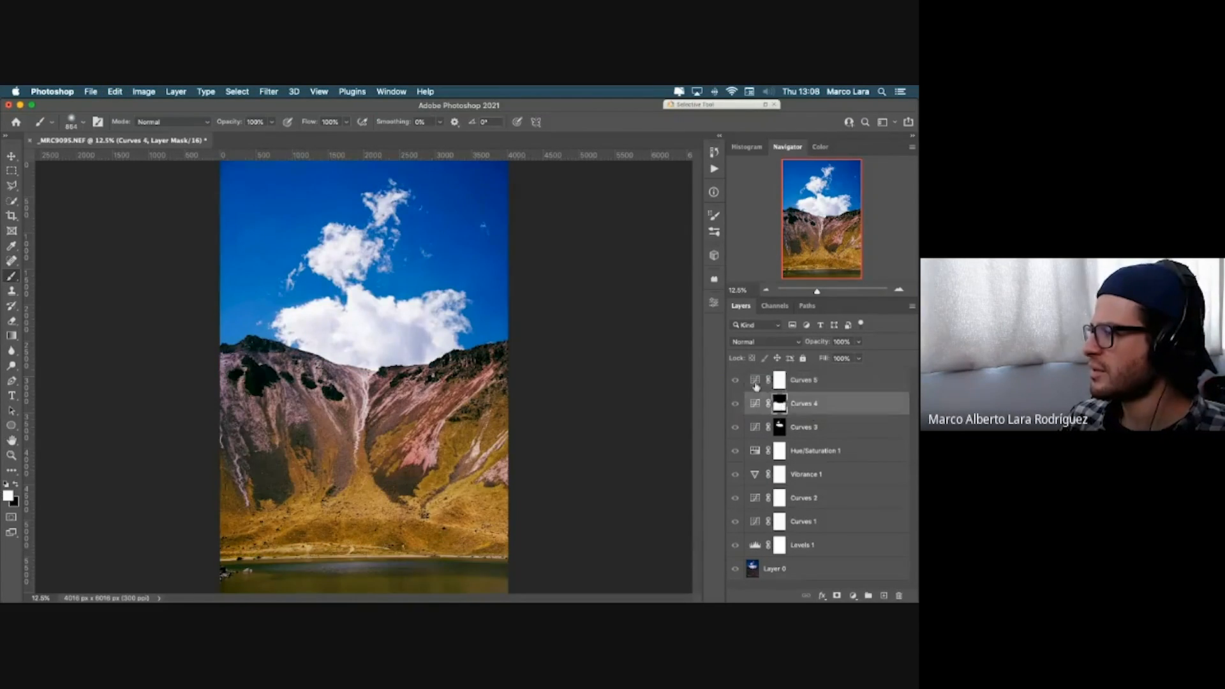
click(757, 385)
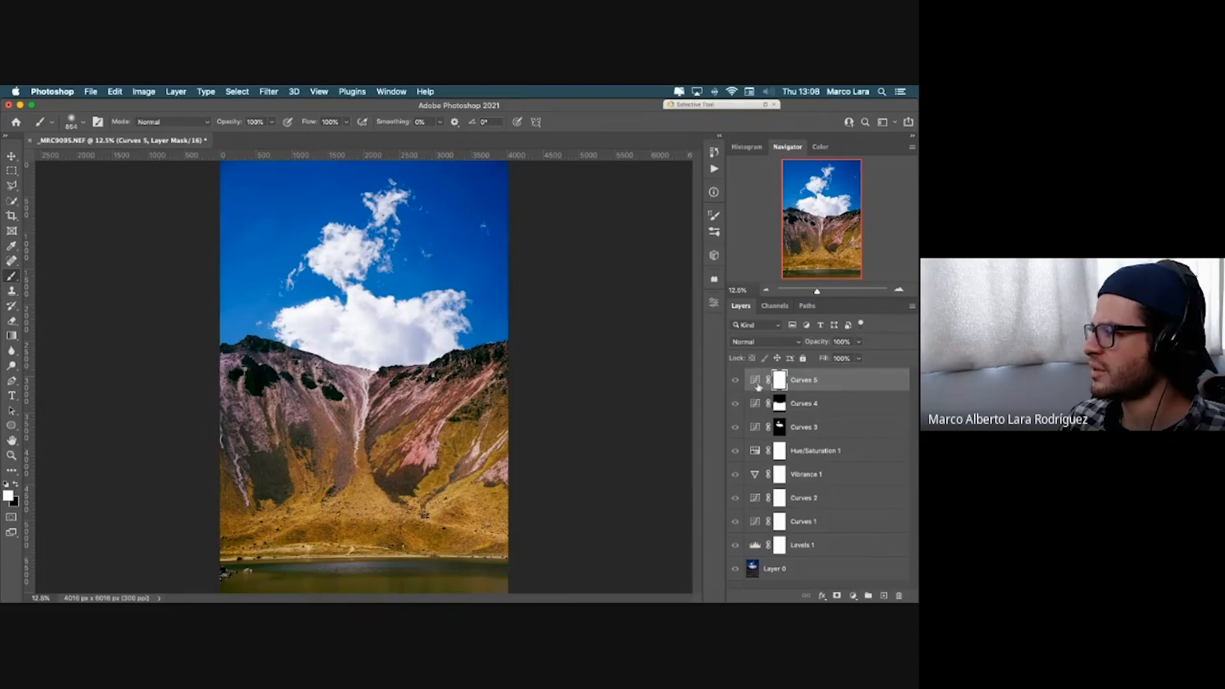
double_click(756, 382)
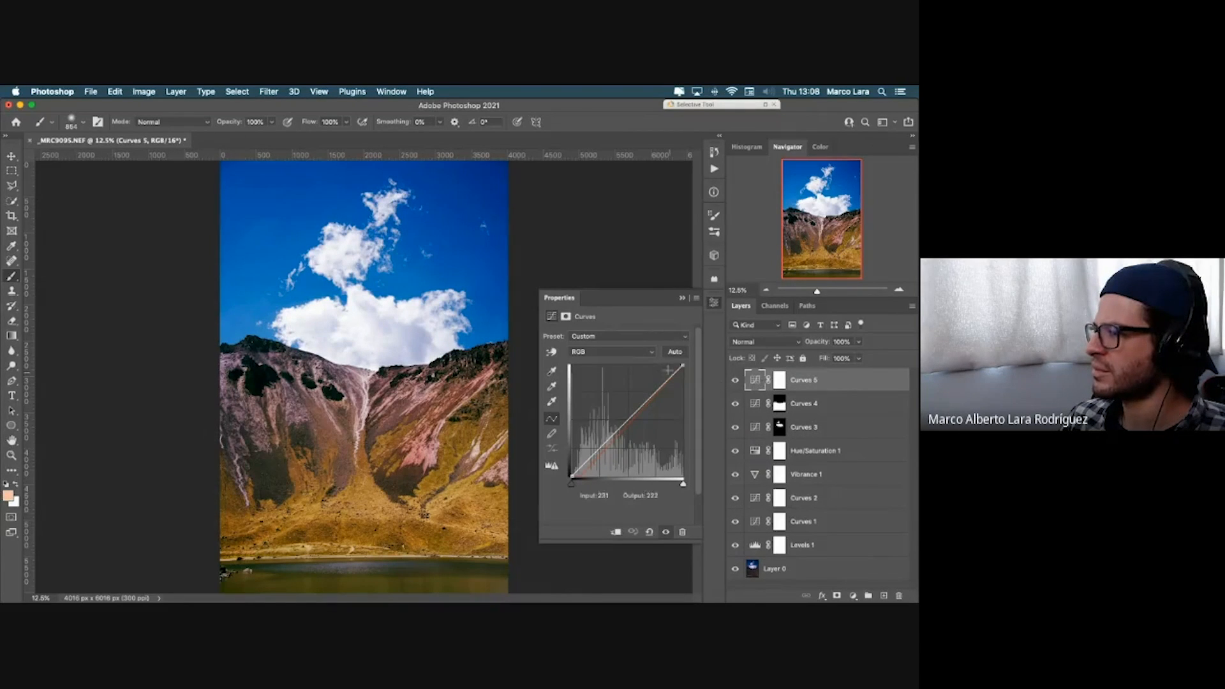
click(640, 352)
click(630, 363)
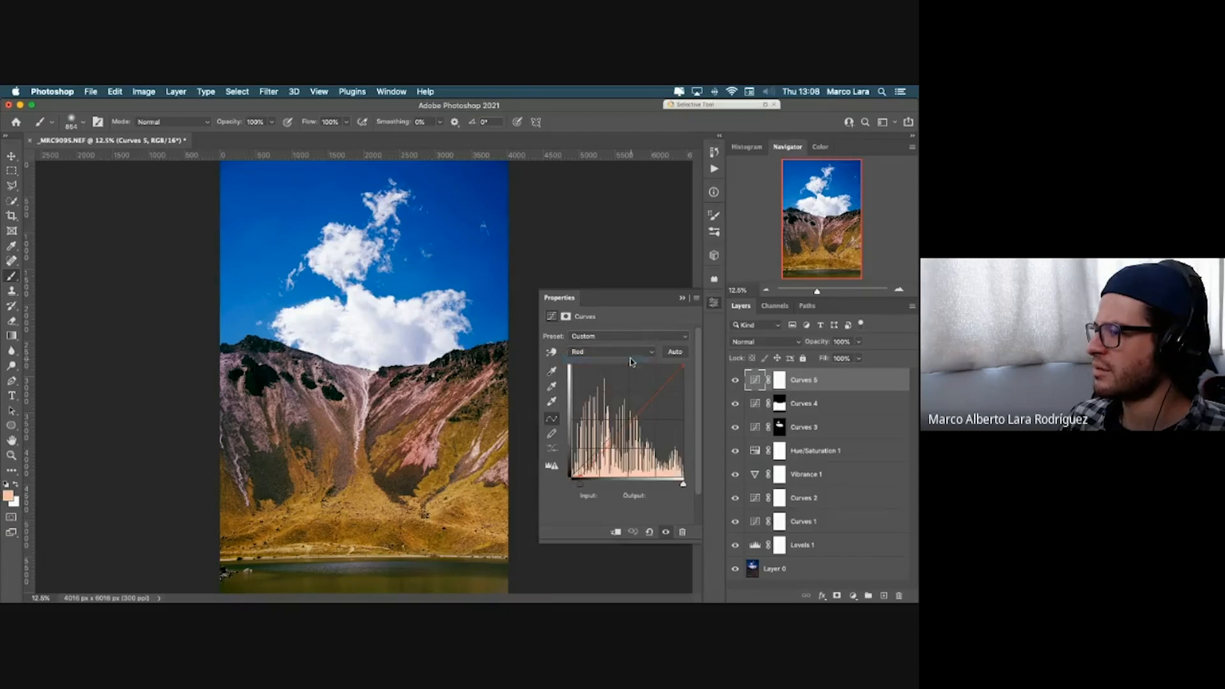
click(683, 298)
Step: Copy the Curves 4 mask over the Curves 5 mask as a demonstration, and undo the replacement
click(780, 404)
drag(780, 404, 780, 388)
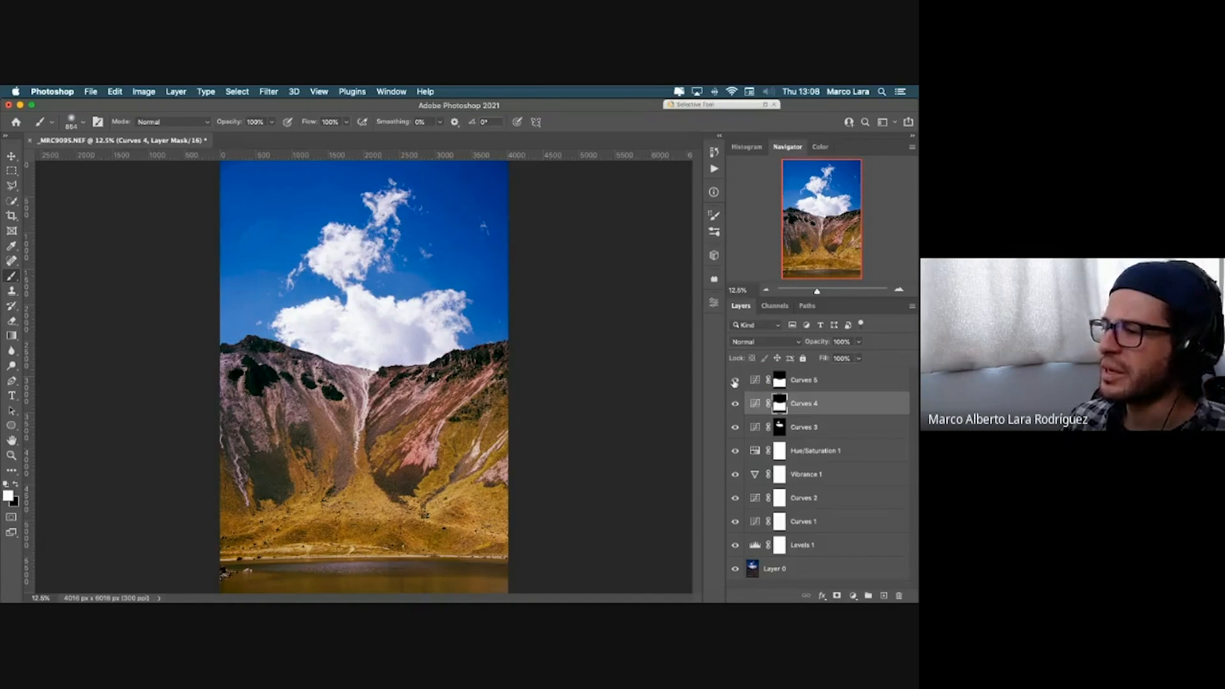
key(super+z)
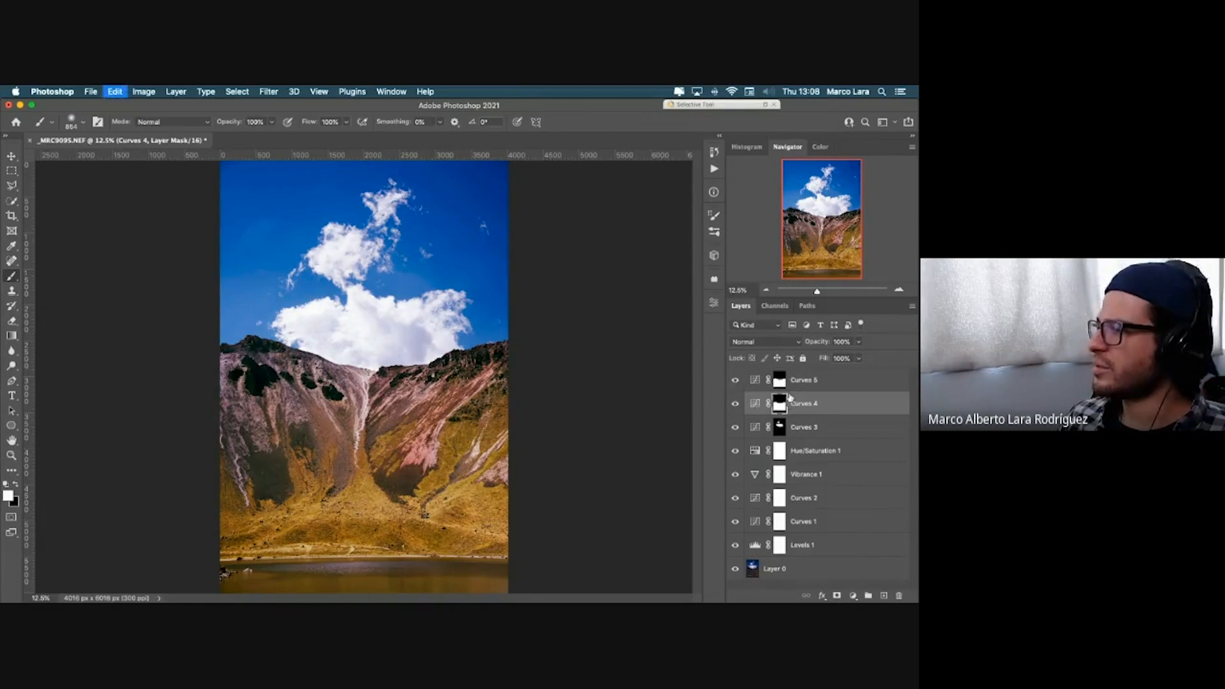
key(super+z)
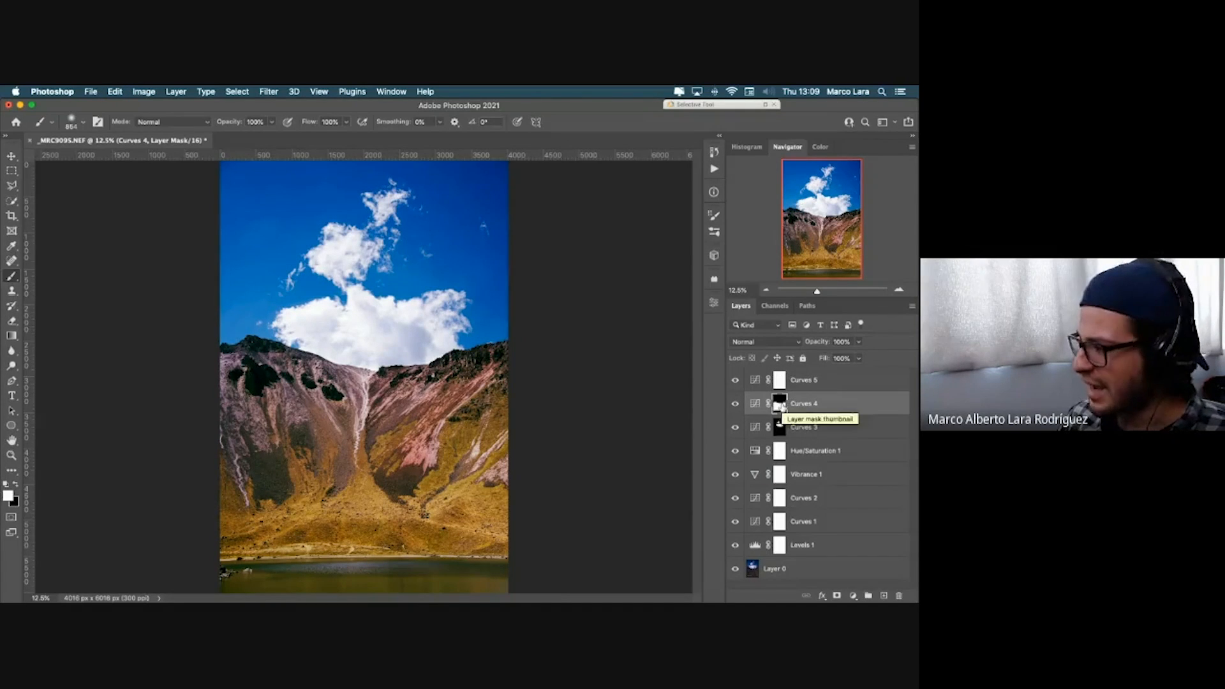
Step: Replace the Curves 5 mask with a copy of the Curves 4 mountain mask, select it, and check the whole photo
drag(782, 406, 781, 384)
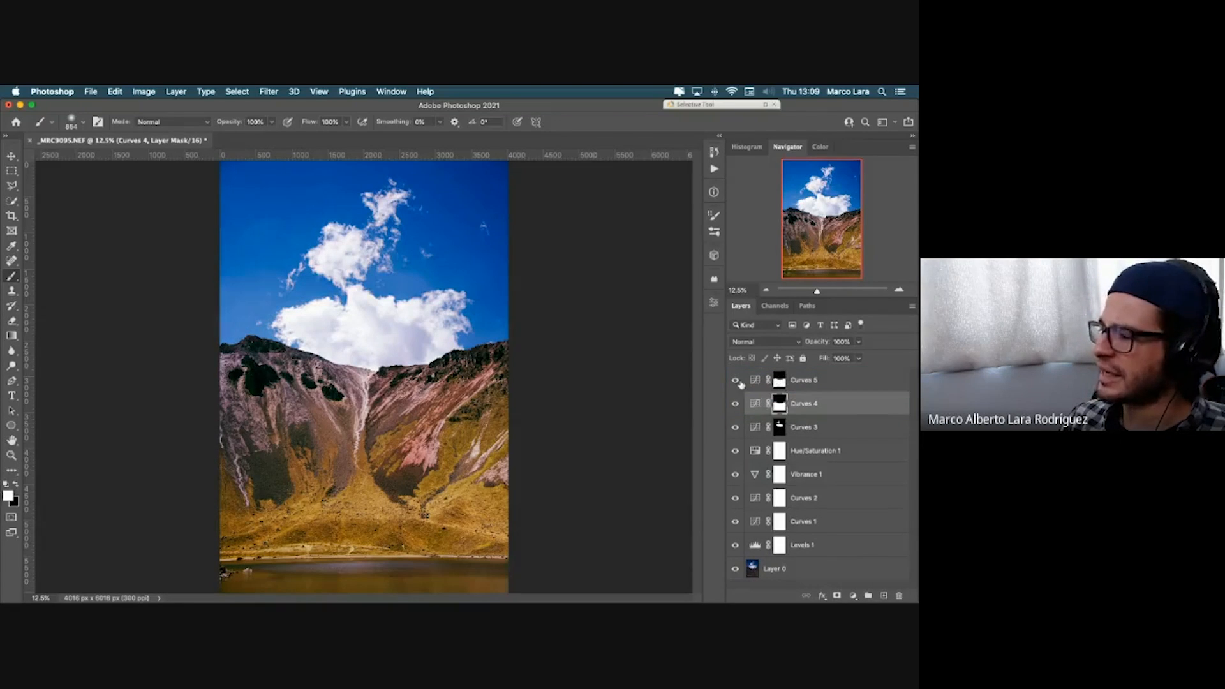
click(780, 383)
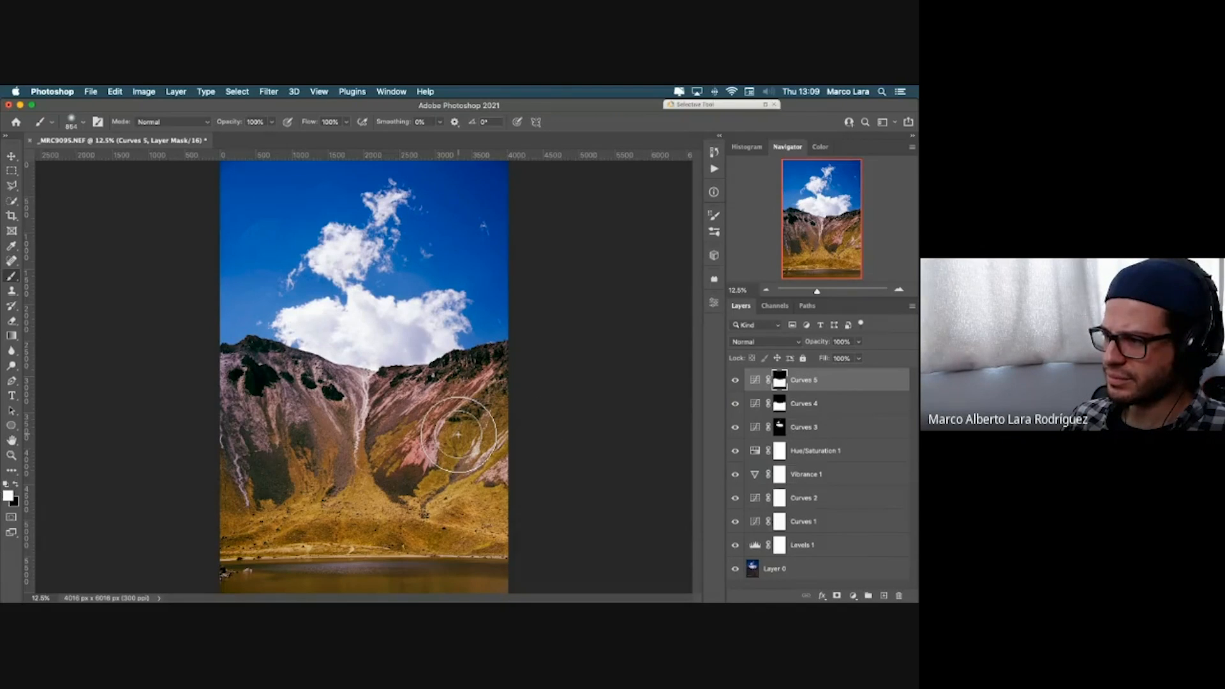
key(super+minus)
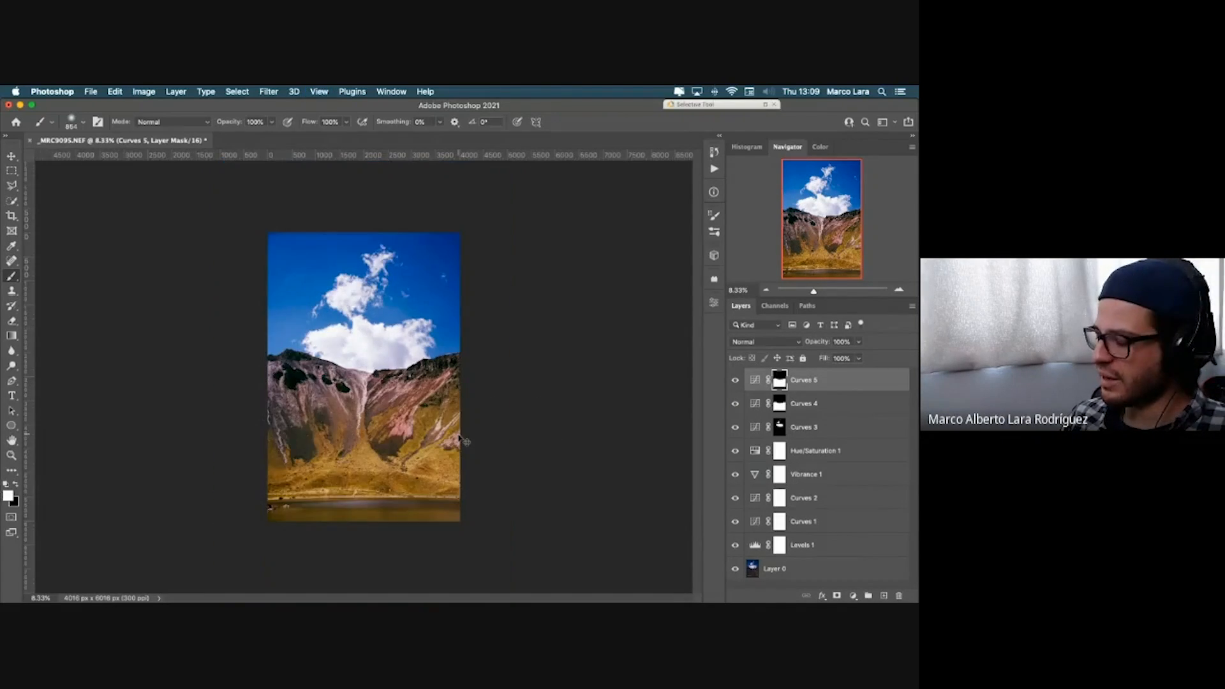
key(super+plus)
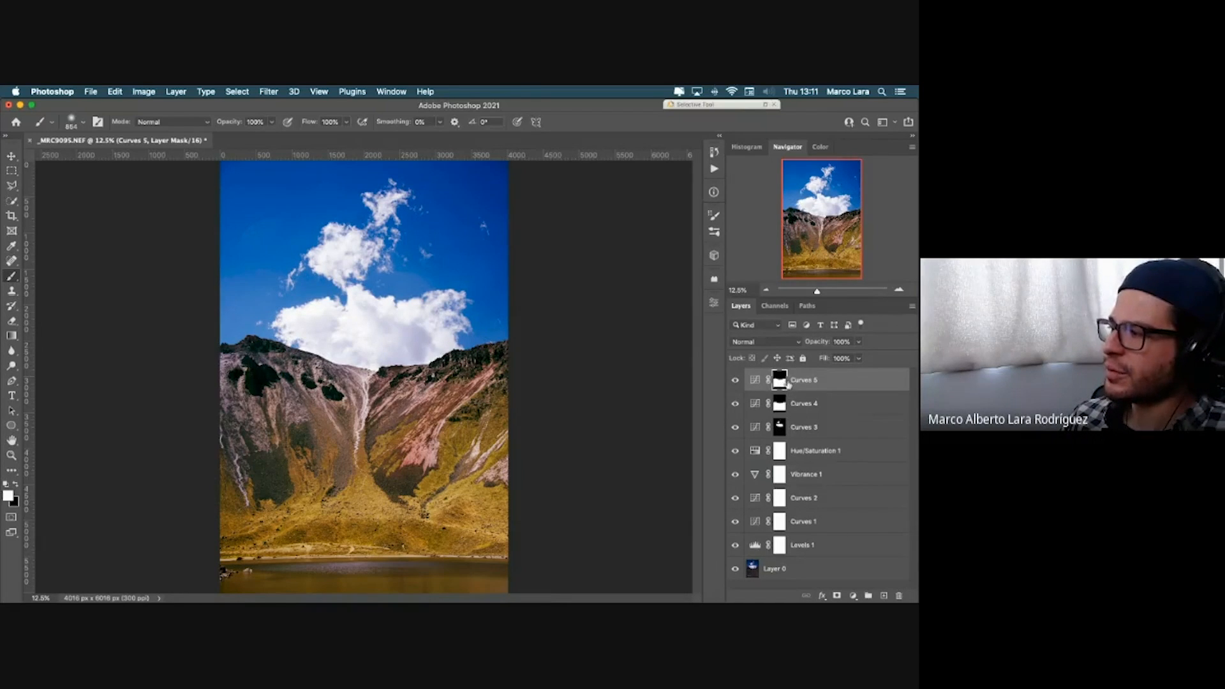
Step: Examine the layer masks of Curves 5, Curves 4 and Curves 3 one by one, each displayed on its own
click(854, 383)
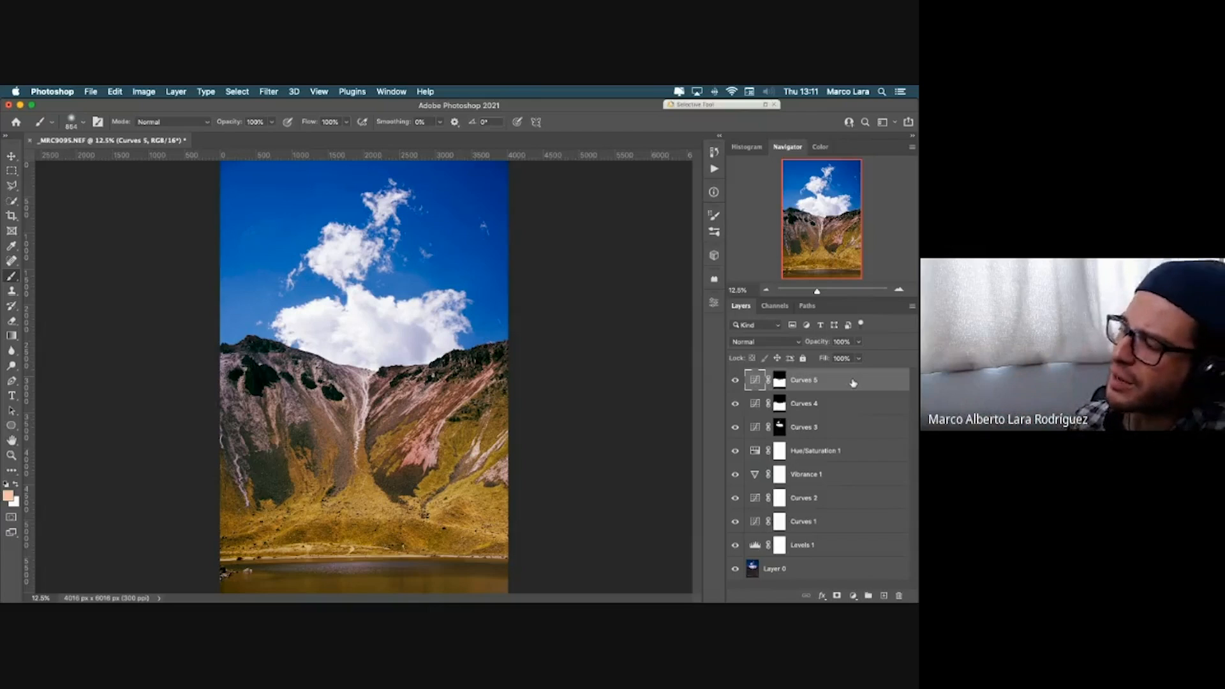
click(791, 409)
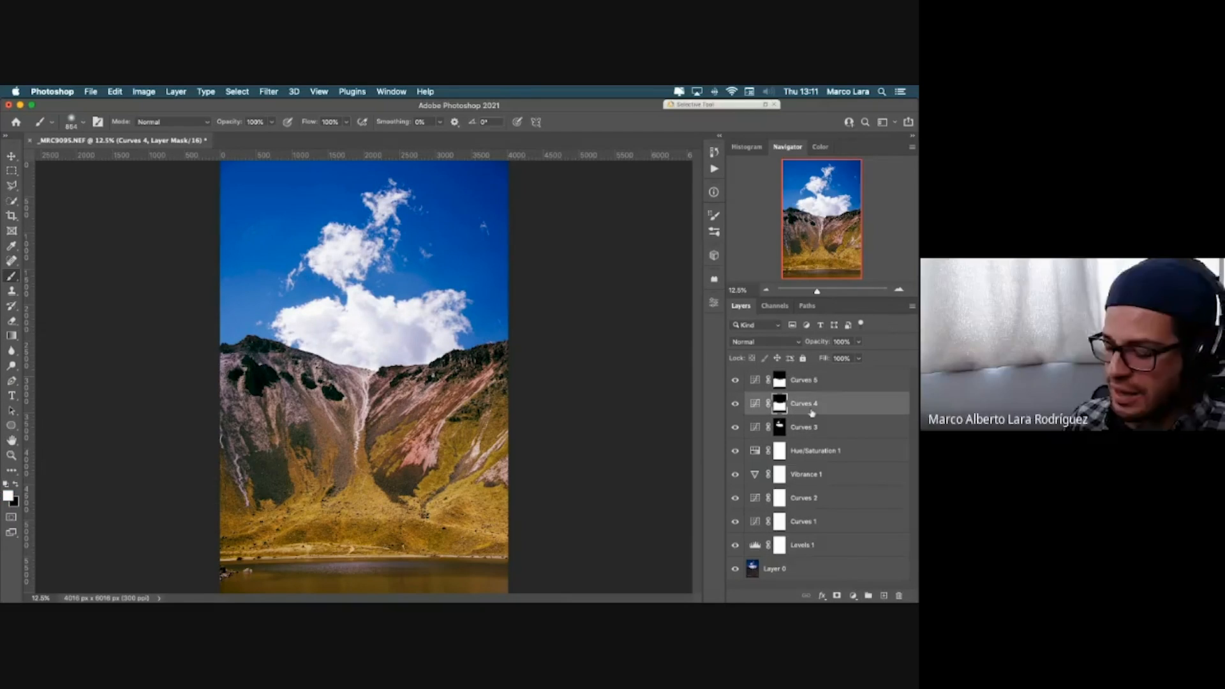
alt+click(780, 383)
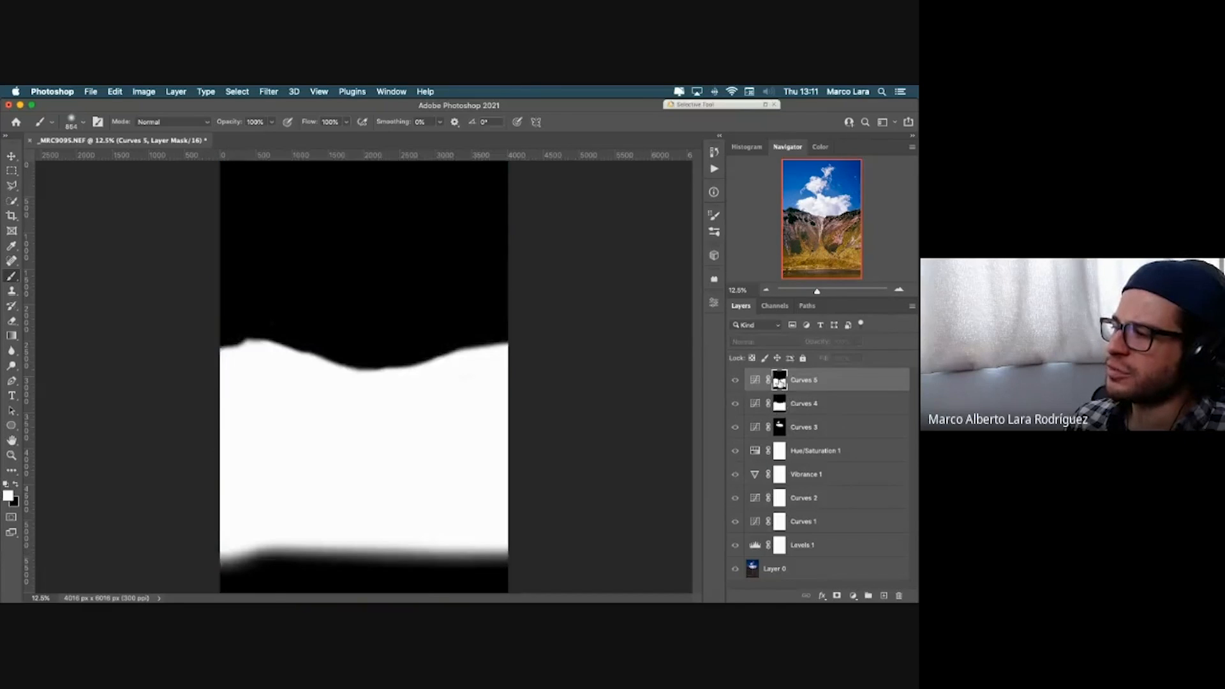
click(782, 409)
alt+click(782, 409)
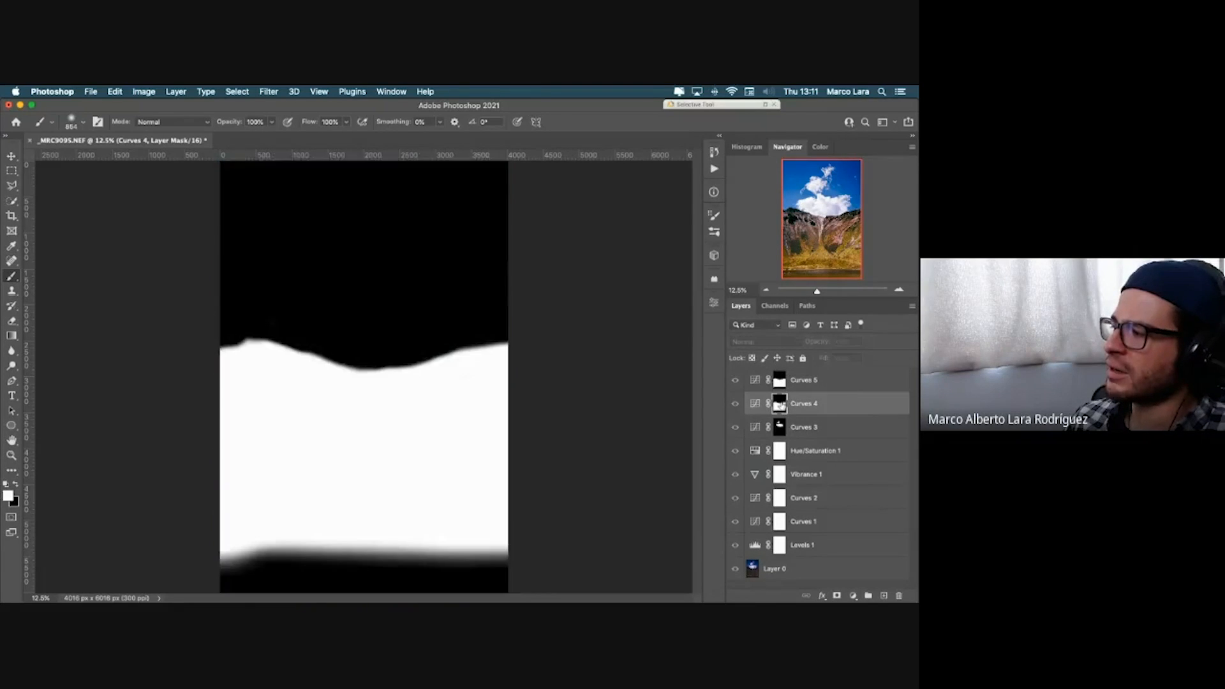
click(780, 431)
alt+click(780, 433)
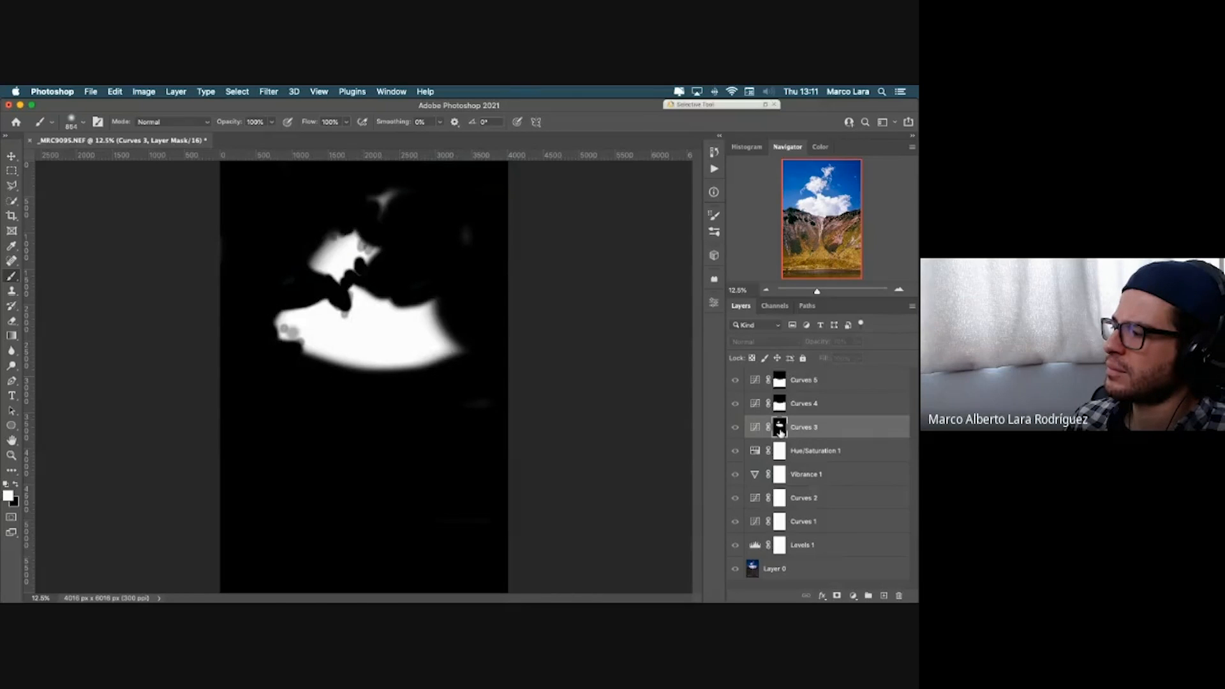
click(780, 433)
alt+click(780, 433)
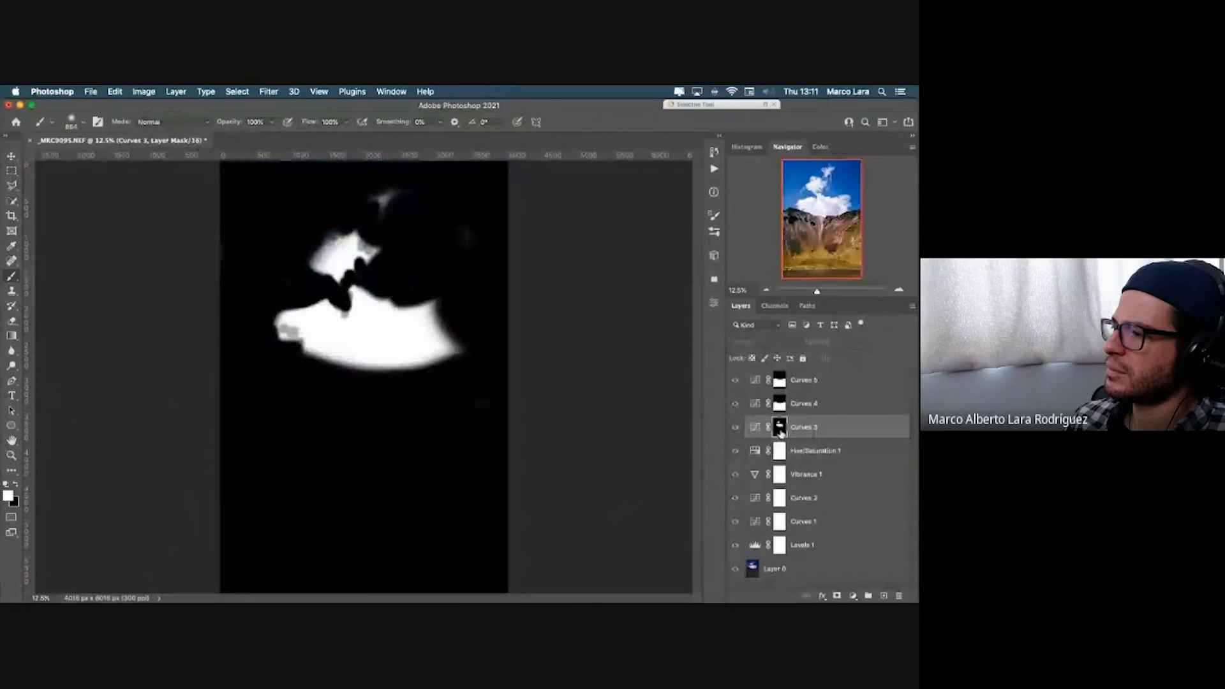
Step: Return to the full photo, view the Curves 3 mask on its own once more, and leave the mask view
click(780, 433)
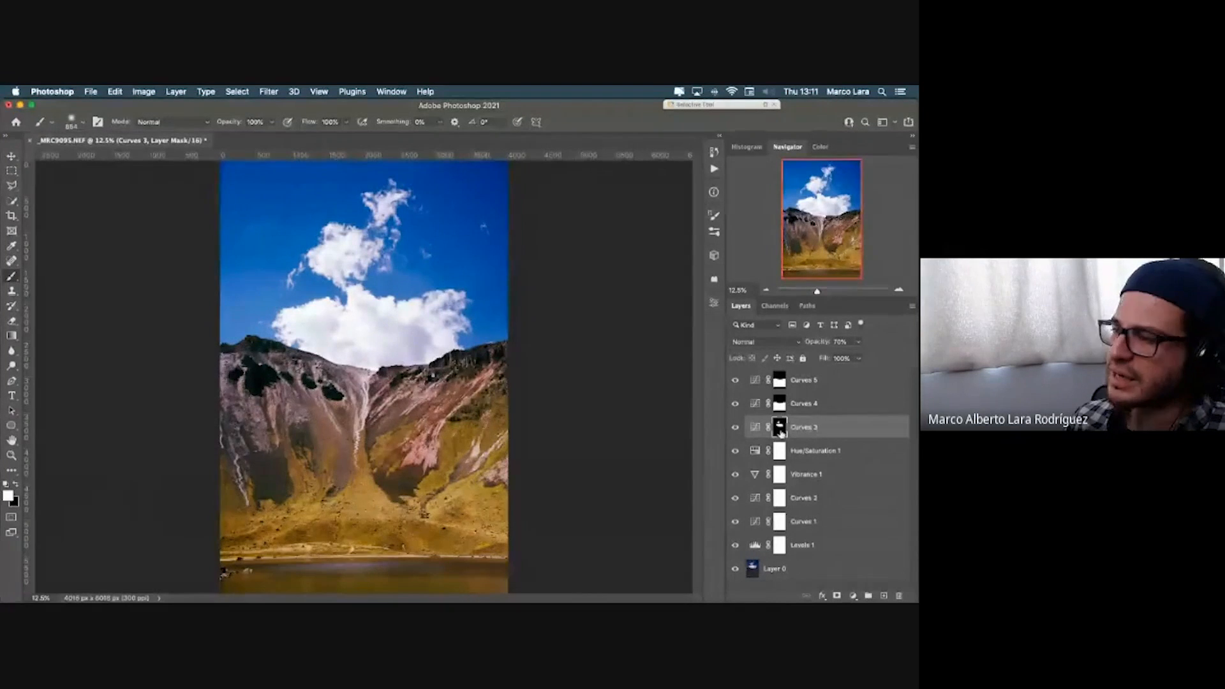
alt+click(780, 433)
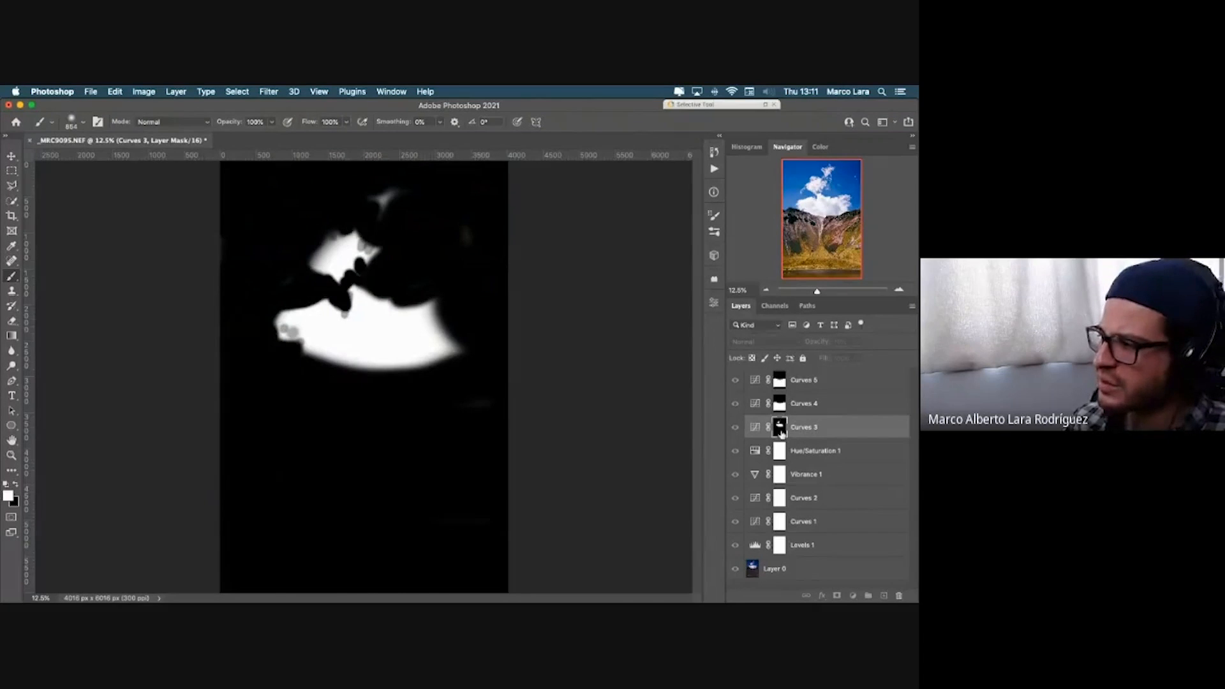
click(779, 433)
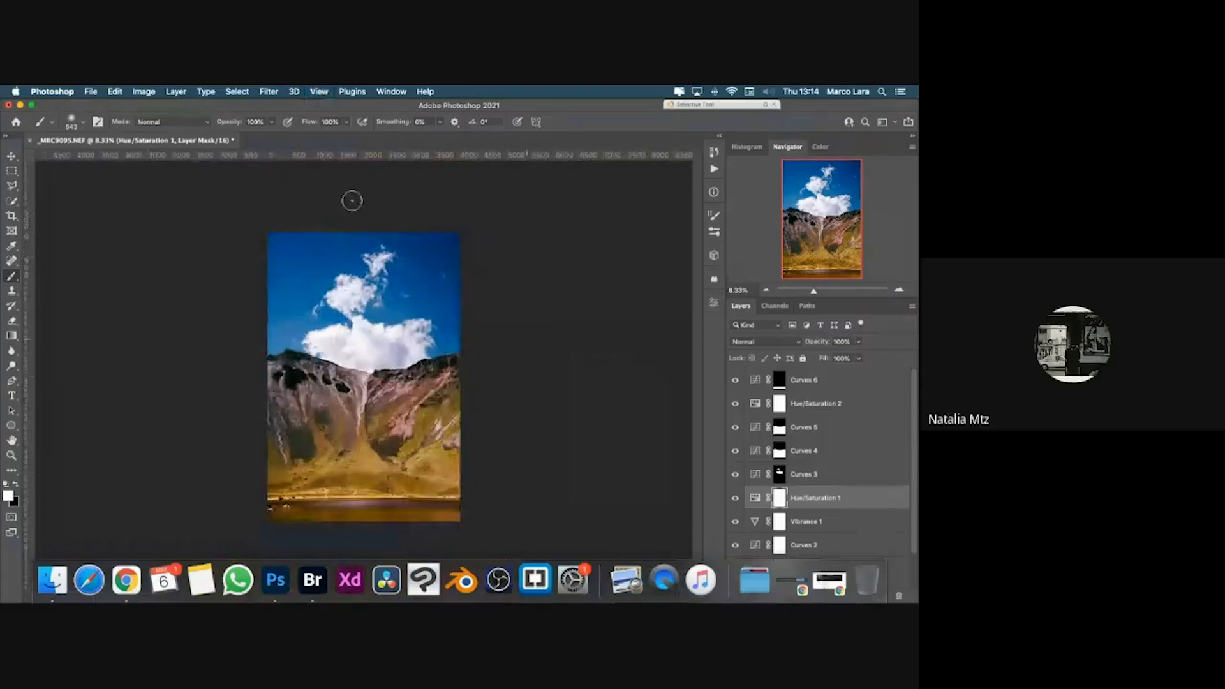
Step: Fit the whole photo on screen and check the Curves 6 and Hue/Saturation 2 layers at the top of the stack
click(11, 455)
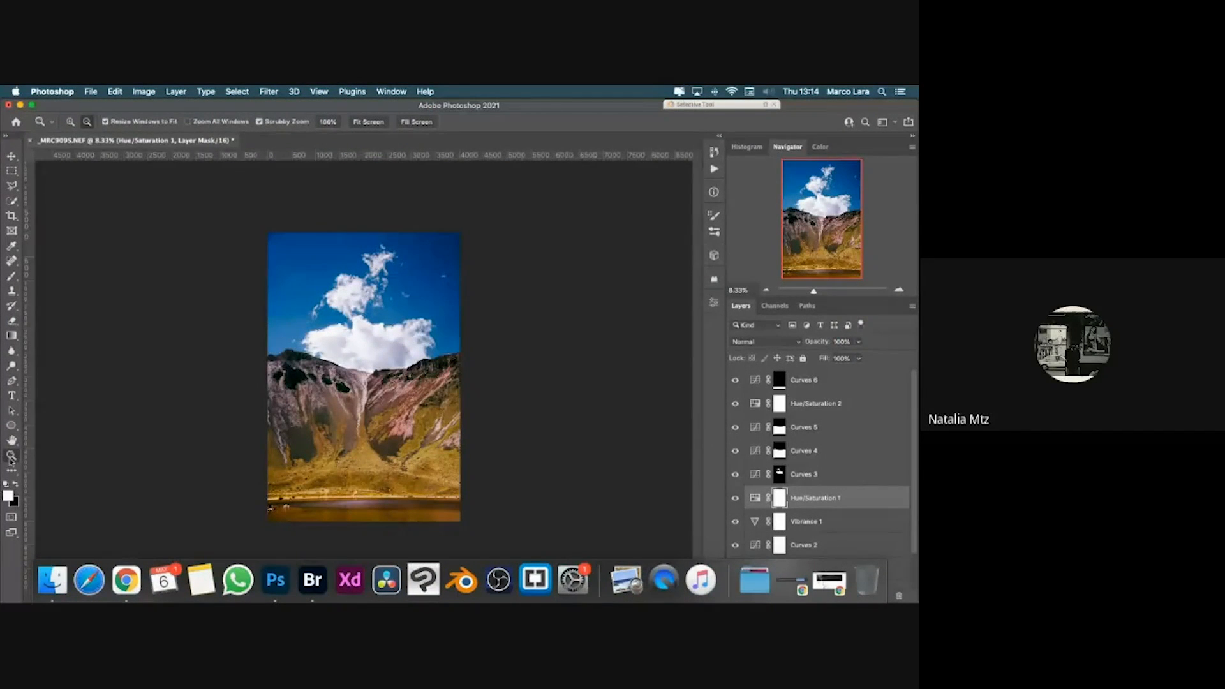
right_click(155, 437)
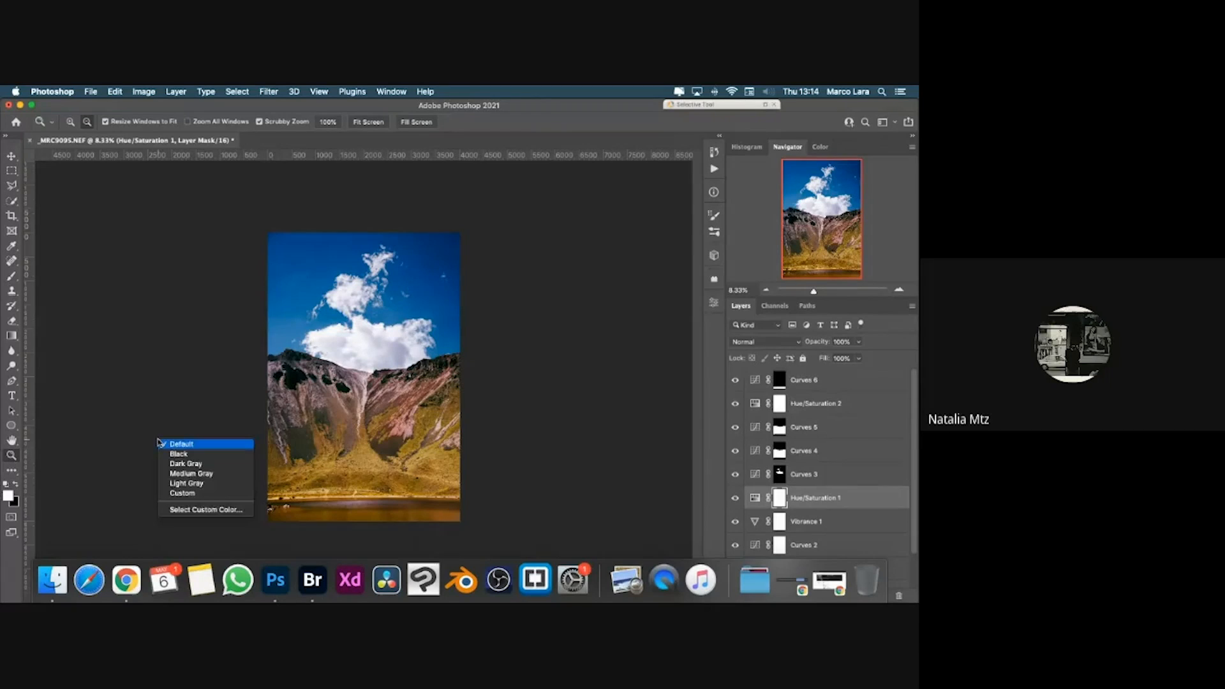
right_click(293, 412)
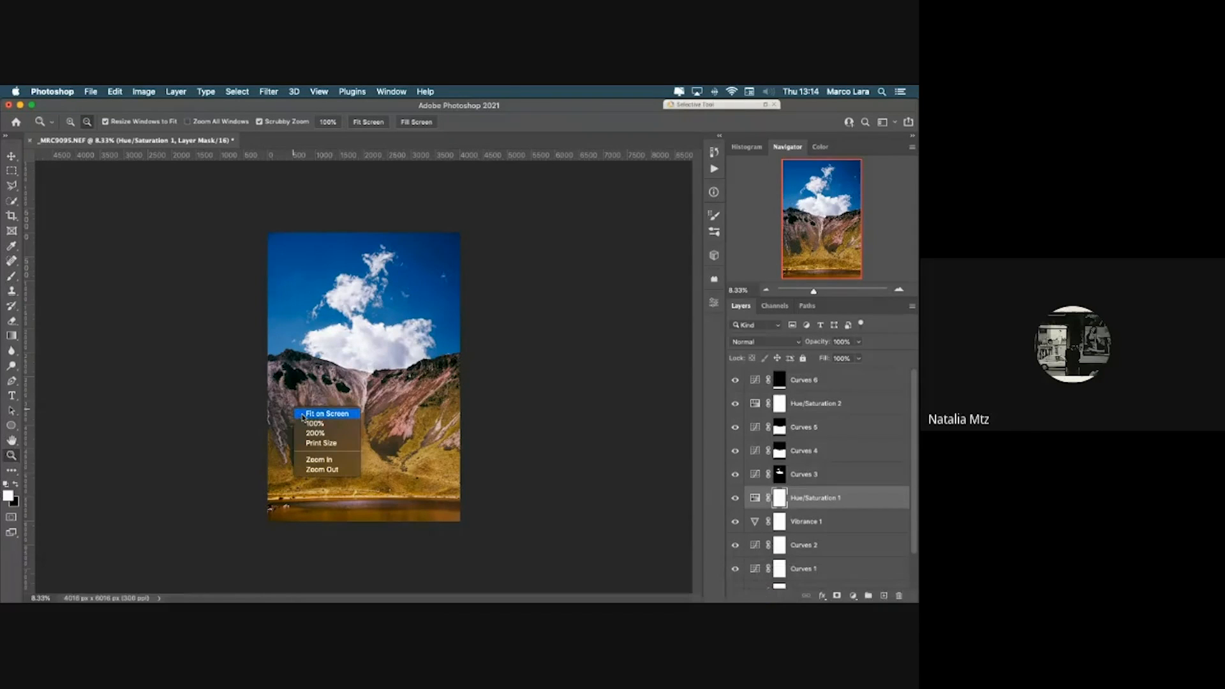
click(303, 415)
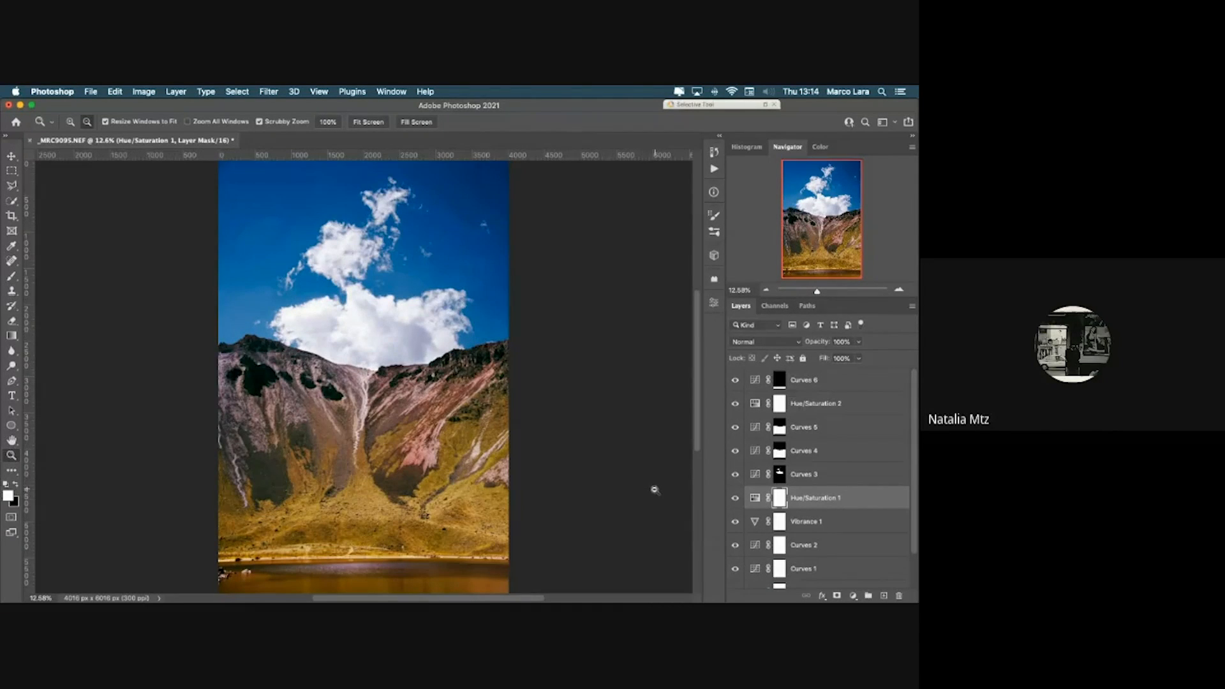
click(780, 382)
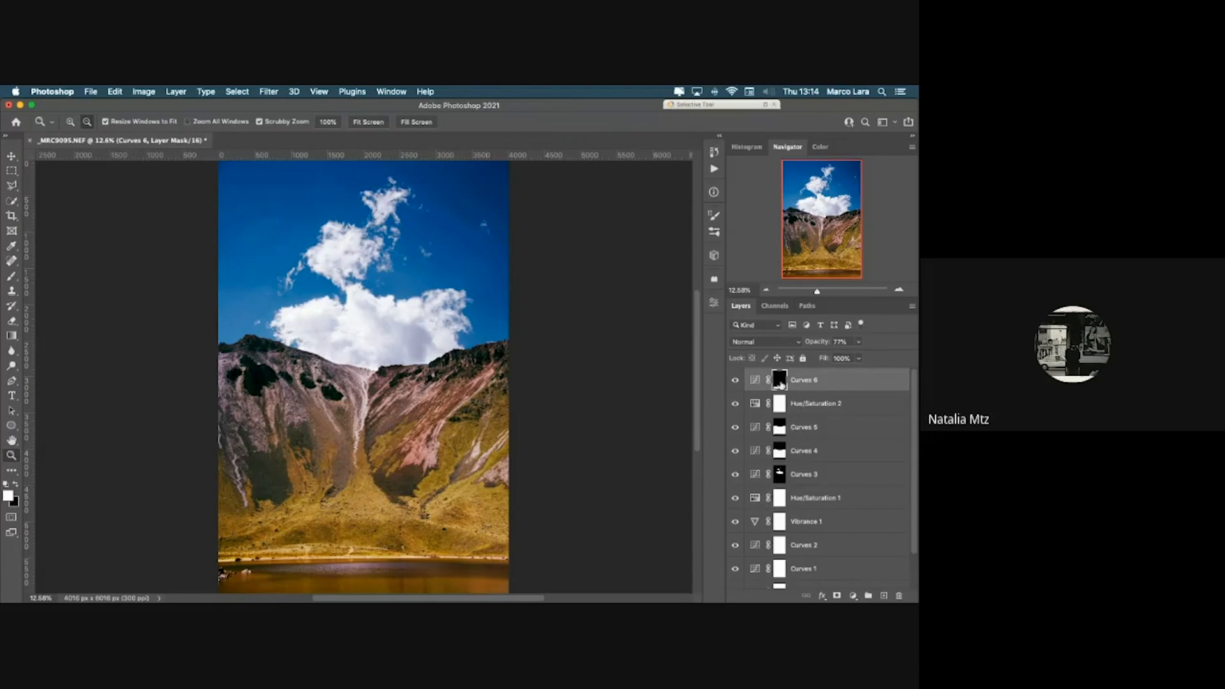
click(755, 381)
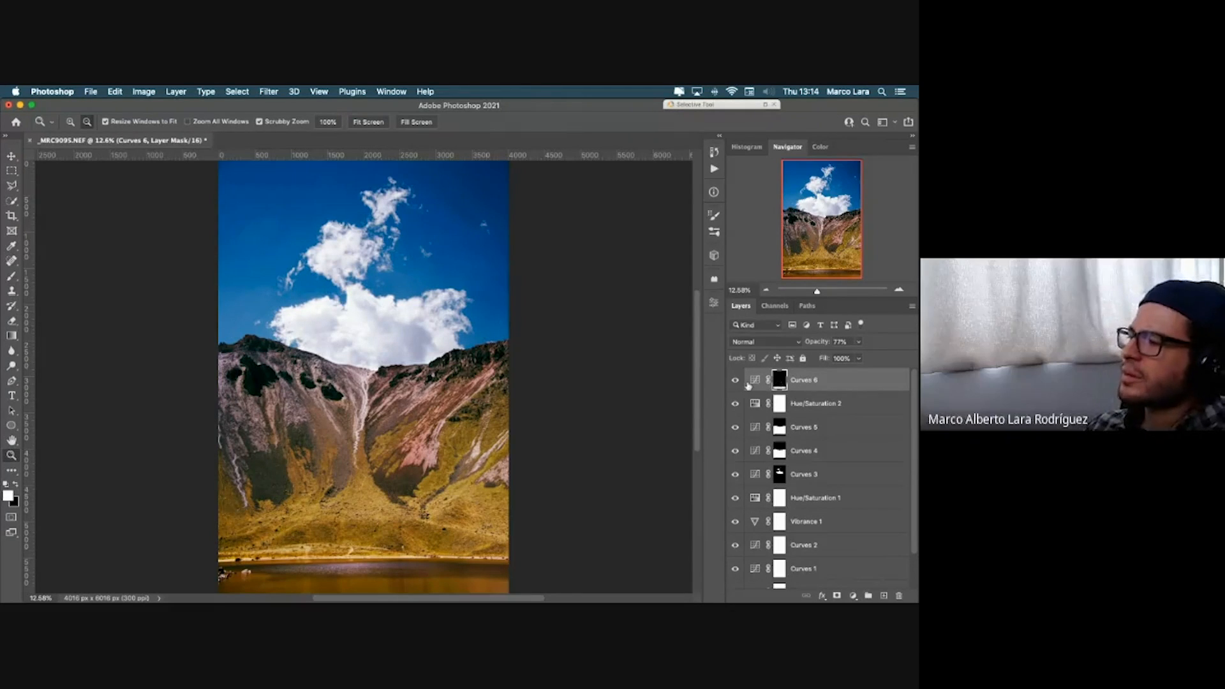
click(813, 402)
click(813, 383)
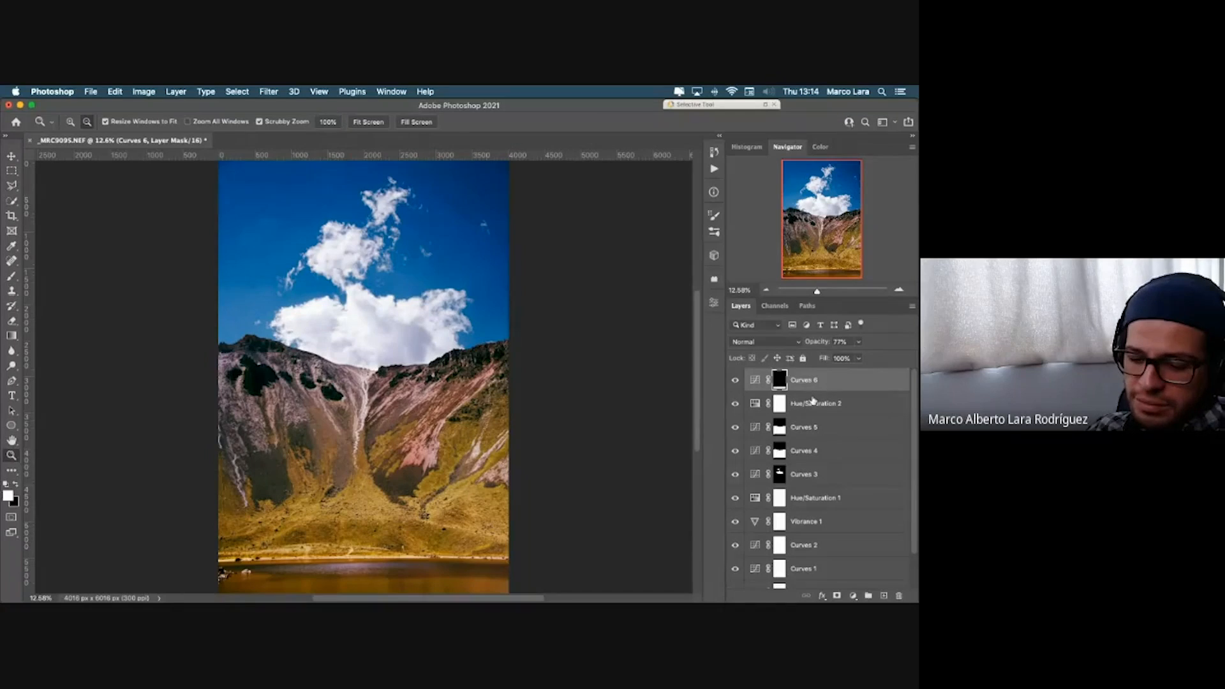
Step: Select the Hue/Saturation 2 layer and examine its mask on its own, alternating with the full photo
click(813, 401)
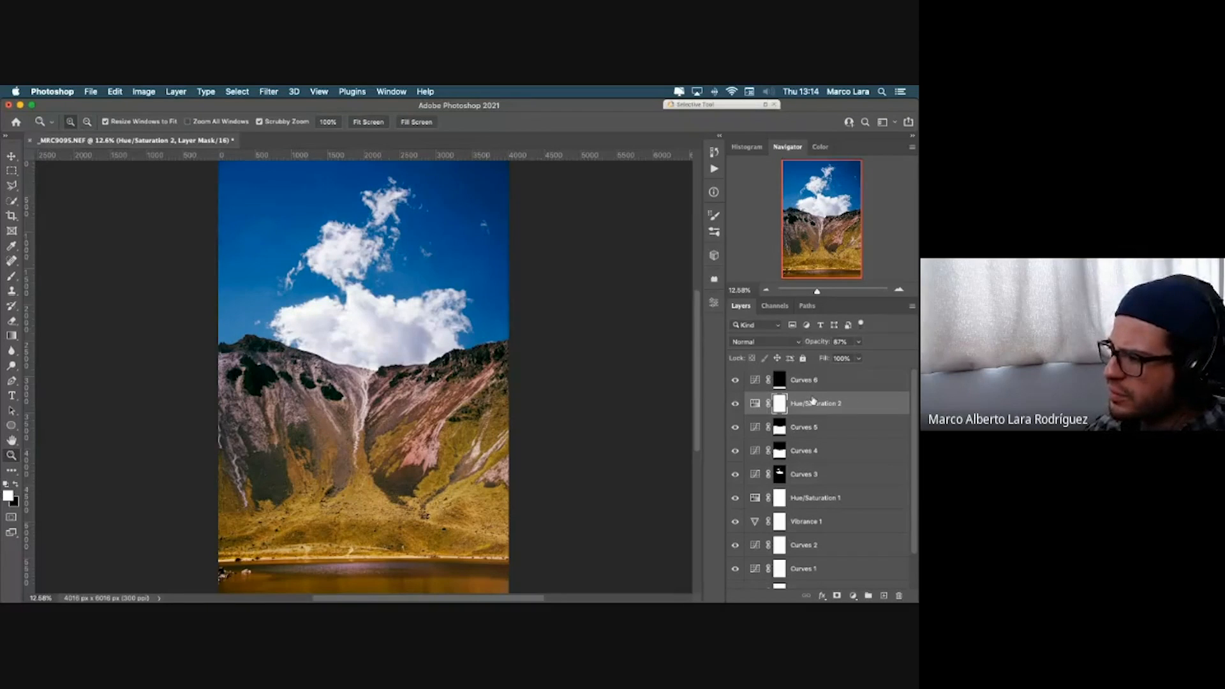
alt+click(782, 408)
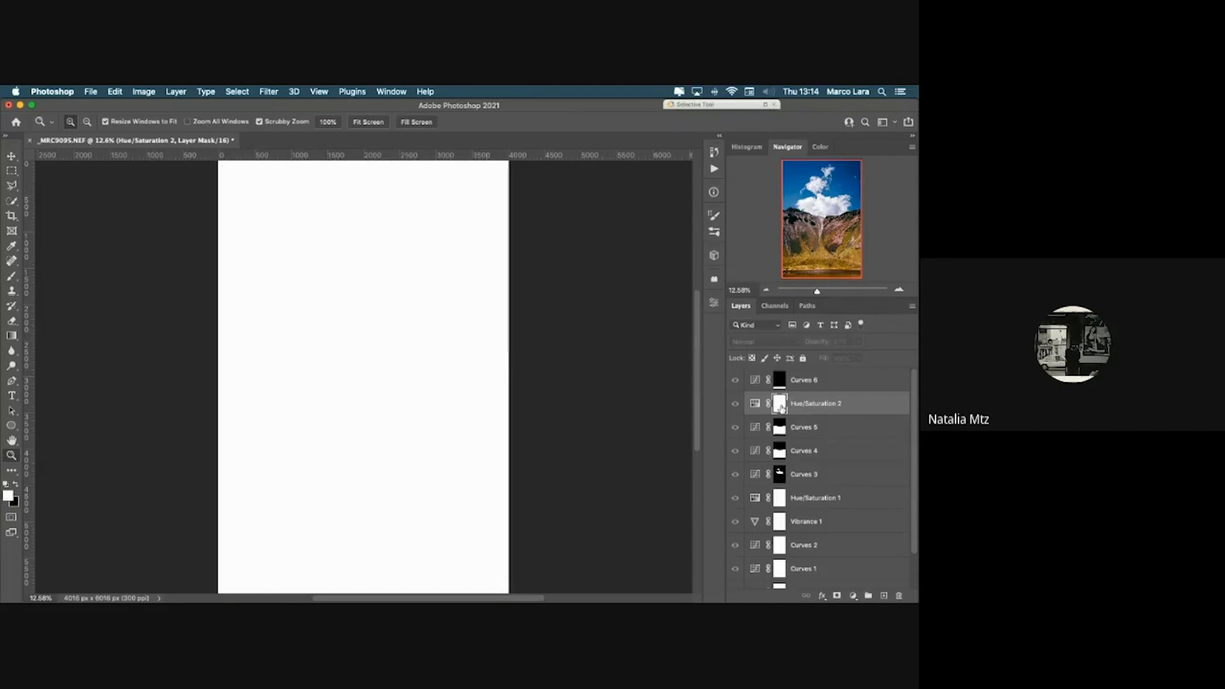
alt+click(781, 409)
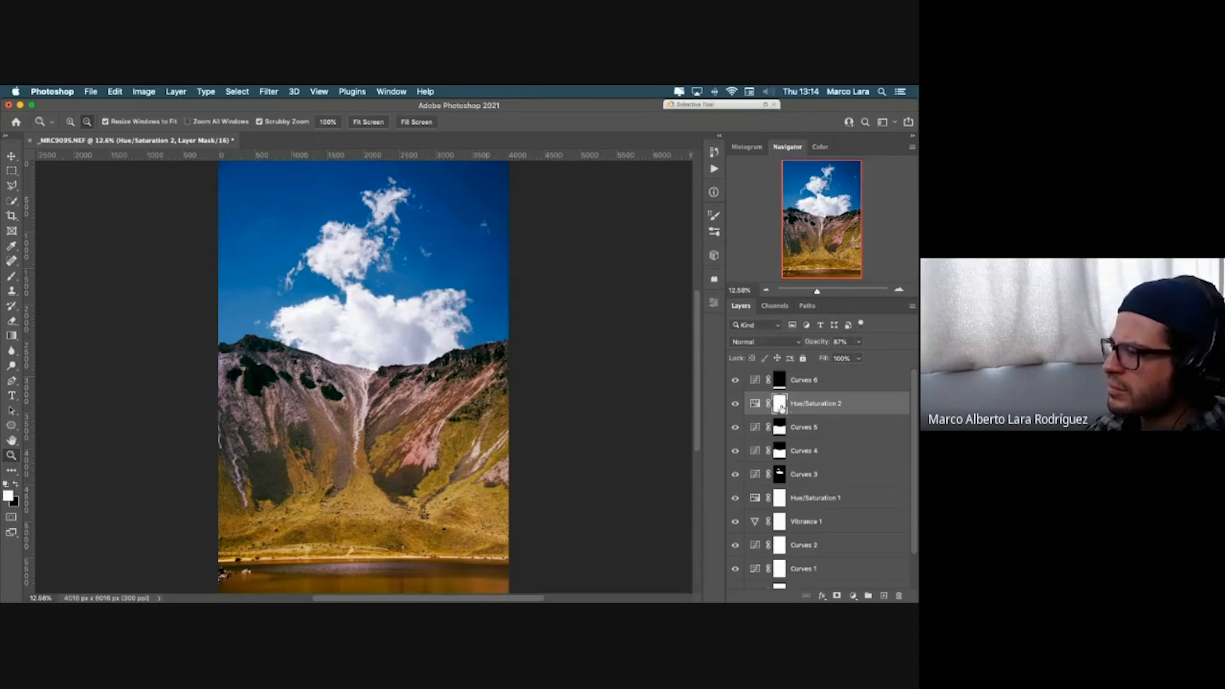
alt+click(782, 409)
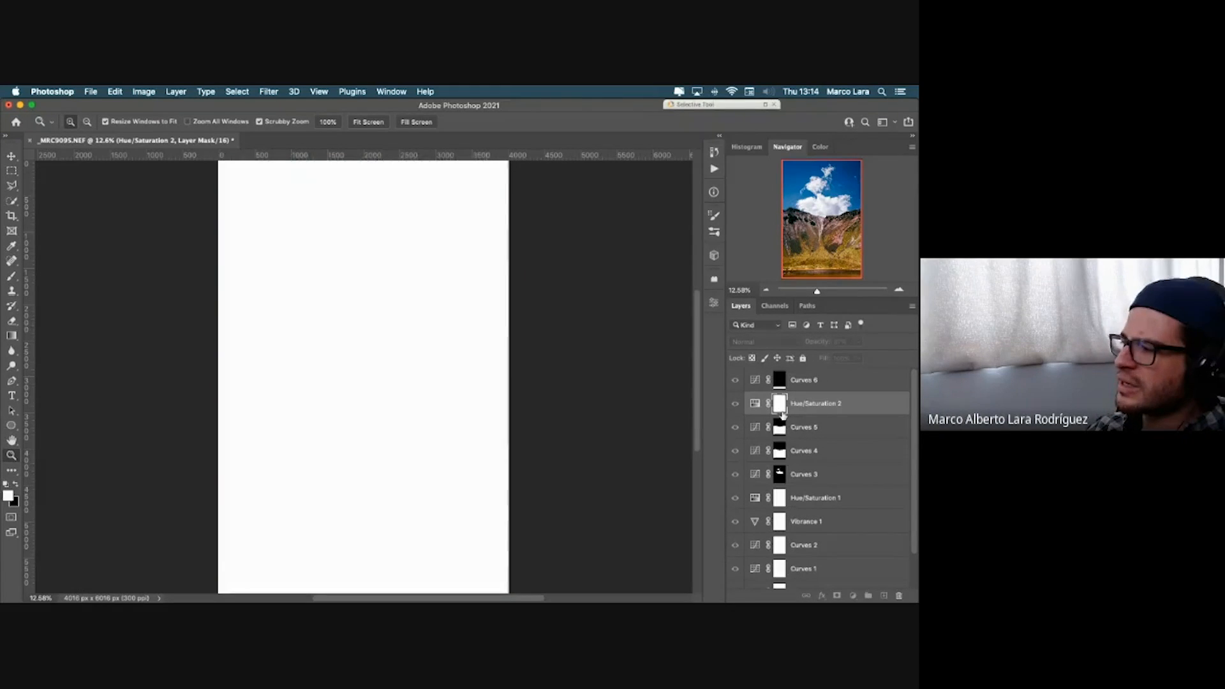
alt+click(782, 410)
Step: Examine the Curves 3 mask both on its own and as a red overlay on the photo, and restore the normal view
click(830, 424)
click(813, 451)
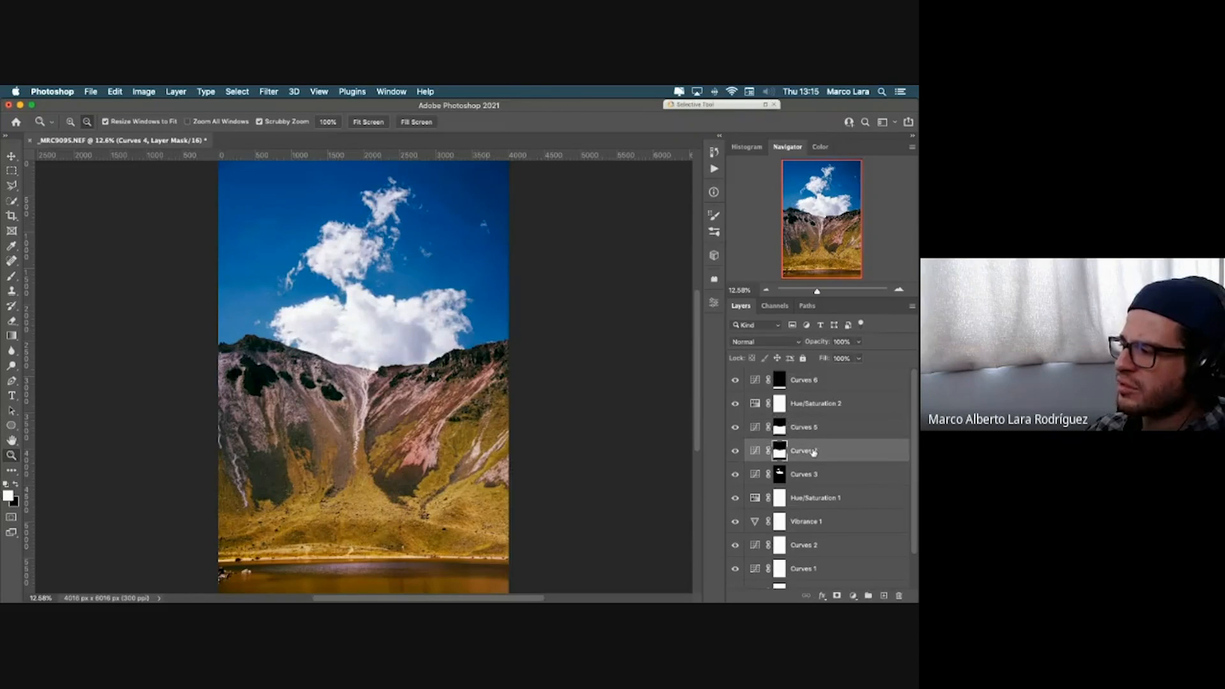
click(813, 473)
alt+click(780, 475)
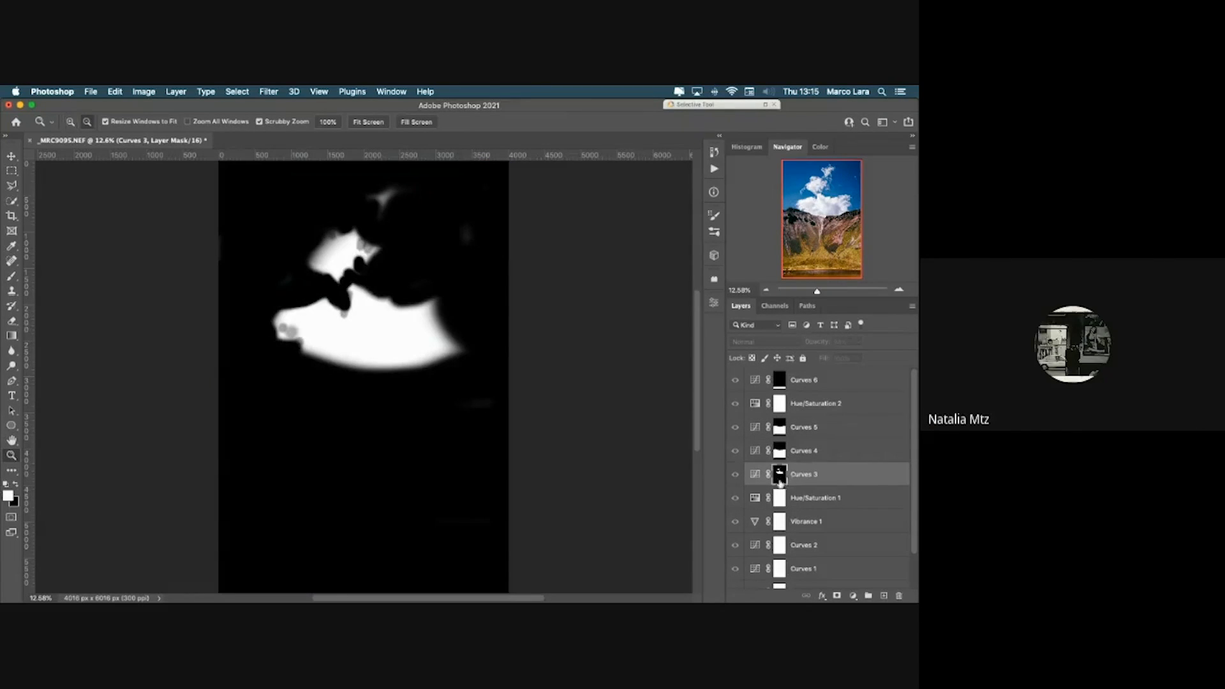
alt+click(780, 479)
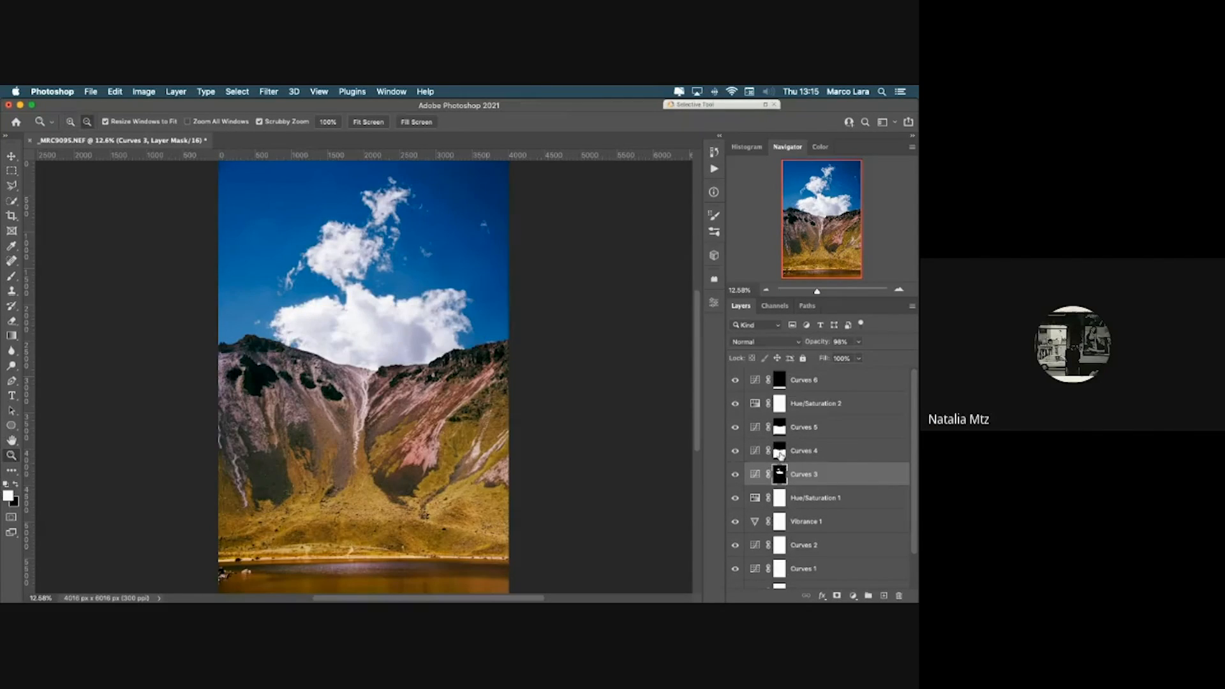
alt+click(783, 476)
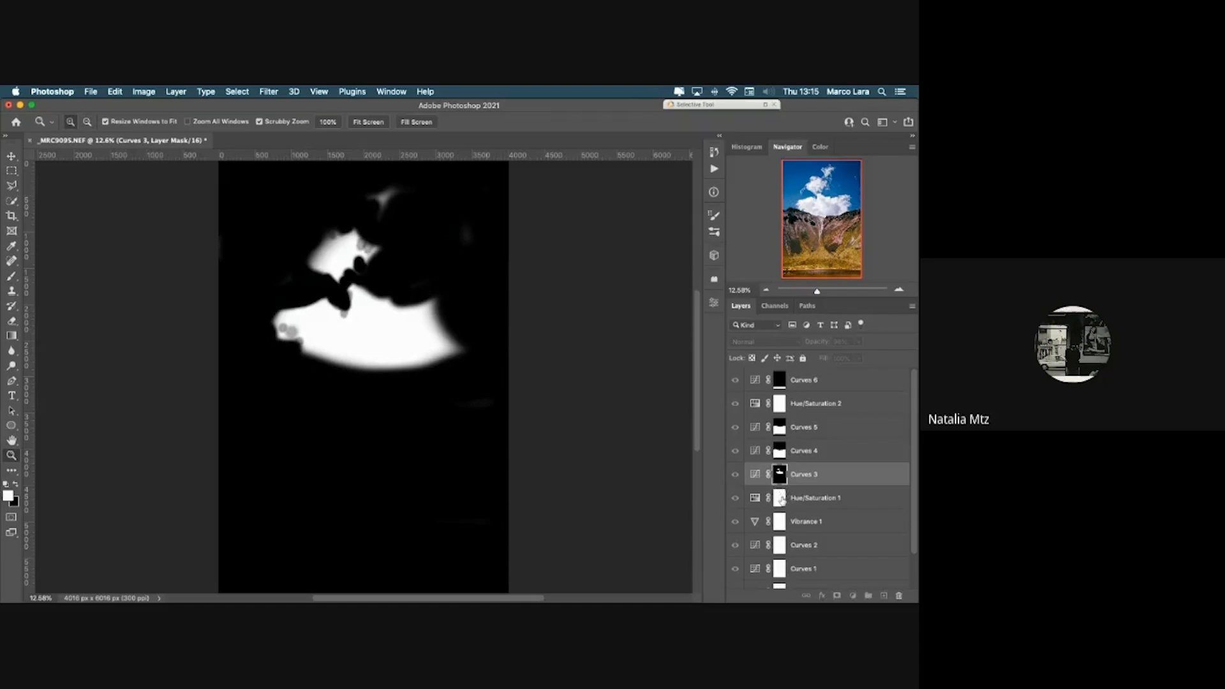
alt+click(783, 479)
key(super+z)
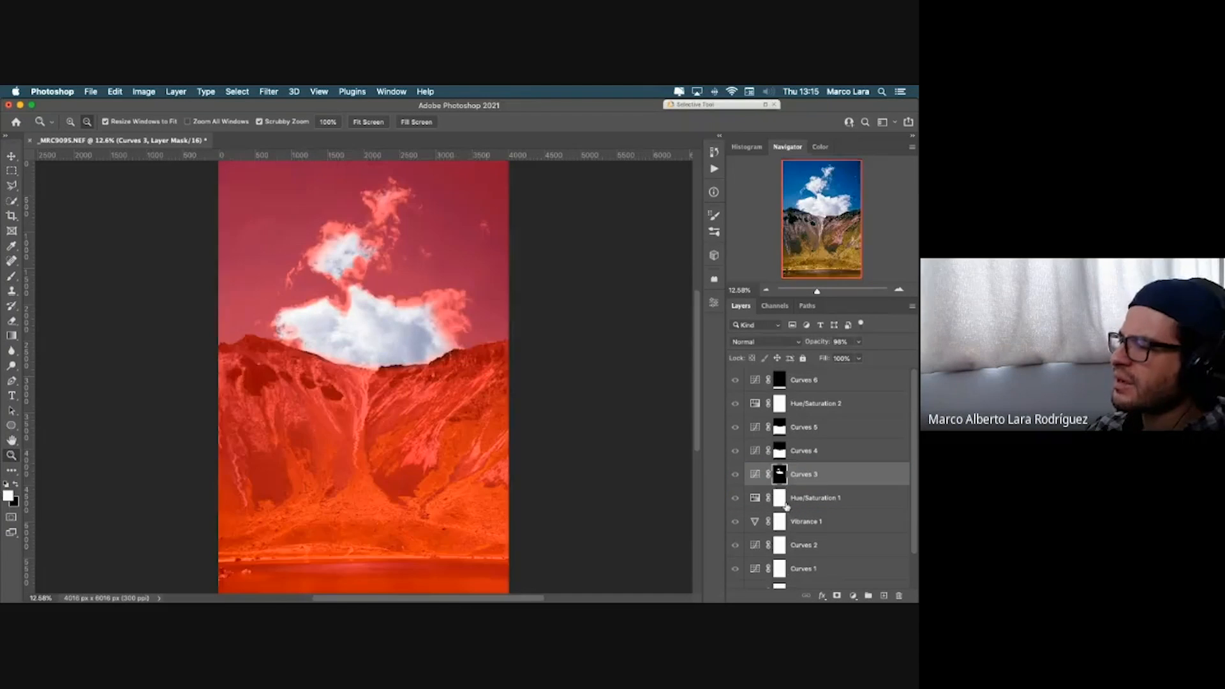
key(backslash)
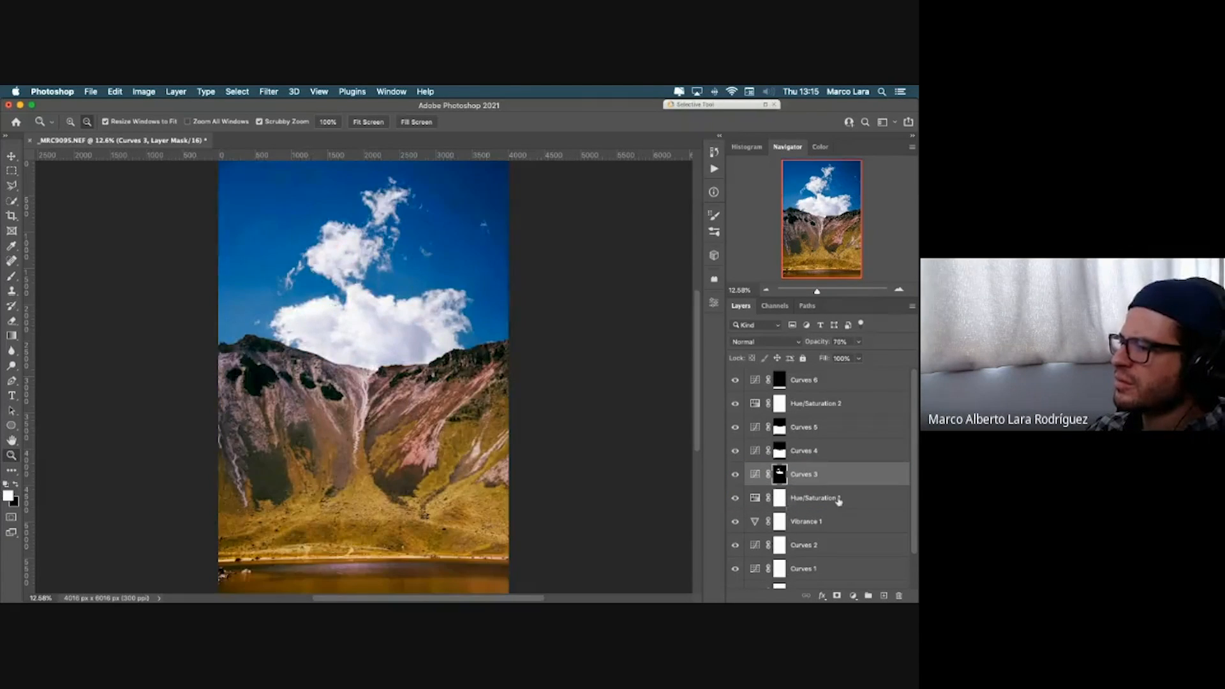
Step: Select the Hue/Saturation 1 mask and toggle the visibility of the Curves 6 layer to compare its effect
click(779, 499)
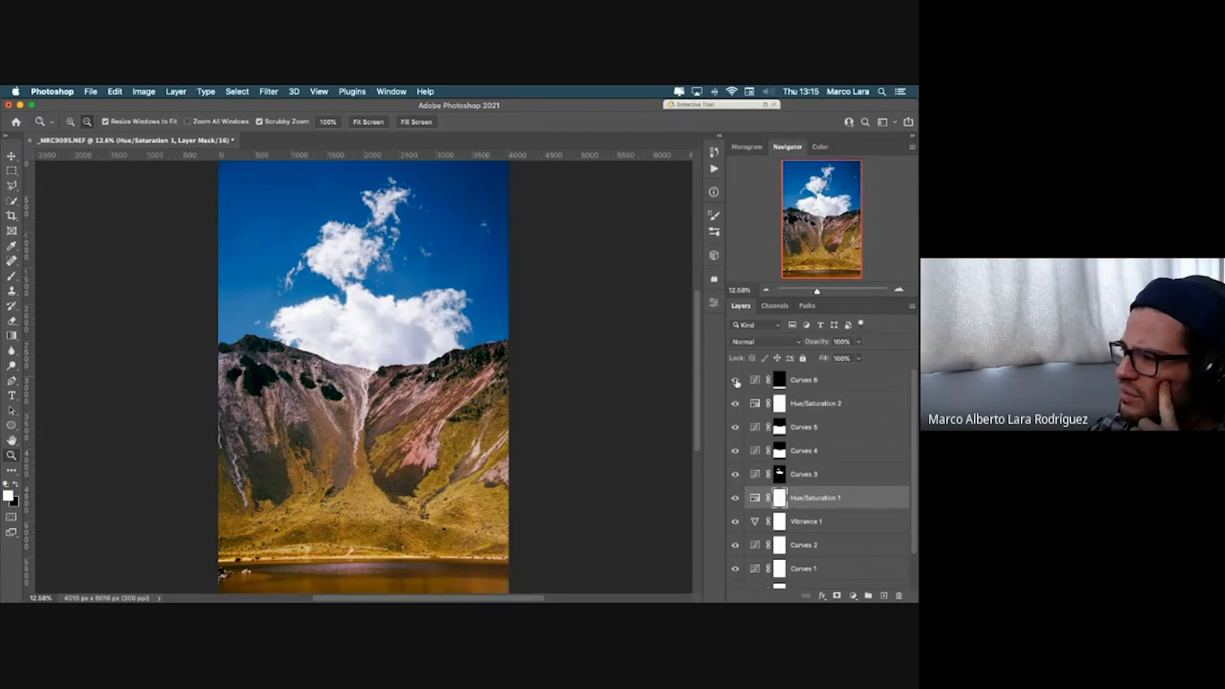
mouse_move(735, 380)
mouse_down()
mouse_move(735, 430)
mouse_move(736, 381)
mouse_up()
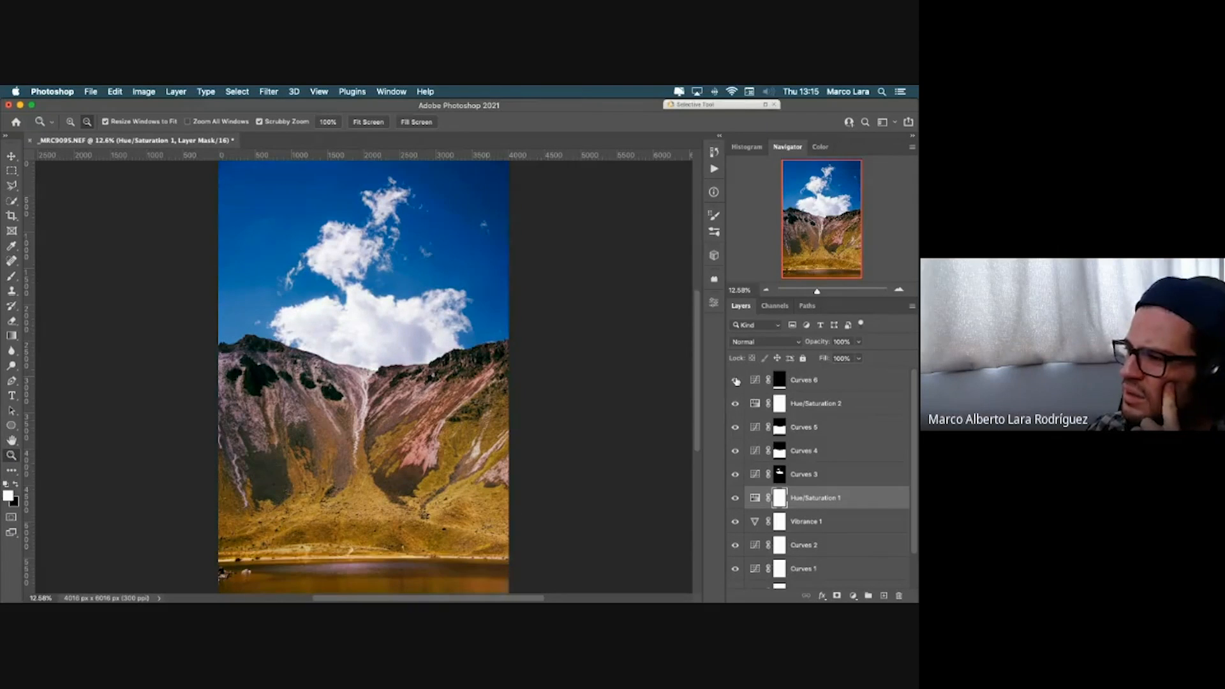
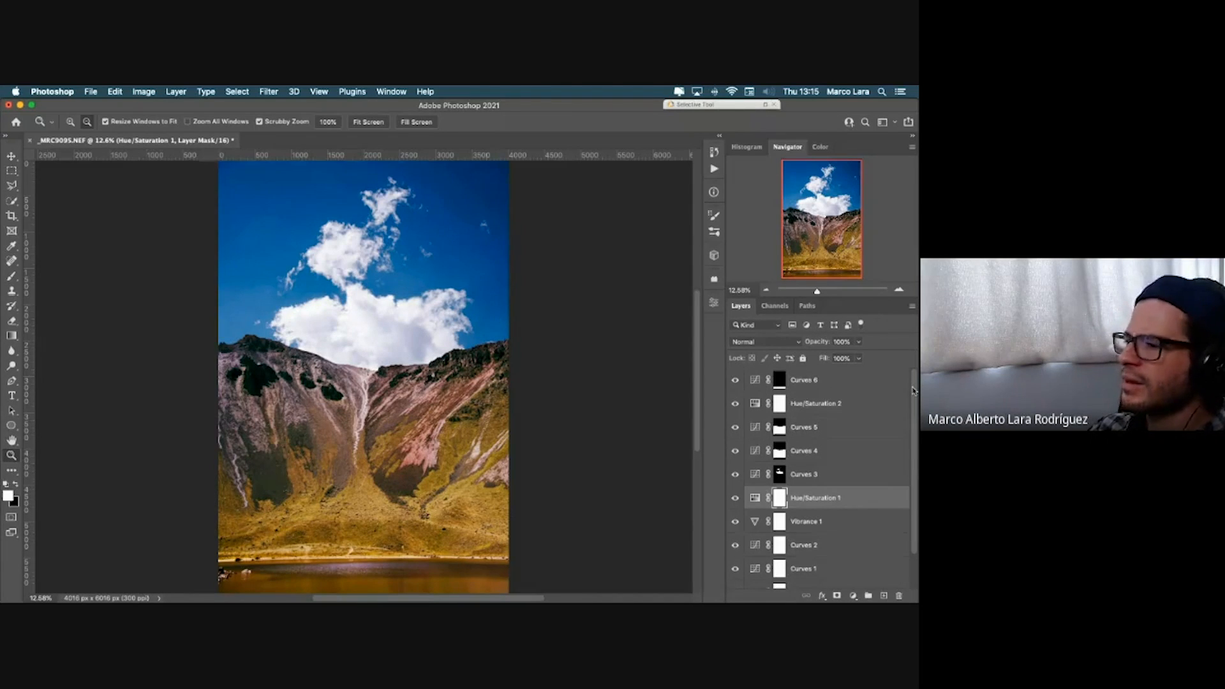
Step: Examine the mountain and clouds at closer magnification, and fit the whole photo on screen again
click(524, 410)
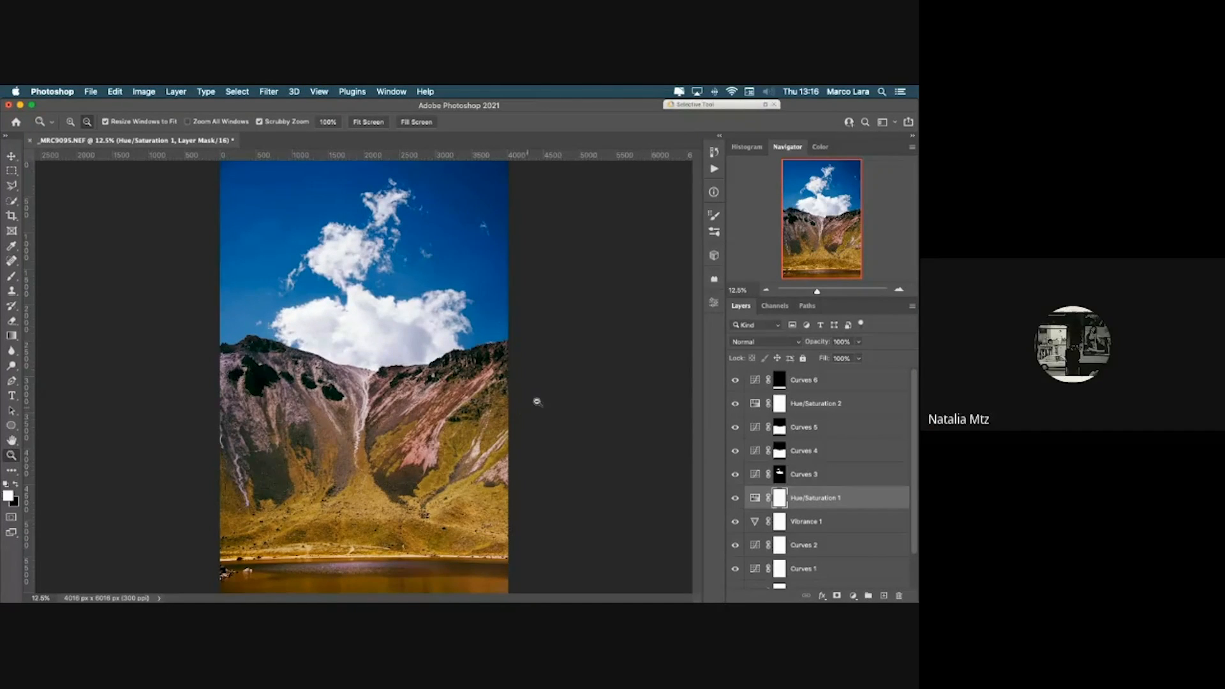
right_click(293, 399)
click(305, 407)
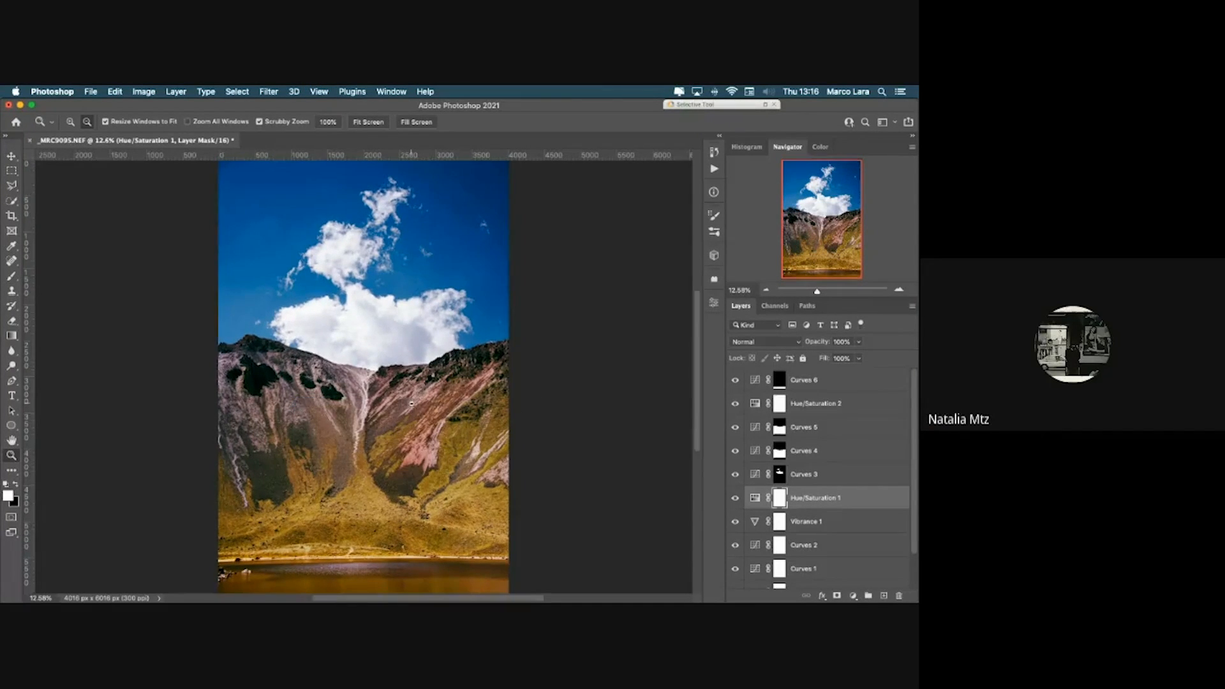
right_click(411, 405)
click(414, 418)
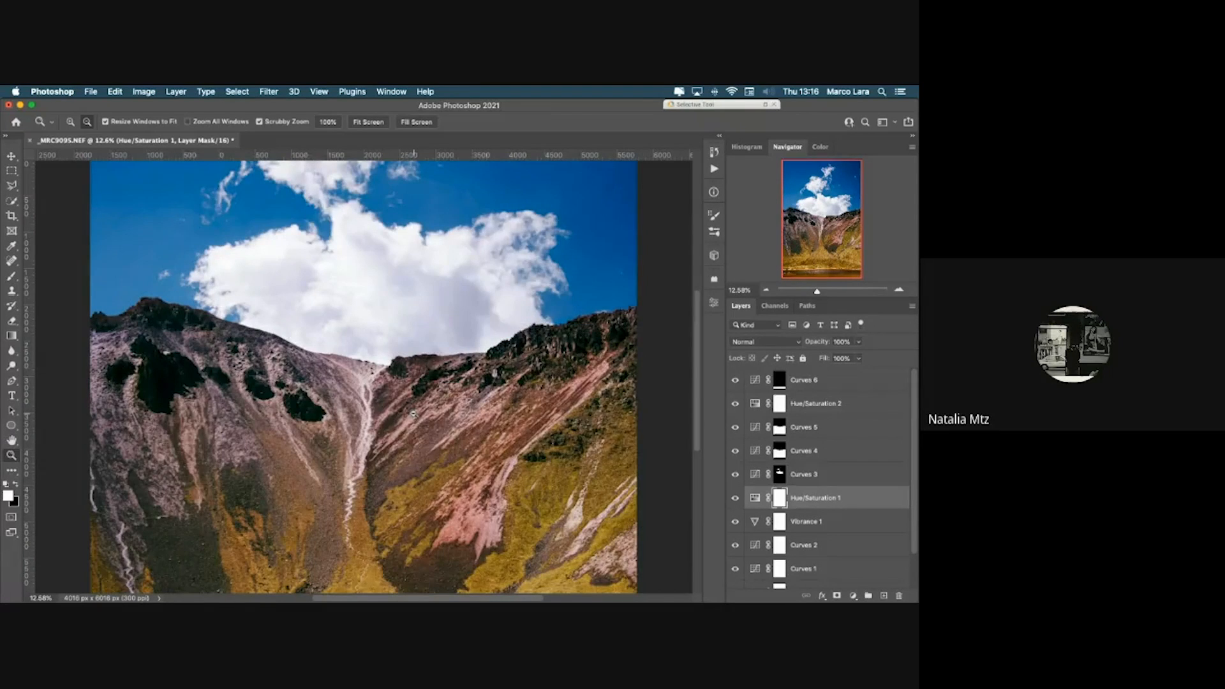
key(super+0)
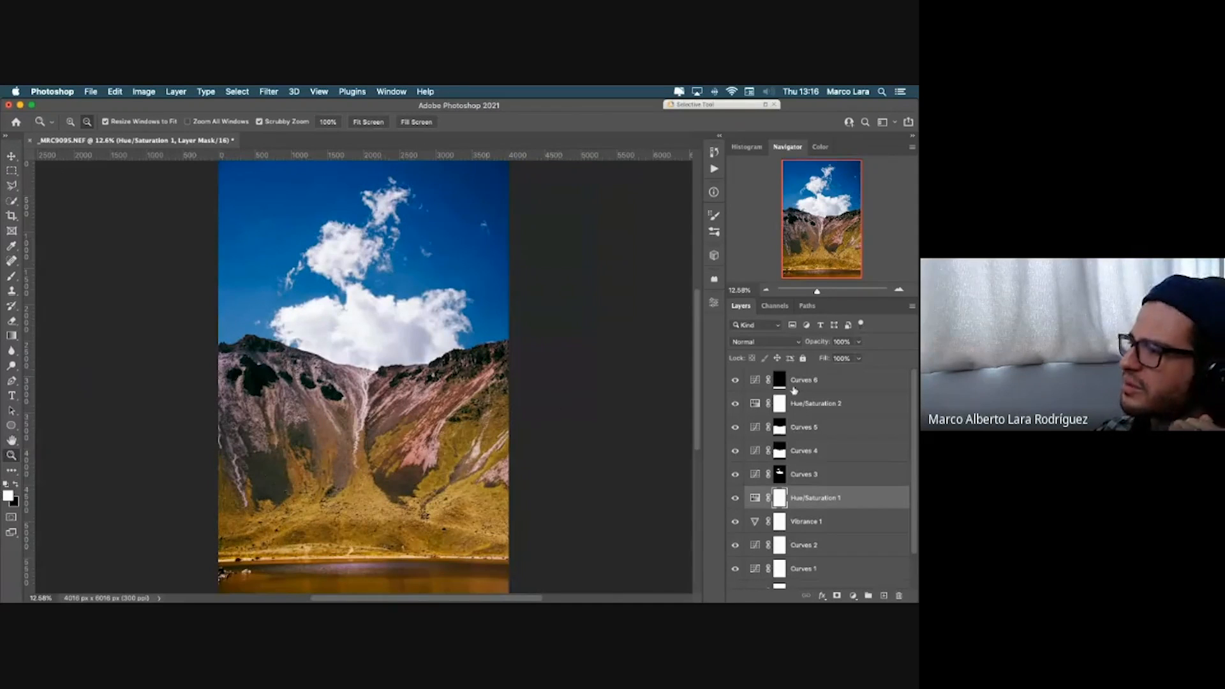
Step: Examine the document's RGB, Red, Green and Blue channels and the Hue/Saturation 1 mask channel, alternating with the layer stack
click(773, 306)
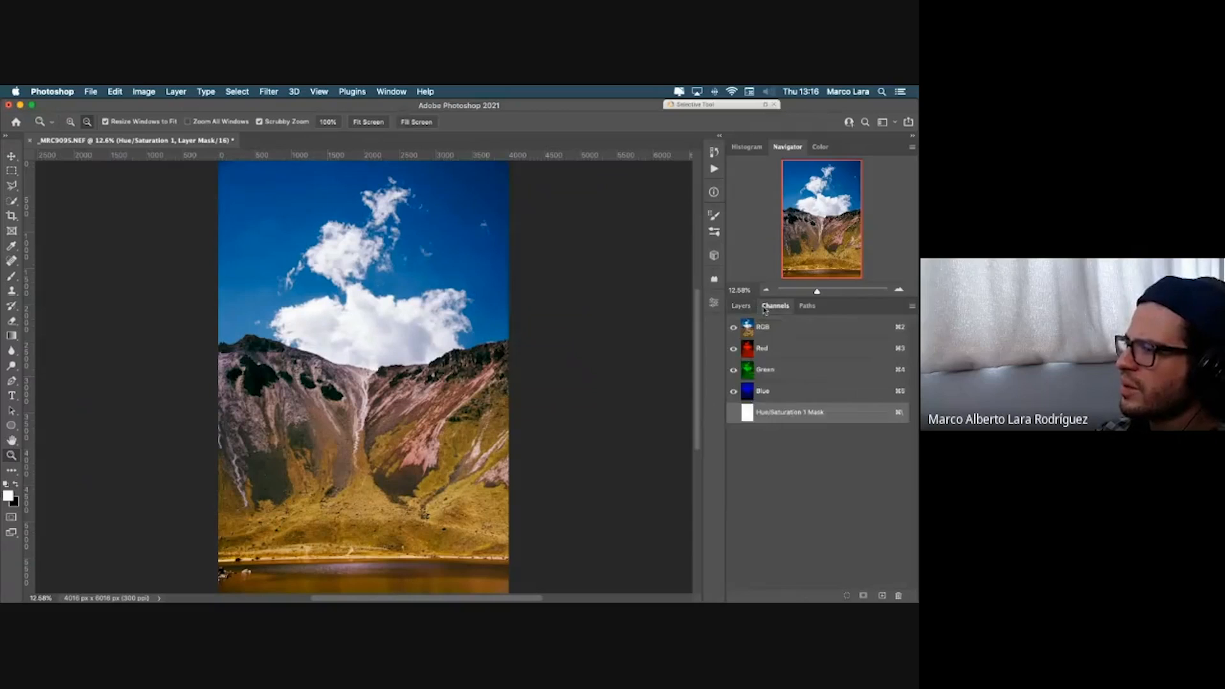
click(741, 306)
click(775, 306)
click(745, 307)
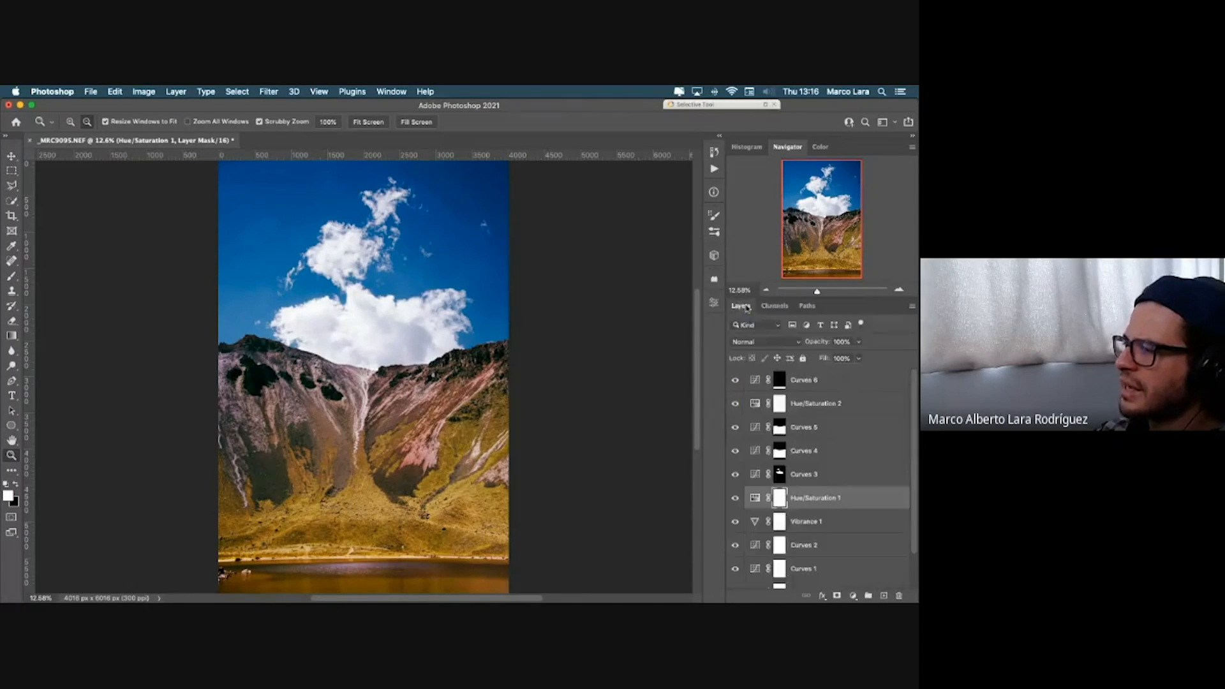
click(773, 306)
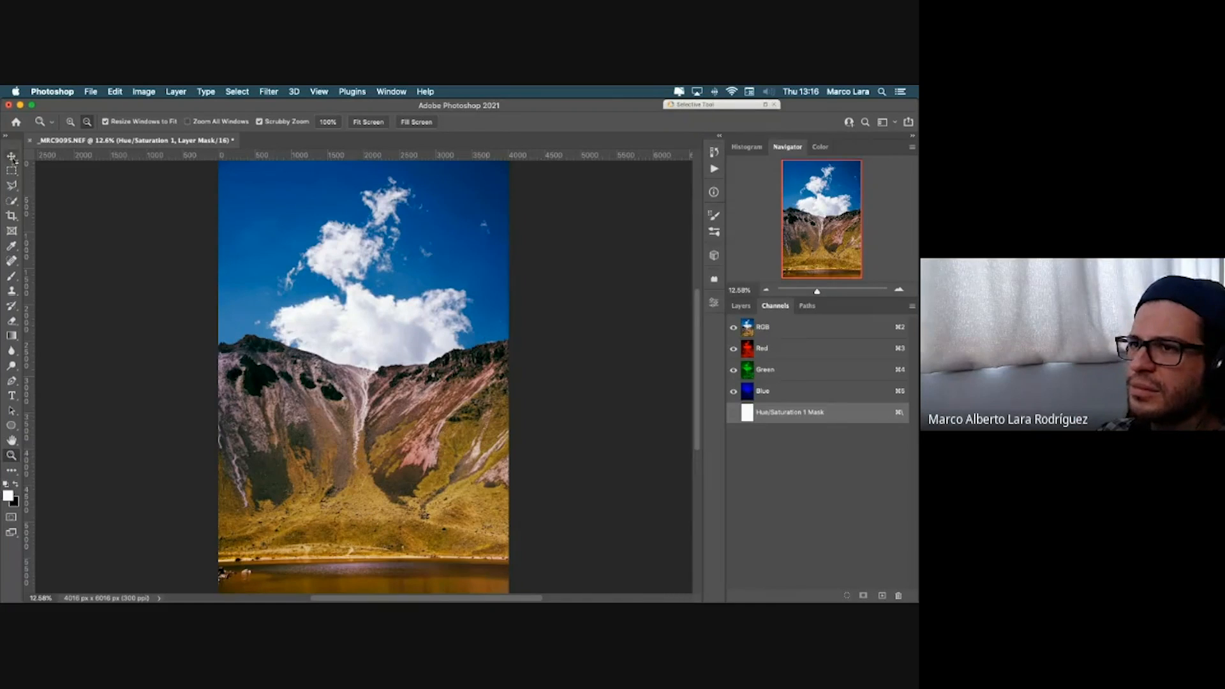
Step: Load the photo's bright areas as a selection with the Move tool active, view it over the layers, and deselect it
click(12, 156)
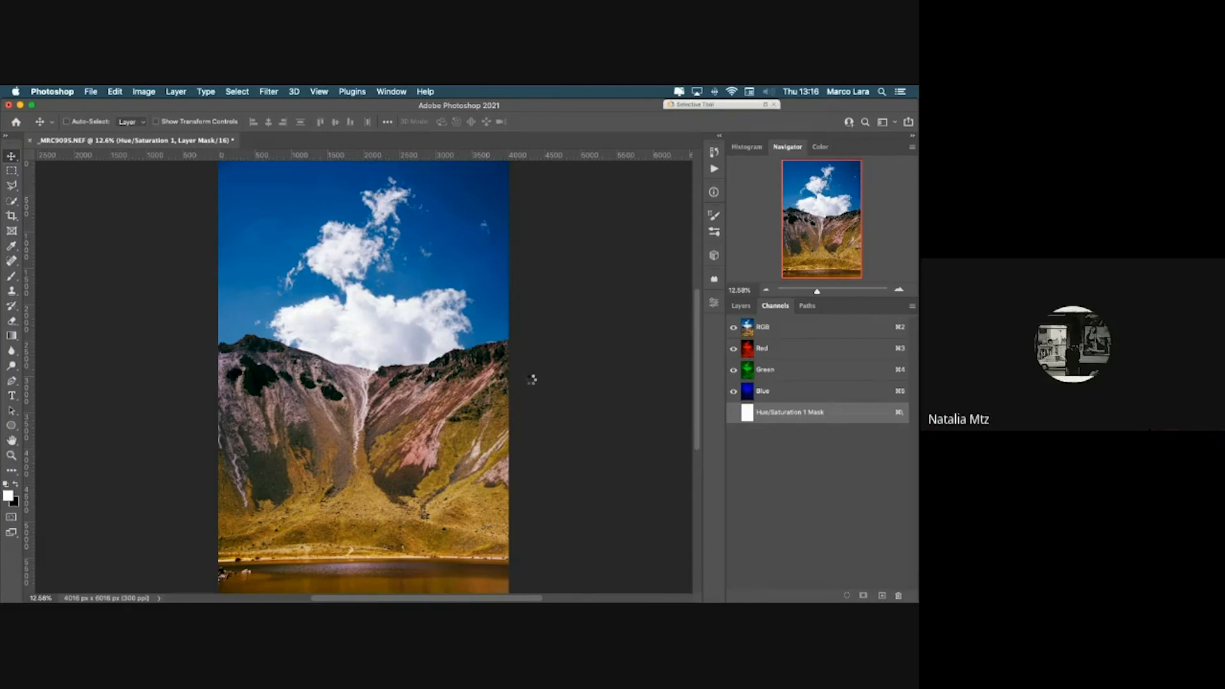
click(741, 306)
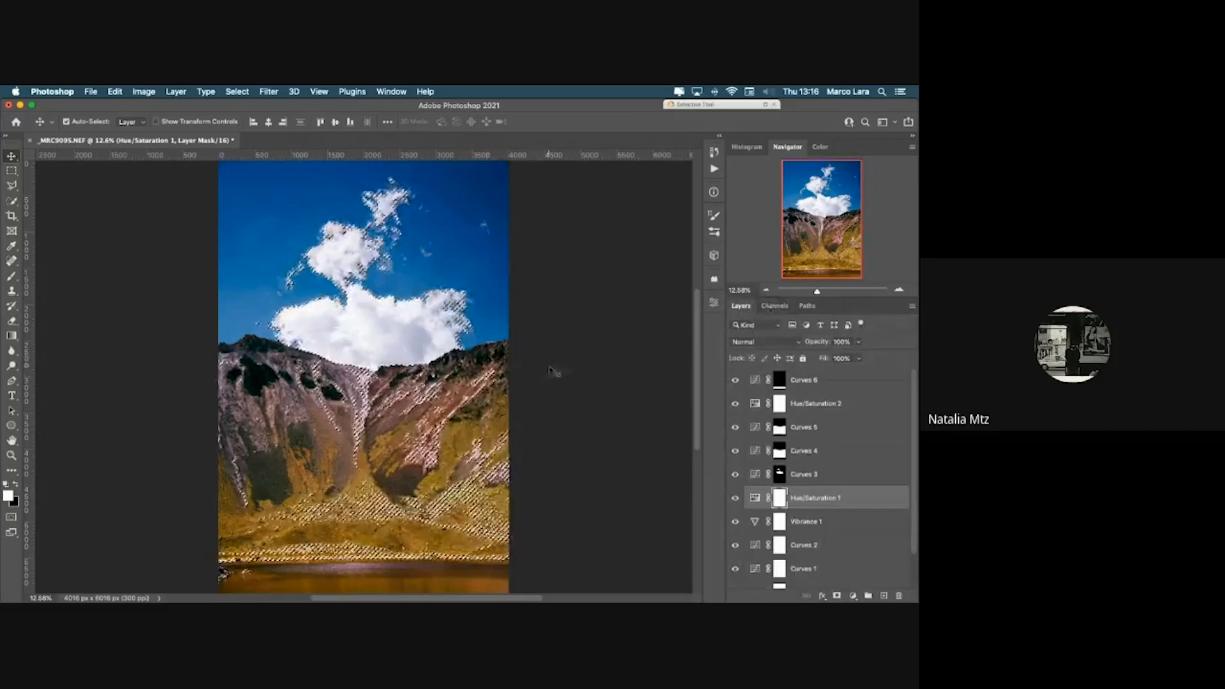
key(super+d)
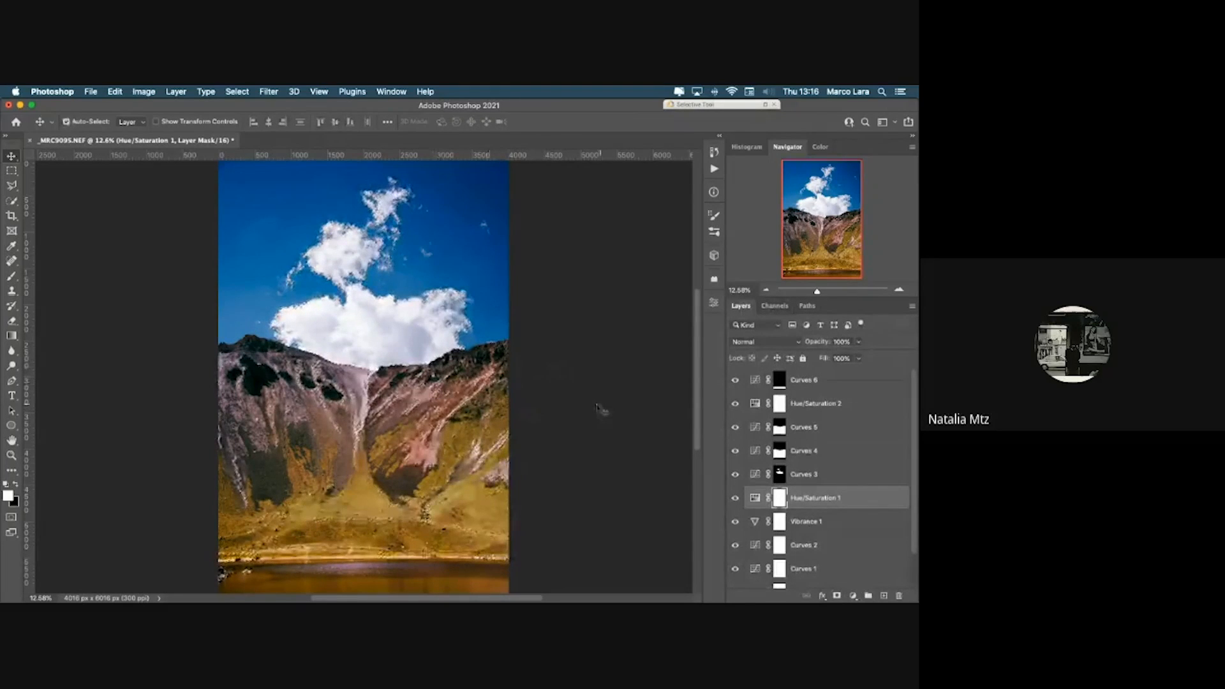
Step: Zoom the photo out to 8.33% and activate the Zoom tool
key(super+minus)
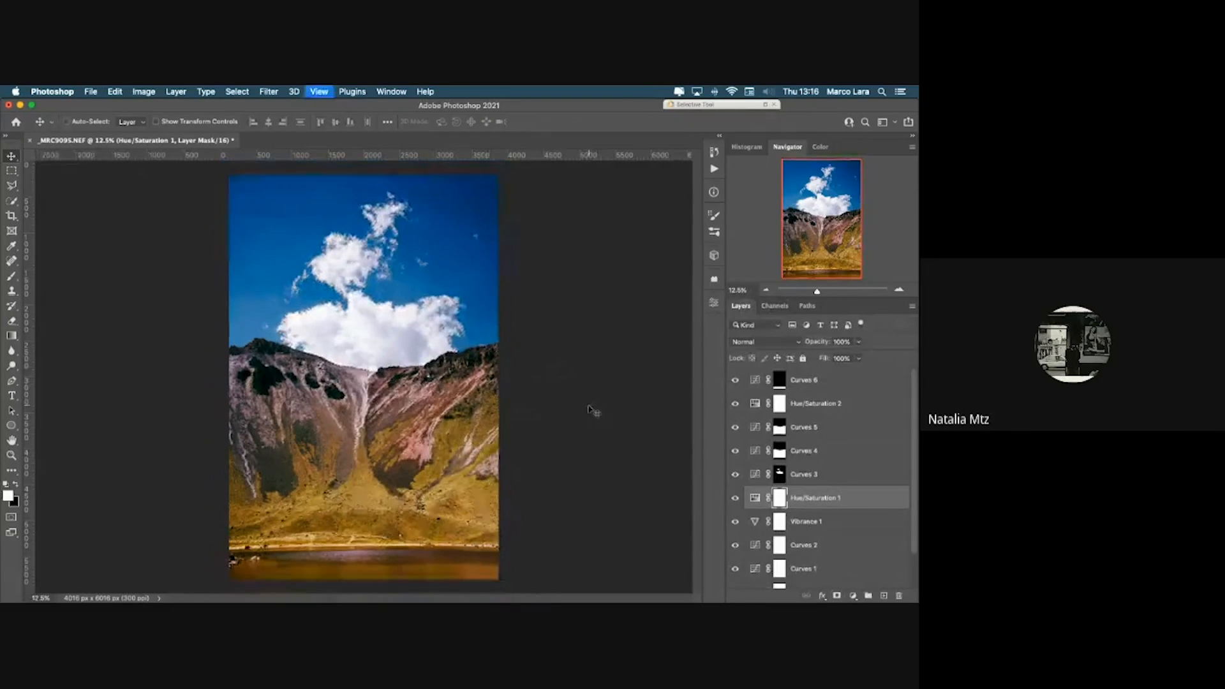
key(super+minus)
key(z)
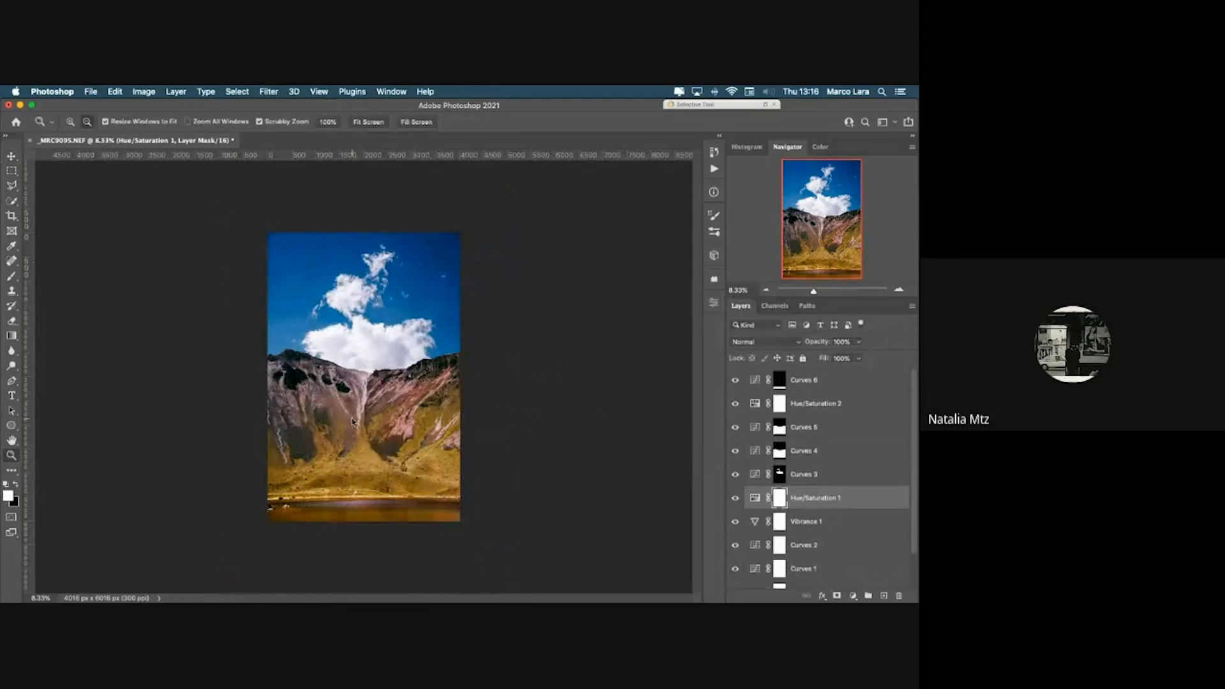
Step: Fit the whole photo on screen and look through the layer stack down to Layer 0
right_click(352, 421)
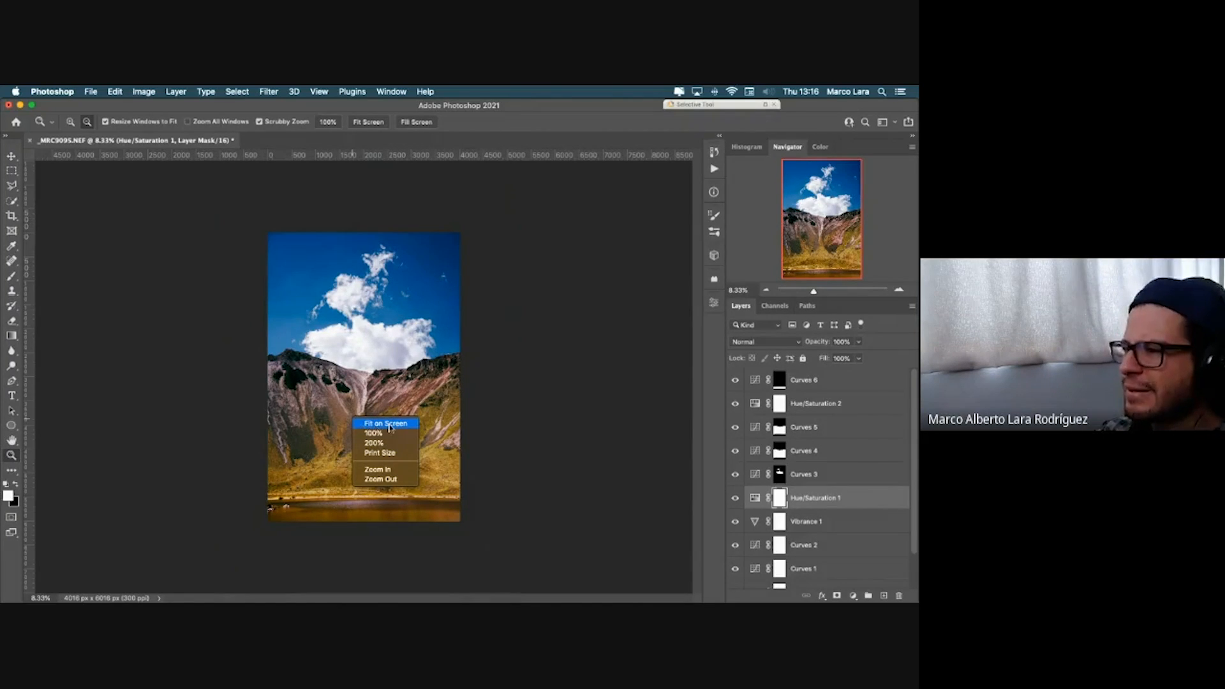
click(391, 424)
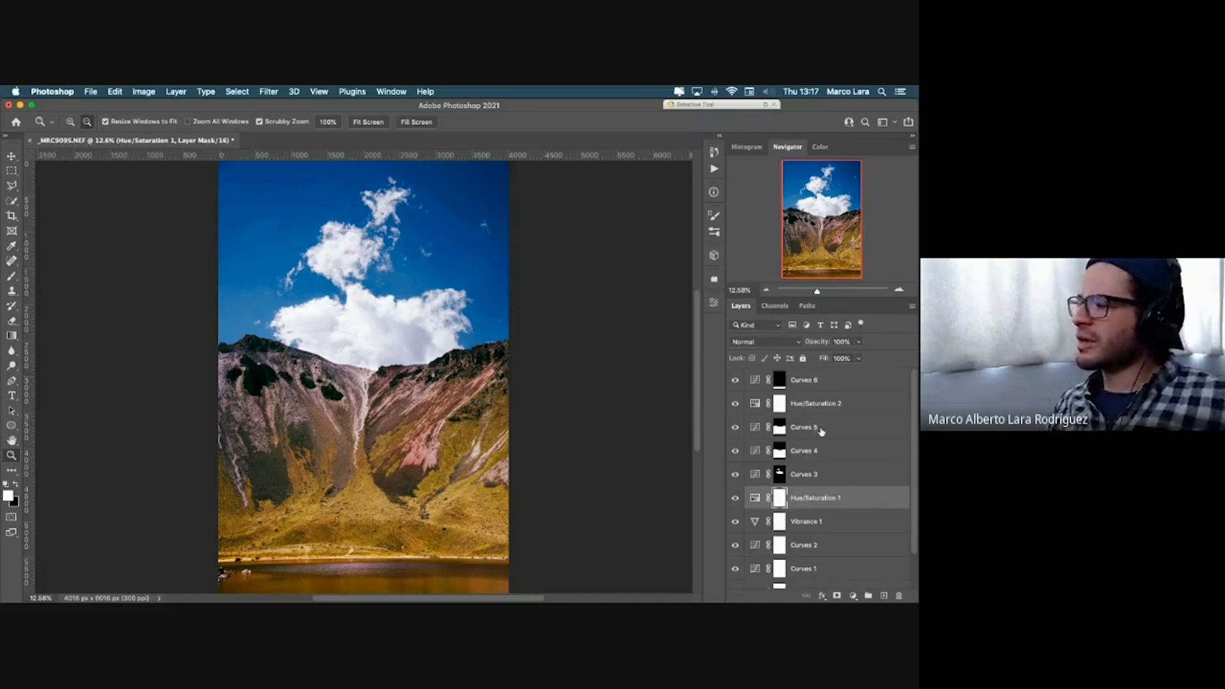
scroll(822, 433, down, 2)
scroll(822, 433, up, 2)
scroll(820, 429, down, 2)
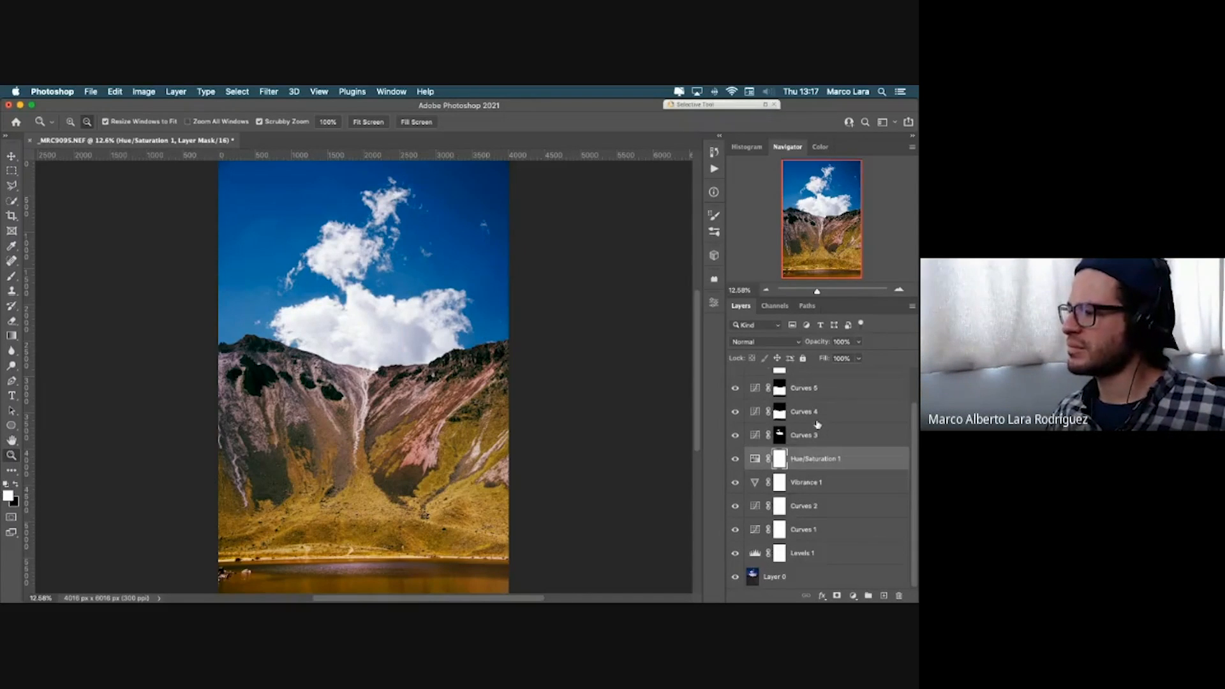
Step: Hide all the adjustment layers above Layer 0 to view the original photo, and show them all again
drag(735, 551, 734, 395)
scroll(733, 397, up, 2)
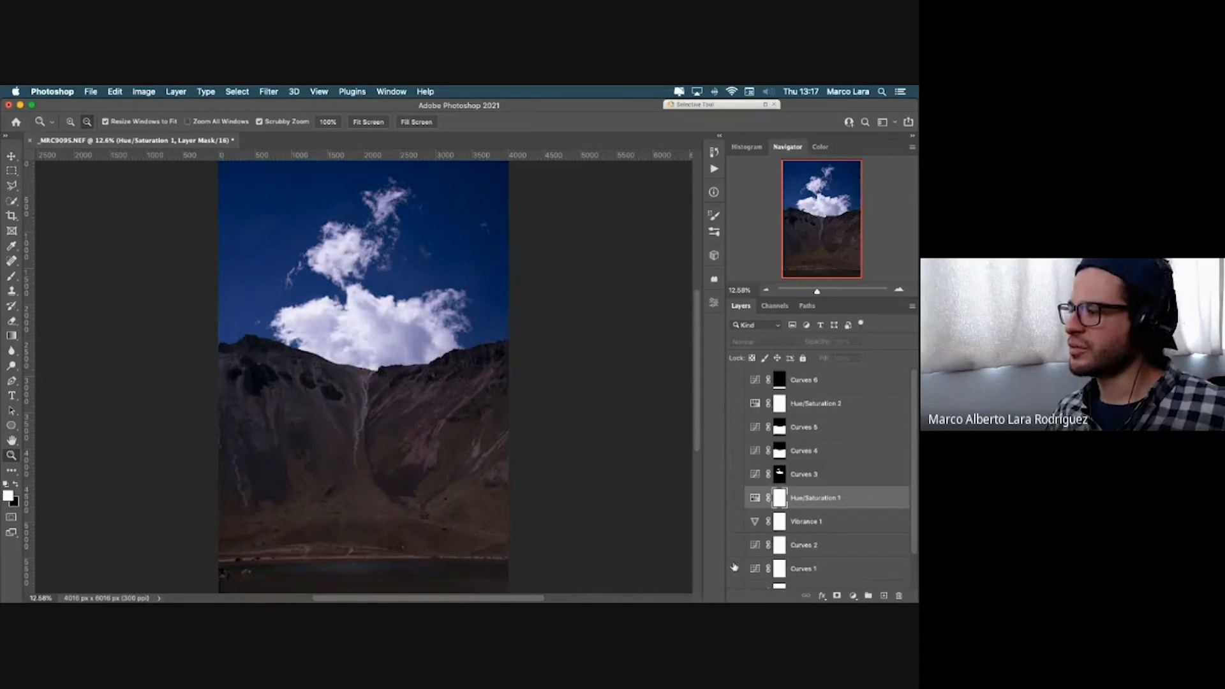
scroll(735, 568, down, 2)
drag(736, 560, 736, 414)
scroll(737, 414, up, 2)
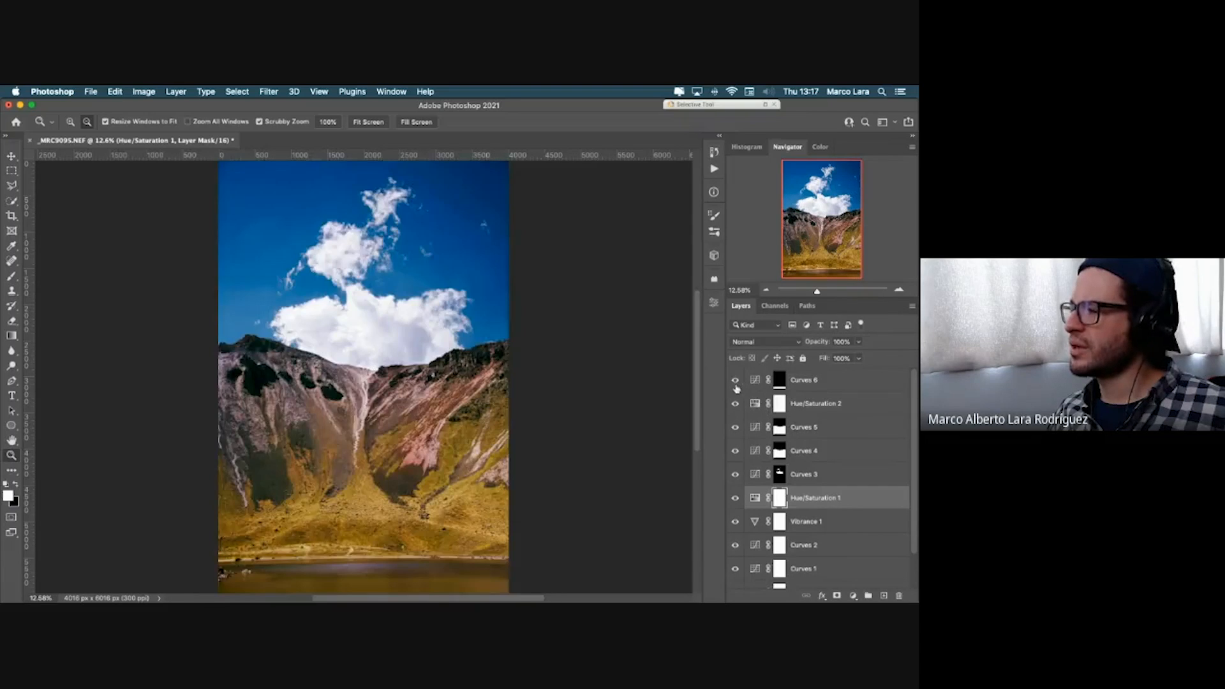
Step: Fit the shifted photo on screen again and view the lower part of the layer stack
scroll(671, 409, up, 2)
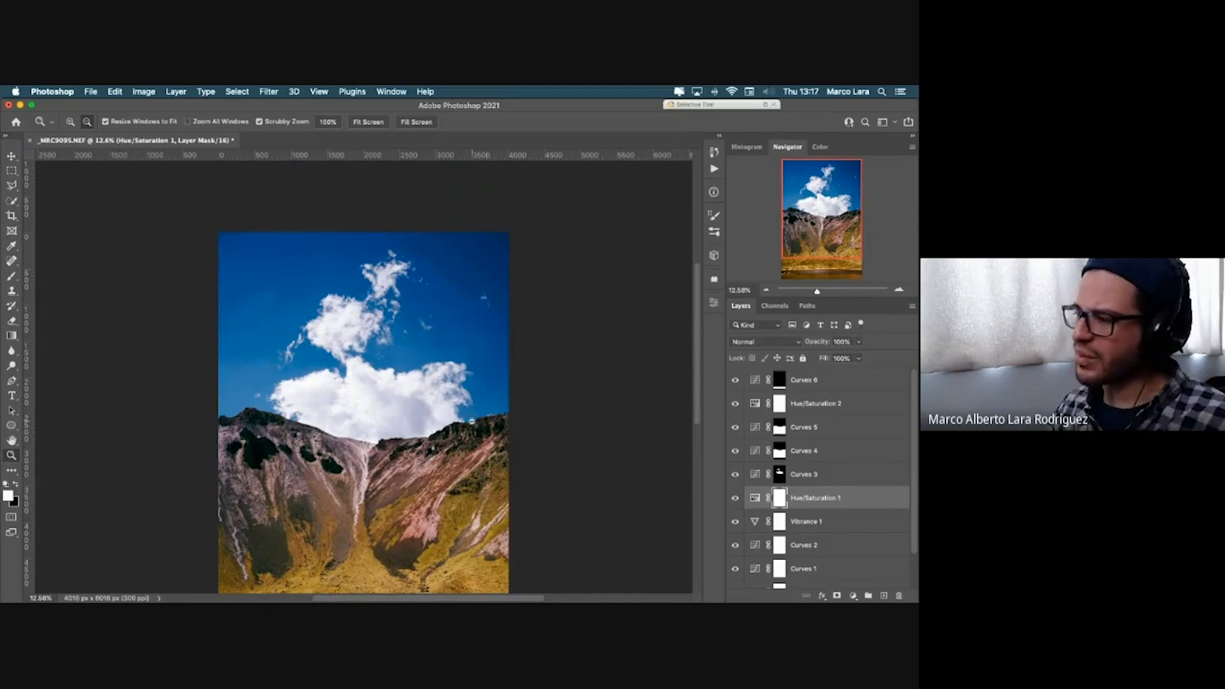
right_click(479, 426)
click(479, 426)
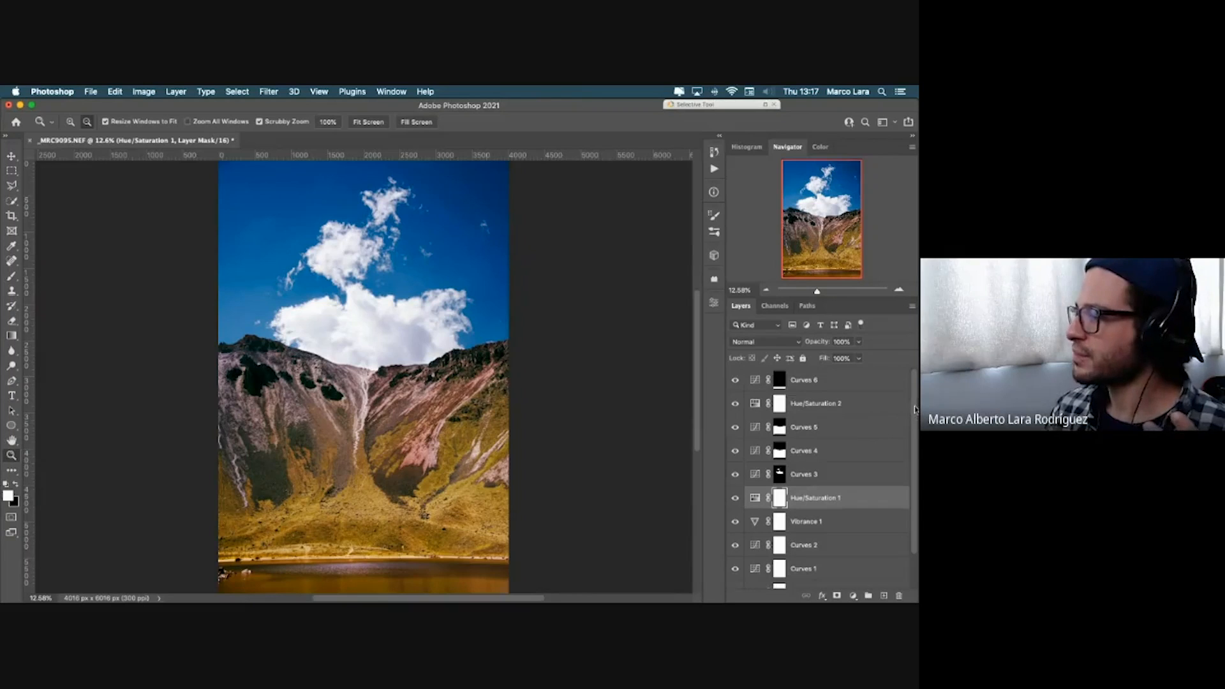
drag(915, 411, 917, 462)
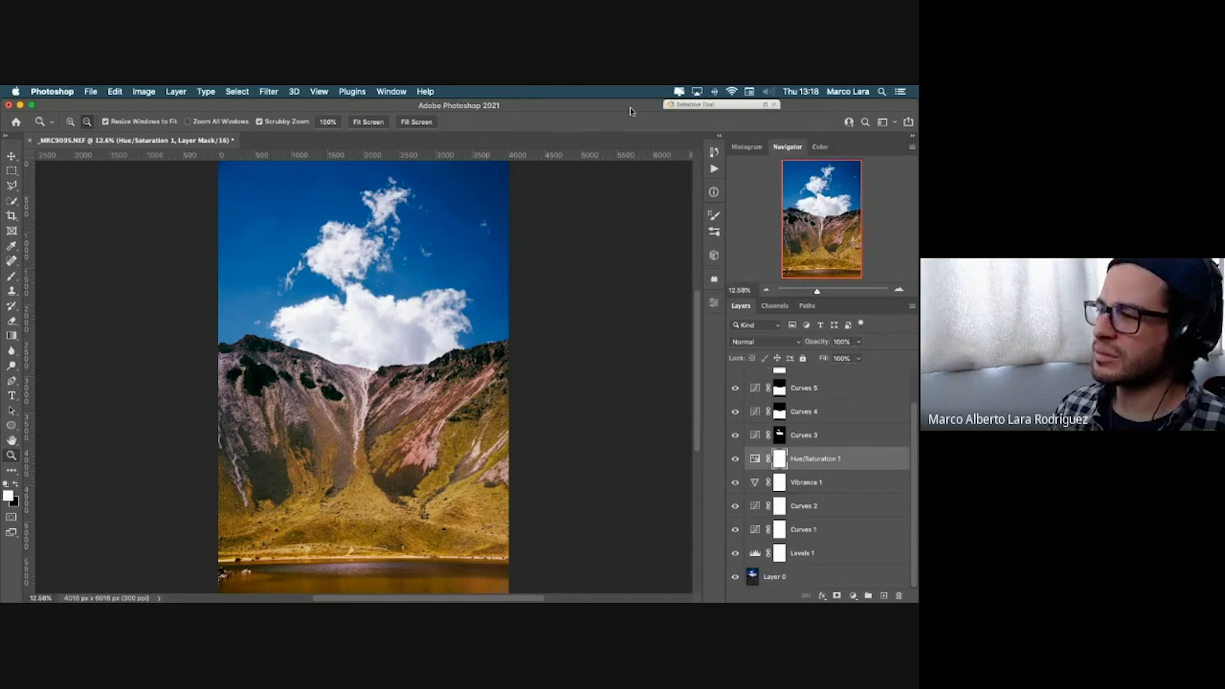
Step: Save the document to the Desktop as _MRC9095.psd in Photoshop format, keeping its layers and embedded Adobe RGB (1998) profile
click(92, 91)
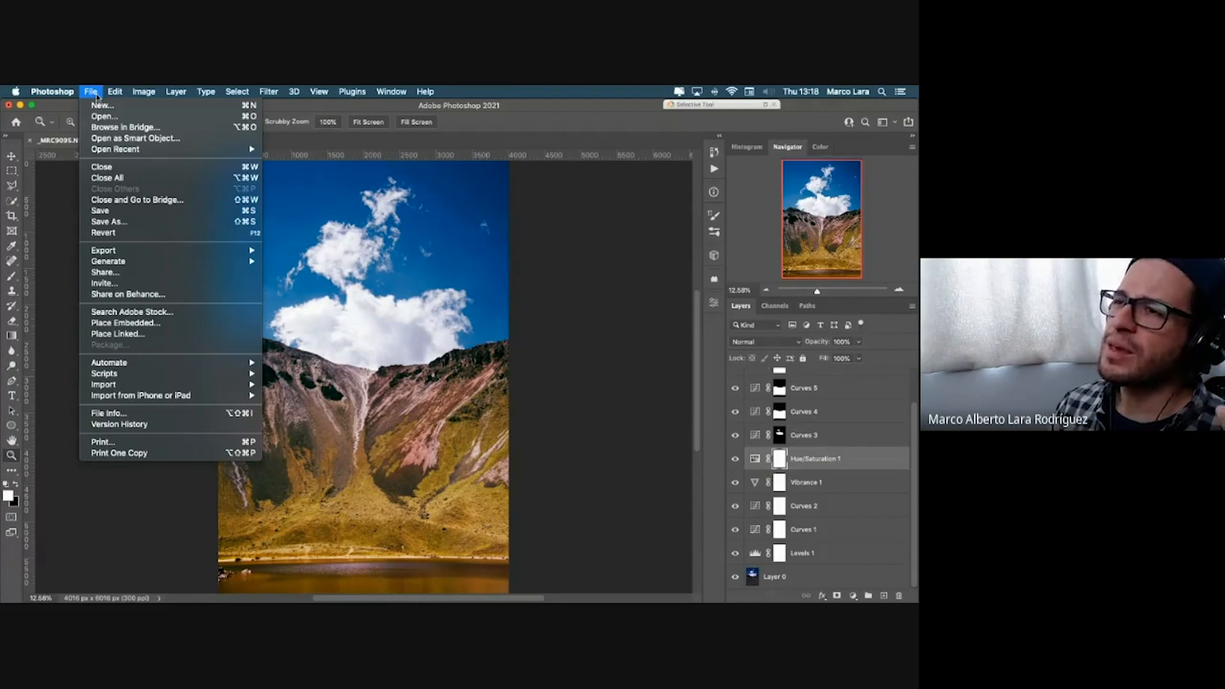
click(96, 95)
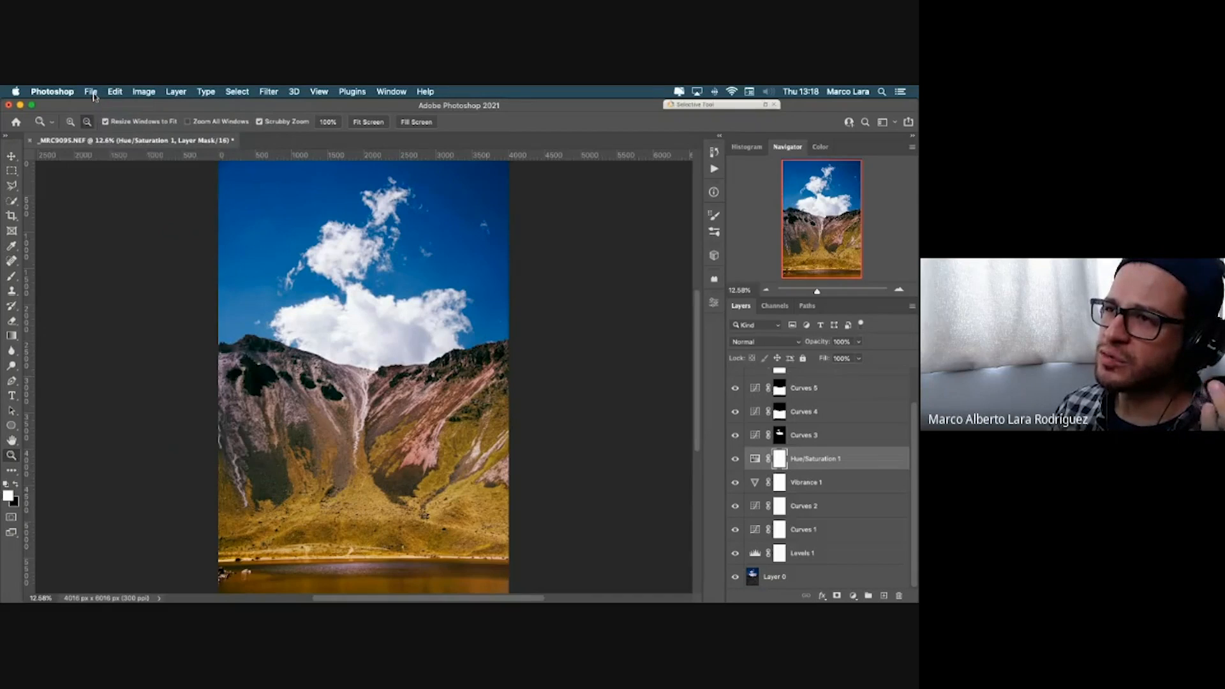
click(93, 93)
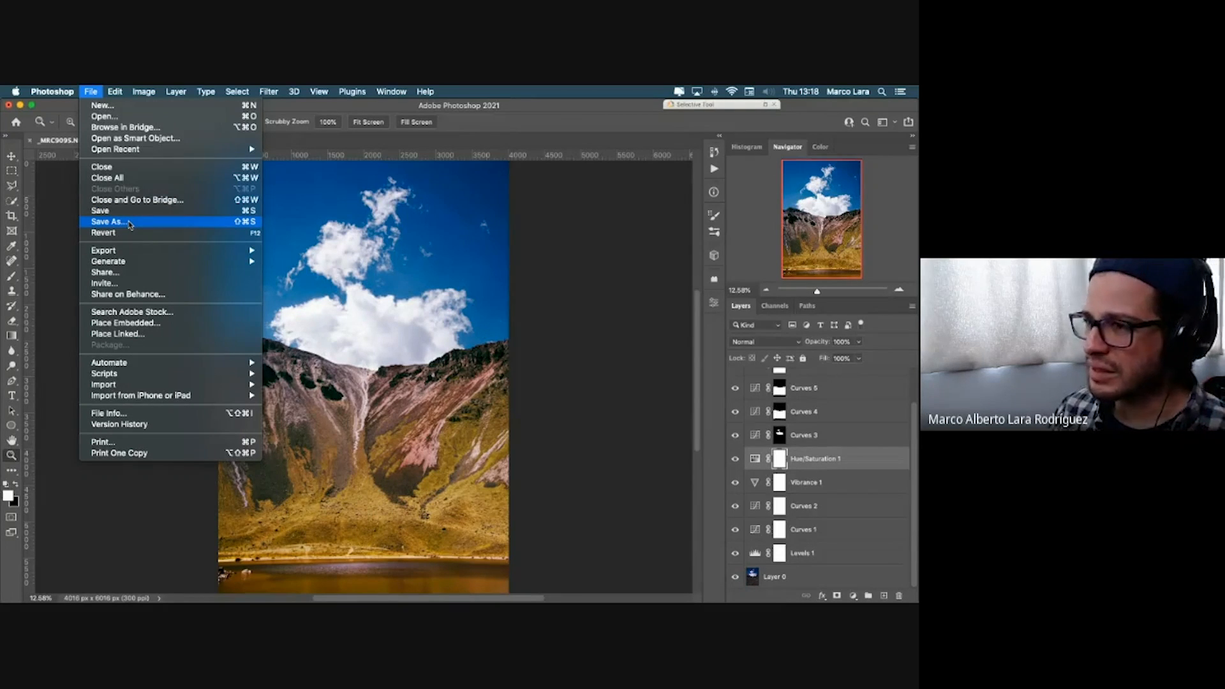
click(130, 223)
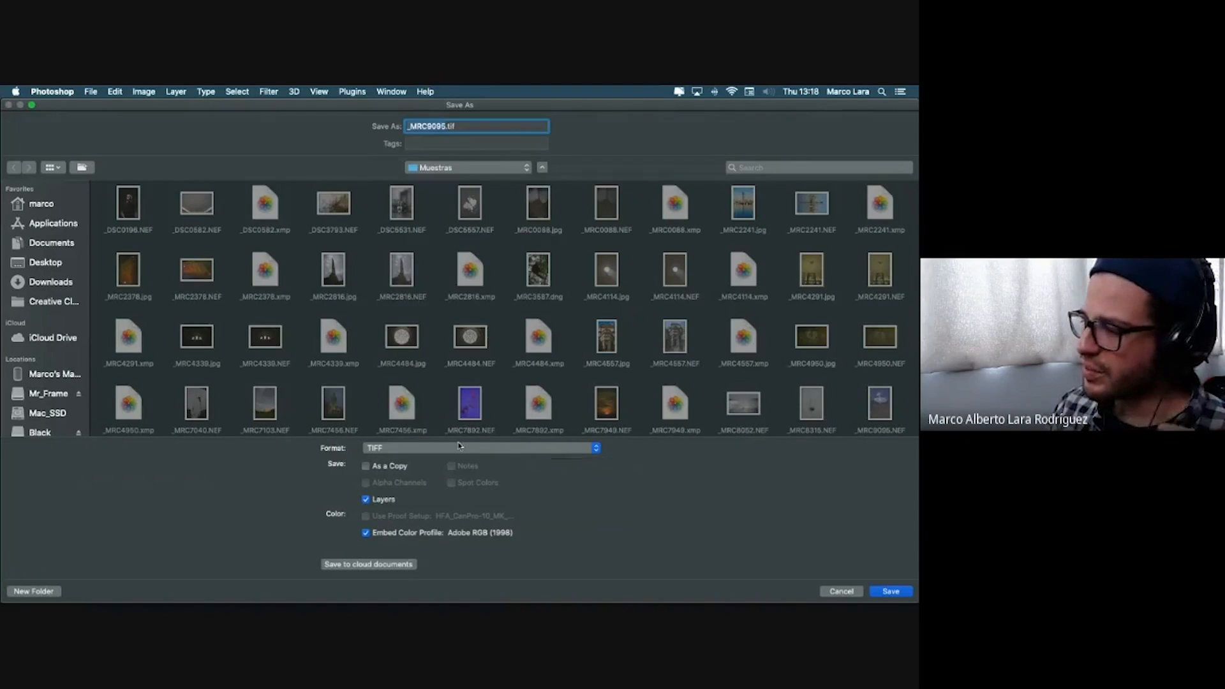
click(376, 448)
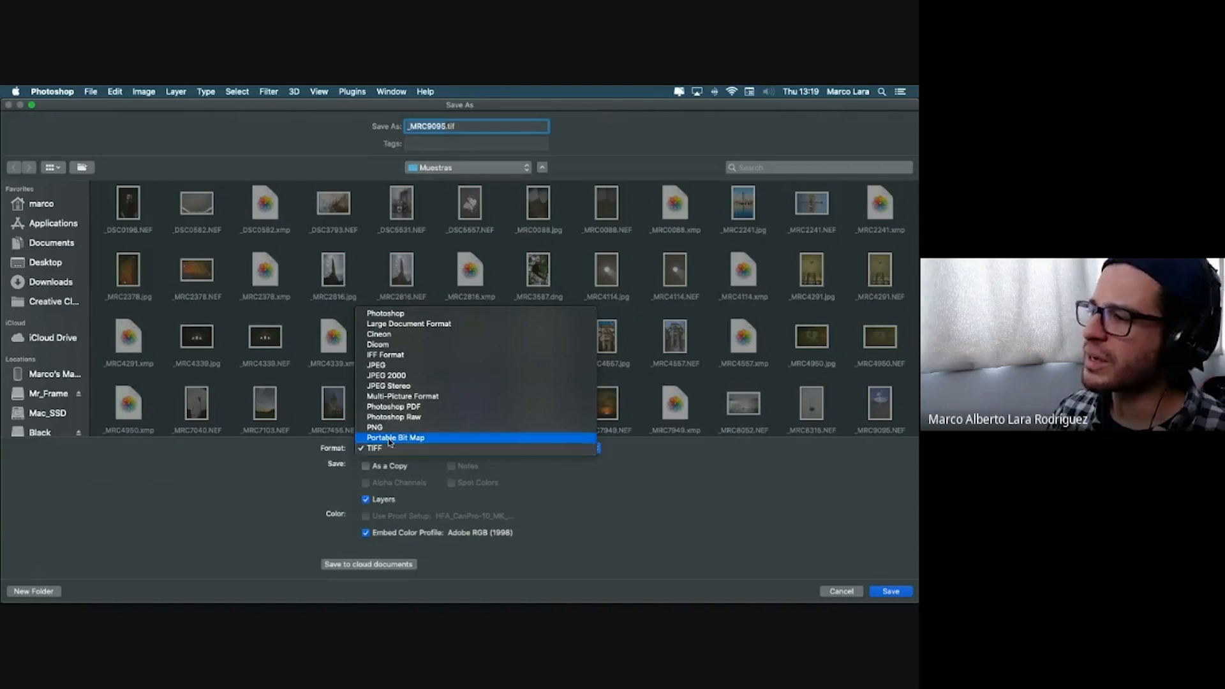
click(414, 315)
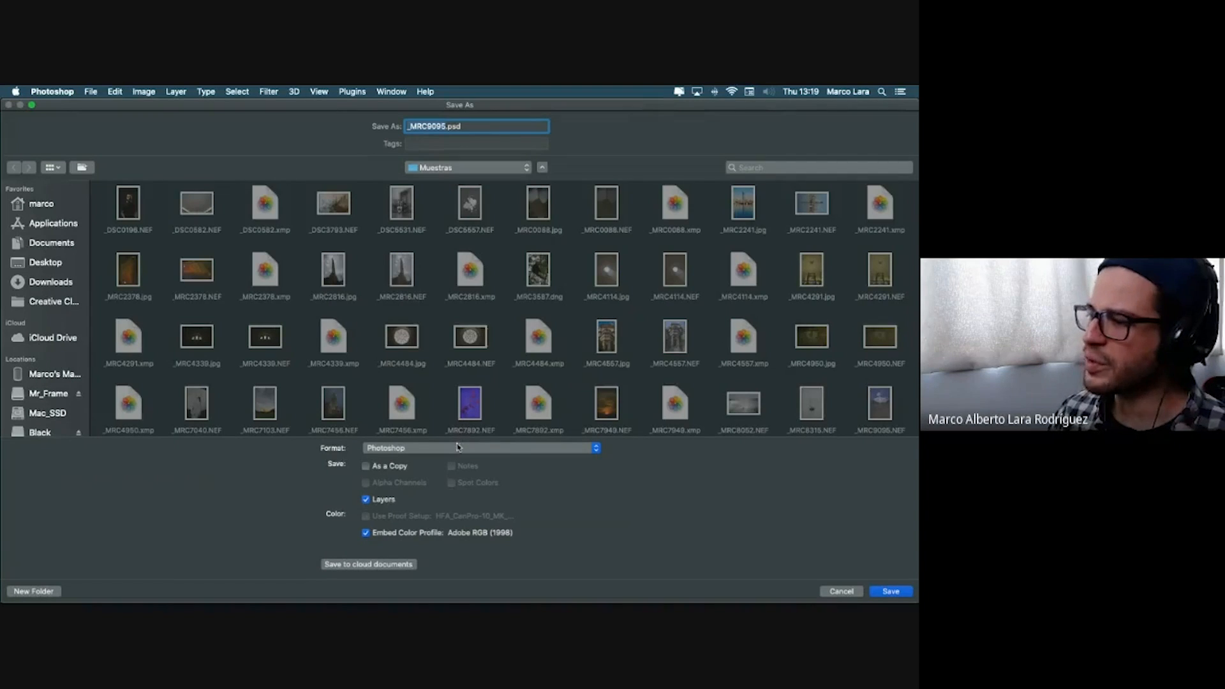
click(458, 447)
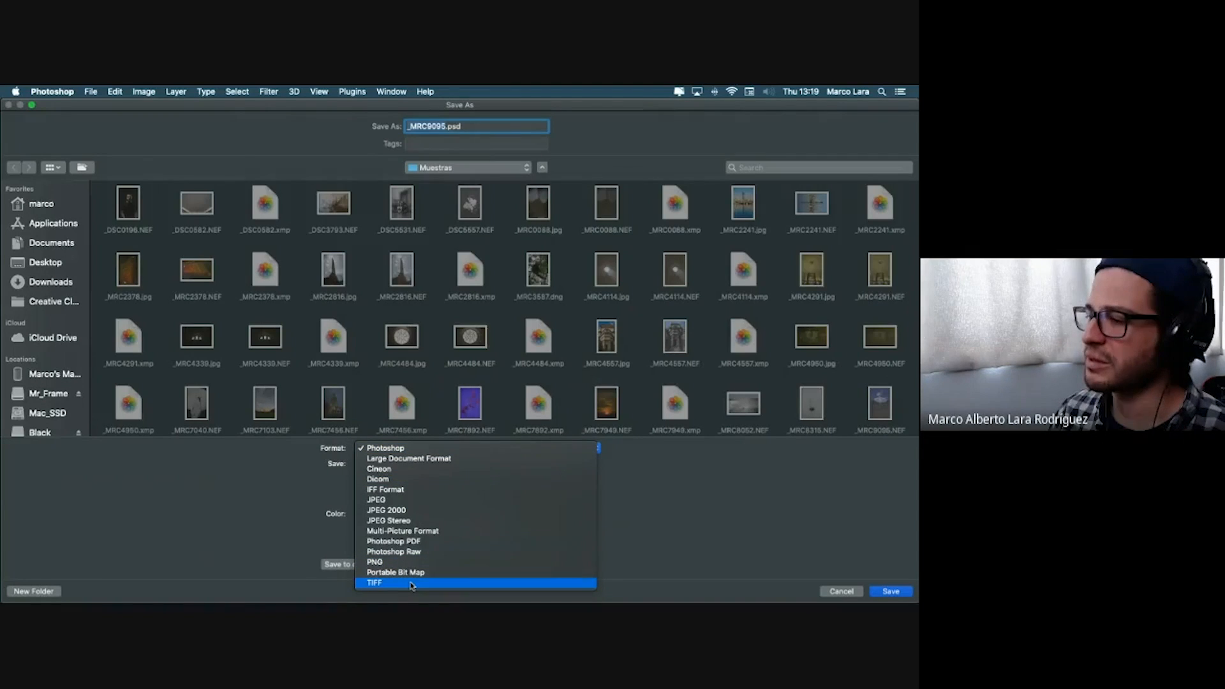
click(420, 449)
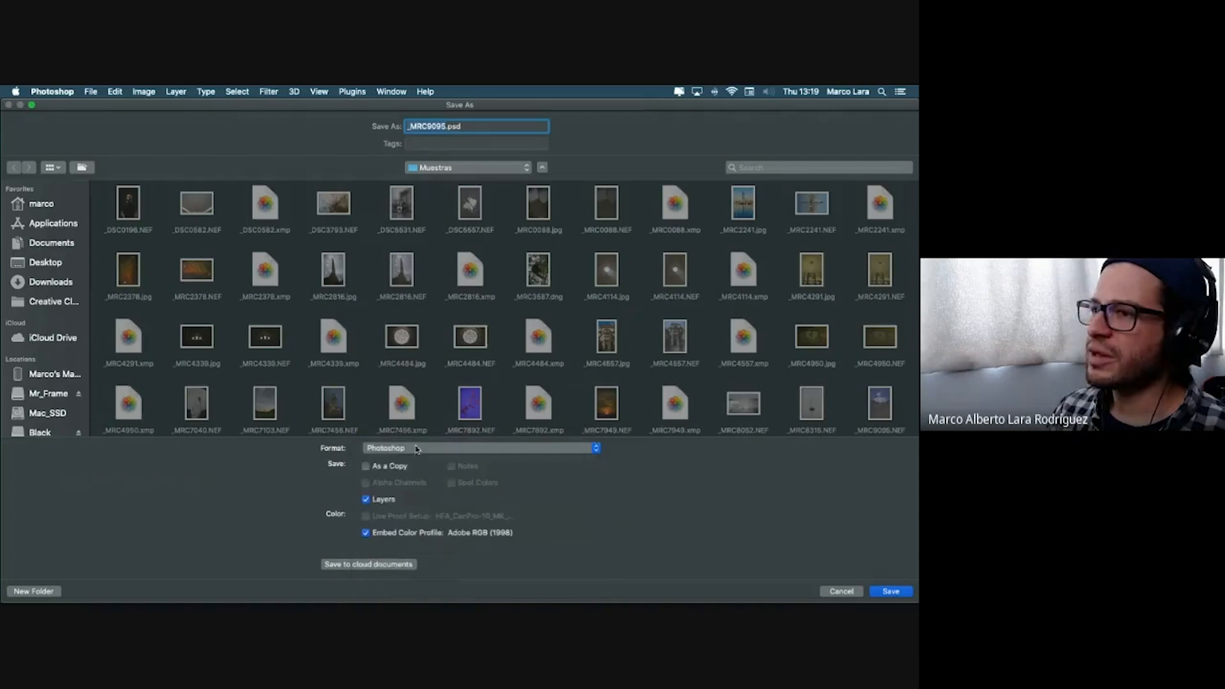
click(56, 263)
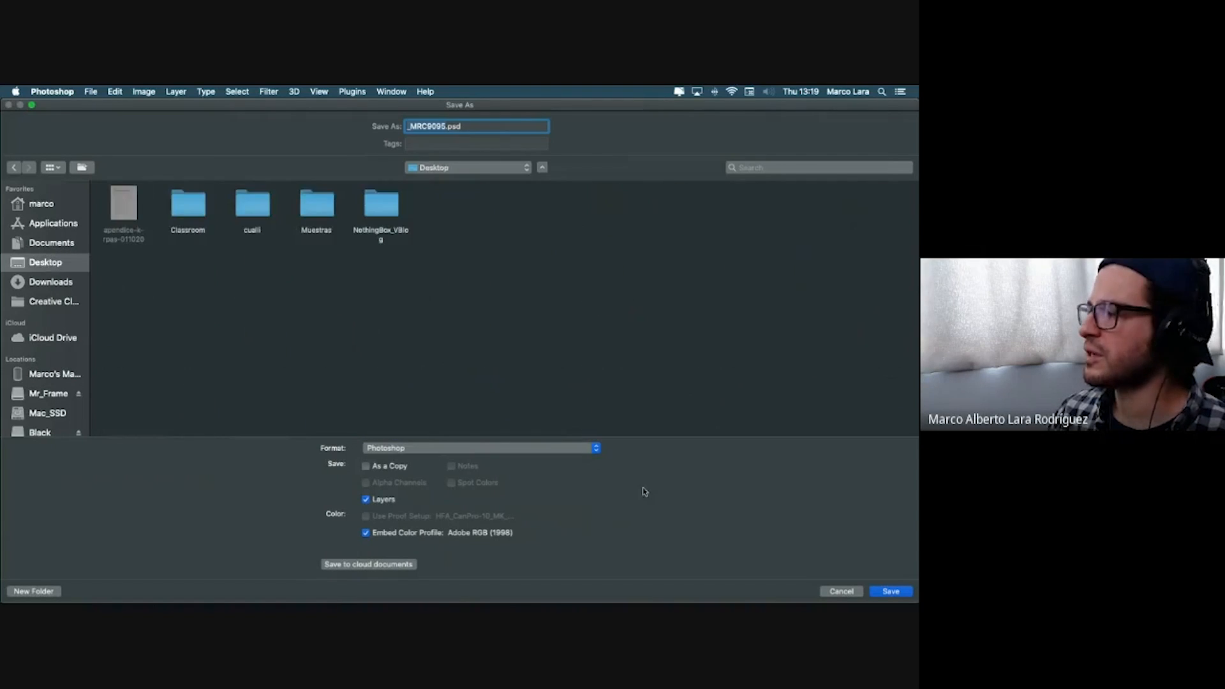
click(896, 593)
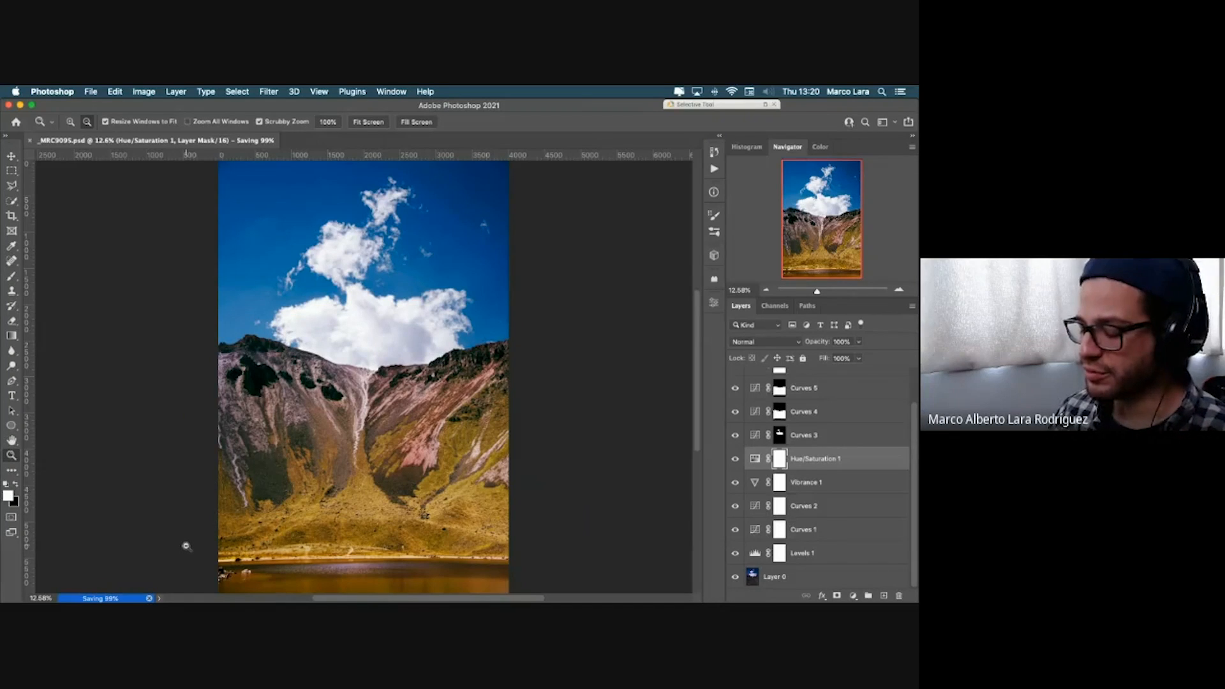
Step: Try to start another Save As of the document
click(94, 94)
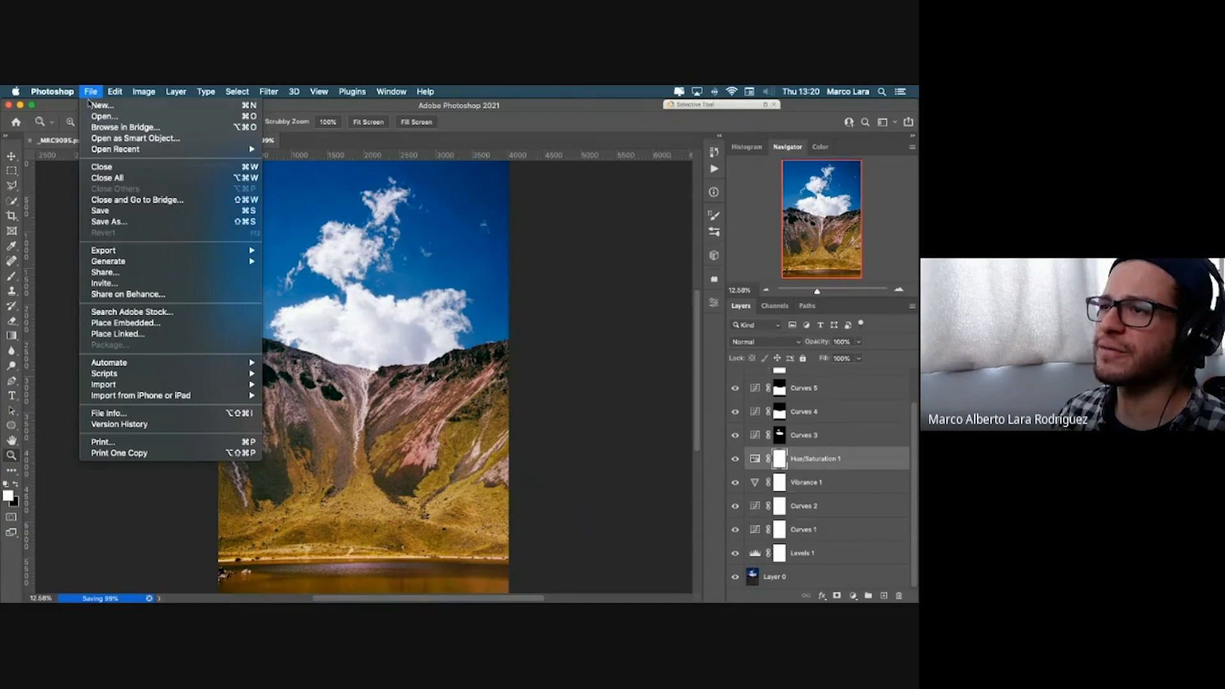
click(131, 224)
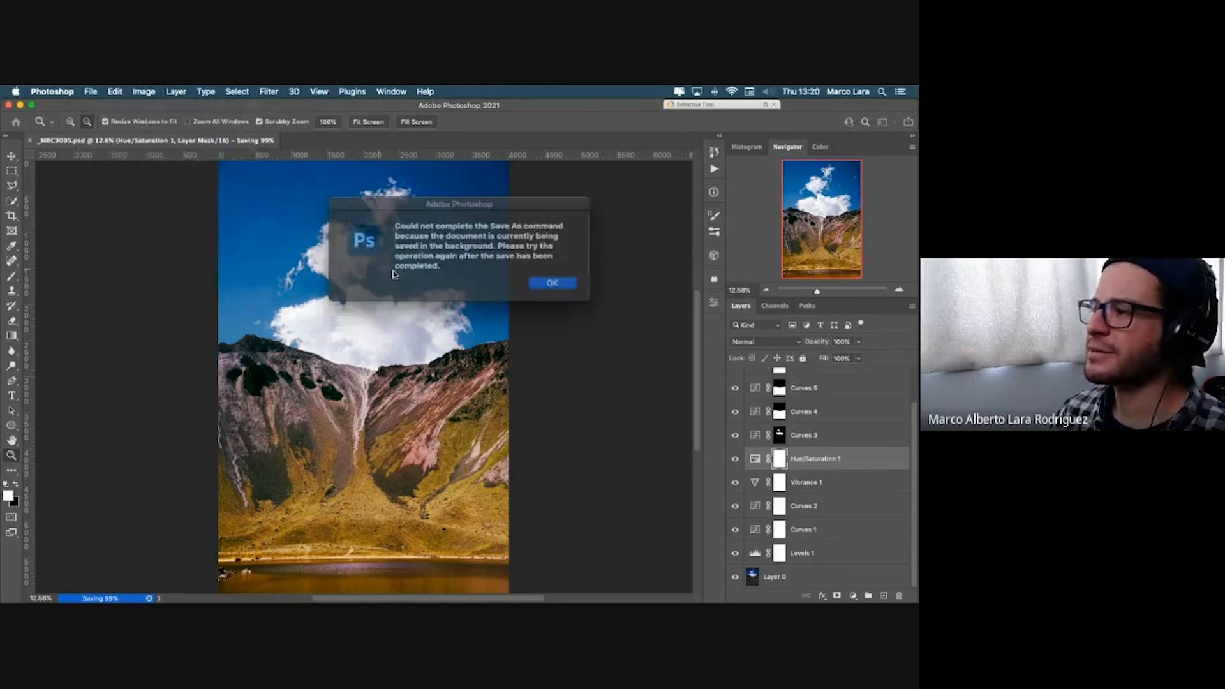
click(559, 281)
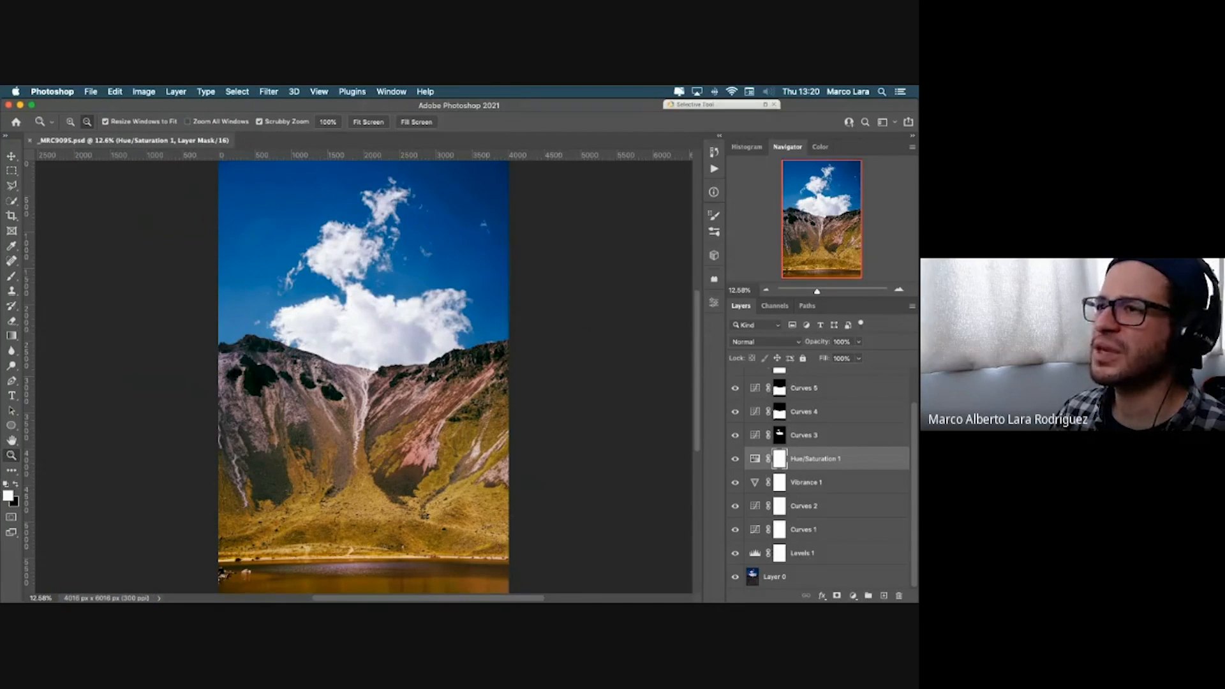
key(ctrl+Up)
click(436, 100)
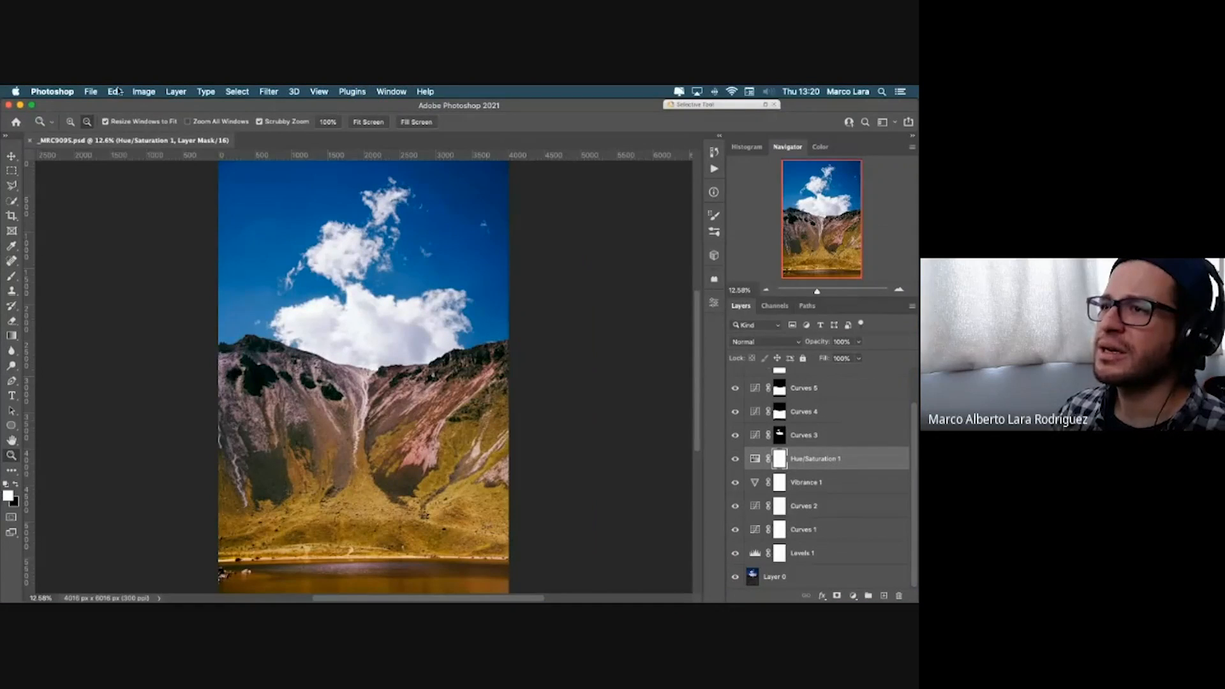
Step: Save a JPEG copy named _MRC9095.jpg to the Desktop with quality 8 (High) and the Baseline ("Standard") format option
click(91, 91)
click(125, 221)
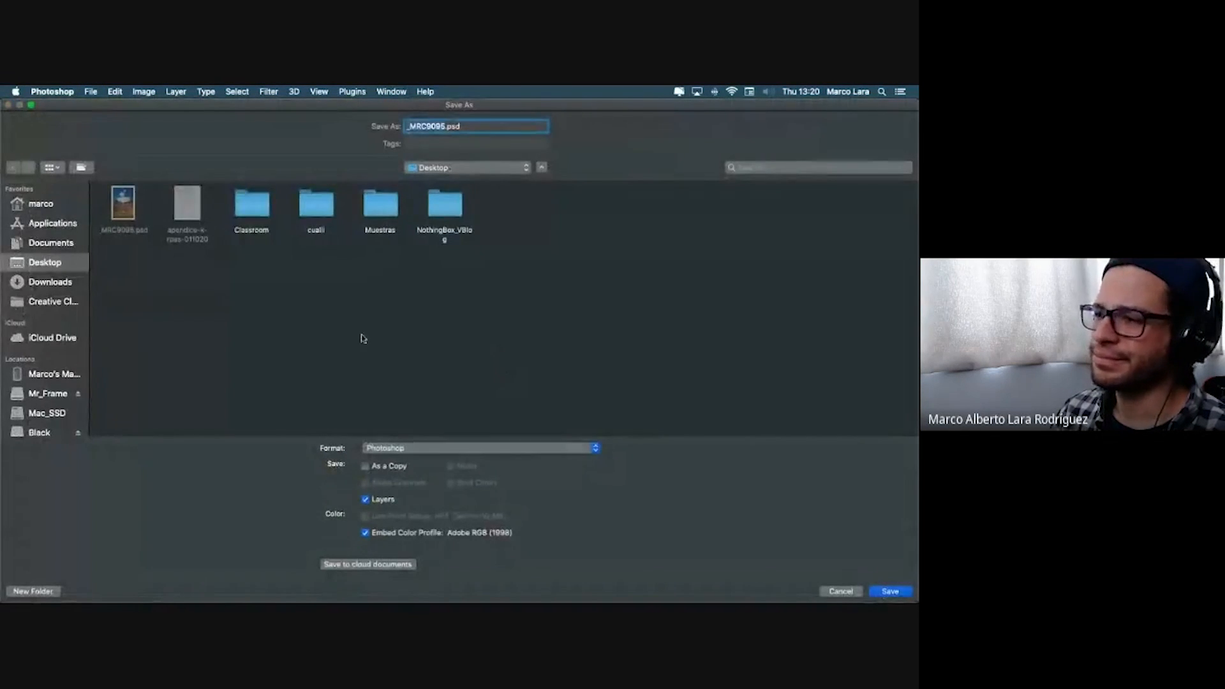
click(408, 448)
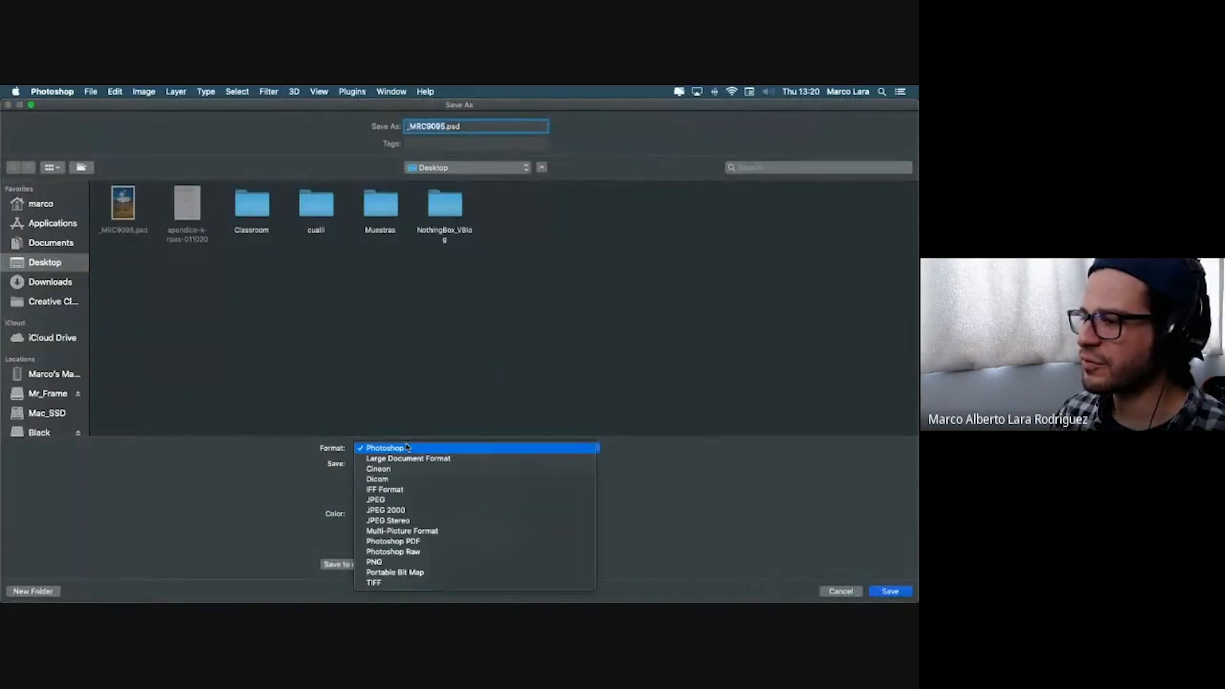
click(419, 507)
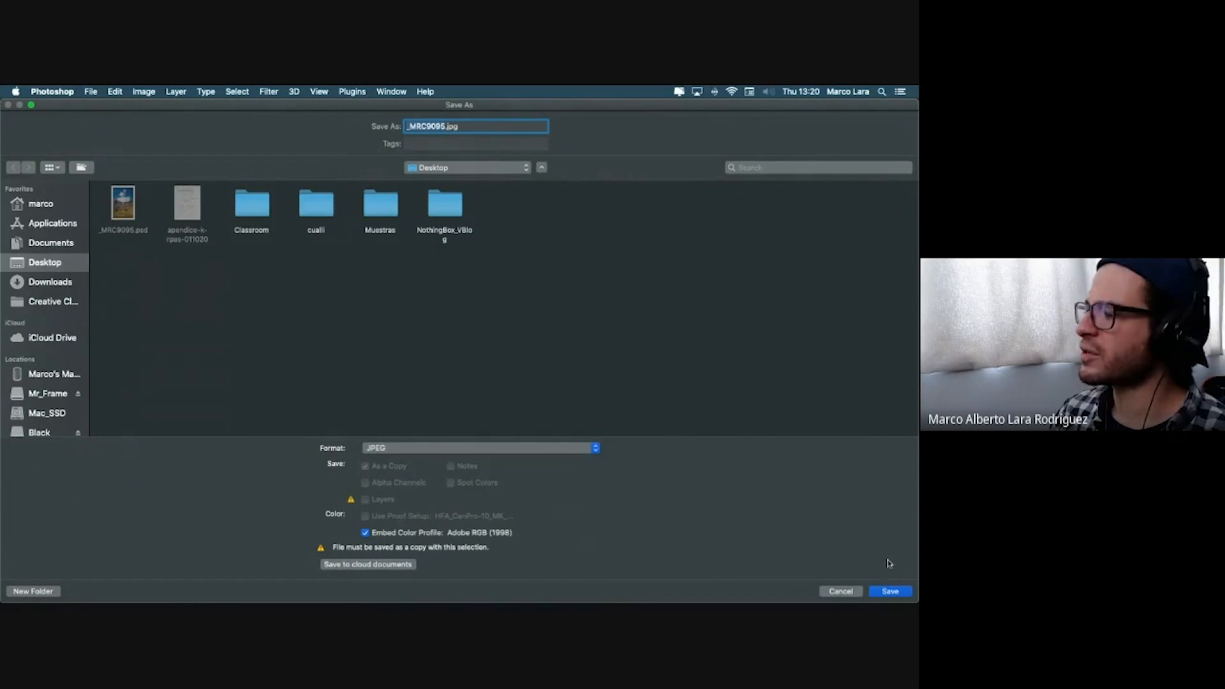
click(889, 592)
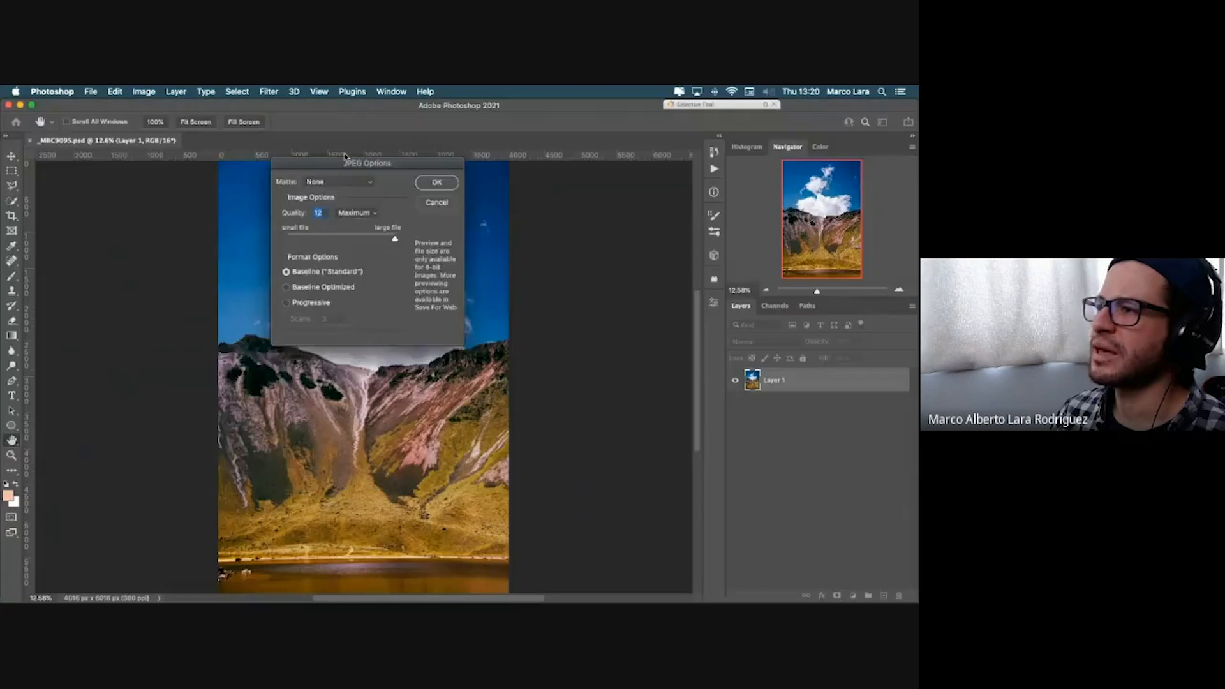
drag(345, 157, 364, 232)
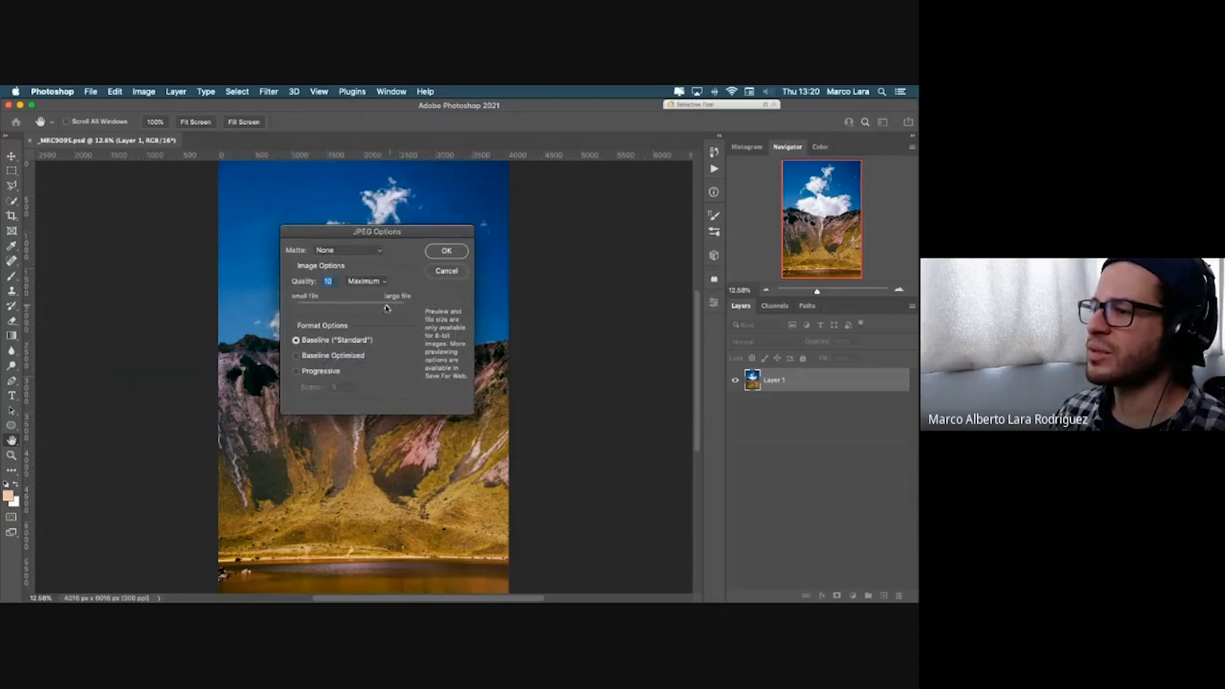
drag(404, 308, 370, 314)
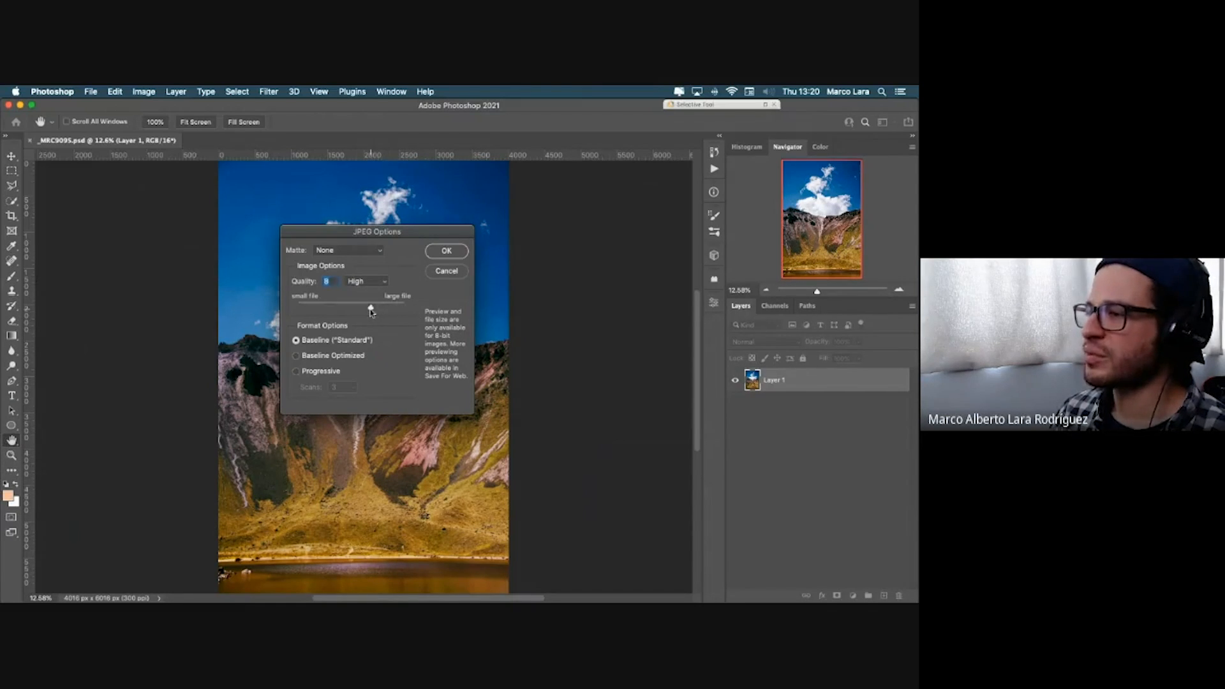
click(447, 251)
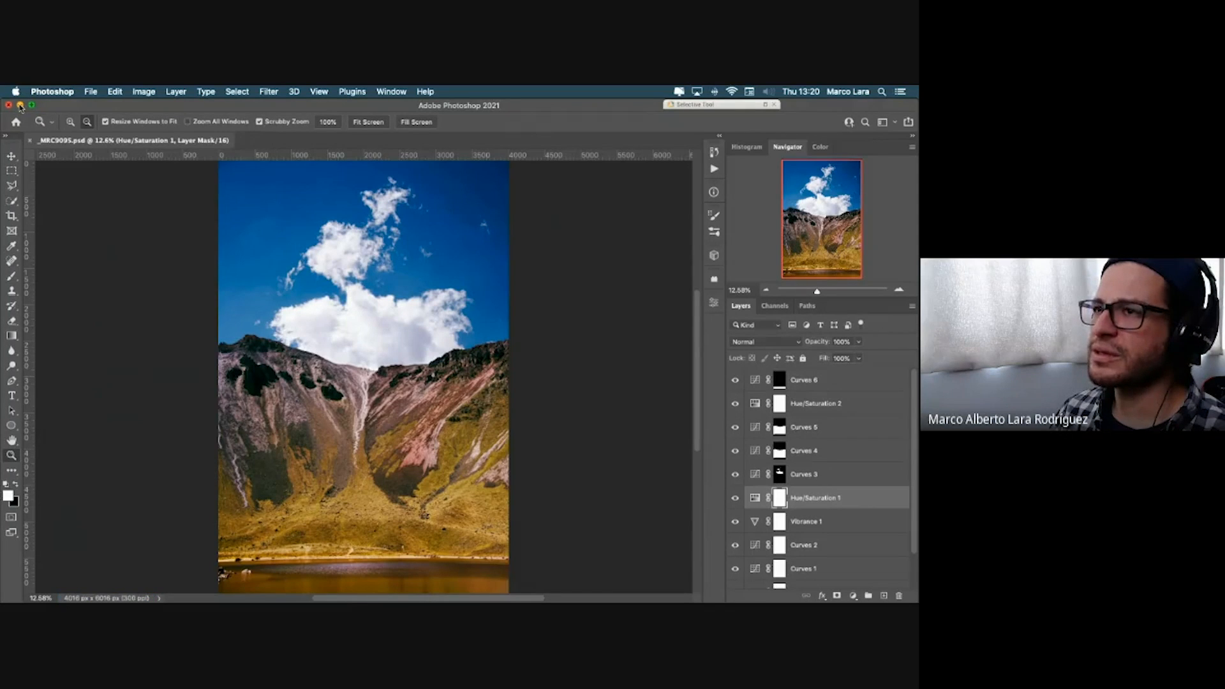
Step: Minimize Photoshop to reach the Finder desktop and view the file information of _MRC9095.jpg
click(20, 105)
click(21, 104)
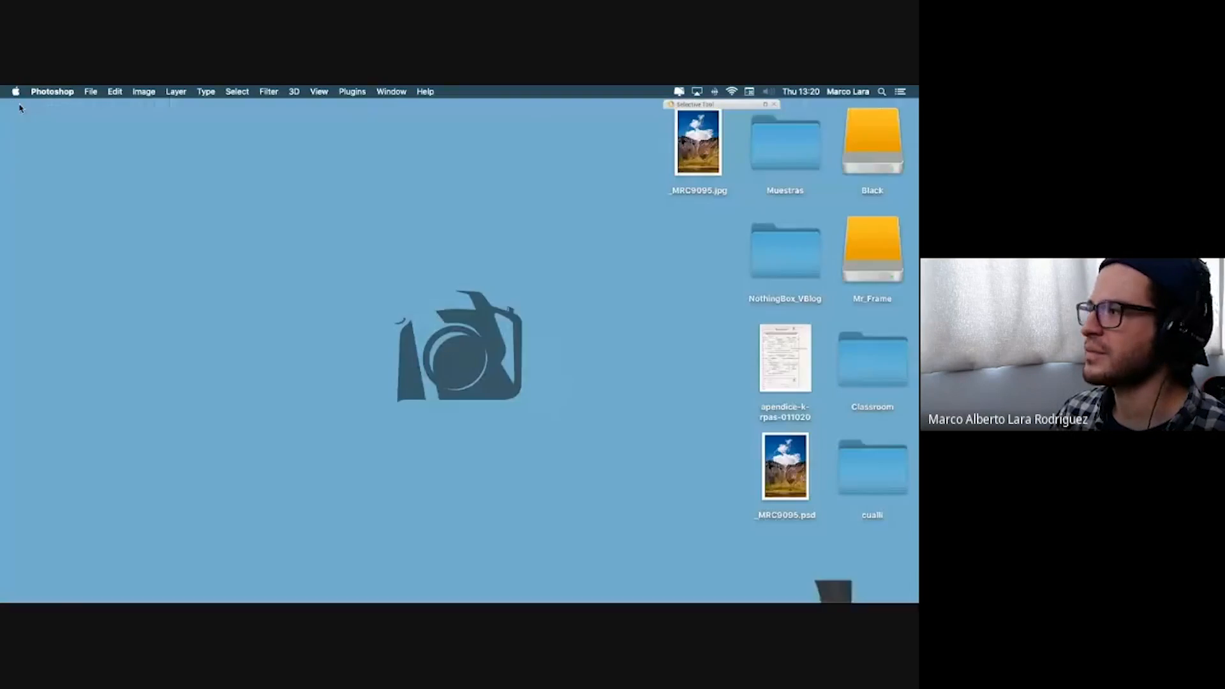
right_click(706, 147)
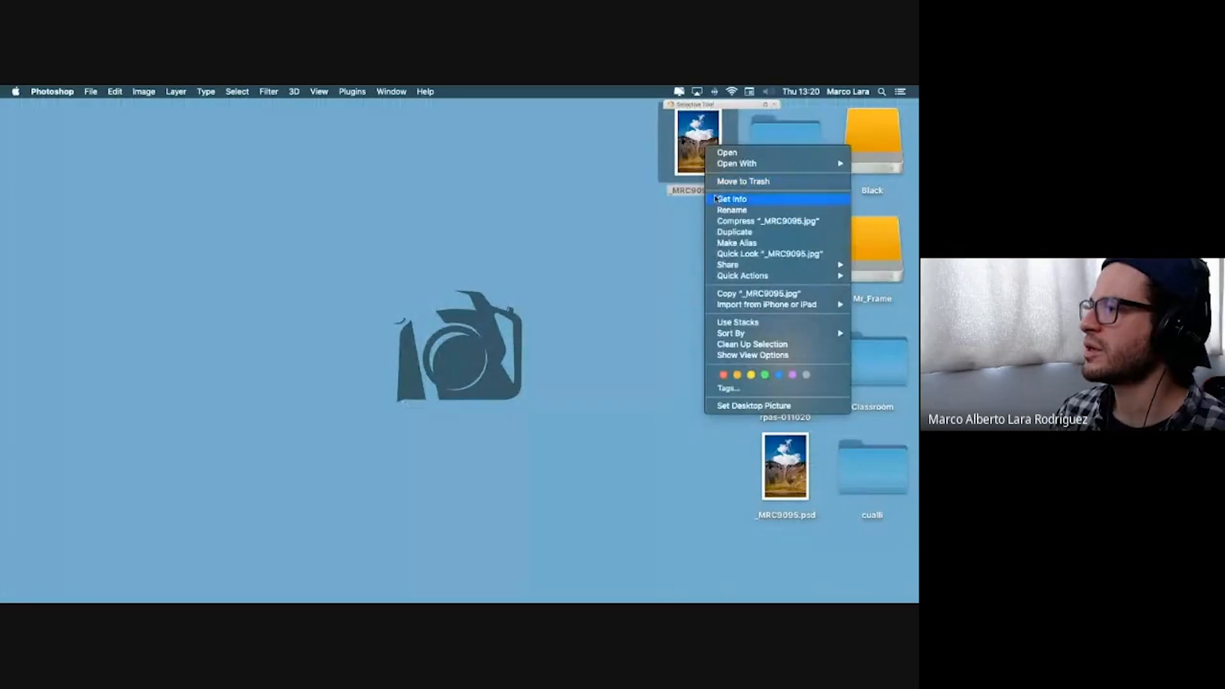
click(716, 200)
drag(129, 111, 159, 103)
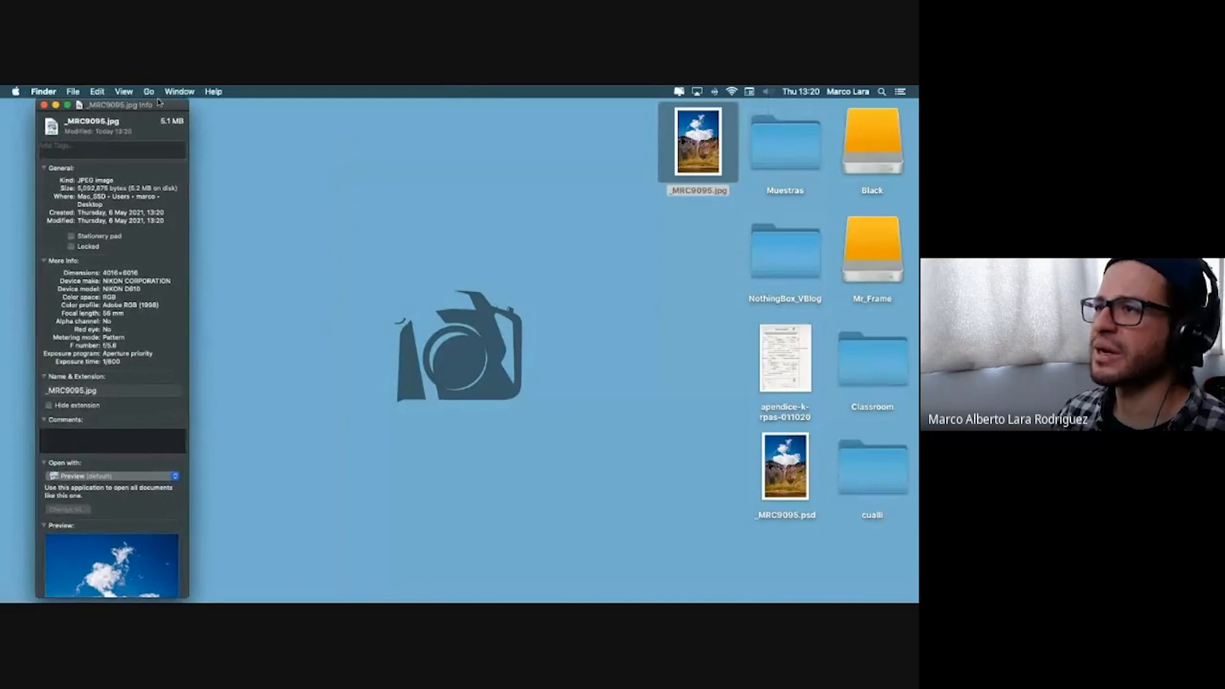
Step: View the file information of _MRC9095.psd beside the JPEG's to compare sizes, and close the JPEG's information window
right_click(810, 472)
click(687, 384)
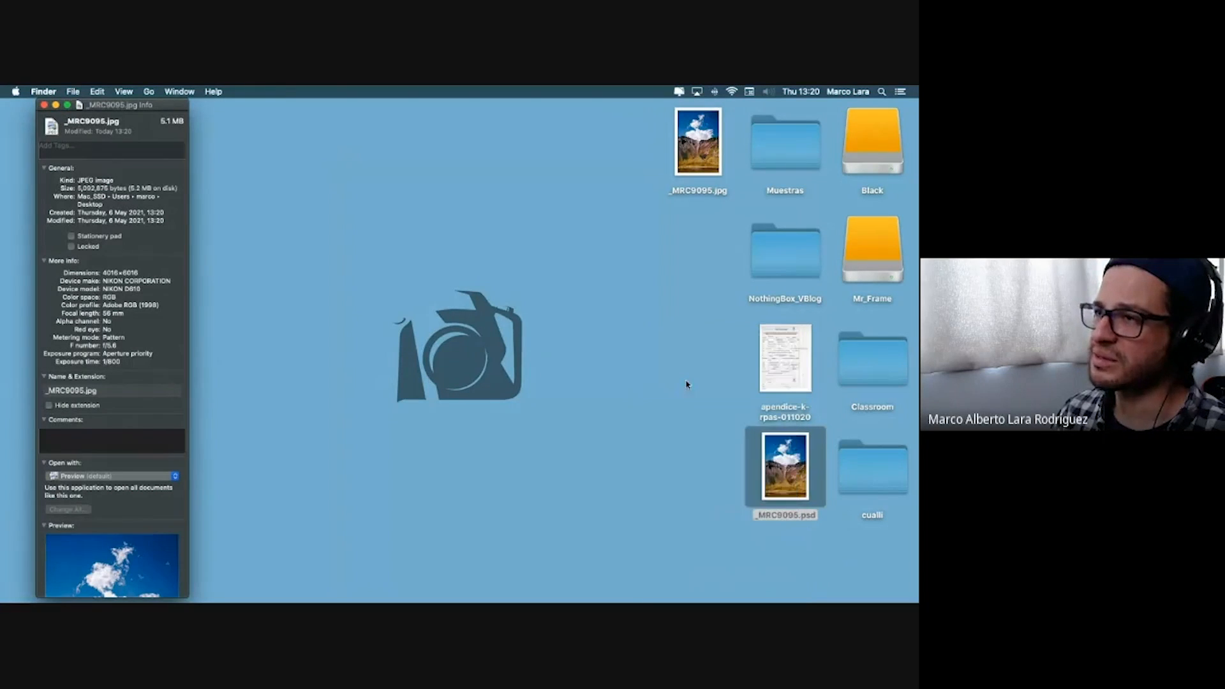
drag(355, 112, 294, 100)
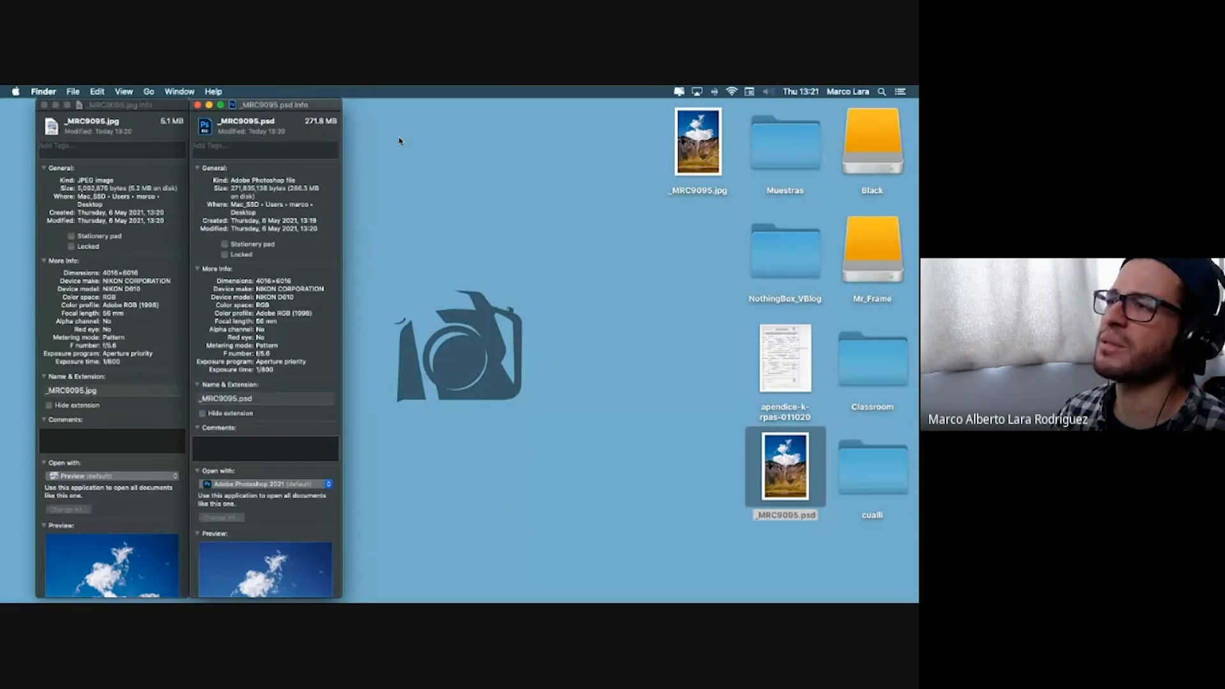
click(44, 106)
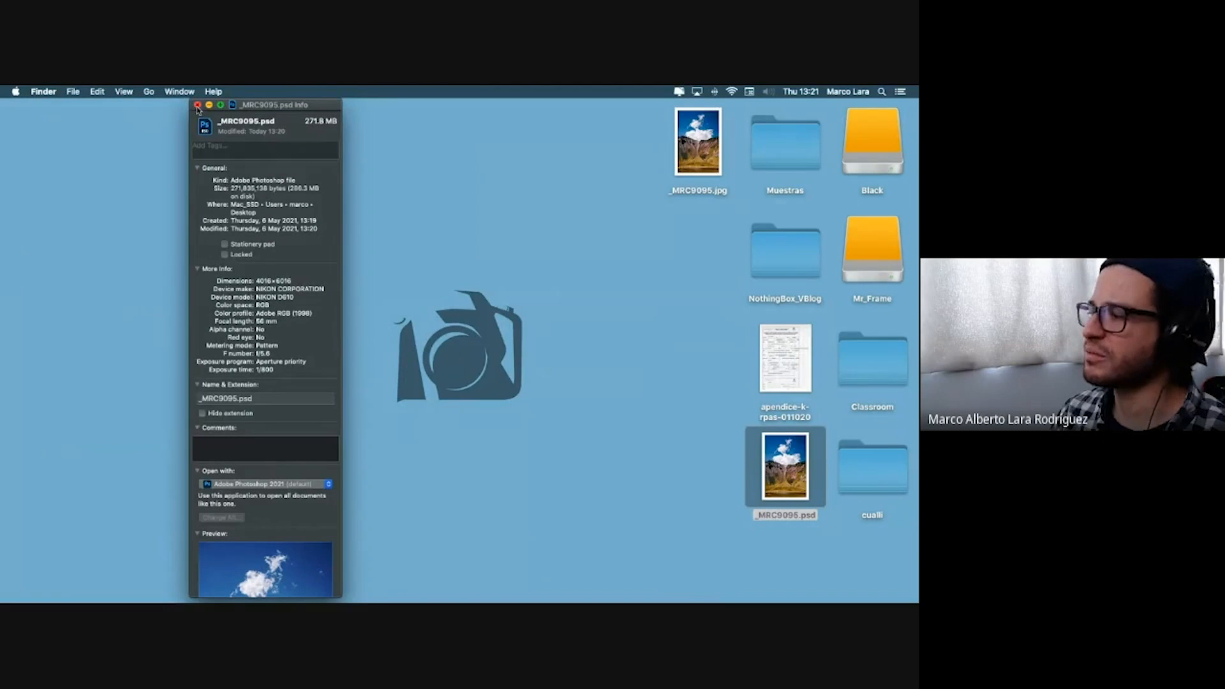
Step: Close the PSD's information window and open _MRC9095.jpg from the desktop in Photoshop
click(197, 105)
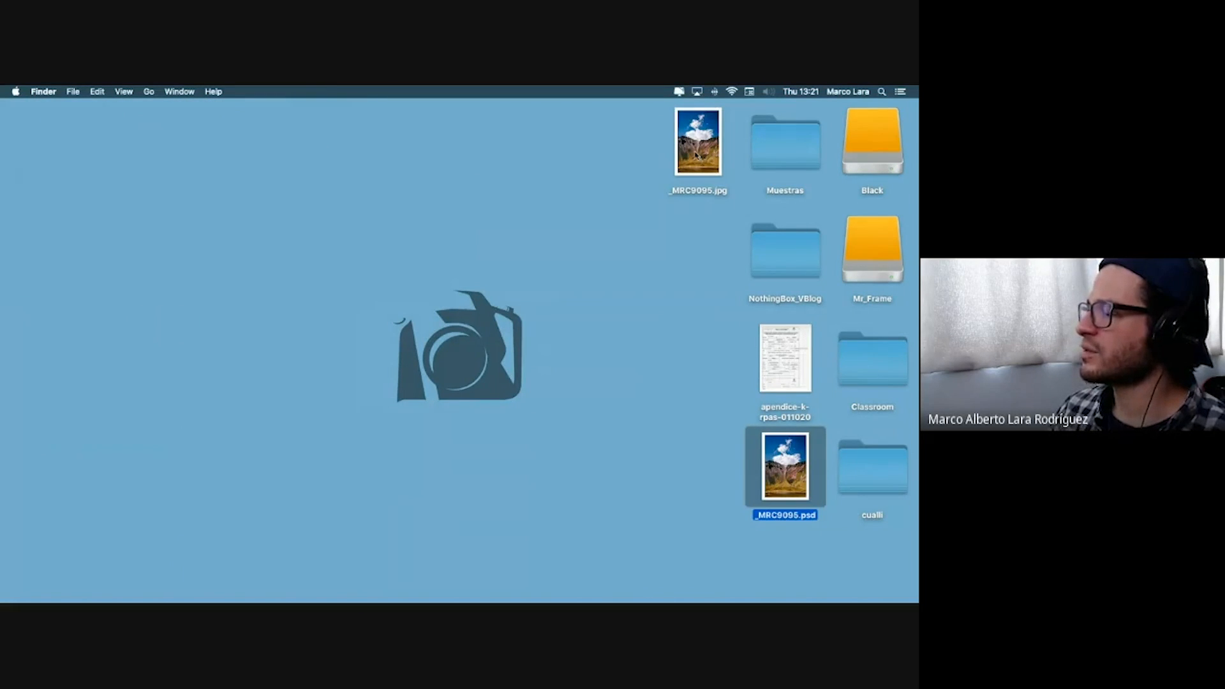
right_click(697, 154)
mouse_move(734, 168)
click(622, 188)
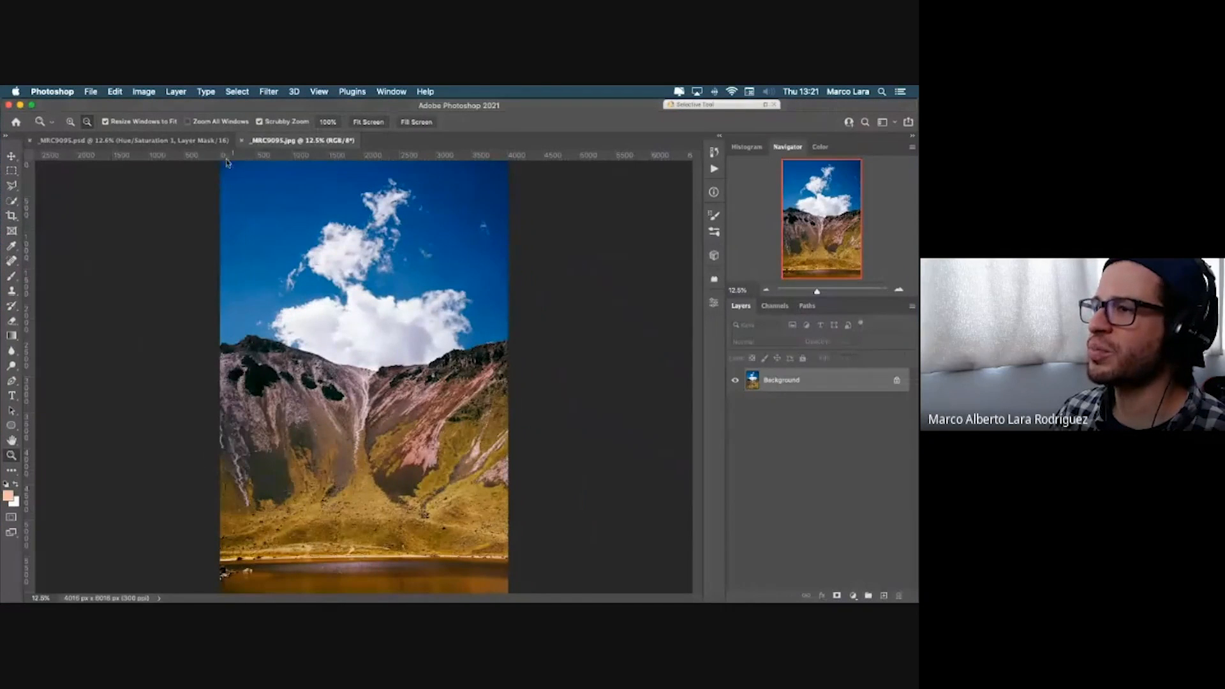
Step: Compare the layer stack of _MRC9095.psd with that of _MRC9095.jpg by alternating between the two documents
click(161, 141)
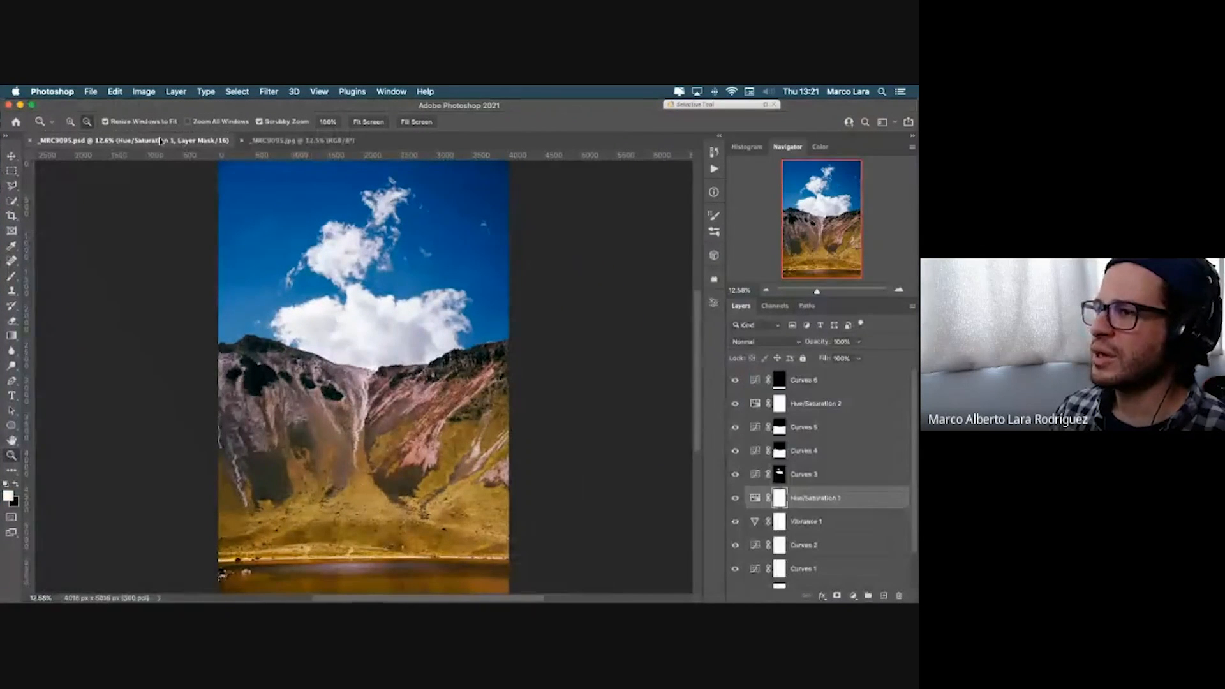
scroll(809, 454, down, 2)
scroll(809, 454, up, 2)
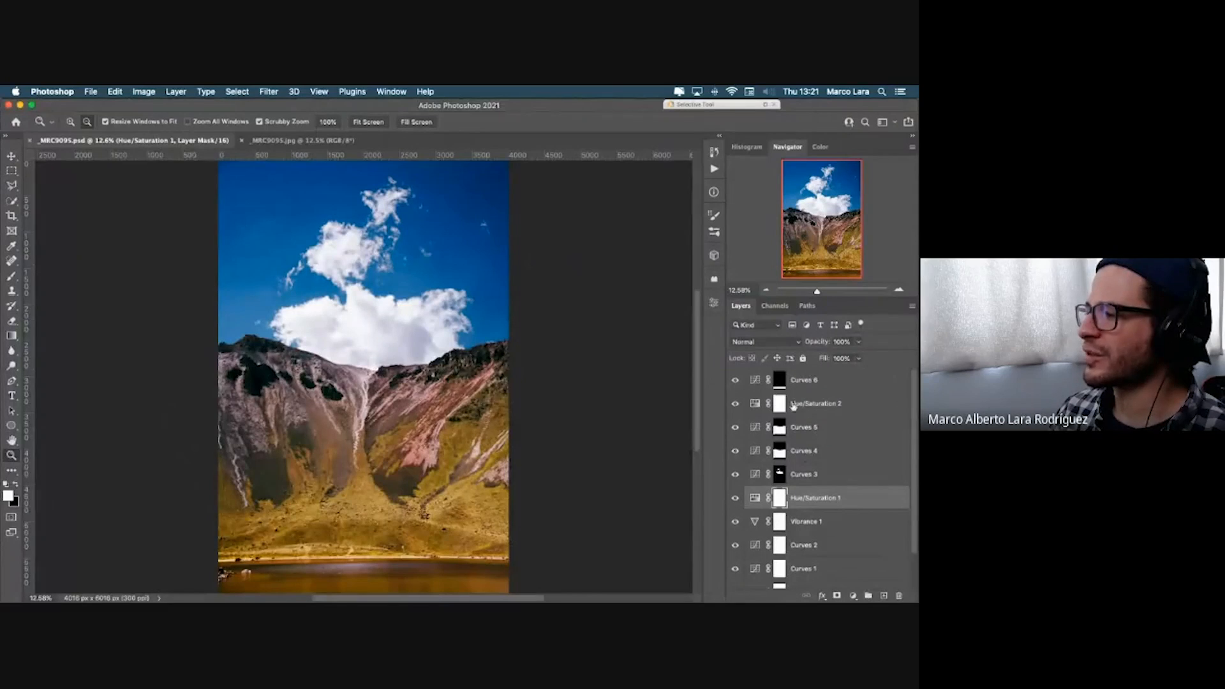
scroll(830, 545, down, 2)
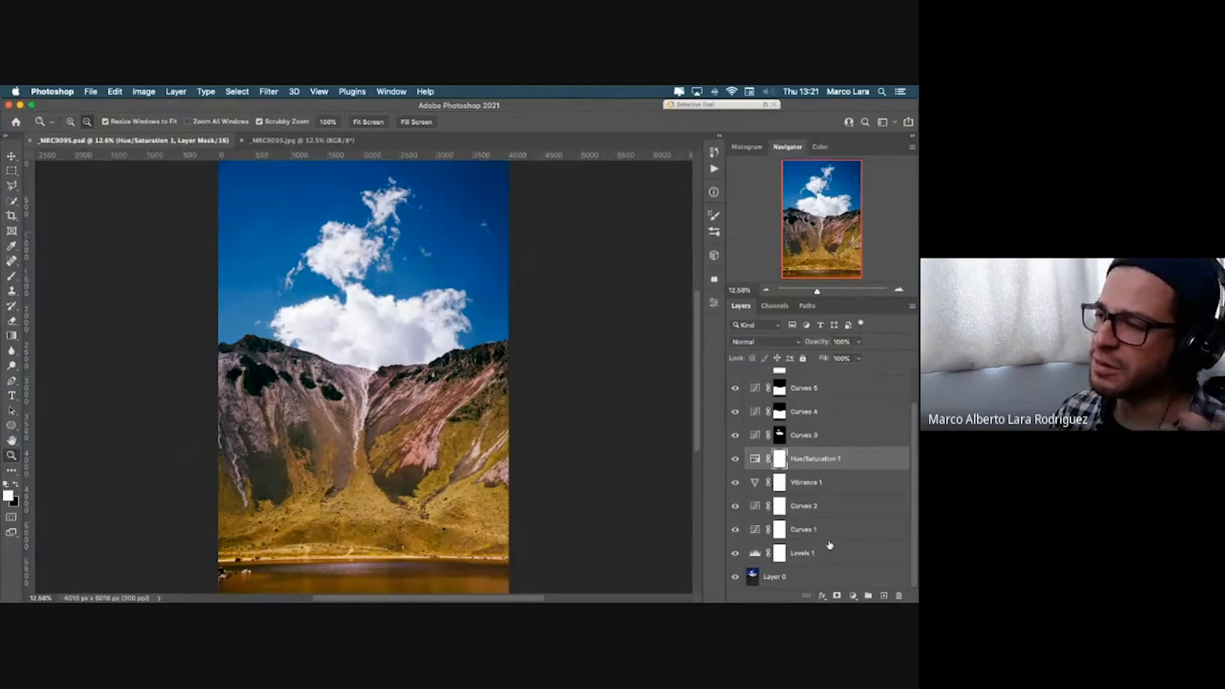
click(314, 142)
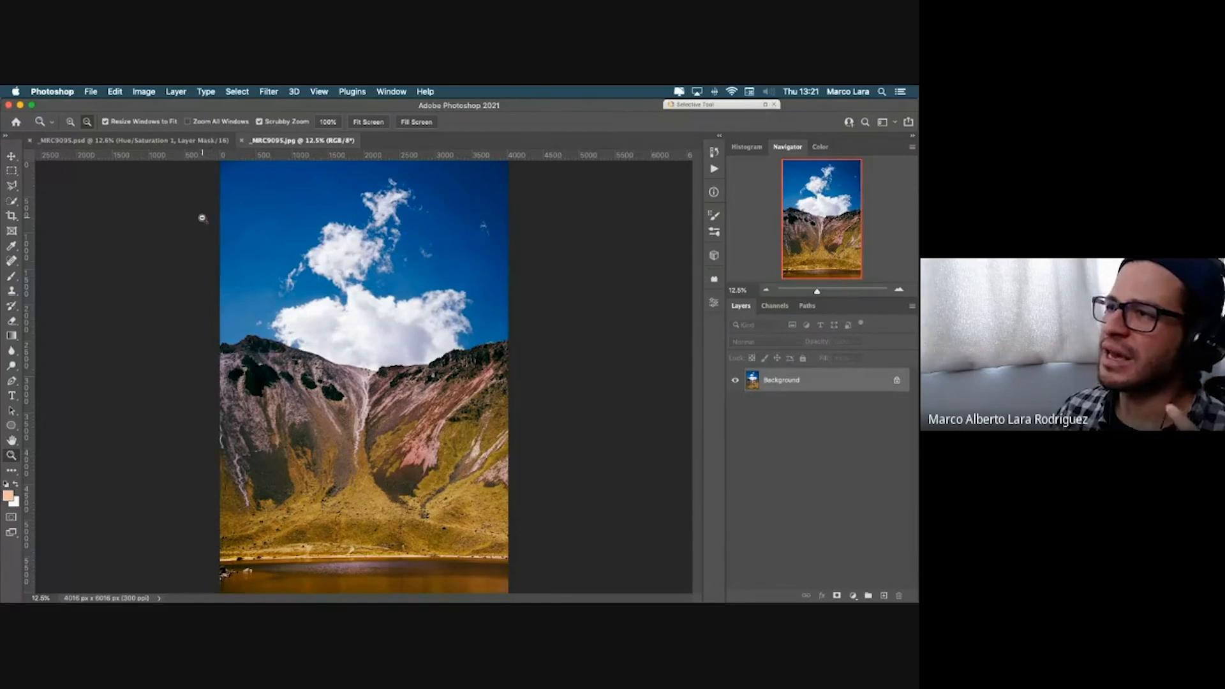
click(196, 142)
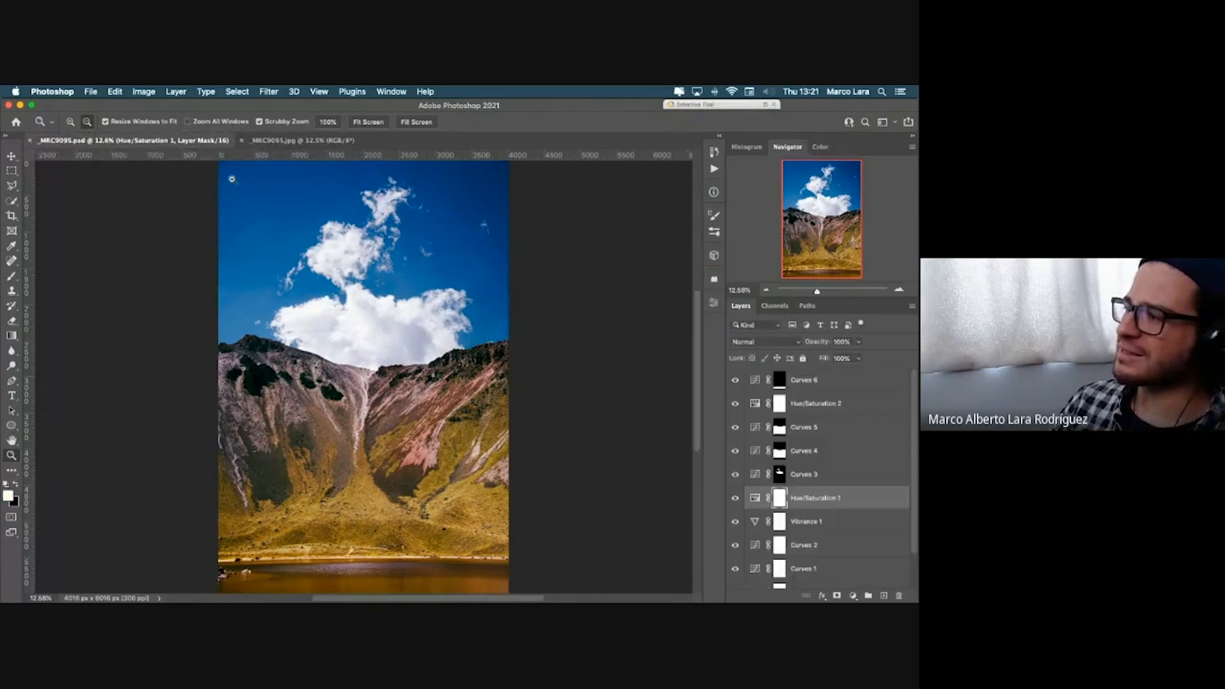
scroll(818, 426, down, 2)
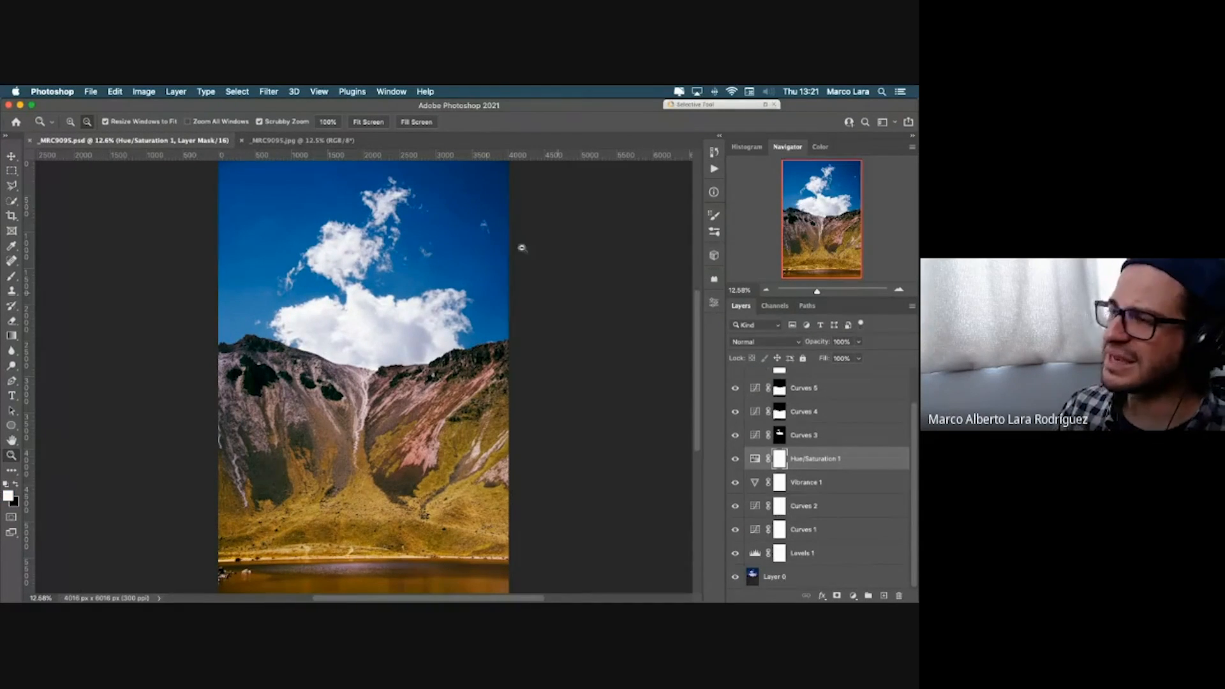
click(313, 141)
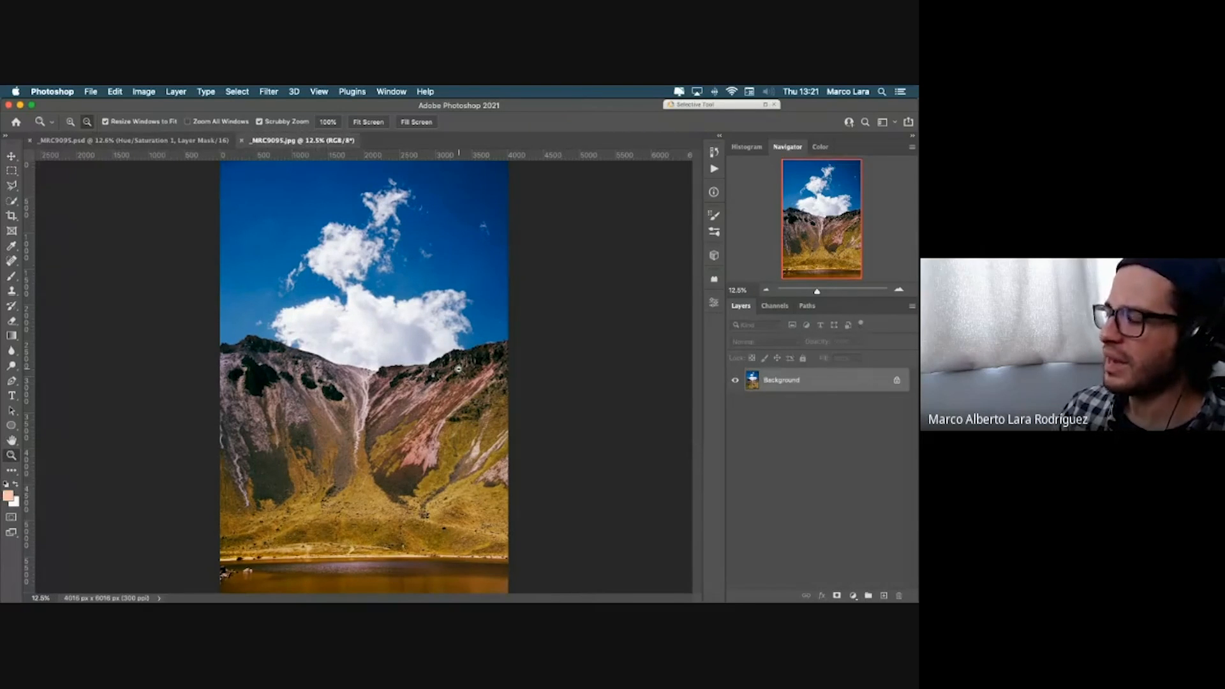
Step: Examine the JPEG image at different magnifications and close its document
key(super+equal)
key(super+equal)
key(super+equal)
key(super+equal)
key(super+equal)
key(super+equal)
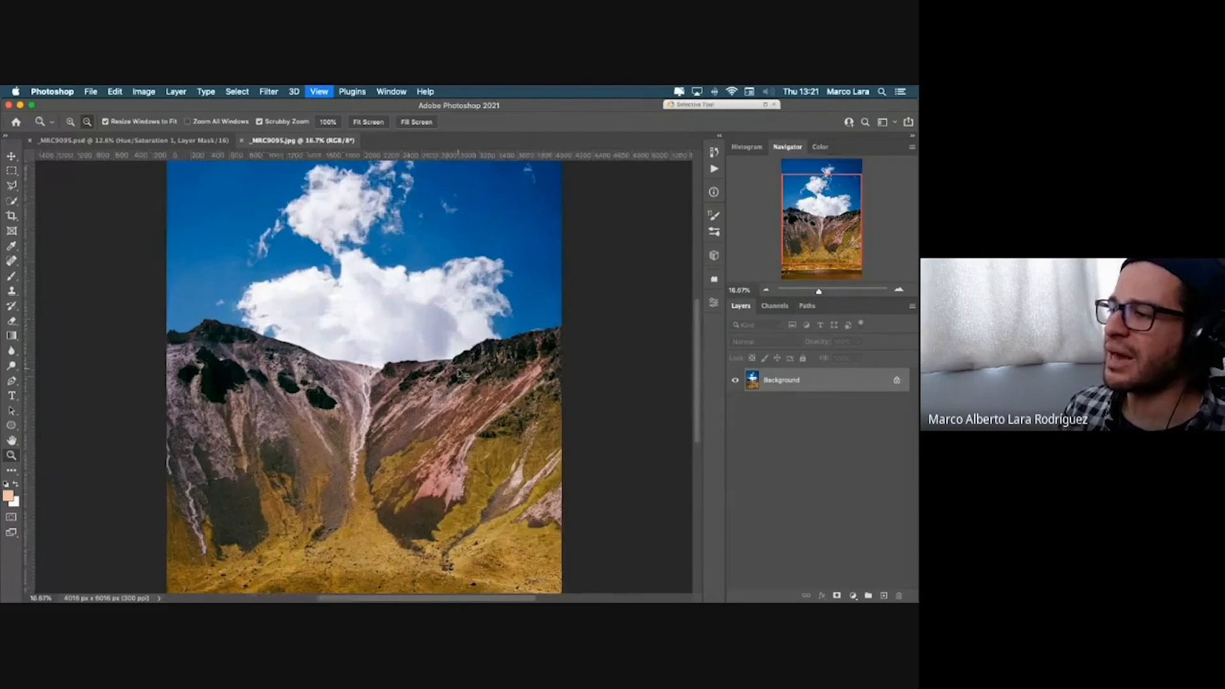
key(super+minus)
key(super+minus)
key(super+minus)
key(super+minus)
key(super+minus)
key(super+minus)
key(super+minus)
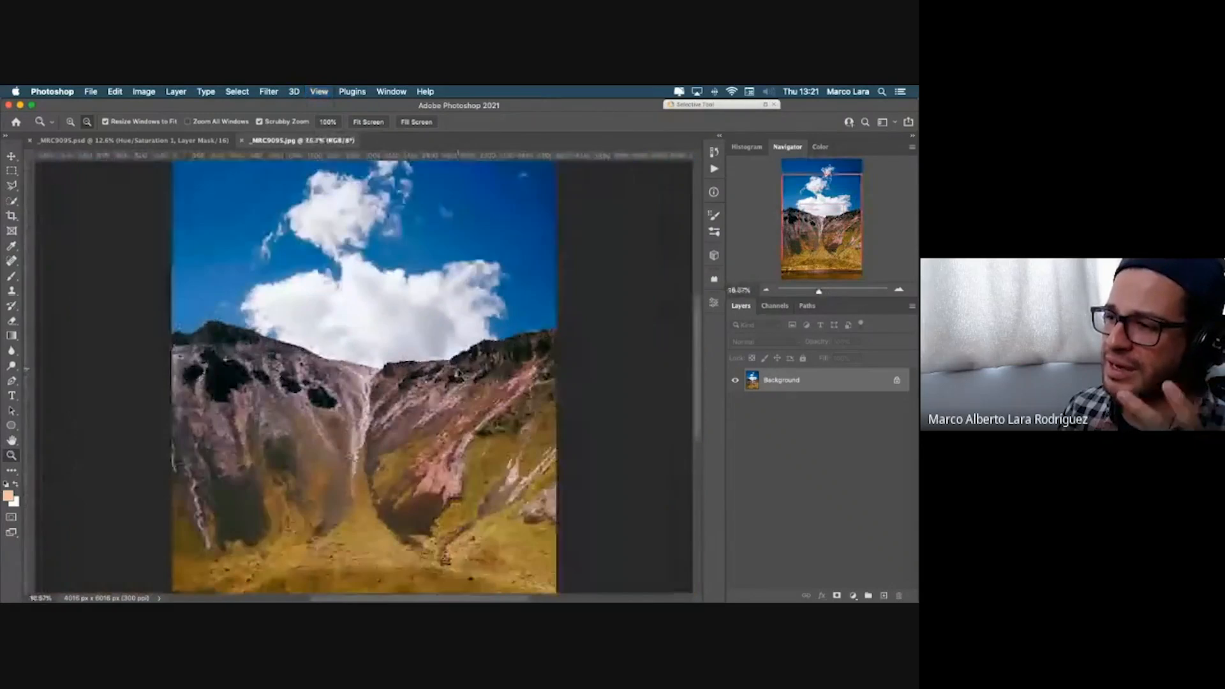
key(super+equal)
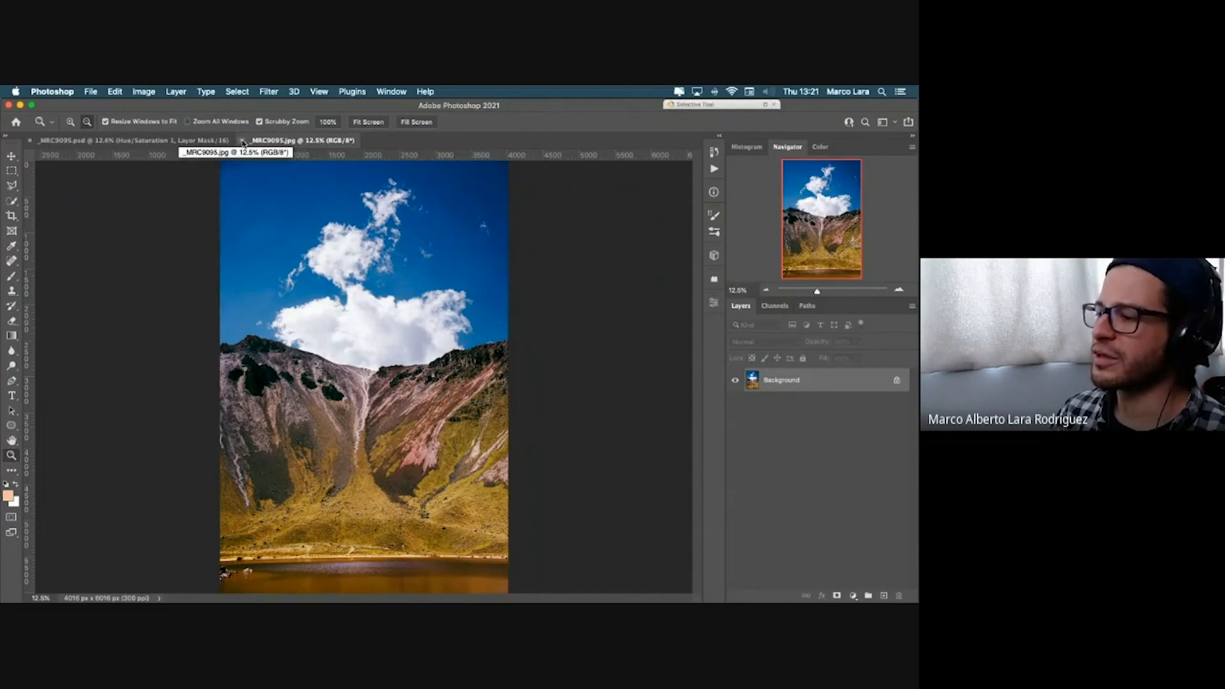
click(243, 141)
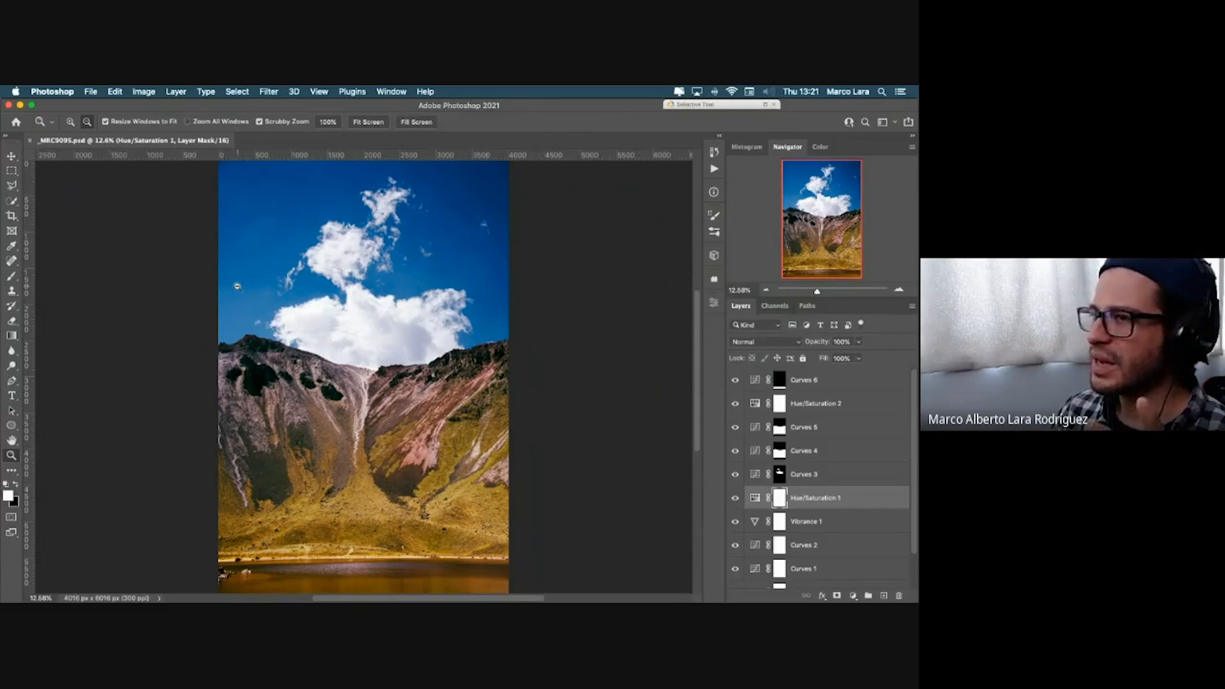
Step: Open Save for Web (Legacy) for the layered document and fit the preview of the original image in view
click(95, 93)
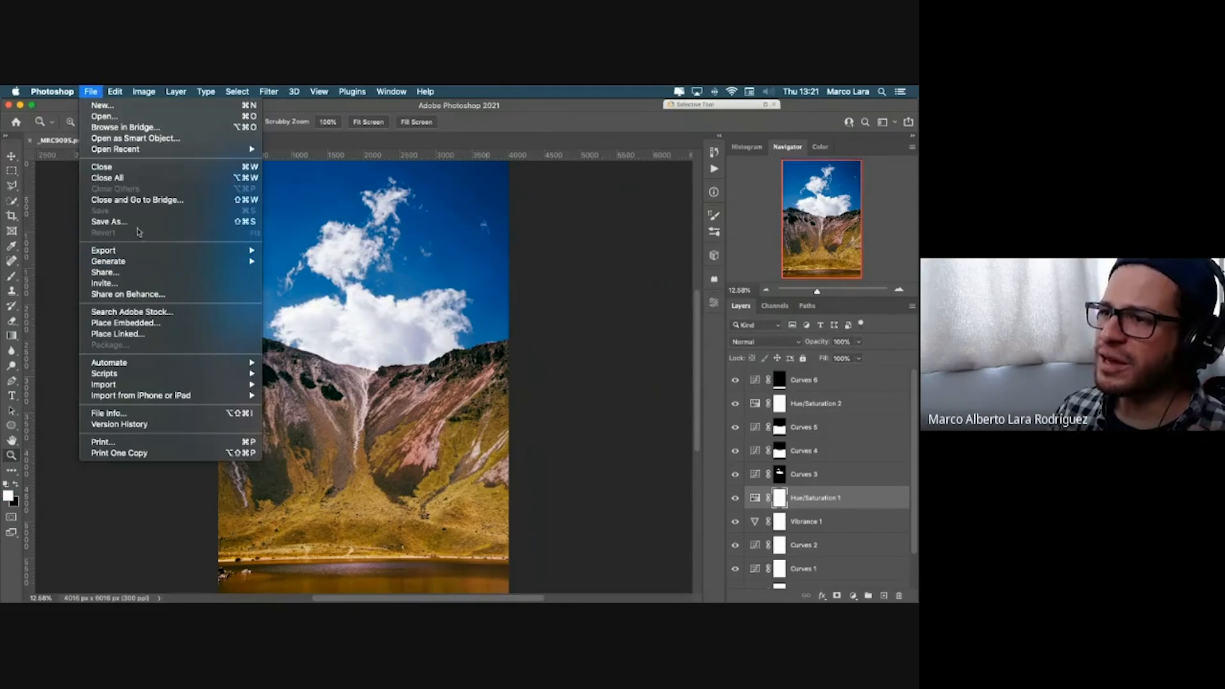
mouse_move(137, 253)
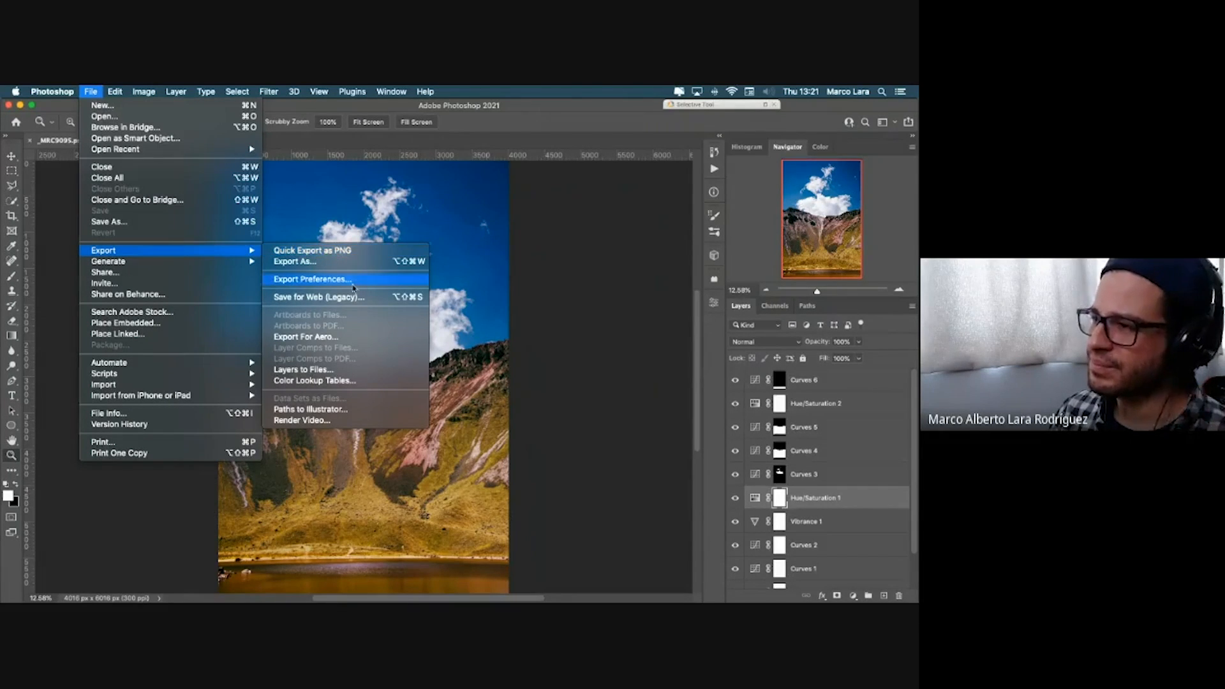
click(312, 298)
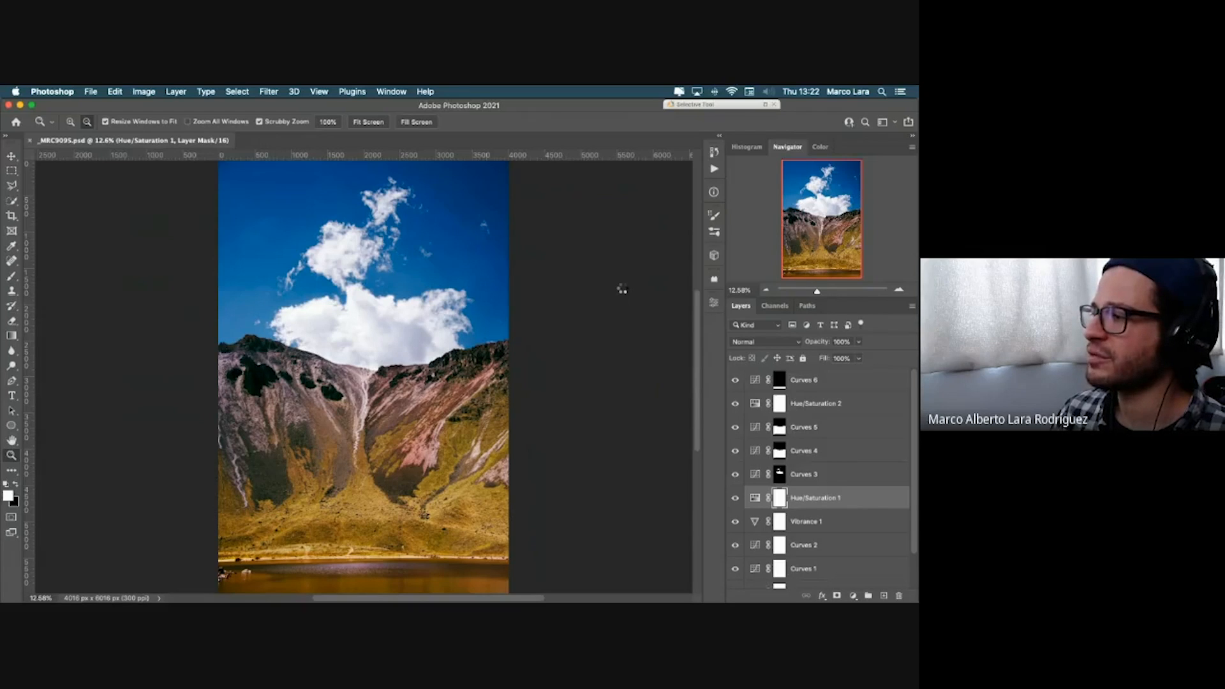
key(super+alt+shift+s)
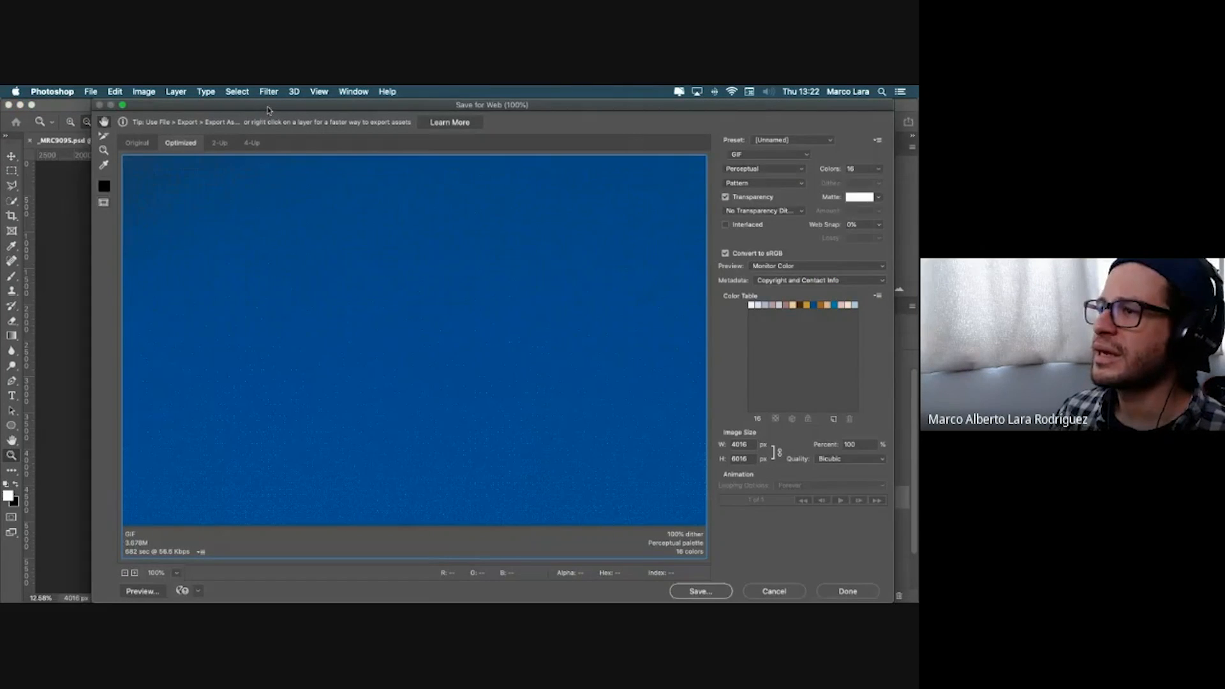
drag(271, 109, 236, 107)
click(94, 144)
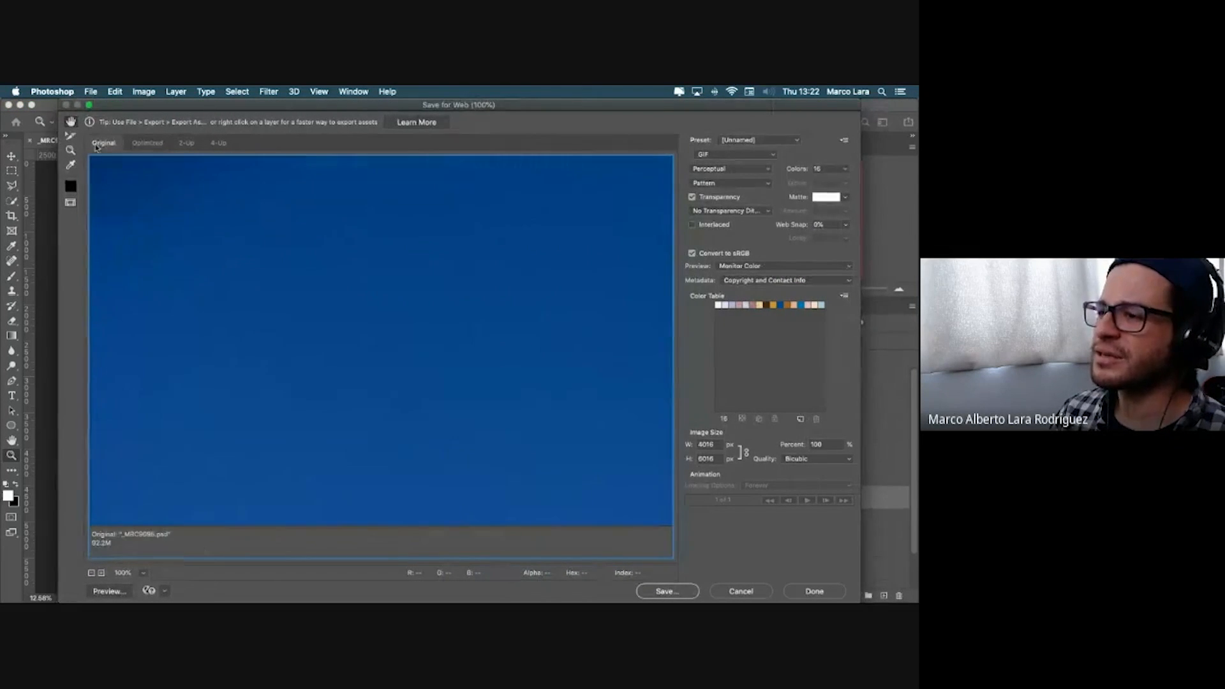
click(91, 573)
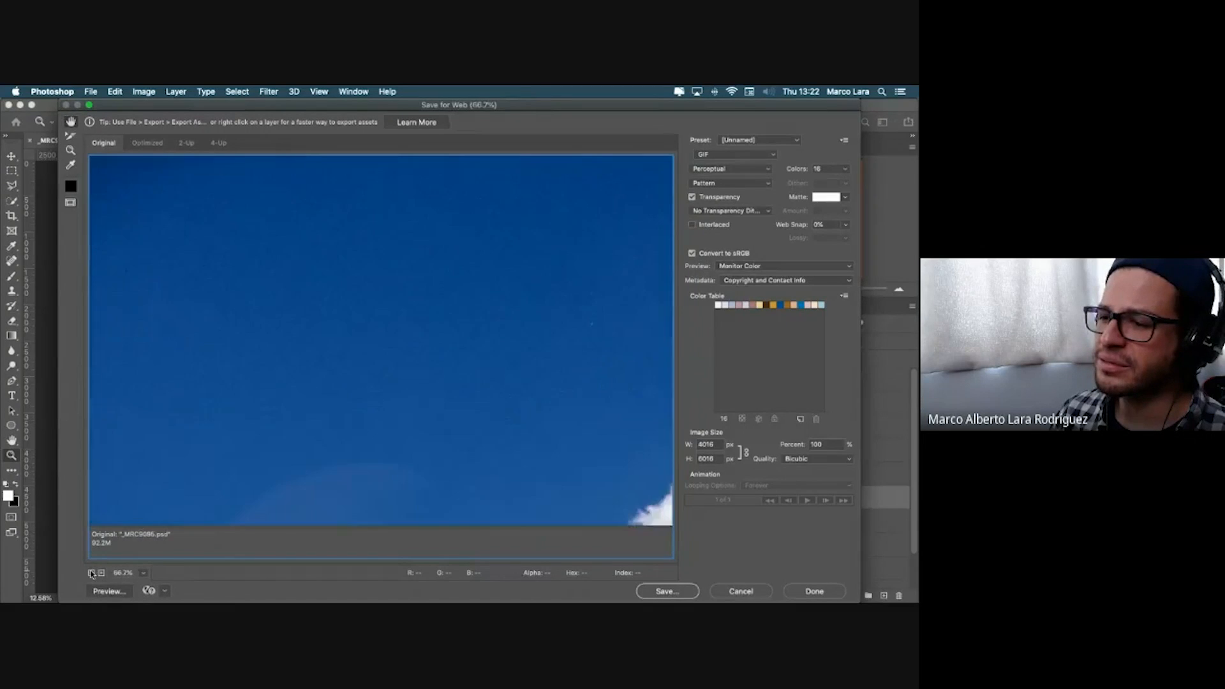
click(92, 573)
click(143, 574)
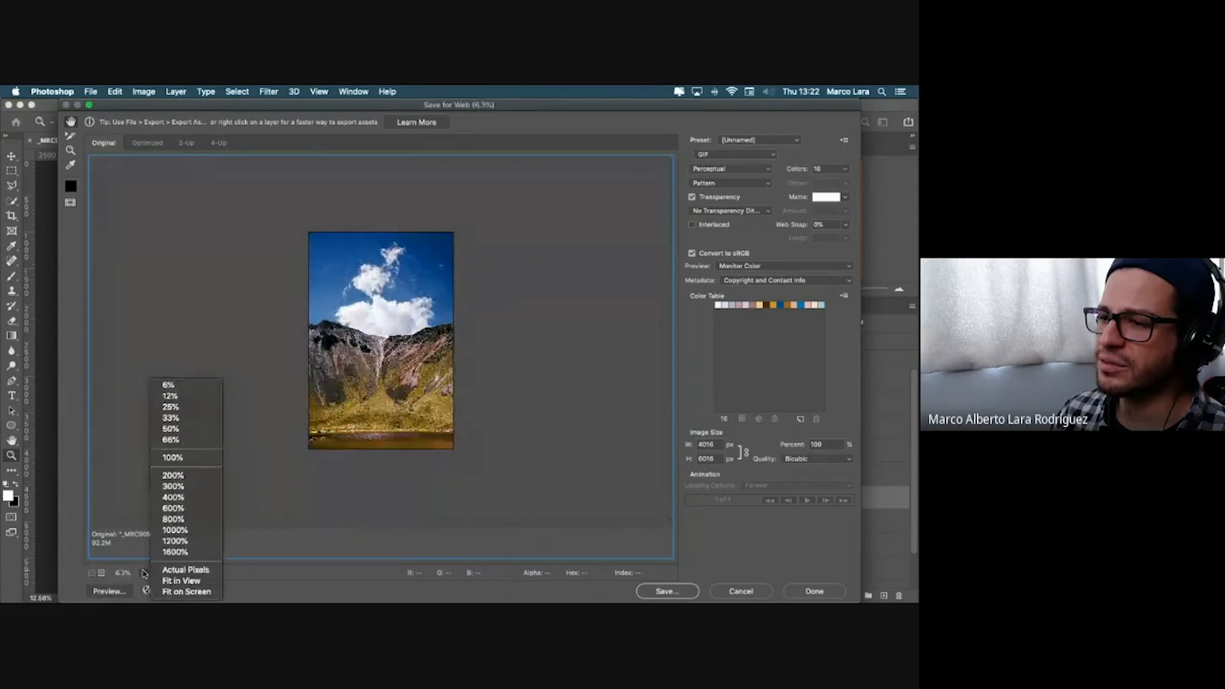
click(203, 581)
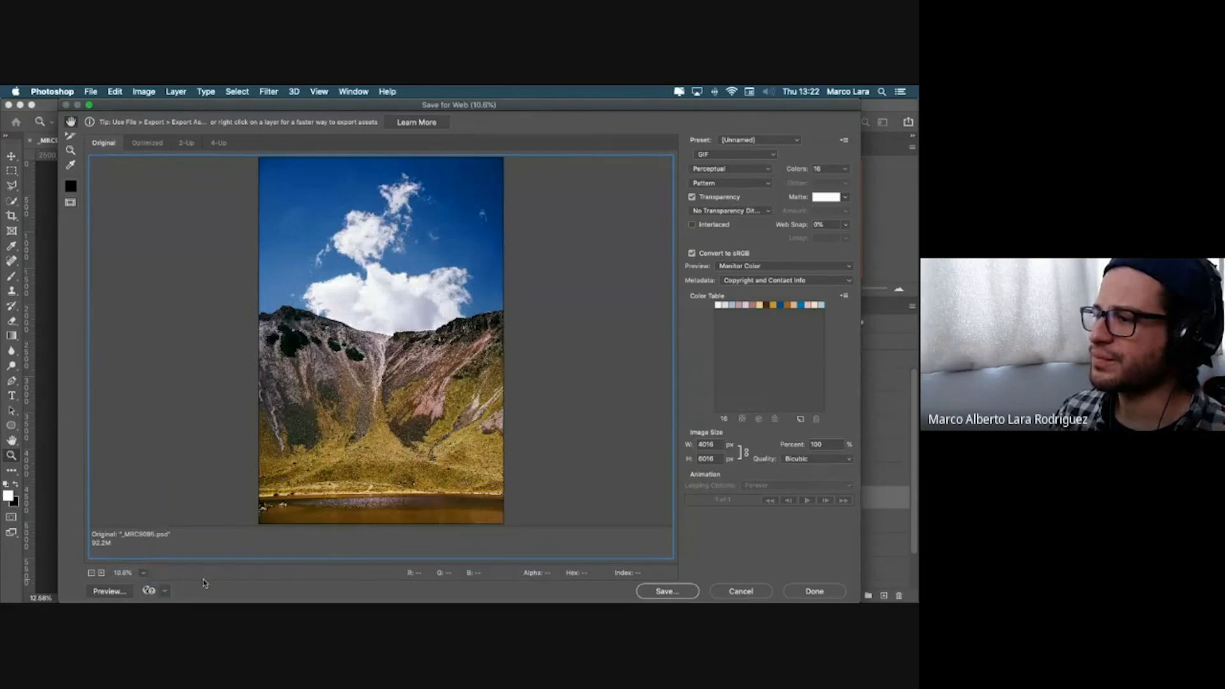
Step: Compare the Original, Optimized, 2-Up and 4-Up previews of the GIF export, ending with the 2-Up comparison
click(143, 147)
click(99, 144)
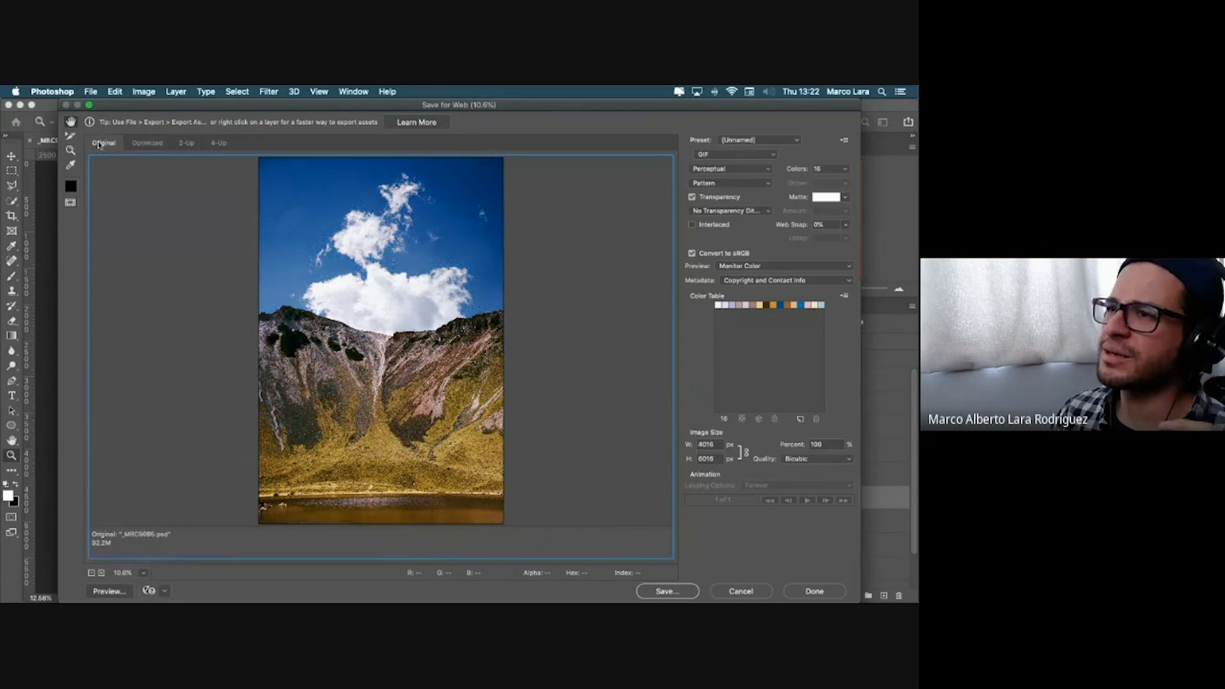
click(144, 148)
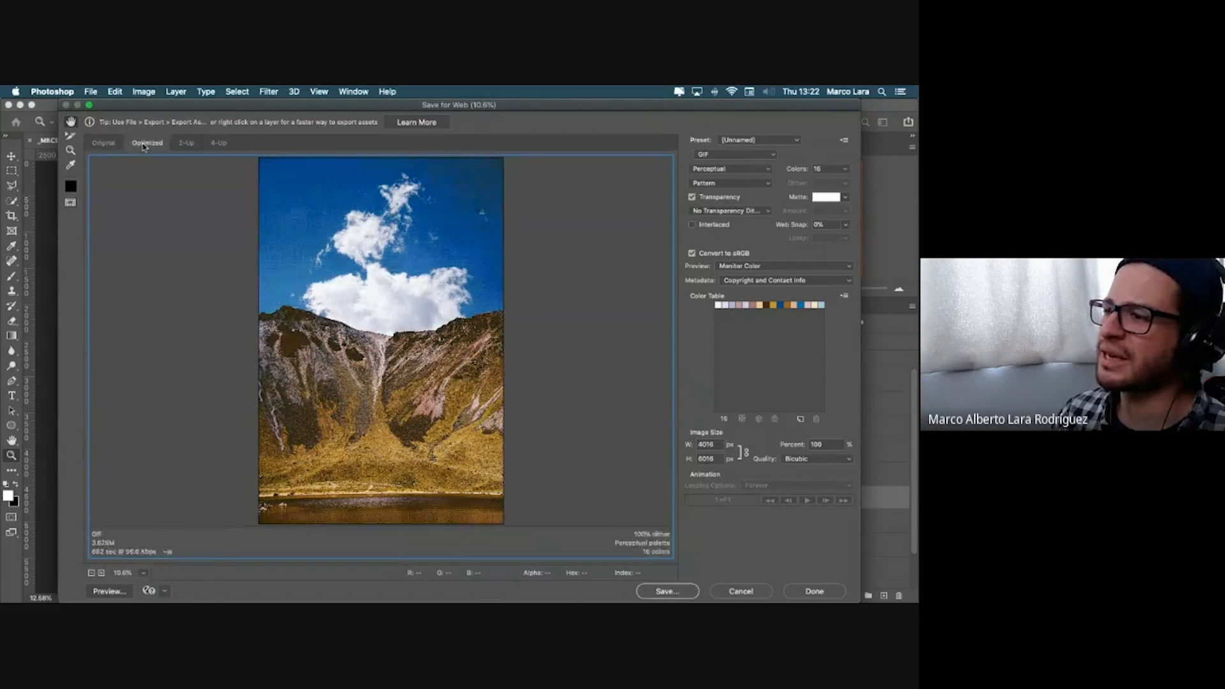
click(188, 145)
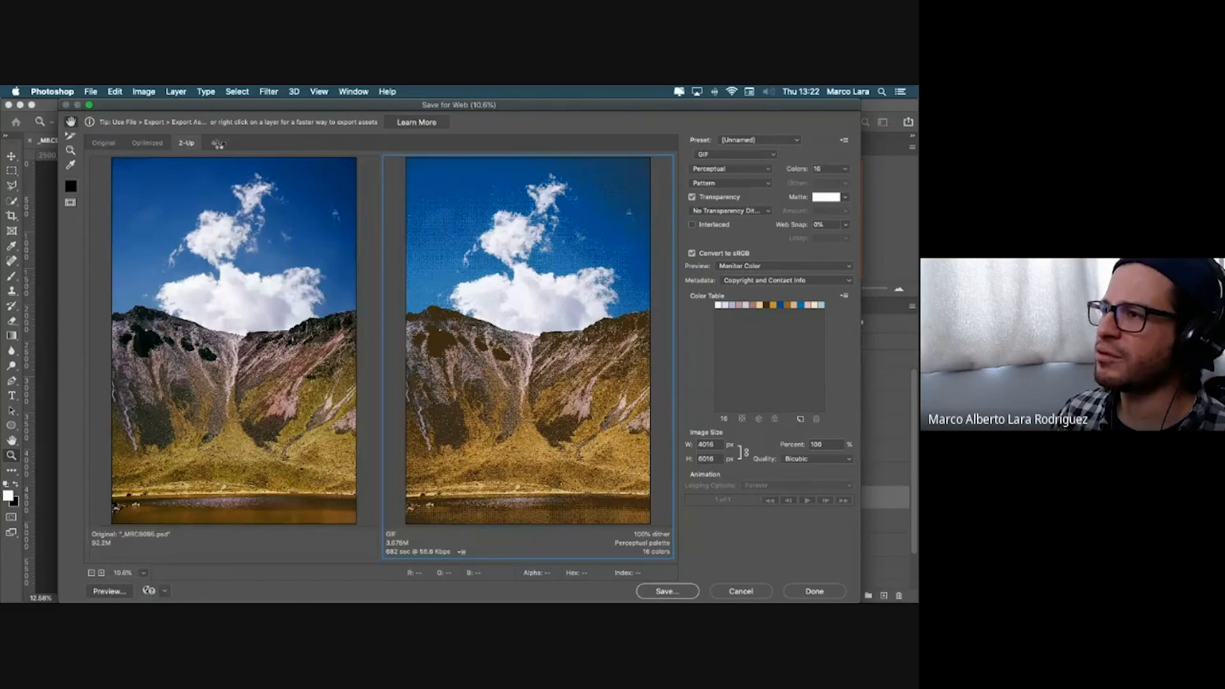
click(219, 145)
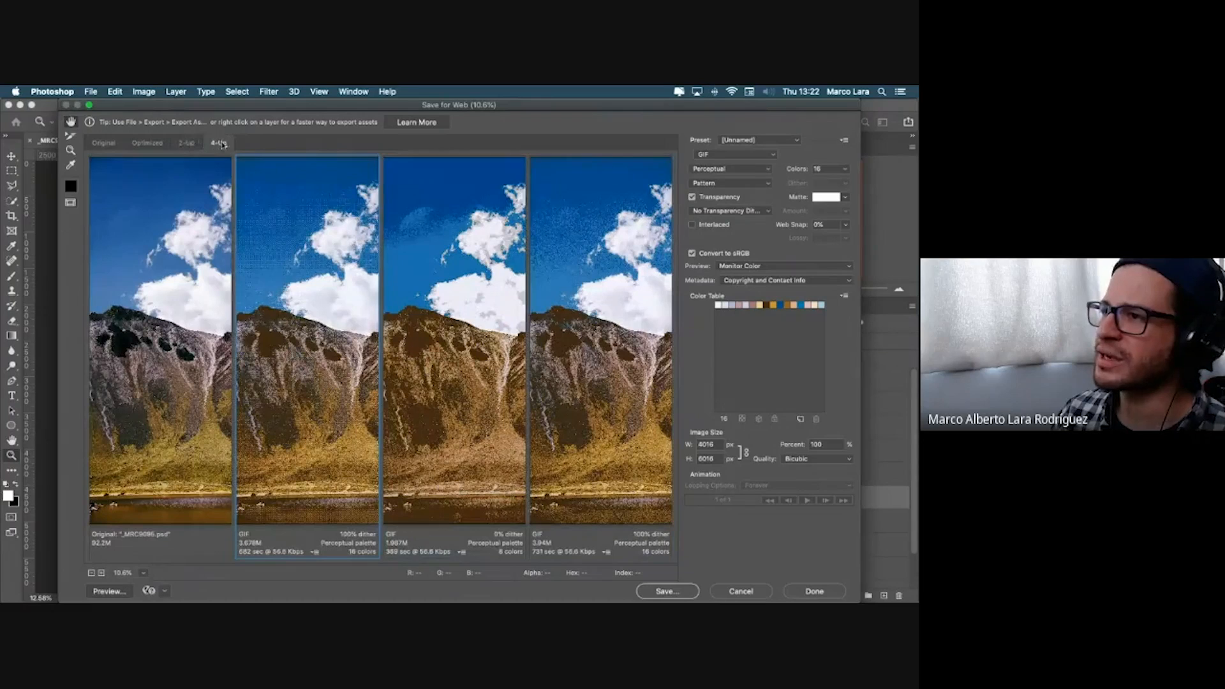
click(185, 144)
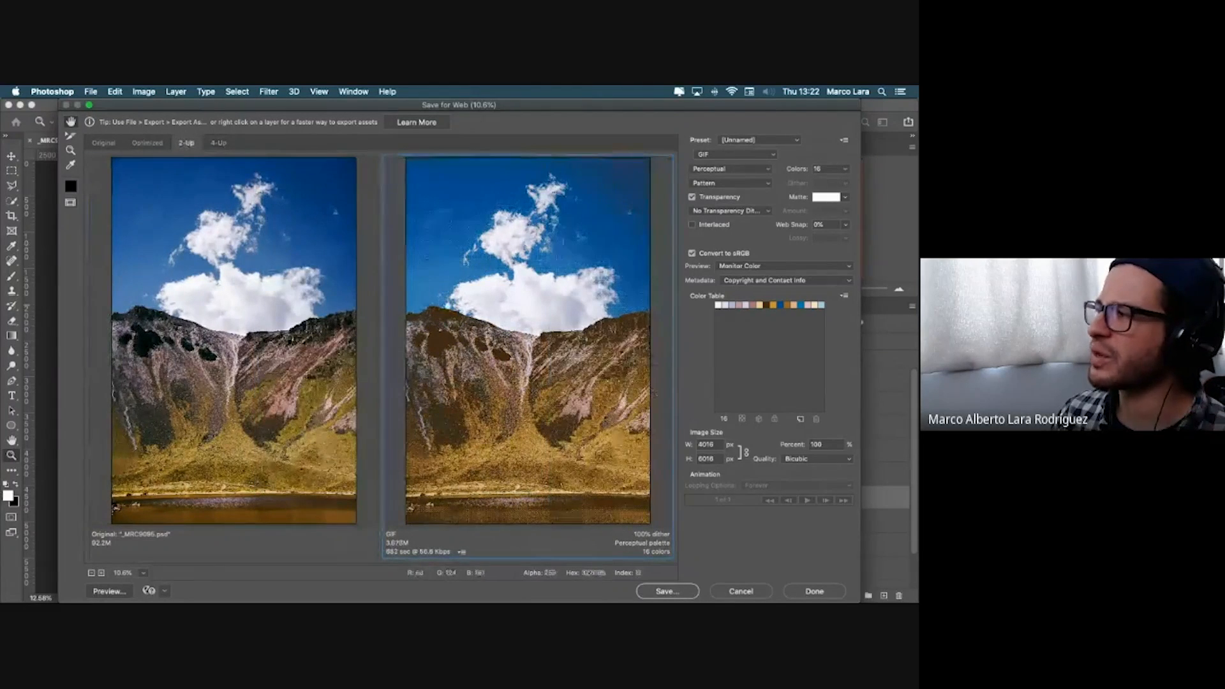
Step: Try the JPEG format with Low quality for the web export
click(700, 153)
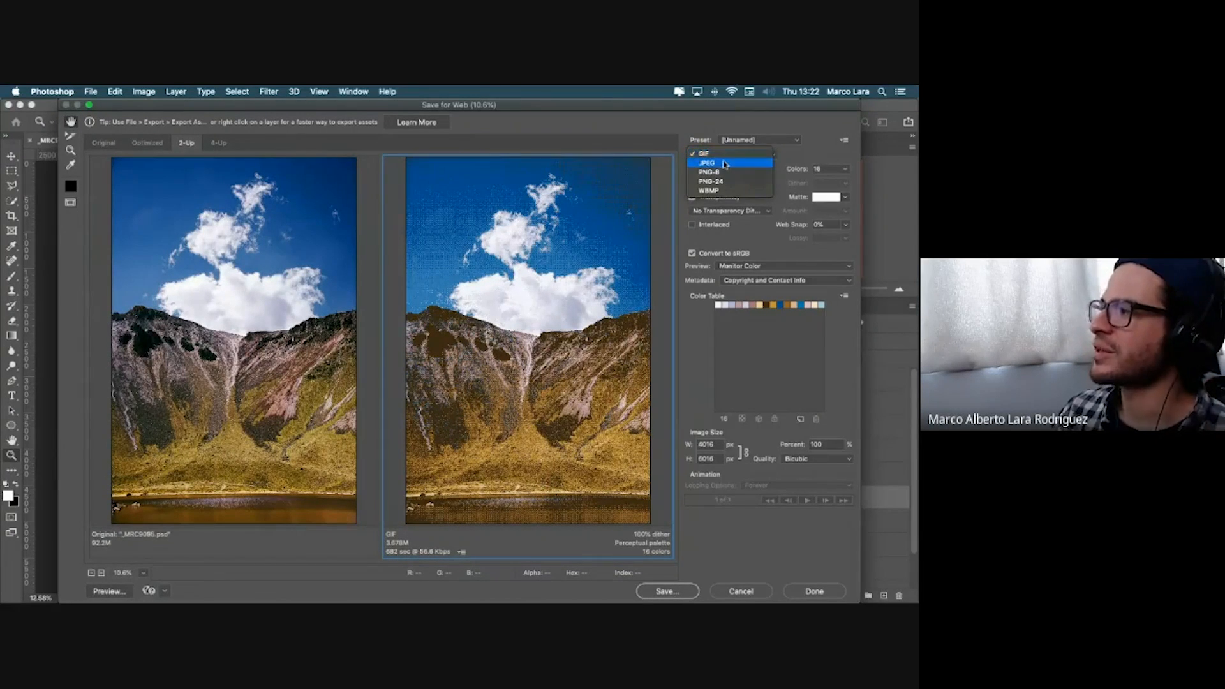
click(720, 154)
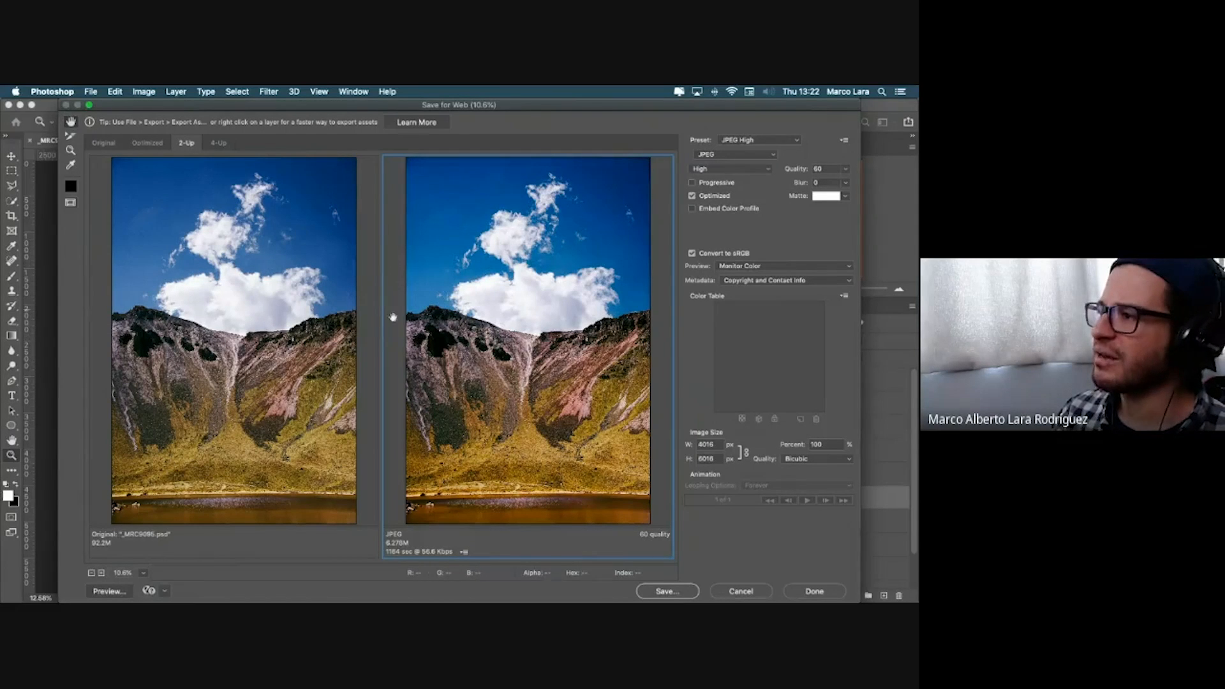
click(769, 169)
click(740, 142)
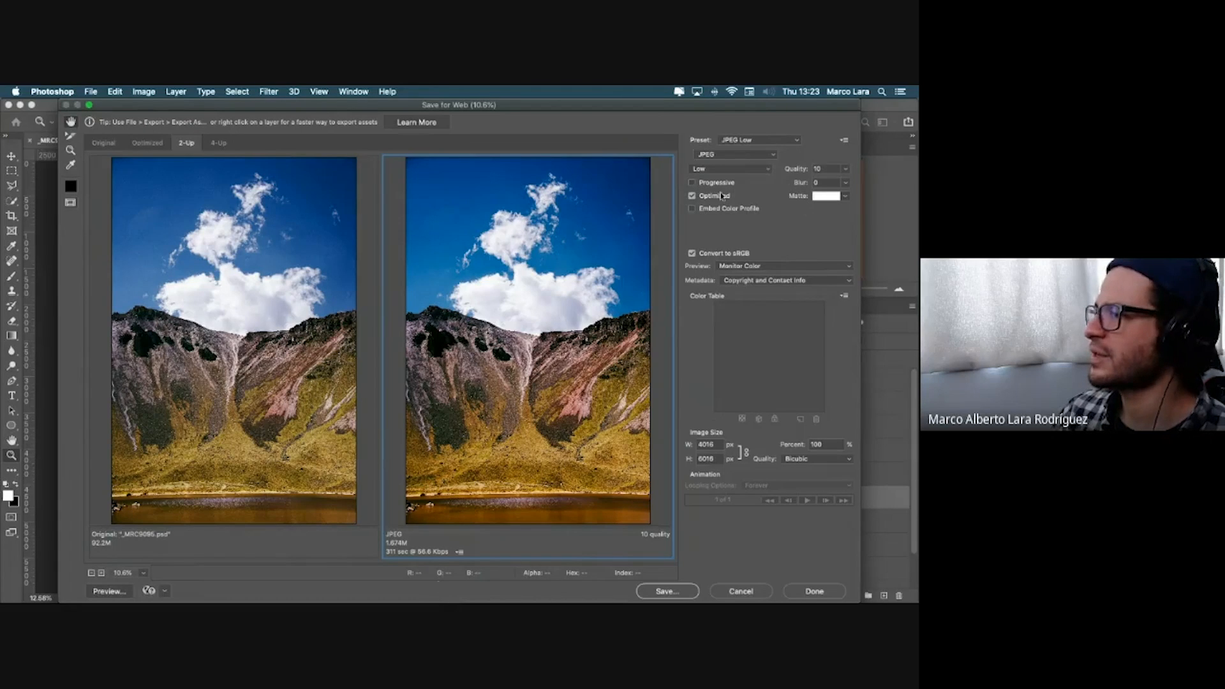
Step: Turn the sRGB conversion off and on again to compare the preview colors, and cancel the web export
click(692, 254)
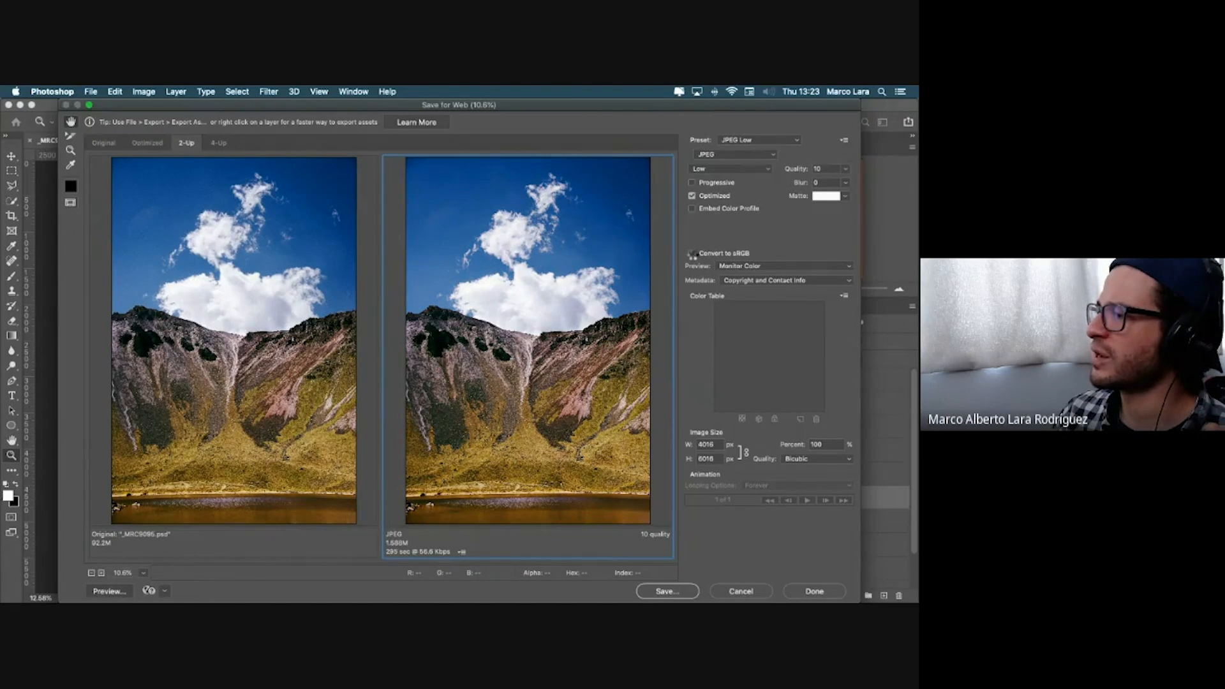
click(691, 254)
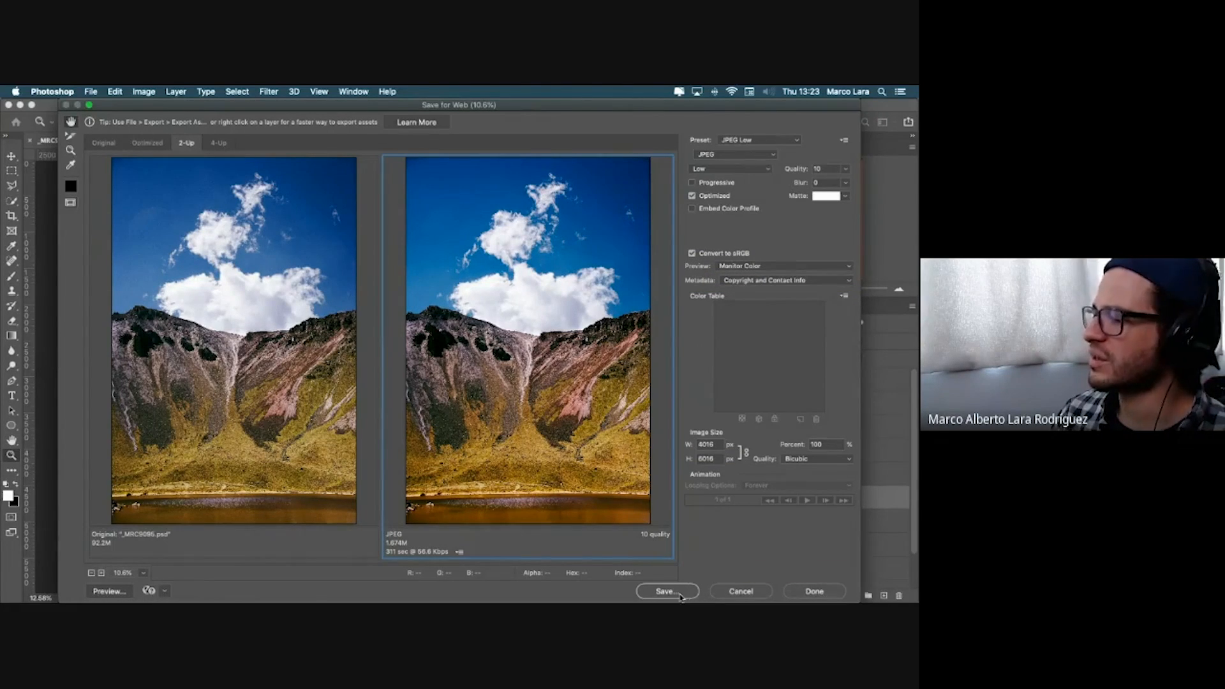
click(757, 591)
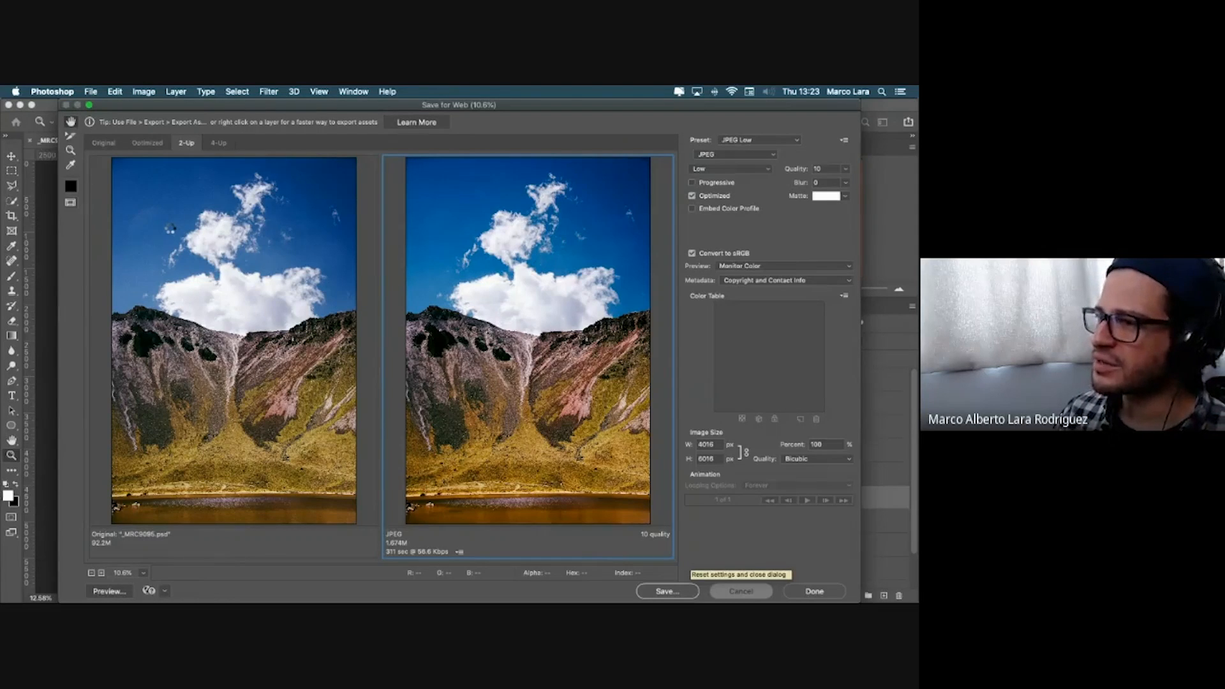
scroll(520, 326, down, 2)
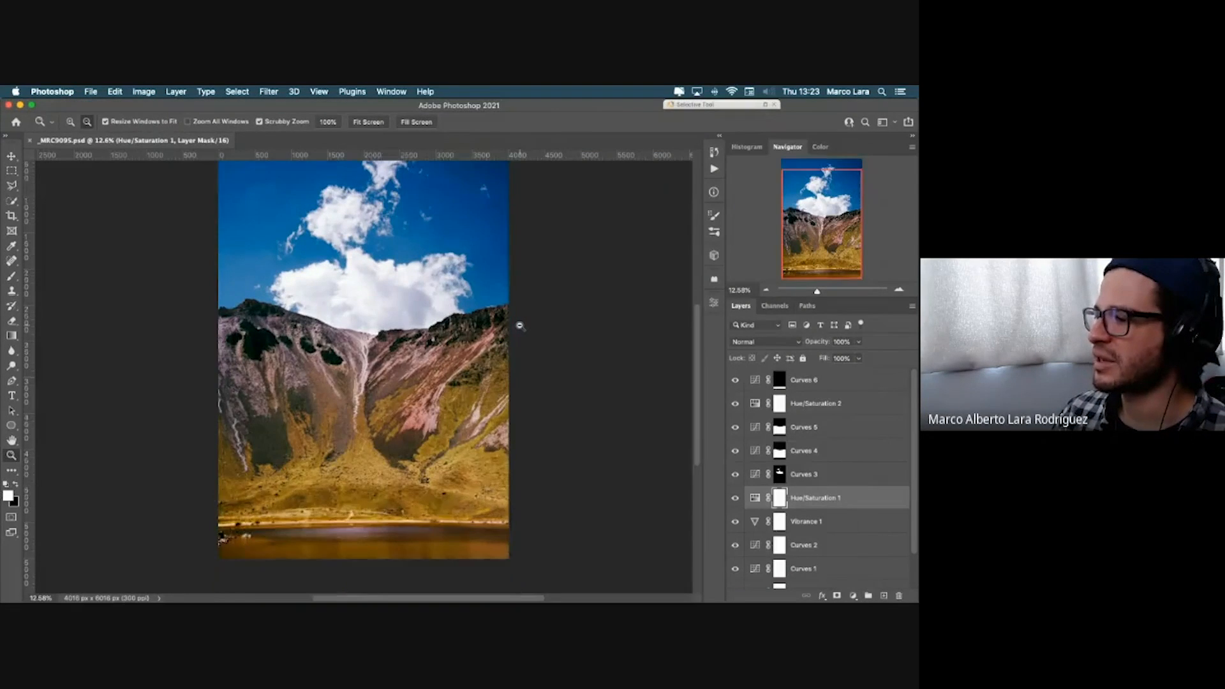
scroll(520, 326, up, 2)
key(super+minus)
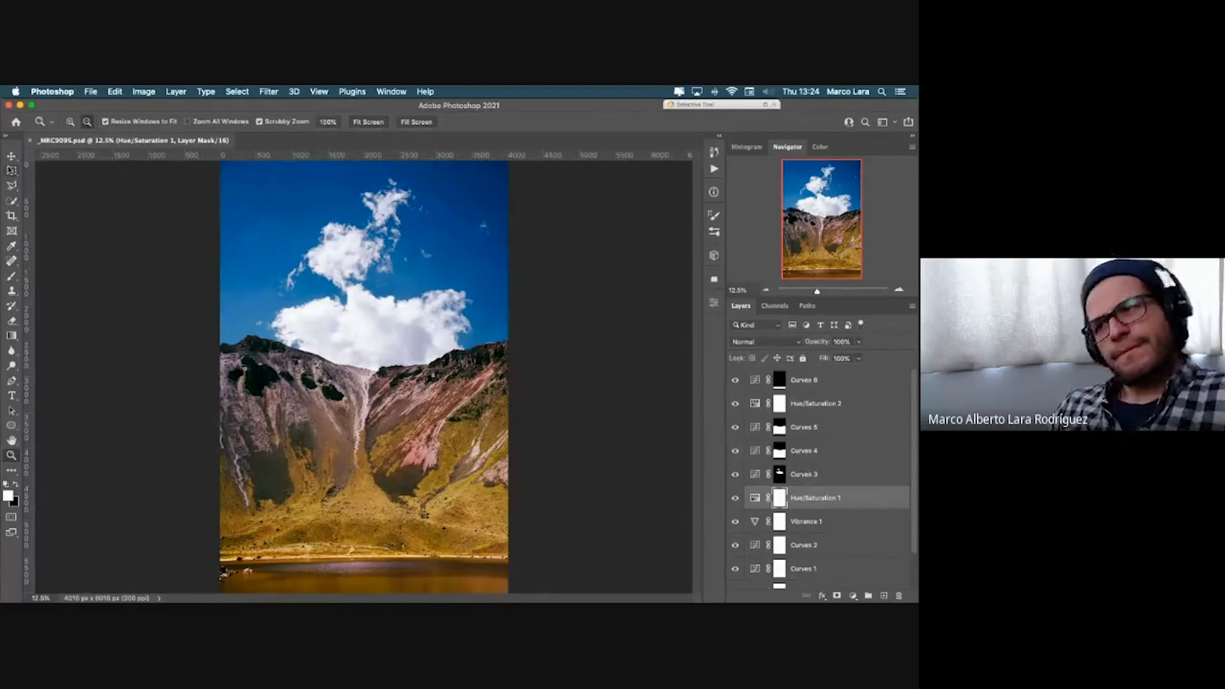
scroll(917, 446, down, 3)
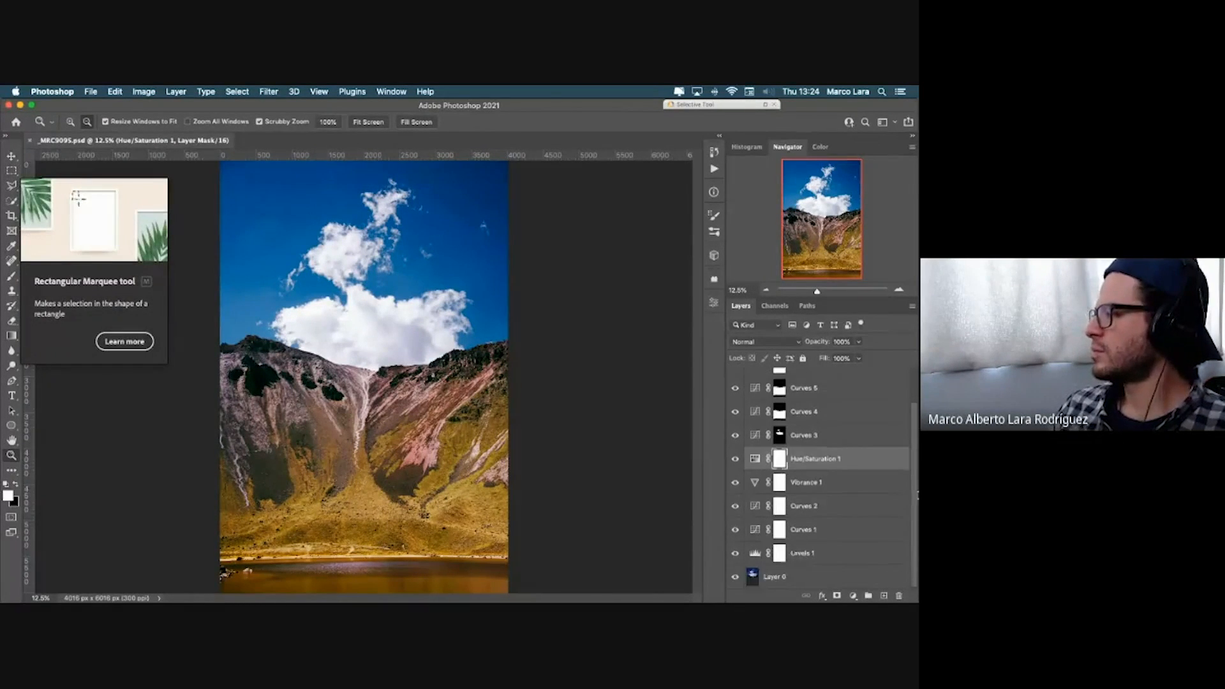
Step: Try moving the photo on Layer 0 down and to the left with the Move tool, and undo the move
scroll(917, 508, up, 2)
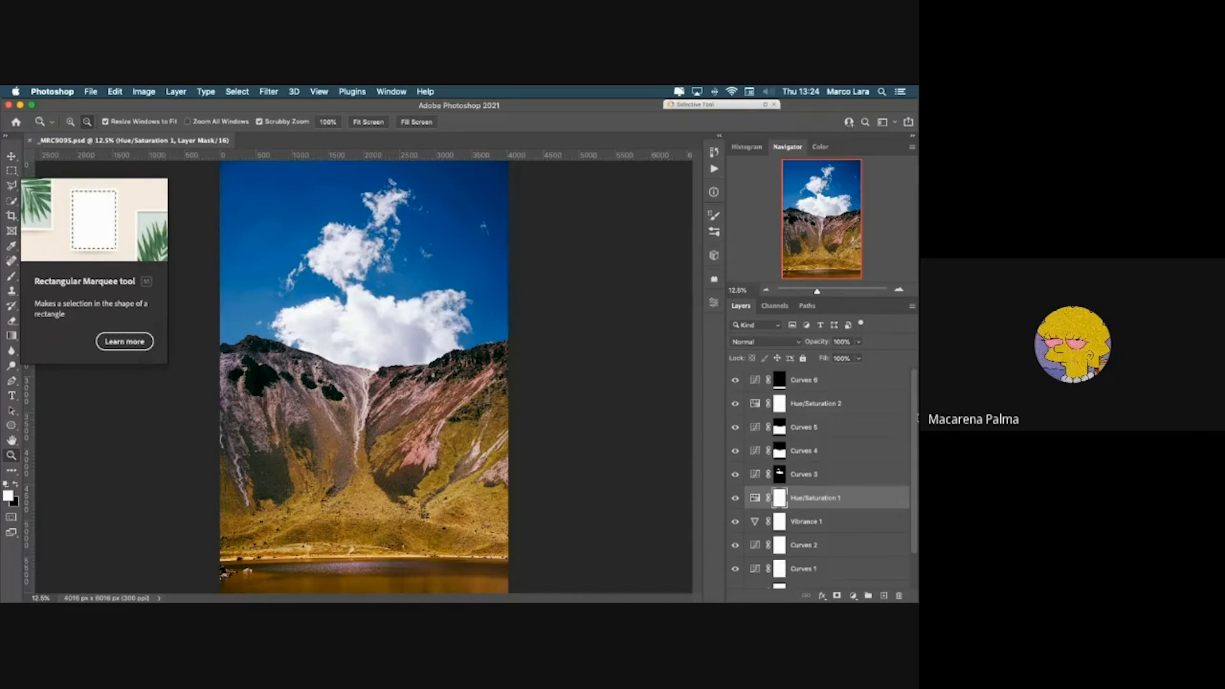
scroll(916, 520, down, 2)
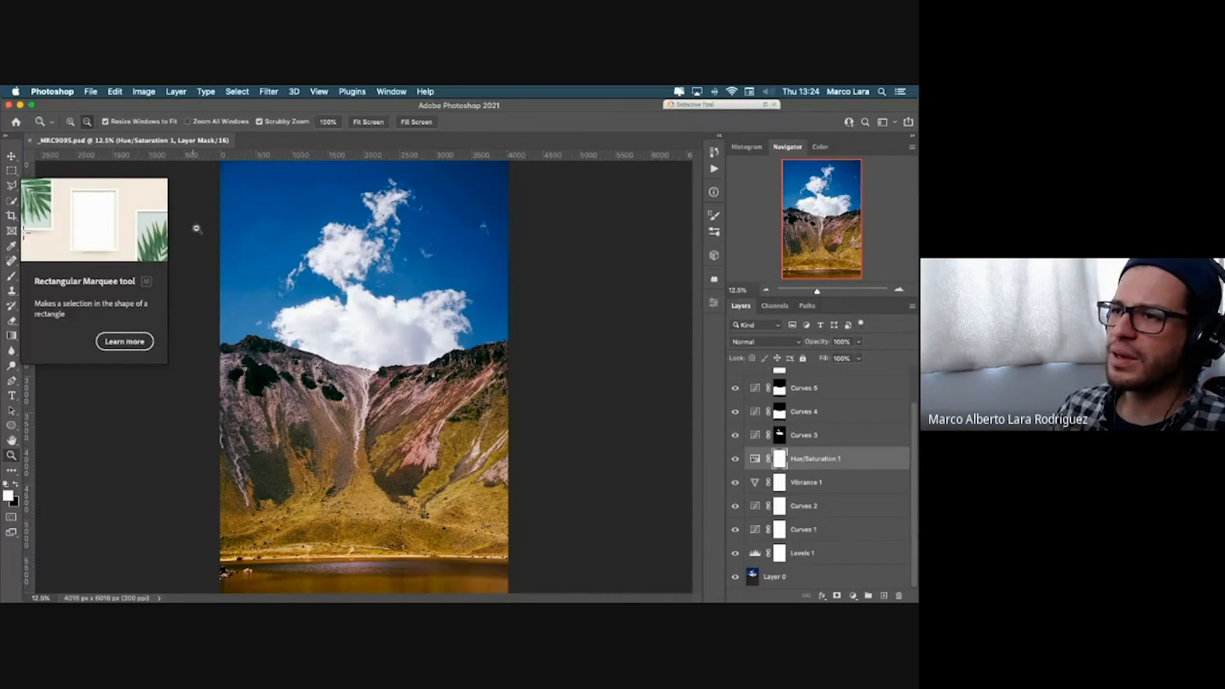
click(12, 157)
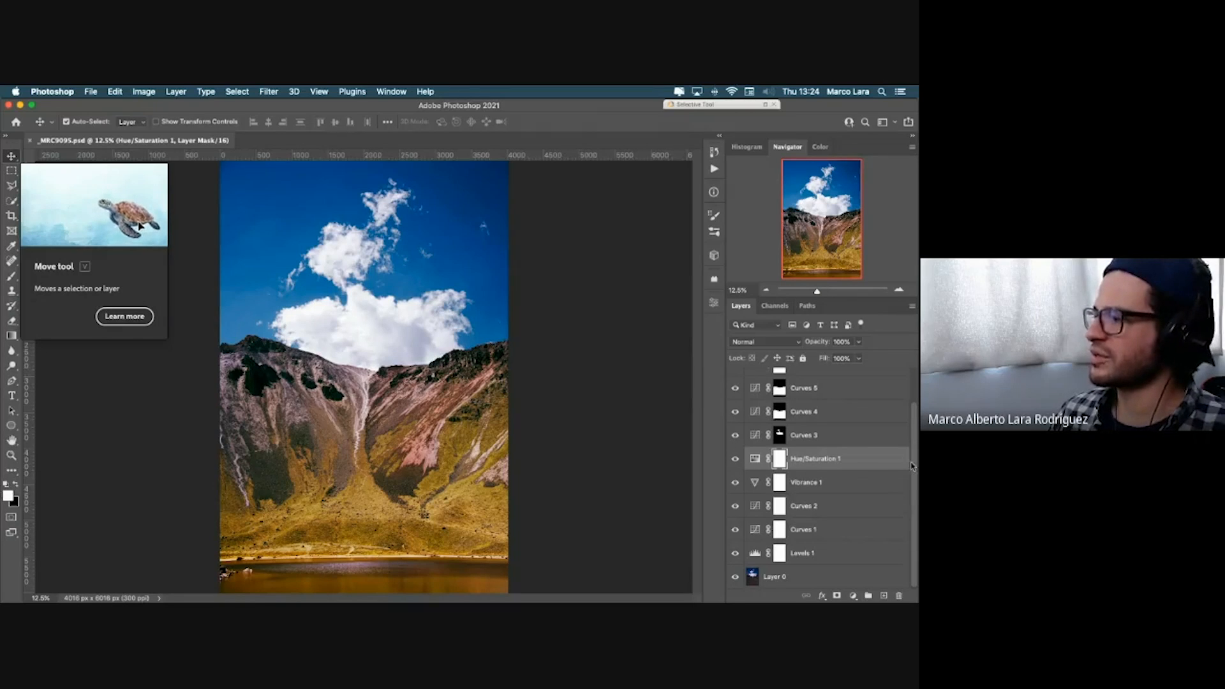
scroll(913, 466, up, 2)
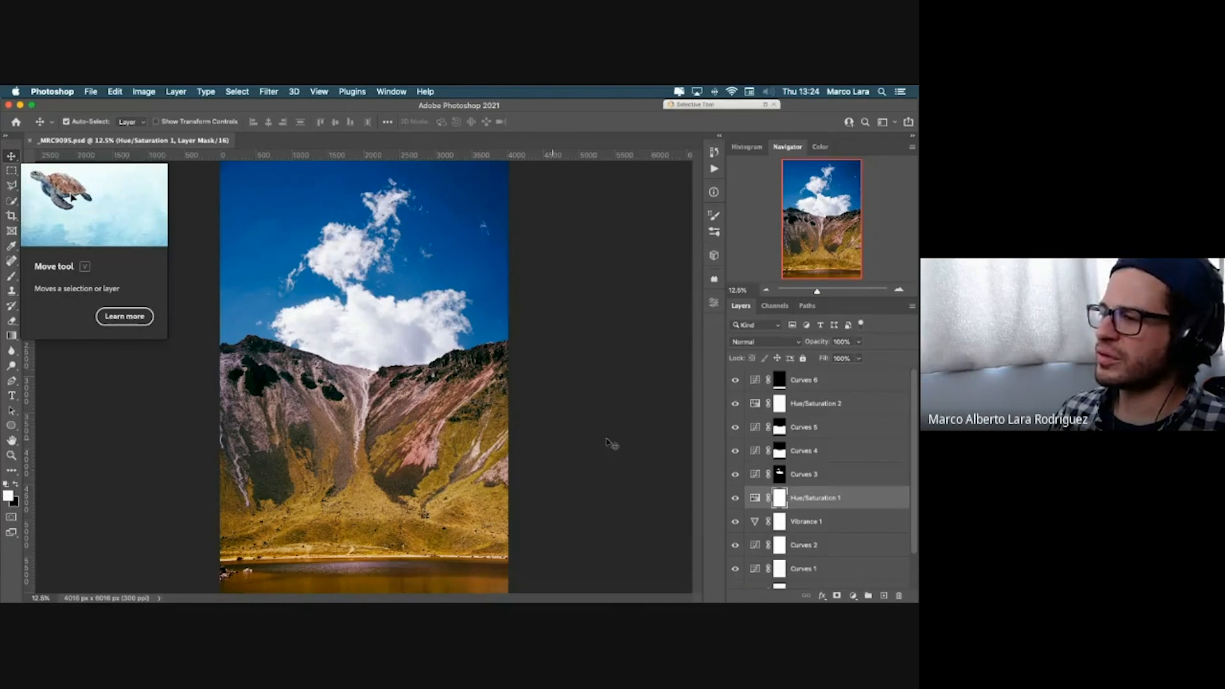
scroll(879, 473, down, 2)
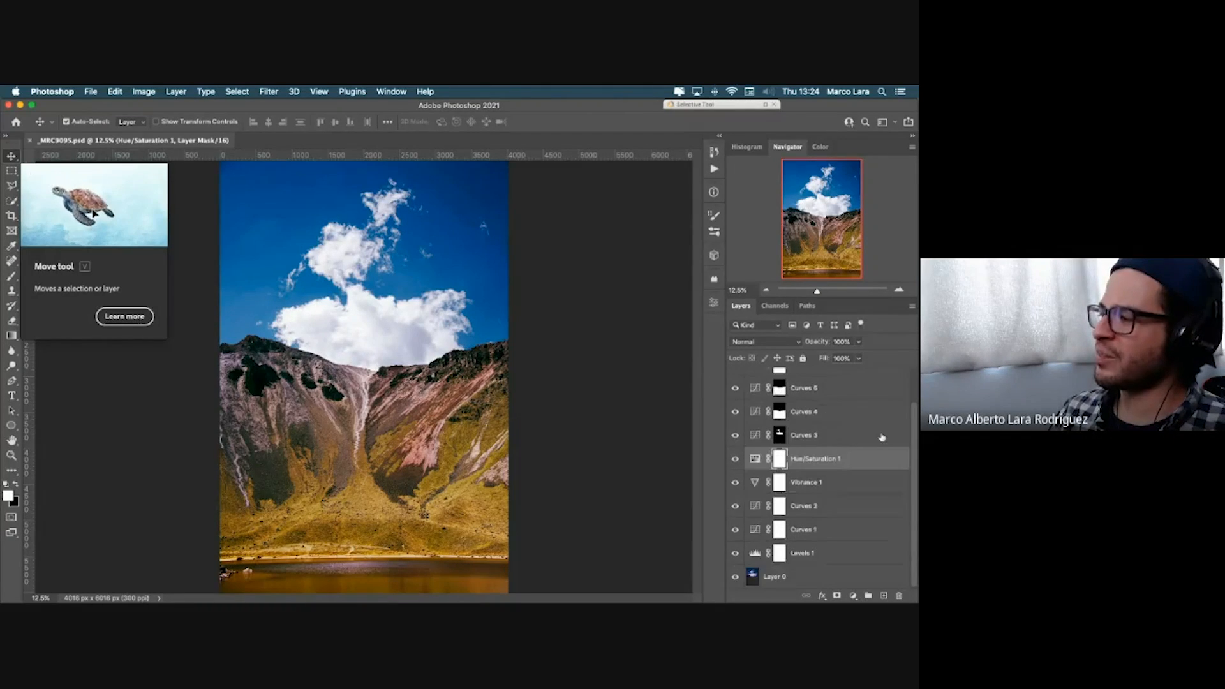
click(778, 578)
drag(385, 260, 319, 426)
click(430, 255)
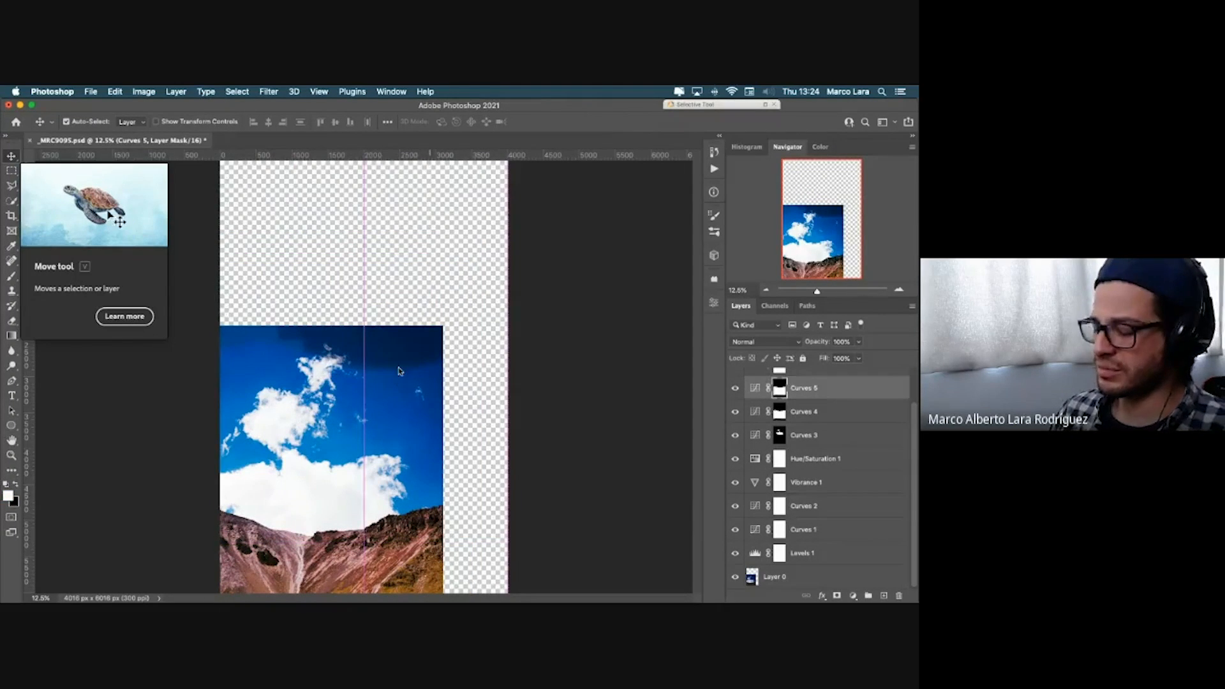
key(super+z)
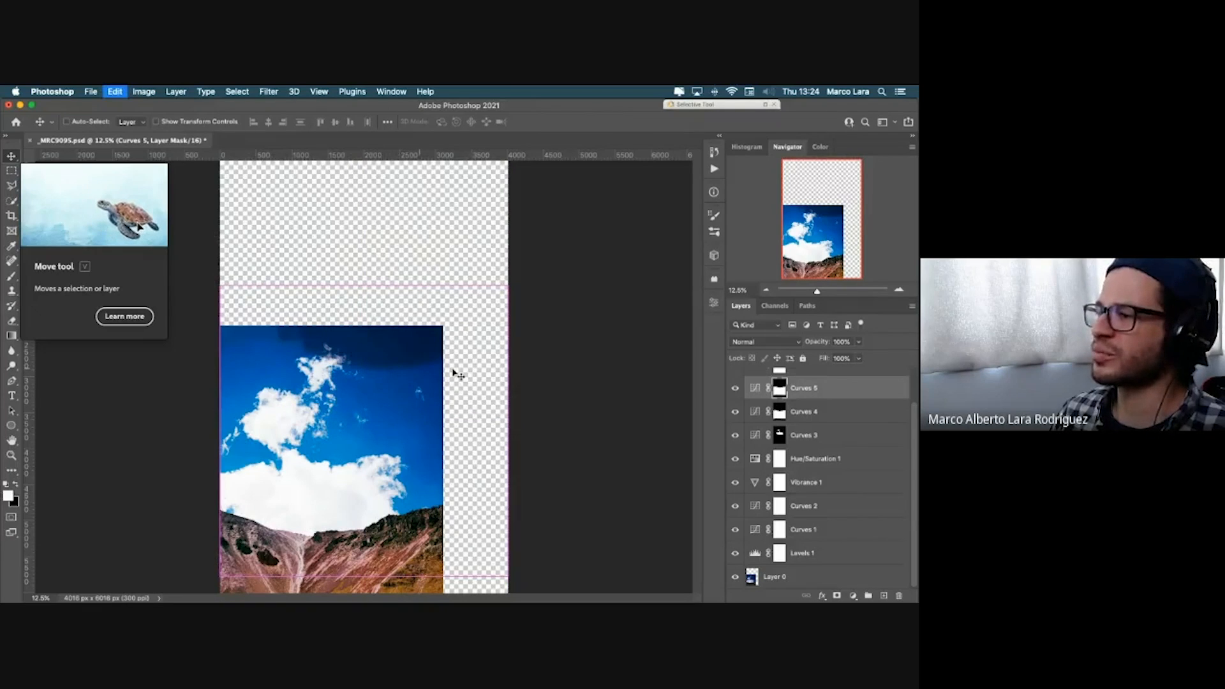
key(super+z)
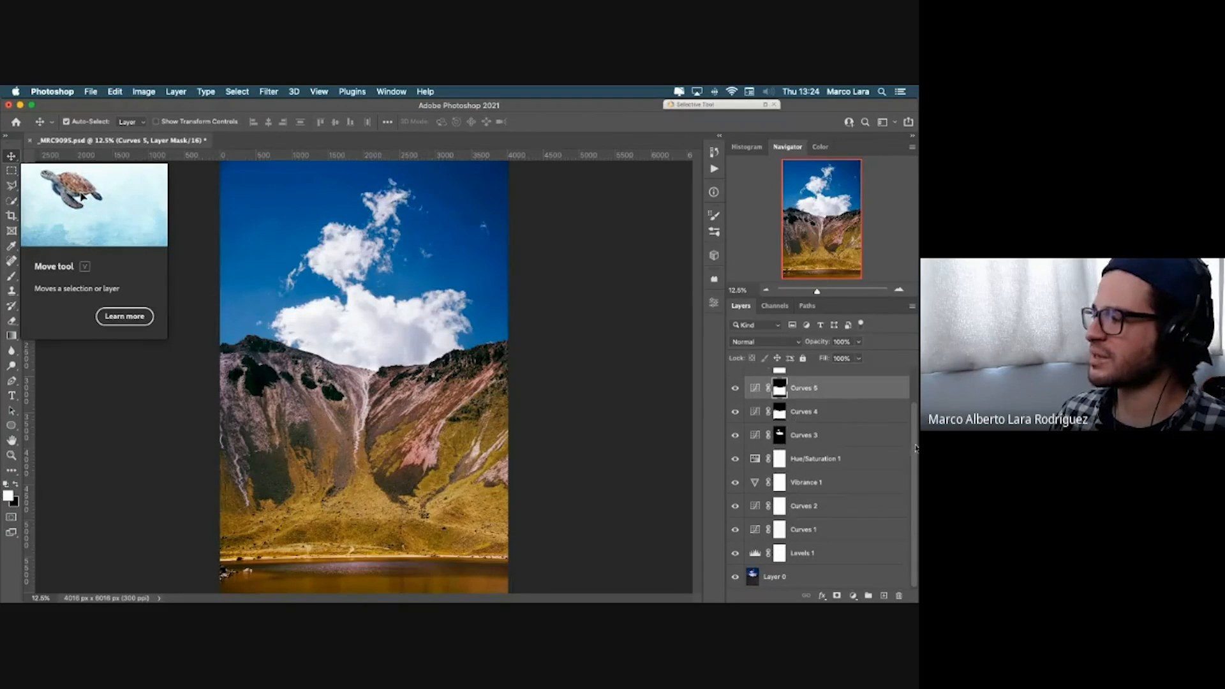
Step: Try shifting the Layer 0 photo down and slightly to the right on the canvas, and undo the shift
mouse_move(916, 449)
mouse_down()
mouse_move(916, 414)
mouse_move(916, 450)
mouse_up()
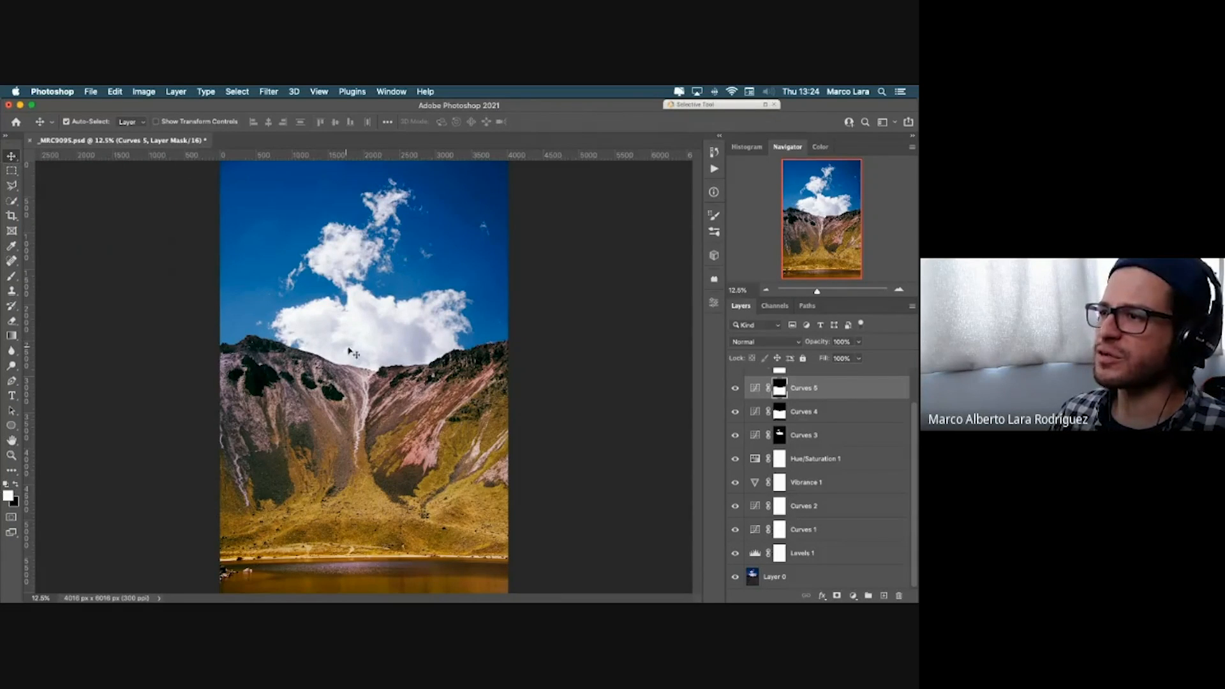
drag(450, 205, 518, 220)
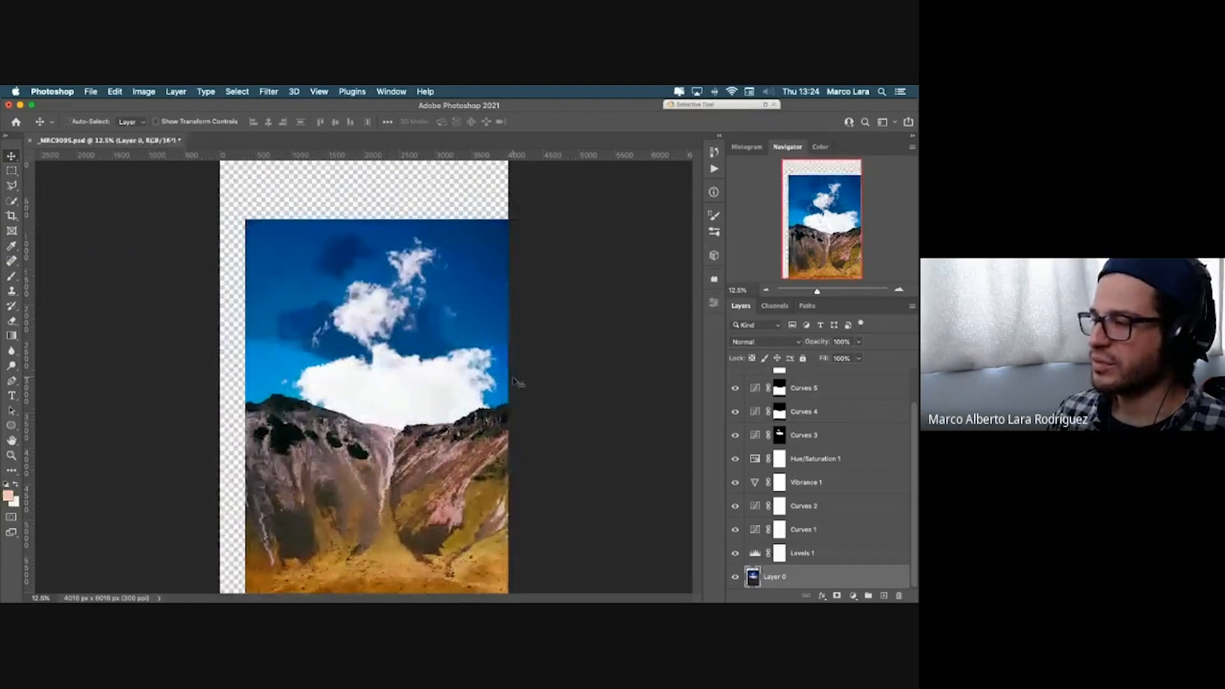
key(super+z)
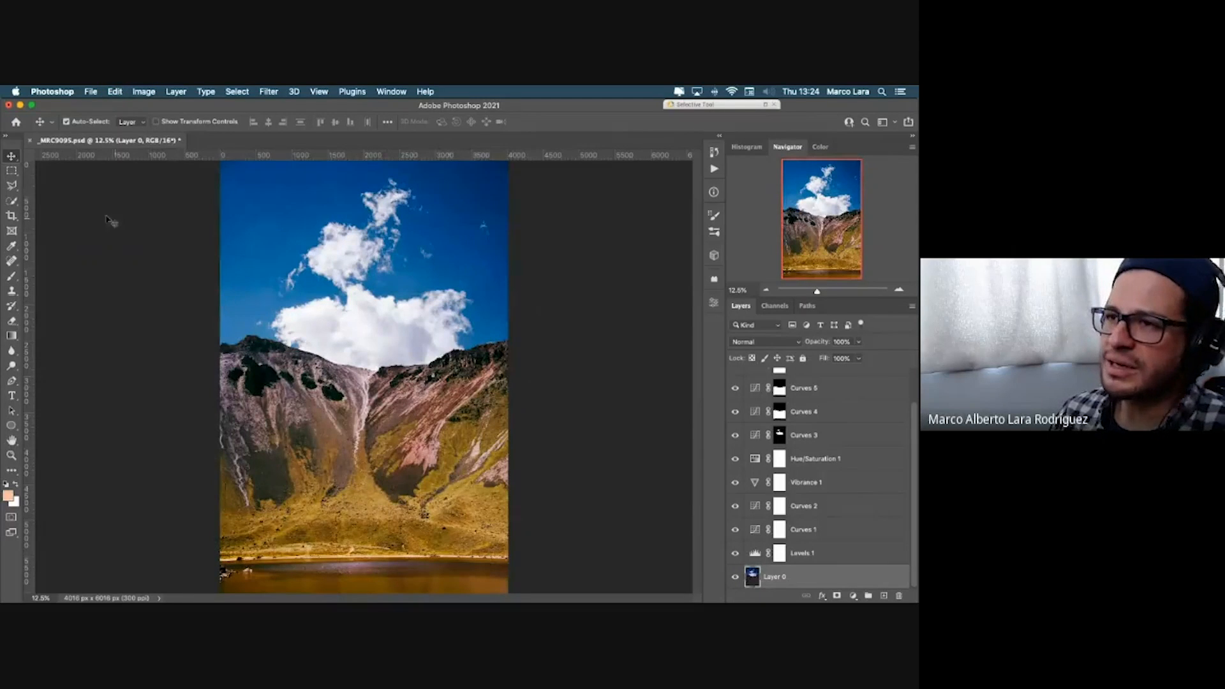
Step: Examine the marquee tool variants, trying the Elliptical Marquee and returning to the Rectangular Marquee tool
click(15, 173)
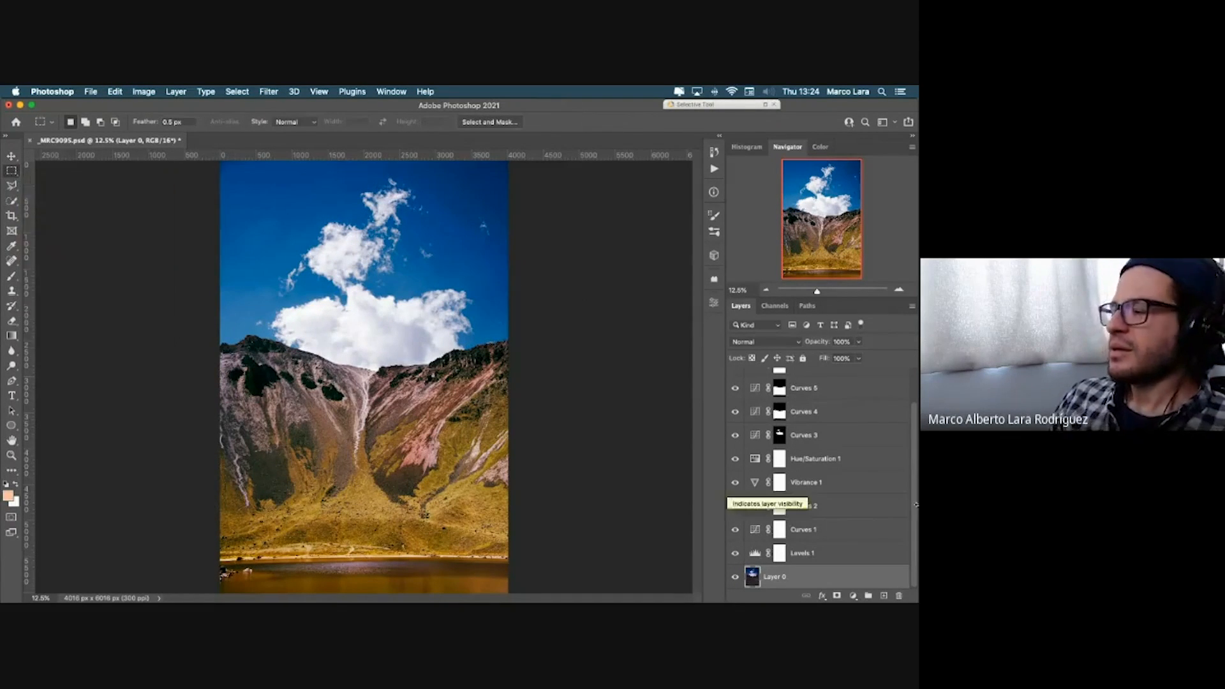
scroll(852, 403, up, 2)
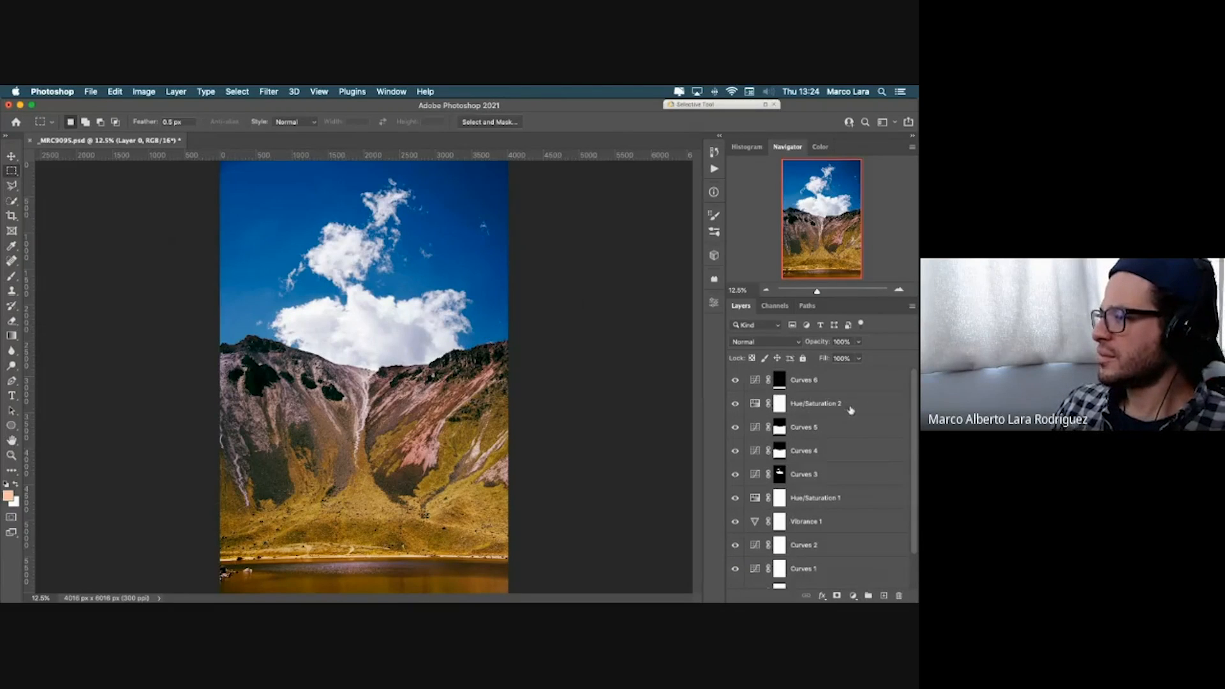
scroll(852, 406, down, 3)
scroll(852, 408, up, 3)
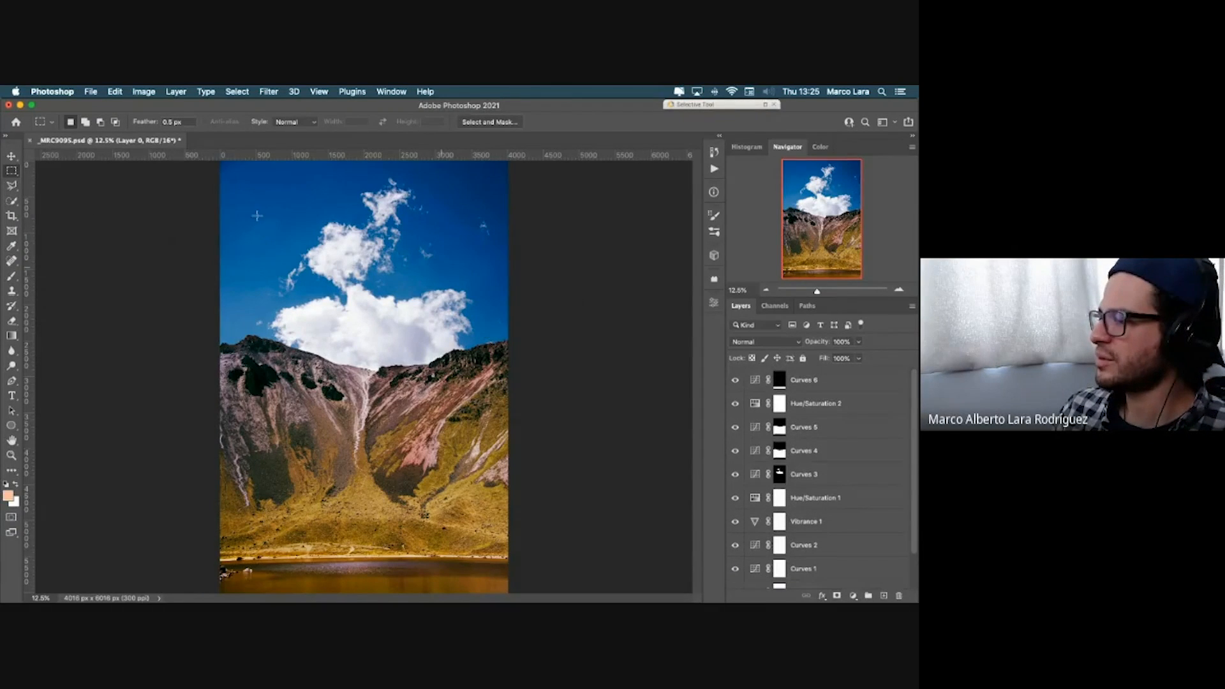
right_click(11, 173)
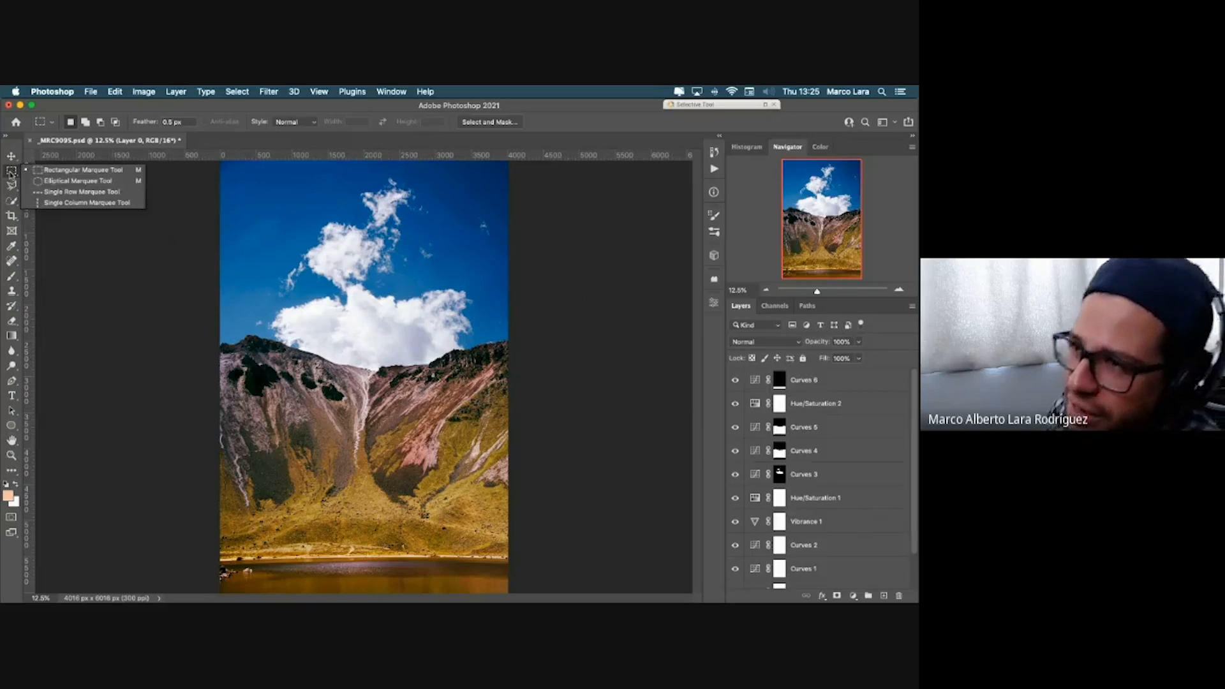
click(74, 170)
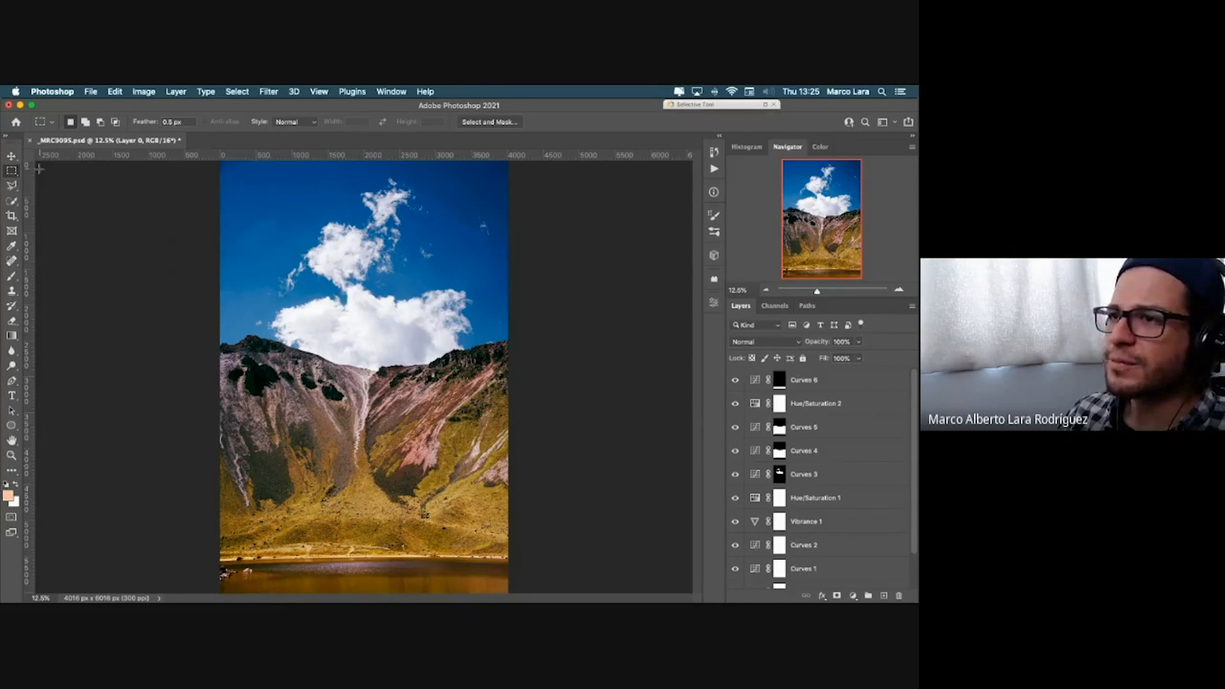
right_click(15, 176)
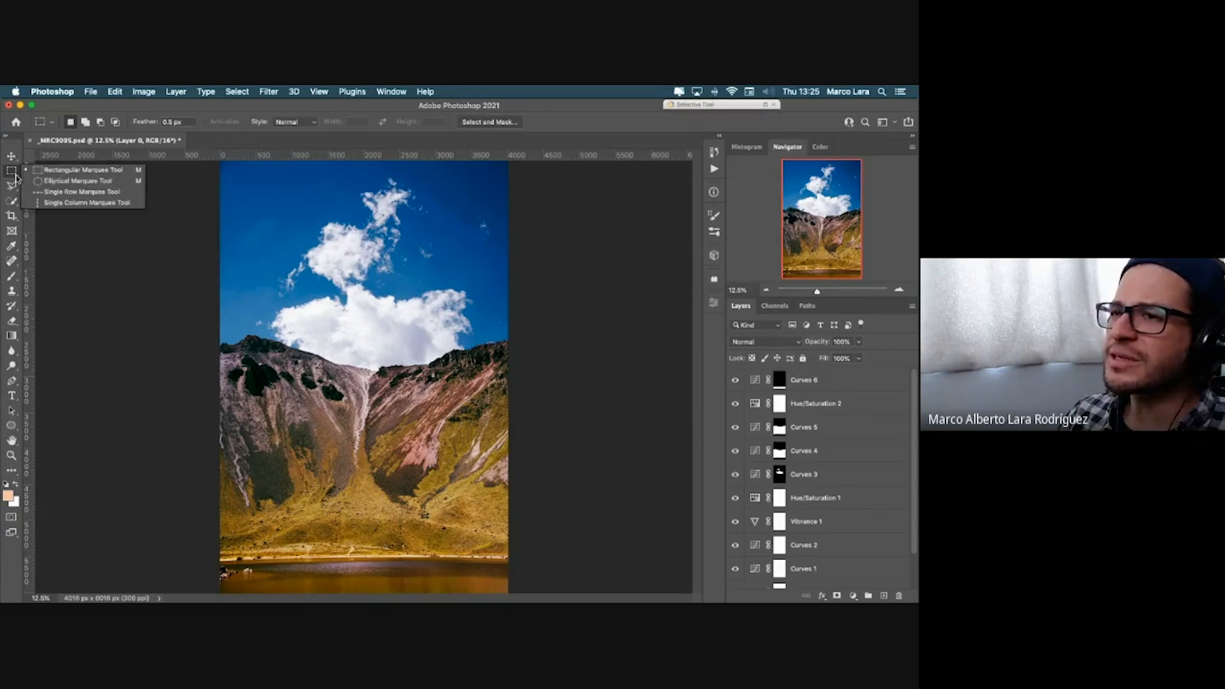
click(111, 181)
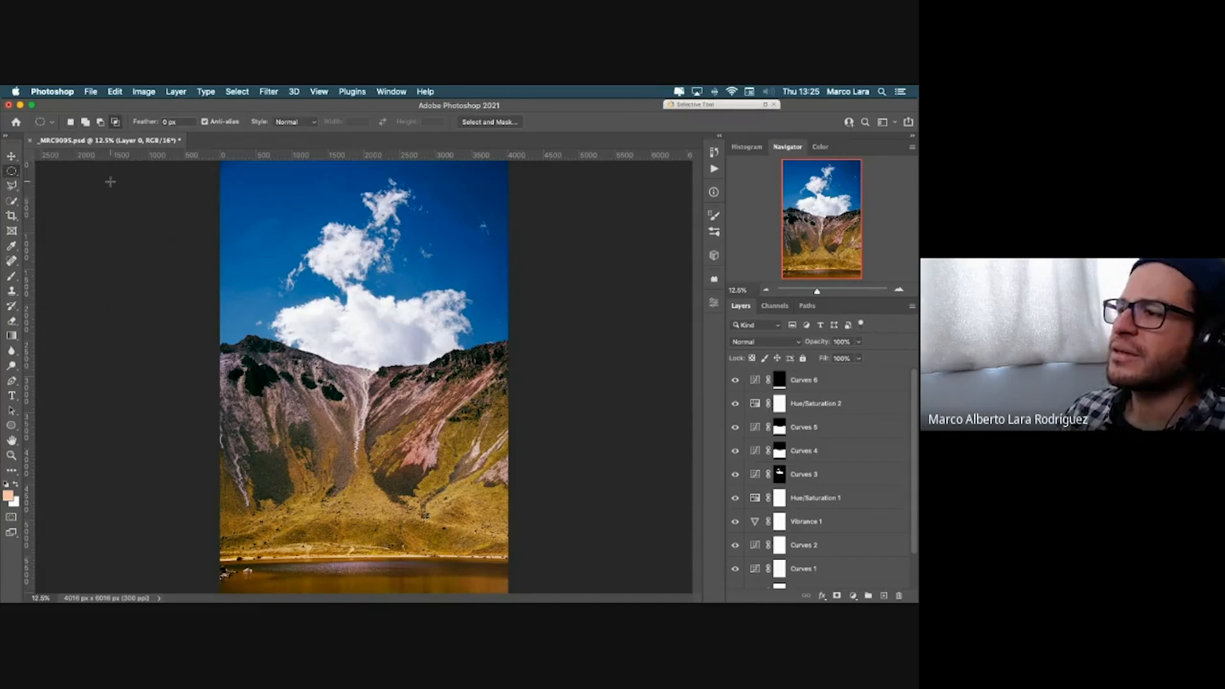
right_click(12, 174)
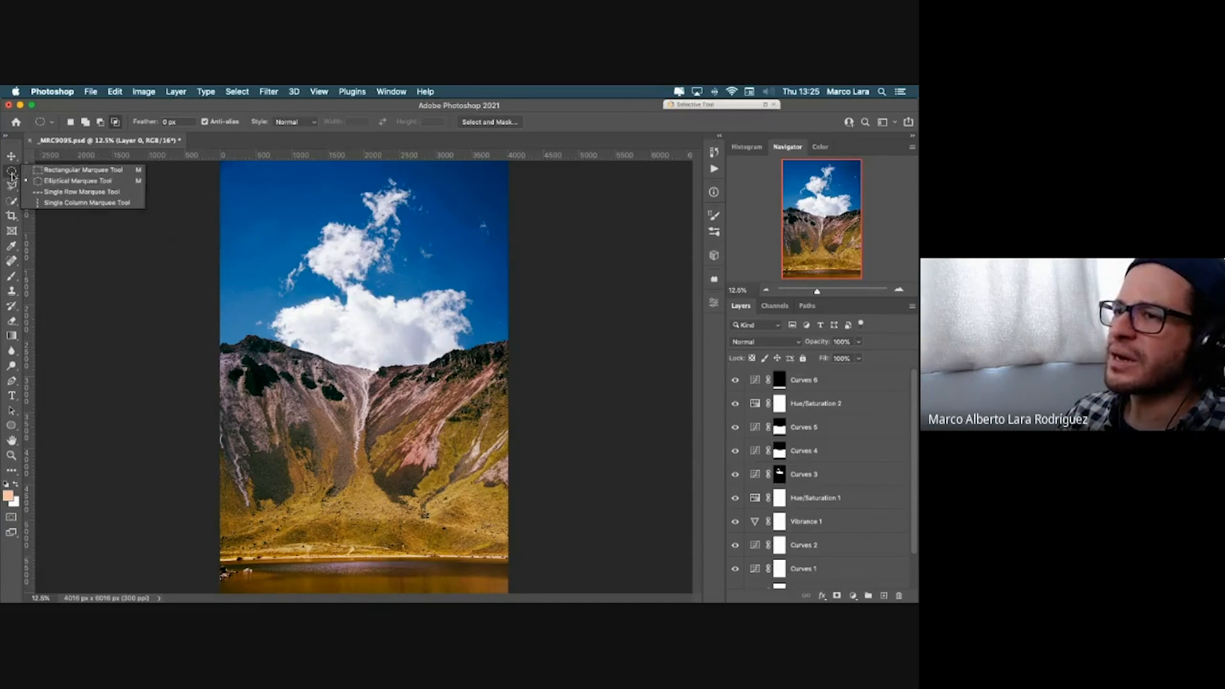
click(118, 171)
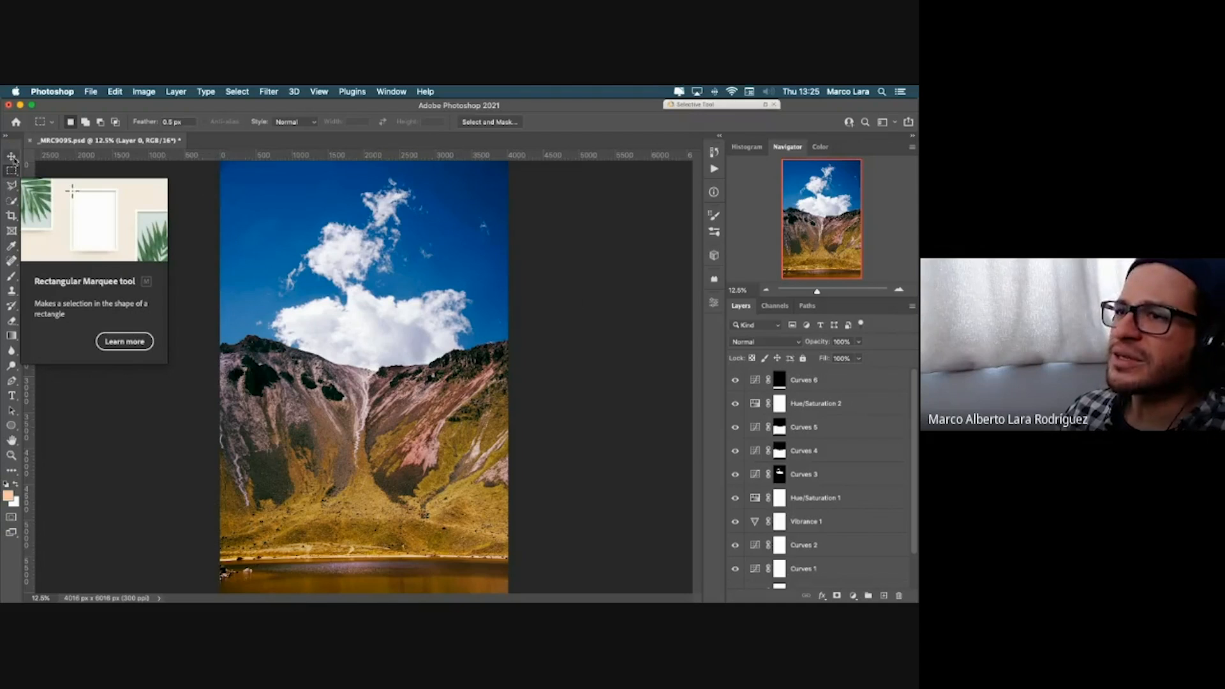
Step: Draw several trial selections with the Rectangular Marquee tool over the clouds and the upper mountain slope
click(15, 173)
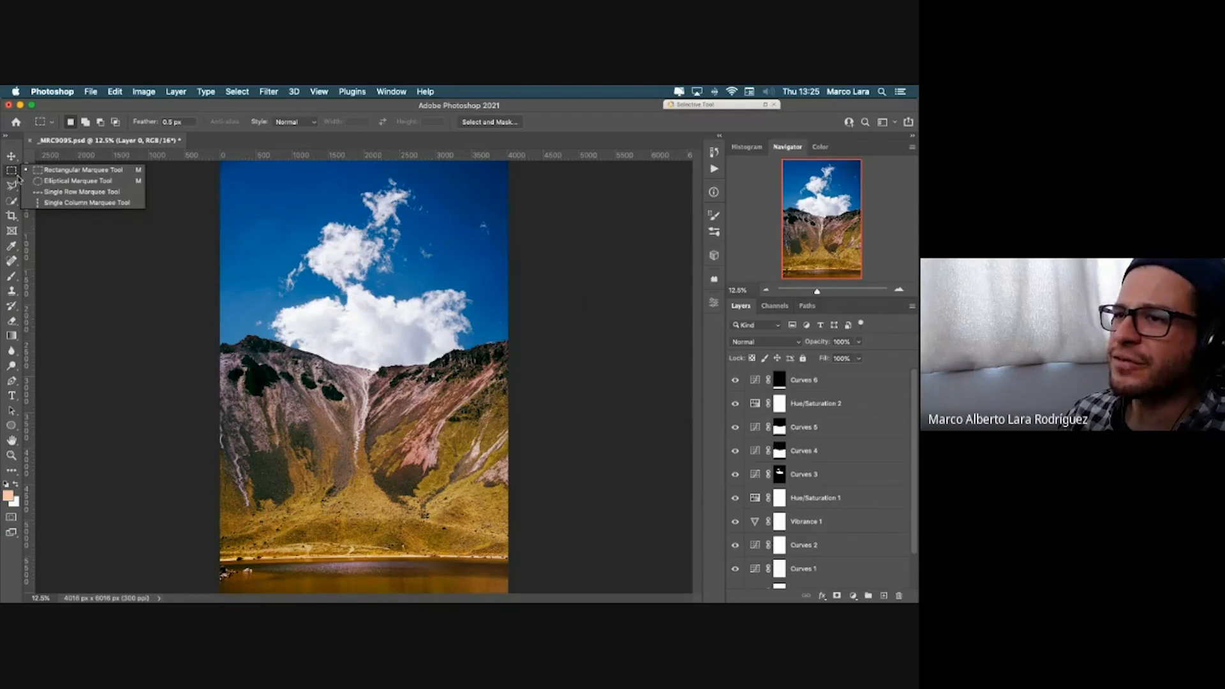
click(15, 173)
click(15, 174)
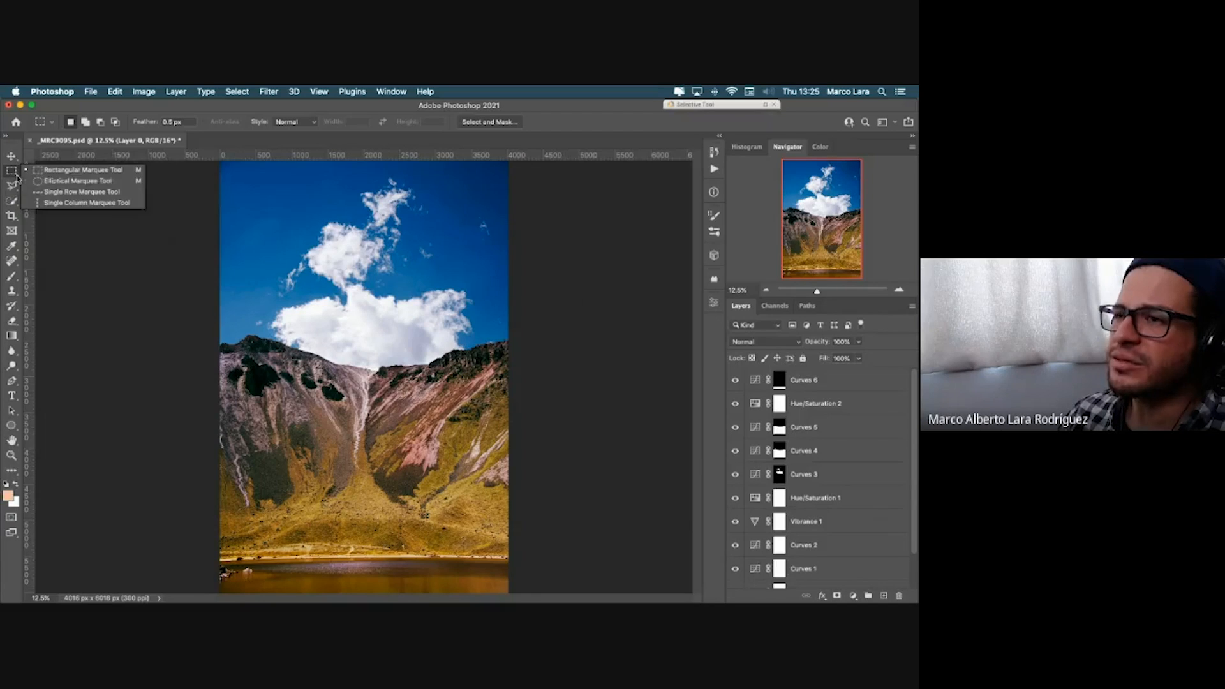
click(90, 171)
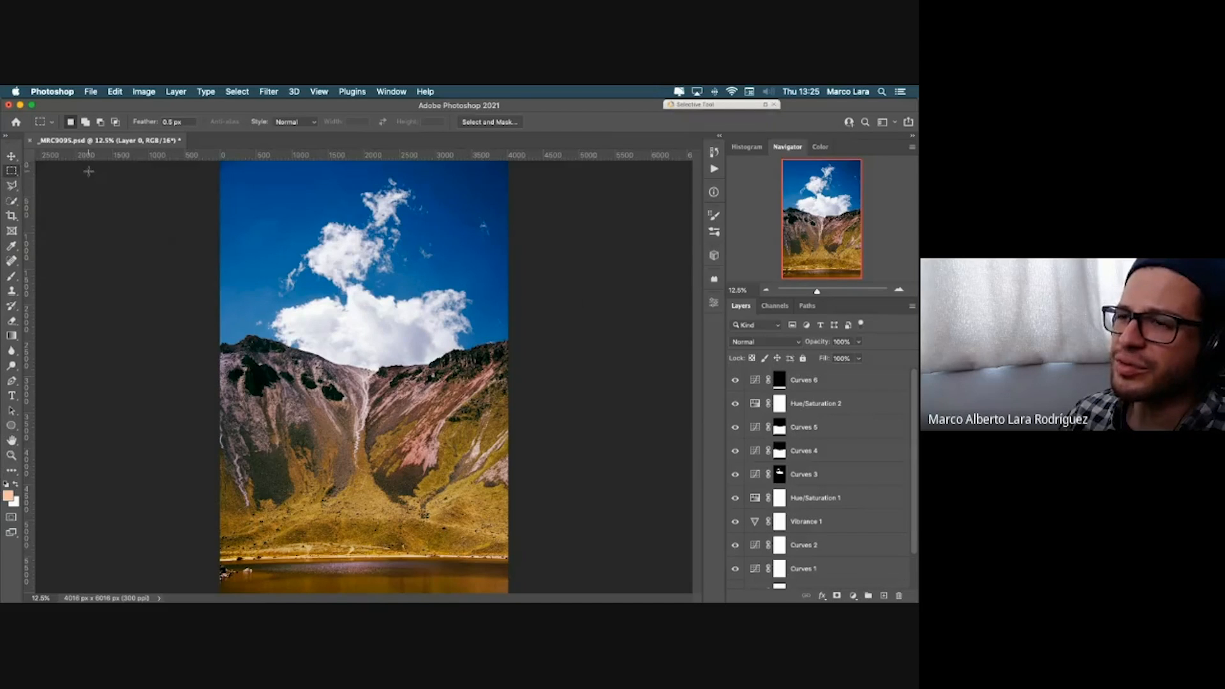
click(12, 171)
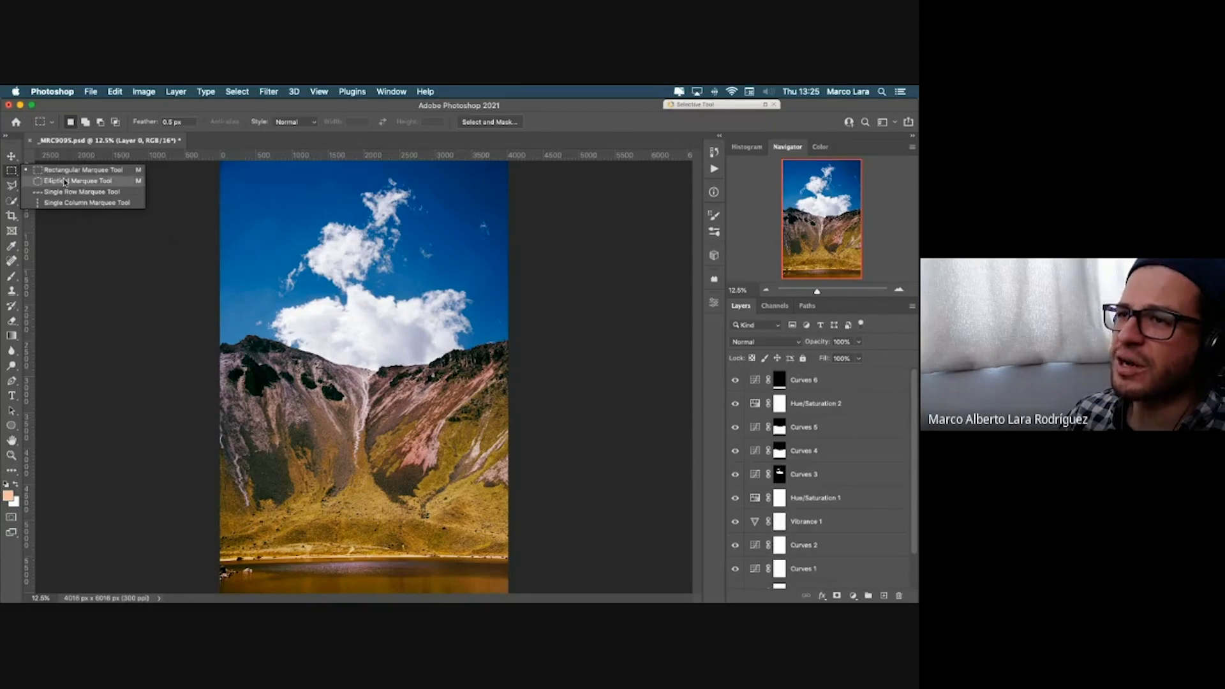
click(64, 182)
drag(14, 175, 35, 173)
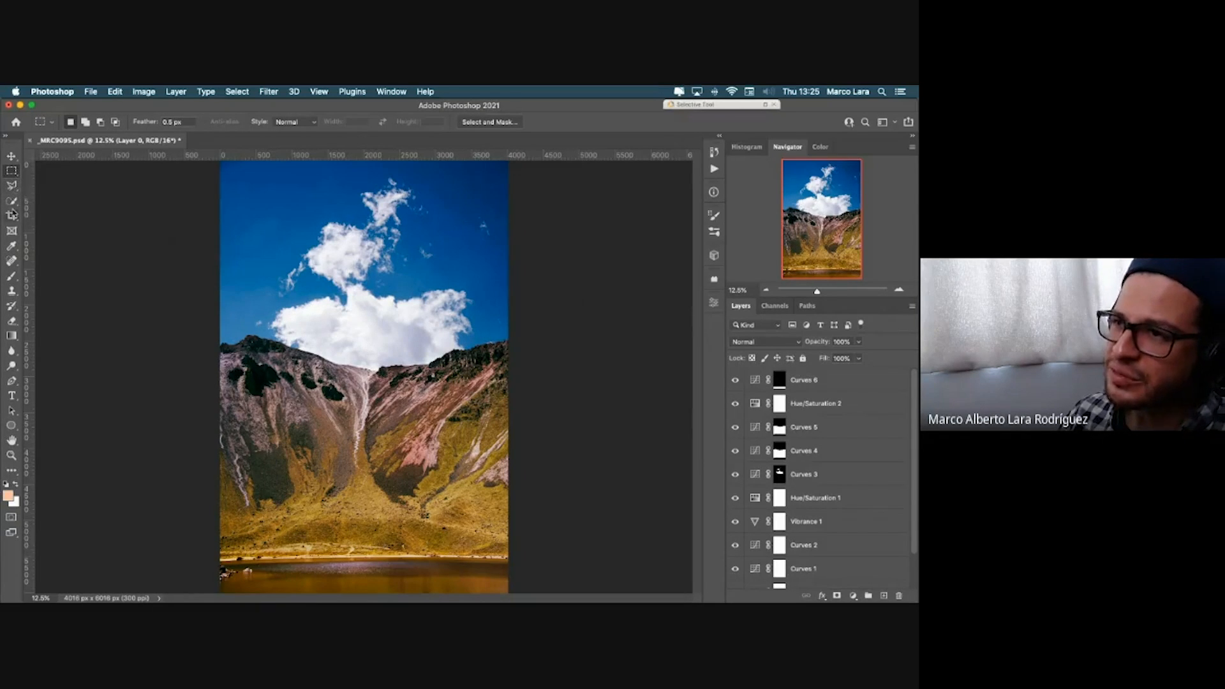
drag(257, 208, 518, 406)
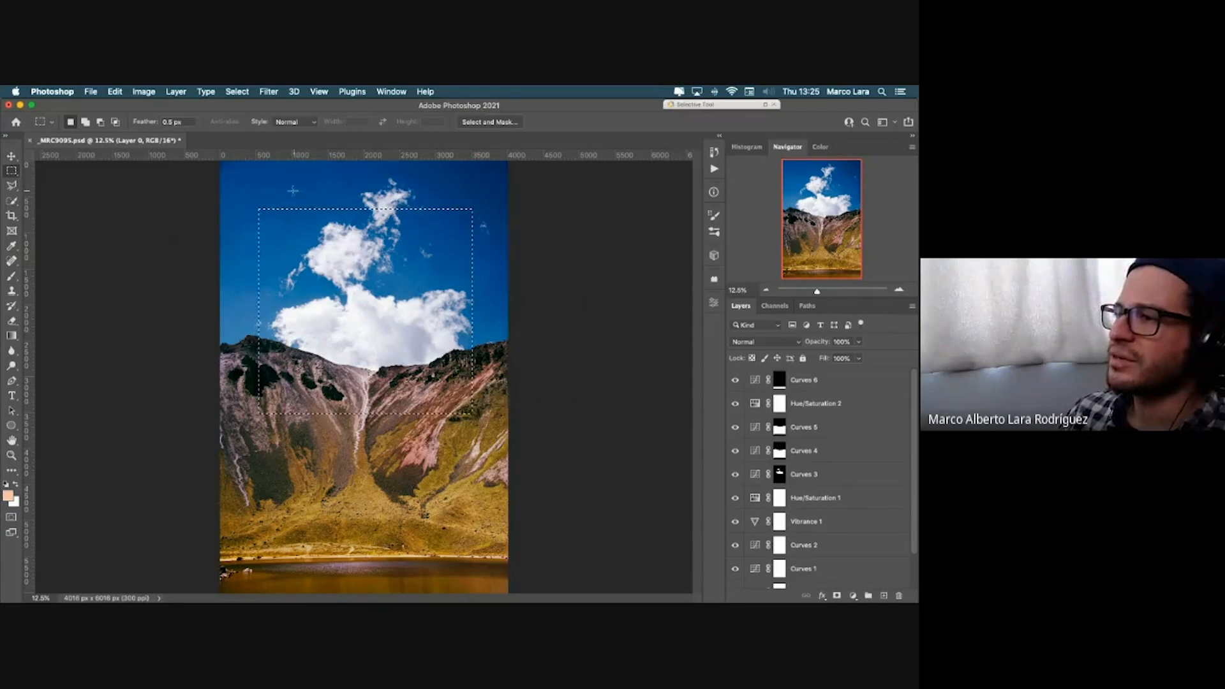
drag(290, 188, 381, 303)
drag(263, 266, 355, 381)
Step: Draw trial selections with the Elliptical Marquee tool over the clouds, and clear the selection
drag(12, 171, 36, 179)
click(41, 182)
drag(396, 232, 327, 316)
drag(282, 227, 401, 371)
drag(310, 302, 373, 385)
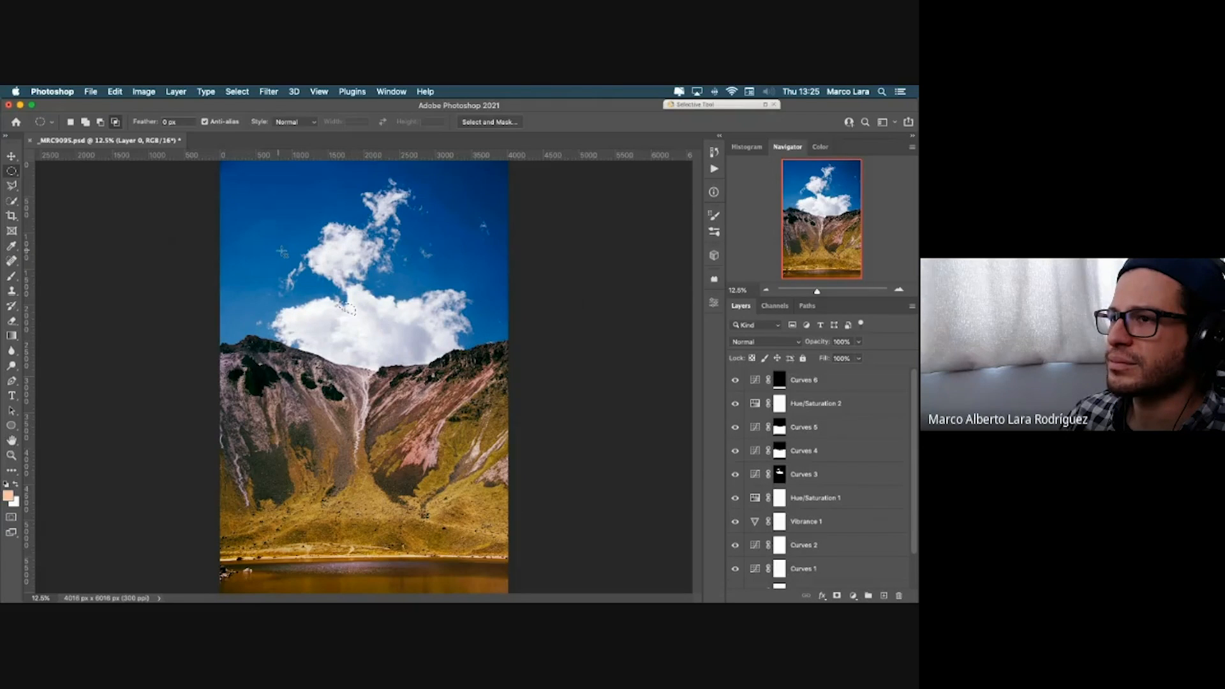
drag(283, 251, 427, 352)
key(super+d)
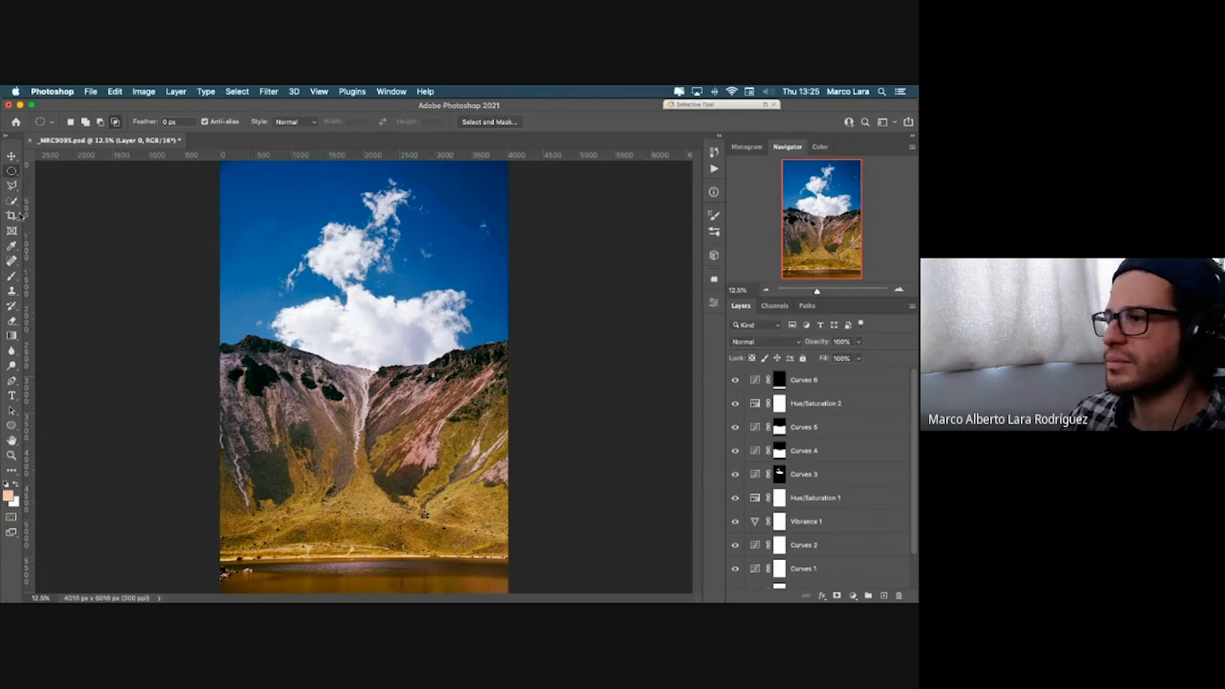
Step: Draw trial freehand selections with the Lasso tool, ending with a closed loop around the middle cloud
click(13, 186)
right_click(14, 186)
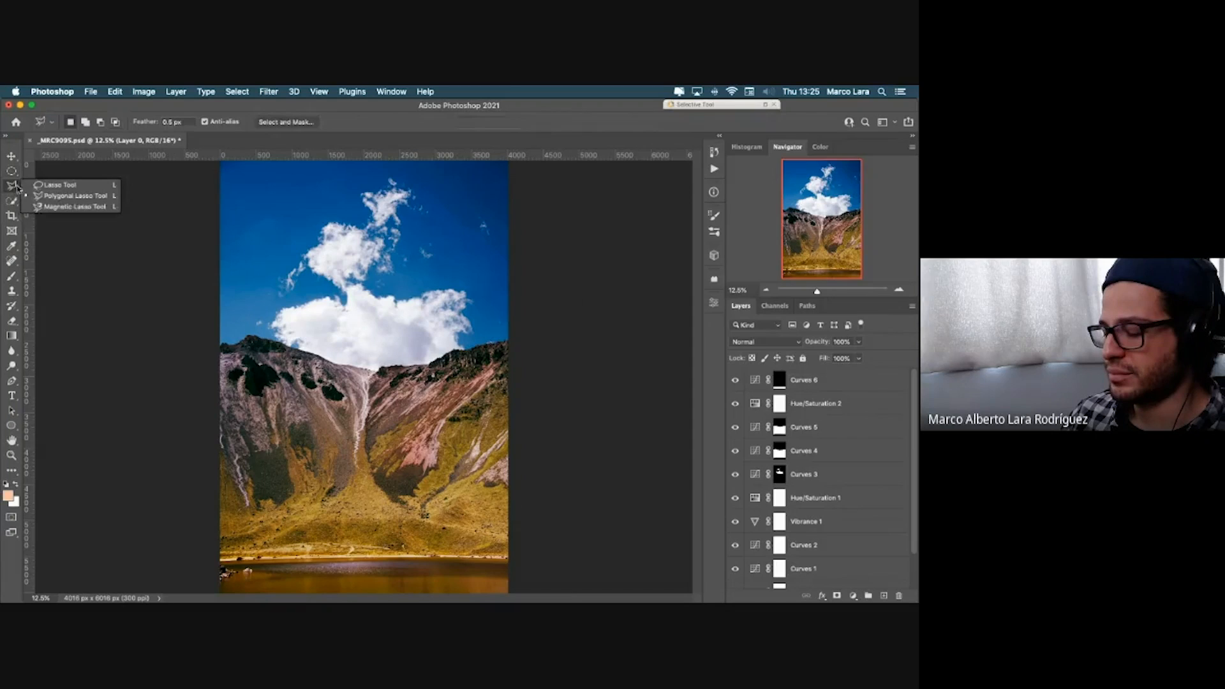
click(71, 206)
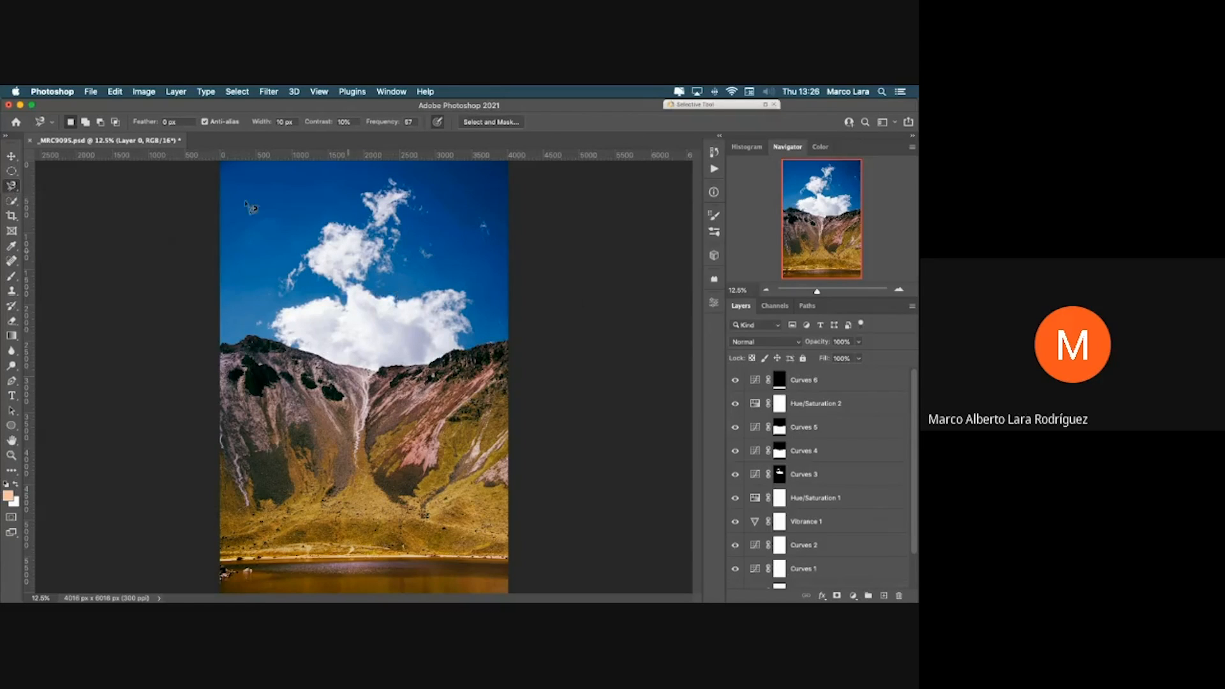
right_click(12, 186)
click(71, 186)
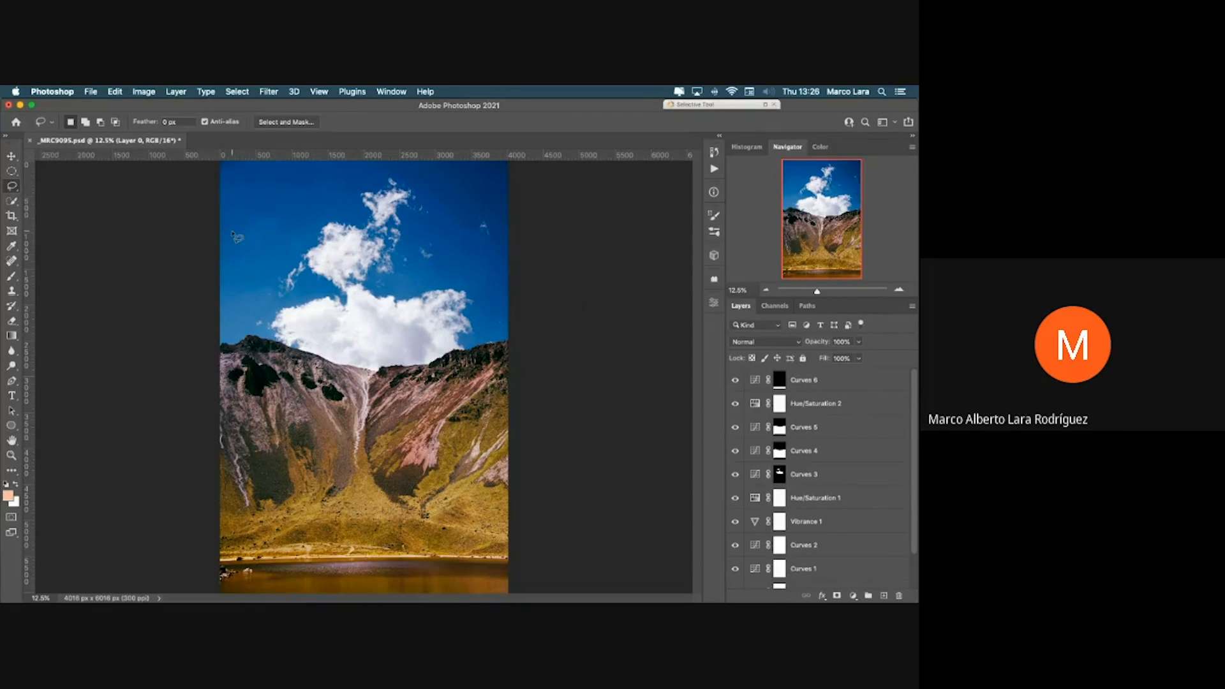
key(super+equal)
key(super+equal)
key(super+equal)
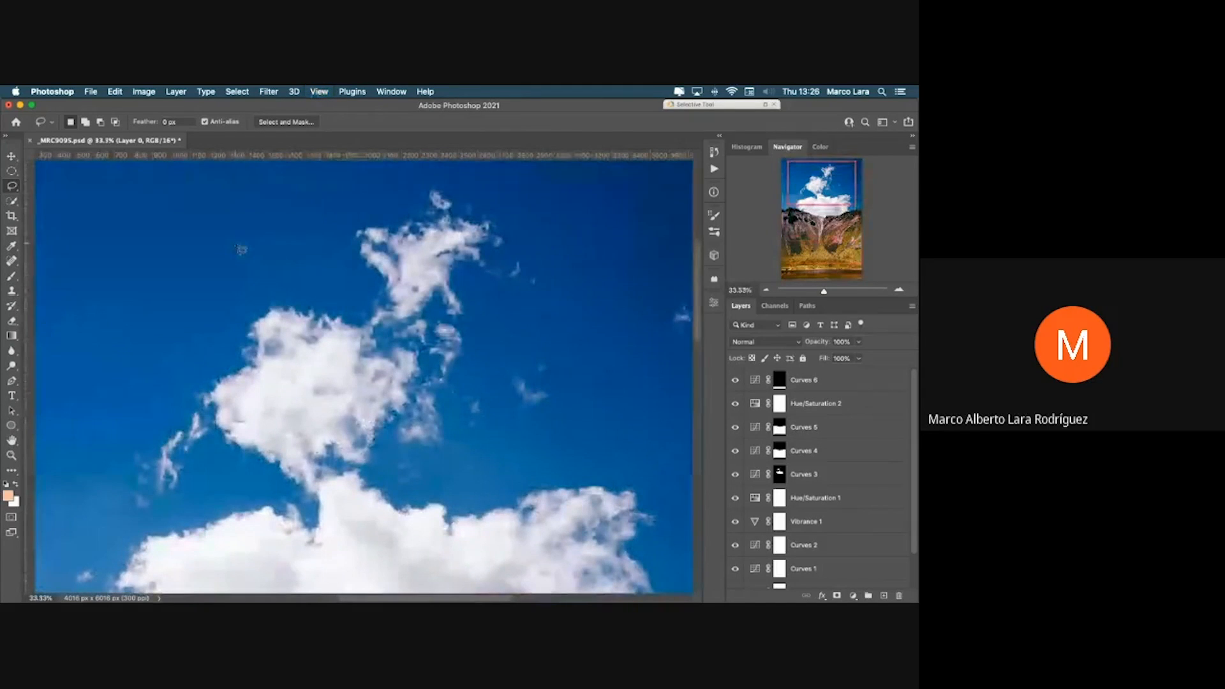
mouse_move(236, 243)
mouse_down()
mouse_move(179, 254)
mouse_move(162, 274)
mouse_move(154, 347)
mouse_move(258, 404)
mouse_move(331, 394)
mouse_move(355, 340)
mouse_move(346, 271)
mouse_move(315, 251)
mouse_move(235, 244)
mouse_up()
mouse_move(661, 226)
mouse_down()
mouse_move(478, 260)
mouse_move(657, 225)
mouse_up()
mouse_move(233, 215)
mouse_down()
mouse_move(294, 451)
mouse_move(241, 231)
mouse_up()
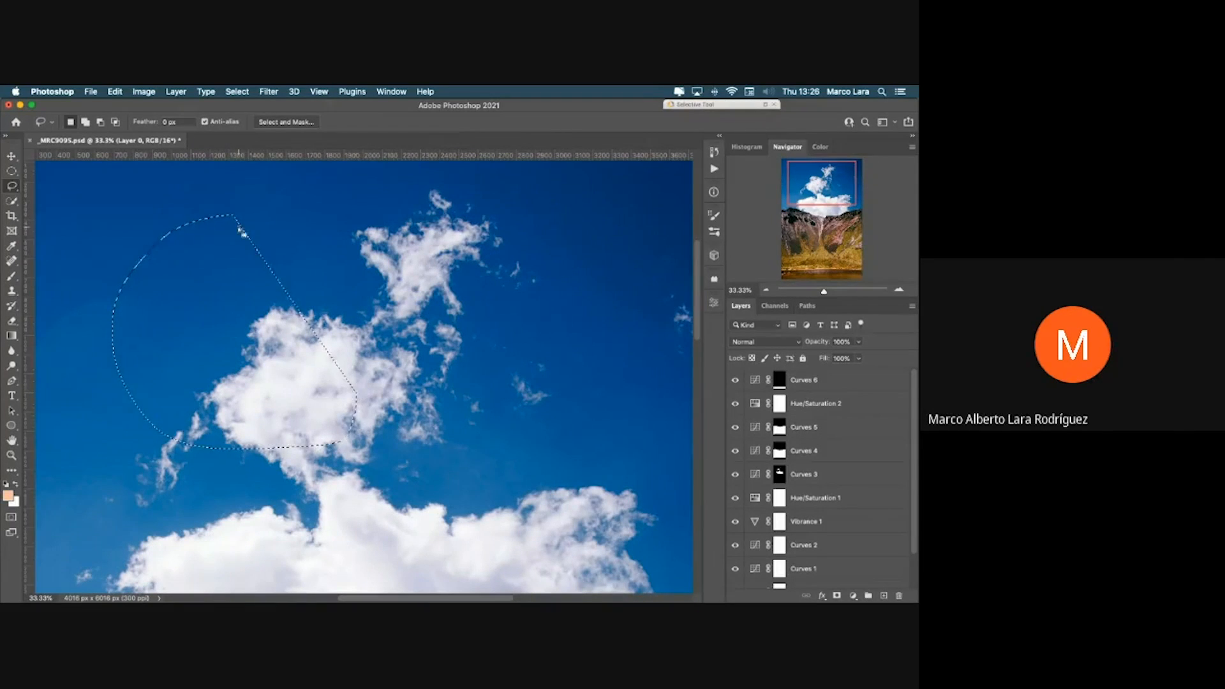
click(386, 265)
mouse_move(387, 265)
mouse_down()
mouse_move(500, 334)
mouse_move(493, 293)
mouse_up()
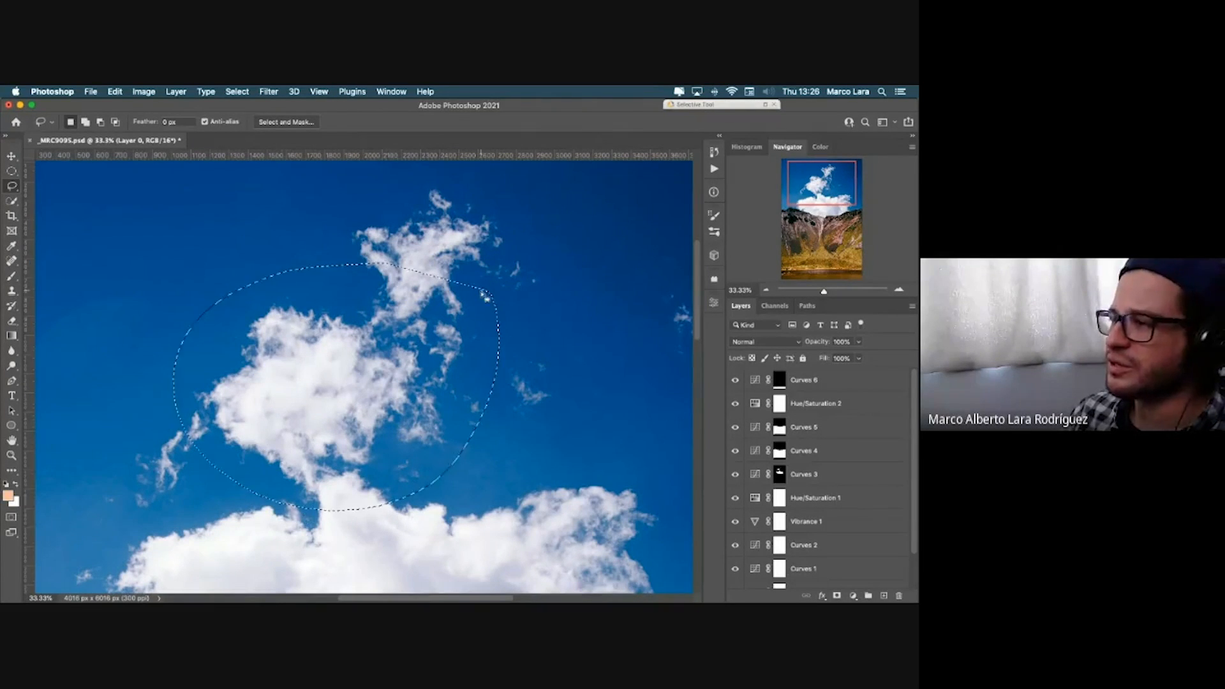
Step: Draw a closed straight-sided selection around the two upper clouds with the Polygonal Lasso tool
right_click(14, 187)
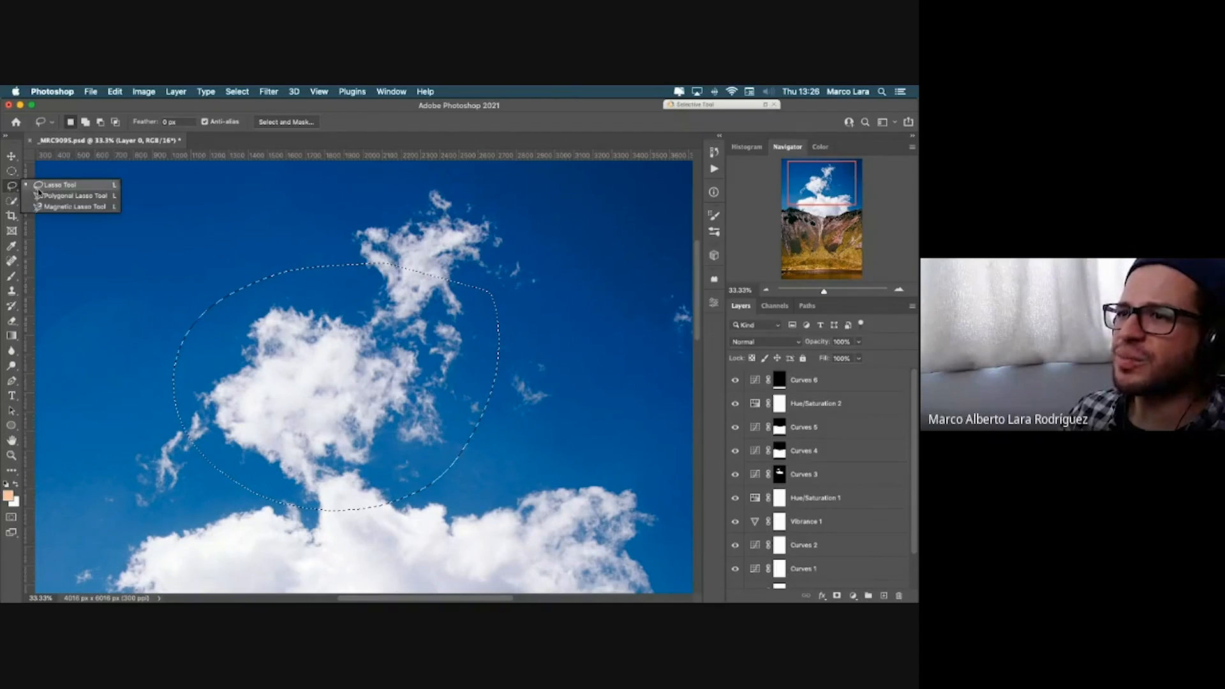
click(42, 197)
click(192, 229)
click(125, 268)
click(130, 370)
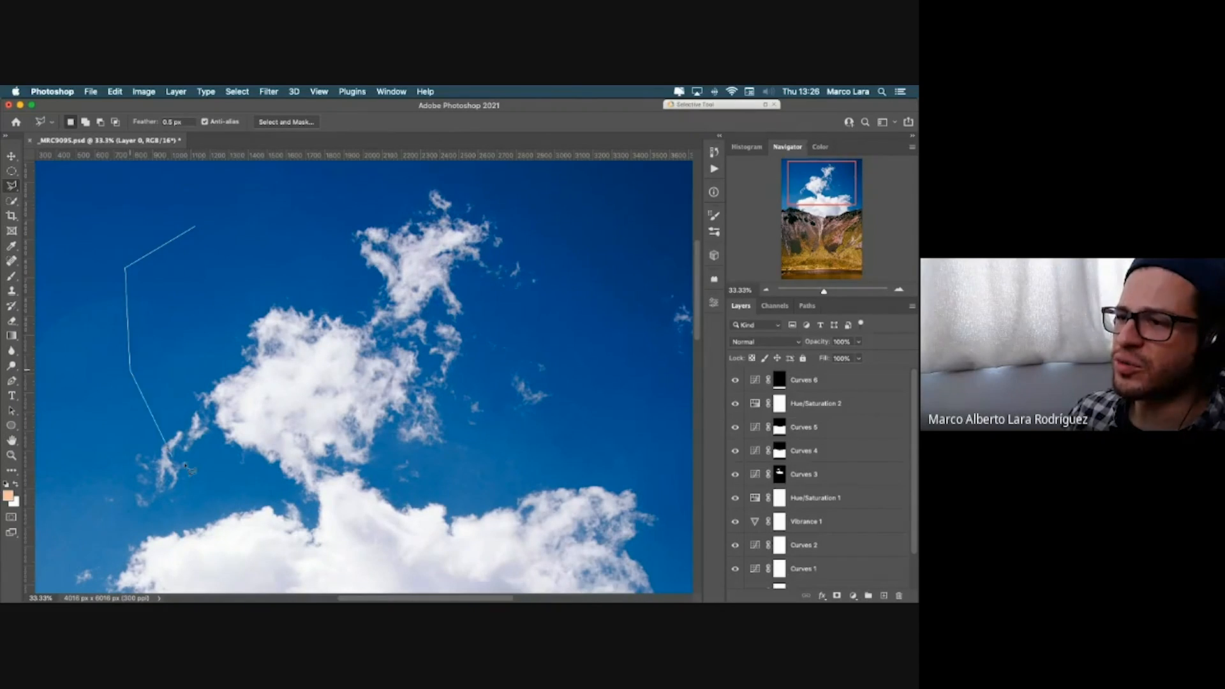
click(249, 485)
click(319, 504)
click(390, 470)
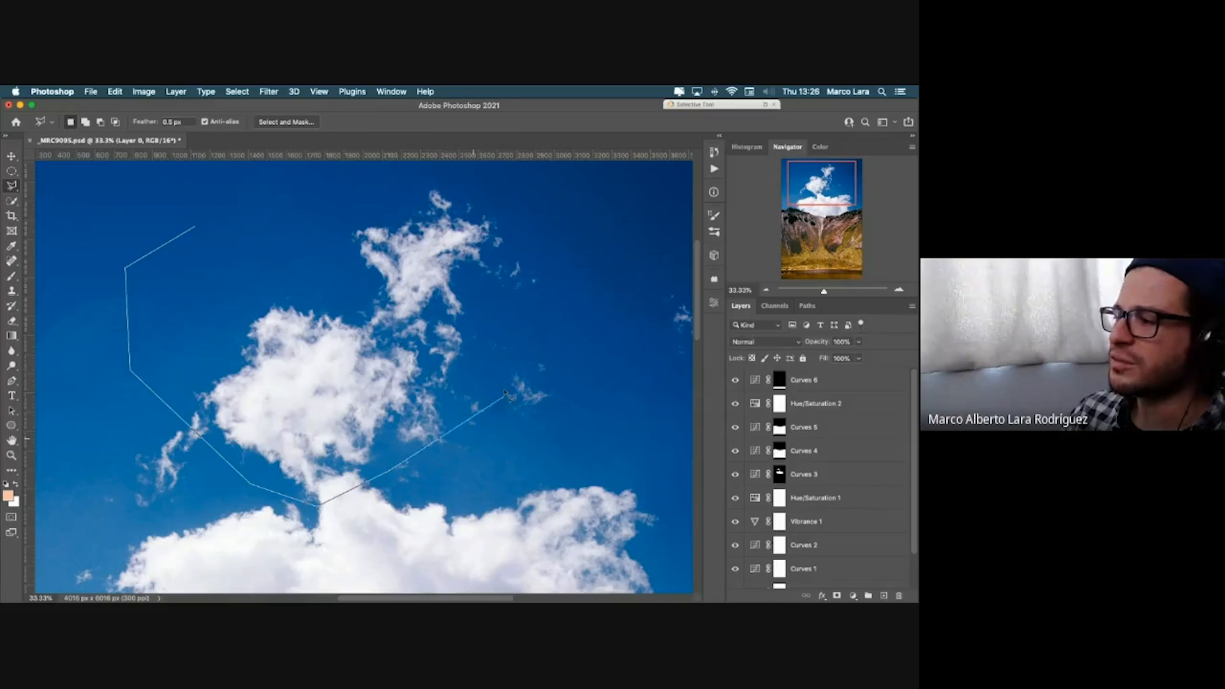
click(504, 378)
click(574, 298)
click(580, 224)
click(452, 183)
click(311, 185)
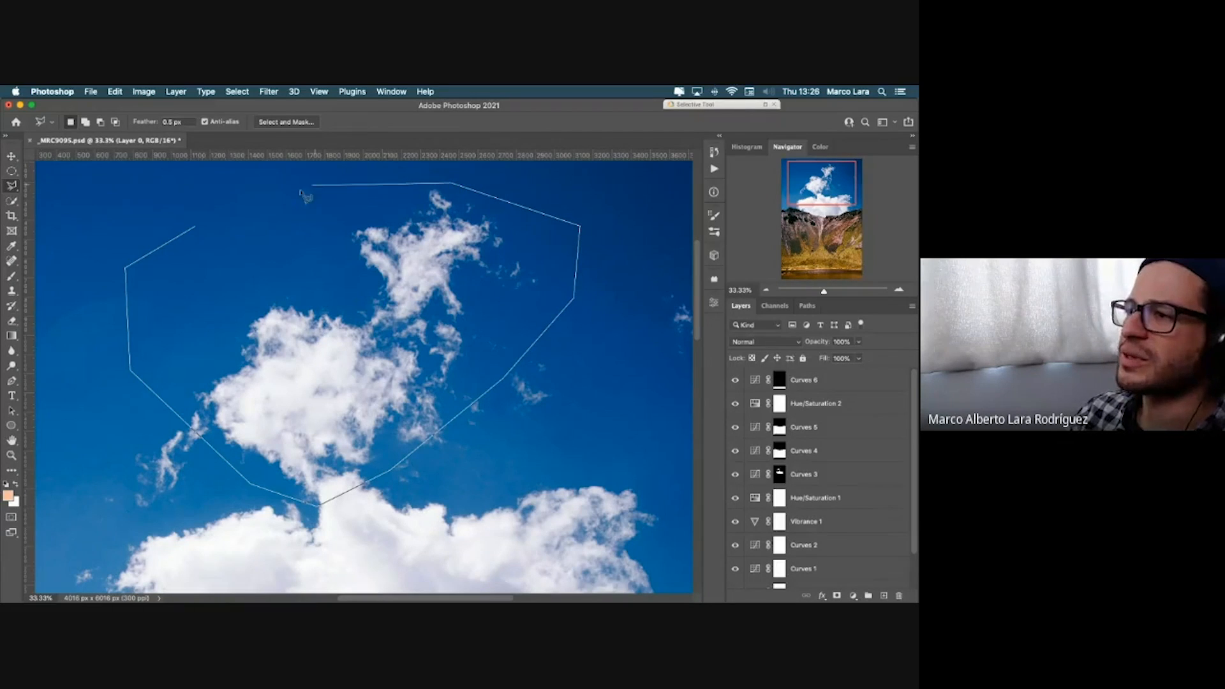
double_click(196, 228)
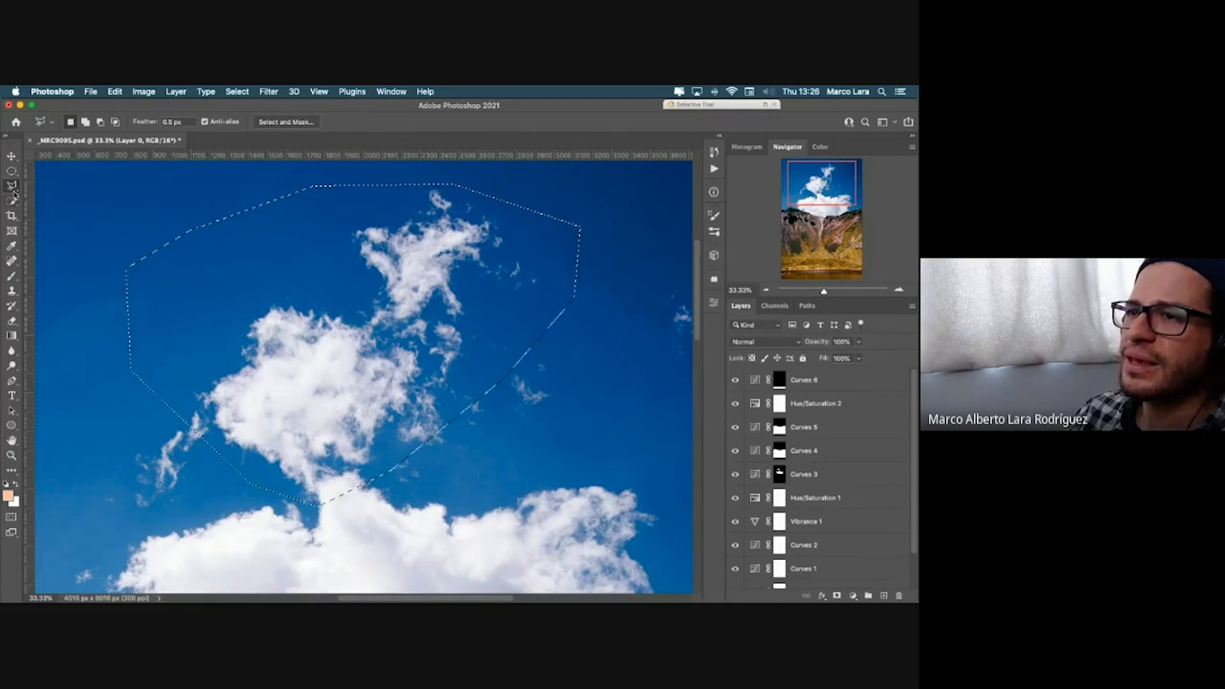
Step: Switch to the Magnetic Lasso tool
drag(12, 185, 64, 207)
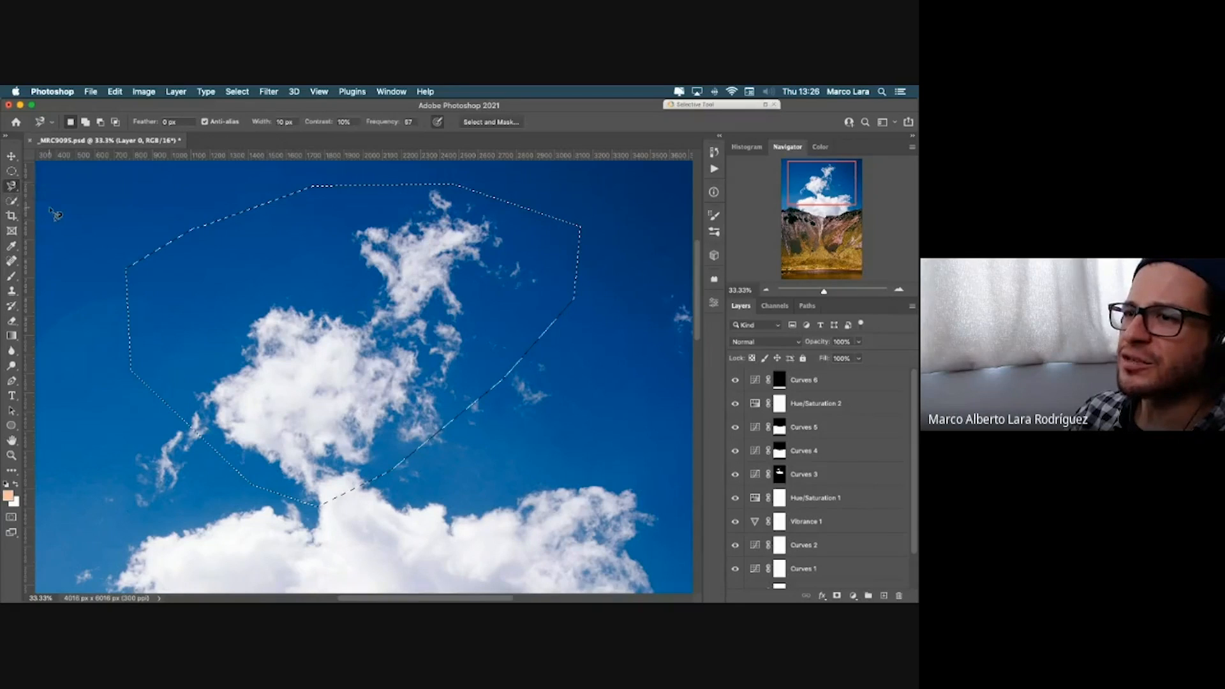
Step: Clear the selection outlined around the upper cloud
click(91, 285)
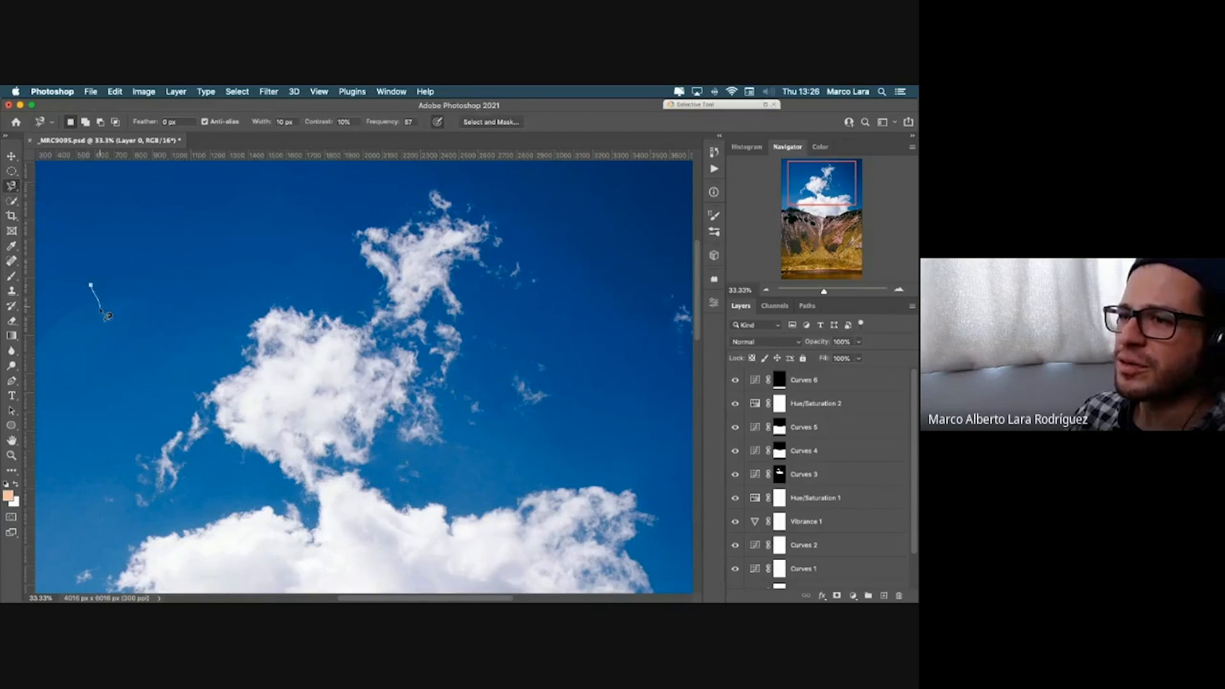
double_click(96, 342)
key(Return)
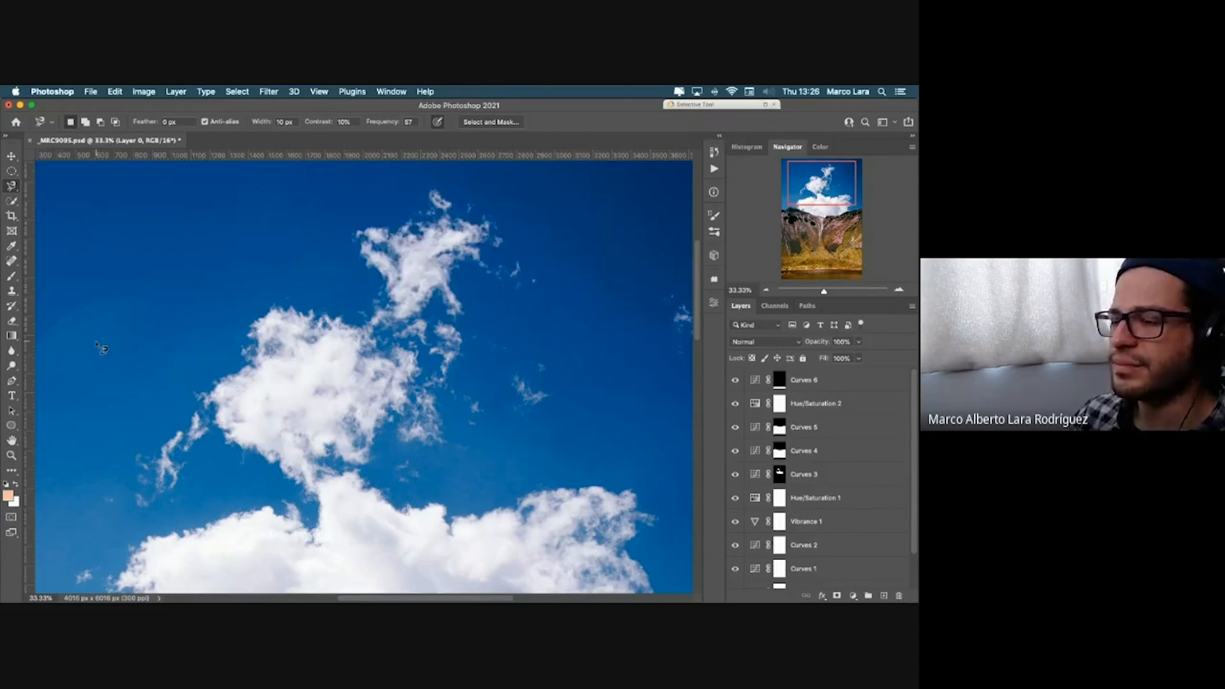
Step: Trace along the mountain skyline from the photo's left edge with the Magnetic Lasso tool, and discard the path
scroll(230, 488, down, 5)
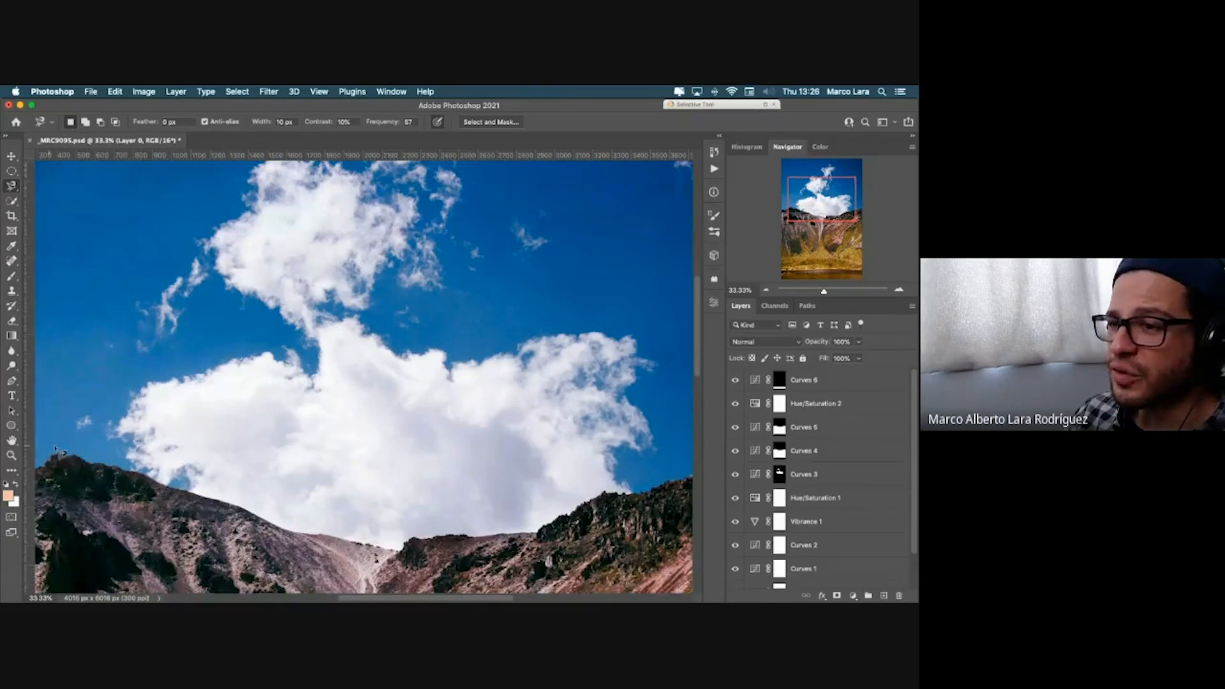
scroll(56, 450, left, 4)
click(107, 480)
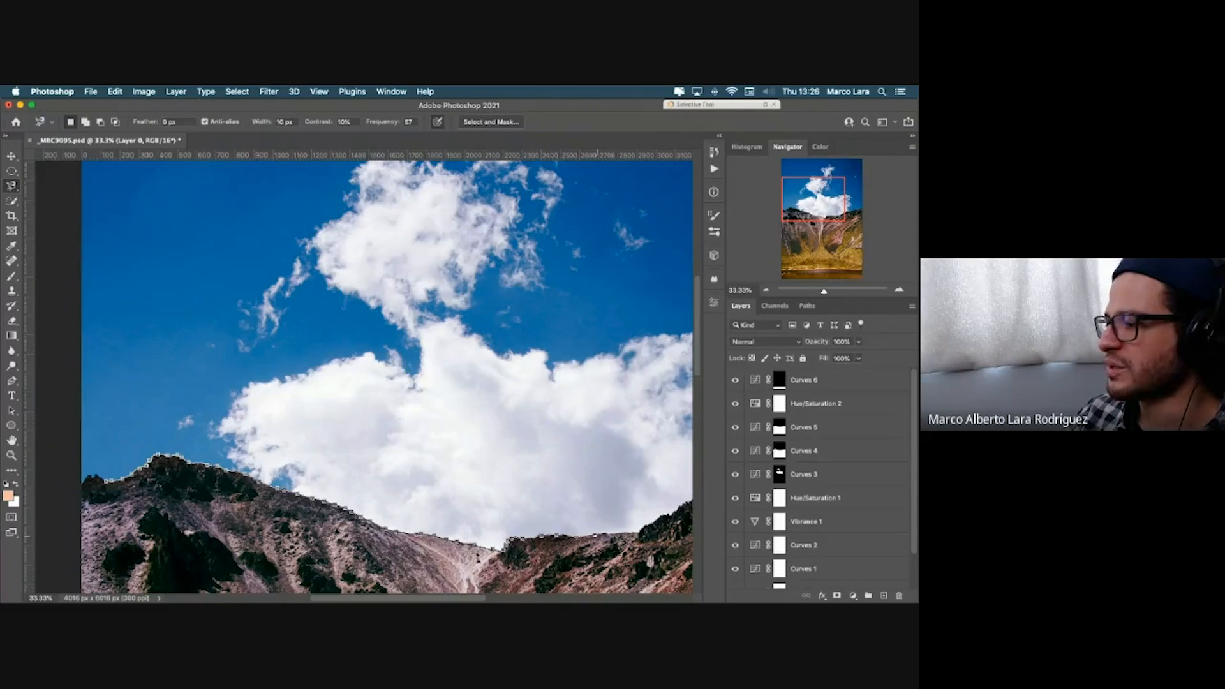
scroll(632, 534, right, 3)
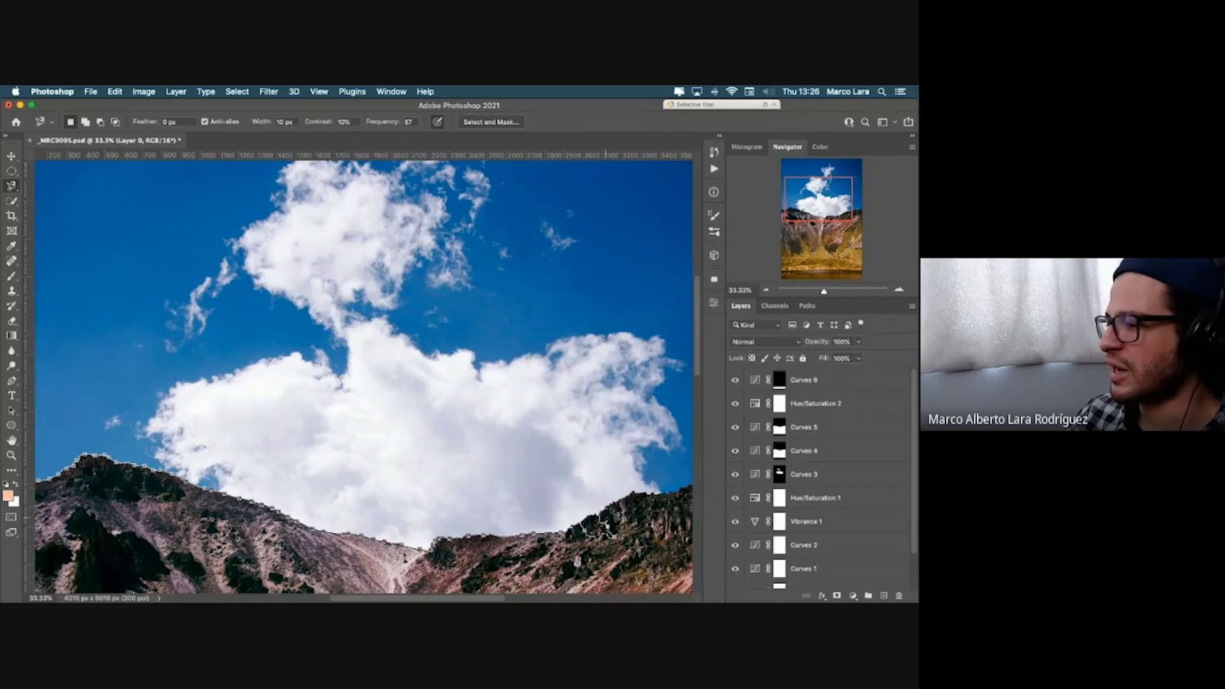
scroll(613, 533, right, 5)
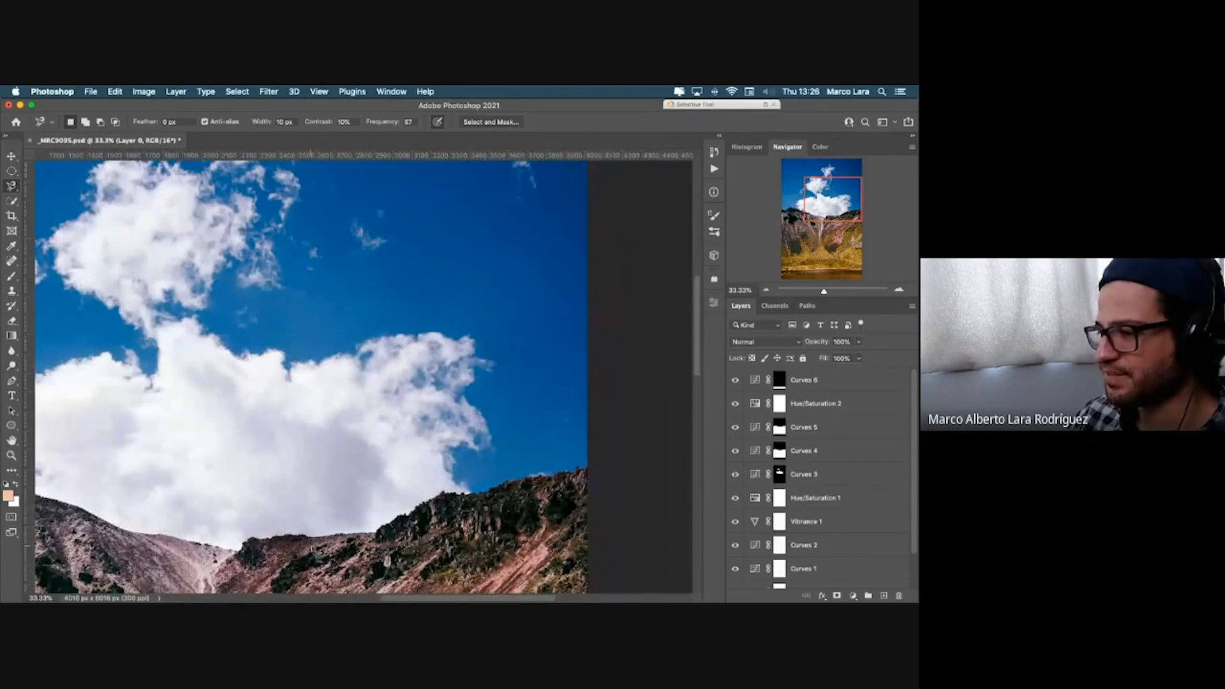
scroll(313, 546, left, 3)
scroll(638, 560, left, 5)
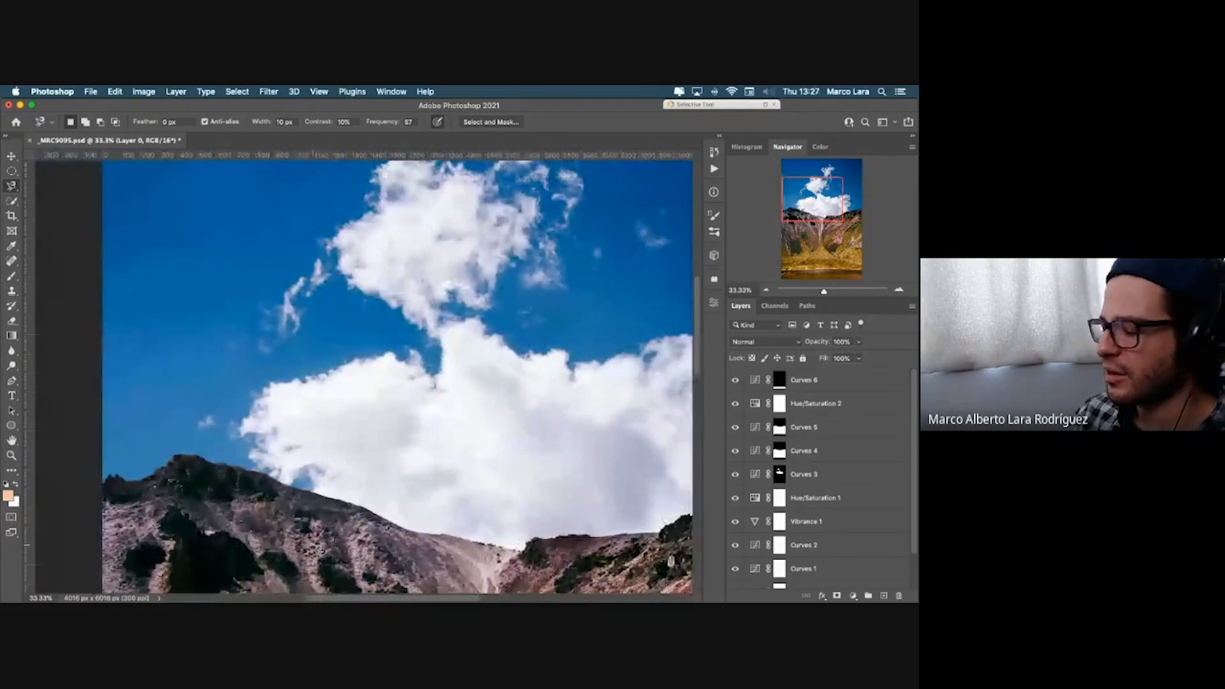
Step: Select the middle cloud with the Object Selection tool, framing it in a rectangle about 1930 by 1260 px
key(super+minus)
key(super+minus)
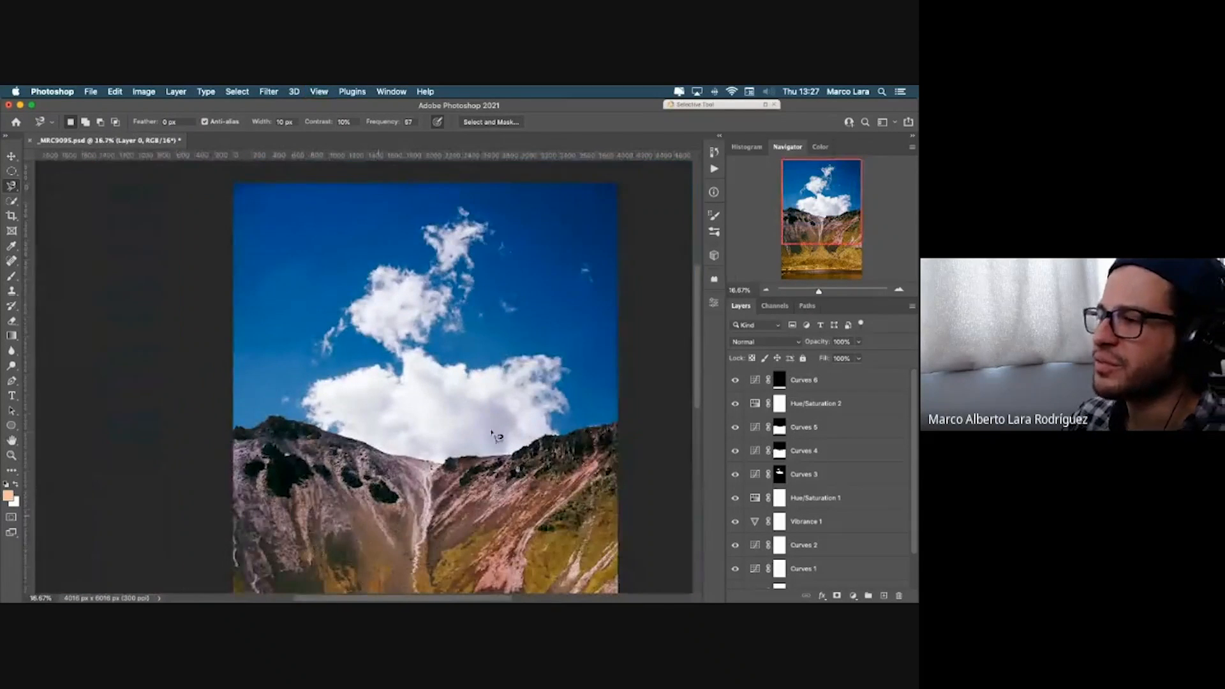
scroll(488, 429, right, 3)
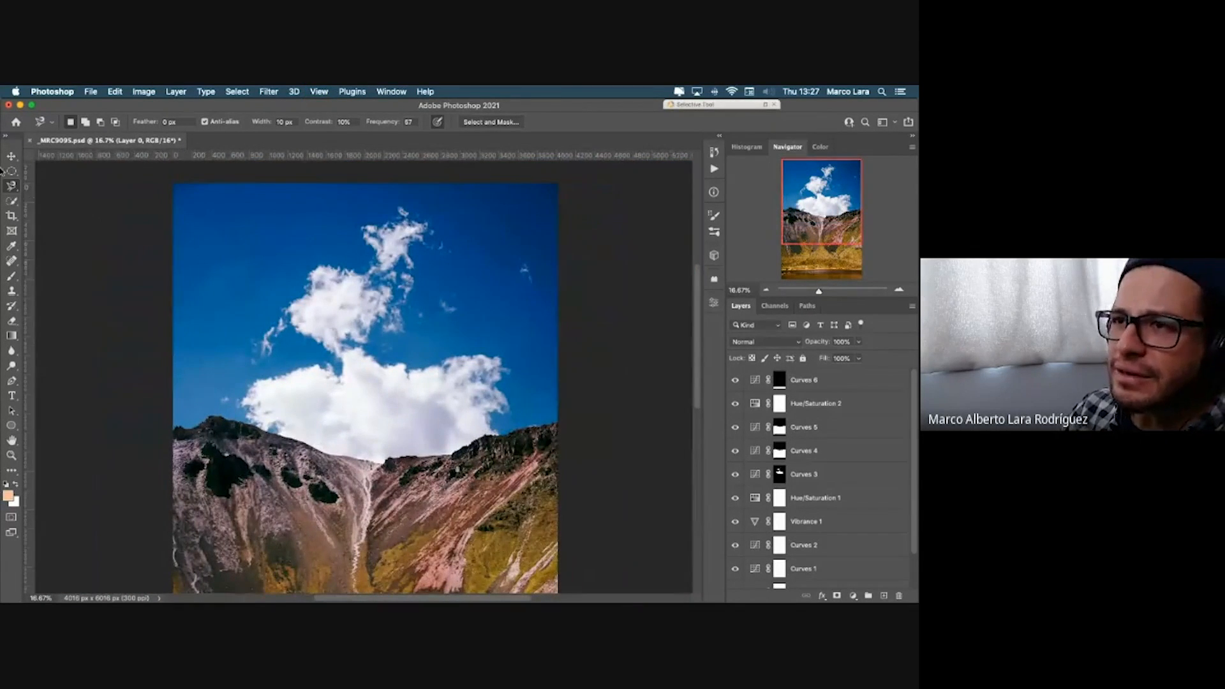
click(13, 202)
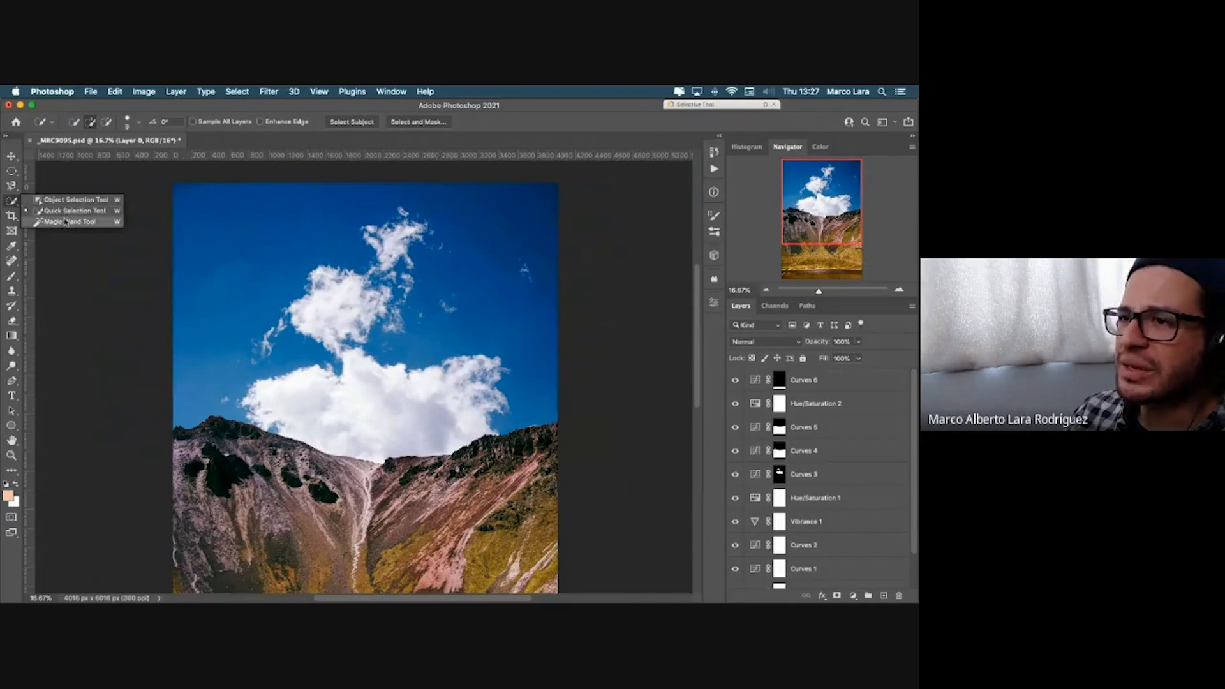
scroll(77, 204, down, 2)
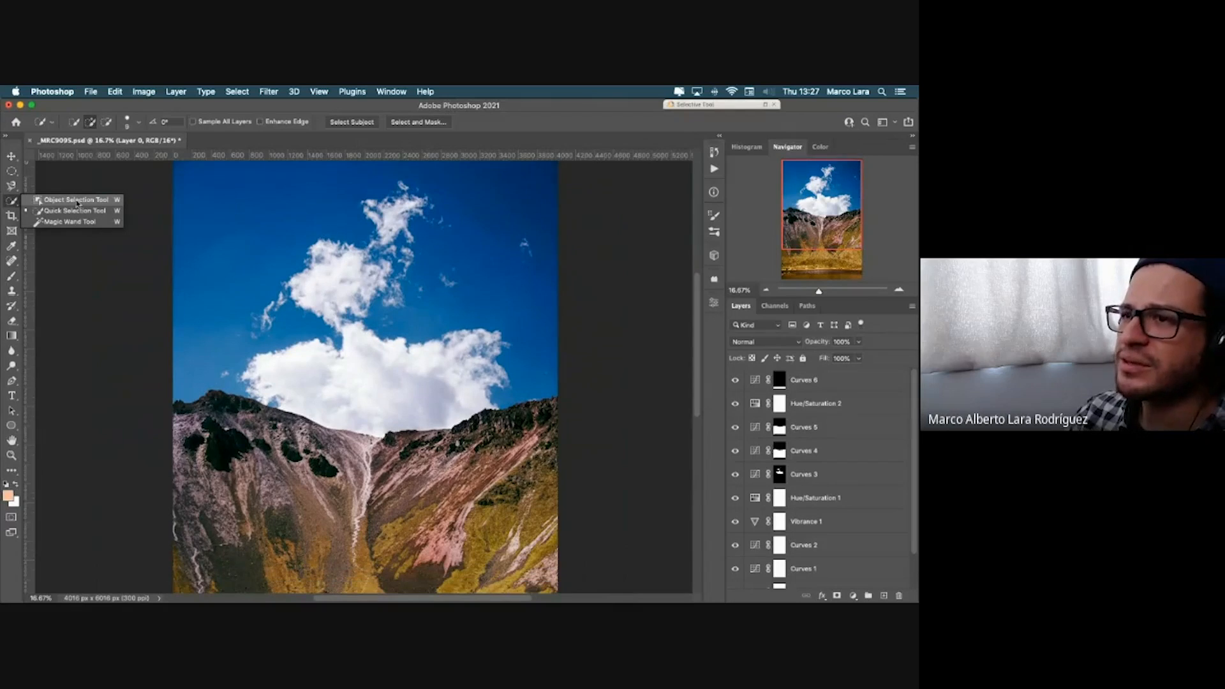
click(77, 201)
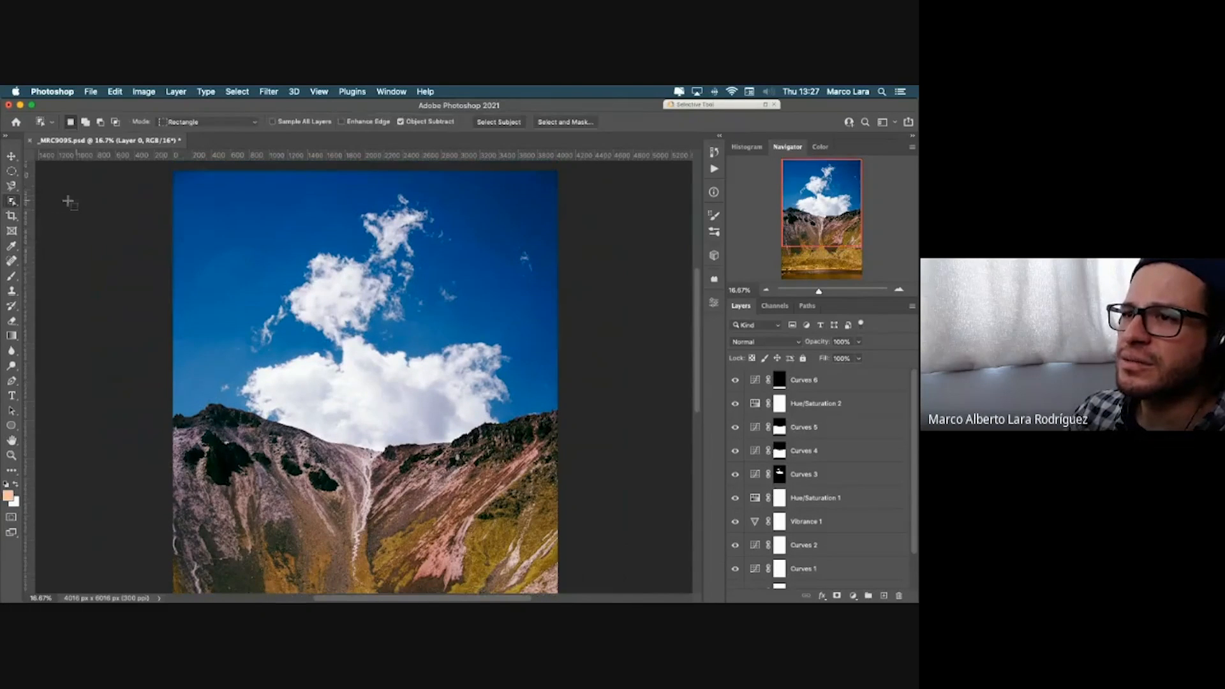
right_click(14, 203)
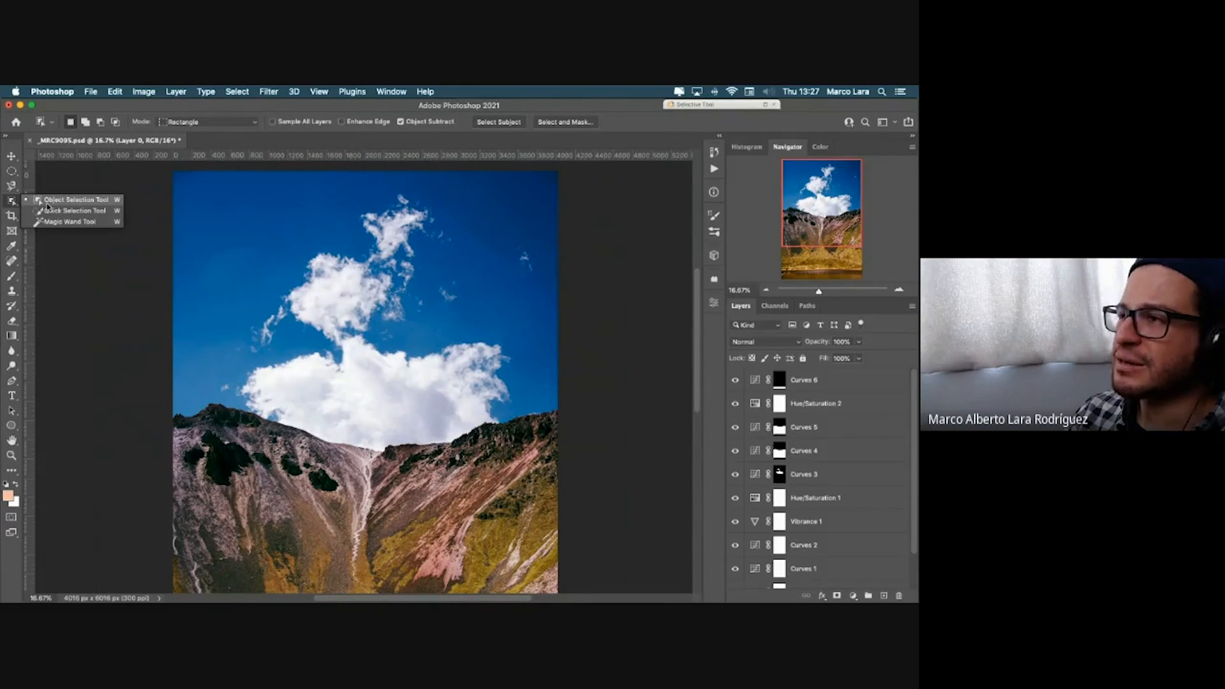
click(47, 202)
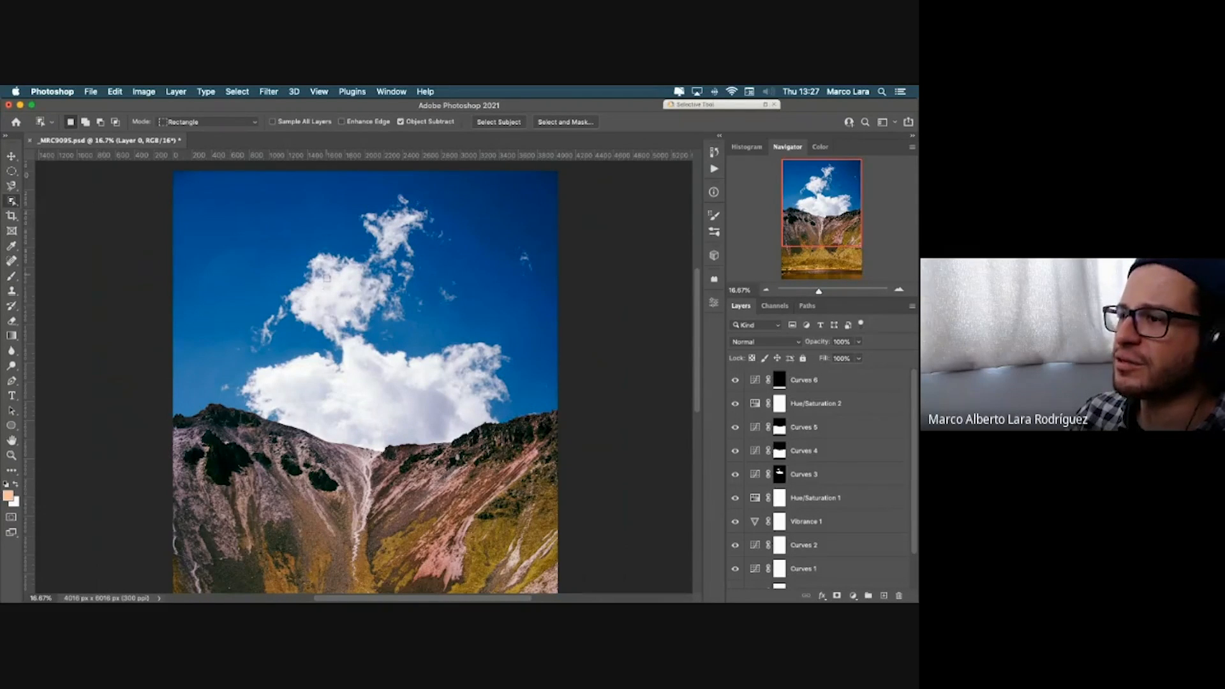
drag(243, 237, 427, 360)
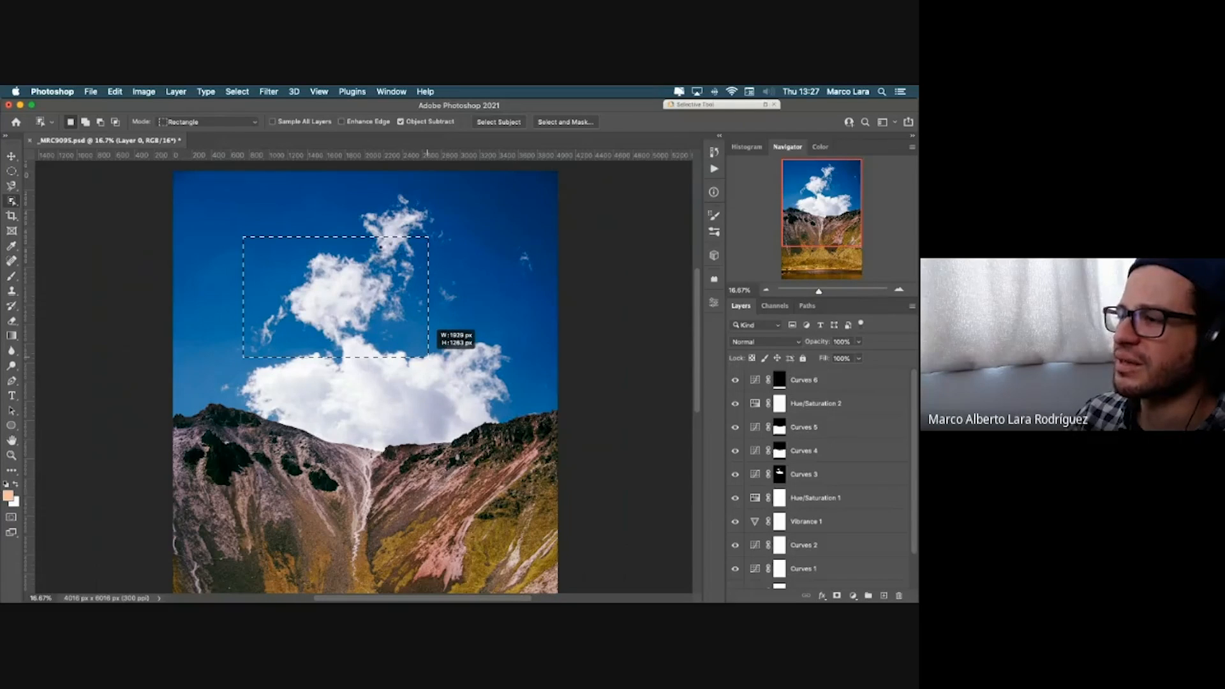
drag(428, 358, 427, 357)
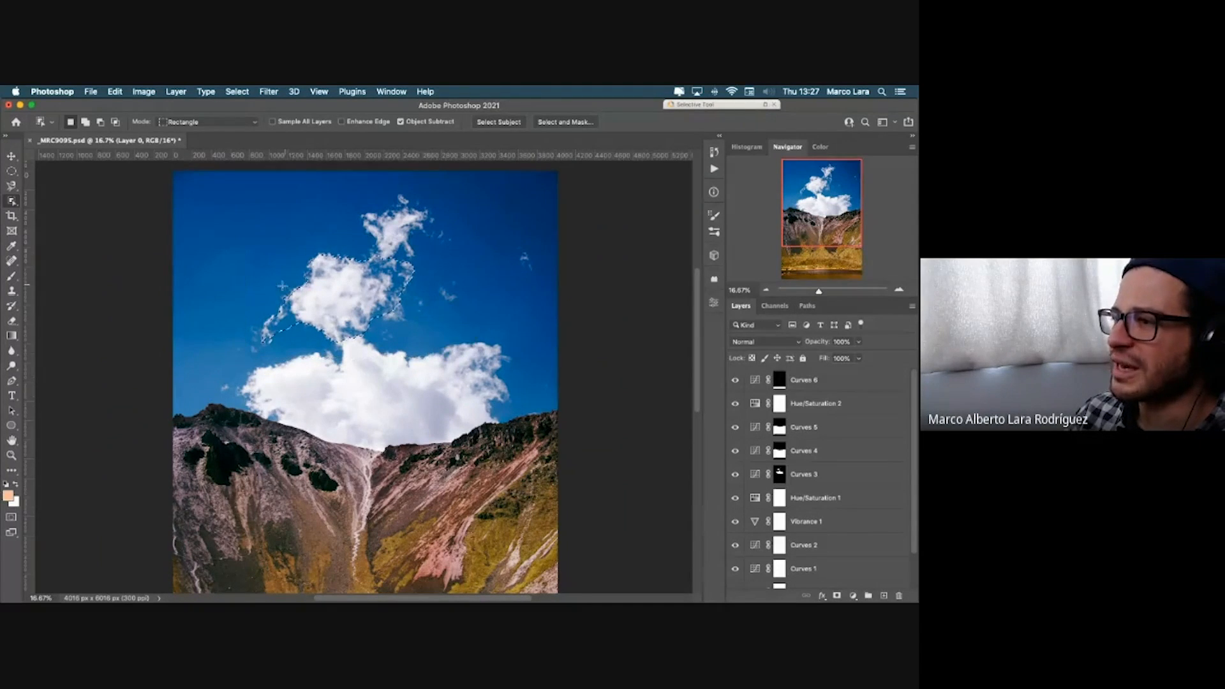
Step: Replace the cloud selection with a Quick Selection of the blue sky around the clouds, and deselect it
click(12, 202)
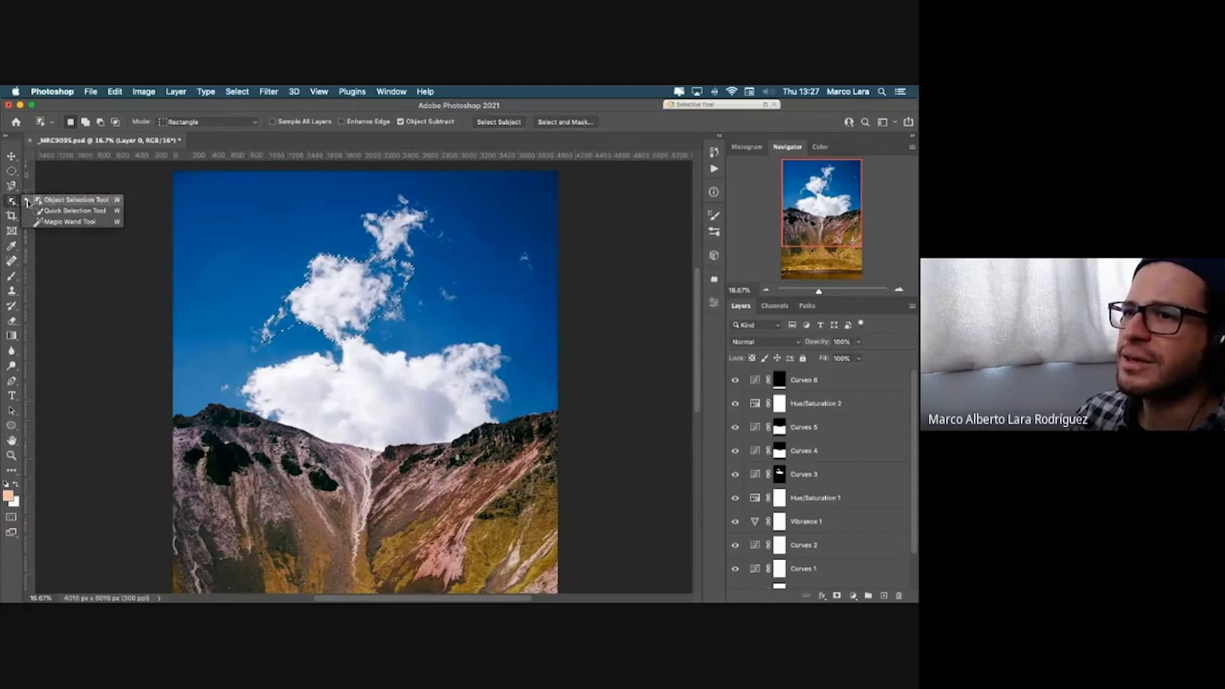
click(74, 211)
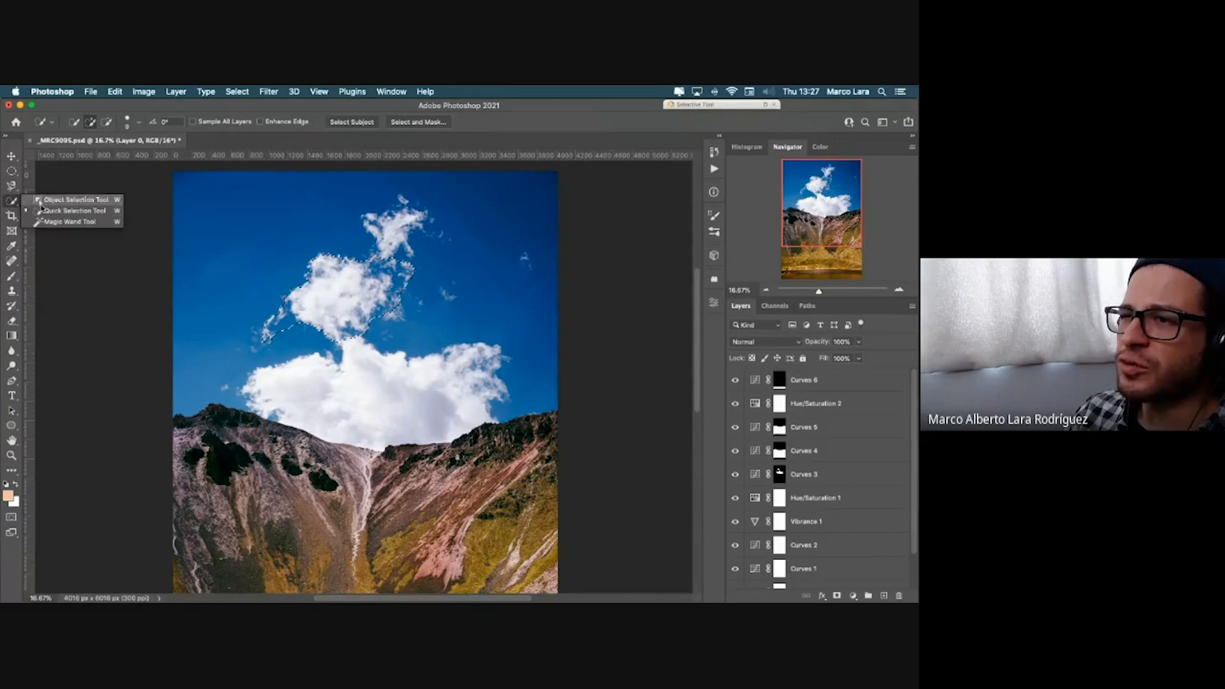
key(super+d)
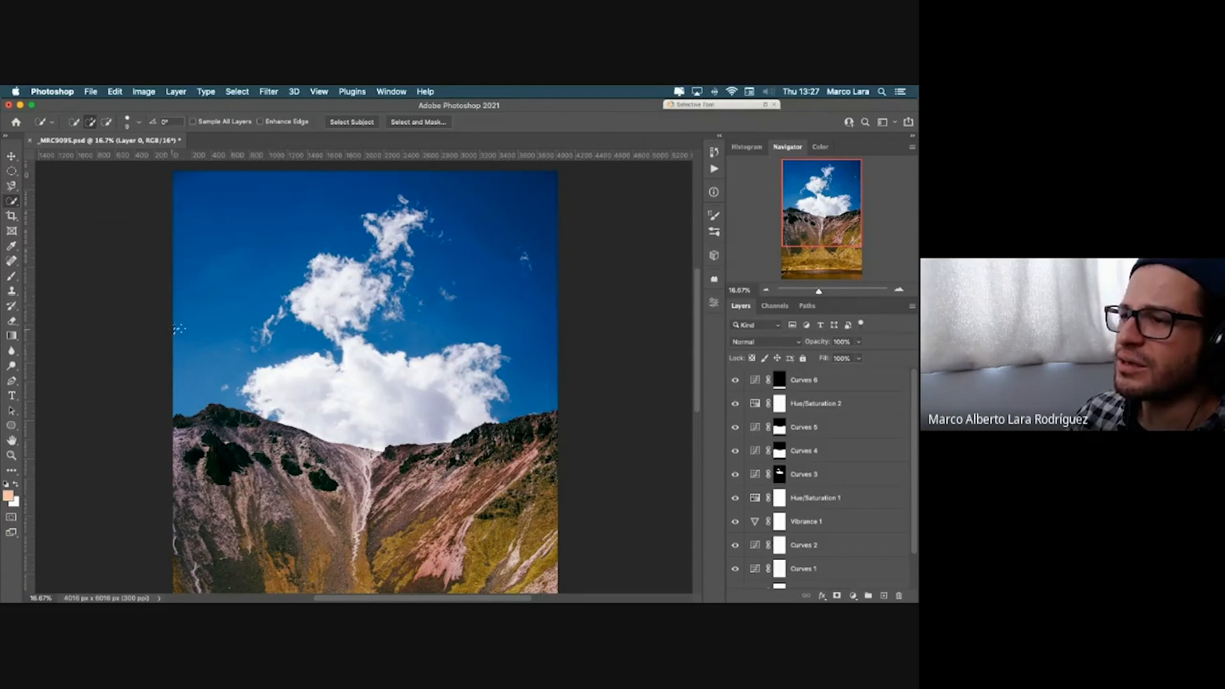
drag(199, 298, 201, 243)
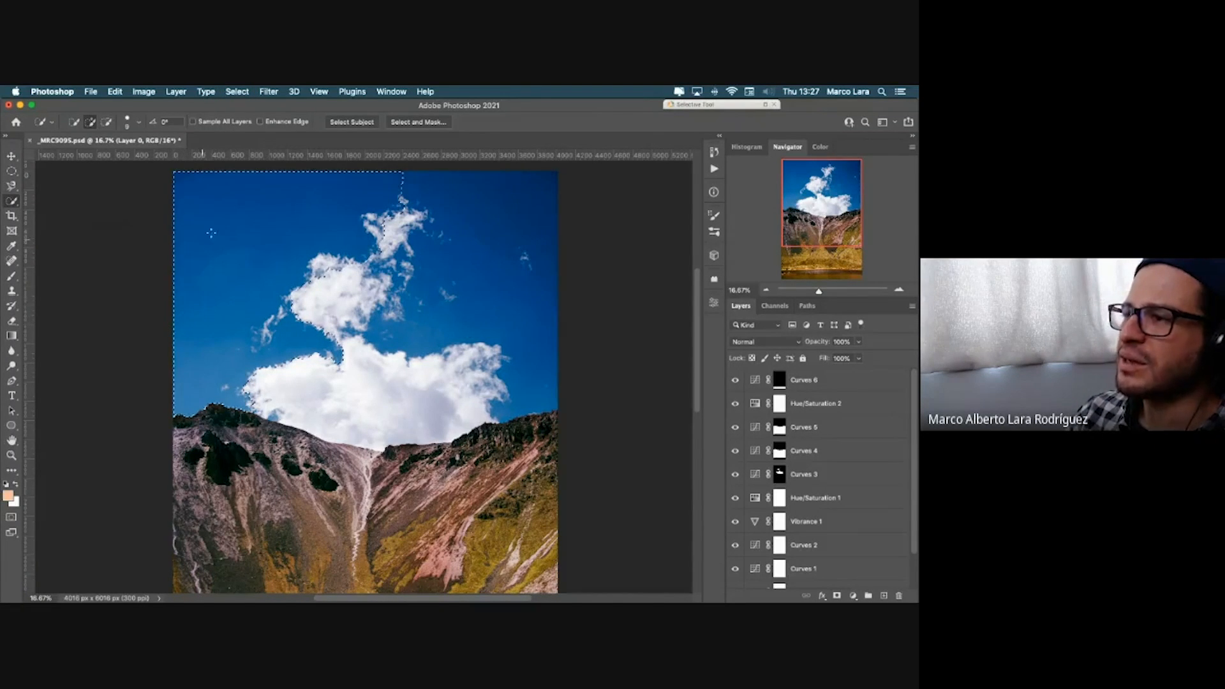
mouse_move(361, 191)
mouse_down()
mouse_move(455, 190)
mouse_move(484, 234)
mouse_up()
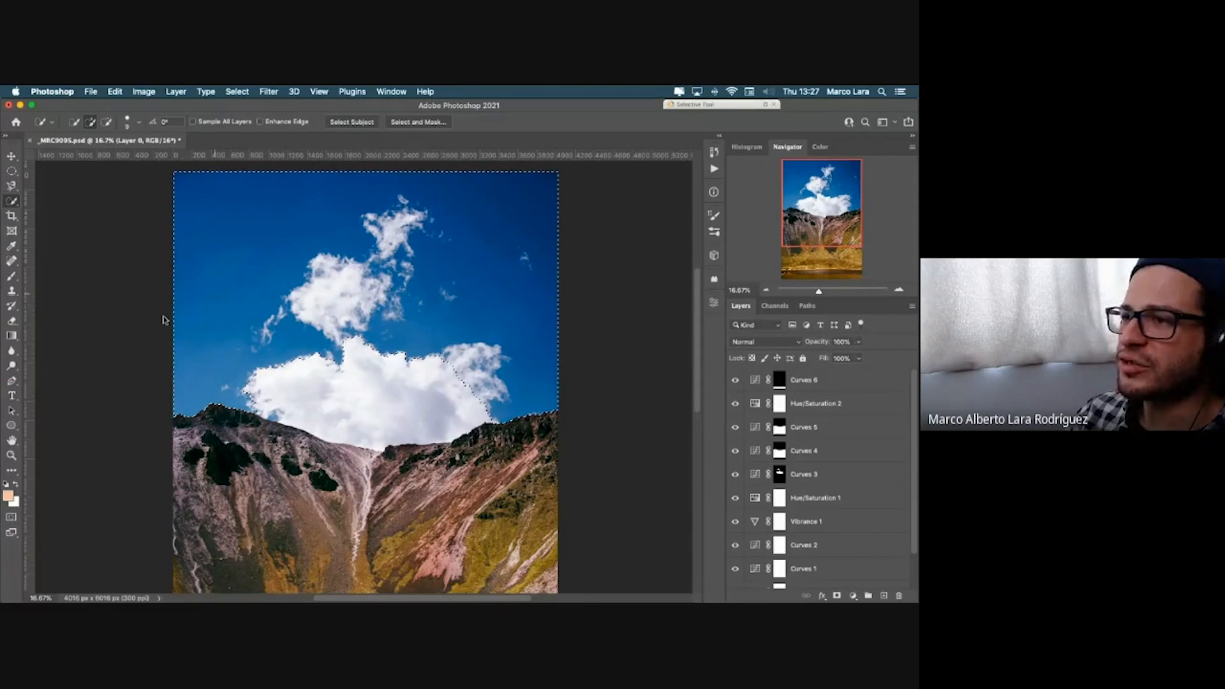
key(super+d)
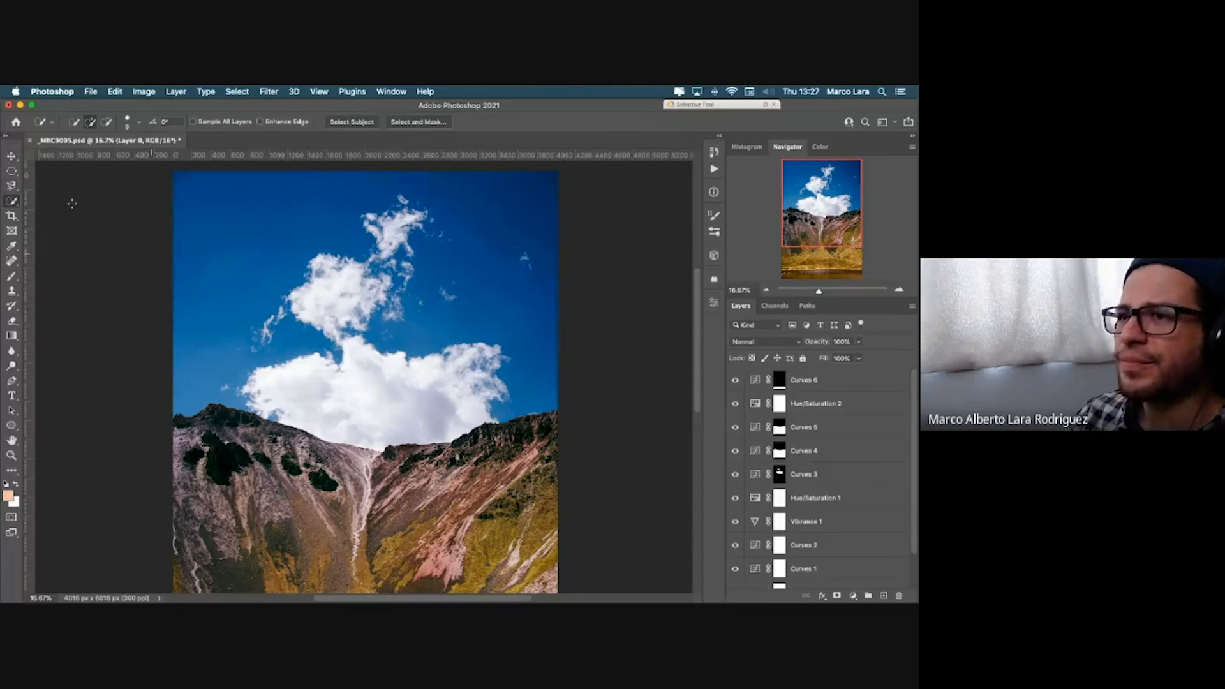
Step: Select the large lower cloud together with the mountains below it using the Quick Selection tool, and clear the selection
click(335, 406)
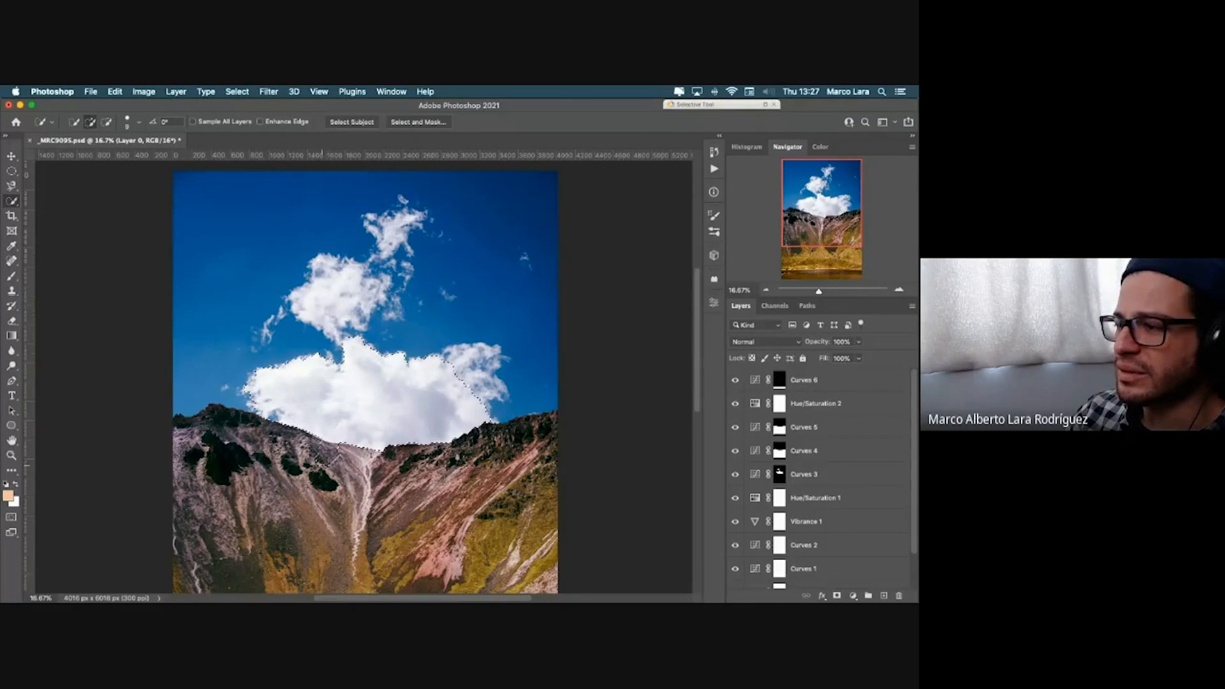
drag(279, 446, 336, 467)
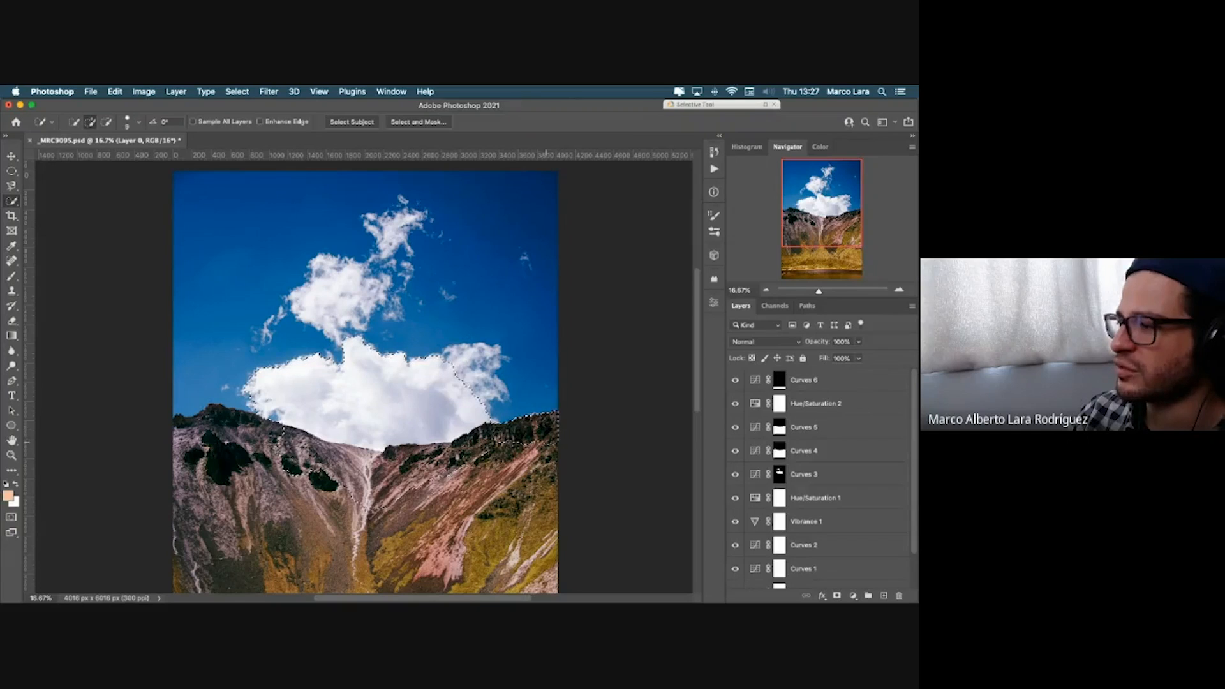
mouse_move(527, 504)
mouse_down()
mouse_move(407, 502)
mouse_move(285, 471)
mouse_move(277, 454)
mouse_up()
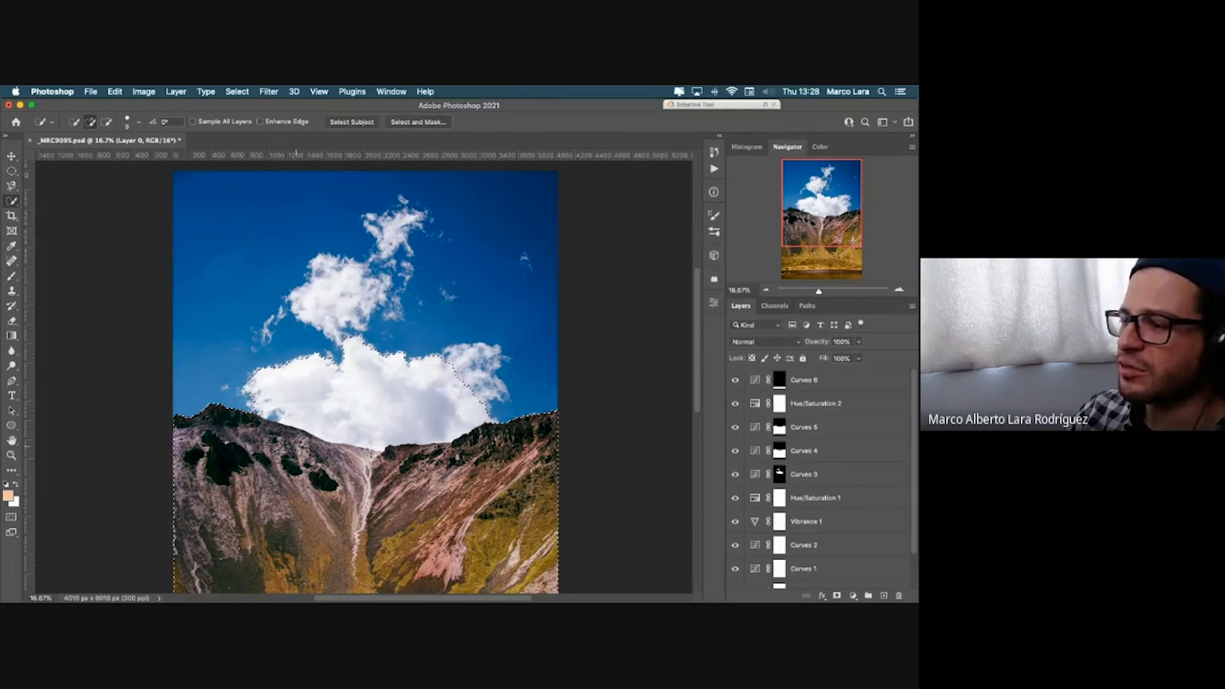
scroll(322, 458, down, 5)
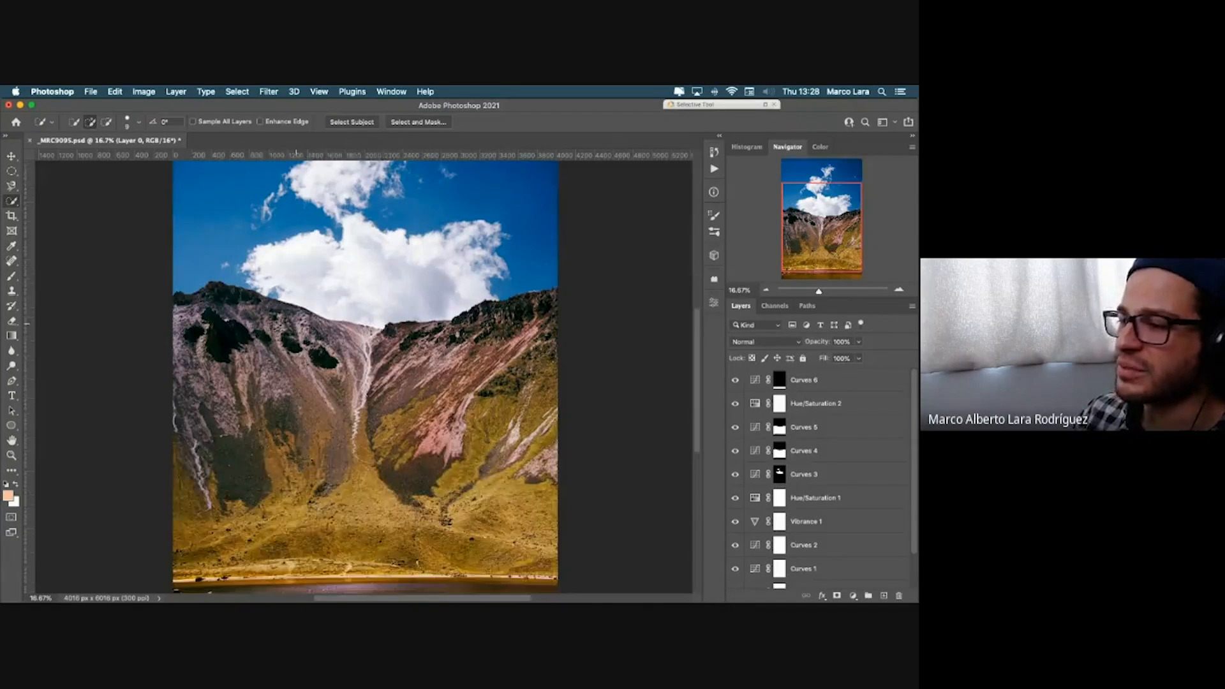
key(super+minus)
key(super+d)
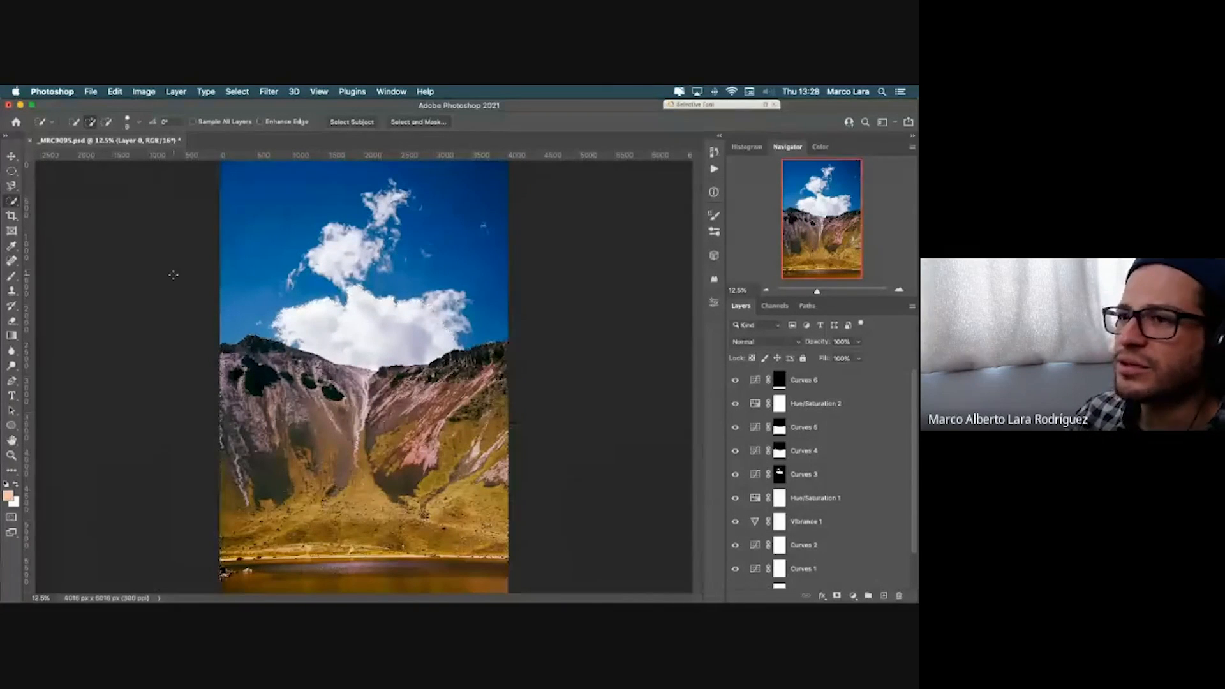
Step: Select the blue sky with the Magic Wand tool at tolerance 10, adding the remaining sky tones around the clouds
right_click(16, 199)
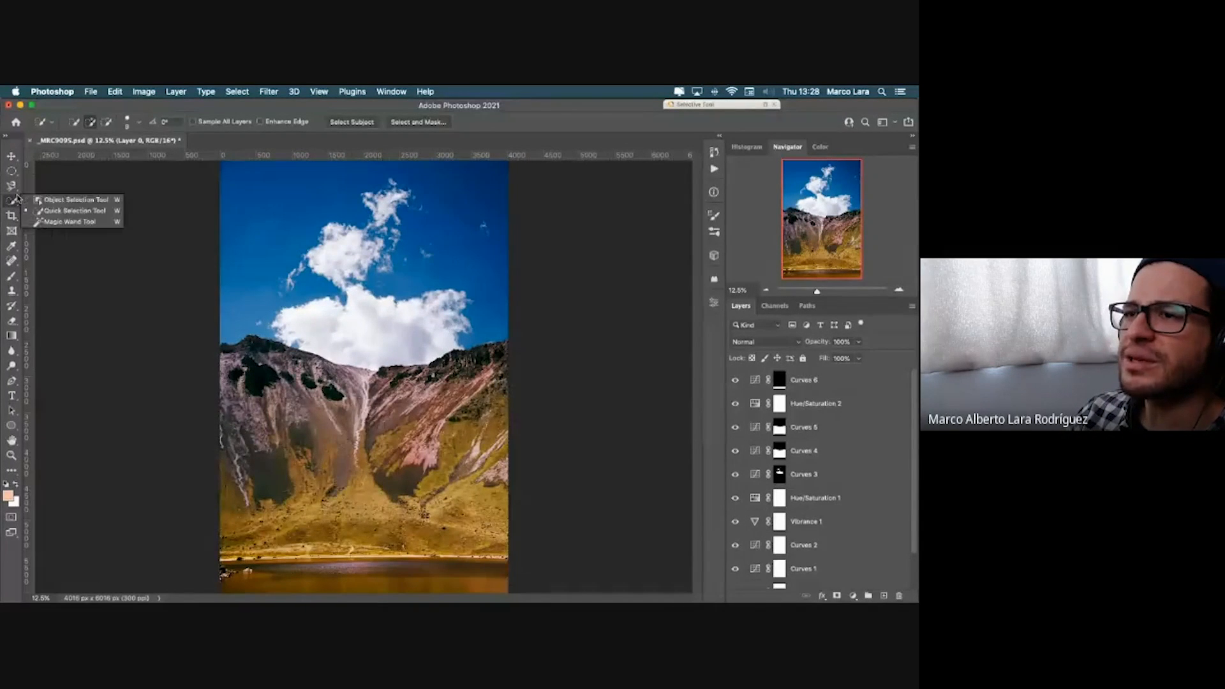
click(69, 222)
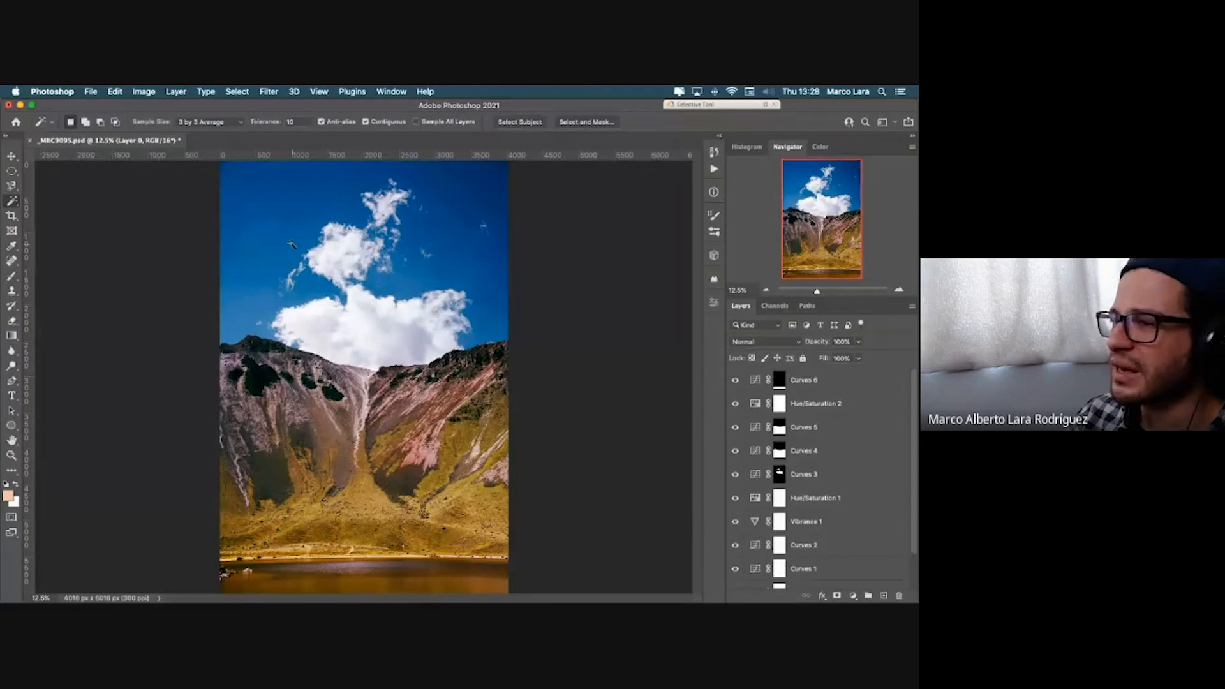
click(271, 206)
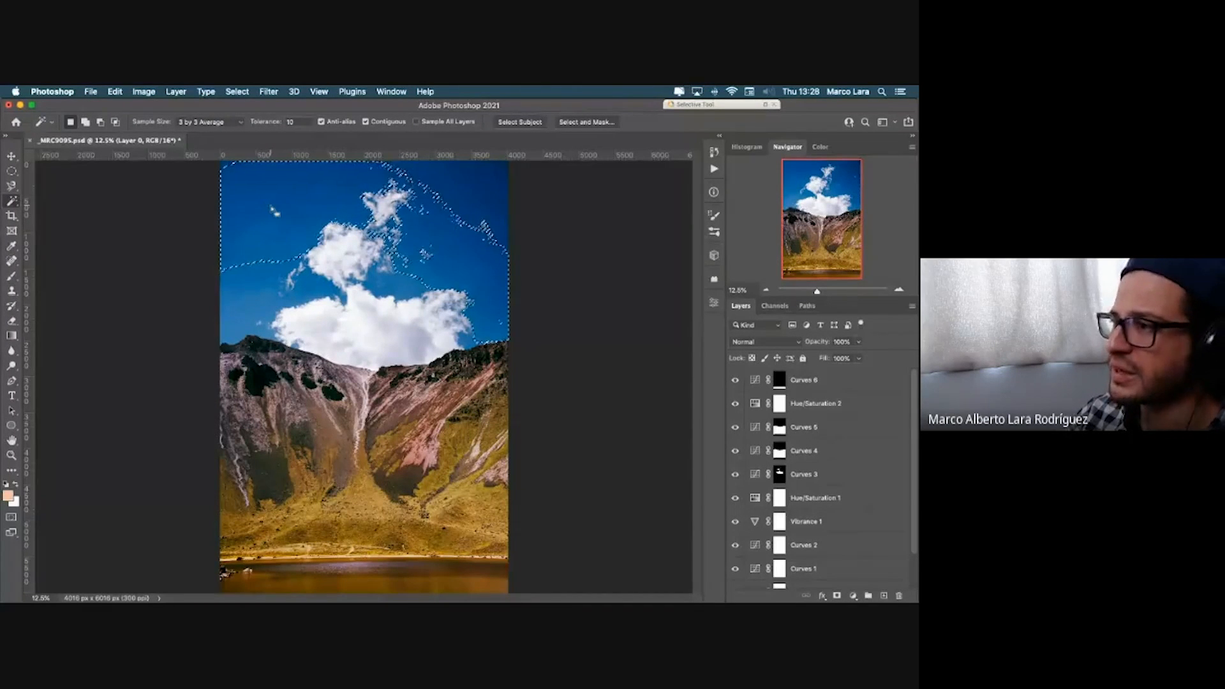
shift+click(256, 279)
shift+click(471, 193)
shift+click(440, 286)
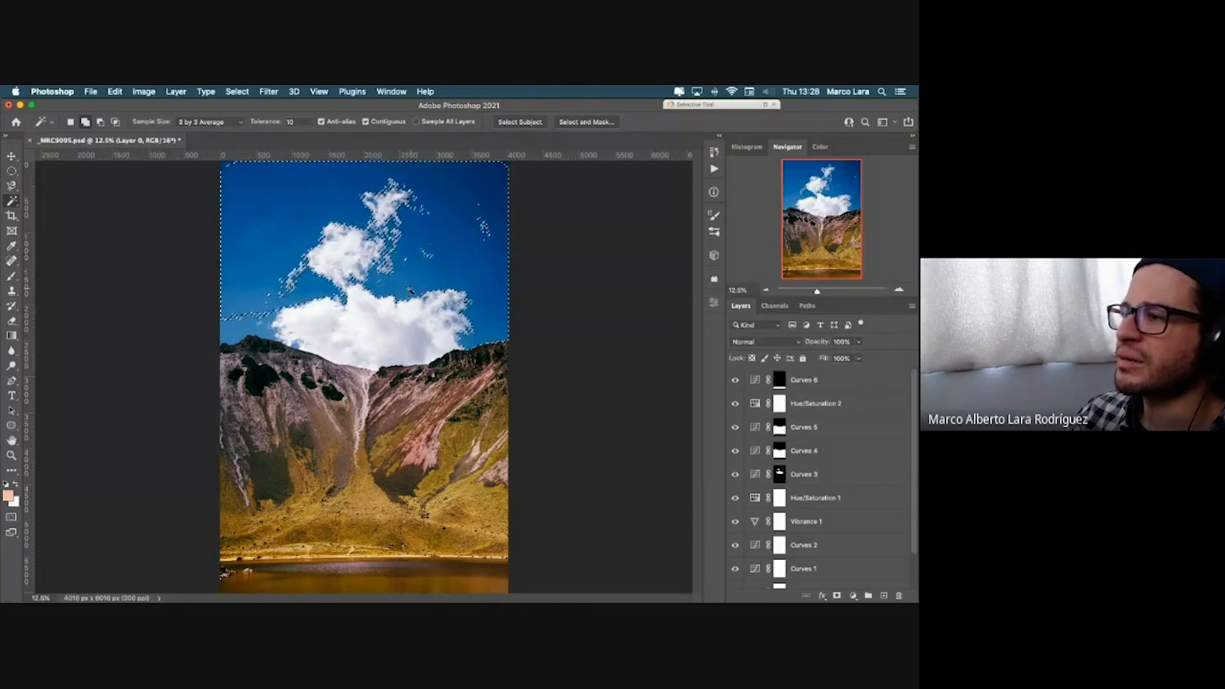
shift+click(244, 328)
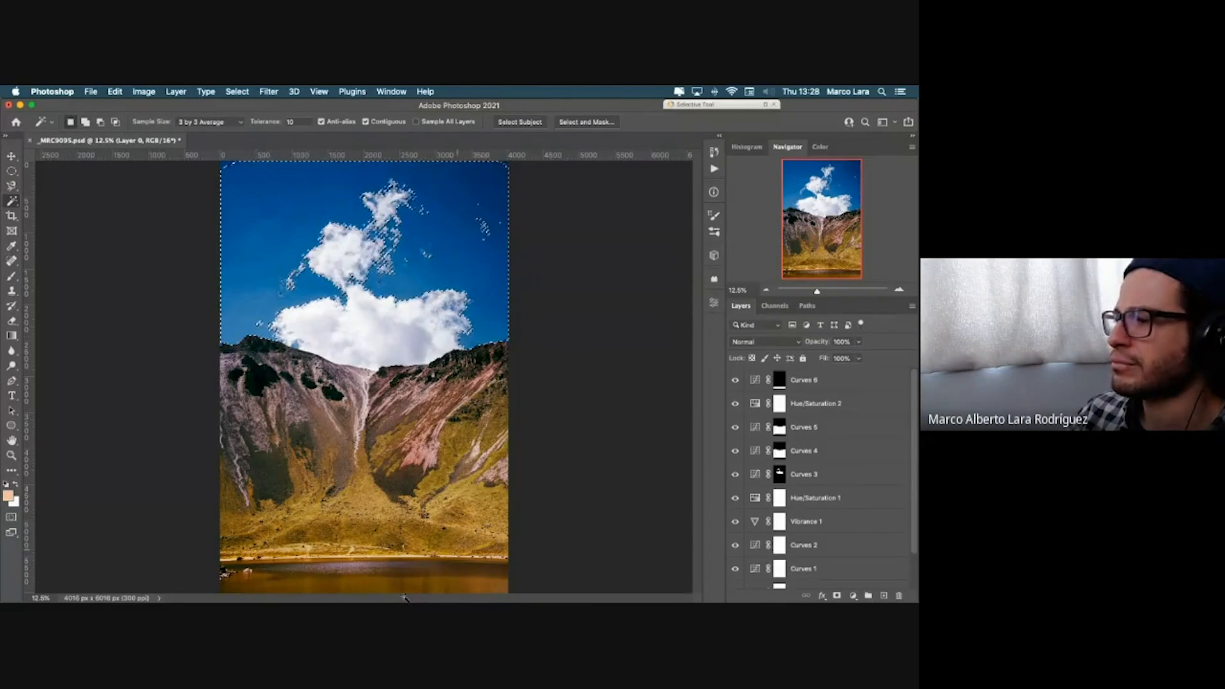
Step: Select the grassy foreground with the Magic Wand, extend the selection over the mountain slopes, and deselect everything
click(379, 501)
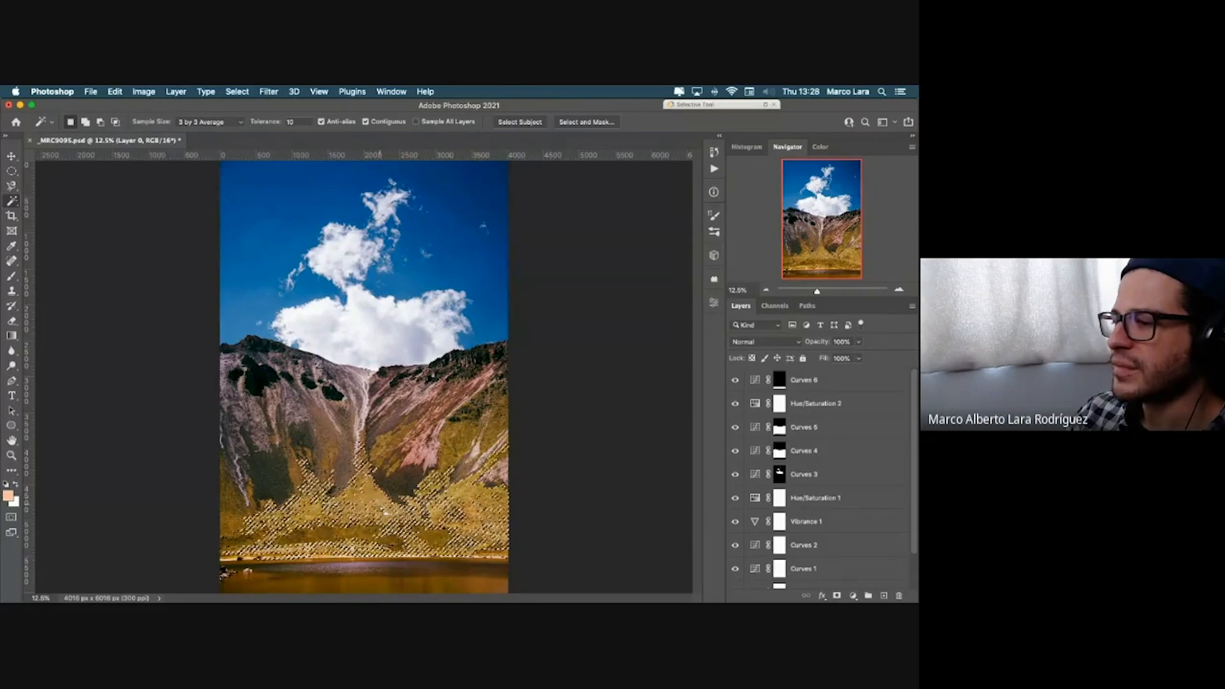
shift+click(455, 461)
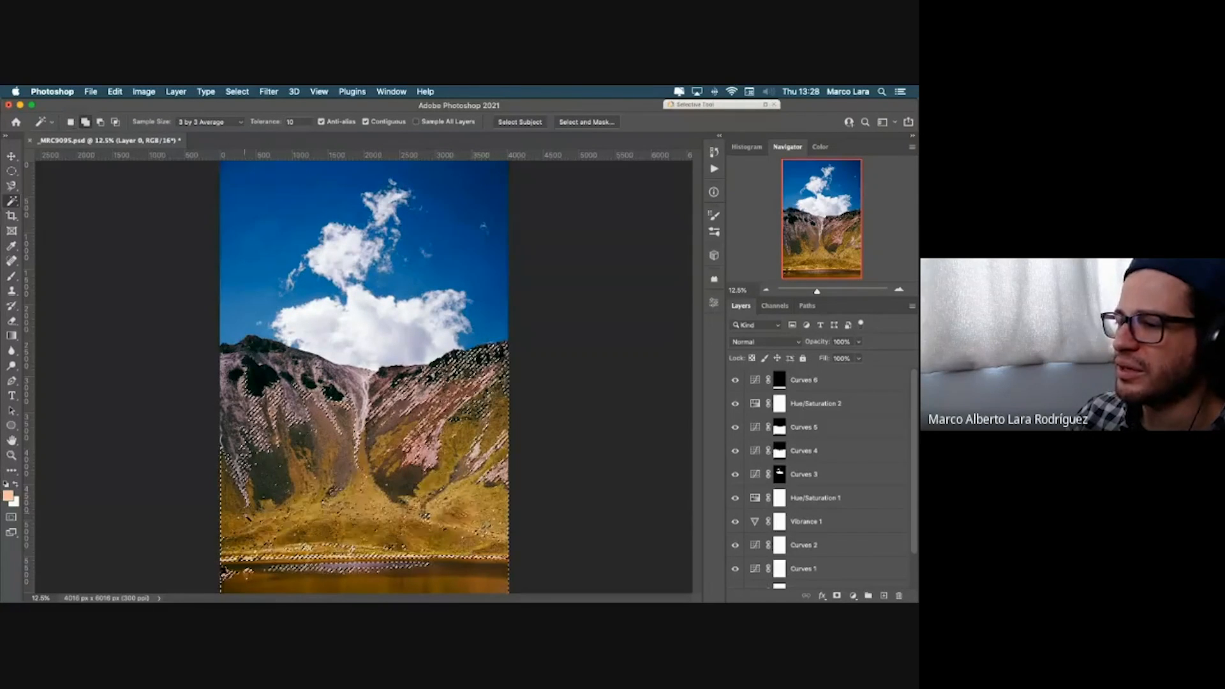
key(super+d)
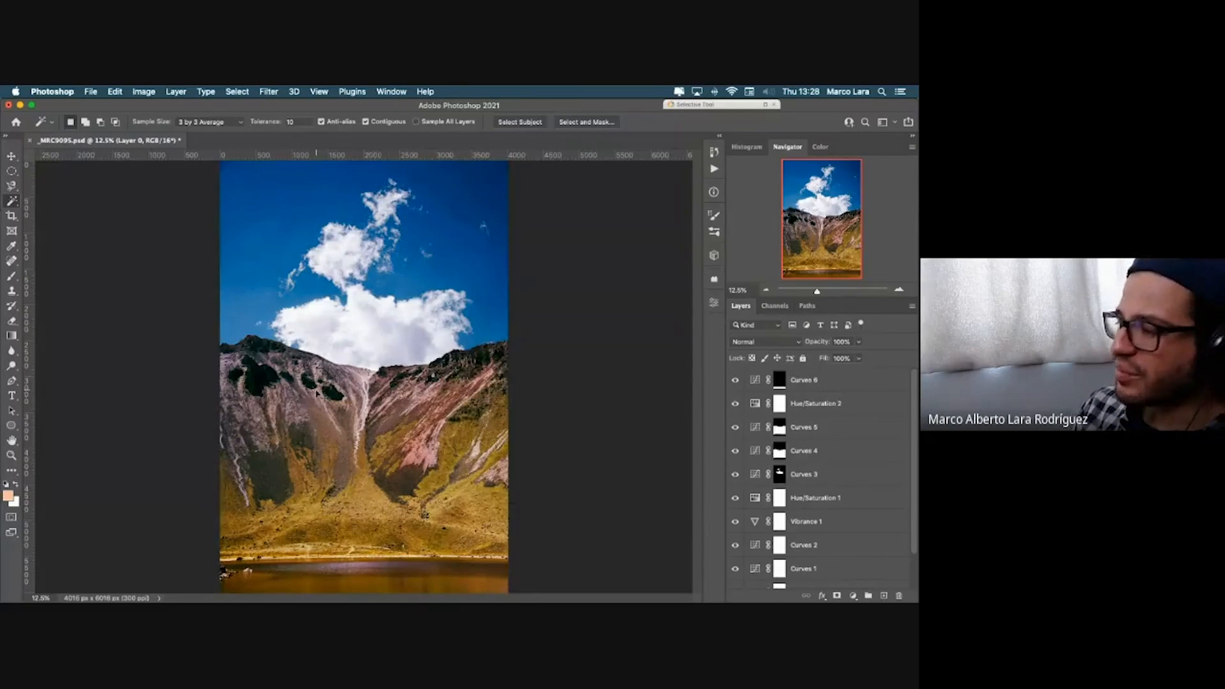
Step: Select the blue sky beside the clouds with the Magic Wand, extend the selection across the sky's other side, and deselect it
key(super+minus)
key(super+plus)
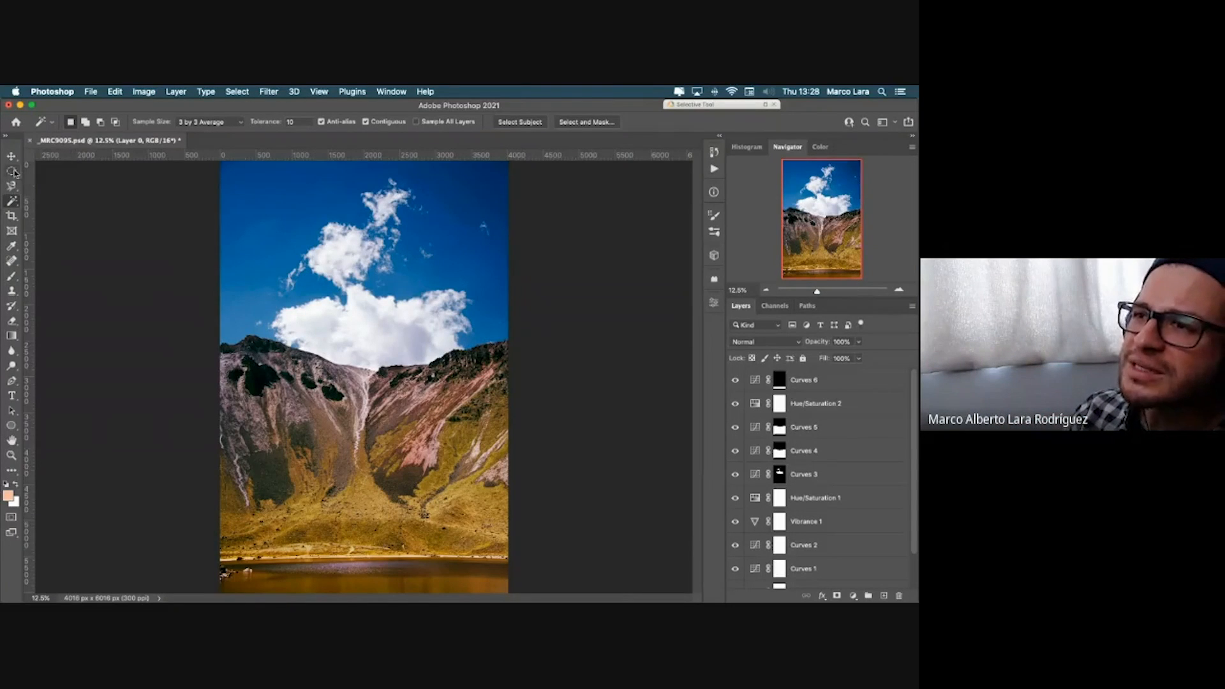
click(285, 221)
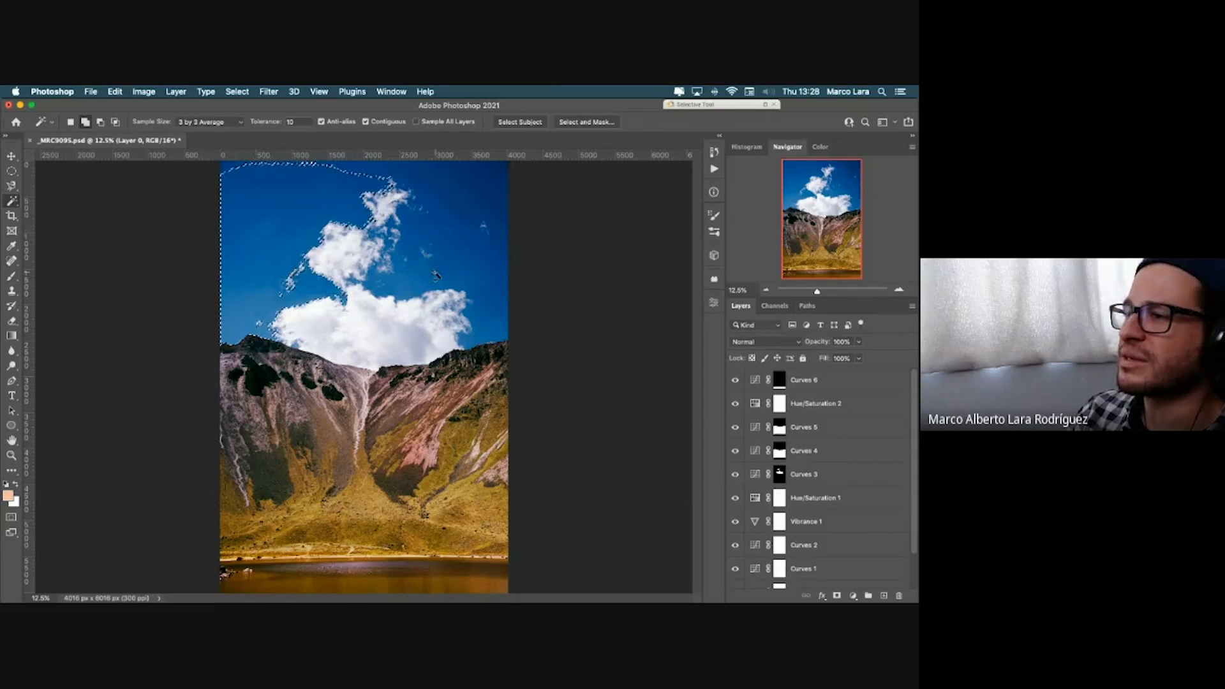
click(452, 259)
key(super+d)
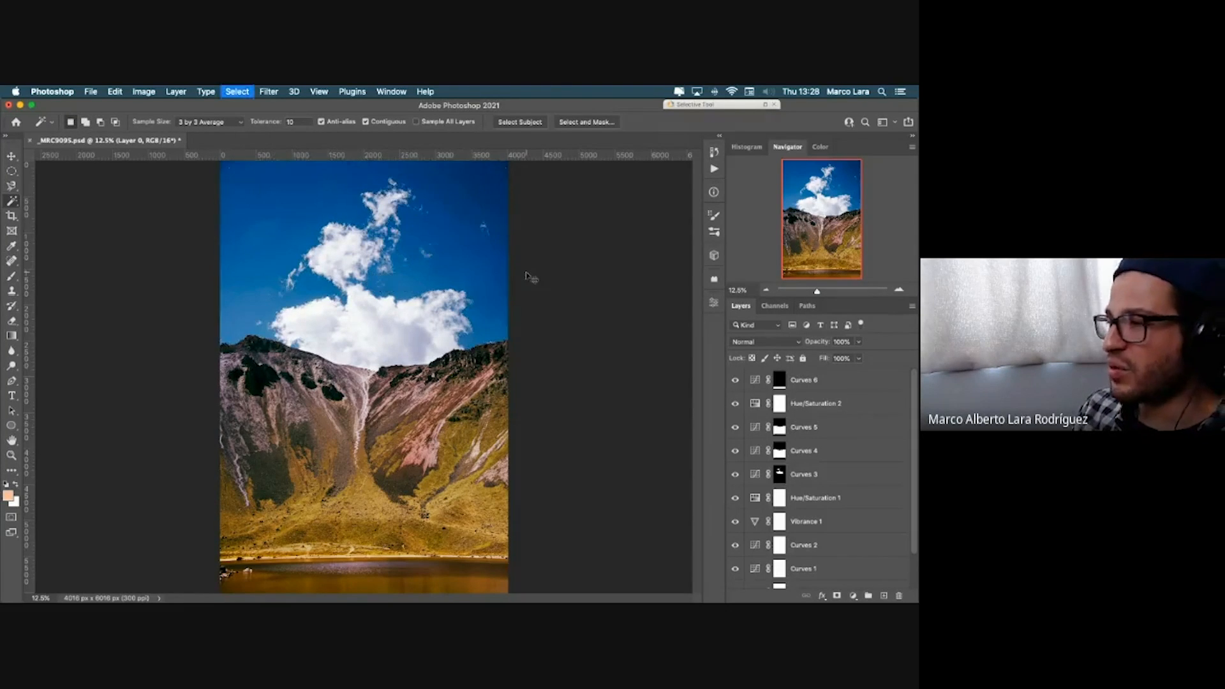
key(super+plus)
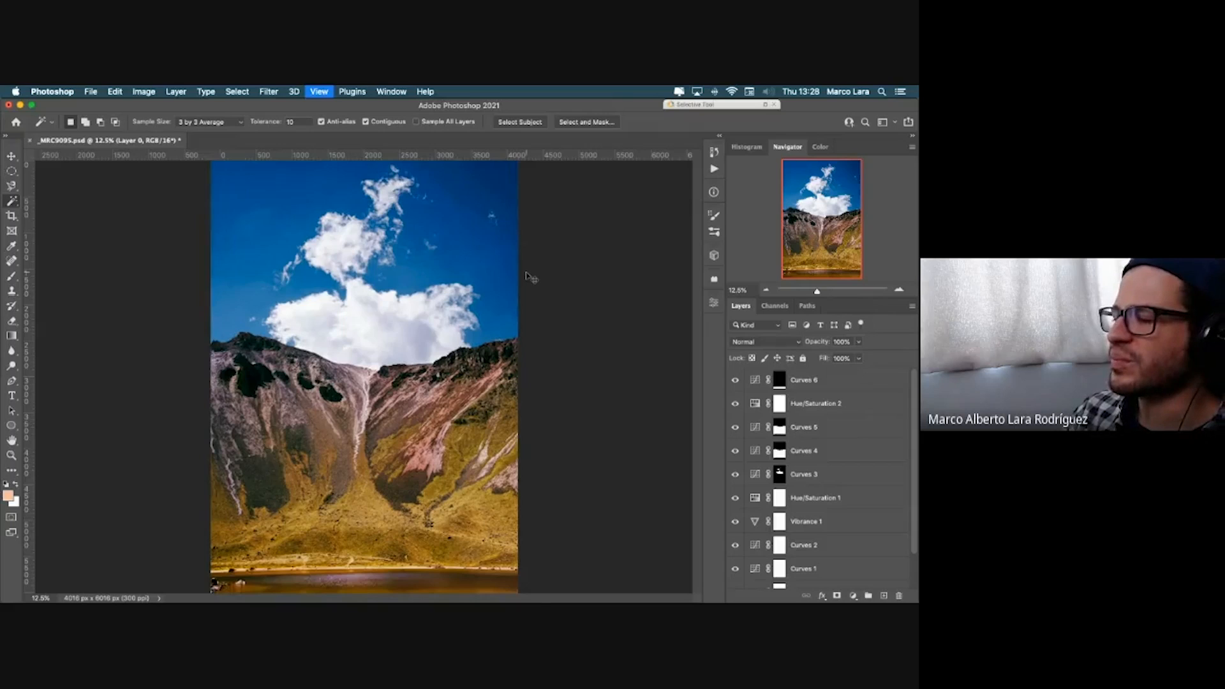
key(super+plus)
key(super+plus)
scroll(527, 276, up, 2)
key(super+minus)
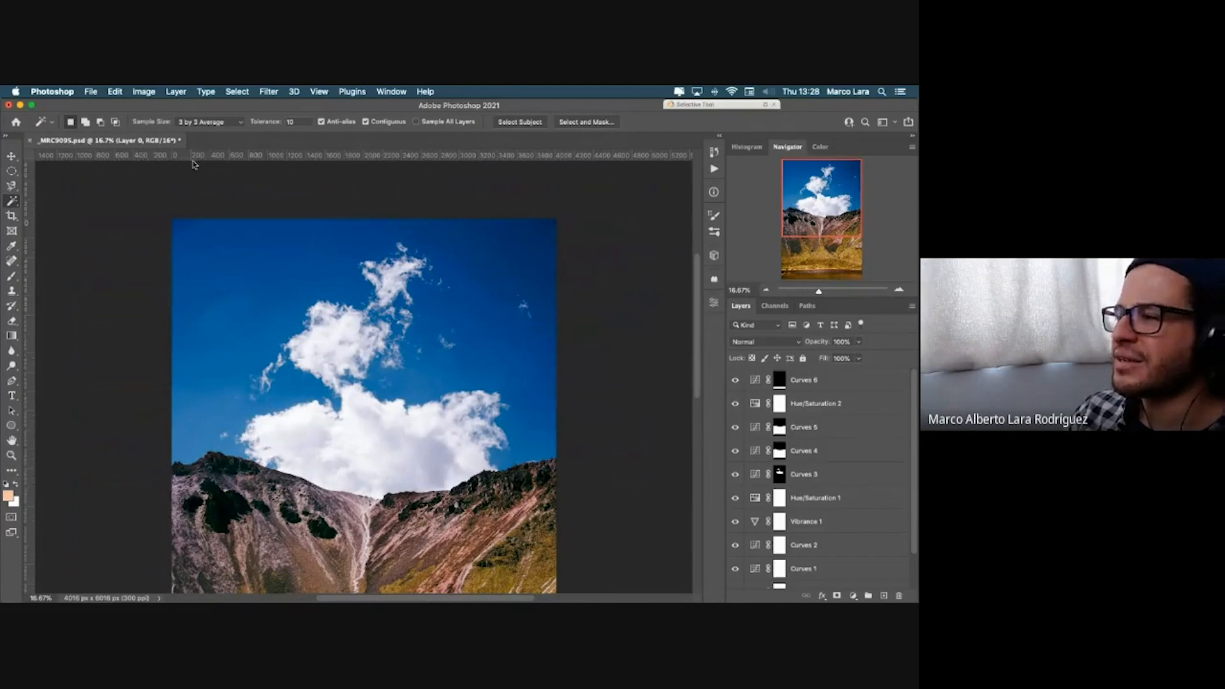
Step: Switch to Adobe Bridge, find the jellyfish photo _MRC7892.NEF, and open it through Camera Raw in Photoshop
key(F3)
click(604, 331)
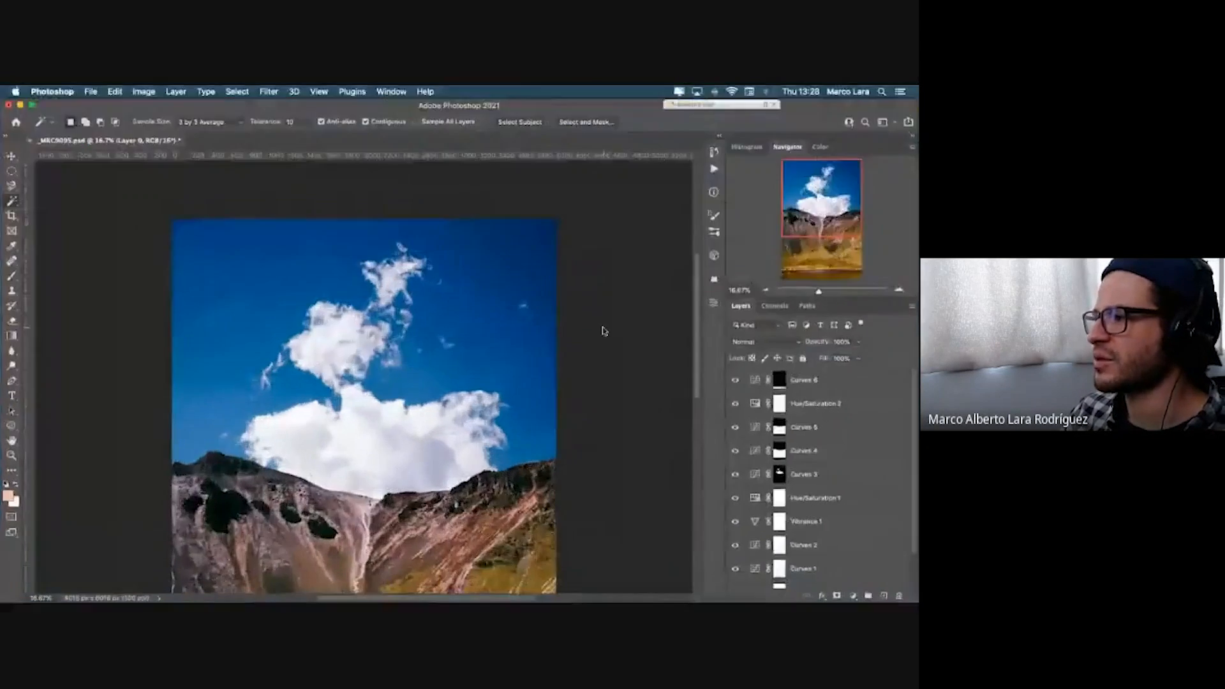
key(F4)
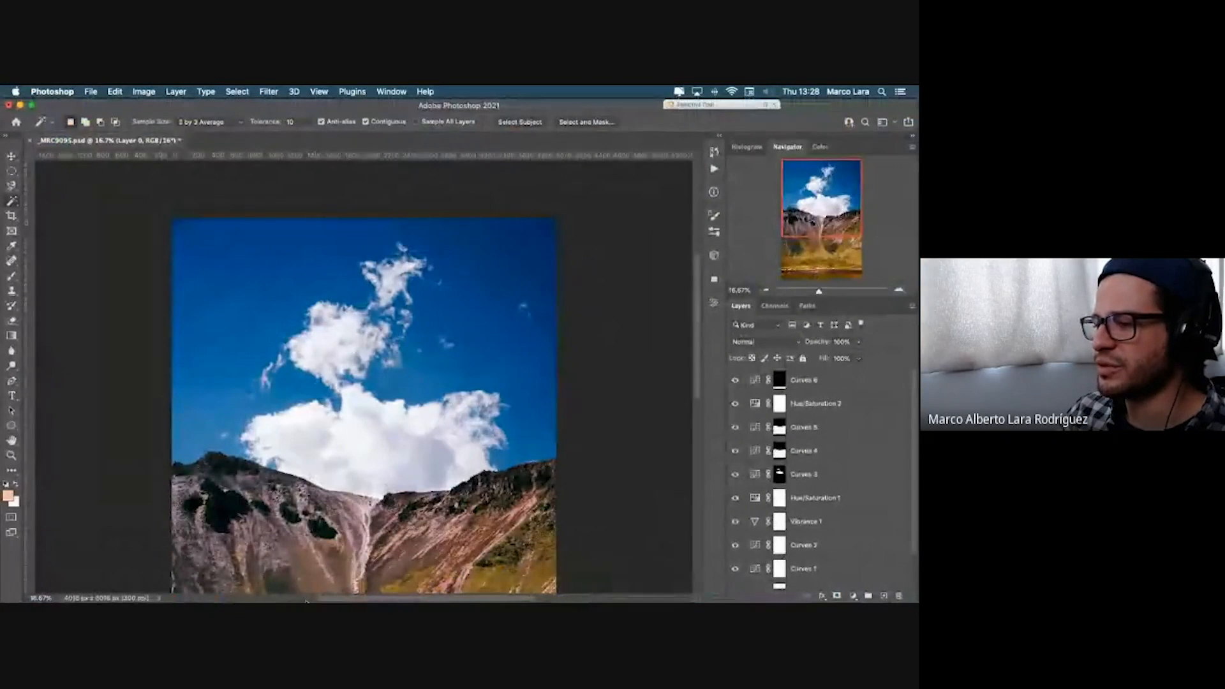
click(312, 588)
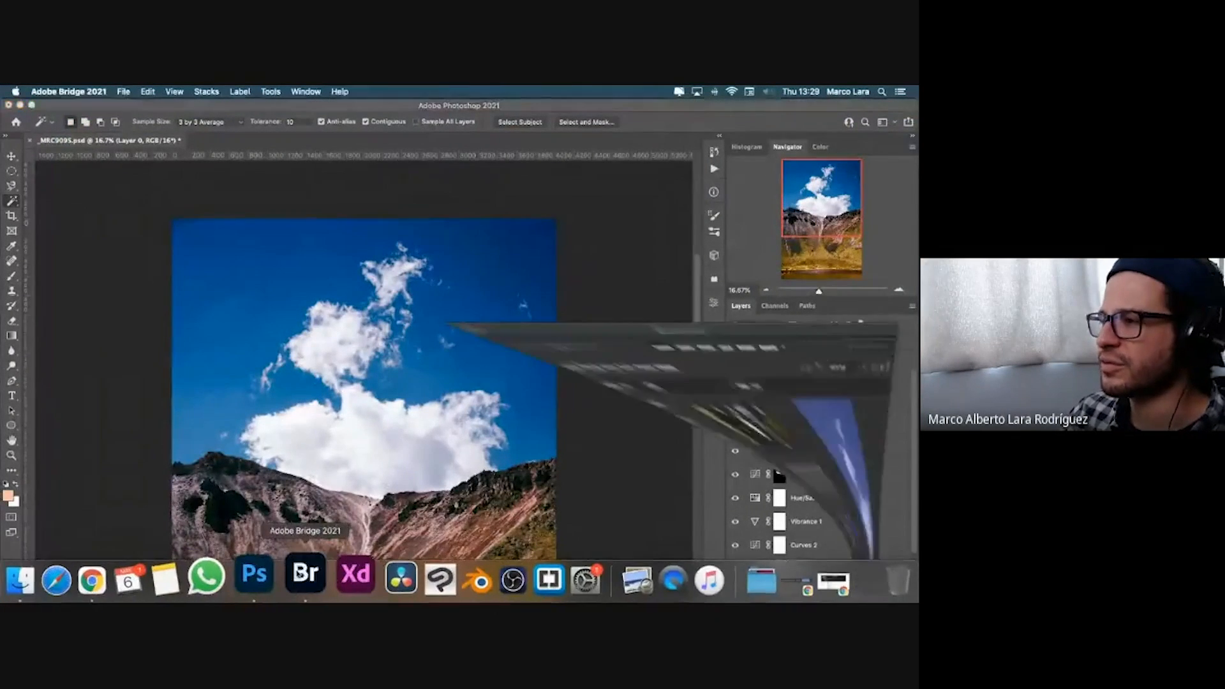
scroll(411, 398, down, 5)
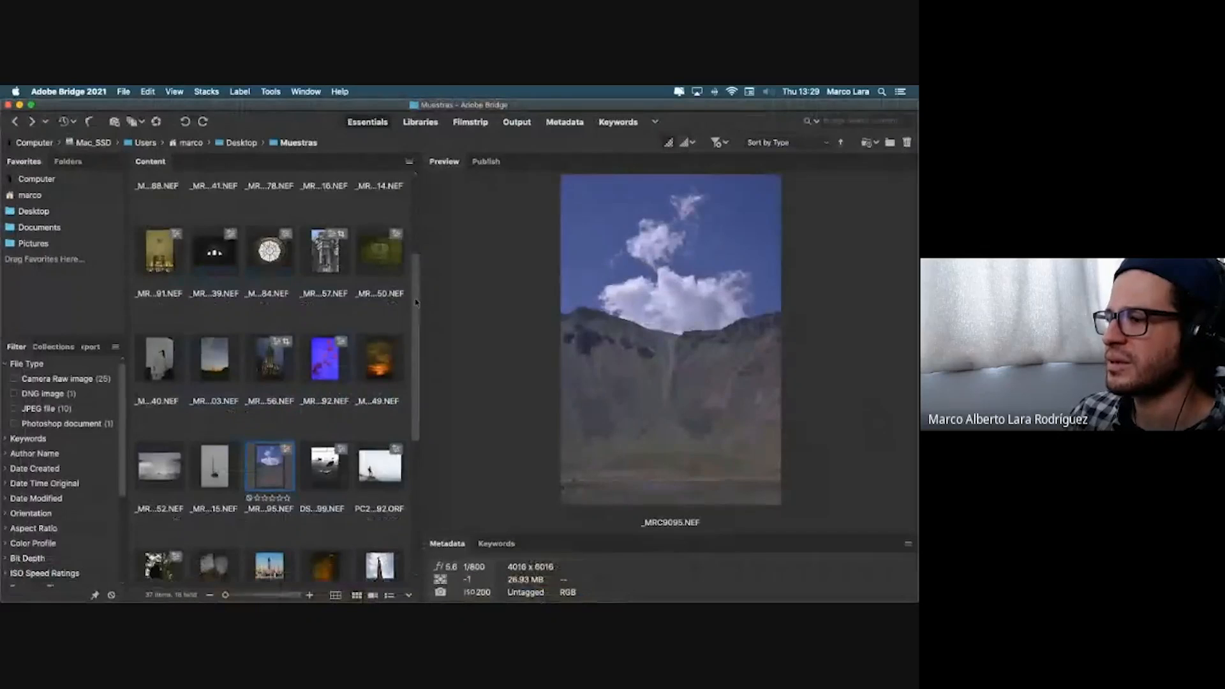
scroll(412, 397, up, 5)
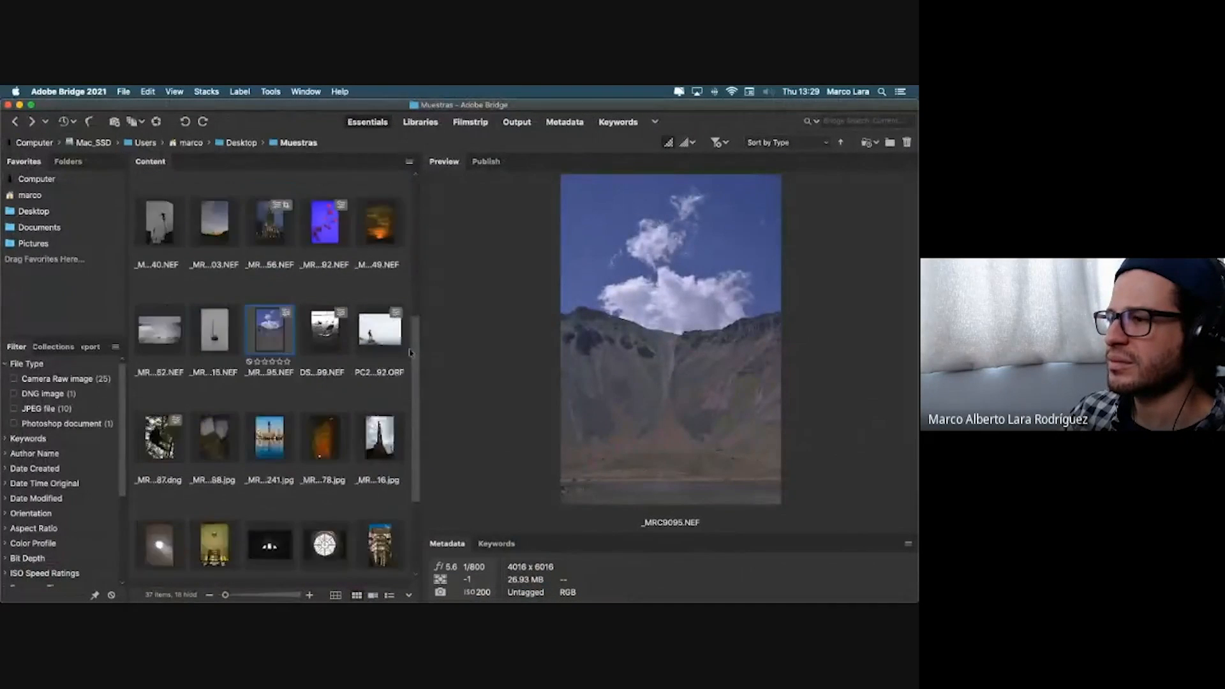
click(329, 324)
double_click(329, 324)
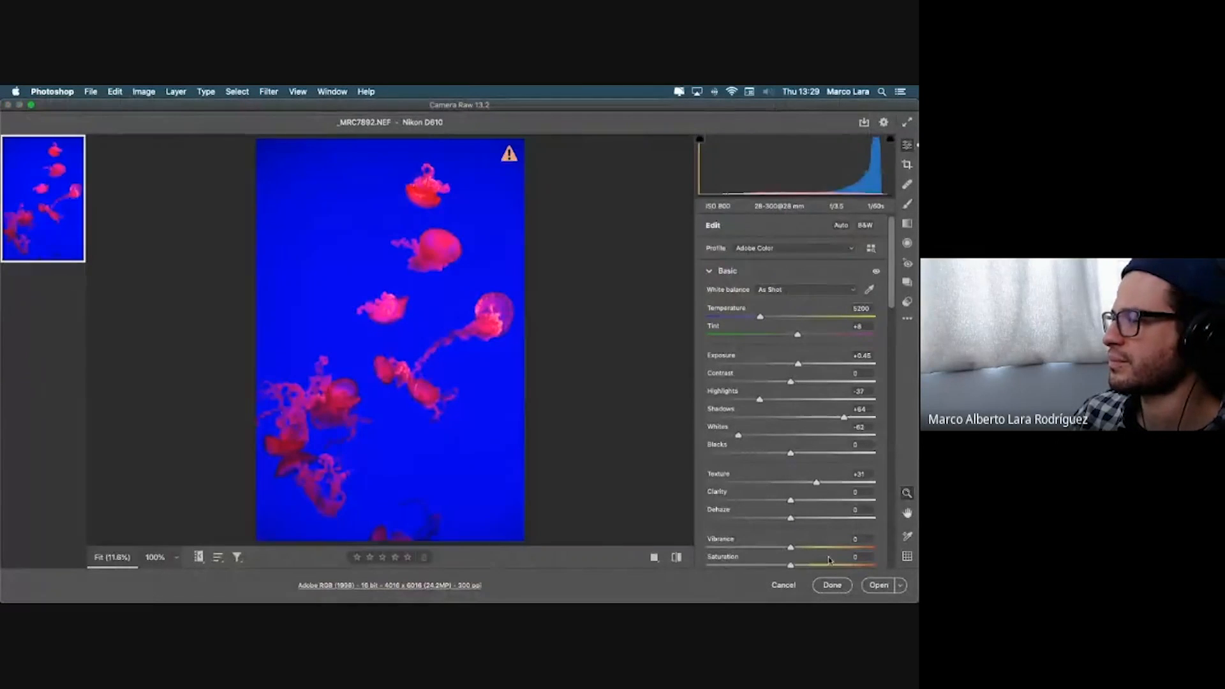
click(876, 585)
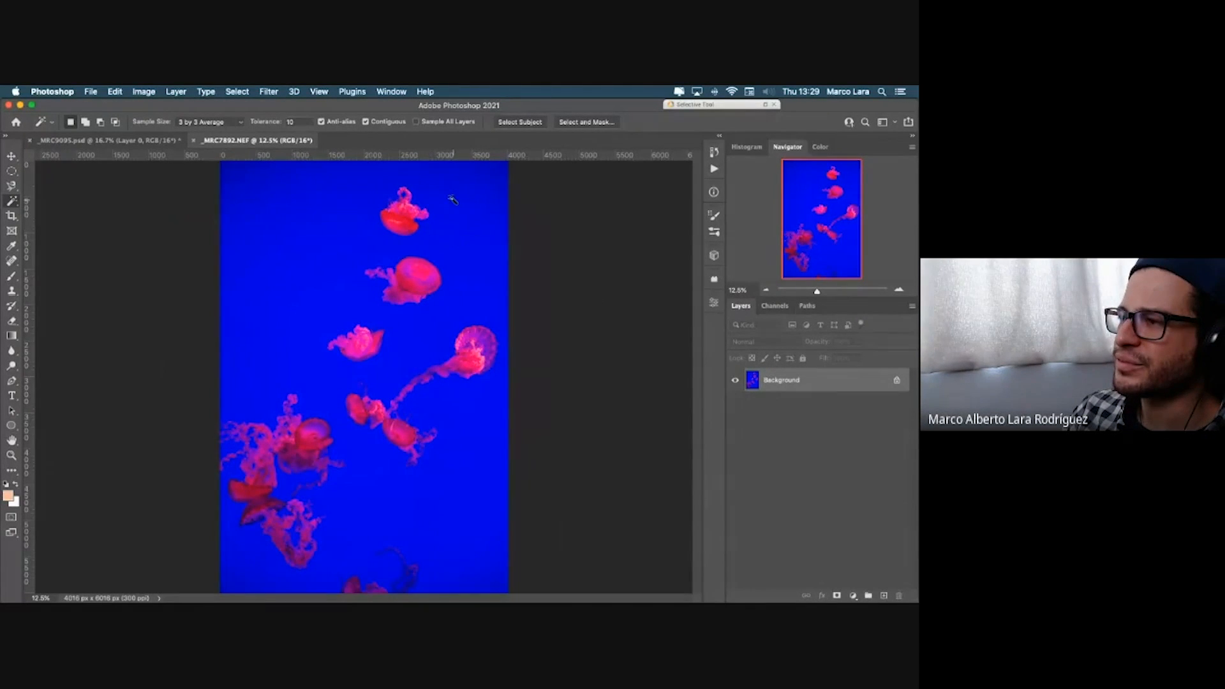
Step: Select the uppermost jellyfish with the Object Selection tool in Rectangle mode
key(super+plus)
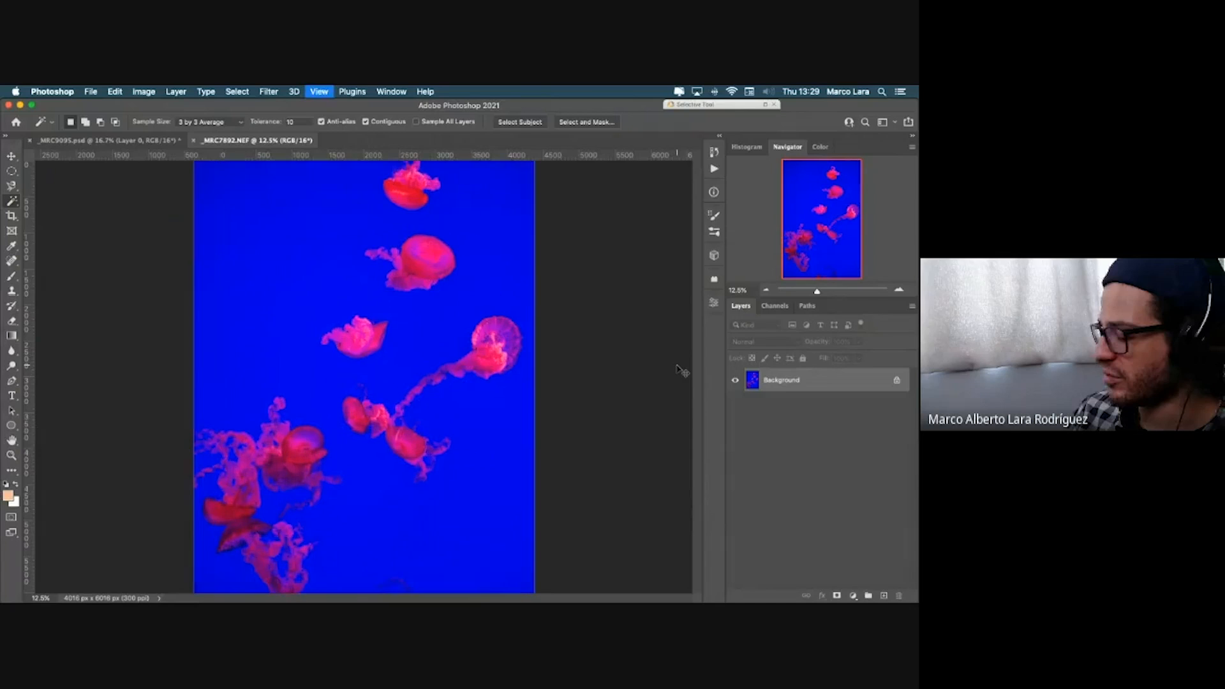
scroll(434, 379, up, 3)
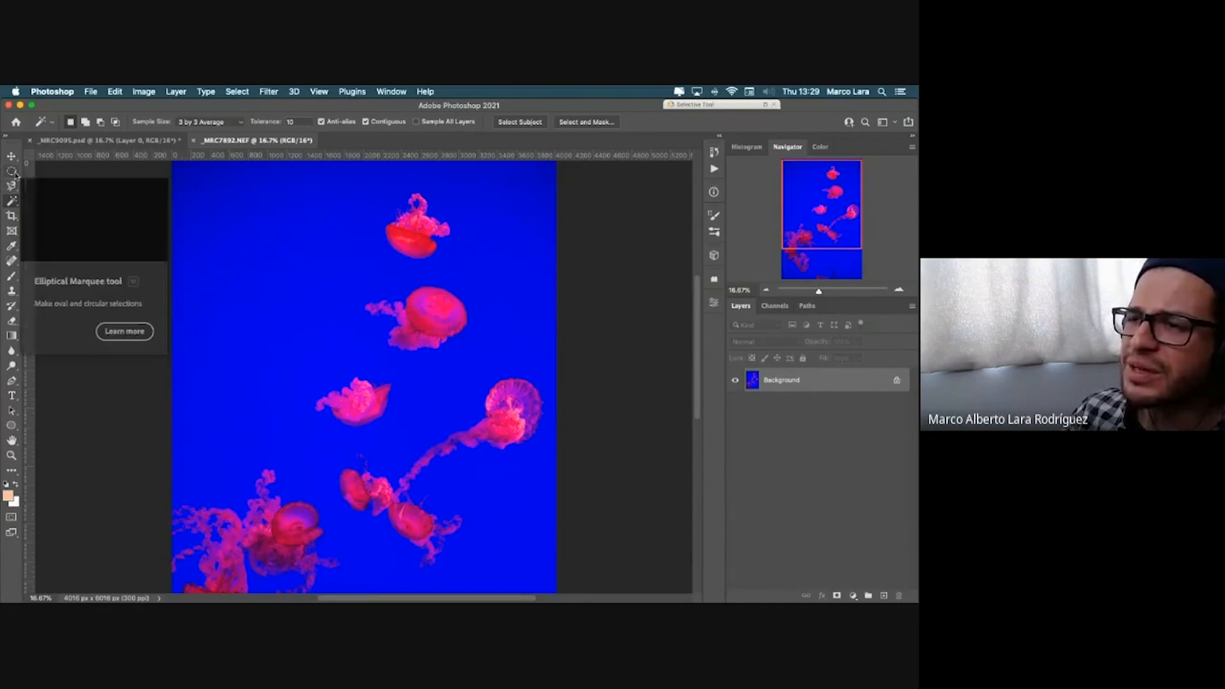
right_click(12, 201)
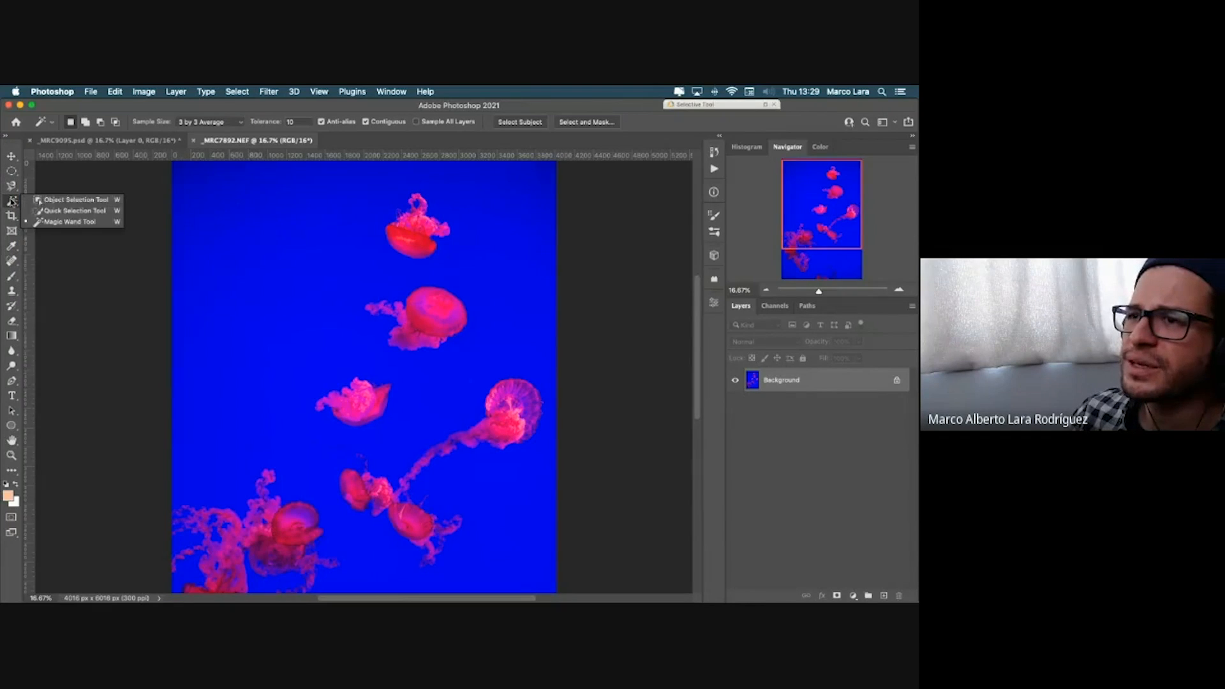
click(70, 202)
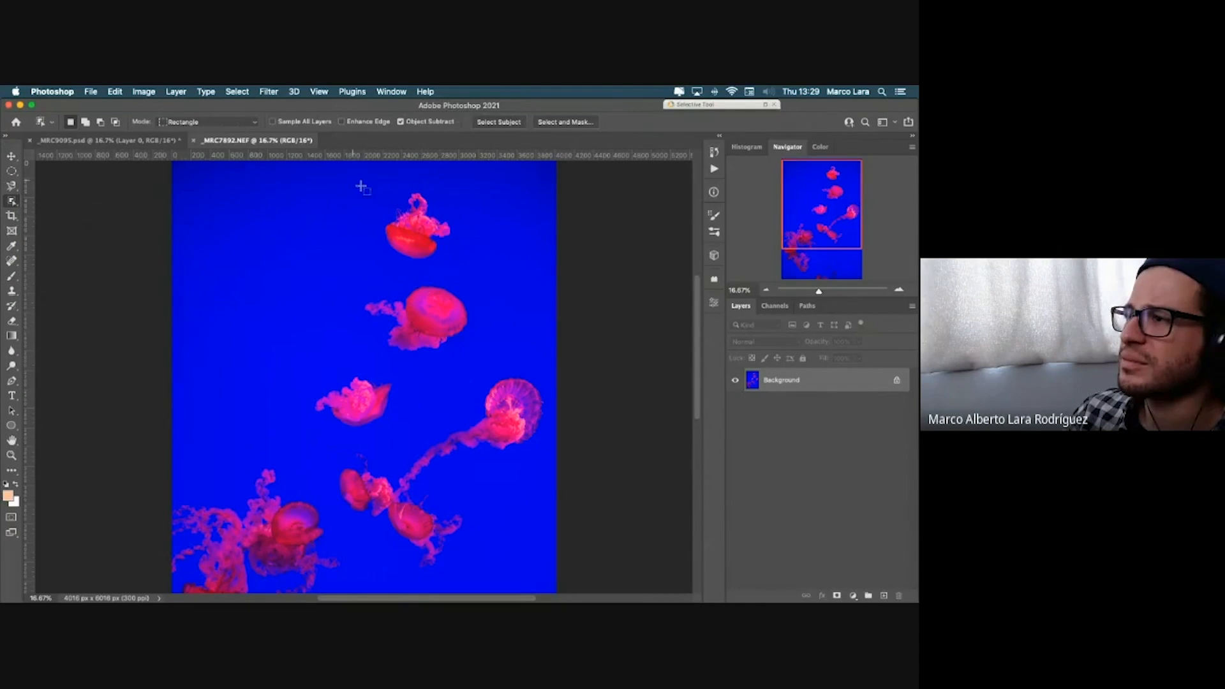
drag(363, 176, 469, 277)
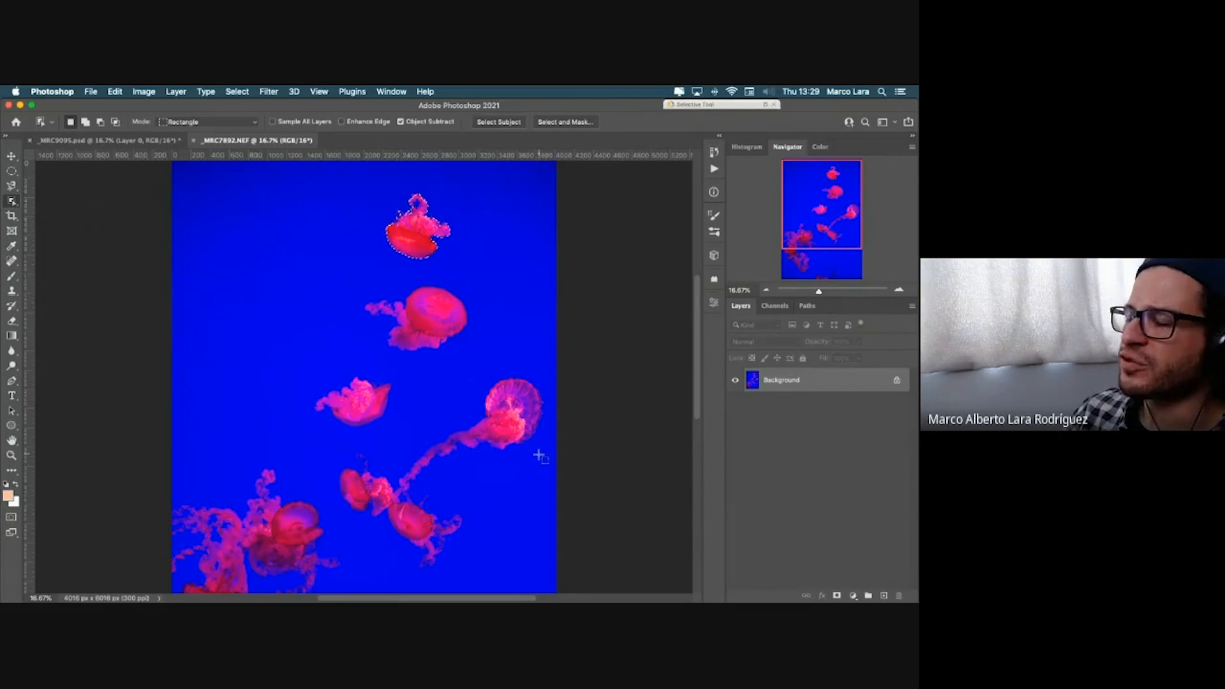
Step: Copy the selected jellyfish to a new layer with Layer Via Copy, and hide the Background layer
key(super+plus)
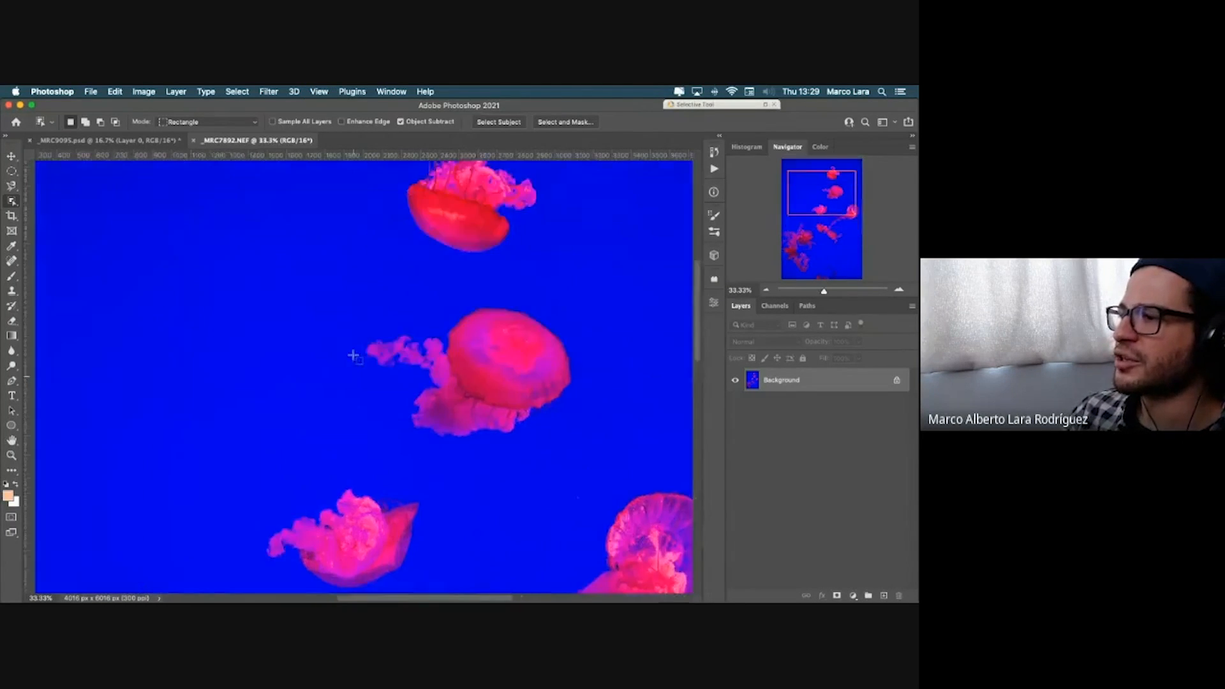
scroll(353, 355, up, 2)
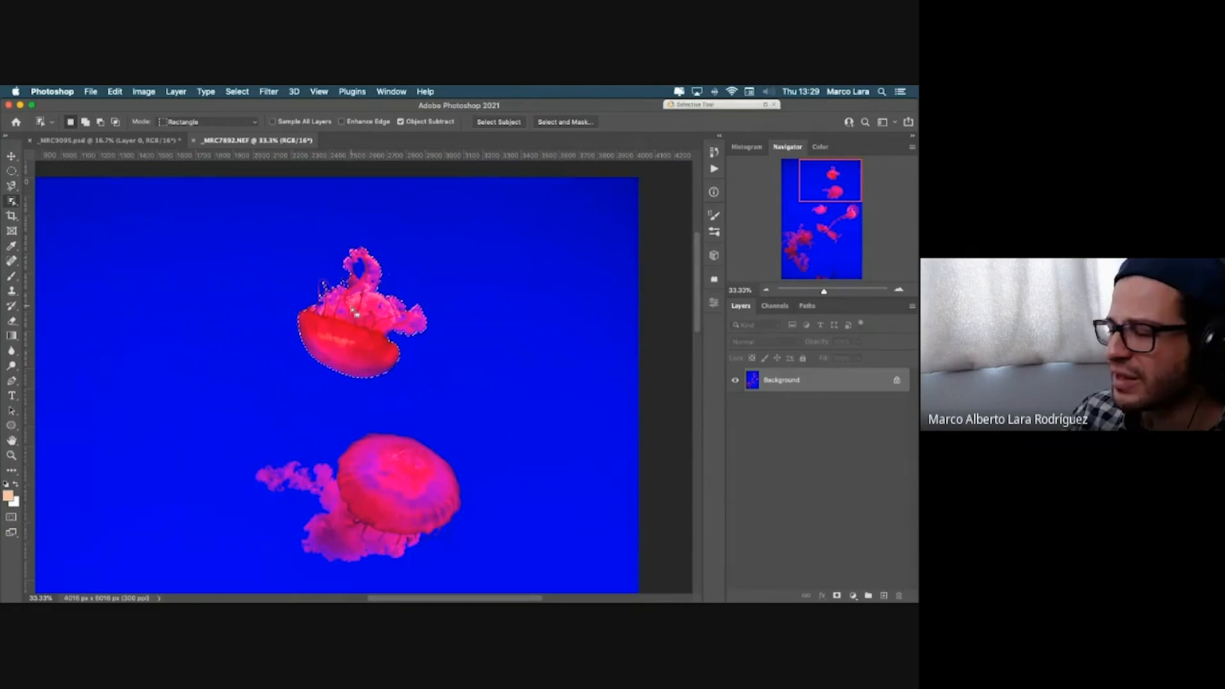
right_click(368, 328)
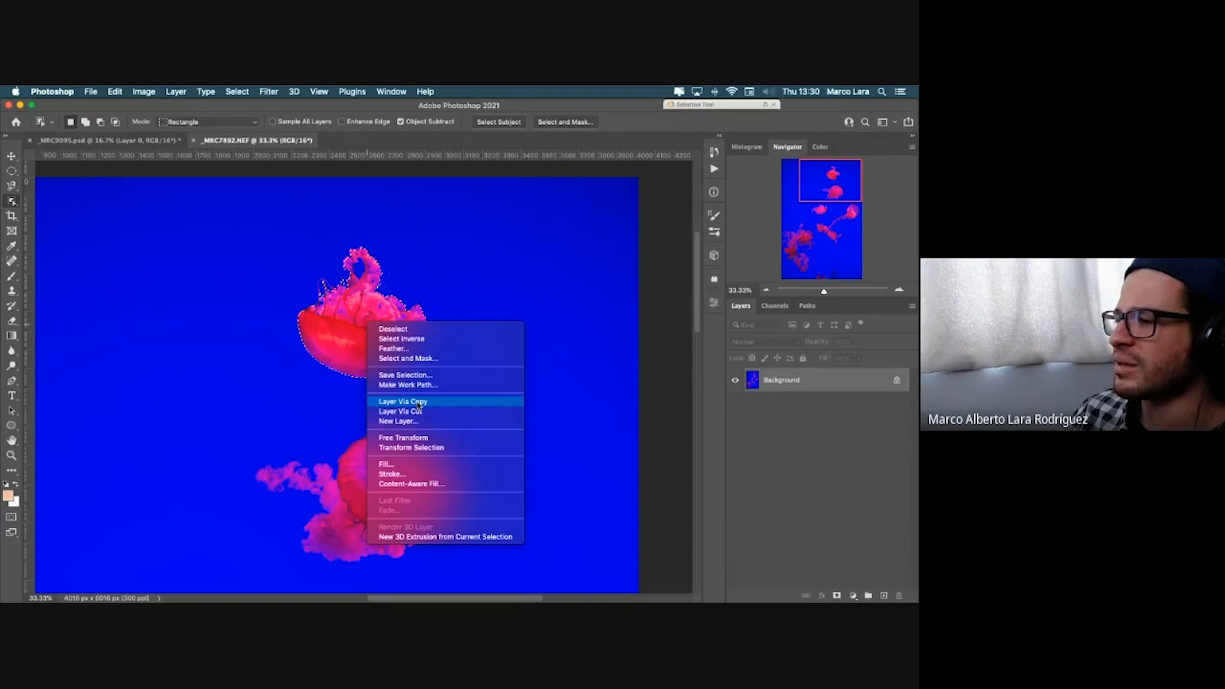
click(419, 404)
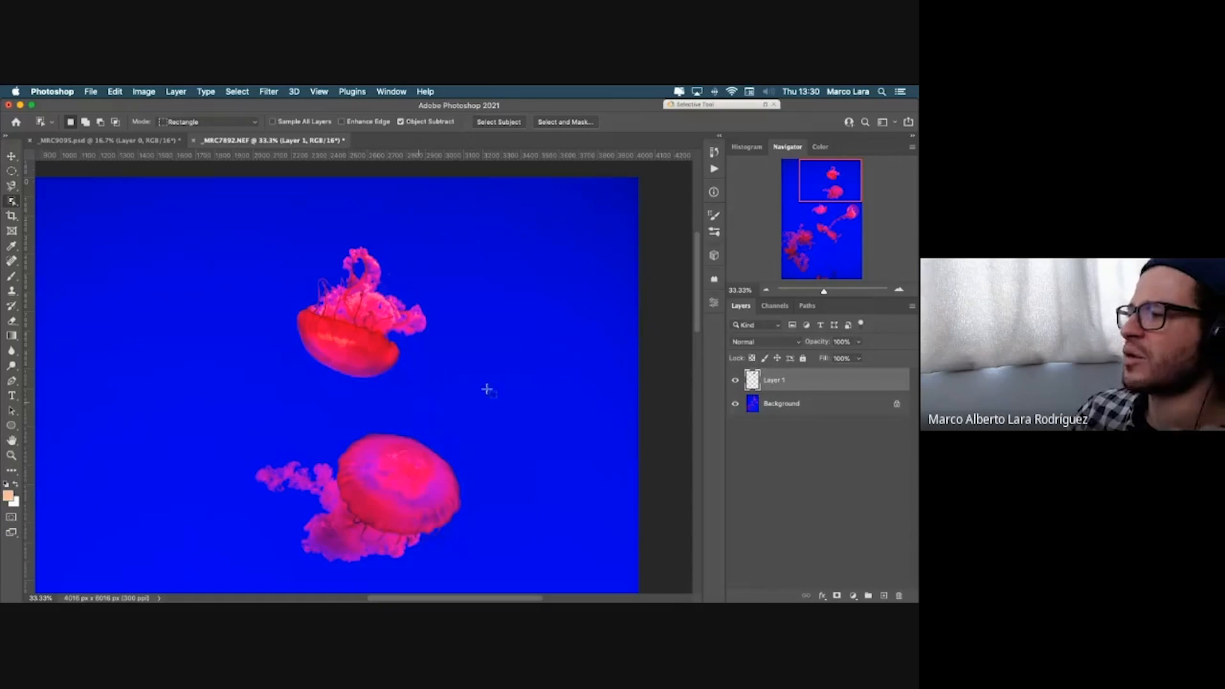
click(735, 404)
key(super+0)
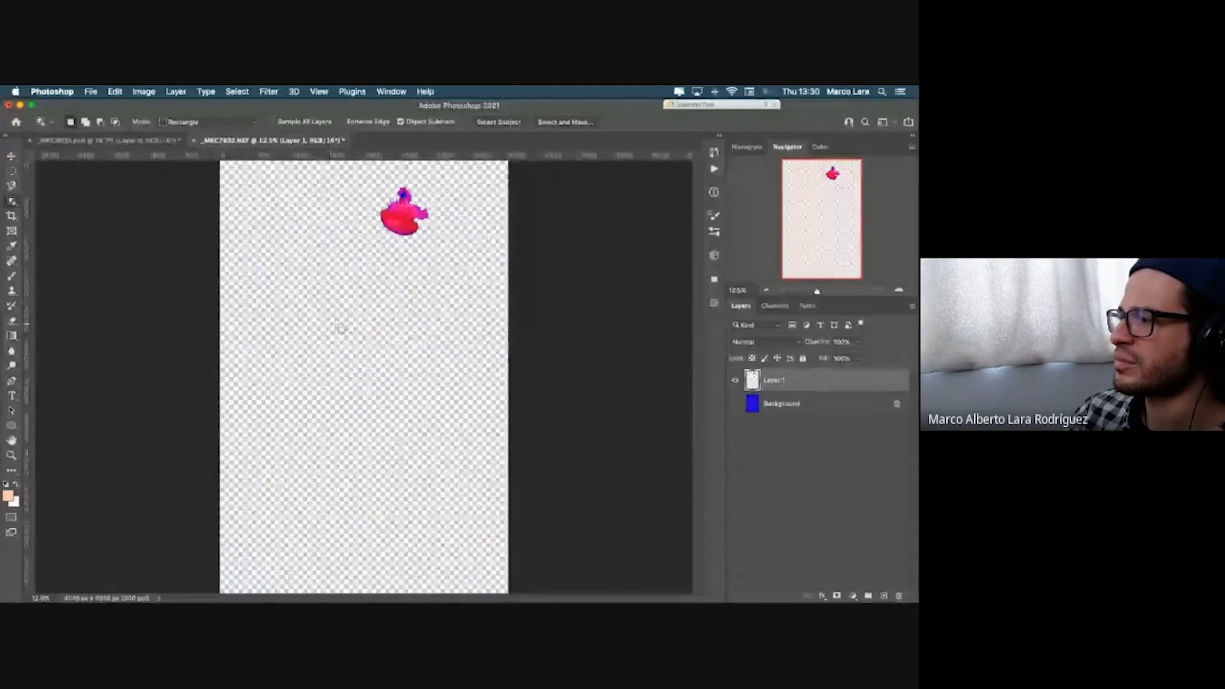
Step: Move the copied jellyfish down and left into the empty blue area, and show the Background layer again
click(11, 157)
drag(405, 217, 295, 298)
click(736, 404)
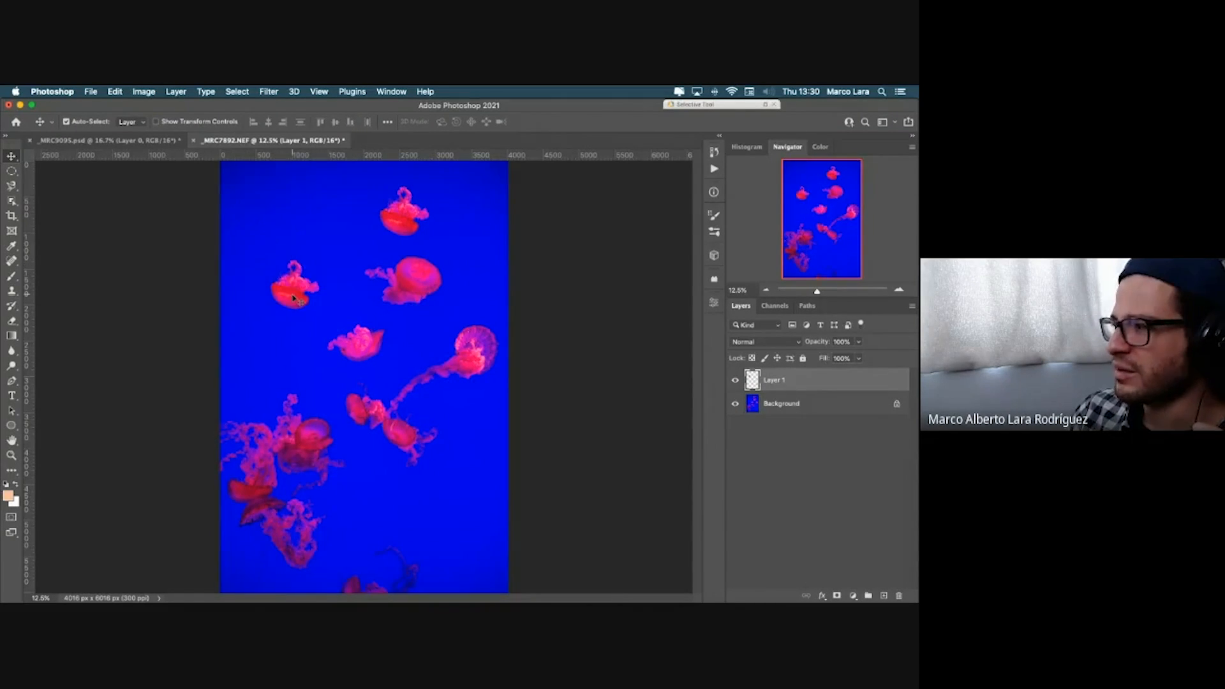
key(super+plus)
key(super+plus)
scroll(293, 299, up, 5)
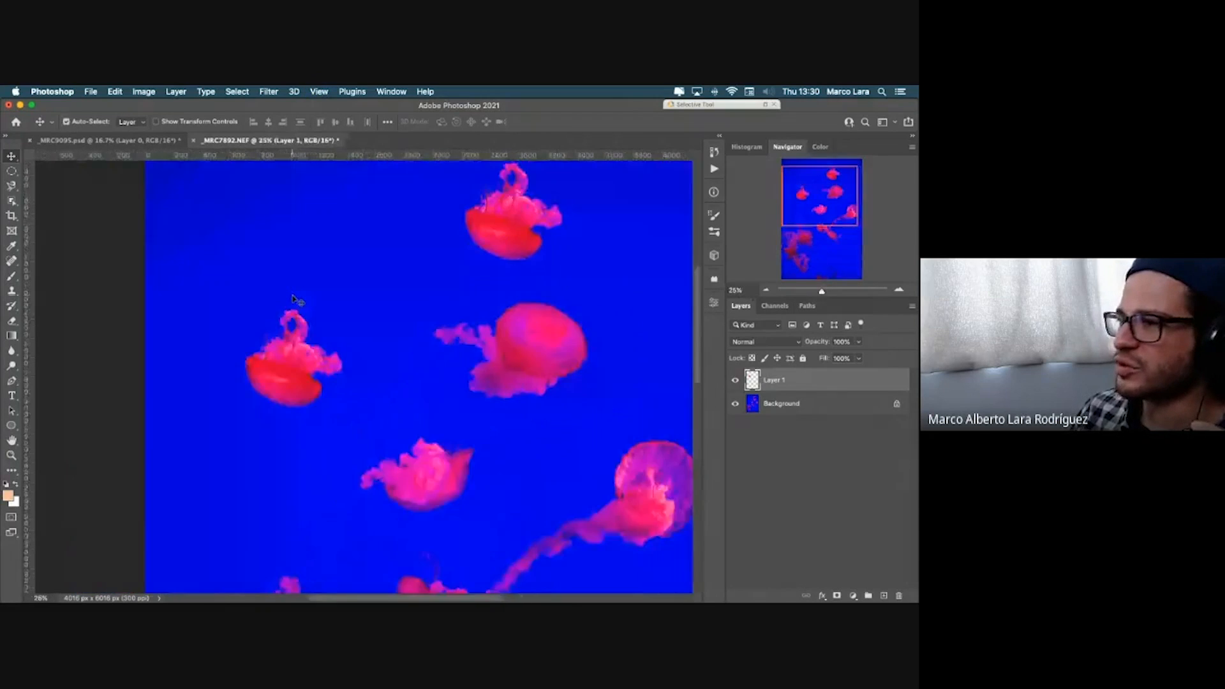
scroll(294, 299, down, 1)
scroll(293, 299, right, 1)
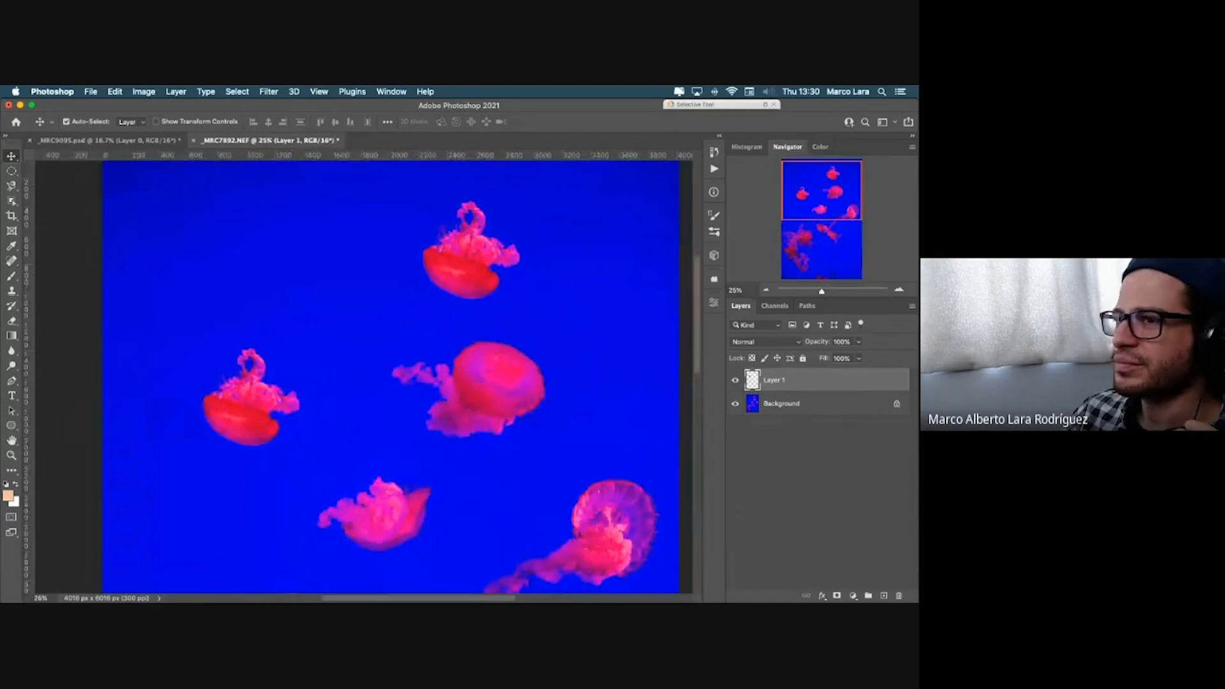
Step: Select the empty area around the copied jellyfish on its layer with the Magic Wand at tolerance 10, and deselect it
click(11, 187)
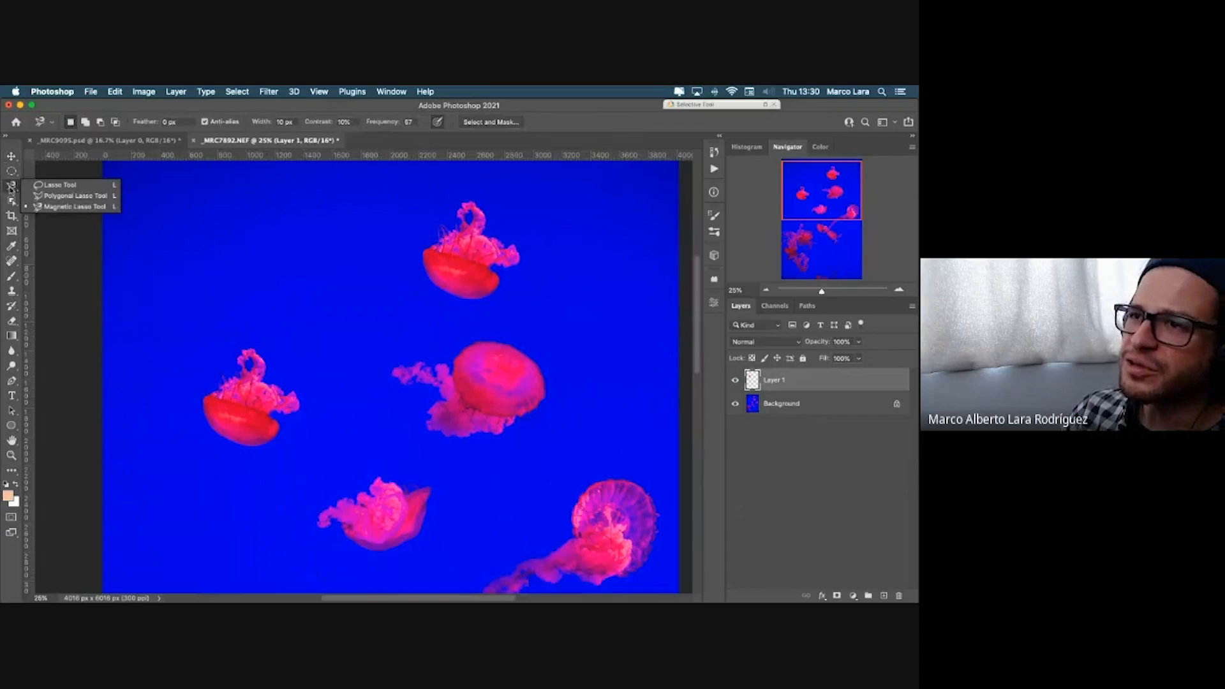
click(14, 192)
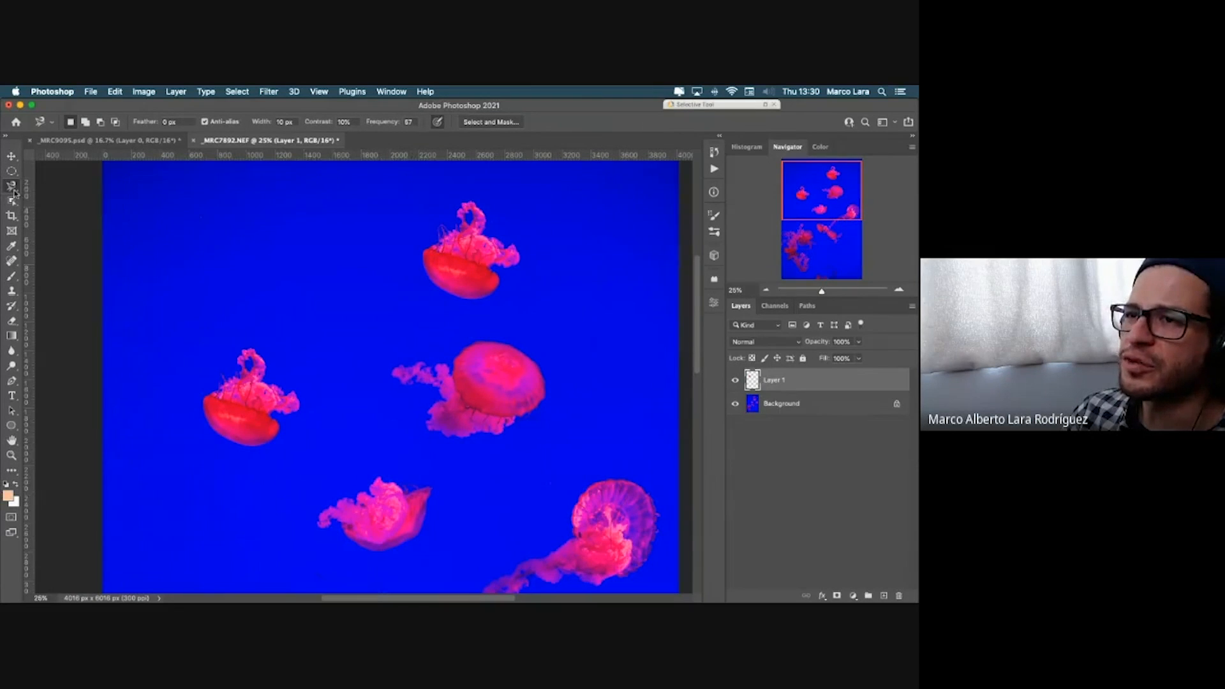
click(14, 190)
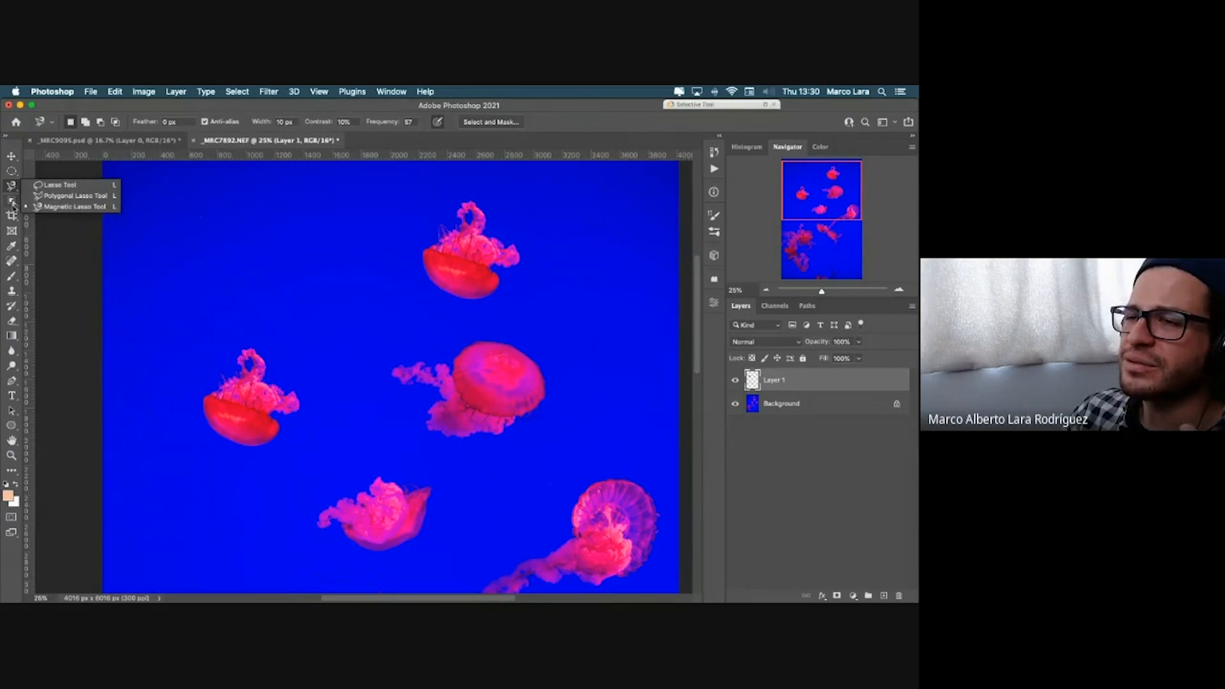
click(13, 203)
click(13, 203)
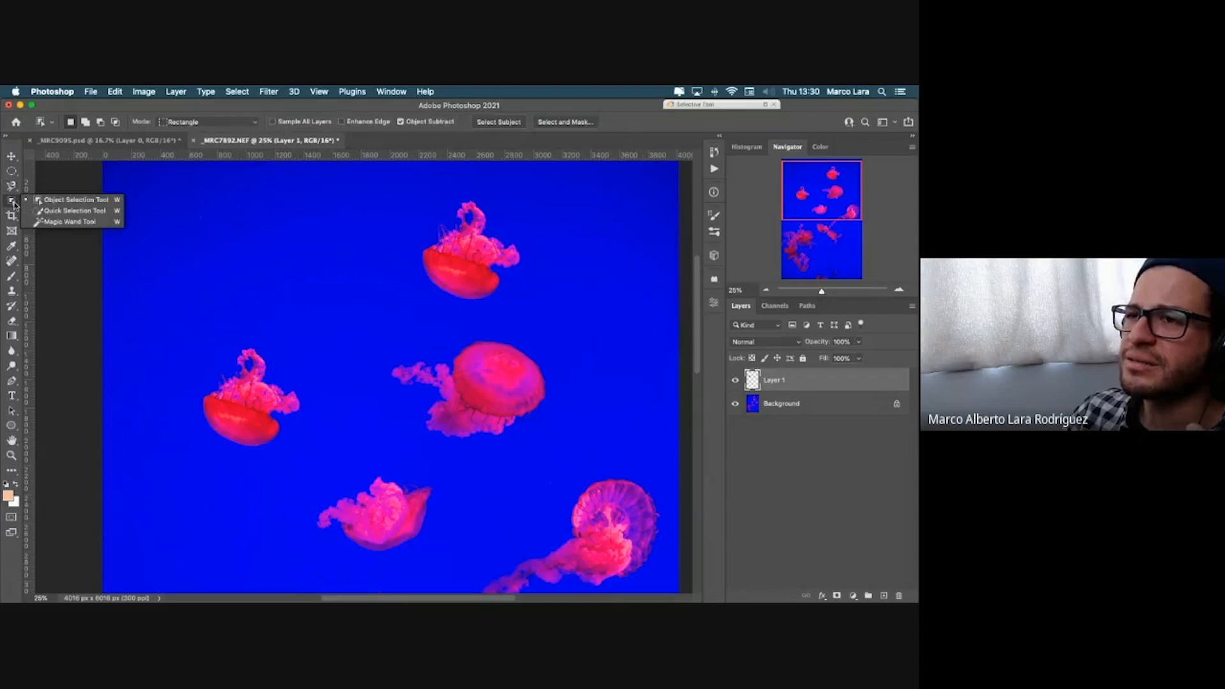
click(71, 223)
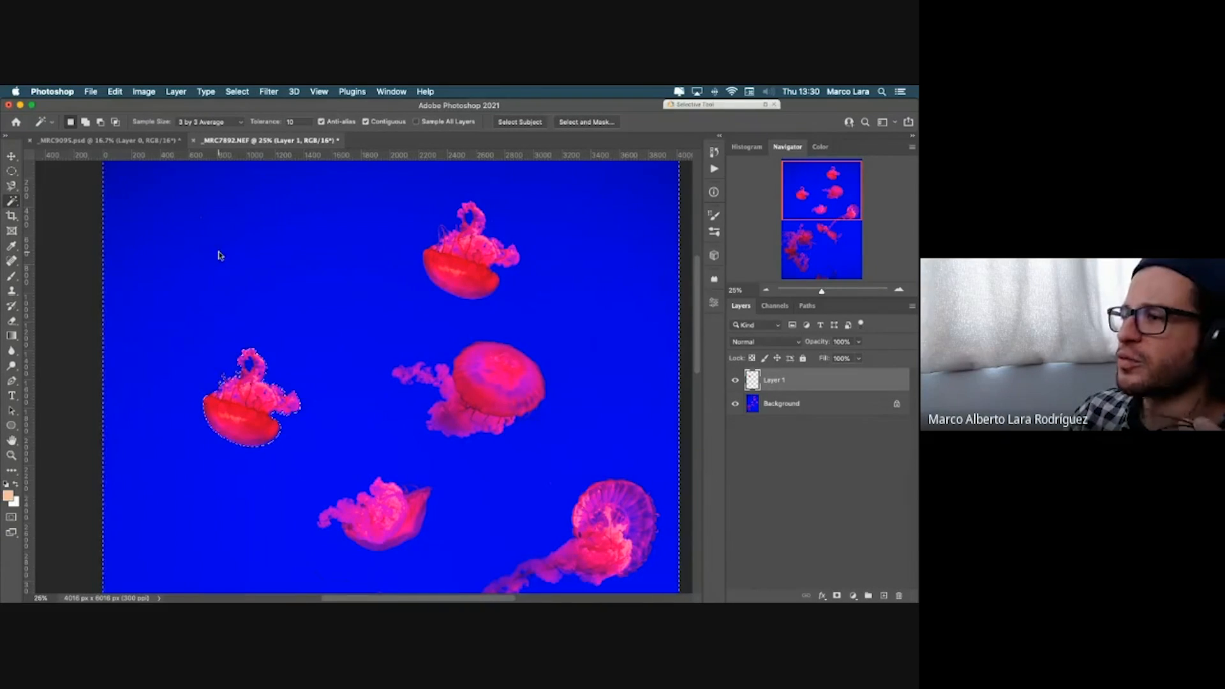
key(super+minus)
key(super+minus)
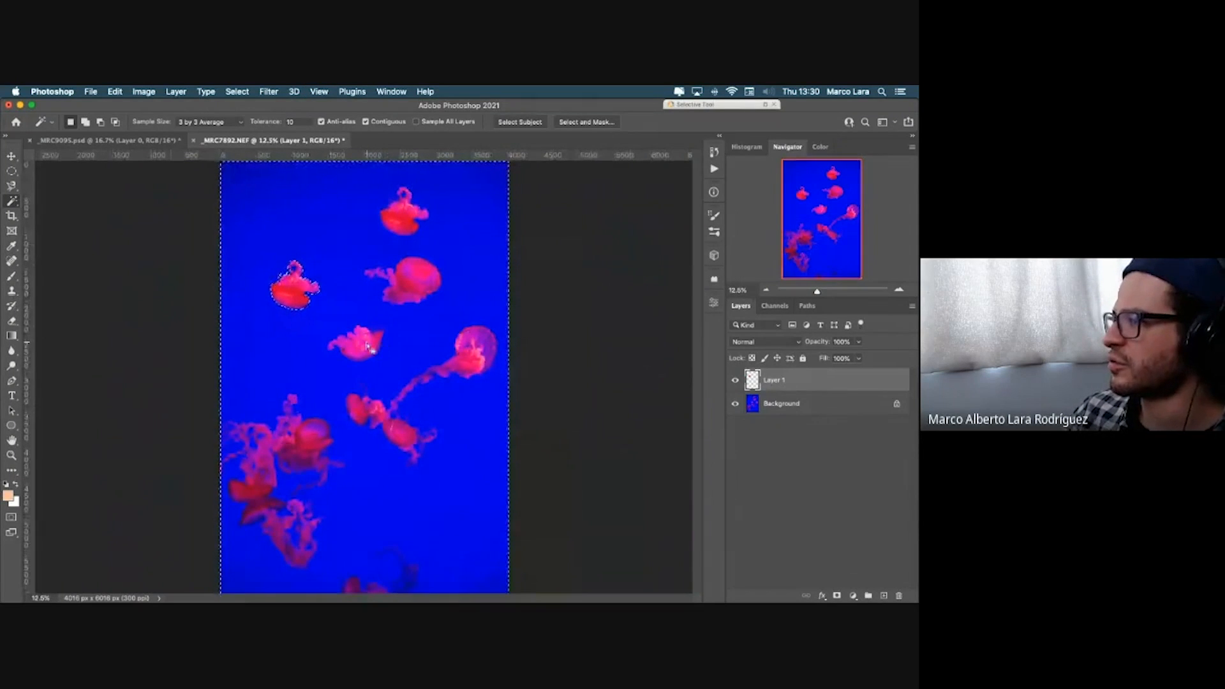
key(super+d)
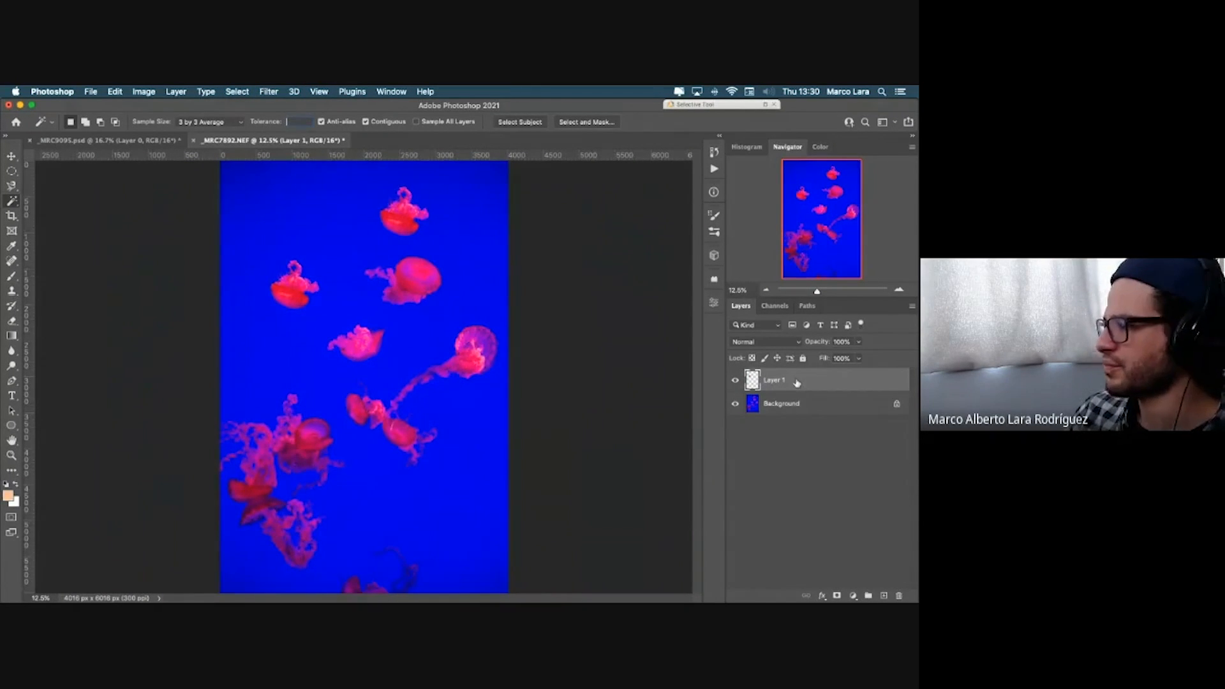
click(786, 382)
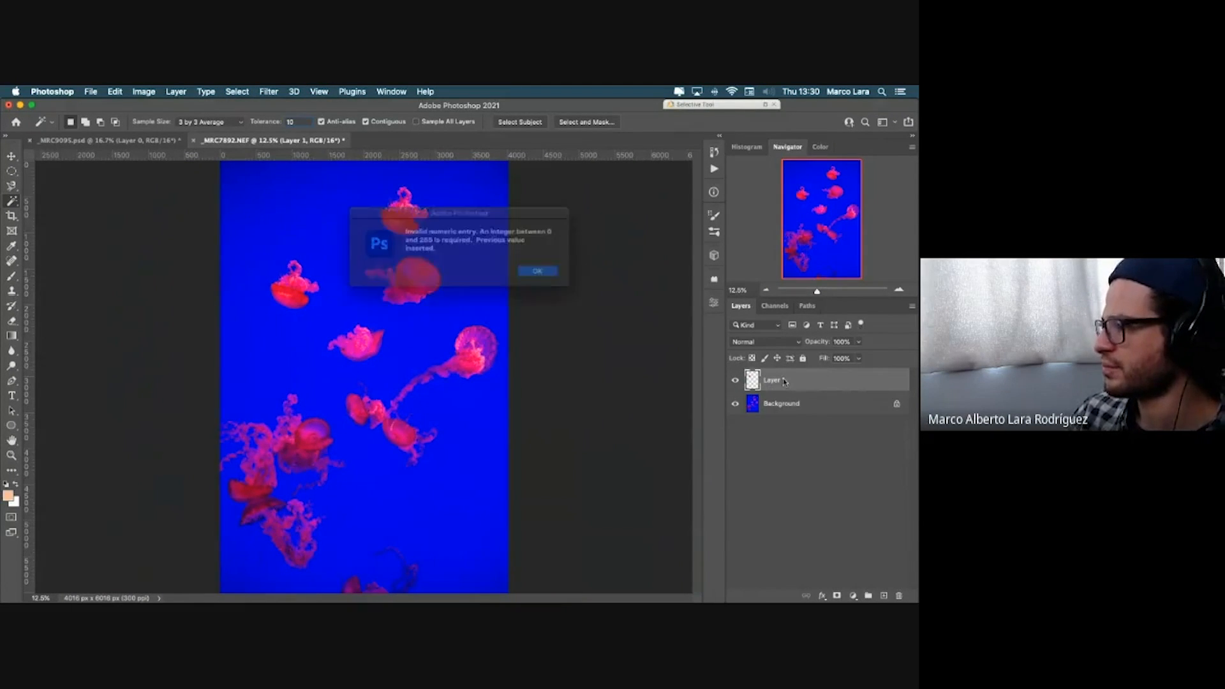
click(545, 274)
click(805, 384)
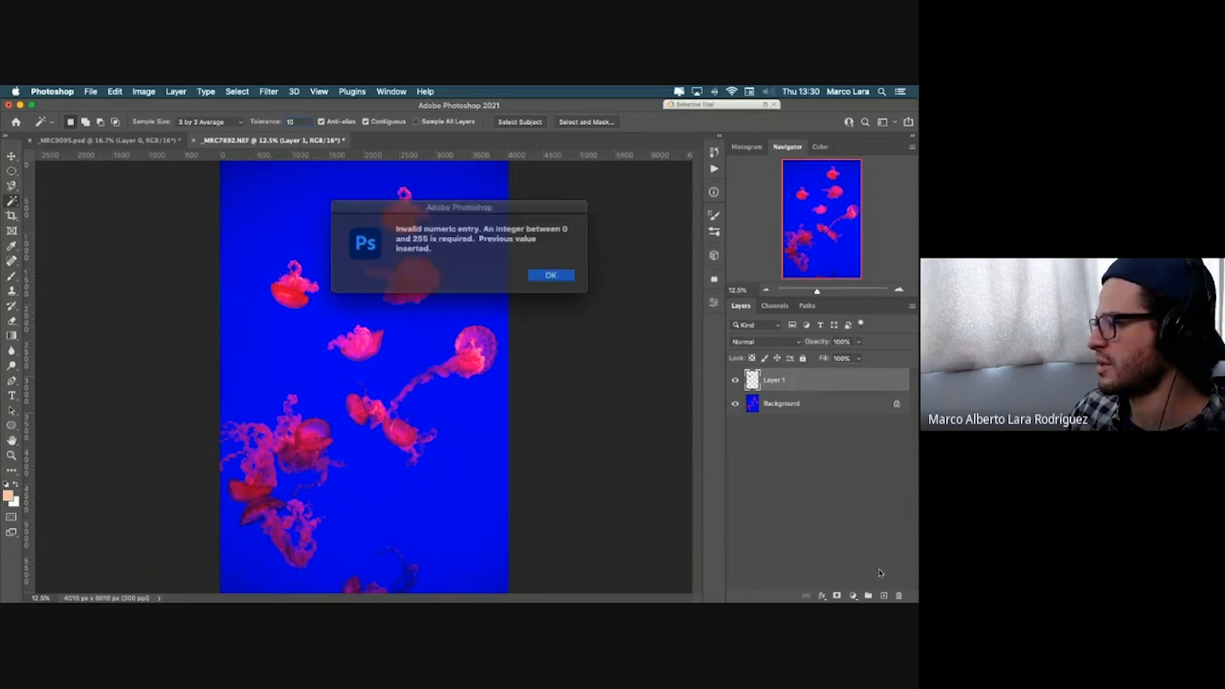
click(539, 272)
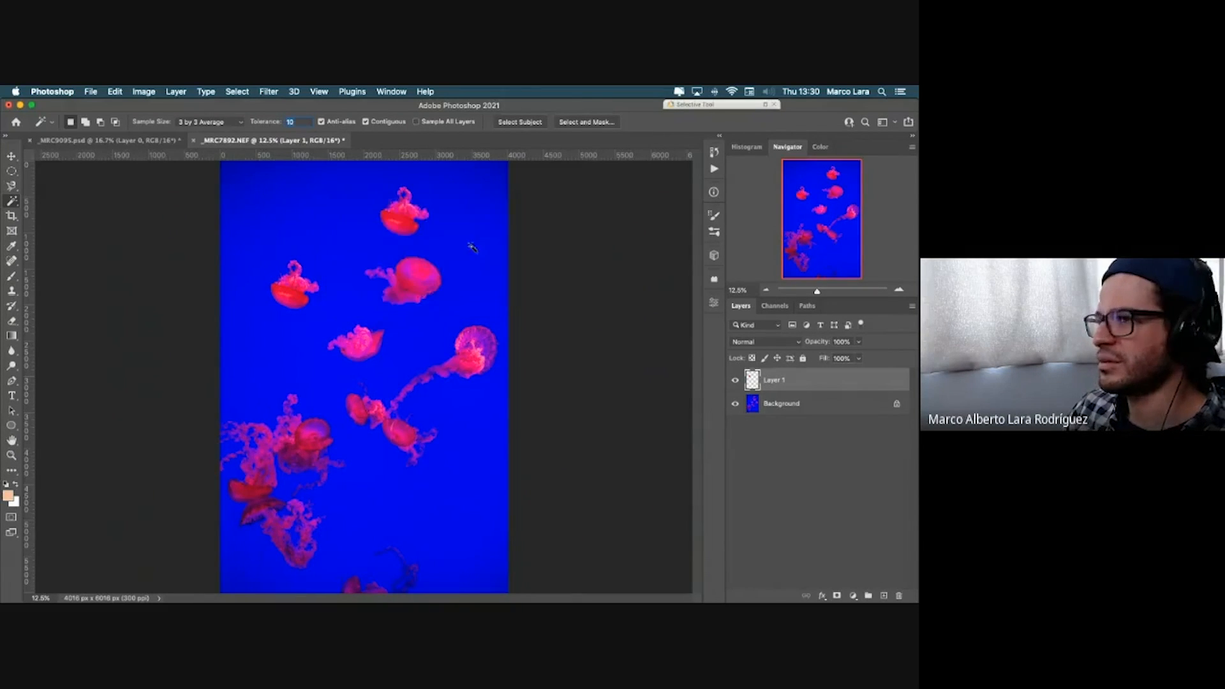
Step: Delete the layer holding the copied jellyfish, keeping only the Background layer
click(12, 156)
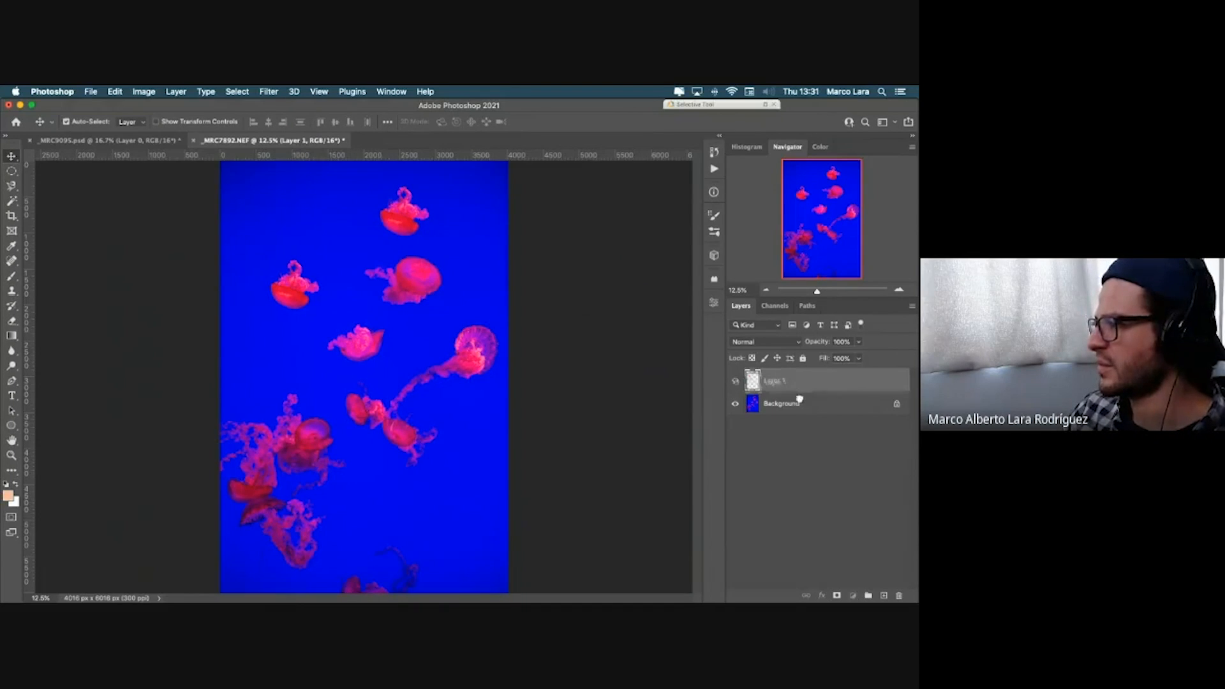
drag(766, 381, 900, 596)
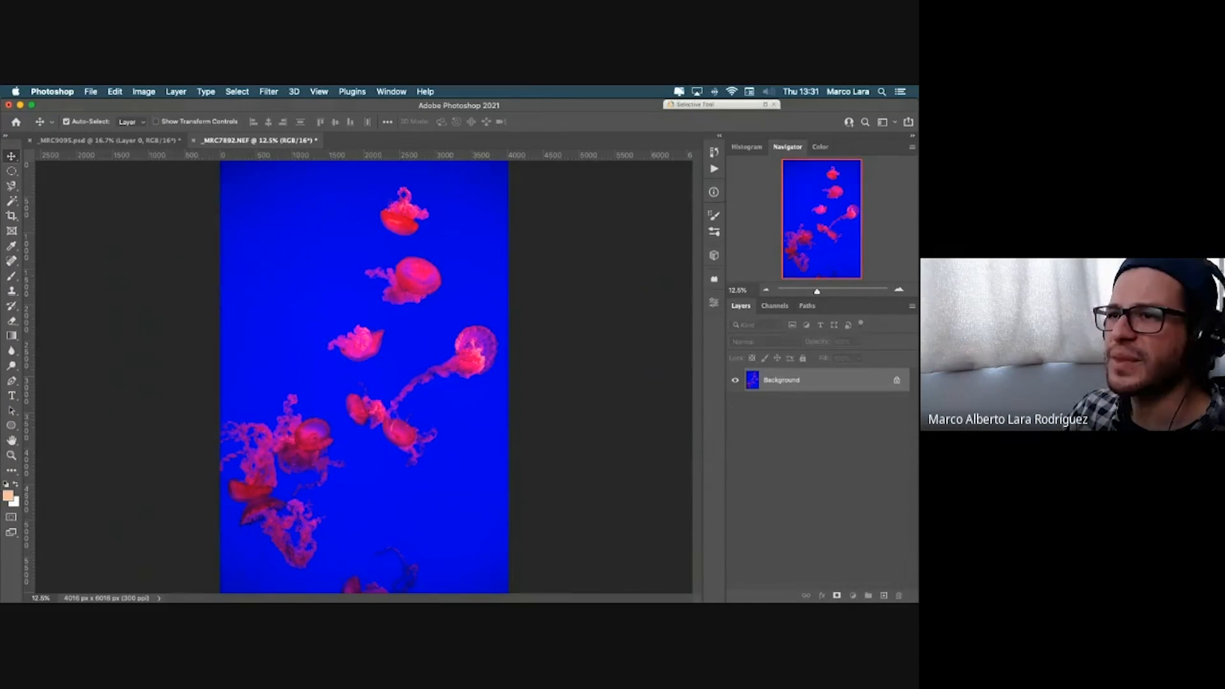
key(ctrl+Up)
key(ctrl+Up)
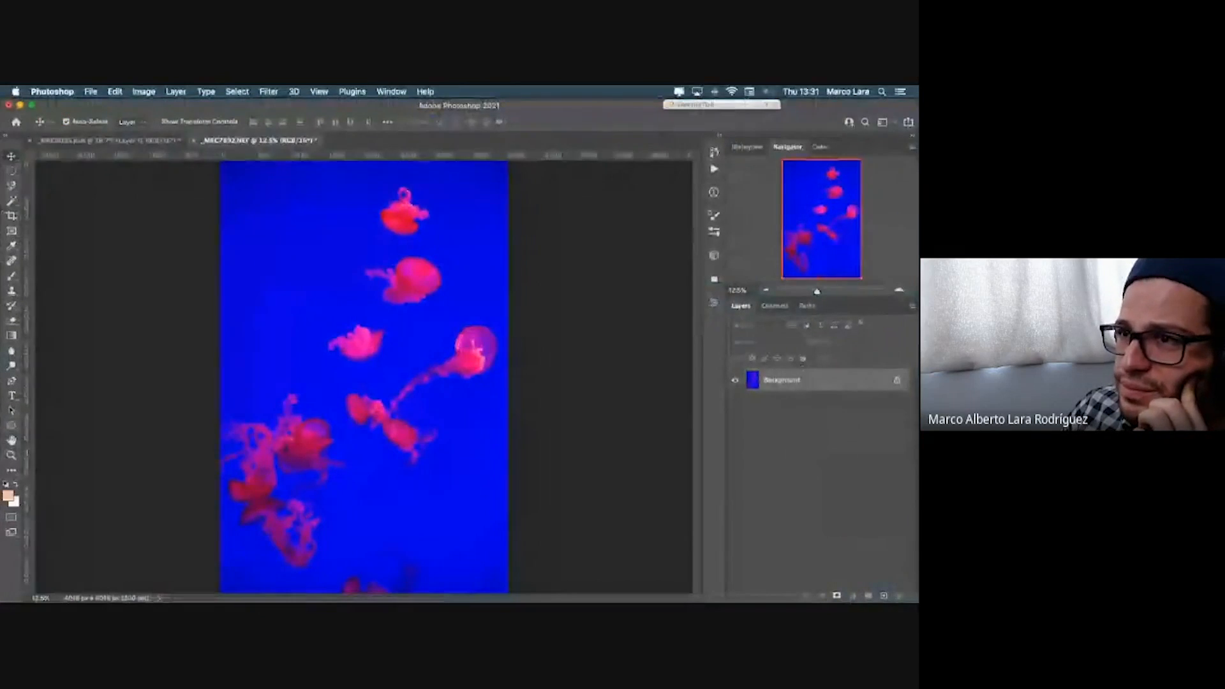
Step: Select the blue background with the Magic Wand at tolerance 10, adding the darker outer area to the selection
click(12, 203)
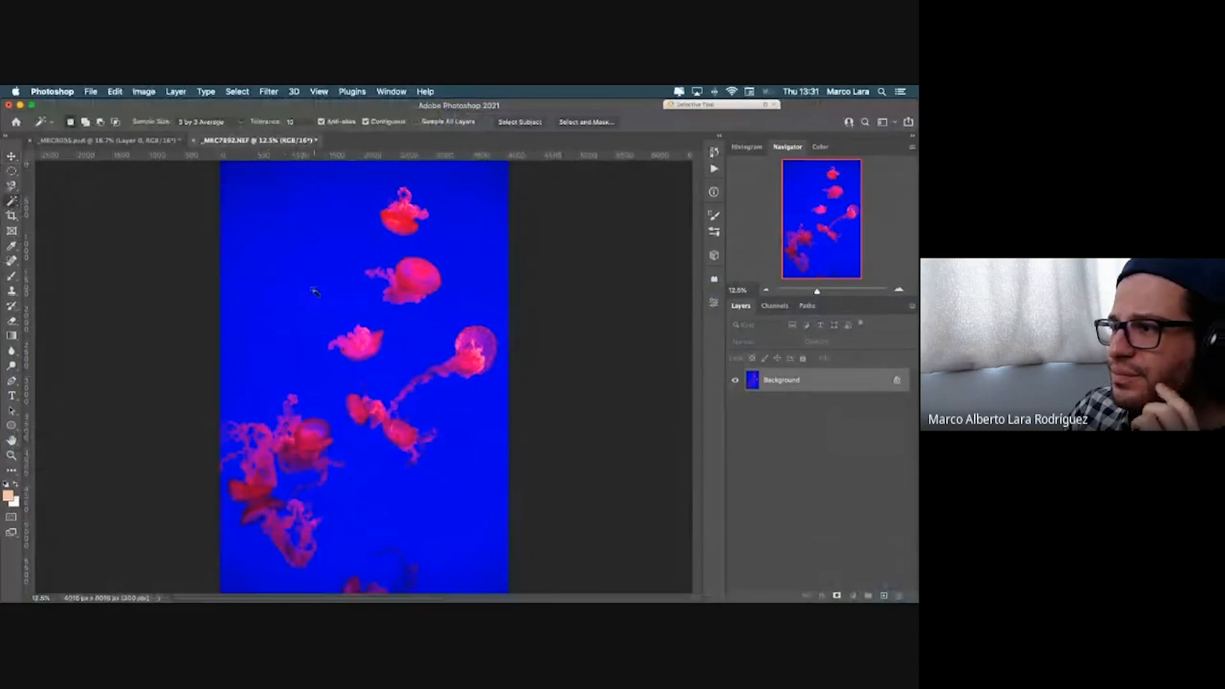
click(315, 291)
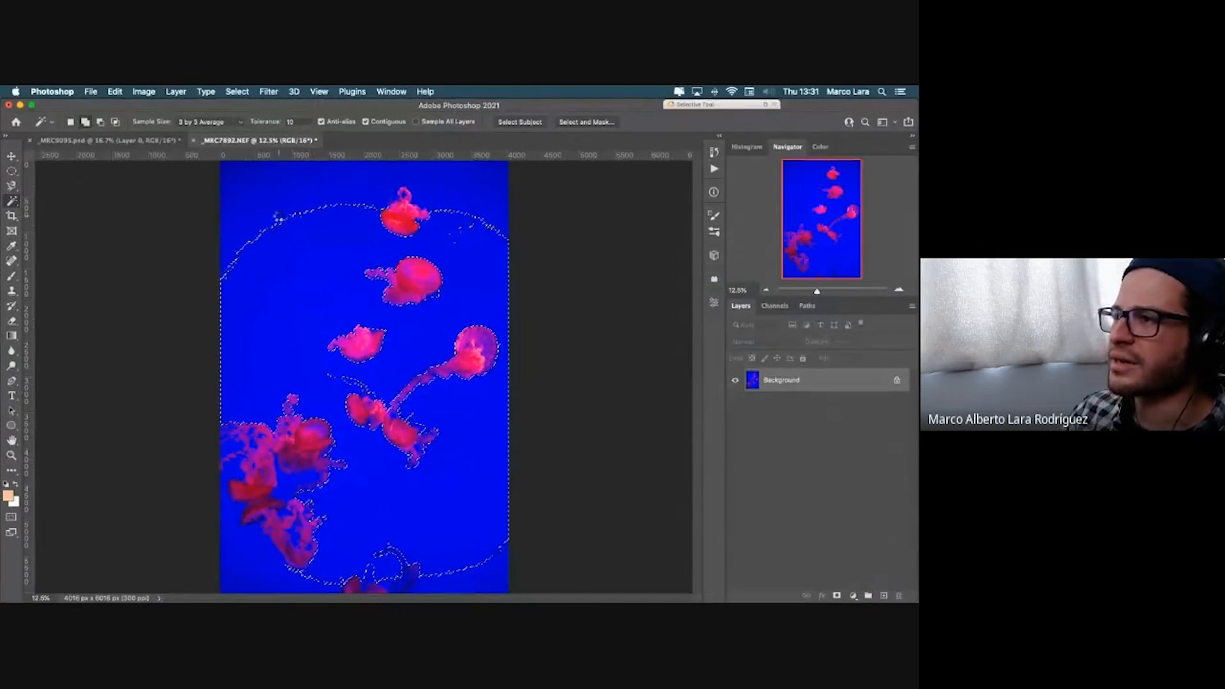
click(263, 181)
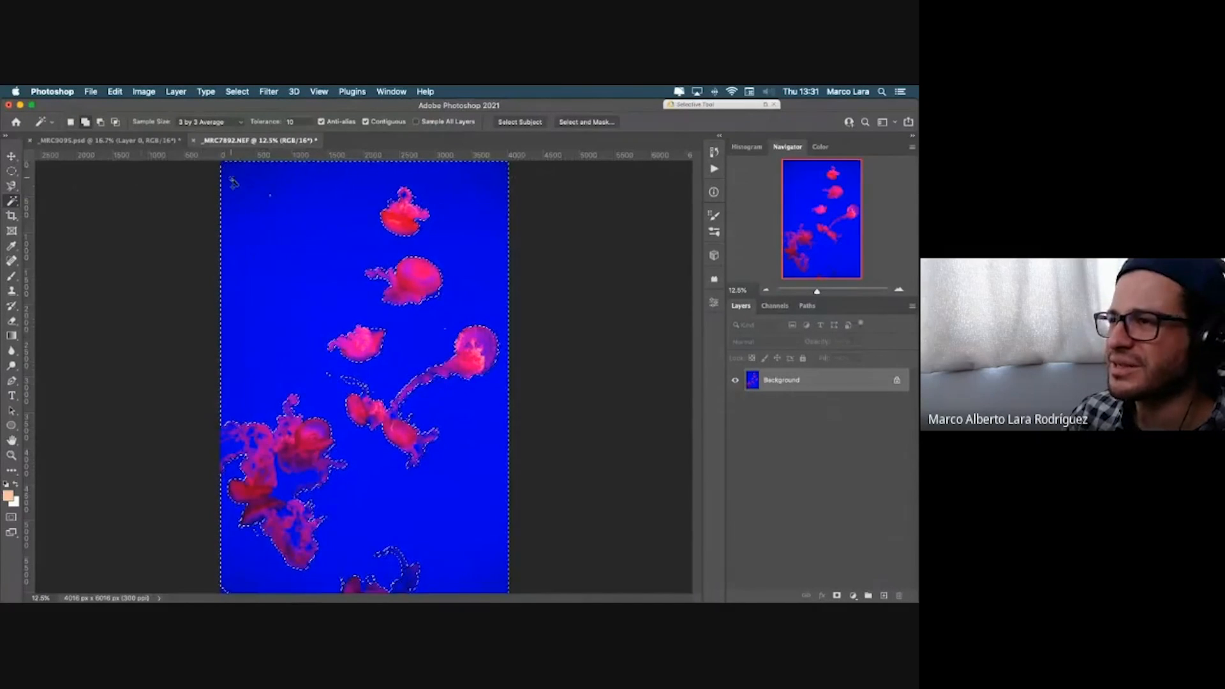
Step: Add the unselected speck in the photo's upper-left blue area to the selection with the Rectangular Marquee tool
right_click(12, 171)
click(64, 171)
key(shift)
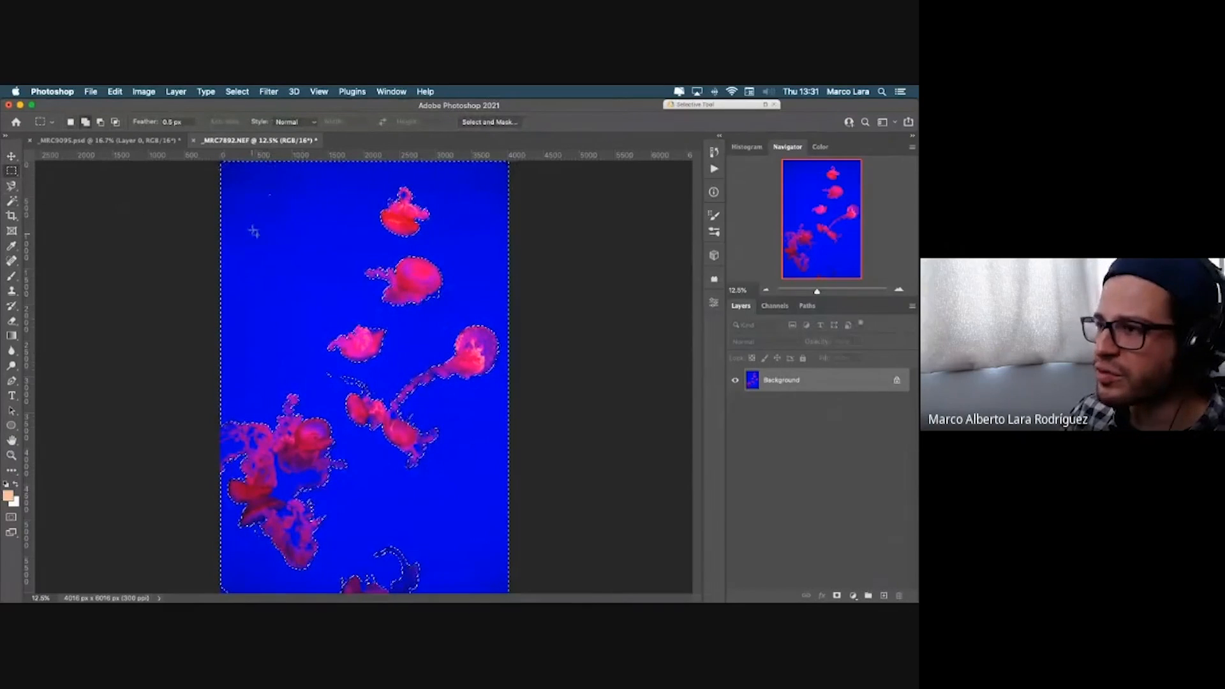
drag(288, 185, 305, 267)
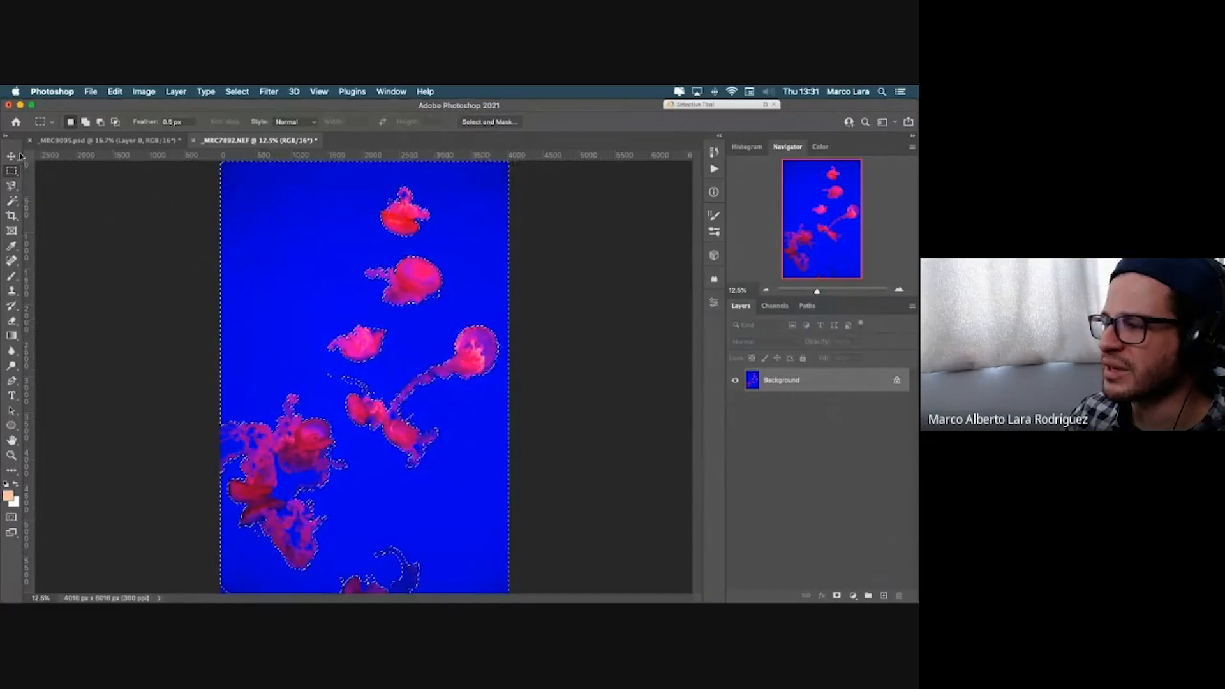
Step: Inspect the selection edges around the jellyfish up close, with the outline shown and hidden, and clear the selection
key(super+equal)
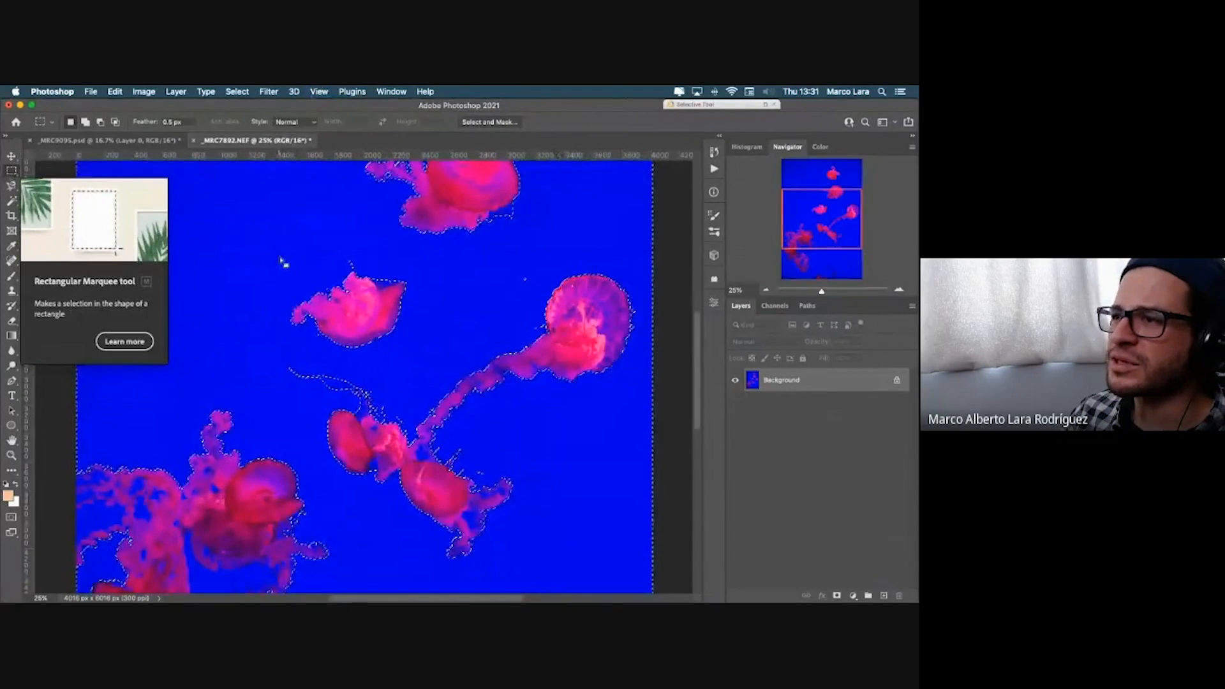
key(super+d)
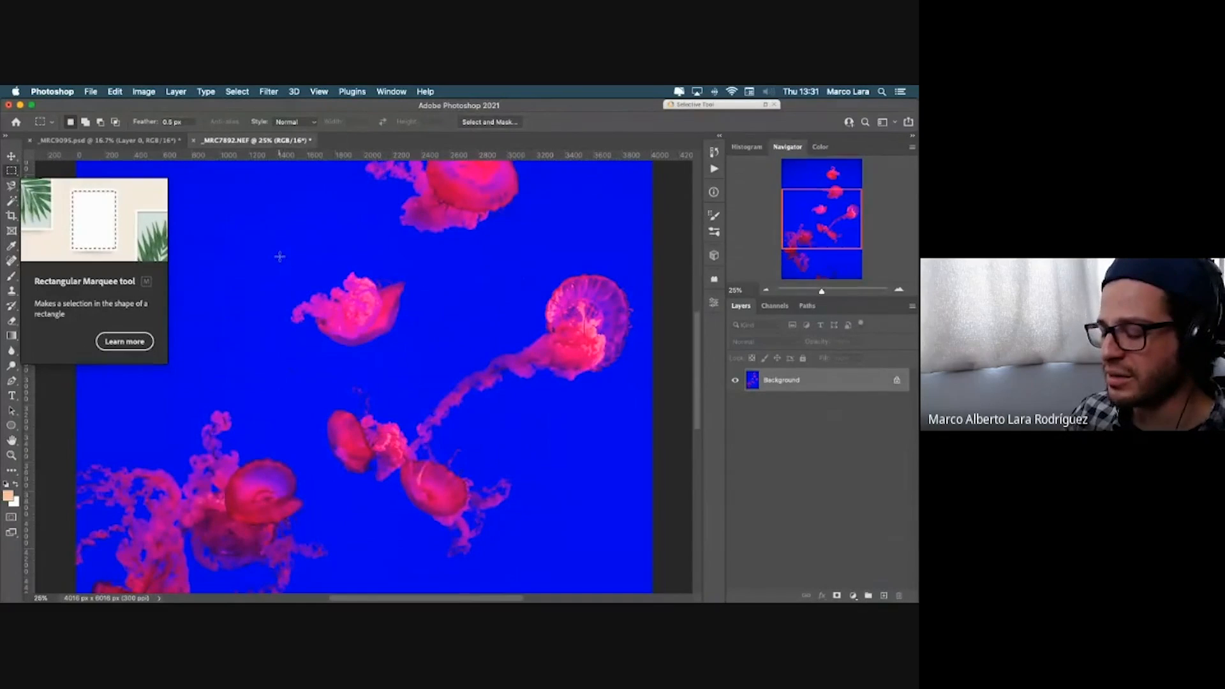
key(super+z)
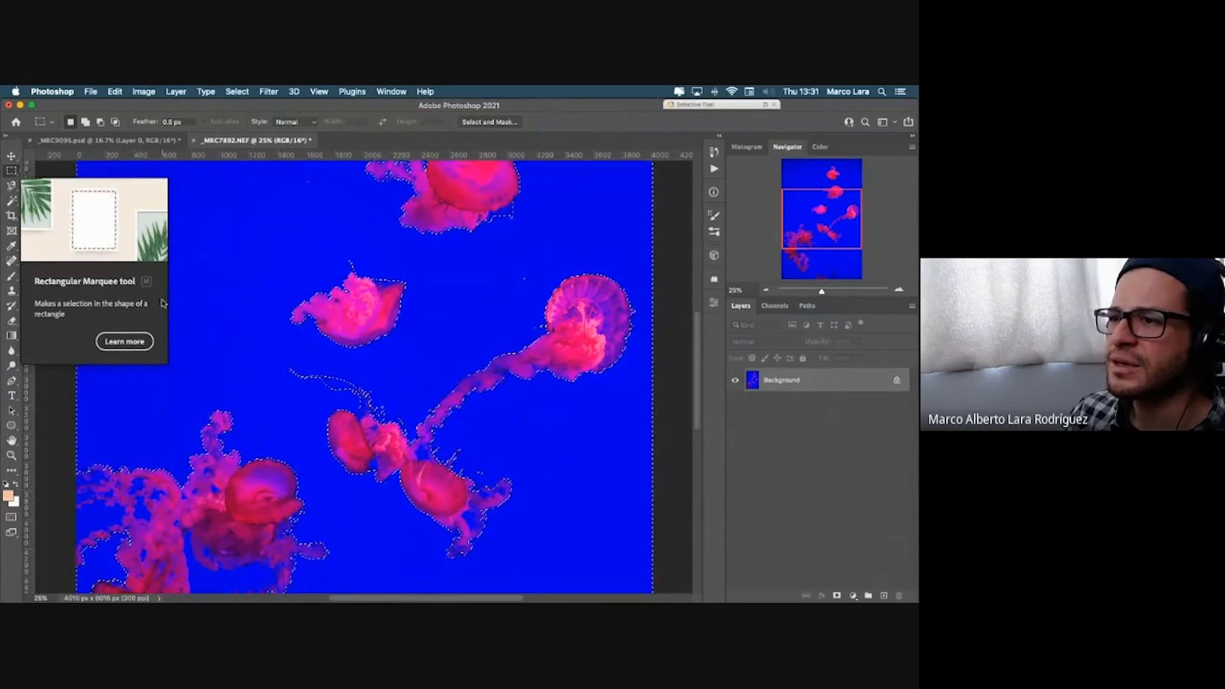
scroll(212, 296, up, 3)
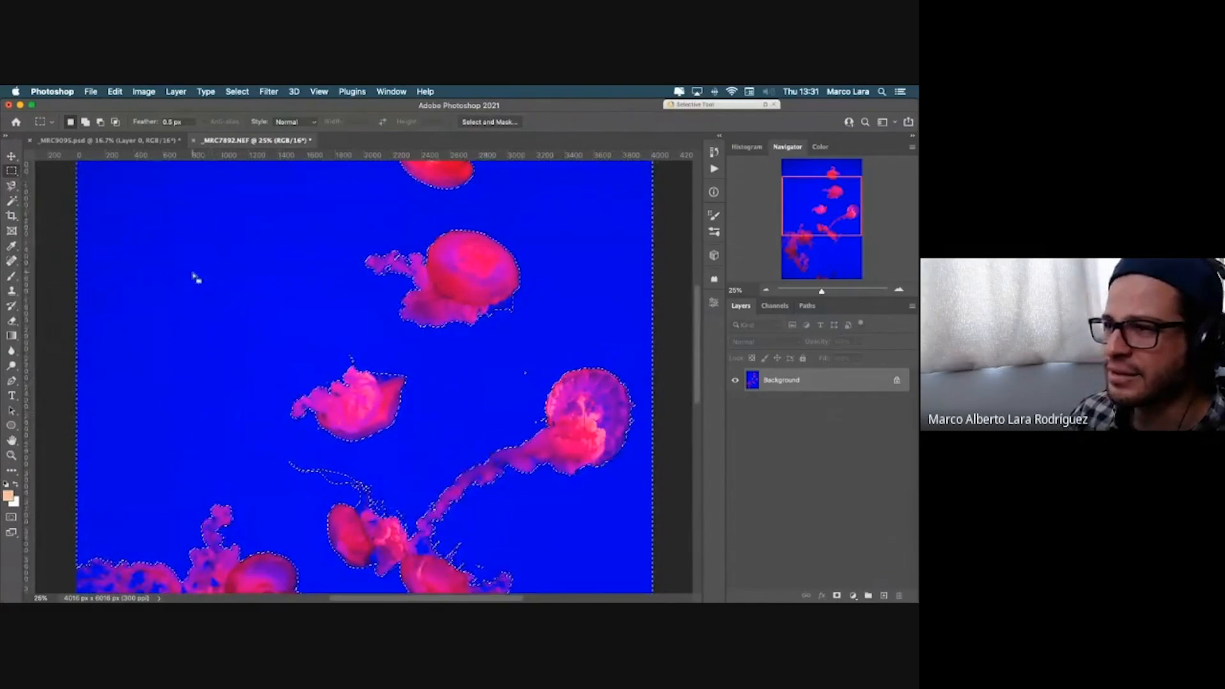
key(super+h)
key(super+minus)
key(super+h)
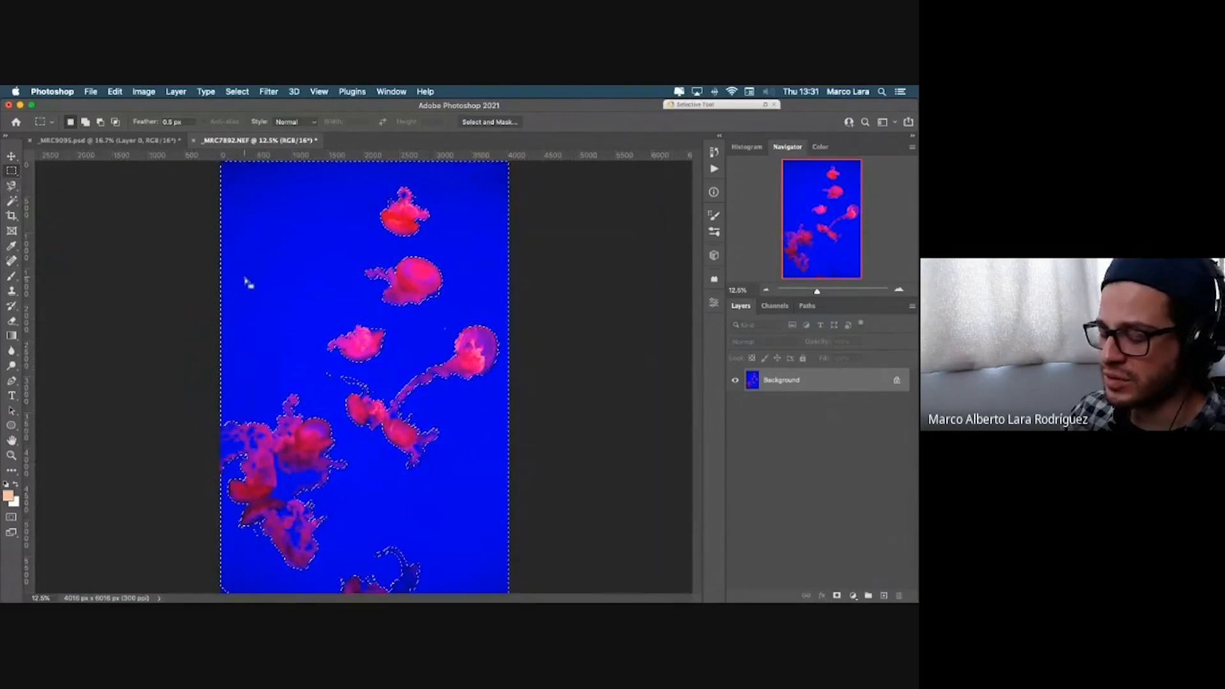
key(super+d)
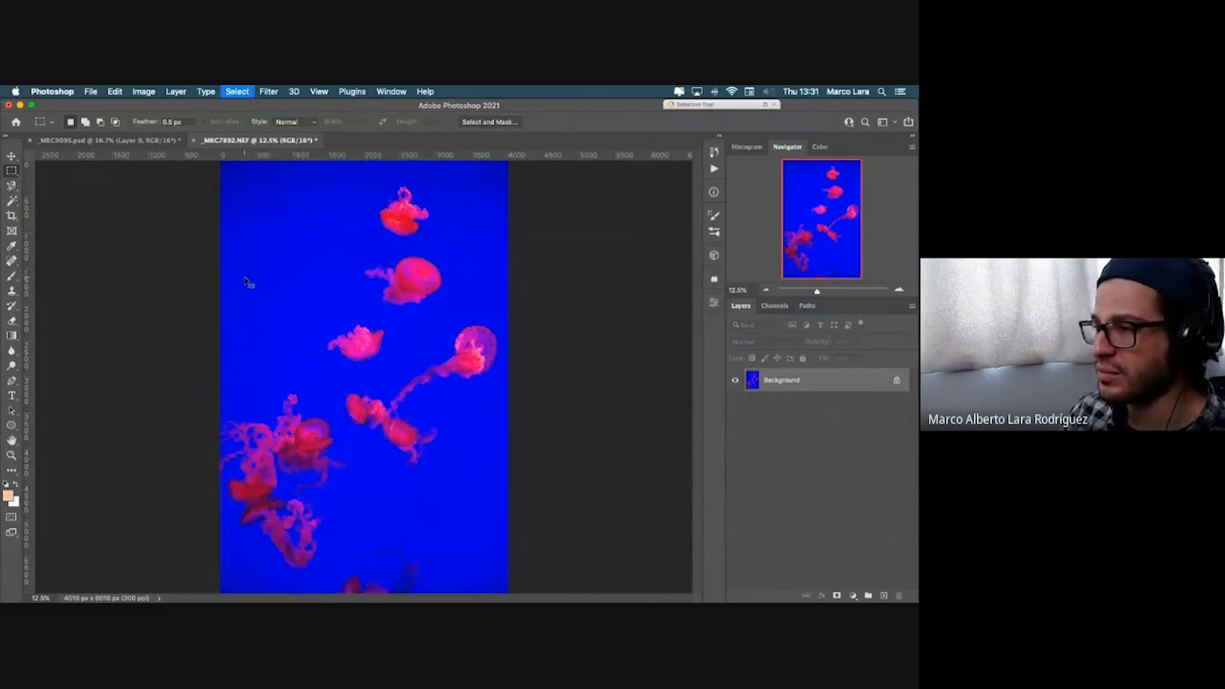
Step: Draw a square marquee in the empty upper-left blue area, and add more rectangles, including one around the third jellyfish from the top
drag(239, 241, 313, 316)
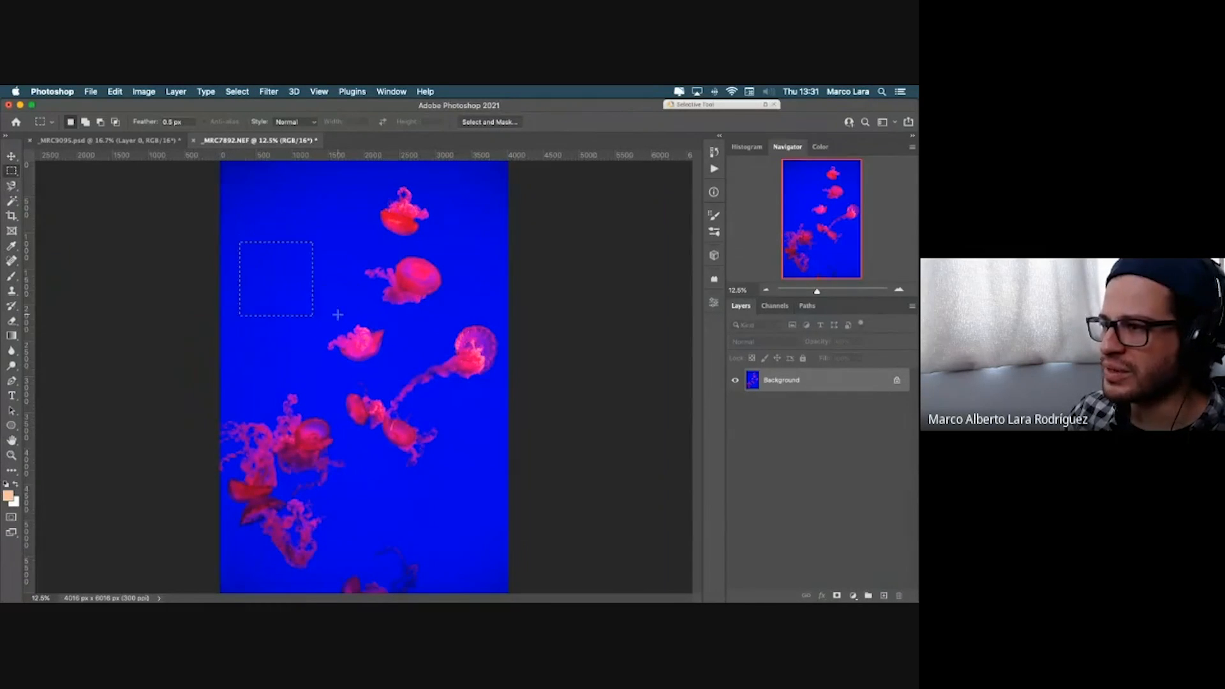
key(shift)
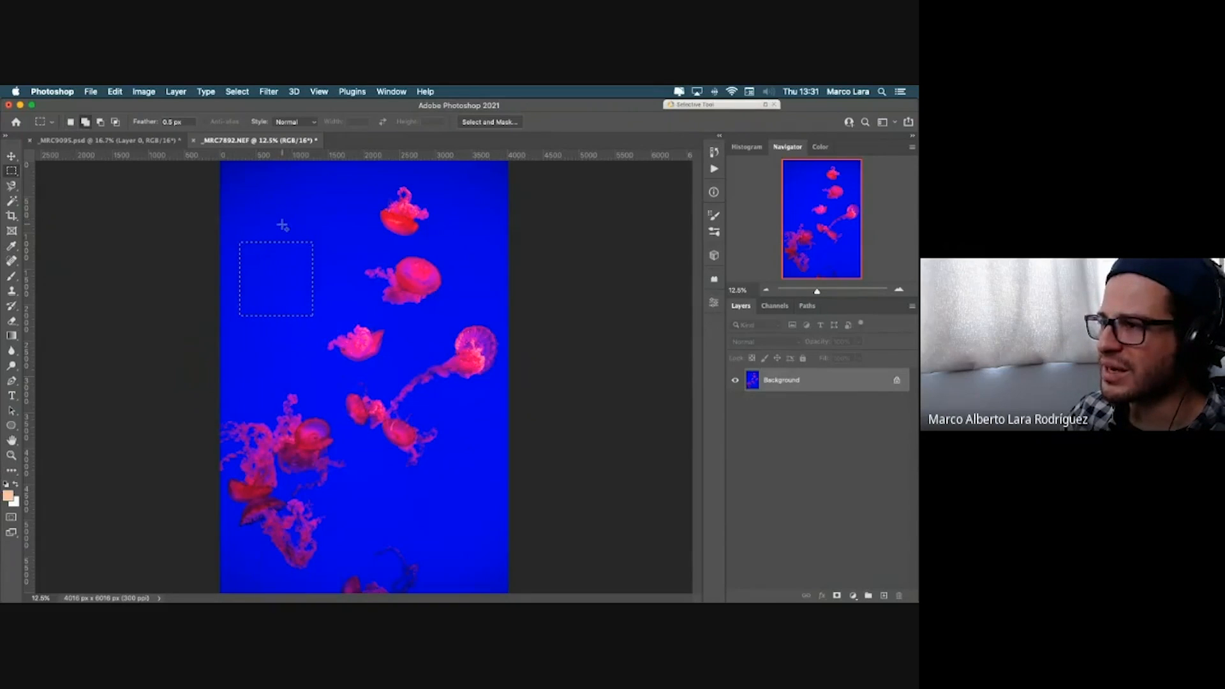
drag(274, 216, 334, 286)
drag(321, 191, 359, 262)
drag(254, 181, 308, 256)
drag(293, 171, 339, 243)
drag(436, 221, 485, 265)
drag(266, 303, 296, 359)
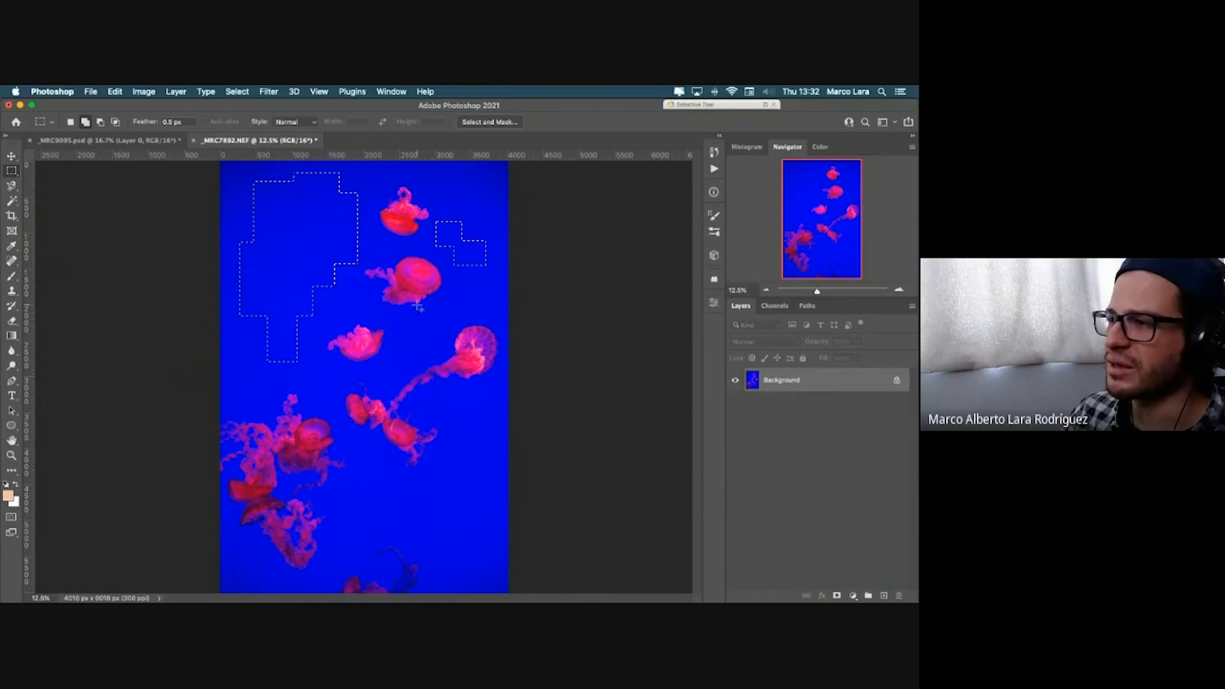
drag(323, 324, 395, 372)
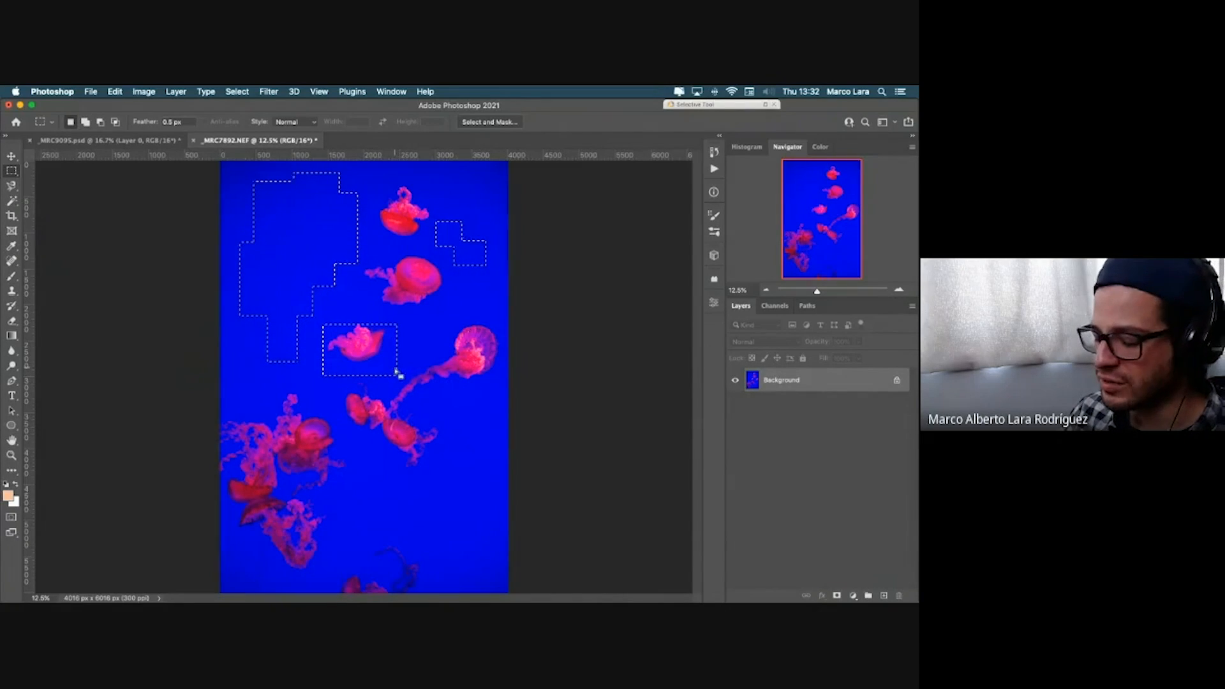
Step: Subtract rectangular areas around the third jellyfish and from the large blue selection, and deselect everything
key(alt)
drag(410, 318, 312, 364)
drag(292, 286, 320, 356)
mouse_move(311, 261)
mouse_down()
mouse_move(326, 298)
mouse_move(293, 247)
mouse_up()
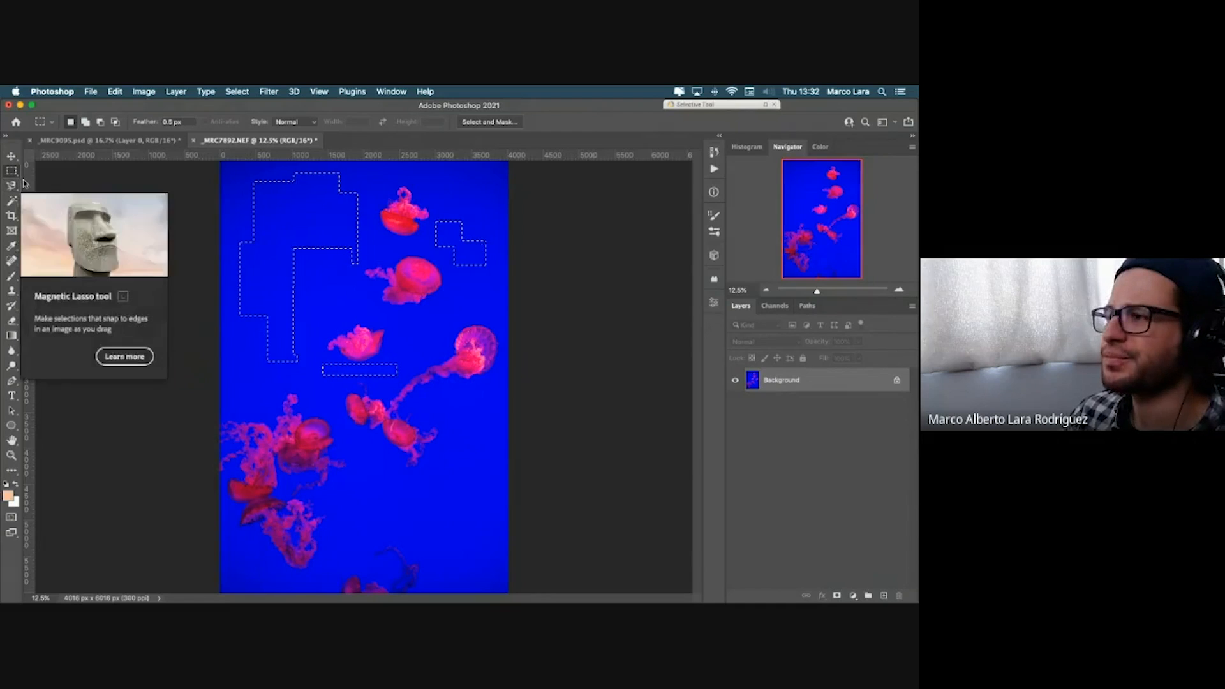
drag(367, 305, 412, 309)
click(380, 326)
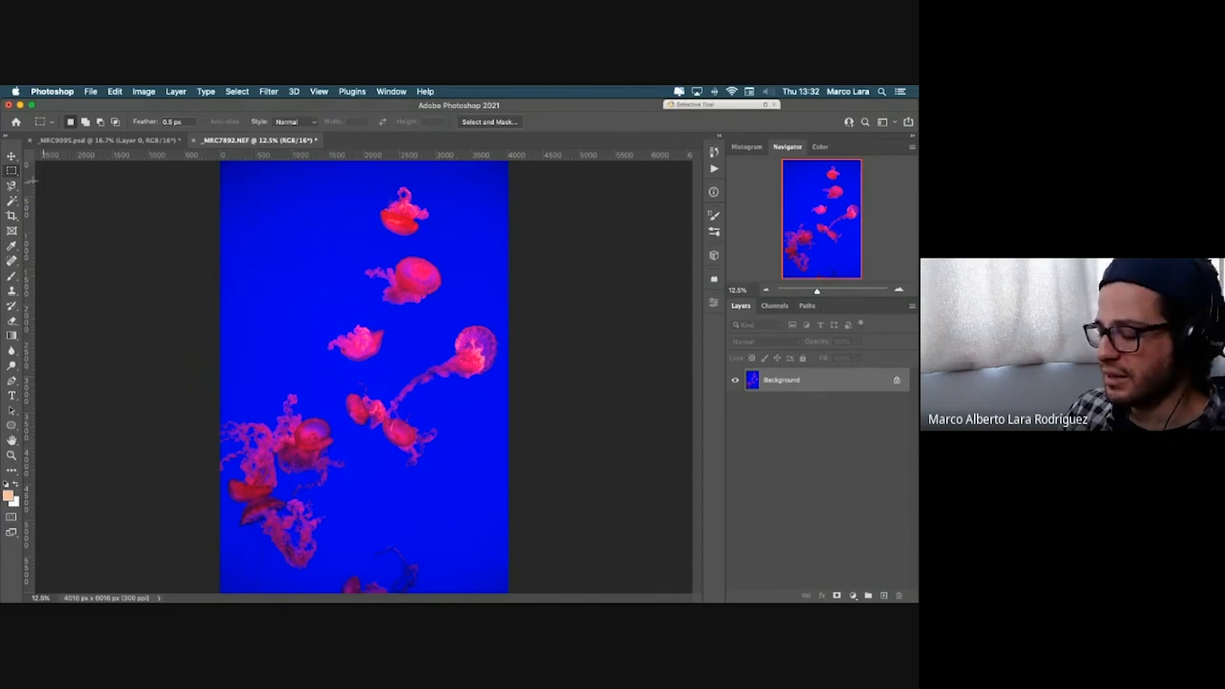
Step: Reselect the blue background around all the jellyfish with the Magic Wand at tolerance 10, including the dark corners
click(13, 201)
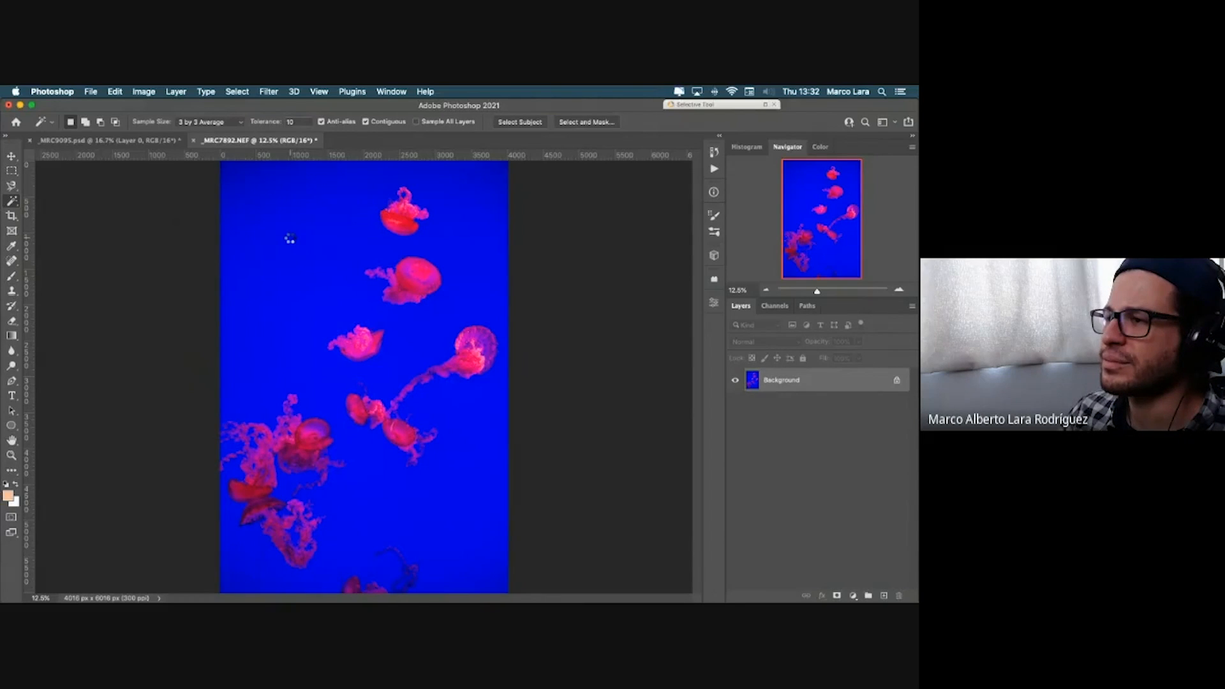
shift+click(241, 173)
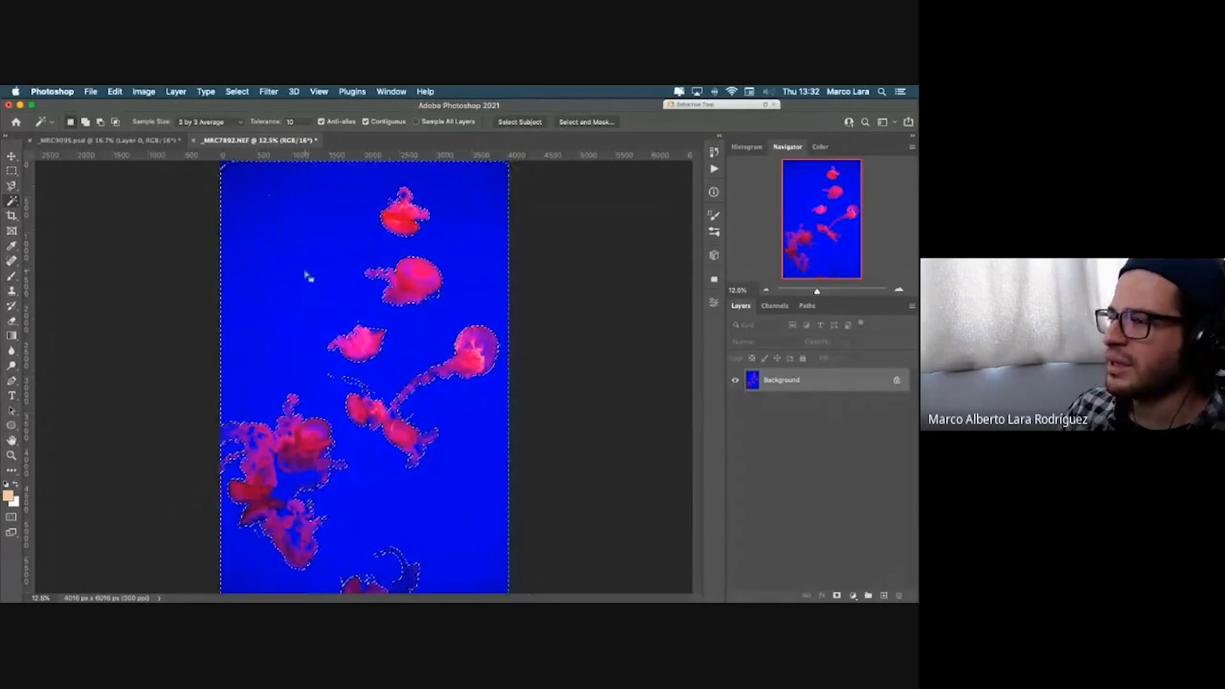
key(i)
key(BackSpace)
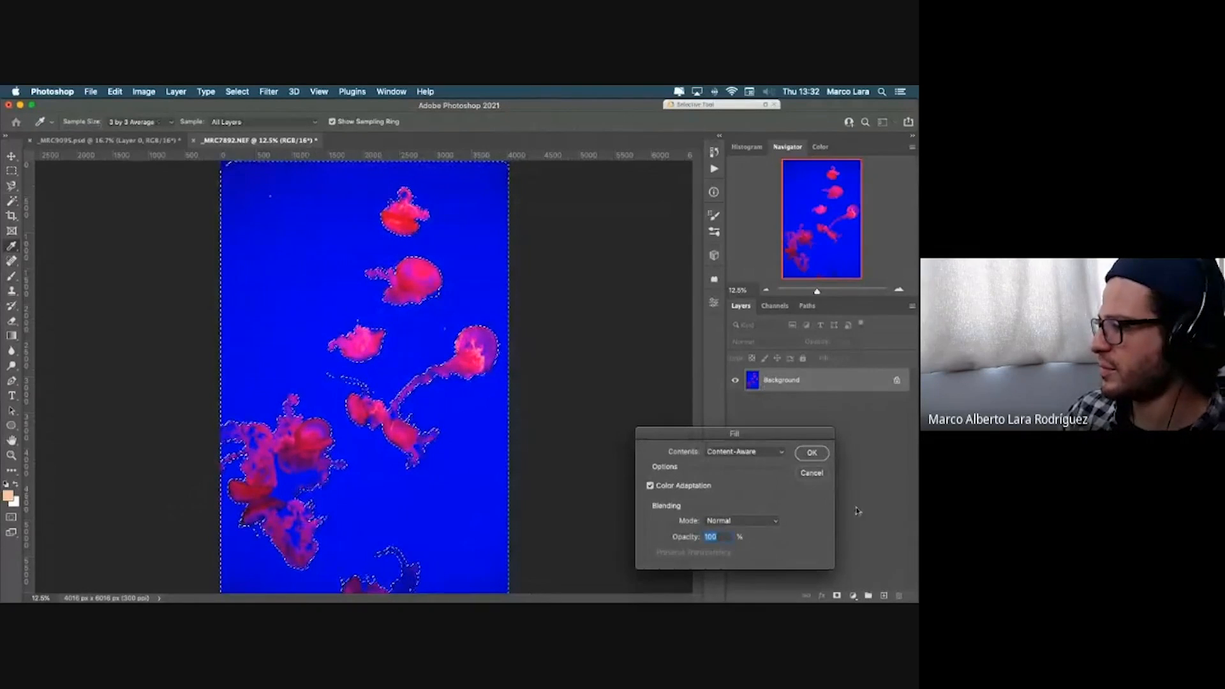
click(812, 473)
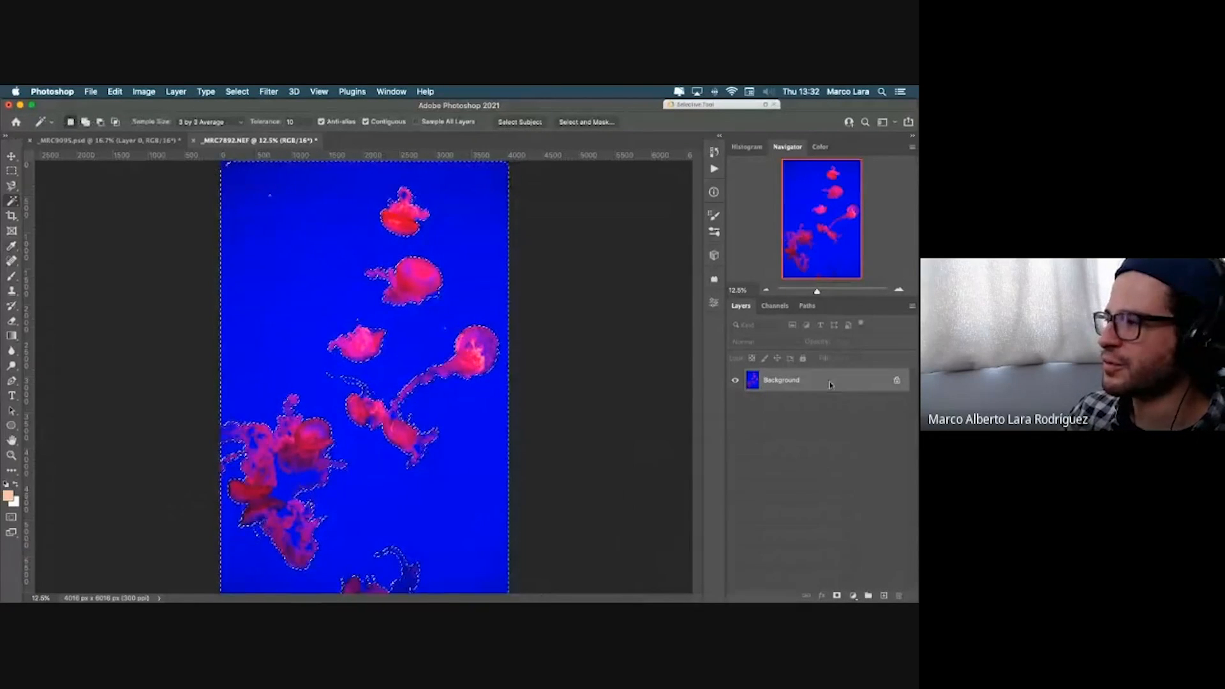
Step: Convert the locked Background into a regular layer with the default name Layer 0
double_click(830, 383)
key(Return)
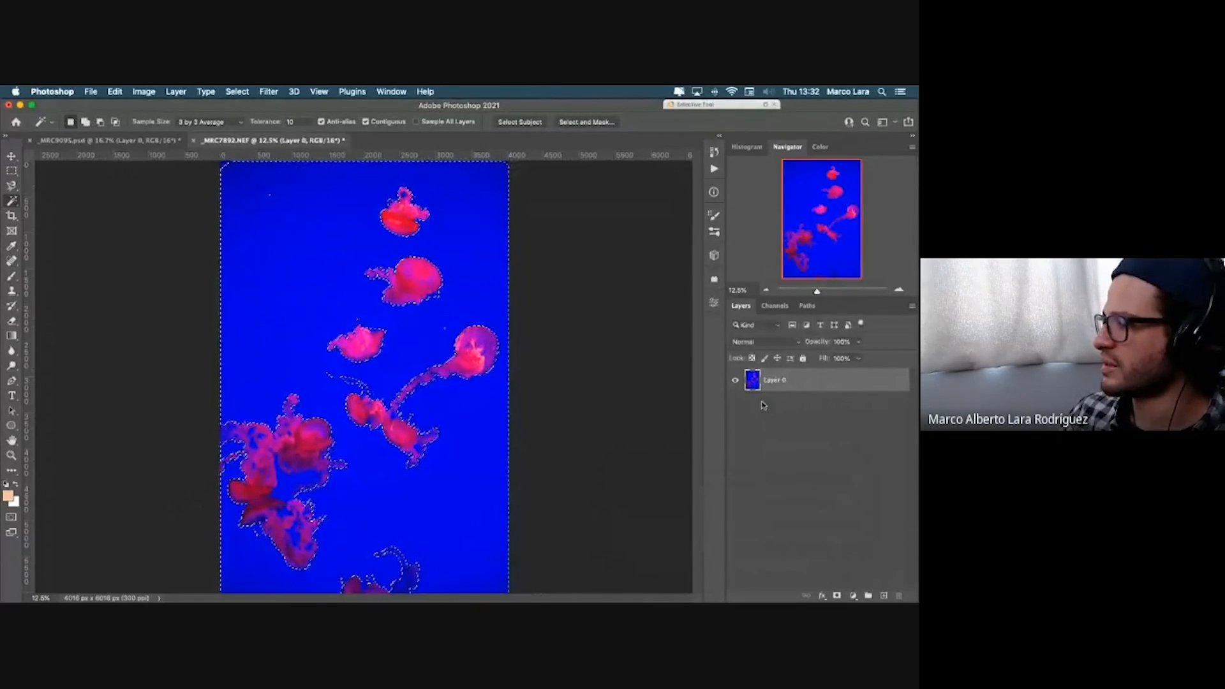
Step: Try deleting the selected blue area from Layer 0, undo the deletion, and clear the selection
key(Delete)
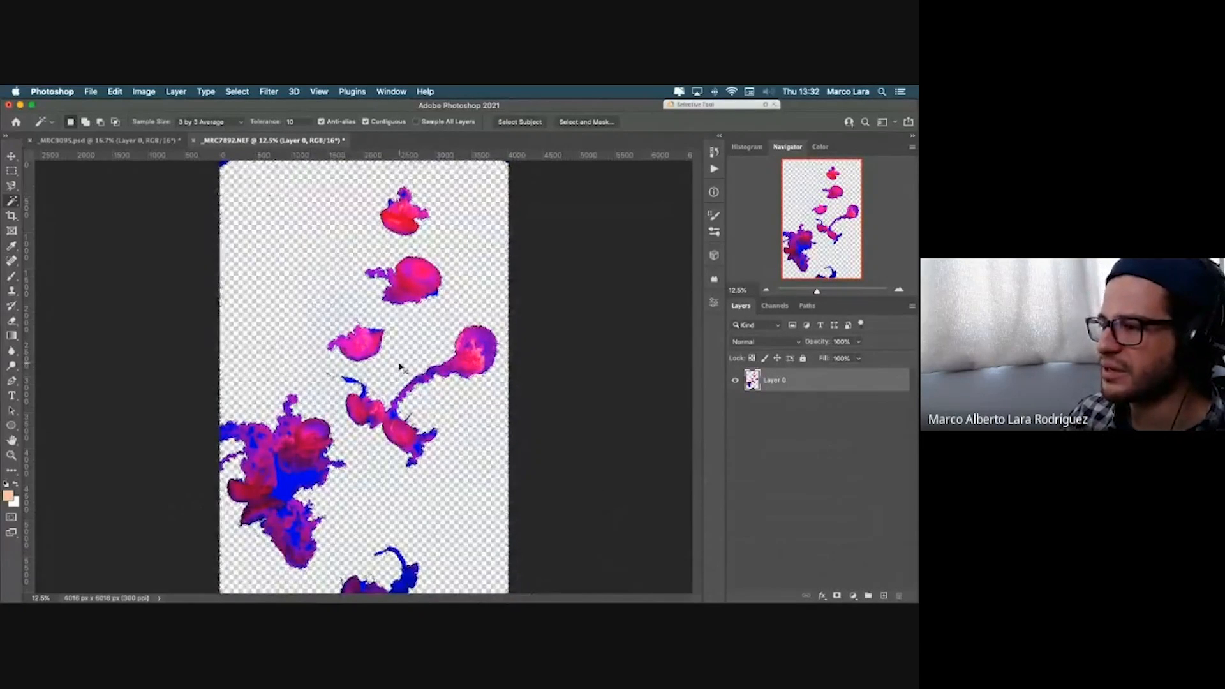
key(super+z)
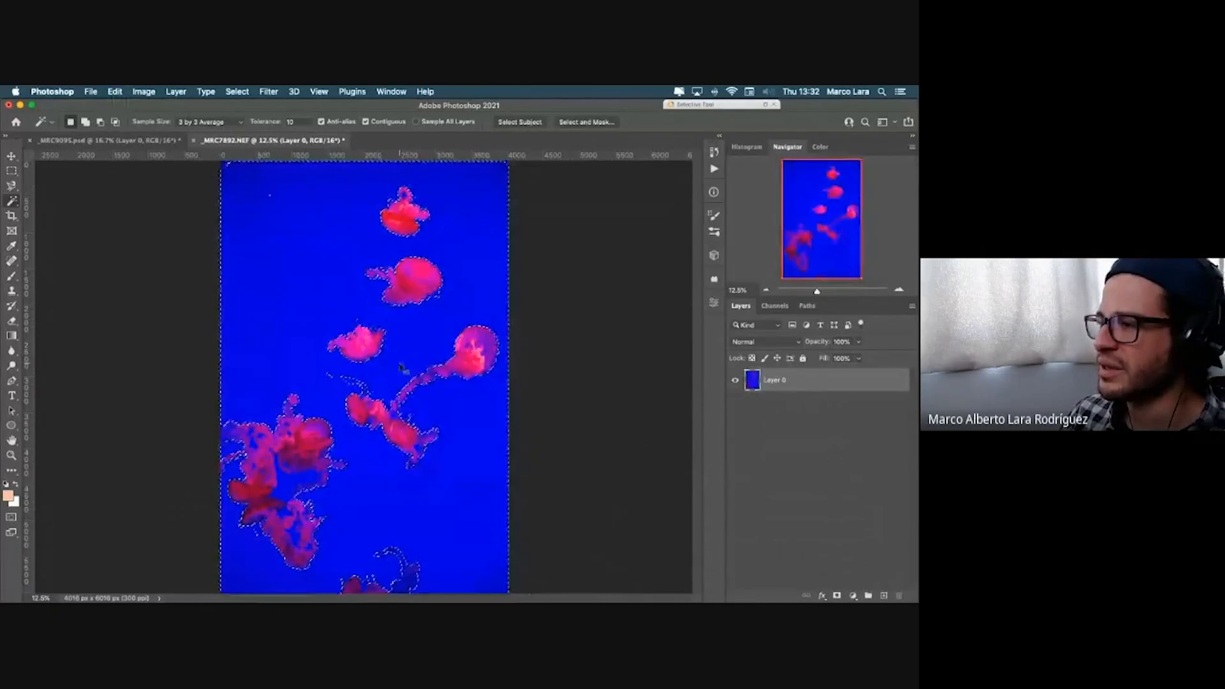
key(super+d)
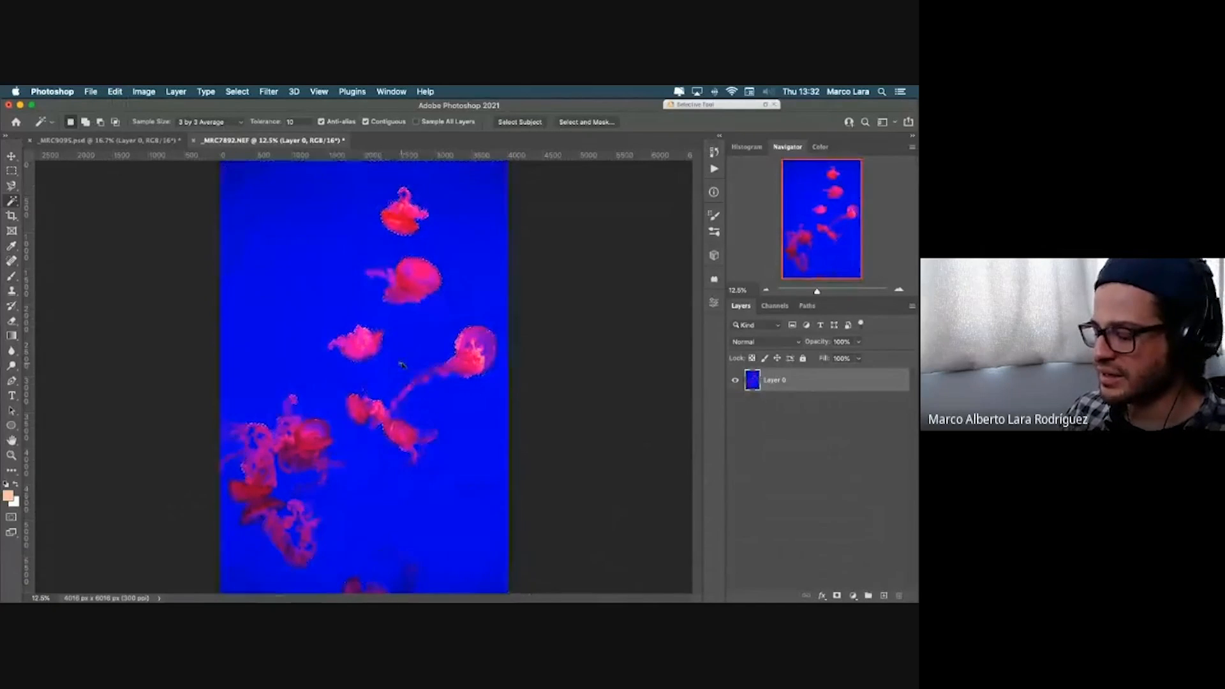
click(12, 170)
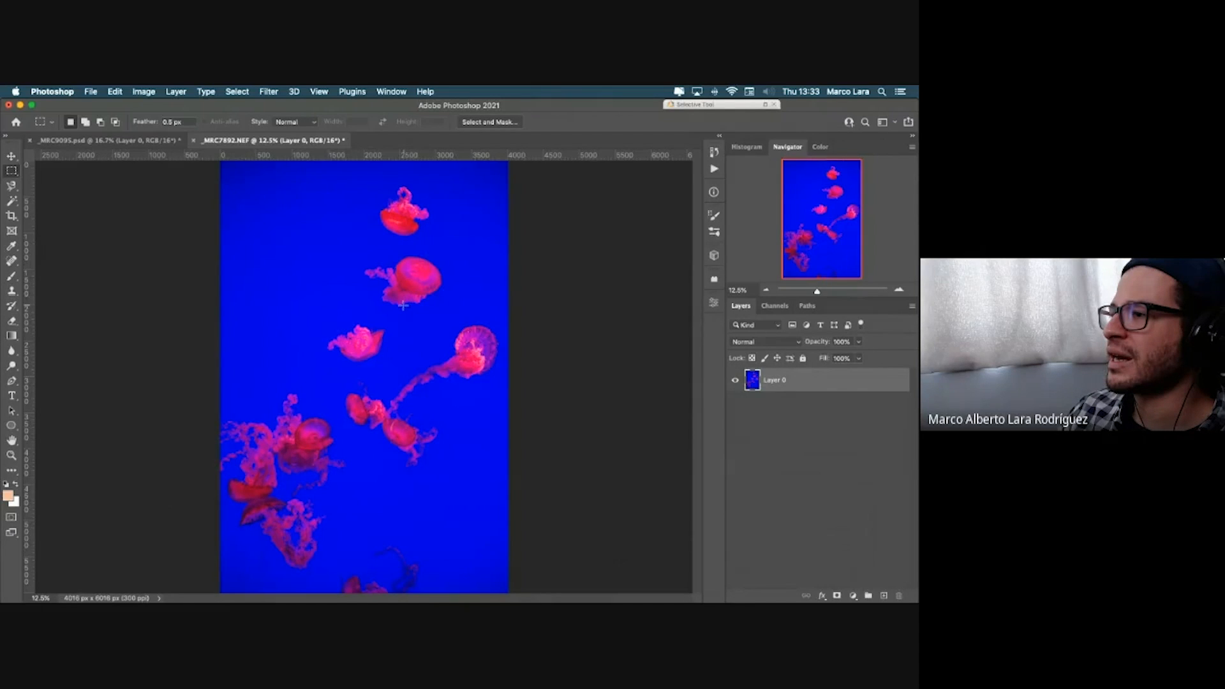
Step: Switch to Adobe Bridge to look at the sample photos in the Muestras folder, and return to Photoshop
mouse_move(918, 88)
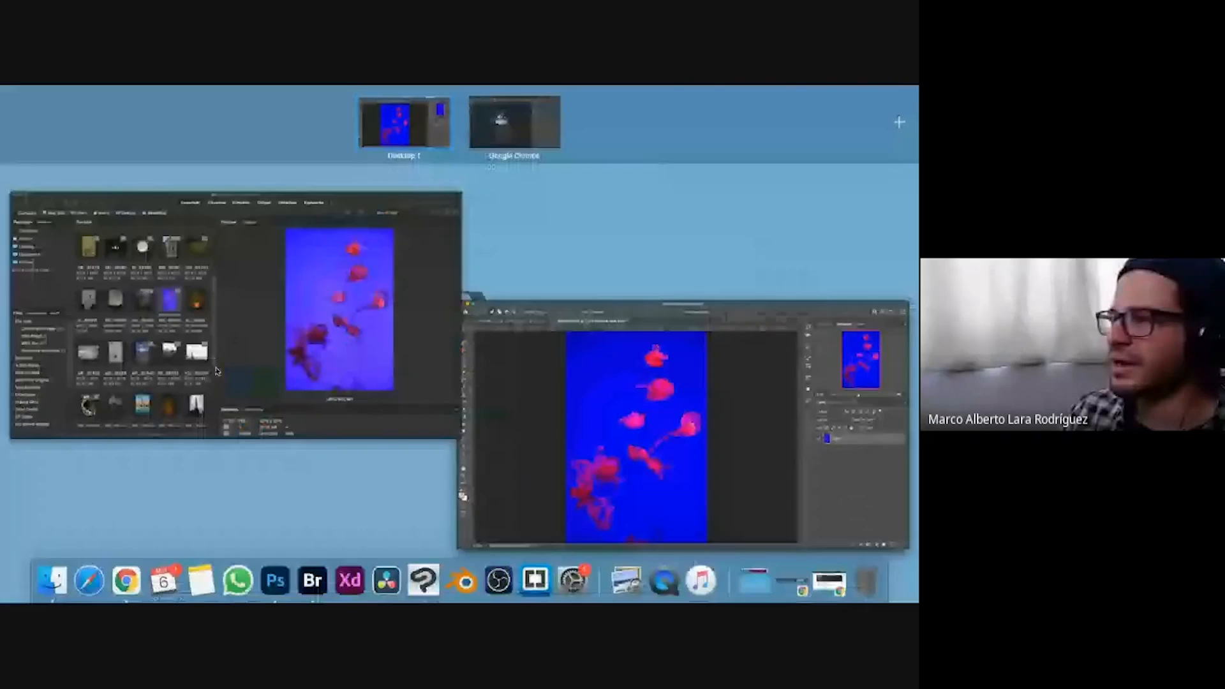
click(301, 368)
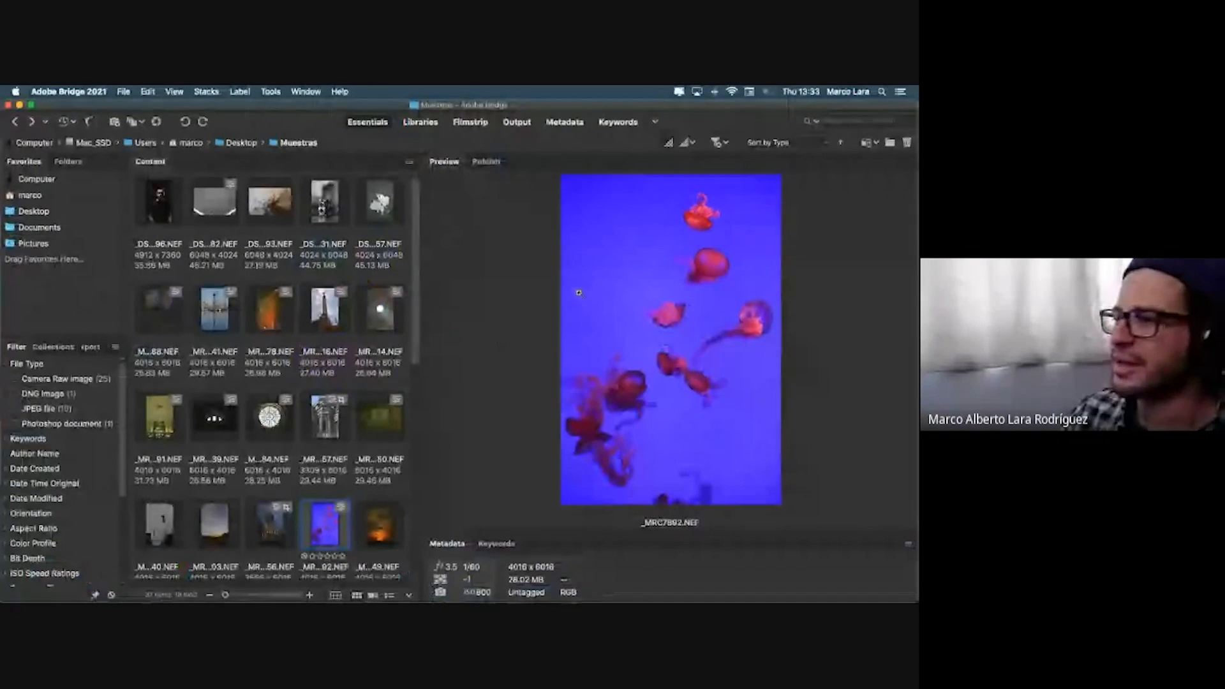
key(super+Tab)
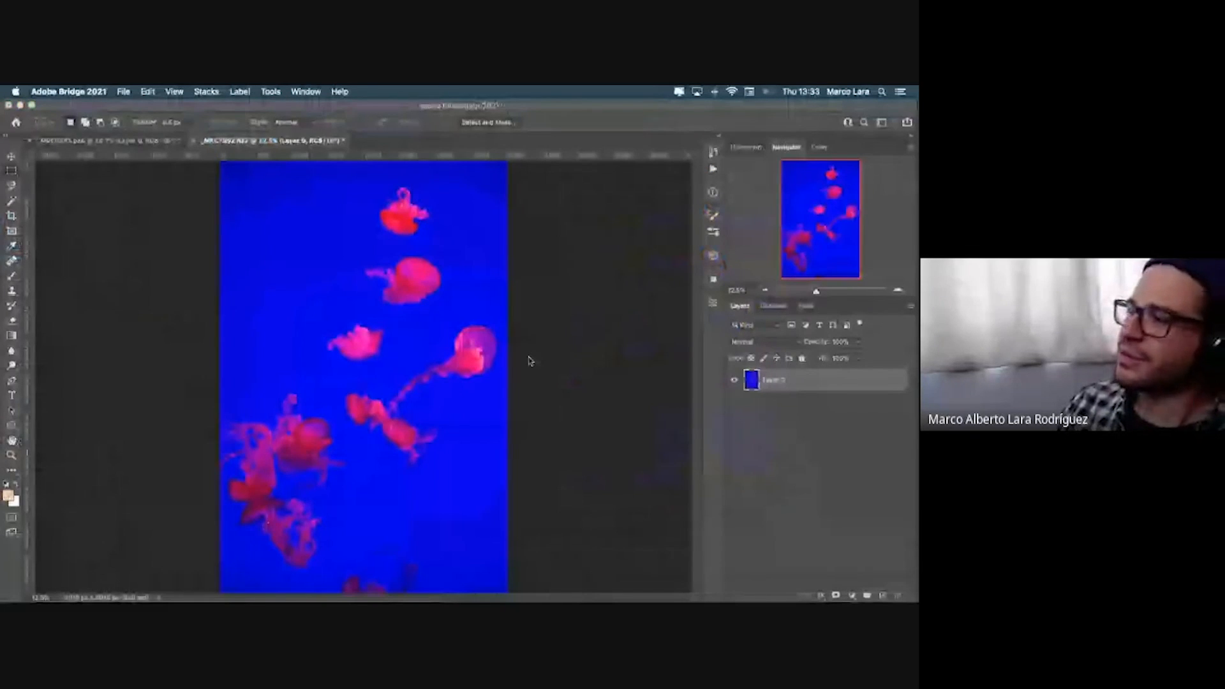
Step: Select the round jellyfish second from the top with the Object Selection tool in Rectangle mode
drag(450, 251, 357, 316)
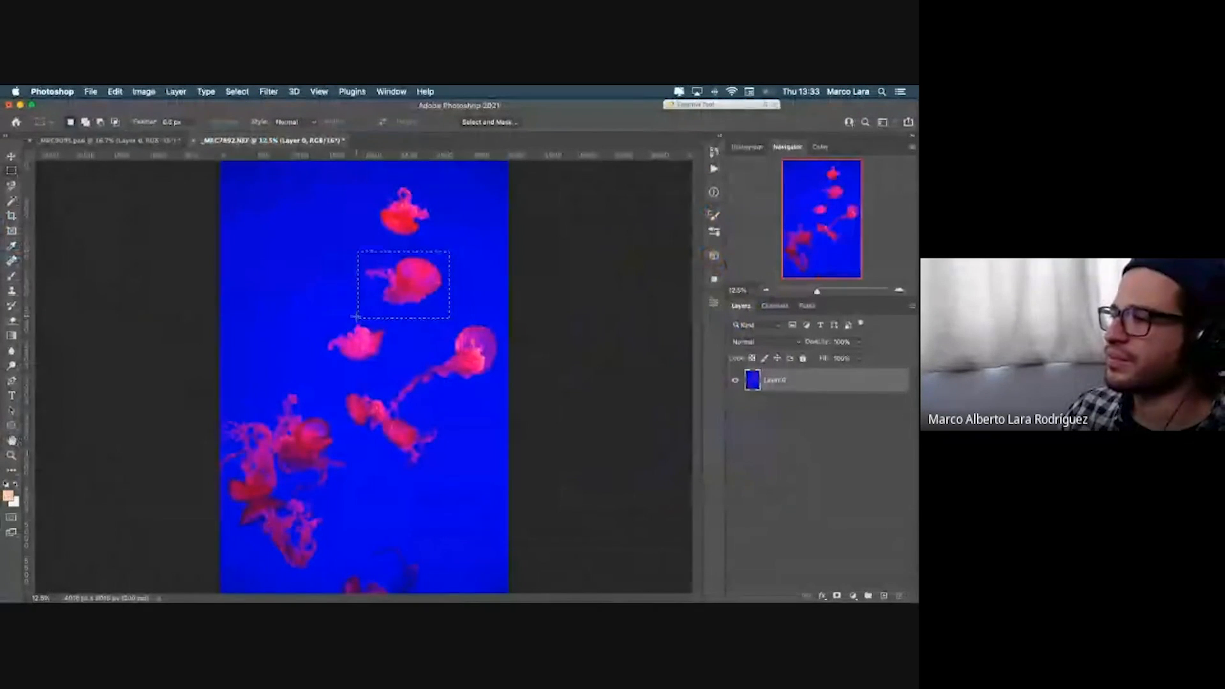
click(13, 185)
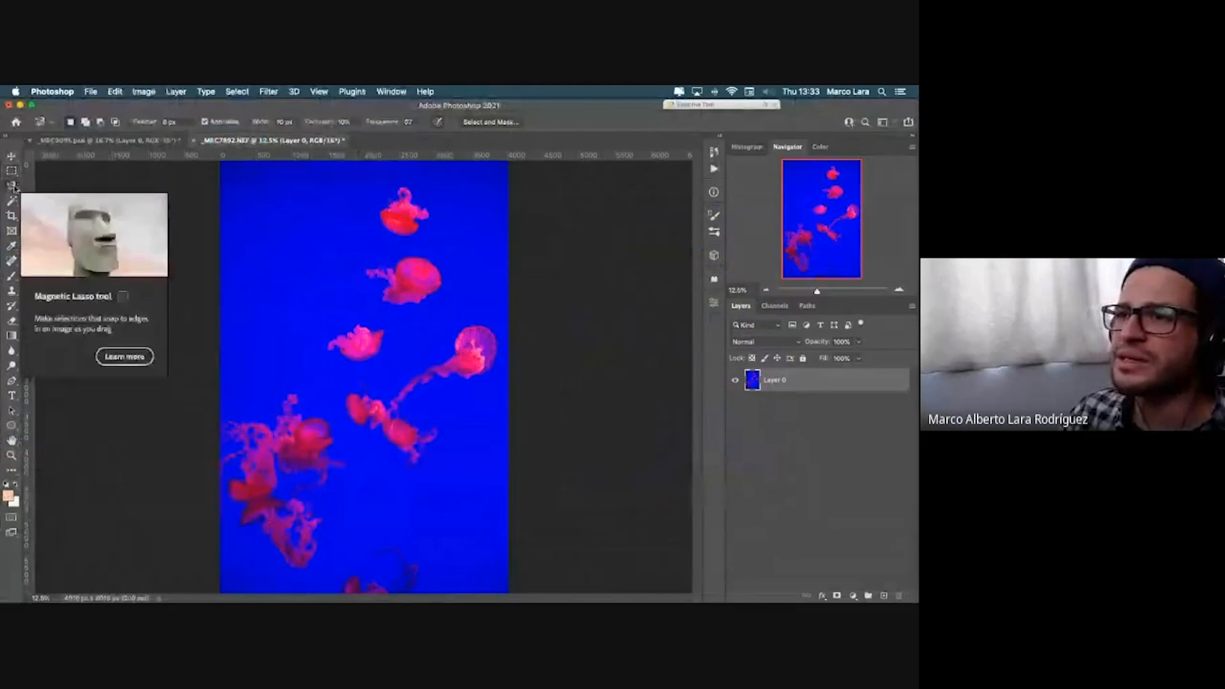
click(12, 201)
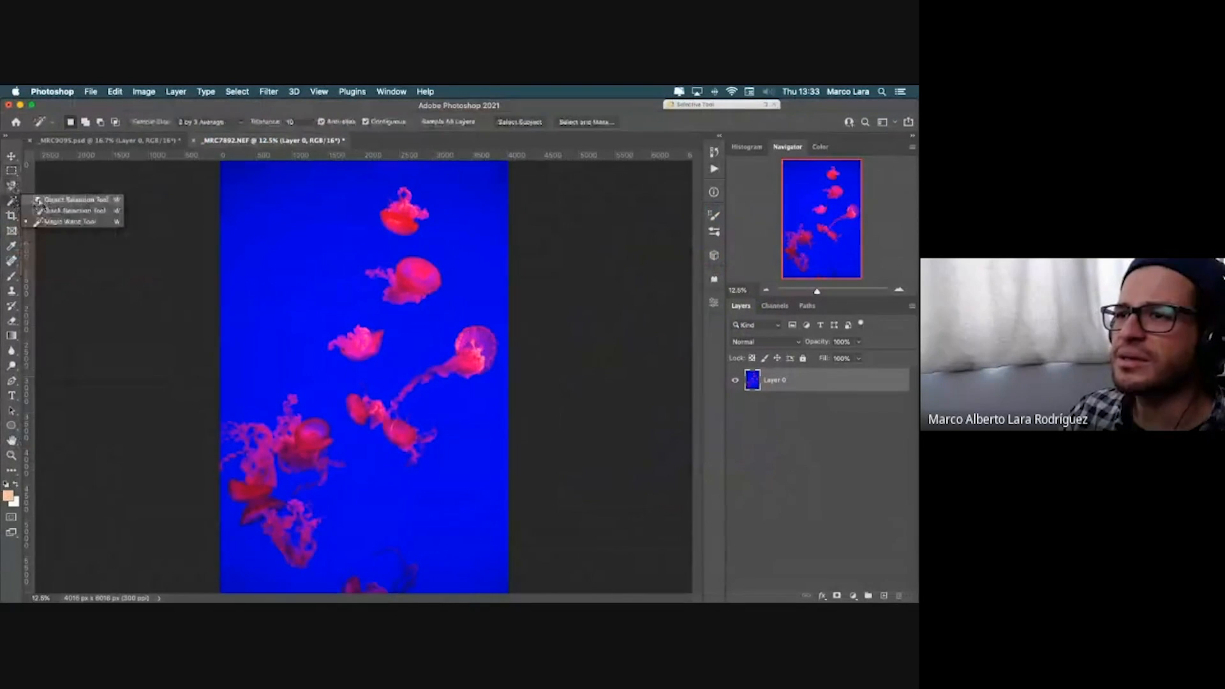
click(64, 202)
drag(350, 246, 446, 316)
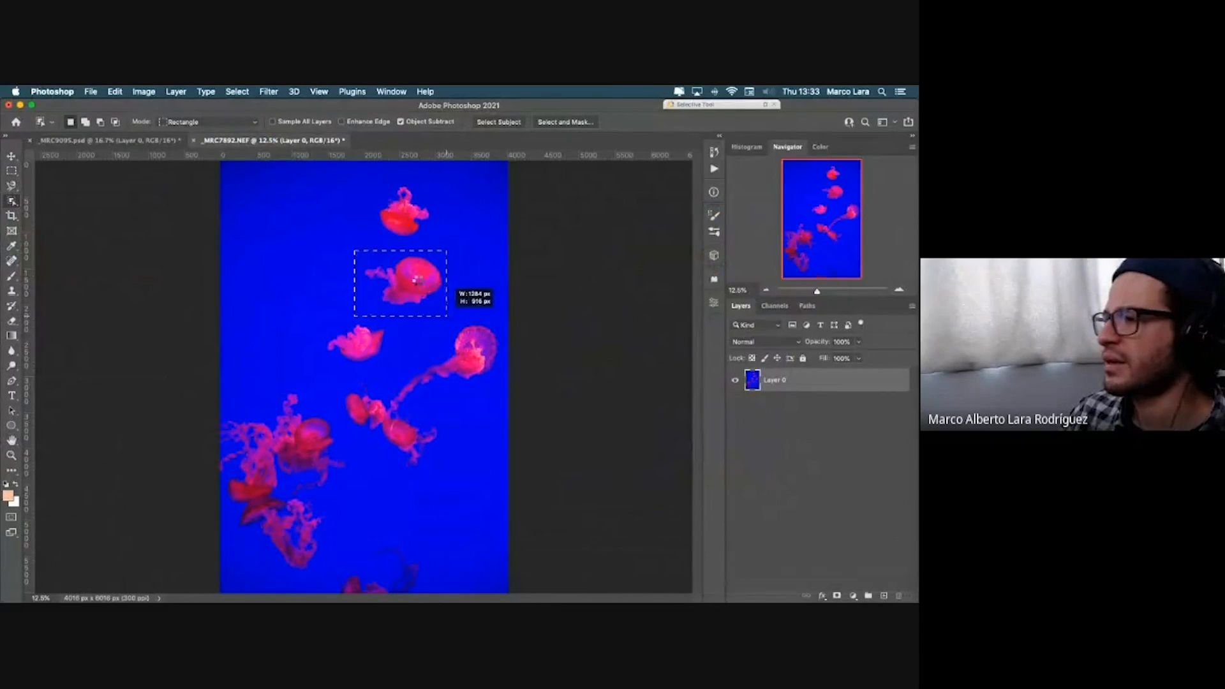
Step: Copy the selected jellyfish onto a new layer and move the copy to the left of the original
right_click(416, 281)
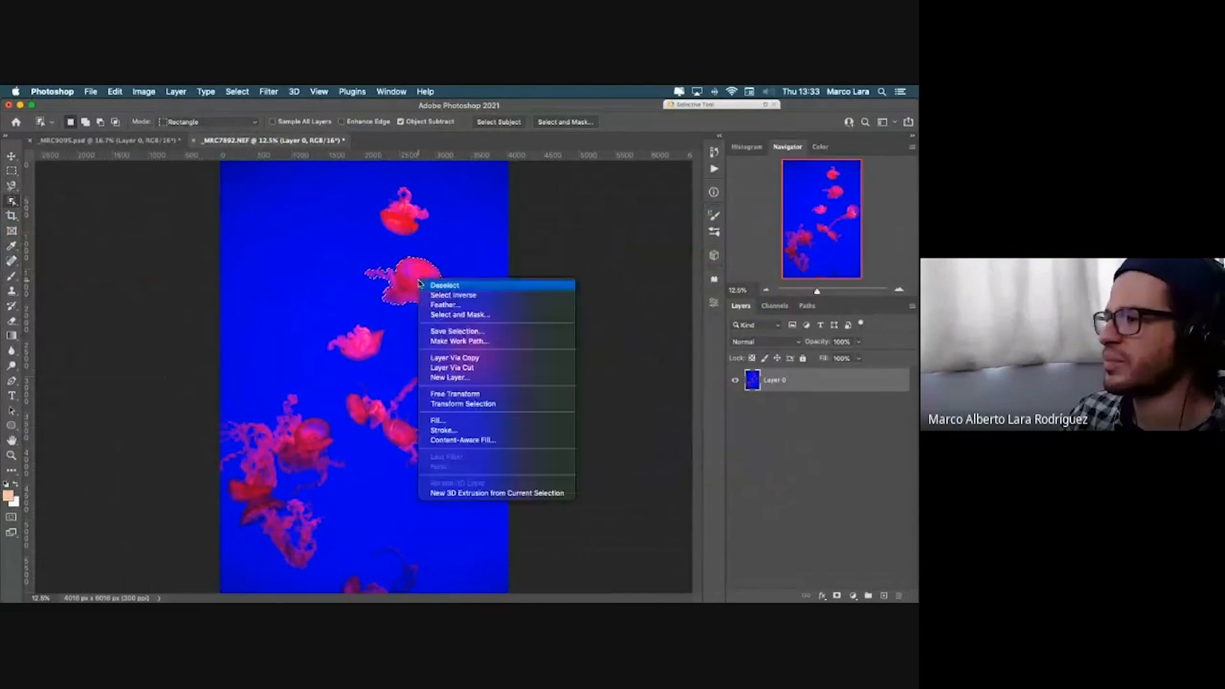
click(487, 358)
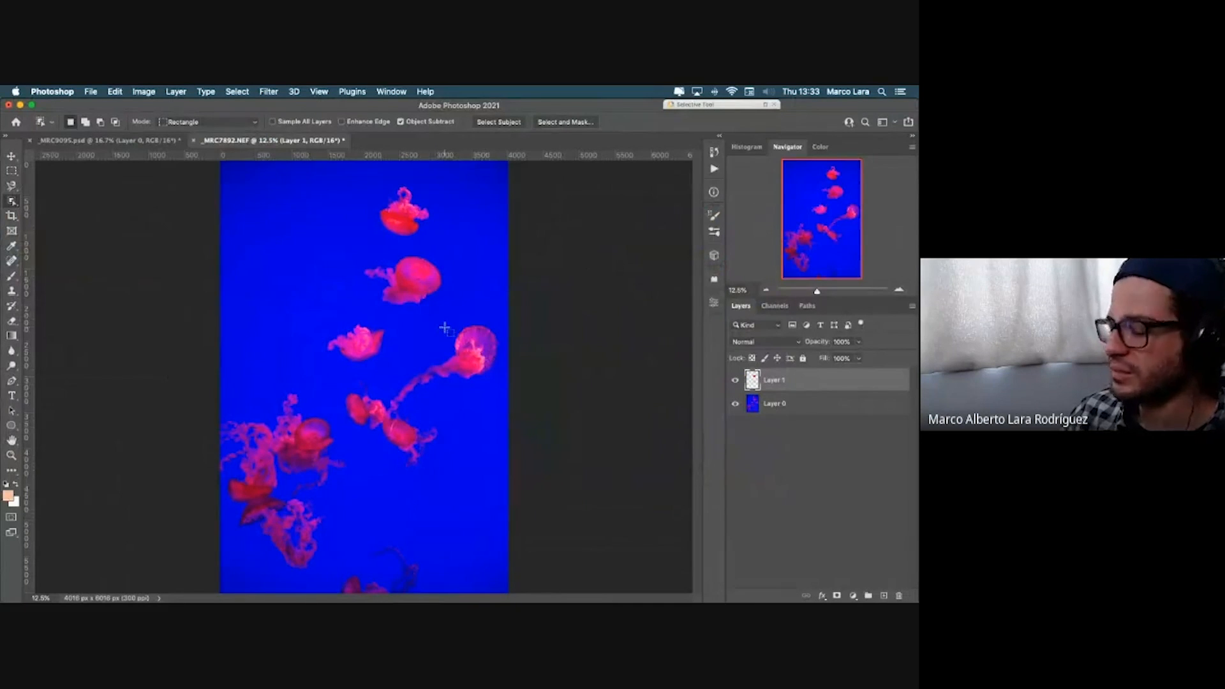
click(11, 156)
drag(441, 295, 351, 303)
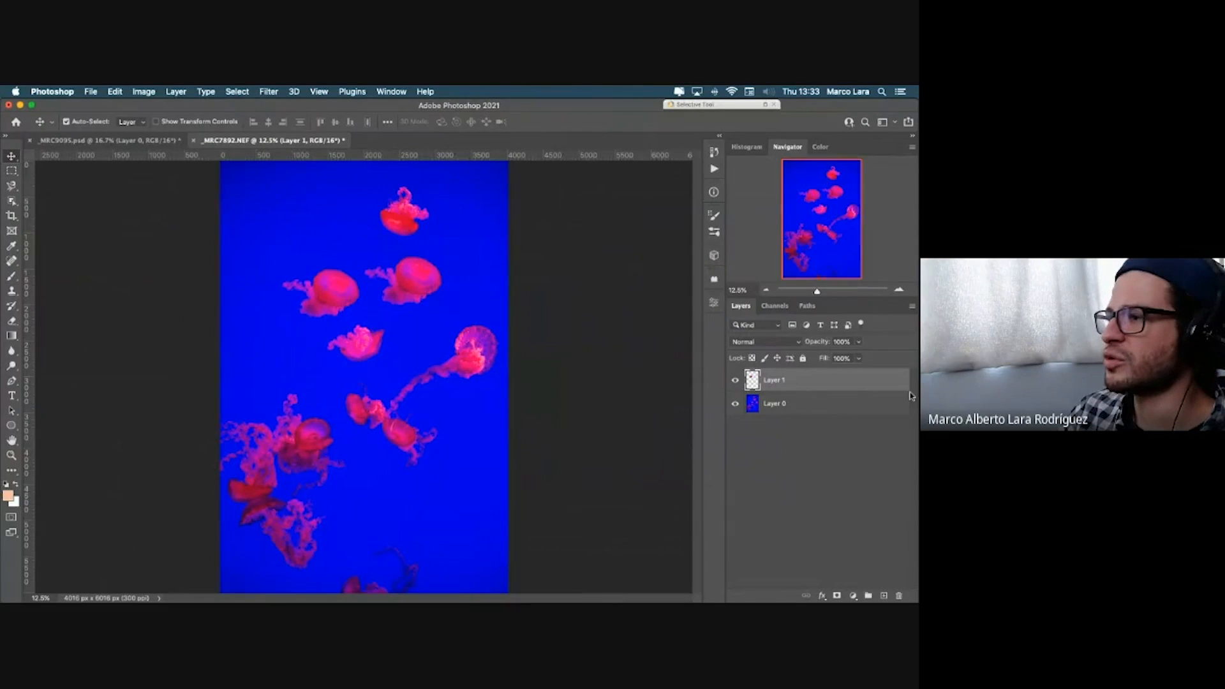
Step: Duplicate Layer 1 under the default name and spread the two jellyfish copies over the upper-left blue area, one above the other
right_click(766, 383)
click(683, 164)
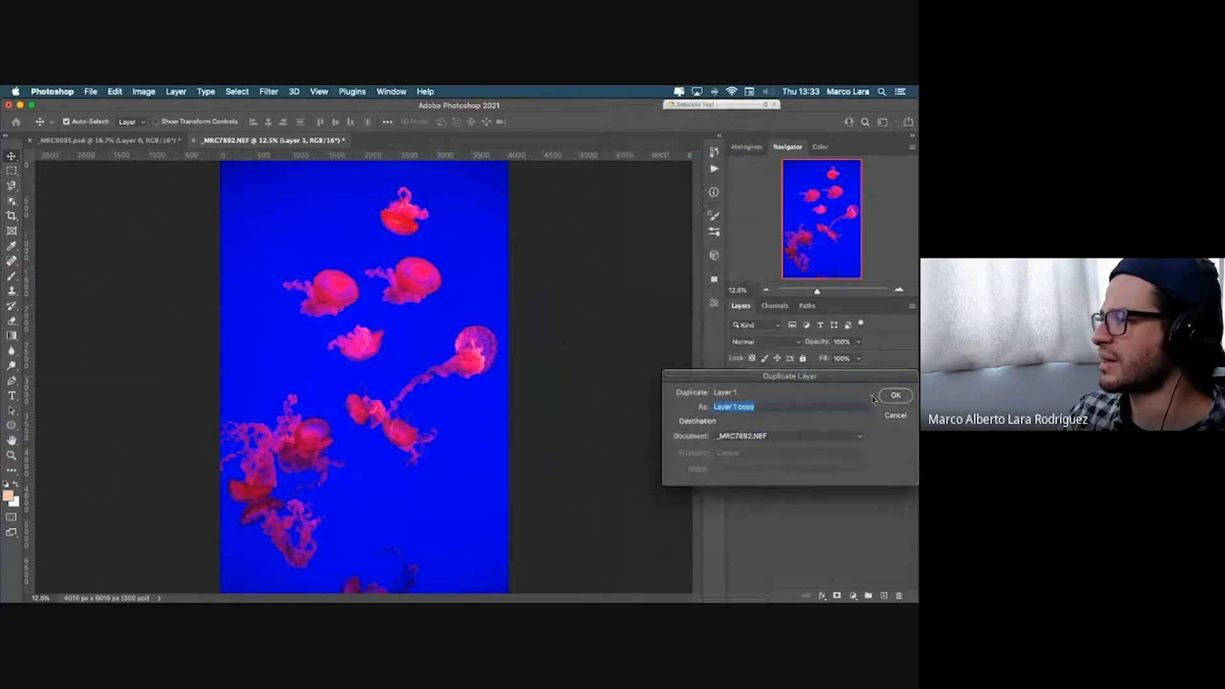
click(892, 401)
drag(348, 284, 338, 220)
drag(345, 294, 297, 308)
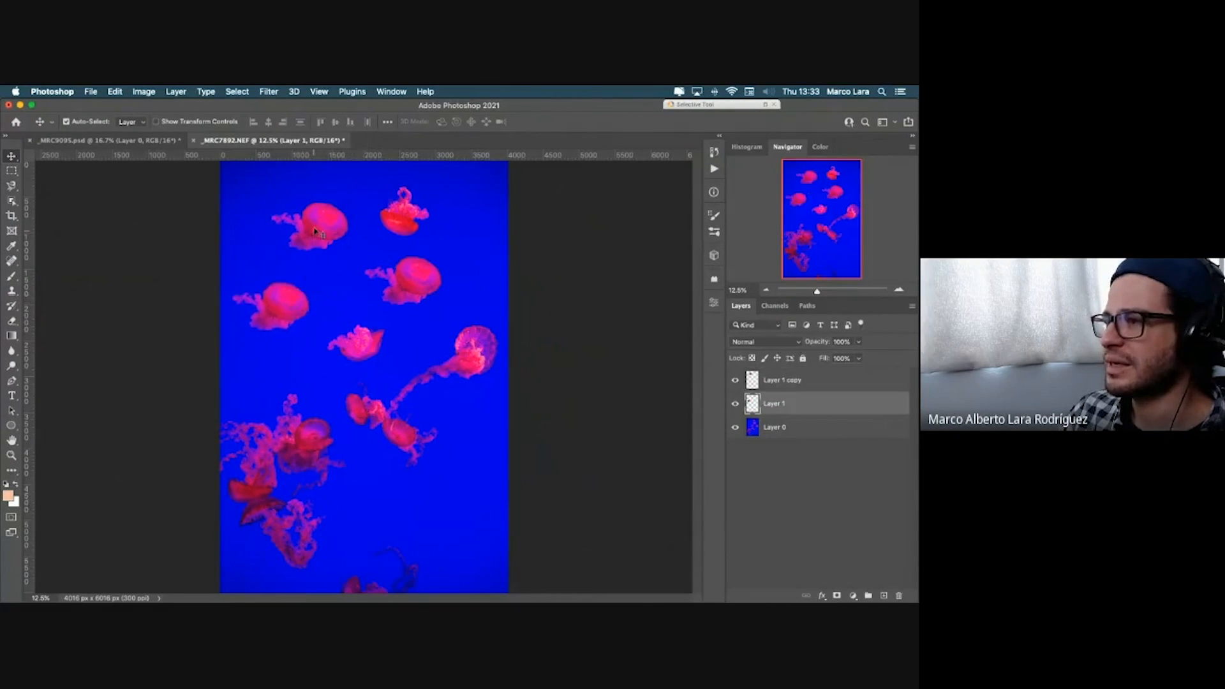
drag(317, 226, 323, 233)
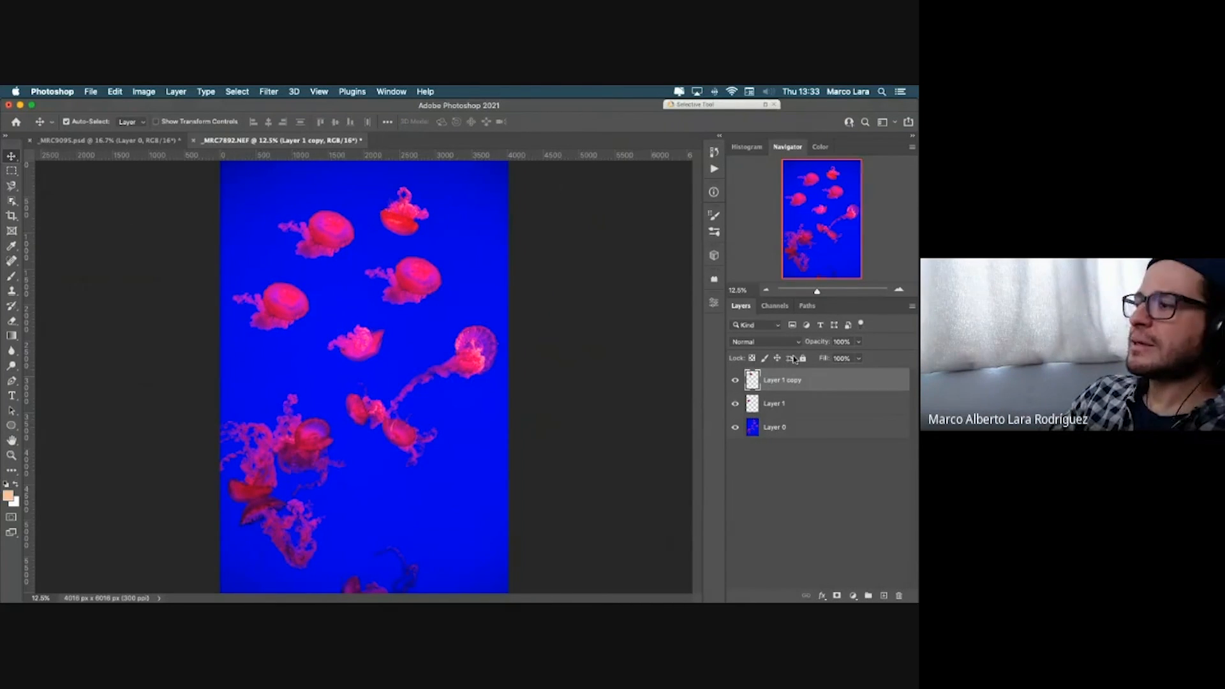
key(ctrl+Up)
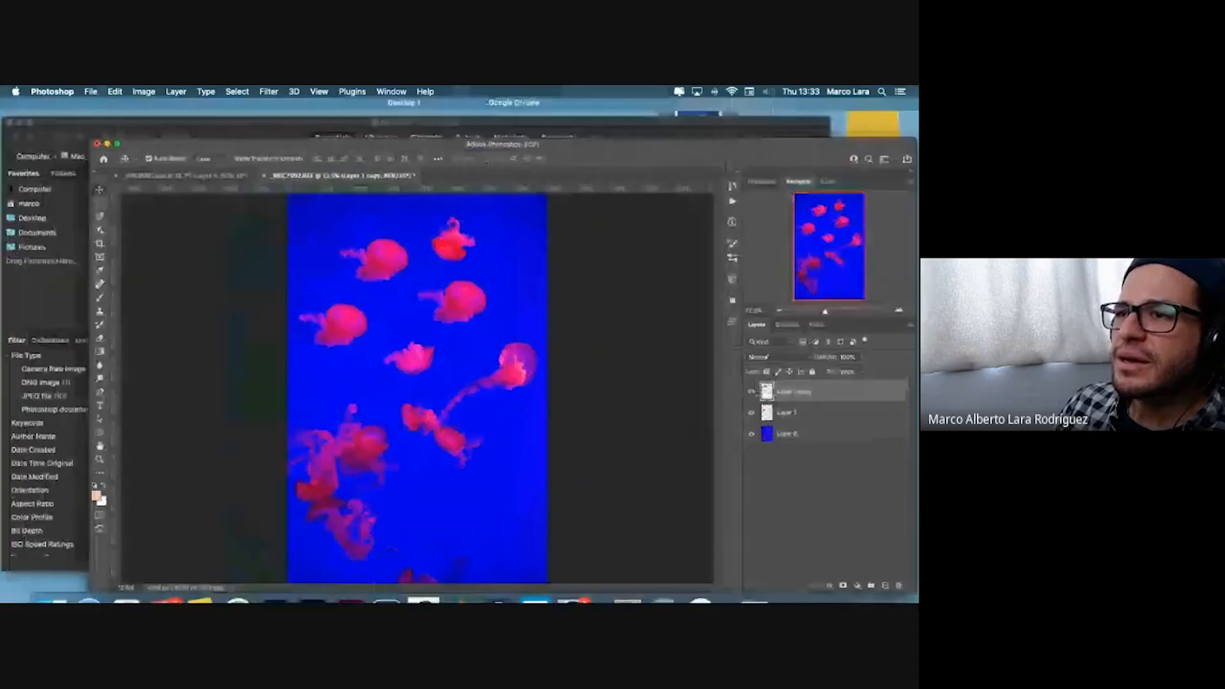
key(ctrl+Up)
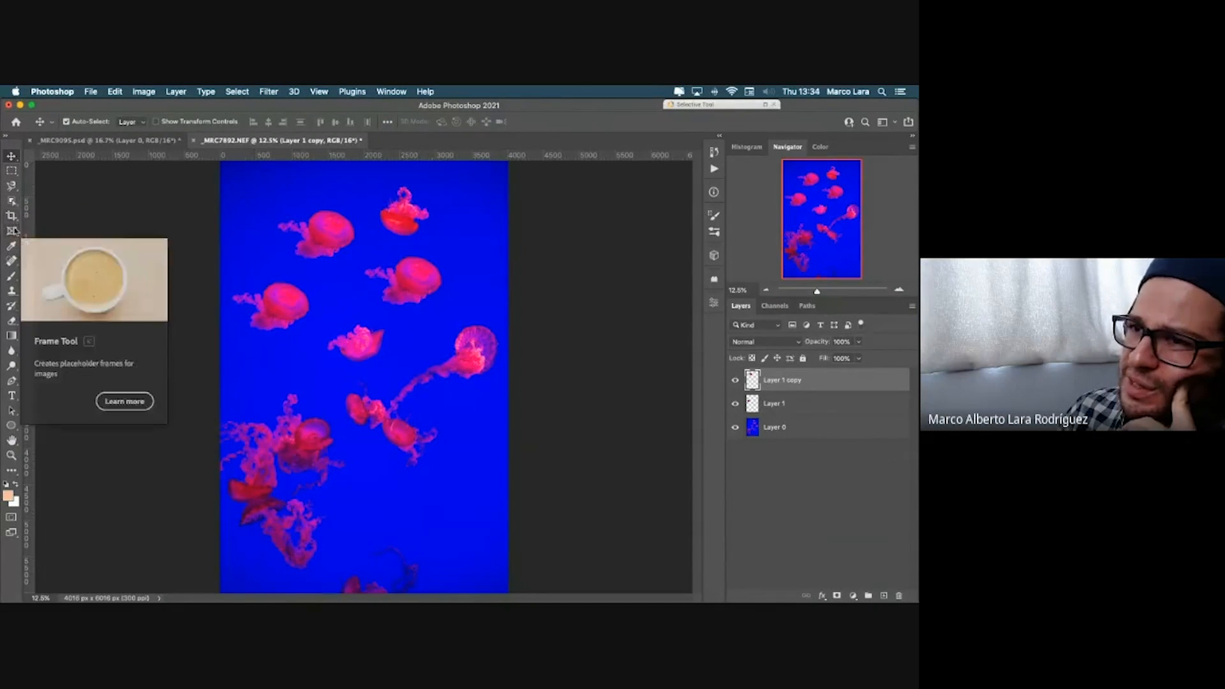
Step: Switch to the mountain document _MRC9095.psd and activate the Crop tool with the whole image in view
click(101, 141)
key(super+minus)
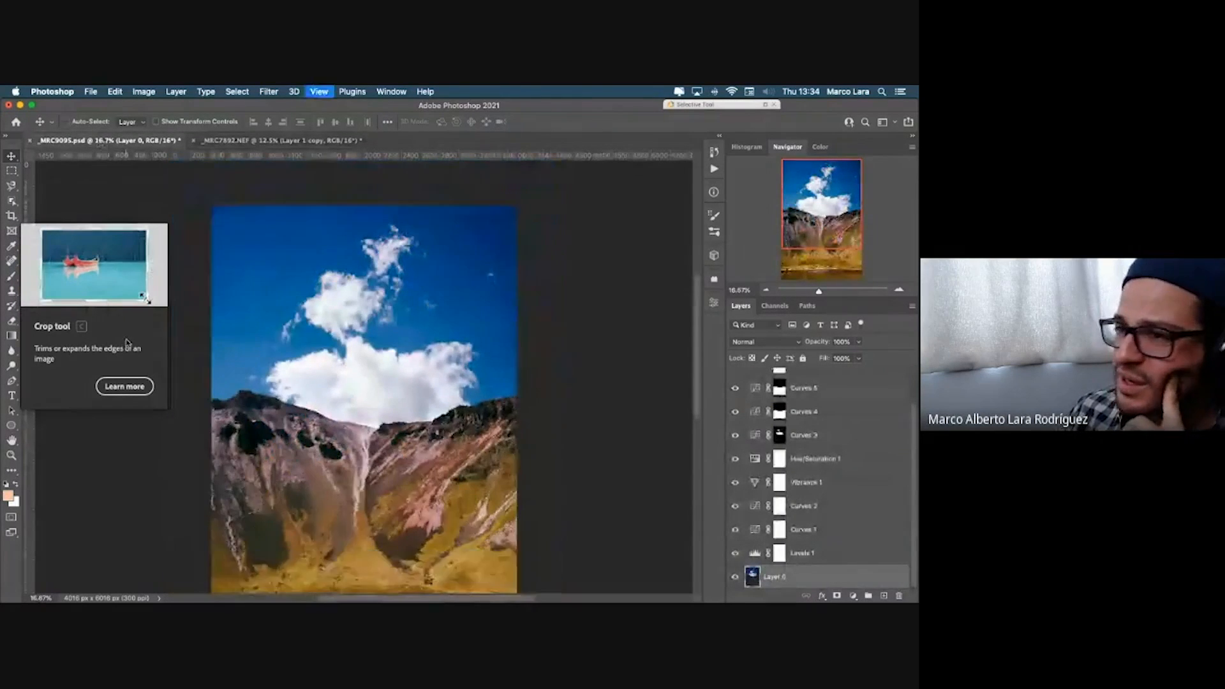
click(12, 216)
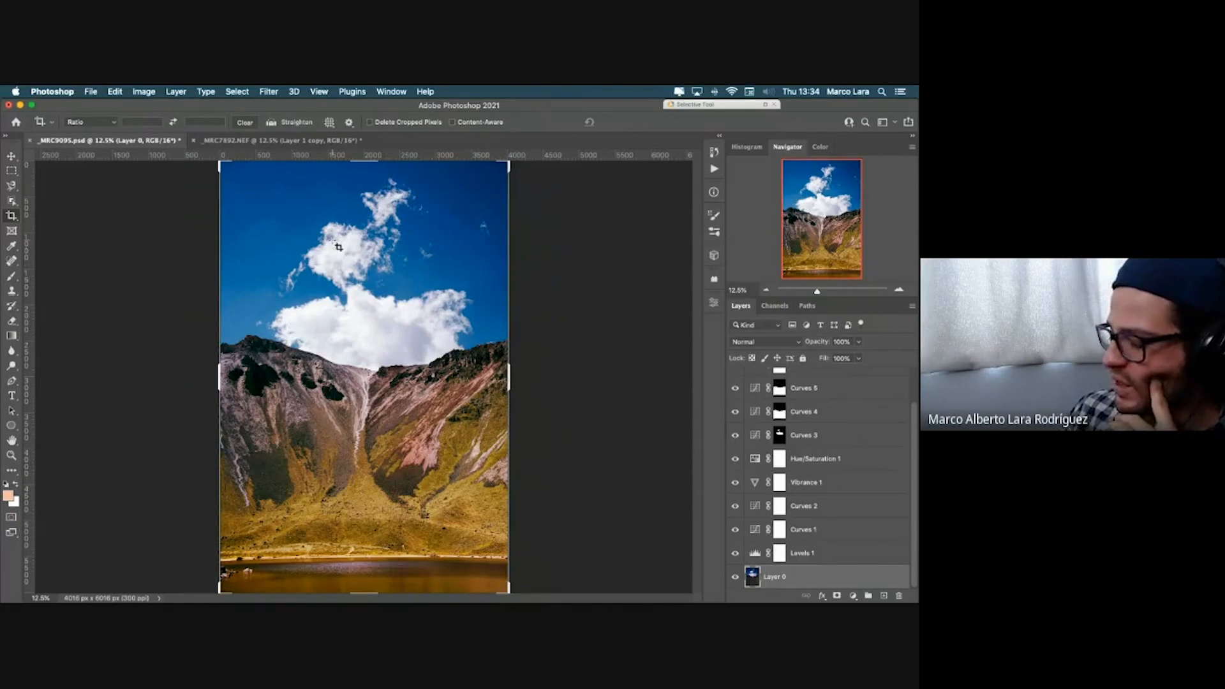
key(super+minus)
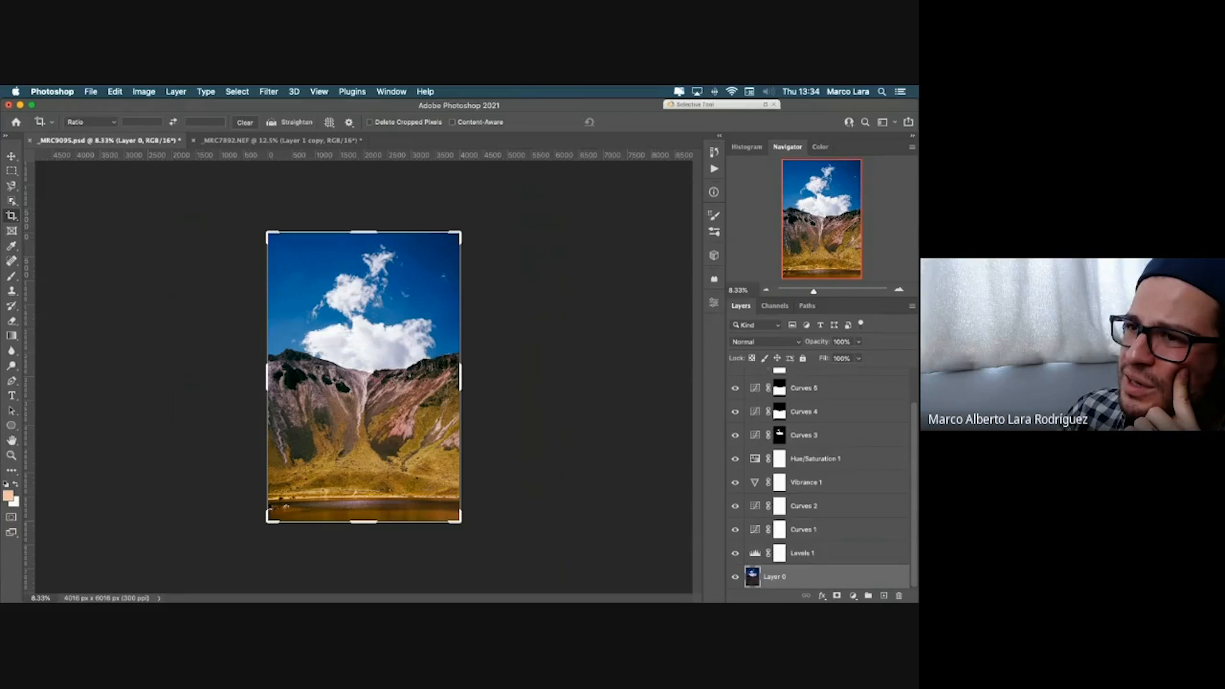
right_click(12, 217)
click(36, 214)
click(372, 241)
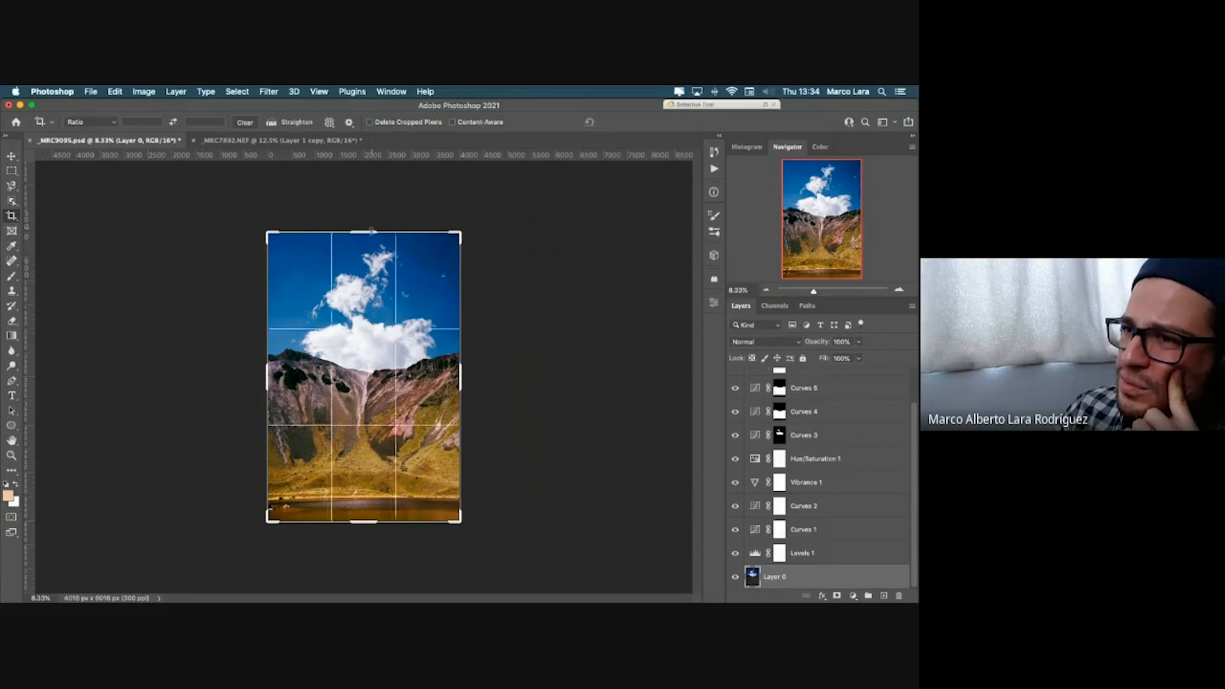
Step: Try cropping off the upper sky and the lower foreground, and extend the crop frame back to the full image height
drag(372, 232, 372, 277)
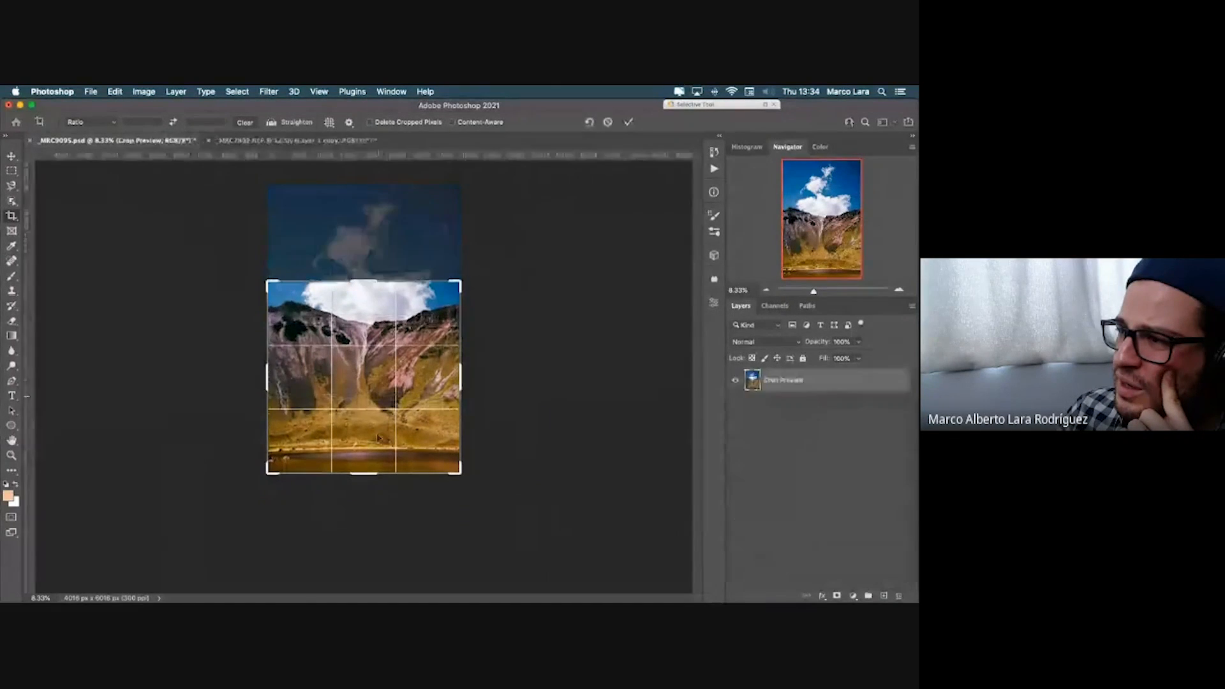
drag(367, 473, 366, 423)
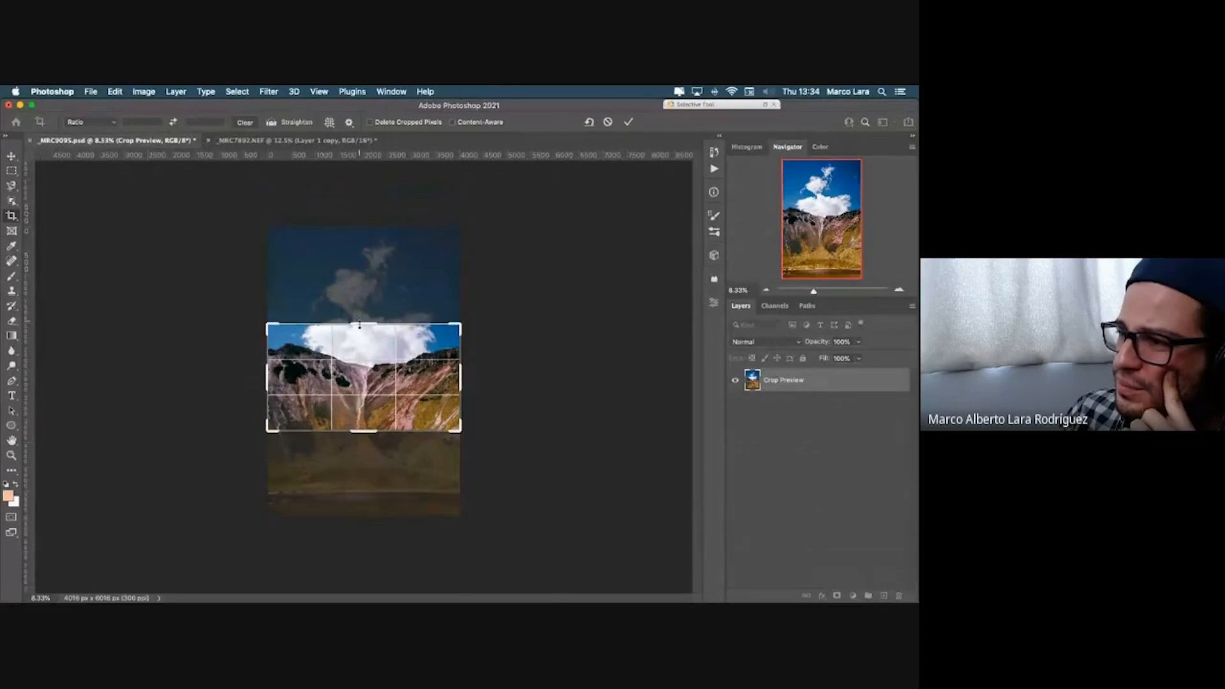
drag(359, 325, 359, 275)
drag(367, 477, 350, 521)
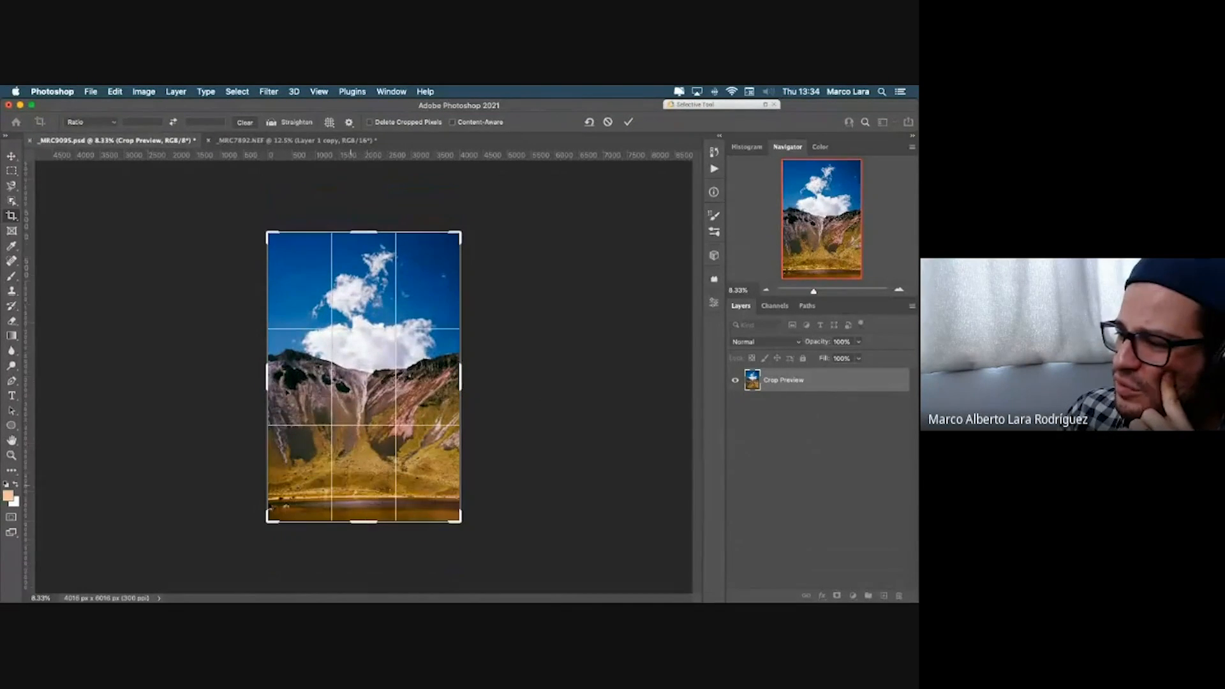
Step: Try cropping both sides of the mountain image to a narrow vertical strip, undo the crop, and reactivate the Crop tool
drag(268, 379, 301, 379)
drag(428, 379, 400, 379)
key(Return)
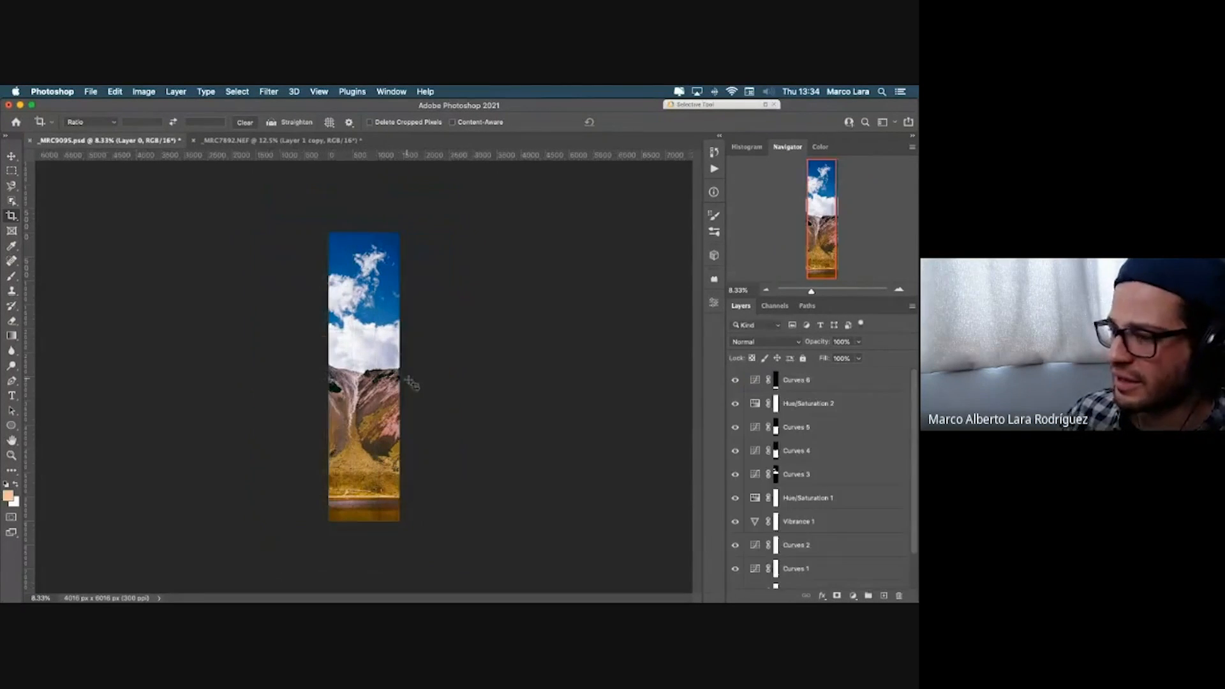
key(super+z)
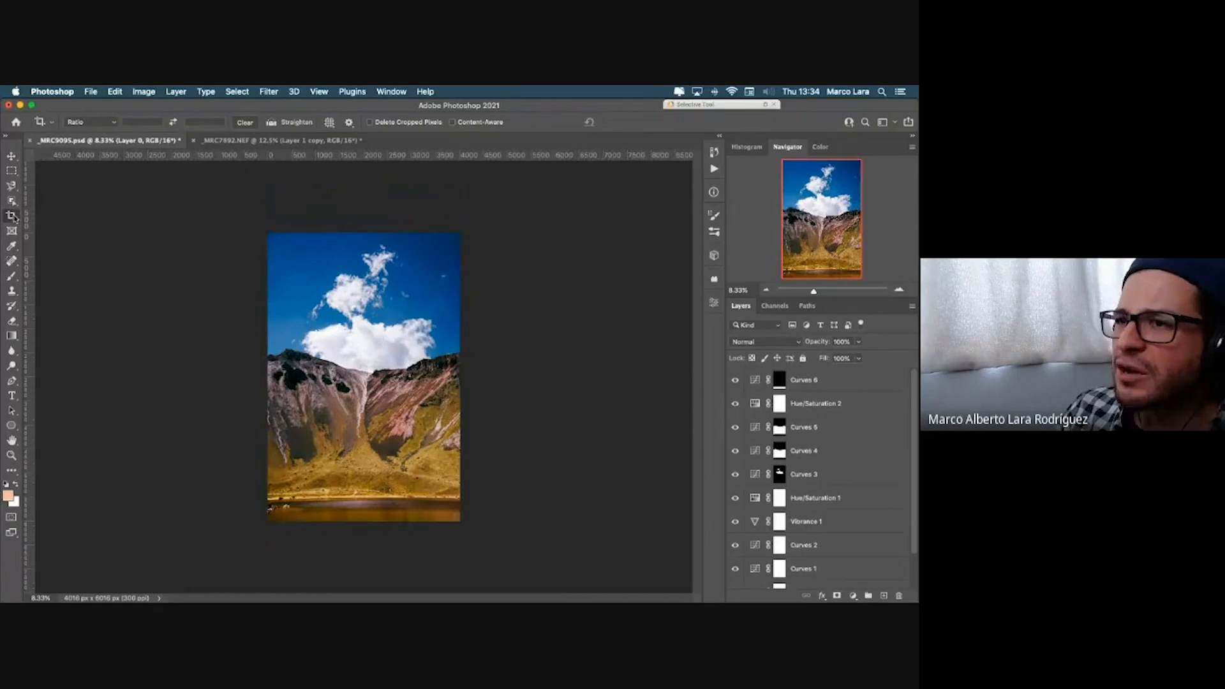
click(13, 217)
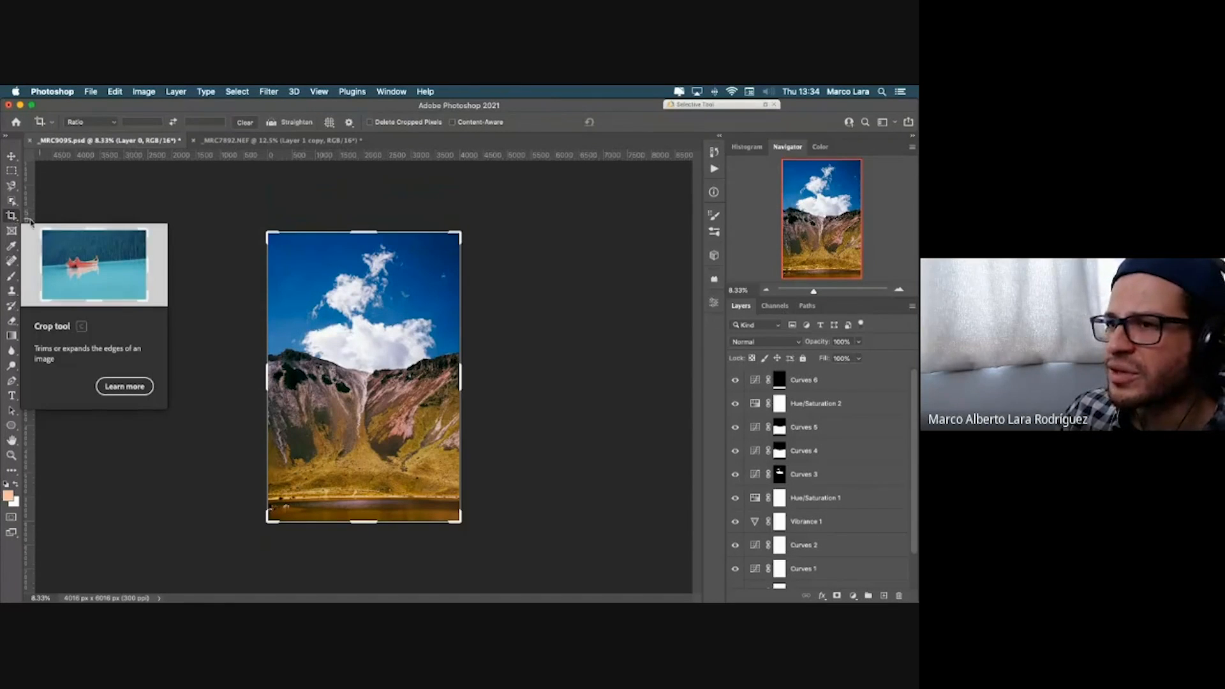
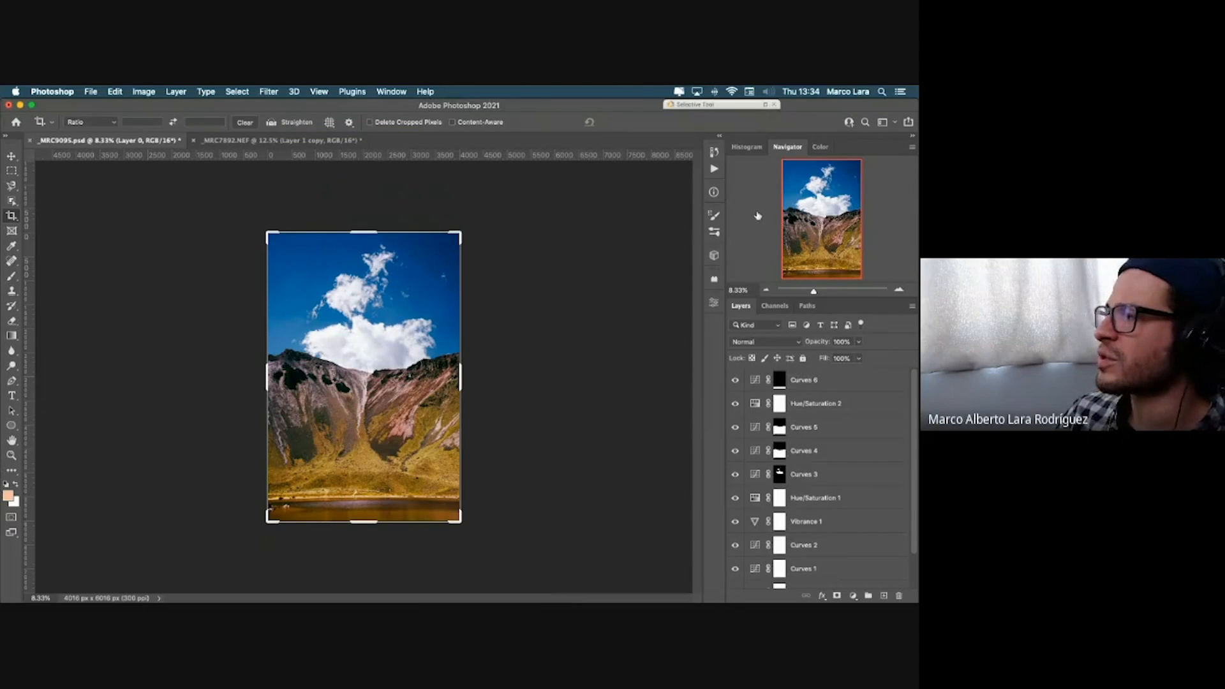
Step: Switch to Adobe Bridge and open the mossy wall window photo _MRC4950.NEF in Camera Raw
mouse_move(913, 90)
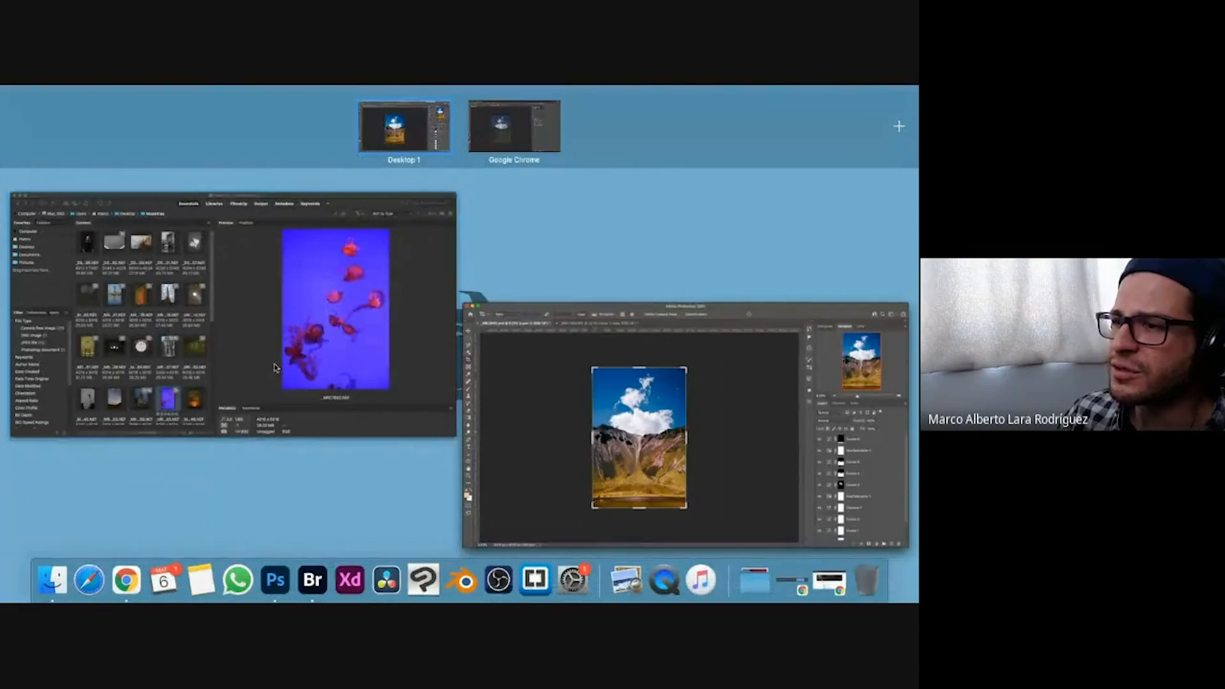
click(344, 246)
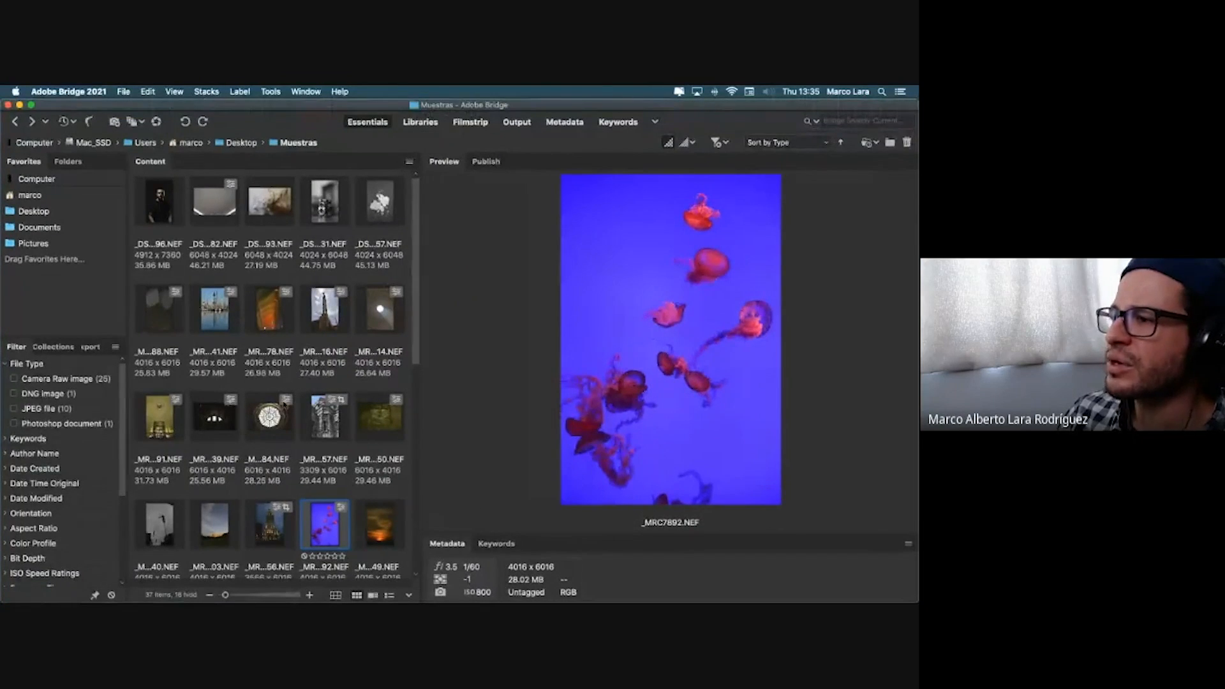
scroll(285, 404, down, 5)
double_click(371, 219)
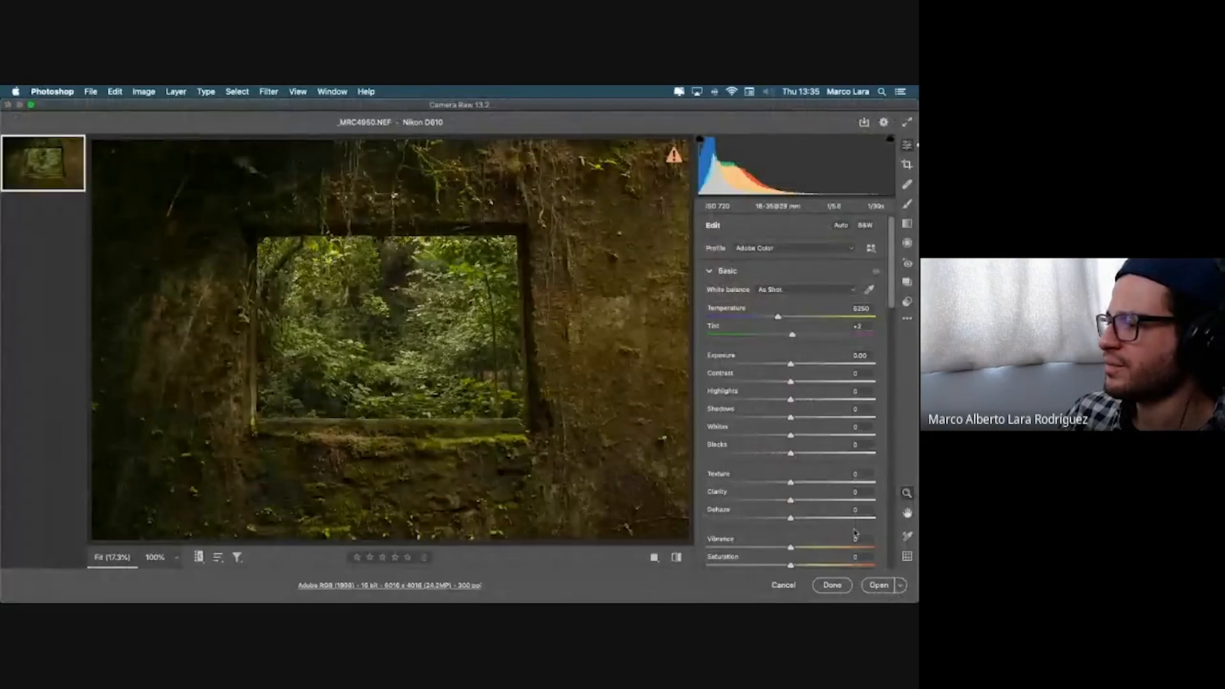
Step: Set the photo's exposure to +1.00 and highlights to -61, and open it in Photoshop
drag(791, 364, 740, 402)
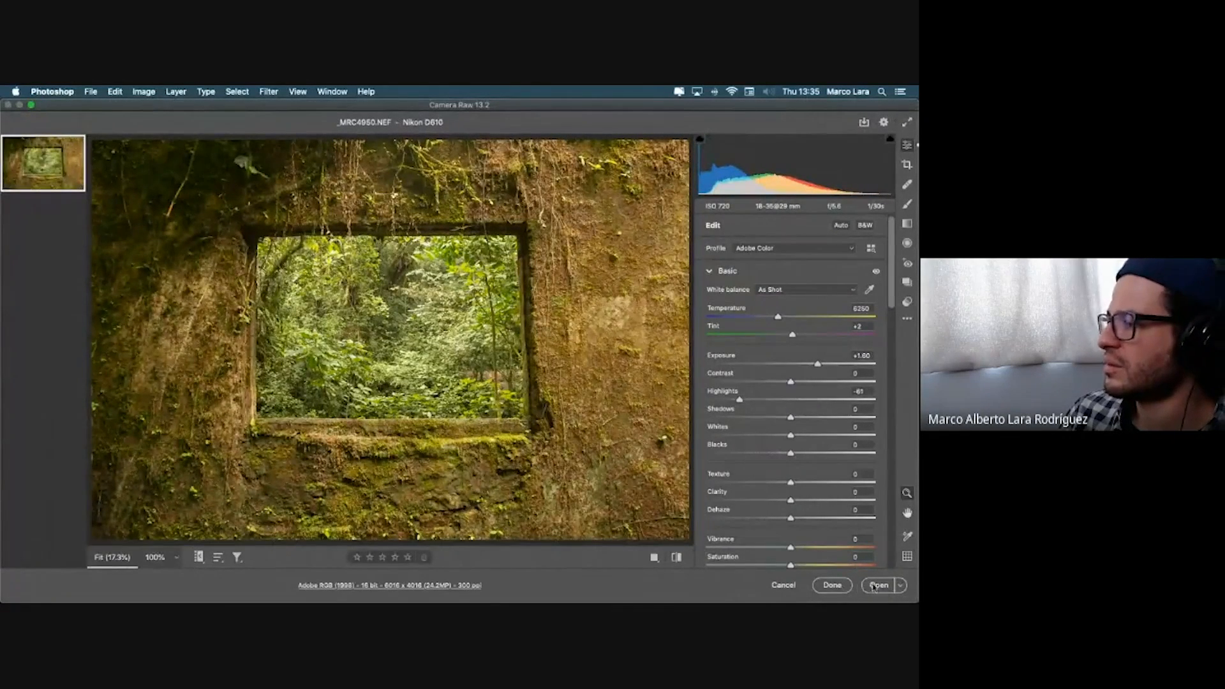
click(875, 585)
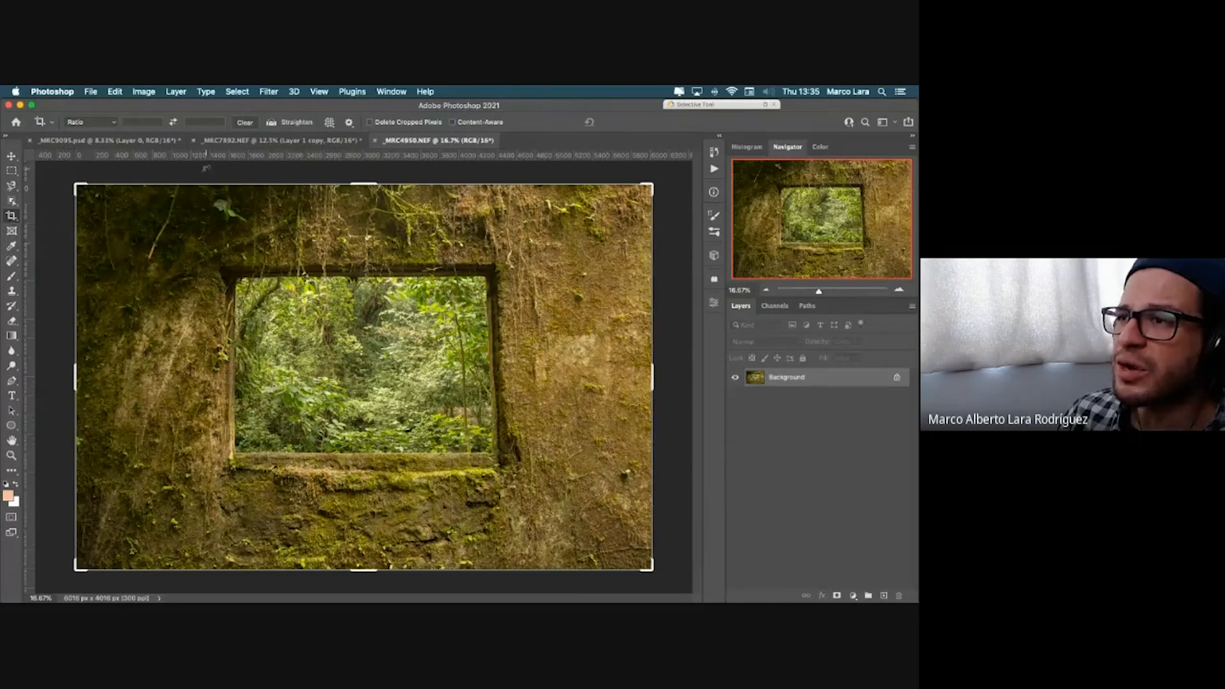
Step: Try straightening the photo along the window's lower sill with the Crop tool's Straighten option
click(271, 122)
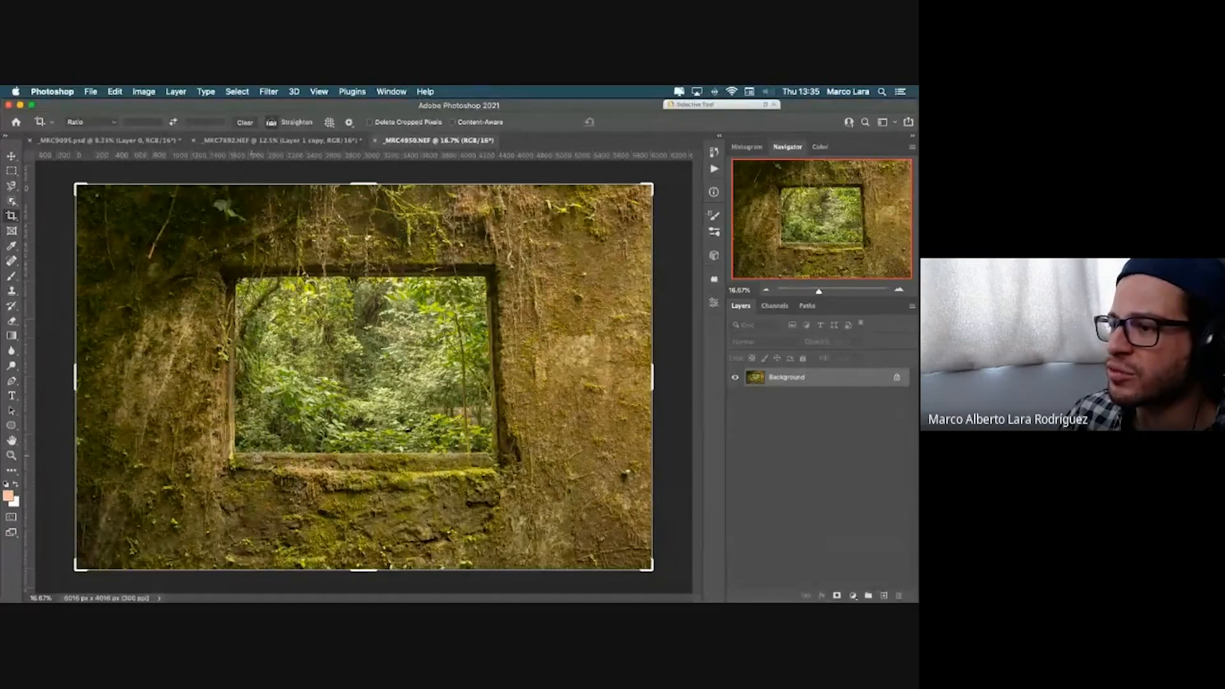
drag(241, 456, 487, 452)
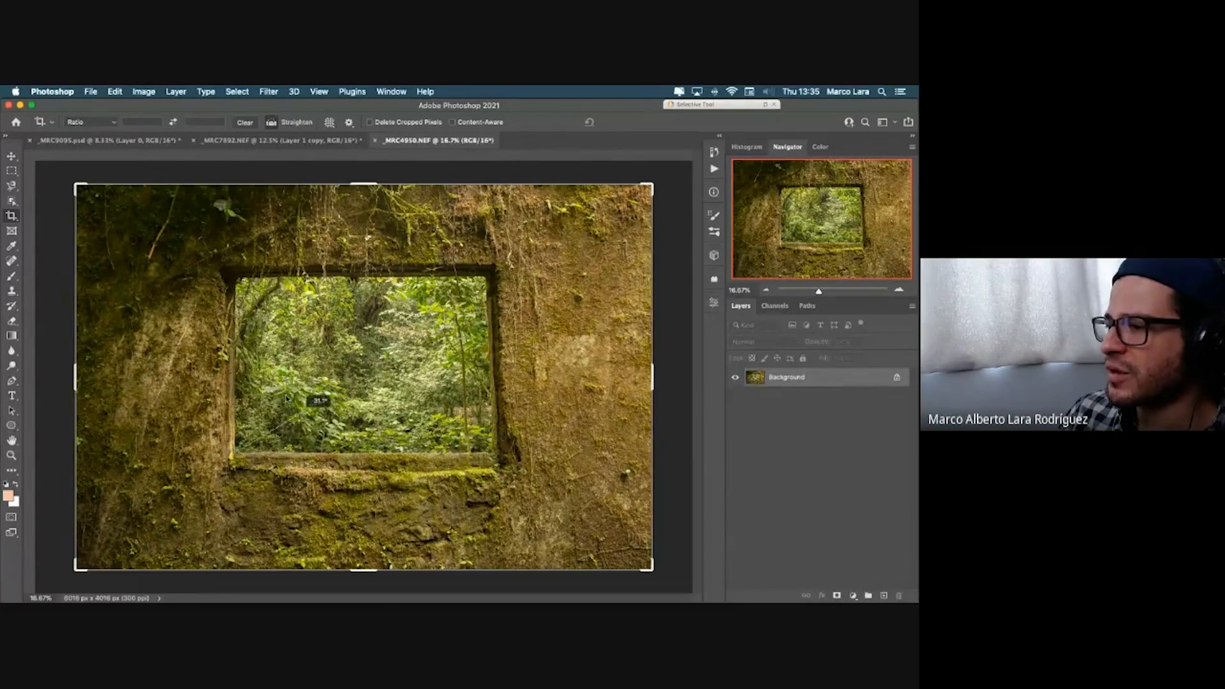
drag(331, 421, 490, 453)
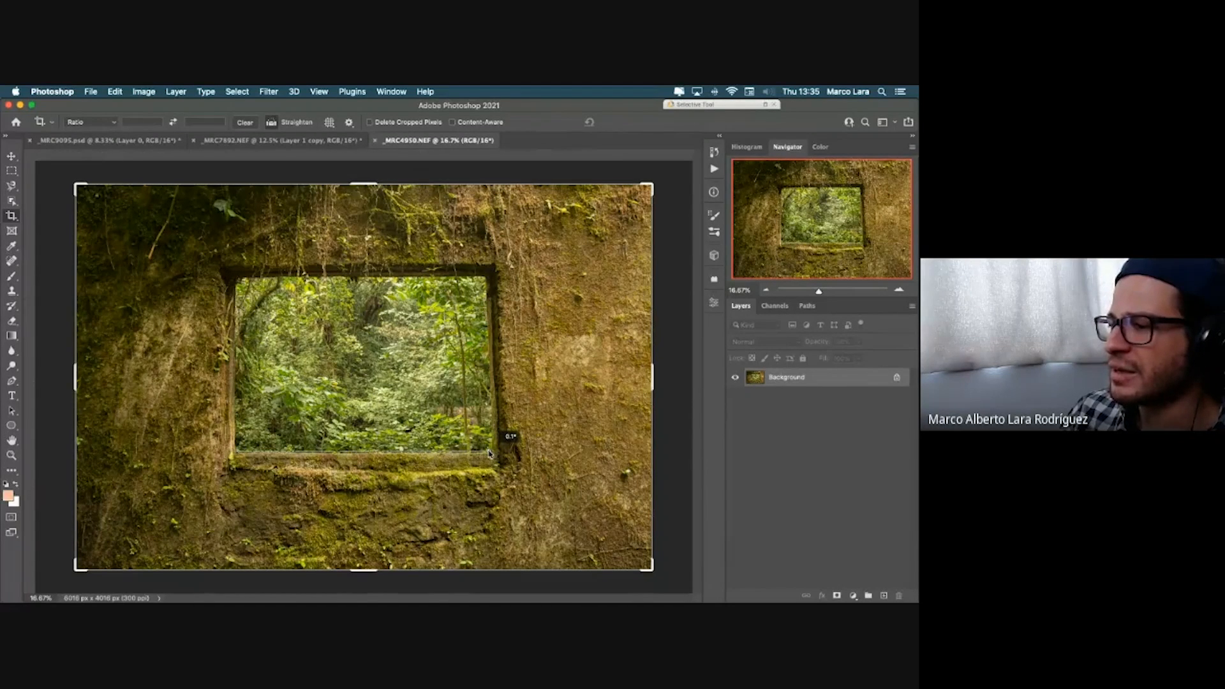
drag(489, 453, 488, 453)
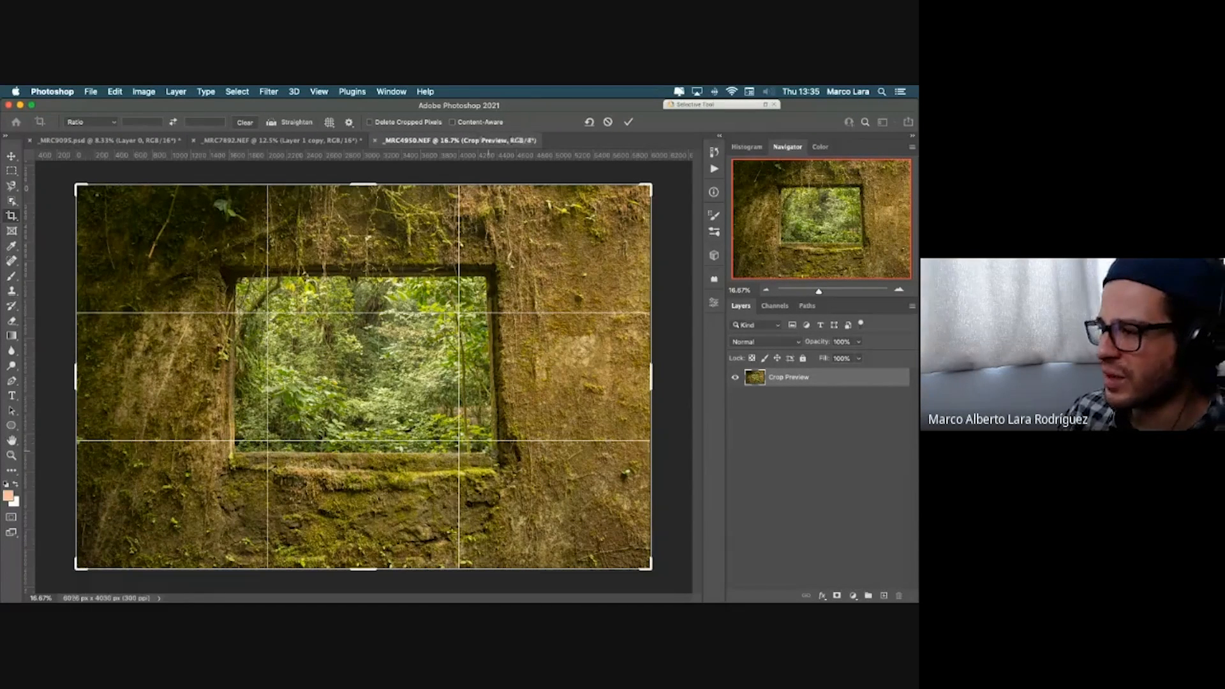
key(Return)
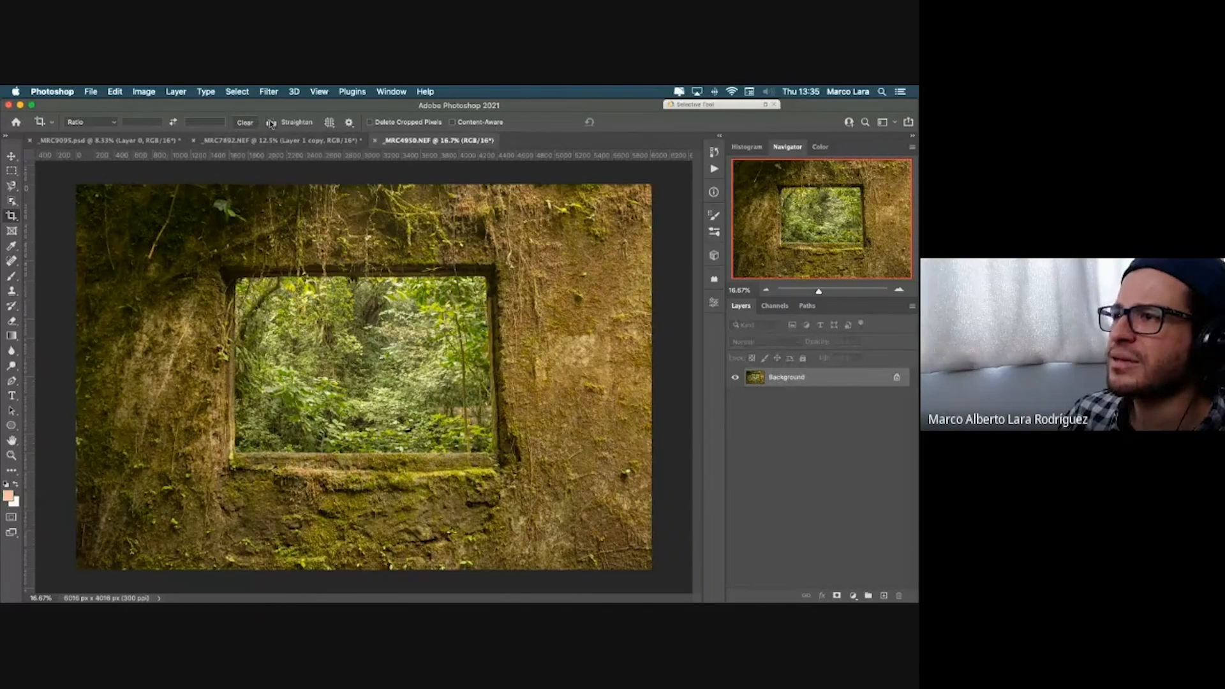
Step: Straighten the photo along a steep diagonal rising from the sill's left end past the window's right side, and apply the crop
drag(214, 454, 556, 319)
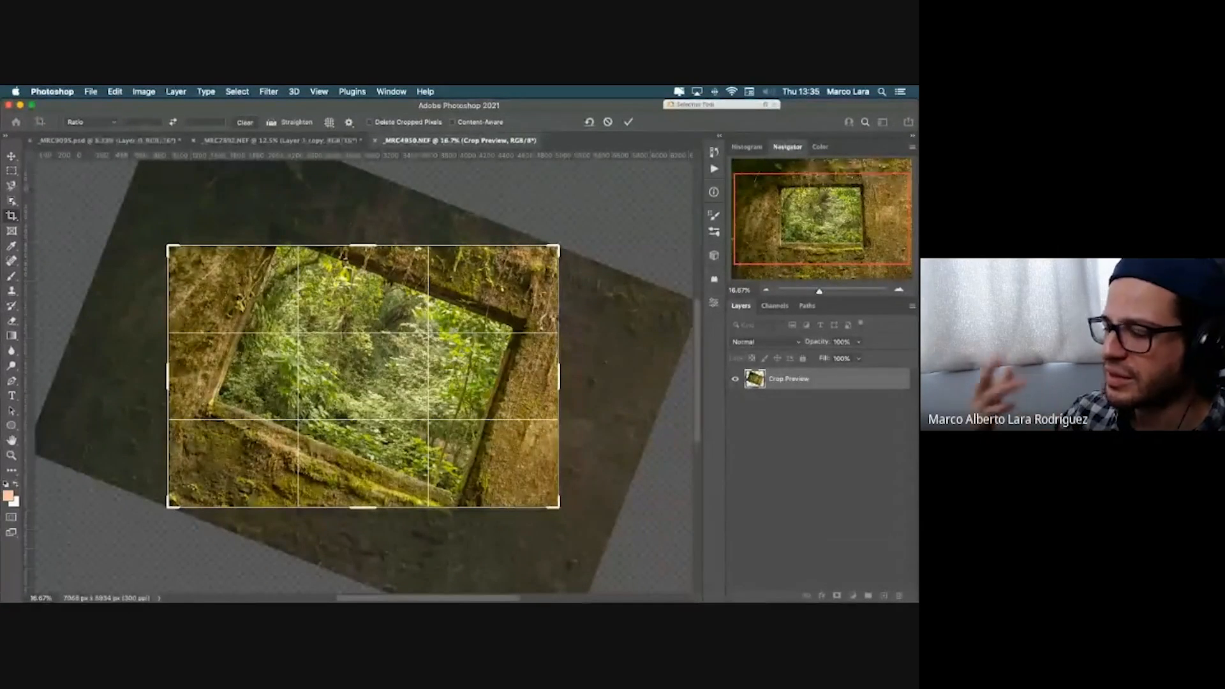
key(Return)
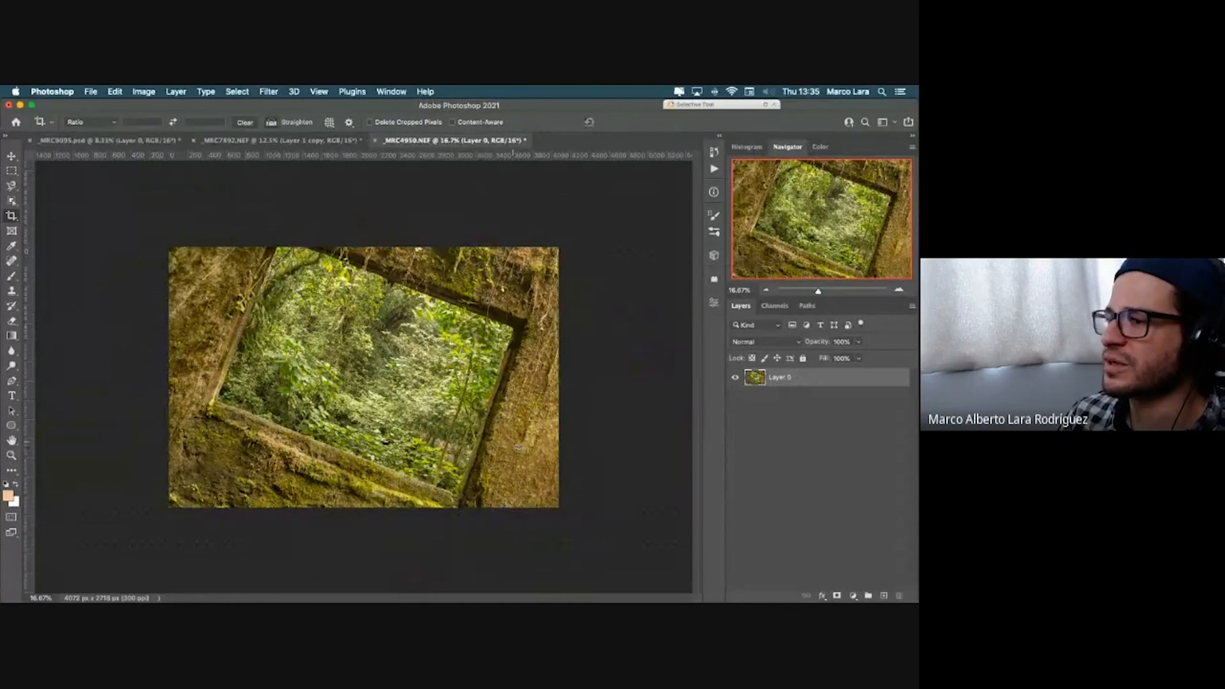
Step: Undo the steep-diagonal straightening and straighten the photo along the window's lower sill with the Crop tool's Straighten option
key(super+z)
click(12, 217)
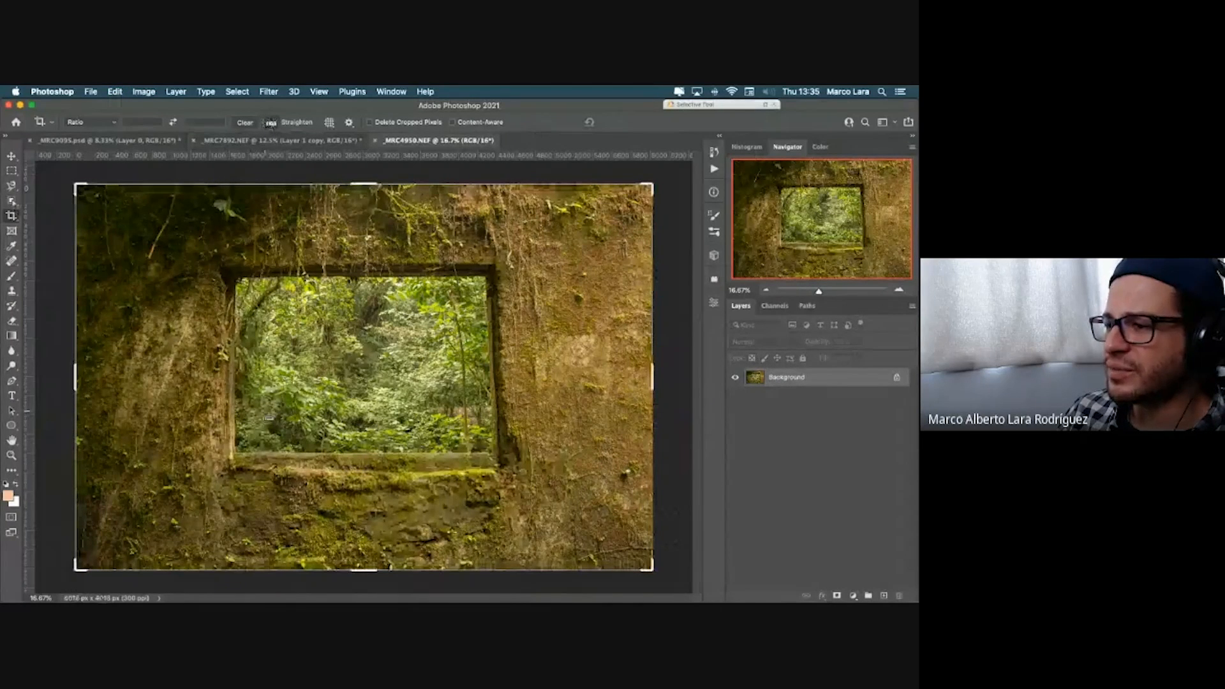
click(270, 123)
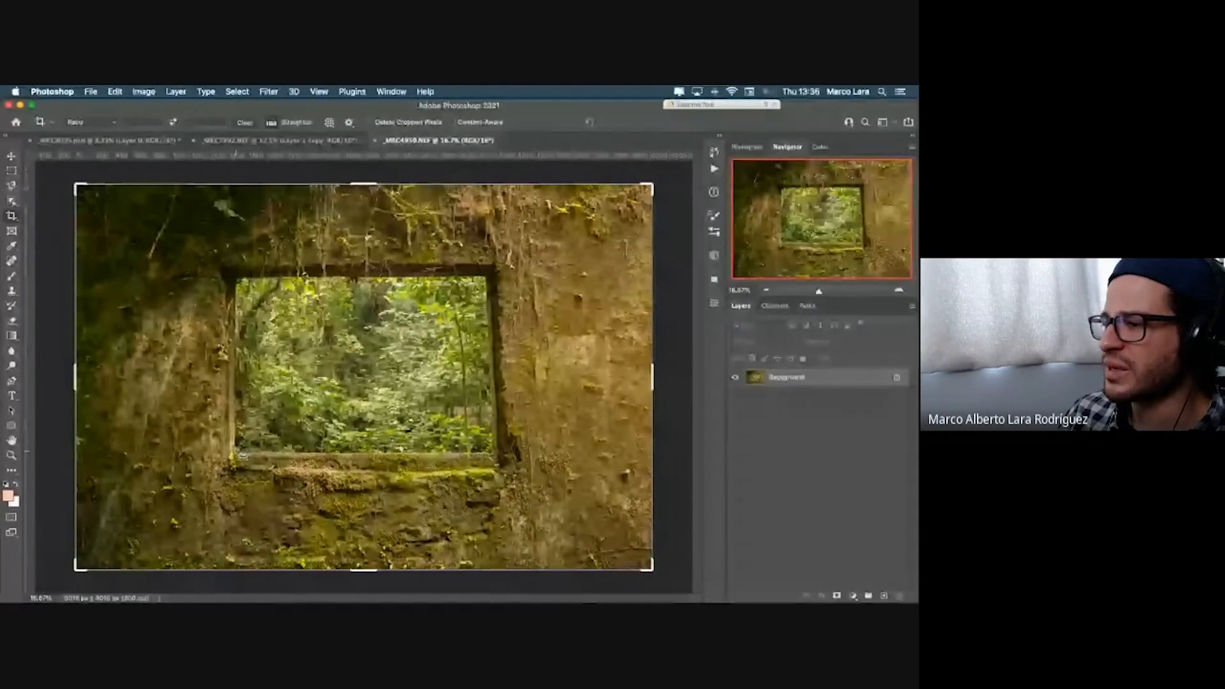
mouse_move(241, 454)
mouse_down()
mouse_move(506, 449)
mouse_move(491, 453)
mouse_up()
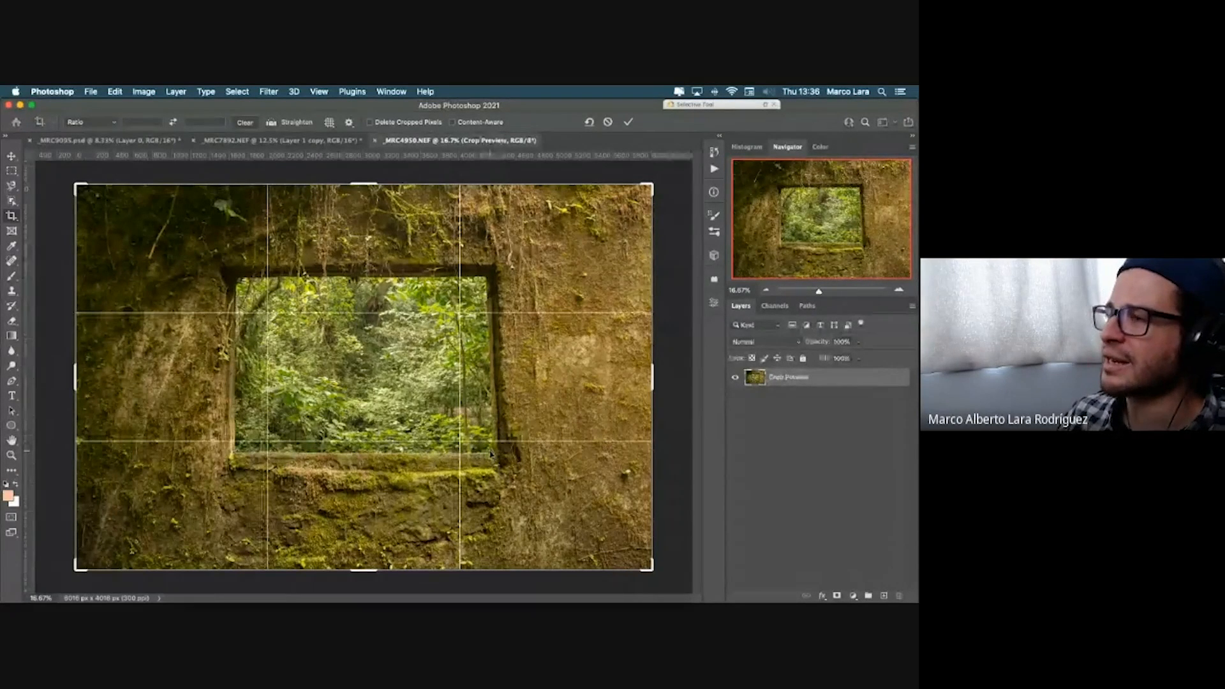
Step: Narrow the crop frame on both sides of the window to about 4891 × 4017 px and apply the crop
drag(369, 185, 369, 190)
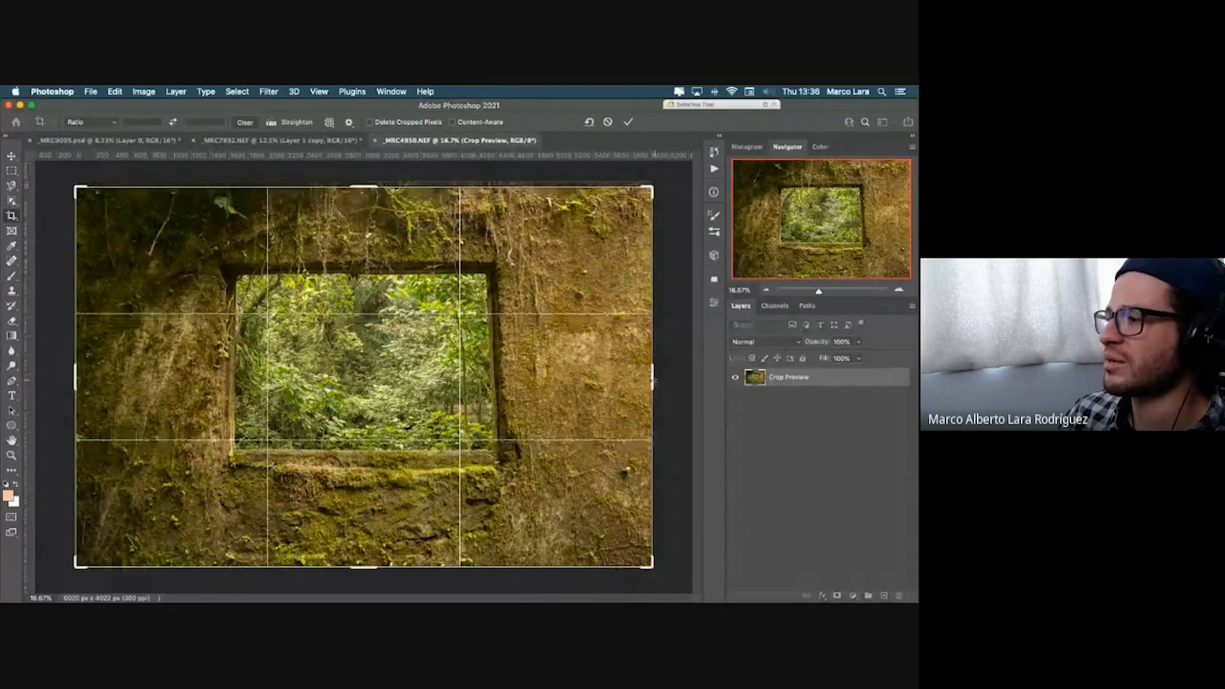
drag(653, 381, 613, 381)
drag(114, 375, 150, 375)
drag(369, 185, 369, 182)
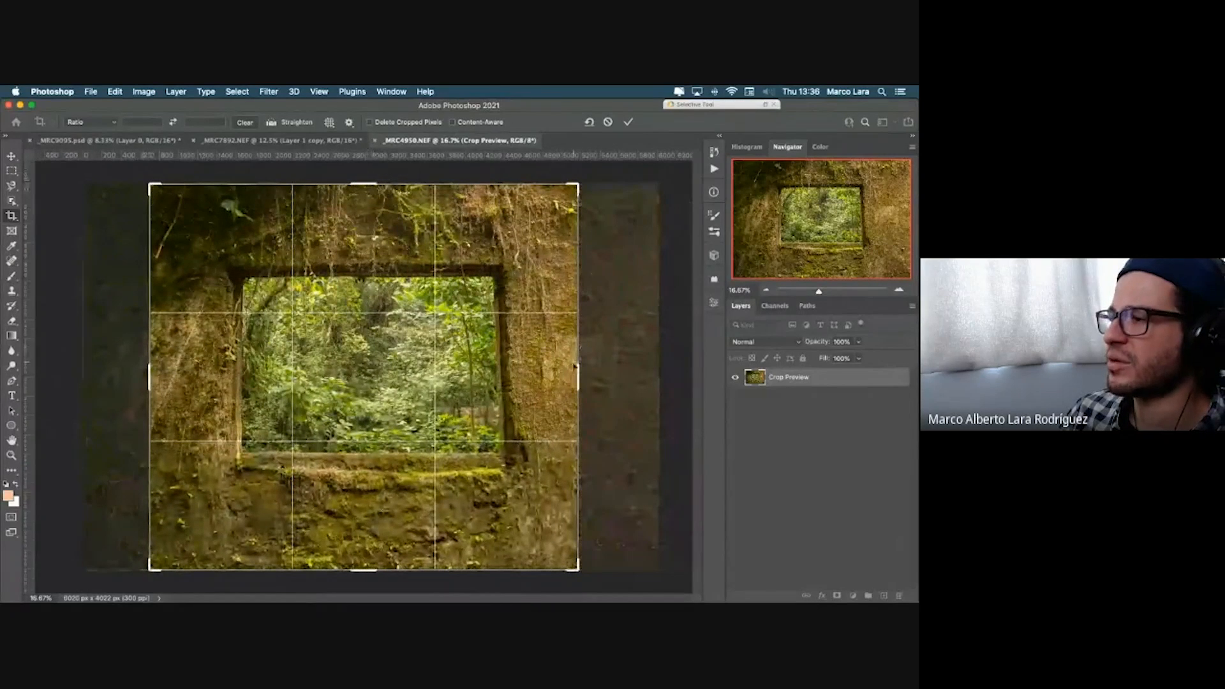
mouse_move(578, 369)
mouse_down()
mouse_move(599, 369)
mouse_move(589, 369)
mouse_up()
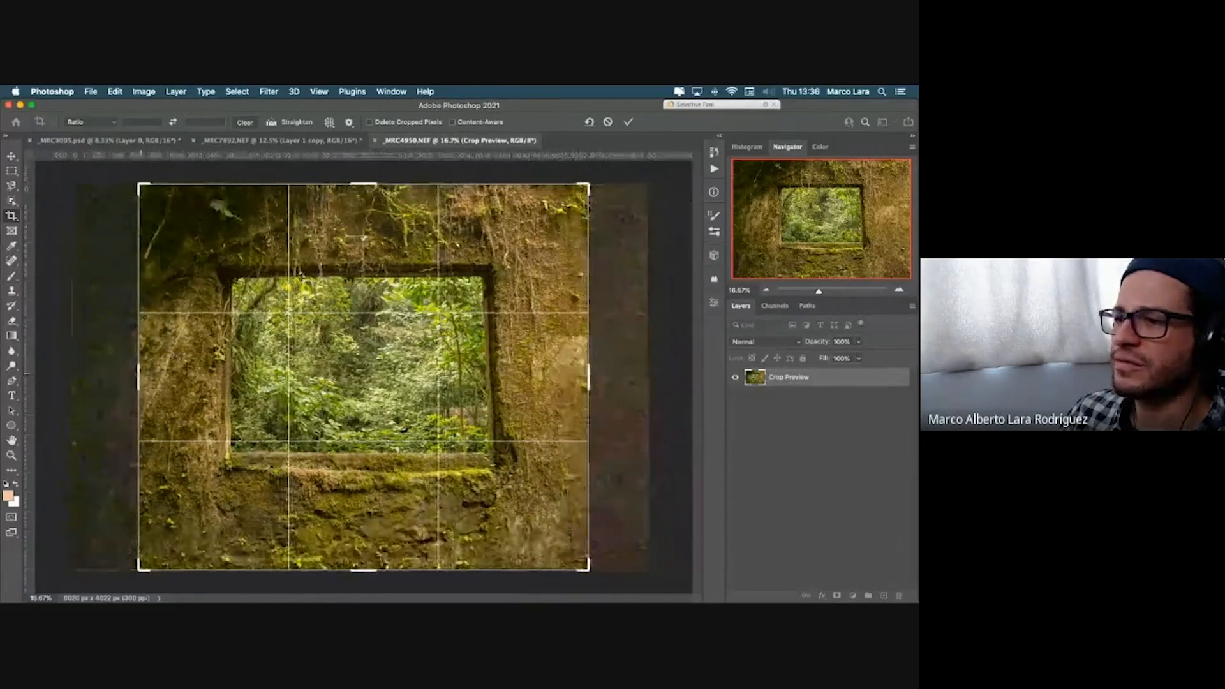
drag(138, 377, 129, 377)
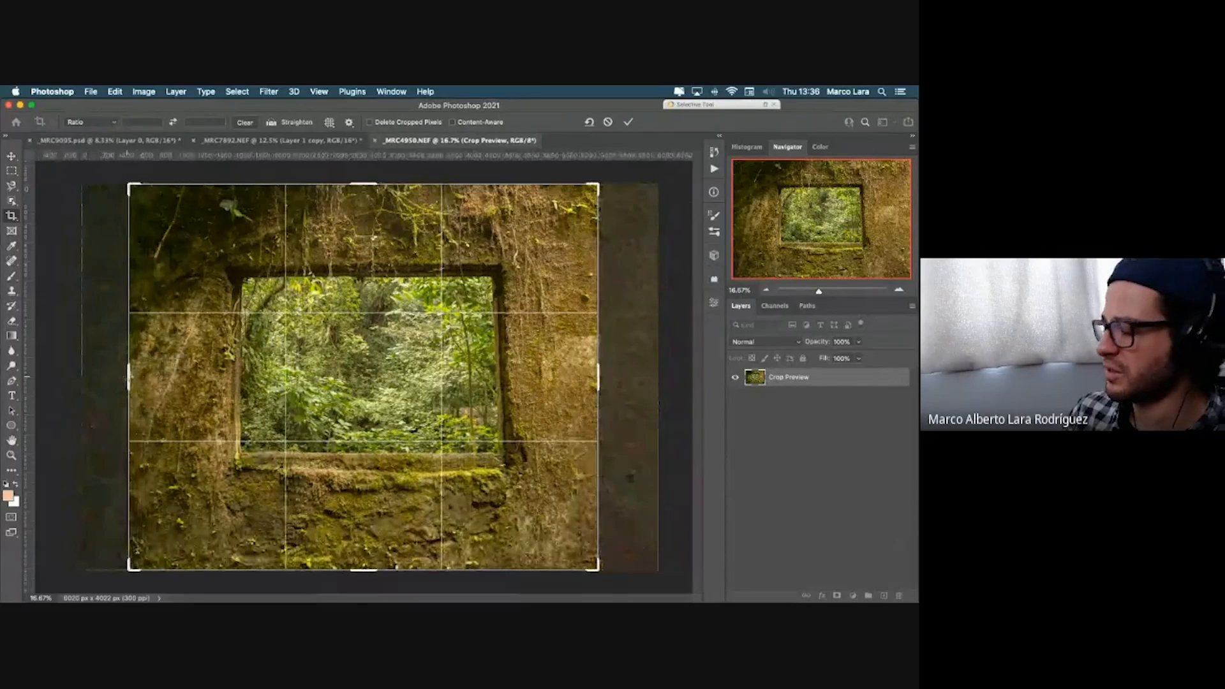
key(Return)
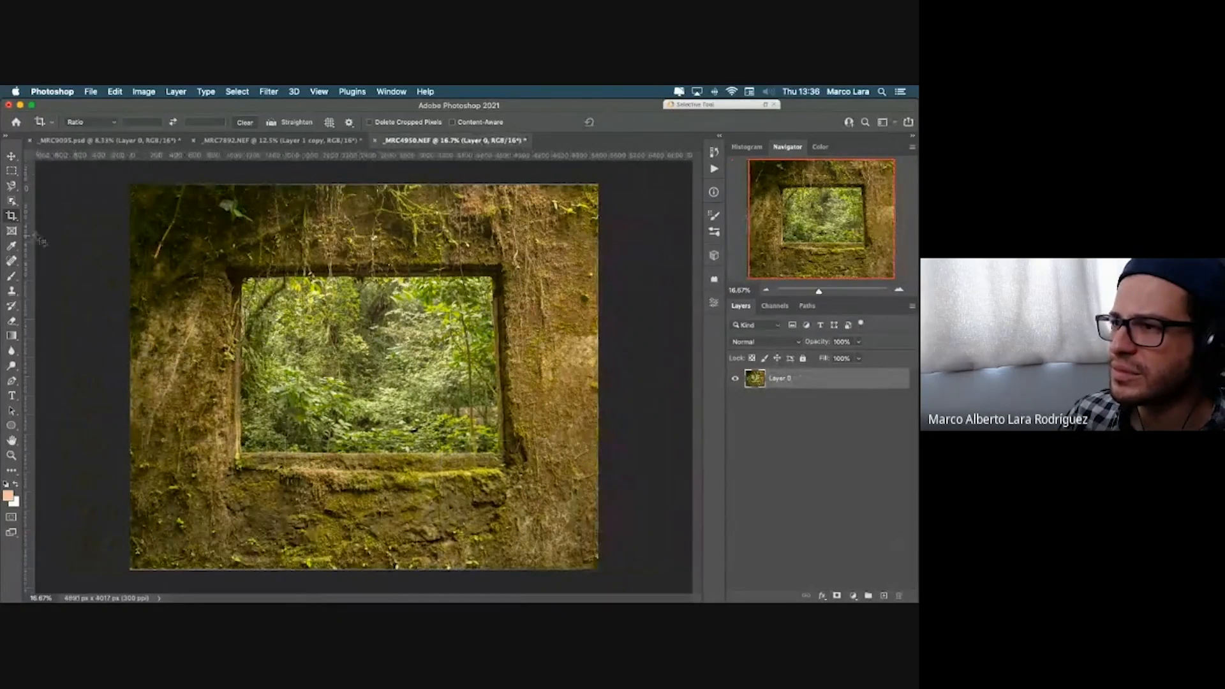
Step: Close the mossy window photo and the jellyfish photo _MRC7892.NEF without saving their changes
click(13, 217)
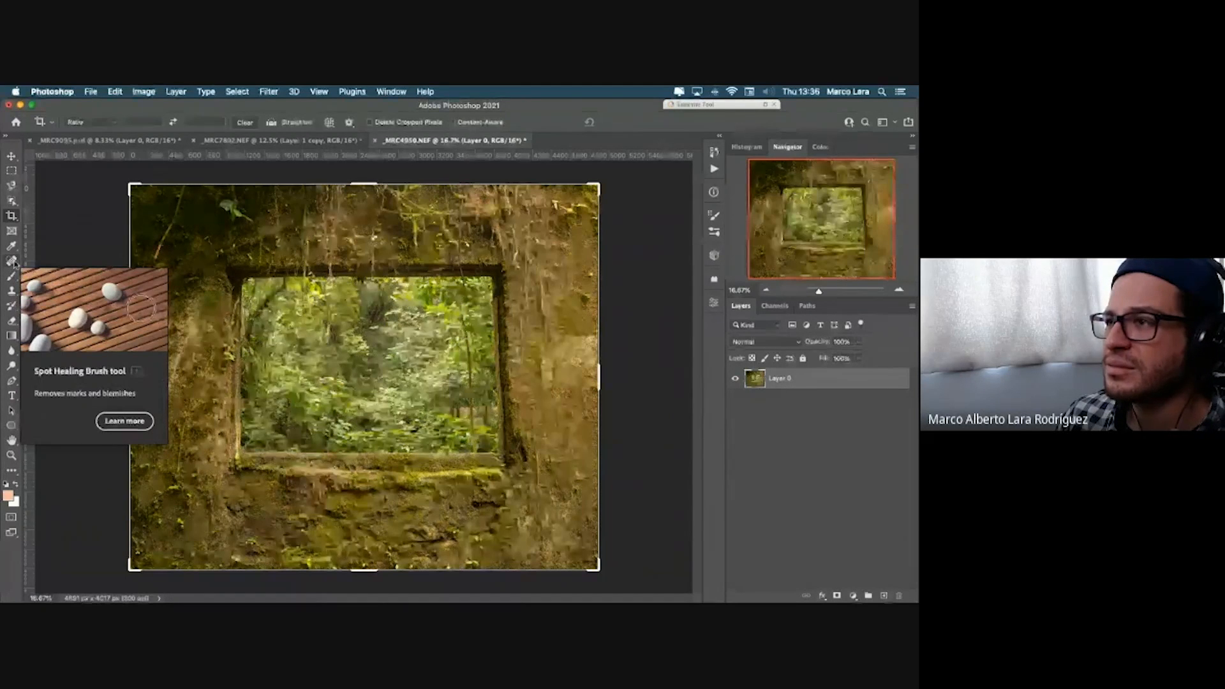
key(super+w)
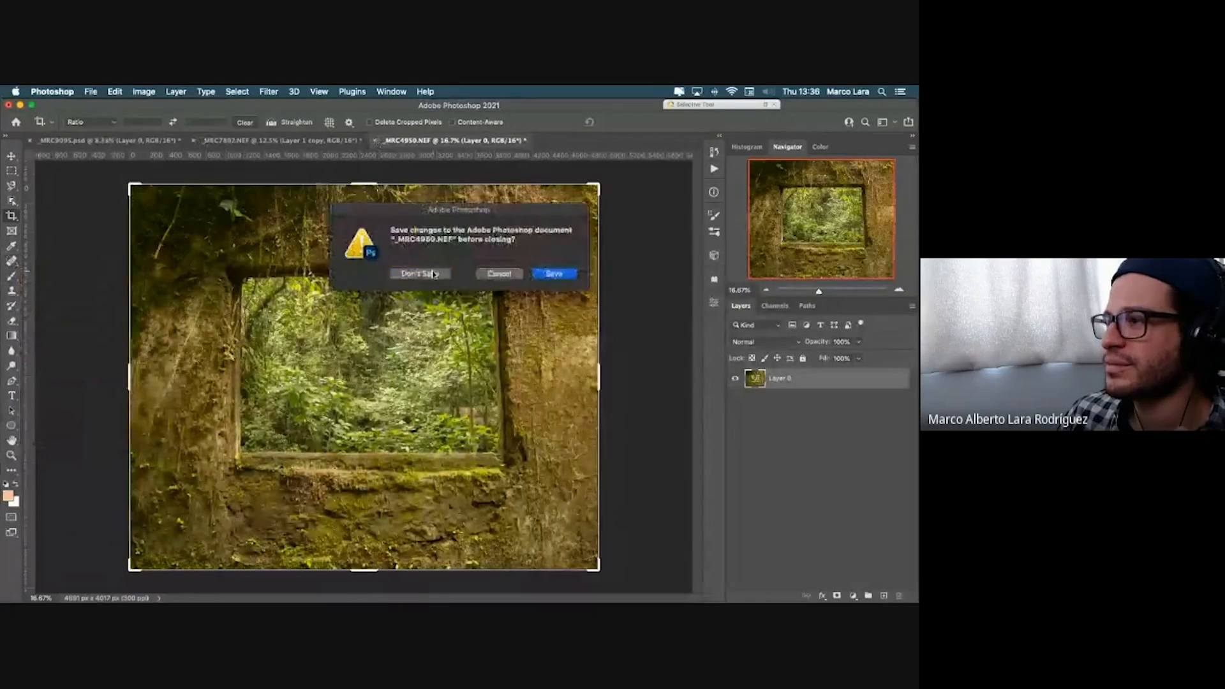
click(433, 274)
key(super+w)
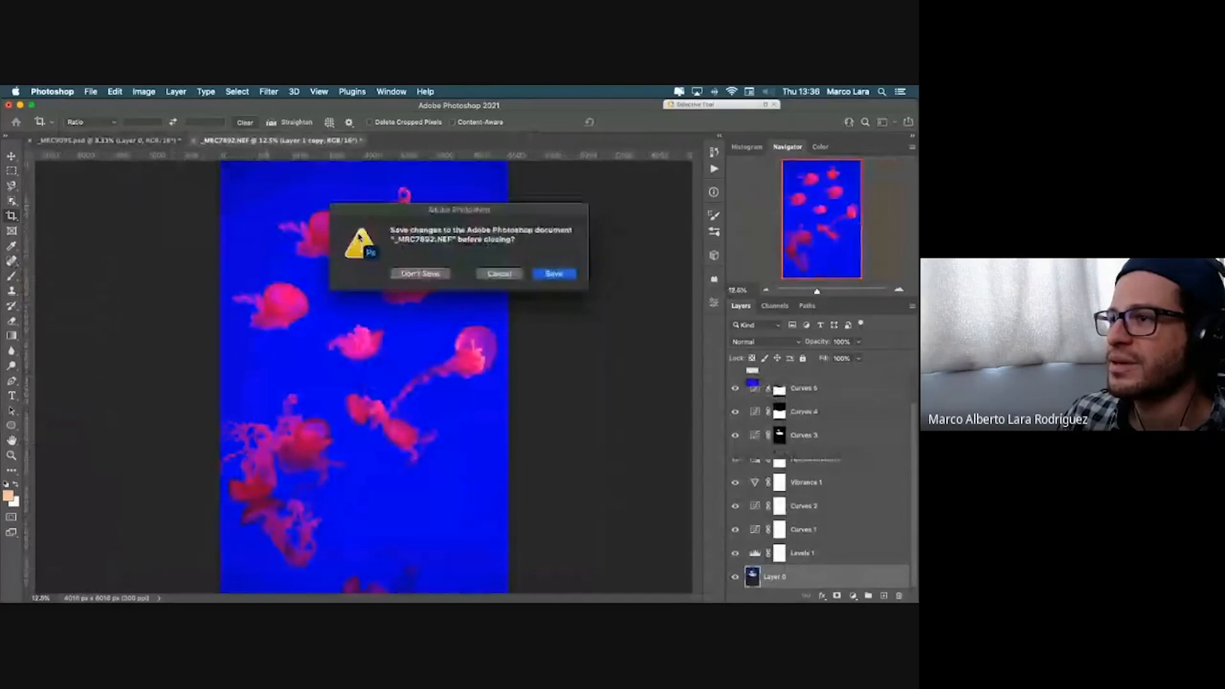
click(422, 275)
Step: Switch to Adobe Bridge and open the dark portrait _DSC0196.NEF in Camera Raw
key(ctrl+Up)
click(179, 384)
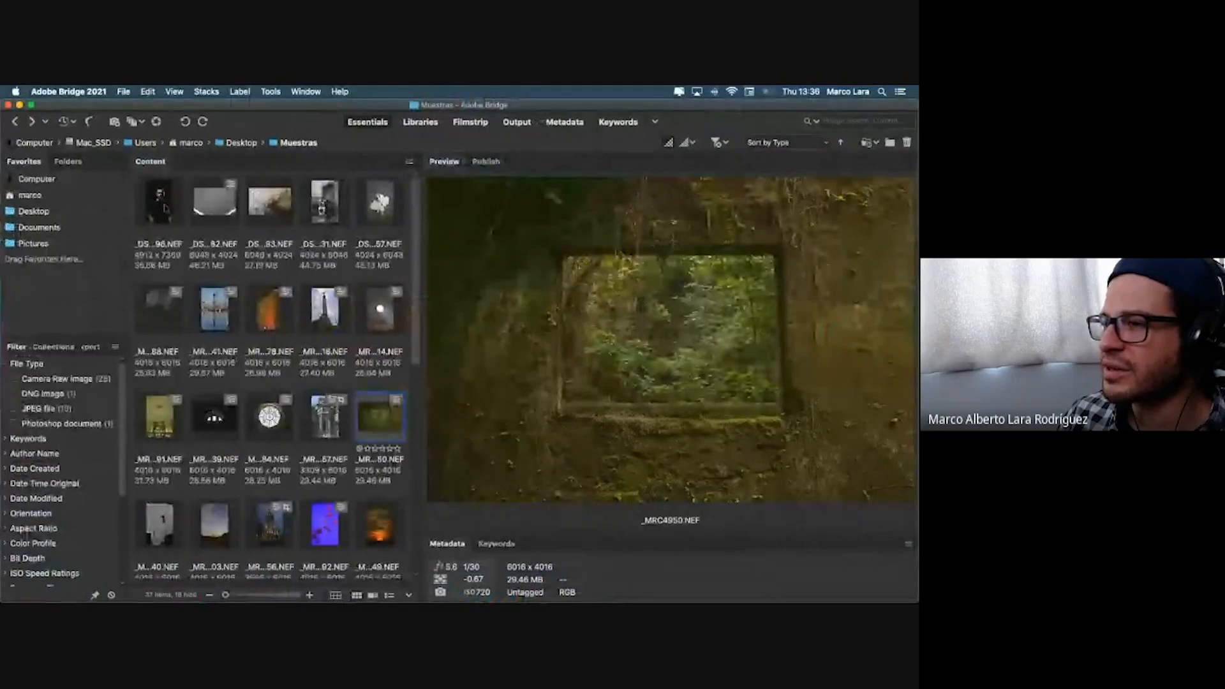
click(164, 207)
key(super+Tab)
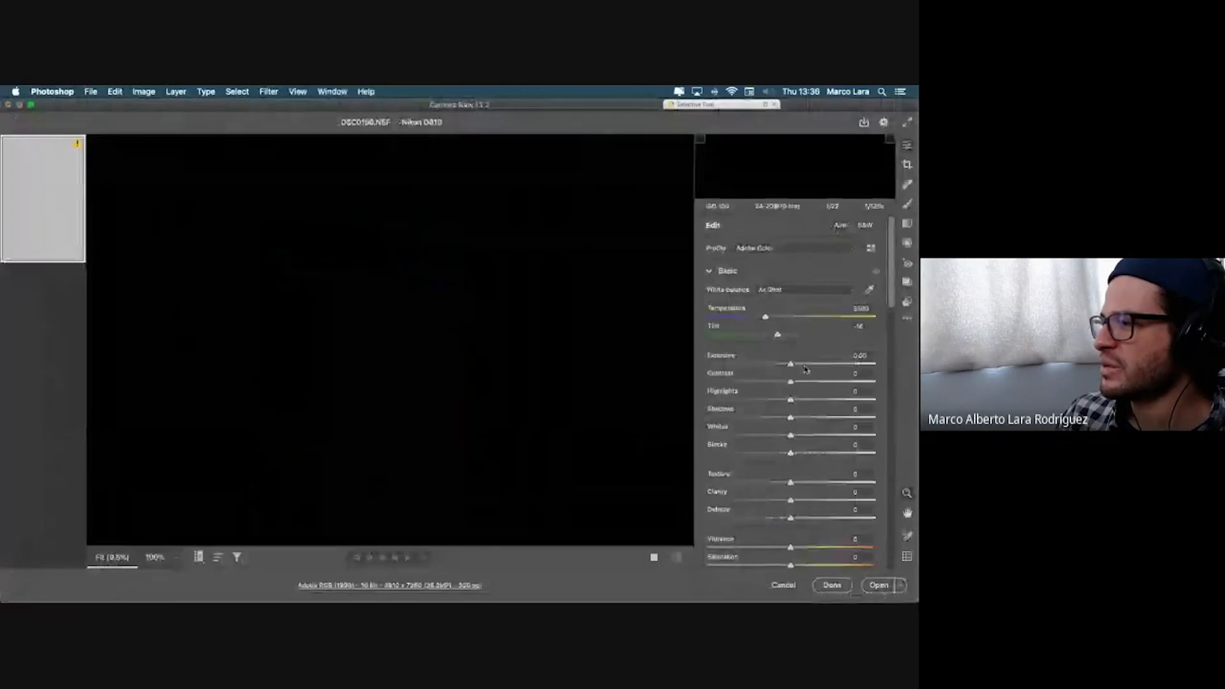
Step: Set the portrait's exposure to +1.45, contrast to +14 and highlights to -27, and open it in Photoshop
drag(793, 365, 768, 400)
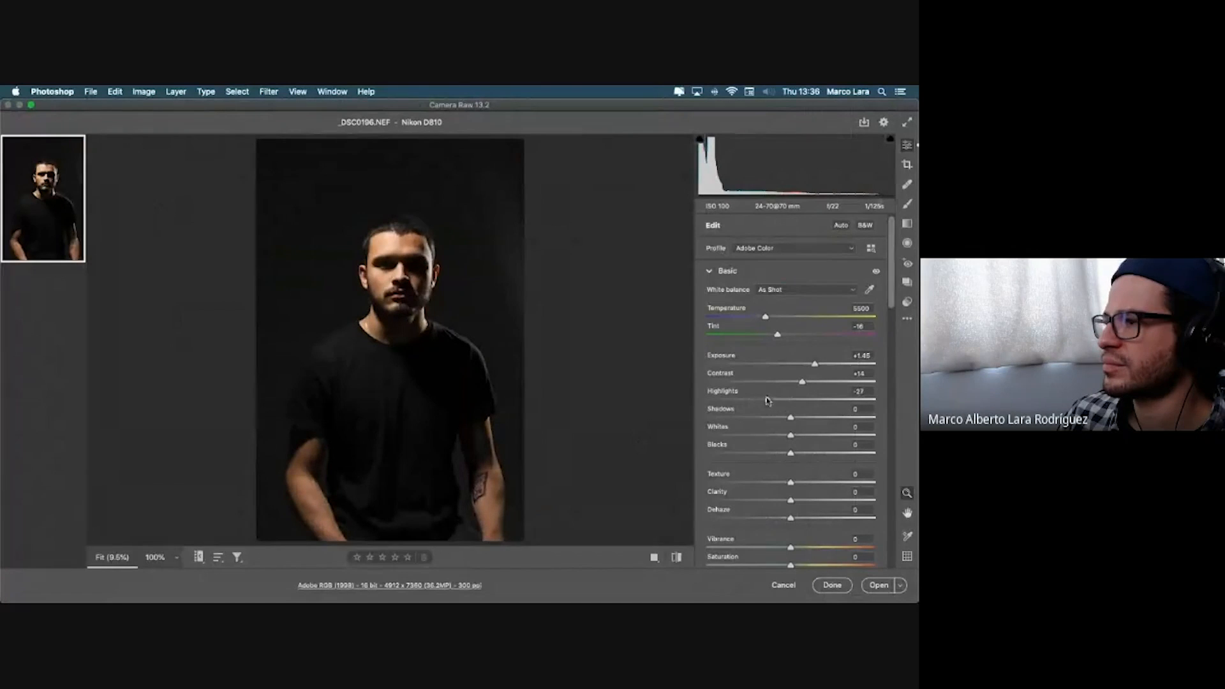
click(872, 586)
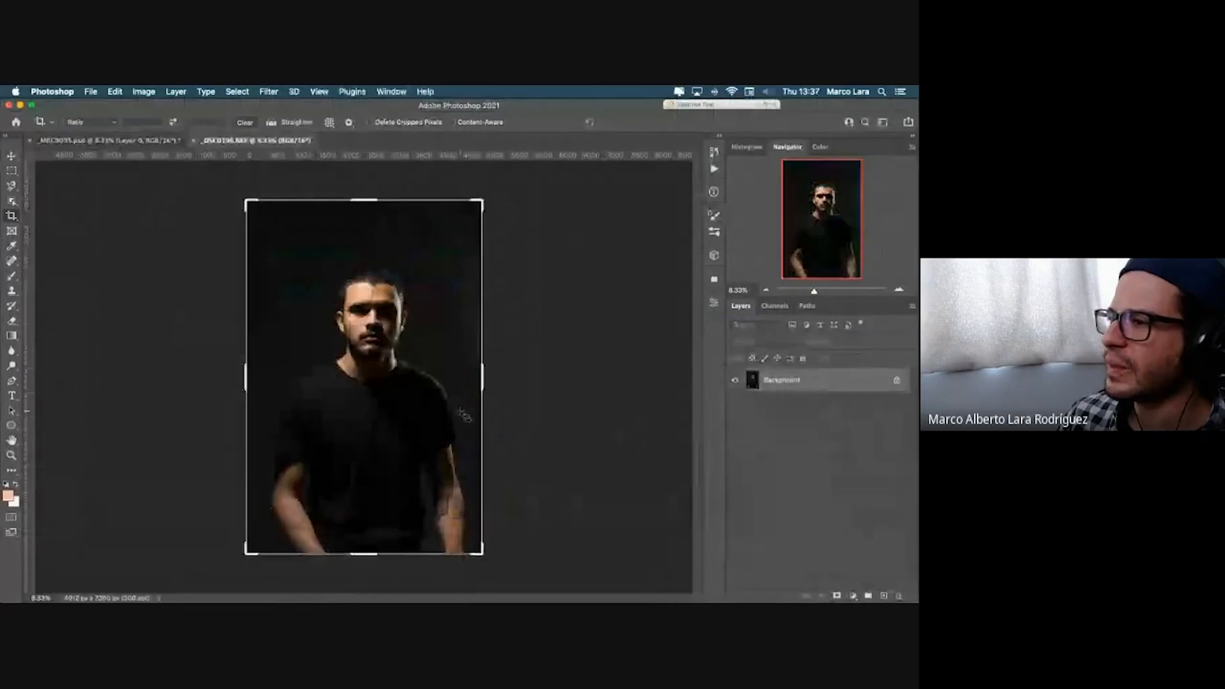
Step: Set the Spot Healing Brush to 38 px with 75% hardness, and undo a test dab on the man's forehead
scroll(466, 416, up, 5)
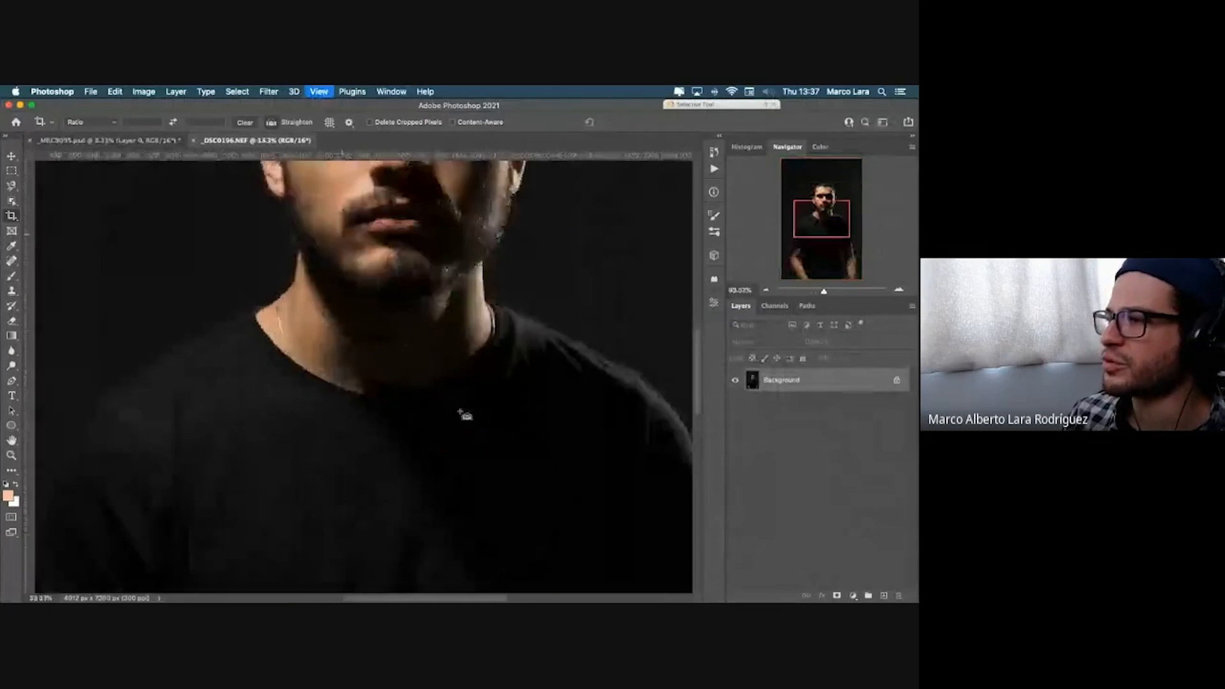
scroll(464, 416, up, 5)
scroll(465, 418, up, 3)
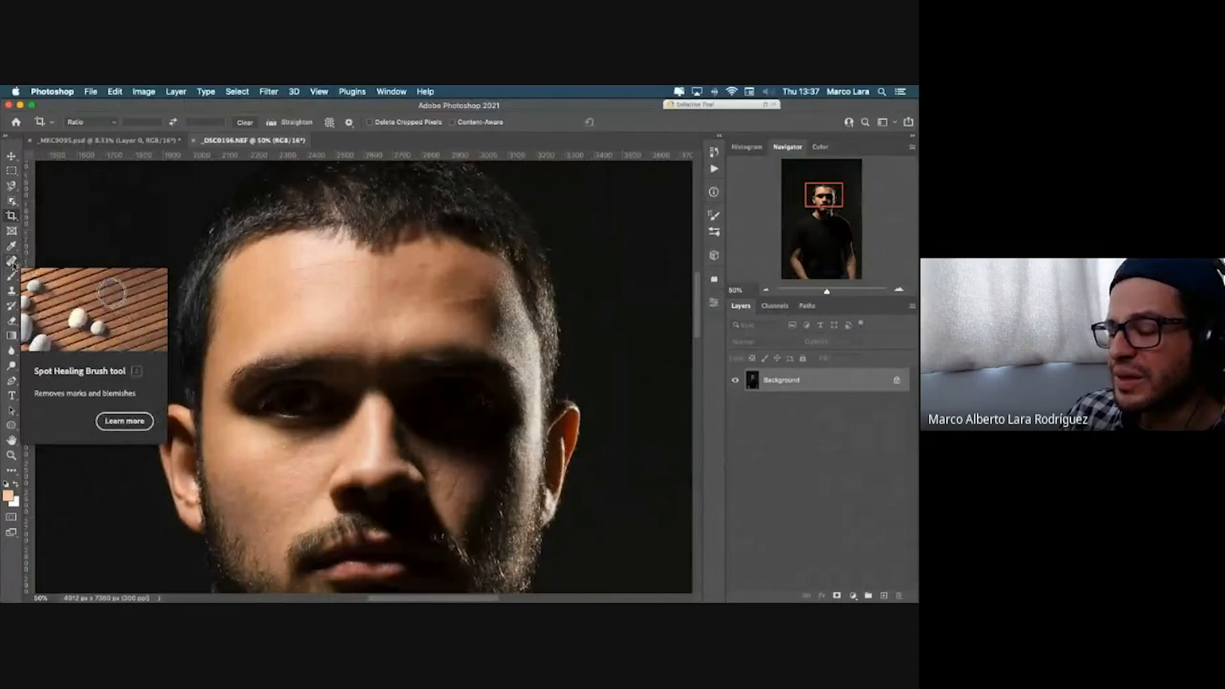
click(12, 262)
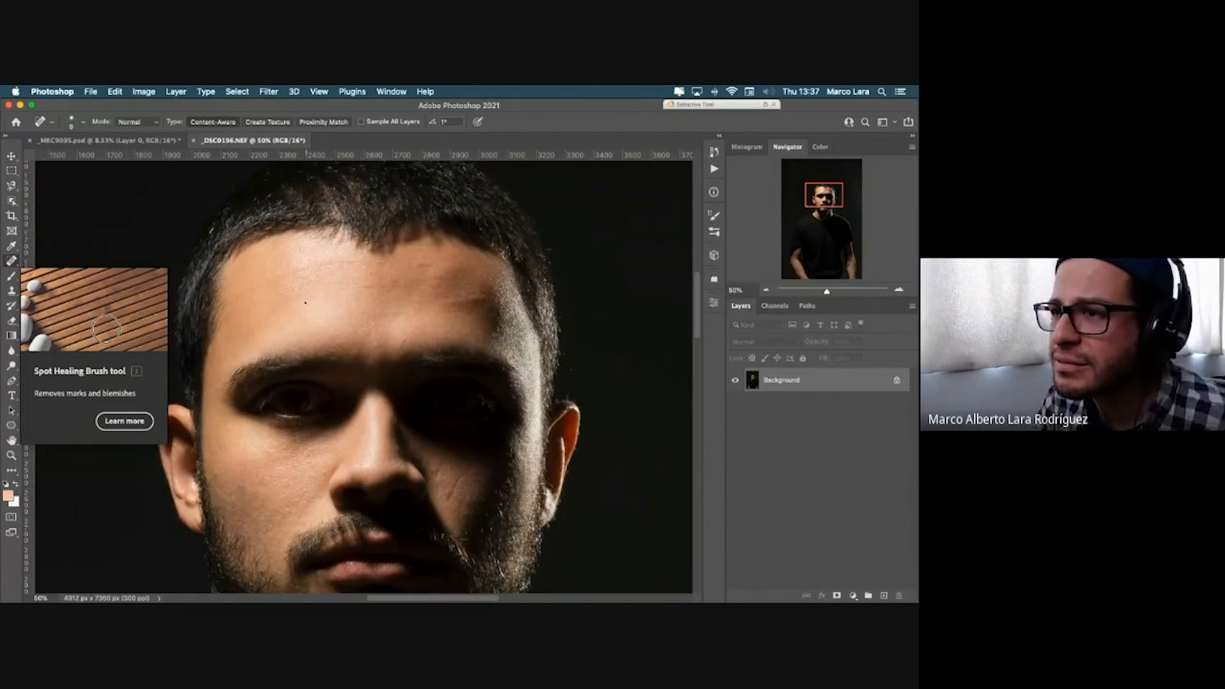
right_click(323, 262)
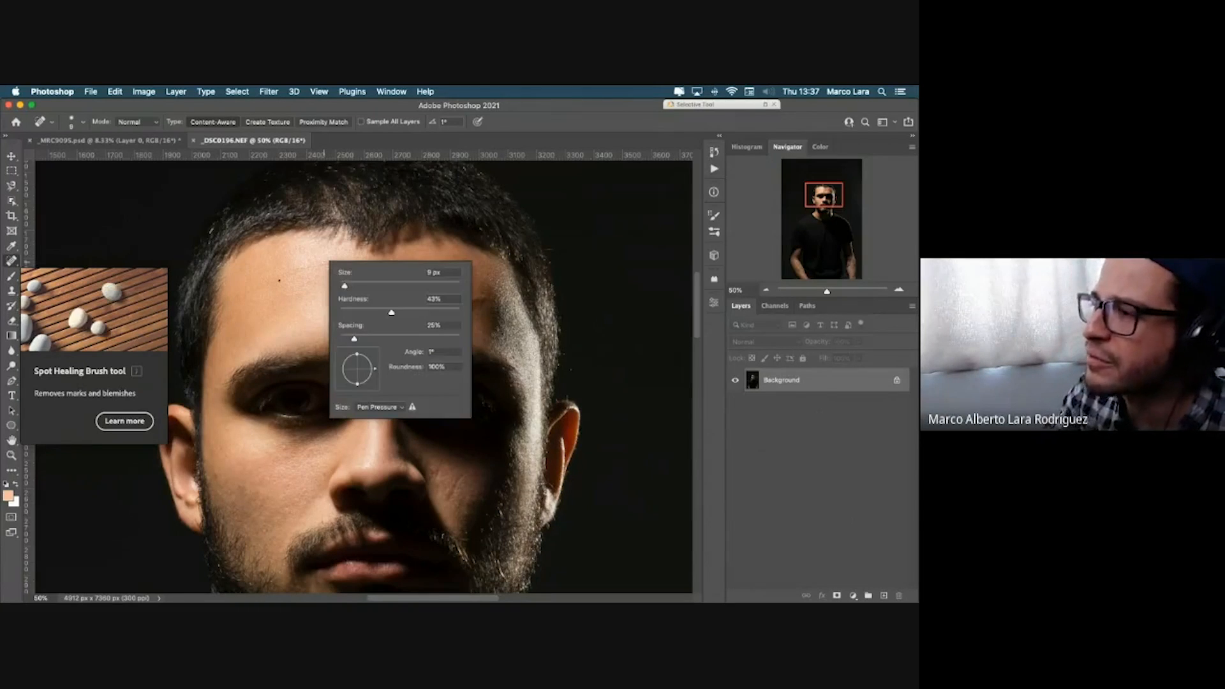
drag(350, 286, 365, 286)
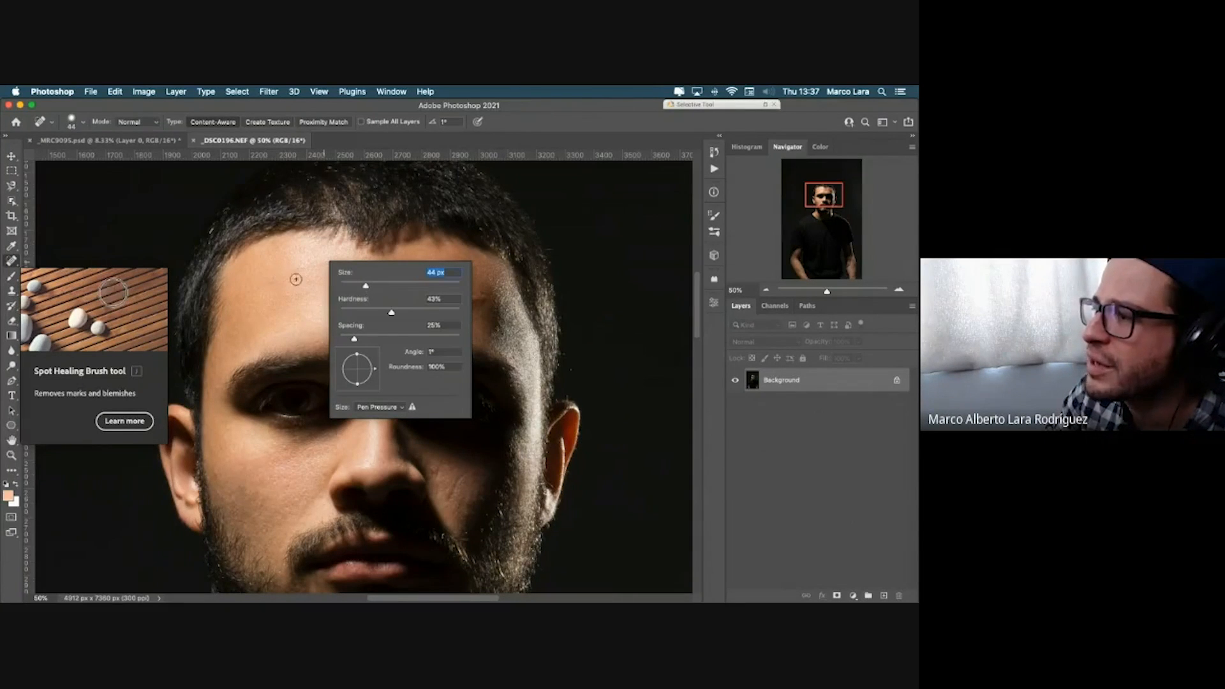
click(370, 286)
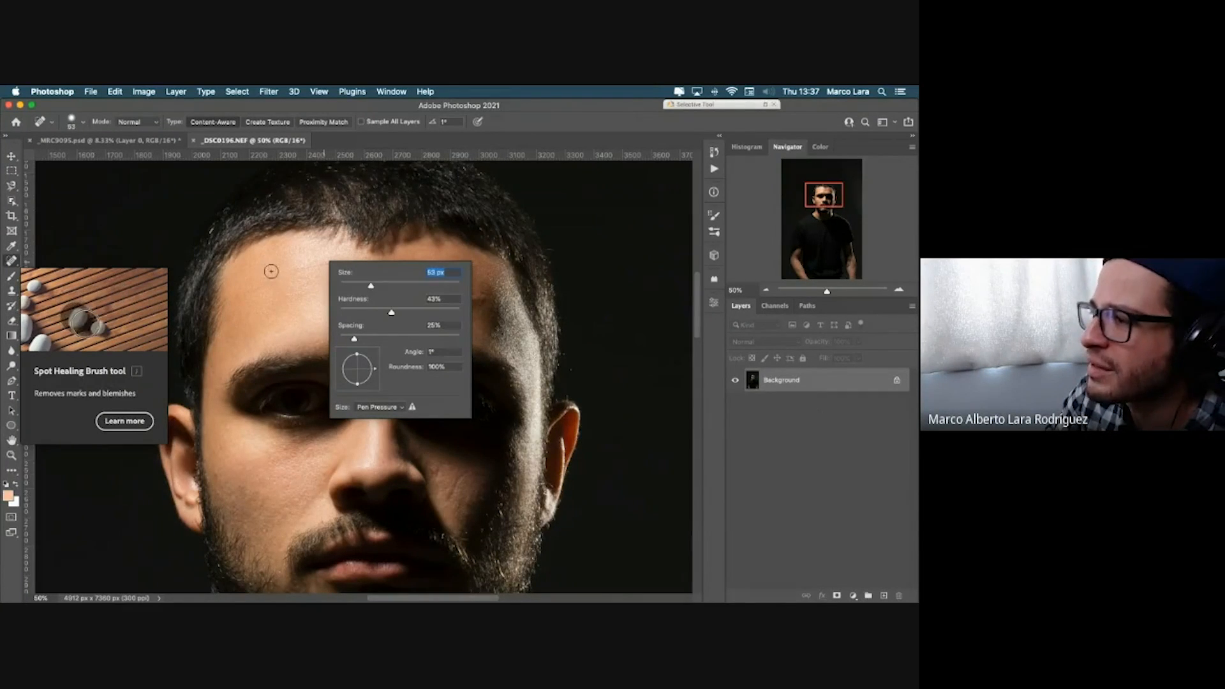
mouse_move(369, 288)
mouse_down()
mouse_move(357, 287)
mouse_move(456, 314)
mouse_move(393, 313)
mouse_up()
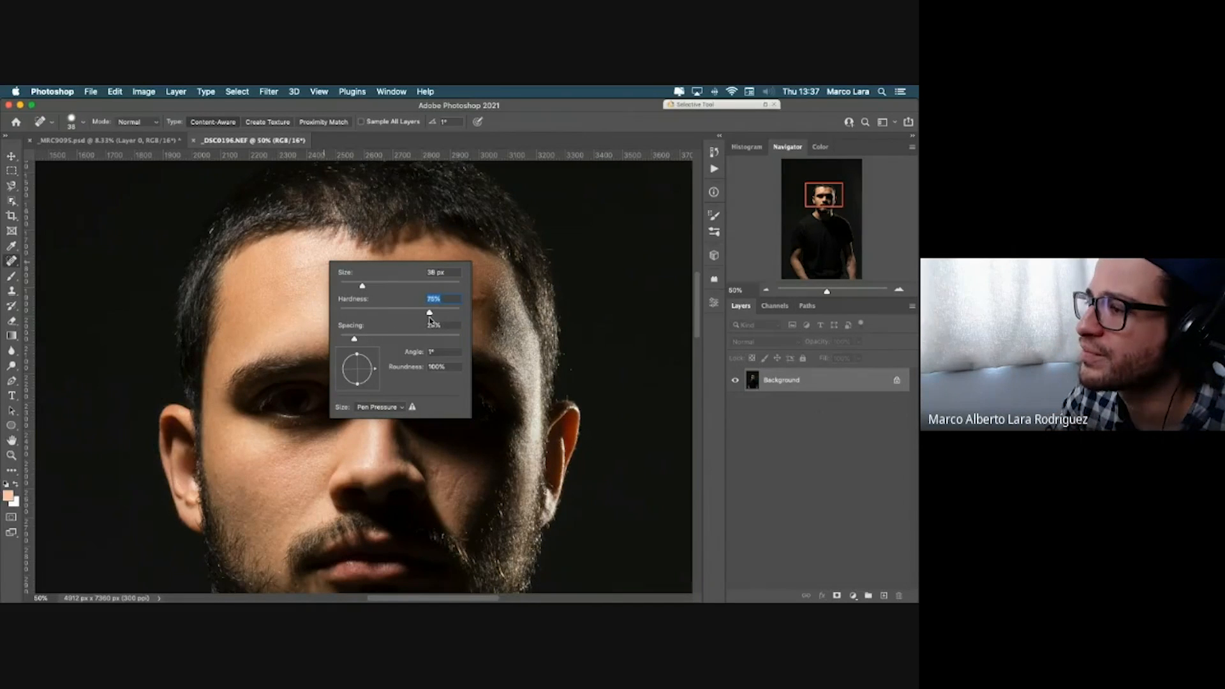
click(298, 297)
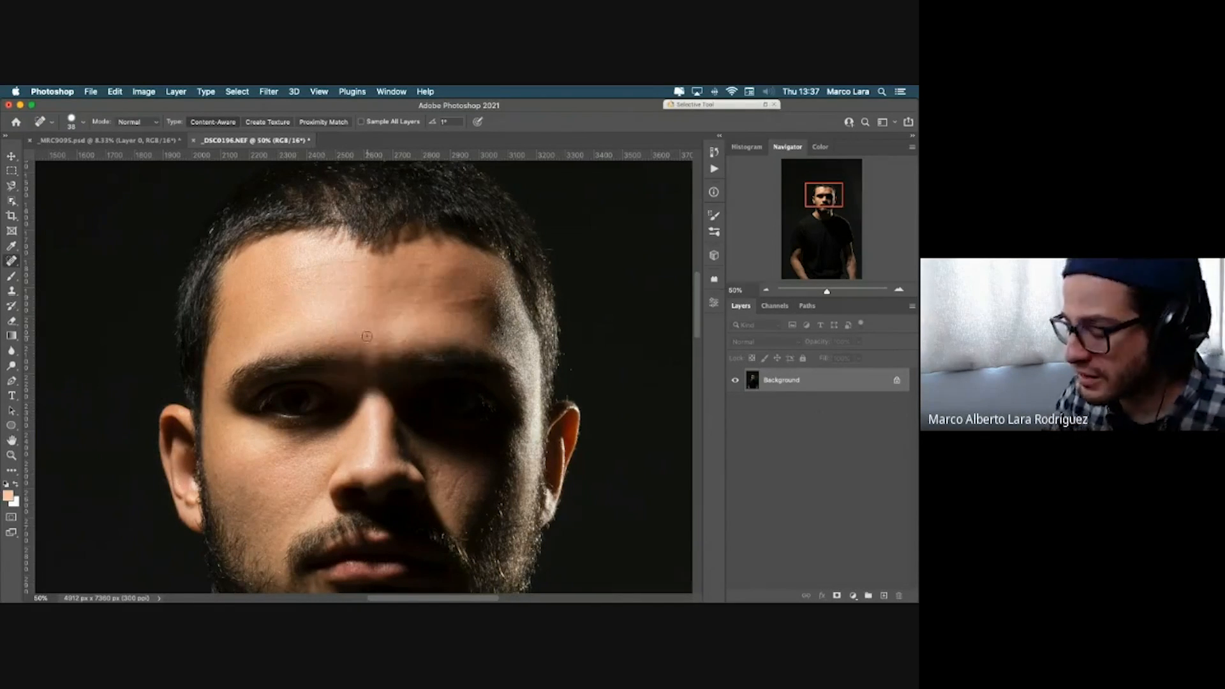
key(super+z)
Step: Heal the blemishes in the middle of the forehead above the eyebrows with the Spot Healing Brush
key(super+plus)
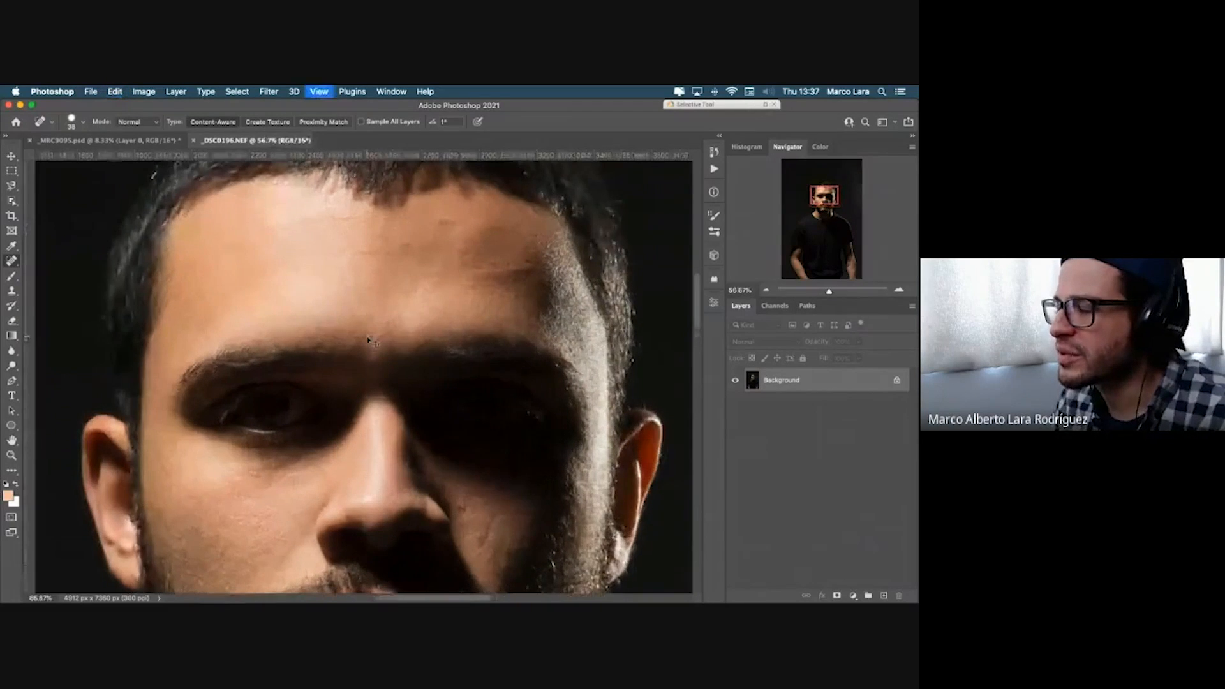
mouse_move(372, 275)
mouse_down()
mouse_move(361, 245)
mouse_move(385, 281)
mouse_up()
click(366, 249)
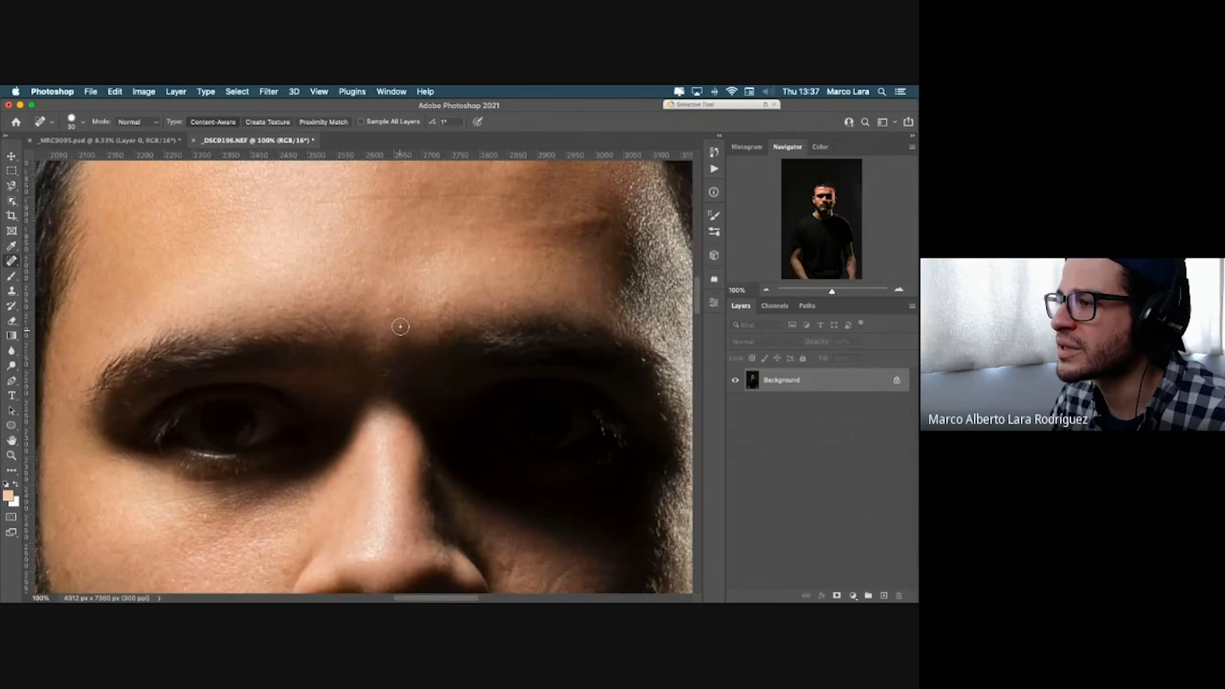
Step: Remove the spots and fine lines across the upper forehead below the hairline using smaller healing strokes
scroll(400, 327, up, 5)
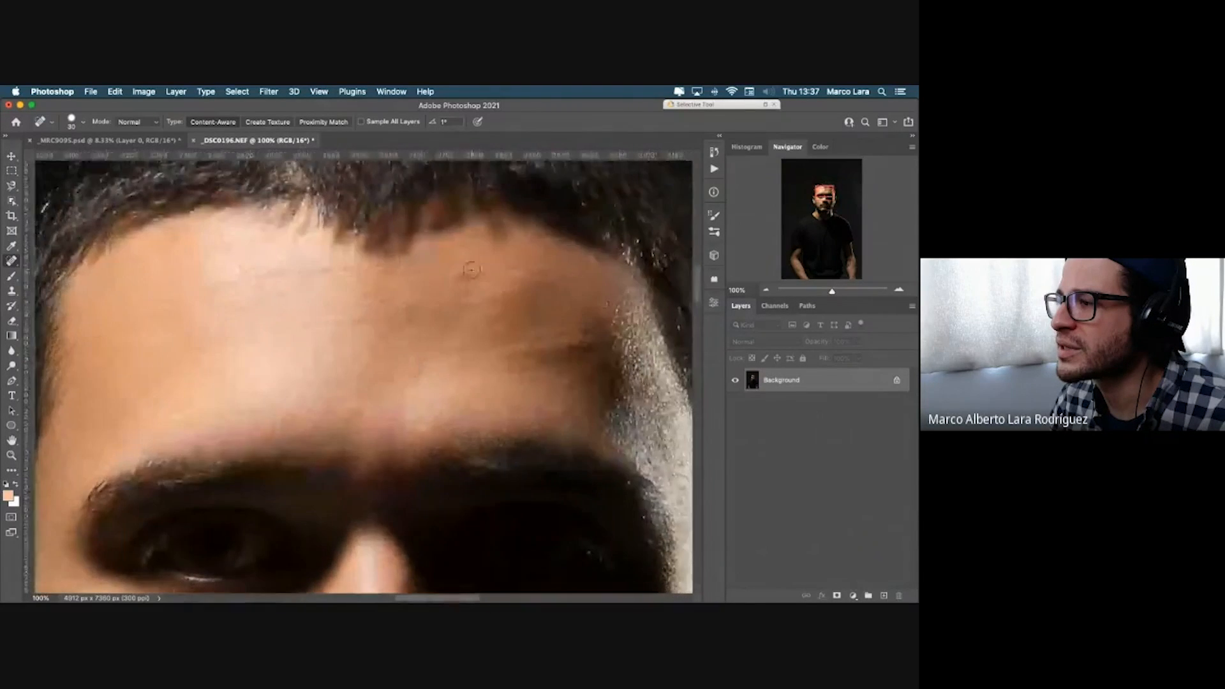
click(461, 274)
click(462, 288)
mouse_move(453, 275)
mouse_down()
mouse_move(459, 310)
mouse_move(518, 323)
mouse_move(274, 323)
mouse_move(285, 330)
mouse_move(172, 351)
mouse_up()
mouse_move(103, 333)
mouse_down()
mouse_move(219, 286)
mouse_move(318, 270)
mouse_move(540, 275)
mouse_move(495, 271)
mouse_up()
click(242, 331)
Step: Heal the small bright and dark spots on the lit cheek, from below the eye out towards the beard
drag(284, 337, 298, 317)
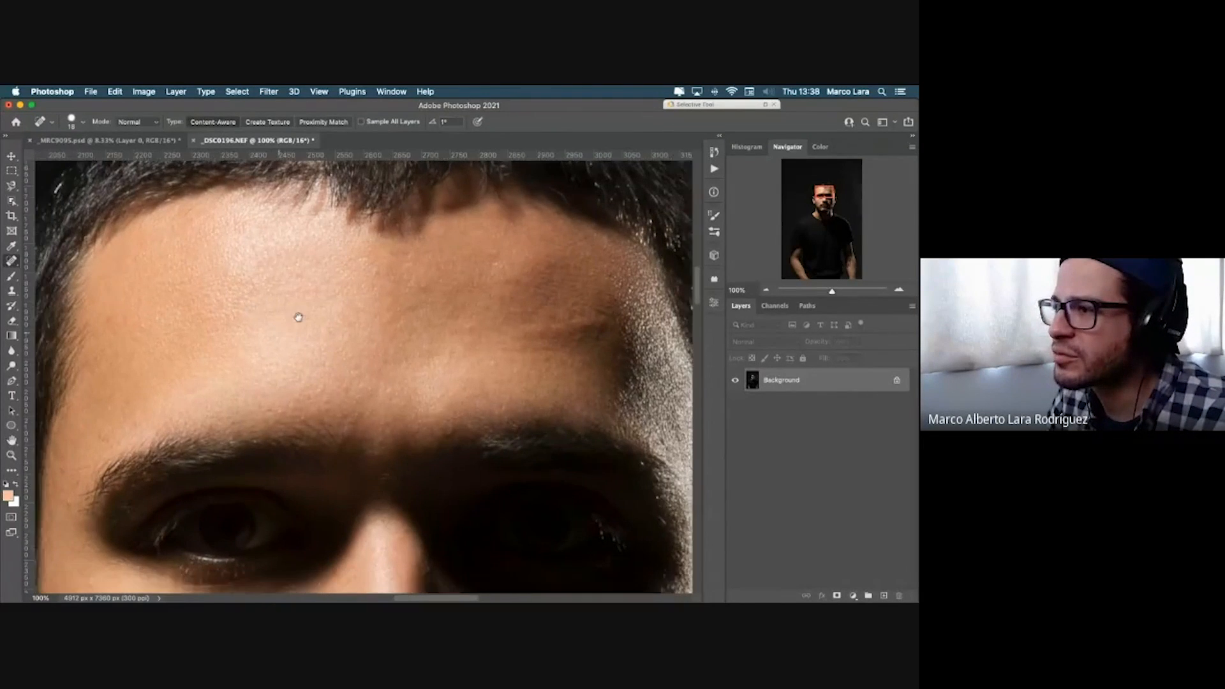
mouse_move(262, 442)
mouse_down()
mouse_move(316, 403)
mouse_move(389, 233)
mouse_up()
drag(335, 493, 350, 384)
key(super+plus)
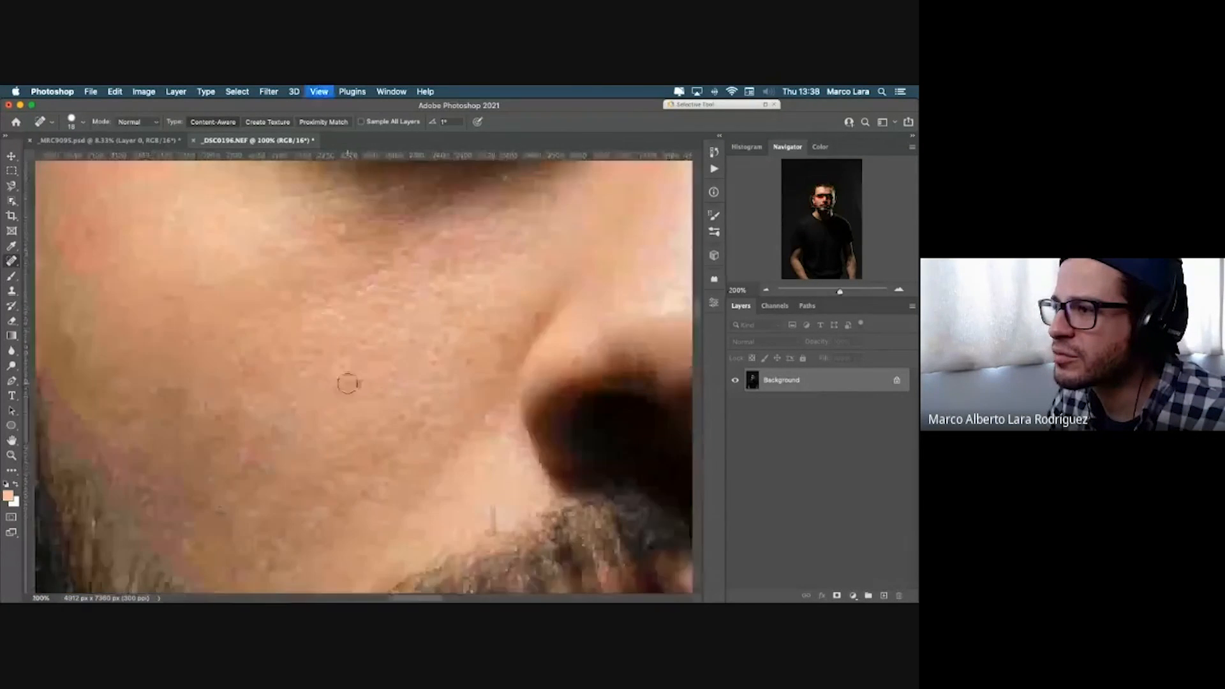
scroll(357, 332, up, 3)
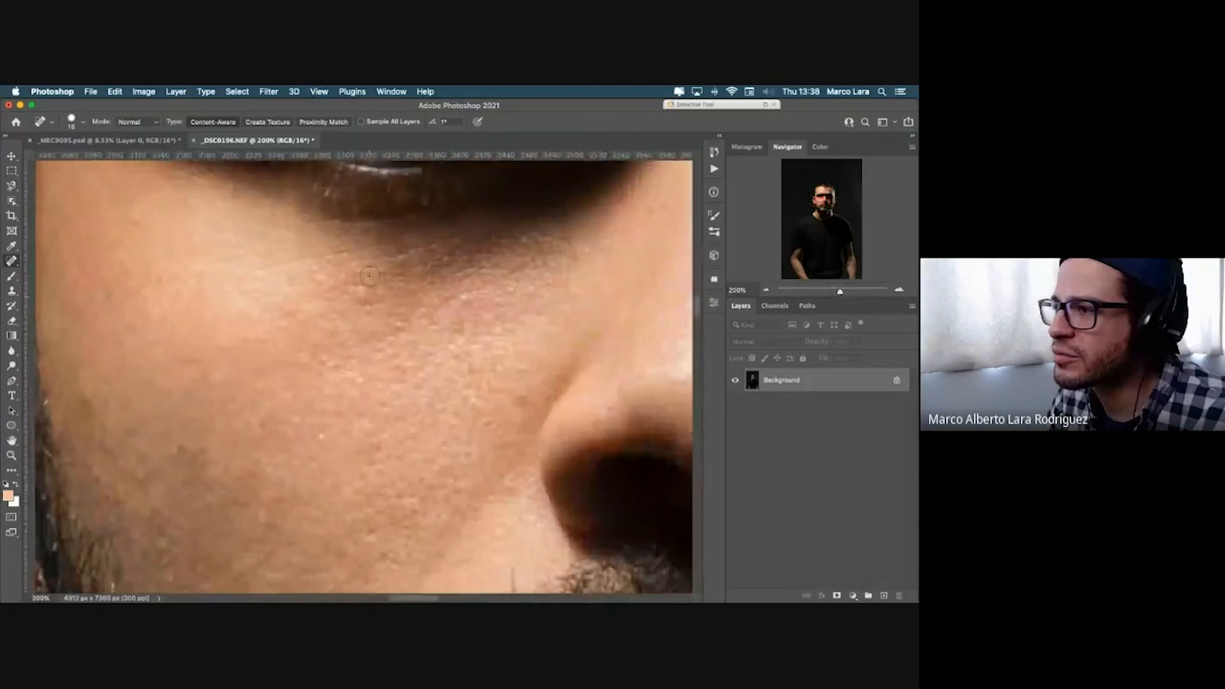
click(323, 426)
click(386, 448)
click(368, 432)
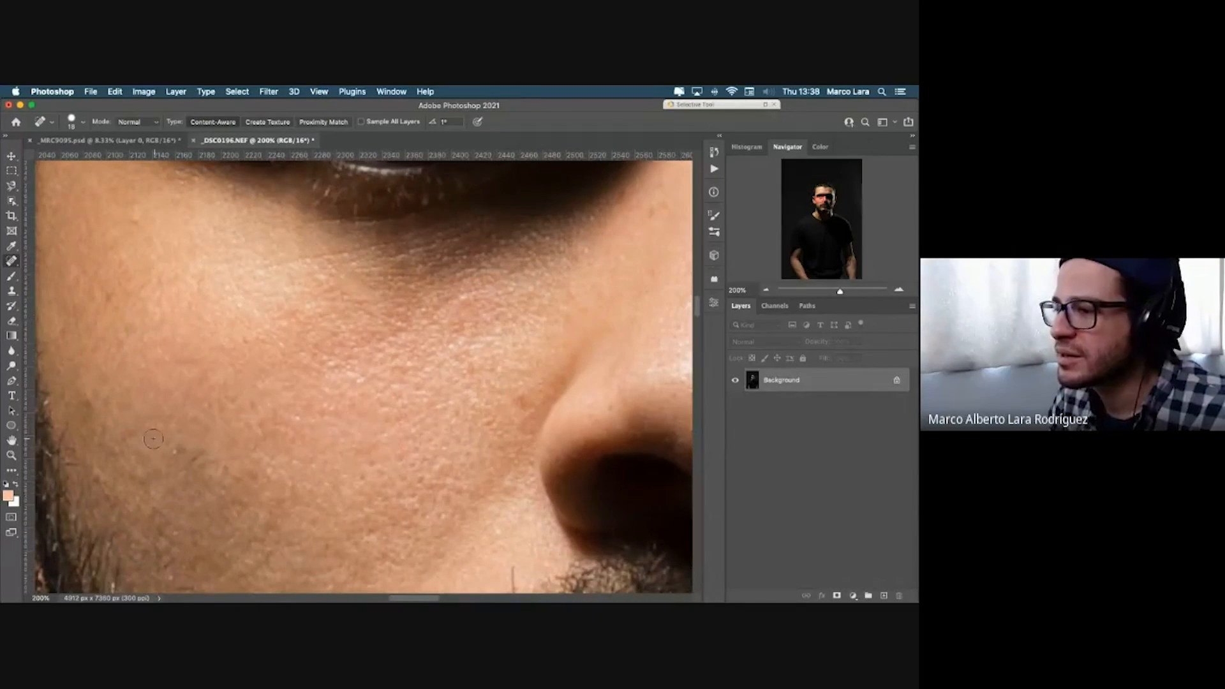
mouse_move(153, 442)
mouse_down()
mouse_move(184, 468)
mouse_move(230, 461)
mouse_move(176, 468)
mouse_move(250, 482)
mouse_up()
click(243, 462)
drag(254, 404, 250, 416)
click(291, 479)
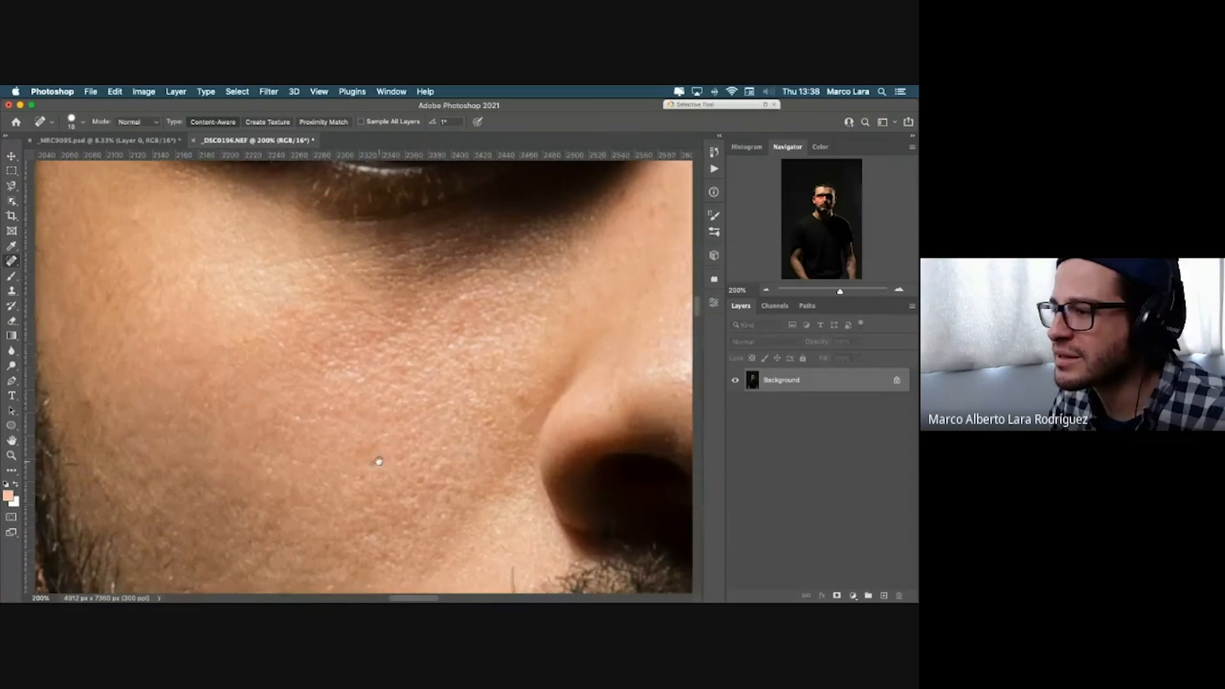
Step: Smooth out the creases and blemishes on the shadowed cheek beside the nose with a larger healing brush
drag(377, 460, 100, 343)
drag(395, 251, 27, 476)
drag(236, 464, 163, 298)
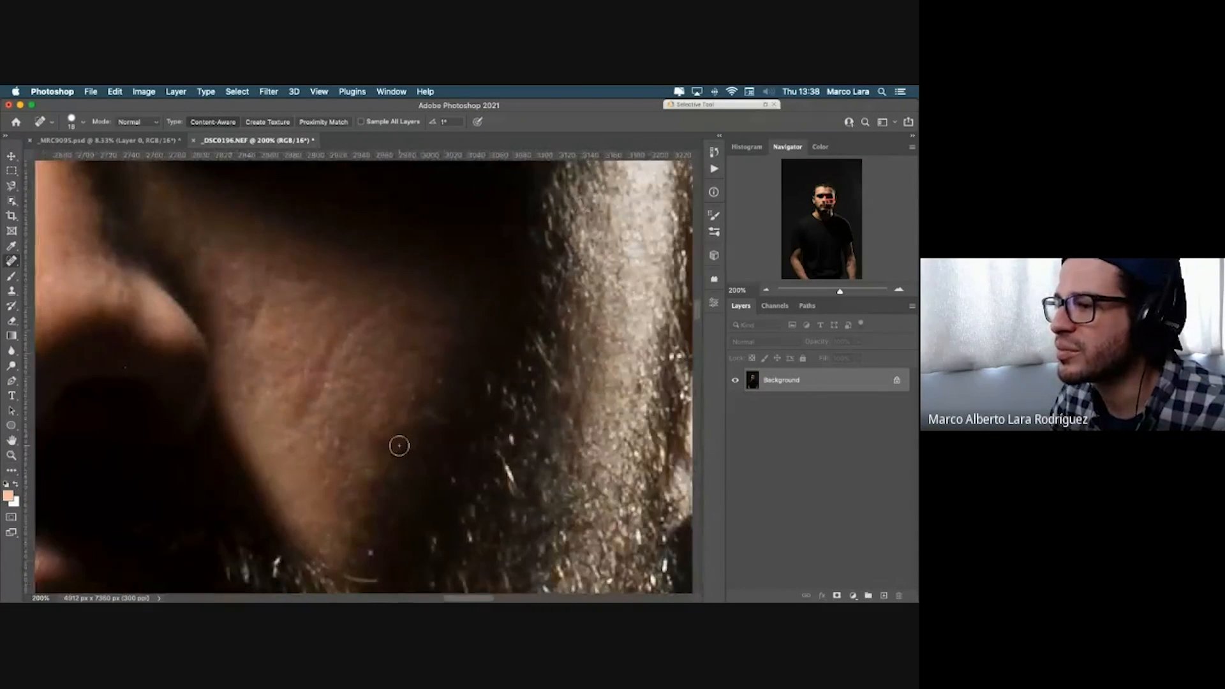
mouse_move(307, 415)
mouse_down()
mouse_move(295, 447)
mouse_move(324, 369)
mouse_move(385, 301)
mouse_up()
click(287, 443)
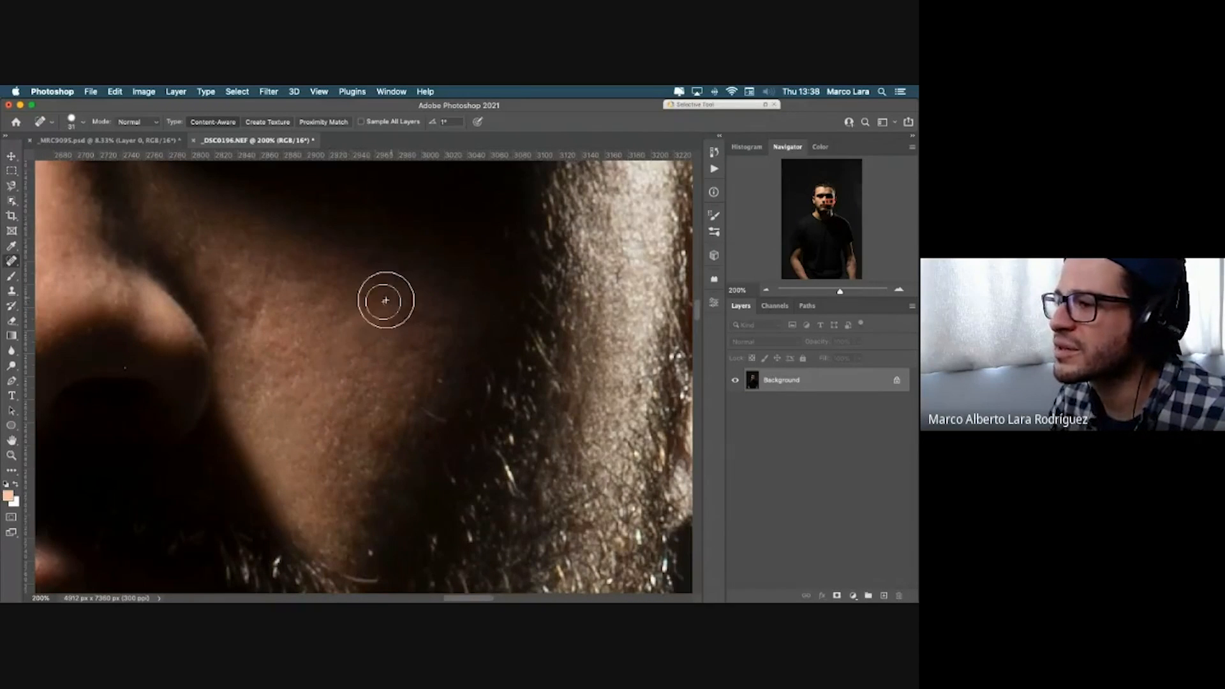
drag(248, 327, 273, 235)
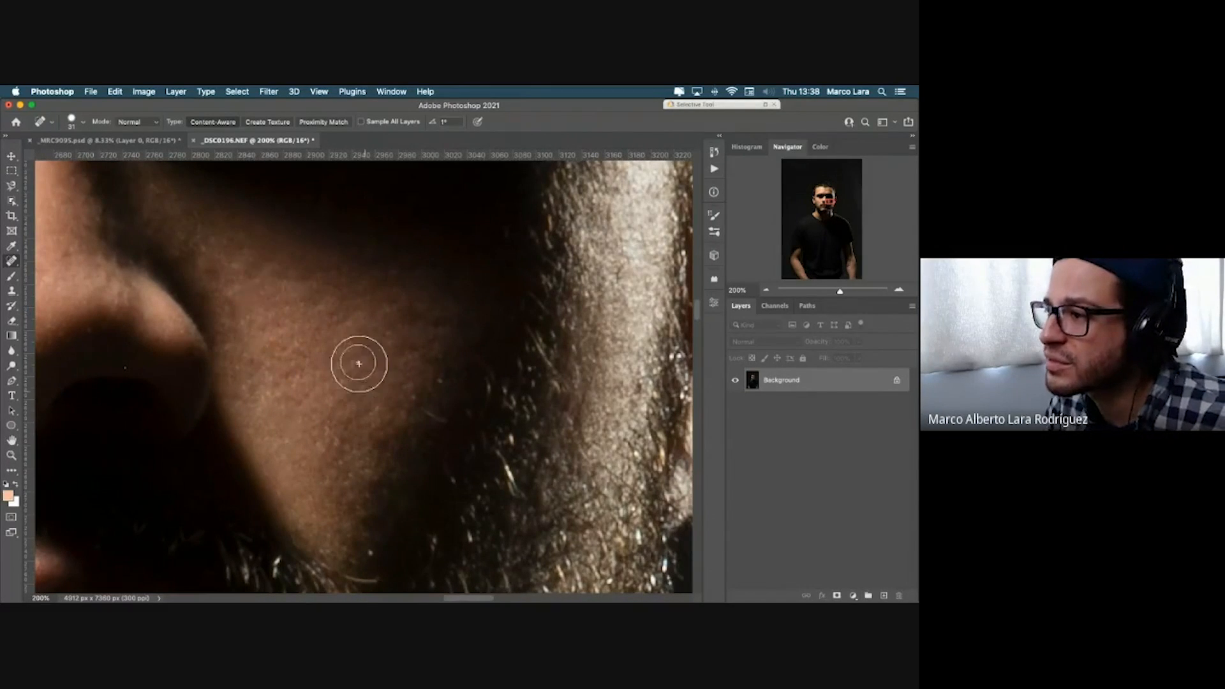
click(300, 394)
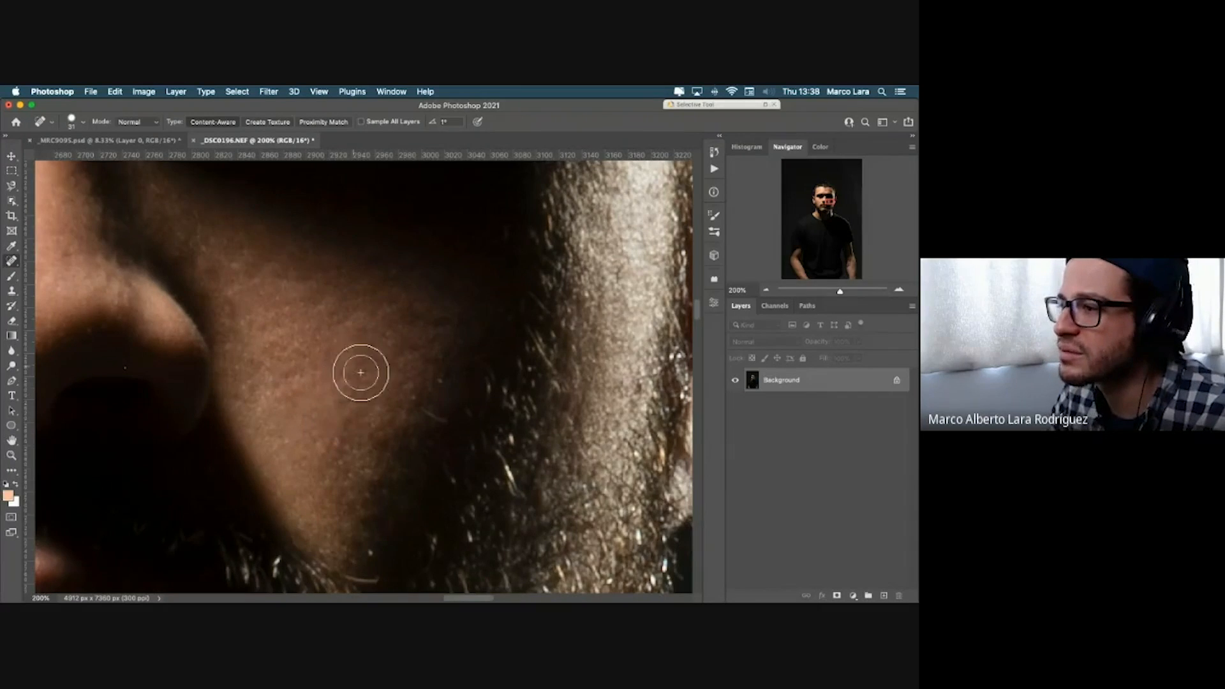
Step: Heal the small spots beside the nostril on the shadowed cheek and on the nose with a smaller Spot Healing Brush
drag(359, 362, 427, 455)
ctrl+alt+drag(304, 404, 298, 402)
click(298, 395)
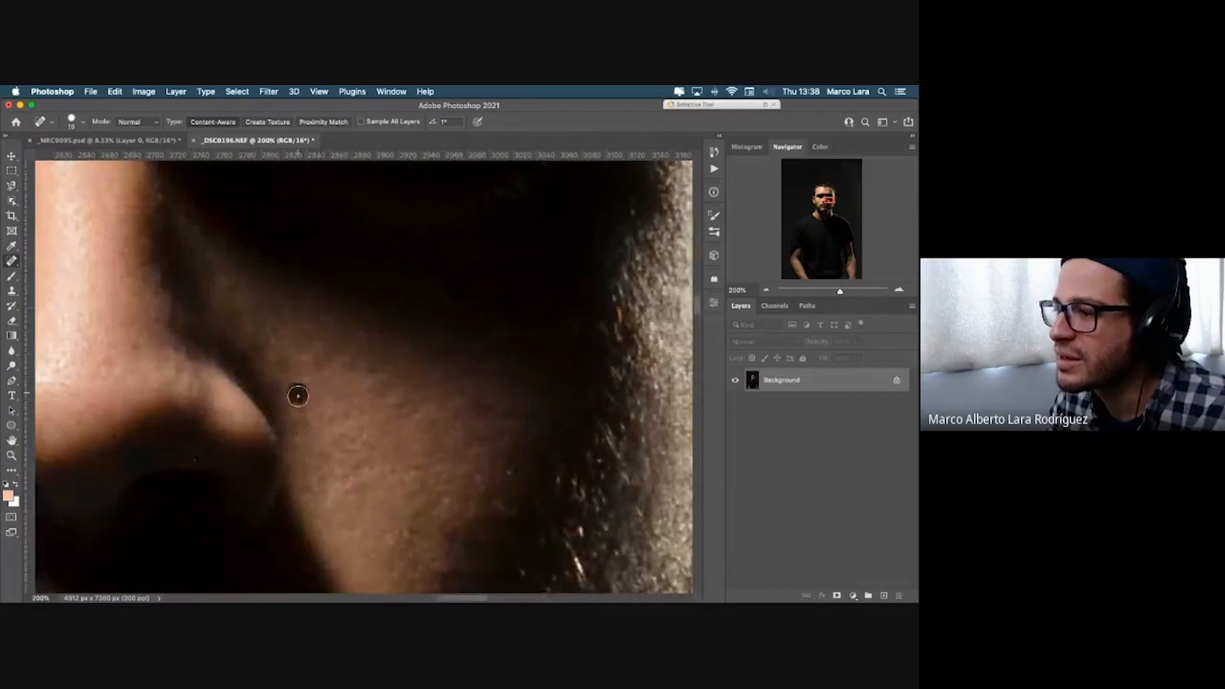
click(284, 356)
drag(238, 315, 440, 385)
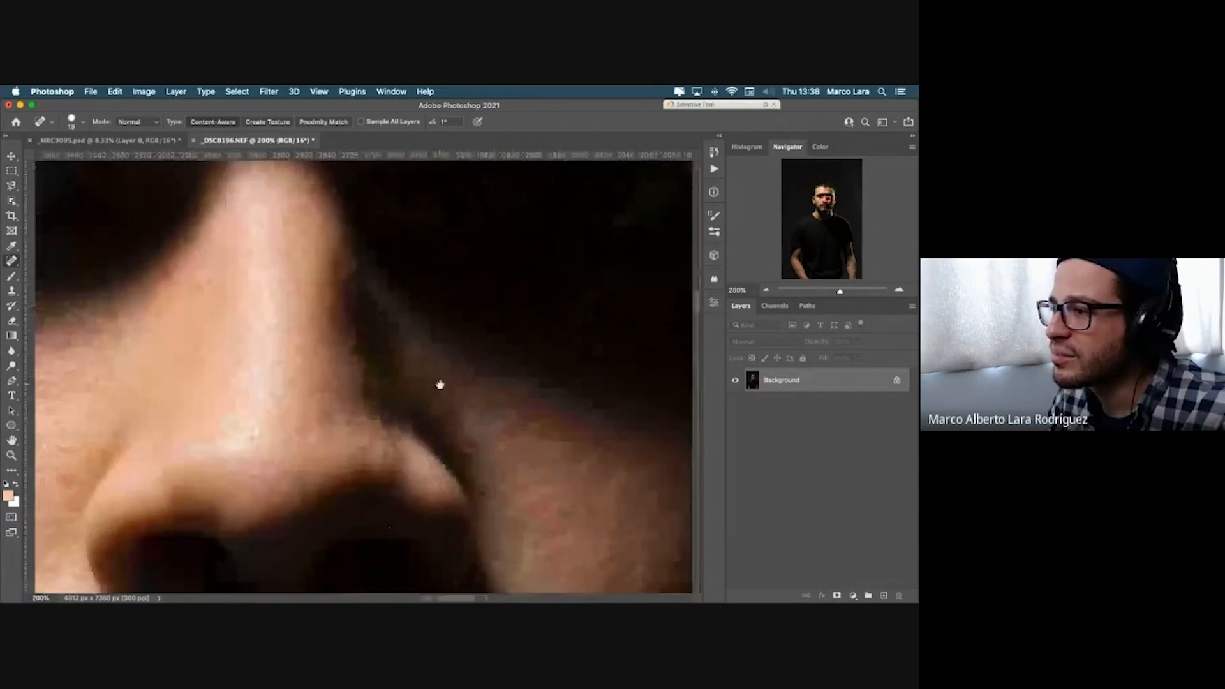
click(328, 412)
click(301, 429)
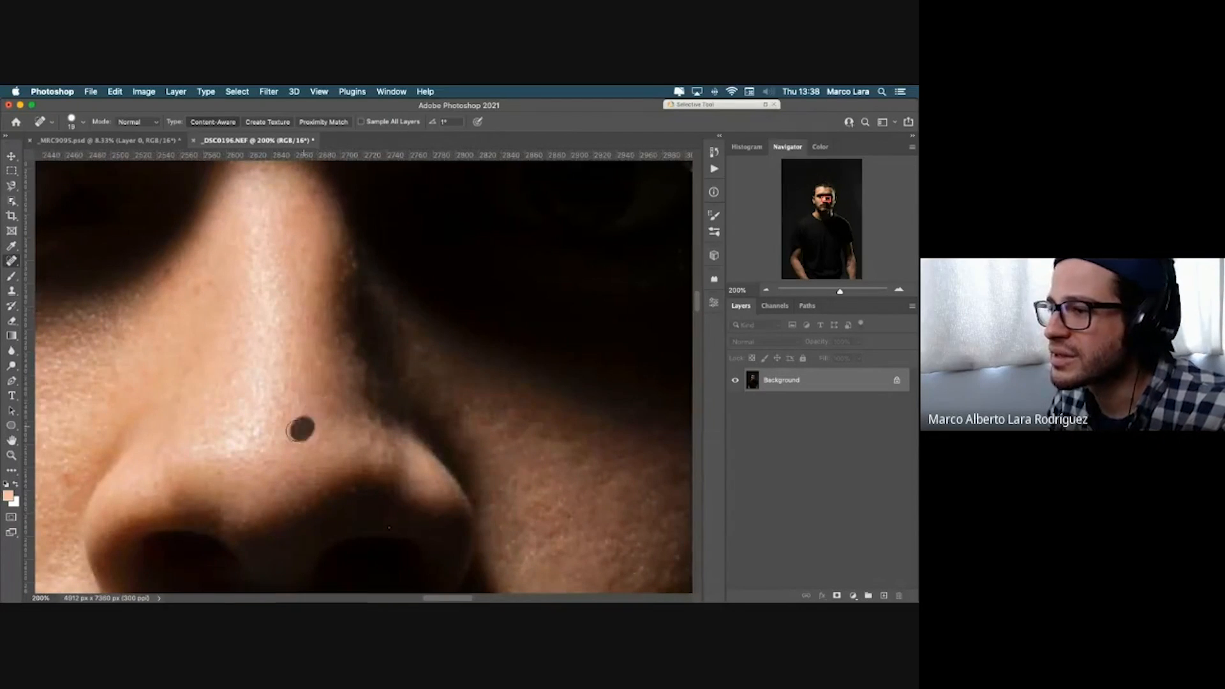
click(199, 281)
Step: Heal the remaining spots on the shadowed side of the face, mainly on the lower cheek above the beard
mouse_move(513, 425)
mouse_down()
mouse_move(459, 413)
mouse_move(356, 320)
mouse_move(300, 425)
mouse_move(307, 435)
mouse_up()
click(326, 439)
click(460, 285)
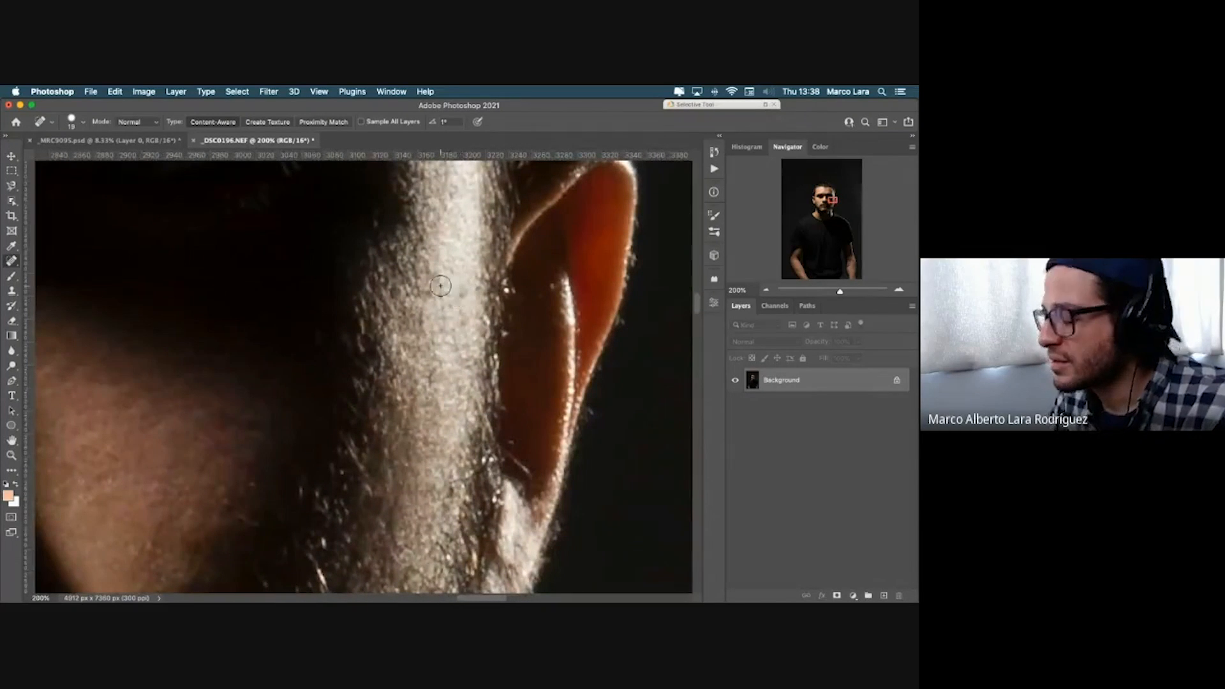
key(super+minus)
key(super+minus)
key(super+minus)
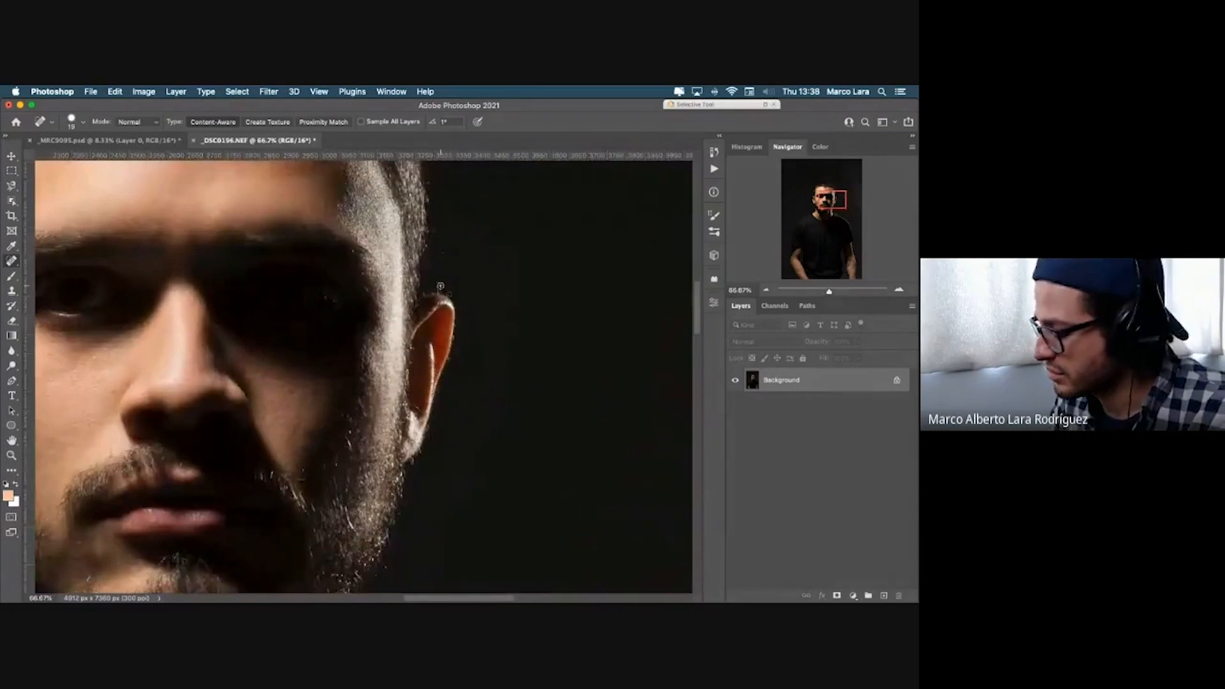
key(super+plus)
drag(273, 327, 285, 298)
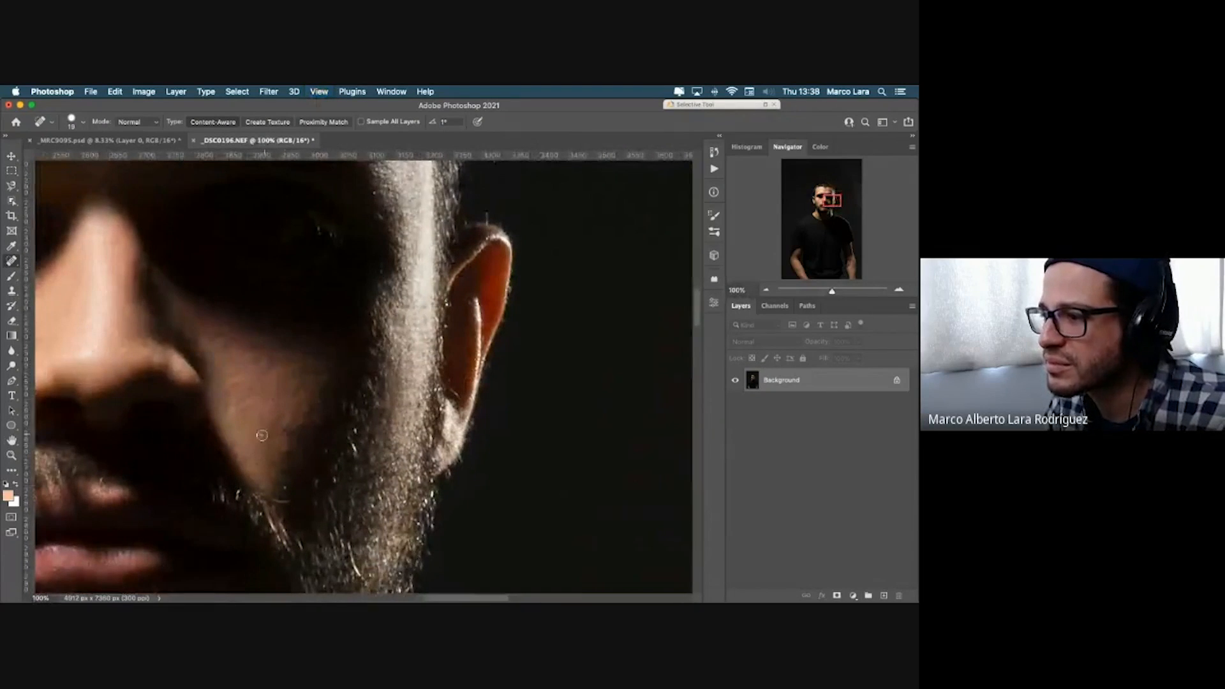
drag(272, 430, 273, 429)
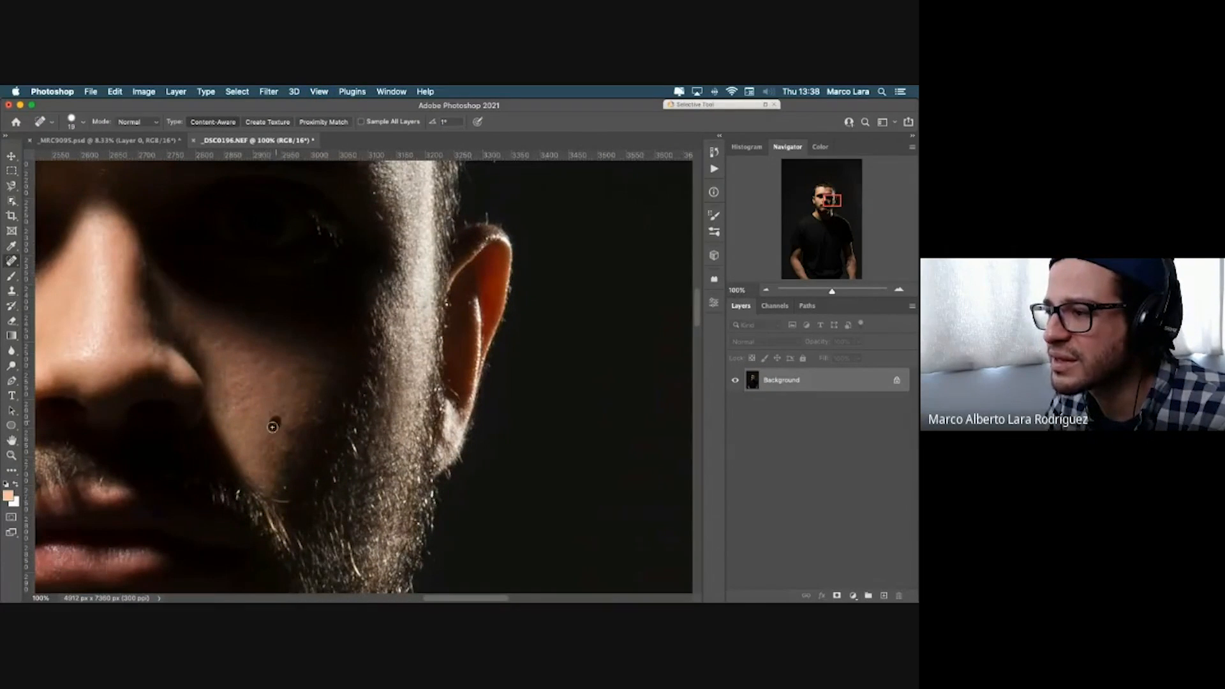
click(273, 425)
drag(275, 439, 274, 438)
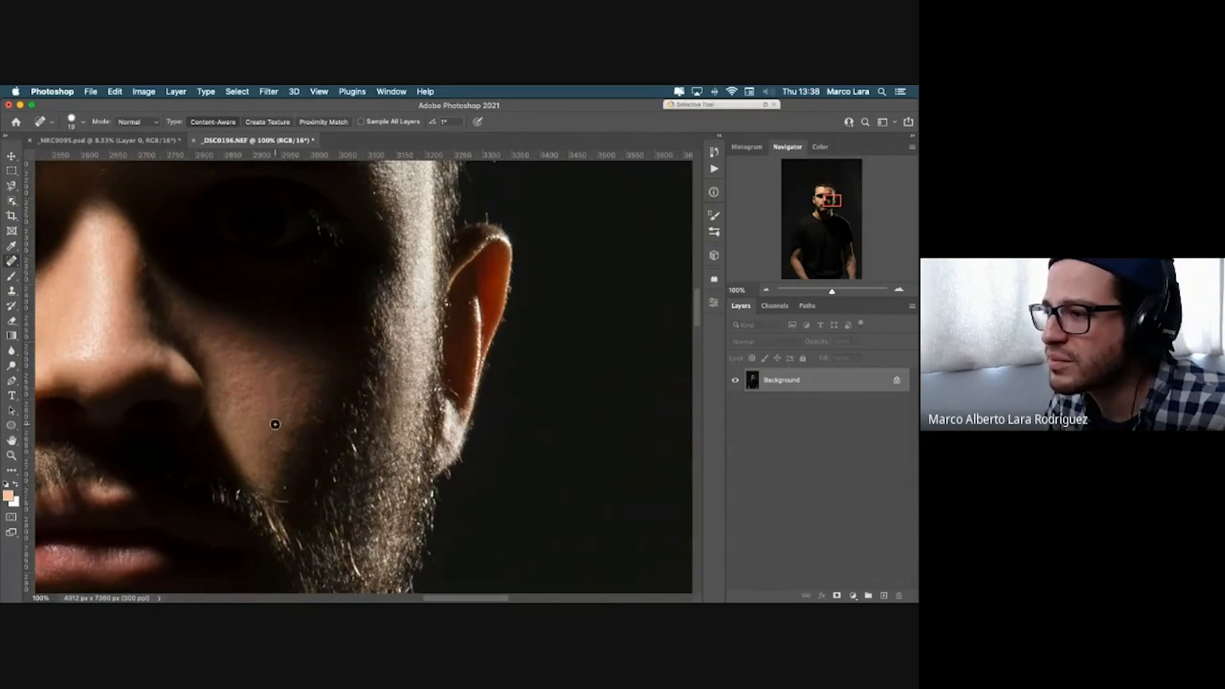
Step: Heal the spots on the lit cheek beside the nose and near the sideburn, enlarging the healing brush to 27 px
drag(153, 363, 538, 402)
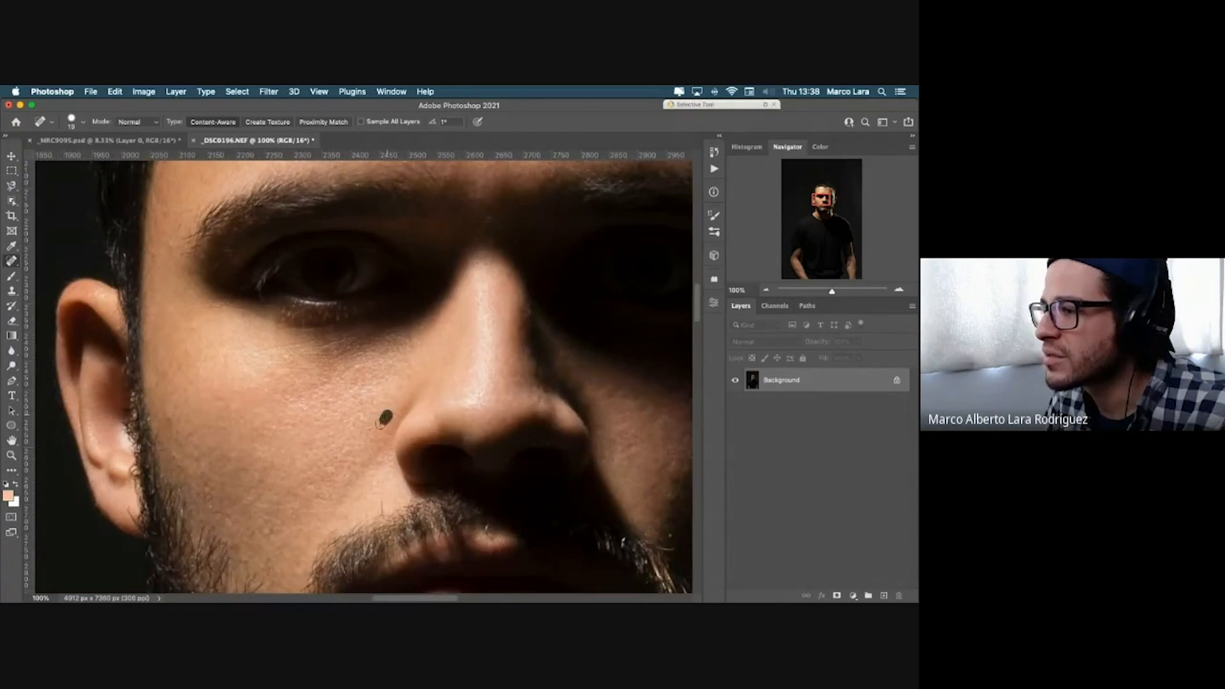
drag(385, 418, 385, 419)
drag(264, 527, 273, 531)
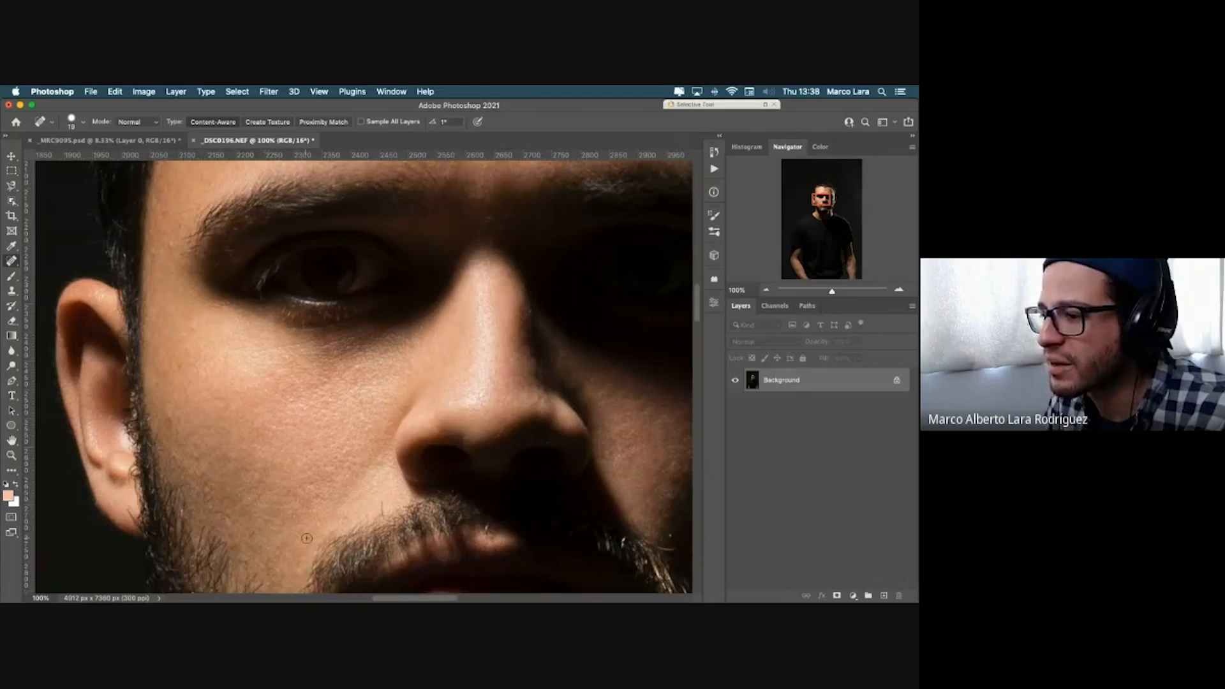
key(bracketright)
click(170, 416)
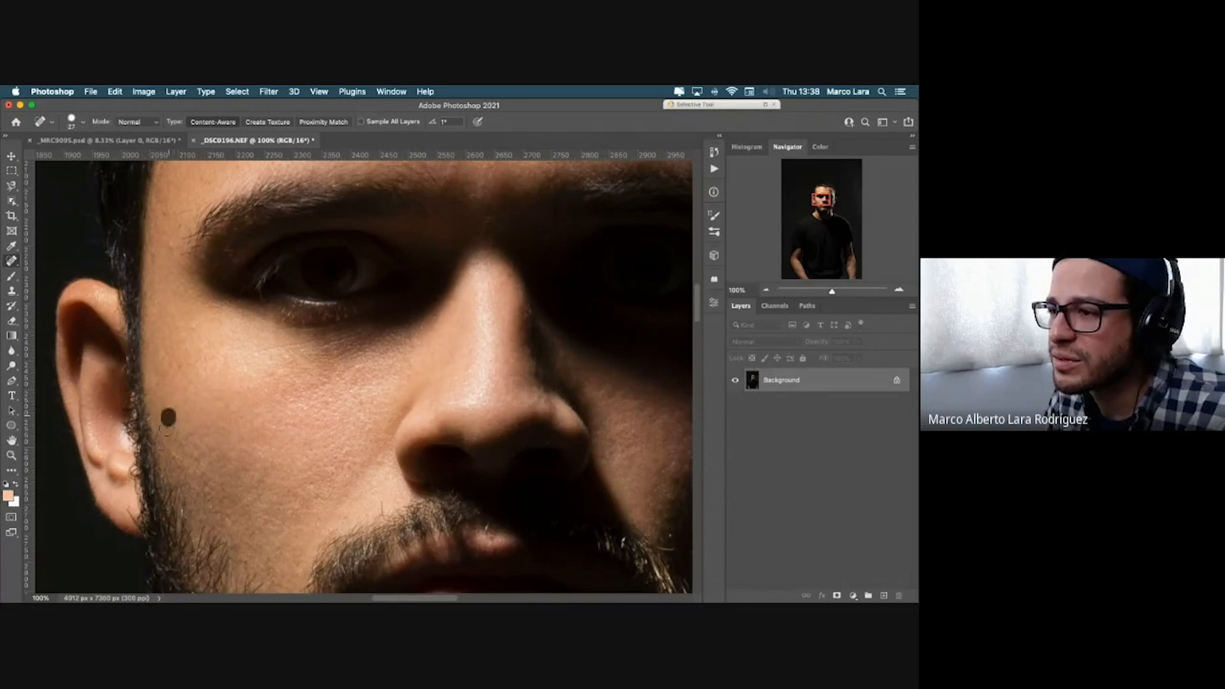
click(172, 454)
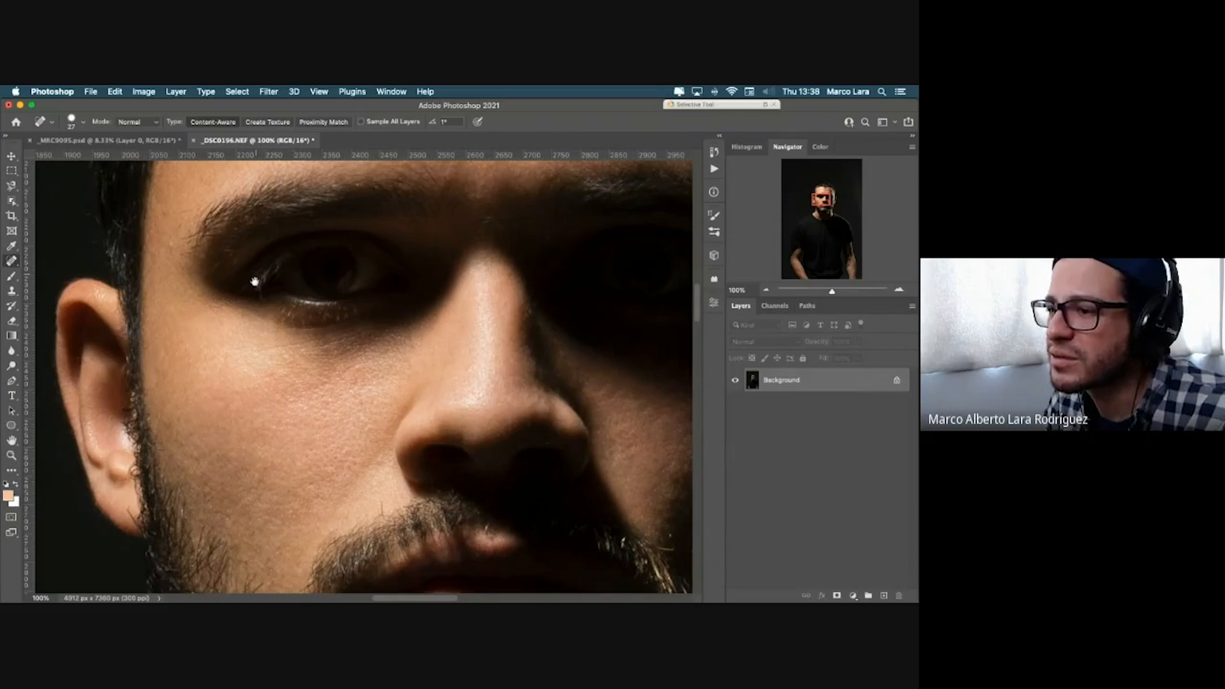
Step: Heal the remaining spots on the middle and shadowed side of the forehead above the eyebrows
drag(255, 281, 233, 459)
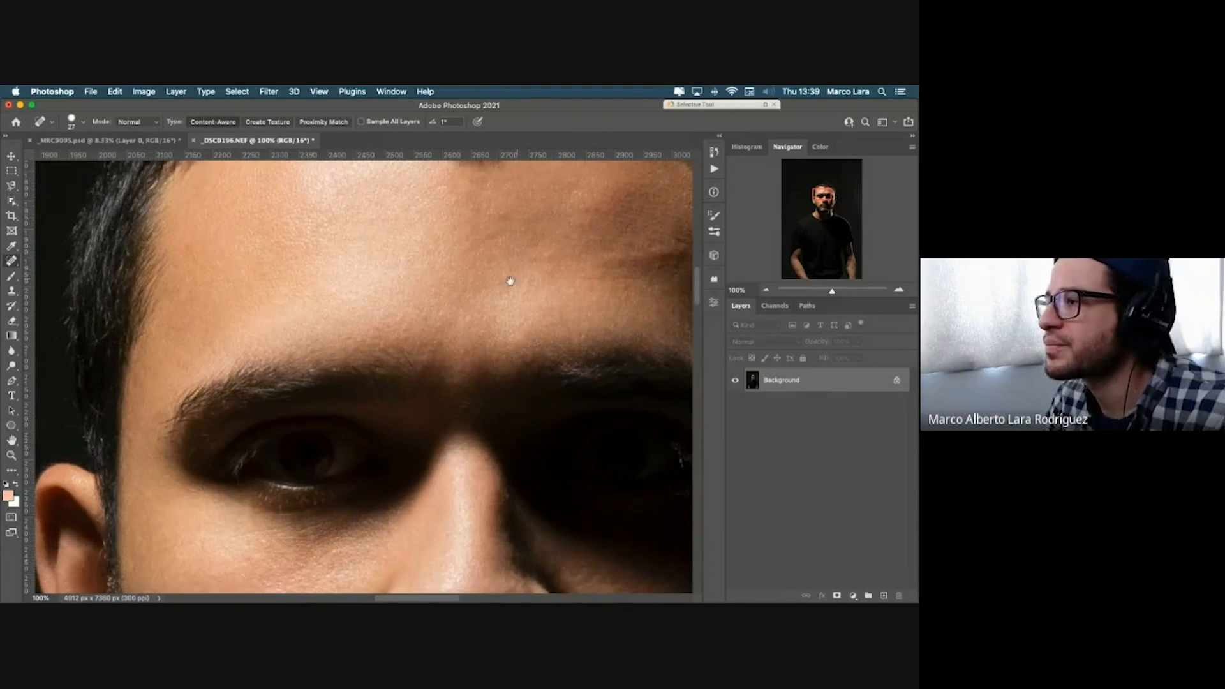
drag(509, 276, 334, 375)
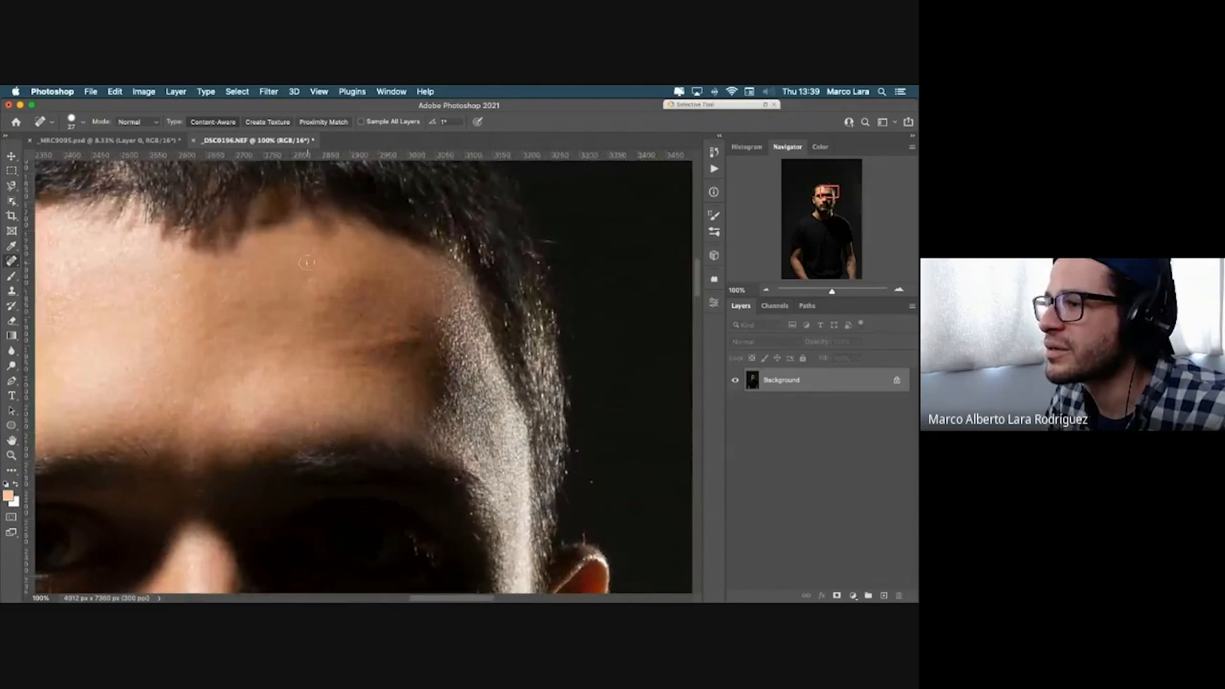
click(309, 385)
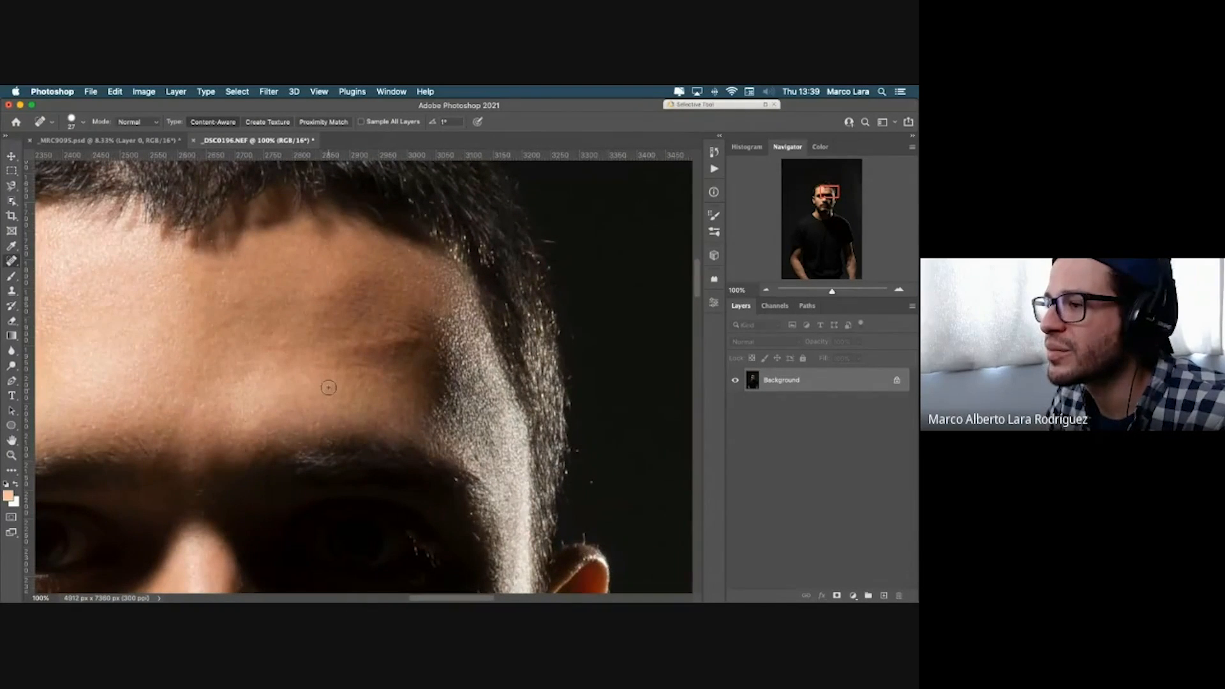
click(286, 337)
click(241, 305)
click(230, 416)
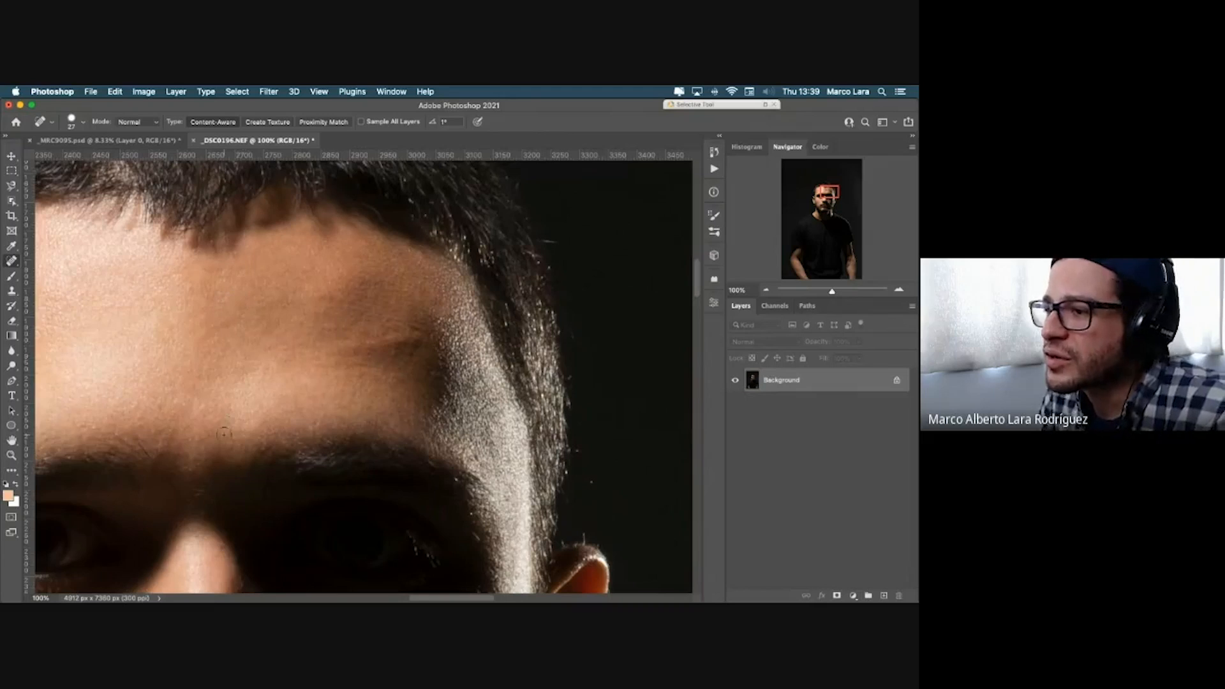
Step: Examine the neck area and the overall portrait for remaining imperfections
drag(261, 397, 353, 213)
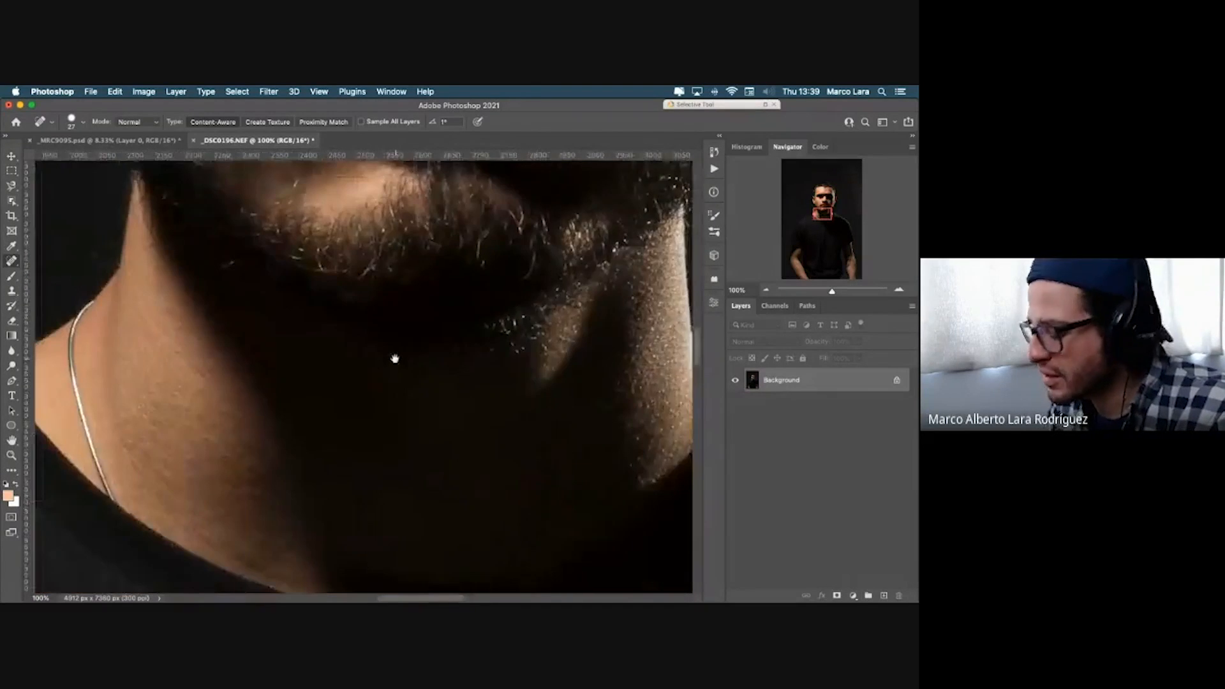
key(super+minus)
key(super+minus)
key(super+minus)
key(super+minus)
key(super+minus)
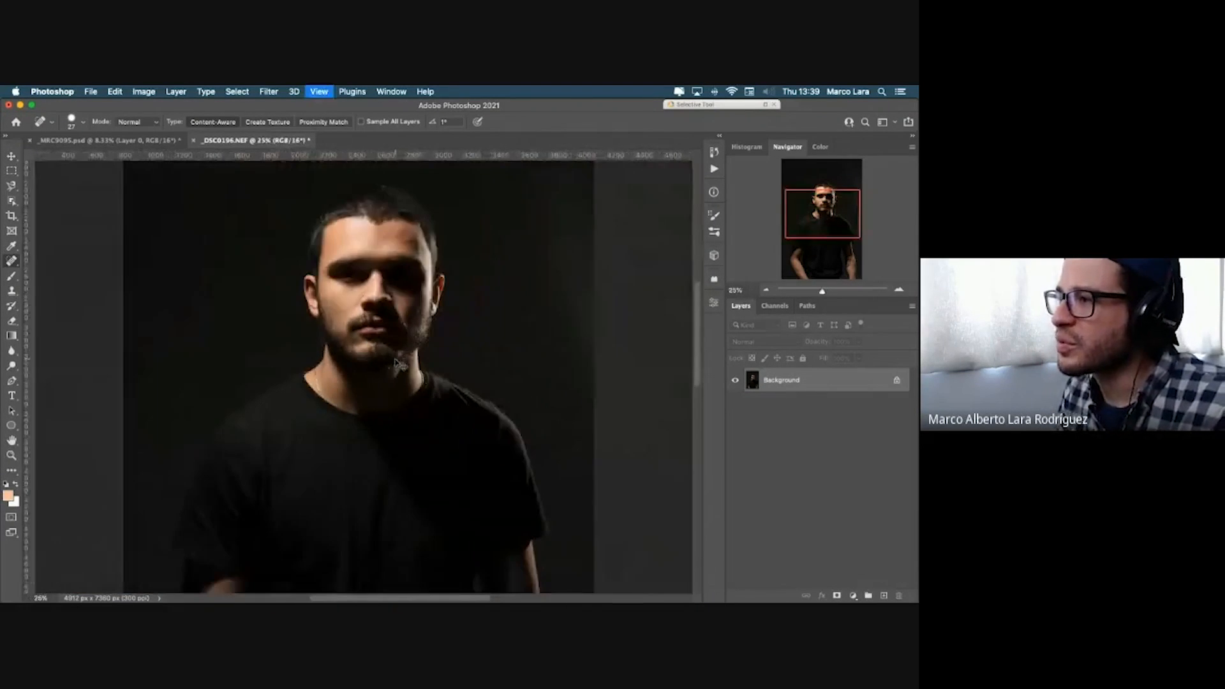
key(super+minus)
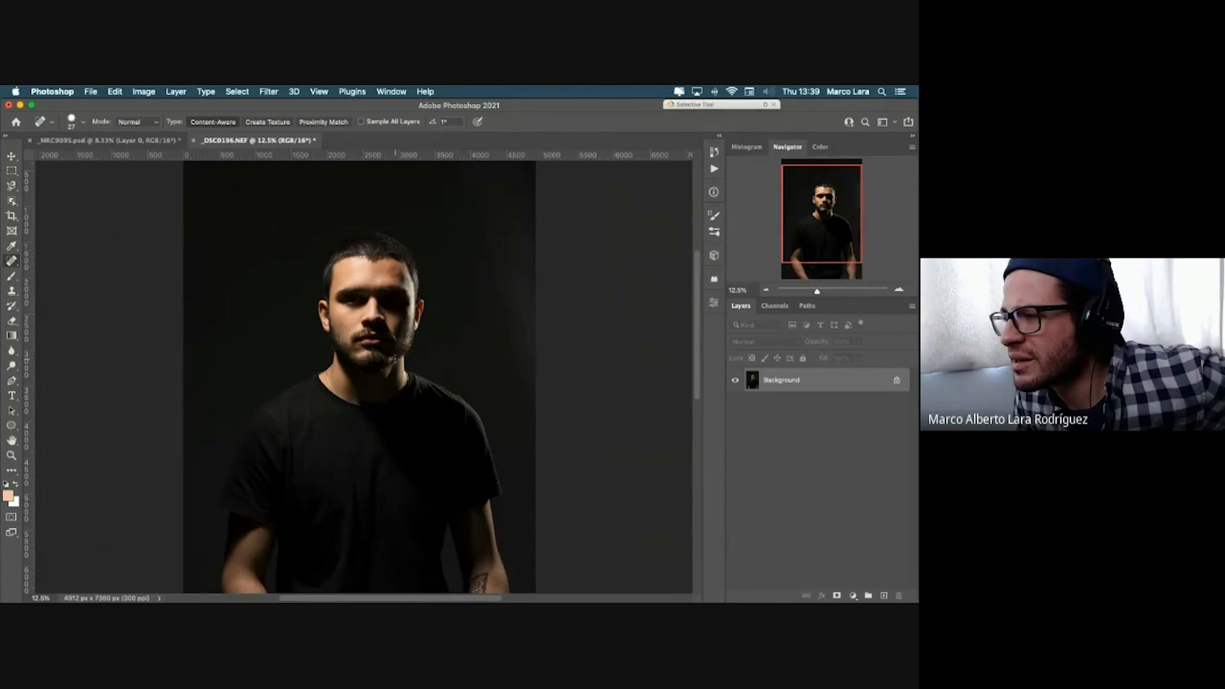
key(super+plus)
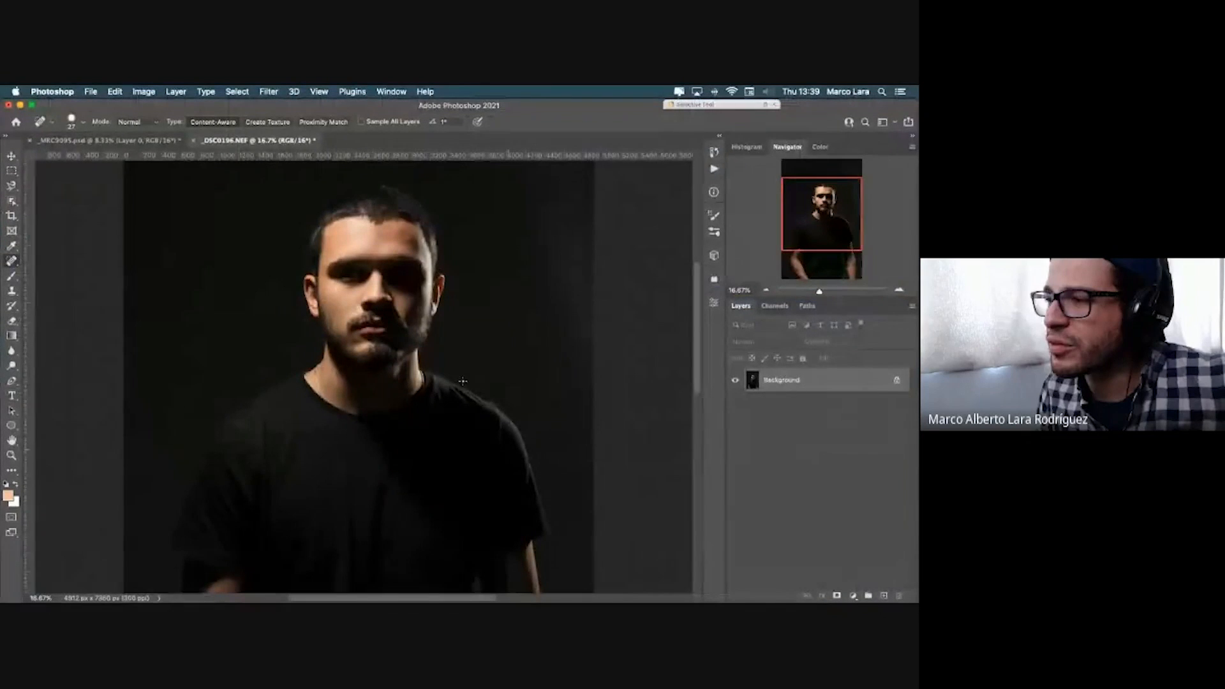
Step: Switch to Adobe Bridge and open the Foto folder on the Mr_Frame drive
key(ctrl+Up)
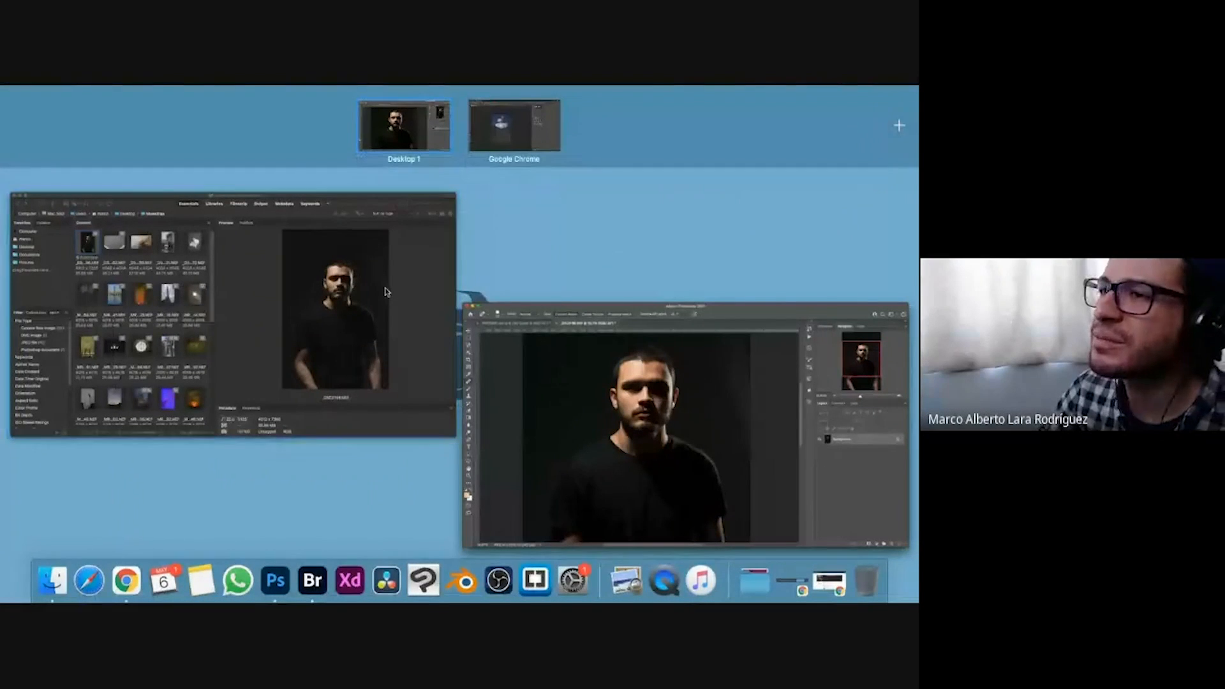
click(136, 222)
click(56, 180)
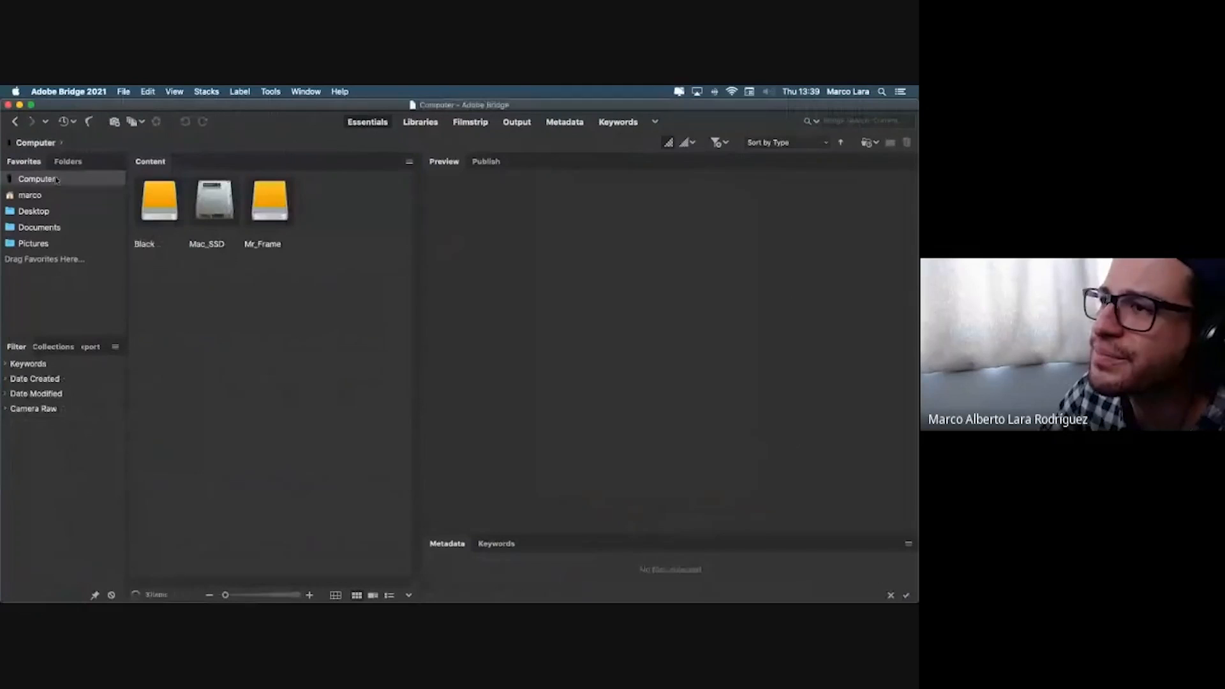
double_click(262, 204)
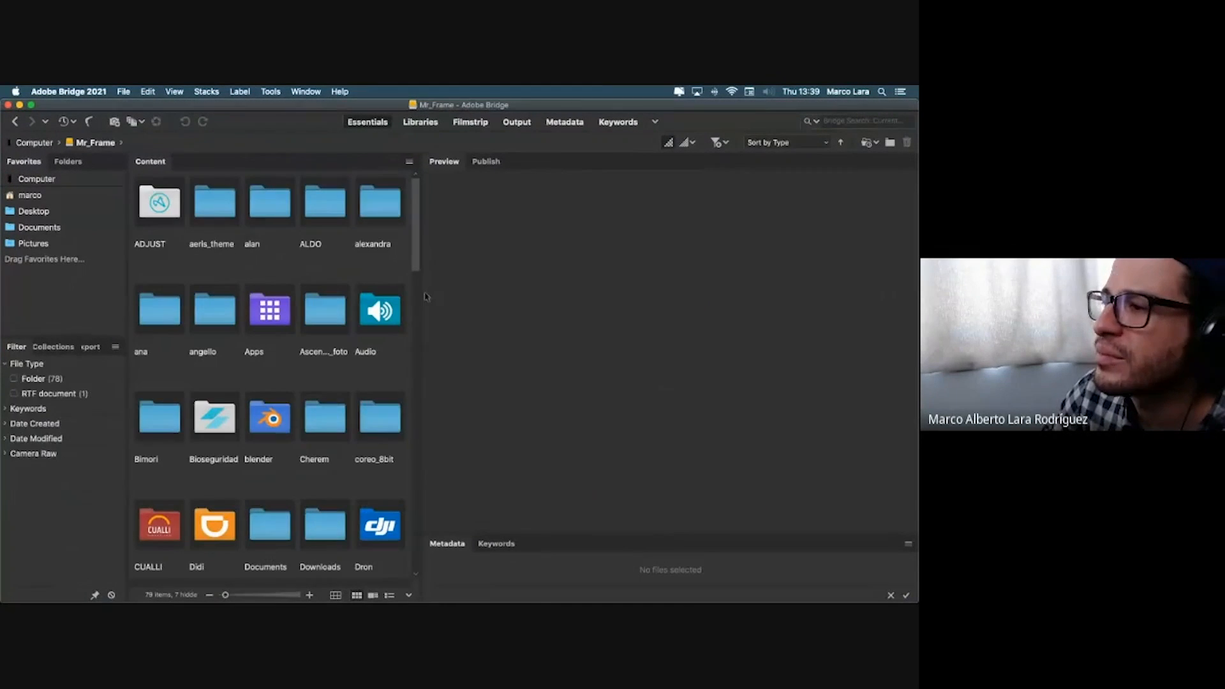
scroll(223, 384, down, 10)
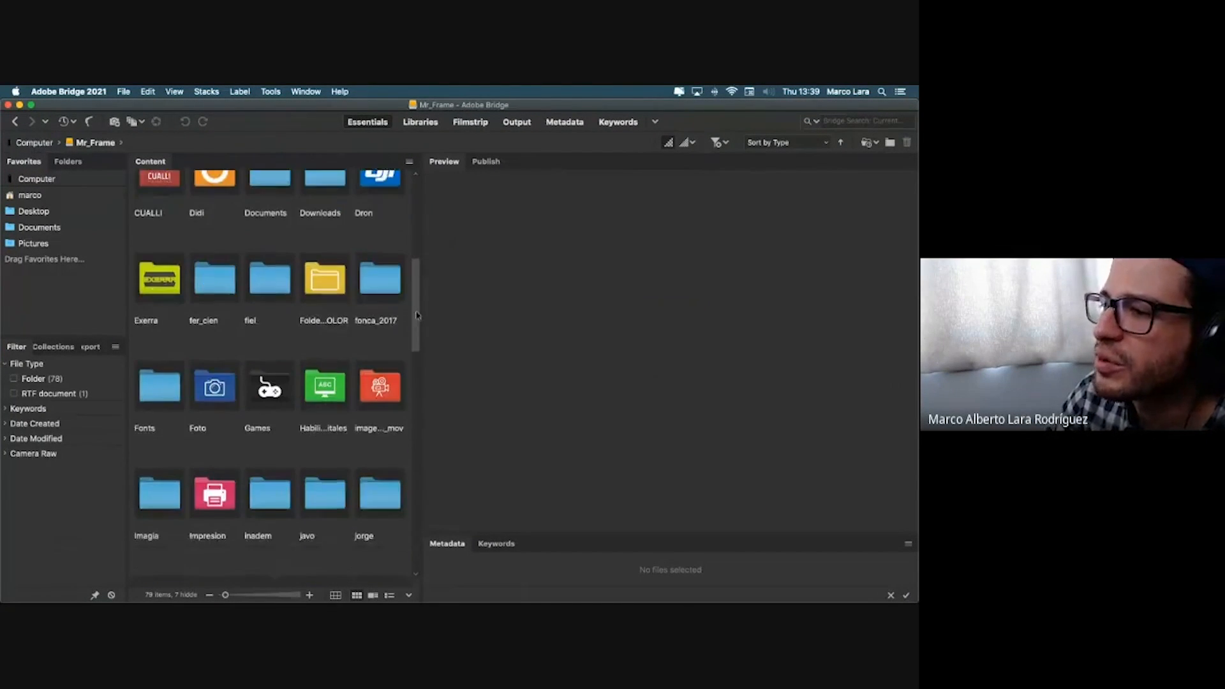
double_click(223, 385)
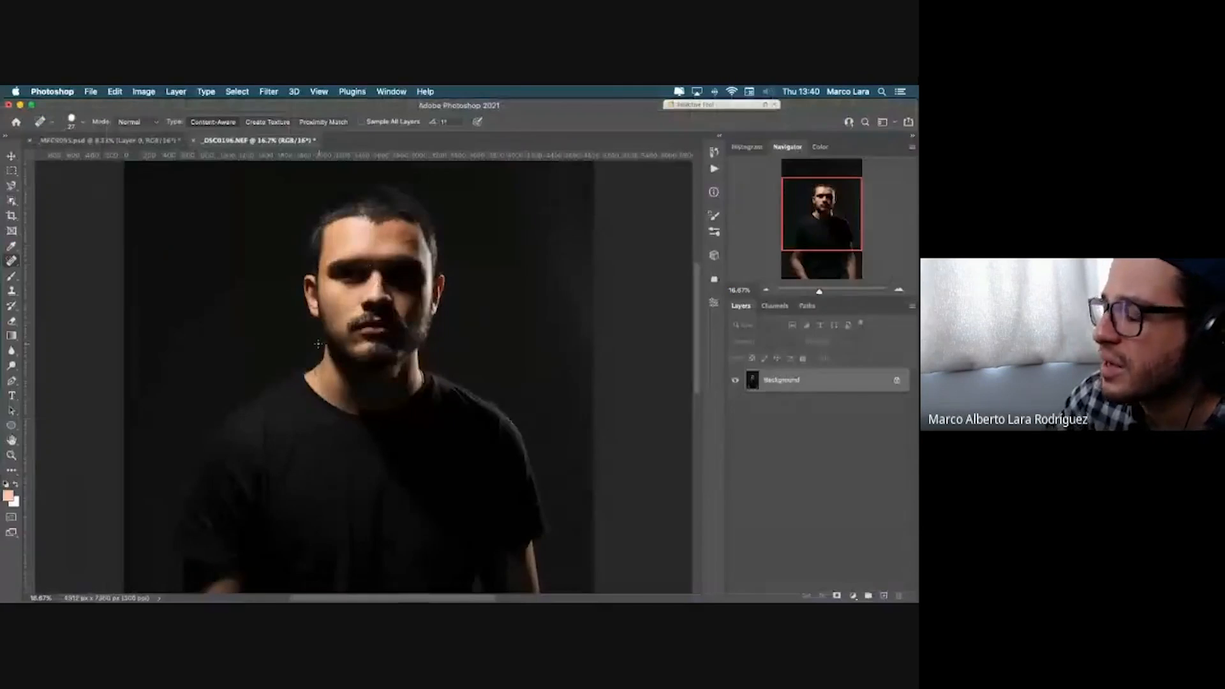
Step: Switch back to Photoshop and heal the skin below the eye and between the nose and moustache on the lit cheek
key(super+plus)
key(super+plus)
scroll(318, 345, up, 5)
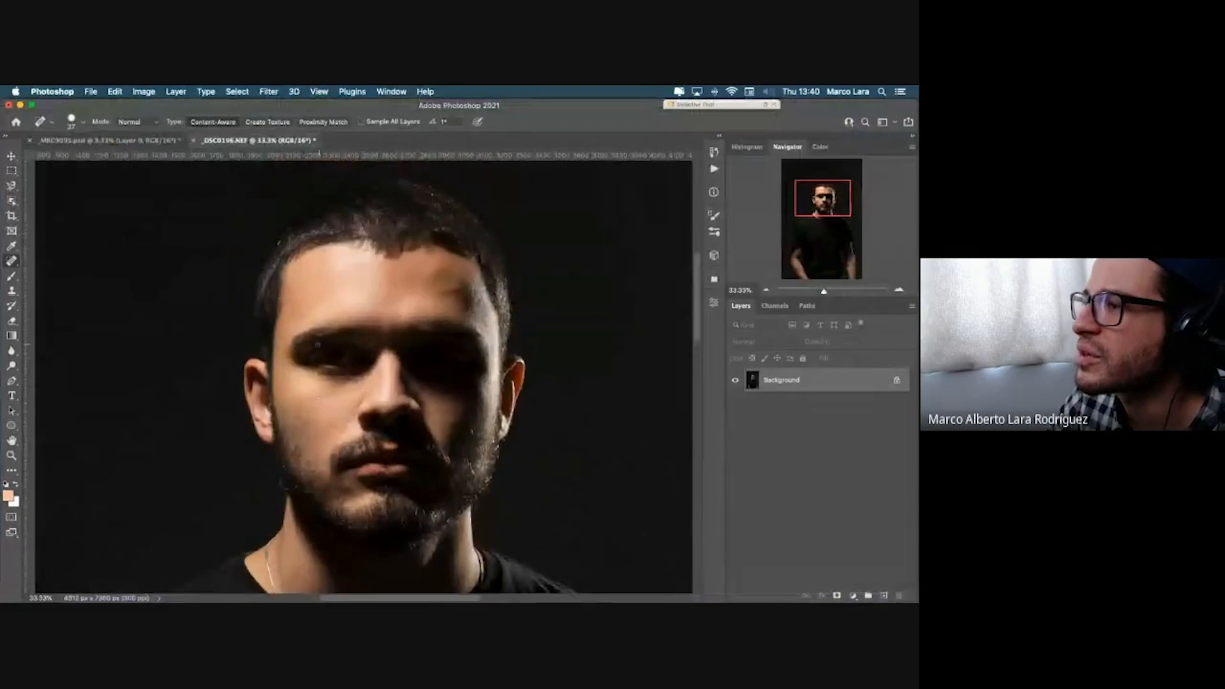
key(super+plus)
key(super+plus)
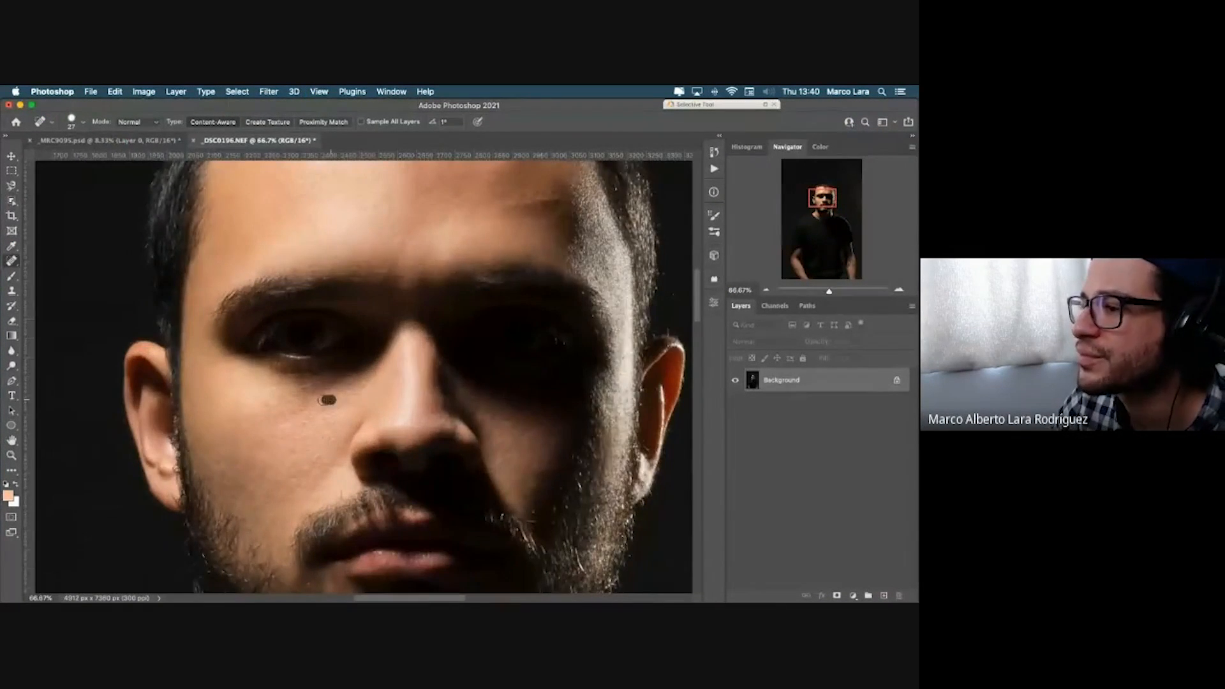
drag(328, 410, 322, 414)
drag(326, 402, 316, 402)
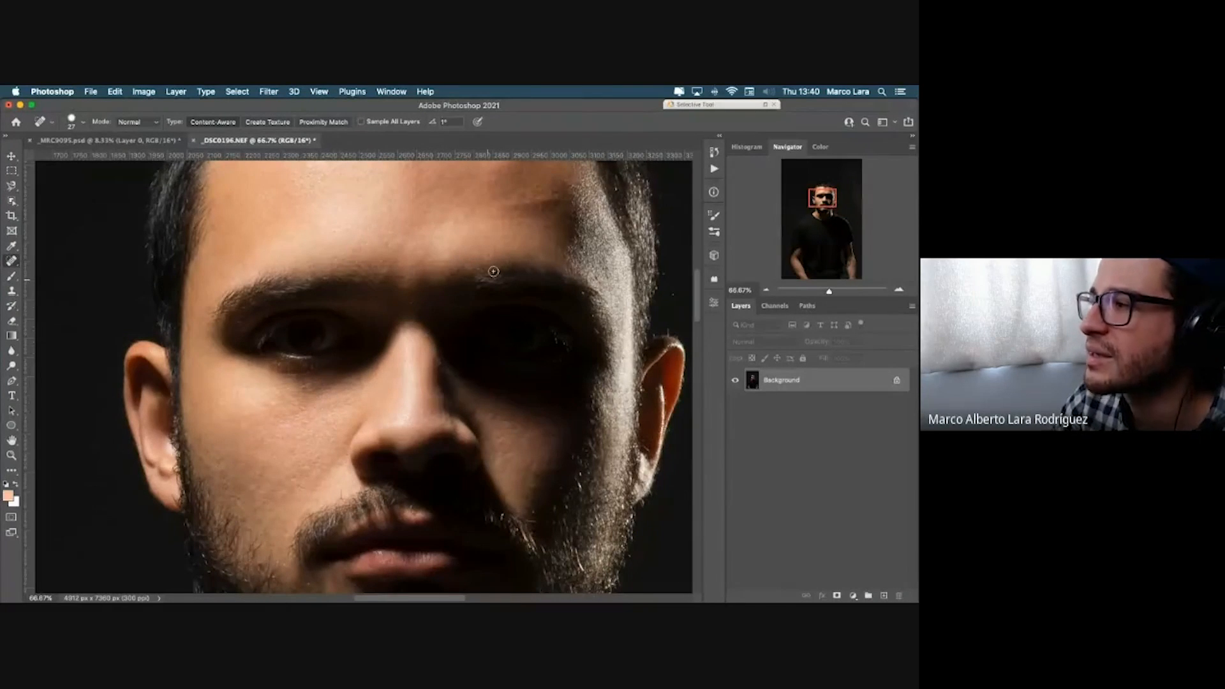
drag(341, 490, 341, 497)
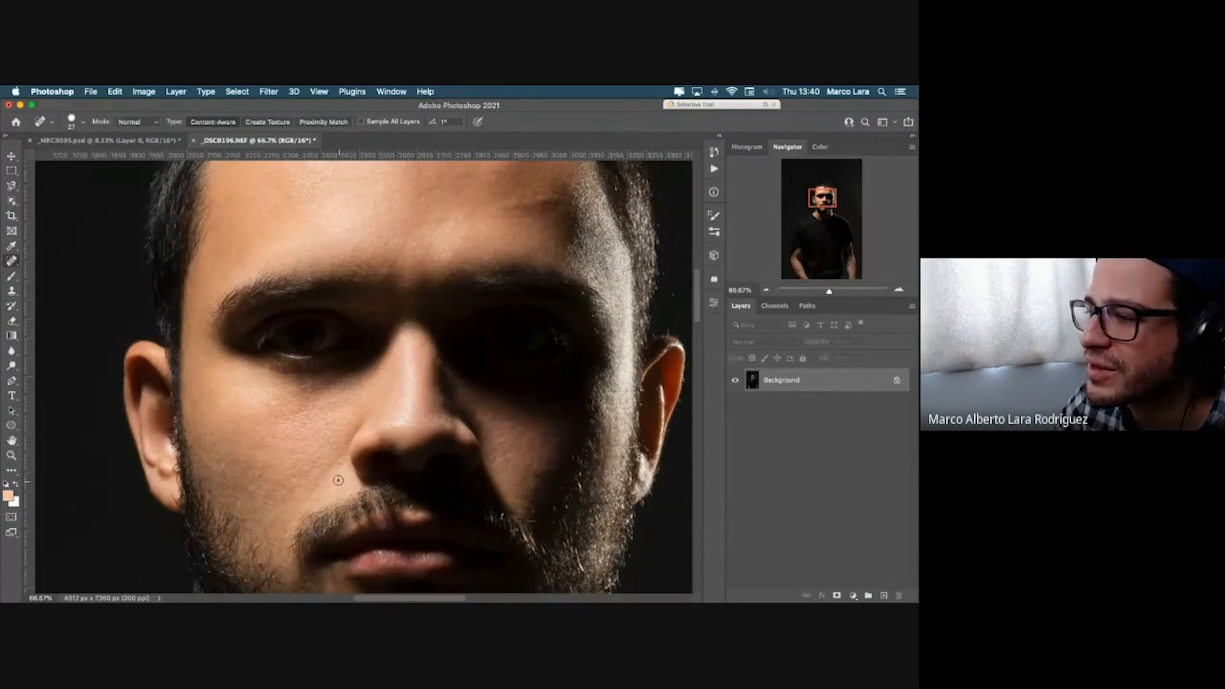
click(342, 460)
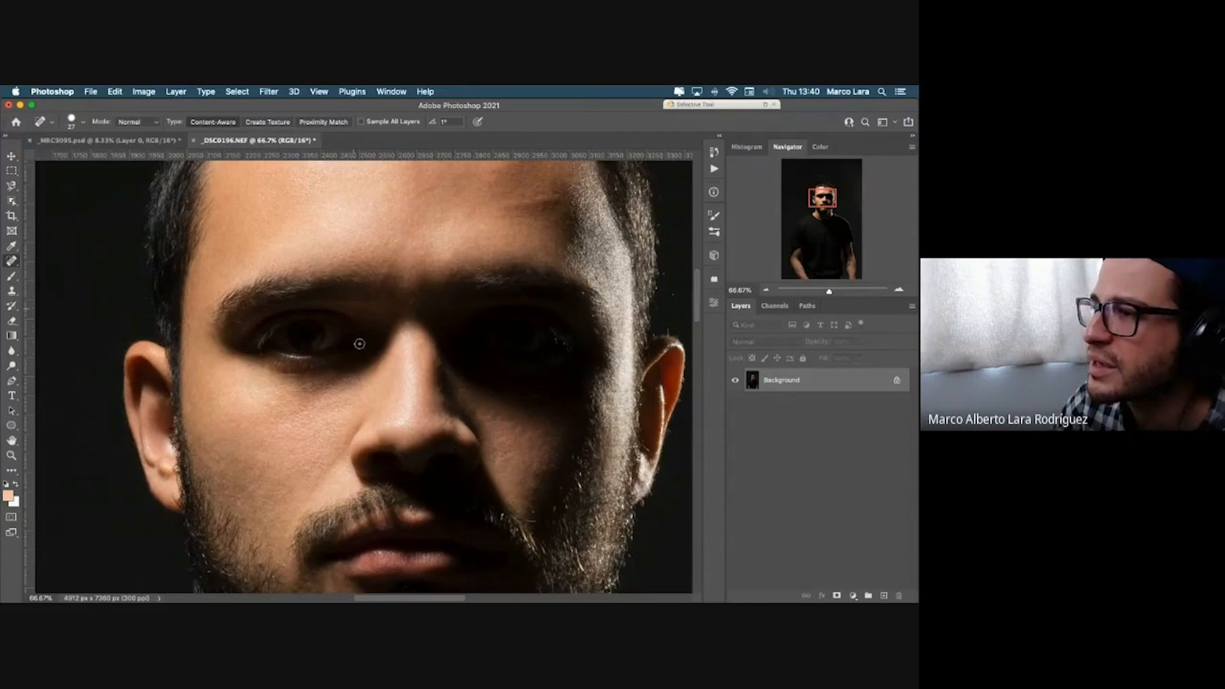
Step: Heal a lint speck beside the fold on the chest of the black T-shirt, then return to the overall view
scroll(360, 348, down, 20)
scroll(289, 423, left, 5)
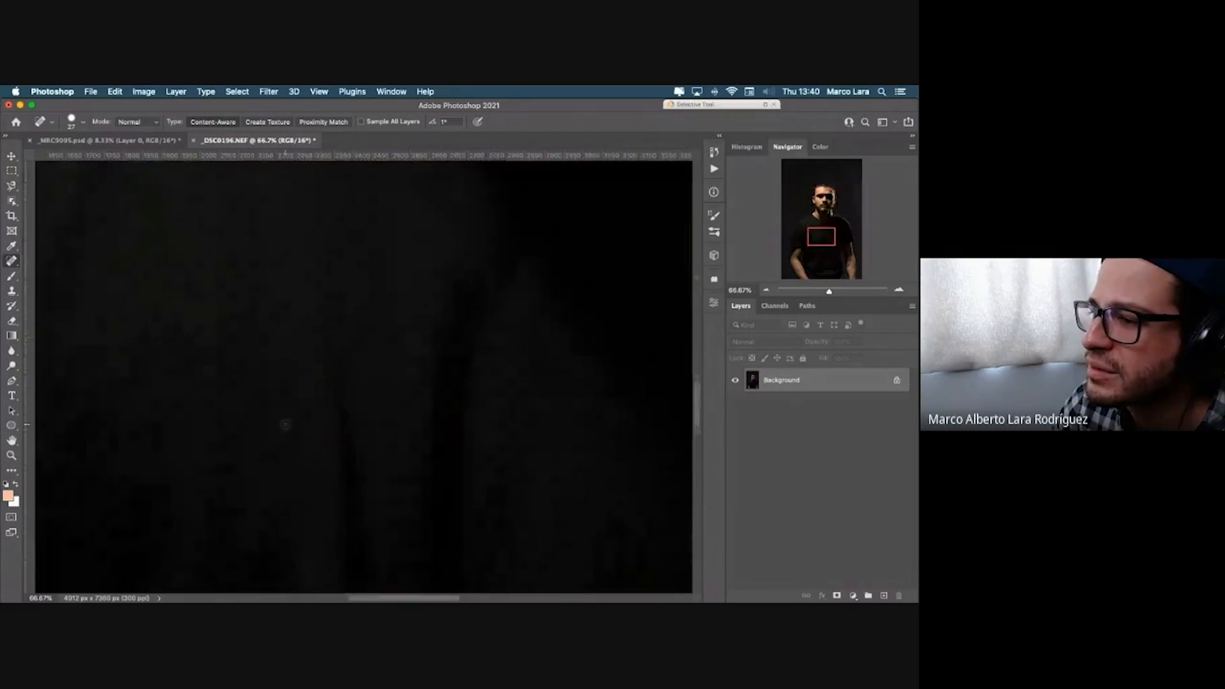
scroll(289, 423, up, 10)
key(super+minus)
key(super+minus)
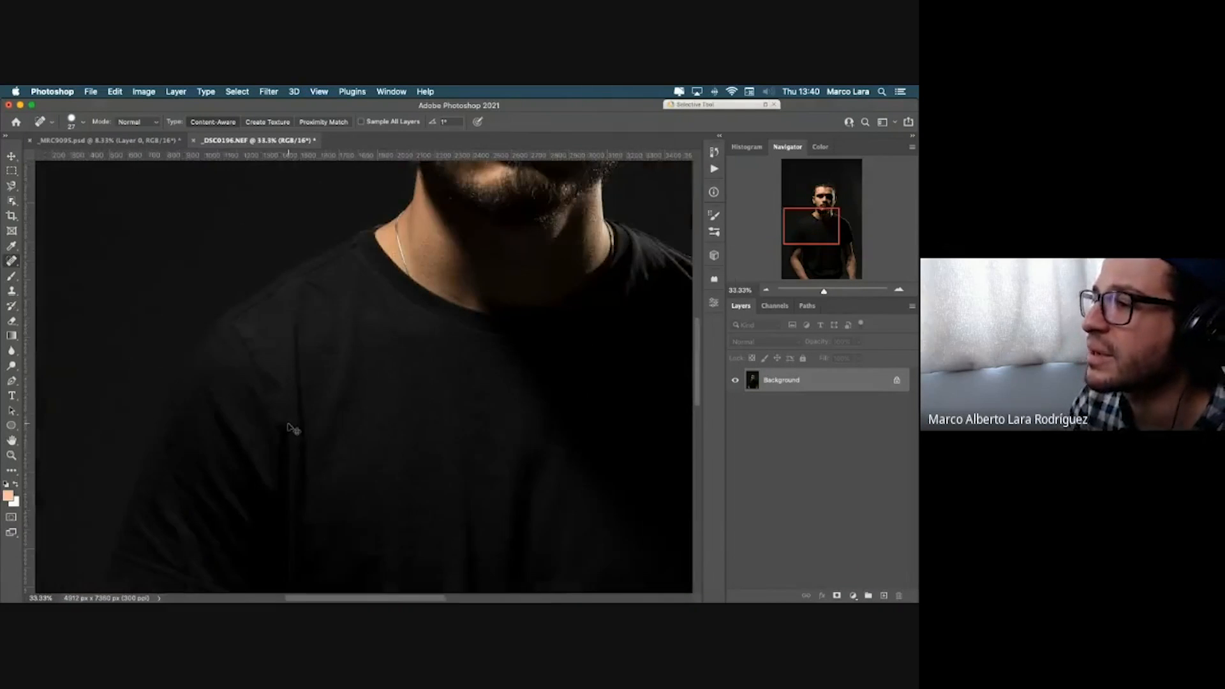
key(super+plus)
key(super+plus)
key(super+plus)
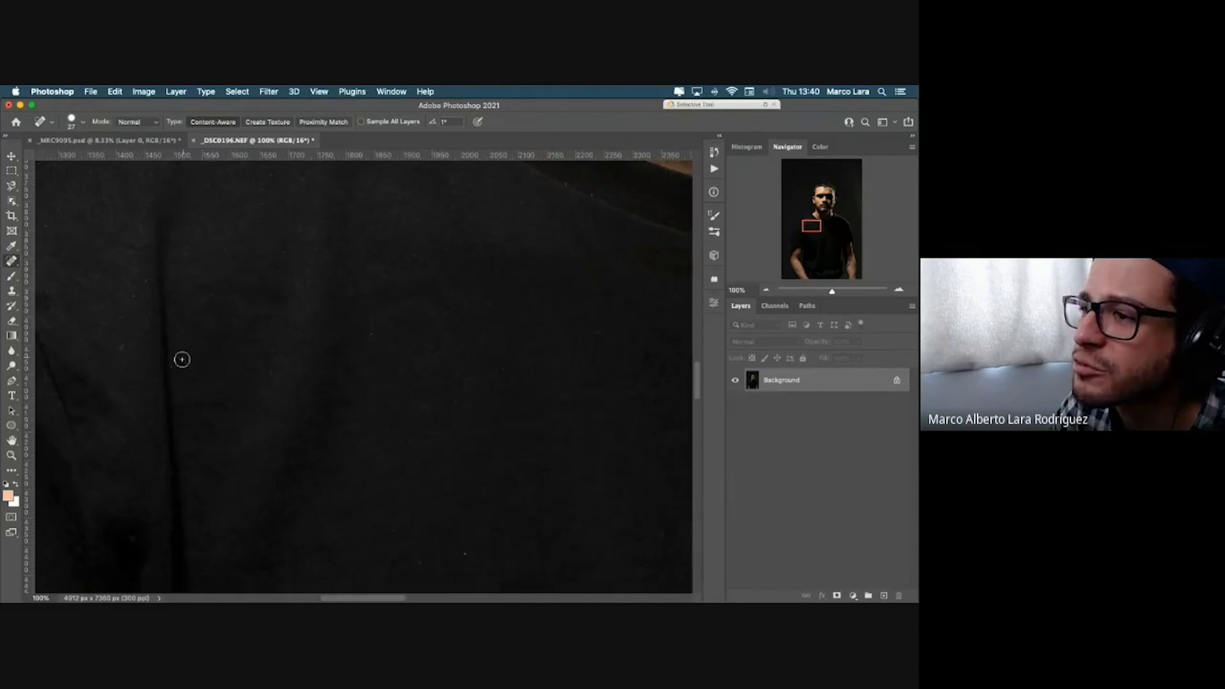
click(122, 348)
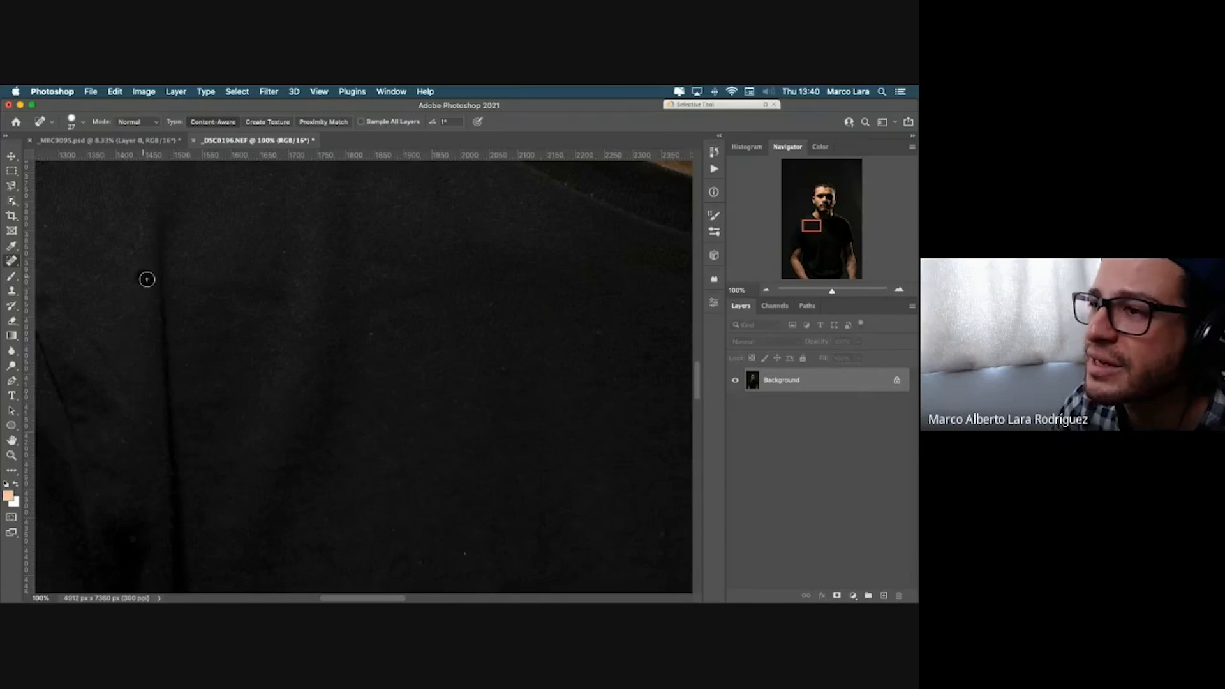
key(super+minus)
key(super+minus)
key(super+minus)
key(super+minus)
key(super+minus)
key(super+minus)
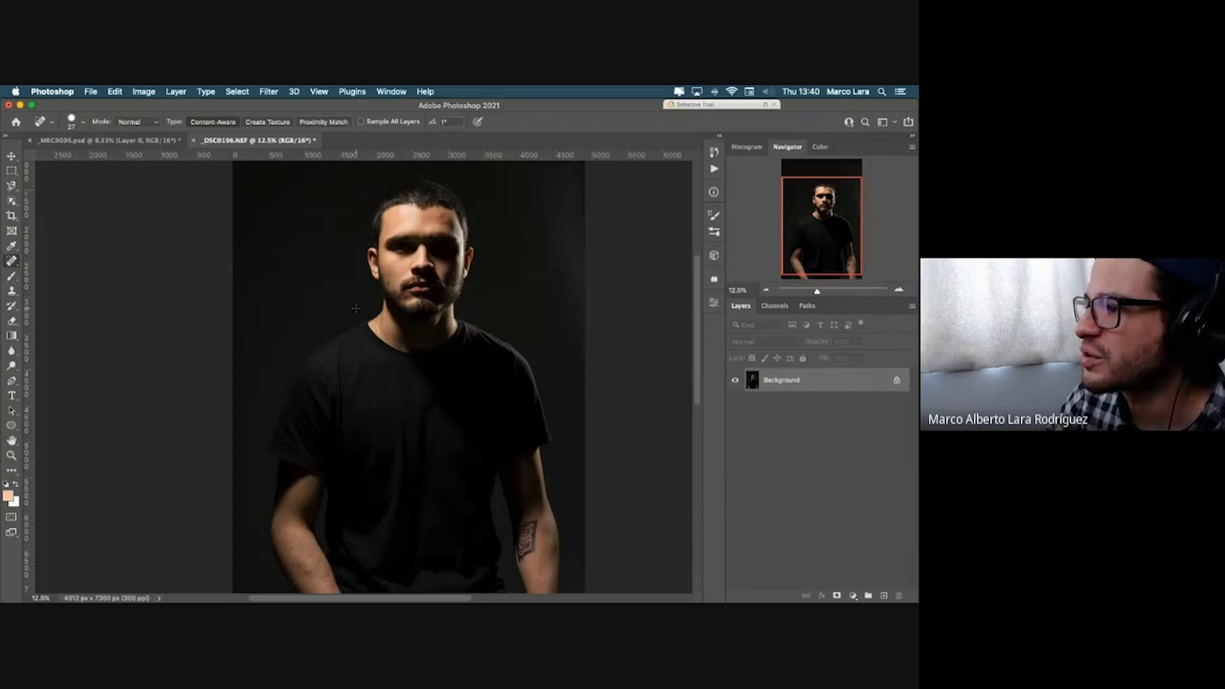
Step: Zoom in on the face and try healing strokes over the dark mark on the shaded side of the forehead
scroll(356, 308, right, 3)
scroll(356, 309, up, 3)
key(super+plus)
key(super+plus)
key(super+plus)
key(super+plus)
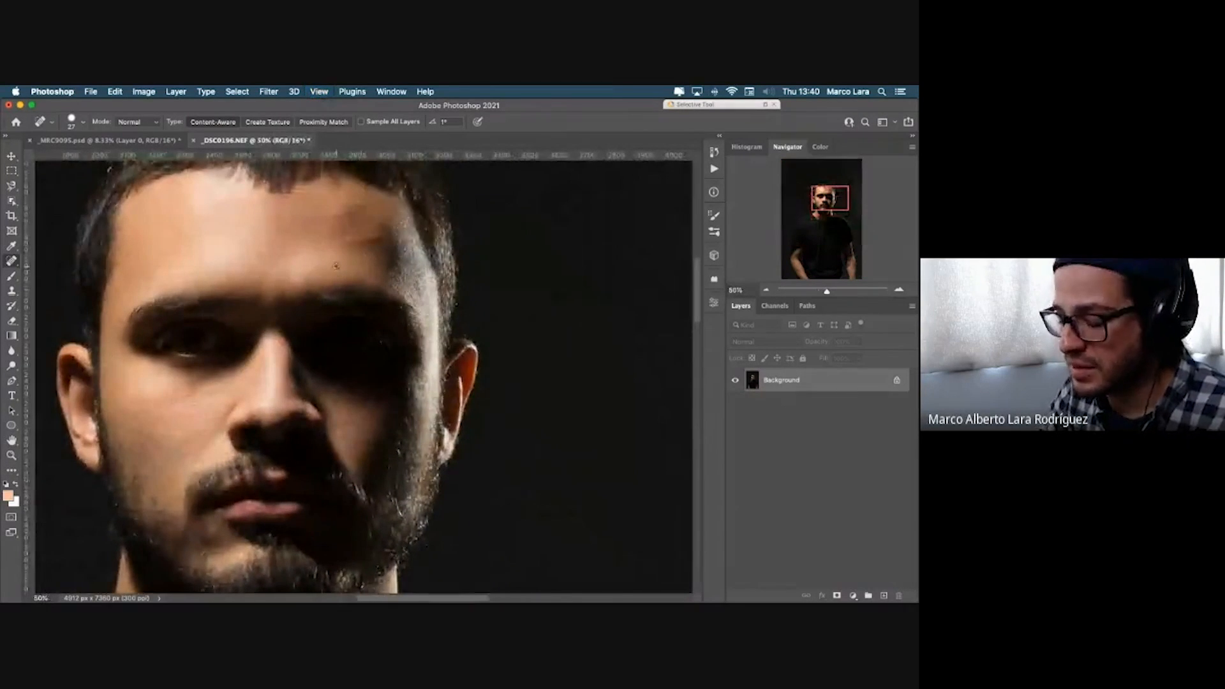
drag(336, 266, 365, 242)
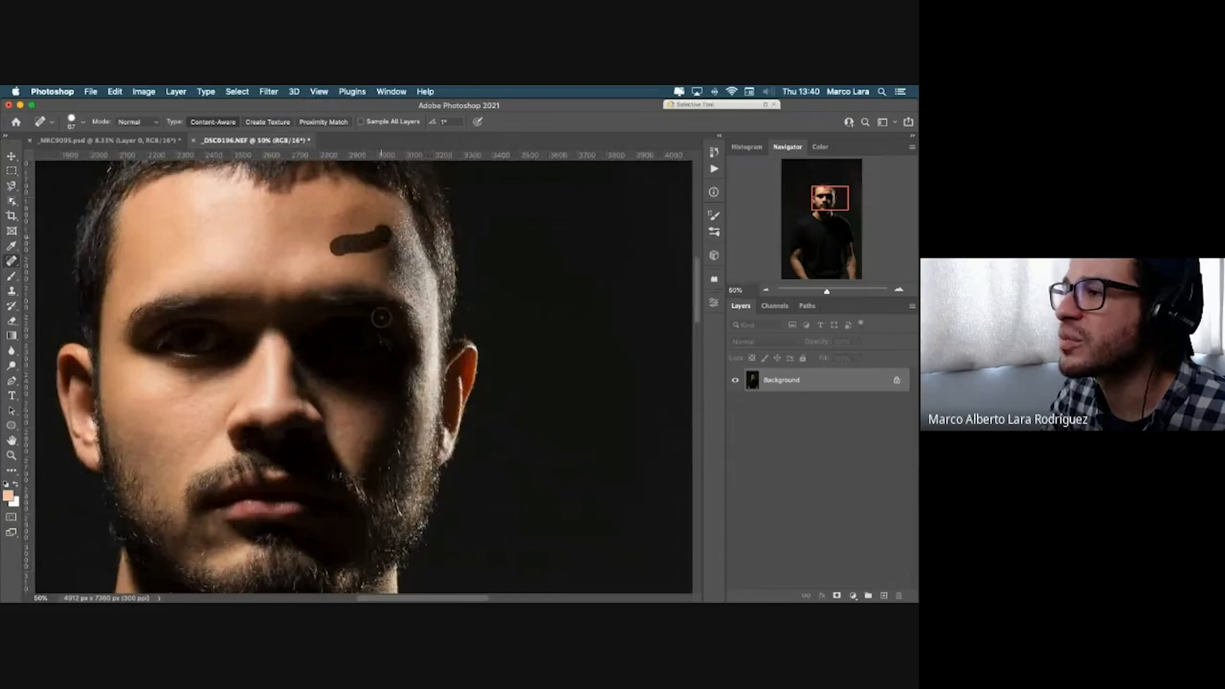
key(super+z)
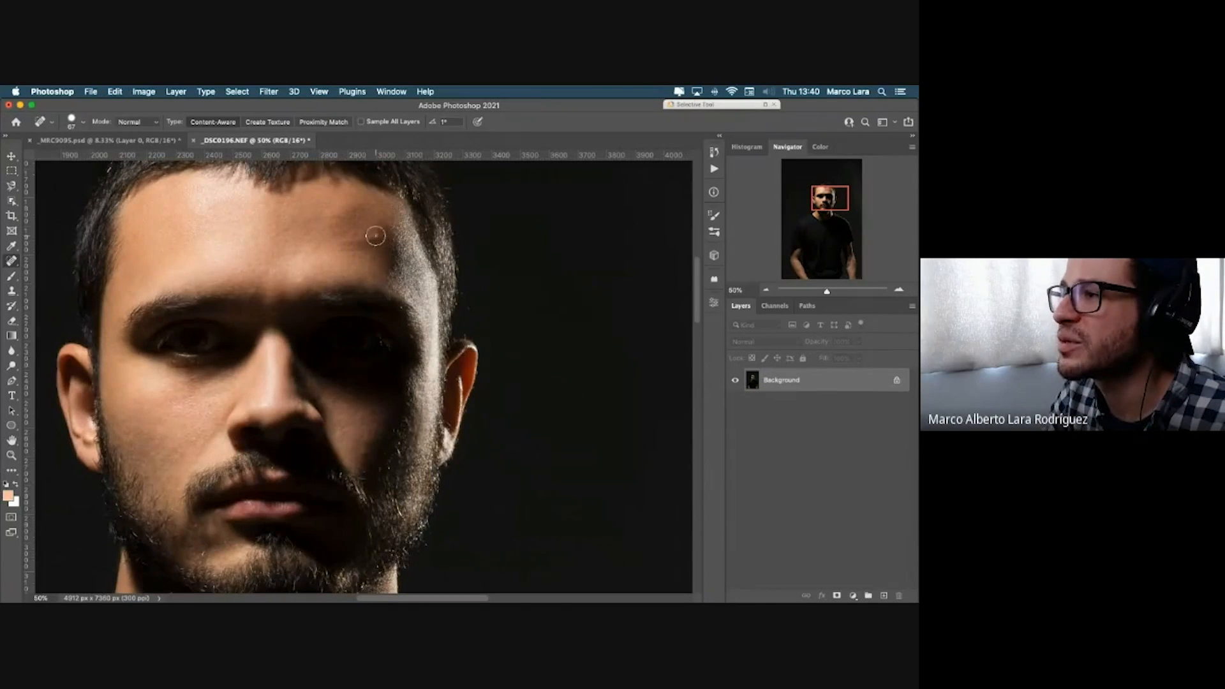
drag(377, 233, 328, 238)
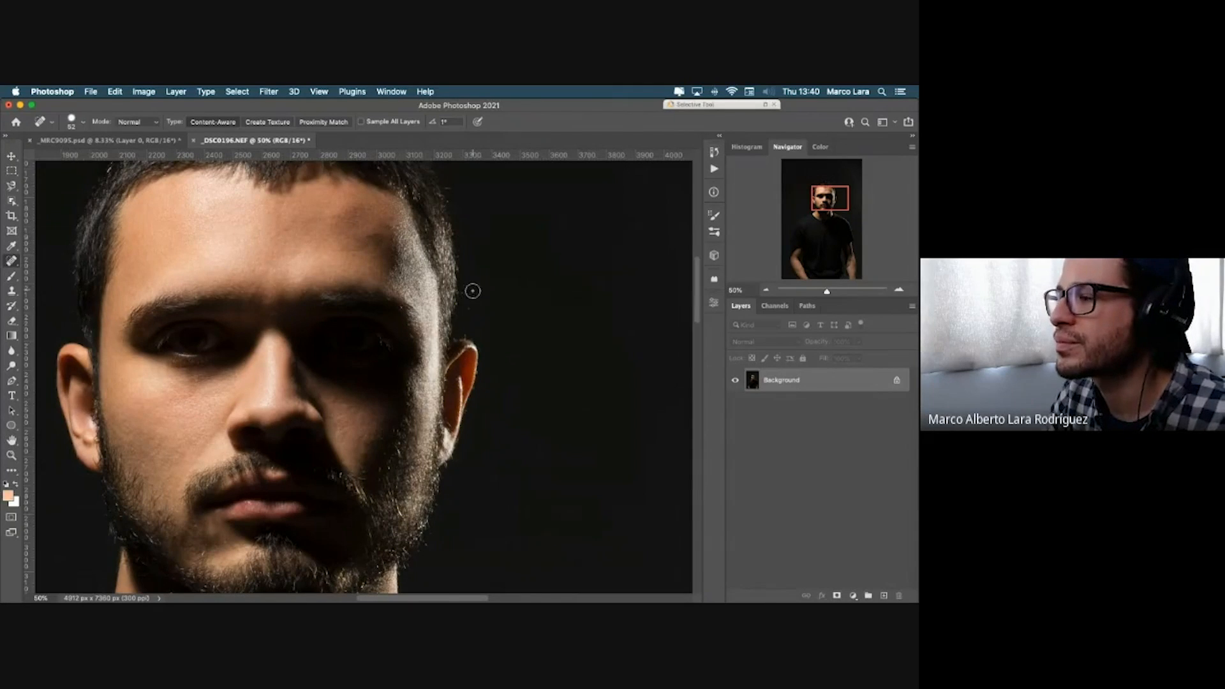
drag(383, 233, 369, 233)
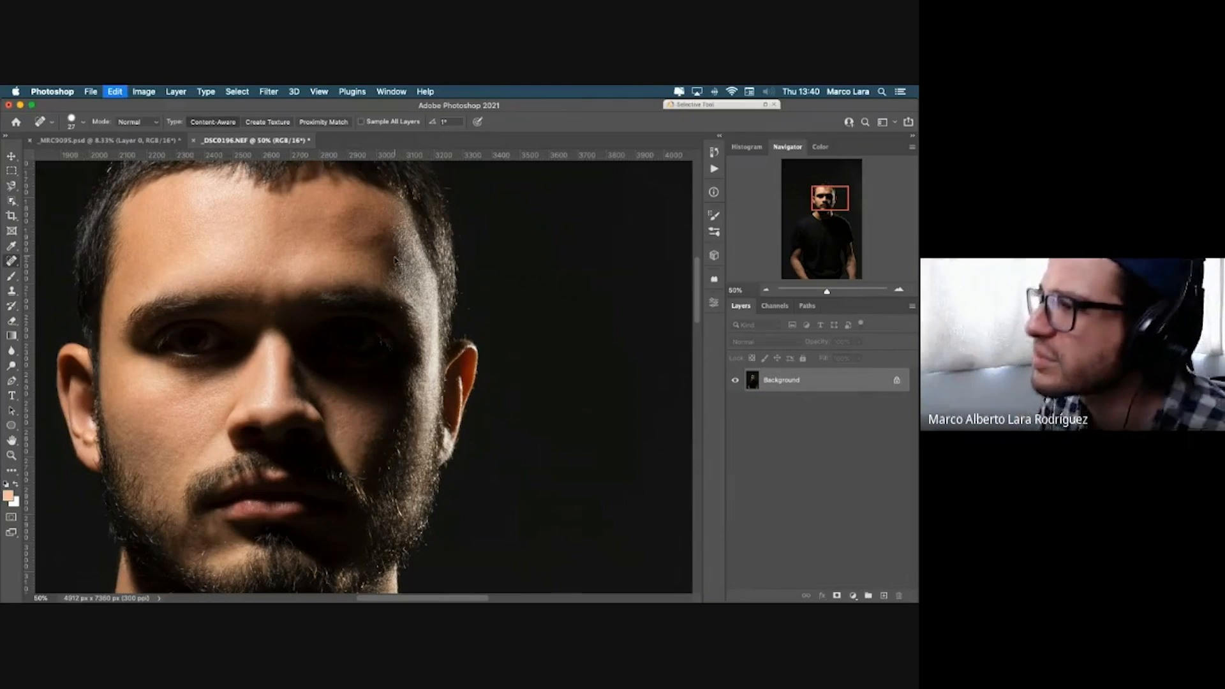
Step: Outline the mark on the shaded side of the forehead with the Patch tool, then clear the selection
click(16, 264)
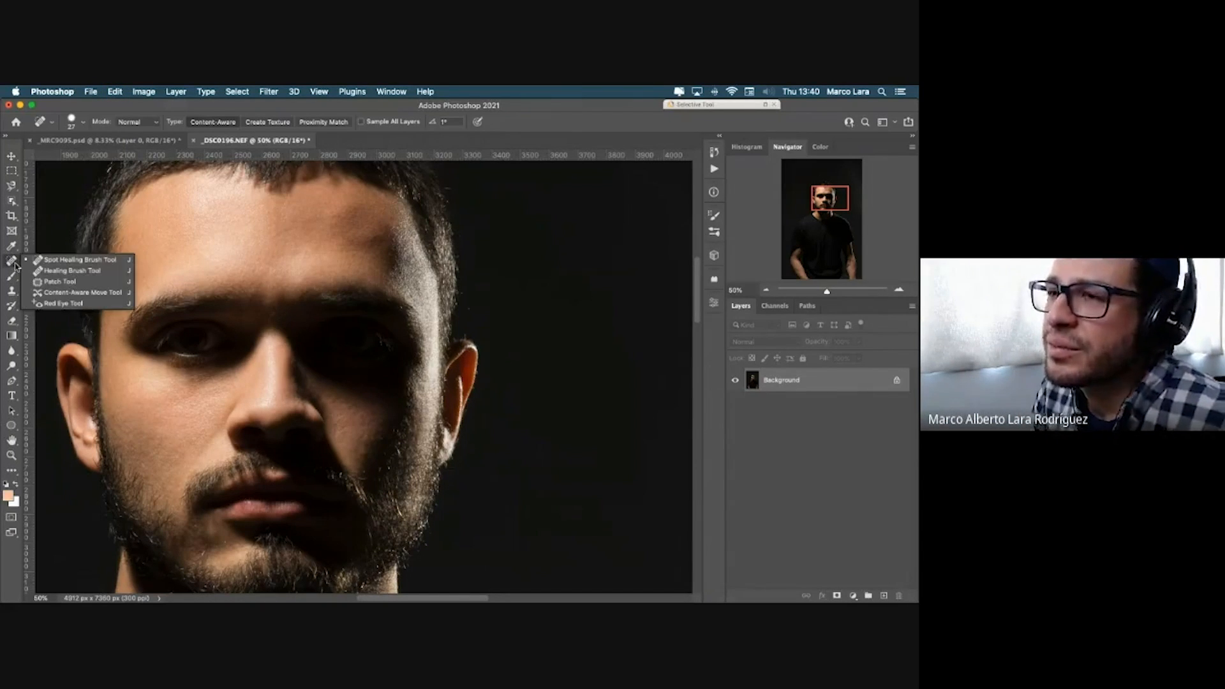
click(51, 285)
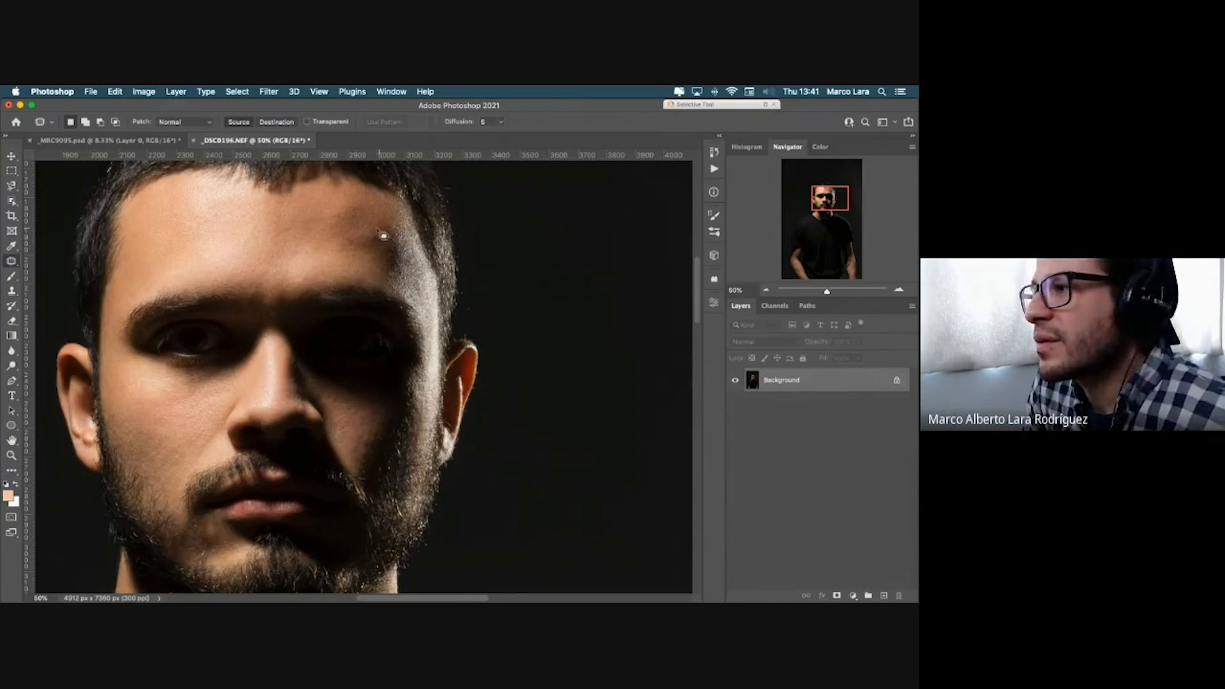
drag(386, 237, 358, 206)
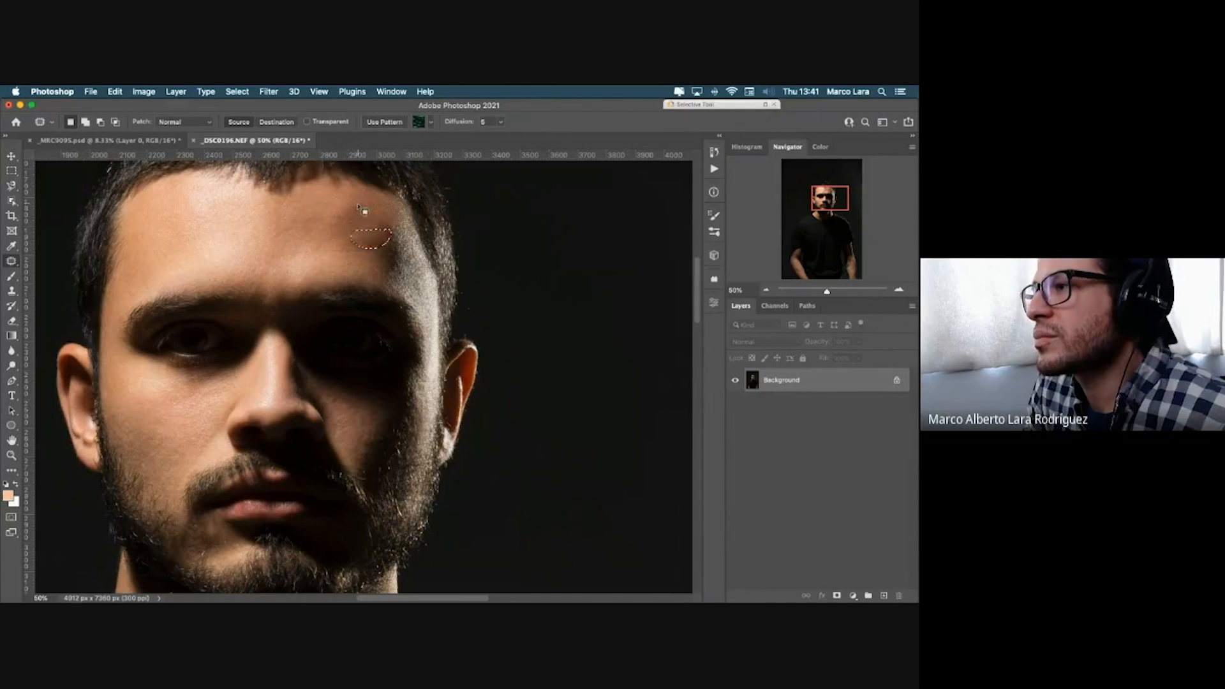
key(super+d)
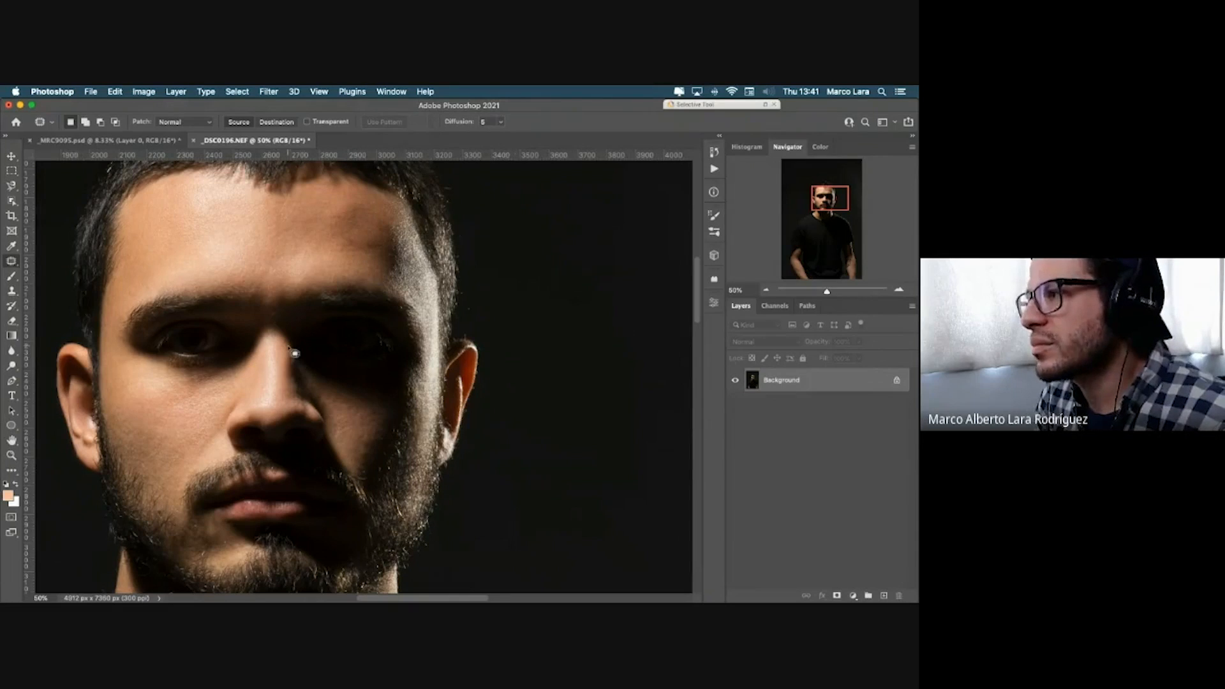
Step: Return to the Spot Healing Brush and heal the remaining mark on the shaded side of the forehead
key(shift+j)
key(shift+j)
key(shift+j)
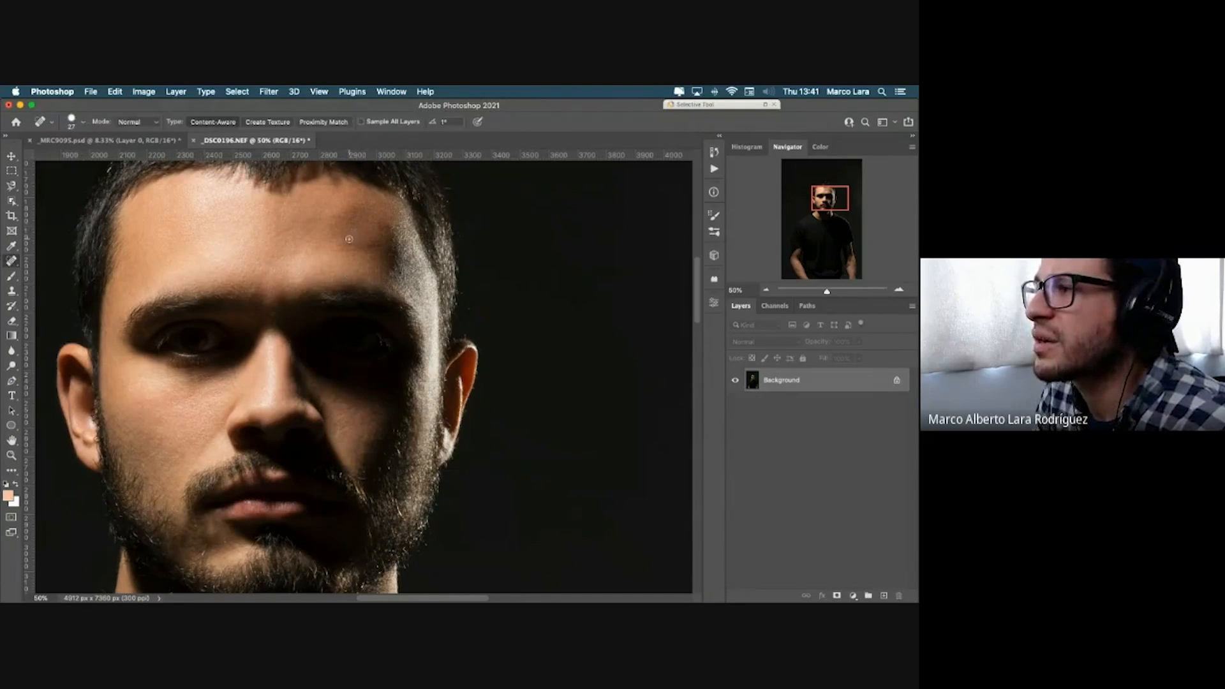
drag(369, 246, 355, 243)
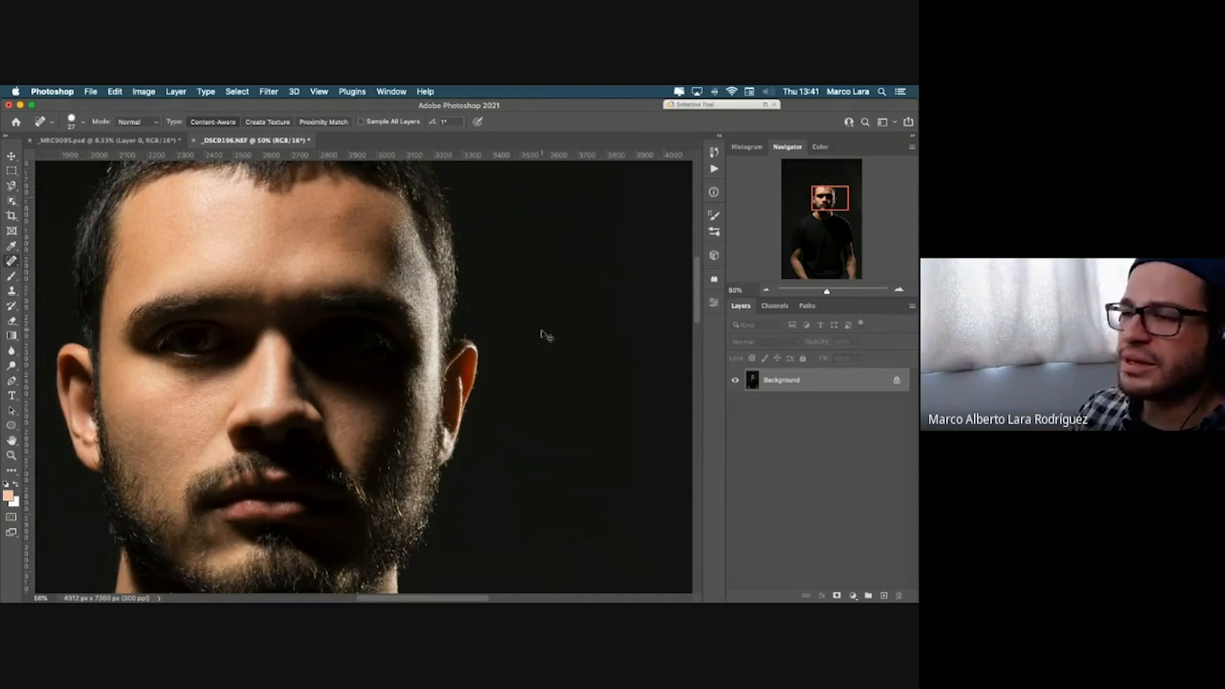
Step: Try Spot Healing Brush strokes across the ear's outer edge where it meets the dark background
key(super+plus)
key(super+plus)
key(super+plus)
drag(345, 347, 657, 329)
drag(391, 342, 705, 457)
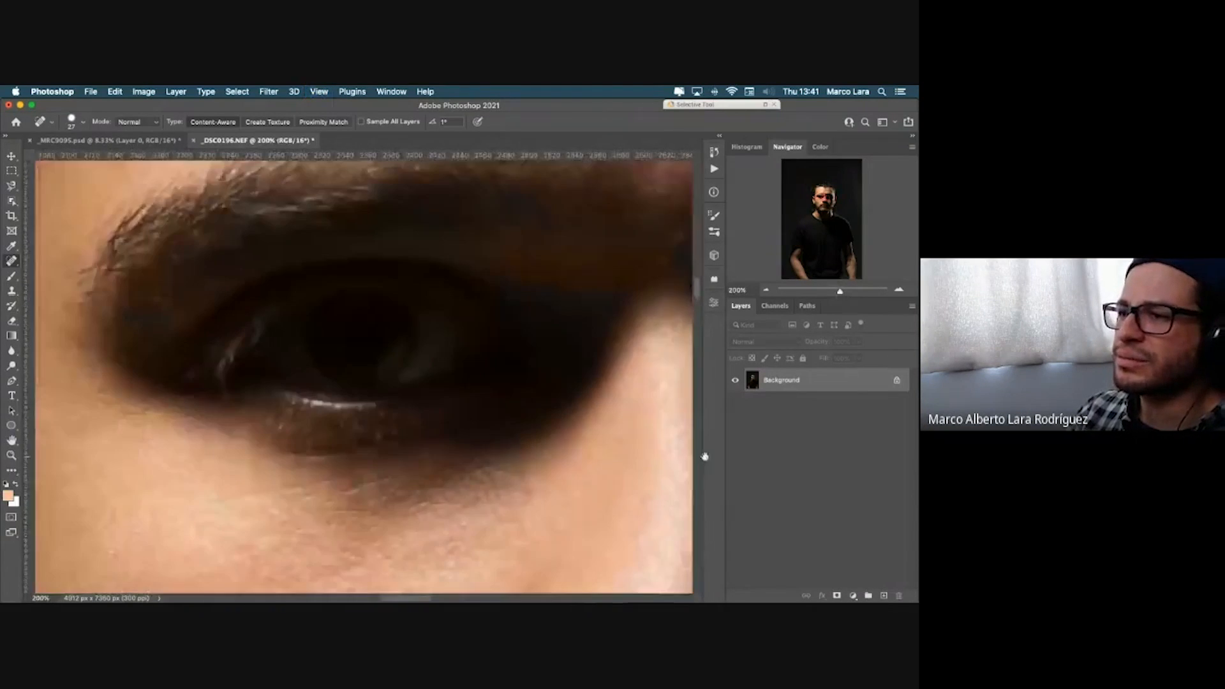
mouse_move(434, 329)
mouse_down()
mouse_move(583, 339)
mouse_move(672, 274)
mouse_up()
drag(221, 427, 568, 402)
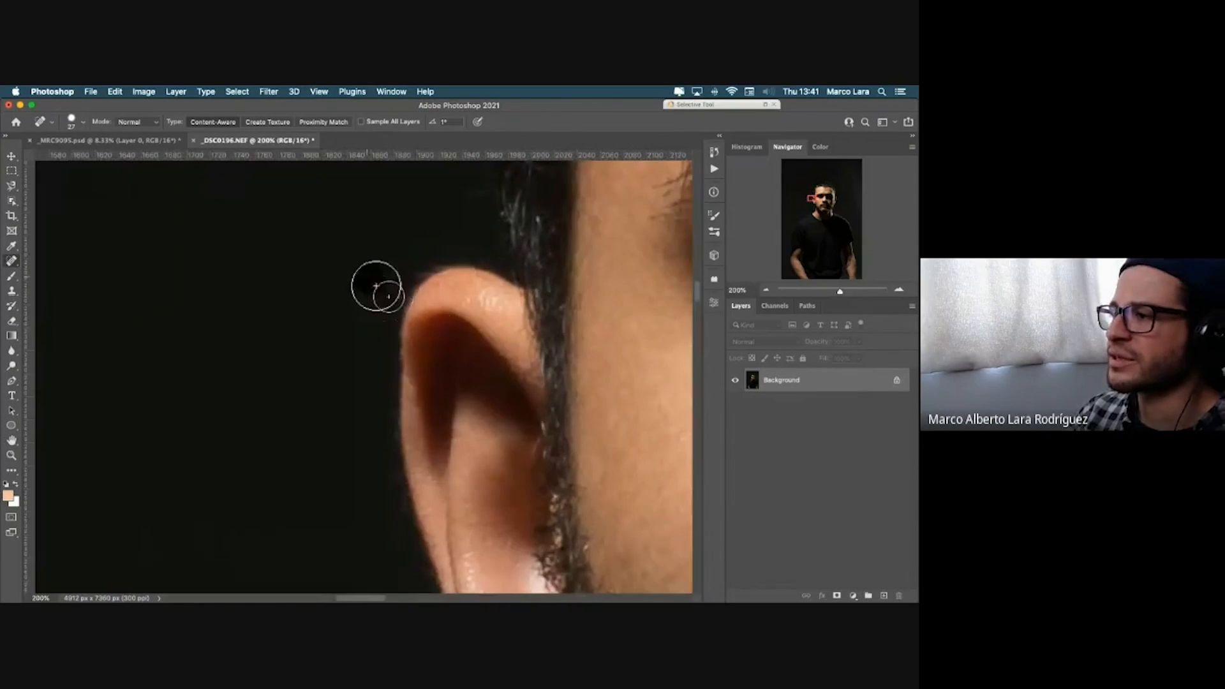
scroll(473, 434, right, 3)
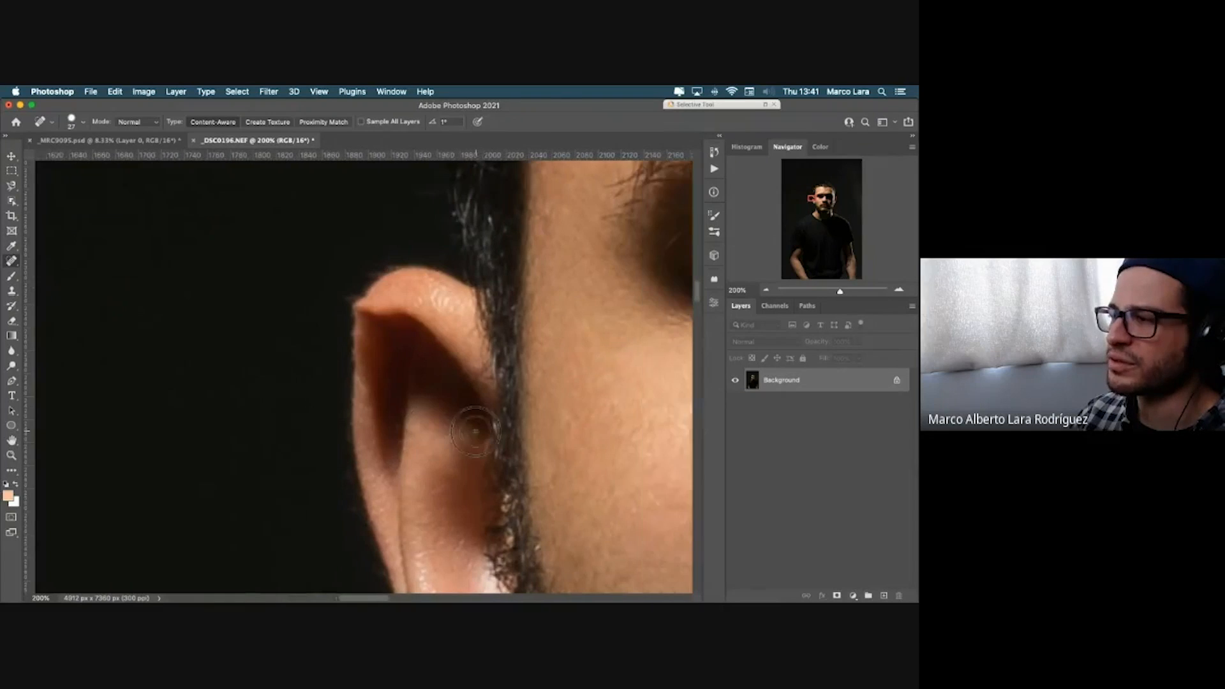
scroll(473, 430, right, 2)
drag(363, 348, 261, 362)
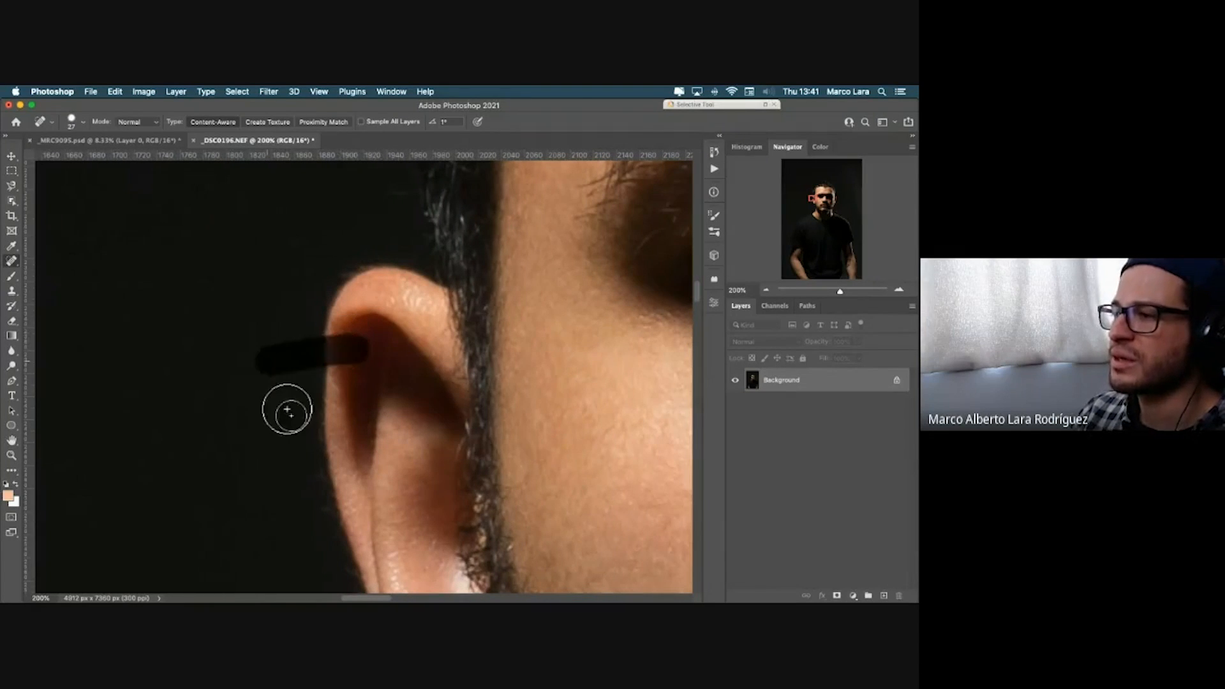
drag(317, 269, 384, 352)
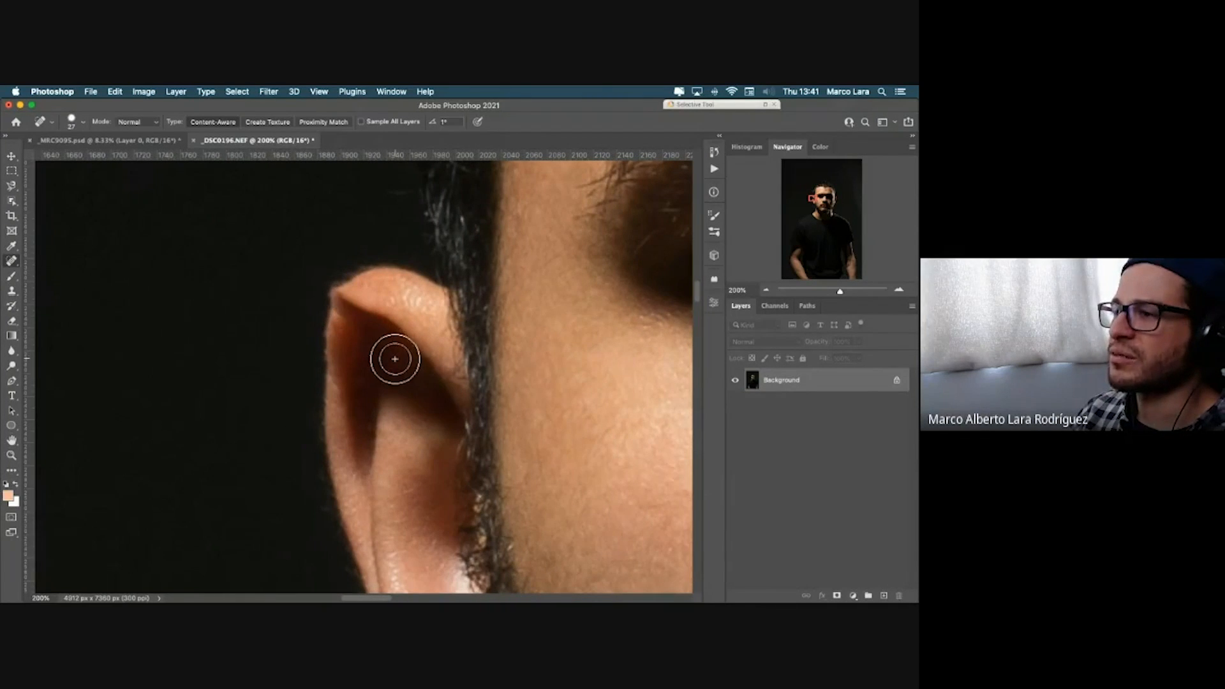
Step: Undo the healing strokes across the ear's edge and try another short stroke over its upper rim
key(super+z)
key(super+z)
key(super+z)
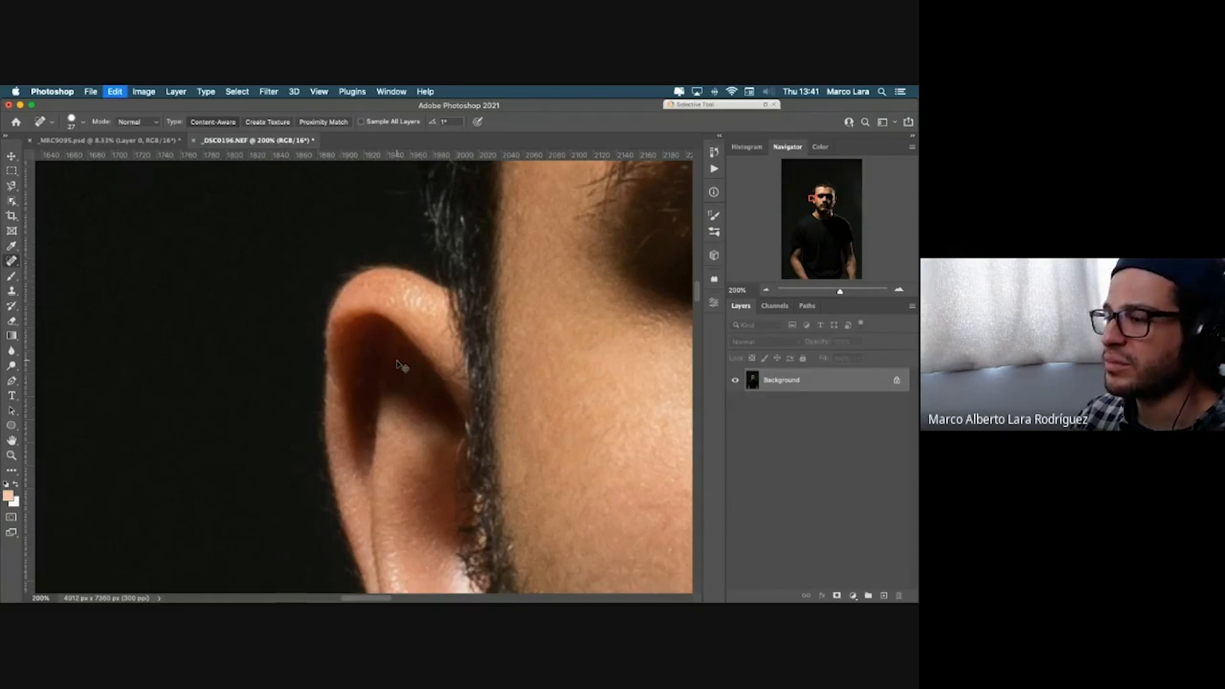
mouse_move(365, 331)
mouse_down()
mouse_move(345, 300)
mouse_move(319, 294)
mouse_up()
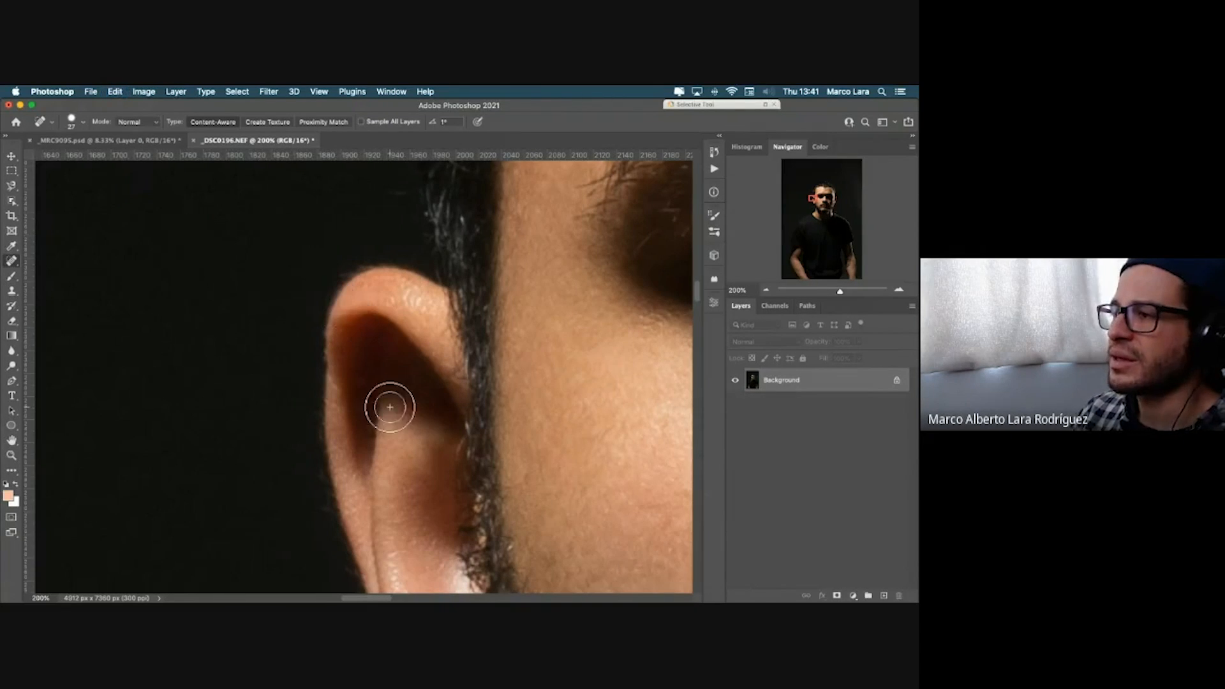
scroll(396, 403, right, 5)
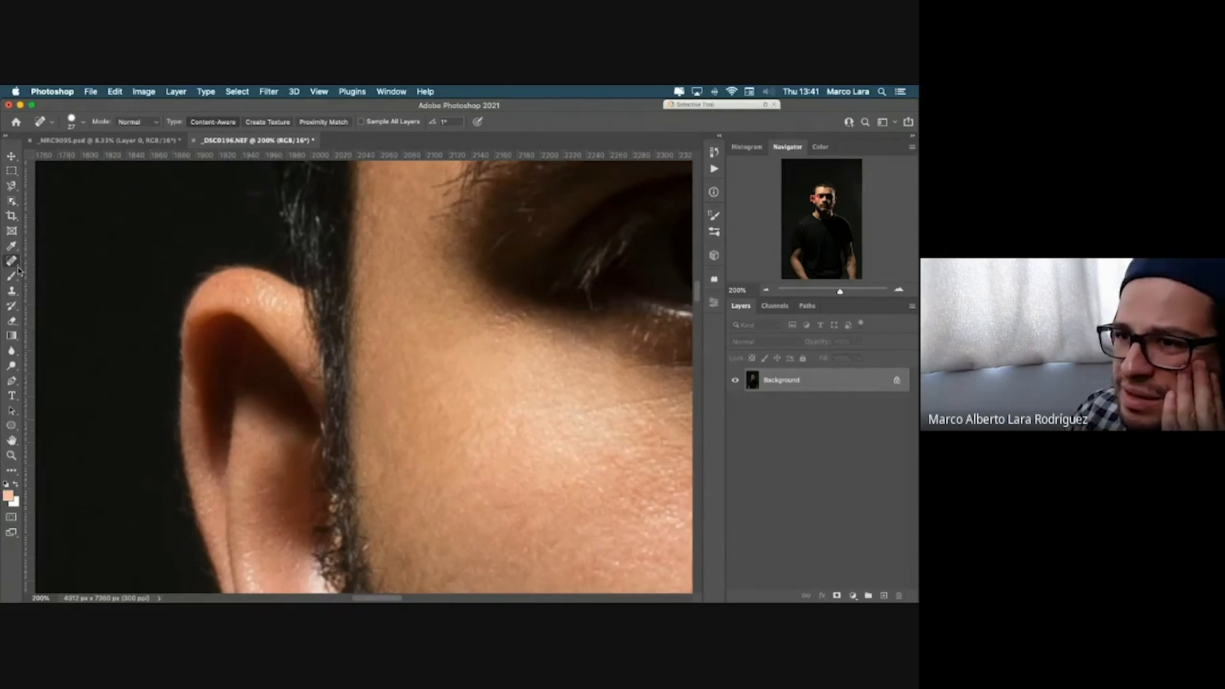
Step: Activate the Clone Stamp tool and examine the face around the ear, eyes and forehead
click(12, 292)
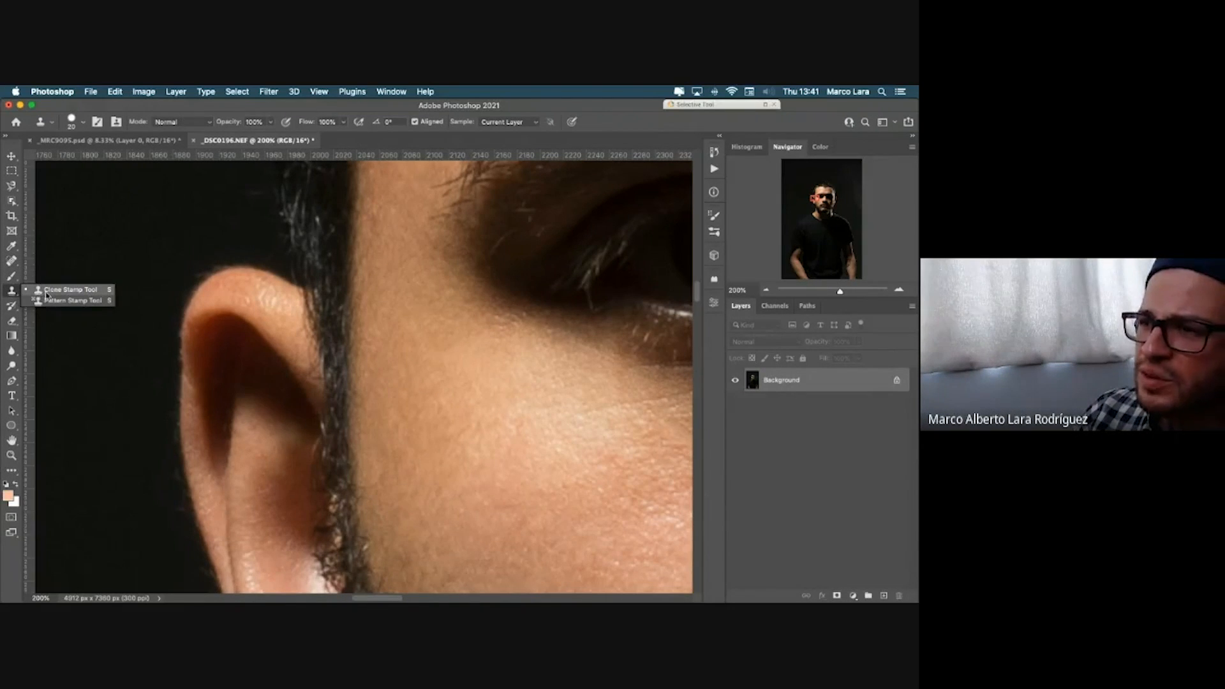
click(46, 292)
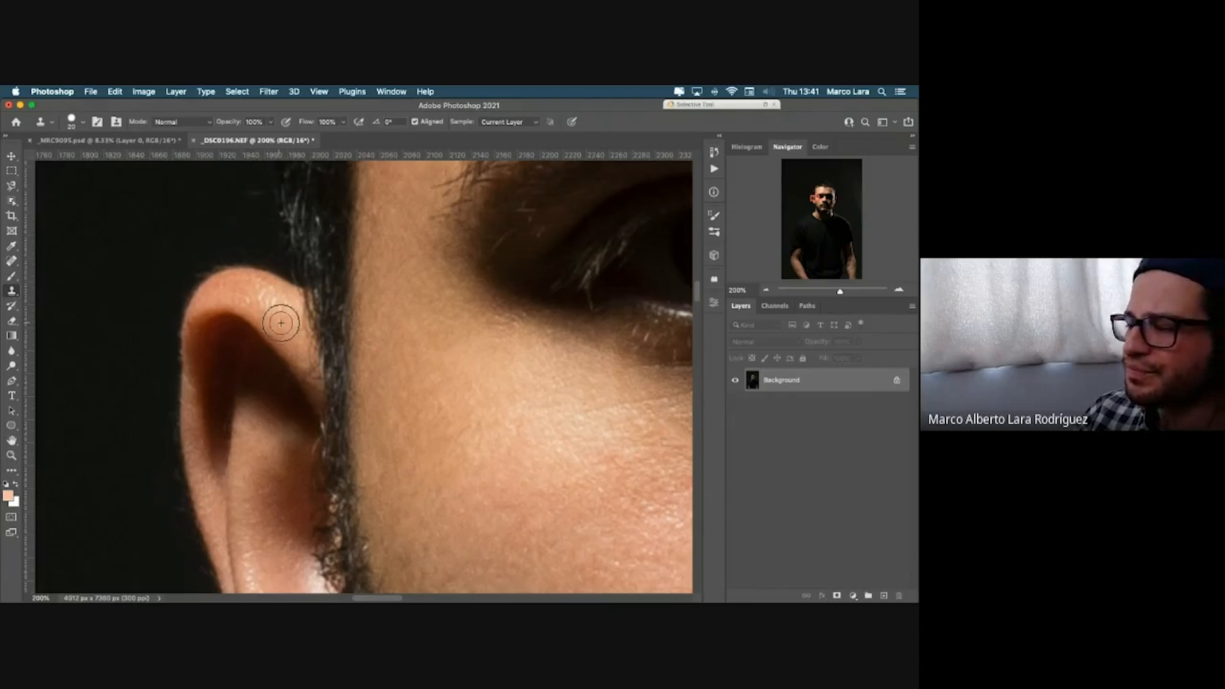
scroll(281, 322, right, 4)
key(super+minus)
key(super+minus)
key(super+minus)
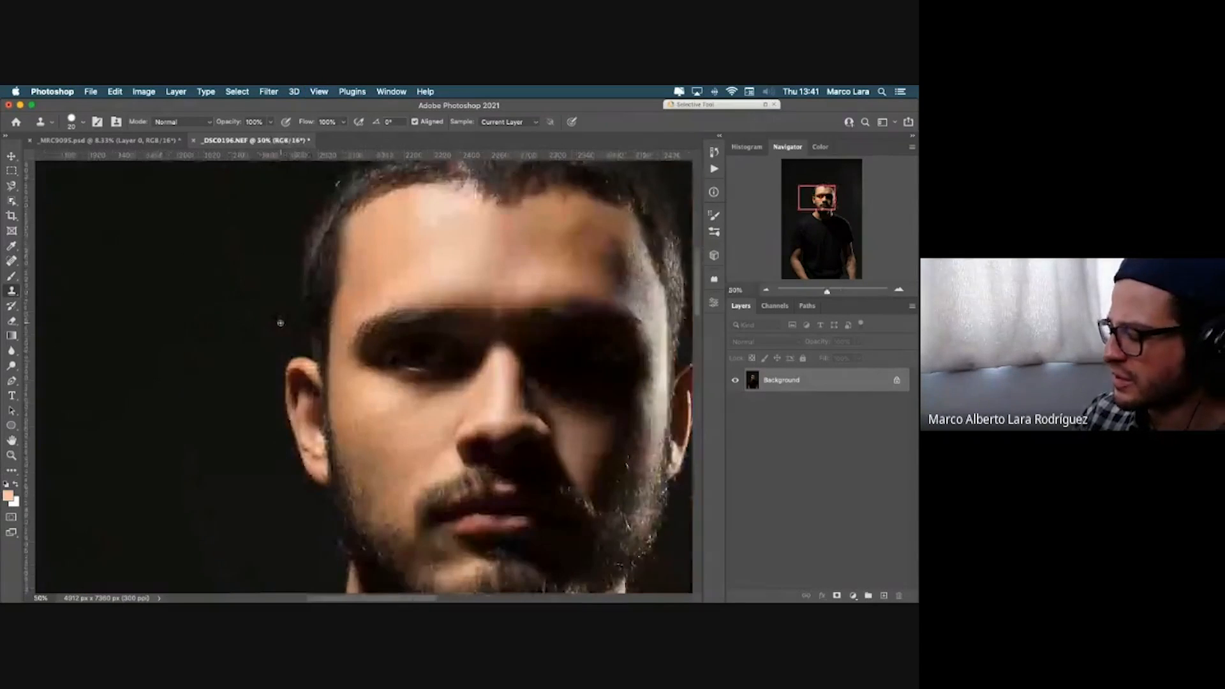
scroll(280, 322, right, 5)
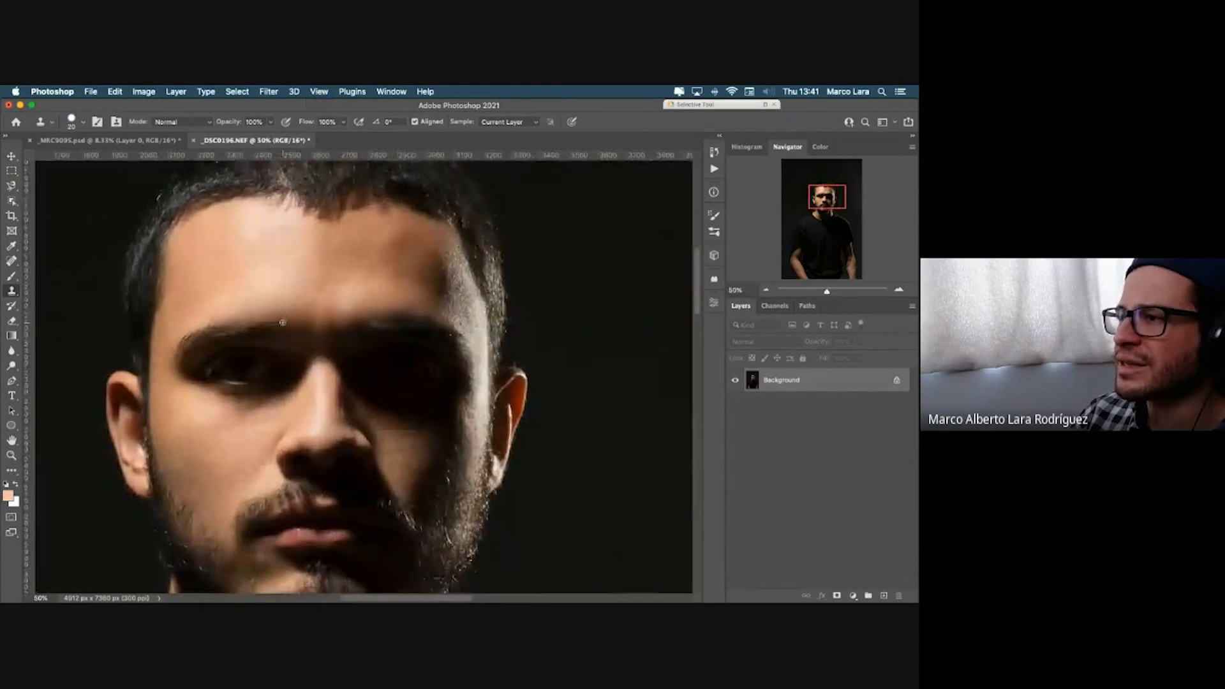
scroll(282, 323, up, 3)
key(super+plus)
key(super+plus)
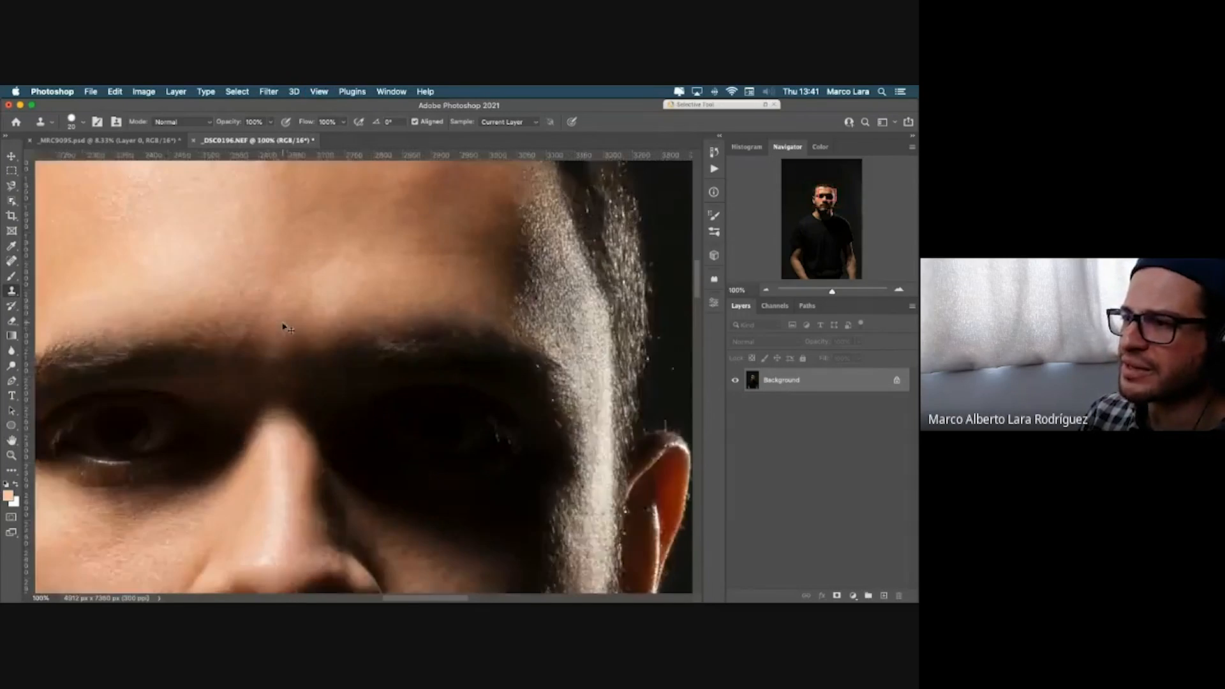
key(super+minus)
key(super+minus)
drag(282, 323, 274, 268)
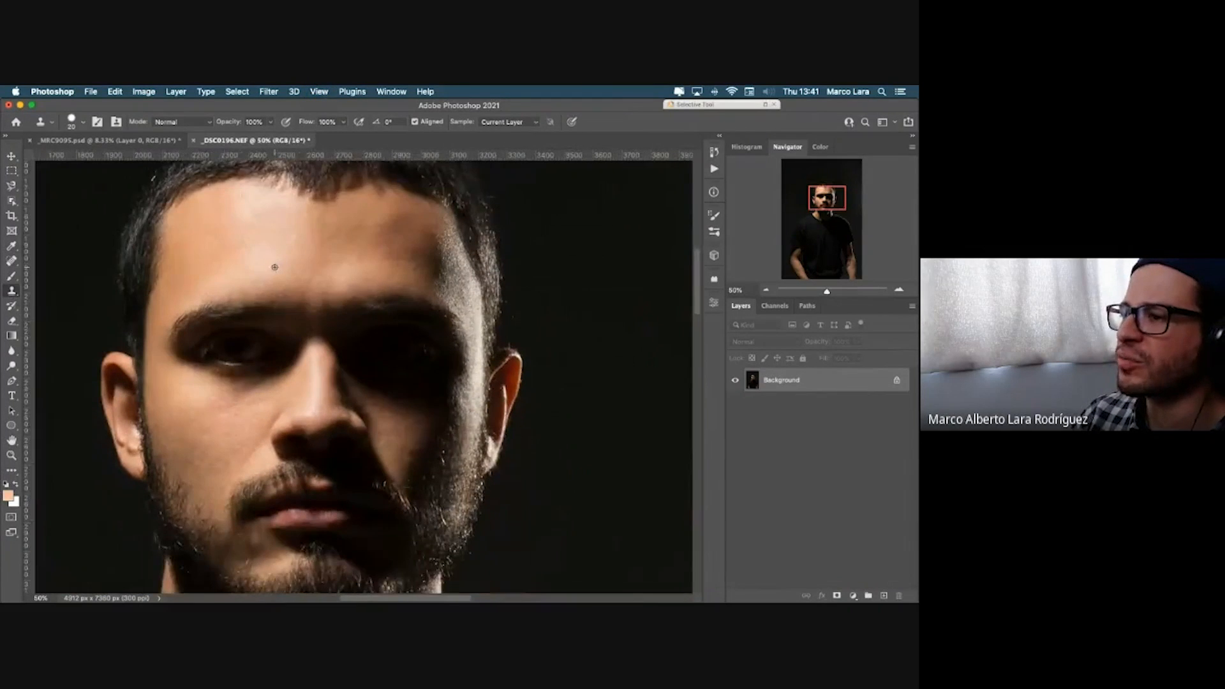
Step: Compare the open documents and bring the mountain landscape _MRC9095.psd to the front
click(116, 142)
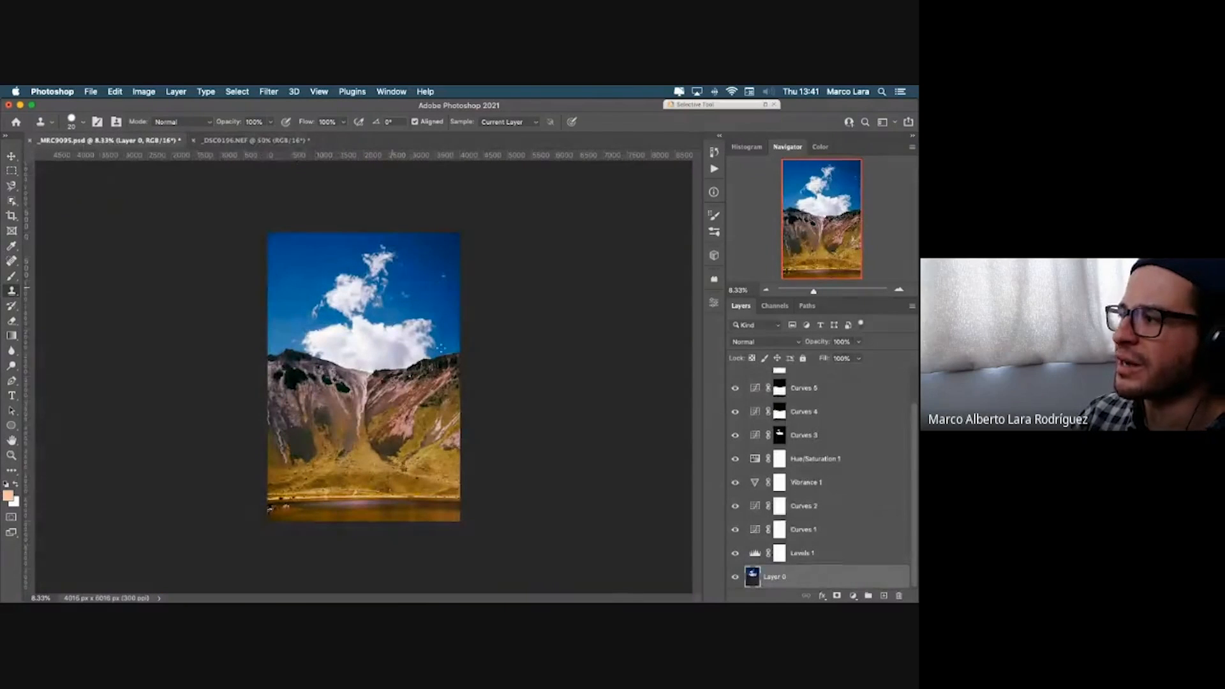
click(239, 142)
click(109, 141)
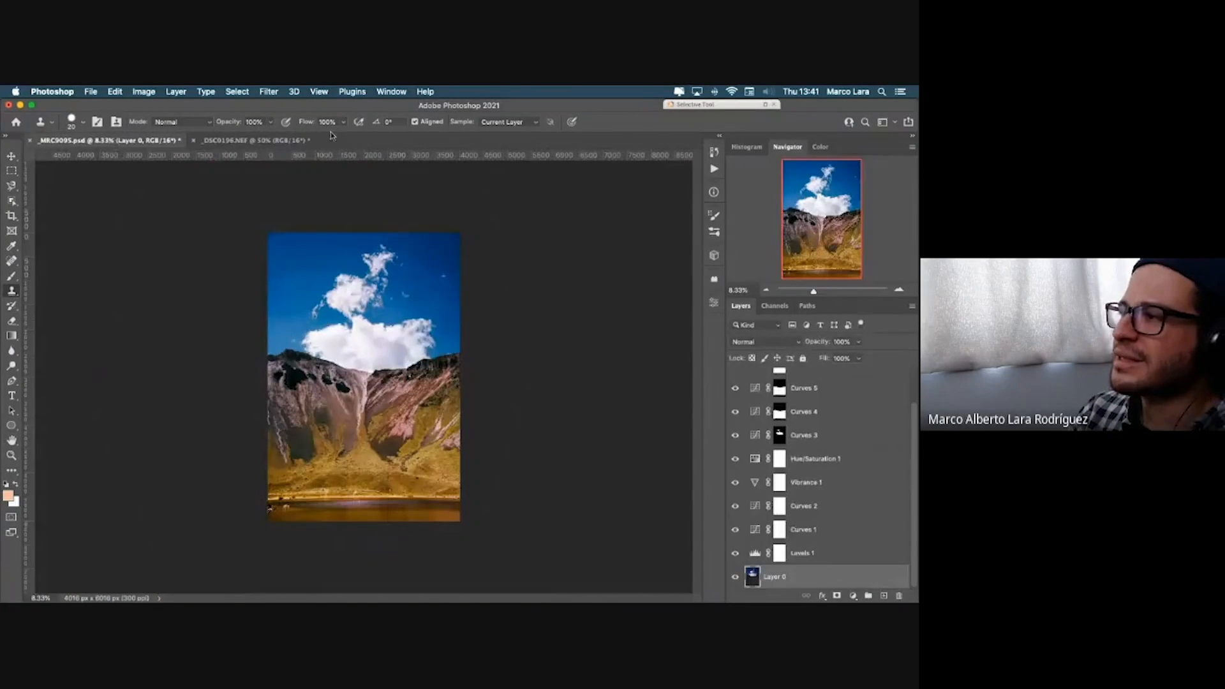
Step: Switch to Adobe Bridge and go back to the Muestras folder
key(ctrl+Up)
click(261, 339)
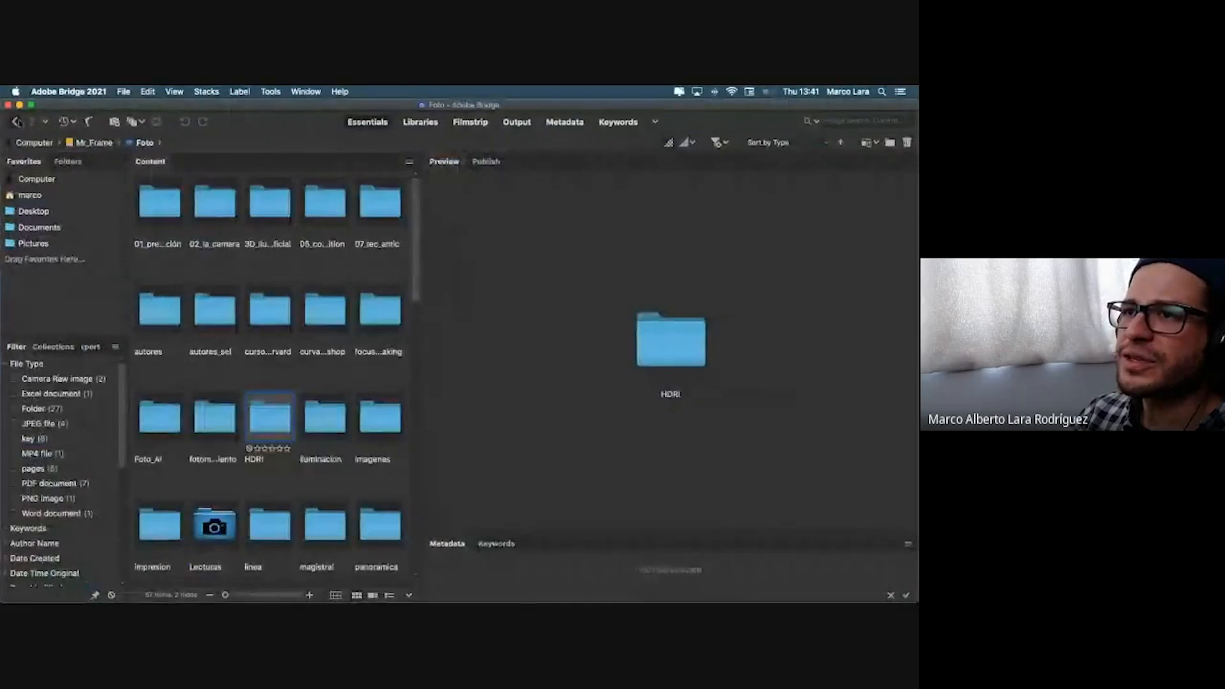
click(17, 122)
click(18, 122)
click(18, 122)
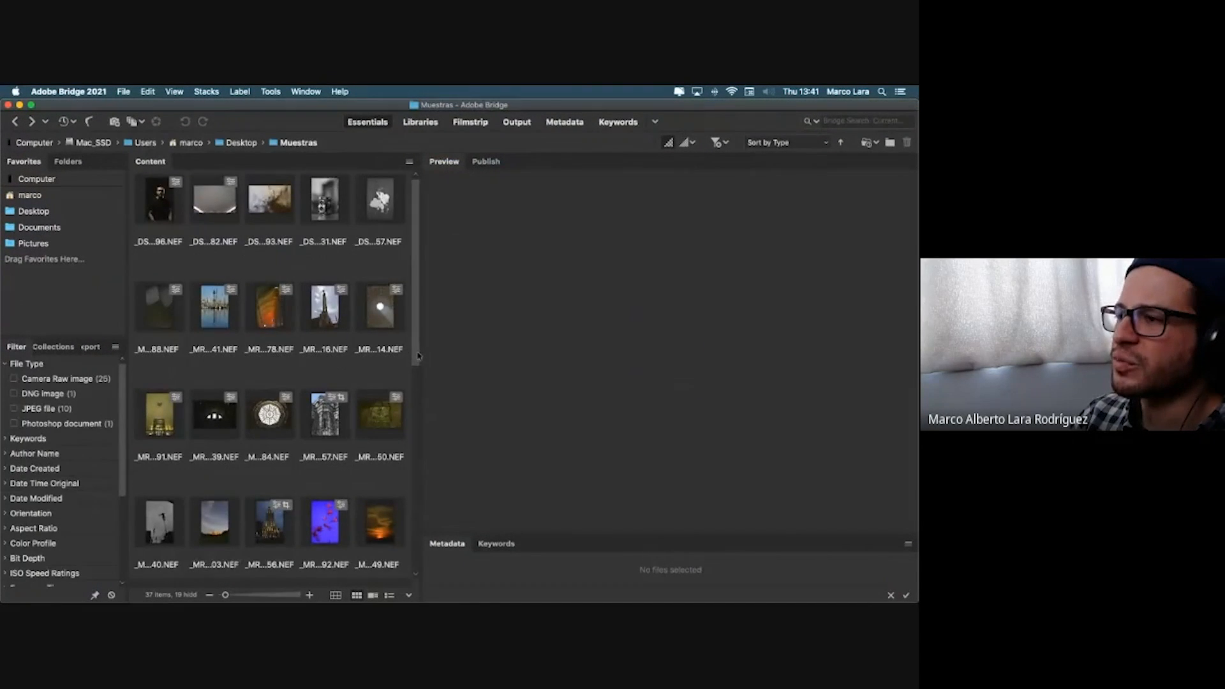
Step: Find the JPEG of the ornate marble church facade in the Muestras folder and open it in Photoshop
drag(418, 355, 415, 545)
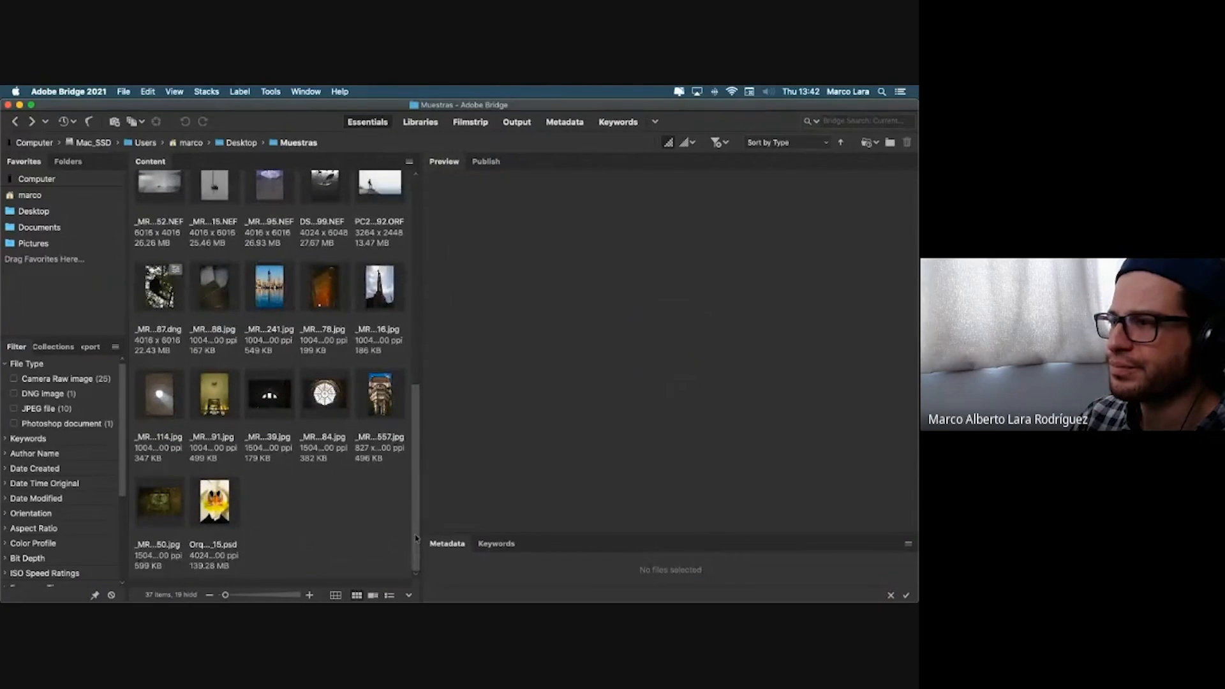
scroll(393, 531, up, 3)
scroll(394, 531, down, 3)
click(375, 381)
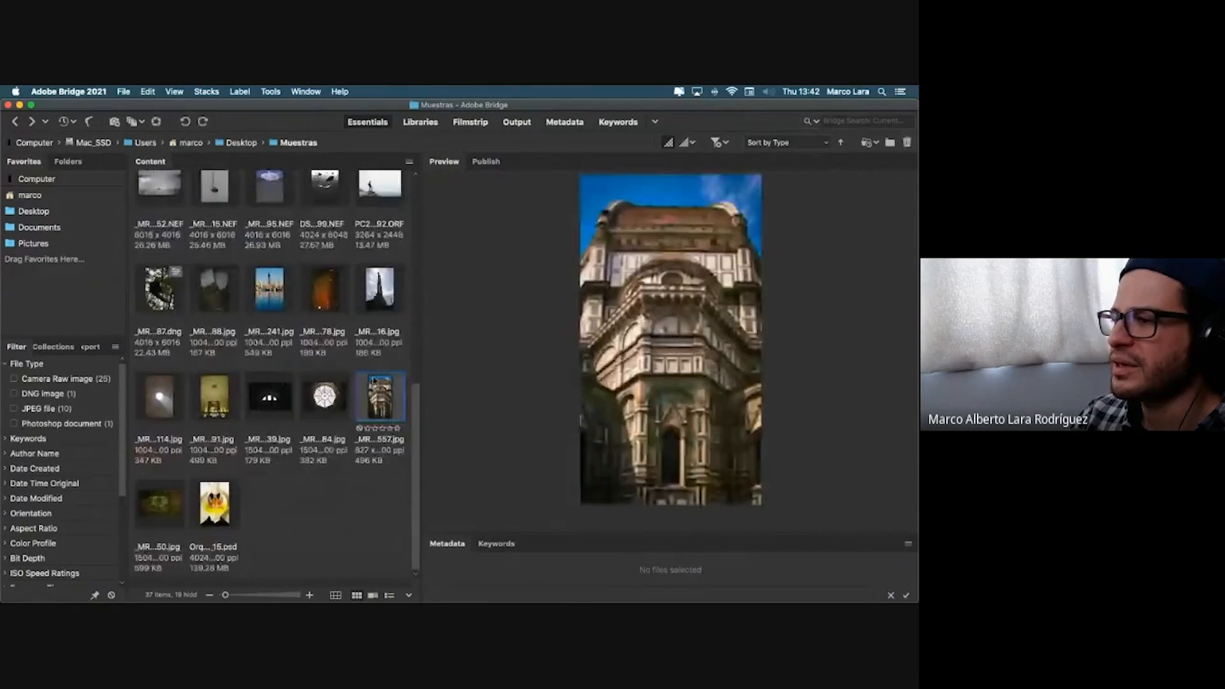
double_click(373, 381)
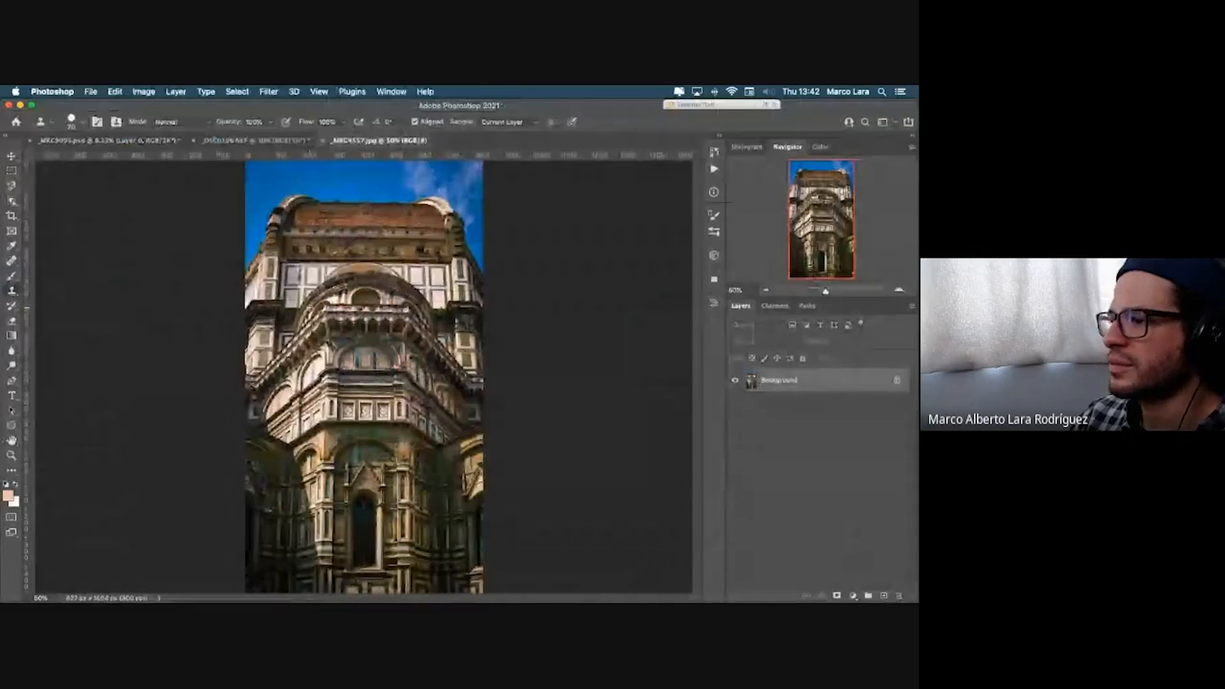
Step: Try to cover the left dark vent in the tiled roof by cloning tiles from beside and below it
scroll(359, 330, up, 5)
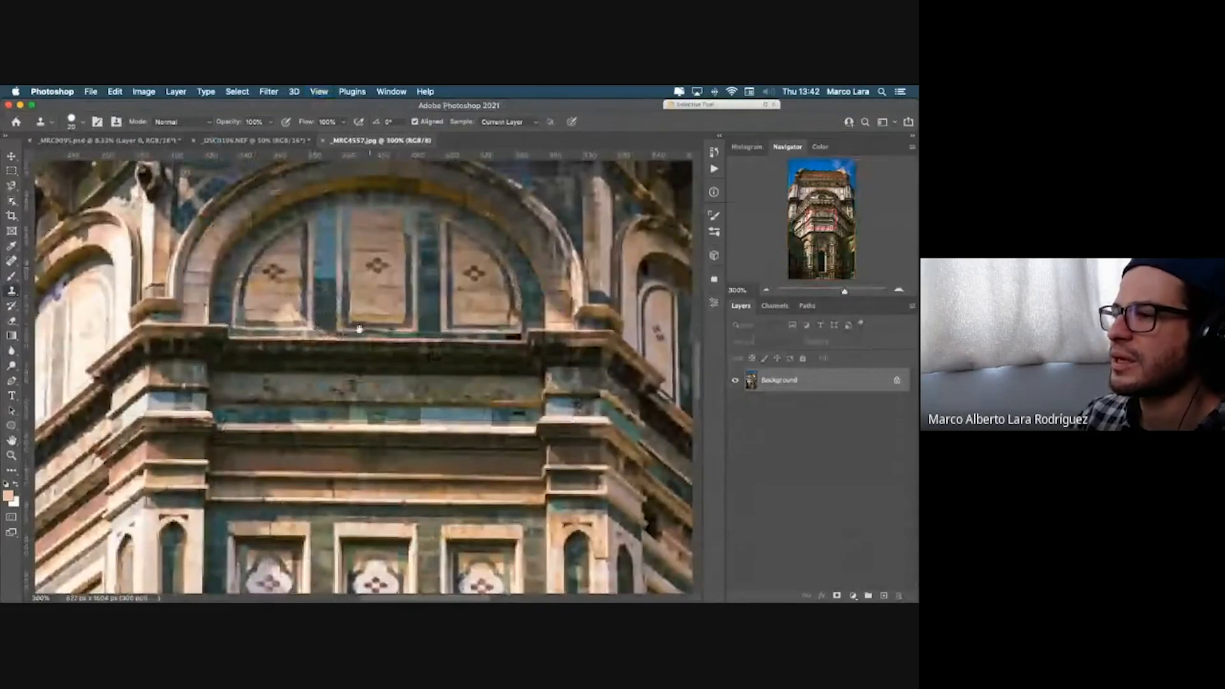
scroll(359, 329, up, 10)
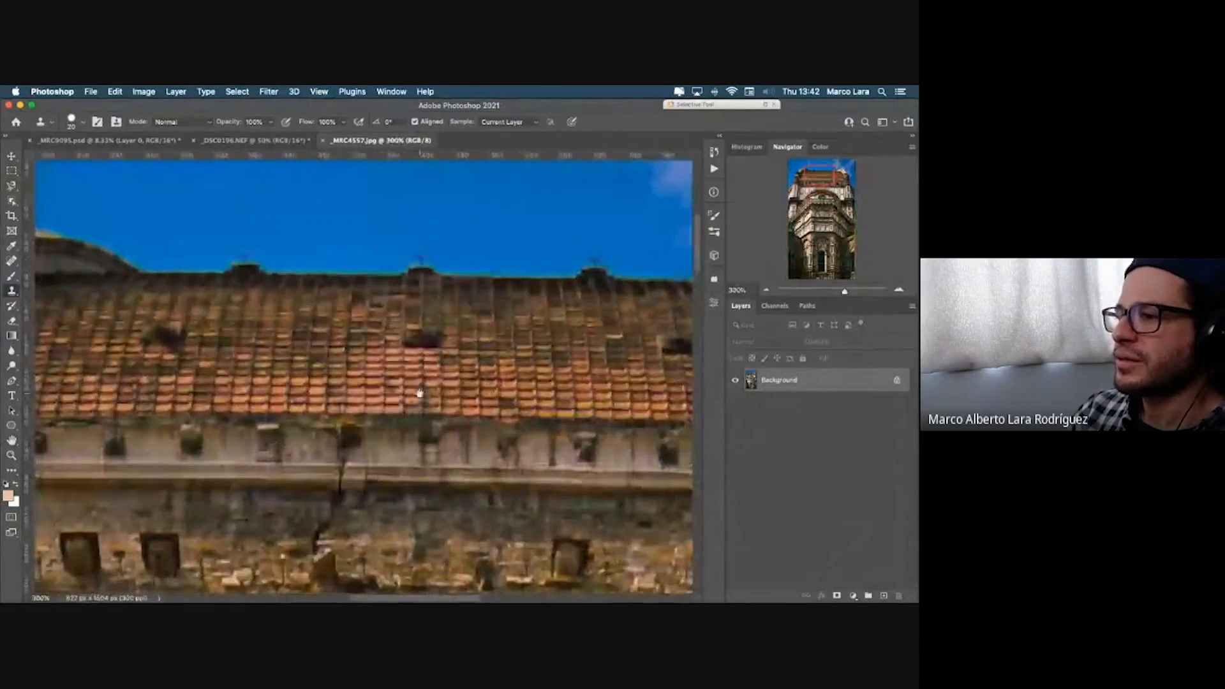
scroll(420, 393, down, 2)
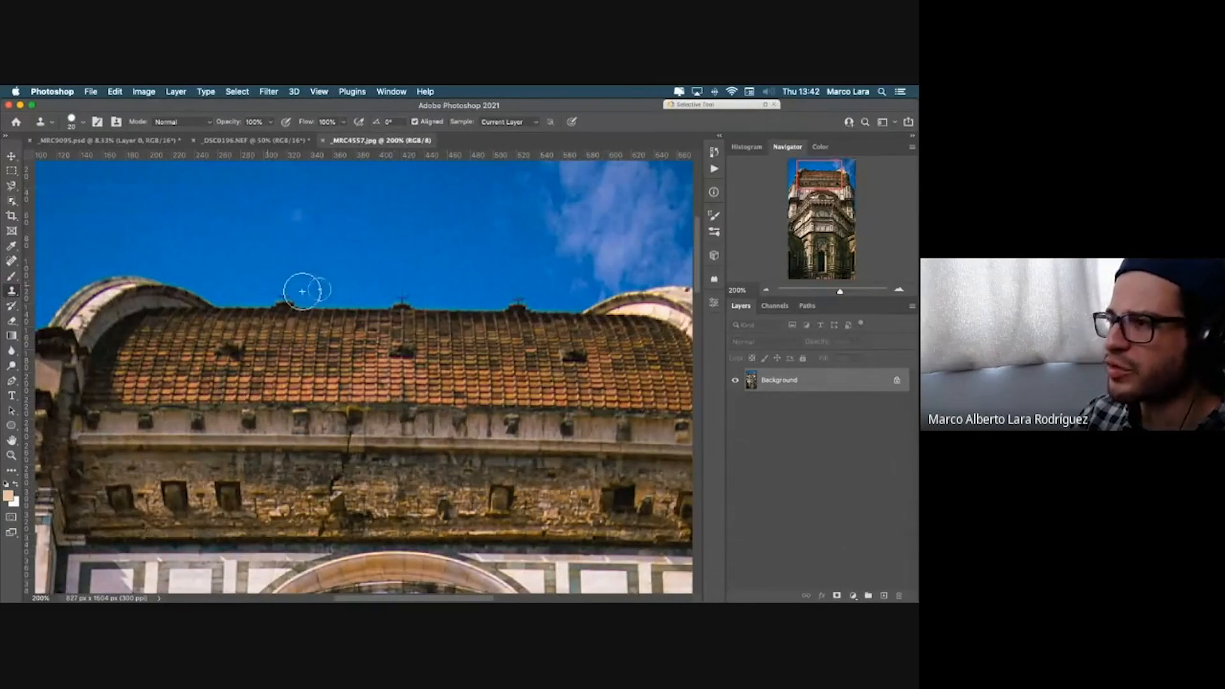
scroll(267, 238, up, 1)
key(super+equal)
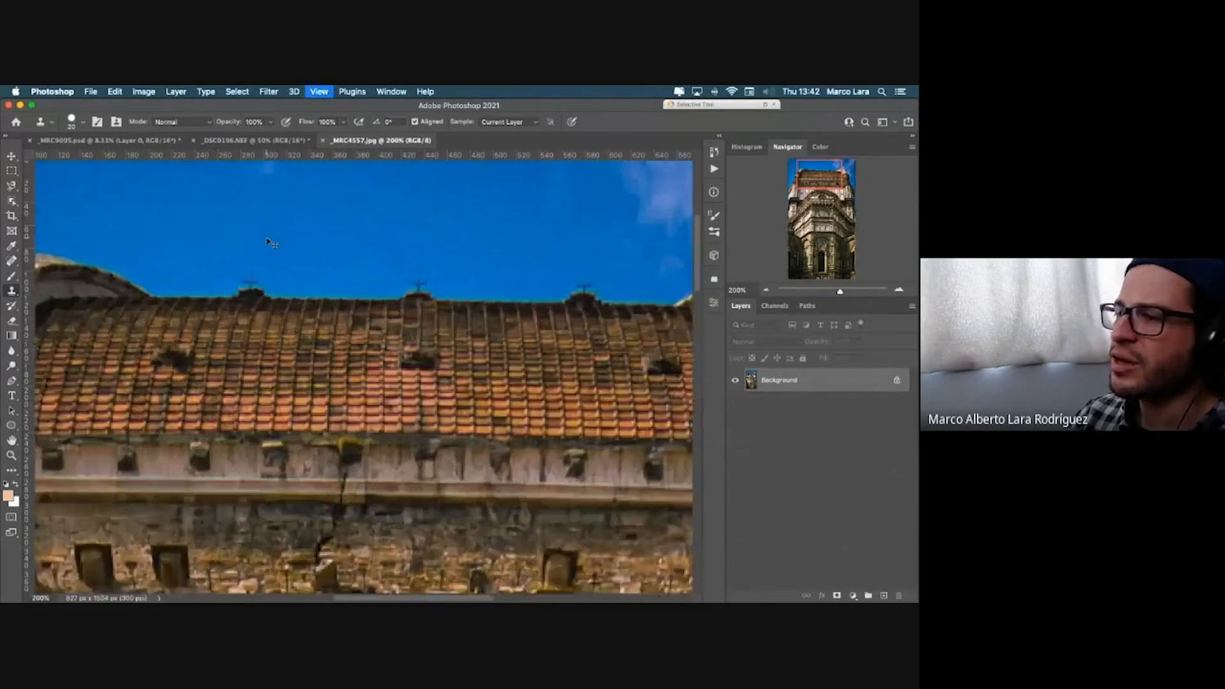
scroll(265, 369, left, 2)
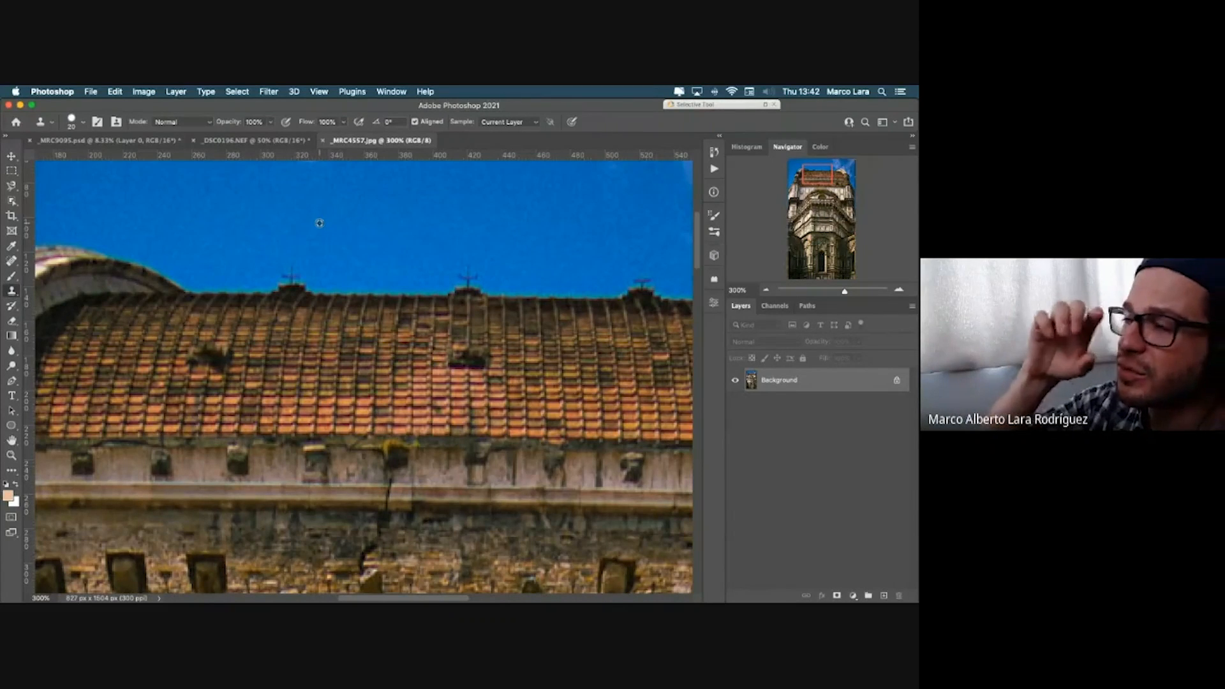
alt+click(336, 359)
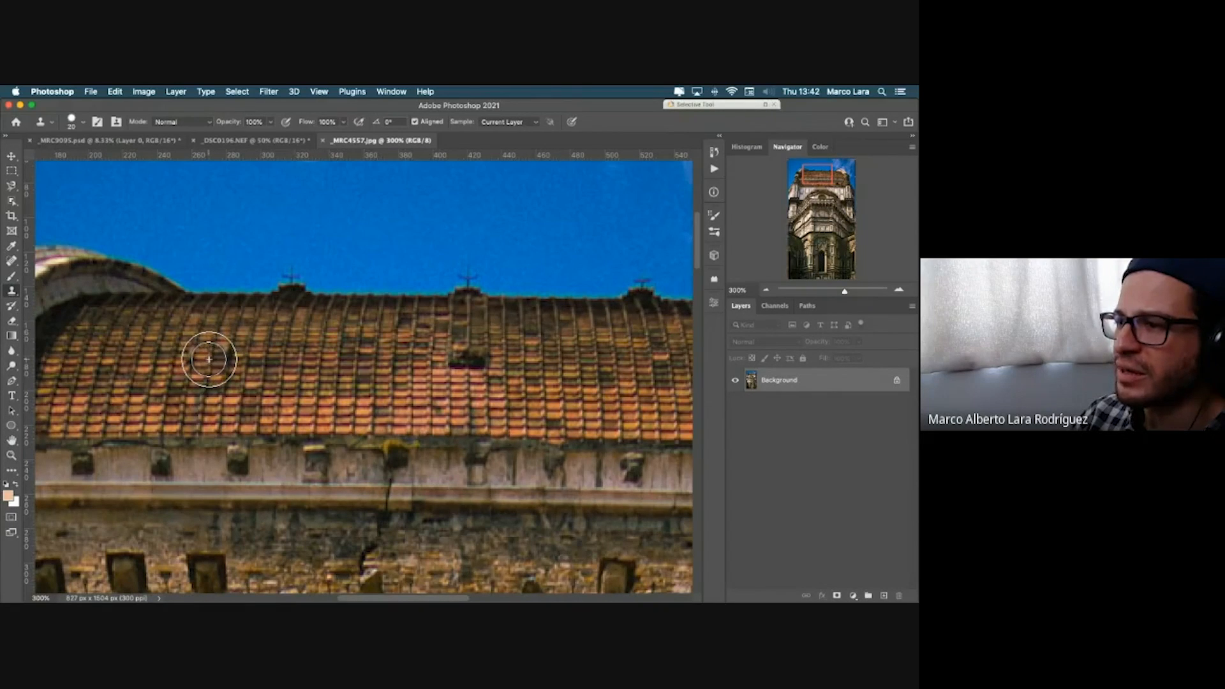
click(208, 360)
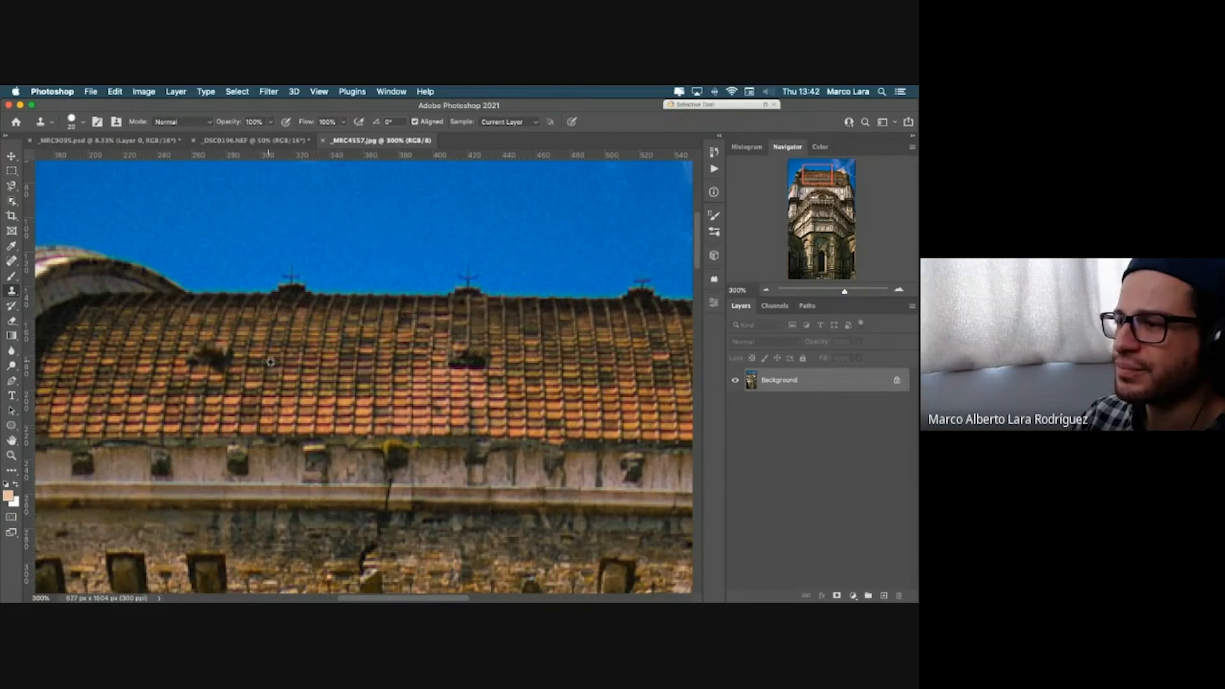
alt+click(204, 388)
click(211, 359)
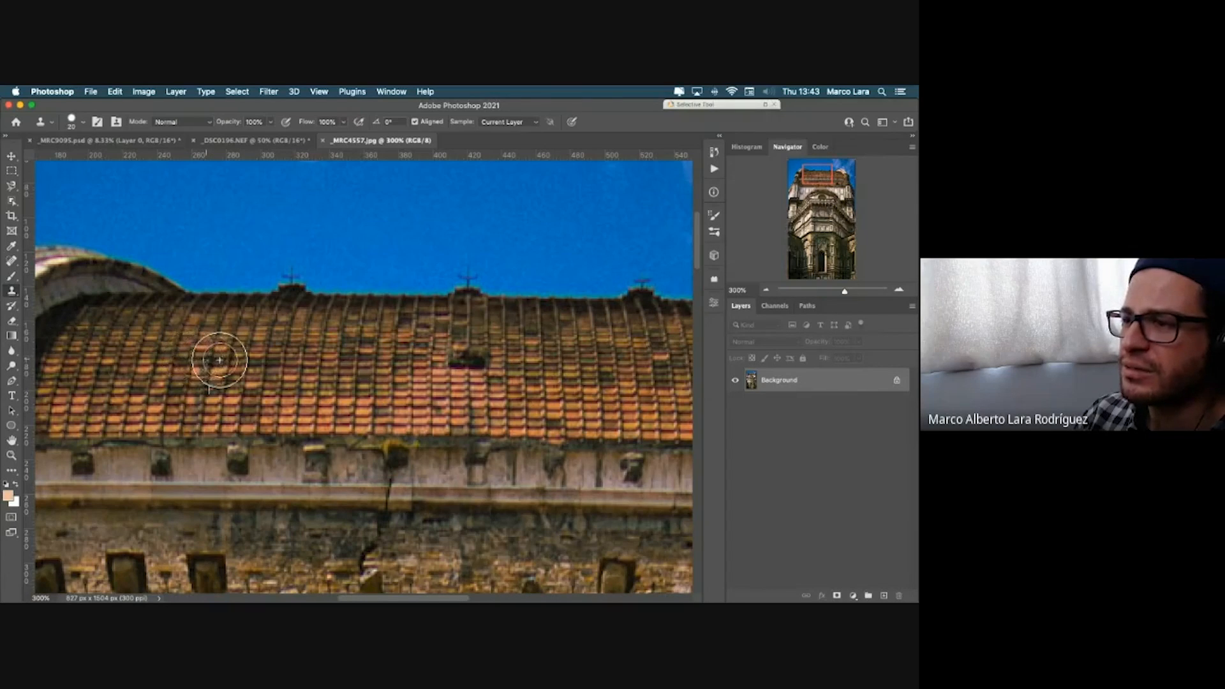
Step: Try a clone stroke across the blue sky above the roof, and undo it
scroll(369, 350, up, 2)
scroll(369, 350, up, 2)
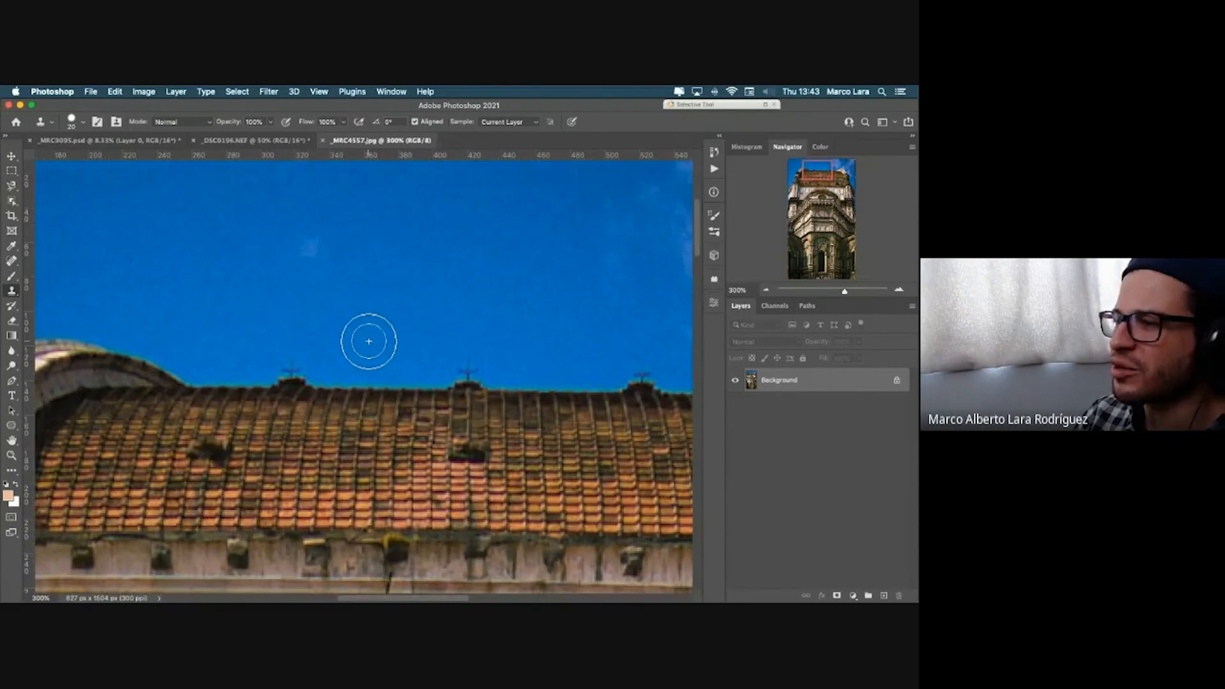
scroll(369, 351, right, 5)
key(super+minus)
key(super+minus)
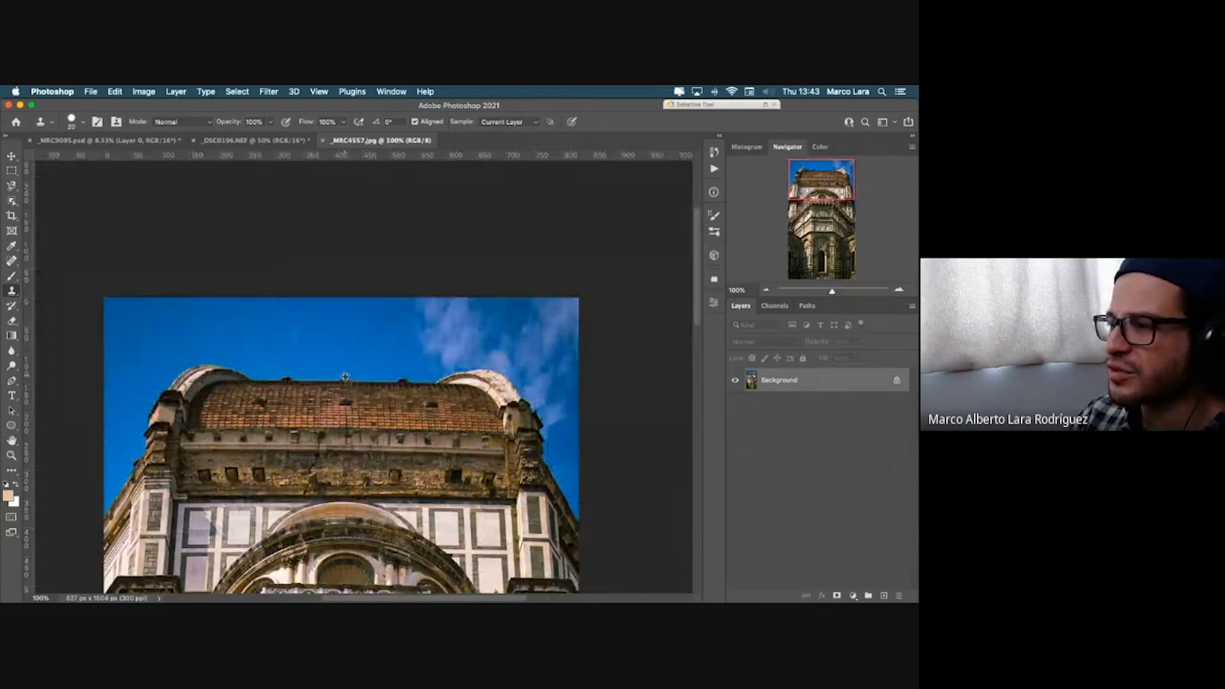
key(super+plus)
key(super+plus)
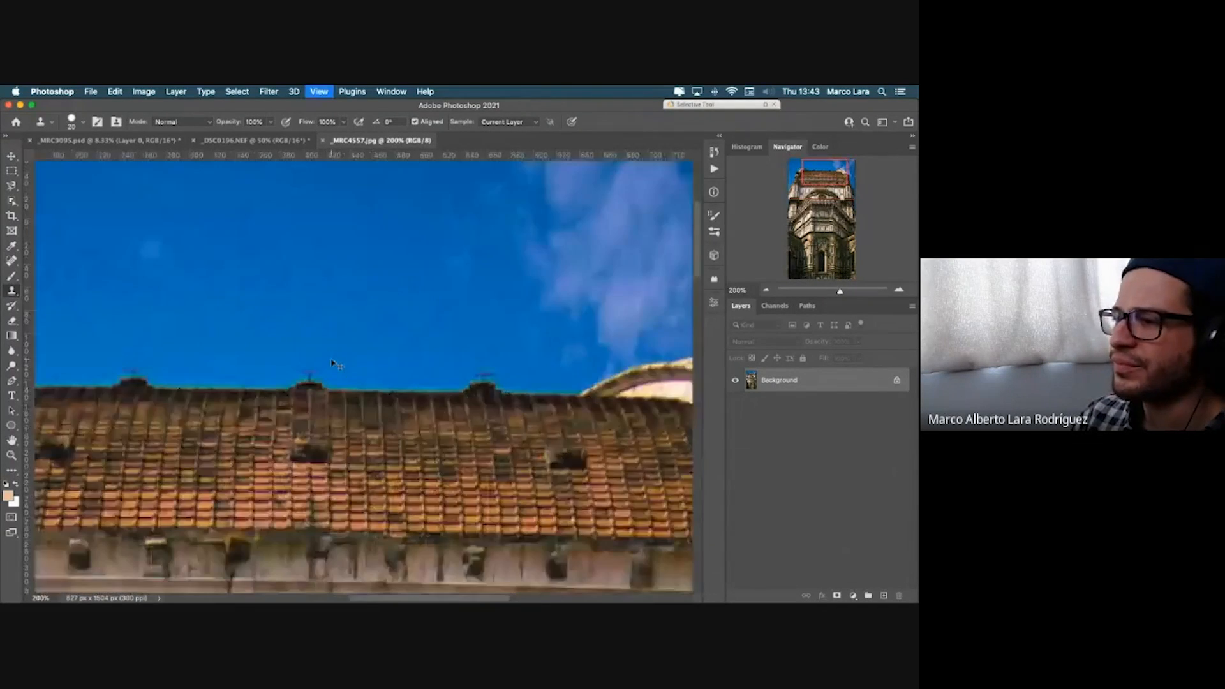
mouse_move(516, 213)
mouse_down()
mouse_move(469, 222)
mouse_move(467, 243)
mouse_move(546, 226)
mouse_move(546, 177)
mouse_move(513, 165)
mouse_move(456, 184)
mouse_move(440, 249)
mouse_move(455, 265)
mouse_move(517, 268)
mouse_move(550, 217)
mouse_move(493, 187)
mouse_move(424, 279)
mouse_move(549, 266)
mouse_move(510, 211)
mouse_move(382, 201)
mouse_move(376, 267)
mouse_move(391, 291)
mouse_move(476, 327)
mouse_move(574, 319)
mouse_move(590, 278)
mouse_move(586, 233)
mouse_move(434, 177)
mouse_move(346, 176)
mouse_move(317, 251)
mouse_move(395, 351)
mouse_move(514, 373)
mouse_move(383, 288)
mouse_move(339, 241)
mouse_up()
key(super+z)
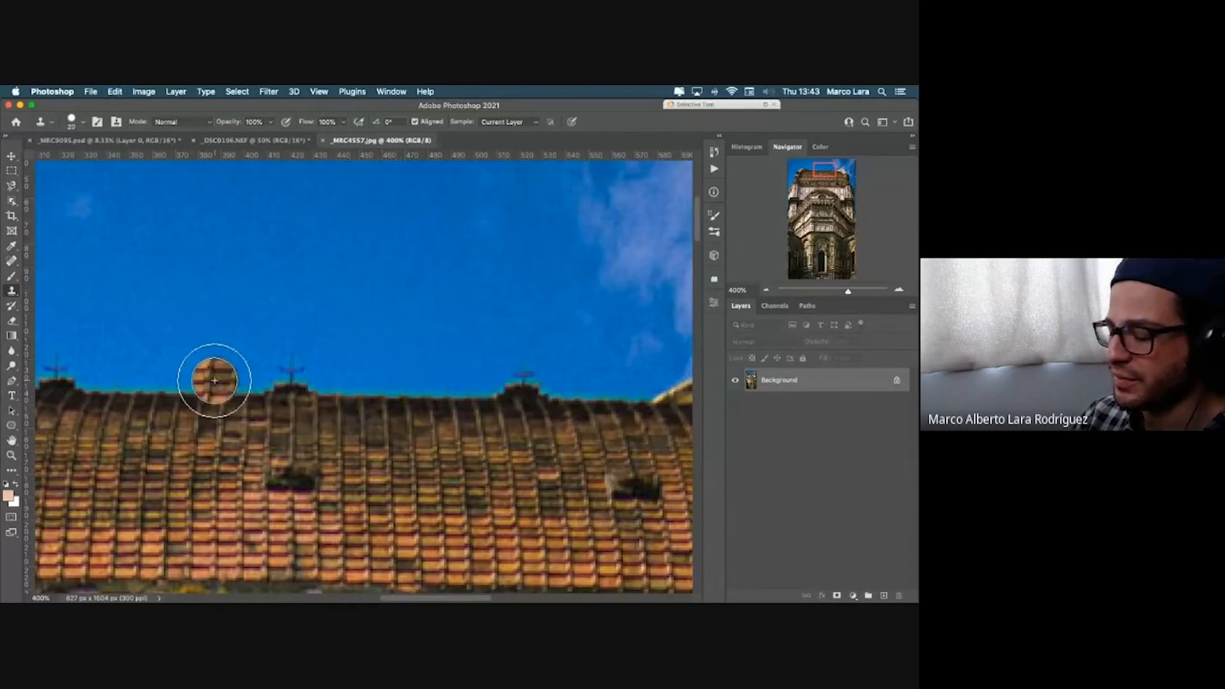
Step: Remove the rightmost dark vent in the tiled roof by cloning the tiles just left of it
scroll(214, 376, right, 2)
scroll(214, 382, down, 1)
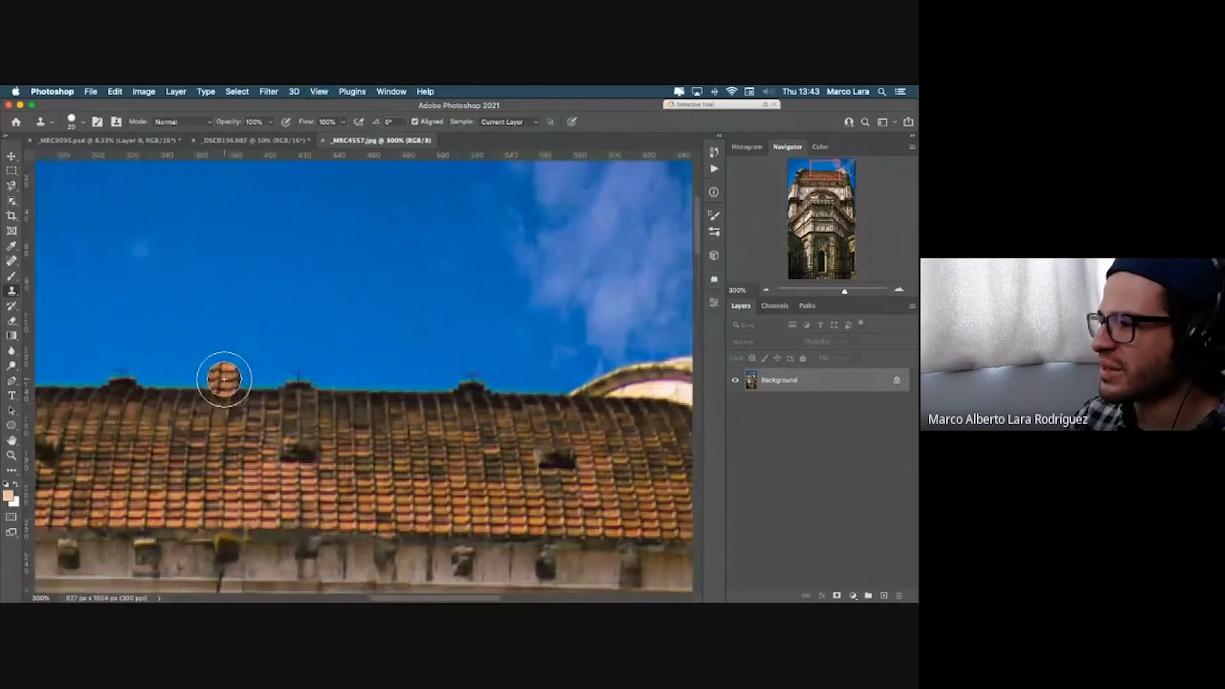
scroll(224, 375, right, 4)
scroll(219, 375, down, 2)
scroll(222, 380, up, 1)
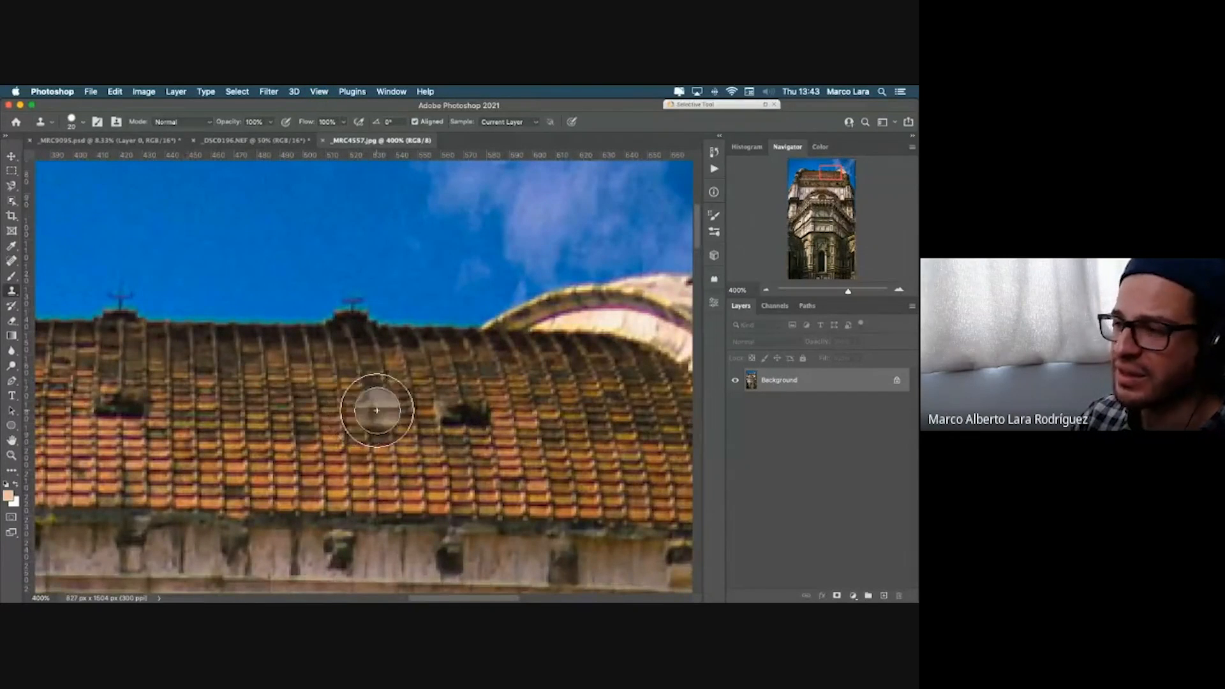
drag(381, 413, 368, 409)
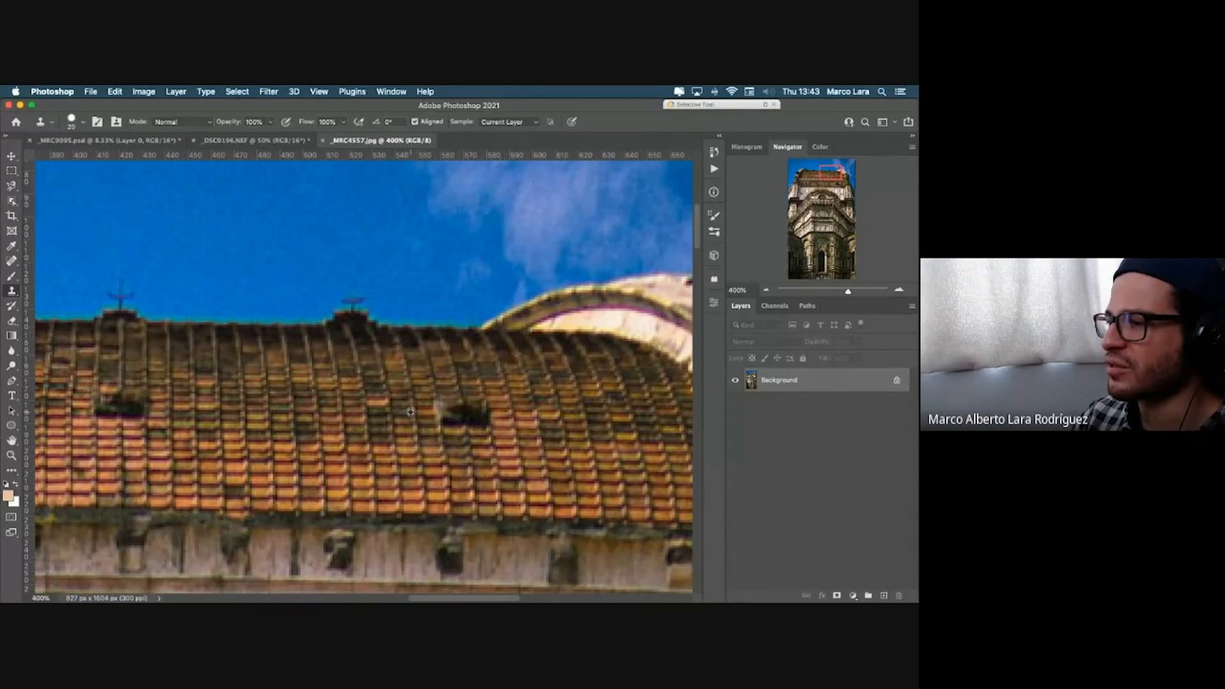
alt+click(410, 412)
drag(450, 411, 461, 413)
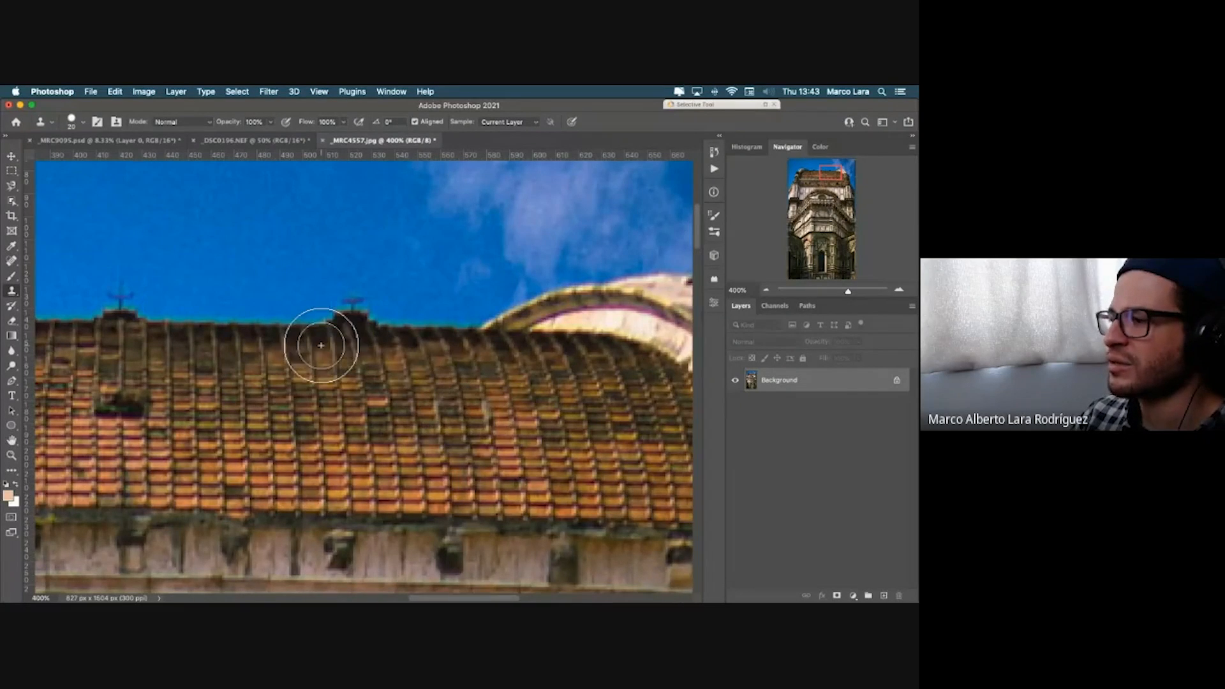
Step: Remove the middle dark vent in the roof by cloning the tiles to its left over it
scroll(331, 408, left, 5)
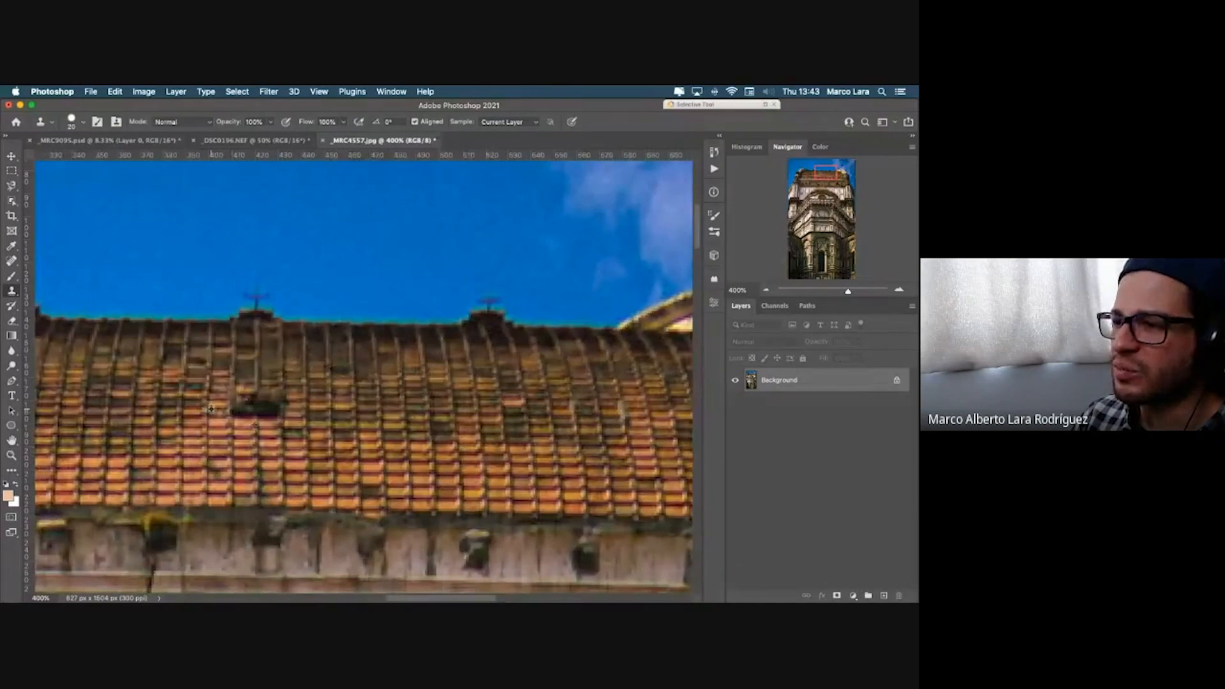
alt+click(177, 405)
click(255, 404)
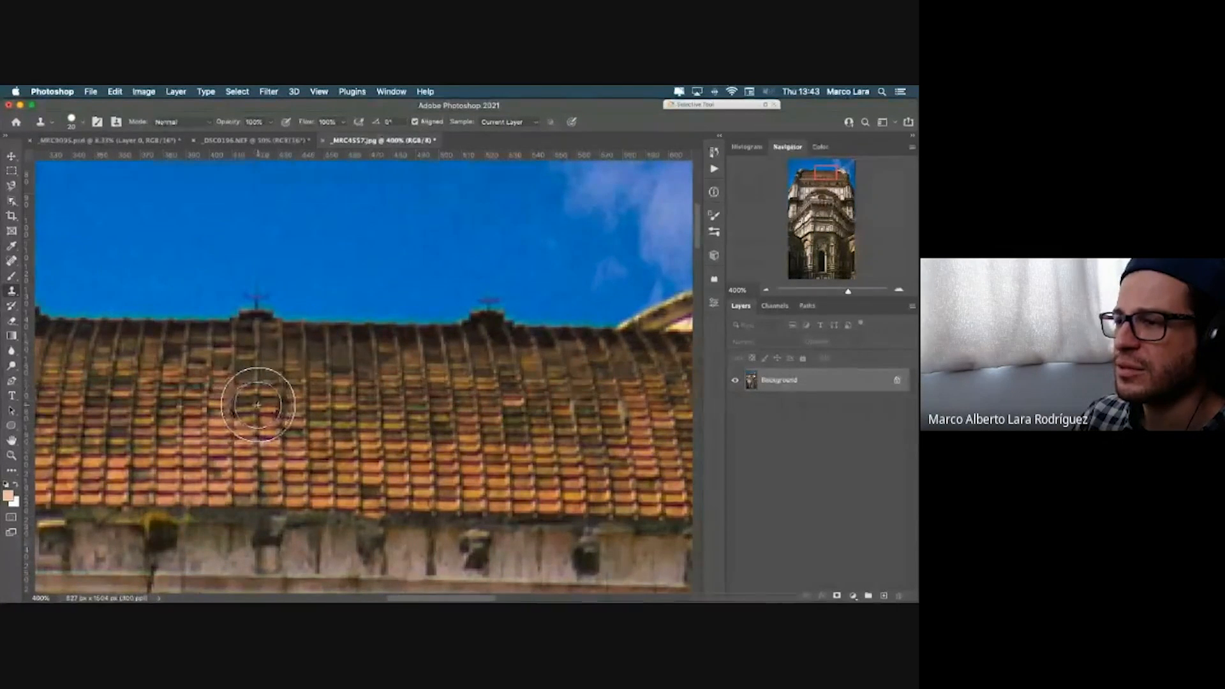
Step: Remove the remaining dark vent near the roof's left end by cloning the adjacent tiles over it
scroll(256, 404, left, 5)
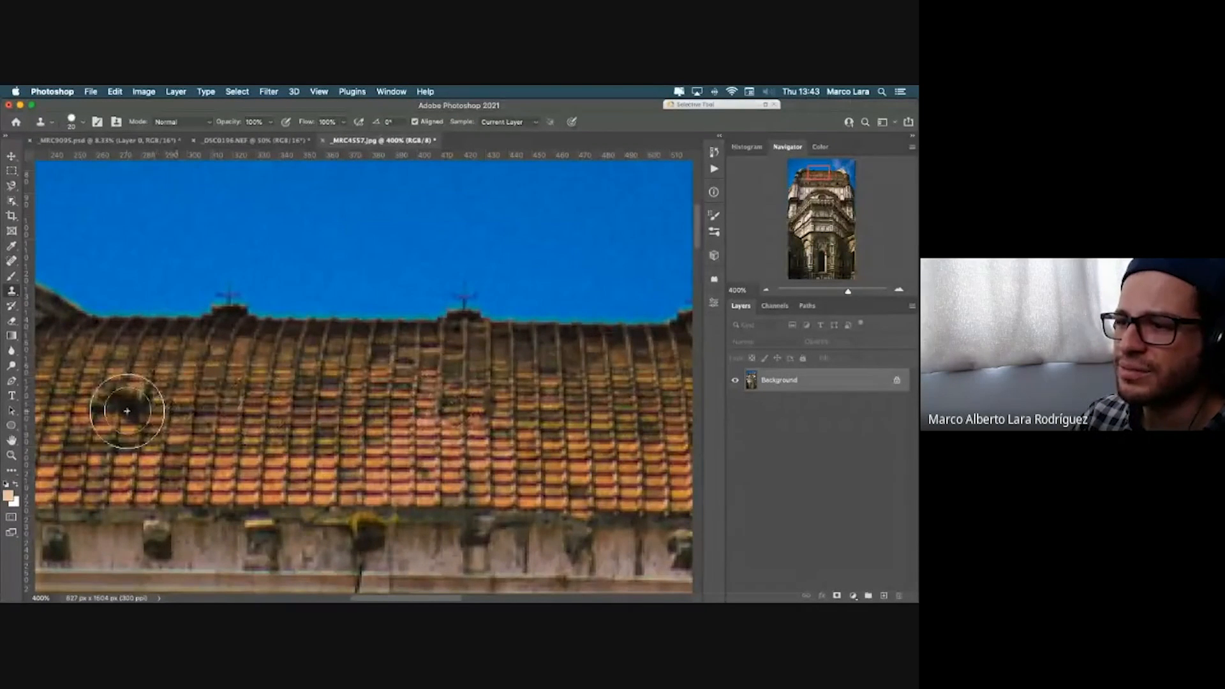
scroll(122, 409, left, 3)
alt+click(107, 405)
drag(150, 406, 178, 406)
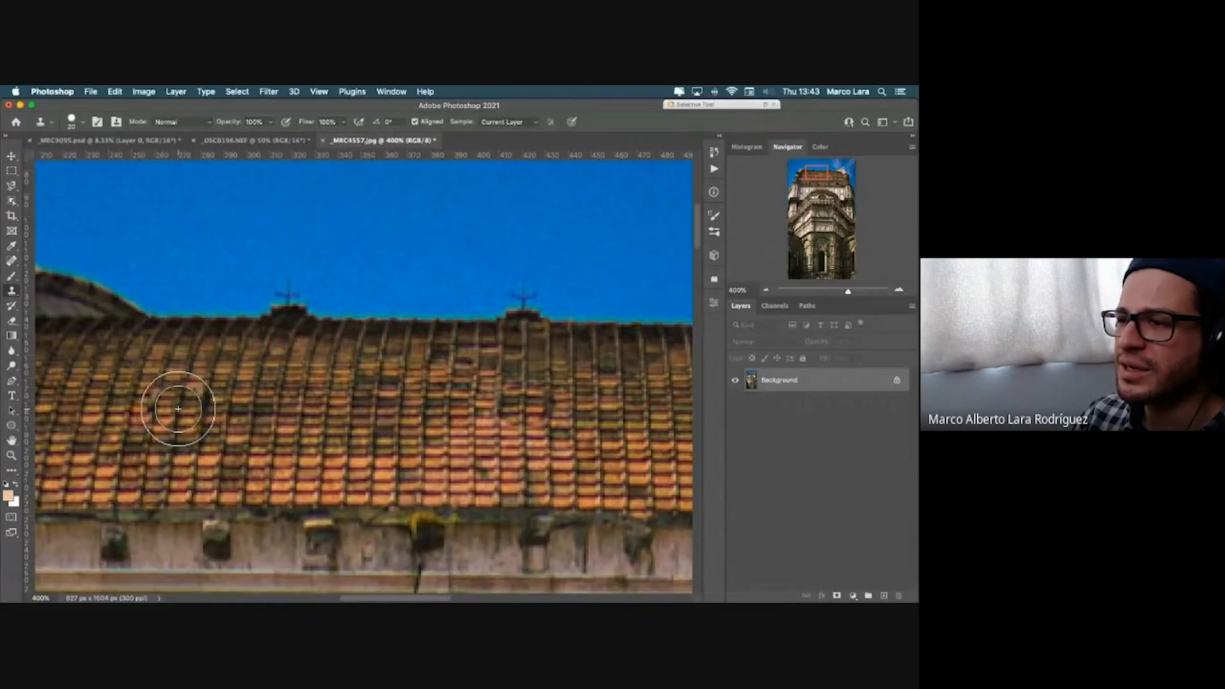
mouse_move(175, 409)
mouse_down()
mouse_move(161, 407)
mouse_move(191, 399)
mouse_move(198, 416)
mouse_up()
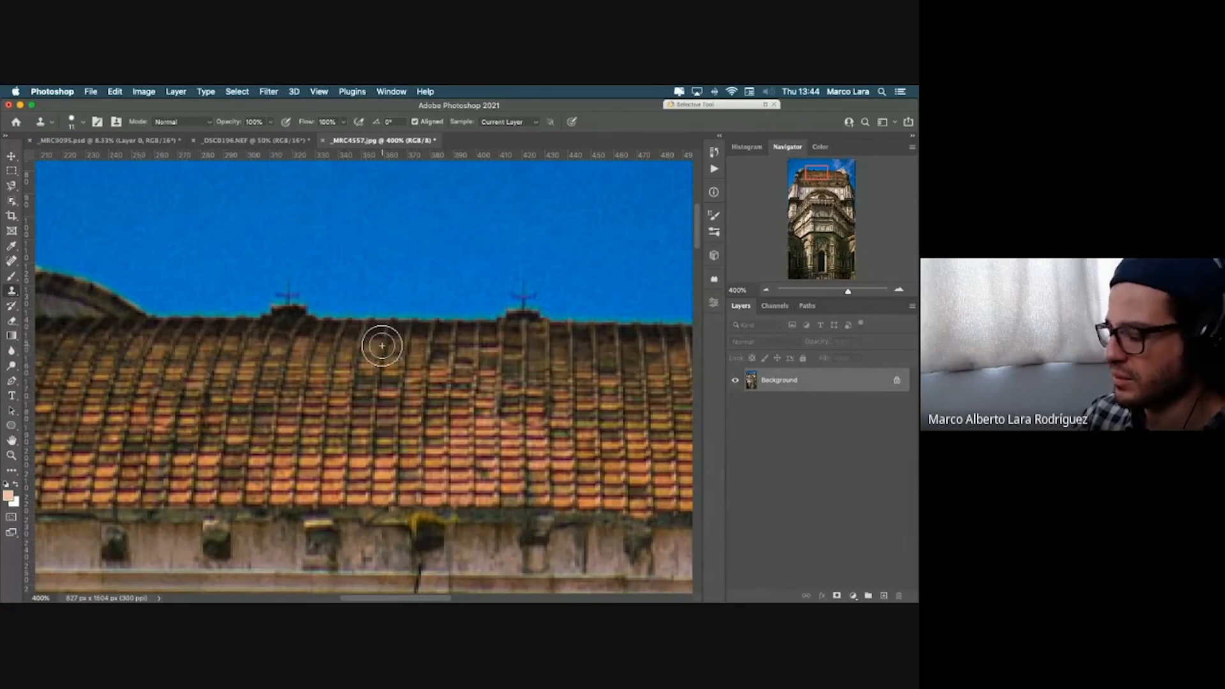
Step: Examine the retouched roof in the context of the whole church facade
key(super+minus)
key(super+minus)
key(super+minus)
key(super+minus)
key(super+minus)
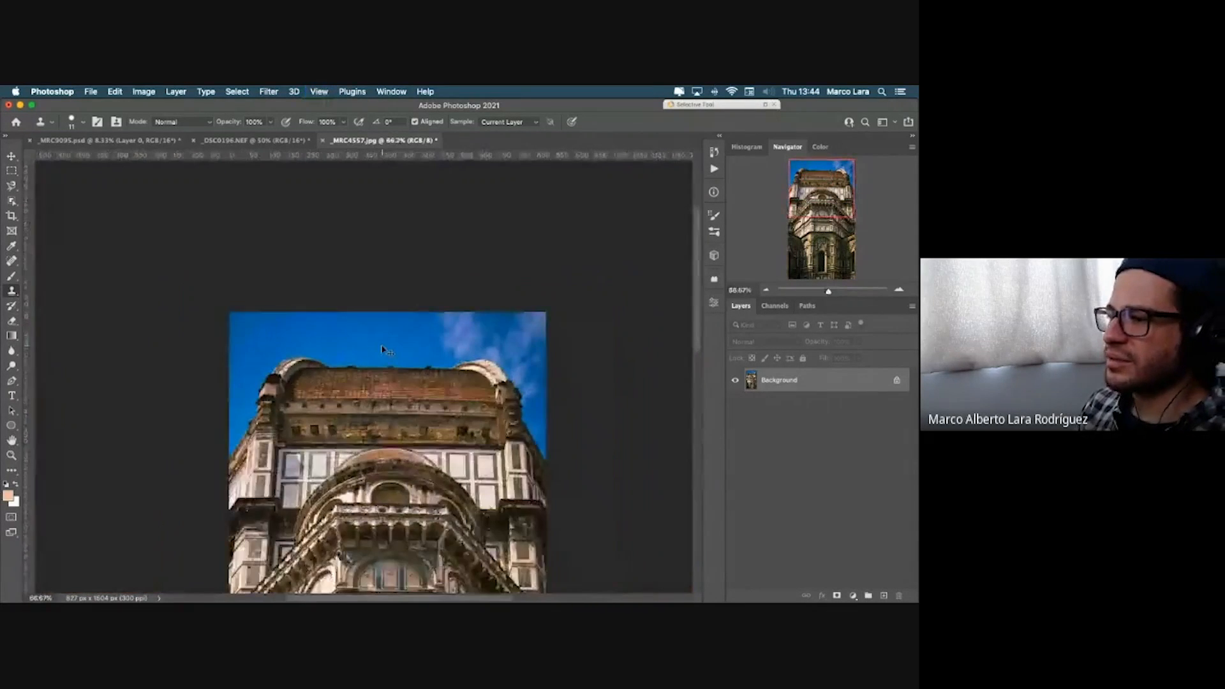
key(super+plus)
key(super+minus)
key(super+minus)
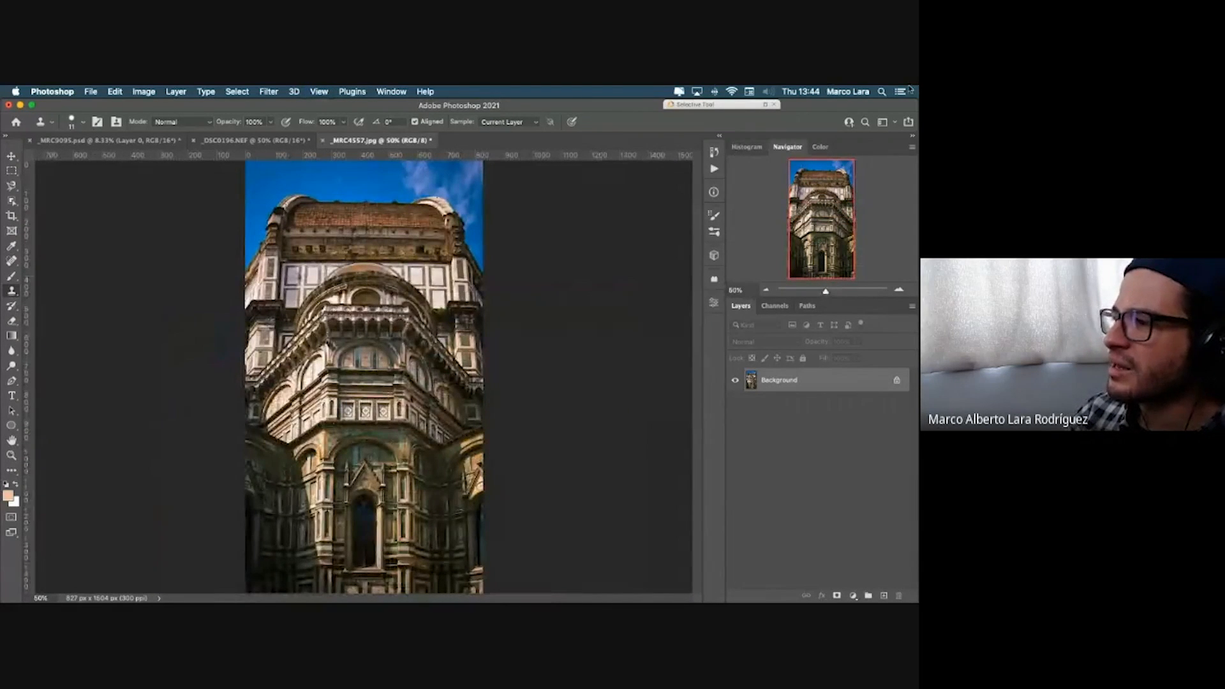
Step: Switch to Adobe Bridge, find the black monkey photo _MRC3587.dng in the Muestras folder and open it in Camera Raw
mouse_move(912, 88)
click(422, 407)
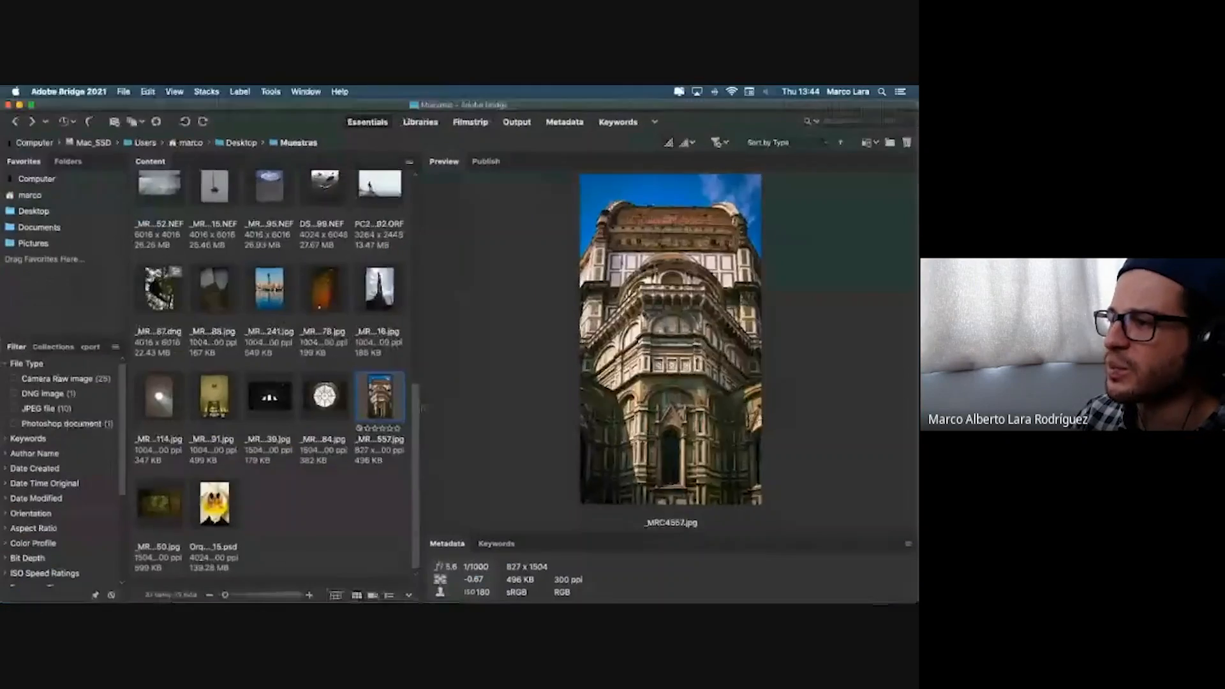
drag(416, 415, 419, 366)
key(super+Tab)
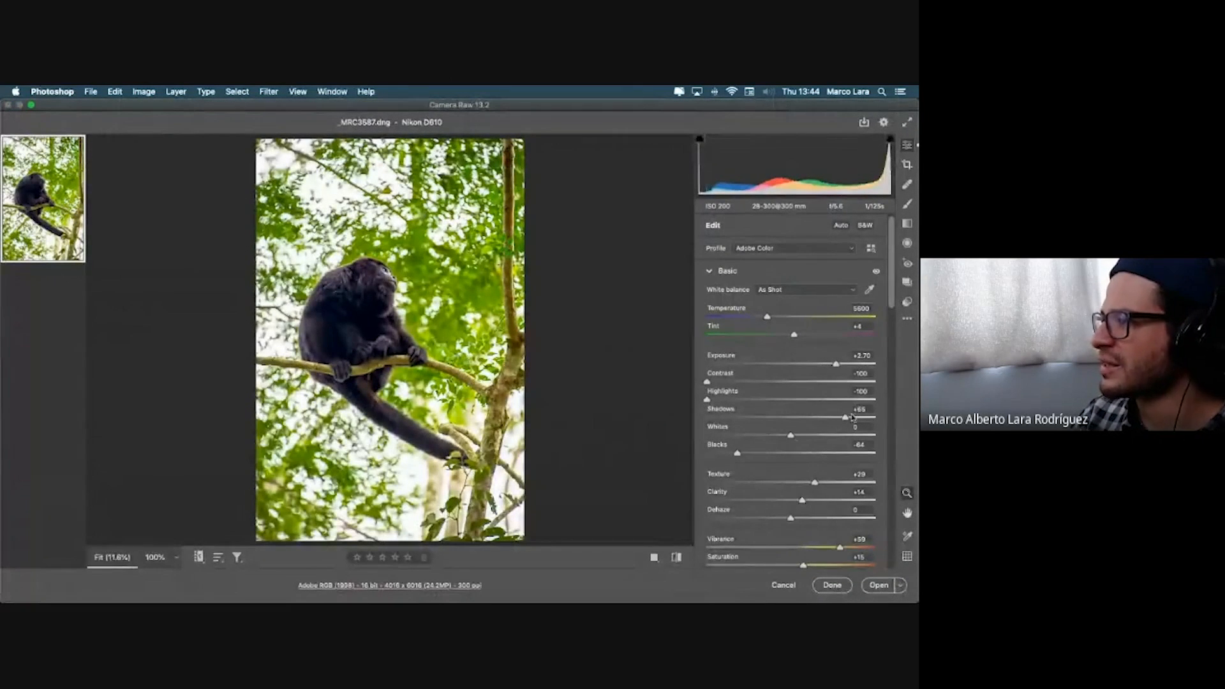
Step: Set the monkey photo's Shadows to +45 in Camera Raw and open the photo as a Photoshop document
drag(846, 419, 826, 420)
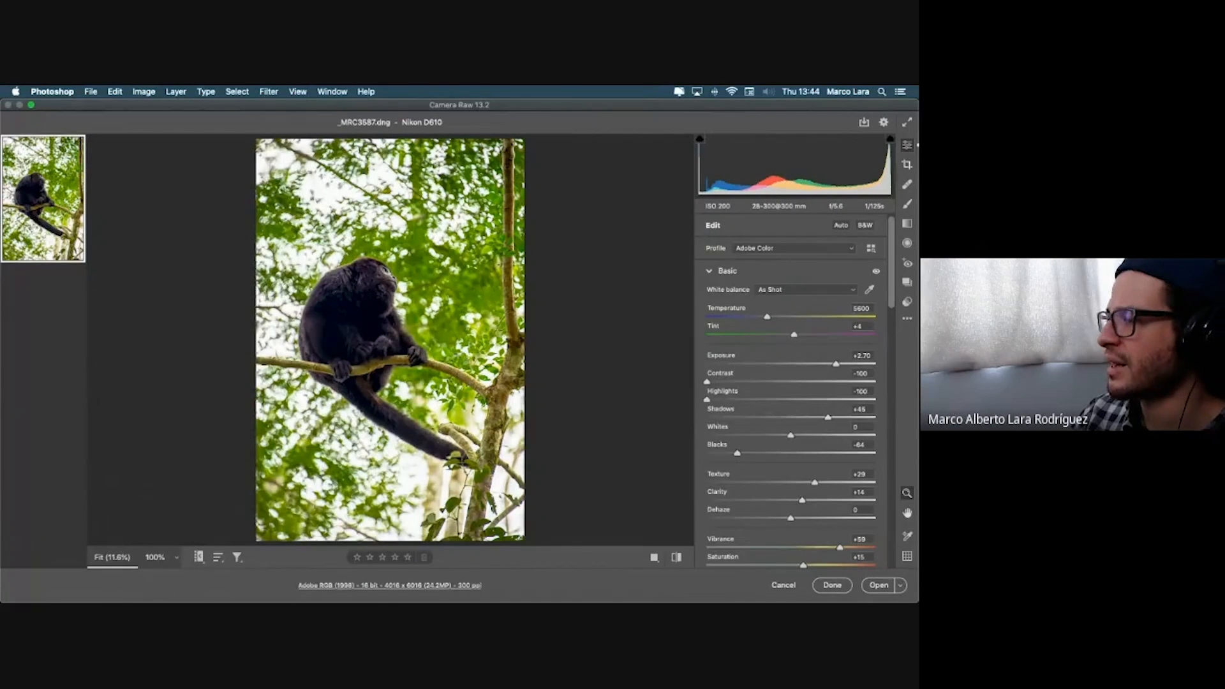
click(829, 586)
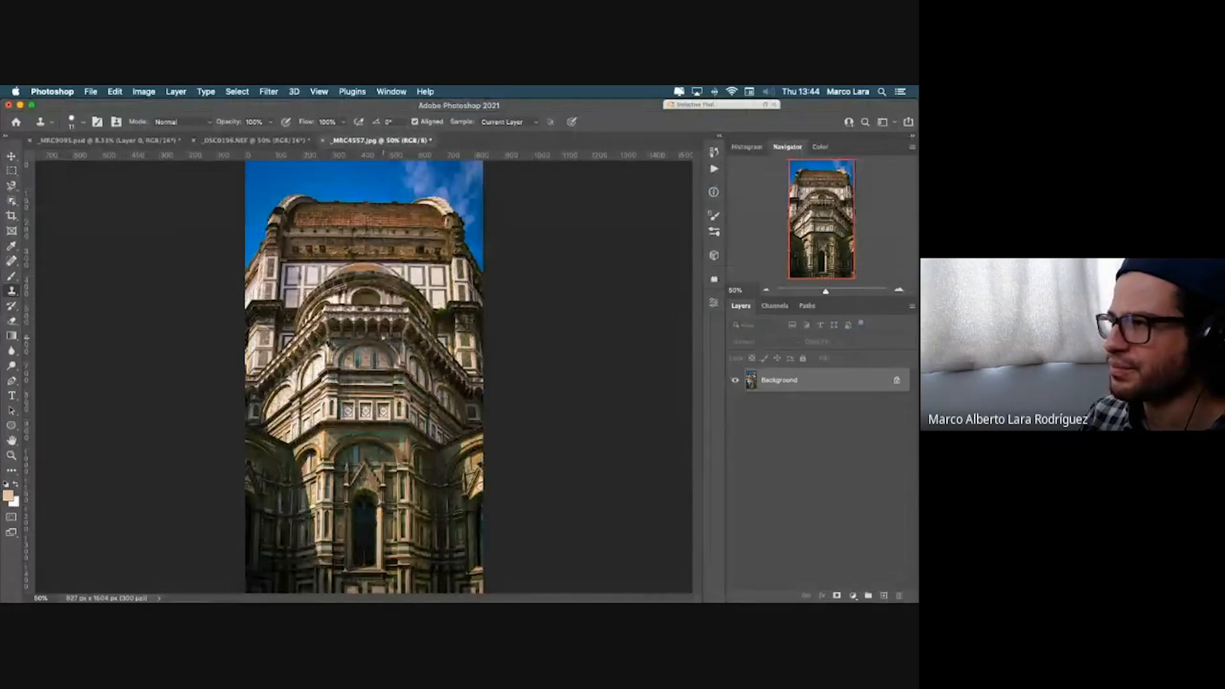
mouse_move(917, 87)
click(255, 306)
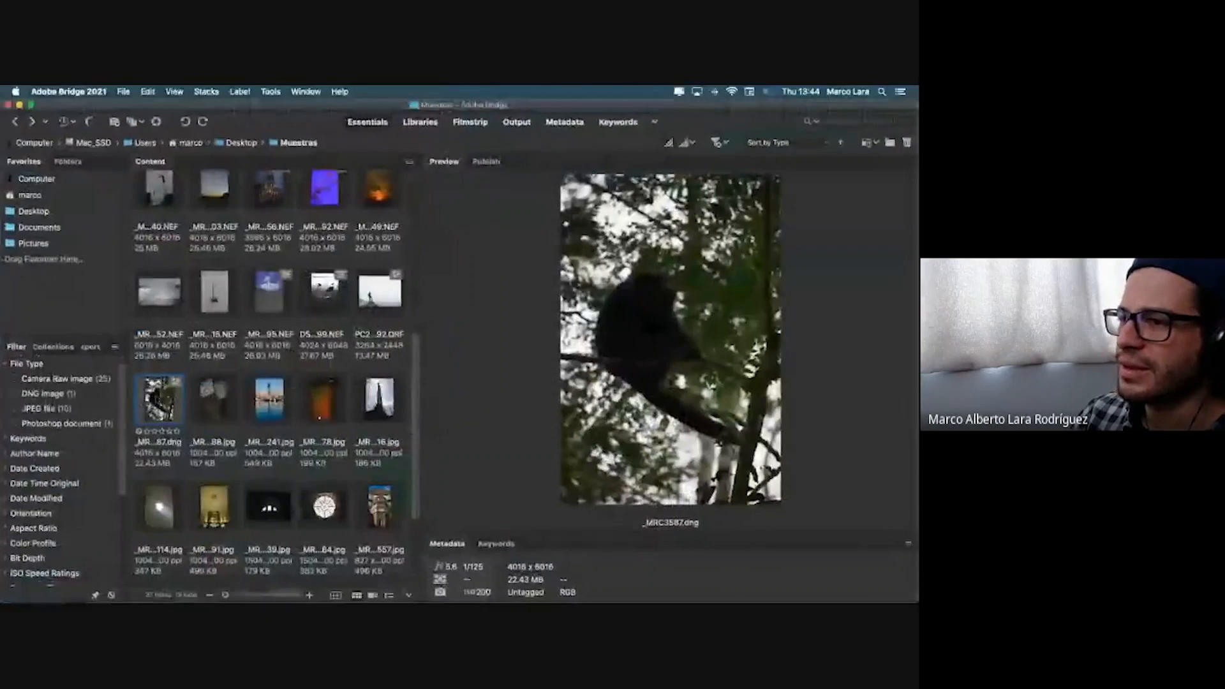
key(super+Tab)
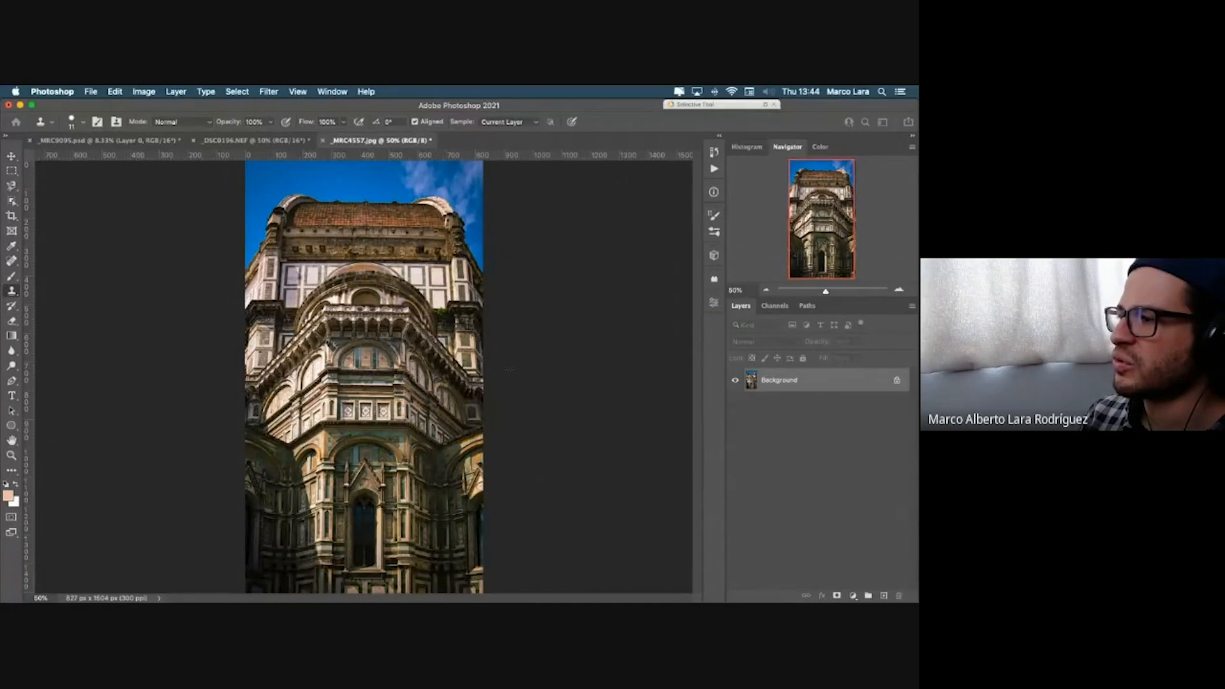
Step: Examine the monkey's hands, belly, tail and chin at close range for areas to retouch
key(super+plus)
key(super+plus)
key(super+plus)
key(super+plus)
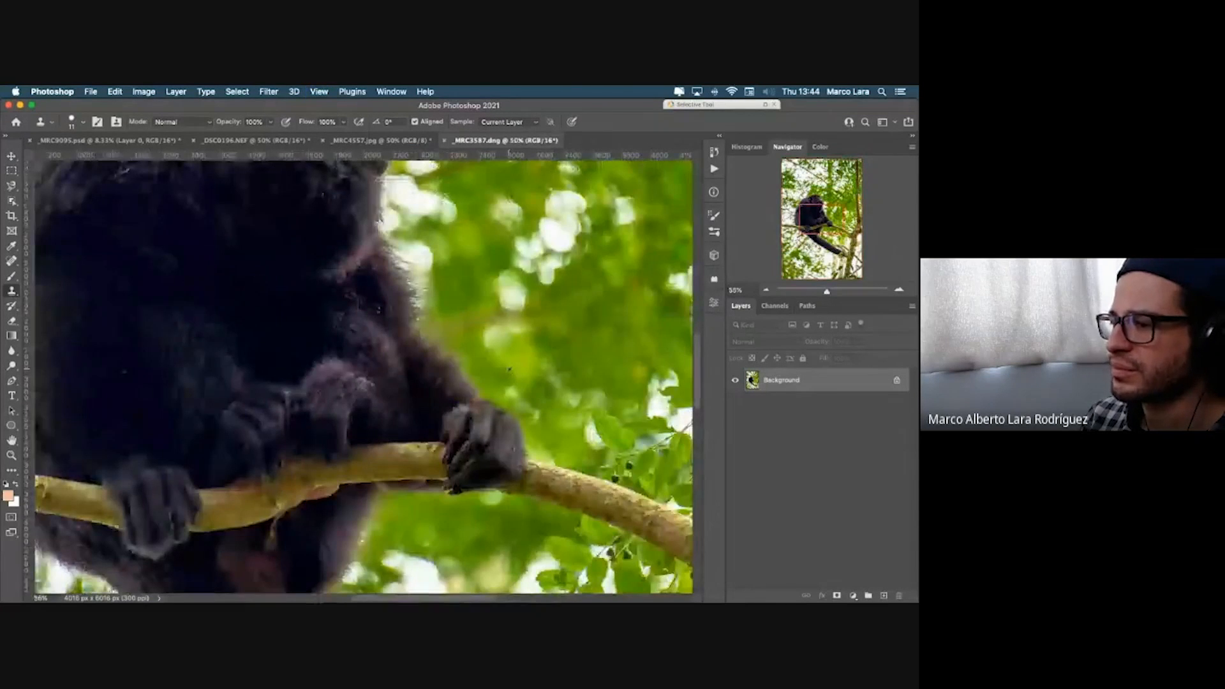
scroll(149, 353, down, 5)
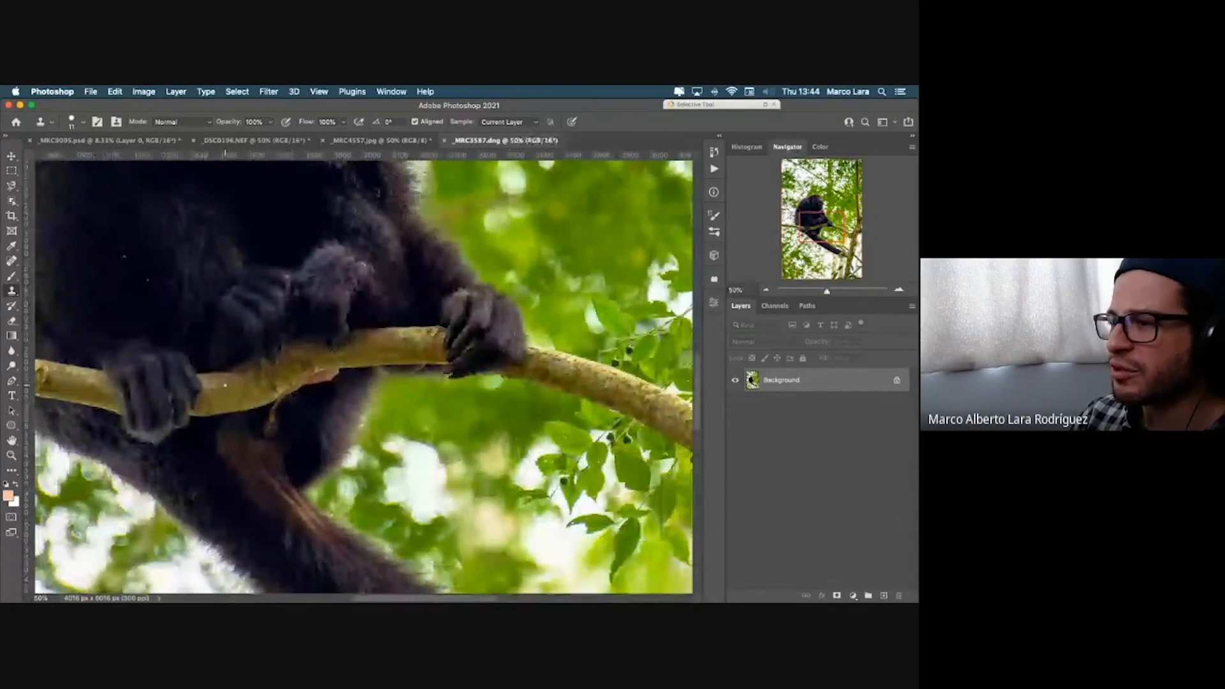
scroll(225, 385, left, 3)
key(super+plus)
key(super+plus)
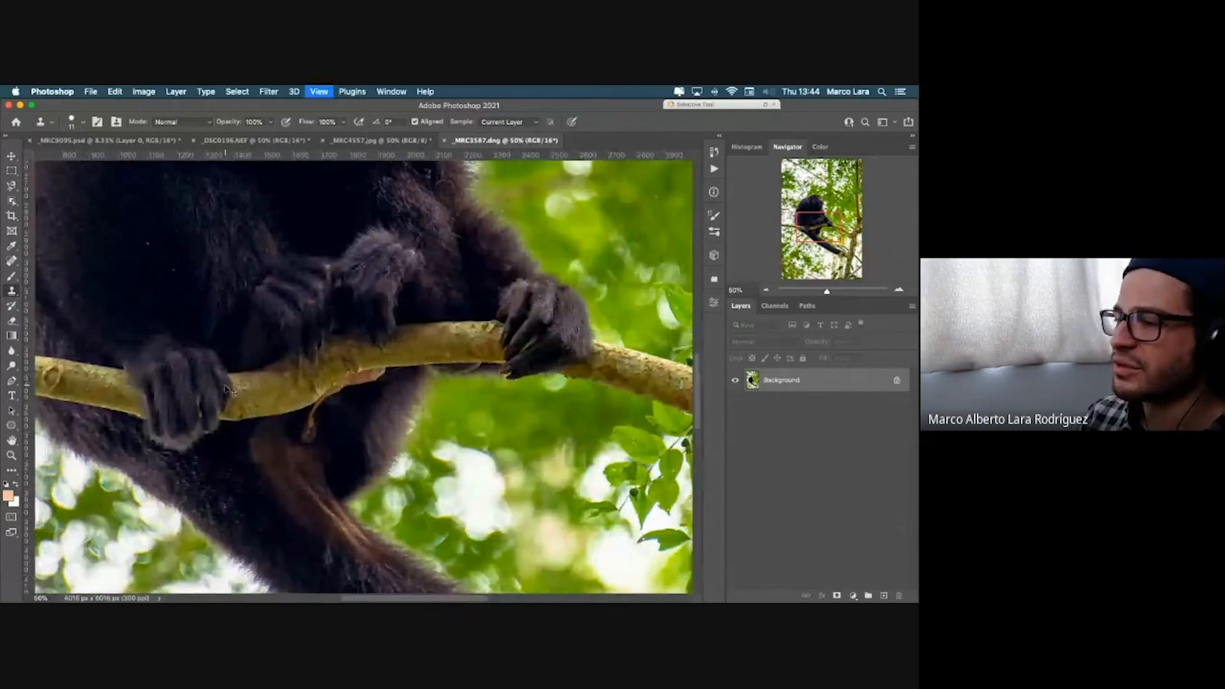
scroll(273, 387, down, 10)
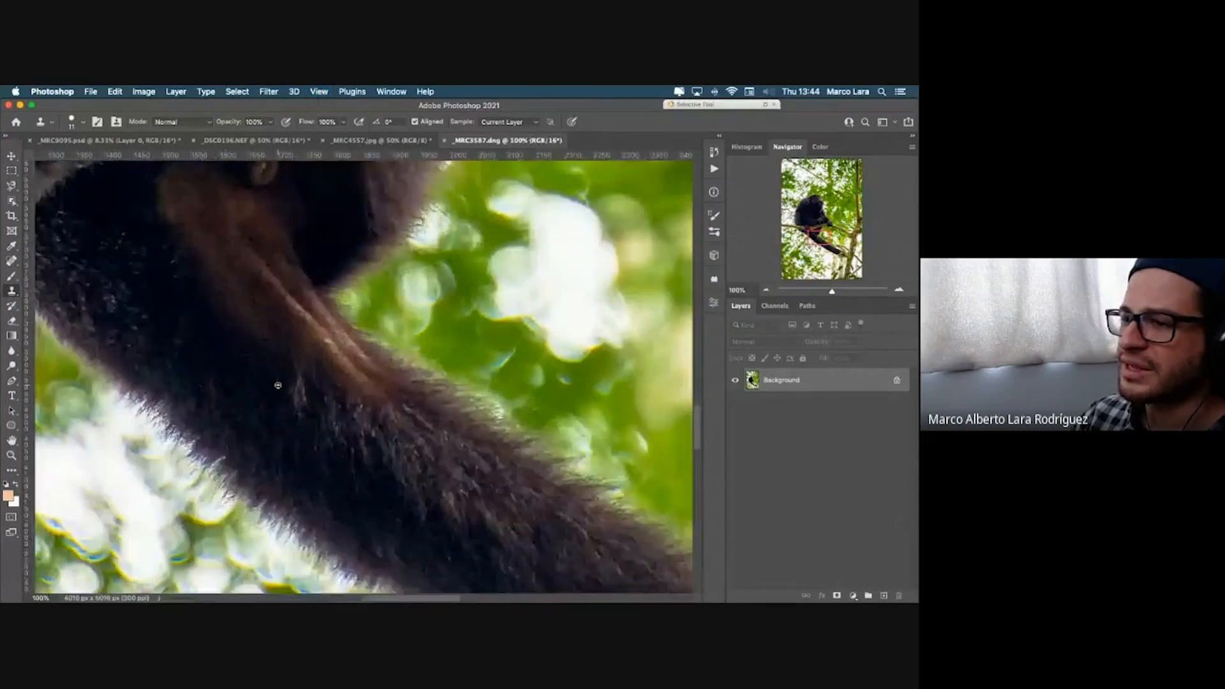
scroll(274, 386, up, 6)
scroll(275, 385, left, 4)
scroll(278, 385, up, 10)
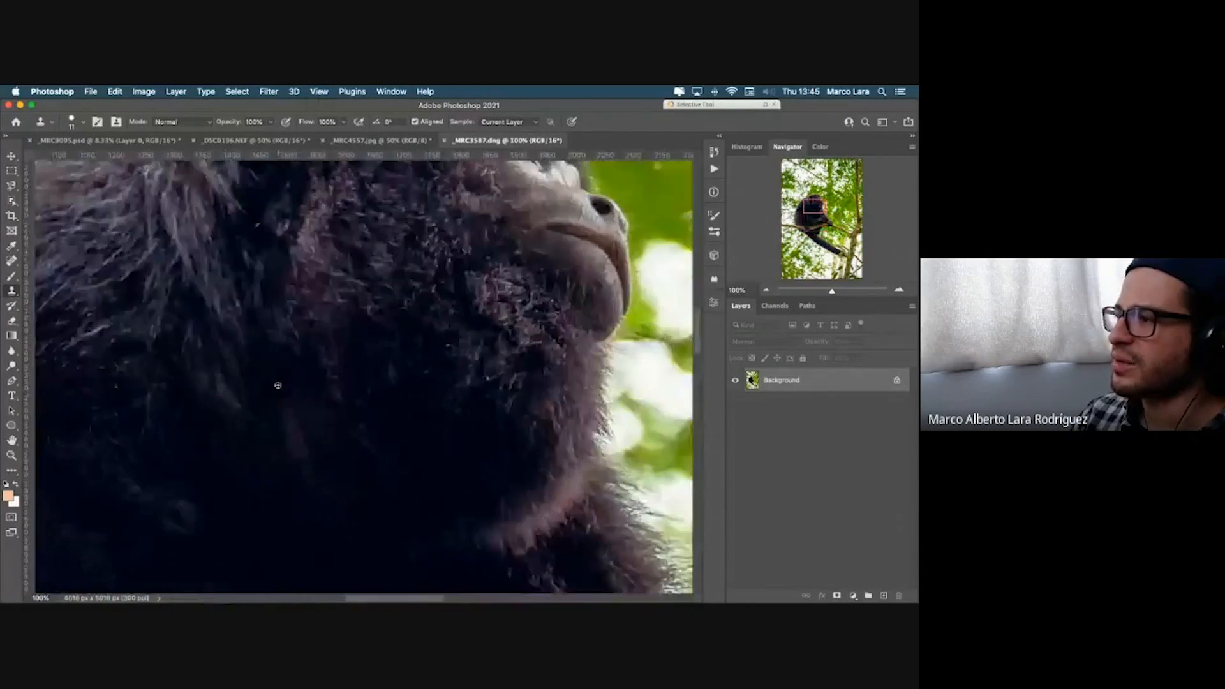
scroll(278, 386, down, 5)
scroll(278, 385, down, 5)
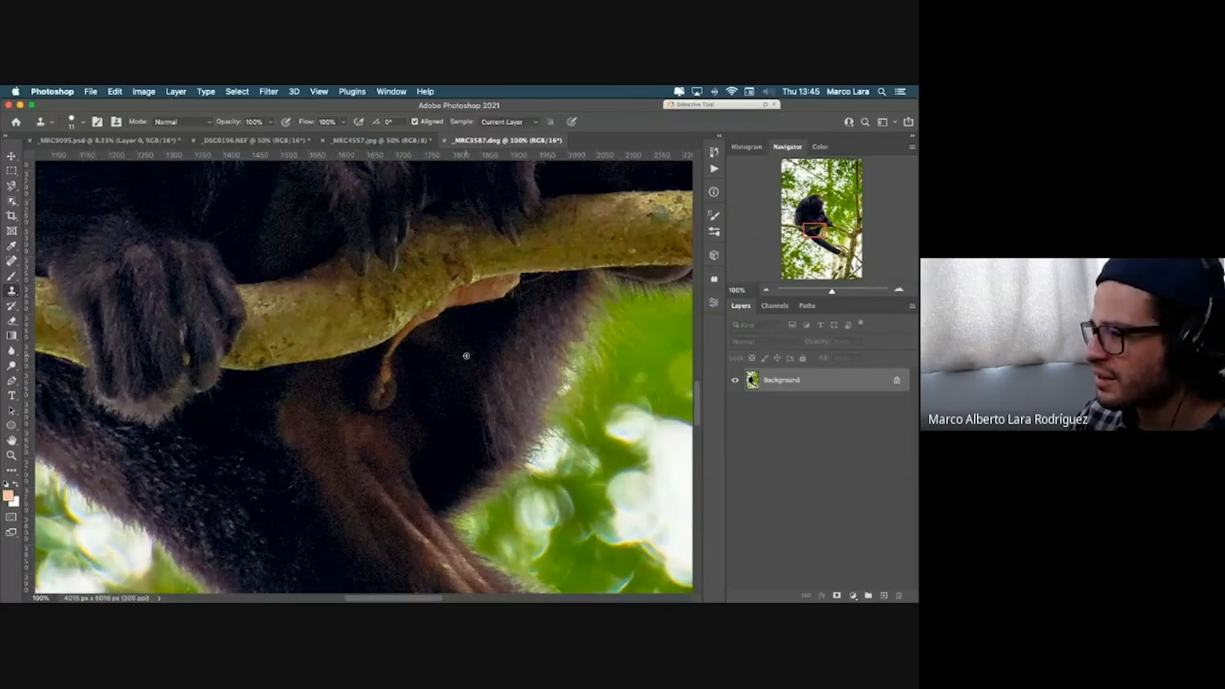
Step: Examine the monkey's head, body, hands and tail up close and within the whole photo for areas to retouch
scroll(467, 355, up, 10)
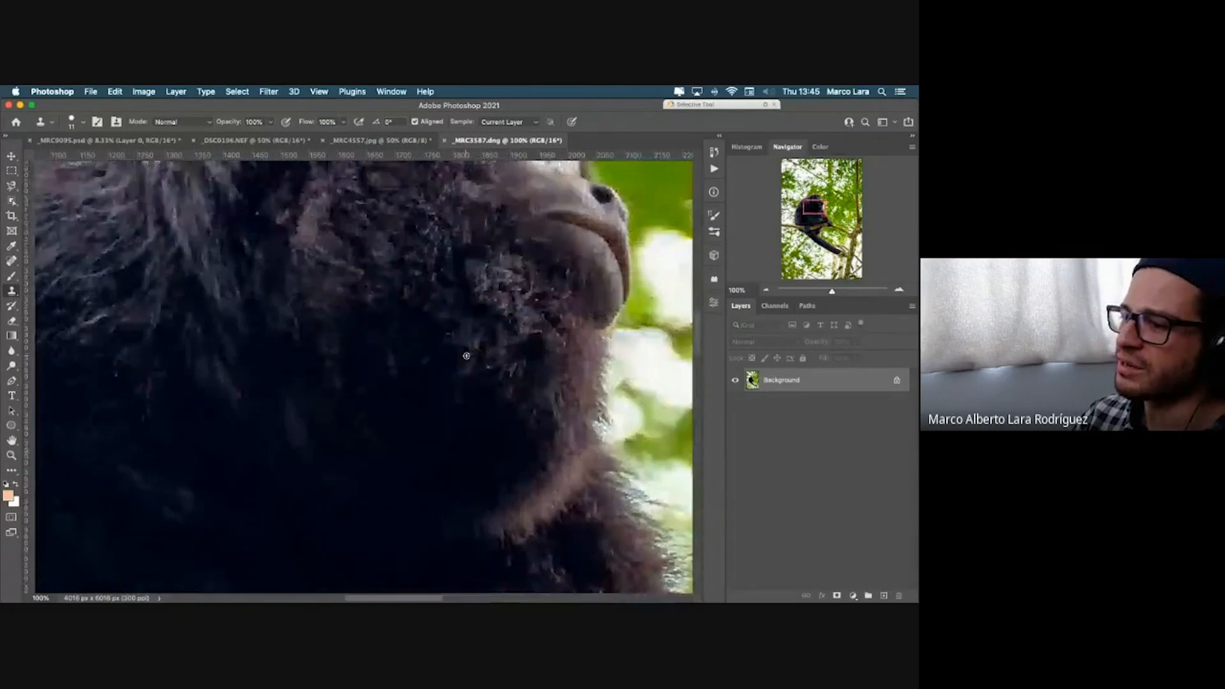
scroll(466, 356, down, 8)
key(super+minus)
key(super+minus)
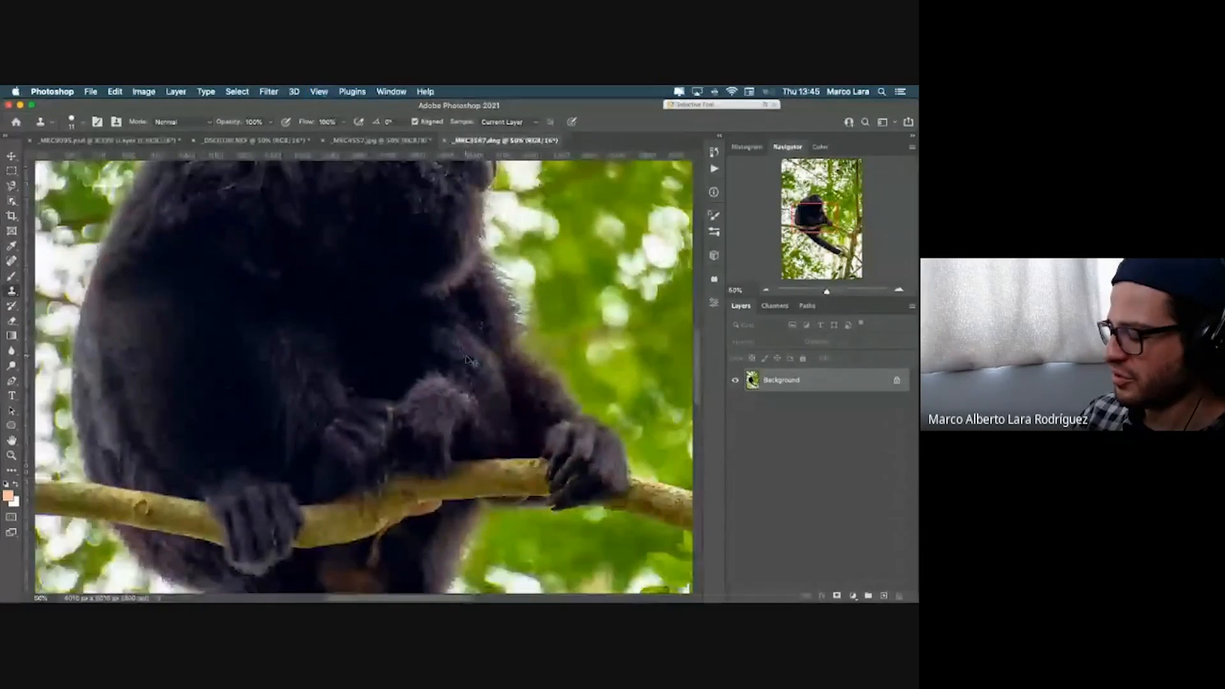
key(super+minus)
key(super+minus)
key(super+plus)
key(super+plus)
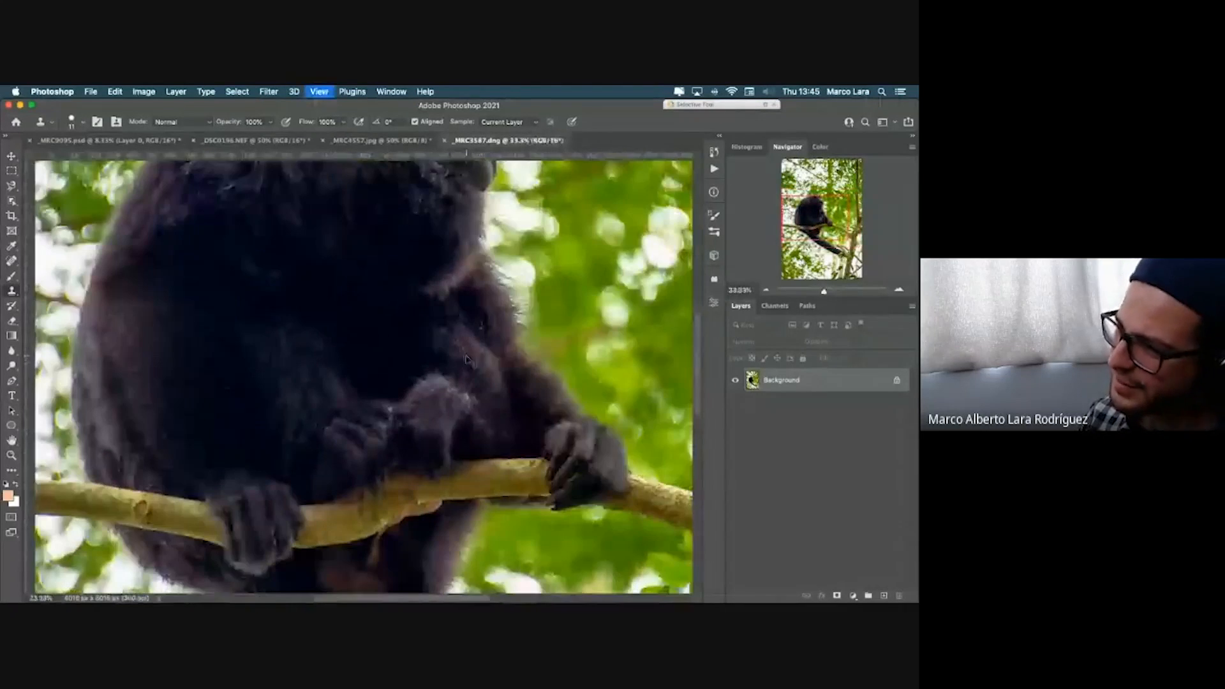
scroll(394, 257, up, 3)
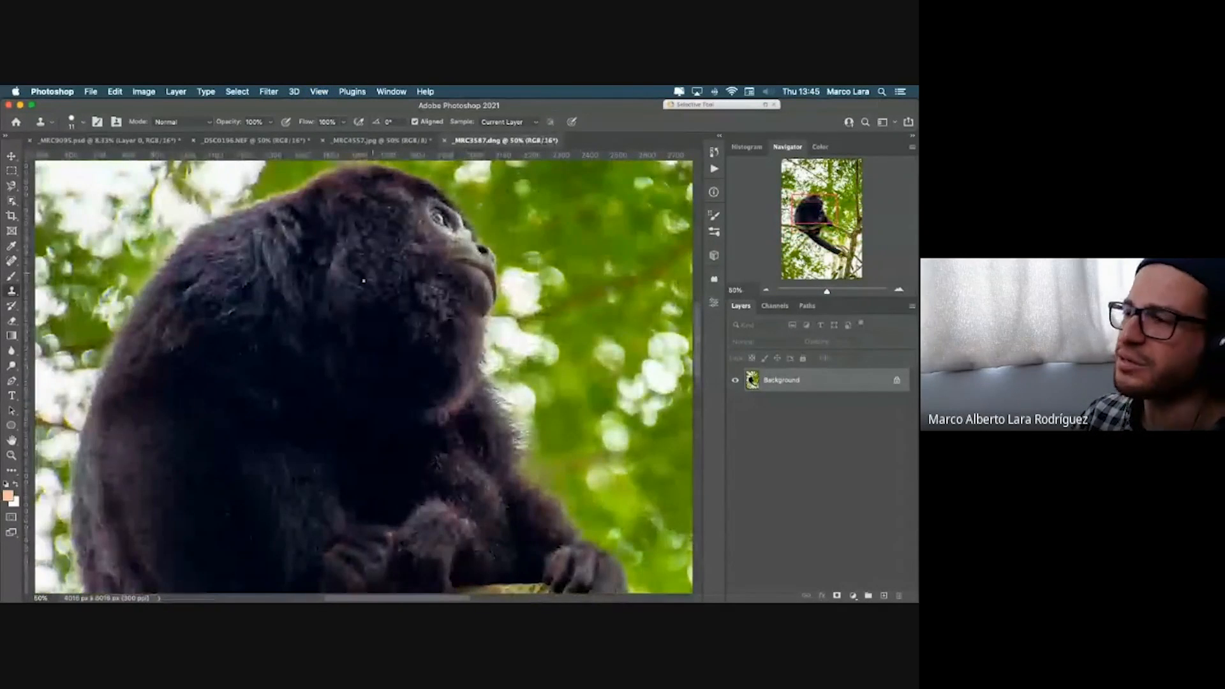
scroll(364, 280, down, 3)
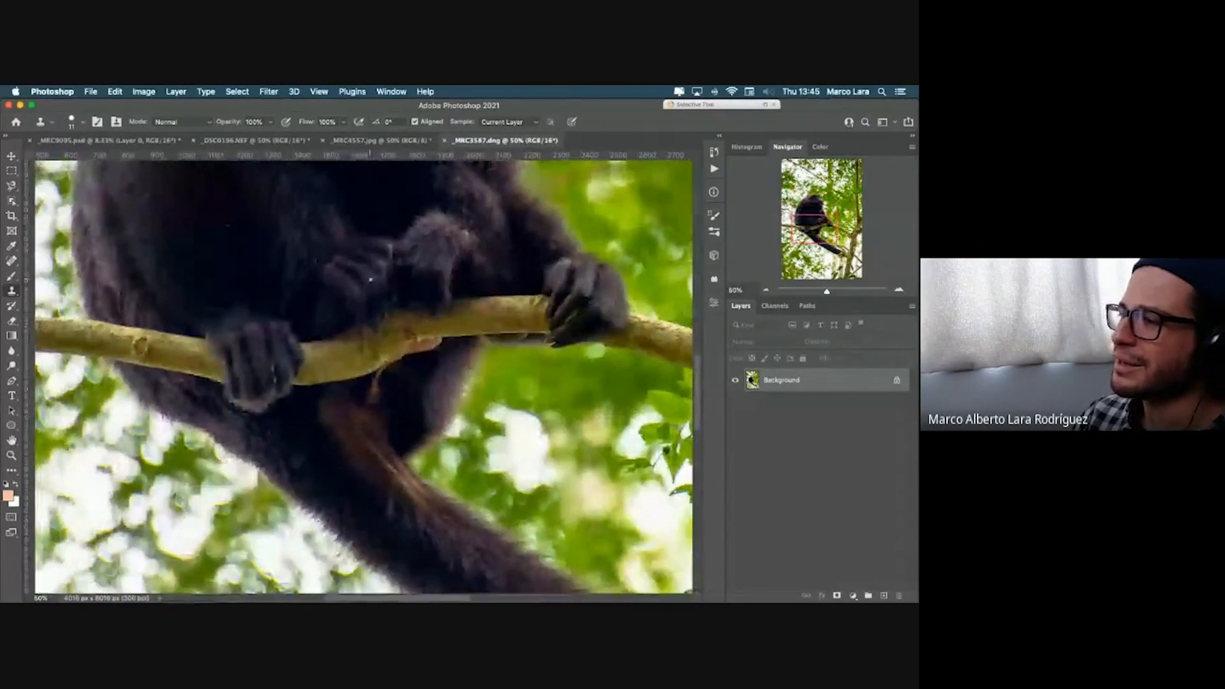
scroll(370, 279, up, 3)
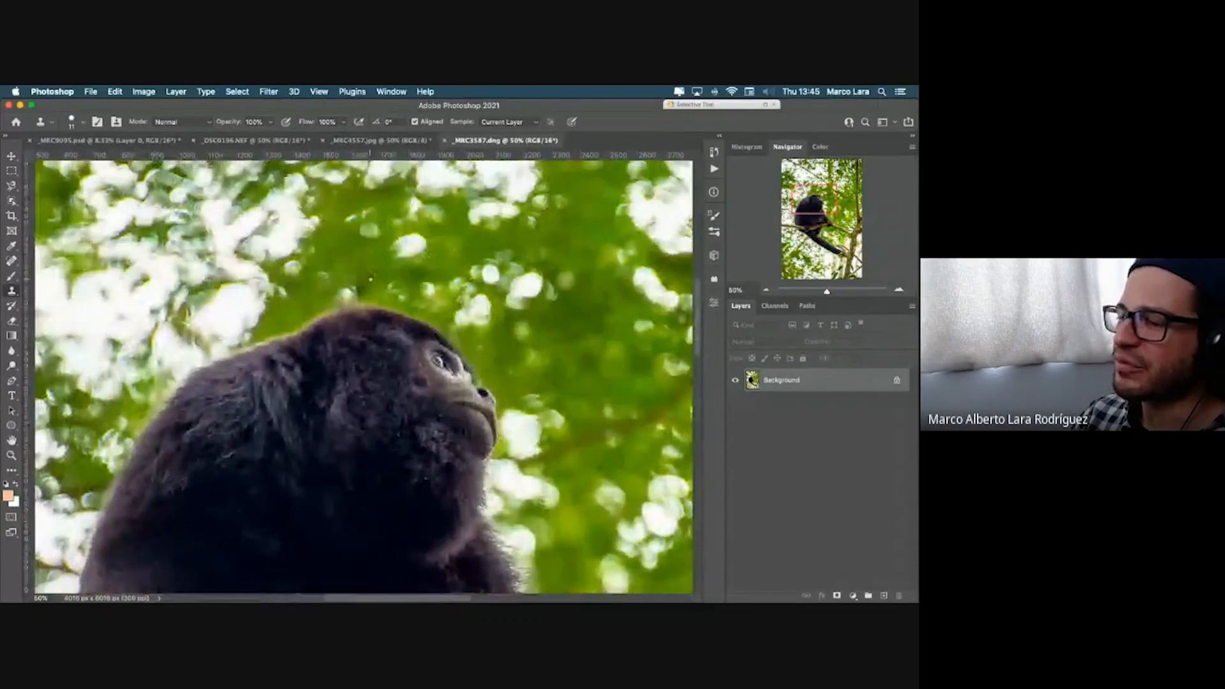
scroll(372, 283, down, 4)
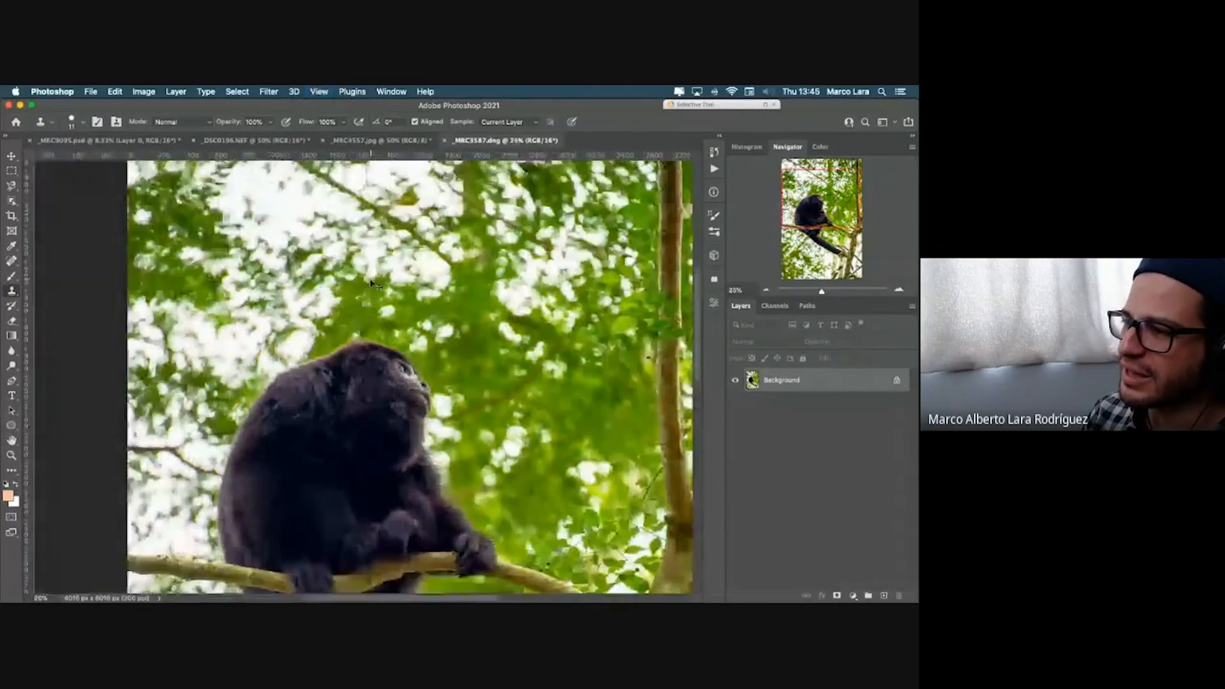
scroll(372, 283, up, 4)
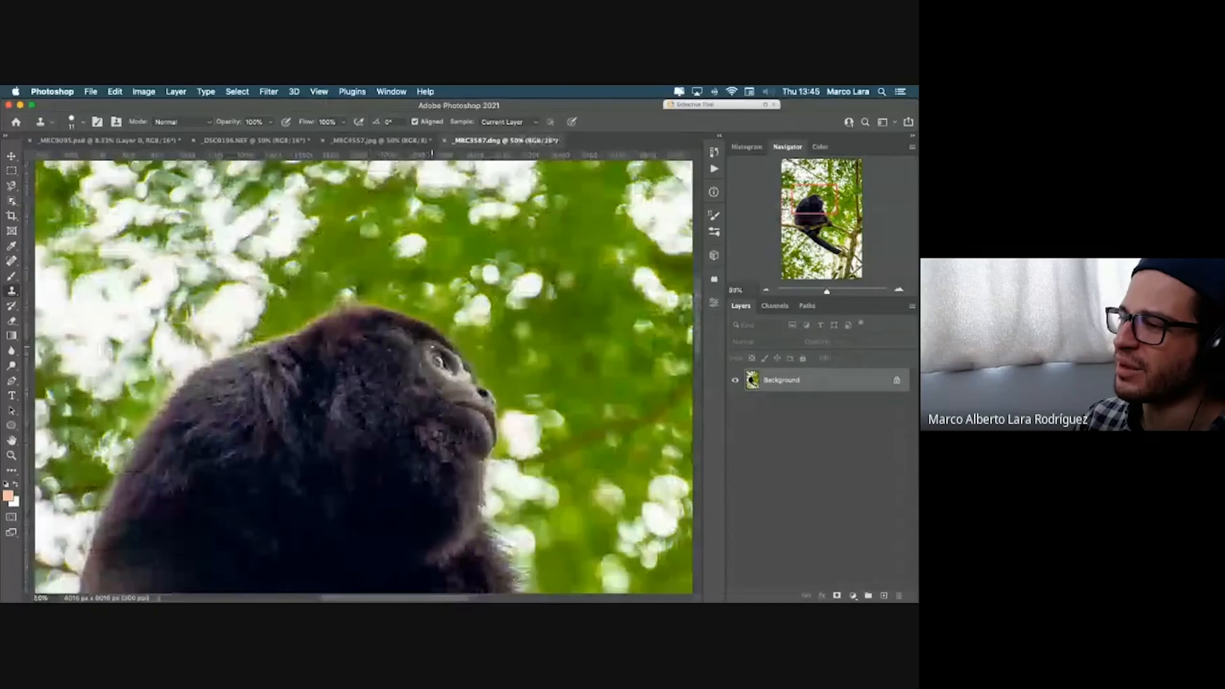
scroll(431, 347, down, 5)
scroll(430, 348, up, 2)
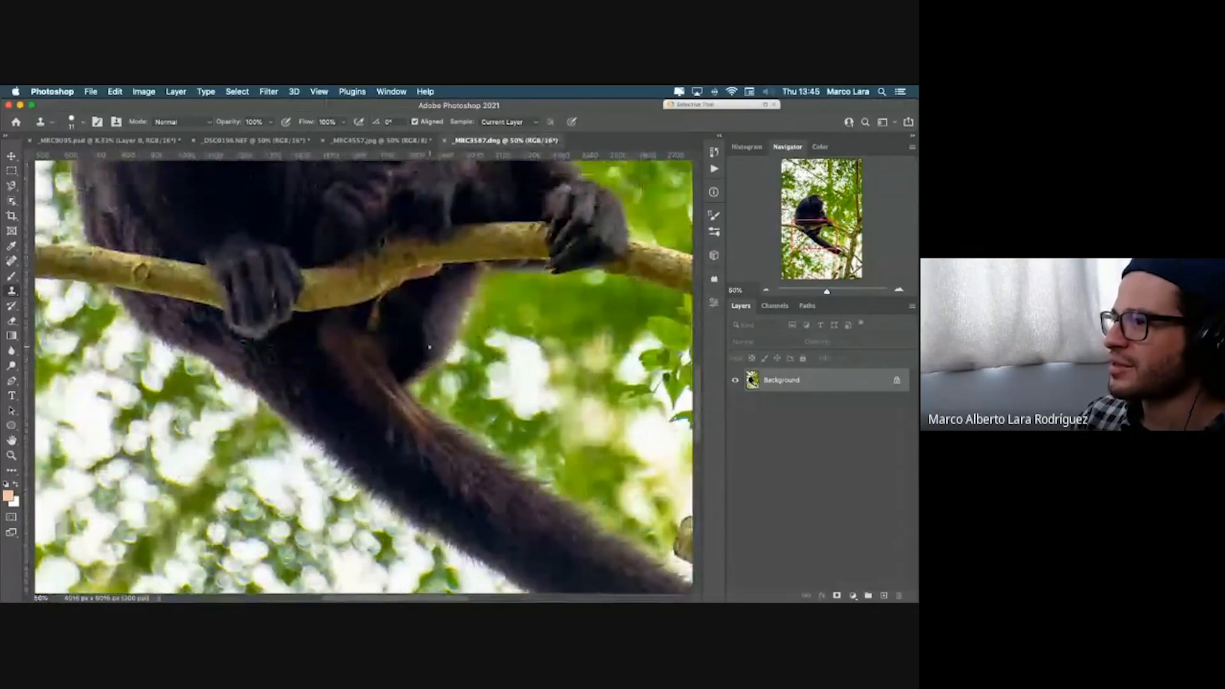
scroll(430, 348, down, 5)
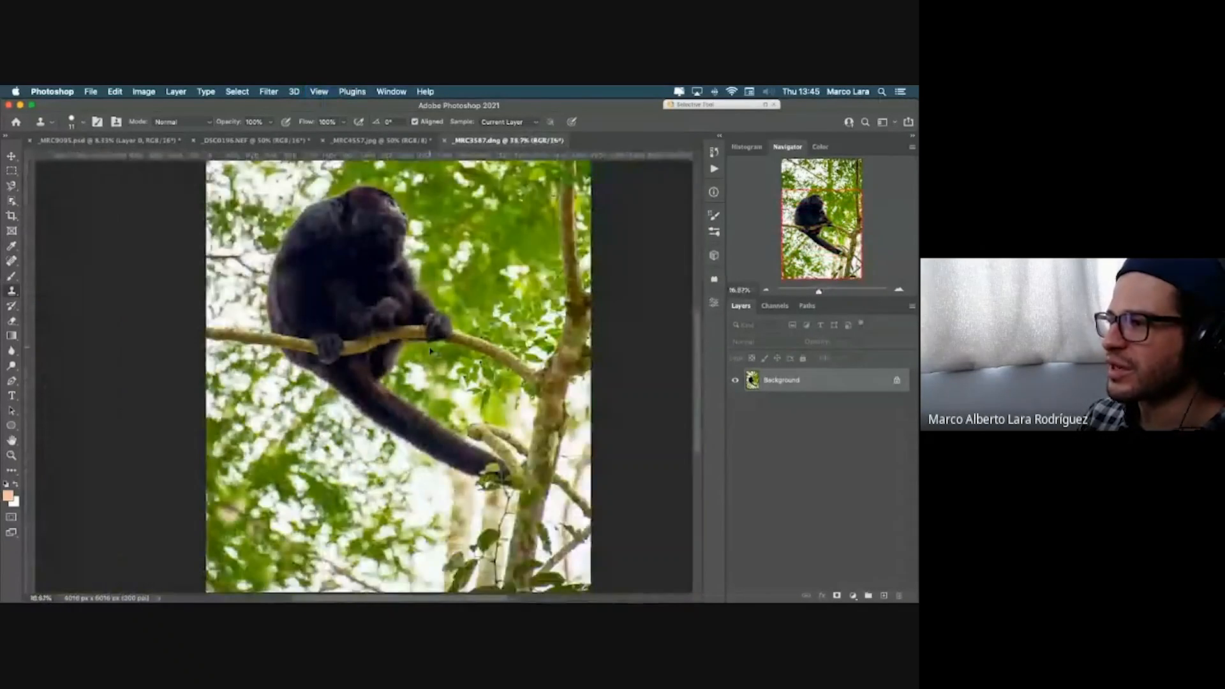
scroll(430, 350, down, 1)
key(super+plus)
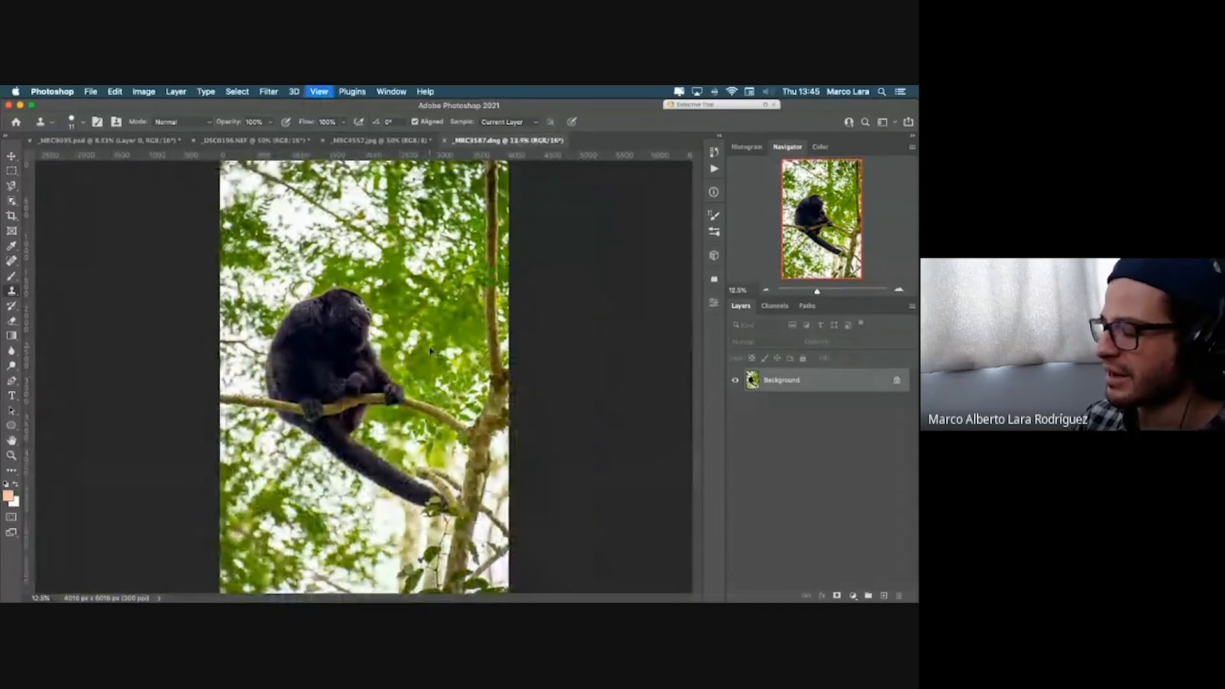
Step: Heal the small light specks in the monkey's dark belly fur with the Spot Healing Brush
key(super+1)
drag(278, 387, 603, 348)
key(j)
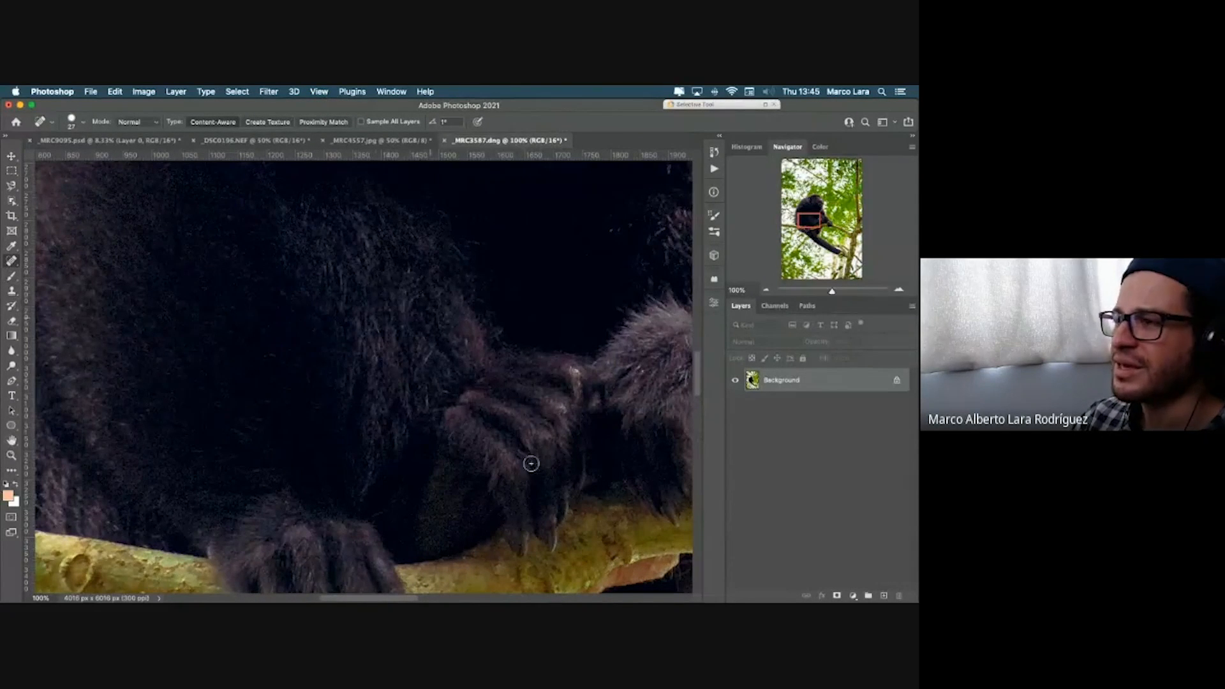
Step: Use the Clone Stamp to cover the inner part of the pink skin under the branch with sampled dark fur
drag(531, 462, 302, 245)
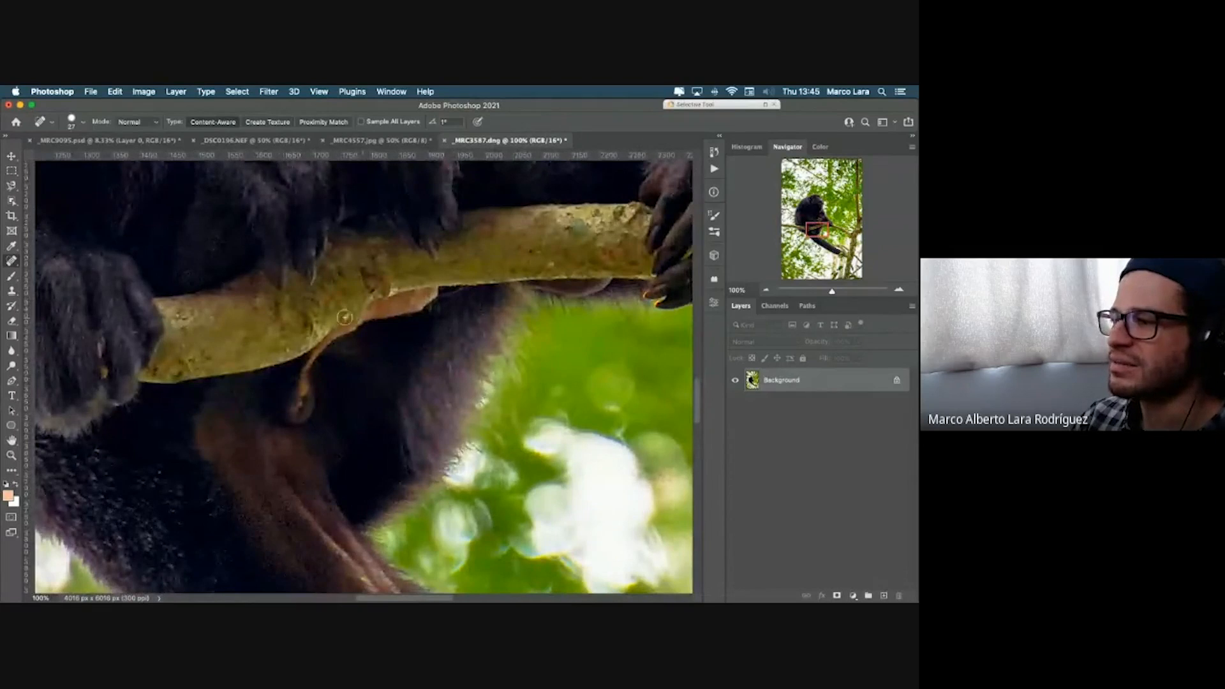
click(12, 292)
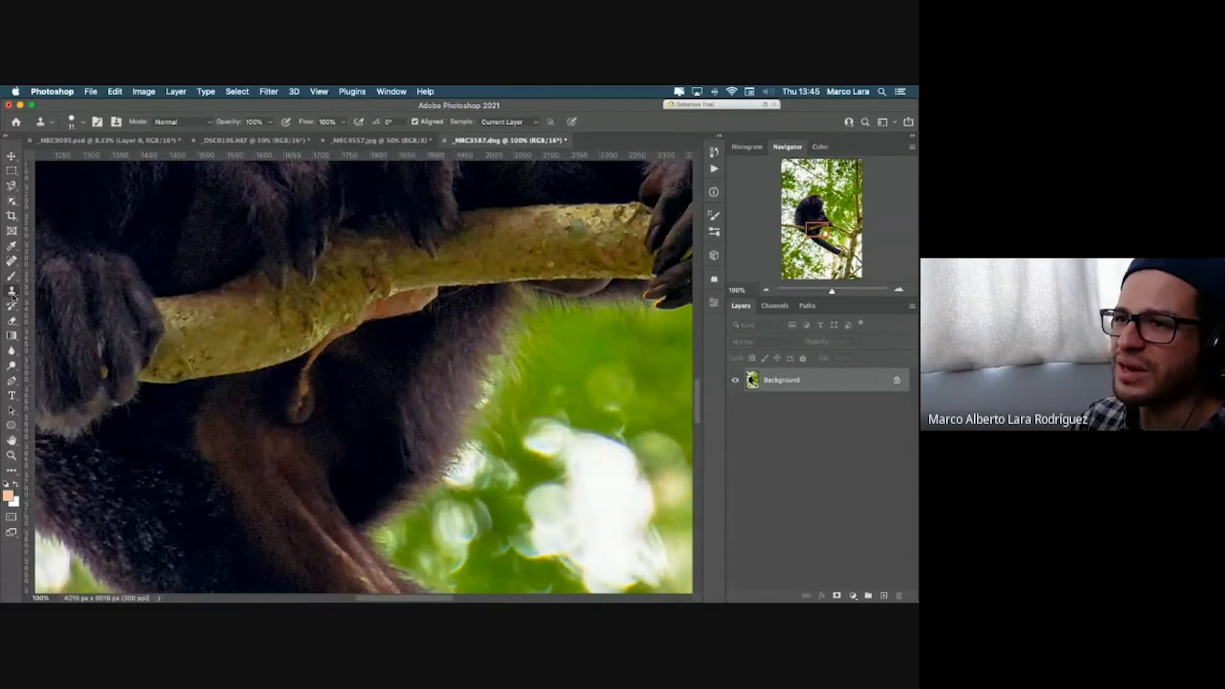
mouse_move(353, 370)
mouse_down()
mouse_move(336, 341)
mouse_move(364, 315)
mouse_move(322, 354)
mouse_up()
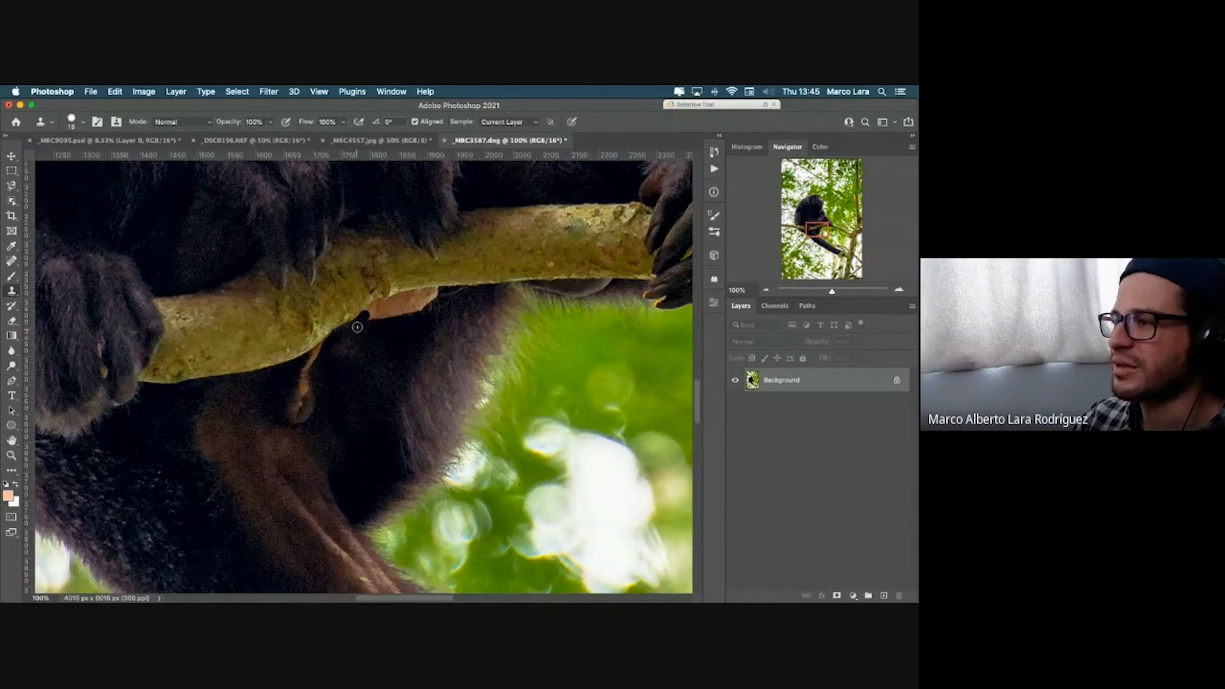
mouse_move(381, 305)
mouse_down()
mouse_move(396, 300)
mouse_move(363, 336)
mouse_up()
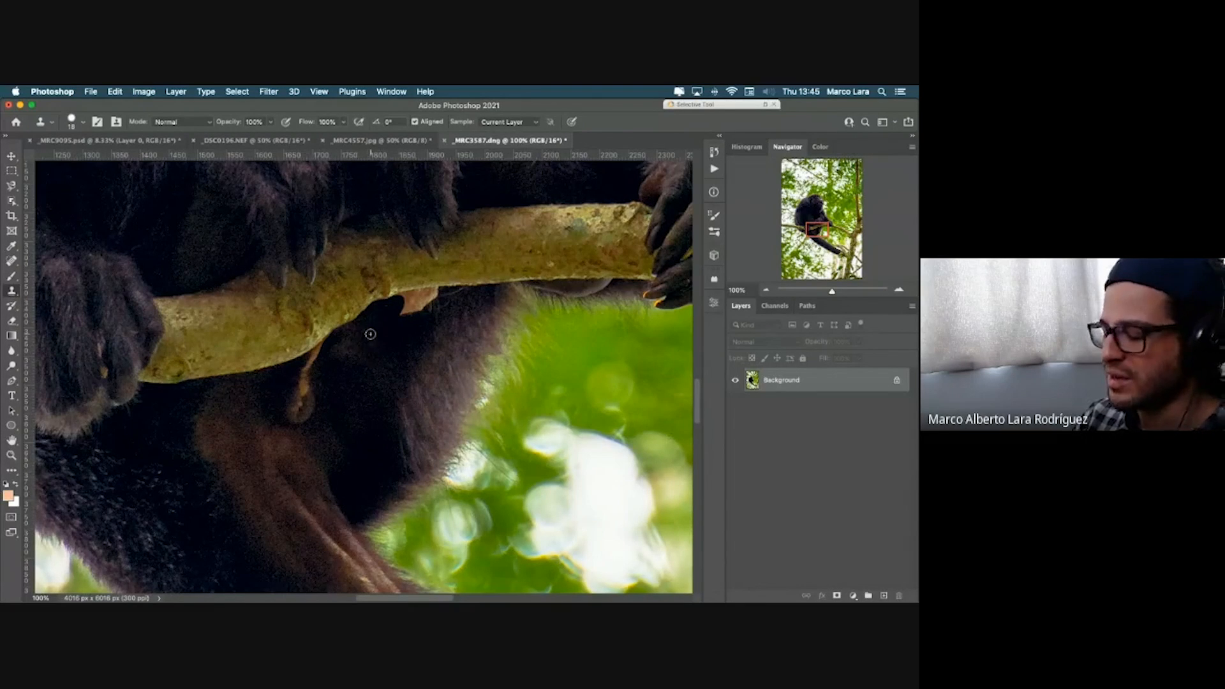
Step: Adjust the clone brush's hardness and cover the rest of the pink skin along the branch's lower edge with dark fur
scroll(370, 333, up, 2)
right_click(370, 333)
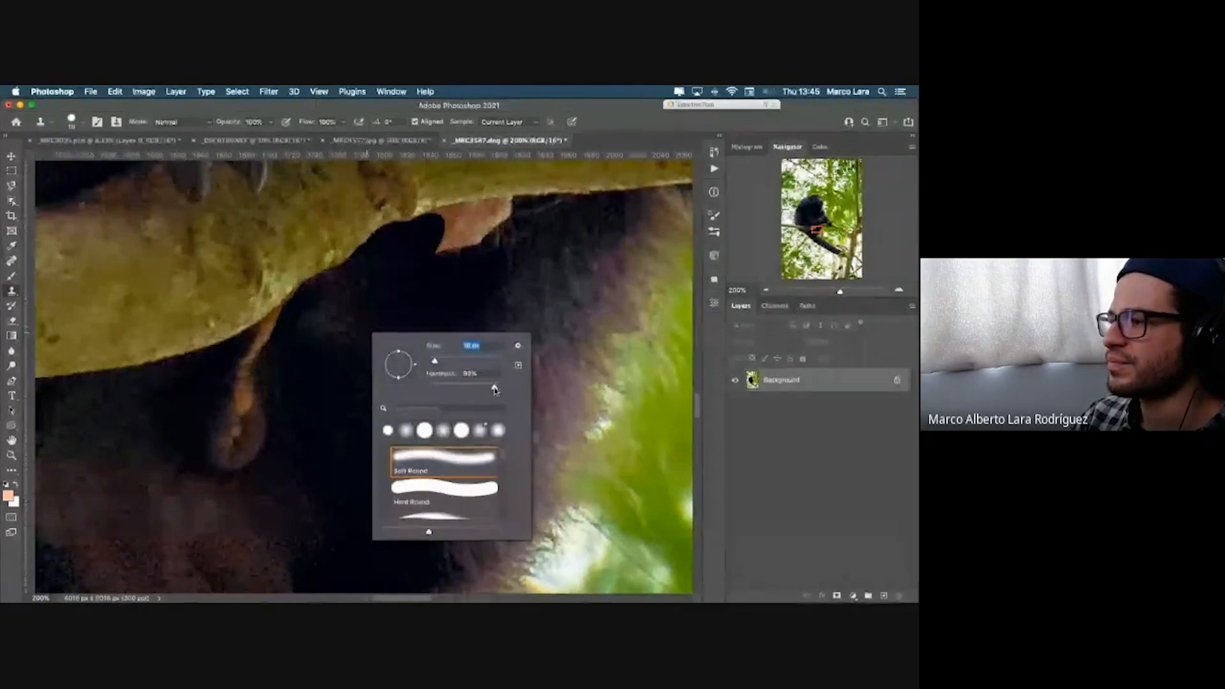
click(355, 305)
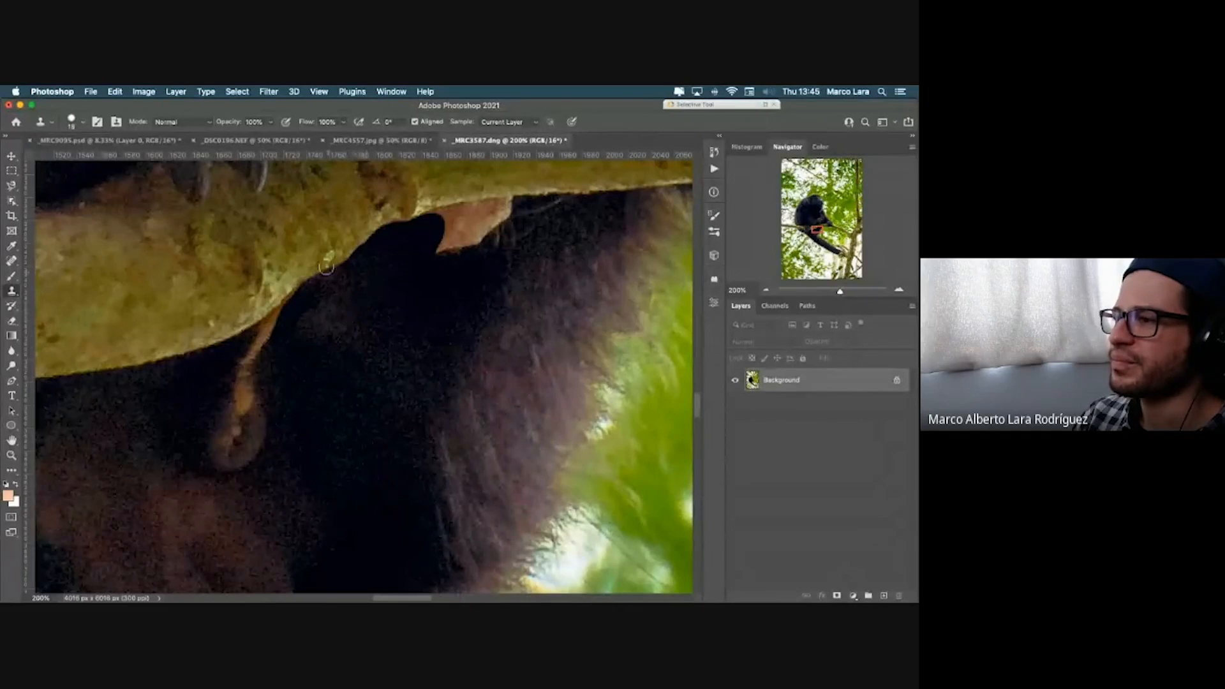
mouse_move(328, 277)
mouse_down()
mouse_move(265, 326)
mouse_move(369, 251)
mouse_move(432, 250)
mouse_up()
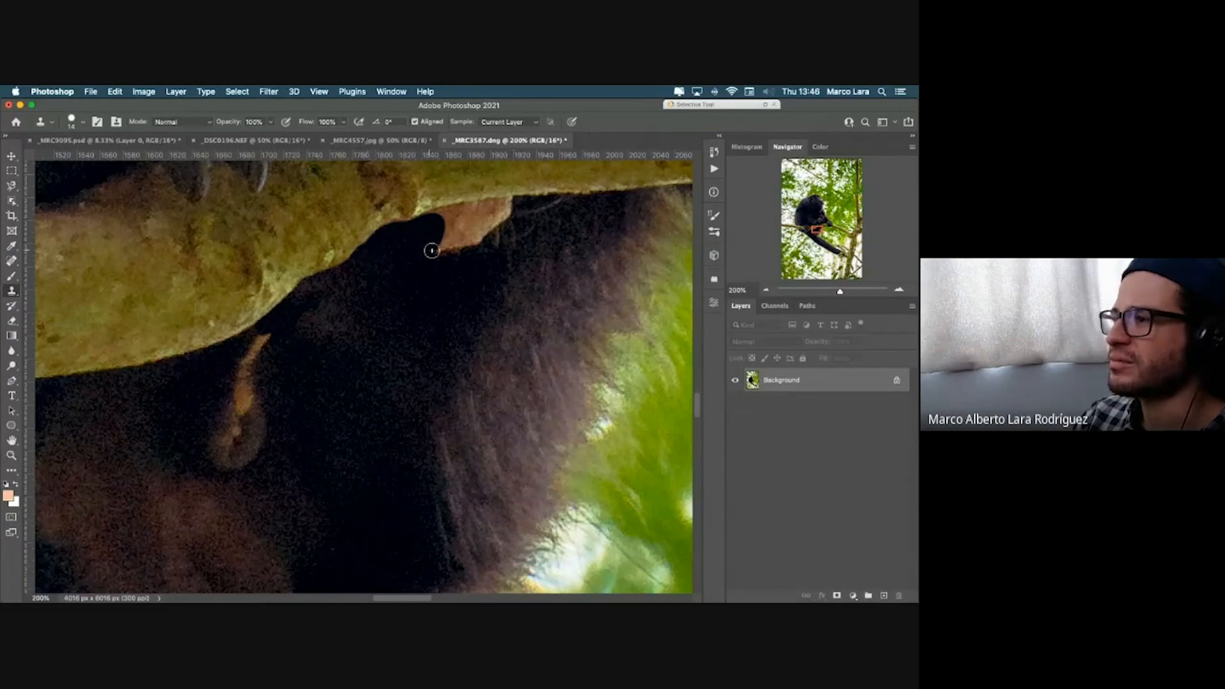
alt+click(450, 298)
mouse_move(494, 236)
mouse_down()
mouse_move(472, 250)
mouse_move(441, 244)
mouse_move(456, 231)
mouse_move(438, 226)
mouse_move(509, 210)
mouse_move(428, 220)
mouse_move(506, 199)
mouse_up()
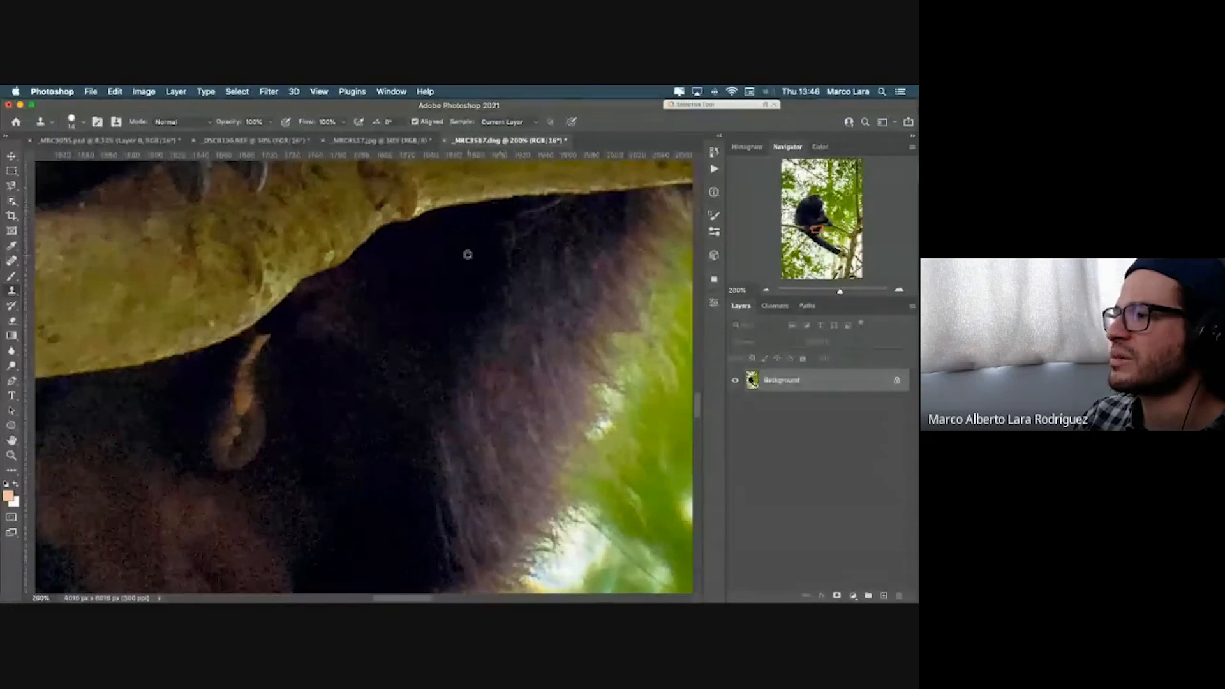
Step: Clone dark fur over the upper part of the hanging orange strand, softening the brush to 38% hardness
mouse_move(268, 339)
mouse_down()
mouse_move(241, 361)
mouse_move(264, 376)
mouse_move(230, 431)
mouse_move(260, 425)
mouse_move(243, 401)
mouse_up()
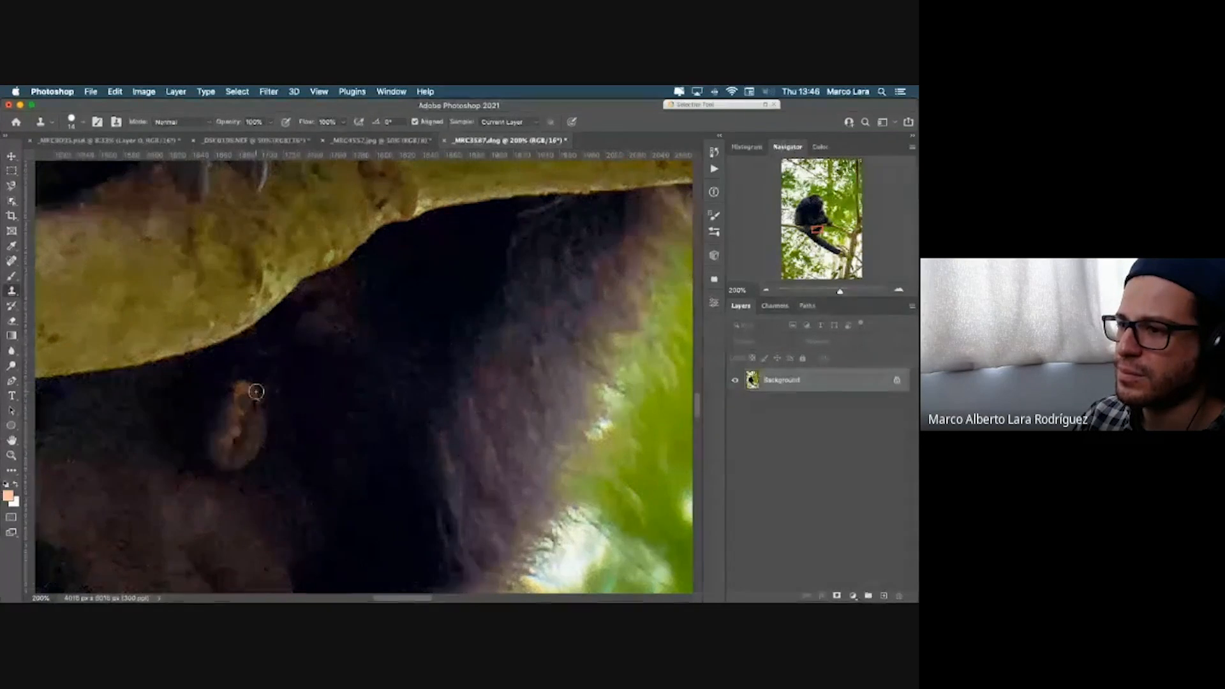
right_click(273, 381)
click(365, 435)
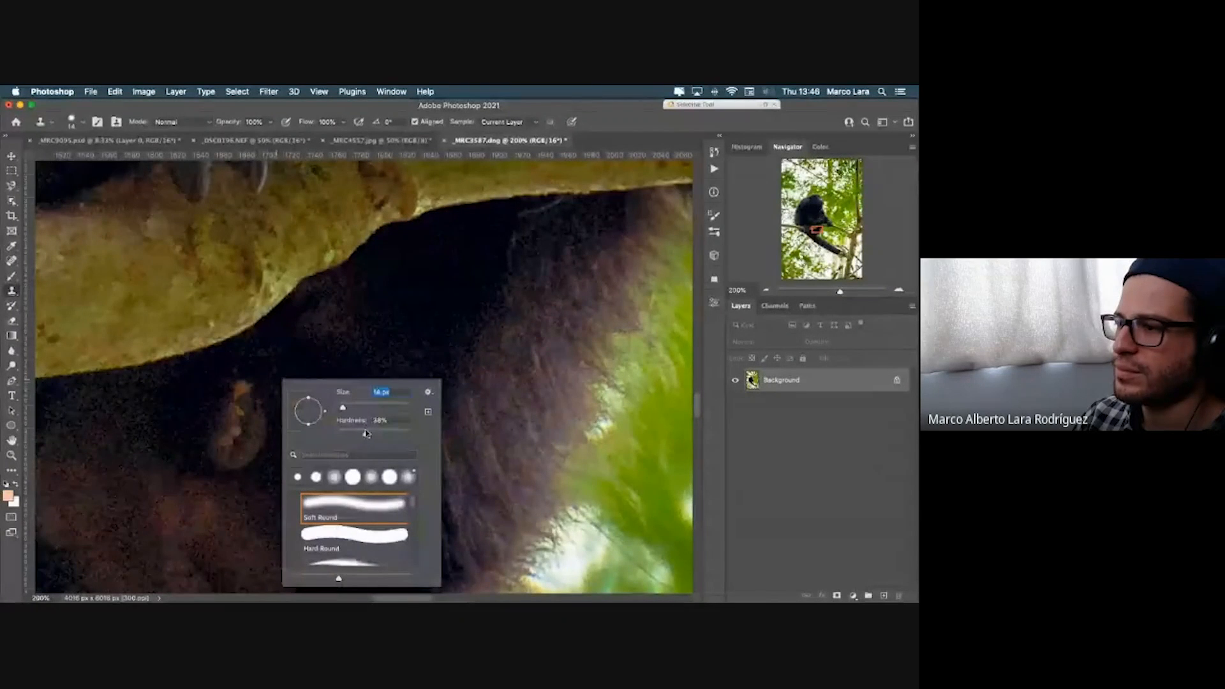
click(277, 368)
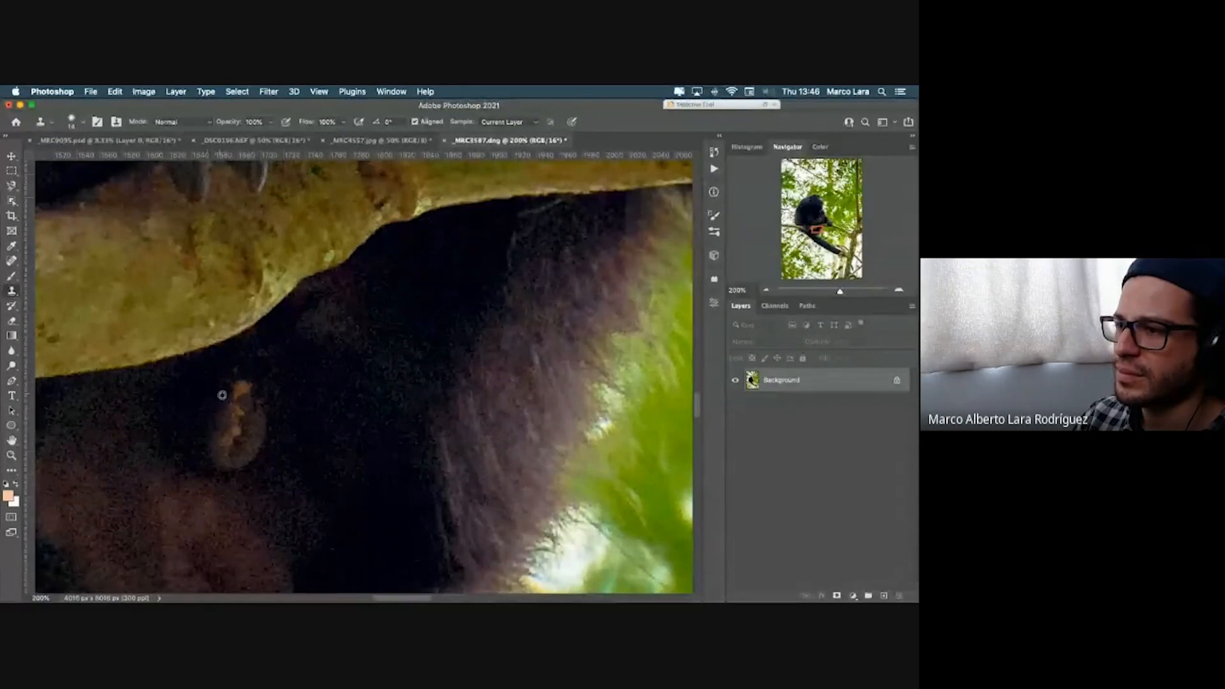
mouse_move(243, 381)
mouse_down()
mouse_move(232, 383)
mouse_move(254, 383)
mouse_up()
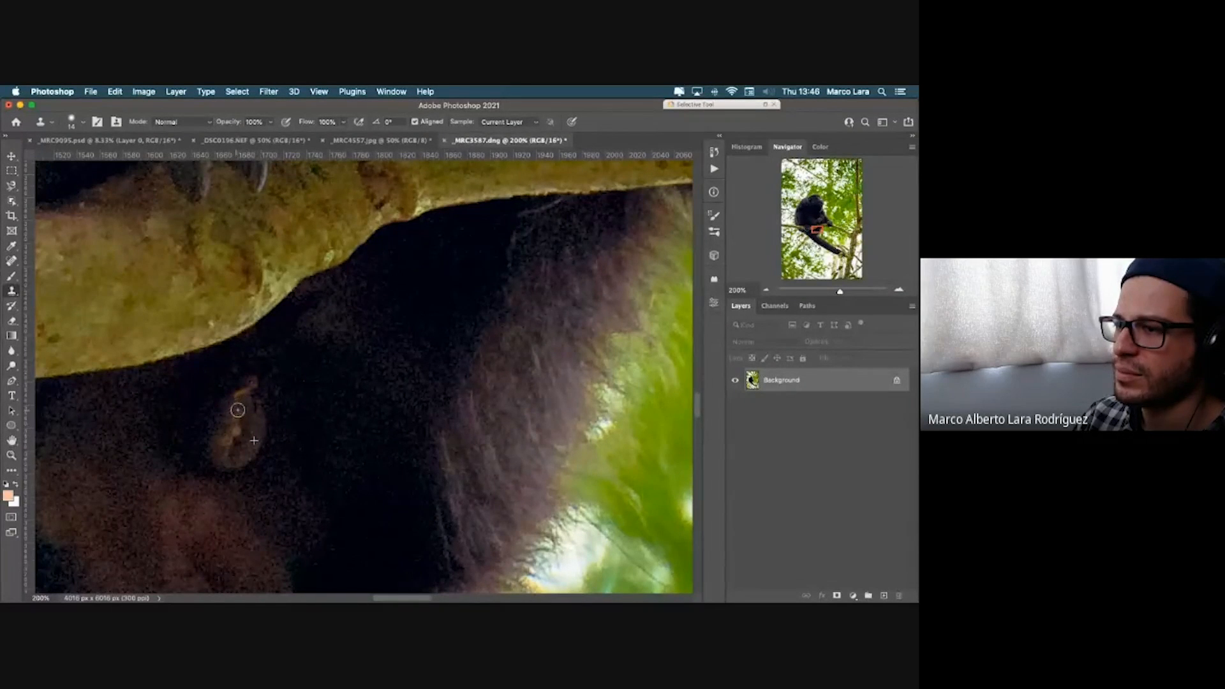
alt+click(273, 368)
drag(239, 380, 257, 388)
Step: Clone fur samples over the bright marks inside the oval patch below the branch, reducing the brush to 7 px
alt+click(324, 333)
alt+click(337, 330)
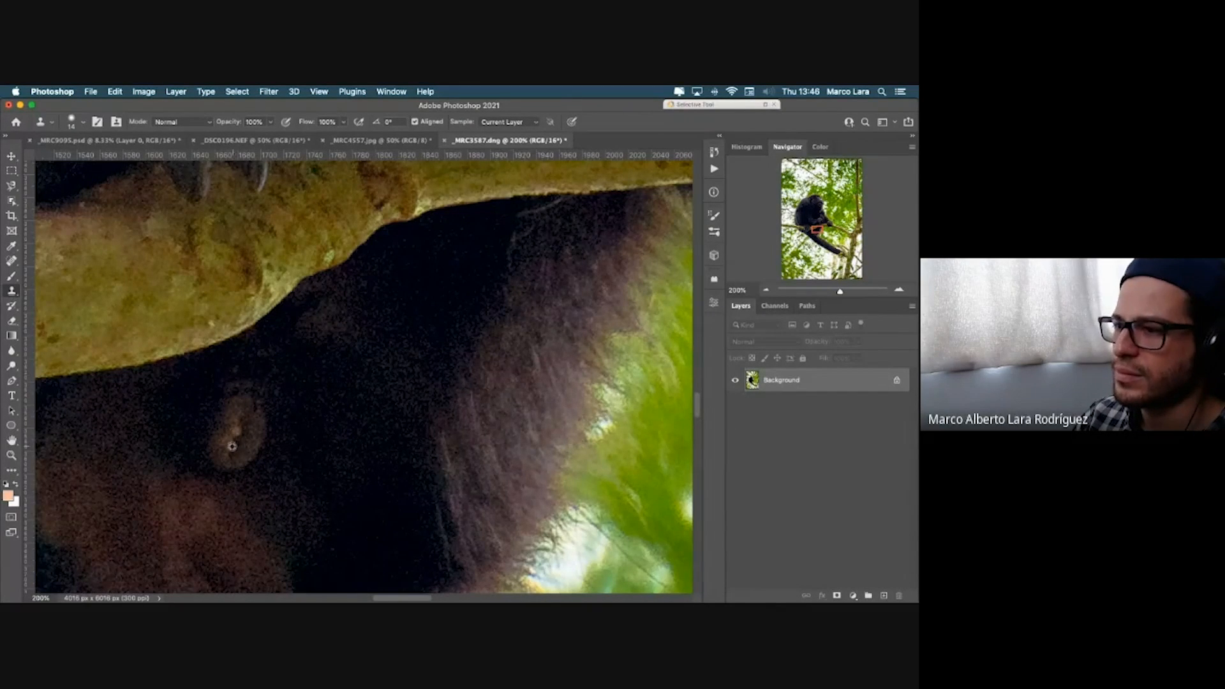
mouse_move(233, 444)
mouse_down()
mouse_move(239, 433)
mouse_move(226, 450)
mouse_up()
alt+click(227, 444)
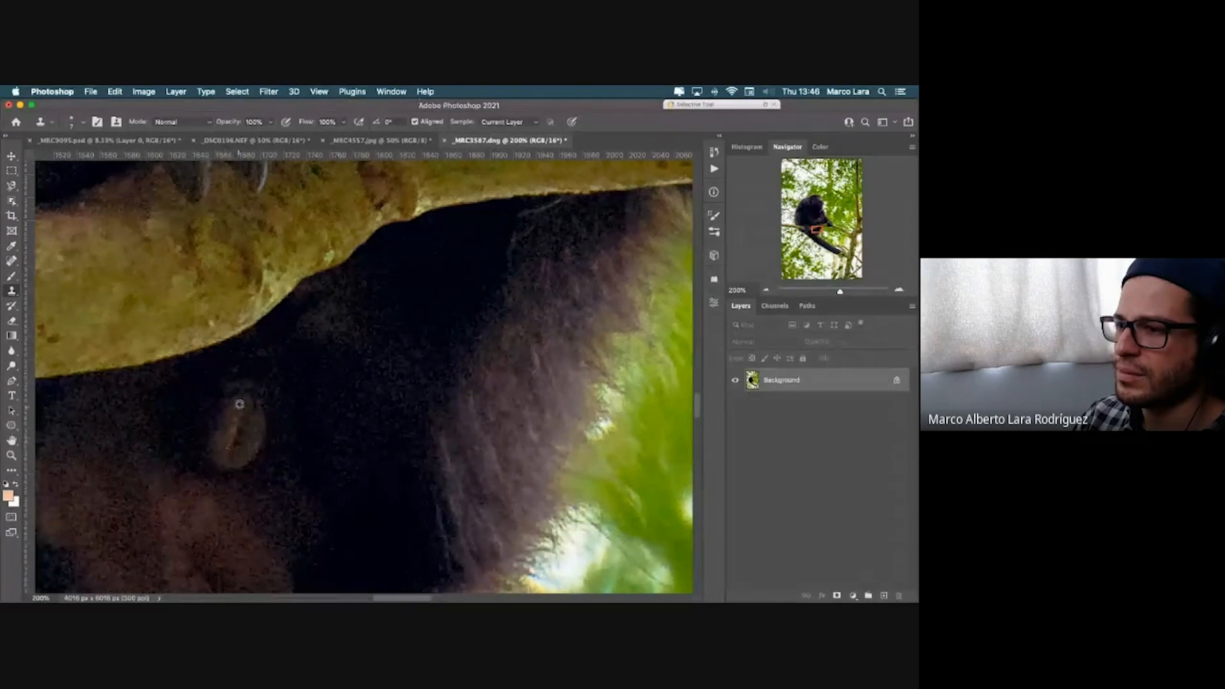
mouse_move(239, 404)
mouse_down()
mouse_move(218, 451)
mouse_move(247, 452)
mouse_move(232, 419)
mouse_up()
alt+click(233, 416)
alt+click(234, 427)
alt+click(247, 453)
Step: Examine the retouched area beneath the branch and the rest of the monkey in the context of the whole photo
key(super+minus)
key(super+minus)
key(super+minus)
key(super+minus)
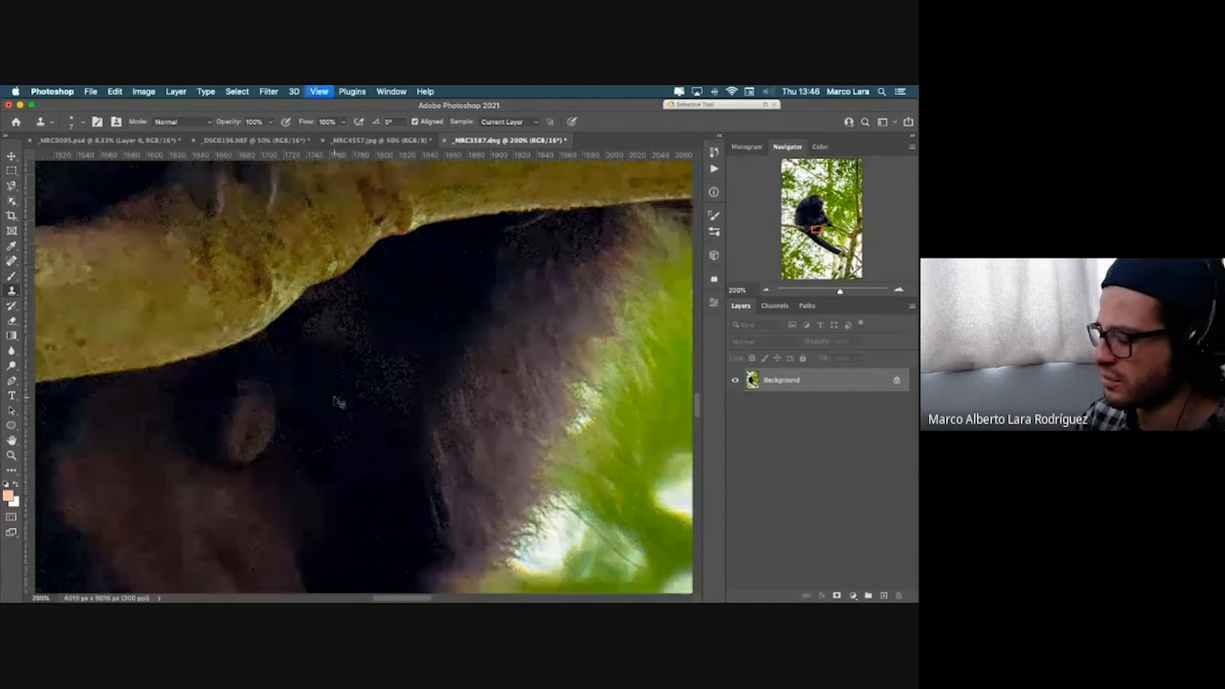
key(super+minus)
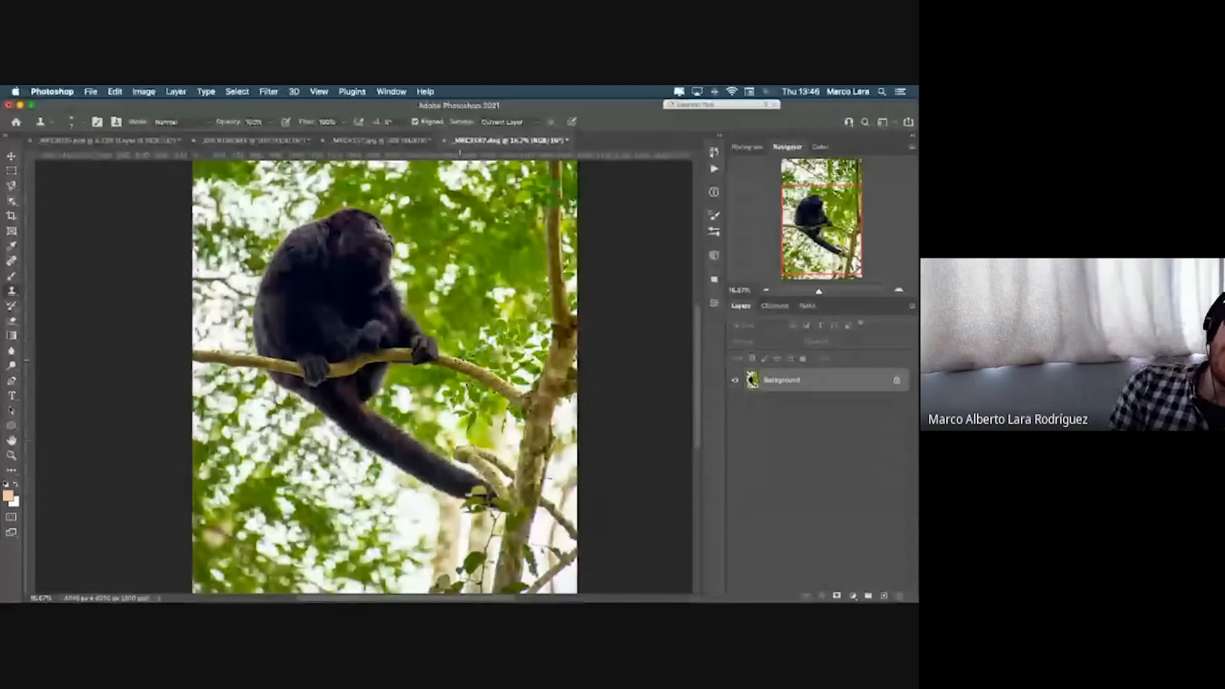
key(super+plus)
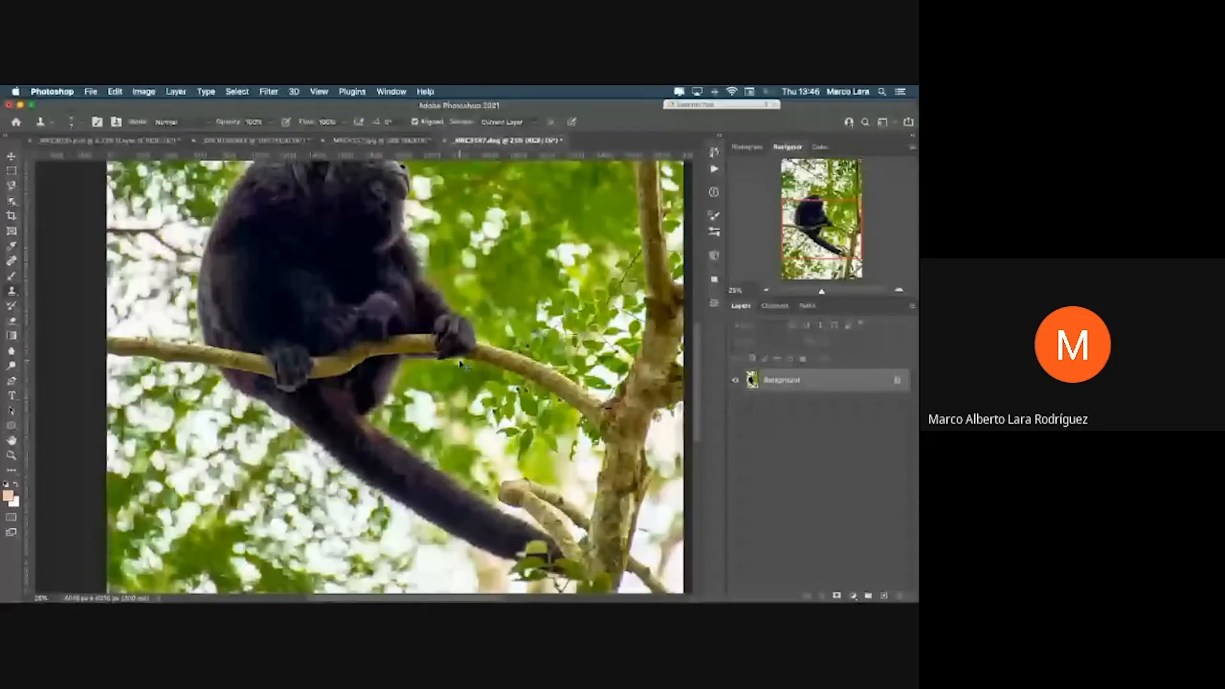
key(super+minus)
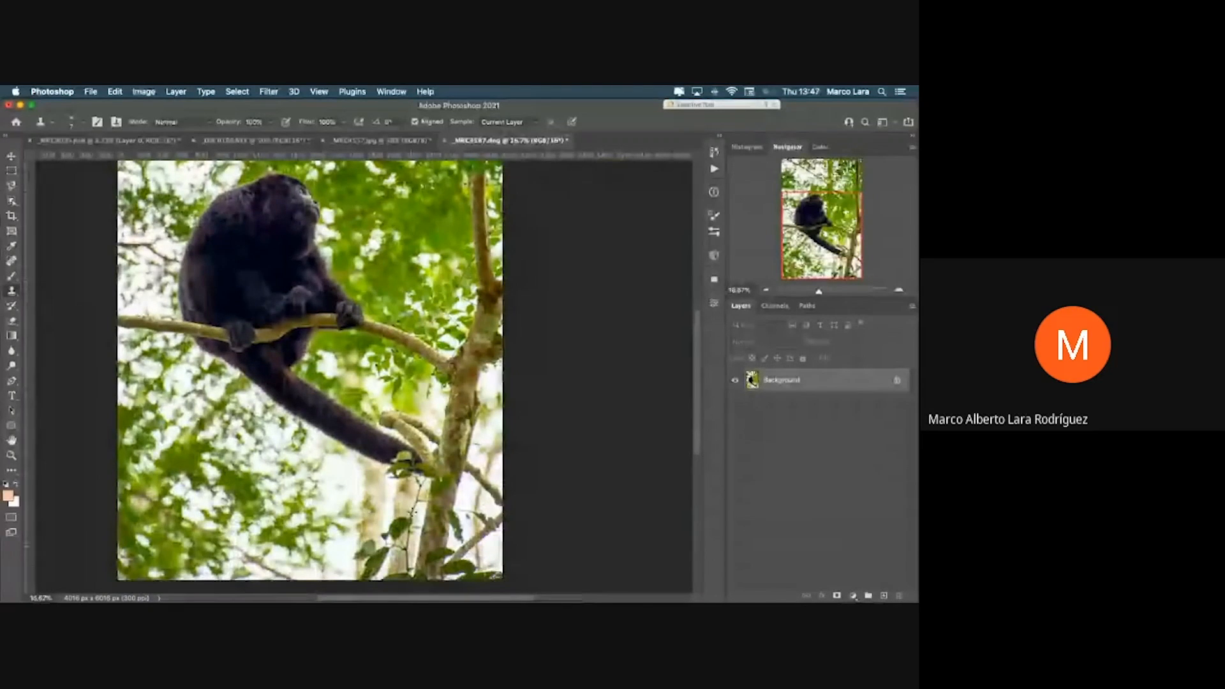
key(super+plus)
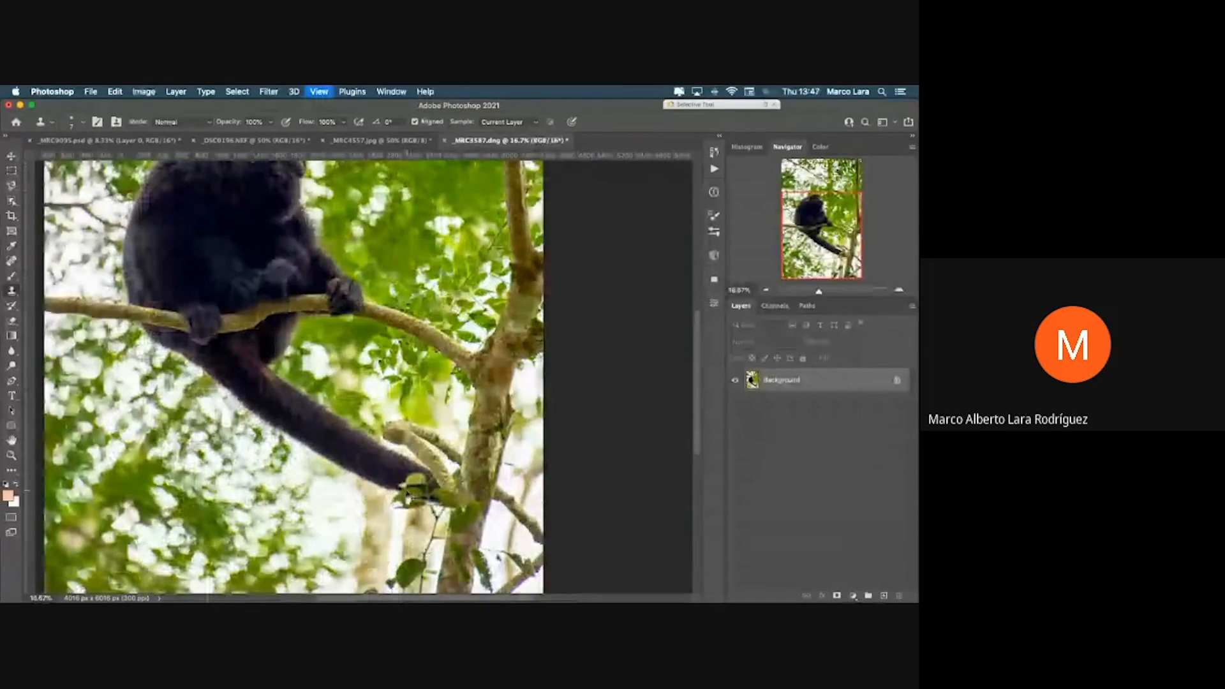
key(super+plus)
key(super+plus)
drag(345, 382, 312, 420)
key(j)
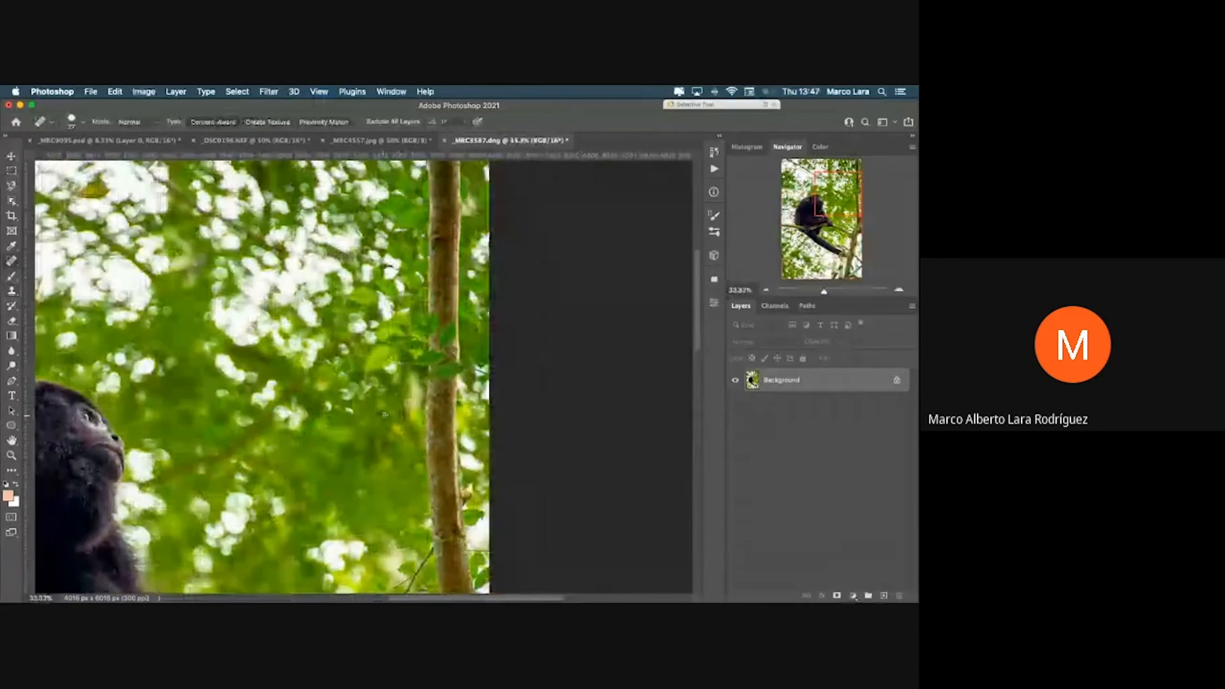
drag(385, 415, 689, 574)
drag(518, 331, 432, 443)
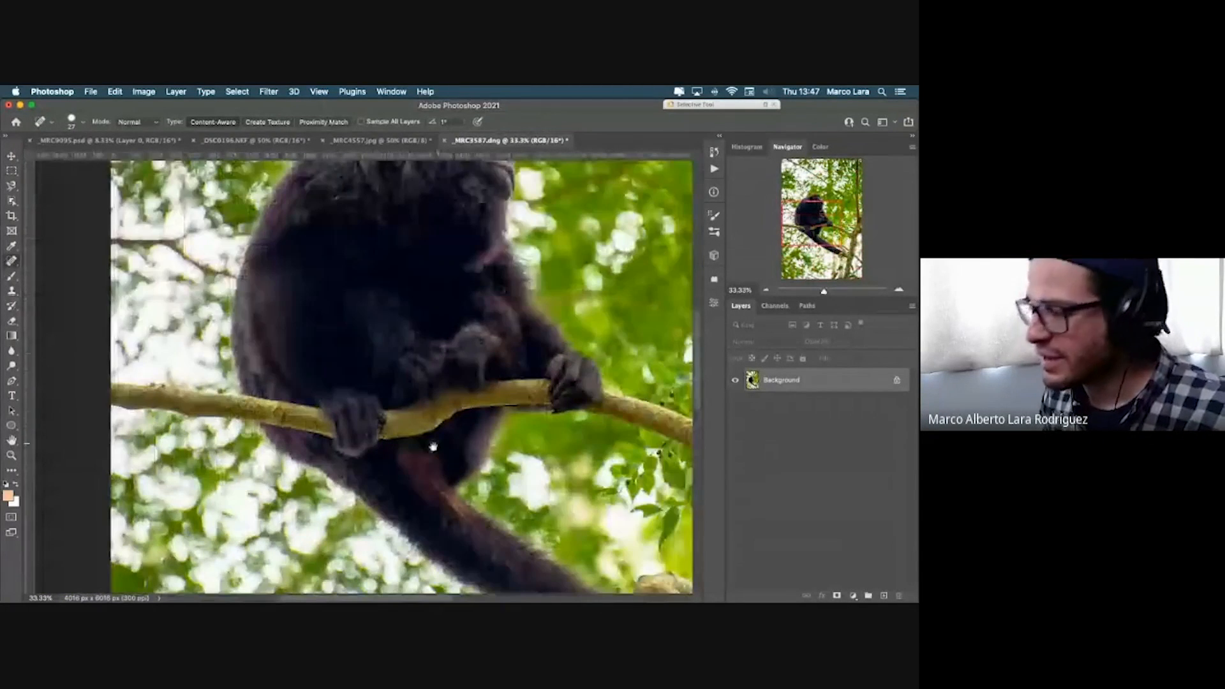
drag(474, 269, 294, 456)
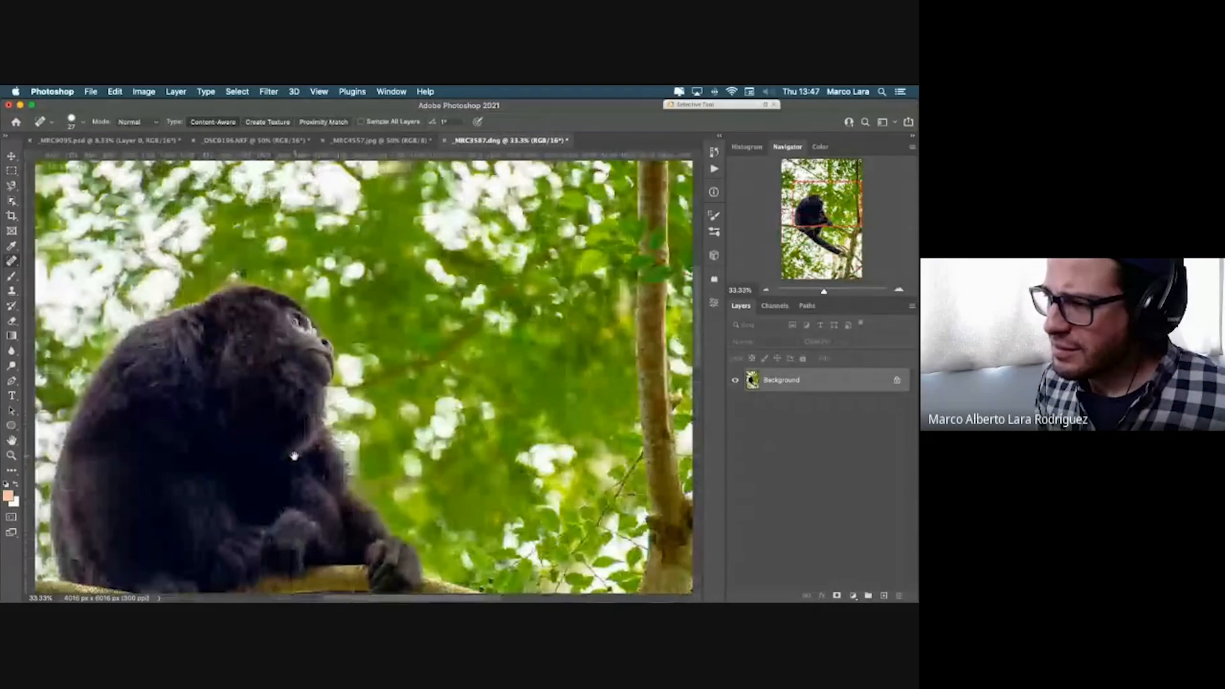
key(super+0)
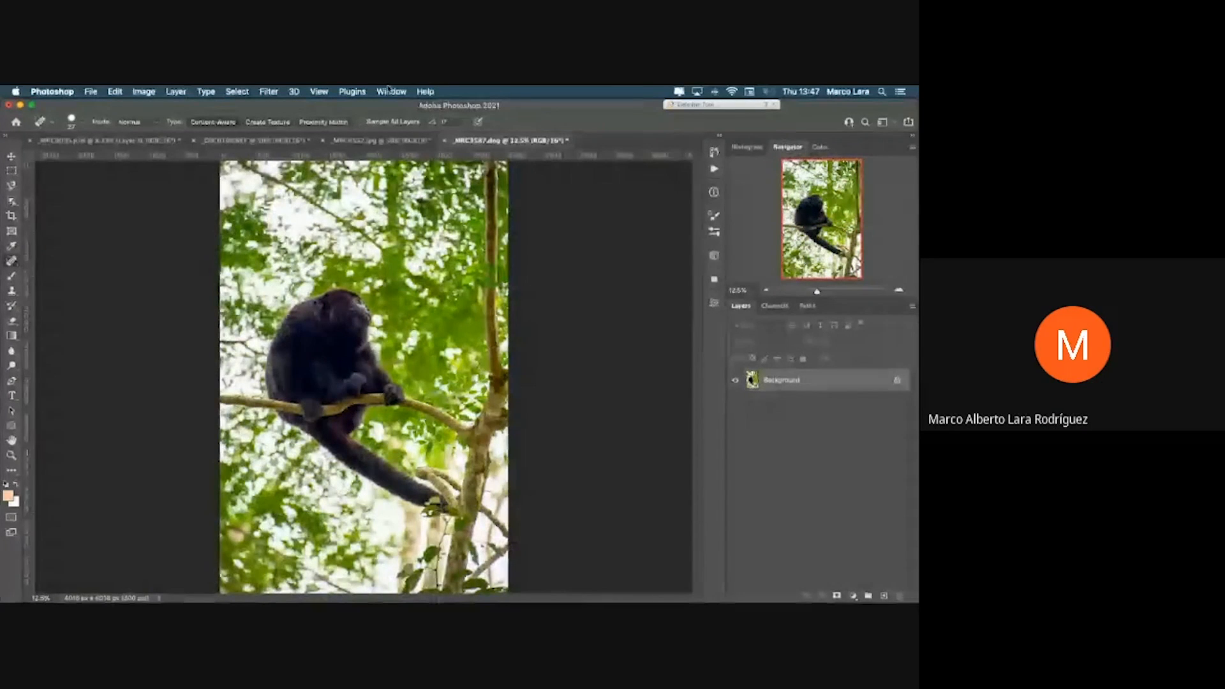
Step: View the whole dark portrait and activate the Clone Stamp tool in the mountain landscape document
click(258, 141)
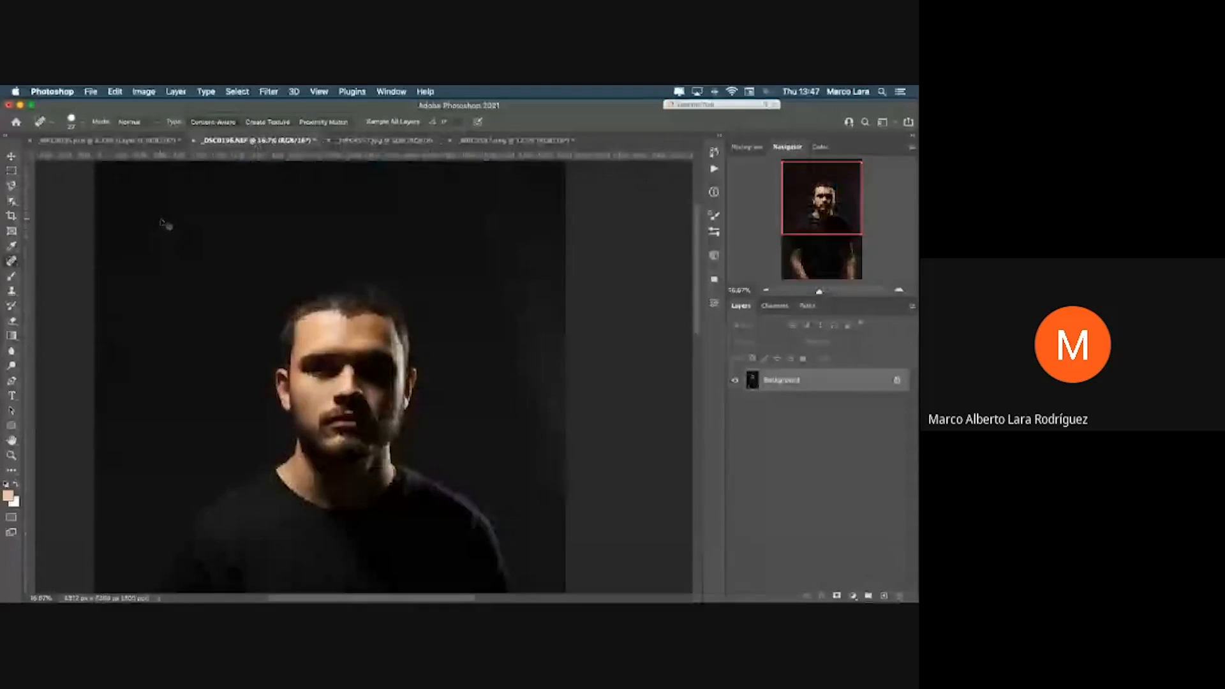
scroll(162, 221, down, 3)
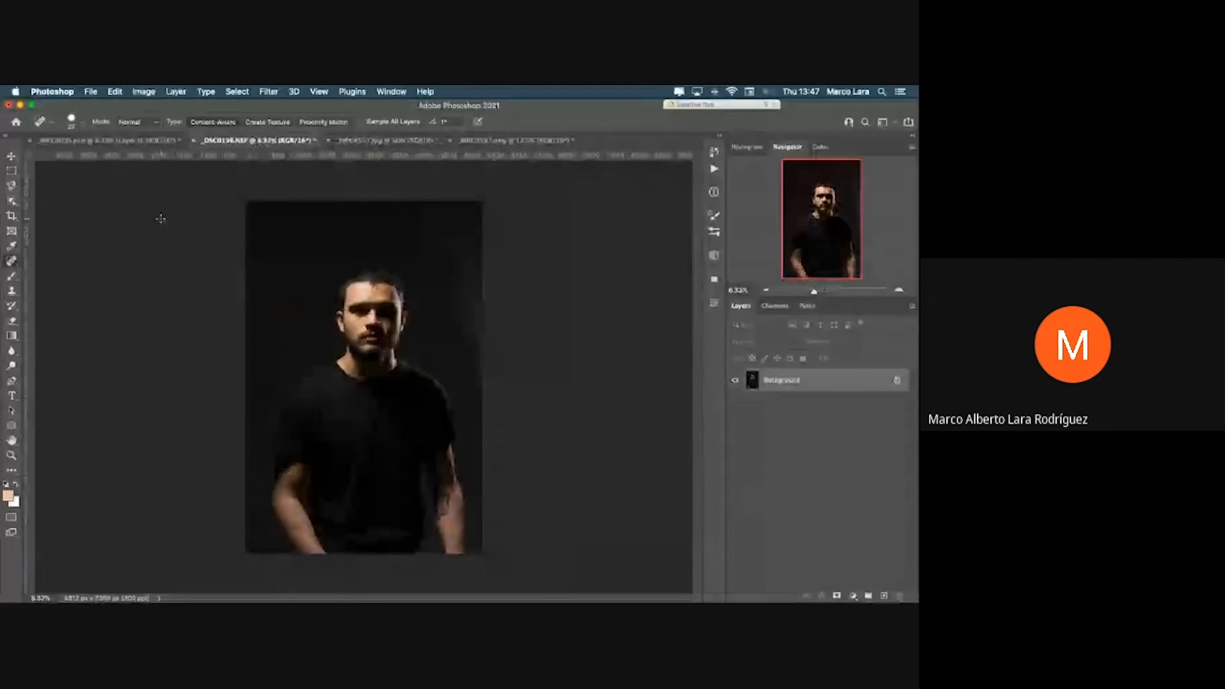
click(160, 141)
key(super+plus)
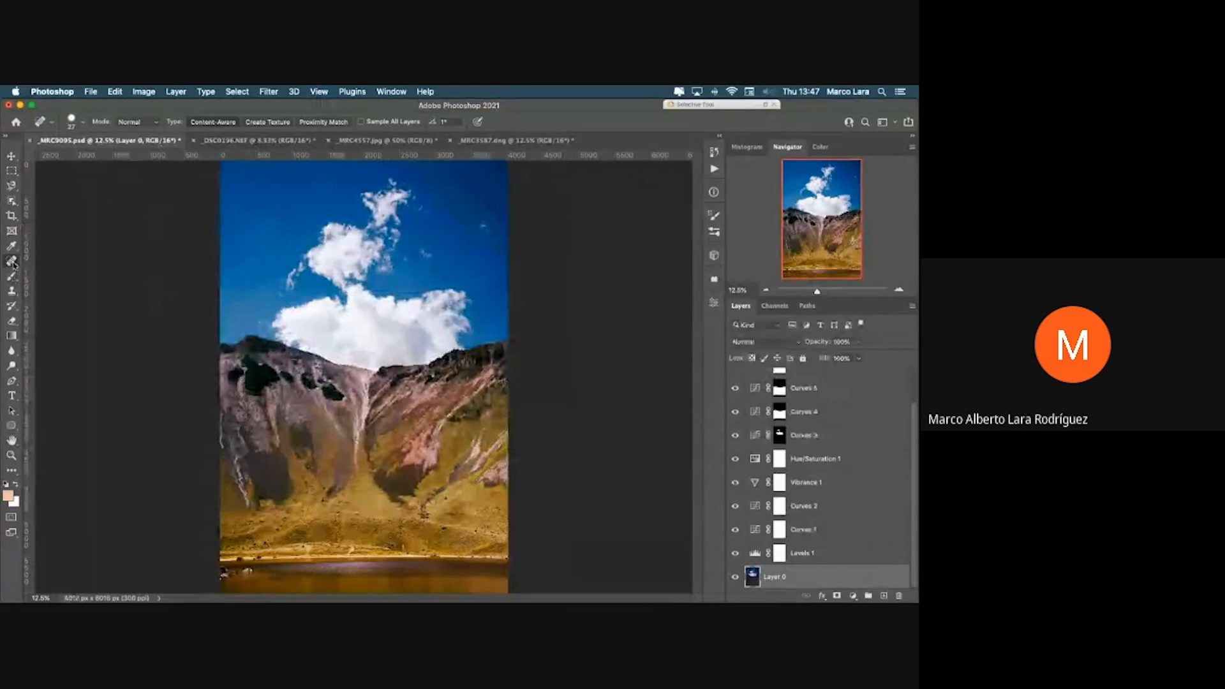
click(11, 291)
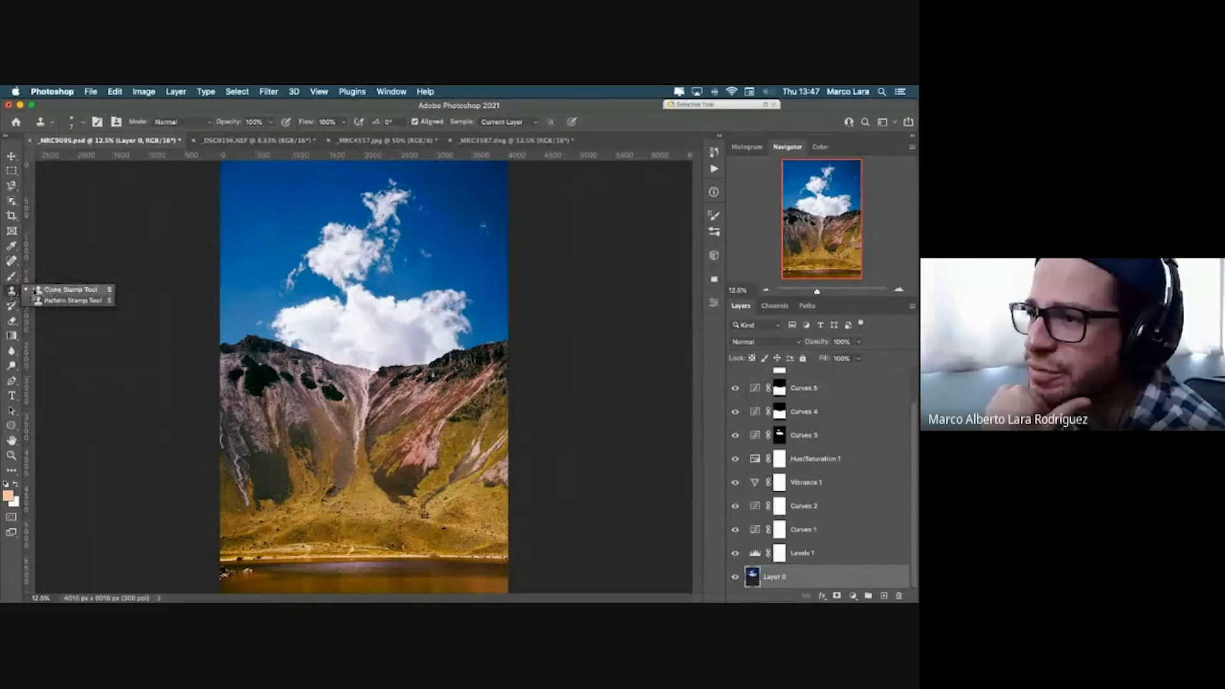
click(37, 290)
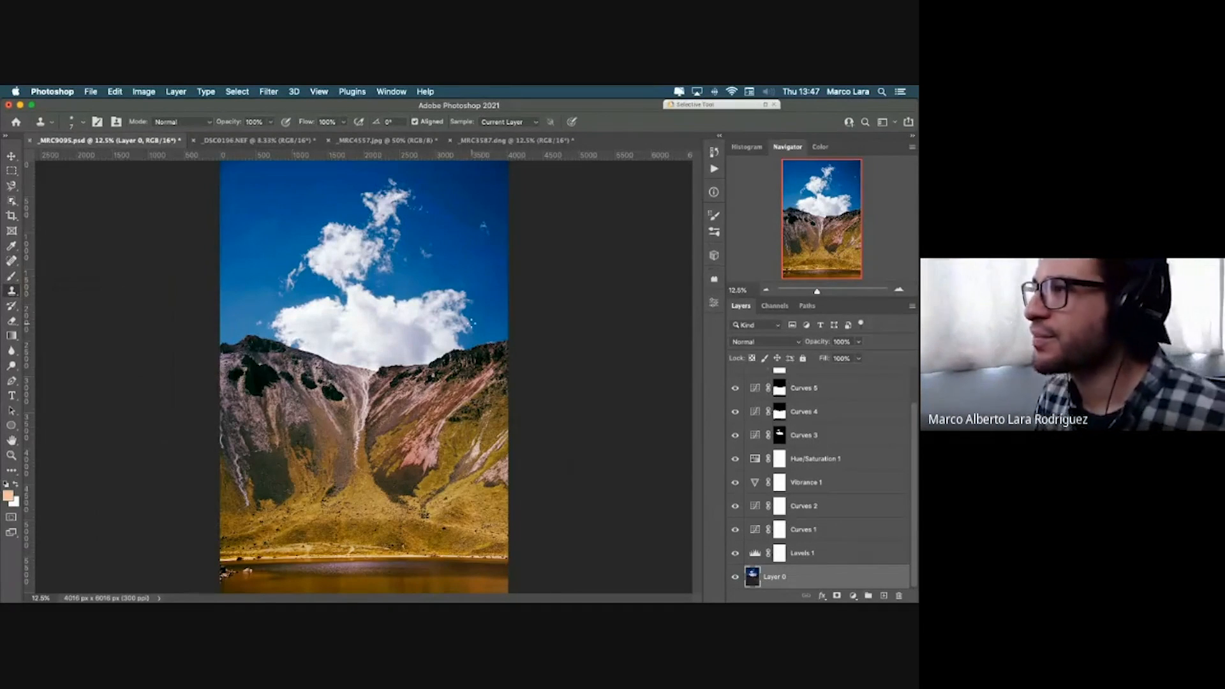
Step: Examine the dark portrait's face and background up close and within the whole photo
click(261, 142)
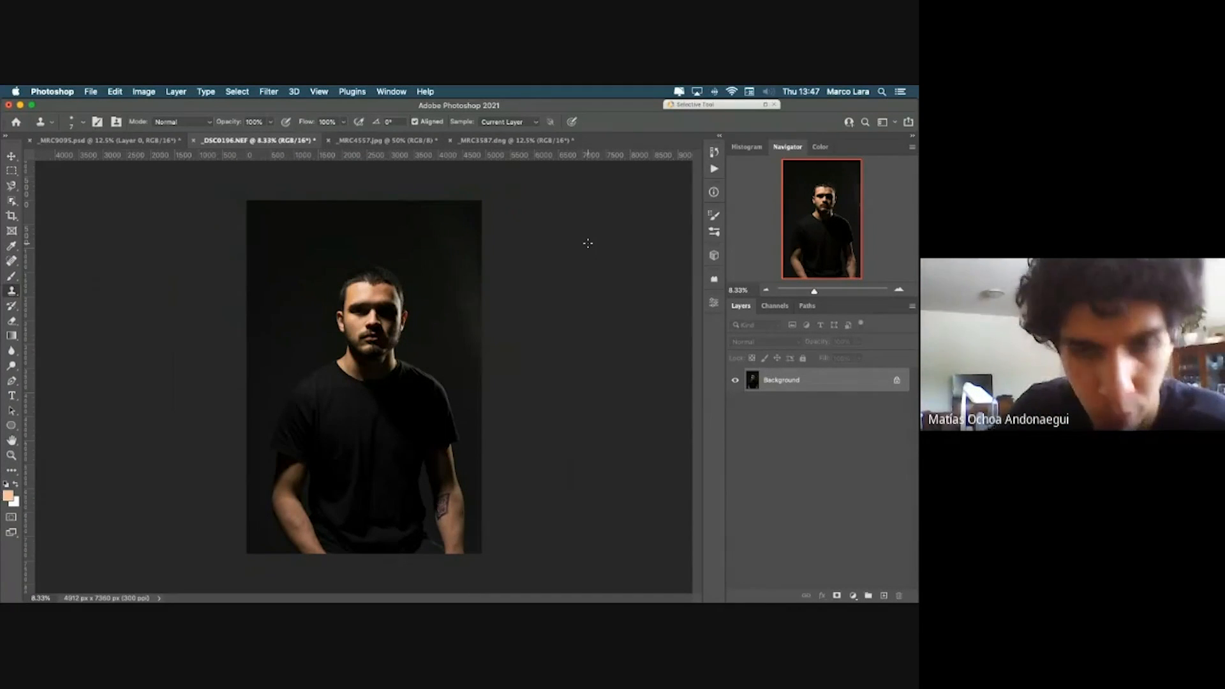
key(super+plus)
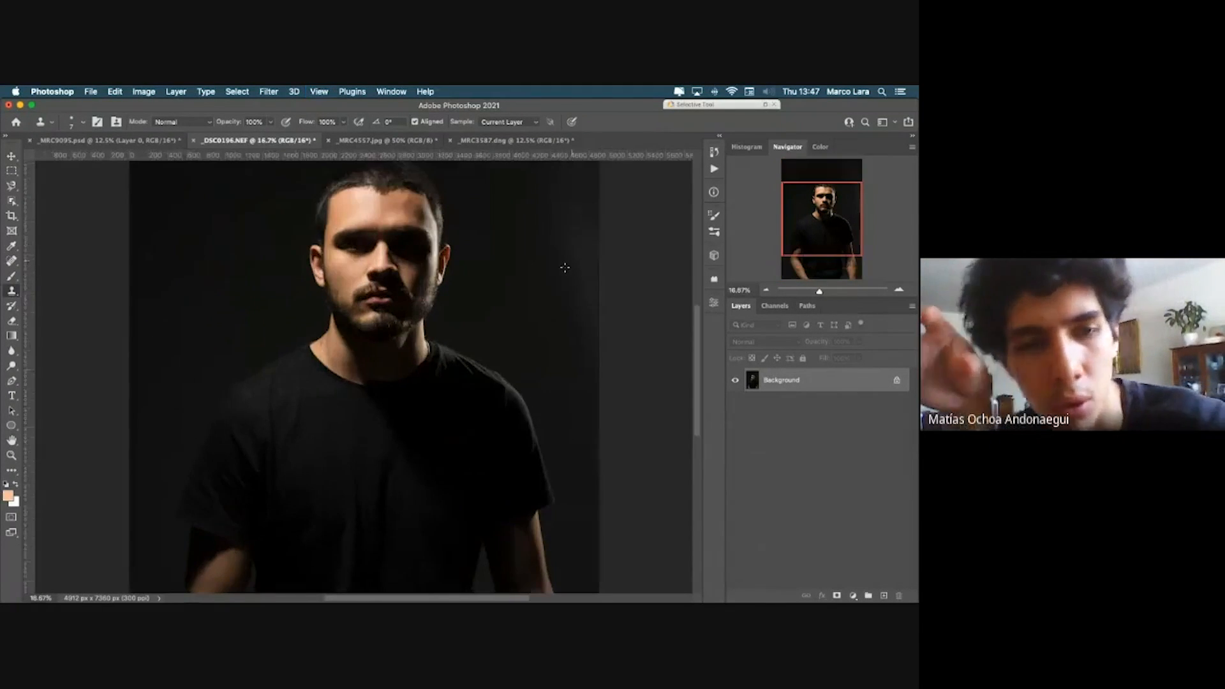
scroll(565, 267, up, 3)
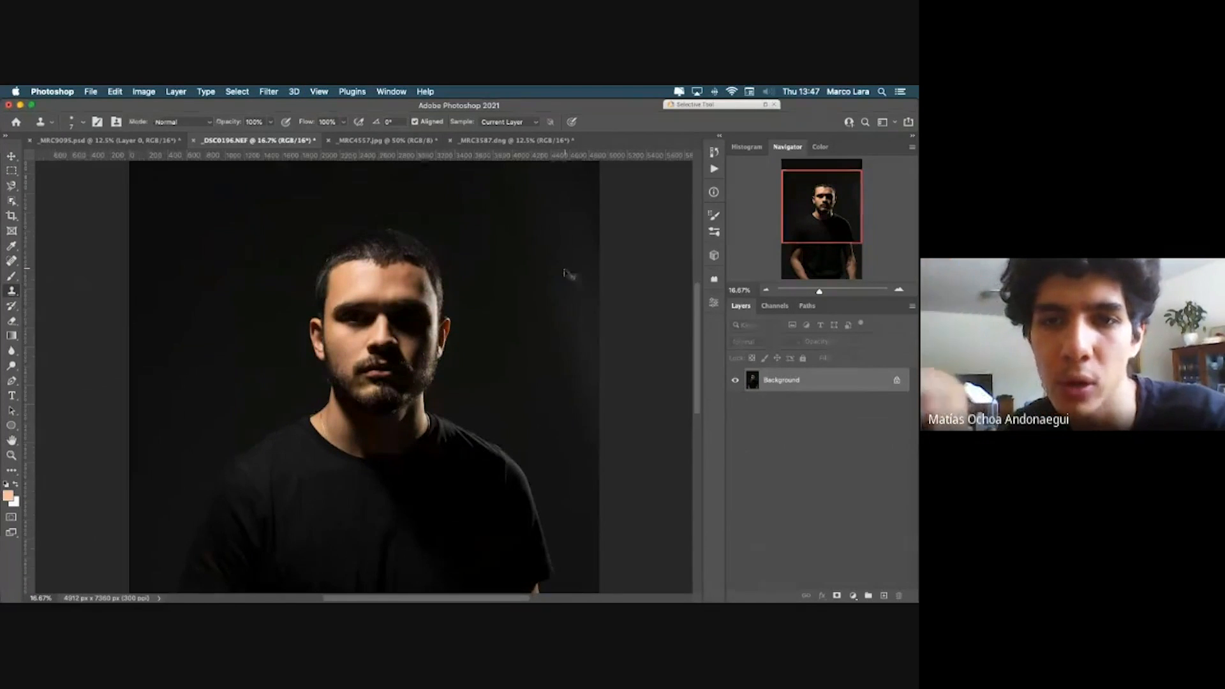
key(super+minus)
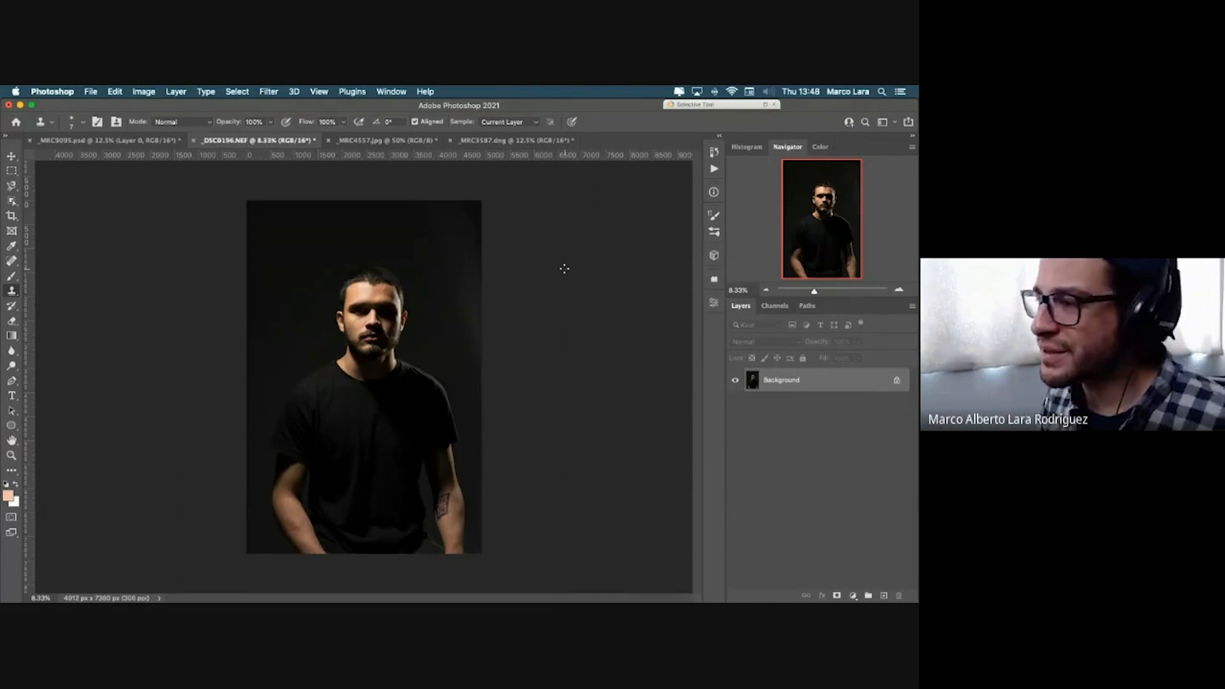
Step: Show an overview of all open windows and desktops
key(ctrl+Up)
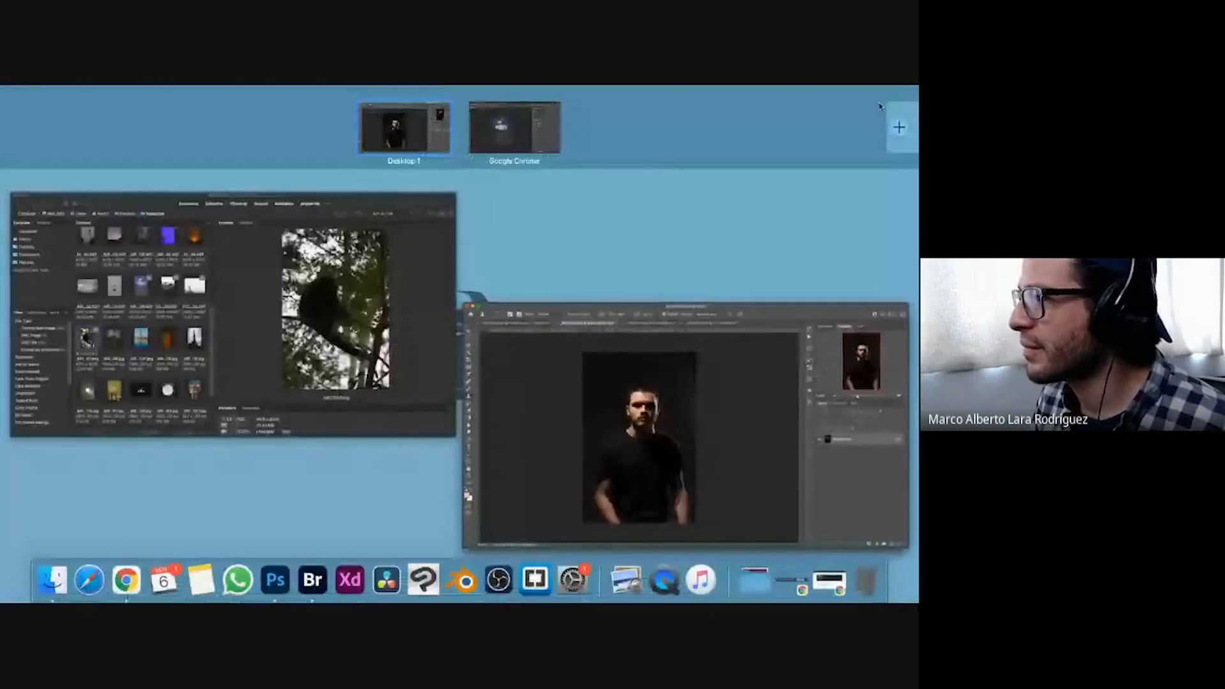
Step: Switch from Adobe Bridge to Photoshop and examine the layer stack of the _MRC9095.psd mountain image
click(371, 309)
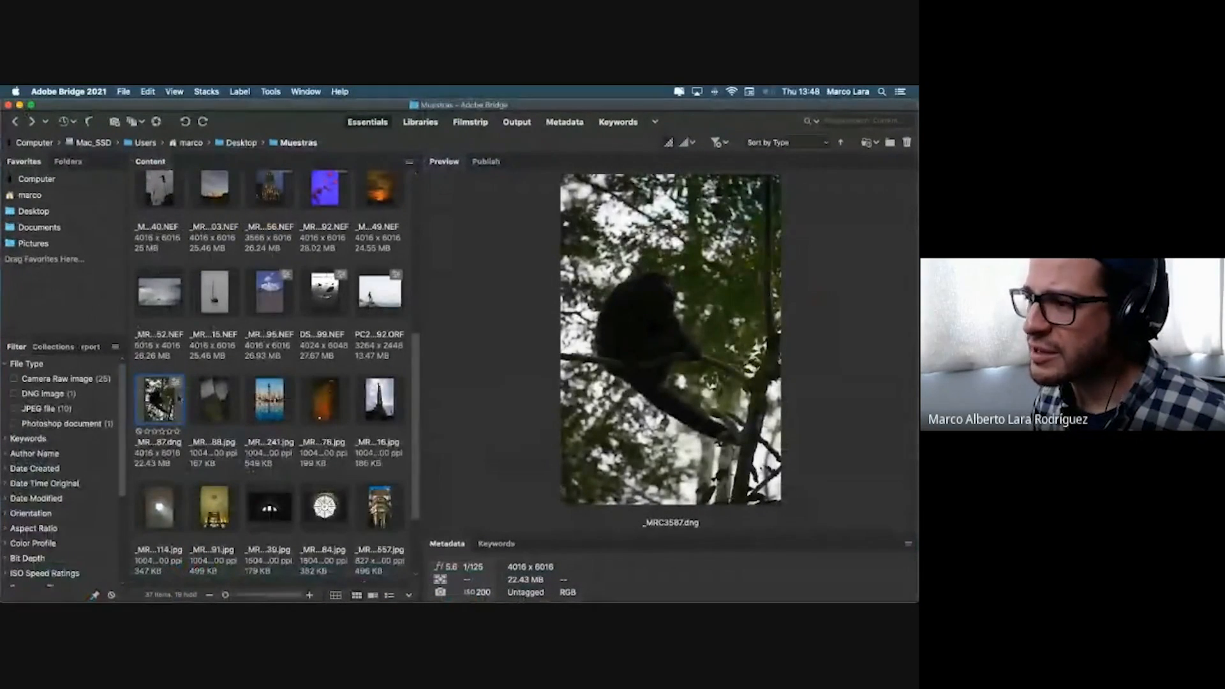
key(ctrl+Up)
click(290, 304)
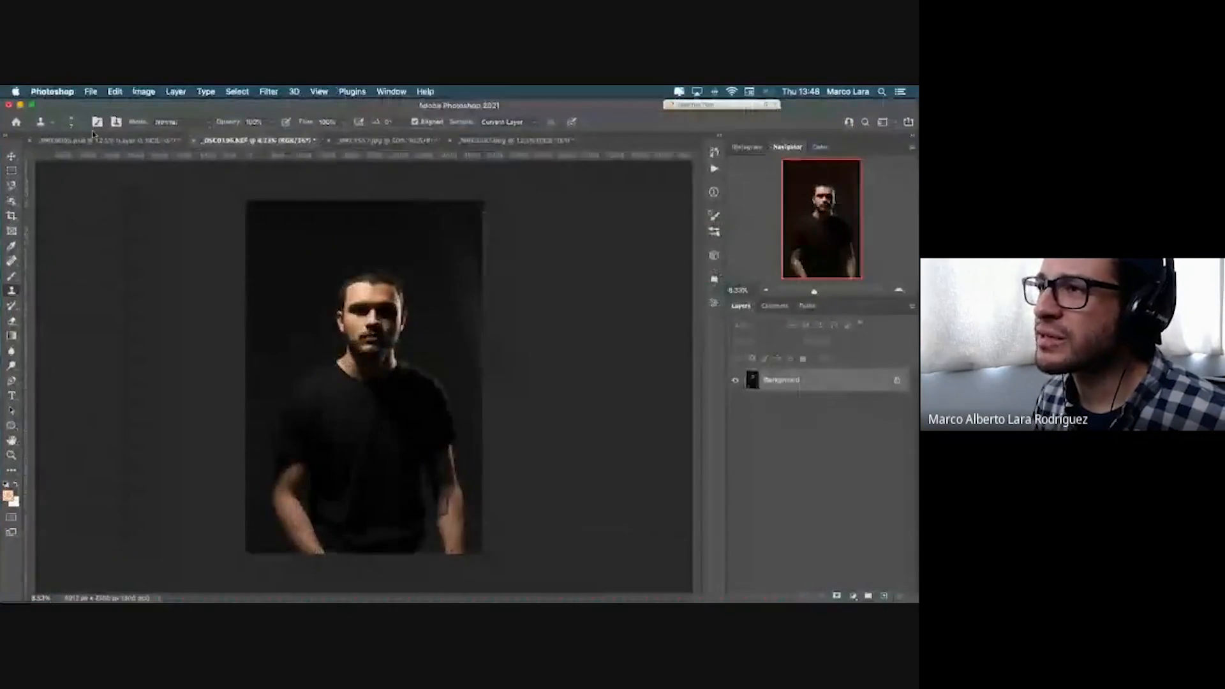
click(124, 140)
scroll(848, 487, up, 2)
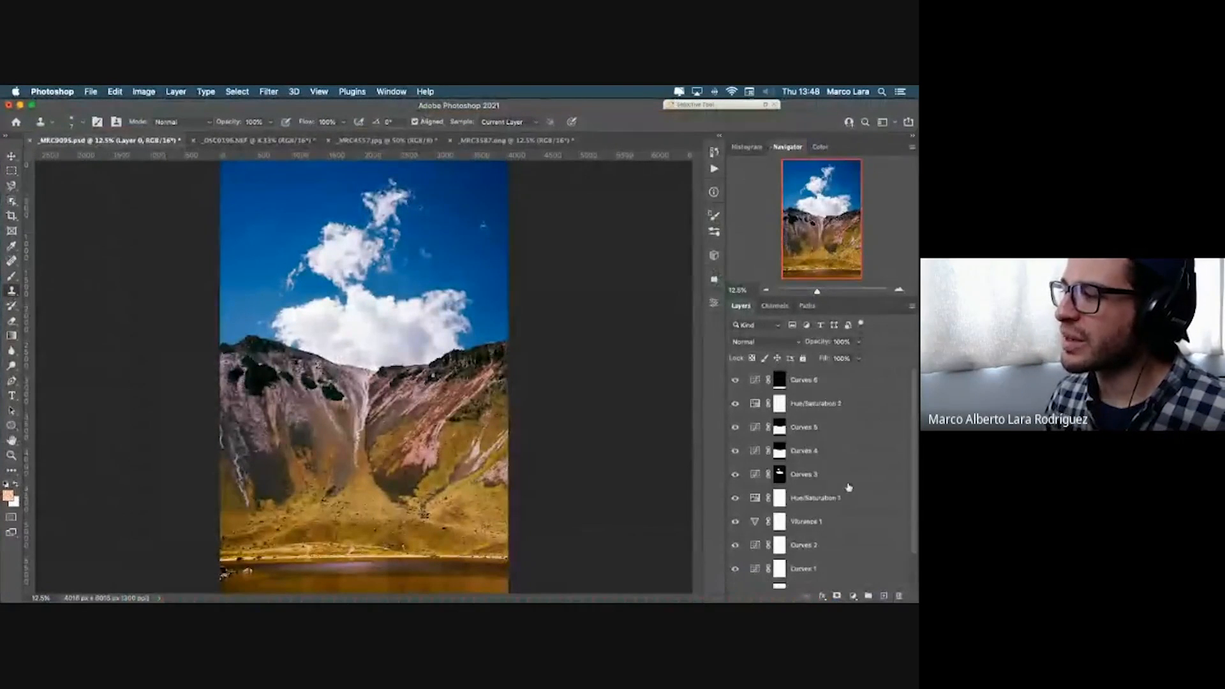
scroll(849, 488, down, 2)
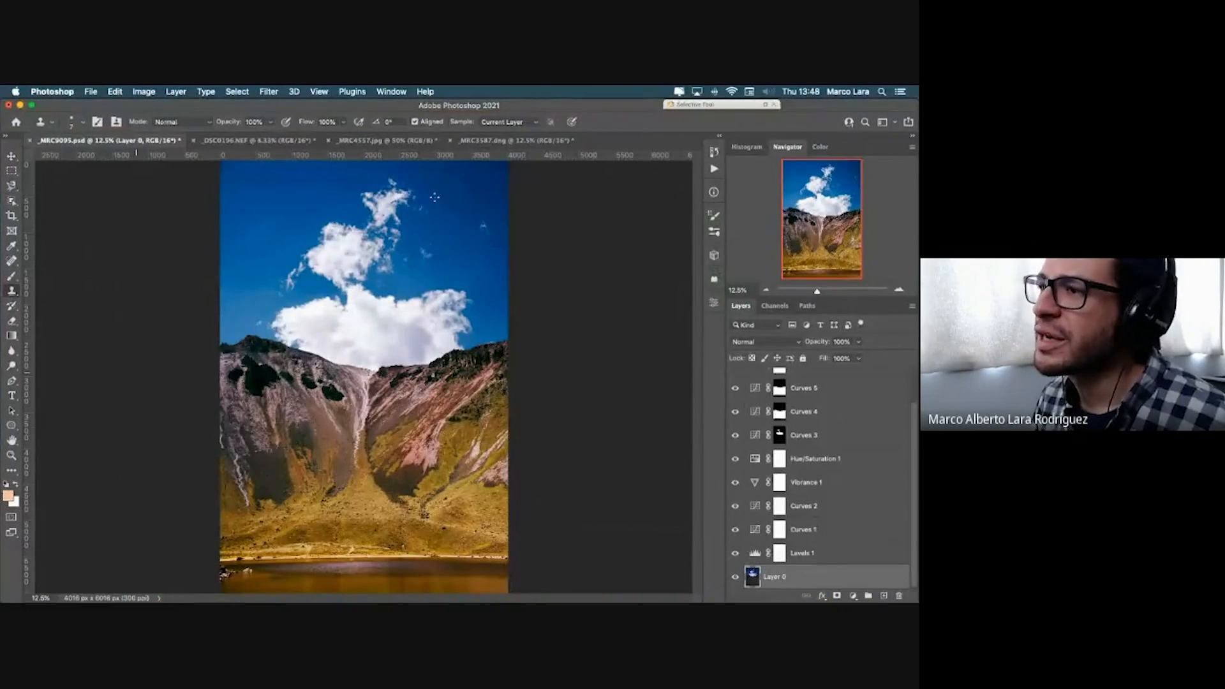
Step: Switch to Adobe Bridge and preview the harbour photo _MRC2241.jpg
key(ctrl+Up)
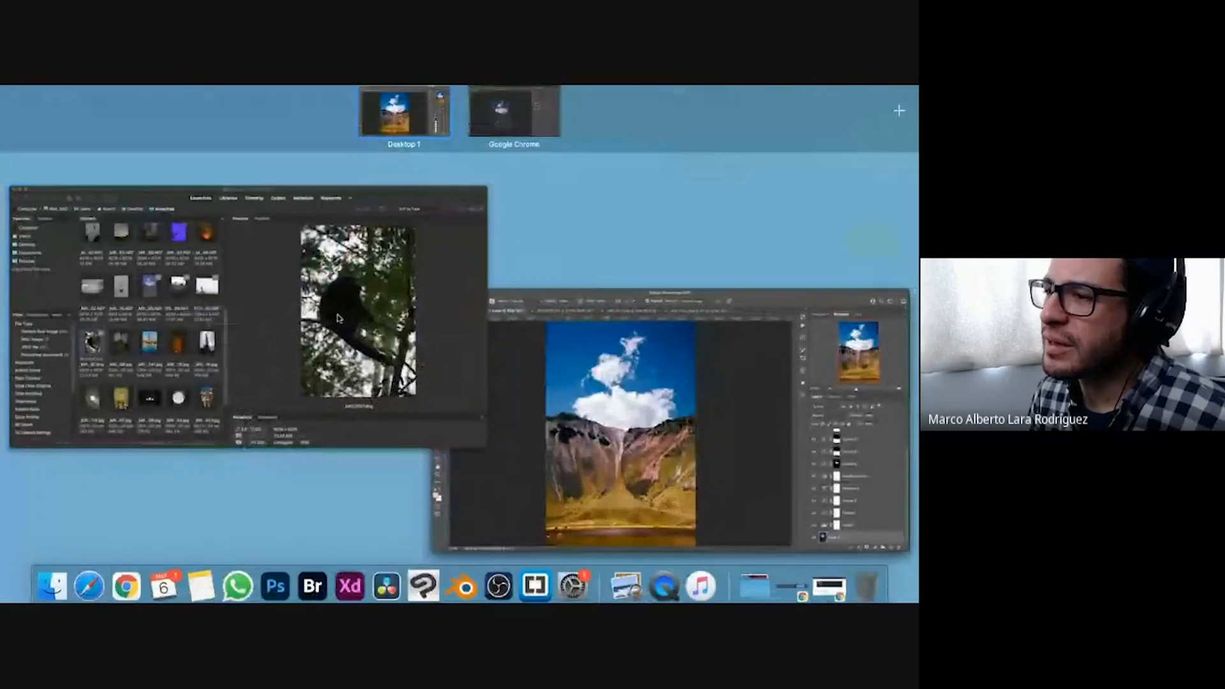
click(338, 317)
click(266, 403)
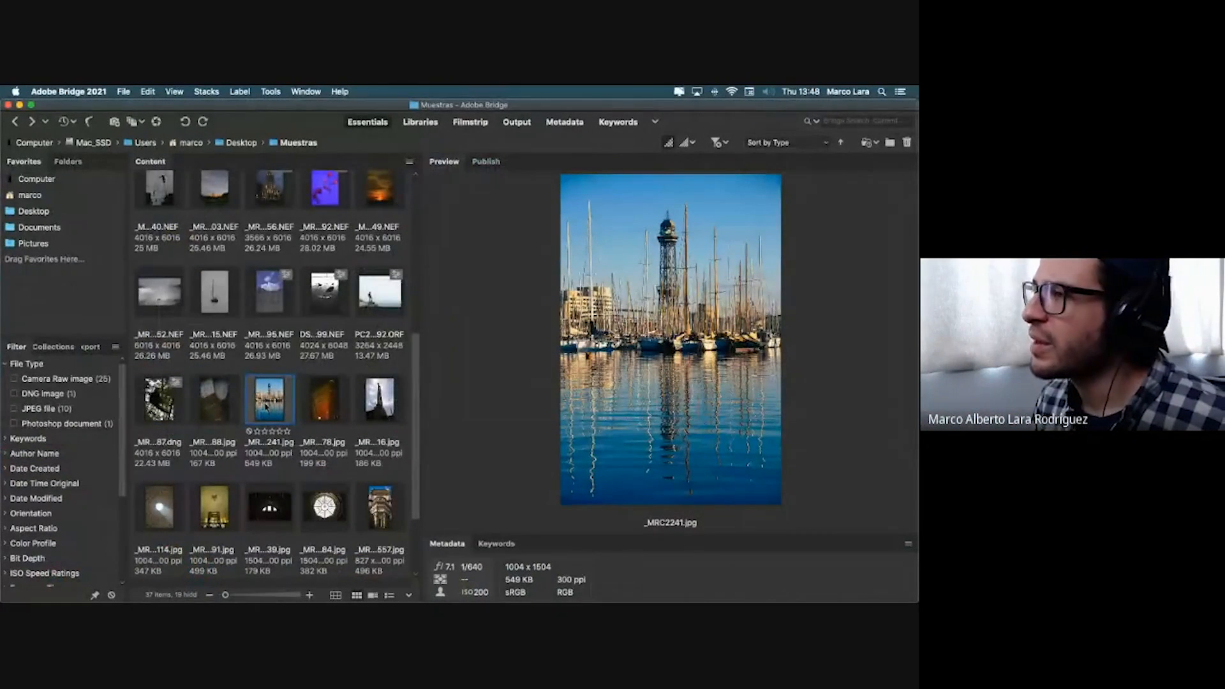
Step: Minimize the Bridge and Photoshop windows, and open the Muestras desktop folder in an enlarged Finder window
click(20, 105)
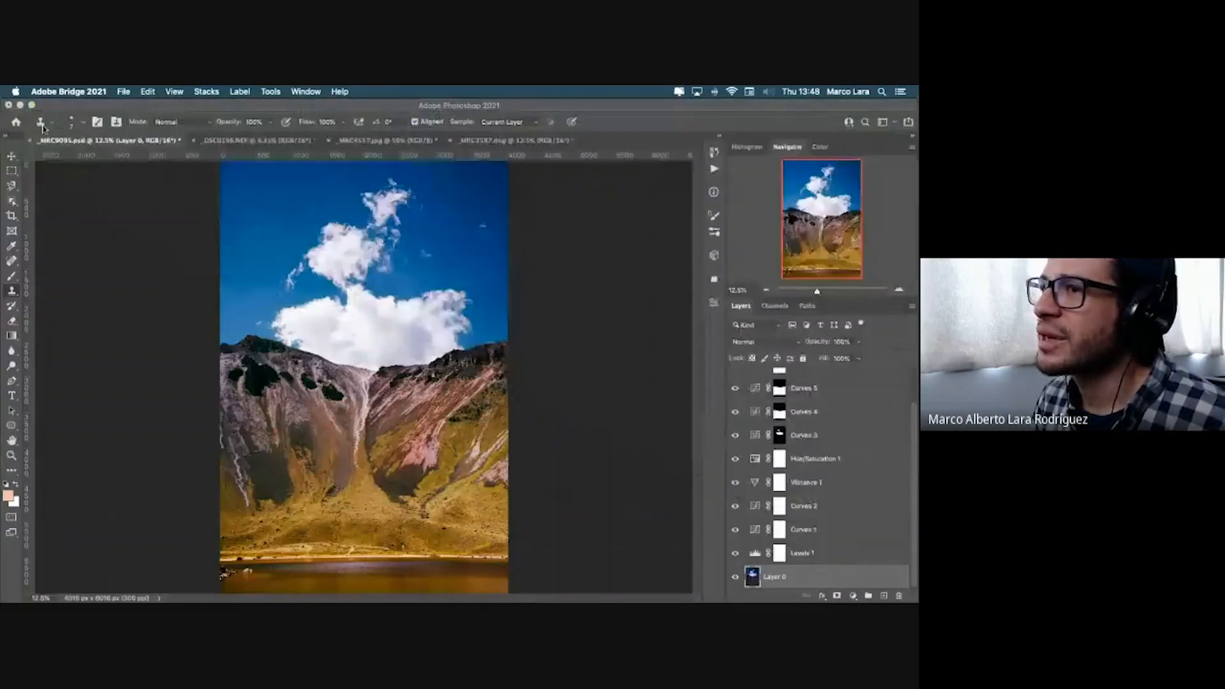
click(20, 104)
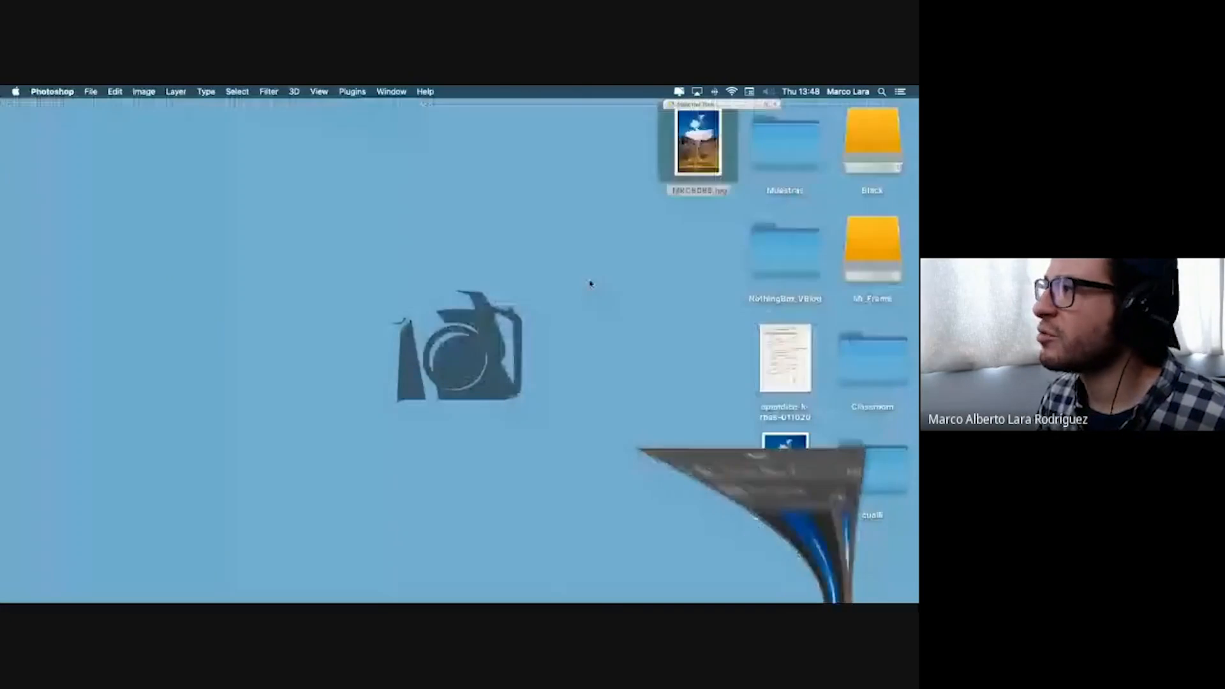
double_click(791, 137)
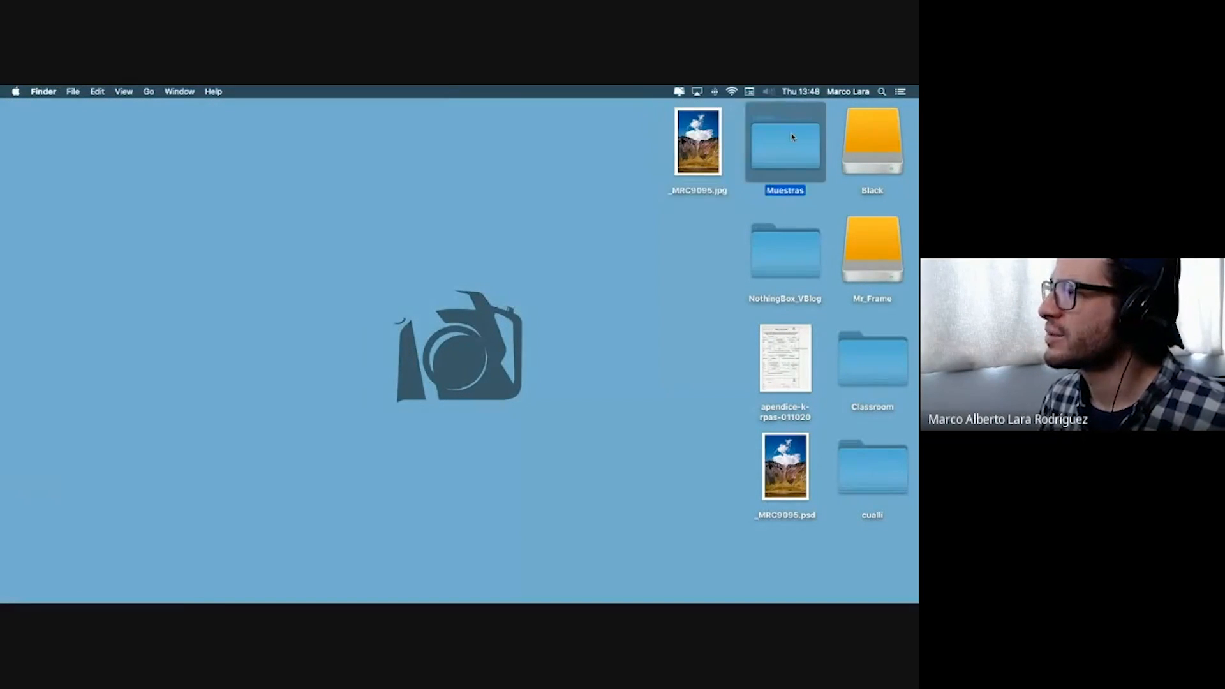
drag(245, 148, 215, 142)
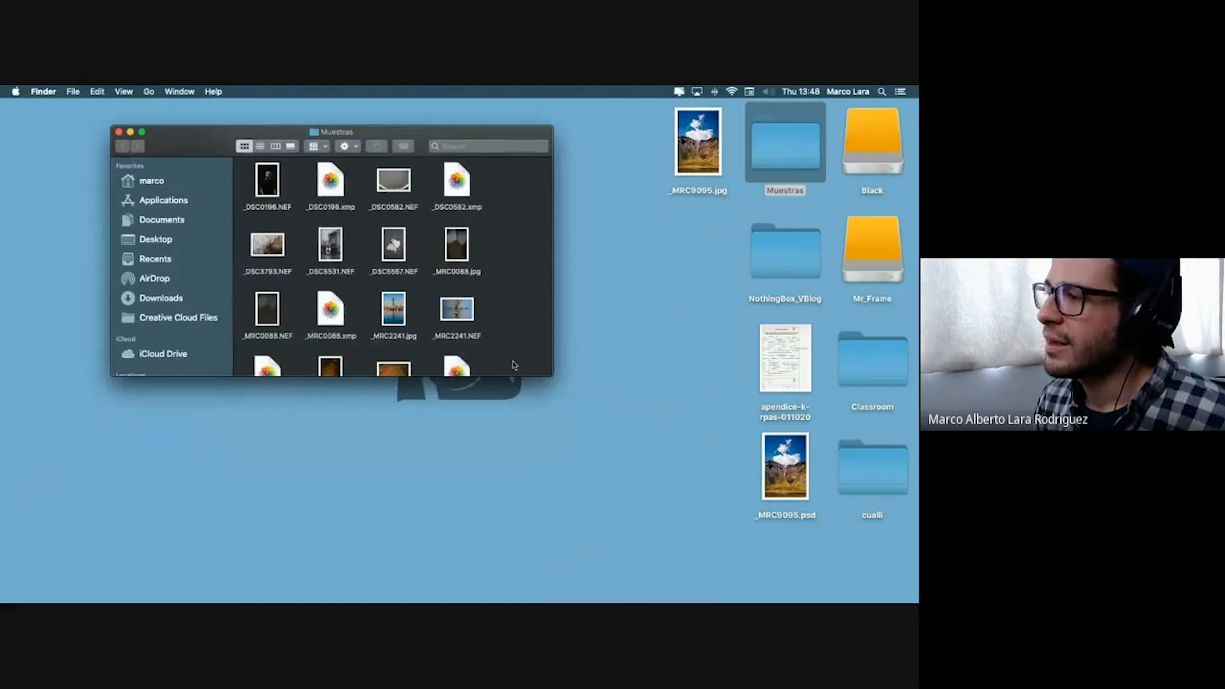
drag(550, 378, 632, 570)
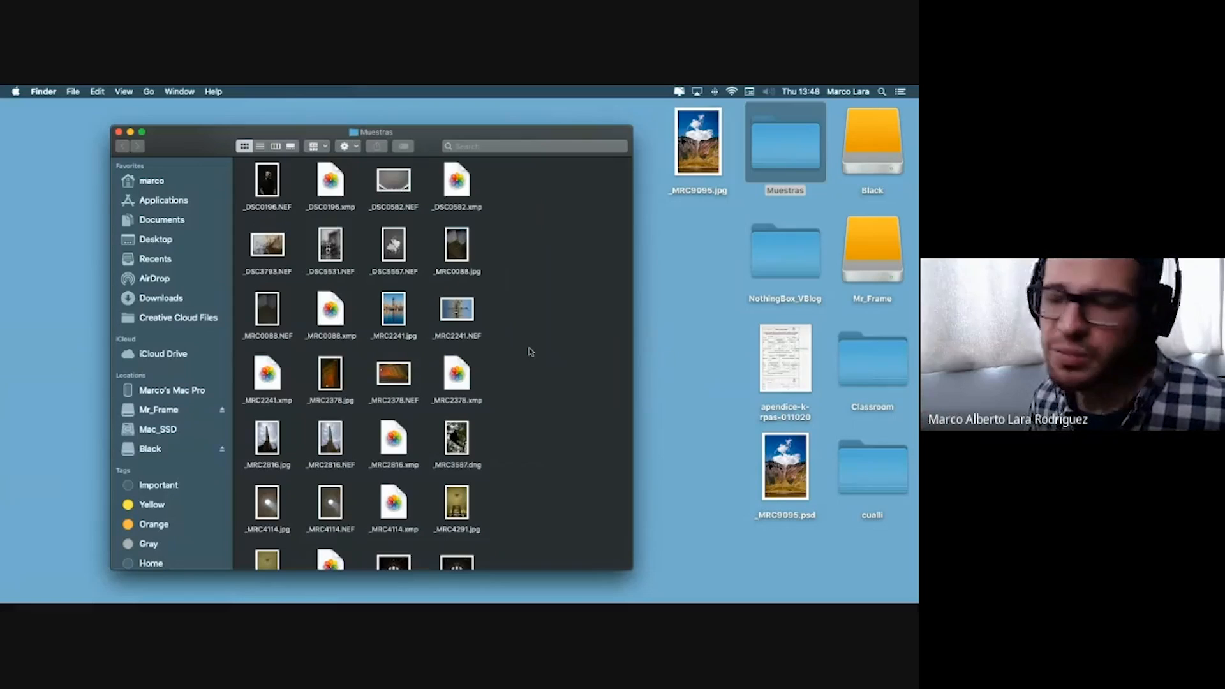
Step: Point out the _DSC0582.xmp sidecar and its _DSC0582.NEF raw file, along with the raw file _DSC5557.NEF
click(456, 181)
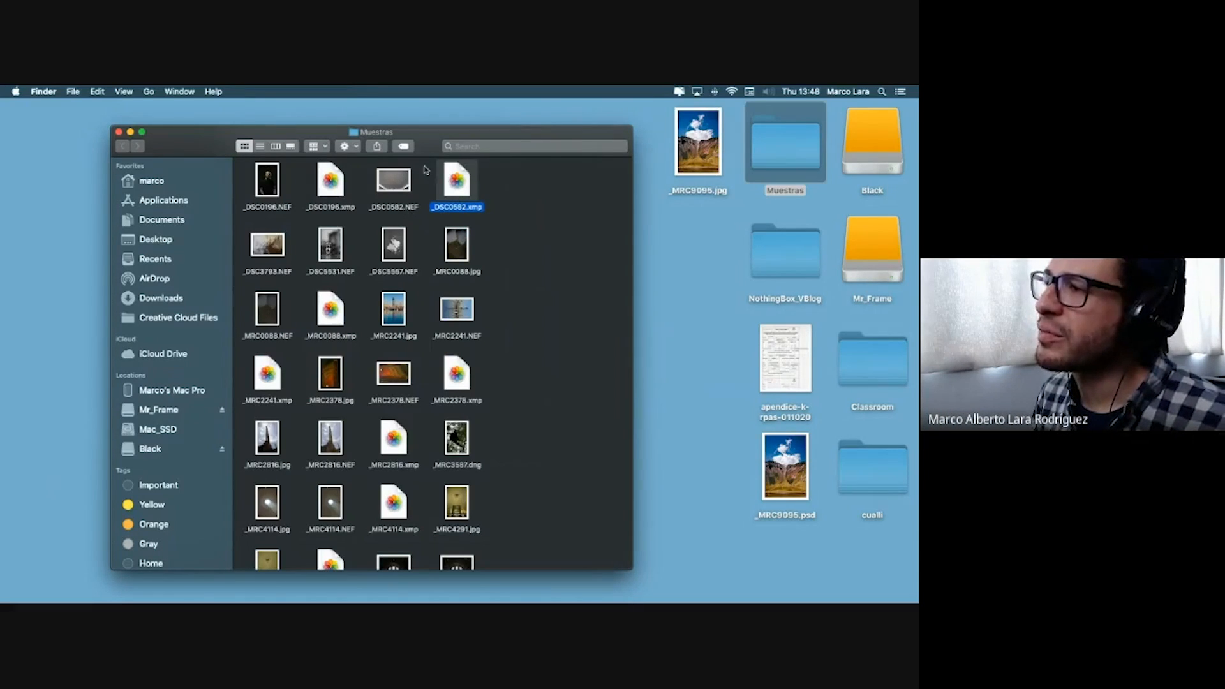
click(396, 201)
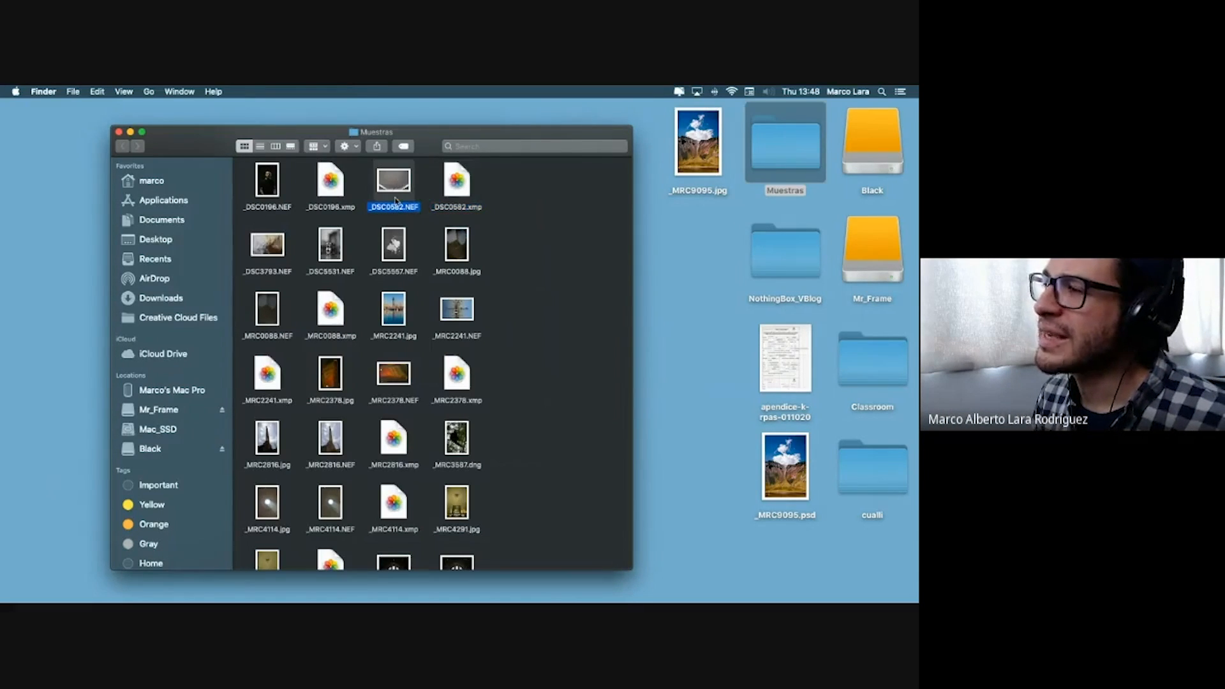
click(465, 183)
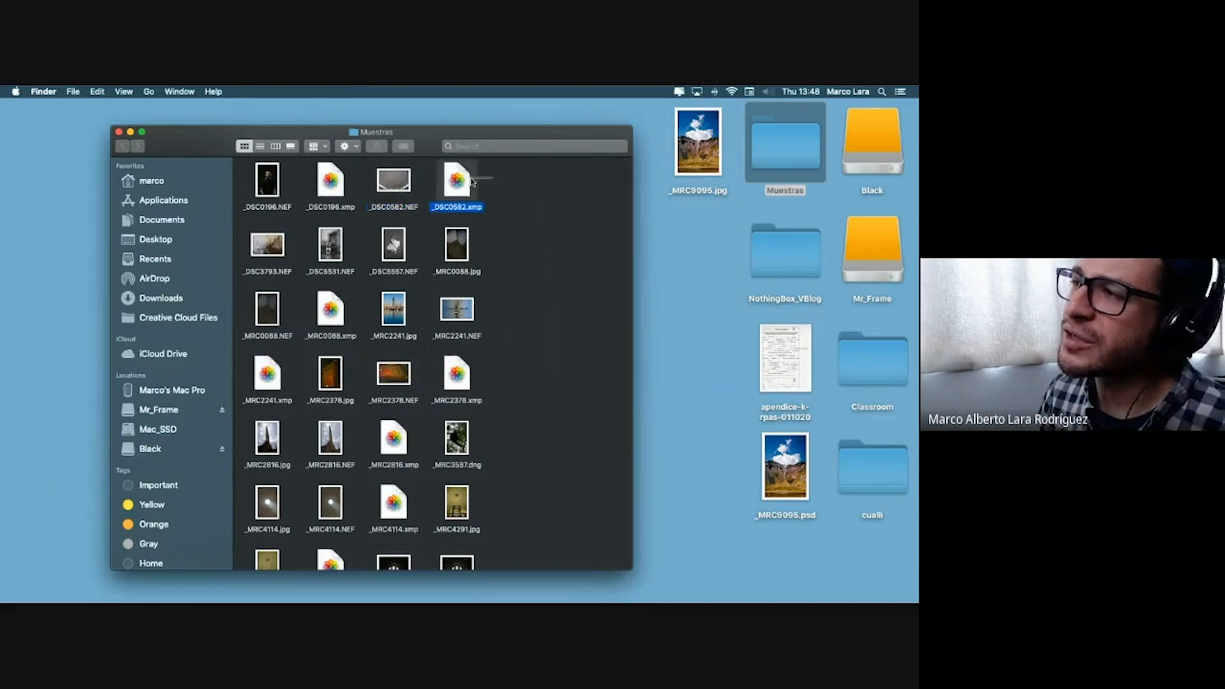
click(398, 183)
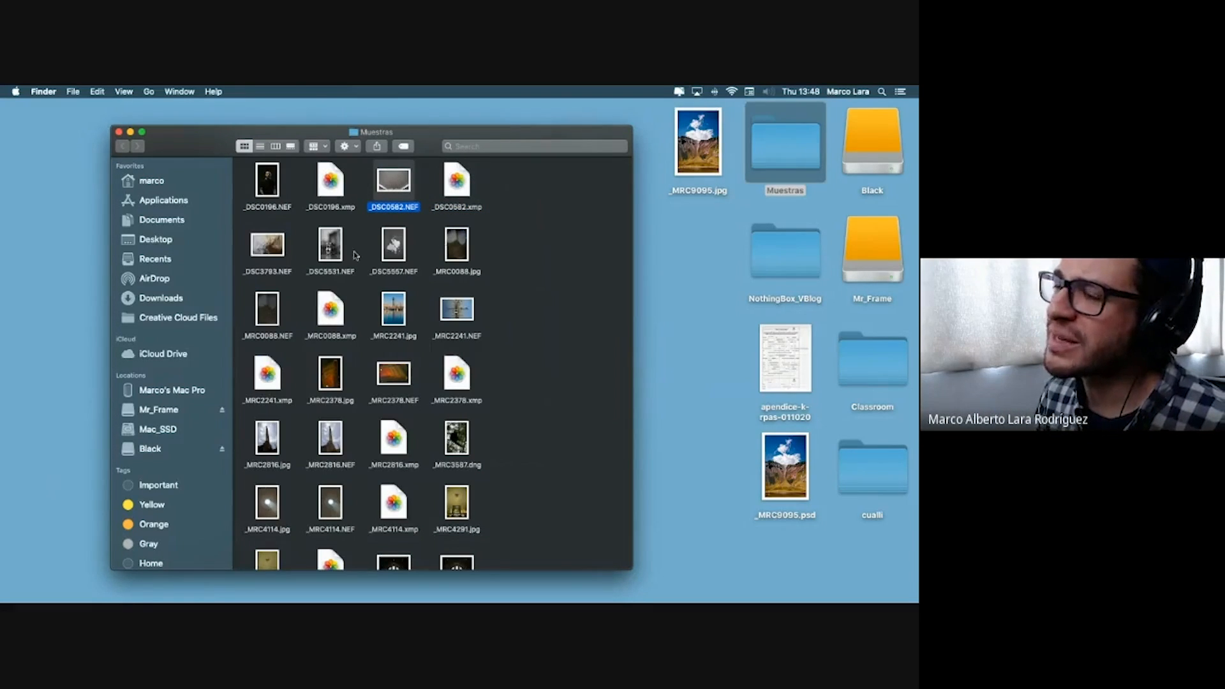
click(394, 252)
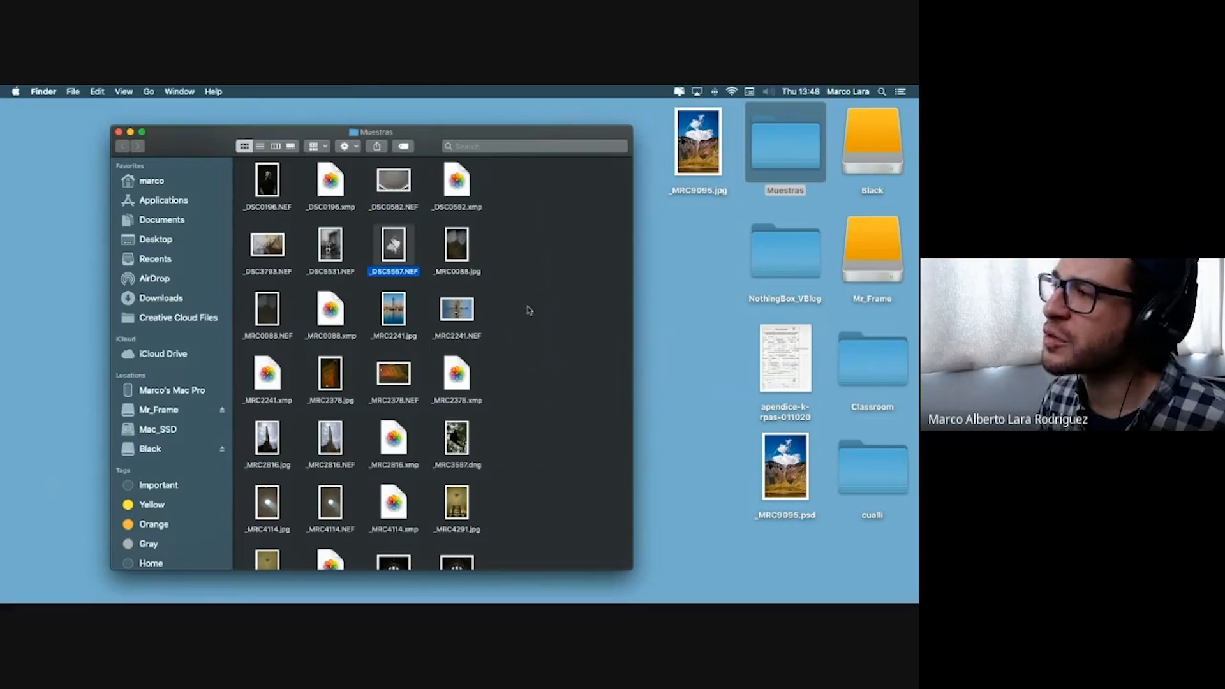
Step: Copy and paste _DSC0582.xmp within the Muestras folder, and move the pasted copy to the trash
click(464, 186)
scroll(463, 189, up, 1)
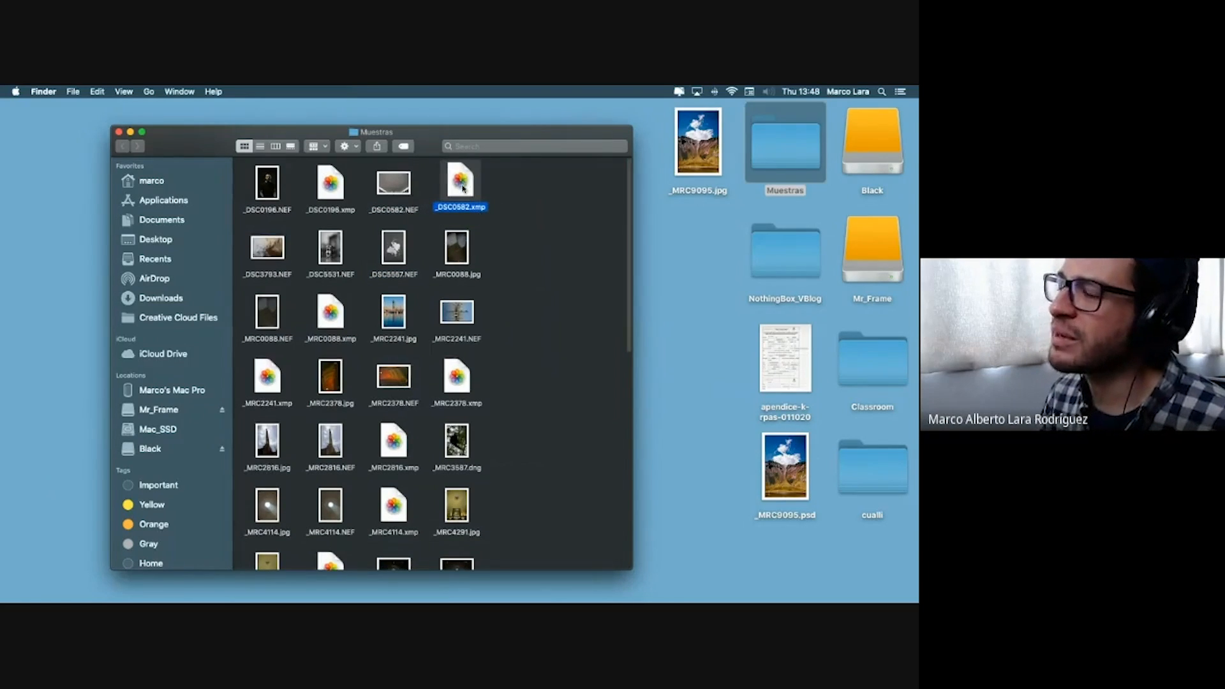
right_click(463, 186)
click(447, 190)
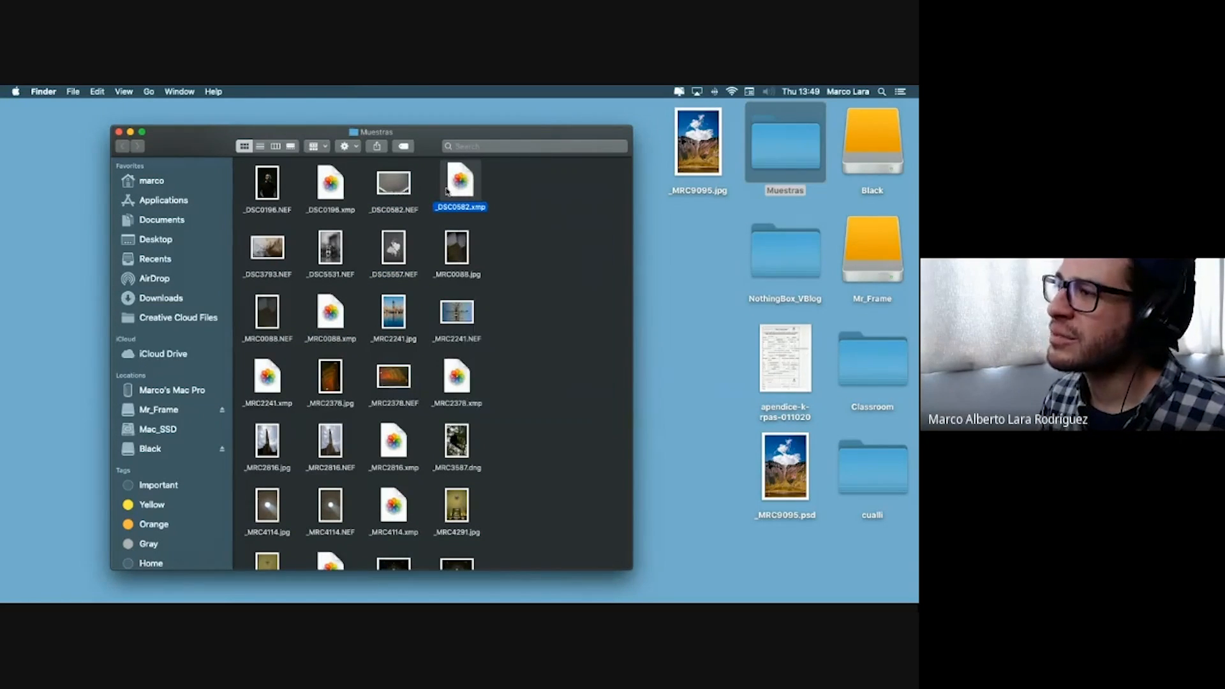
key(super+c)
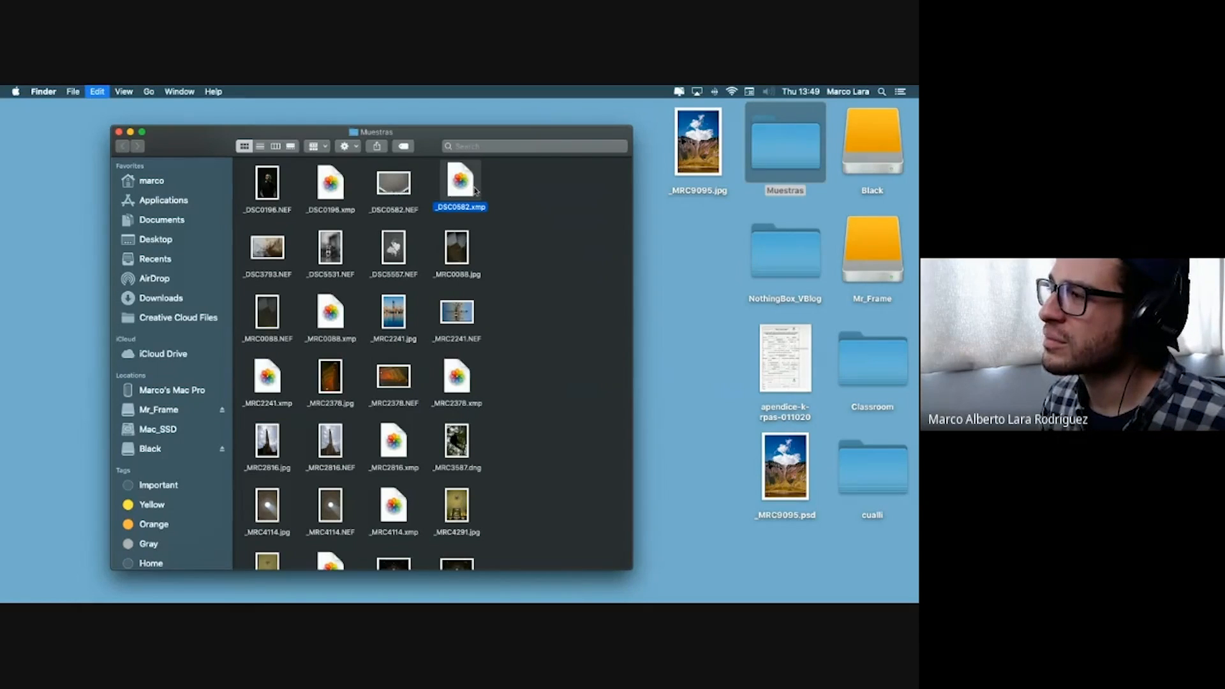
key(super+v)
drag(586, 199, 530, 201)
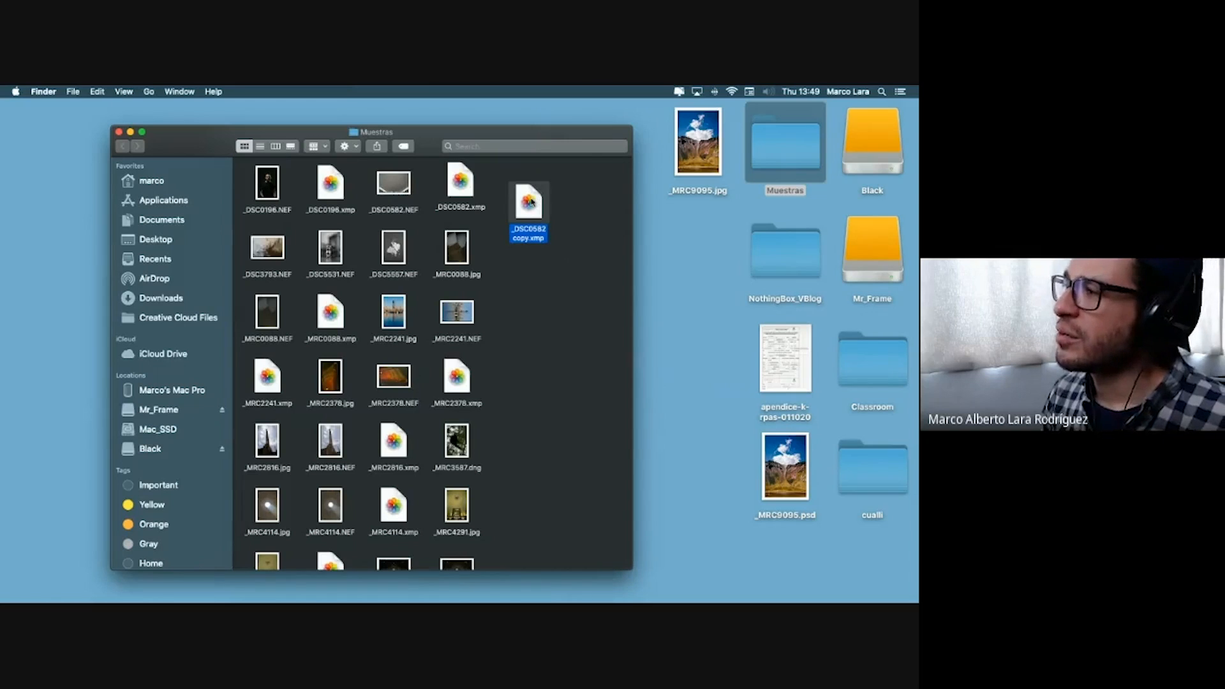
right_click(531, 202)
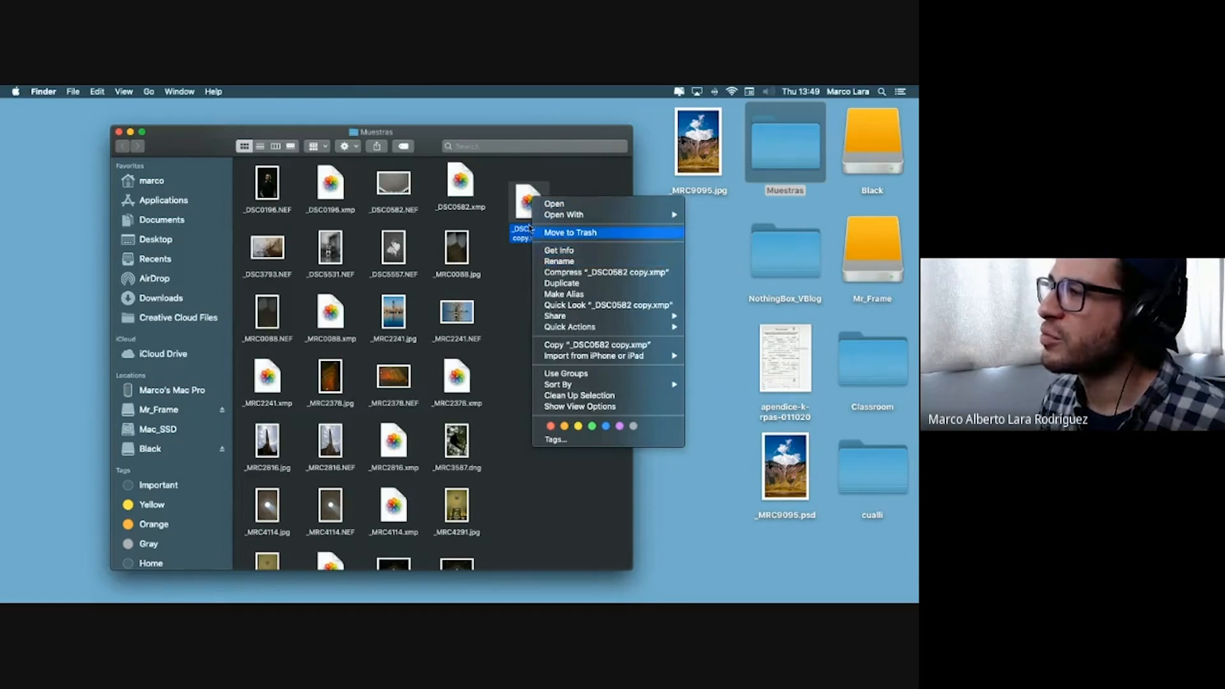
click(570, 232)
Step: Duplicate _DSC0582.xmp and place the duplicate in the empty area beside the other files
right_click(466, 183)
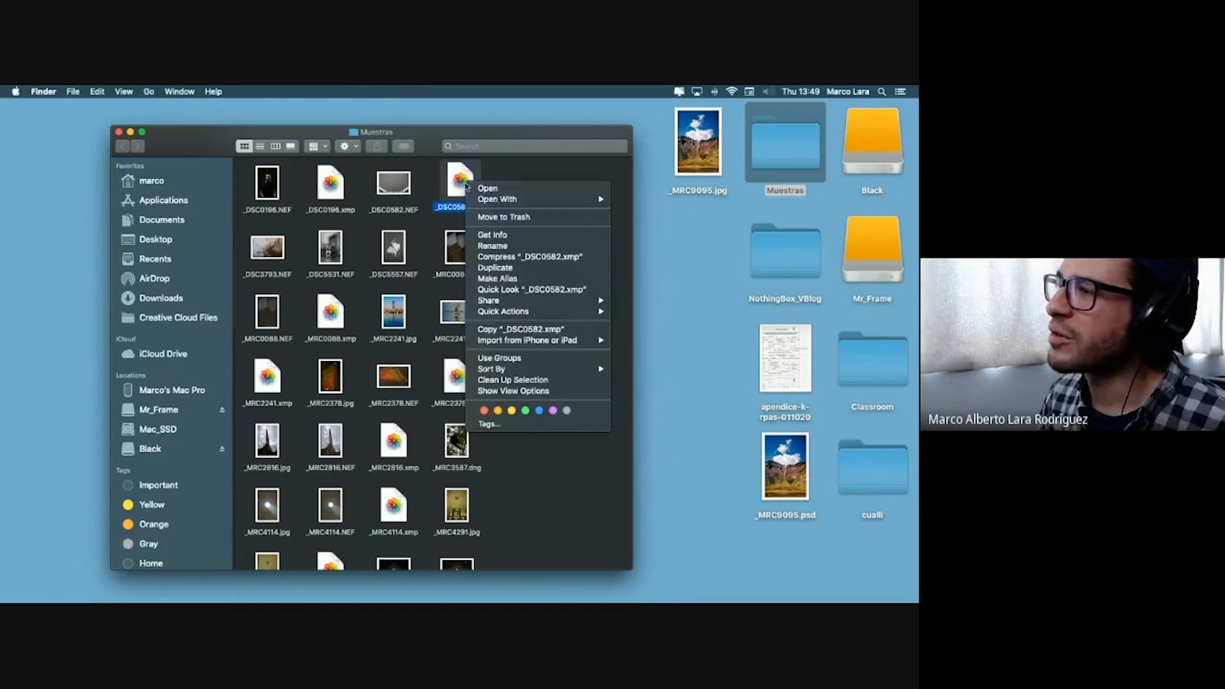
click(516, 270)
drag(497, 225, 542, 248)
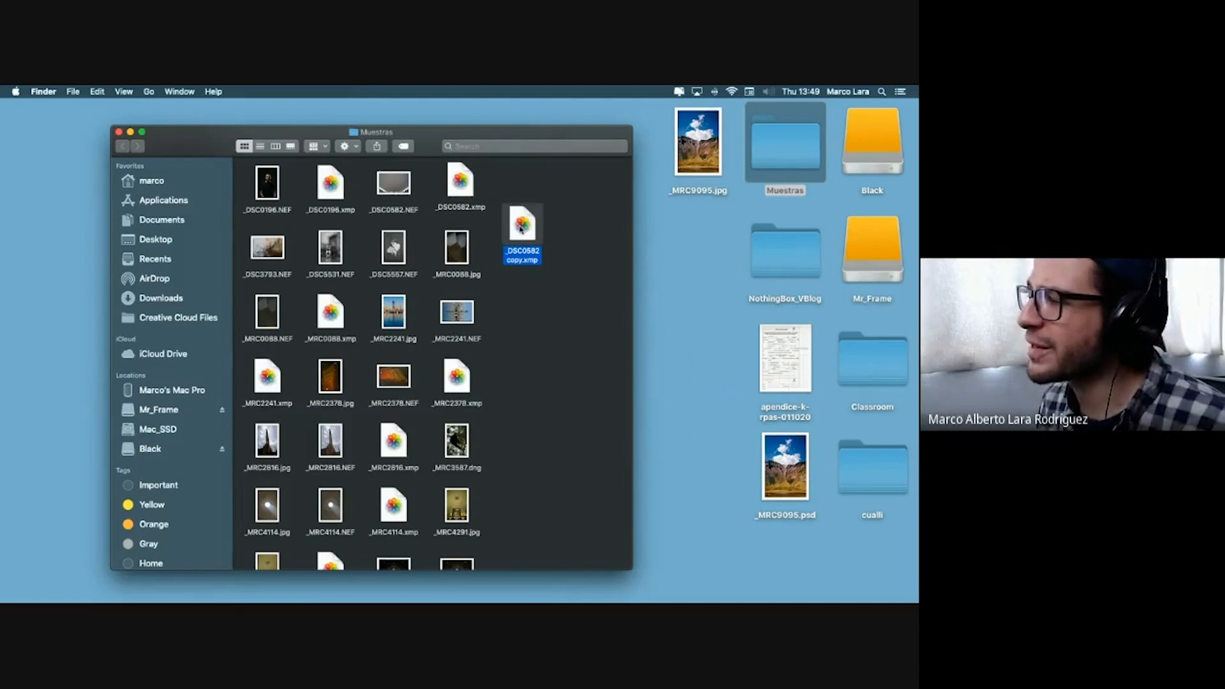
Step: Rename the duplicated sidecar file as _DSC5557.xmp to match the raw file _DSC5557.NEF
key(Return)
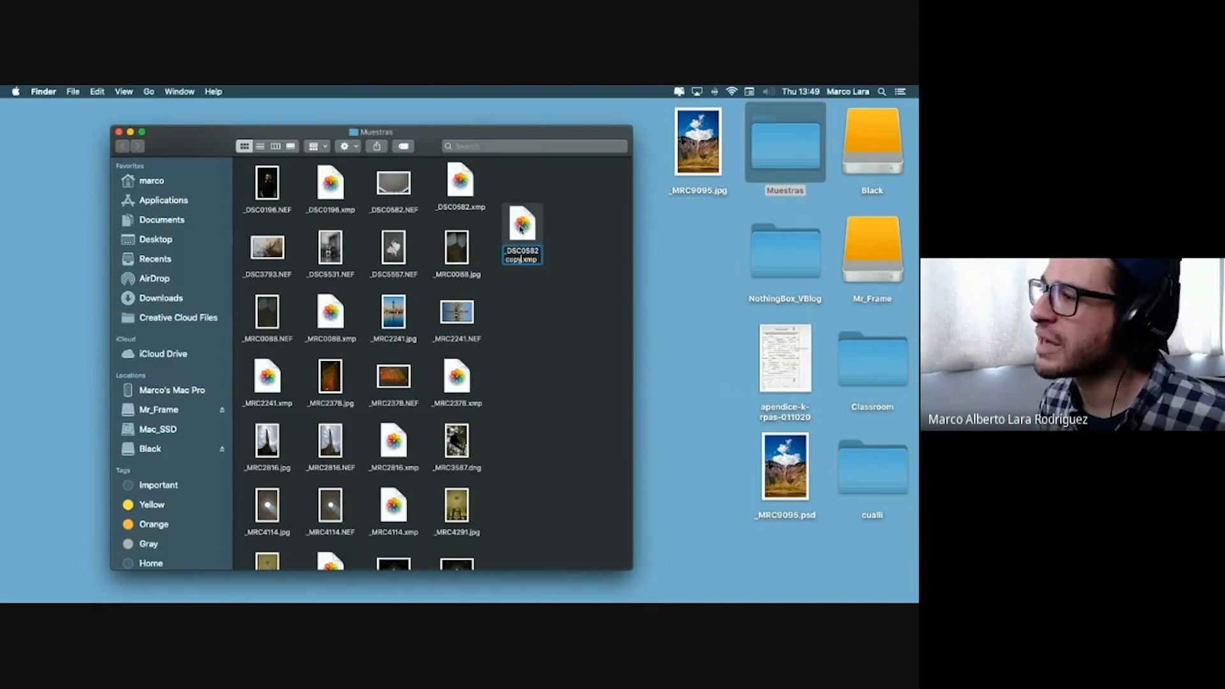
text(_DSC06)
key(BackSpace)
key(BackSpace)
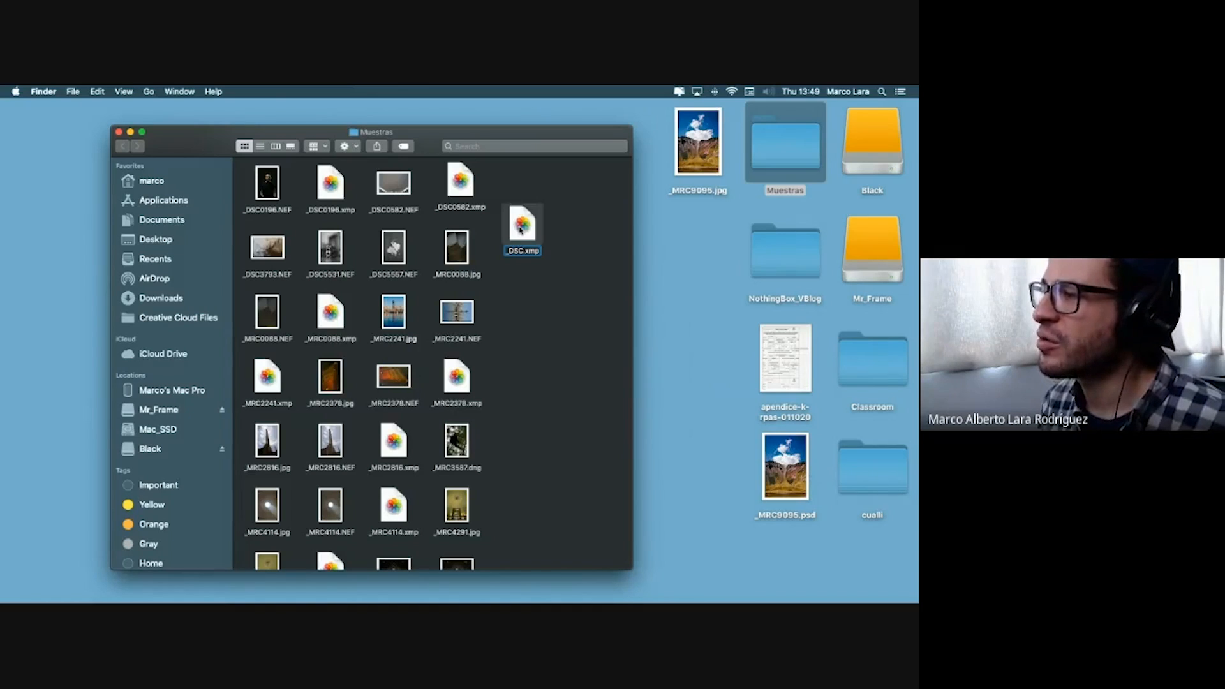
text(5557)
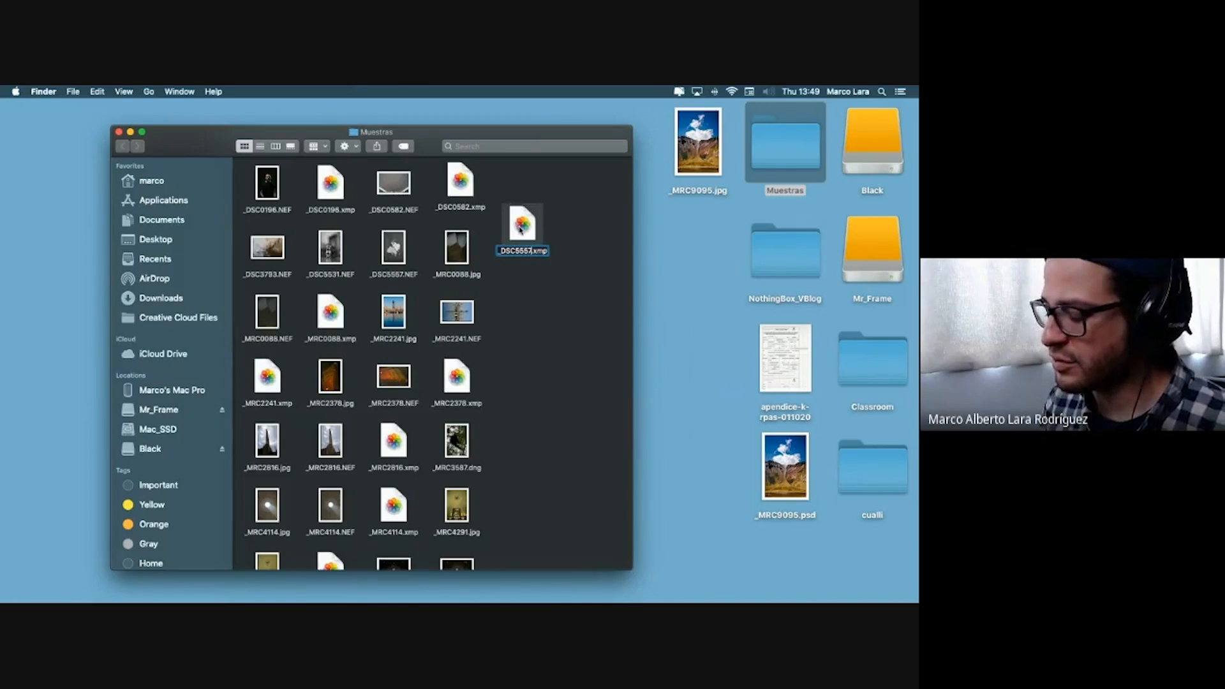
click(405, 246)
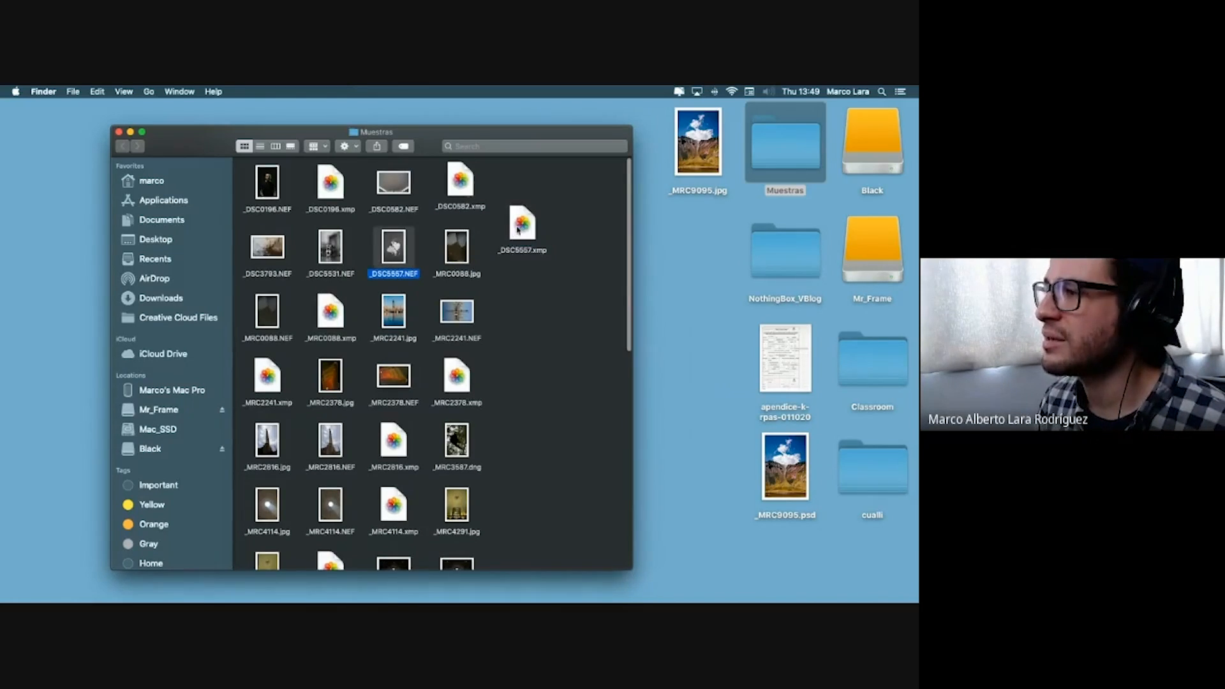
Step: Move _MRC0088.jpg aside and place _DSC5557.xmp directly next to _DSC5557.NEF
mouse_move(541, 225)
mouse_down()
mouse_move(454, 253)
mouse_move(554, 245)
mouse_up()
drag(440, 255, 455, 253)
click(399, 249)
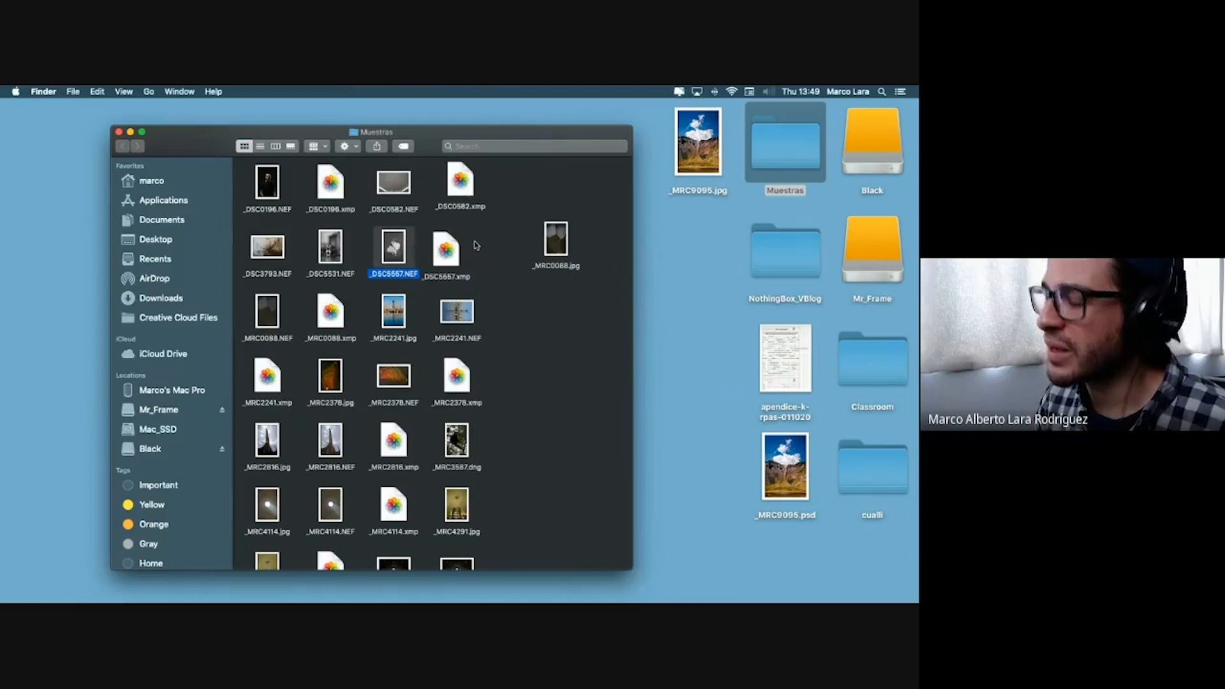
shift+click(449, 252)
click(483, 287)
Step: Switch to Adobe Bridge, open _DSC5557.NEF in Camera Raw to check the copied adjustments, and close it
key(ctrl+Up)
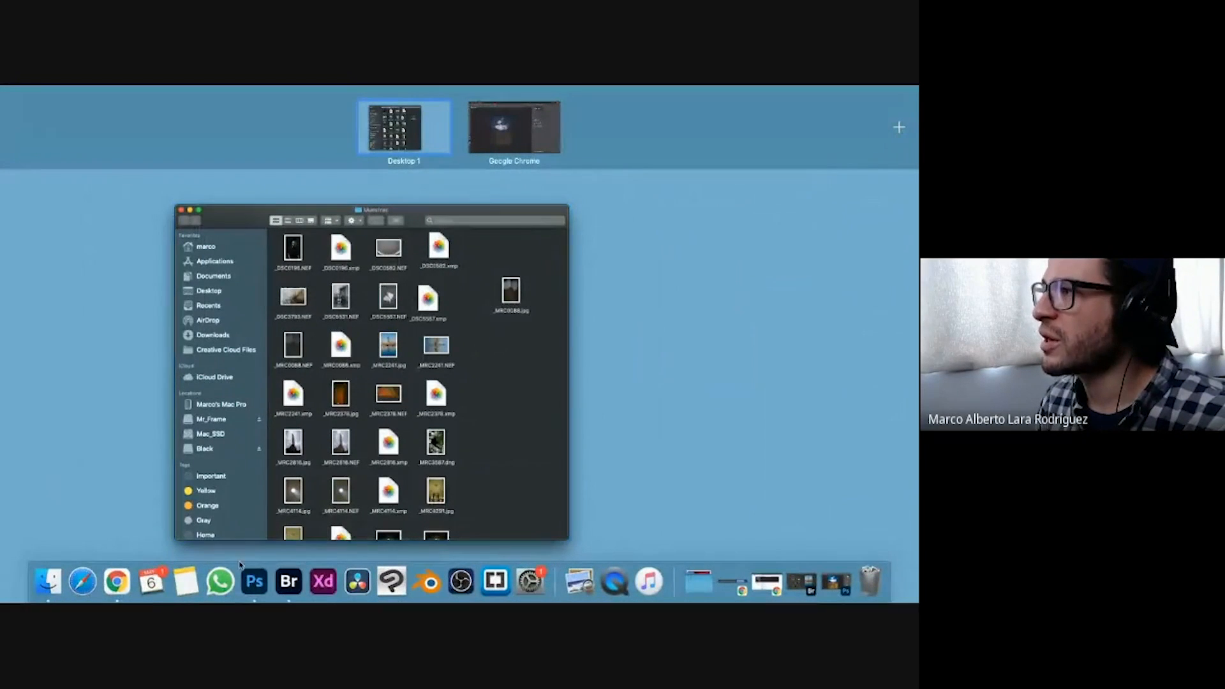
click(290, 581)
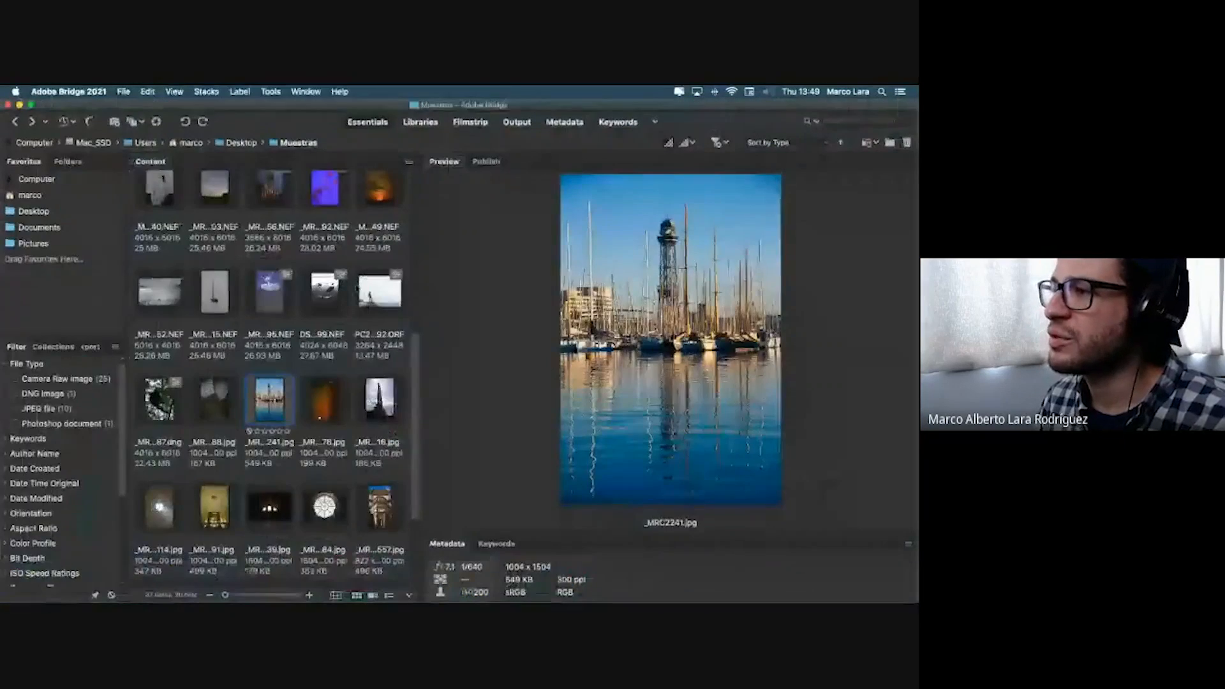
scroll(420, 193, up, 5)
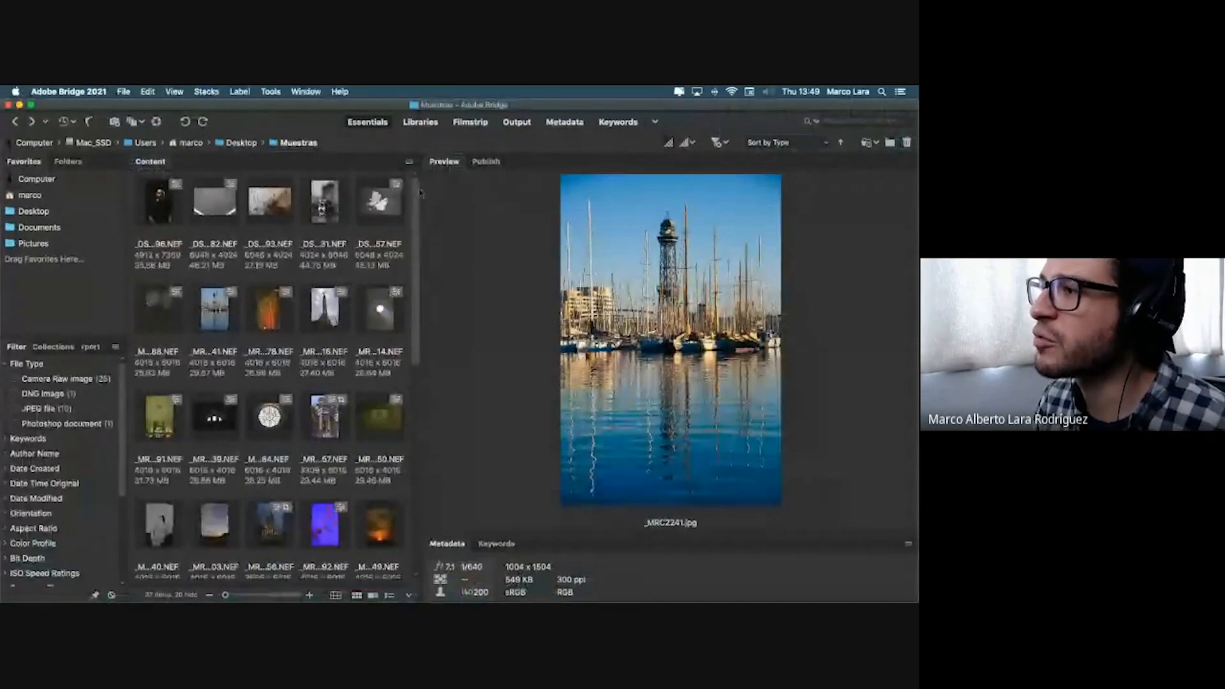
click(369, 214)
double_click(372, 214)
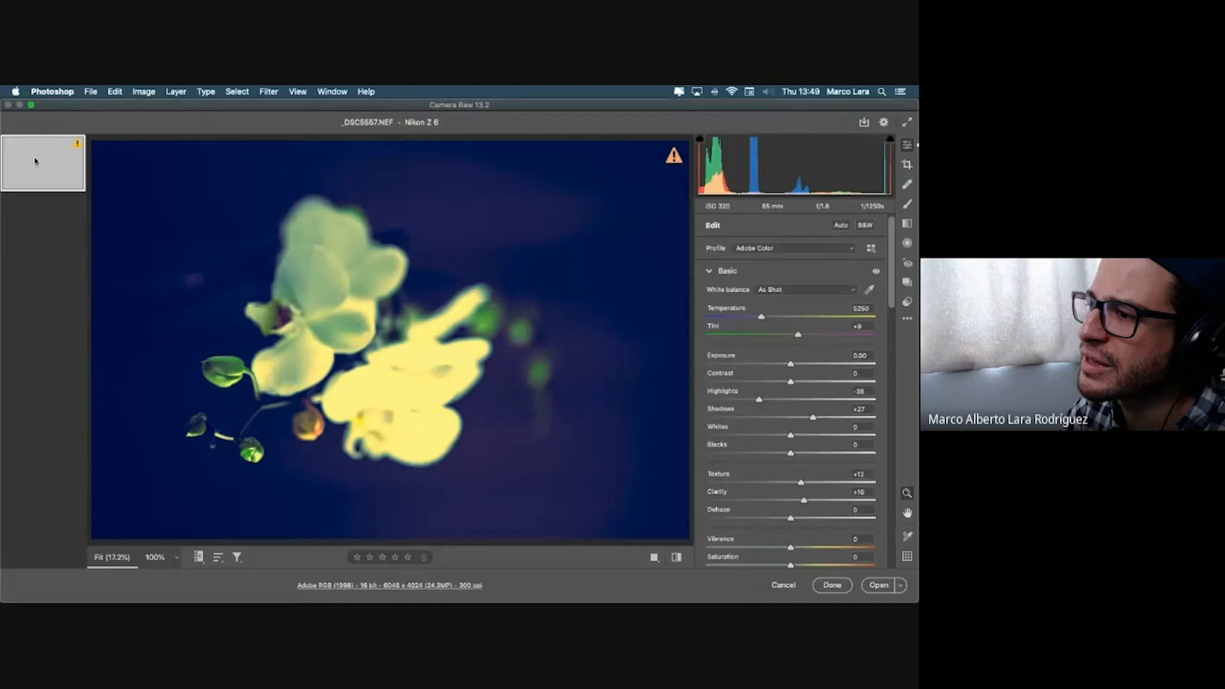
key(Escape)
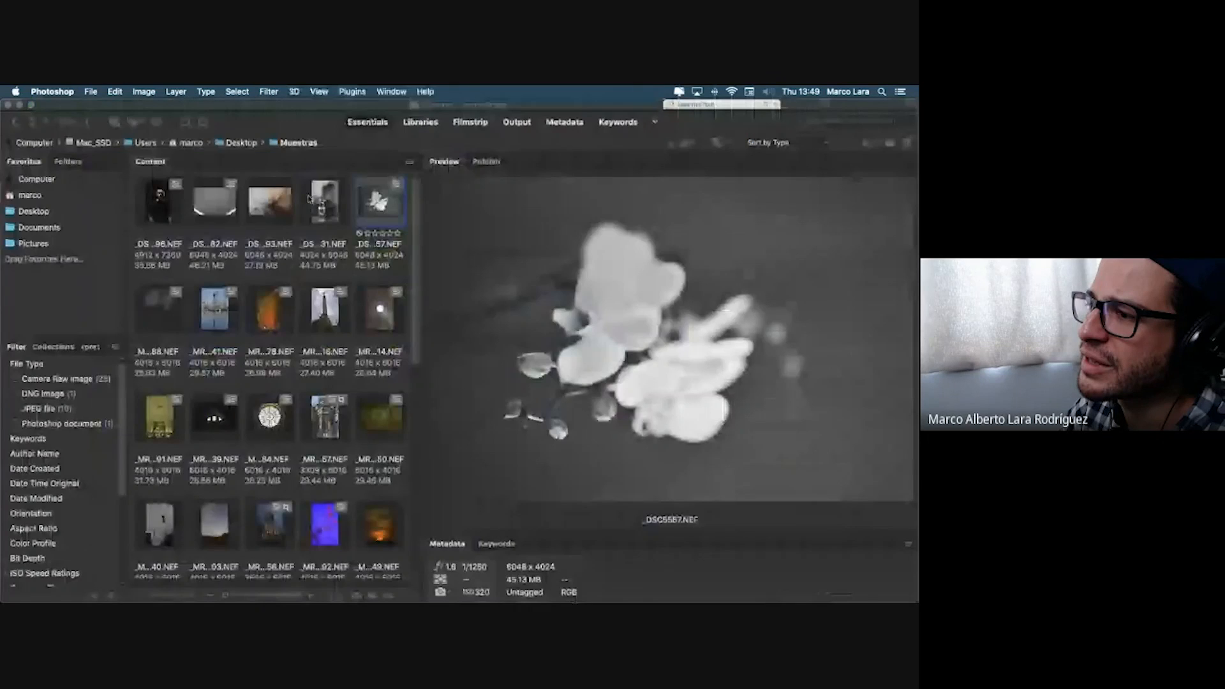
Step: Open _DSC0582.NEF and _DSC5557.NEF together in Camera Raw
click(218, 207)
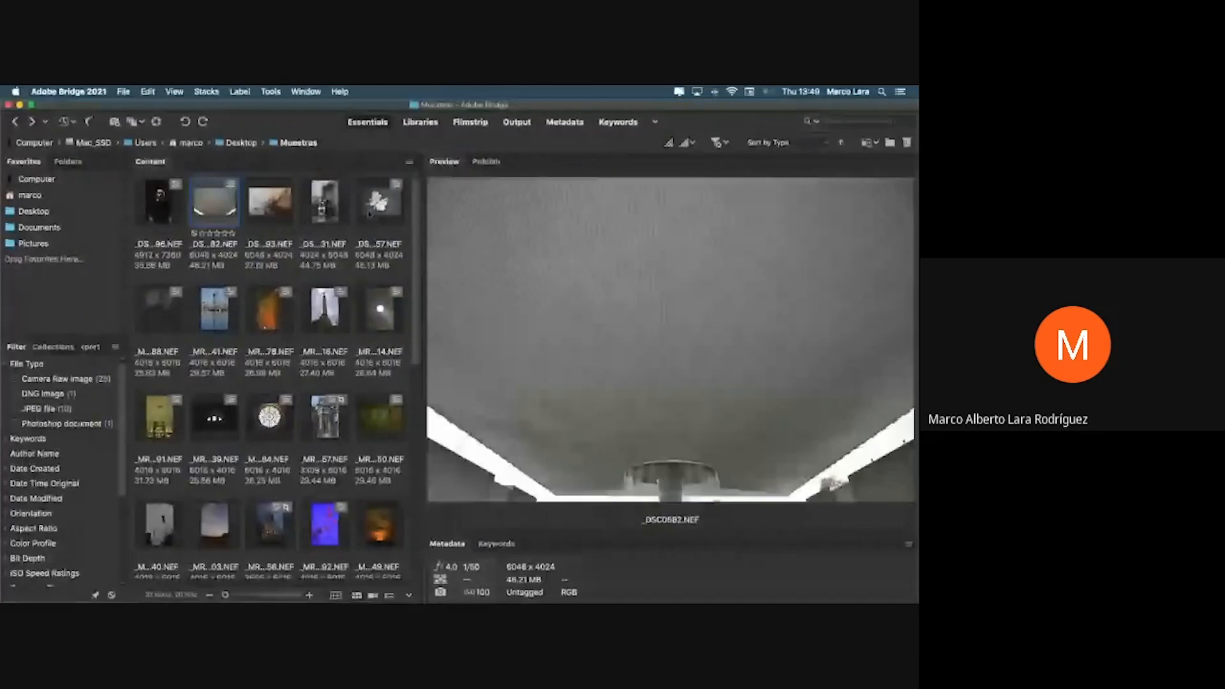
super+click(370, 212)
double_click(371, 212)
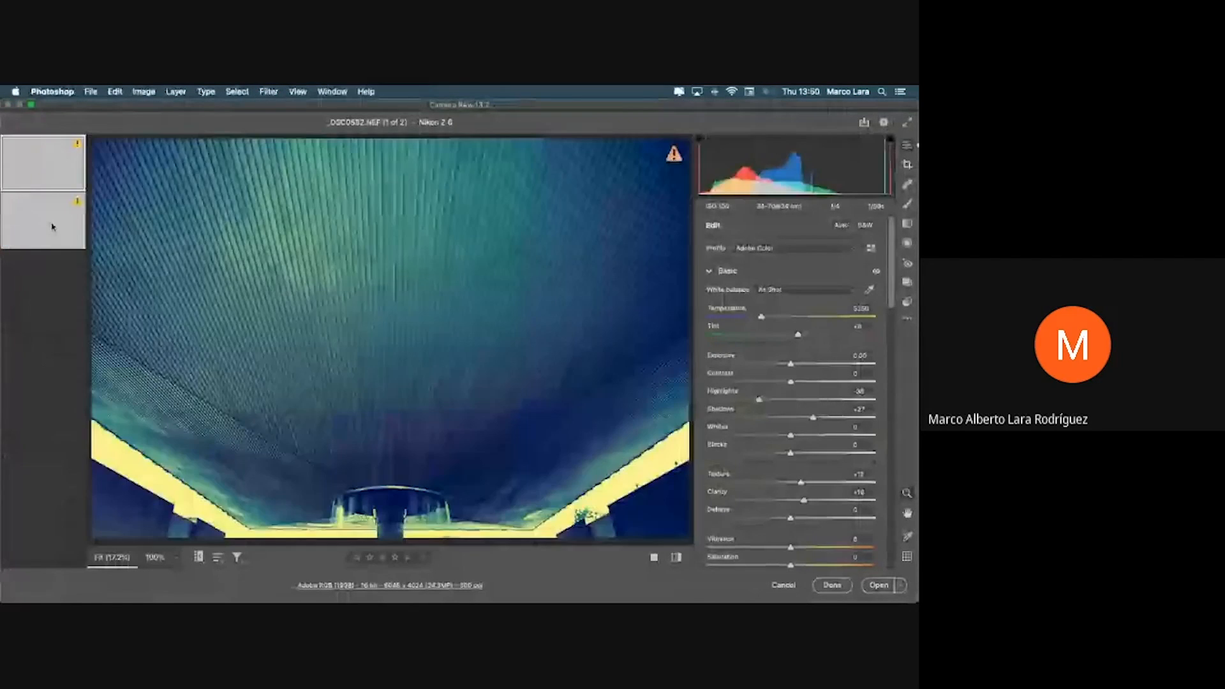
Step: View _DSC5557.NEF, close Camera Raw, and reopen it with _DSC0582.NEF, _DSC5531.NEF and _DSC5557.NEF together
click(53, 227)
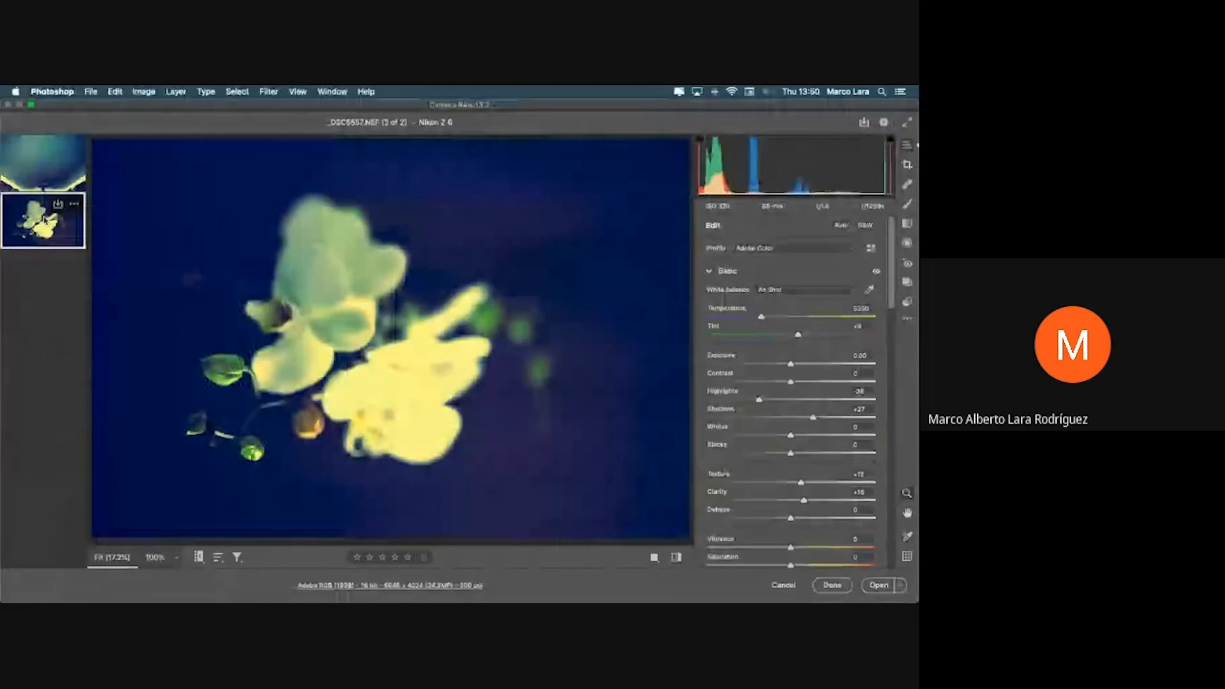
key(Escape)
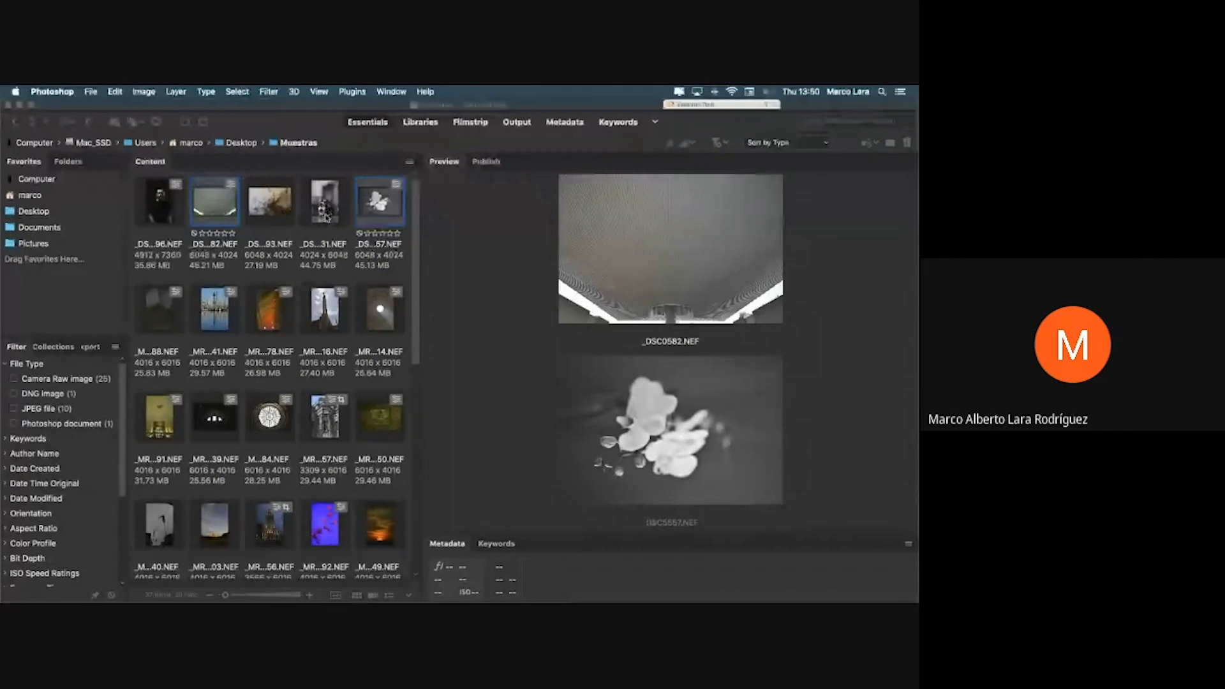
click(326, 216)
super+click(377, 210)
super+click(216, 210)
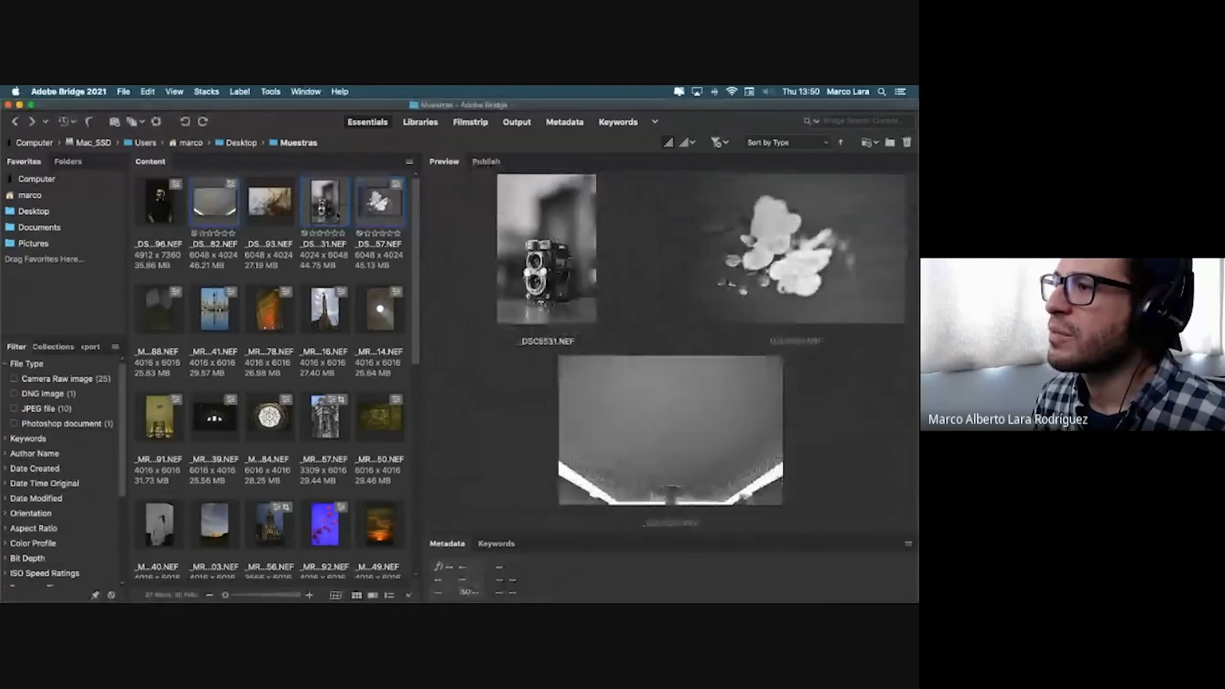
double_click(340, 215)
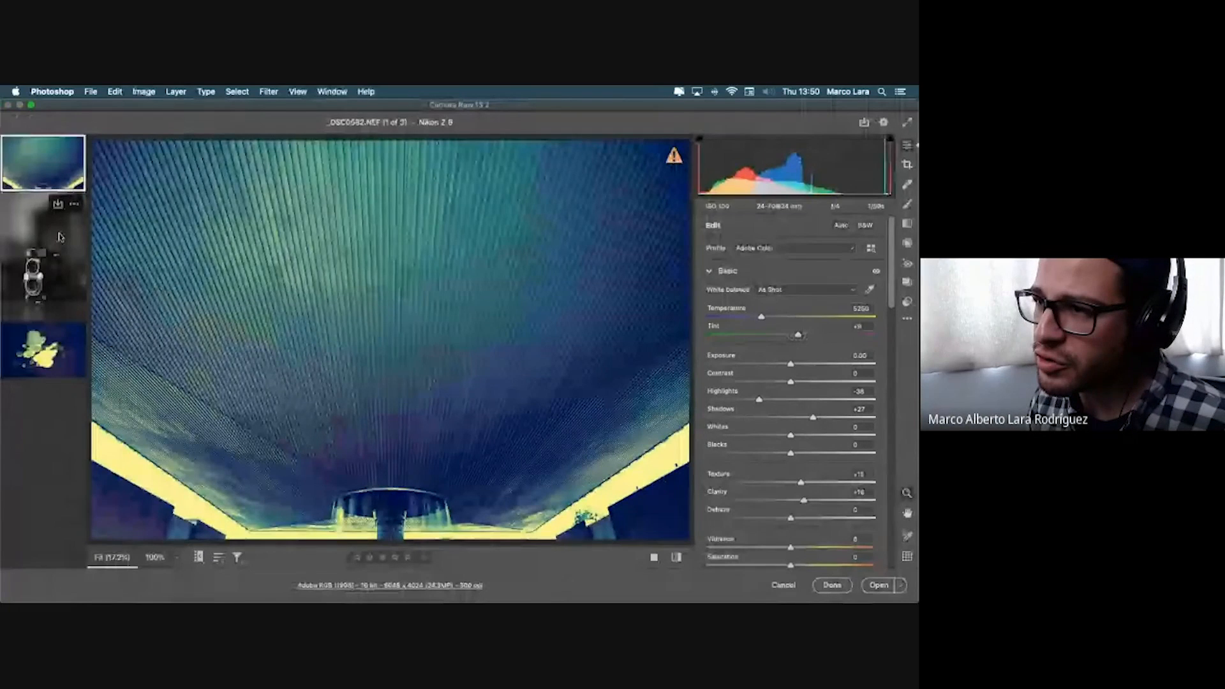
Step: Copy the edit settings of _DSC0582.NEF and paste them onto _DSC5531.NEF
click(60, 240)
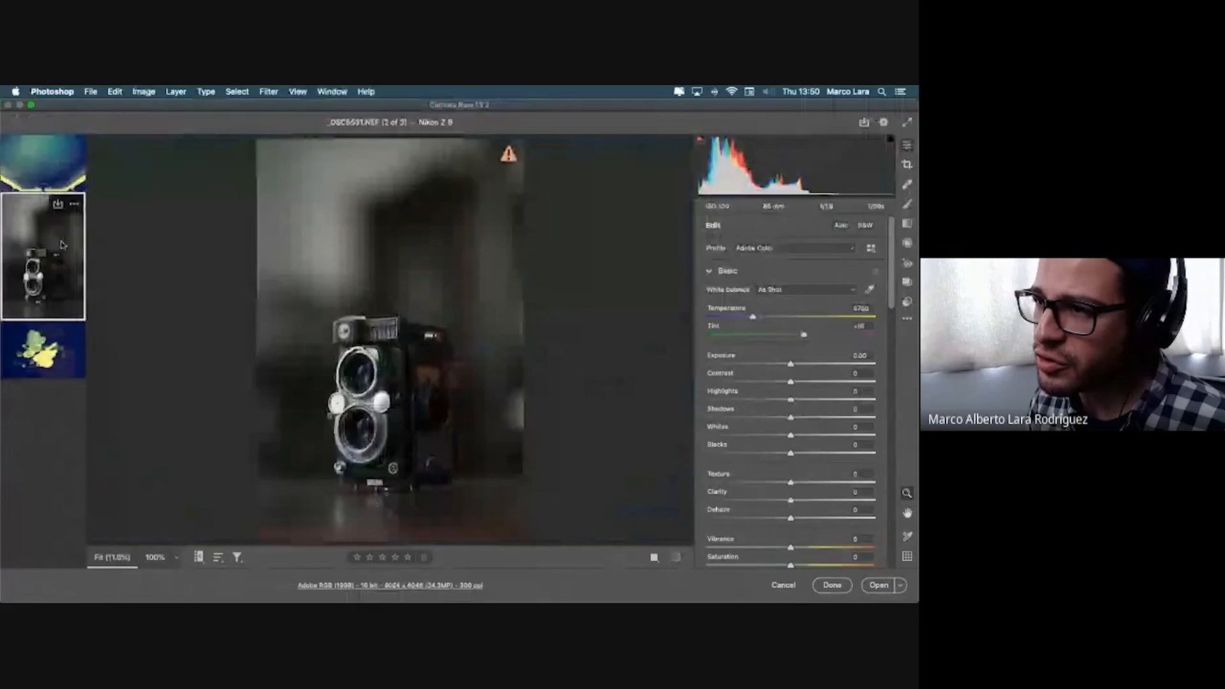
click(28, 172)
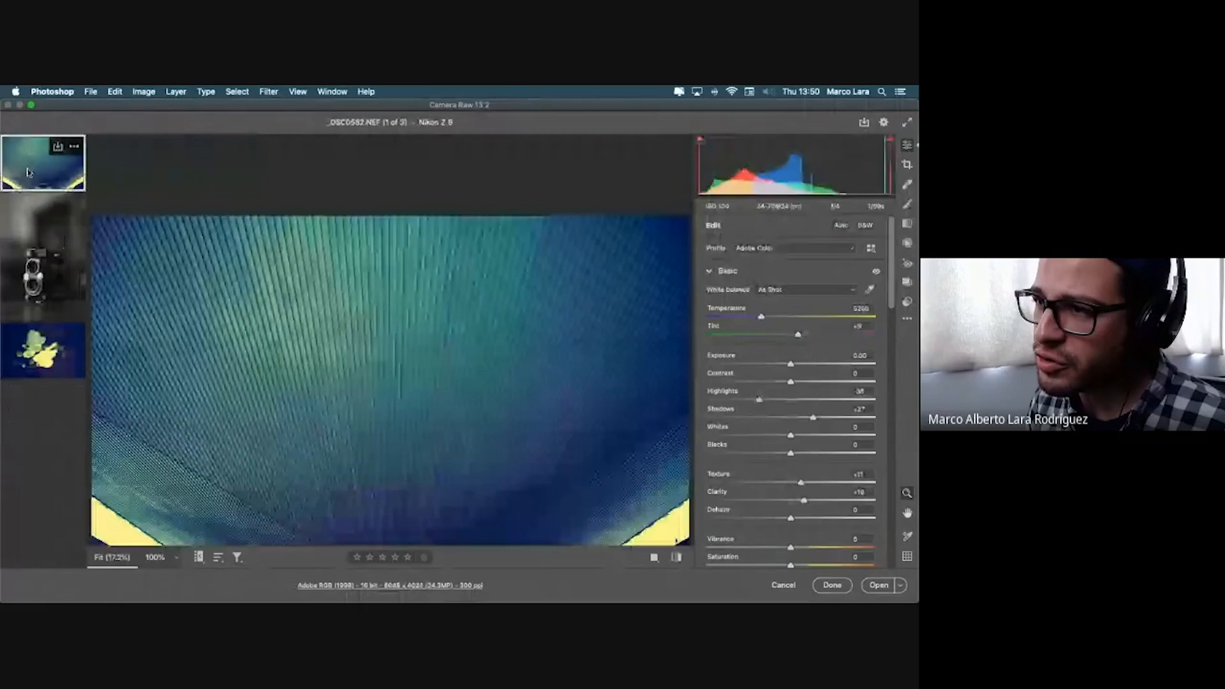
right_click(57, 168)
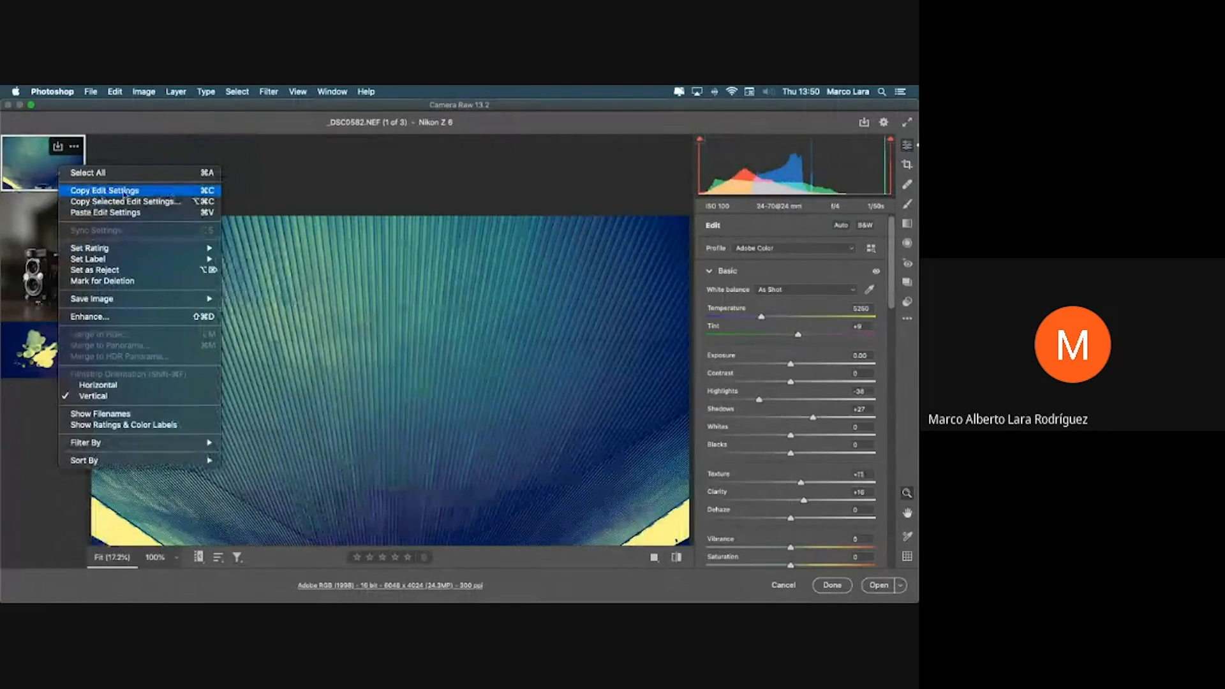
click(124, 191)
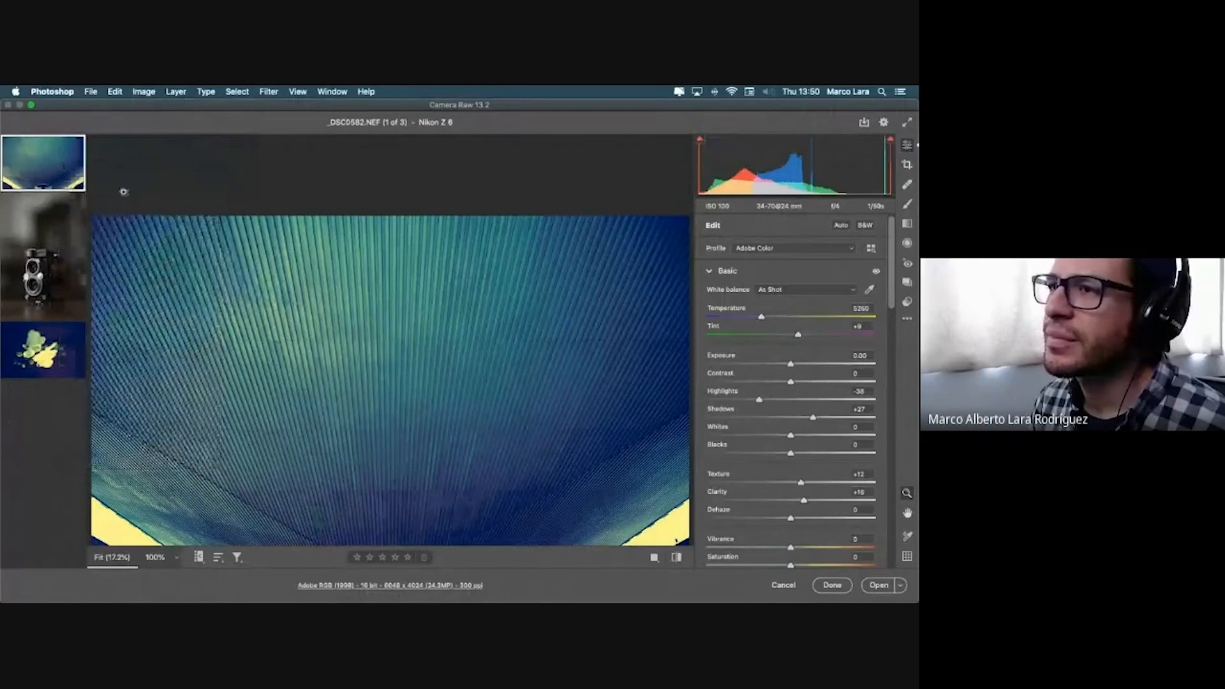
right_click(50, 224)
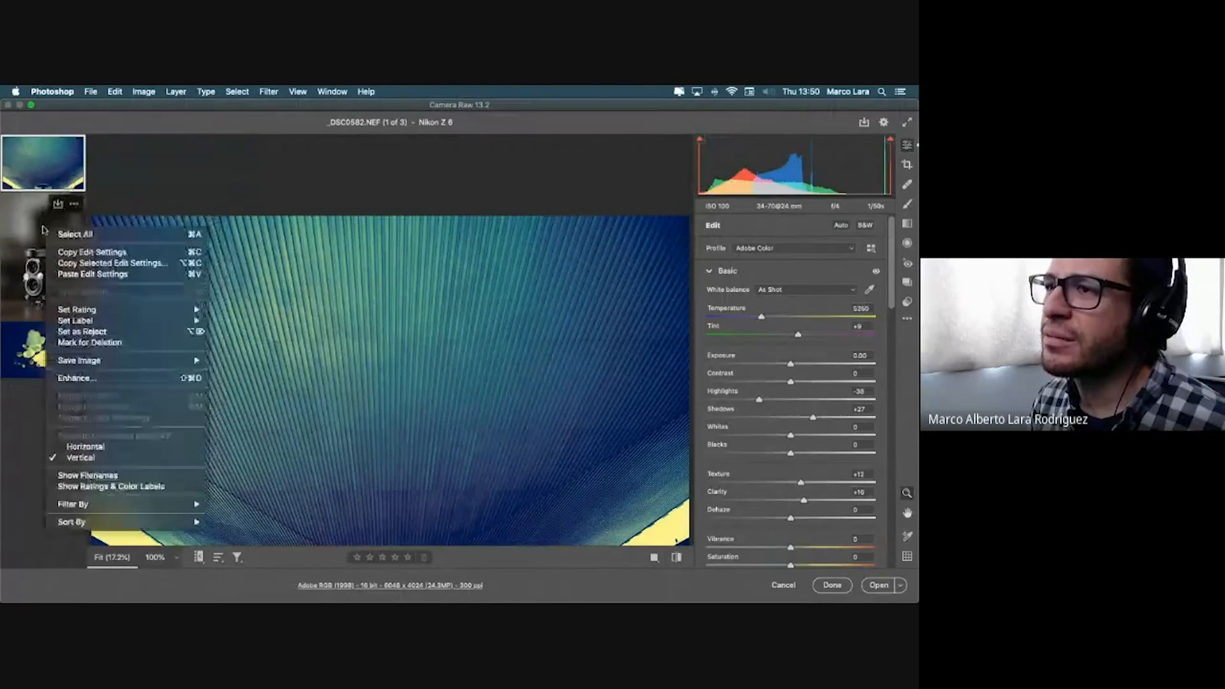
click(36, 234)
click(44, 238)
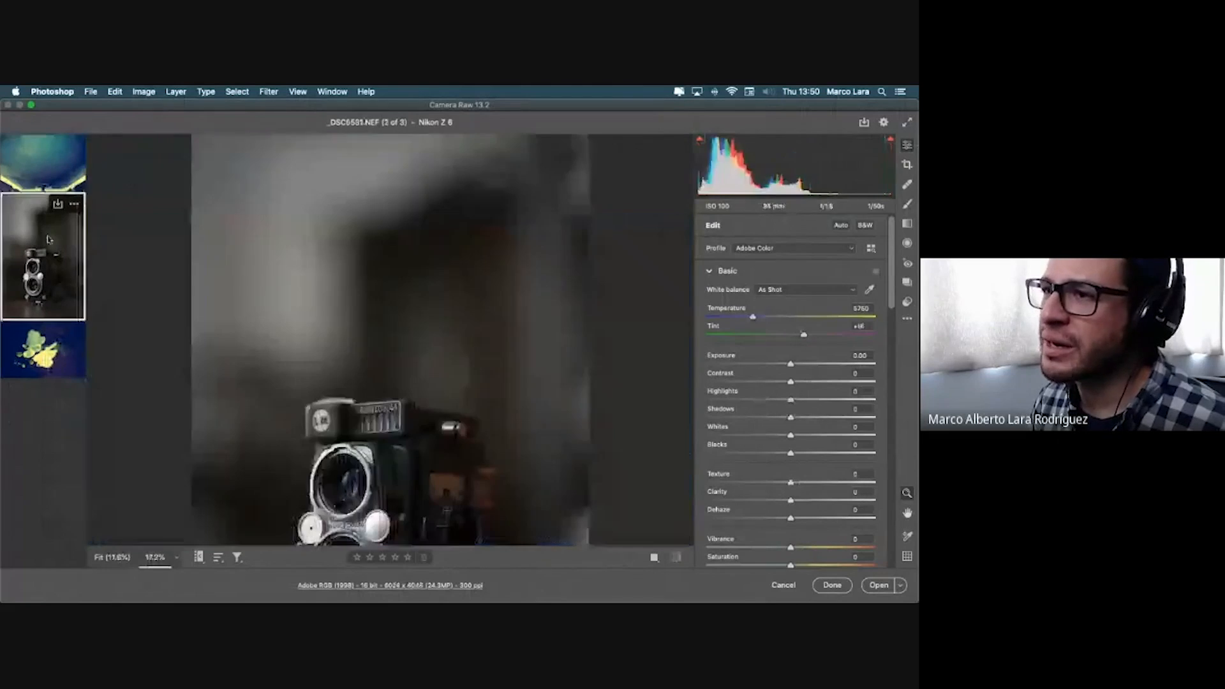
right_click(58, 242)
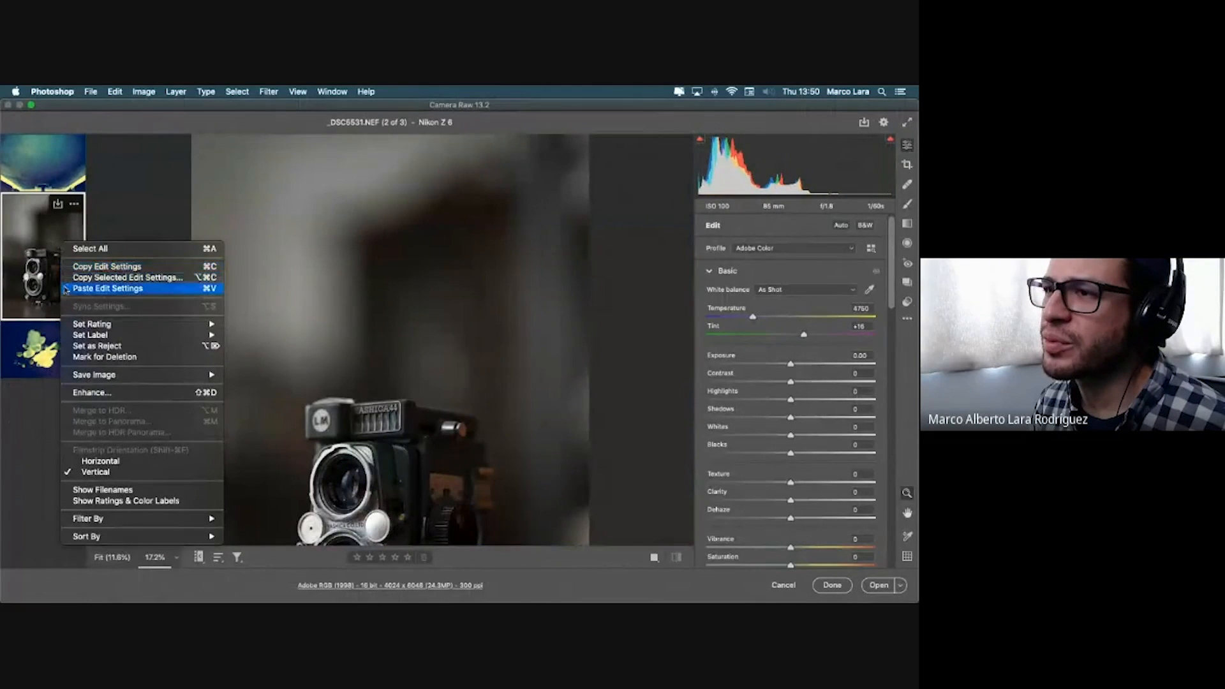
click(65, 288)
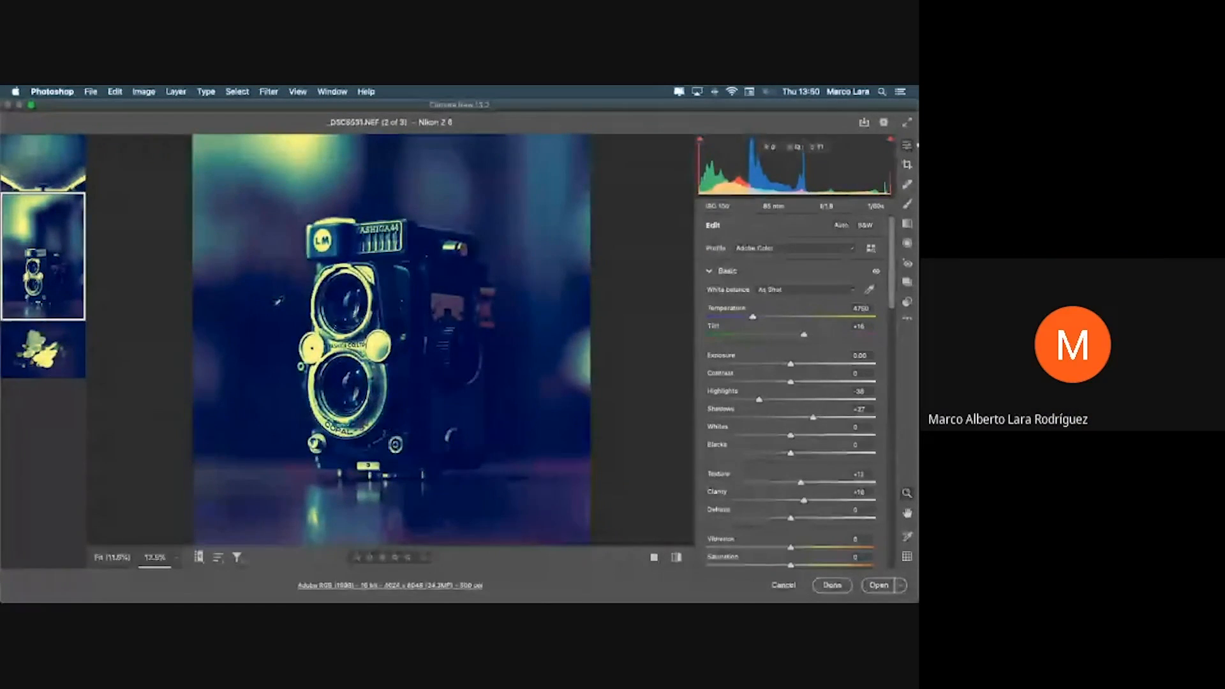
Step: Compare the color treatment of the three raw photos at a smaller zoom and cancel Camera Raw without keeping changes
key(super+minus)
key(super+minus)
click(63, 164)
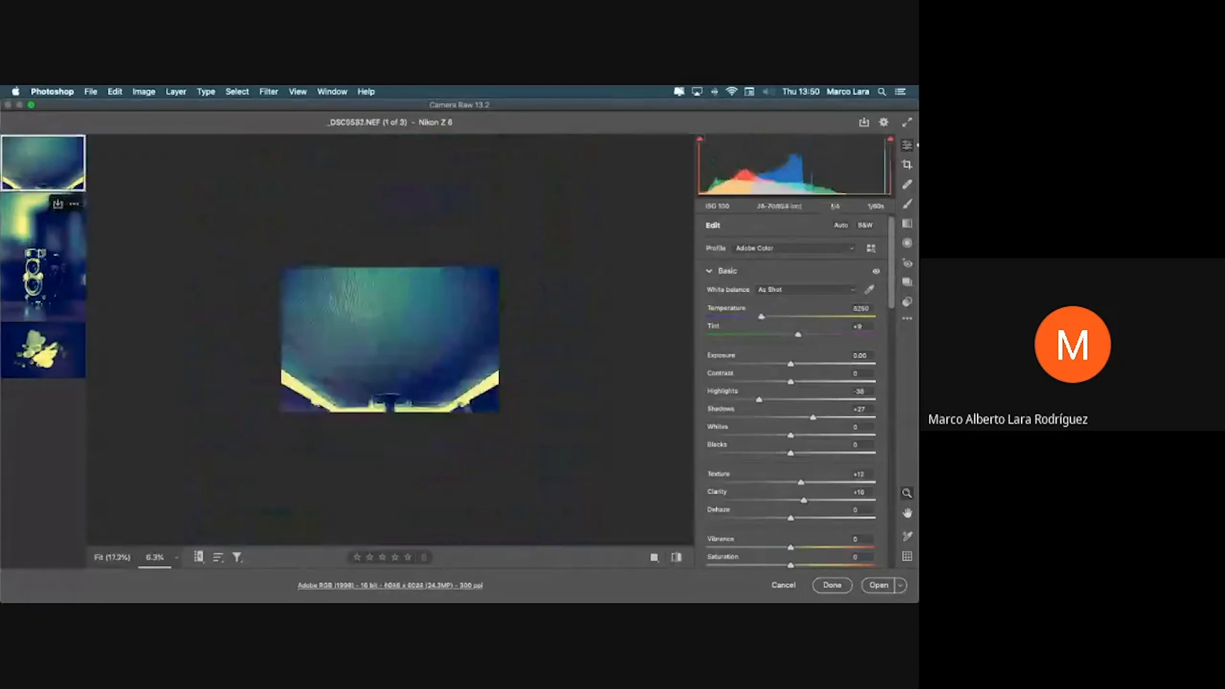
click(51, 252)
click(48, 350)
click(49, 274)
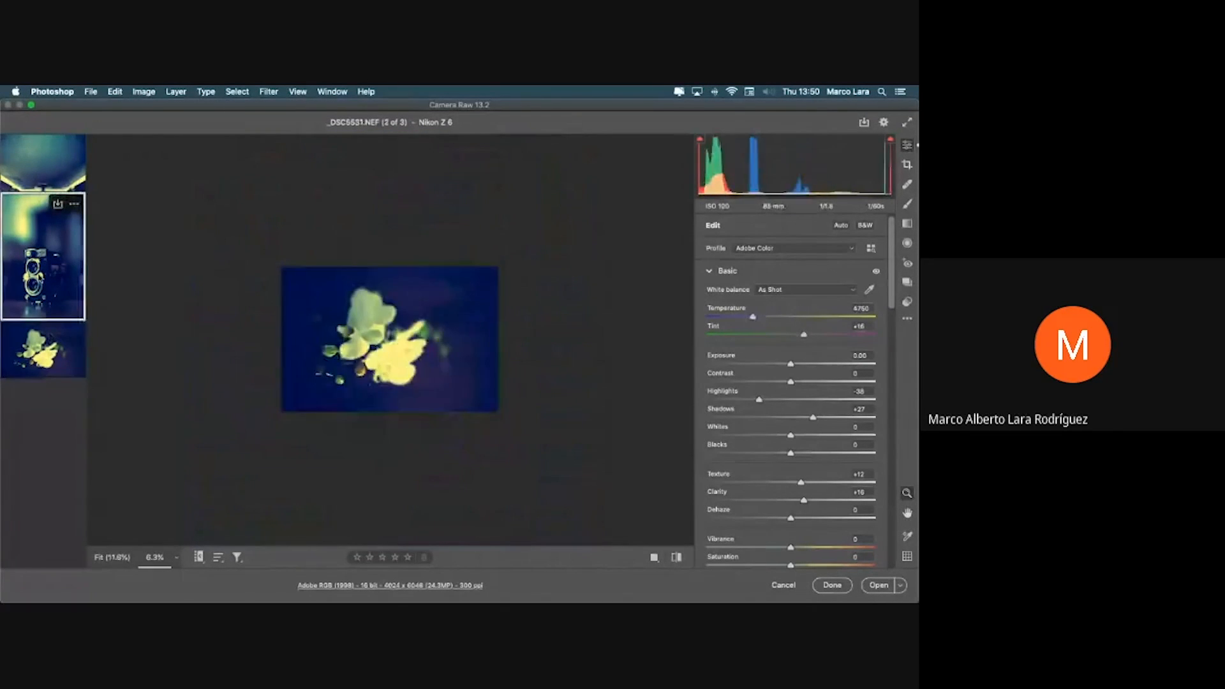
click(45, 163)
click(45, 262)
click(40, 350)
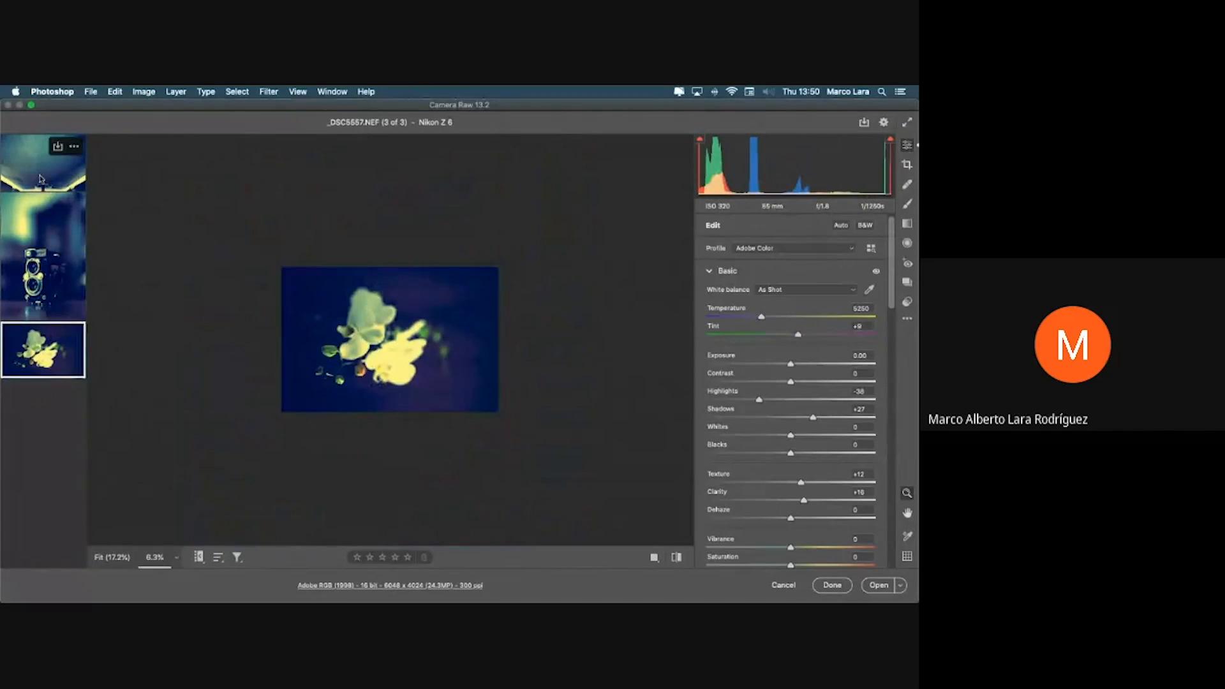
key(super+a)
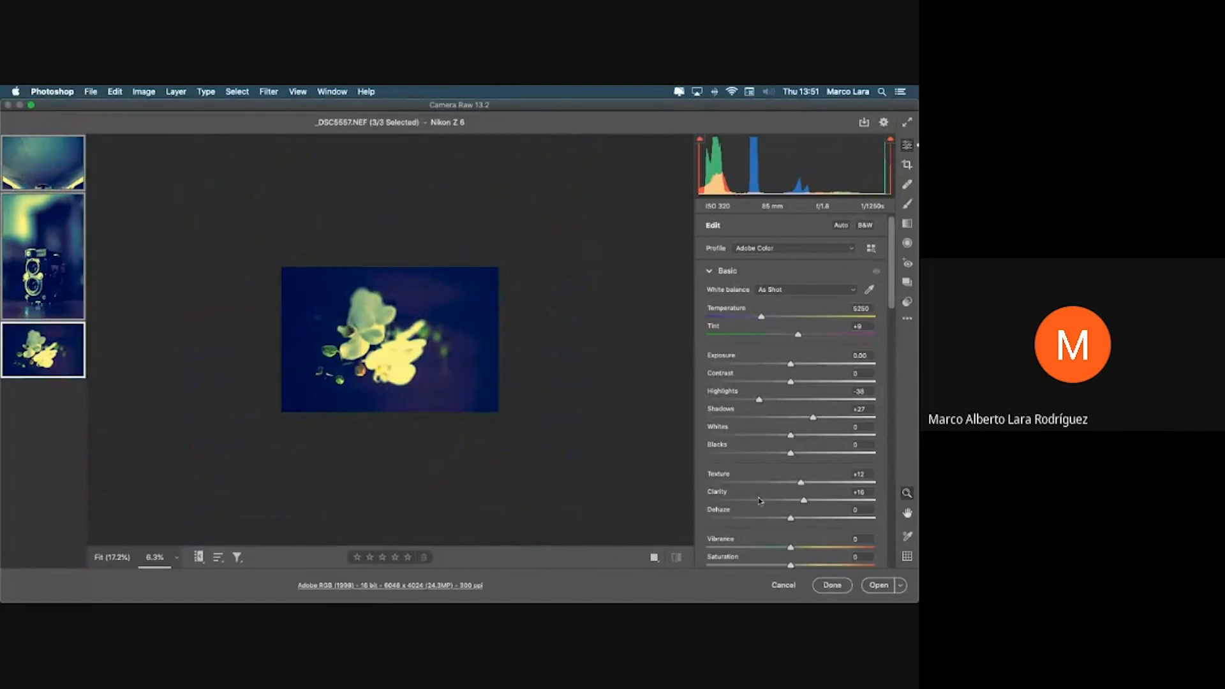
click(784, 586)
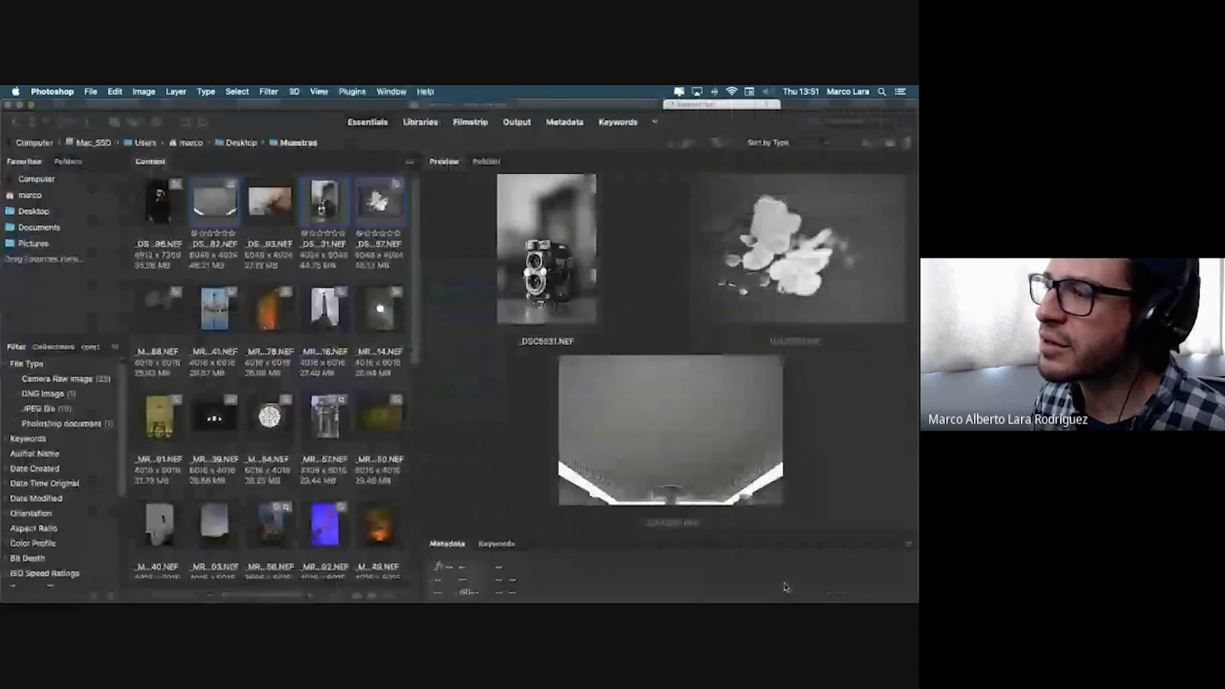
Step: Switch to Google Chrome and close the Photopea page
key(ctrl+Up)
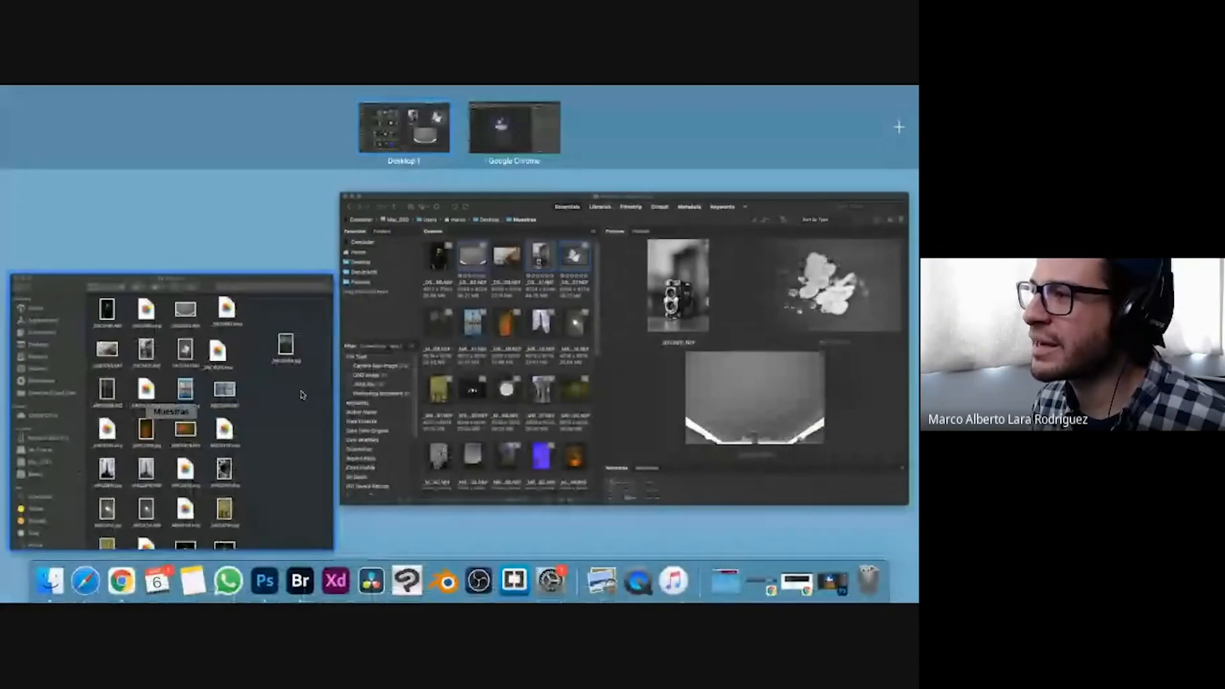
click(513, 129)
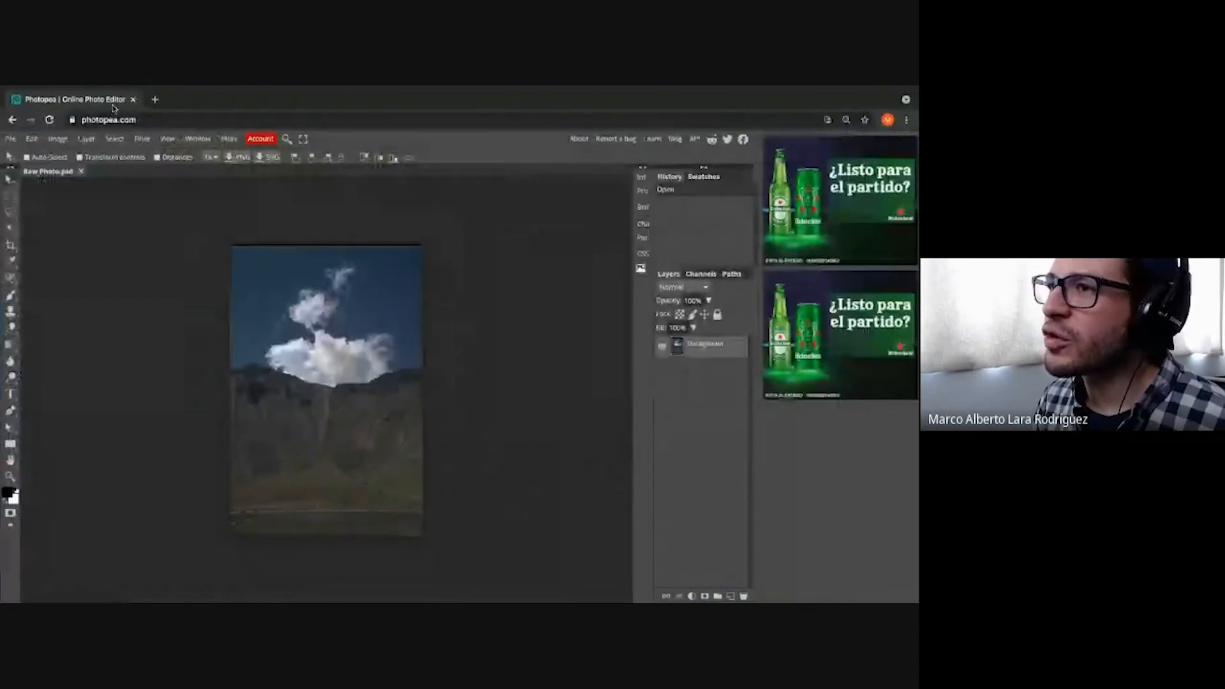
click(133, 99)
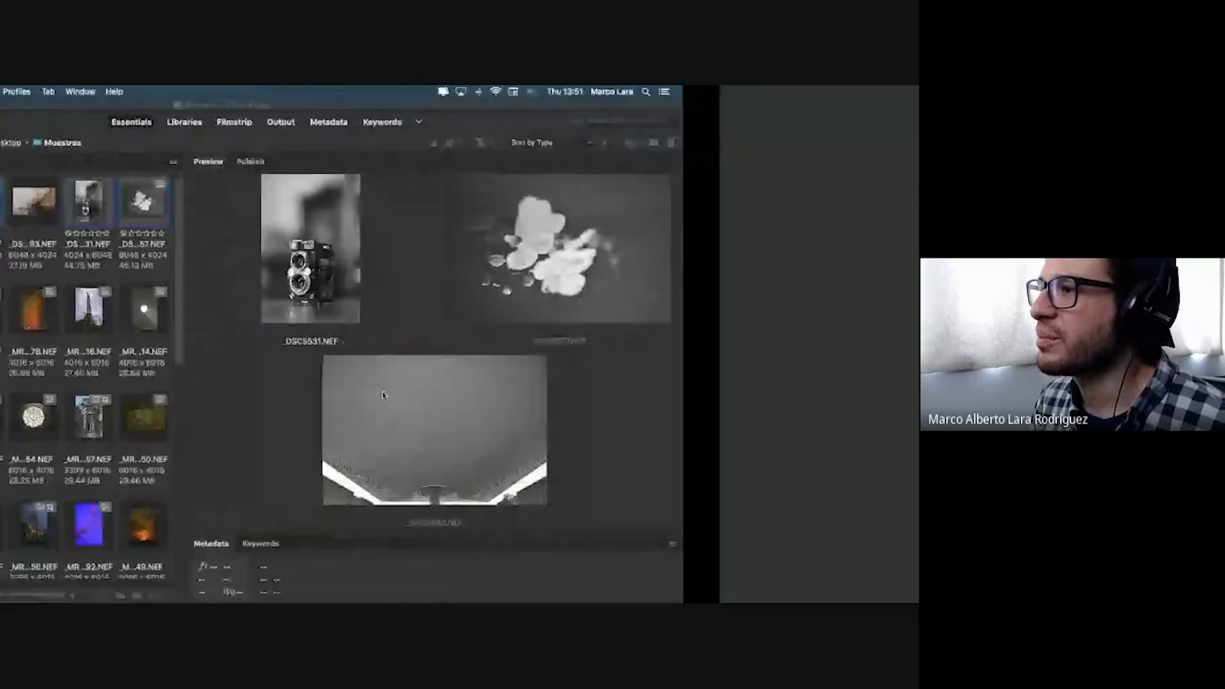
Step: Switch to Photoshop and examine the adjustment layer stack of _MRC9095.psd, from Hue/Saturation 2 down to Layer 0
key(ctrl+Up)
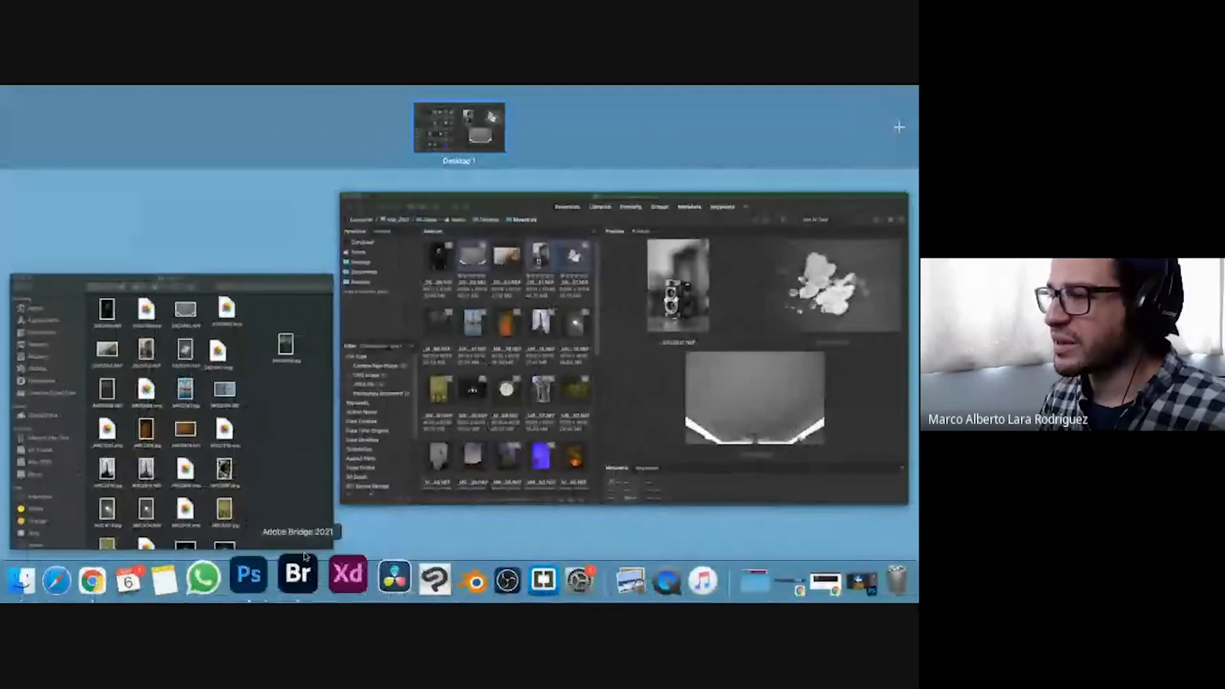
click(263, 574)
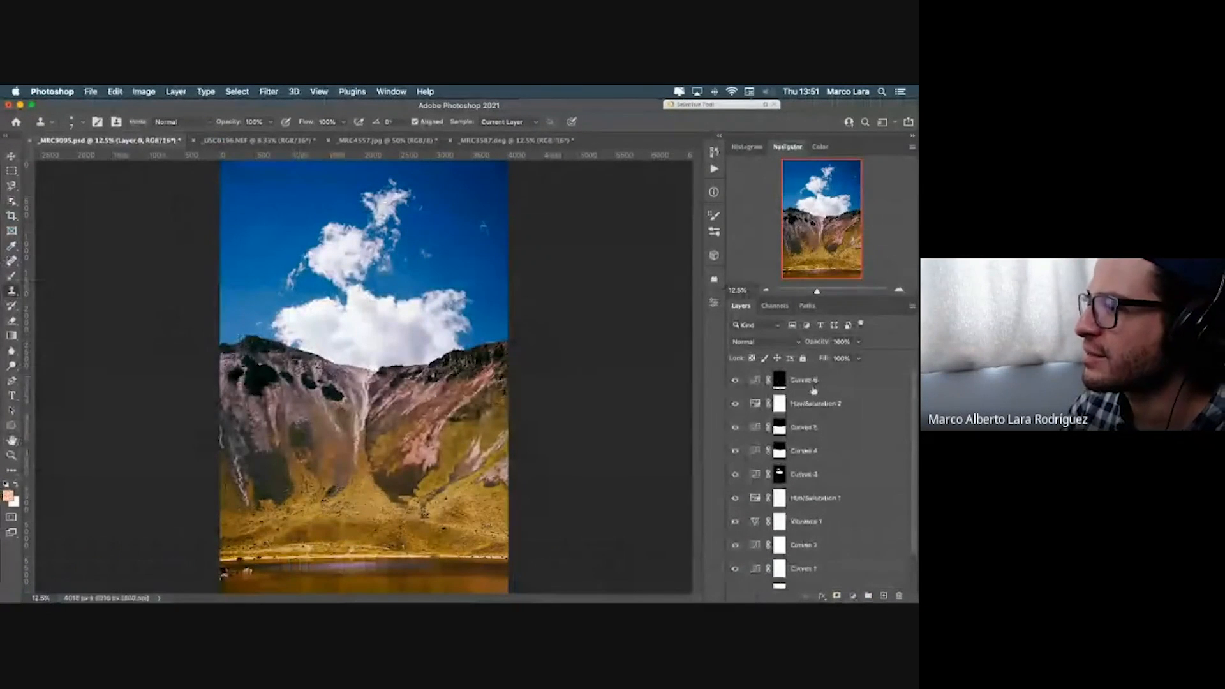
click(817, 405)
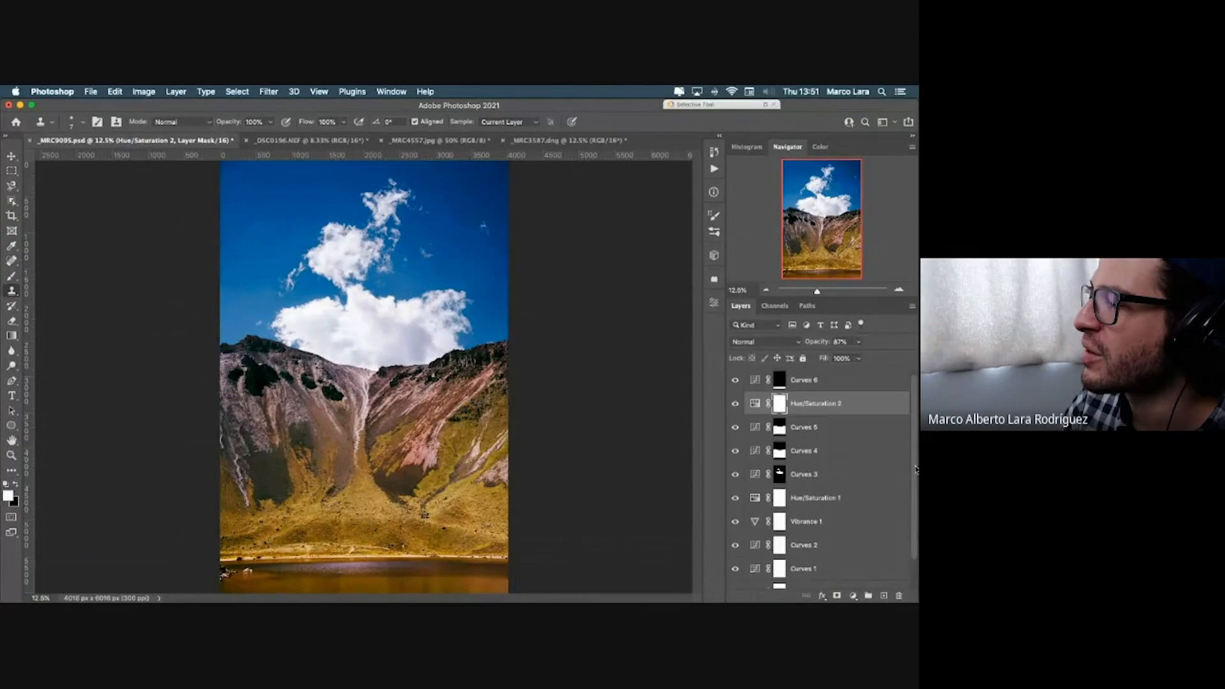
scroll(916, 469, down, 2)
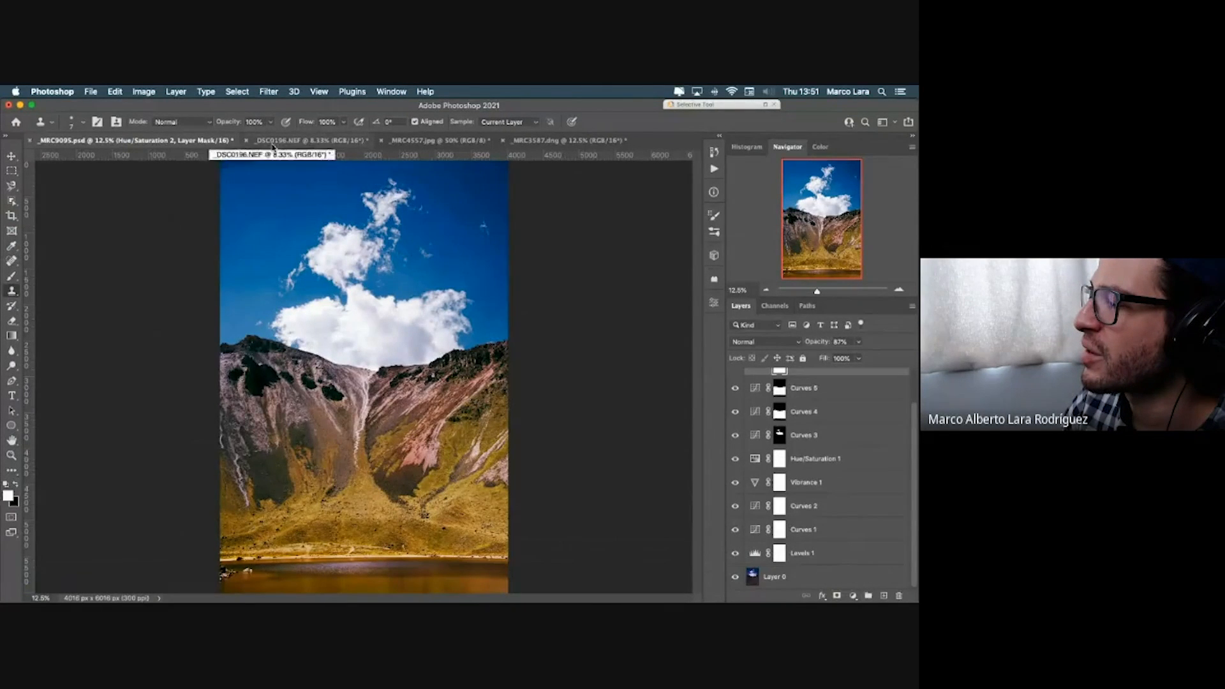
Step: Switch to Adobe Bridge and open _MRC2816.NEF, the chimney photo, in Camera Raw
key(ctrl+Up)
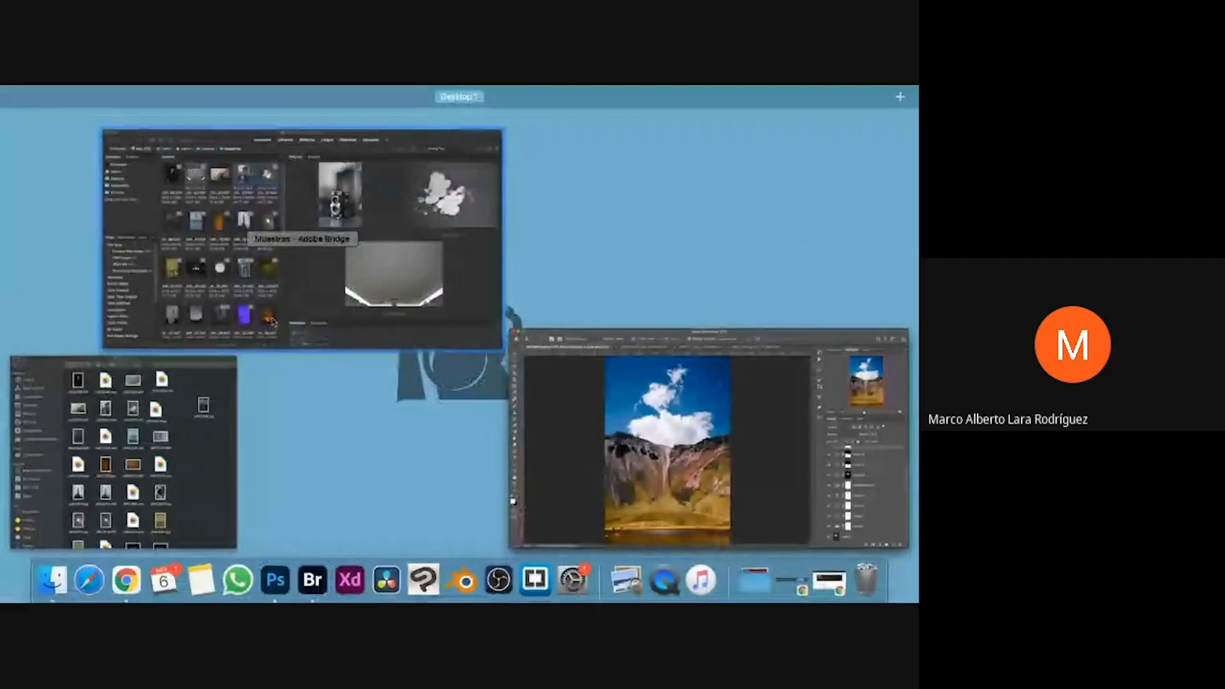
click(200, 273)
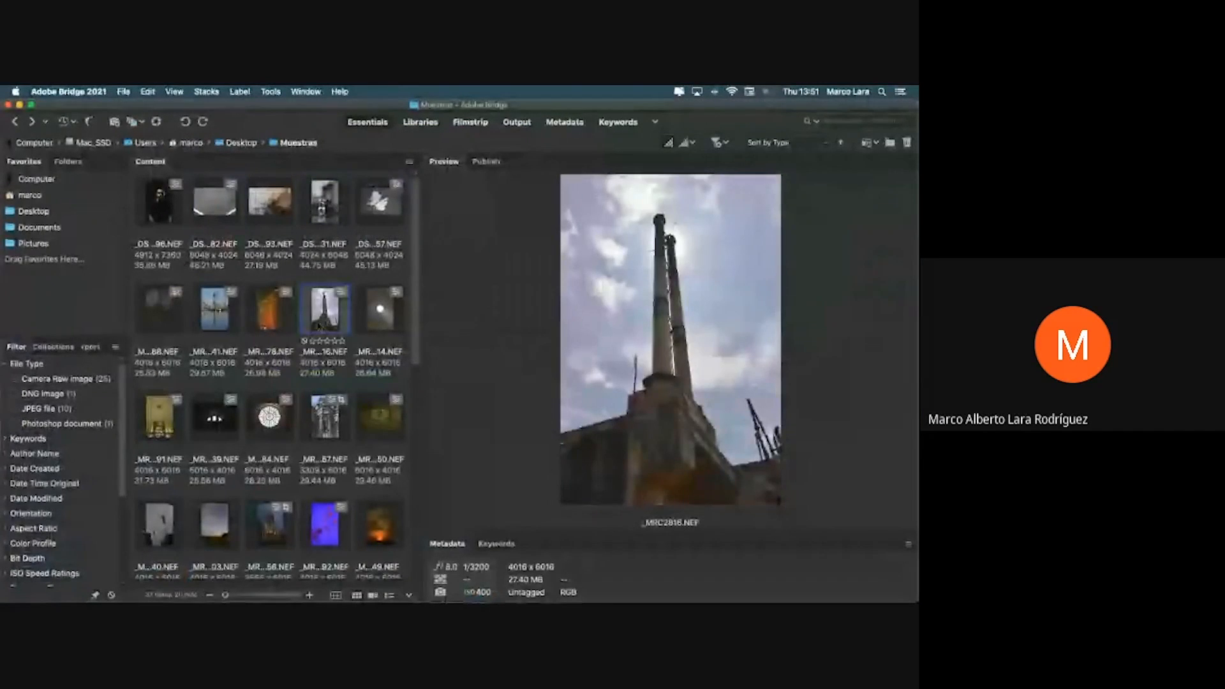
double_click(320, 324)
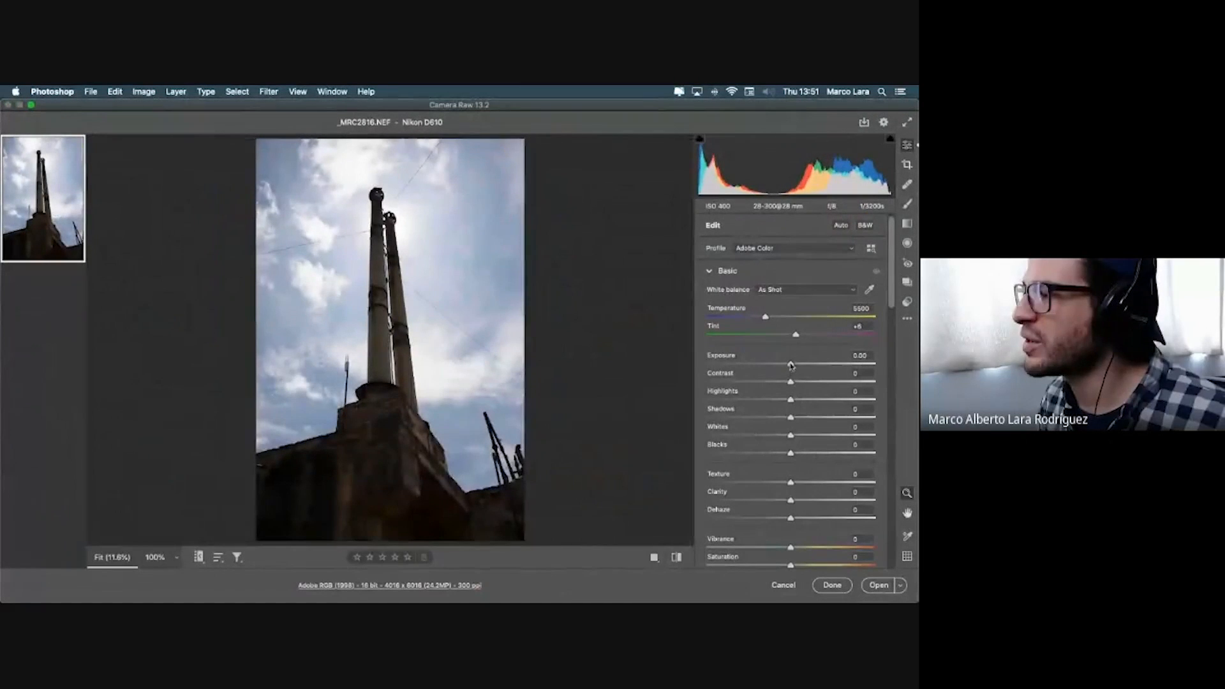
Step: Set Exposure +0.70, Contrast -9, Highlights -100, Shadows +51, Clarity +59, Vibrance +64 and Saturation +29, and open the photo in Photoshop
drag(791, 365, 695, 406)
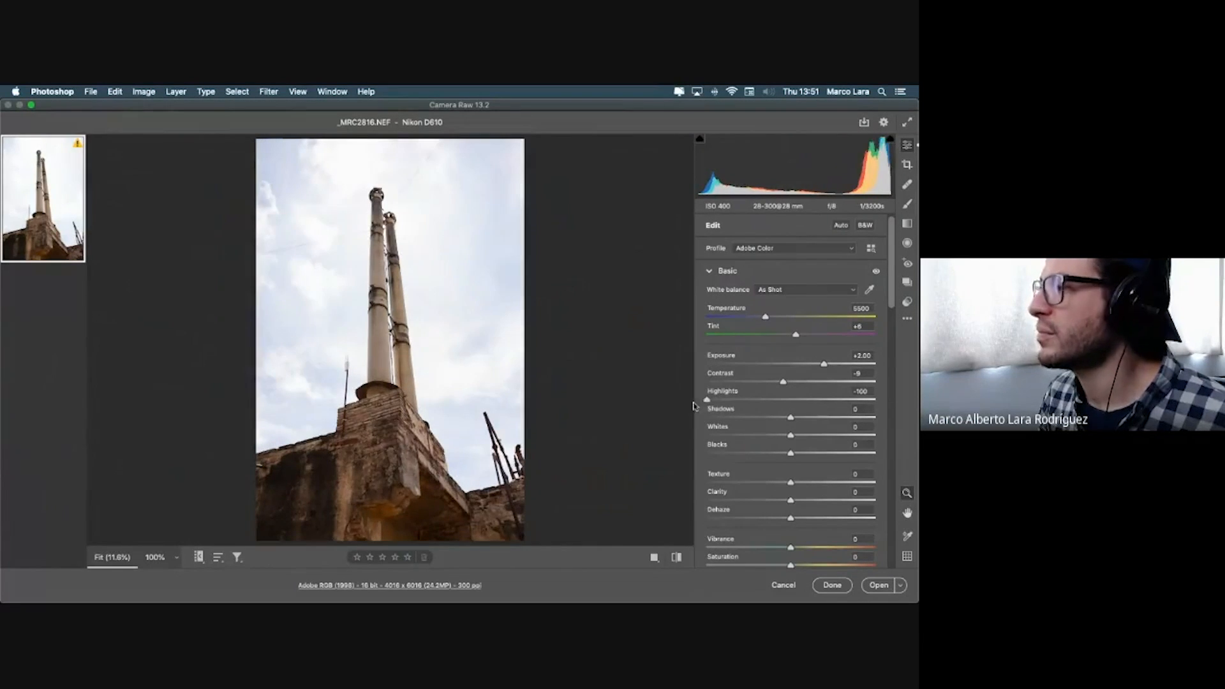
drag(799, 502, 840, 501)
drag(824, 366, 803, 365)
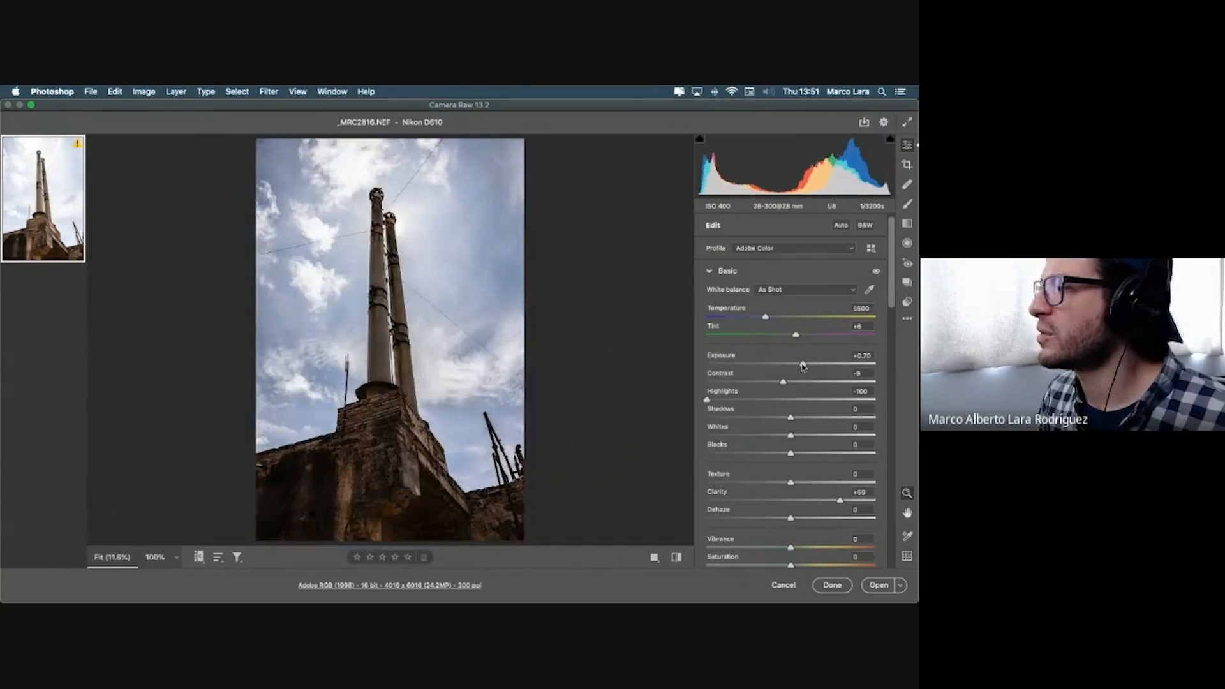
drag(791, 418, 833, 418)
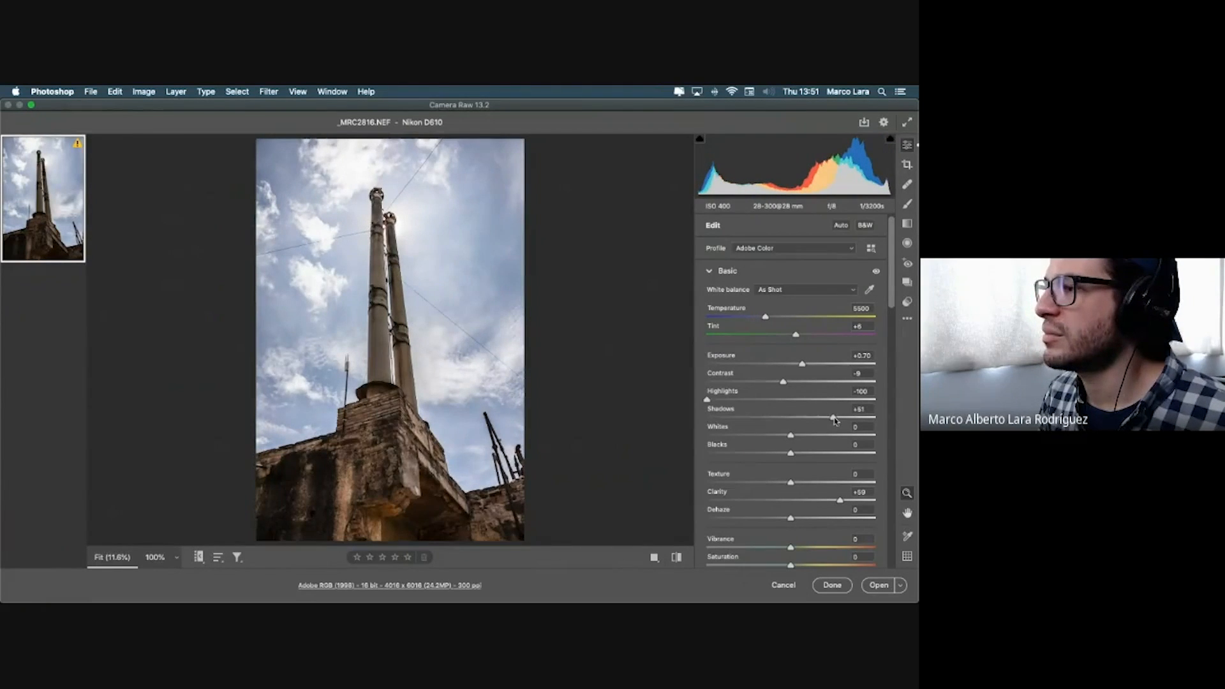
mouse_move(791, 567)
mouse_down()
mouse_move(802, 567)
mouse_move(798, 548)
mouse_move(844, 549)
mouse_move(815, 565)
mouse_up()
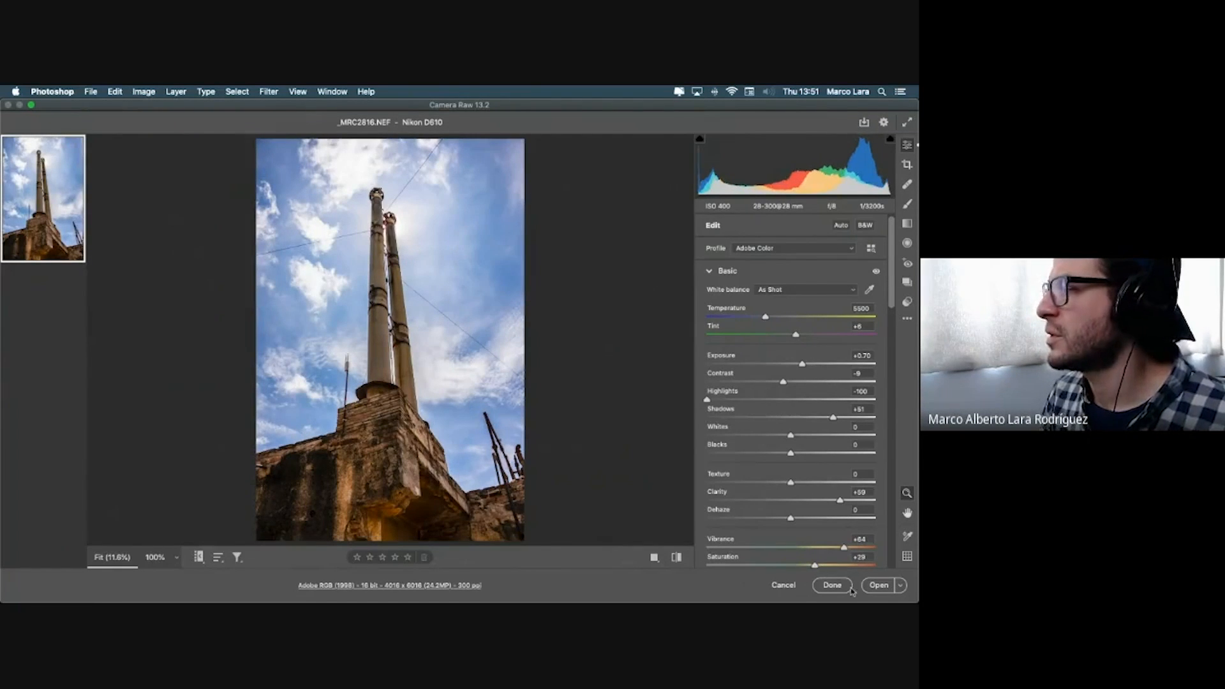
click(877, 585)
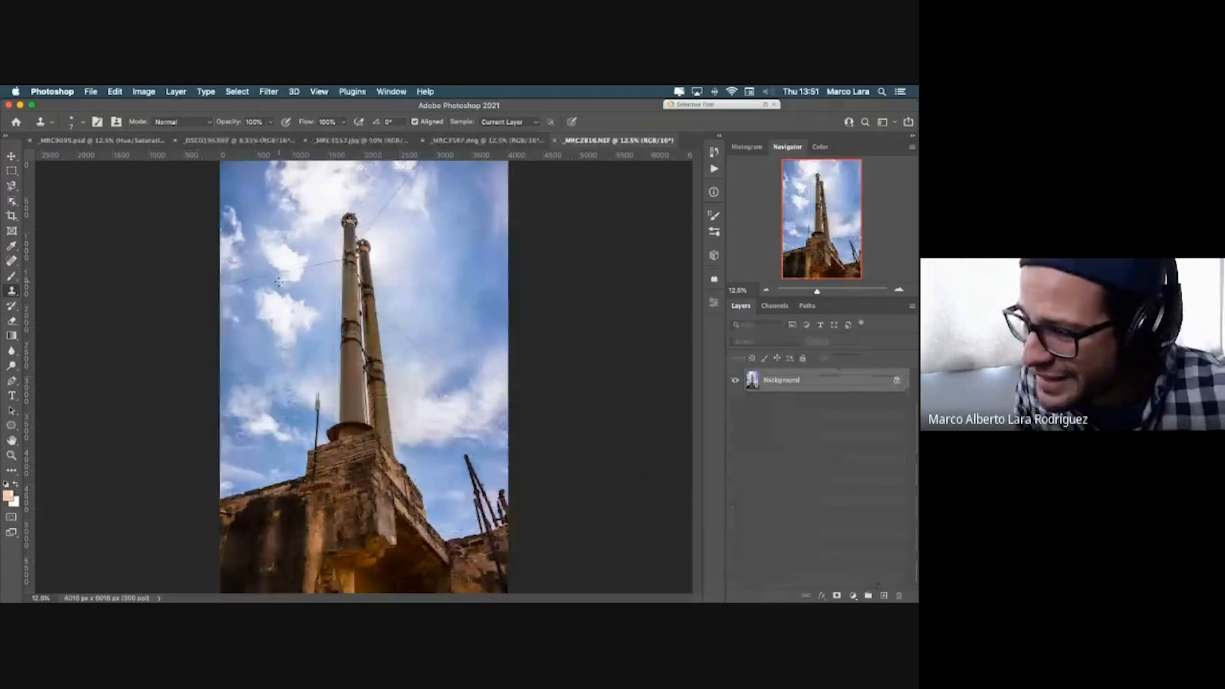
Step: Return to the _MRC9095.psd document and select its Levels 1 adjustment layer
click(125, 141)
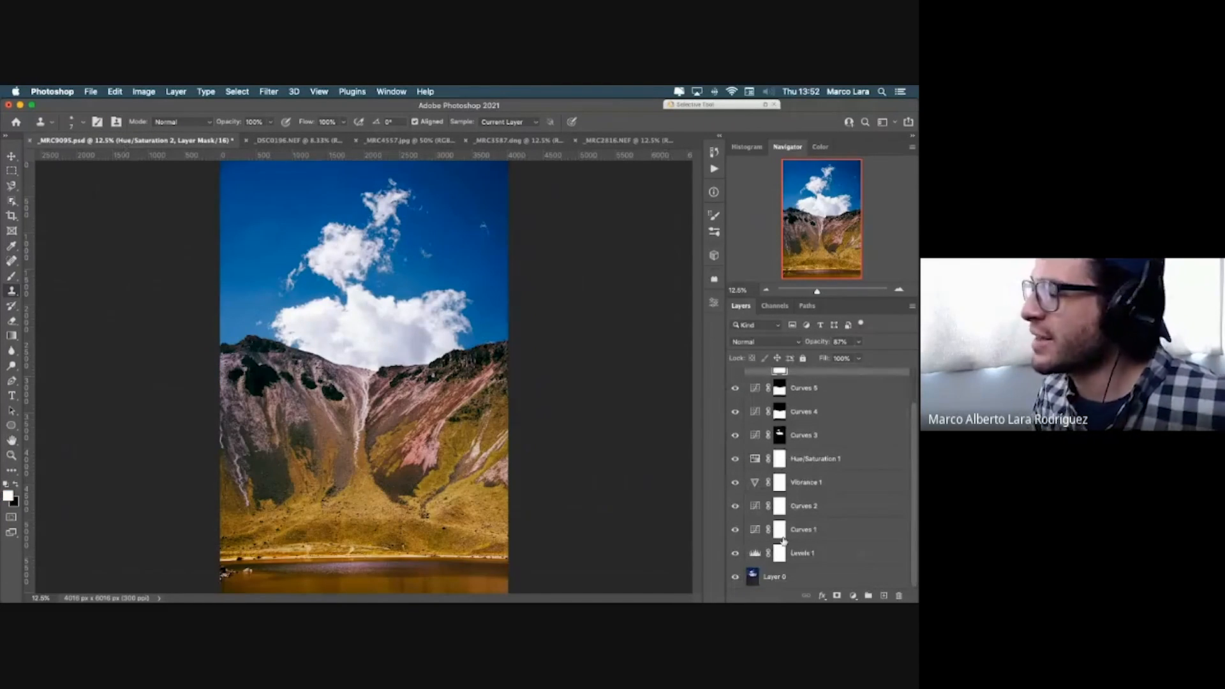
click(823, 554)
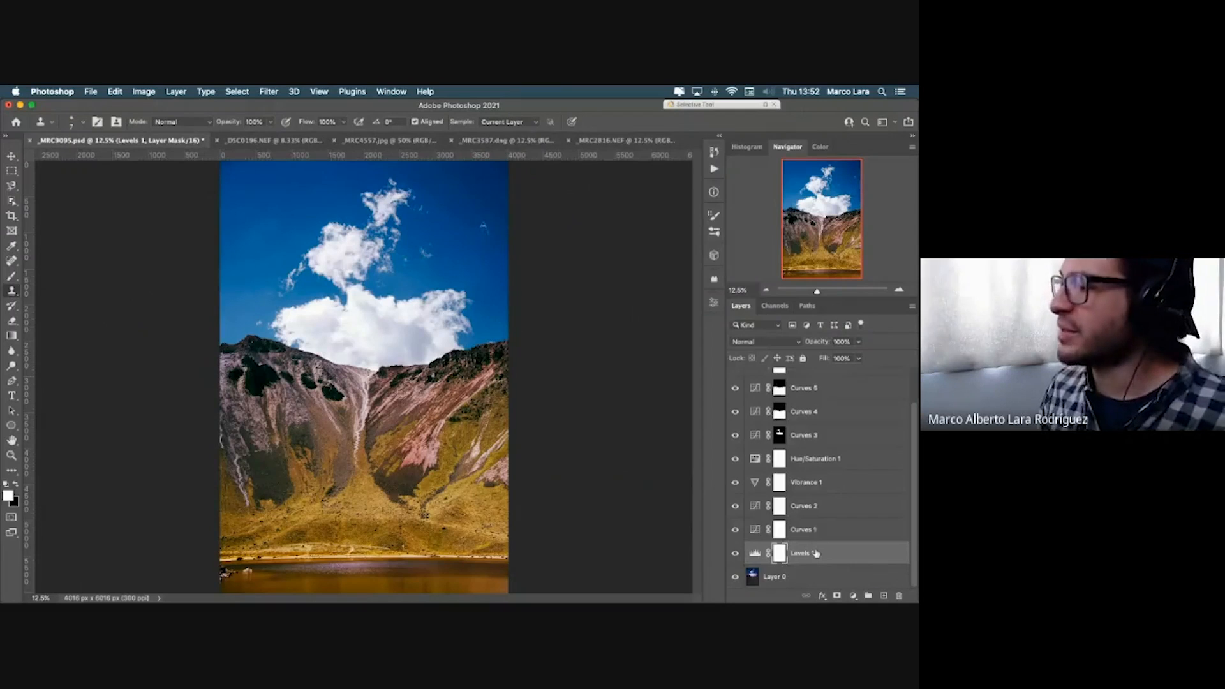
right_click(816, 553)
key(Escape)
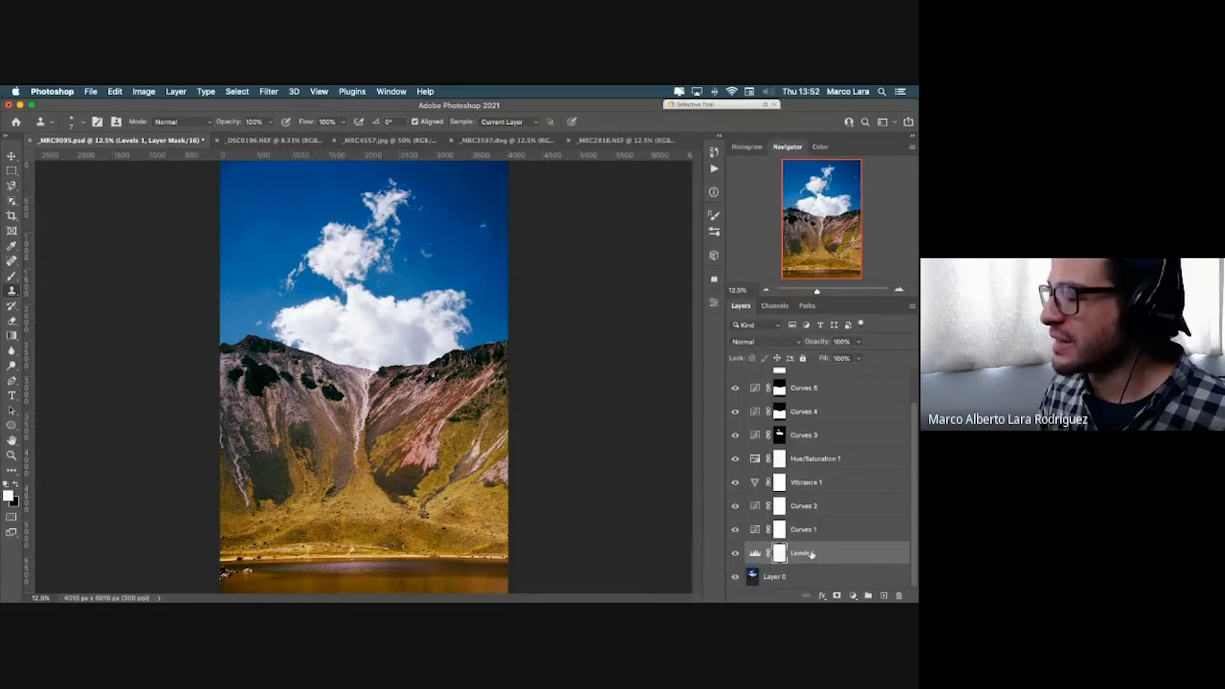
Step: Duplicate the Levels 1 adjustment layer from _MRC9095.psd into the _MRC2816.NEF document
right_click(811, 555)
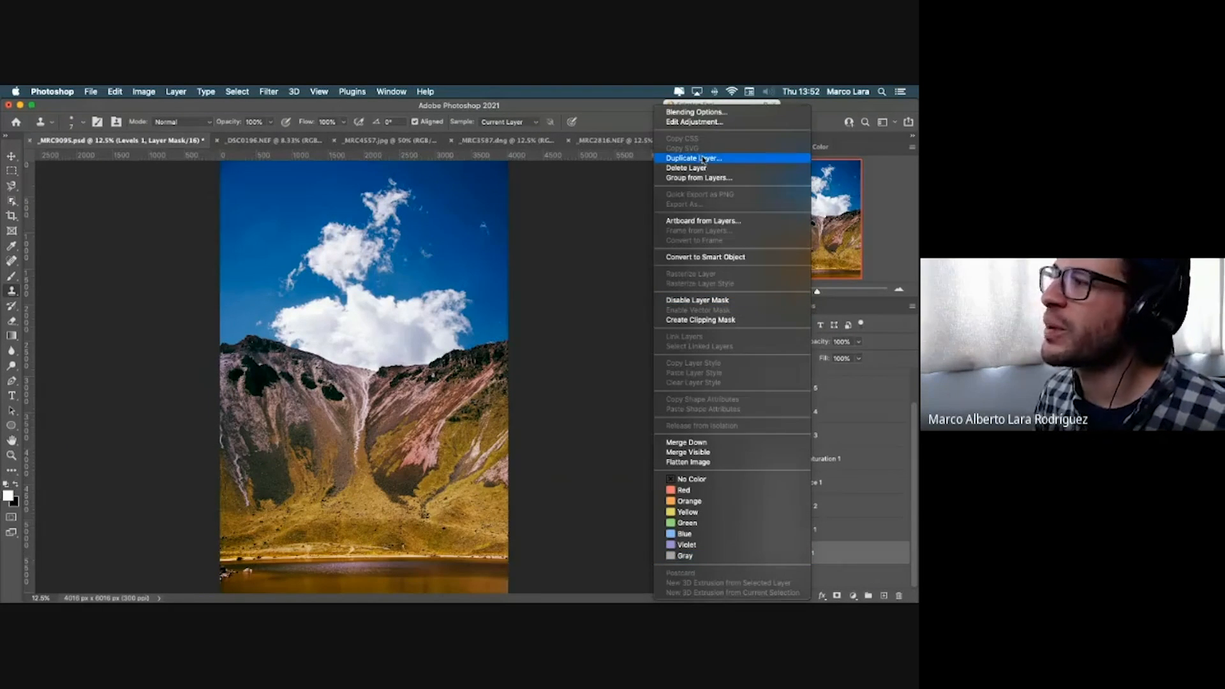
click(704, 160)
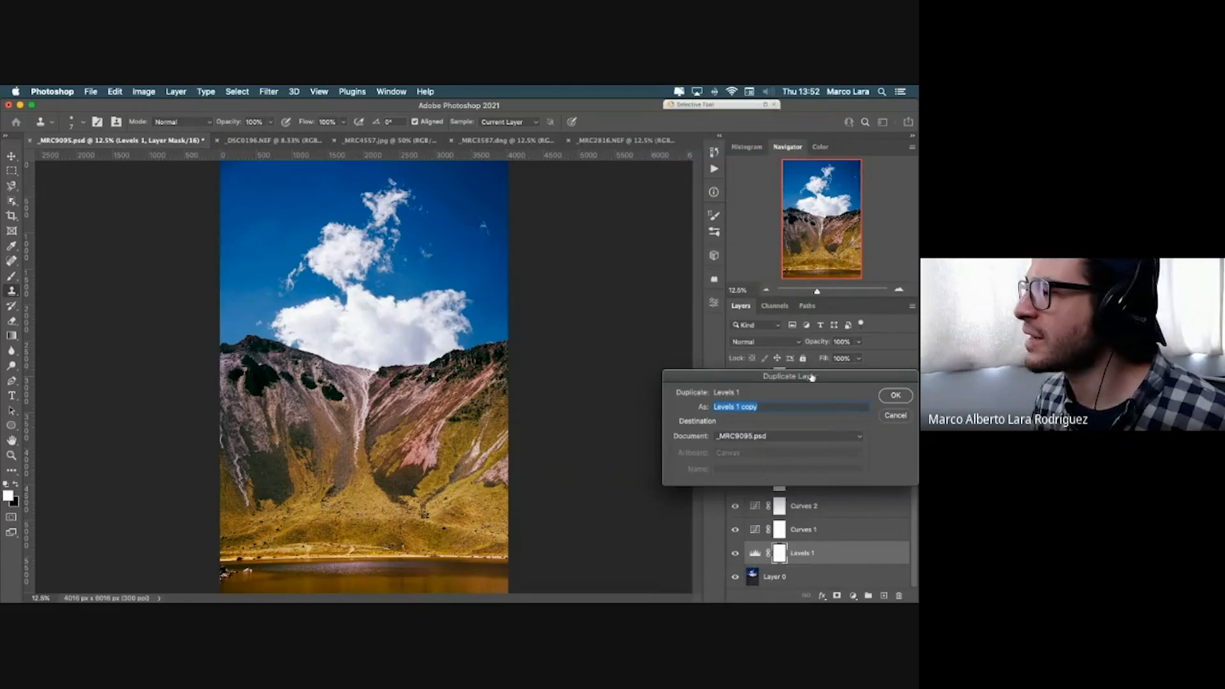
drag(808, 378, 399, 285)
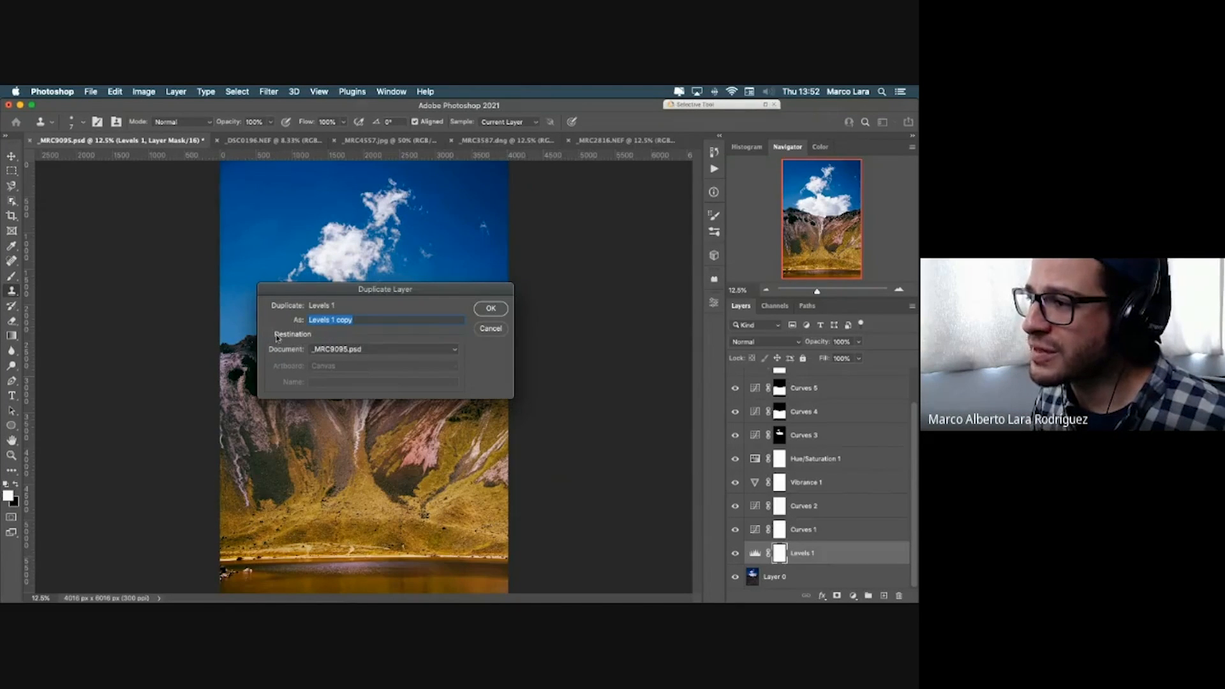
click(377, 349)
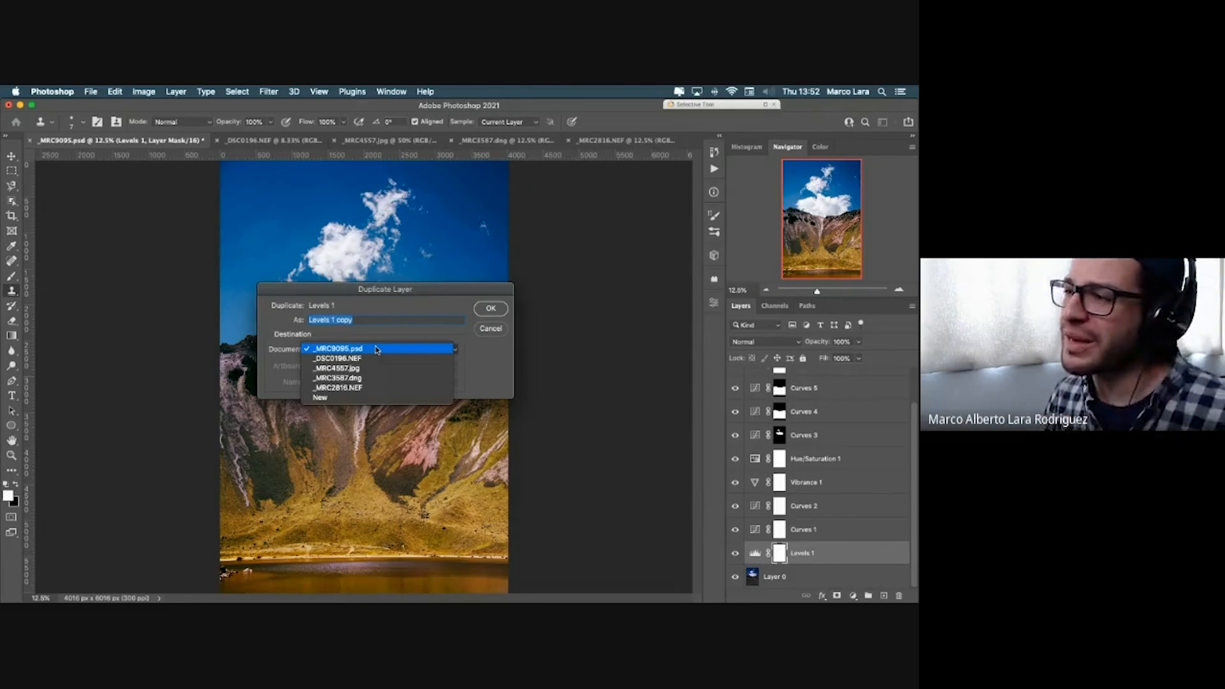
click(376, 388)
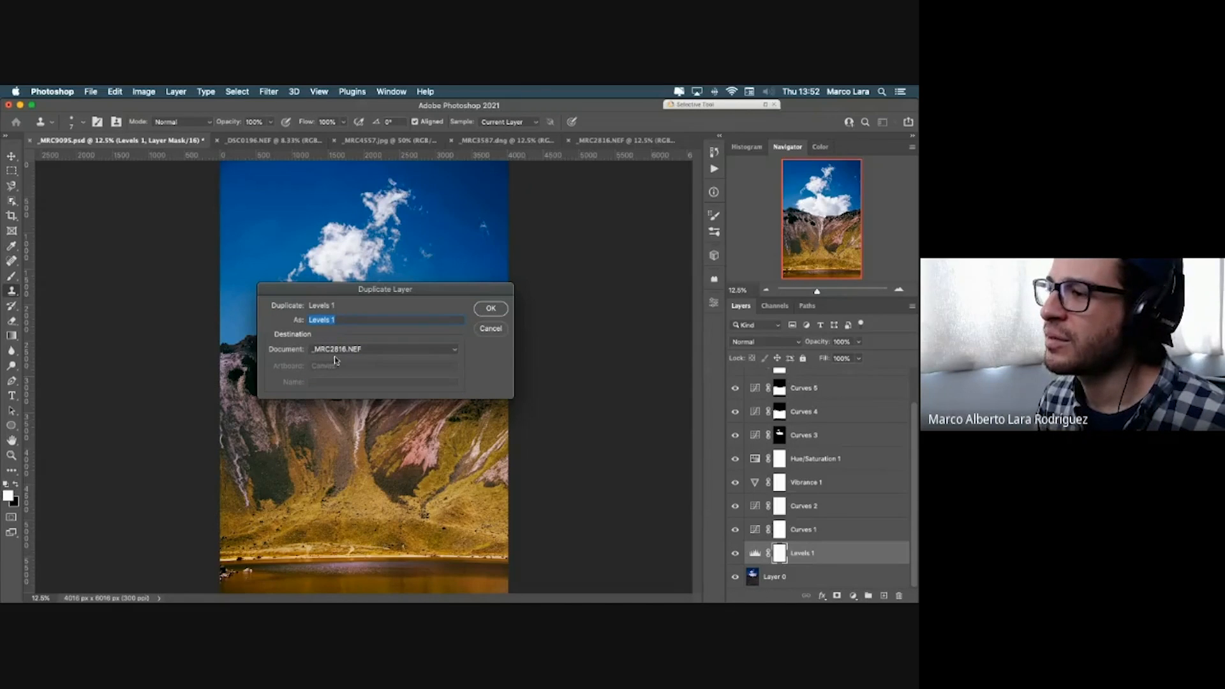
click(488, 308)
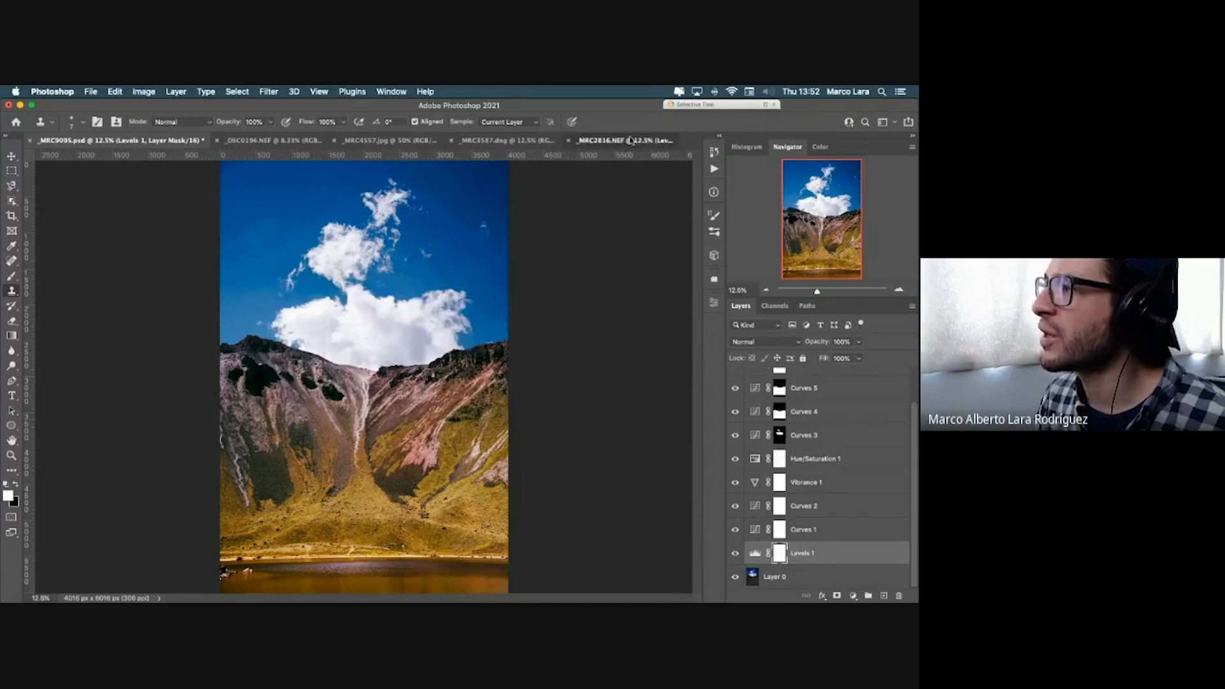
Step: In _MRC2816.NEF, toggle the copied Levels 1 layer's visibility to compare its effect, and delete the layer
click(630, 140)
click(735, 381)
click(735, 381)
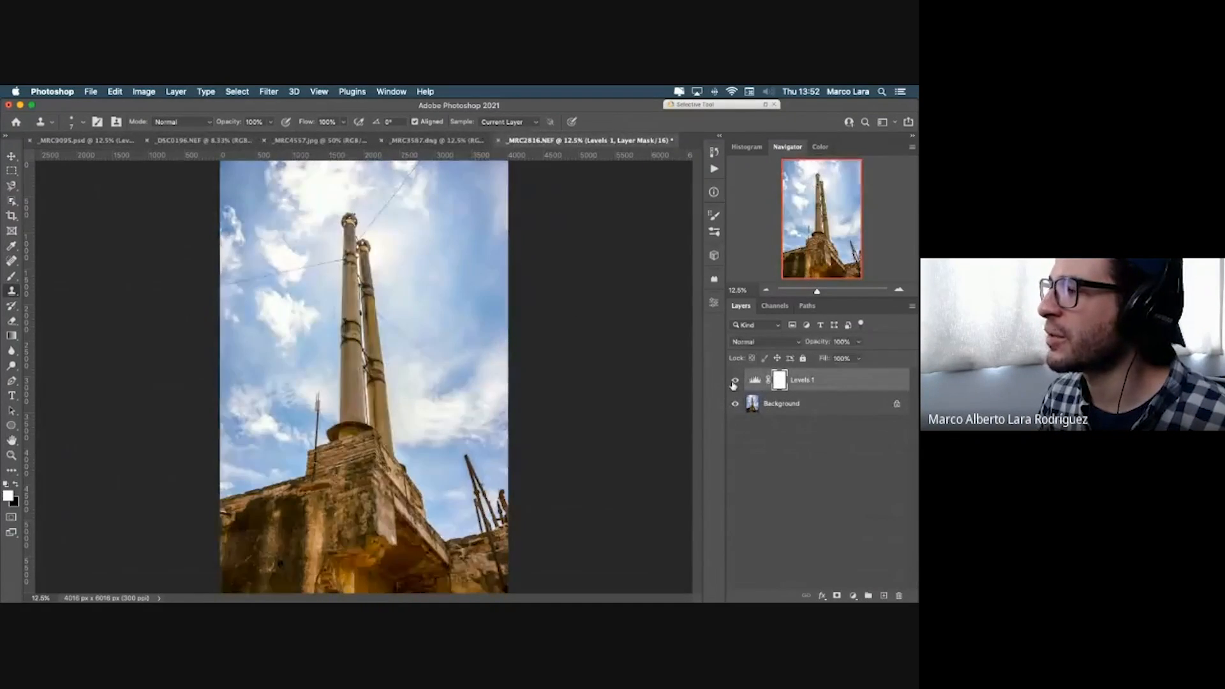
click(734, 381)
click(735, 381)
key(Delete)
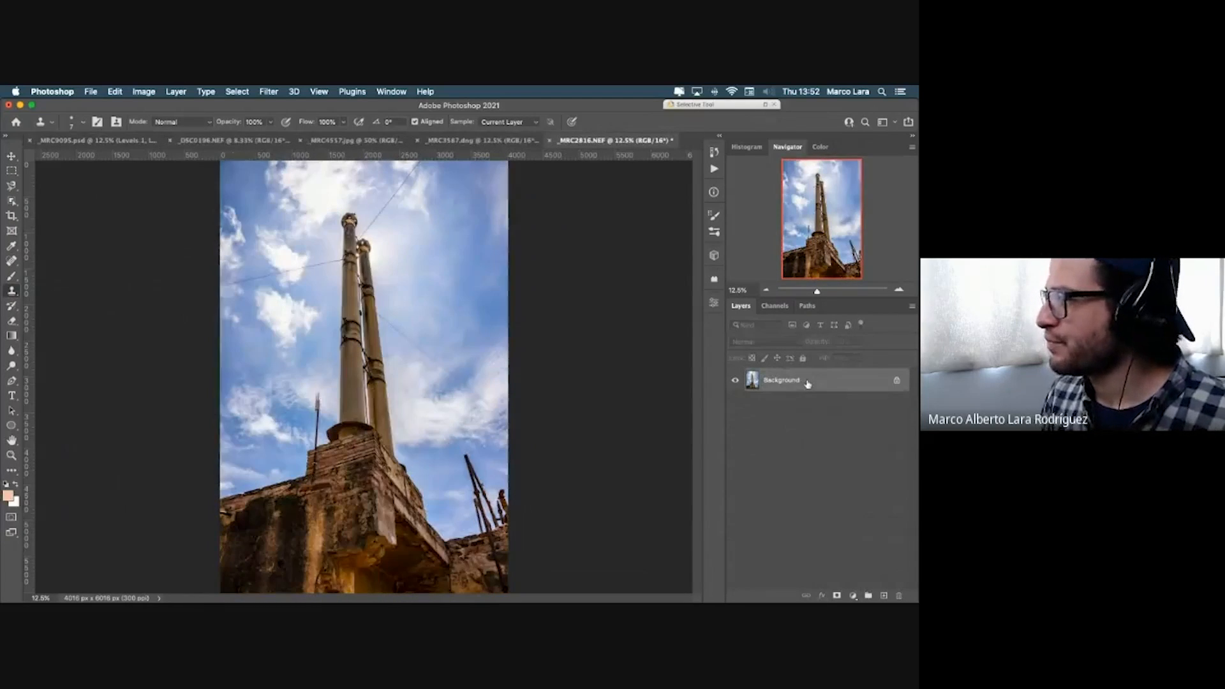
Step: Select all adjustment layers from Levels 1 up to Curves 6 in _MRC9095.psd and duplicate them into _MRC2816.NEF
click(129, 141)
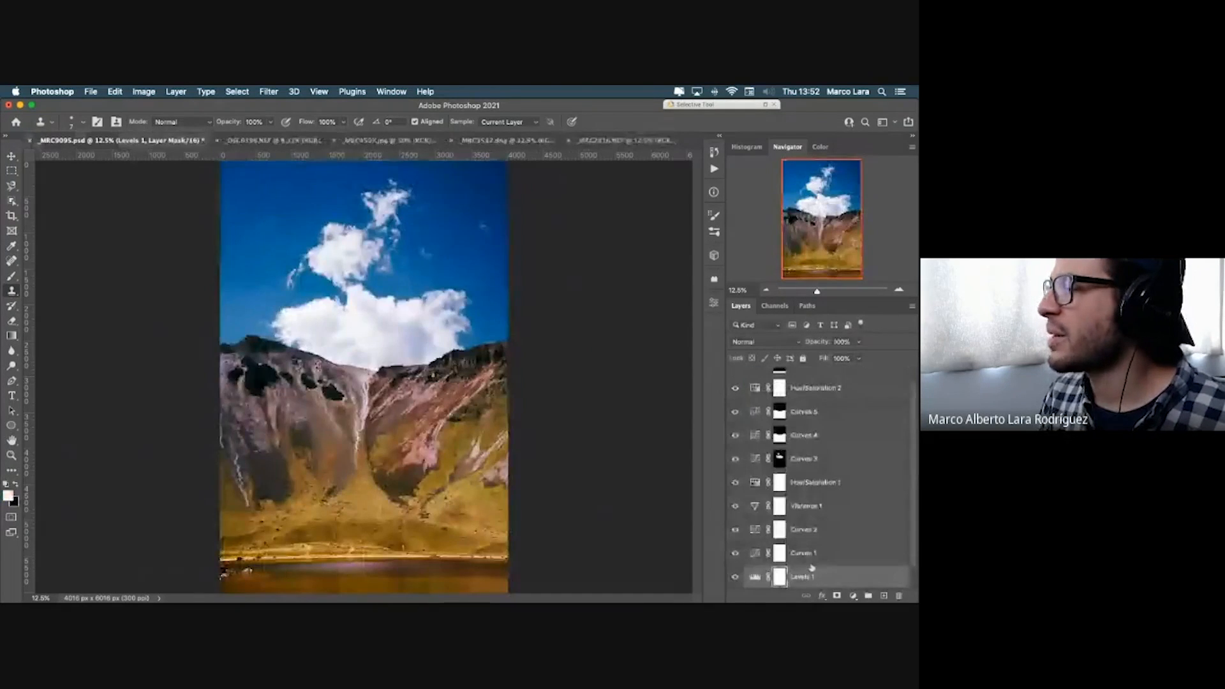
scroll(840, 522, down, 2)
click(823, 554)
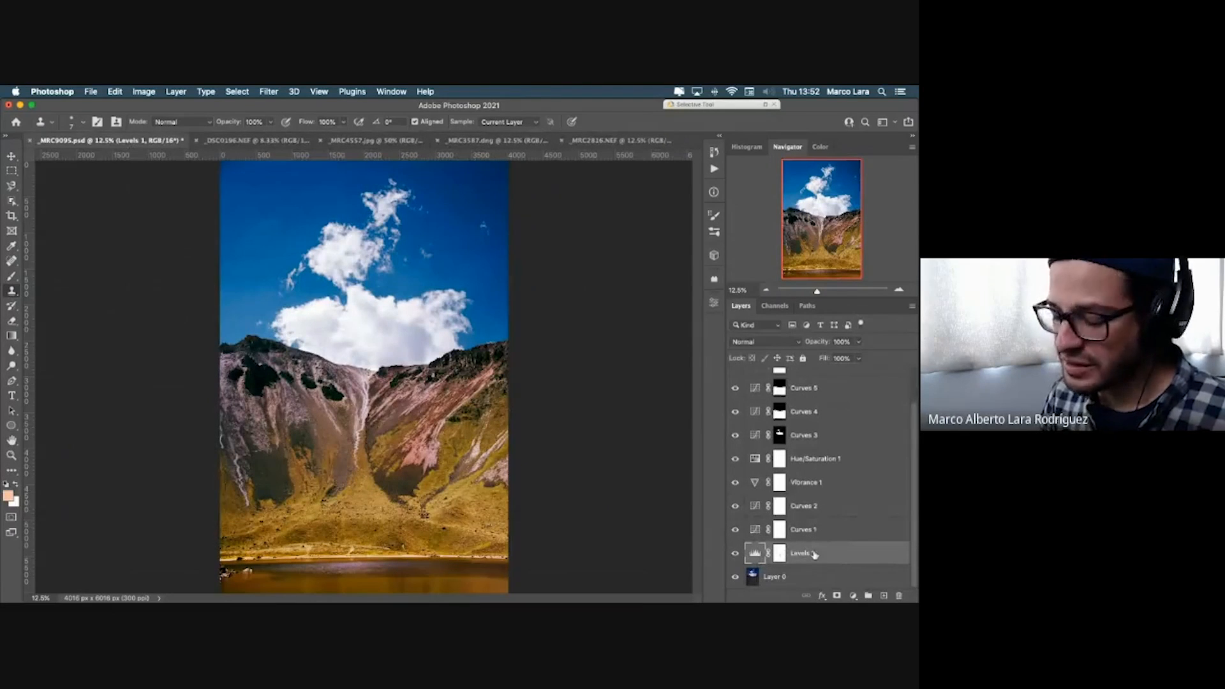
scroll(831, 463, up, 2)
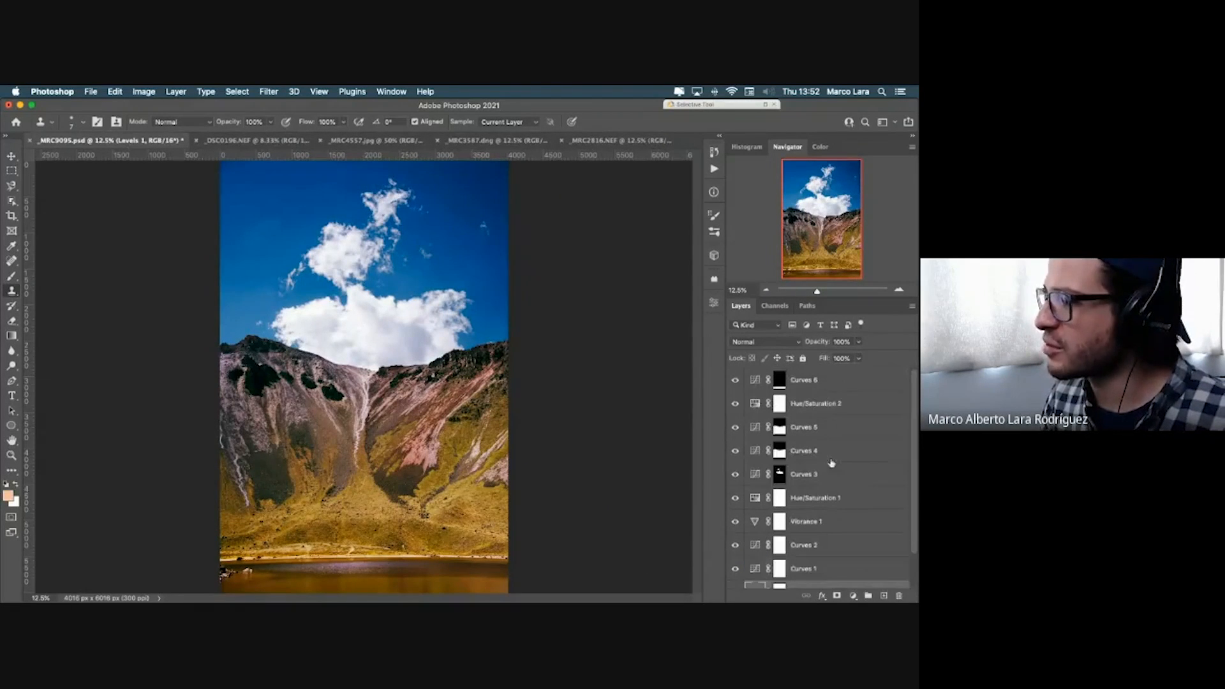
shift+click(819, 385)
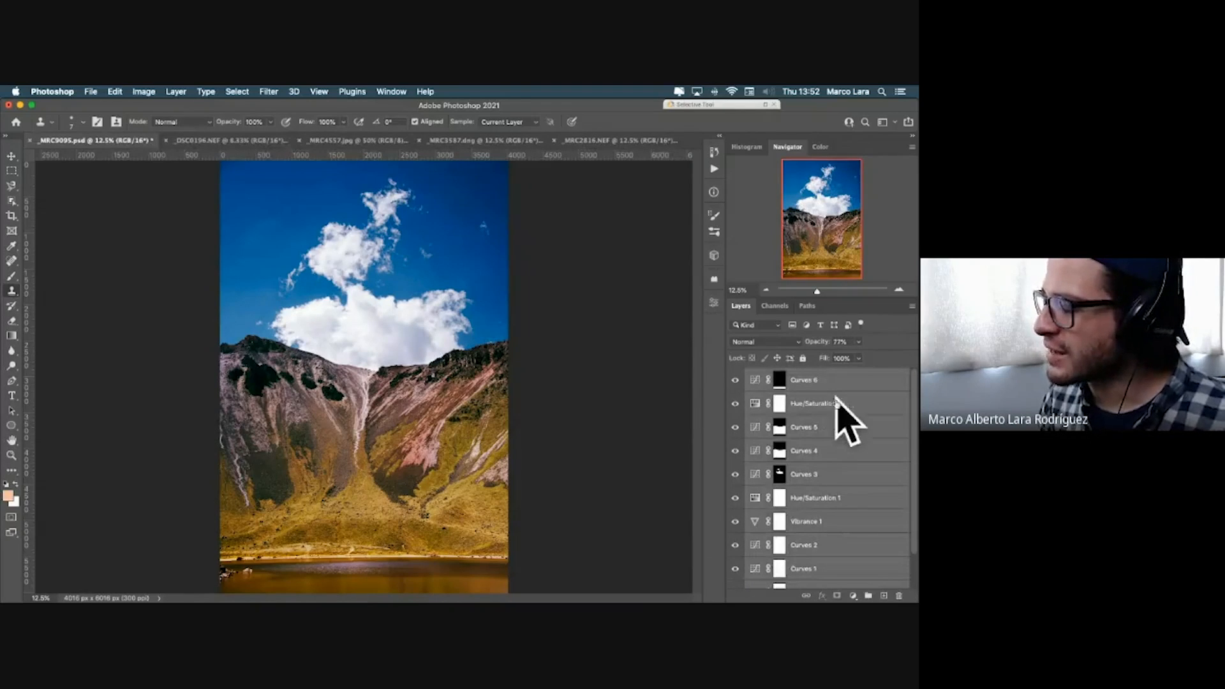
scroll(881, 450, down, 2)
scroll(882, 451, down, 1)
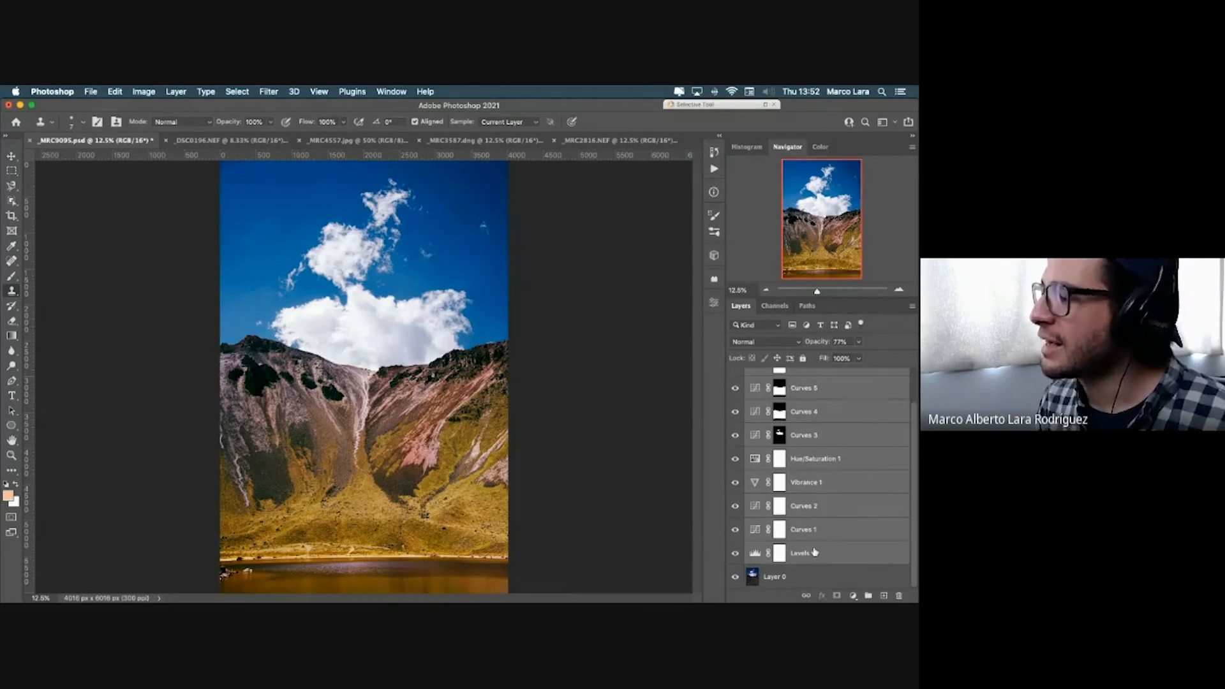
right_click(813, 554)
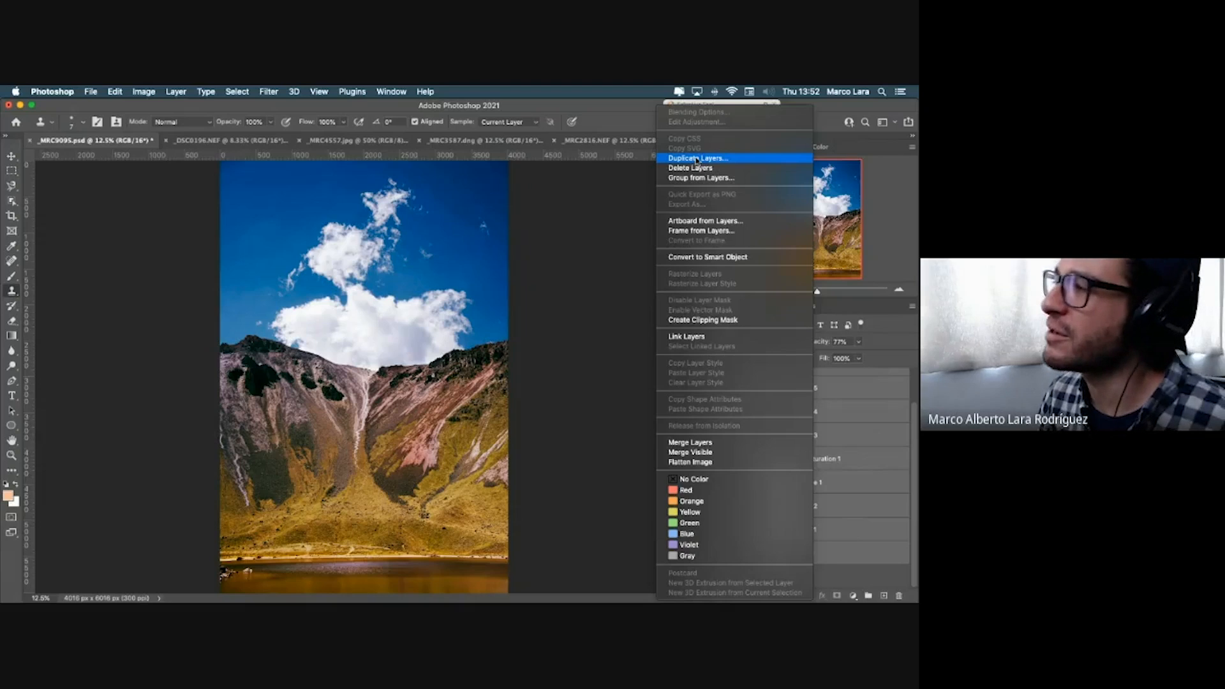
click(720, 158)
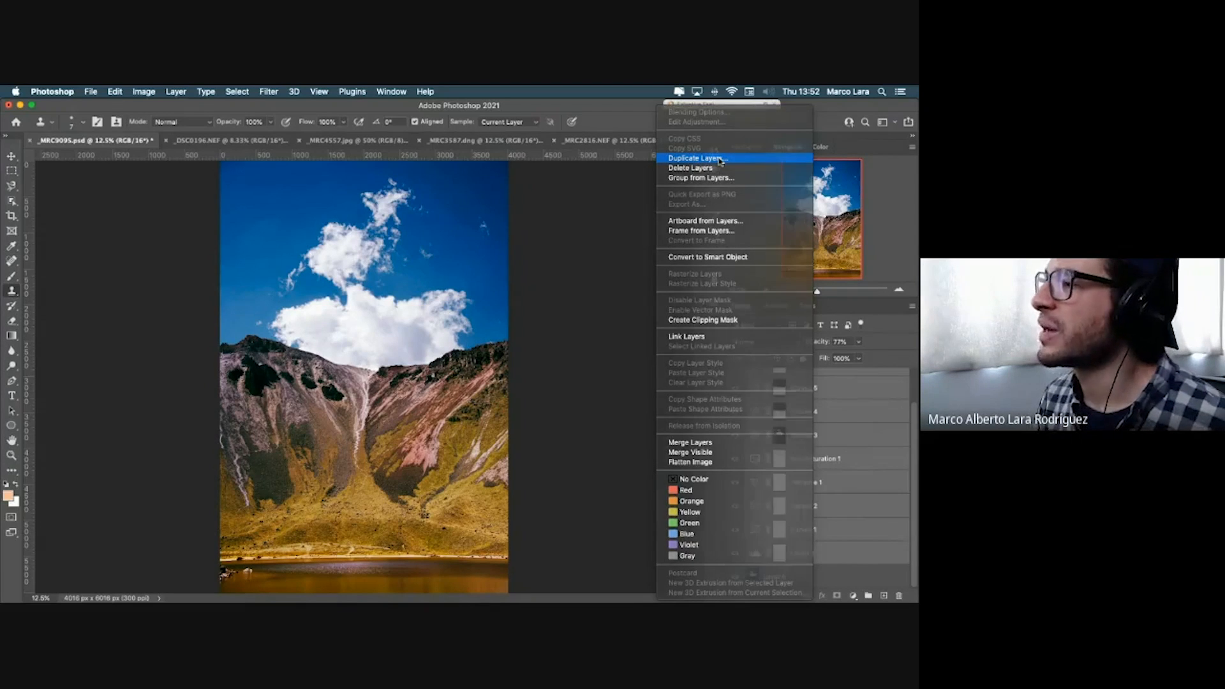
click(383, 350)
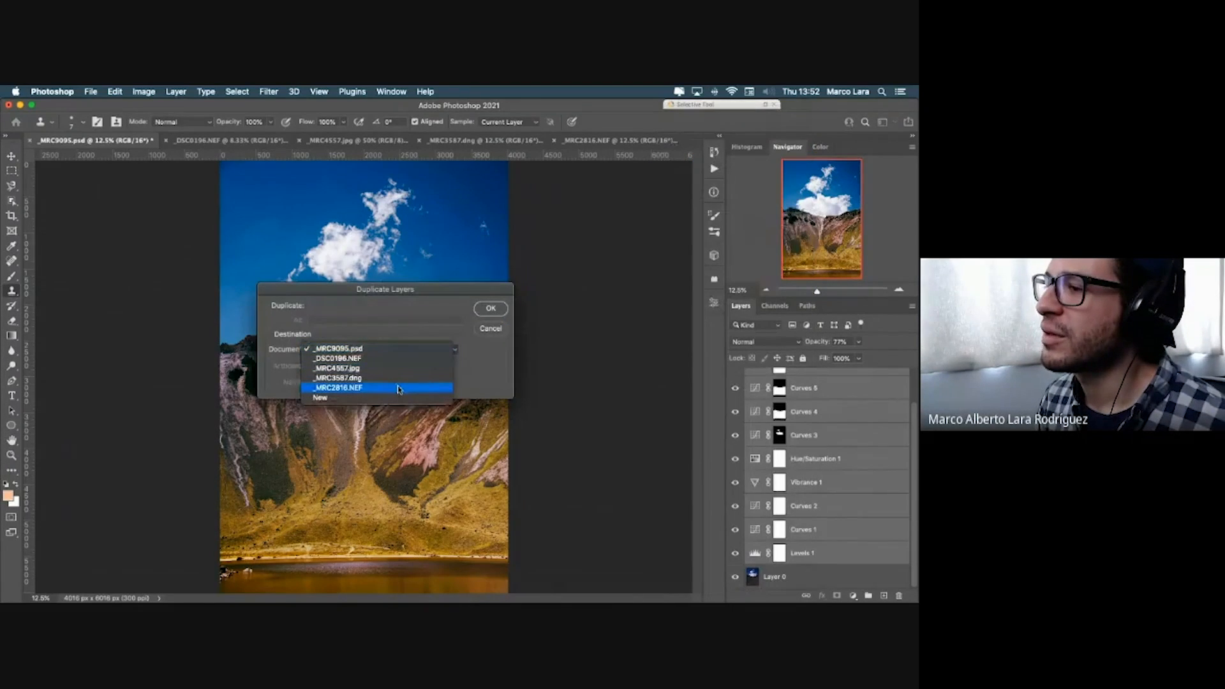
click(398, 389)
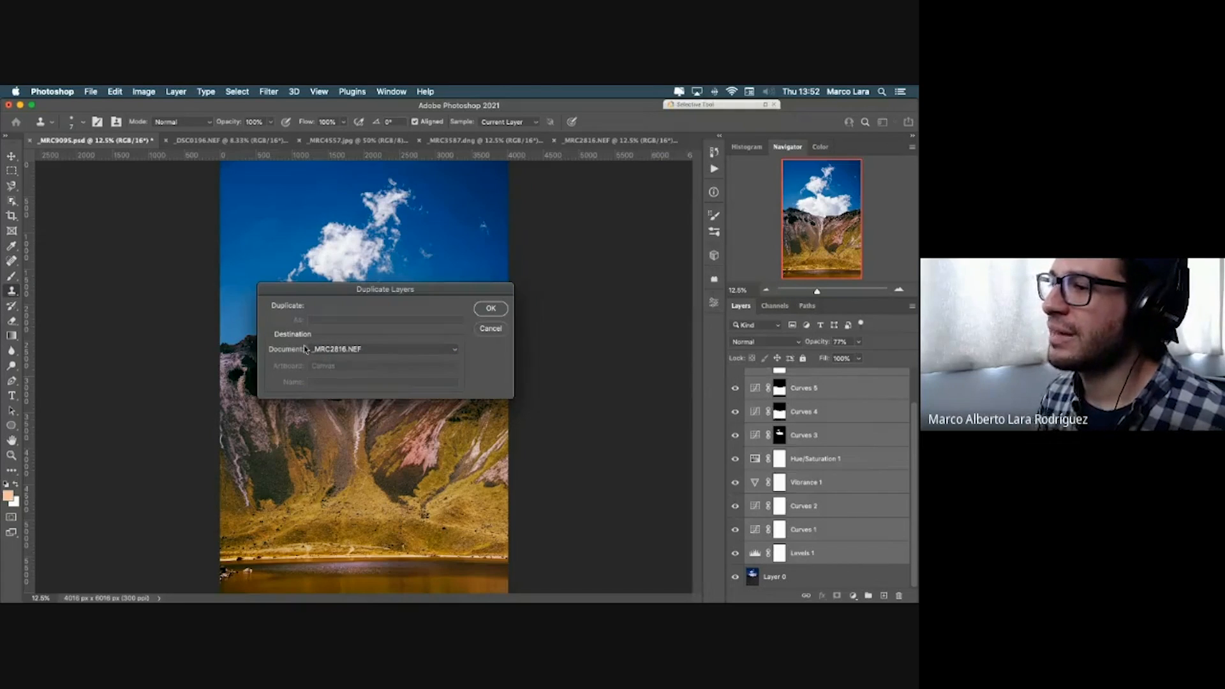
click(487, 310)
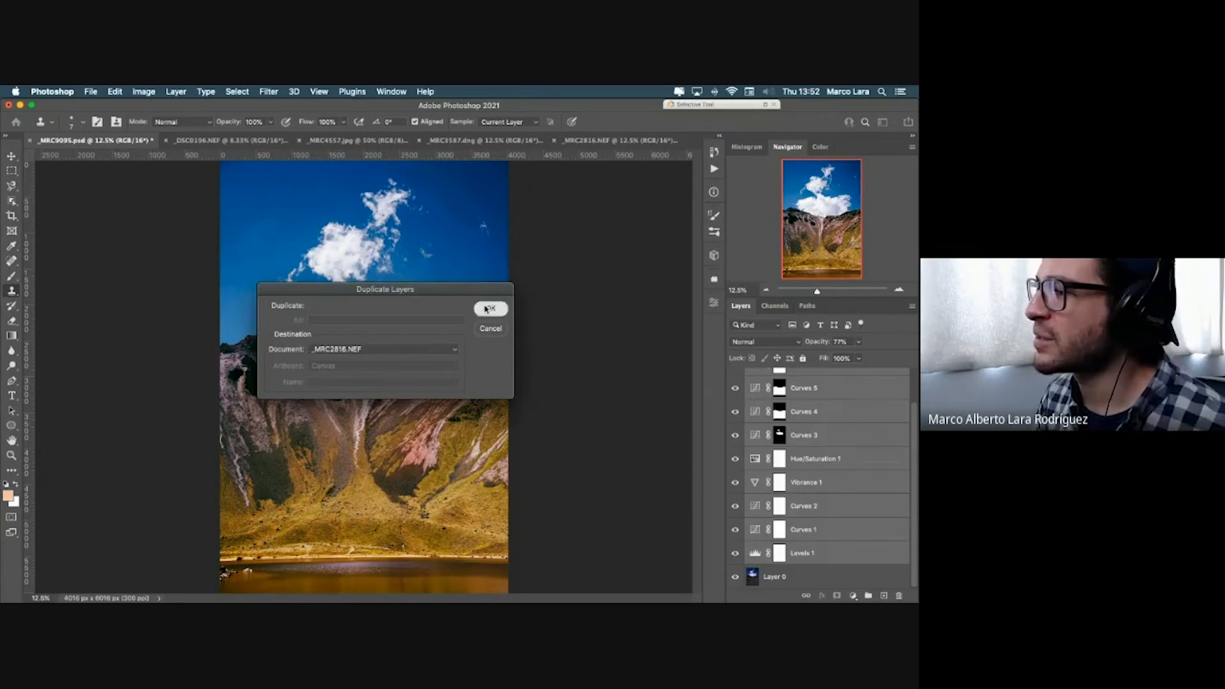
Step: Examine the copied adjustment layers in _MRC2816.NEF, including the Curves 3 mask and the effect of Curves 6
click(617, 140)
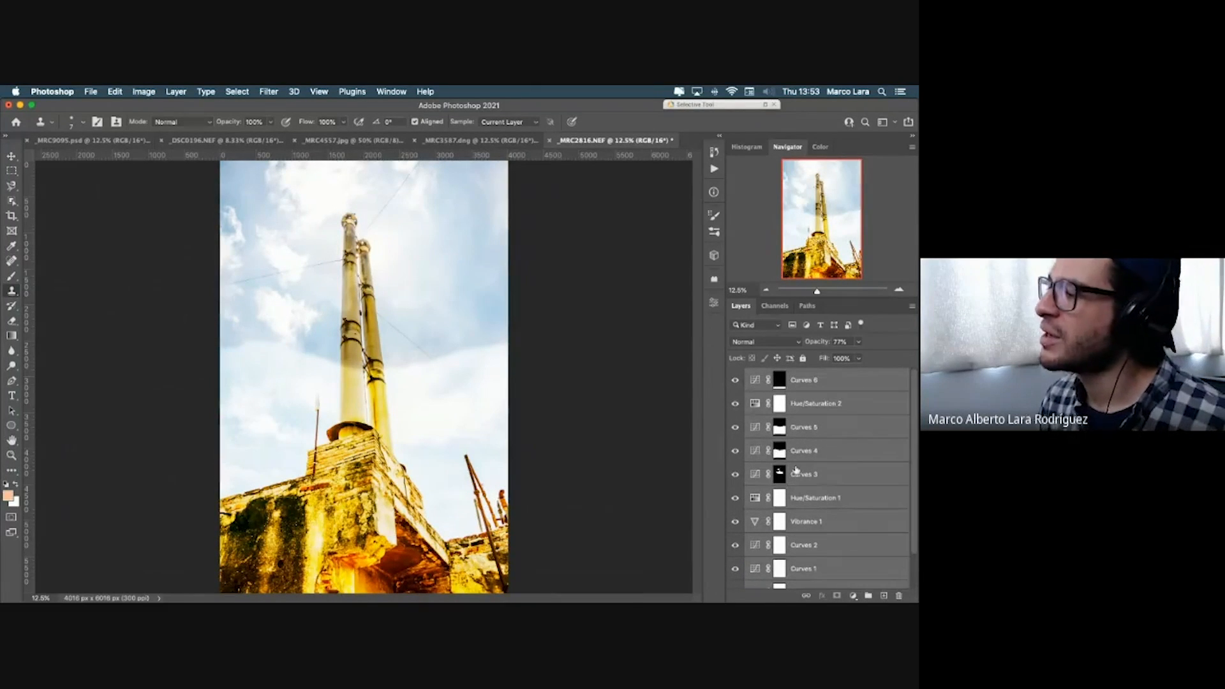
scroll(769, 511, down, 1)
scroll(790, 447, up, 1)
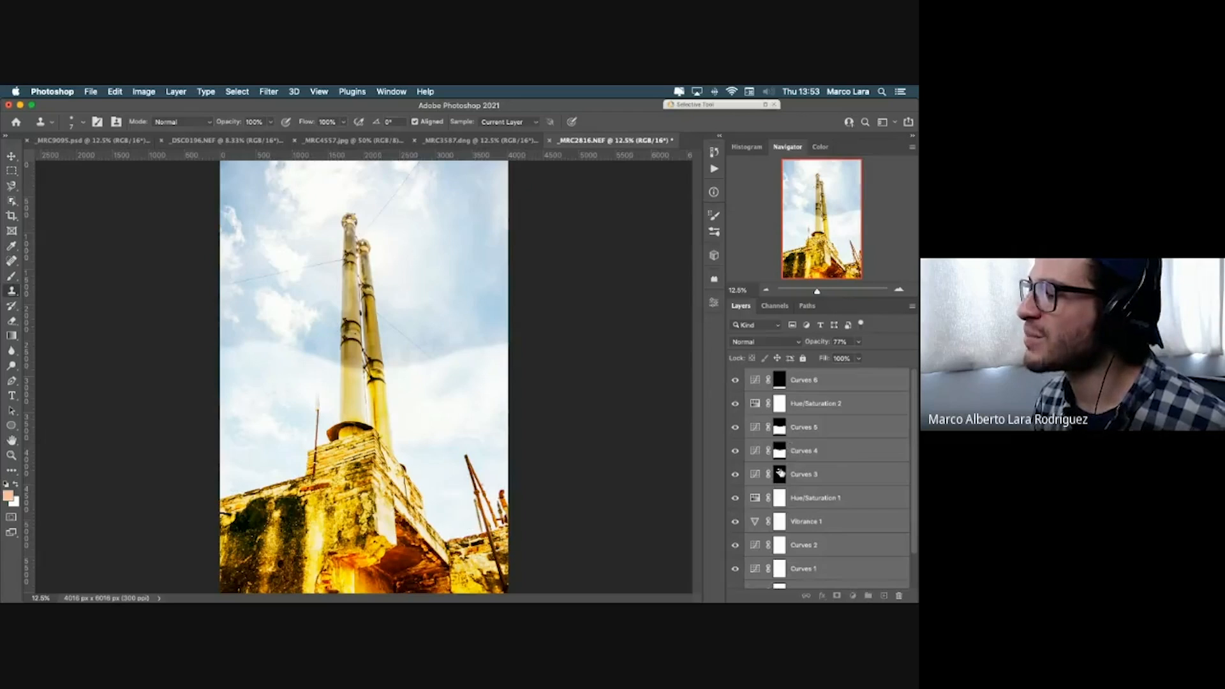
click(780, 473)
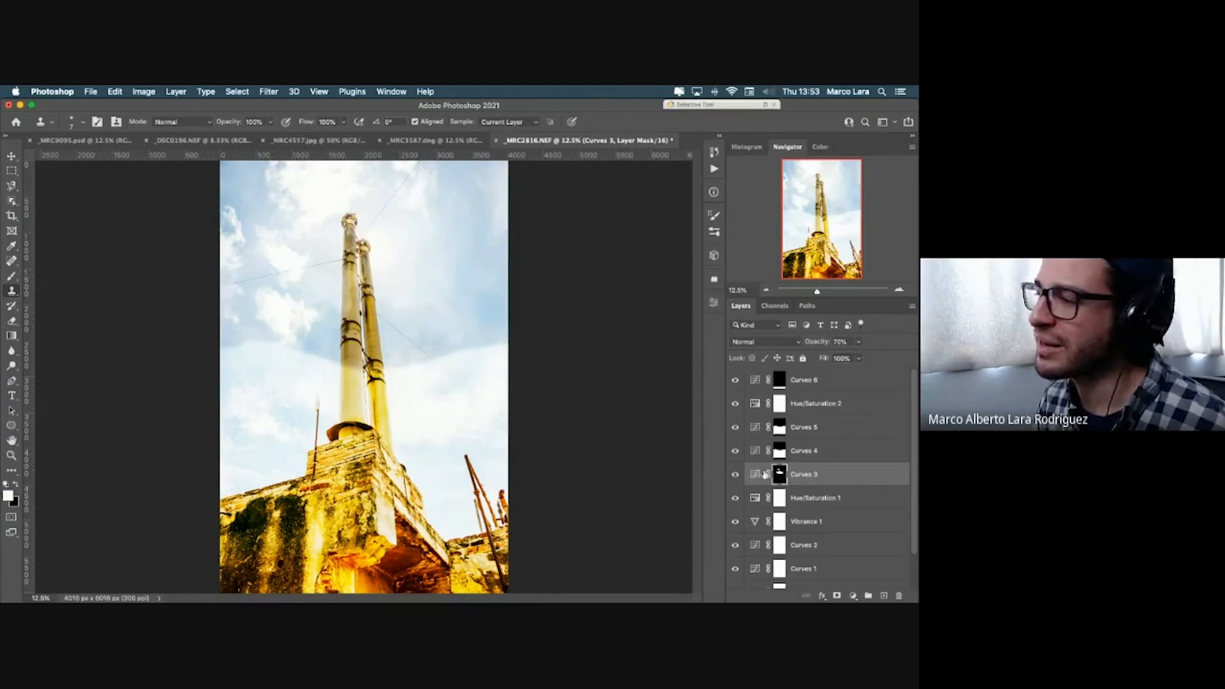
key(b)
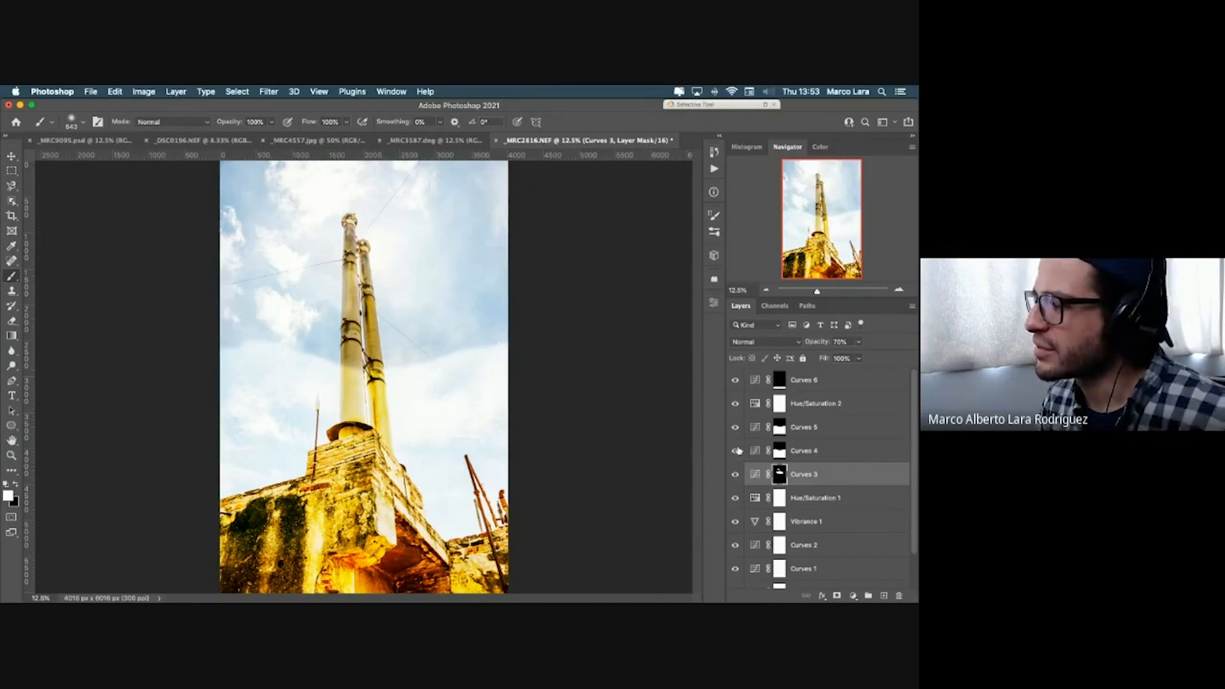
click(736, 380)
click(735, 378)
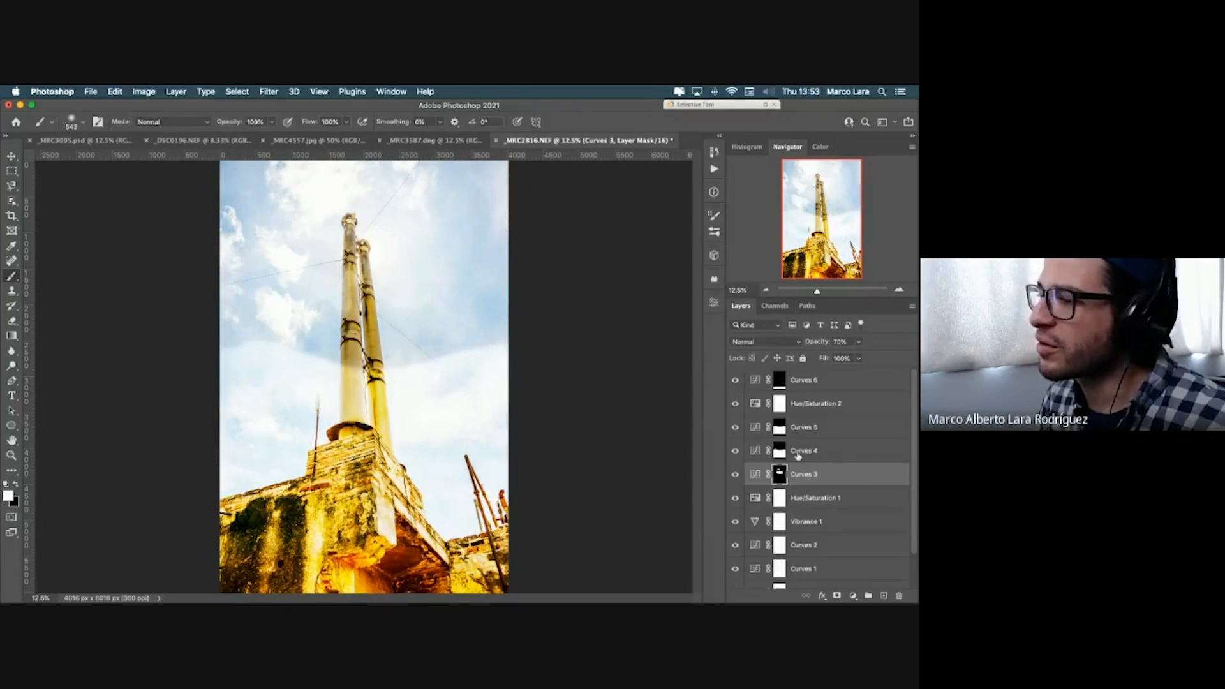
Step: Delete all copied adjustment layers from _MRC2816.NEF, from Curves 6 down to Levels 1, keeping only the Background
shift+click(828, 380)
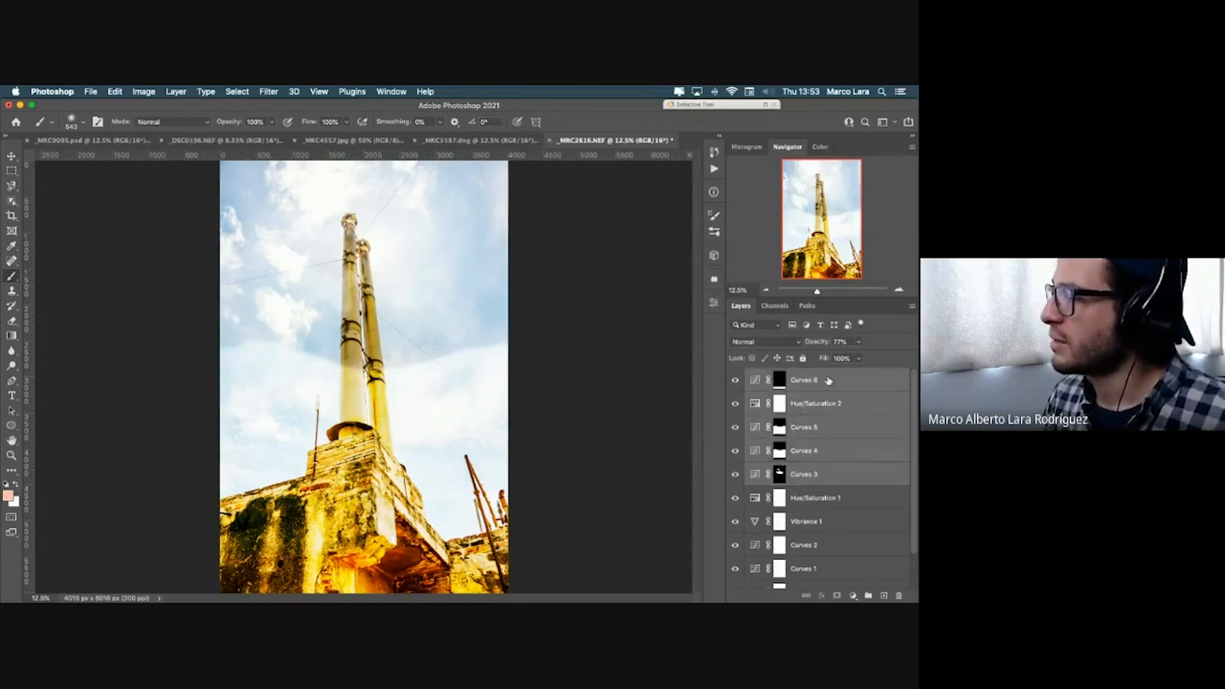
key(BackSpace)
click(820, 477)
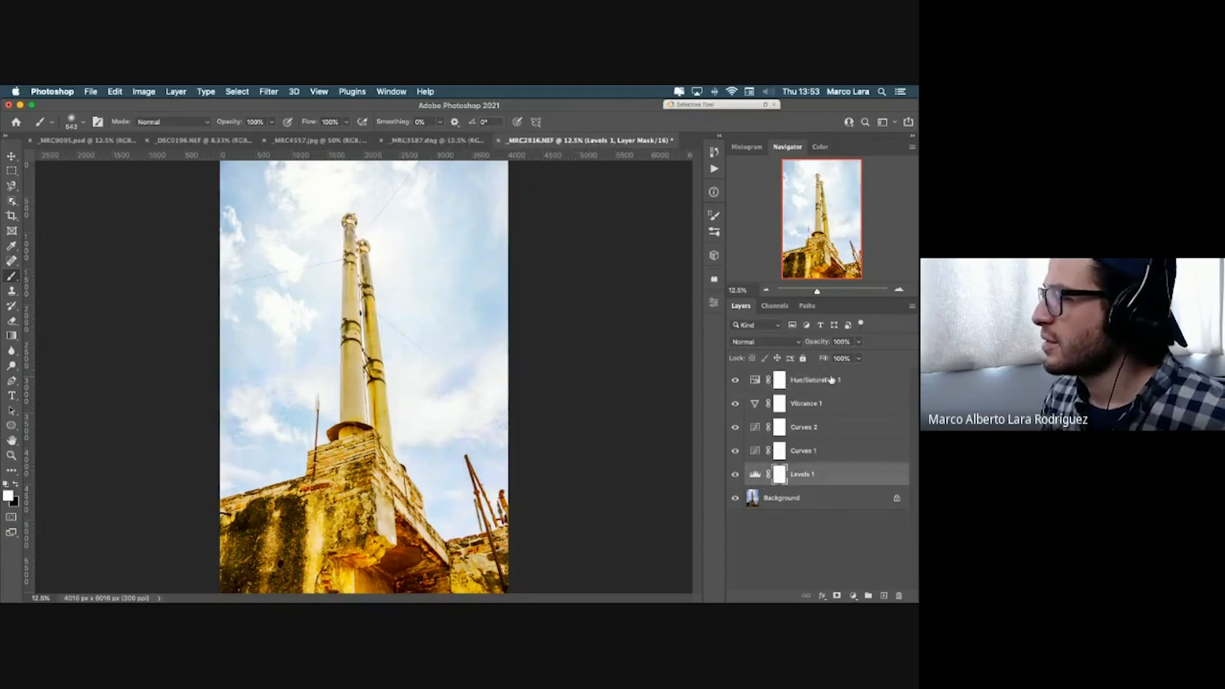
shift+click(824, 380)
key(BackSpace)
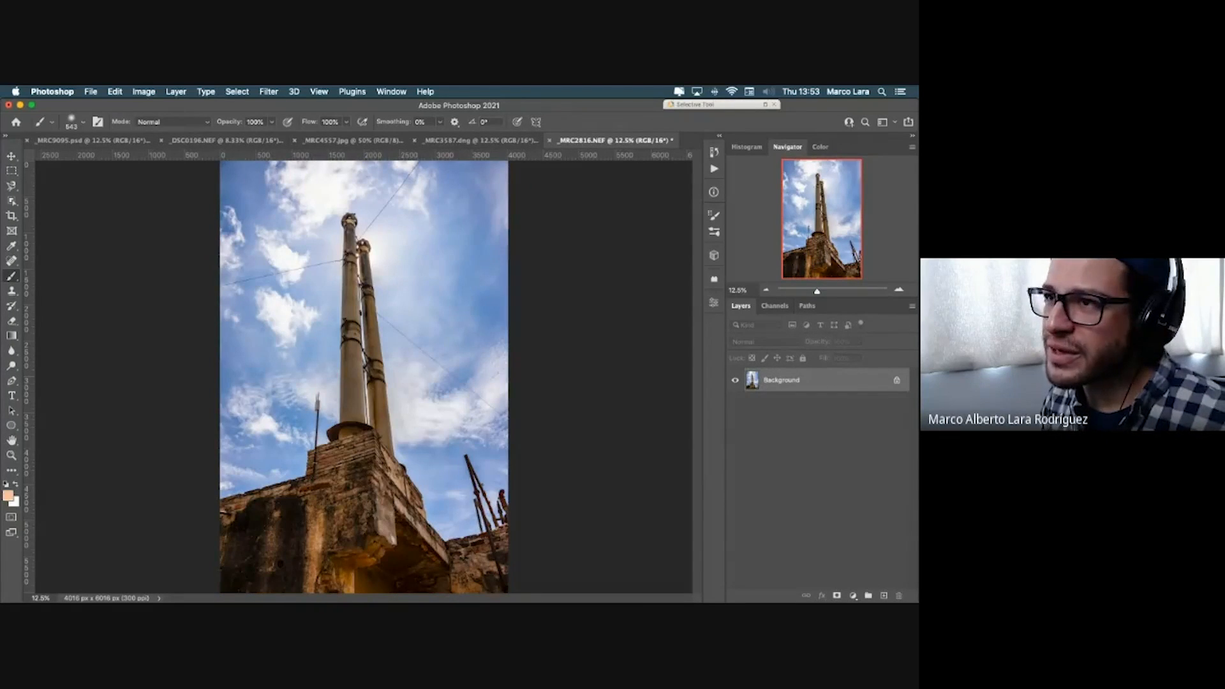
Step: Duplicate the chimney photo's Background layer into _MRC9095.psd and place it between Levels 1 and Layer 0
click(12, 156)
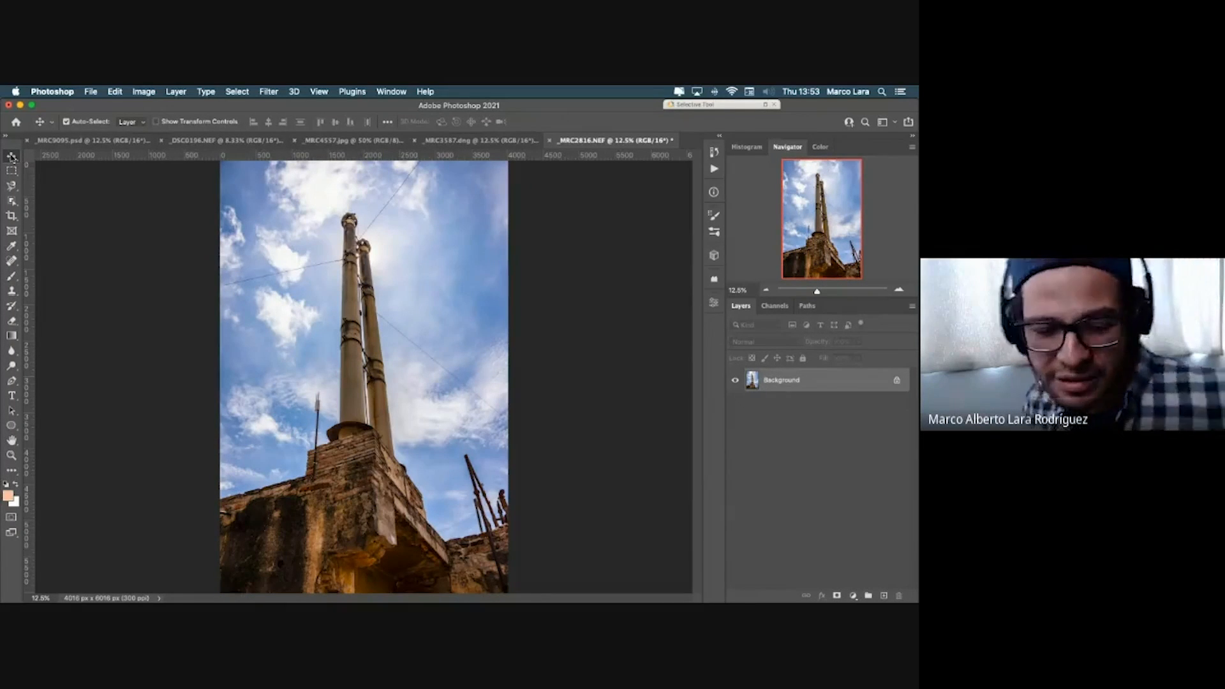
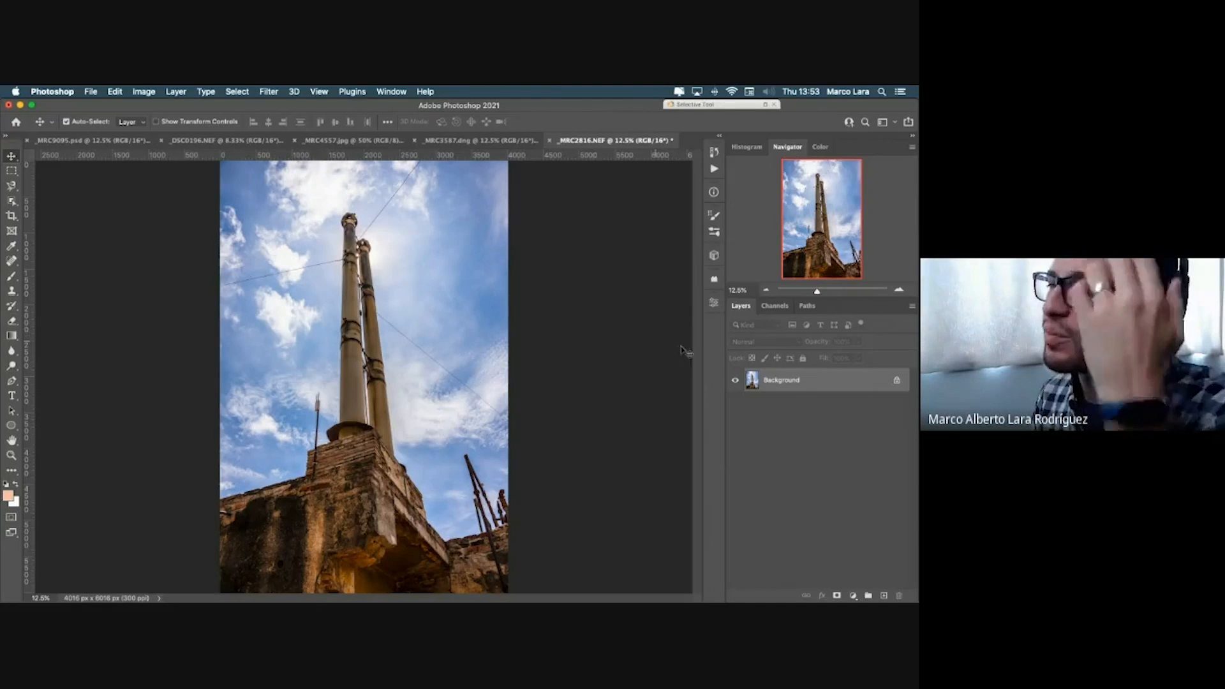
right_click(774, 383)
click(779, 402)
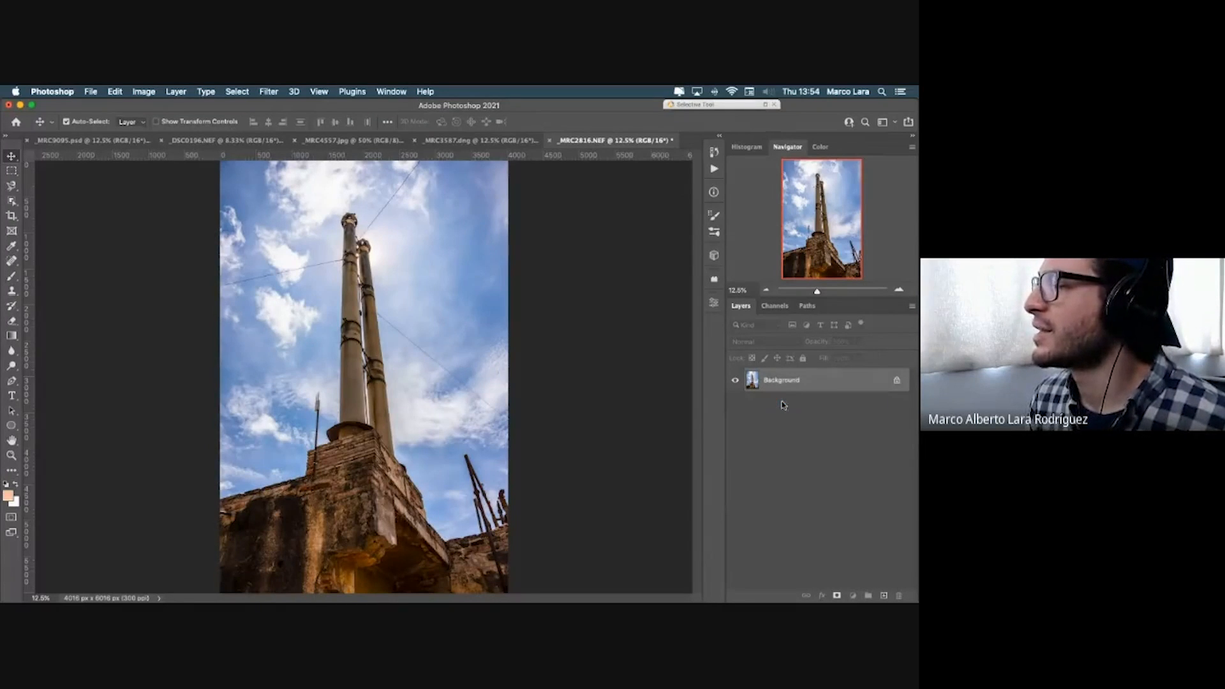
click(391, 350)
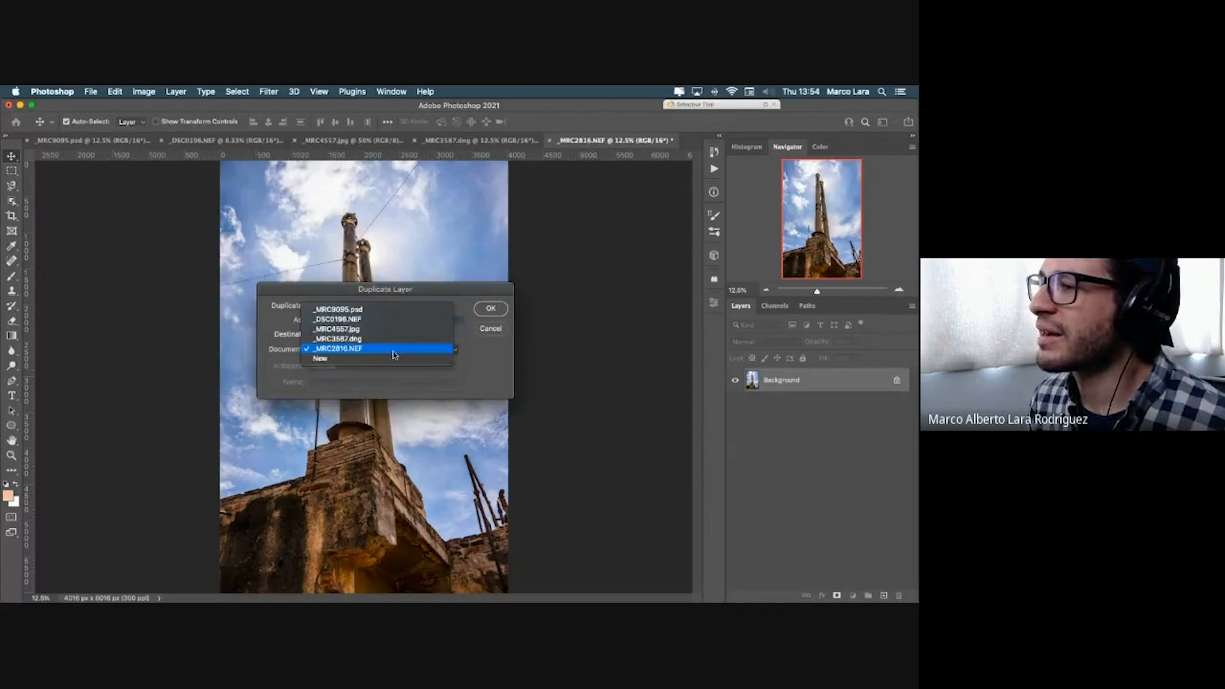
click(408, 311)
click(490, 309)
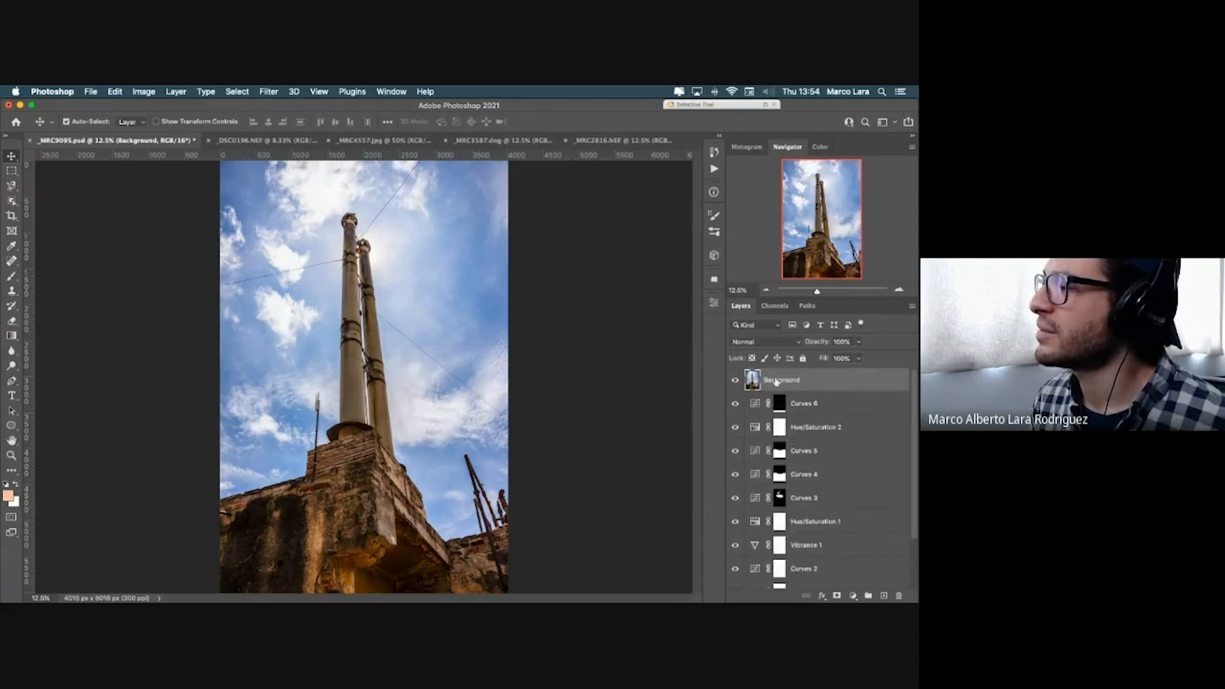
drag(777, 381, 785, 567)
Step: Toggle the inserted Background layer's visibility to compare the chimney photo with the mountain photo under the adjustments
click(735, 556)
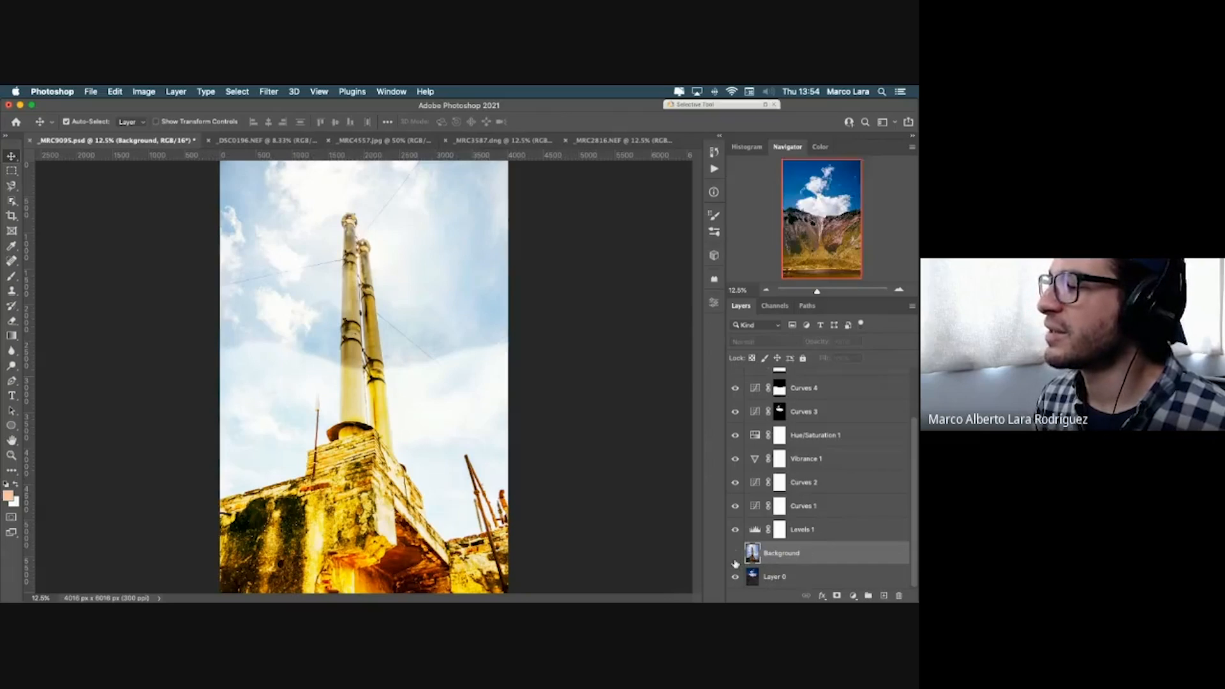
click(735, 559)
click(735, 558)
click(735, 559)
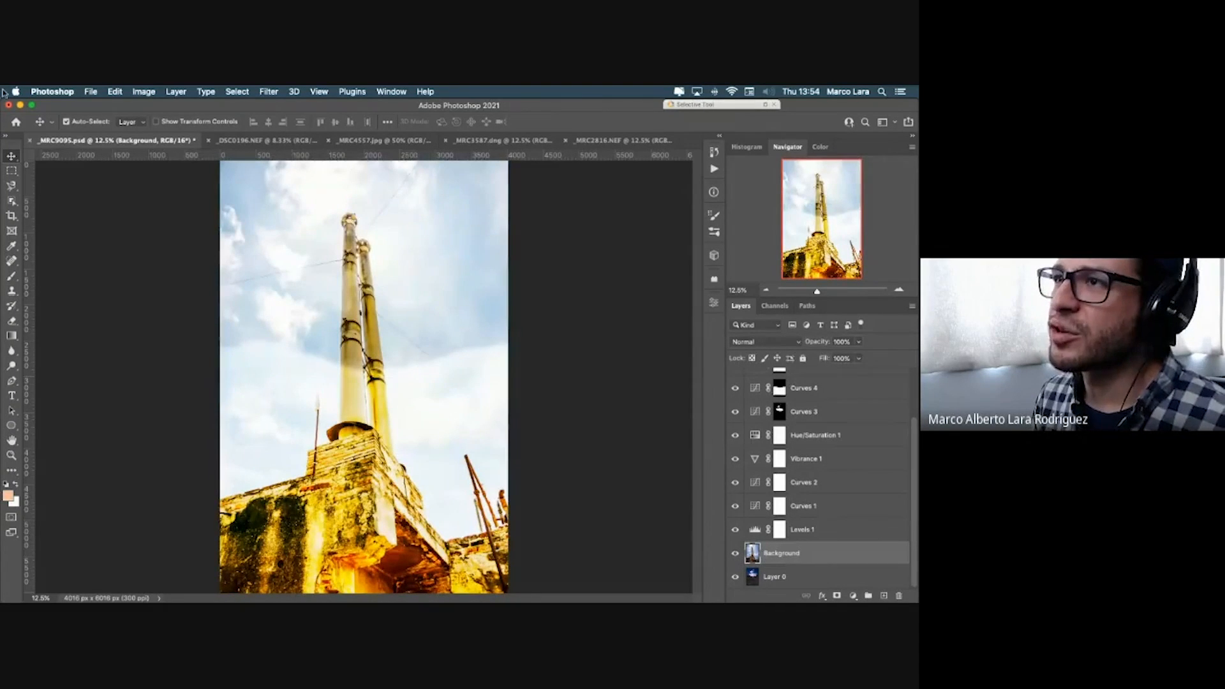
click(92, 94)
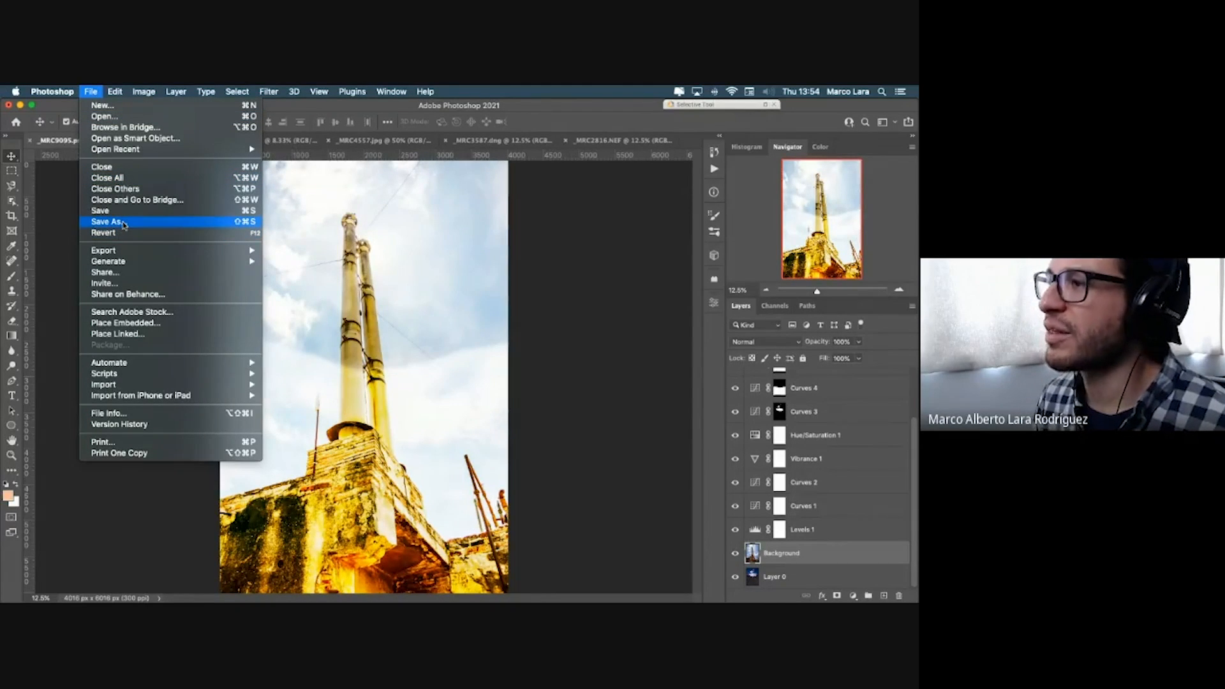
click(542, 313)
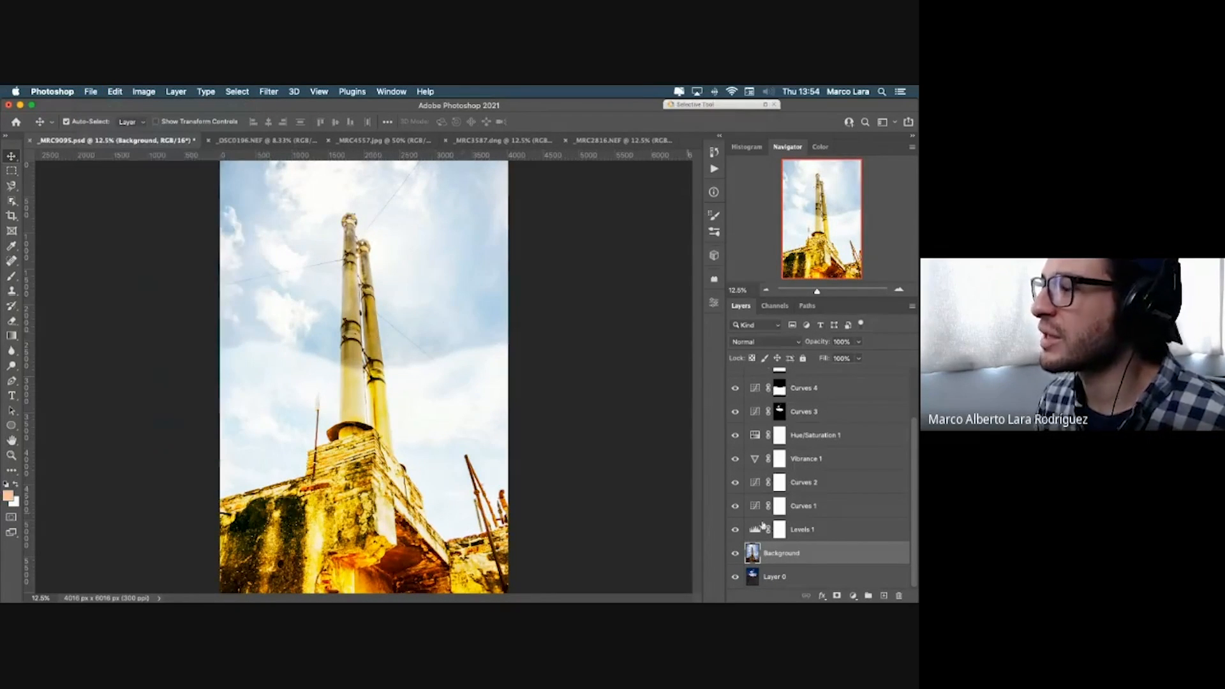
Step: Delete the inserted Background layer holding the chimney photo from _MRC9095.psd
click(736, 553)
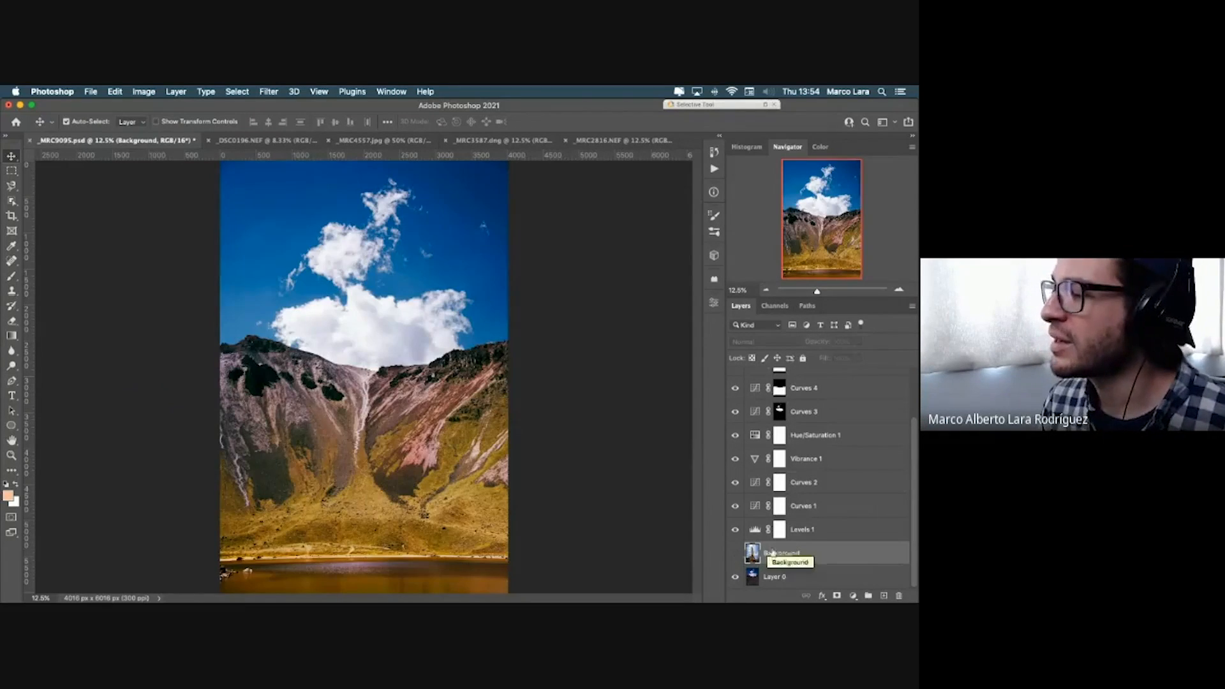
key(Delete)
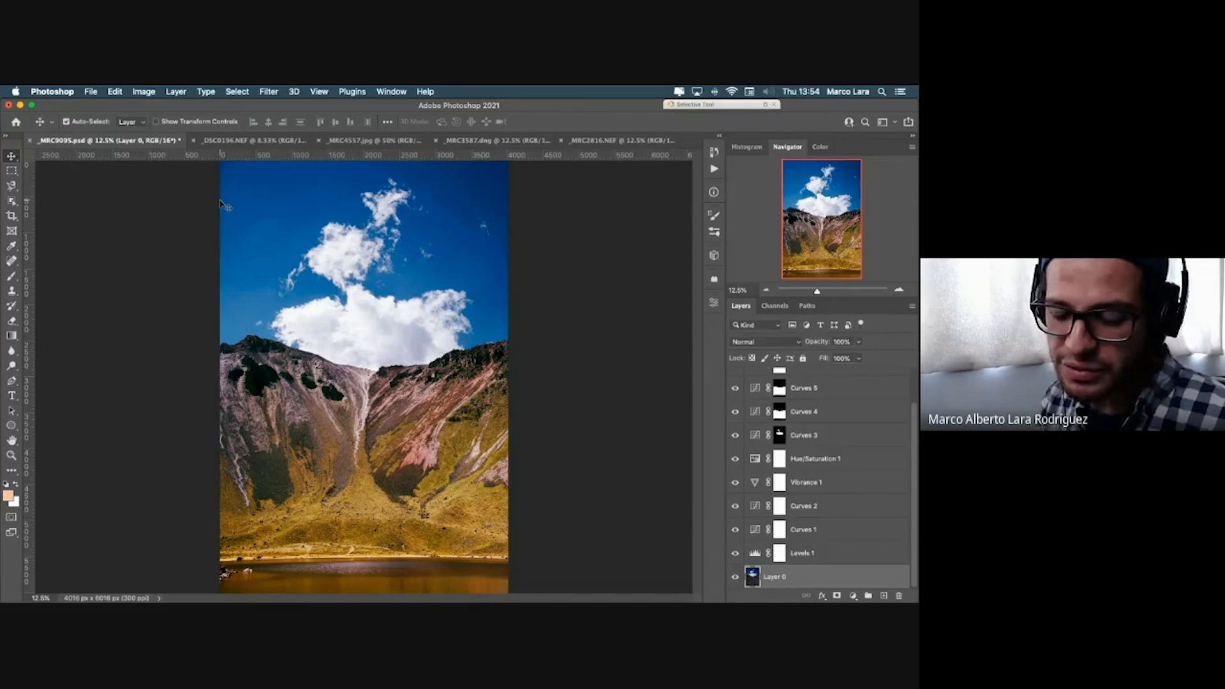
Step: Look through the open photos, including _MRC4557.jpg and _MRC9095.psd, and bring up the portrait _DSC0196.NEF
key(ctrl+Up)
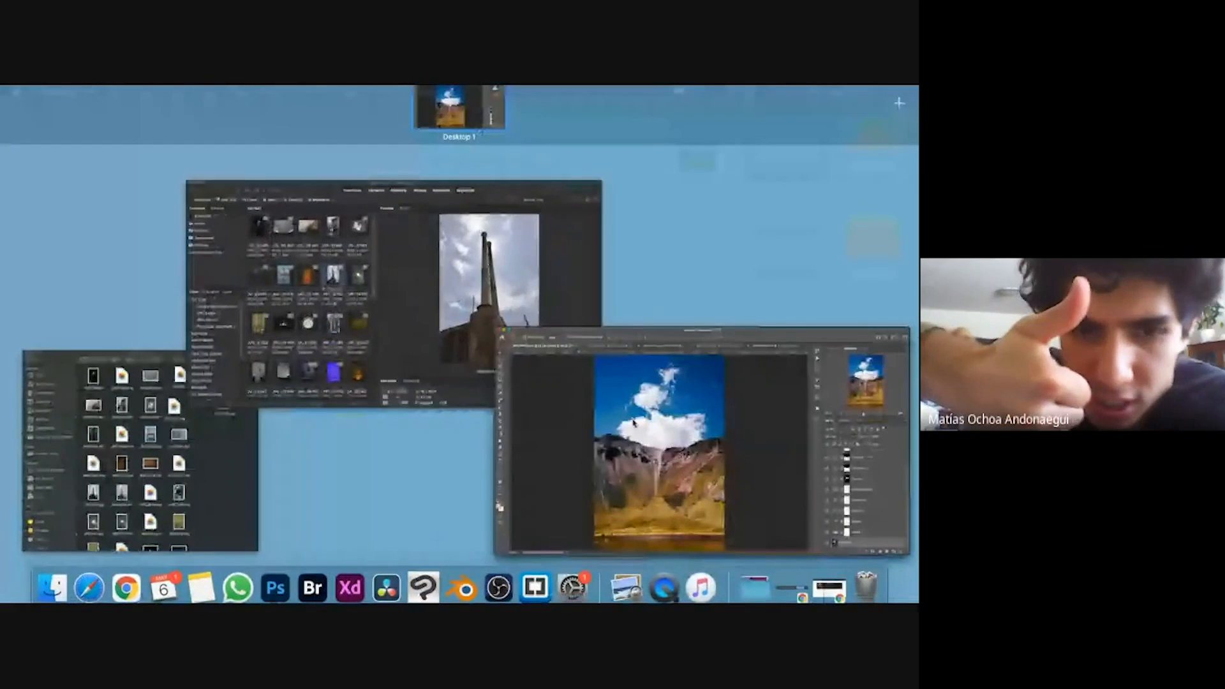
click(634, 423)
click(237, 140)
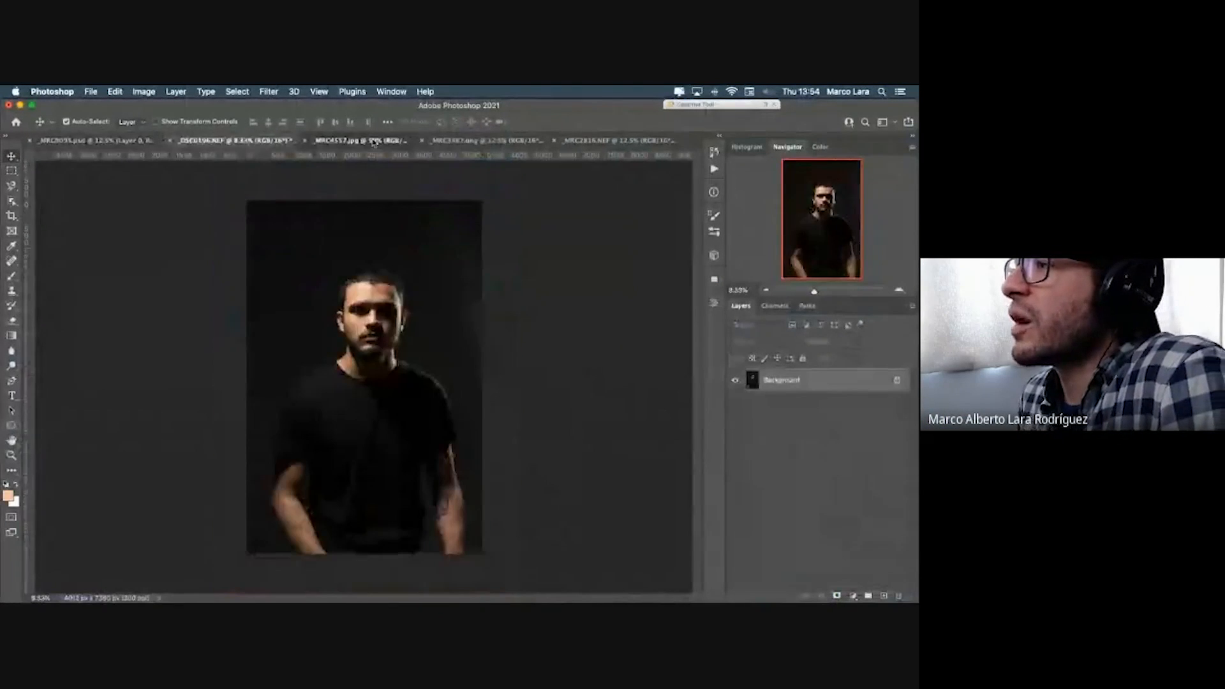
click(375, 142)
click(298, 141)
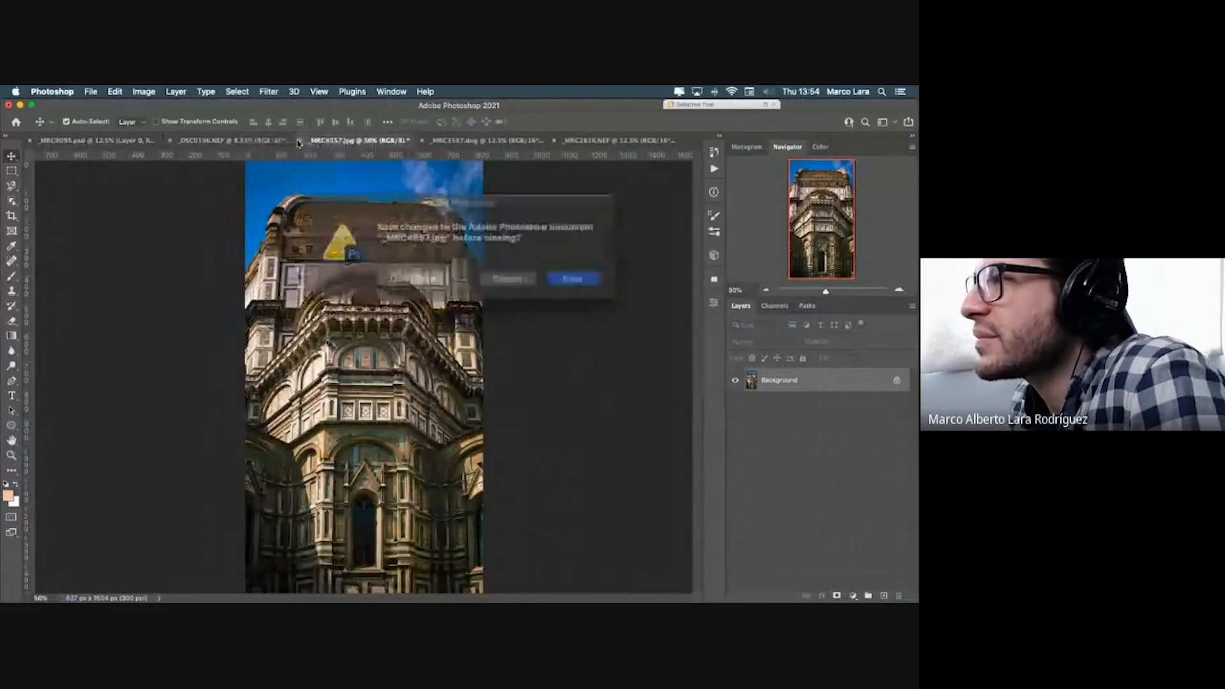
key(Escape)
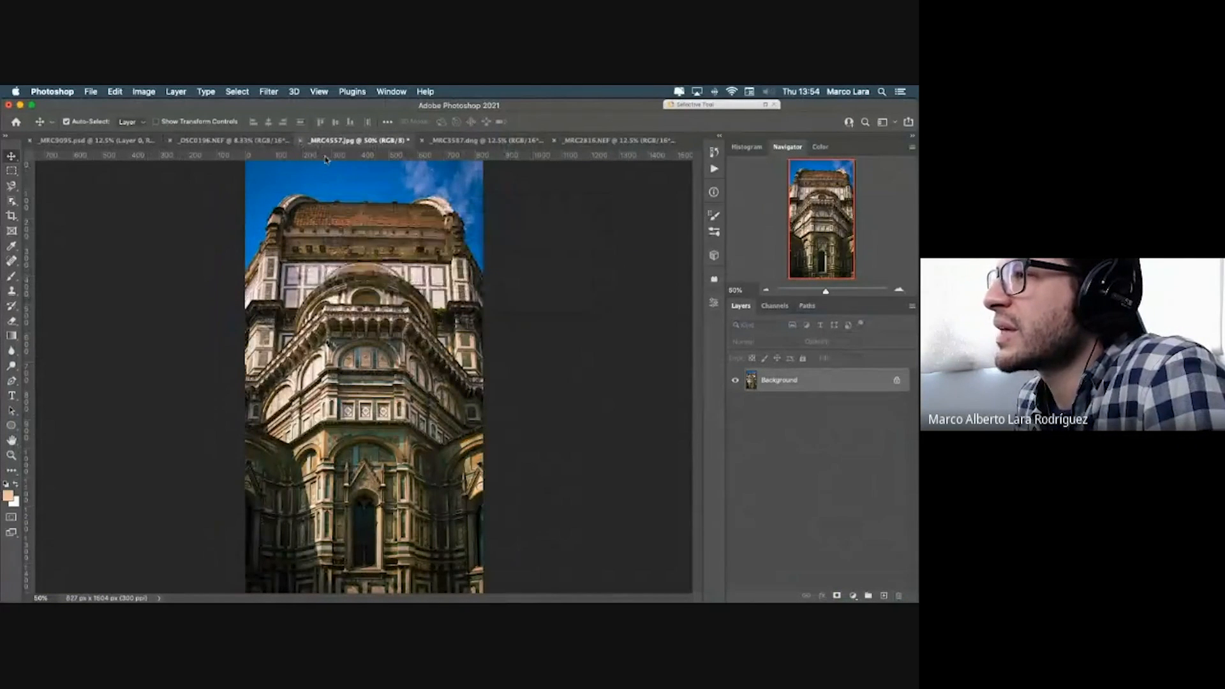
click(90, 142)
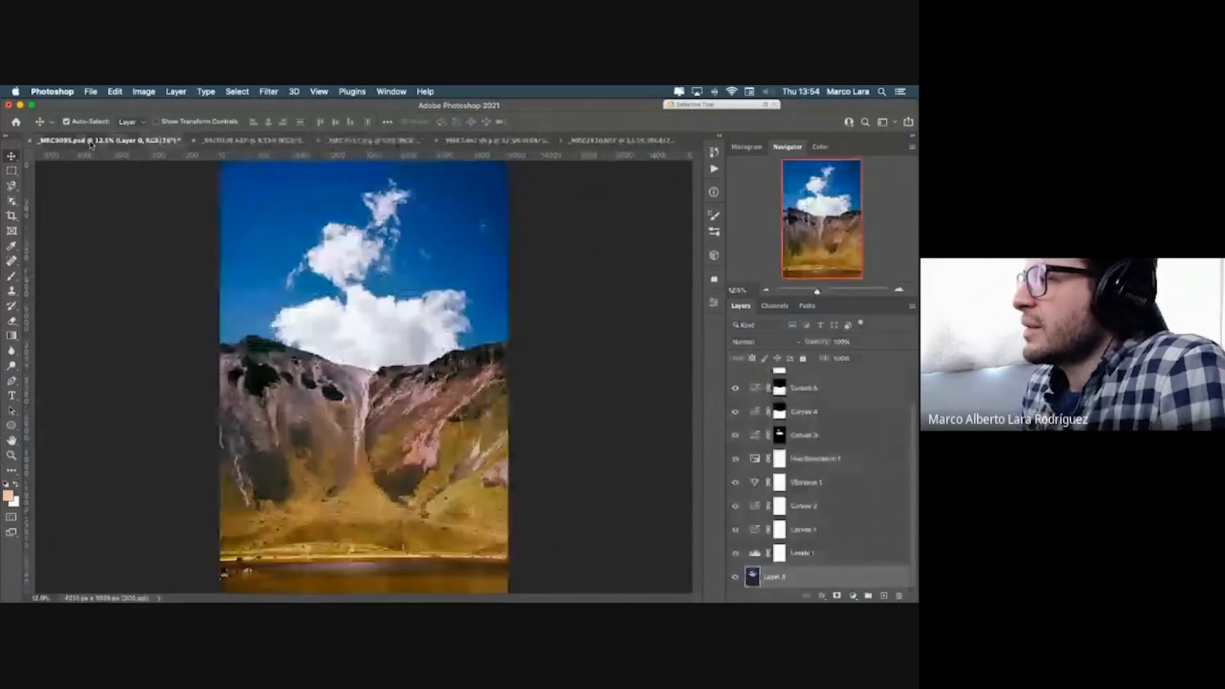
click(249, 140)
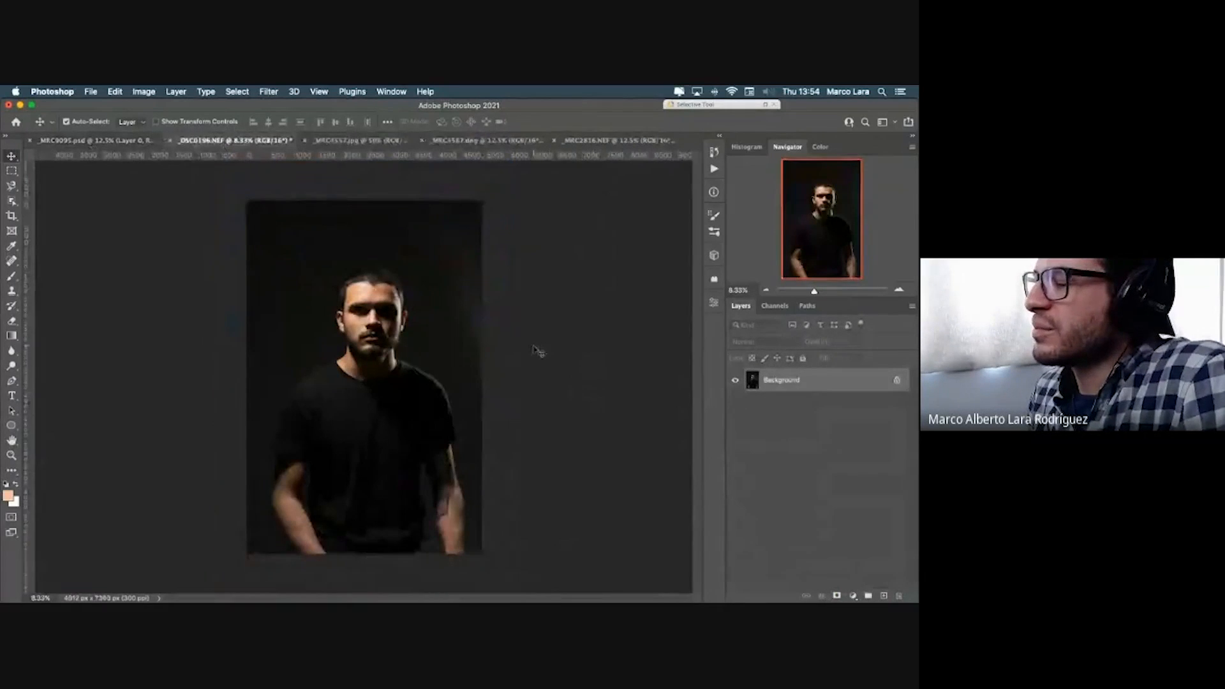
click(401, 141)
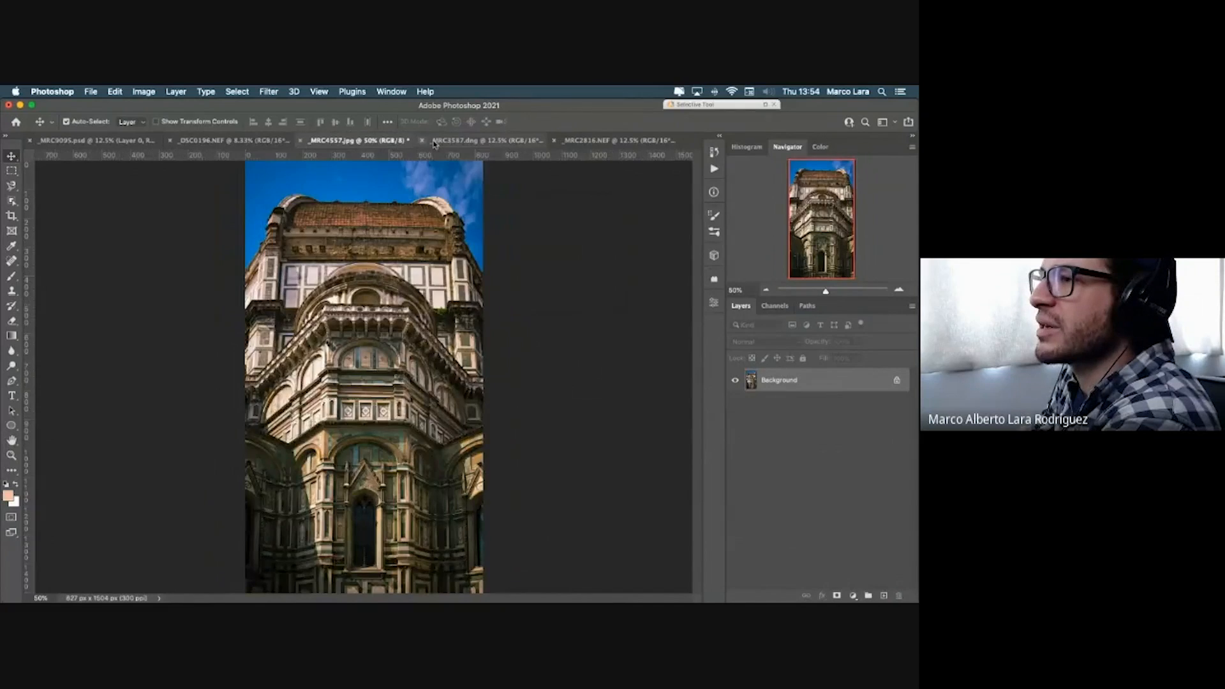
click(183, 140)
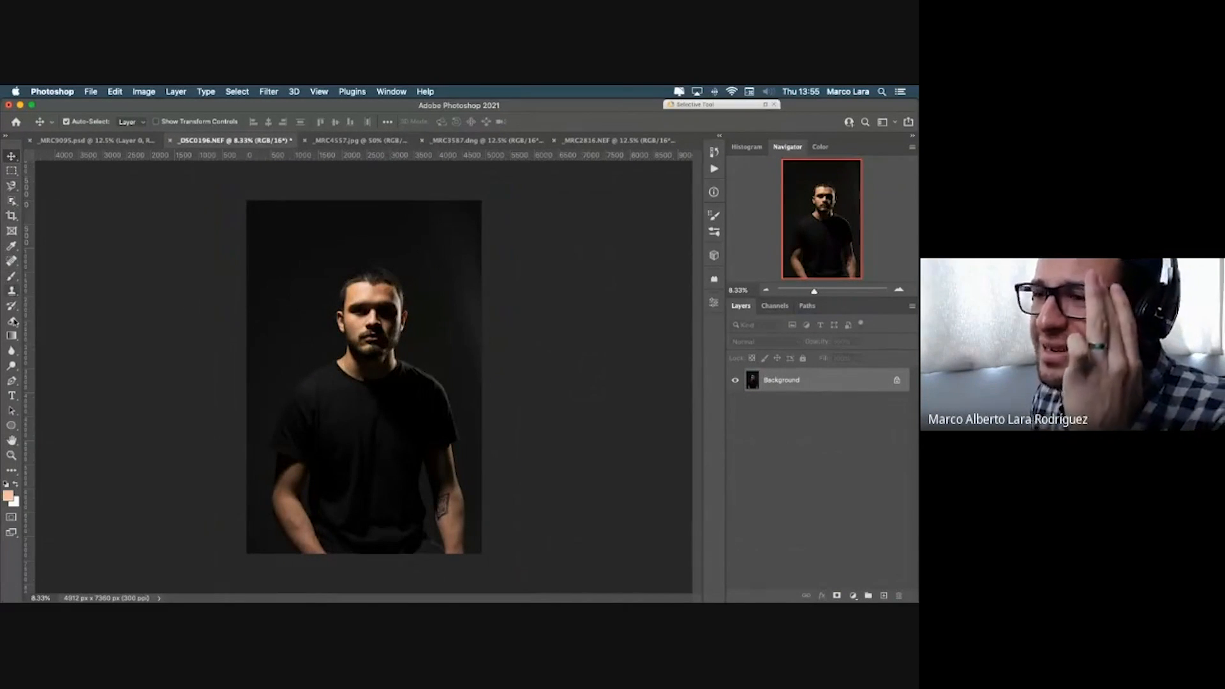
Step: Activate the Dodge tool in a closer view of the portrait's face and switch to the Burn tool
click(14, 370)
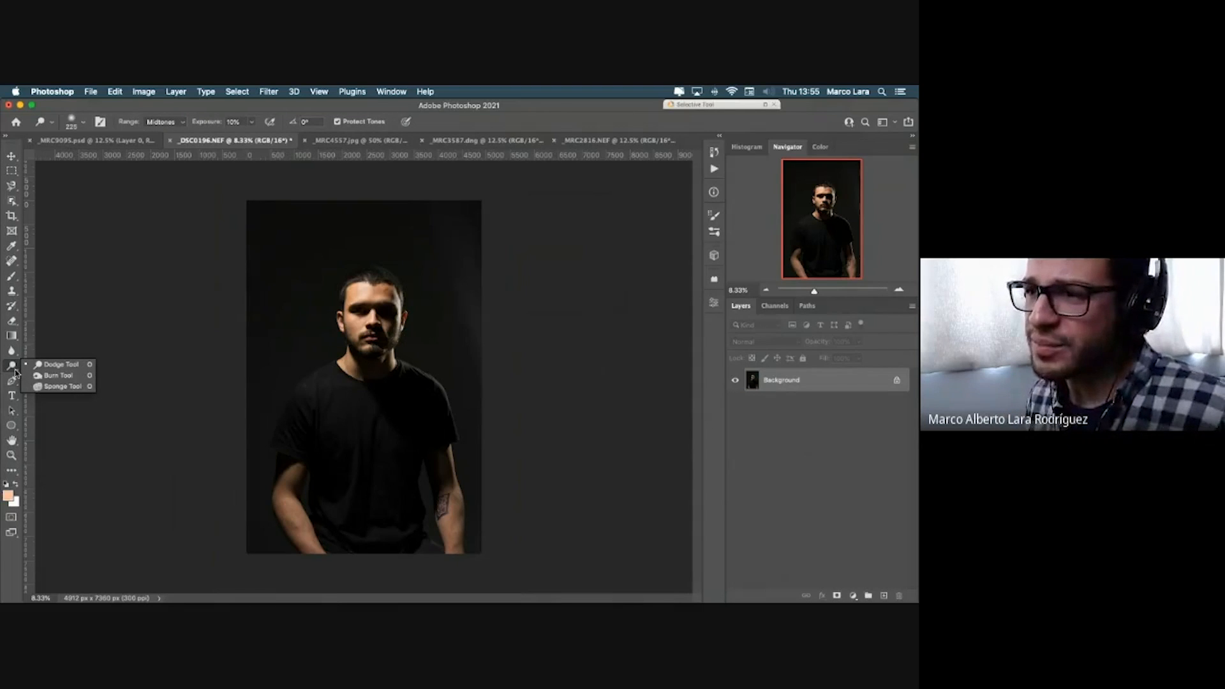
click(70, 365)
click(11, 367)
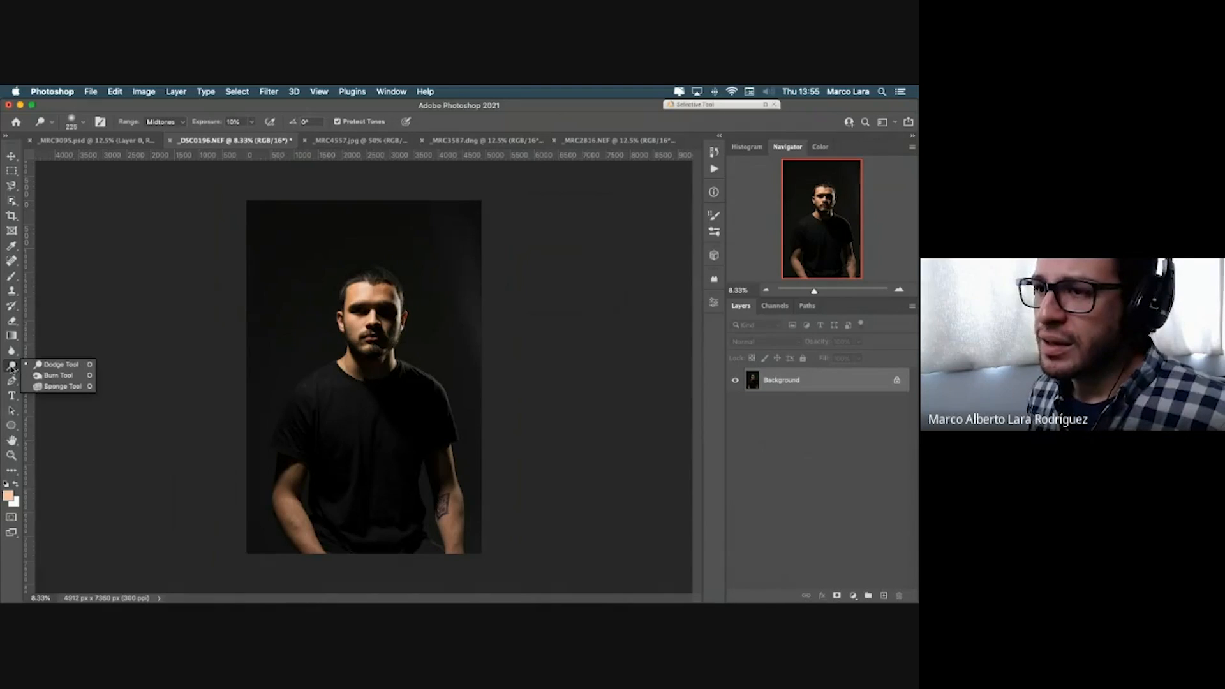
click(12, 368)
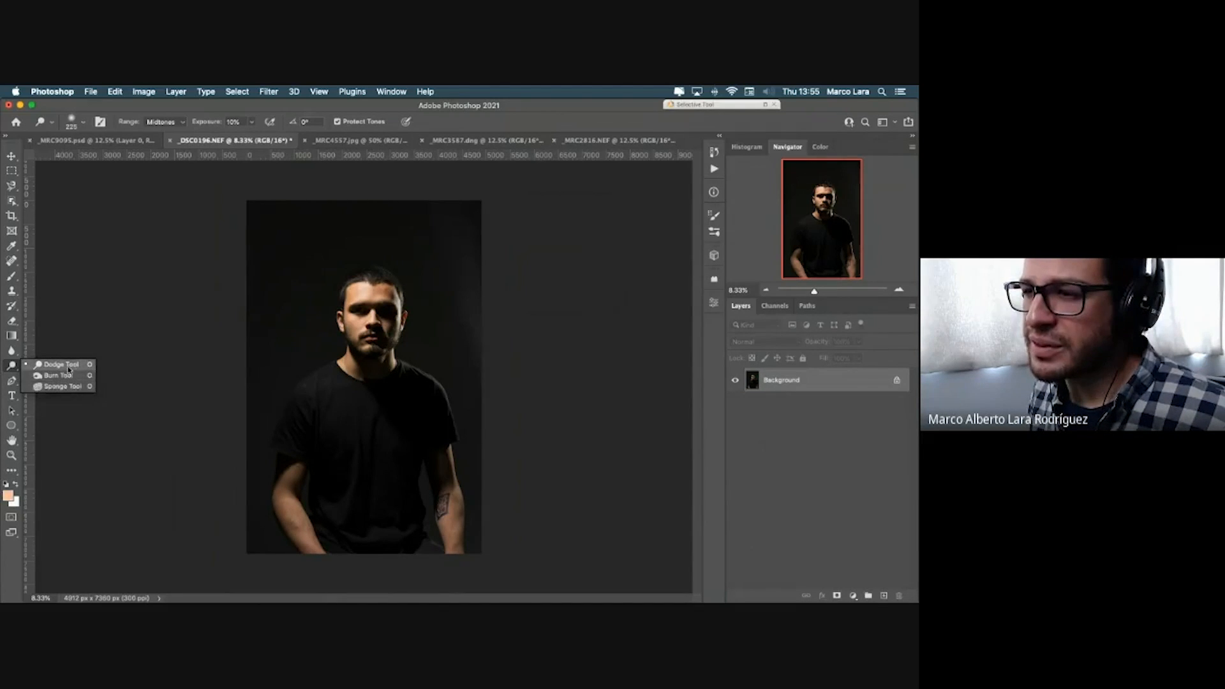
click(64, 365)
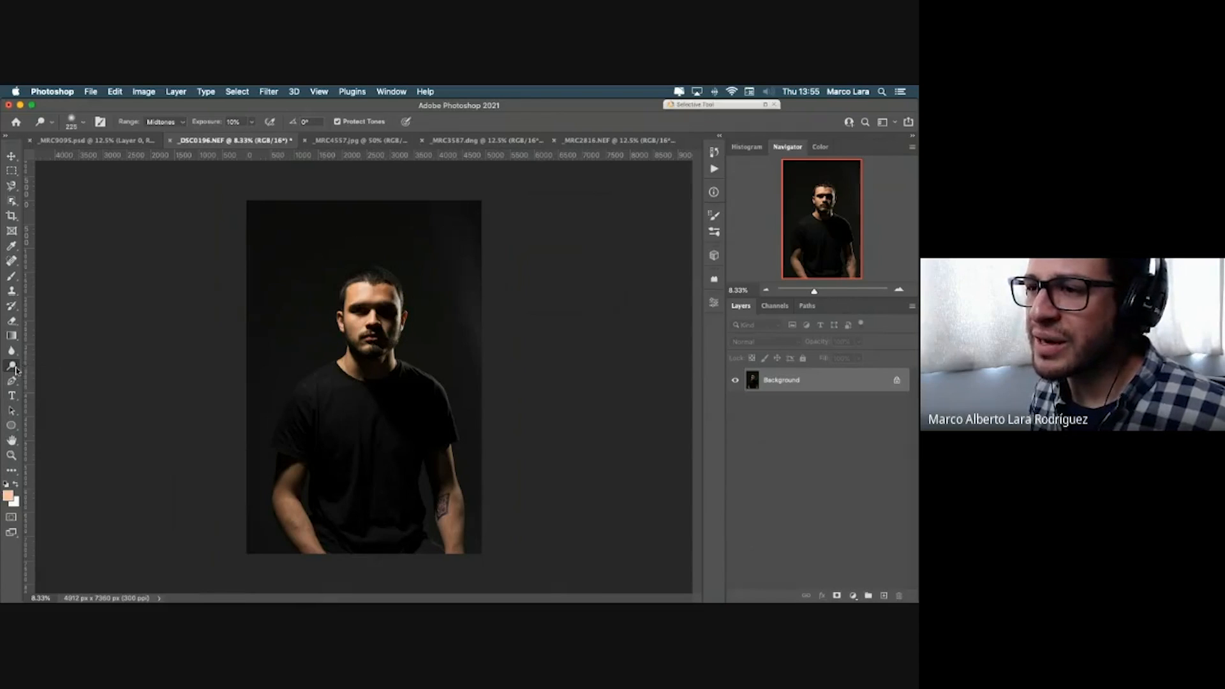
click(14, 369)
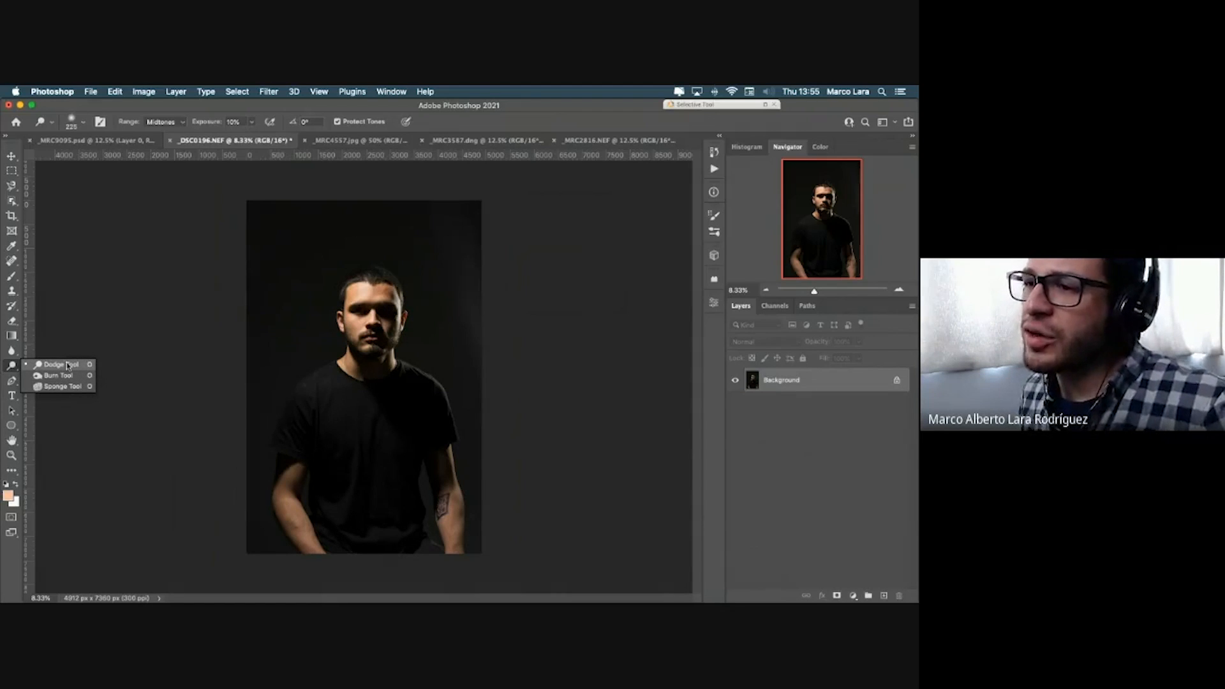
click(67, 365)
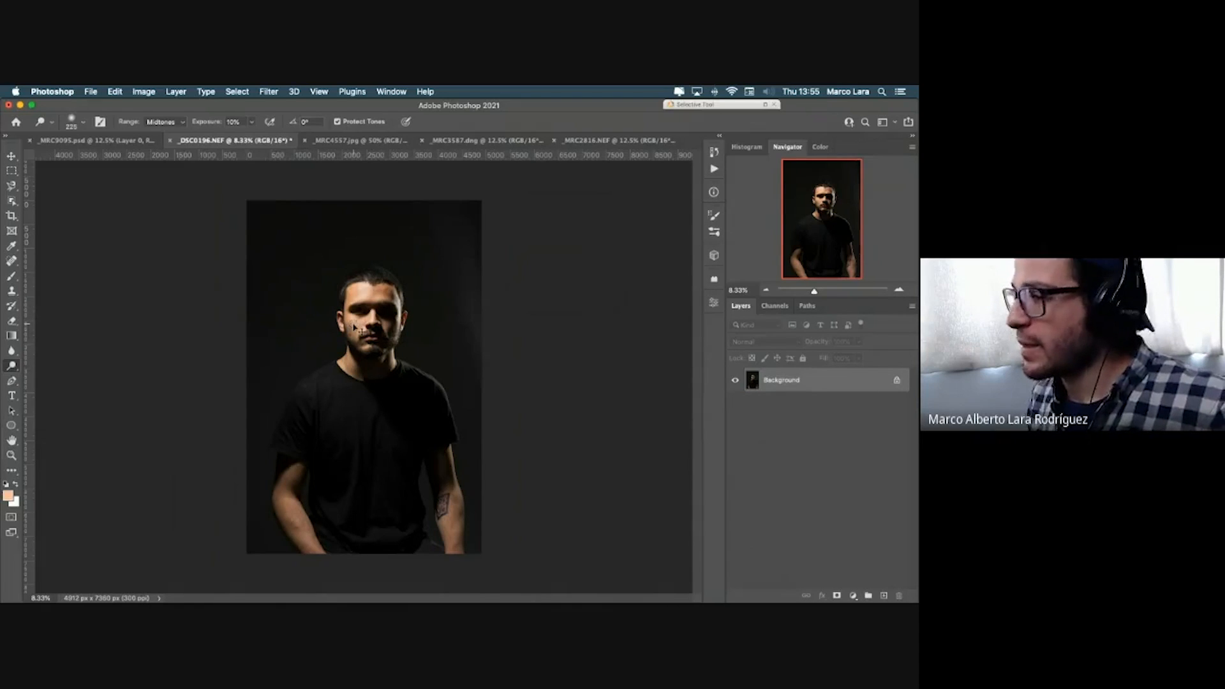
key(super+equal)
key(super+equal)
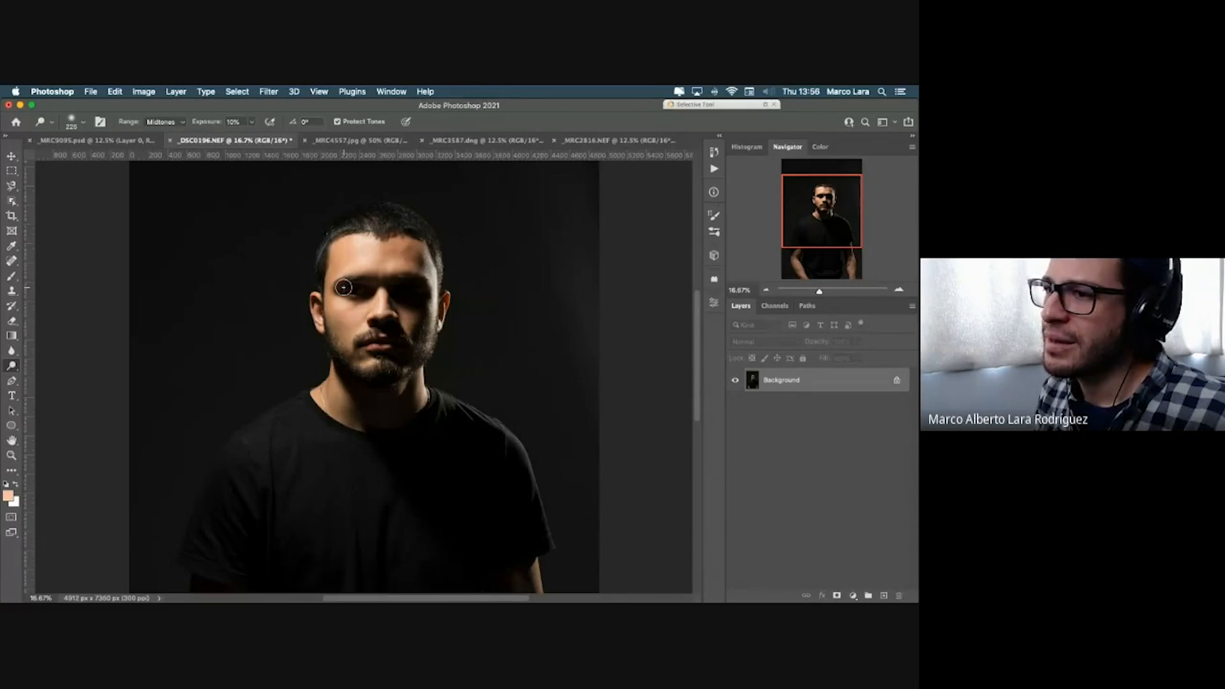
right_click(12, 368)
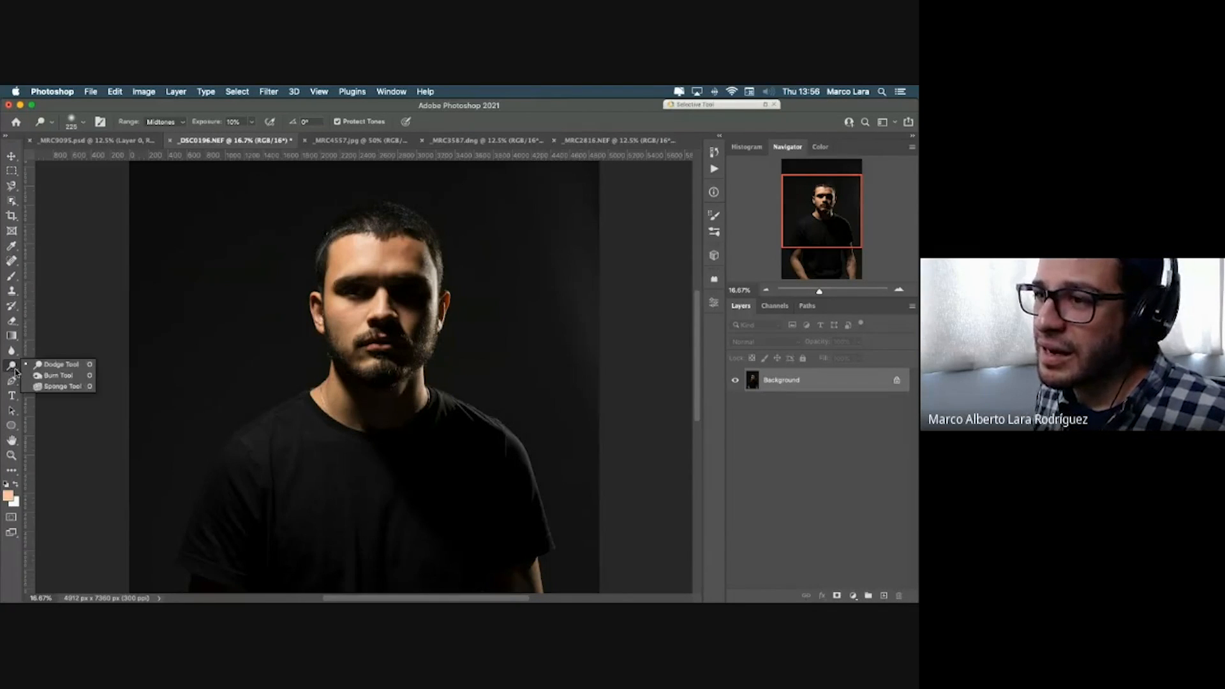
click(64, 376)
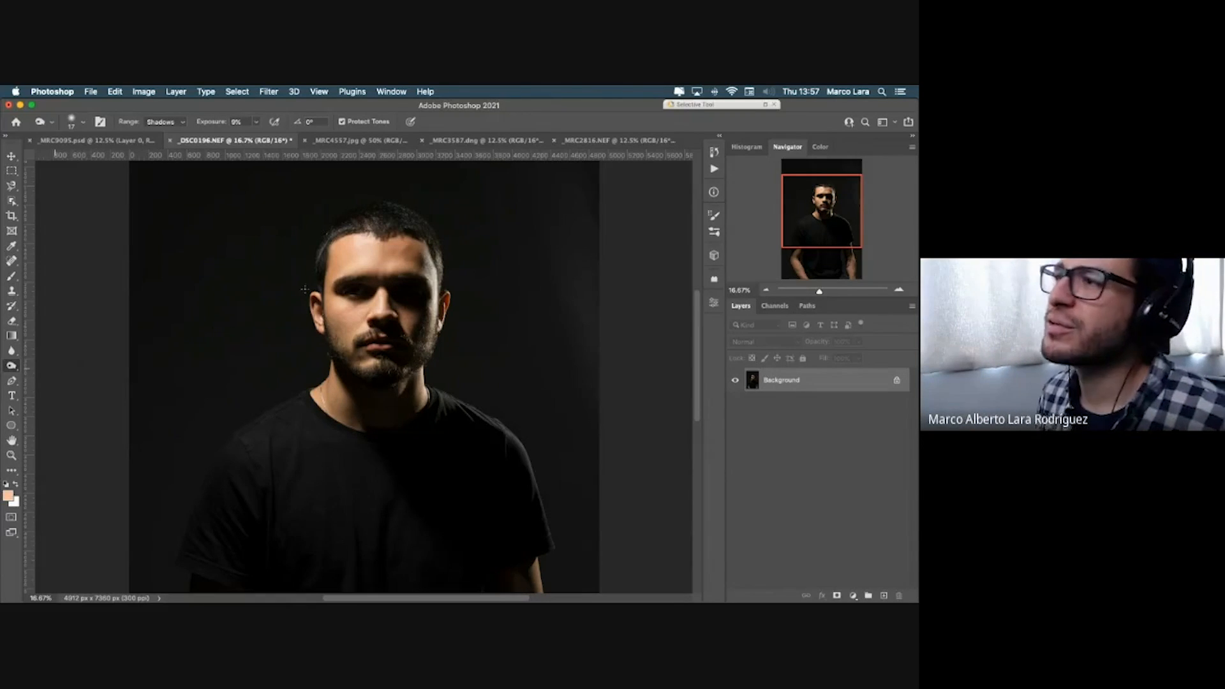
Step: Look through the open photos _MRC4557.jpg, _MRC3587.dng and _MRC2816.NEF, comparing them with the portrait
click(332, 141)
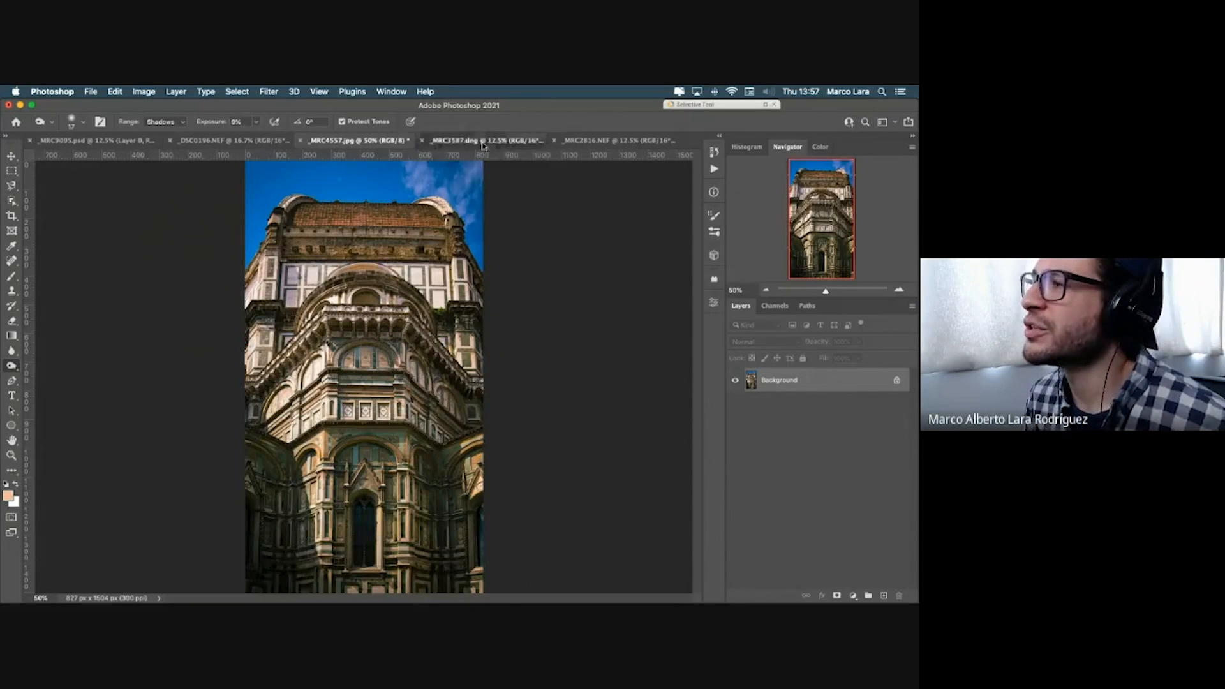
click(484, 142)
click(616, 141)
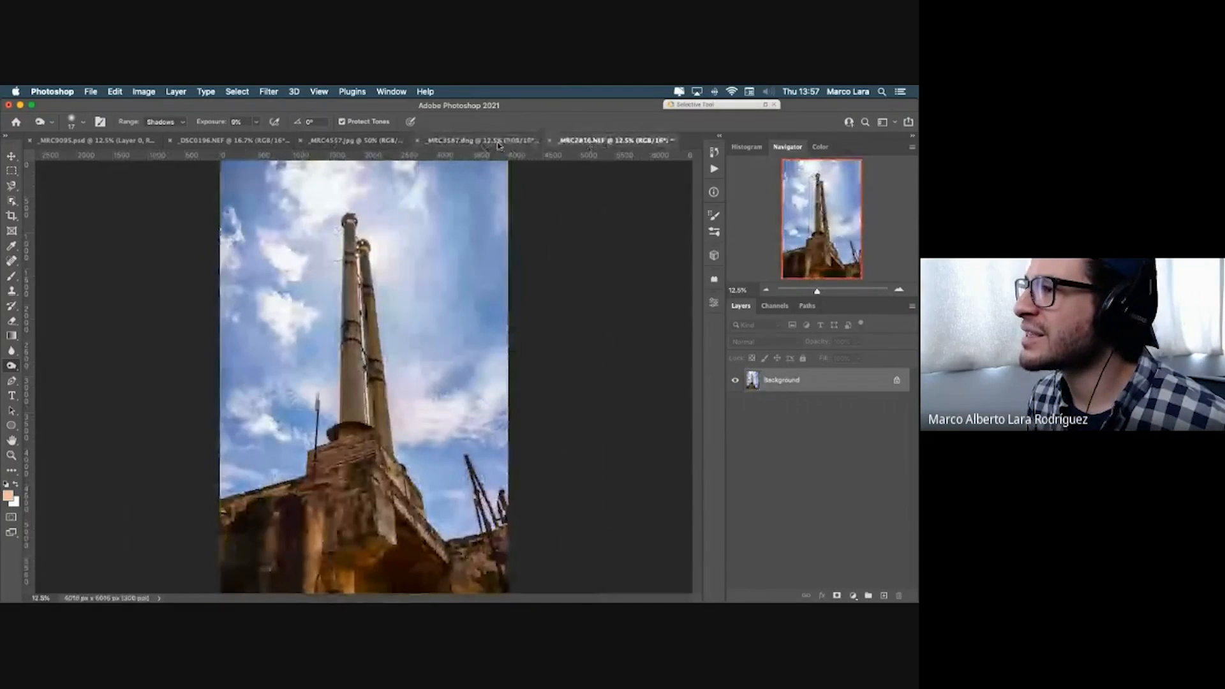
click(478, 141)
click(357, 142)
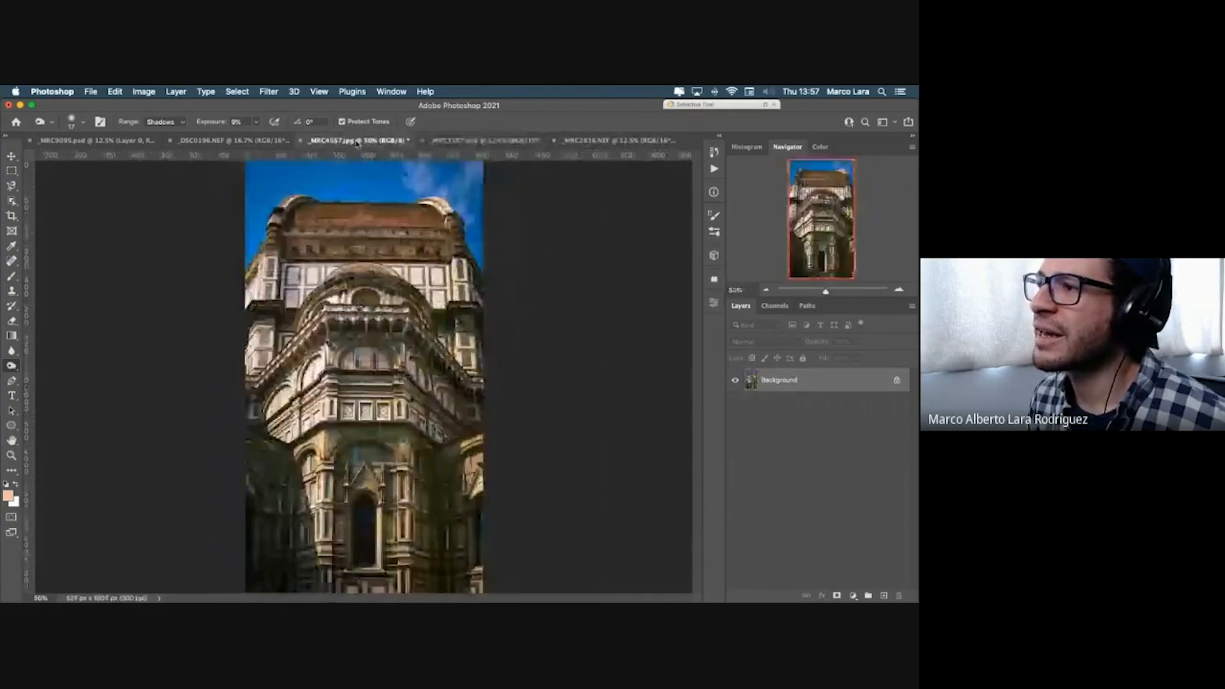
click(229, 140)
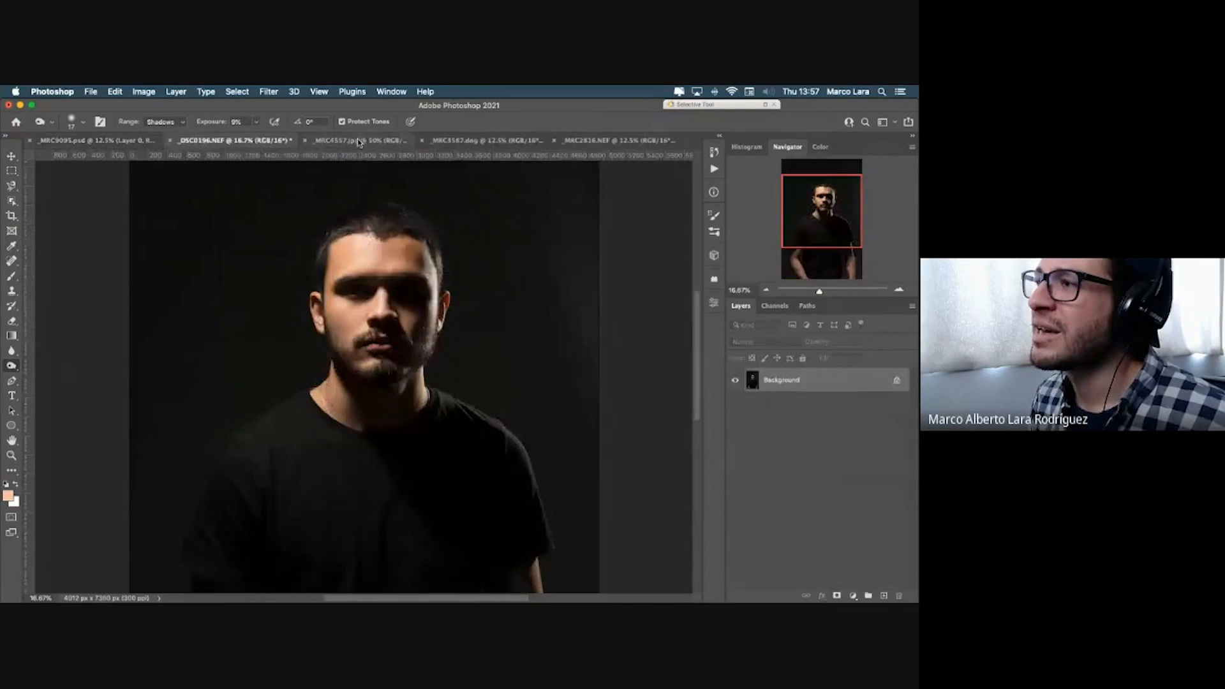
click(358, 139)
click(462, 142)
click(606, 141)
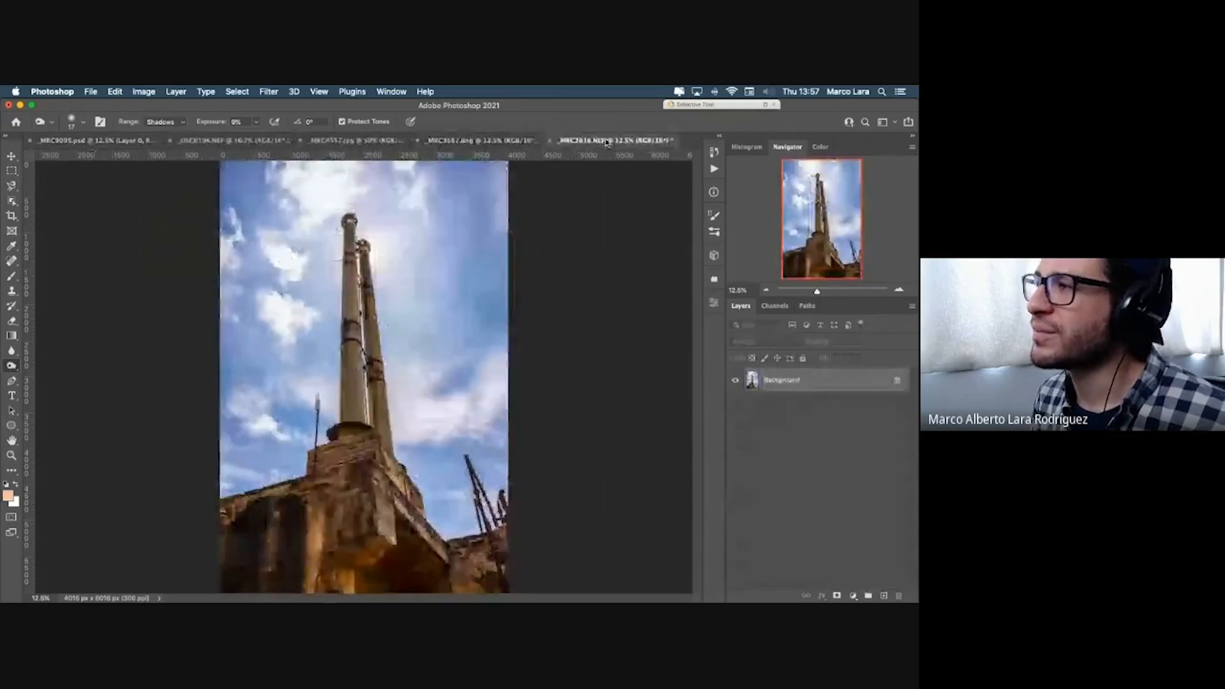
Step: Switch to Adobe Bridge and open the dome photo _MRC4114.jpg from the Muestras folder in Photoshop
key(ctrl+Up)
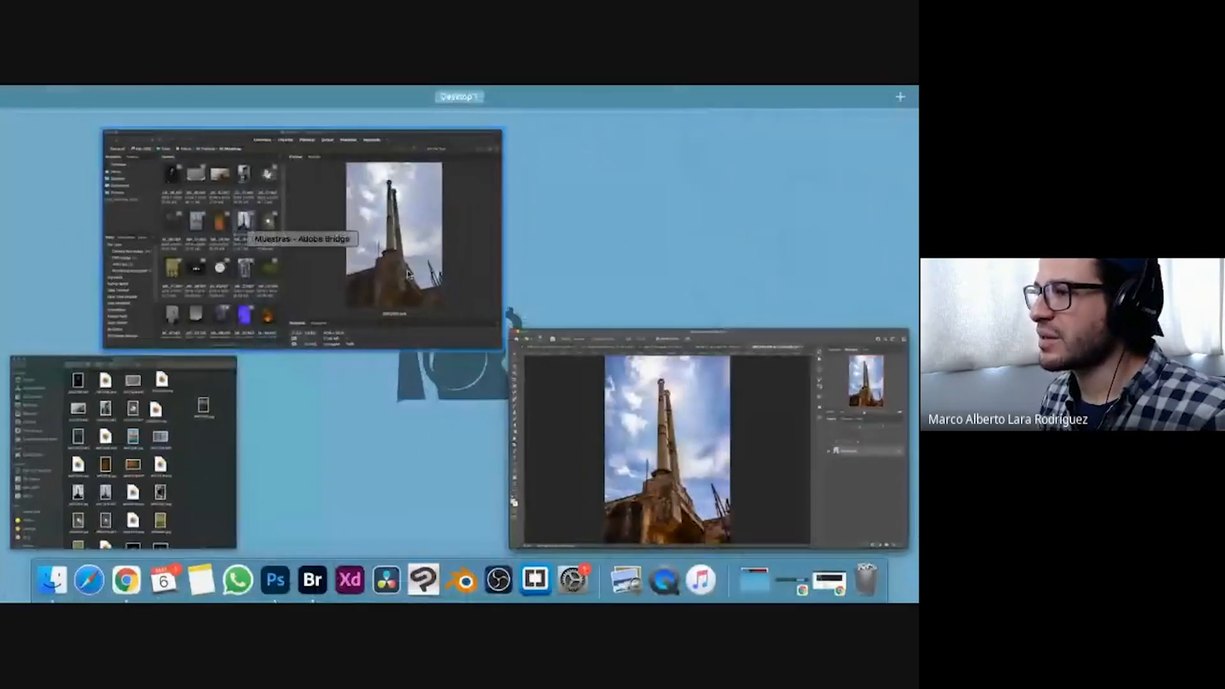
click(312, 330)
scroll(312, 331, down, 10)
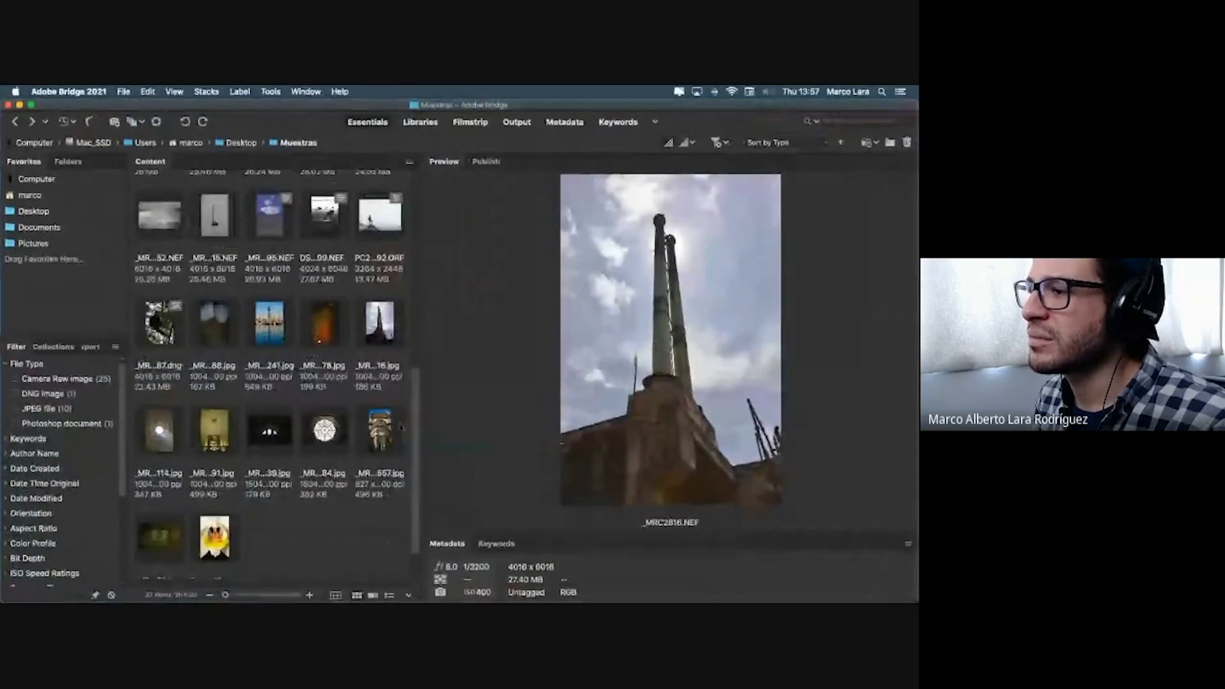
drag(415, 438, 420, 488)
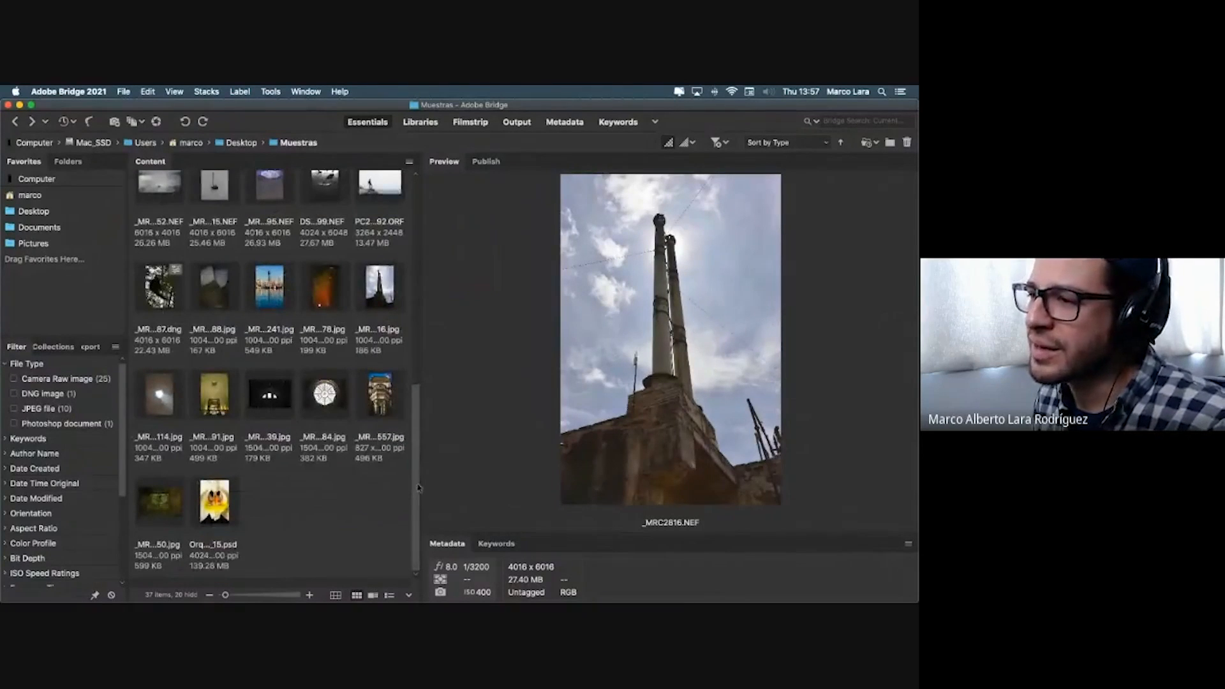
click(160, 406)
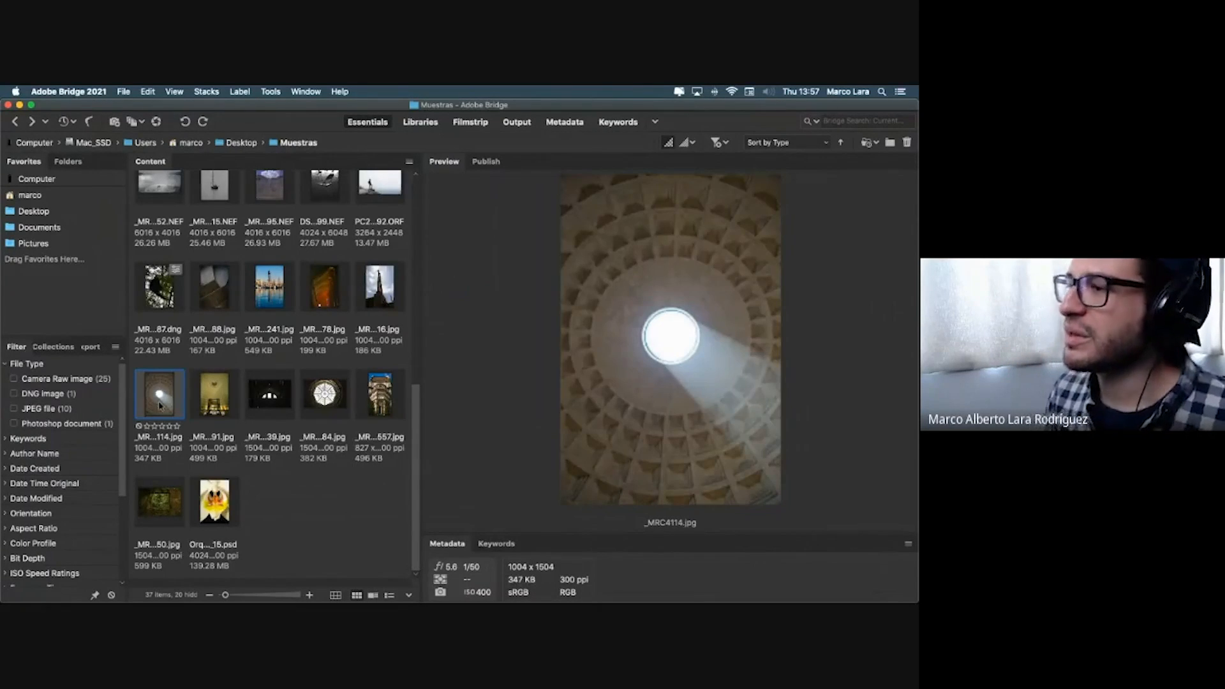
double_click(160, 405)
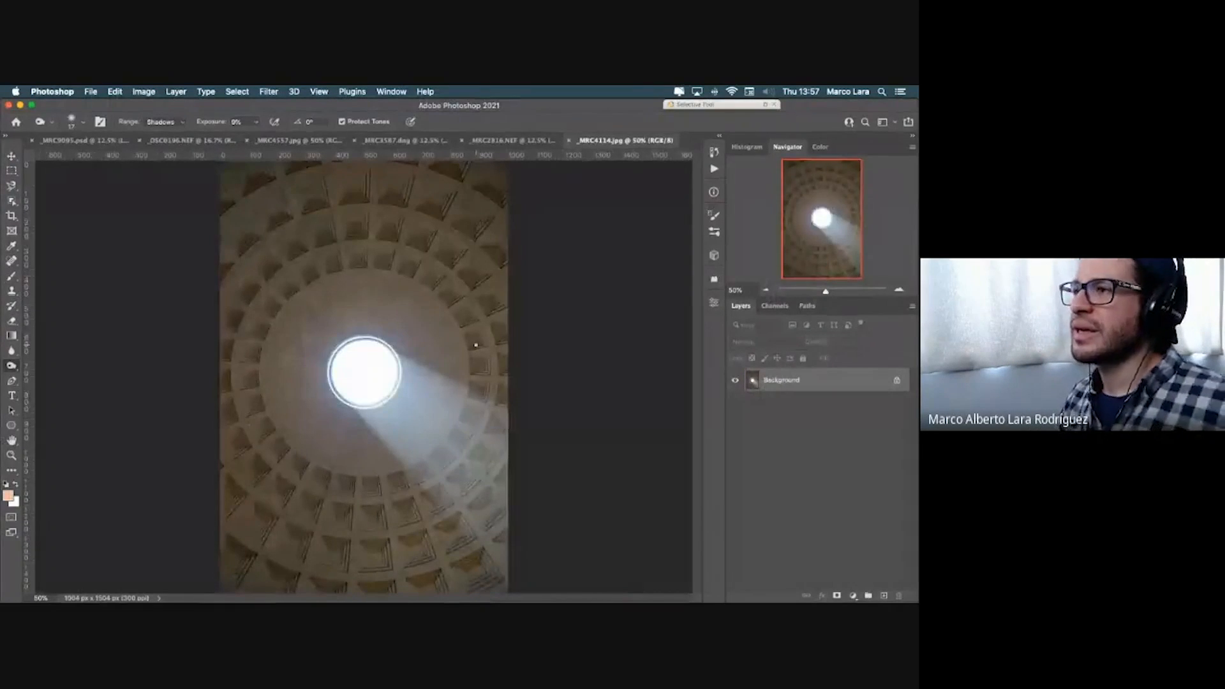
Step: Return to the portrait _DSC0196.NEF and activate the Dodge tool
click(83, 140)
click(182, 140)
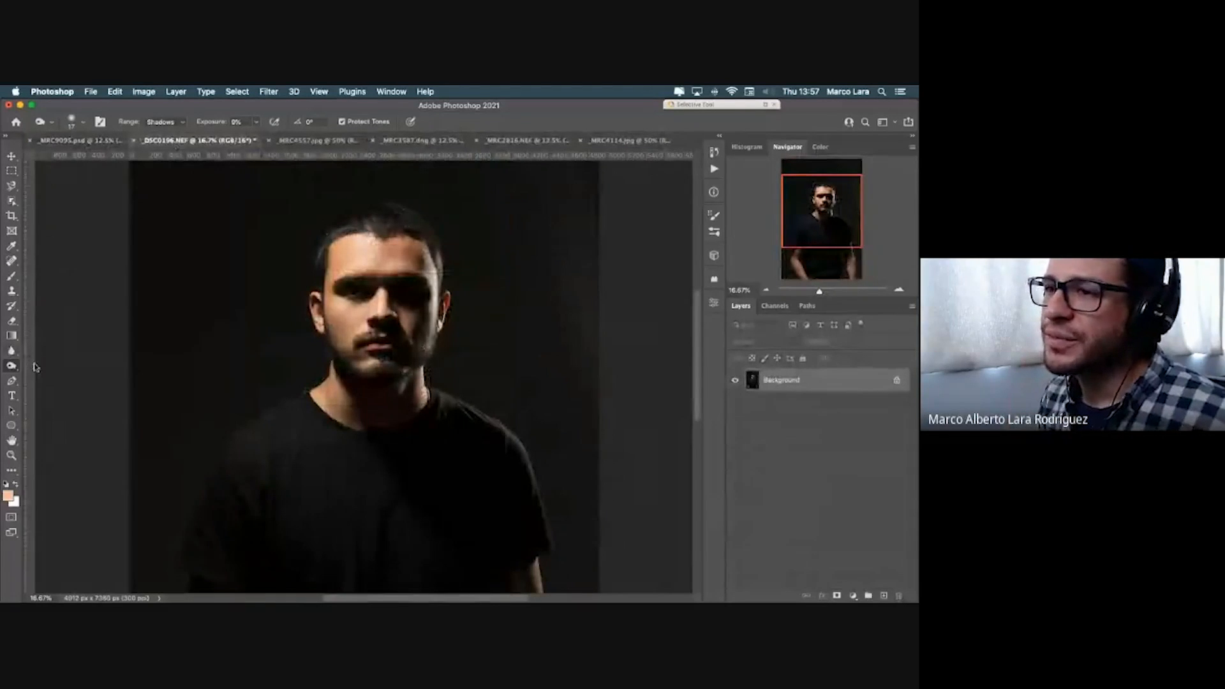
right_click(13, 367)
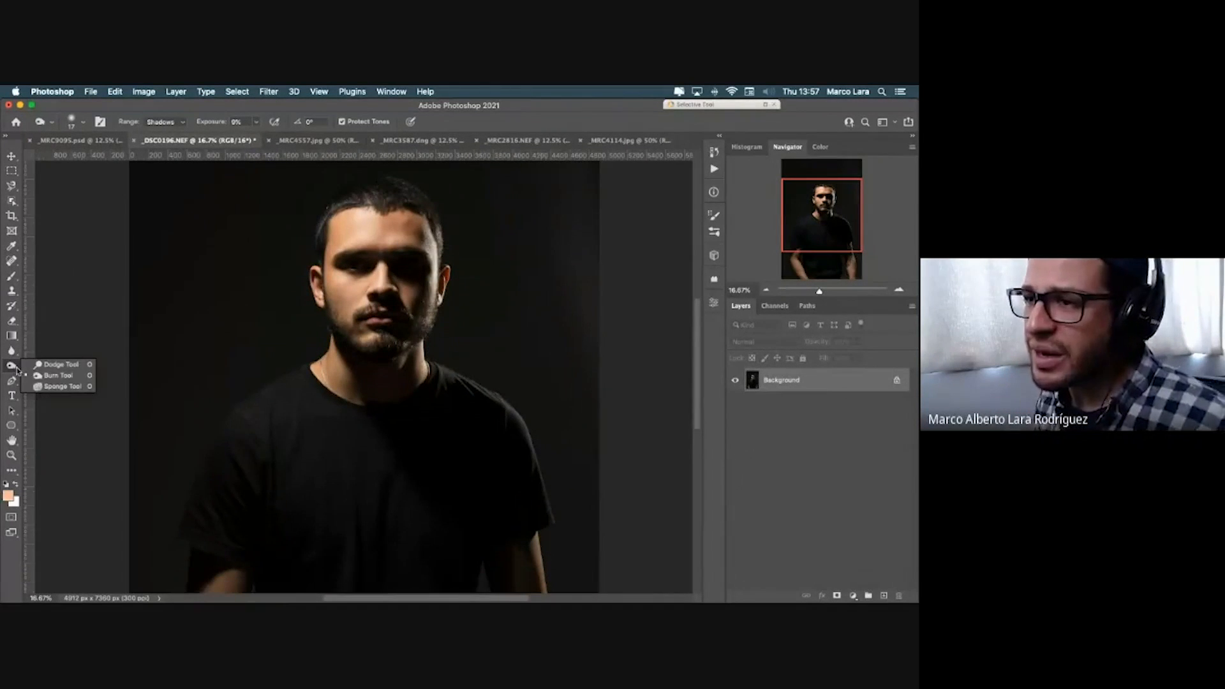
click(72, 367)
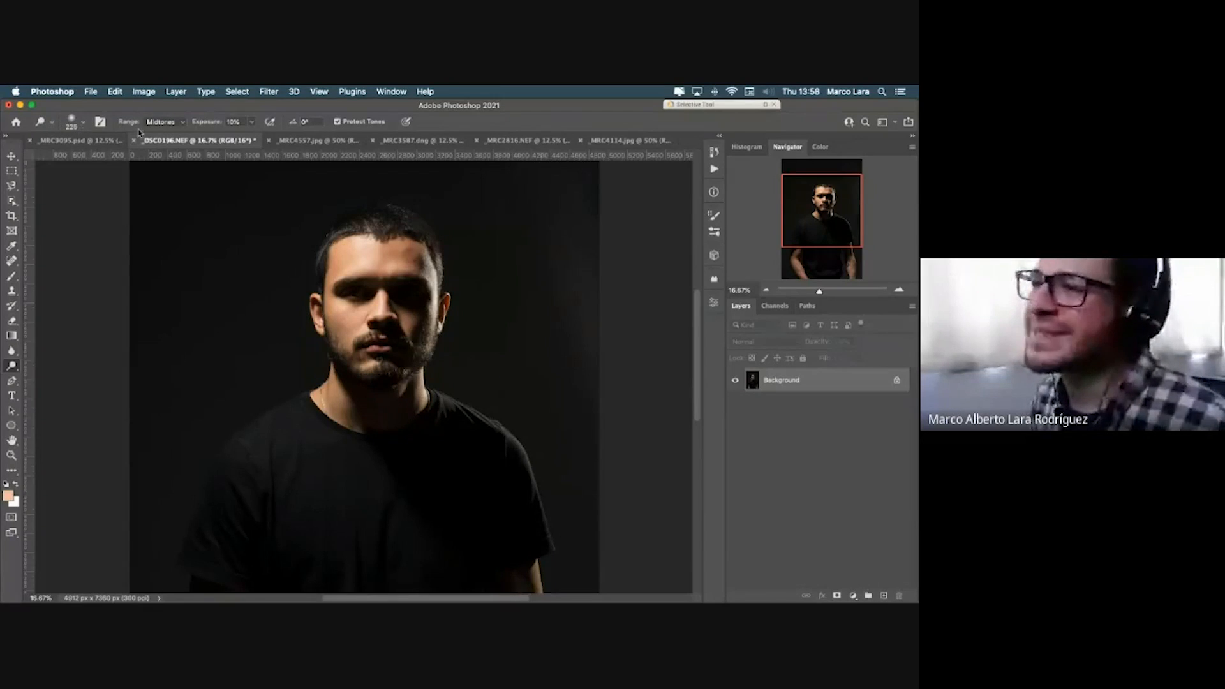
Step: Review the Dodge tool's tonal range options and keep the range at Midtones
click(171, 123)
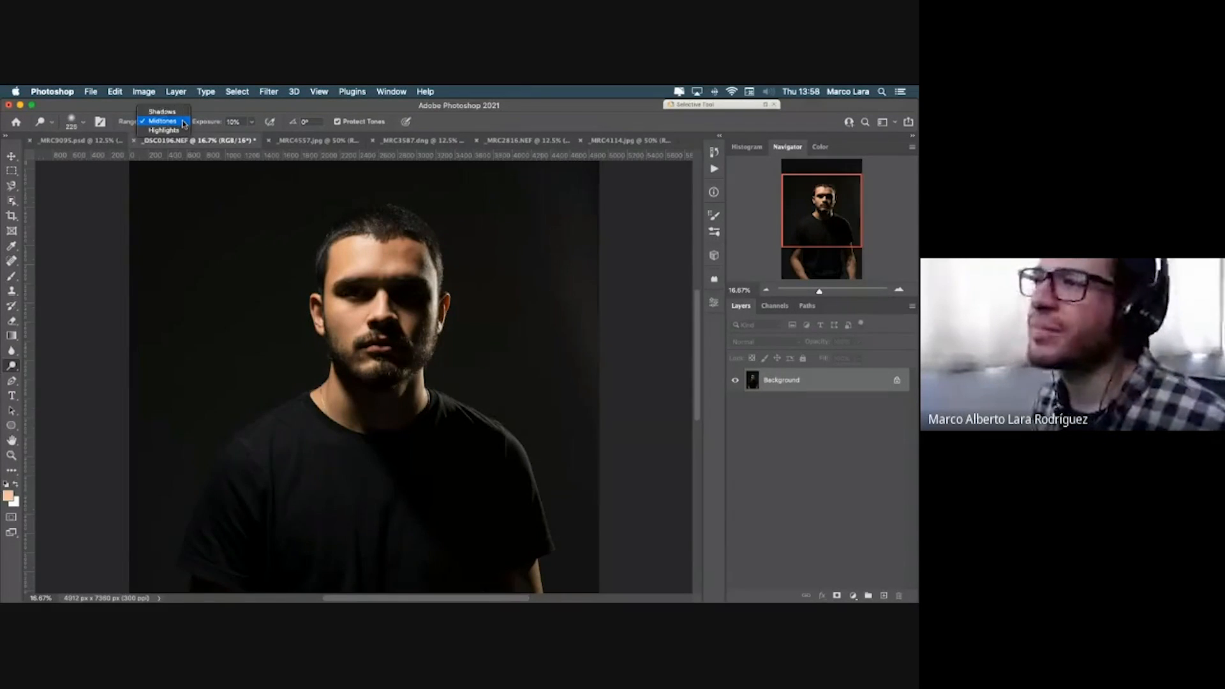
click(126, 125)
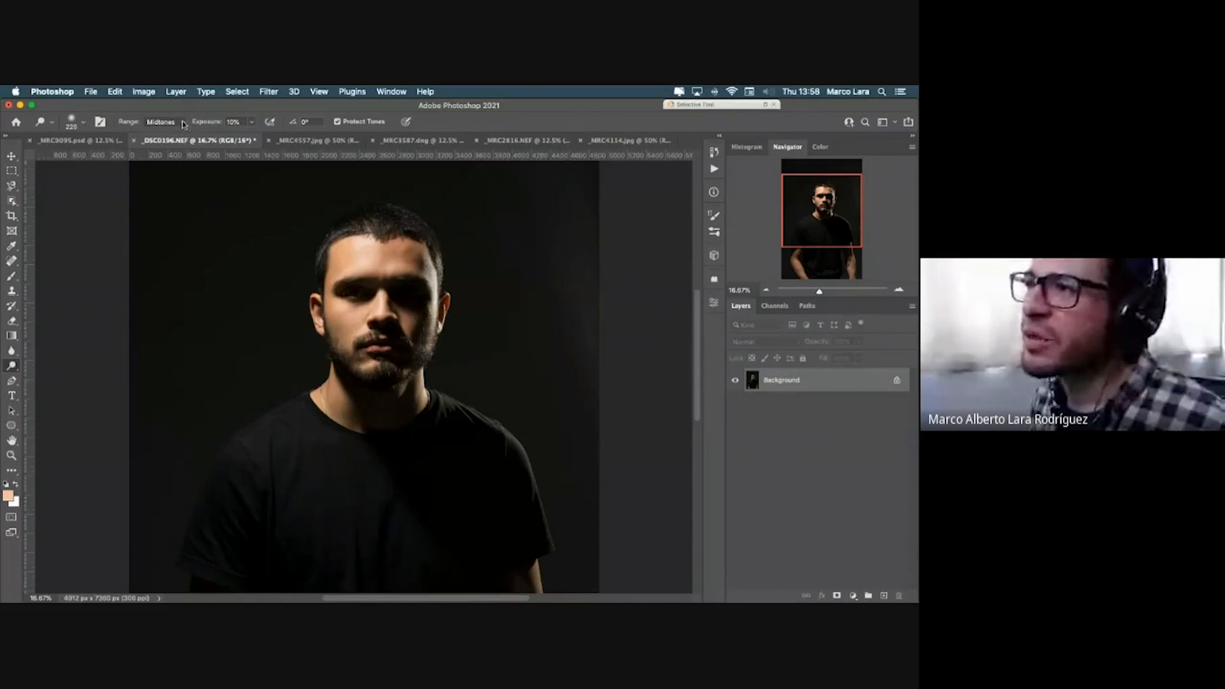
click(182, 123)
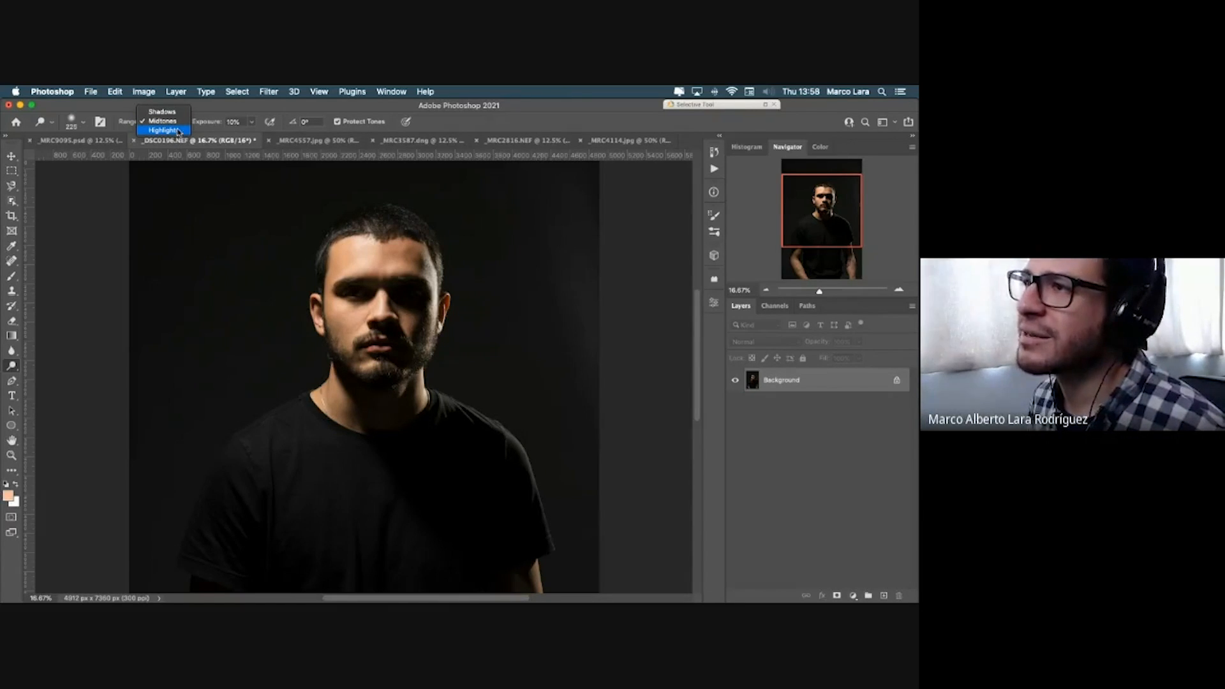
click(179, 121)
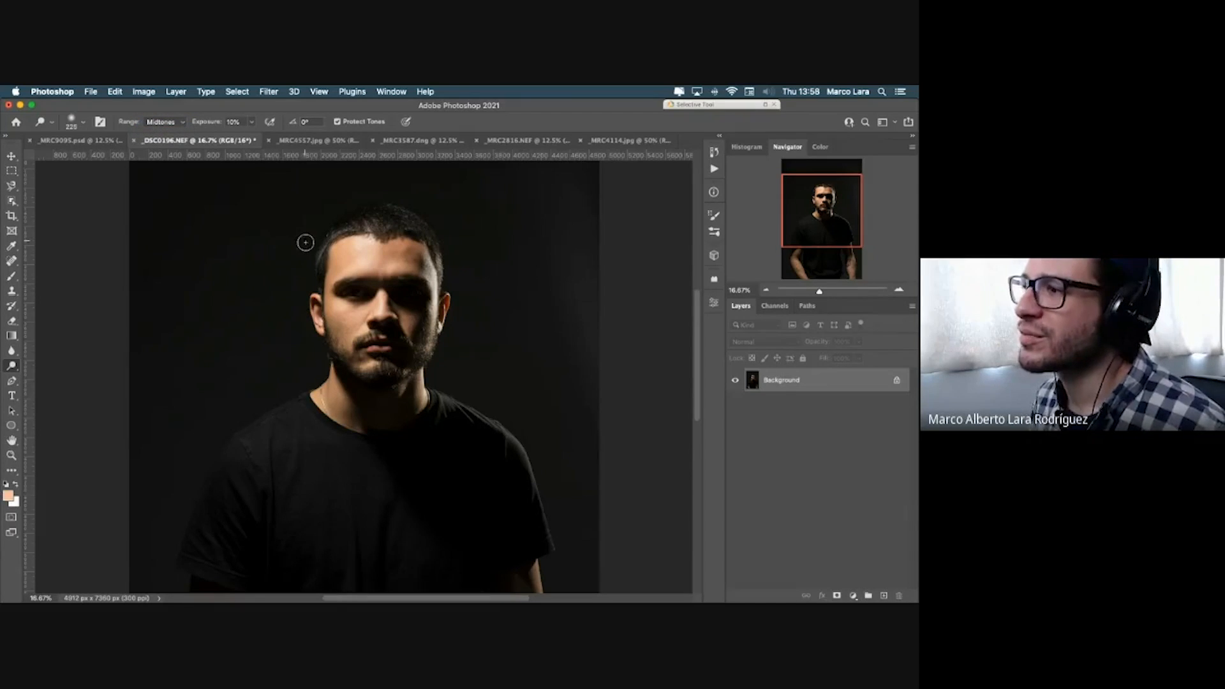
Step: Set the Dodge brush's hardness to 0% and enlarge its size for working on the face
right_click(348, 251)
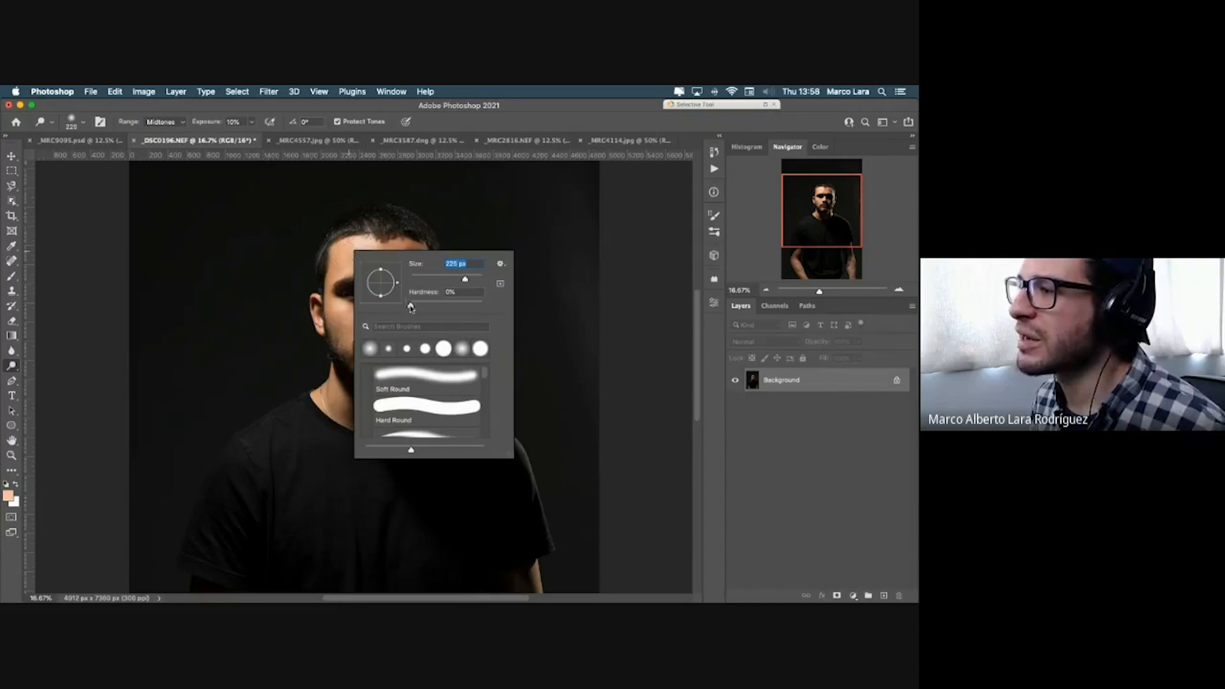
mouse_move(411, 306)
mouse_down()
mouse_move(502, 312)
mouse_move(409, 310)
mouse_up()
key(Tab)
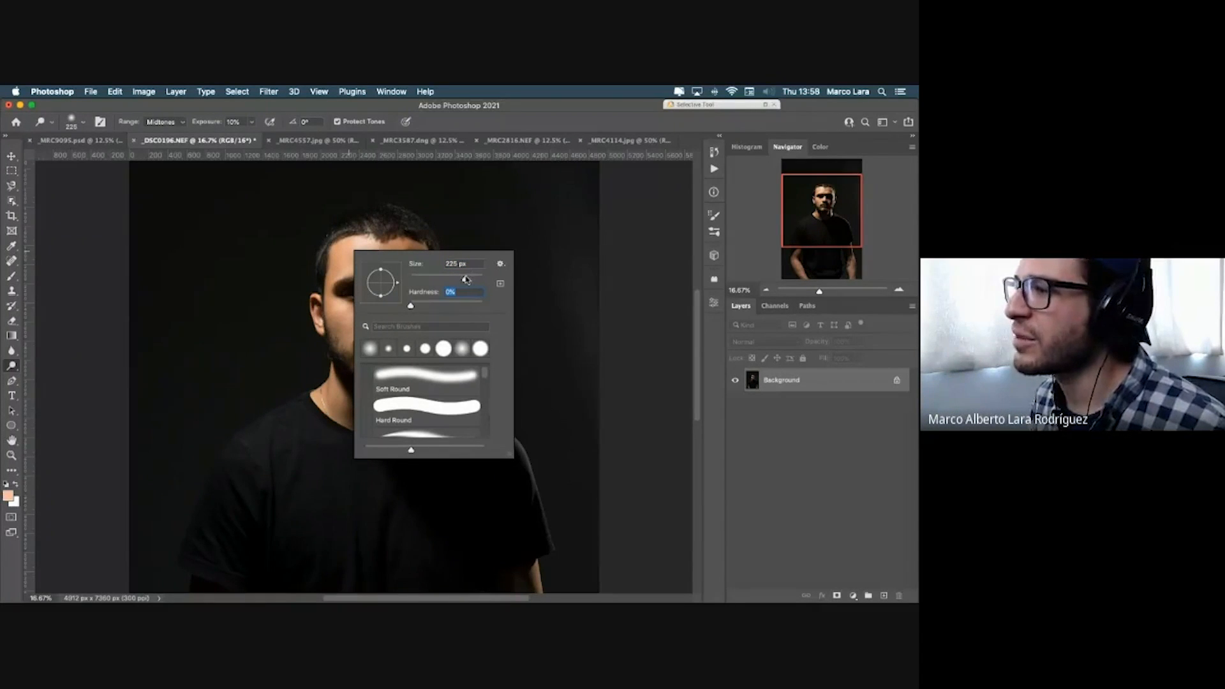
drag(334, 268, 345, 266)
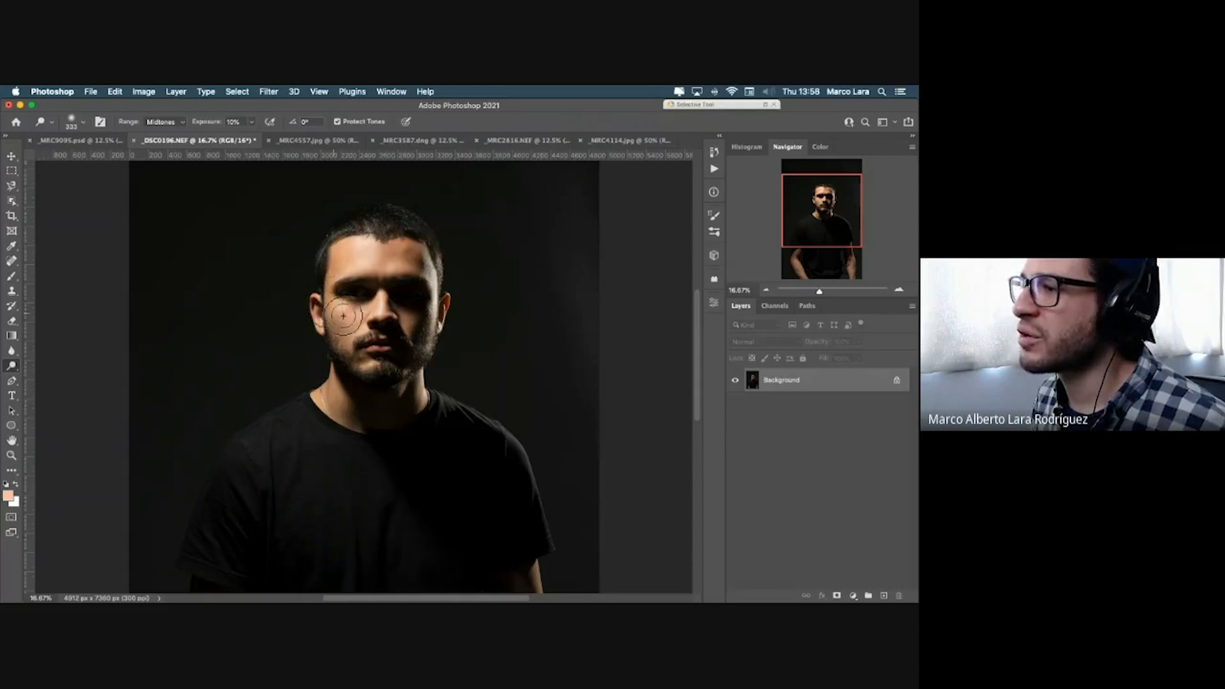
drag(345, 315, 337, 311)
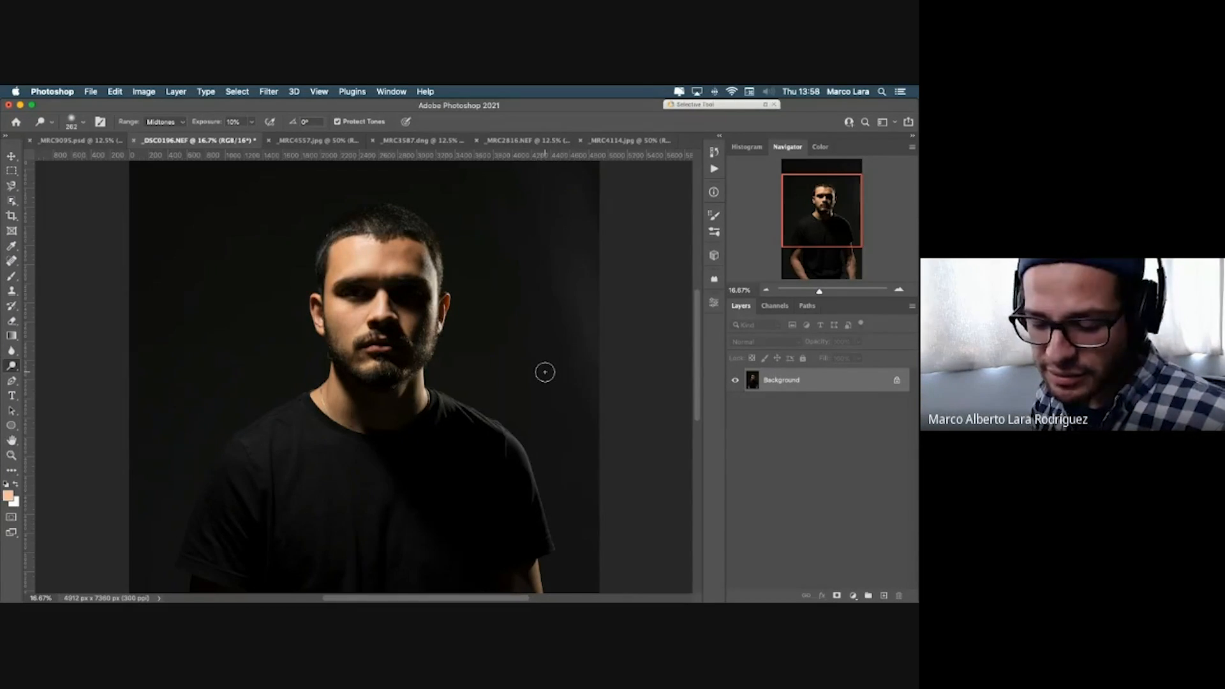
Step: Duplicate the Background layer as "Background copy" within _DSC0196.NEF
right_click(793, 385)
click(772, 399)
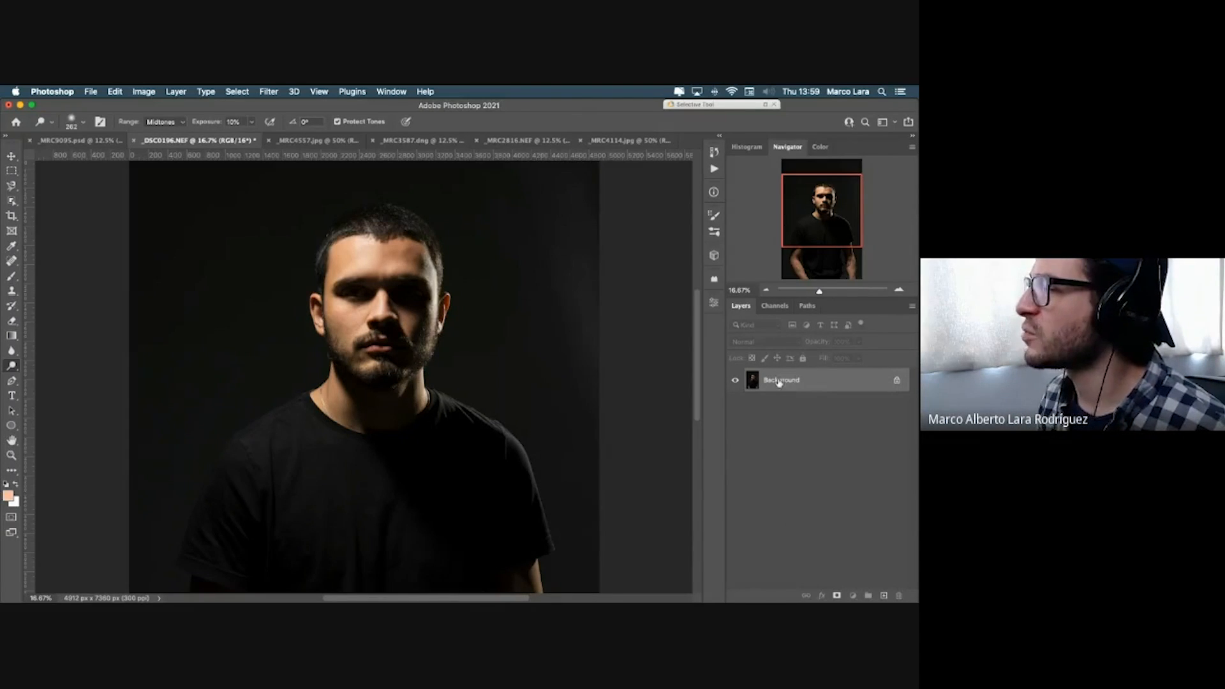
right_click(778, 383)
right_click(768, 397)
click(778, 386)
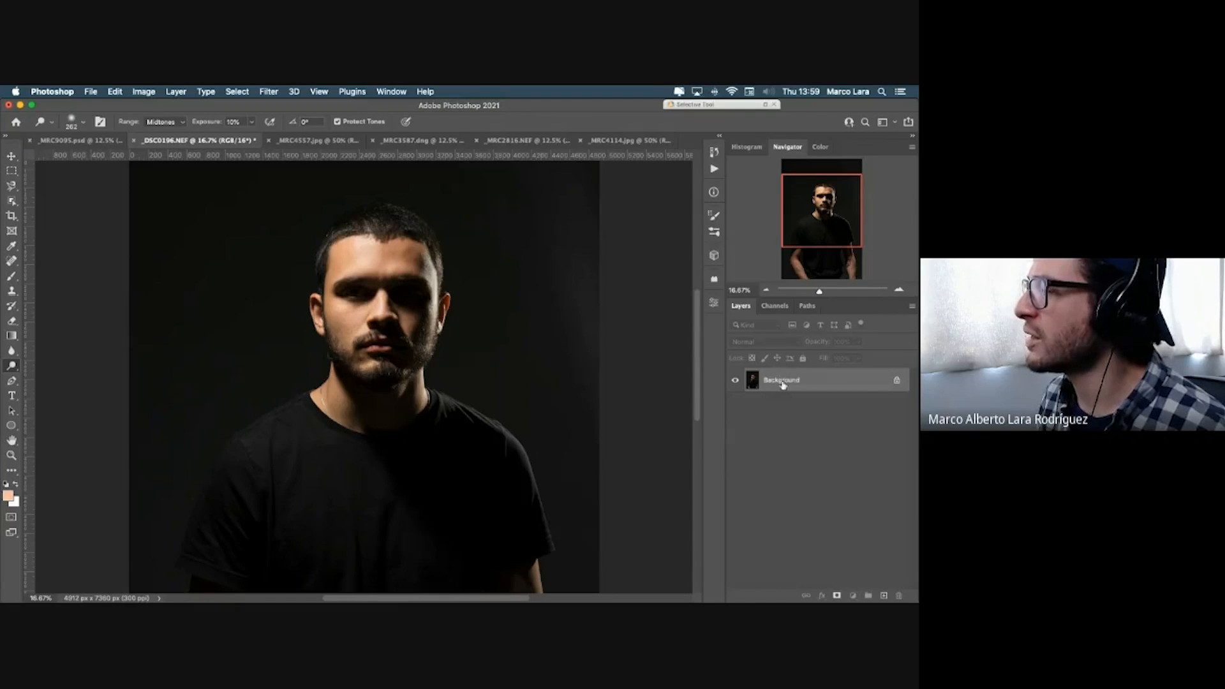
right_click(783, 384)
click(791, 400)
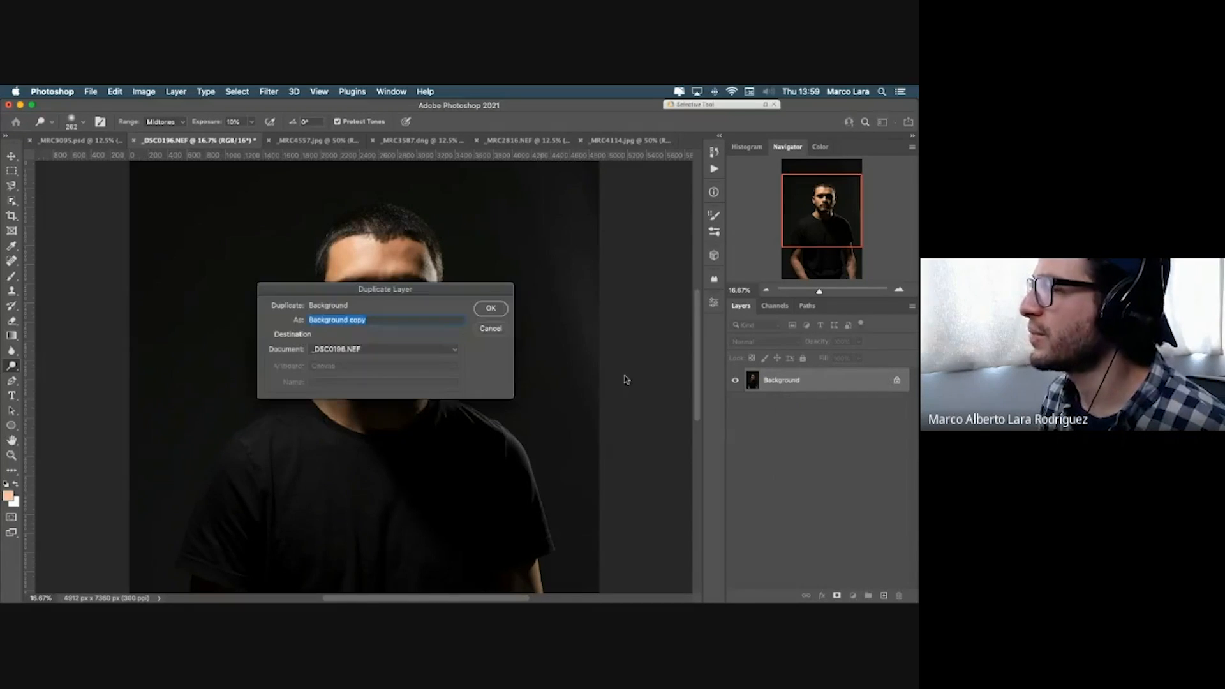
click(490, 308)
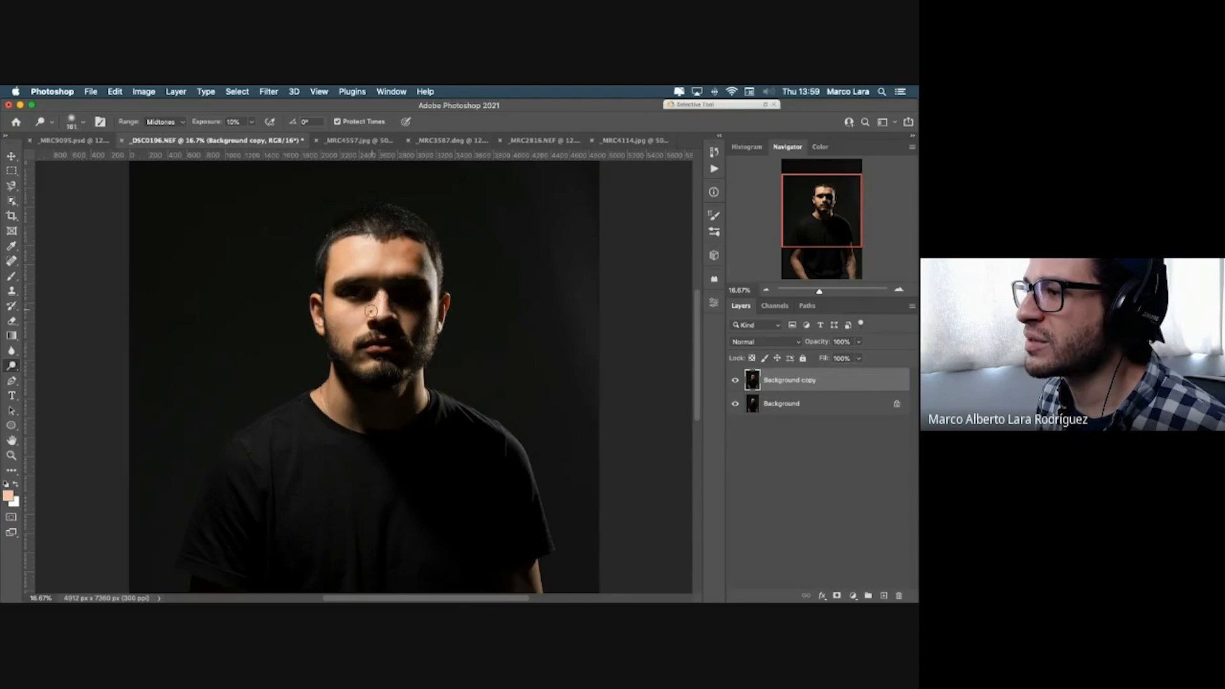
Step: Try a Dodge stroke across the forehead and nose at a much higher exposure, and undo it
click(253, 122)
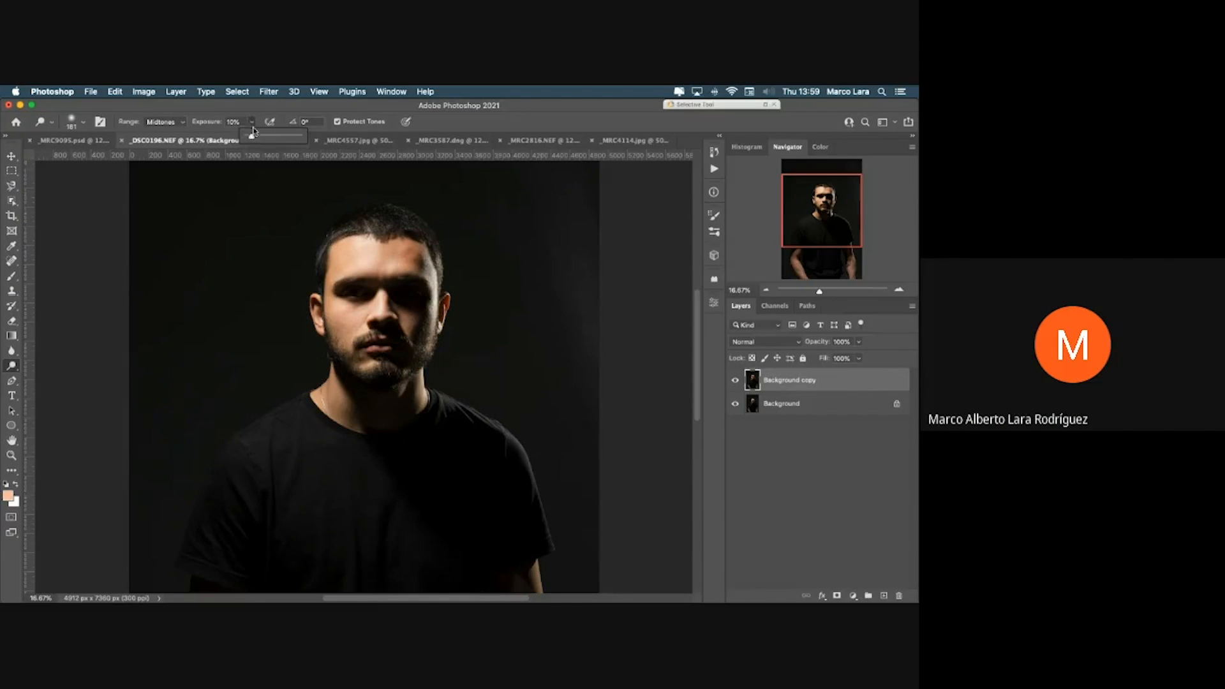
drag(250, 137, 308, 139)
mouse_move(359, 253)
mouse_down()
mouse_move(321, 388)
mouse_move(374, 302)
mouse_up()
key(super+z)
Step: Set the Dodge exposure to 10% and lighten the lit side of the face on the Background copy layer
click(253, 122)
drag(206, 138, 199, 140)
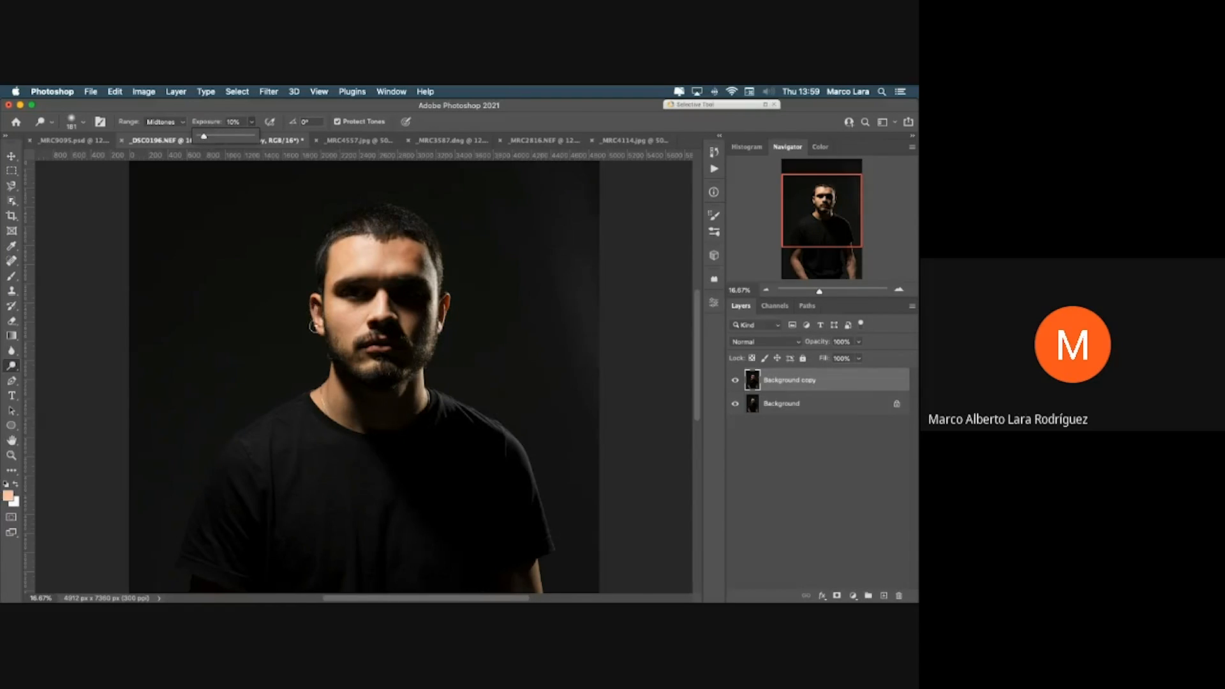
click(314, 307)
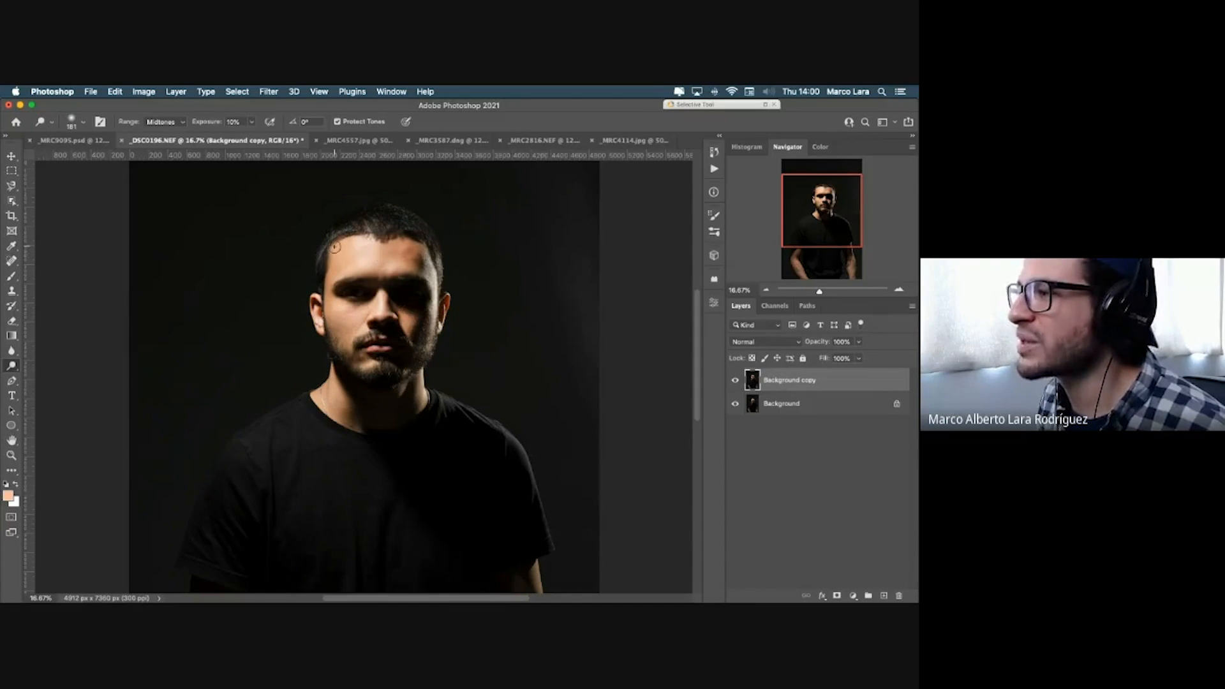
Step: Compare the face before and after dodging by repeatedly hiding and showing the Background copy layer
click(734, 381)
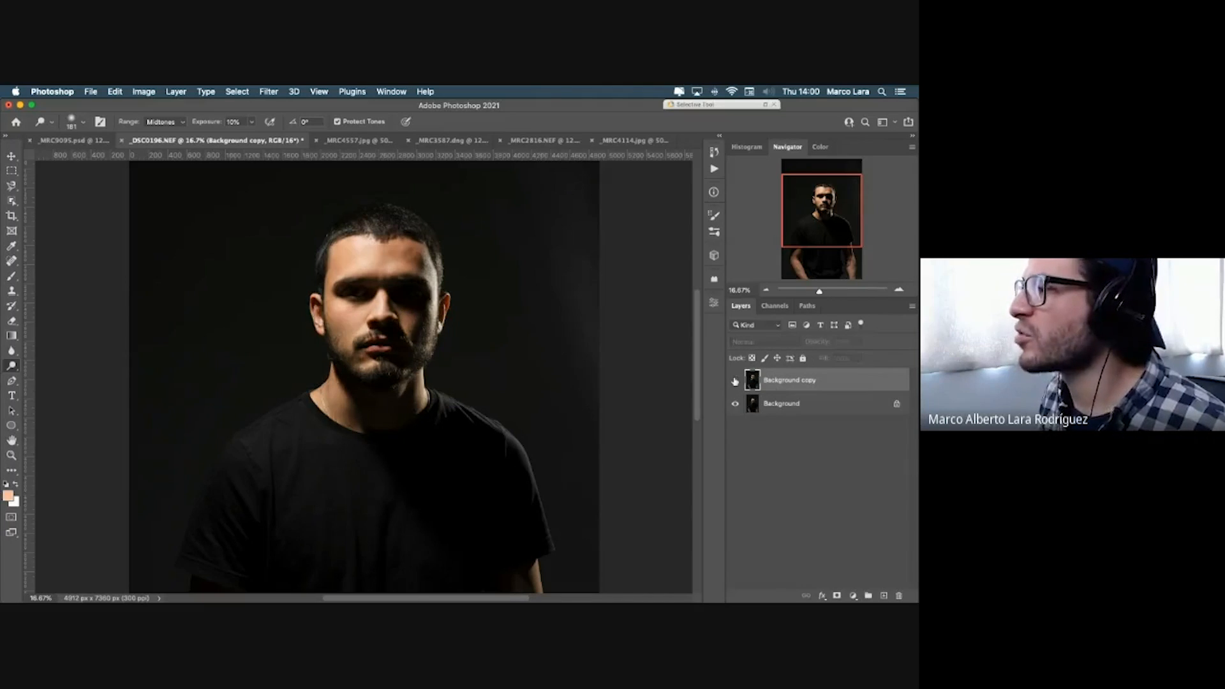
click(735, 382)
click(734, 381)
click(735, 381)
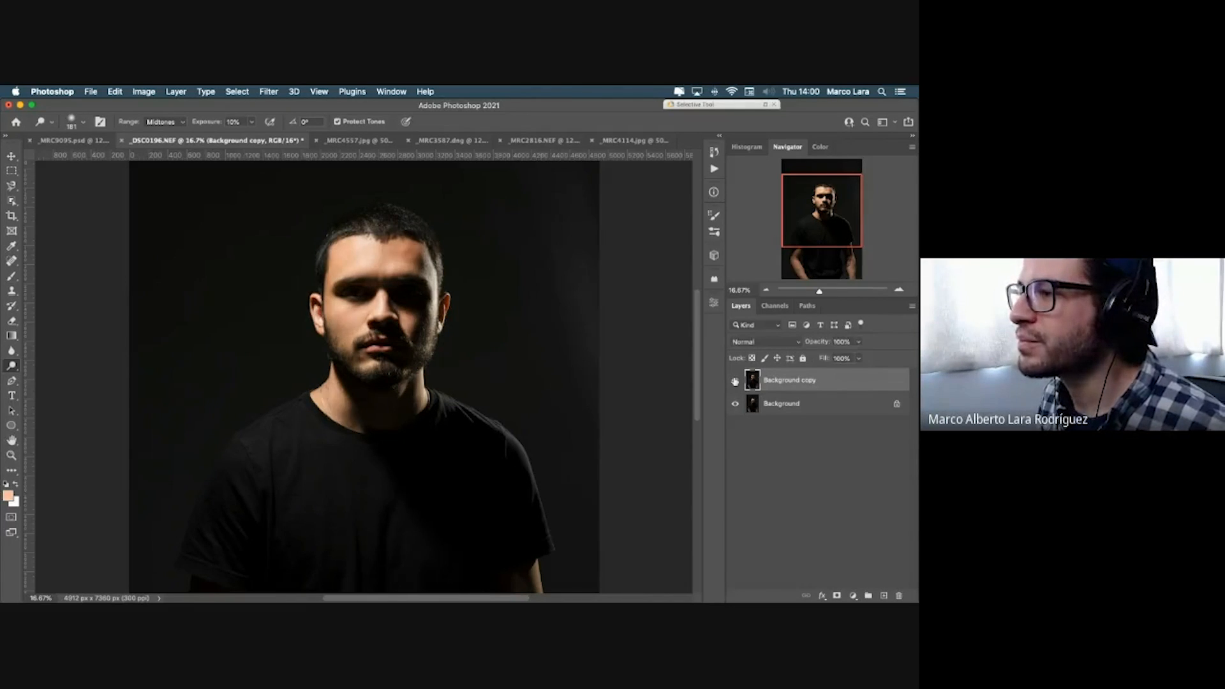
click(735, 381)
click(734, 381)
click(735, 381)
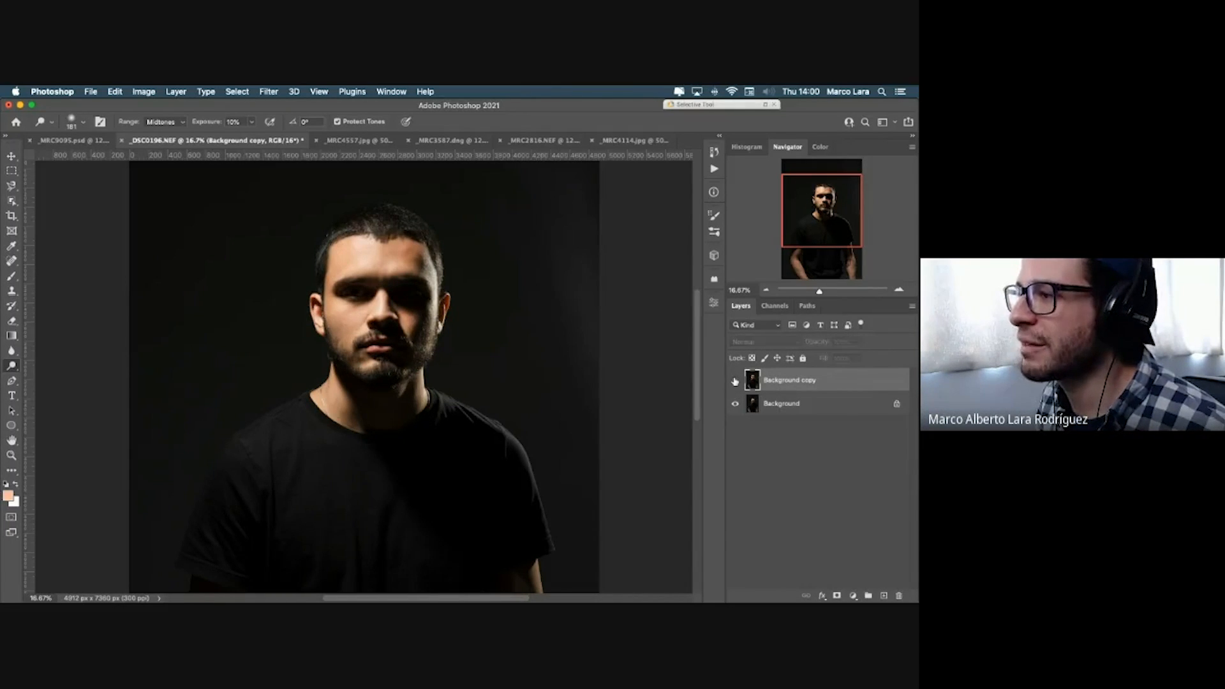
click(735, 381)
click(734, 381)
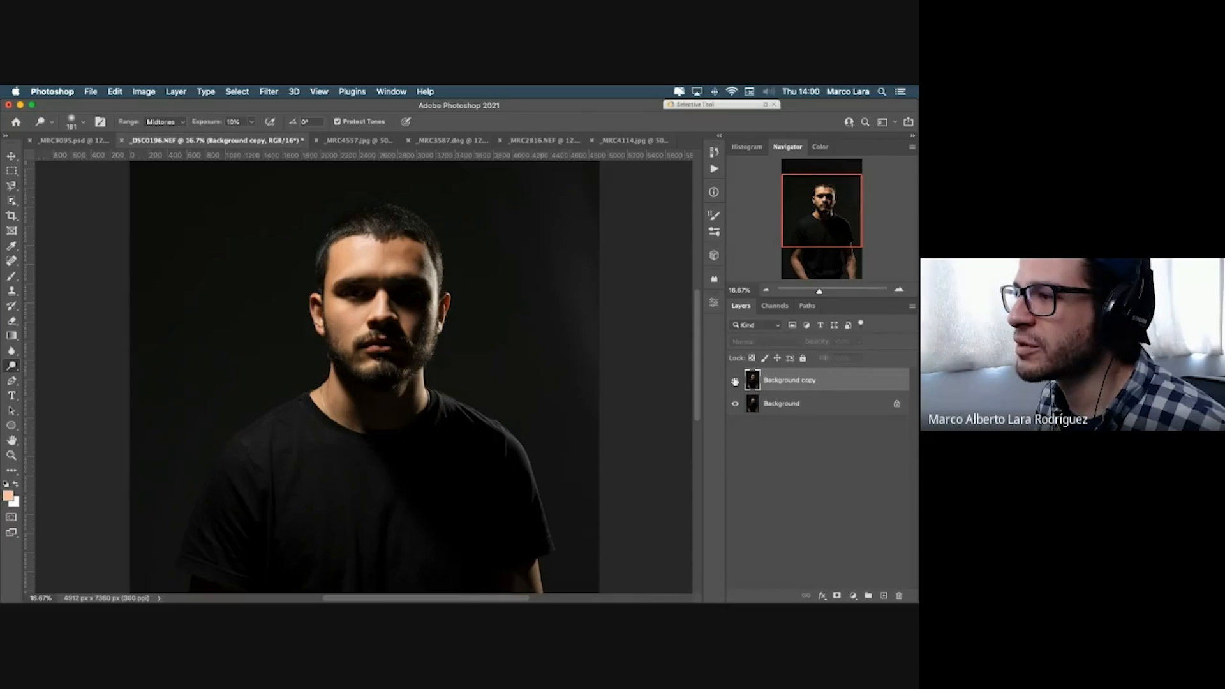
click(734, 381)
click(735, 381)
click(734, 381)
click(735, 381)
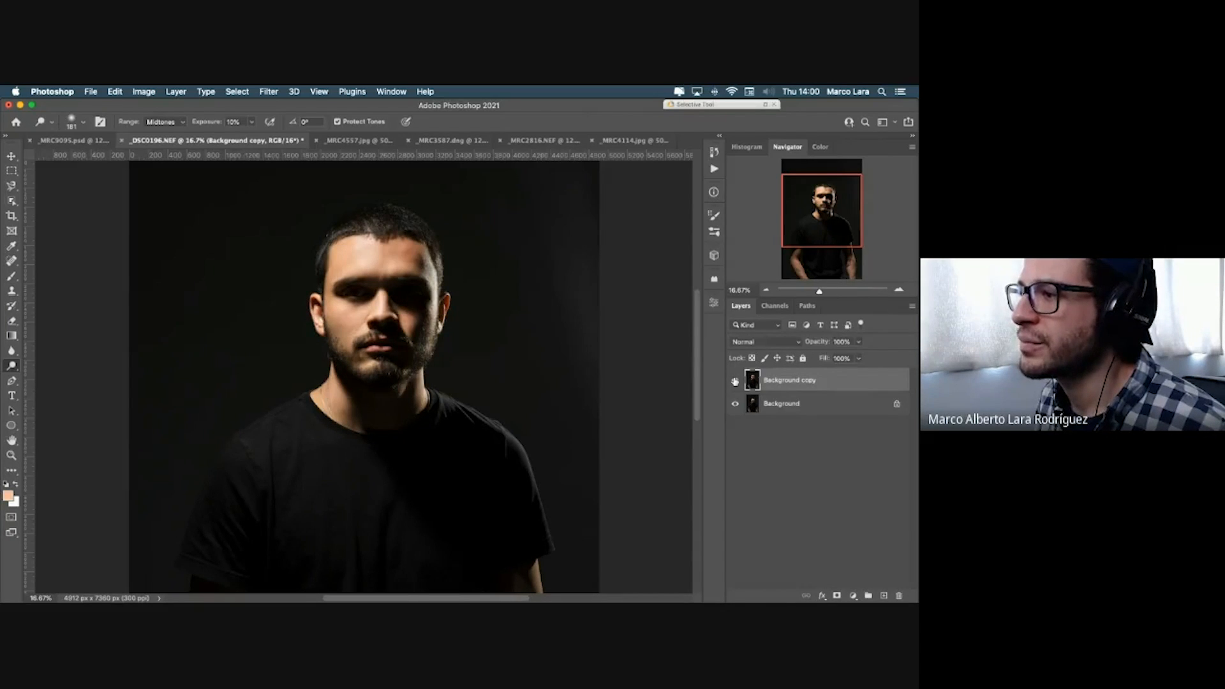
click(735, 381)
click(735, 381)
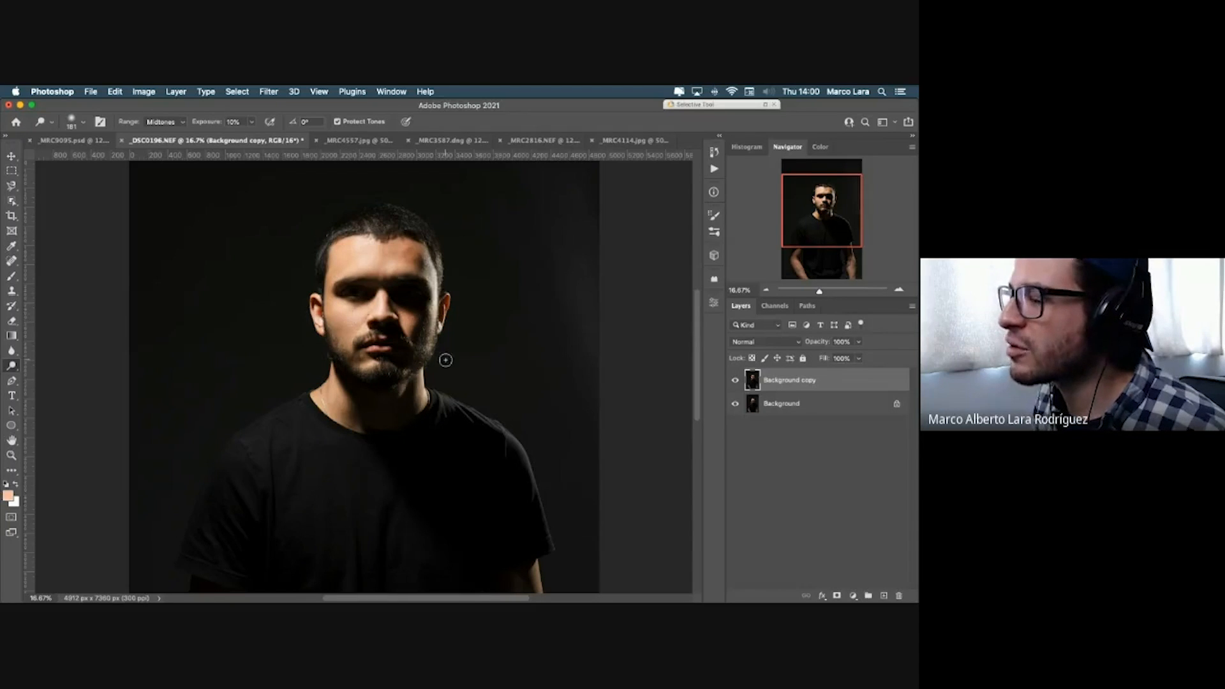
Step: Enlarge the Dodge brush to about 327 px and lighten the midtones of both arms
scroll(446, 360, down, 2)
scroll(446, 360, down, 8)
key(super+minus)
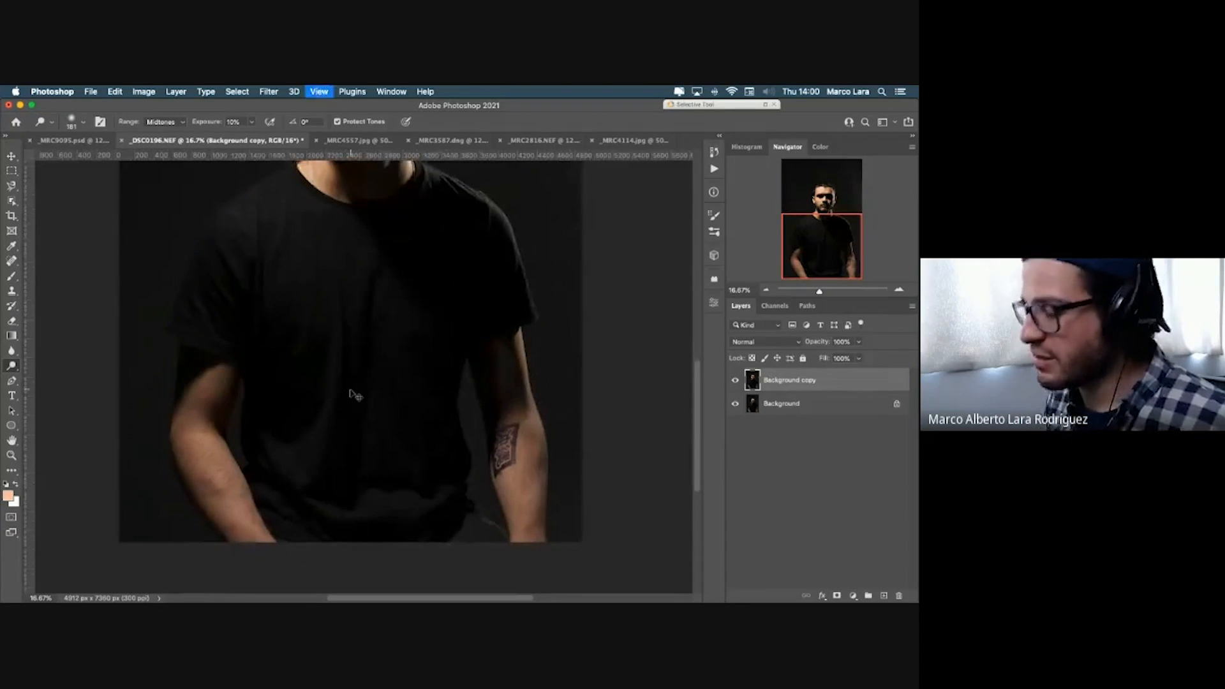
drag(241, 397, 247, 396)
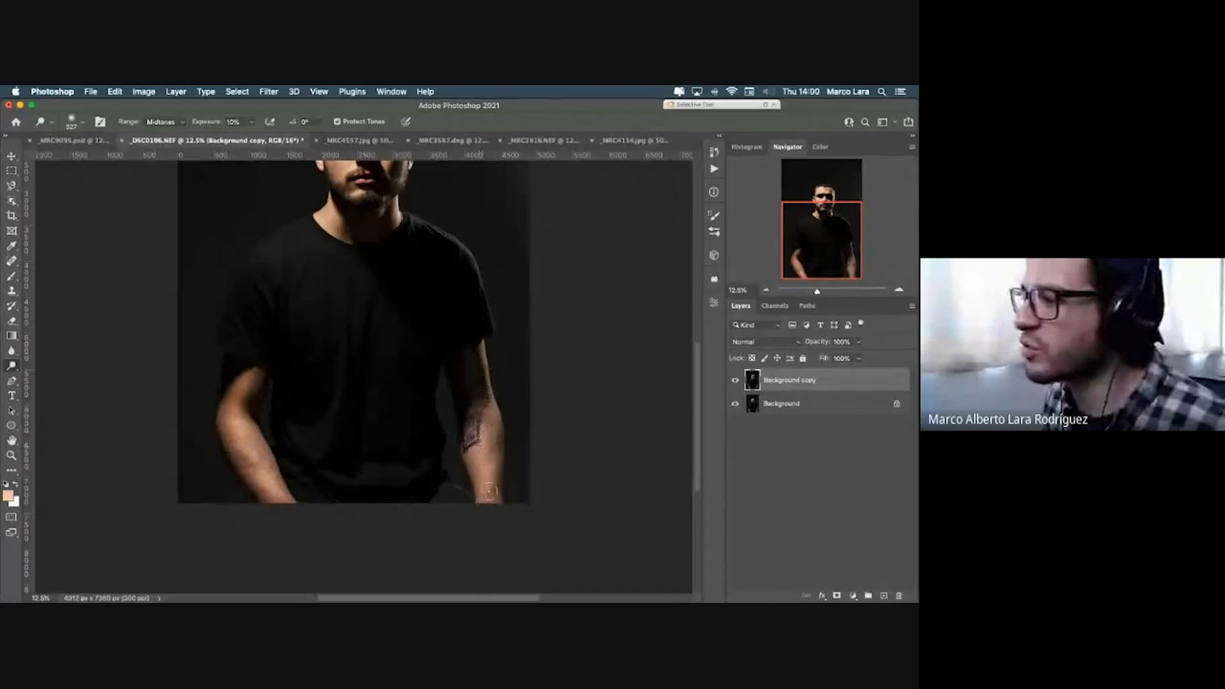
scroll(429, 428, up, 2)
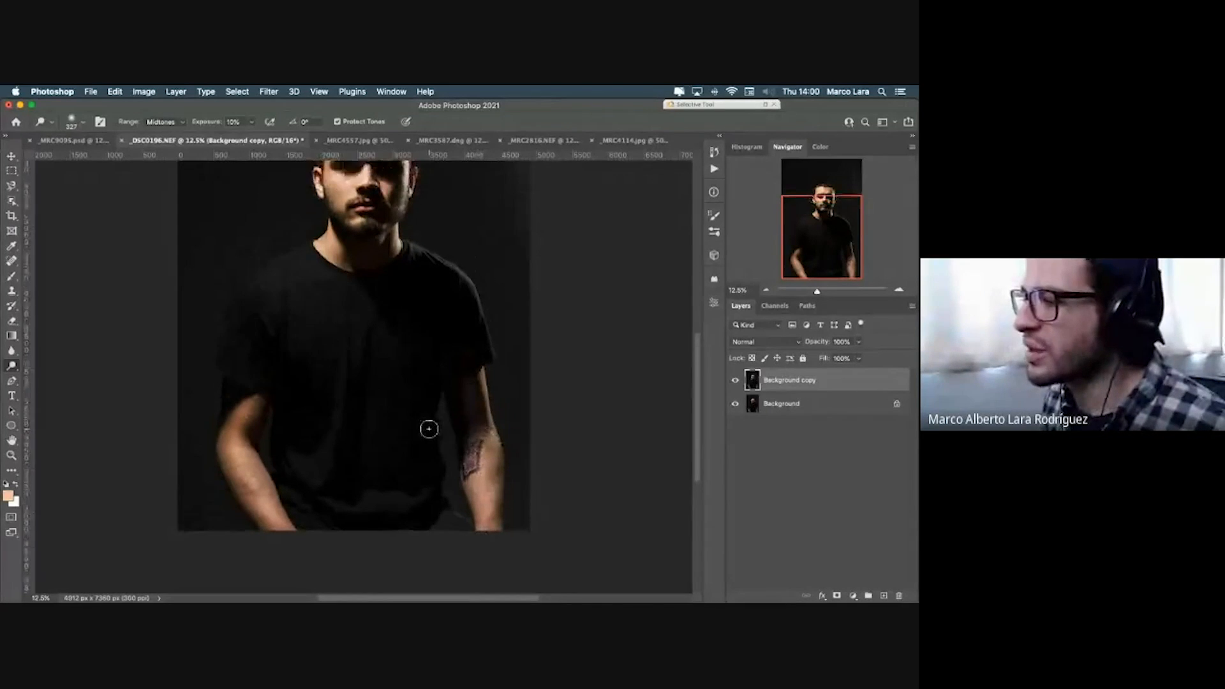
scroll(428, 429, up, 3)
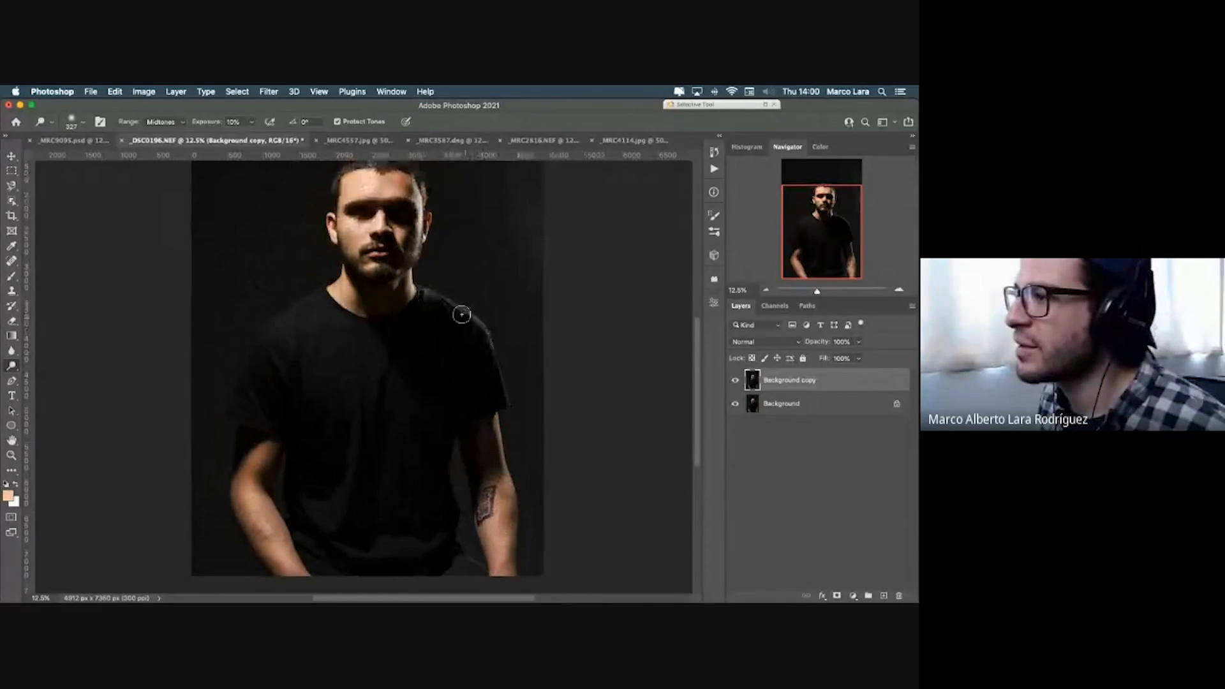
Step: Set the Dodge range to Shadows and lighten the dark areas of the T-shirt and beard
click(183, 125)
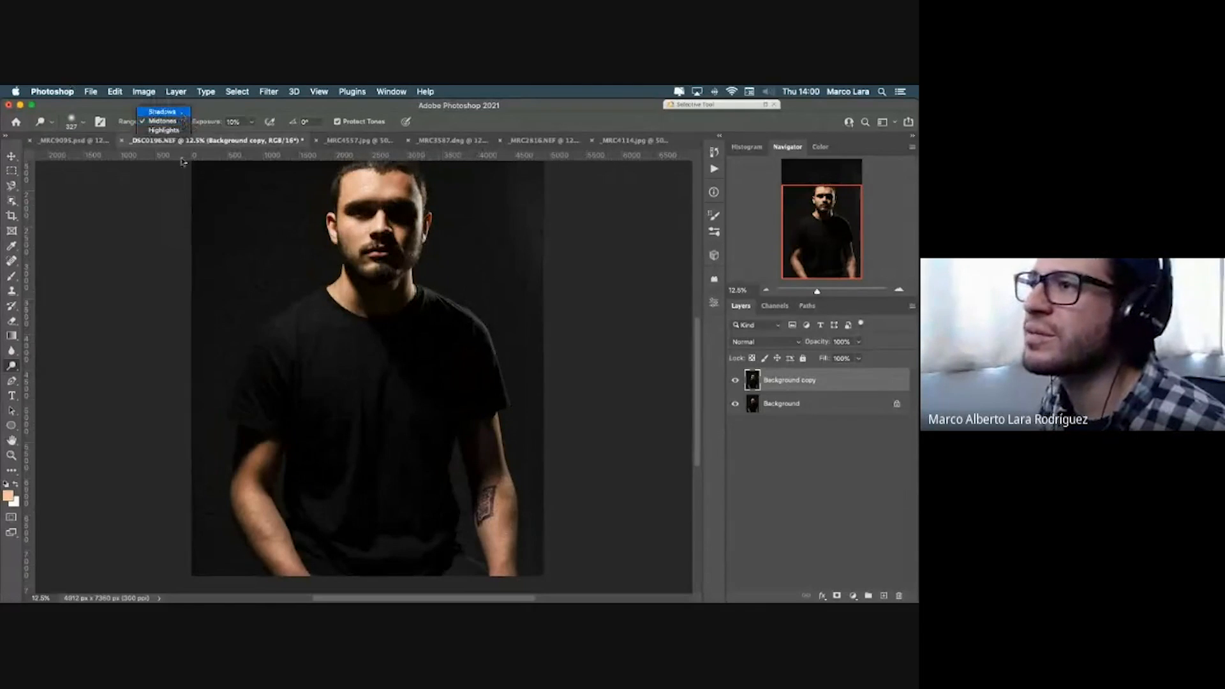
click(180, 113)
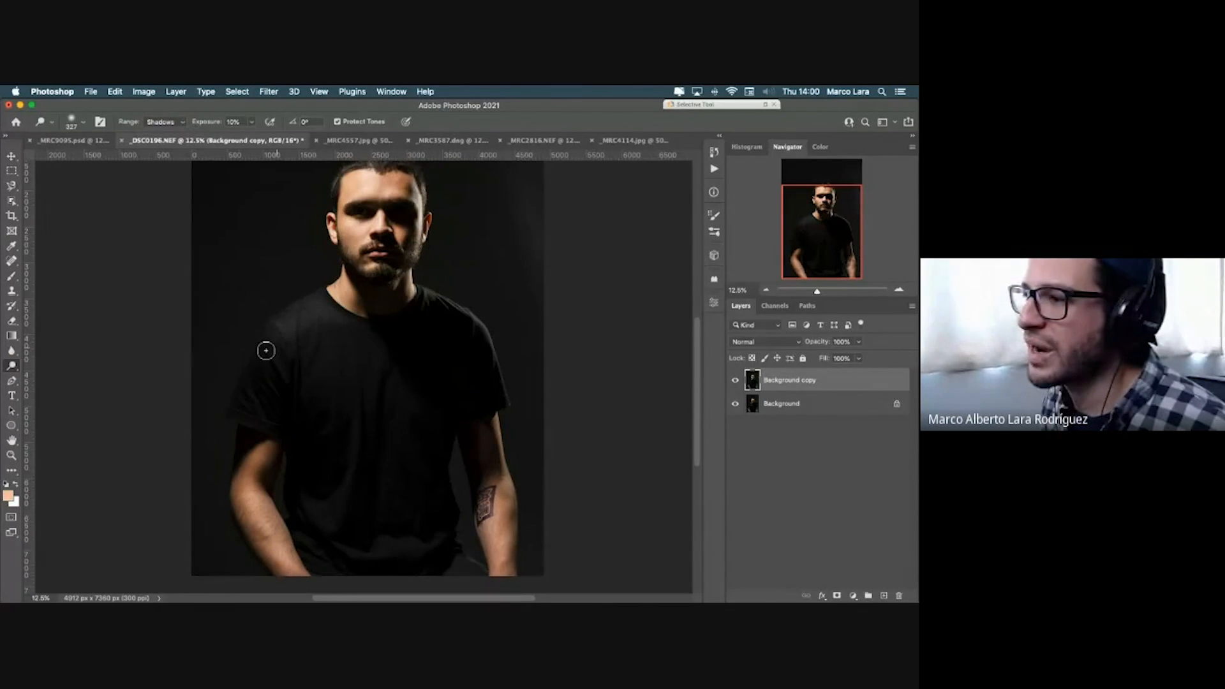
scroll(413, 457, down, 2)
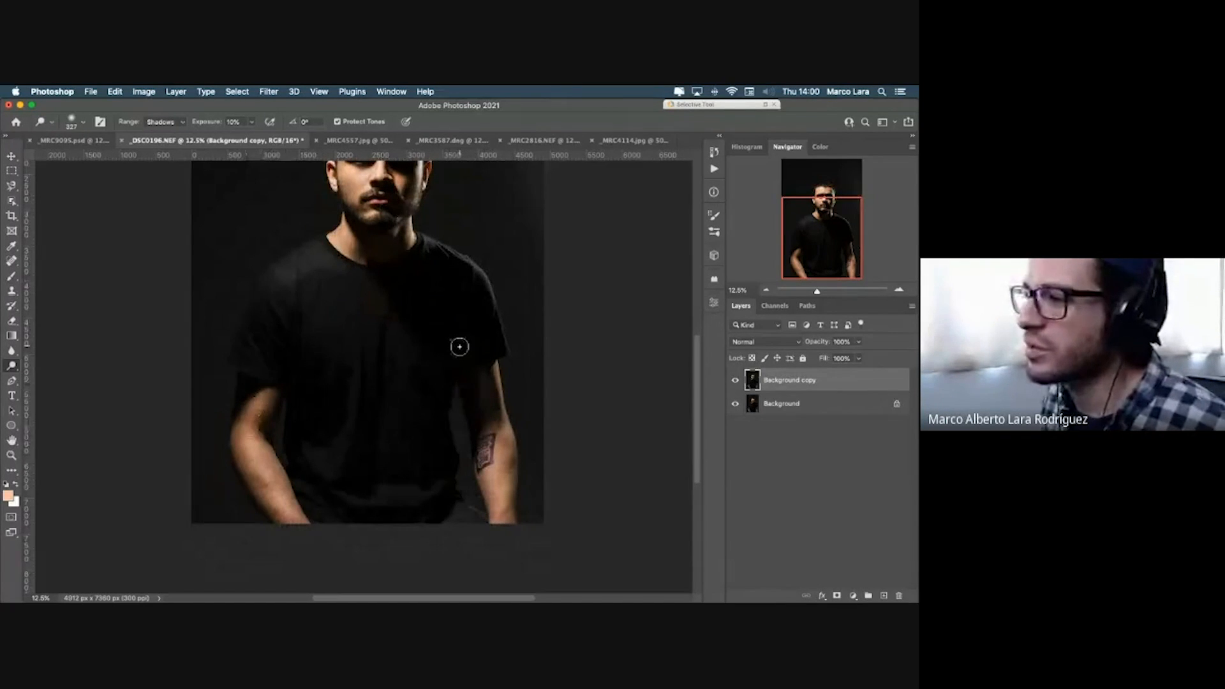
scroll(460, 344, up, 2)
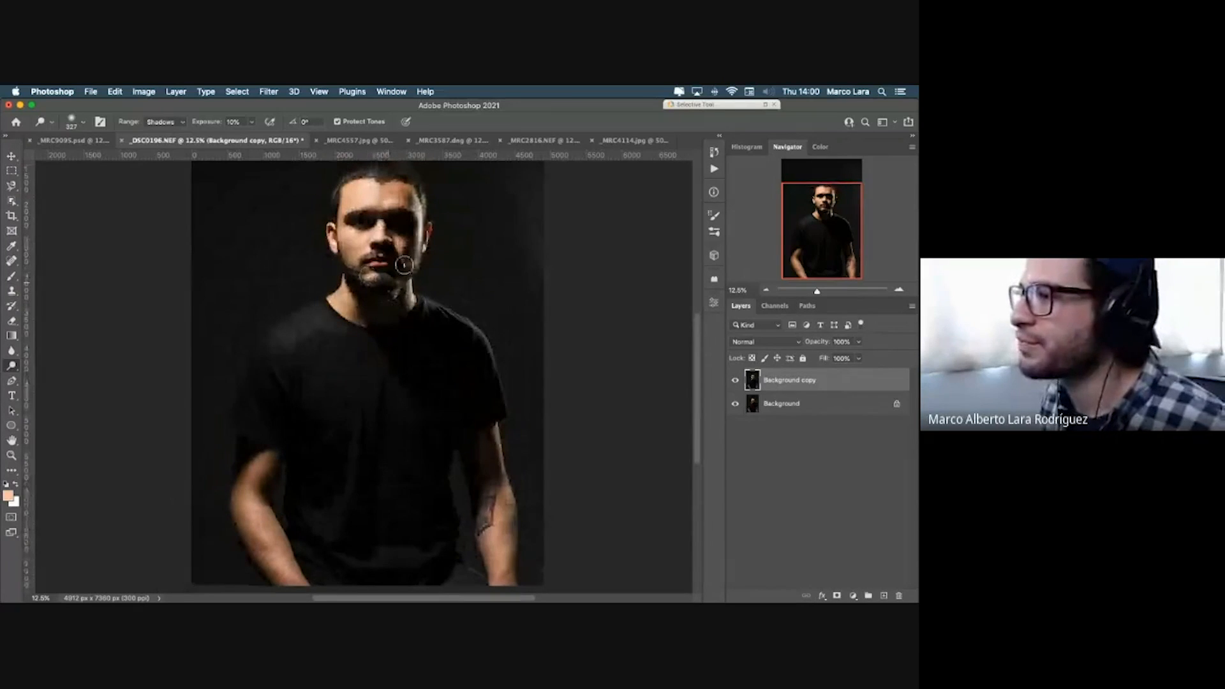
Step: Set the Dodge range to Highlights, reduce the exposure and brush size, and brighten the highlights on the face and neck
click(182, 122)
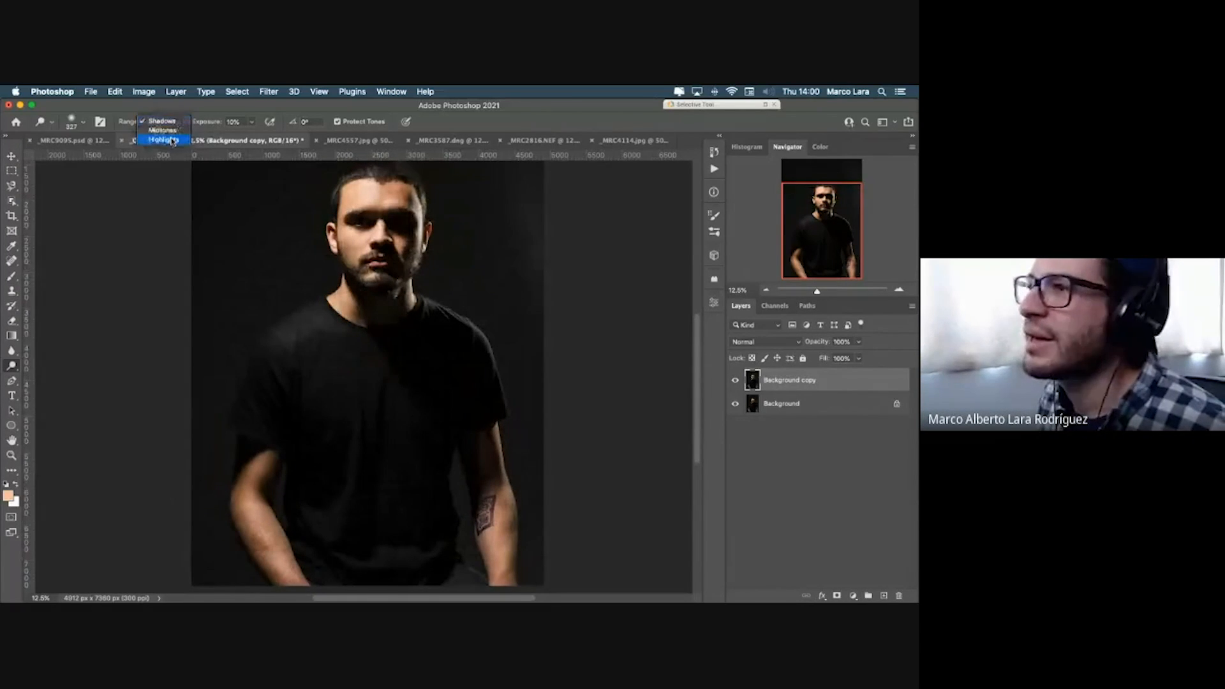
click(164, 140)
drag(380, 185, 374, 196)
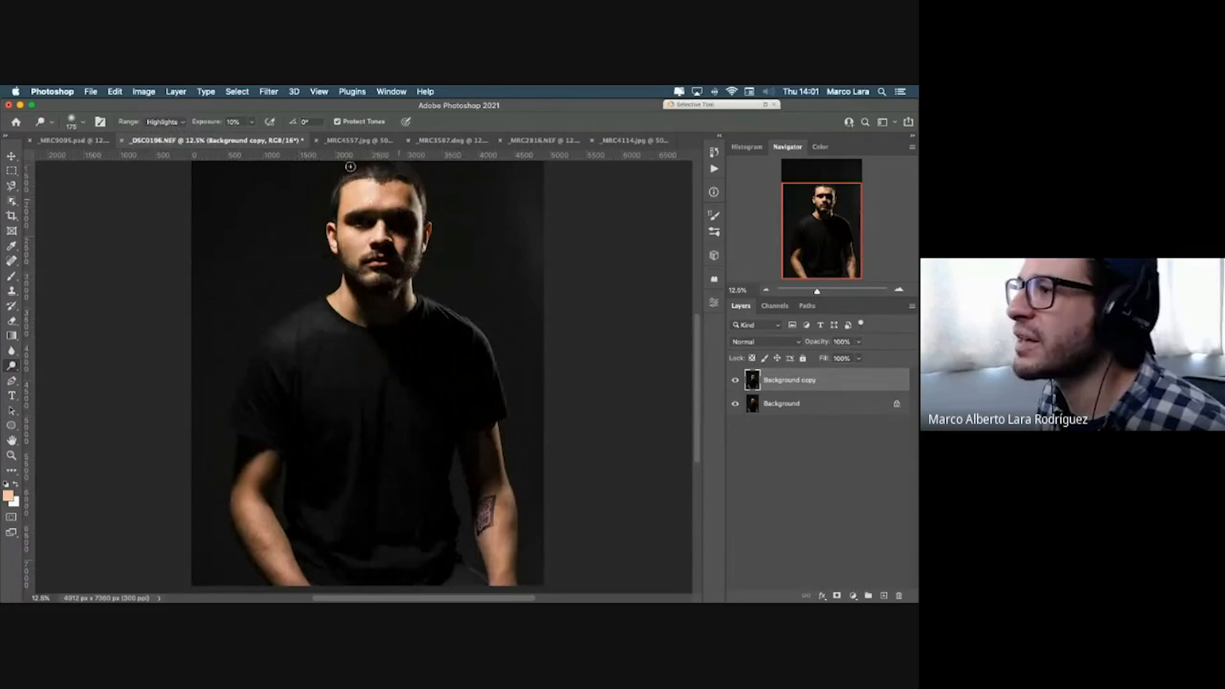
click(248, 122)
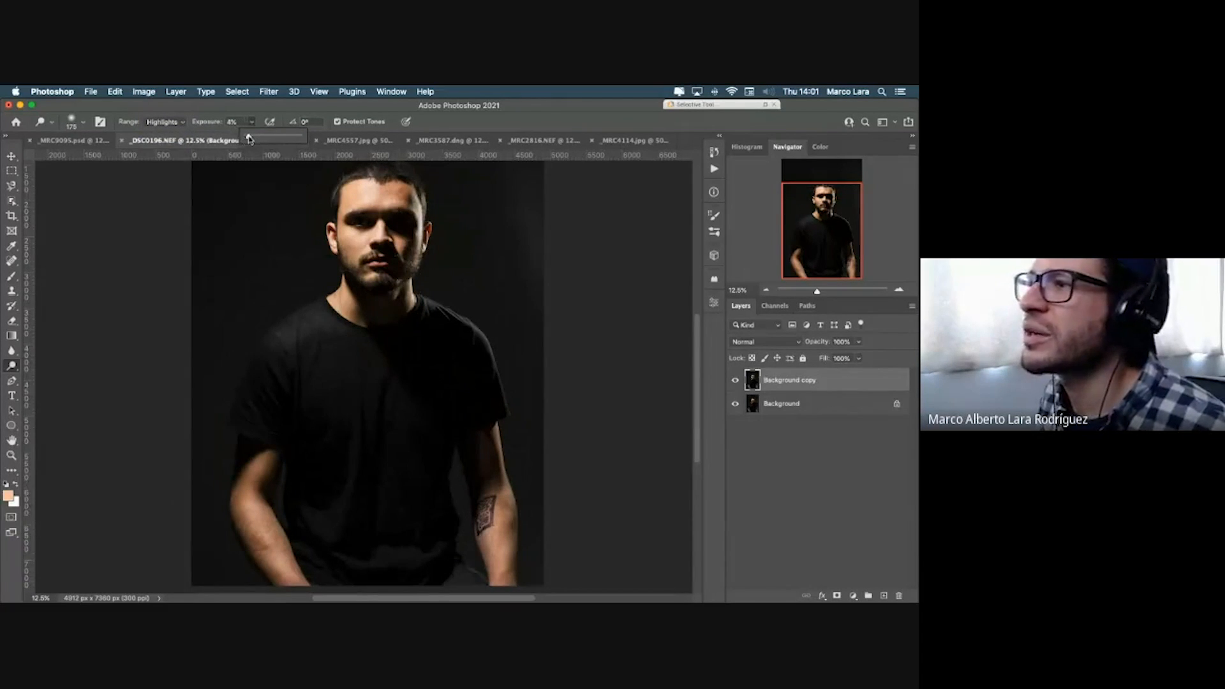
scroll(300, 176, down, 2)
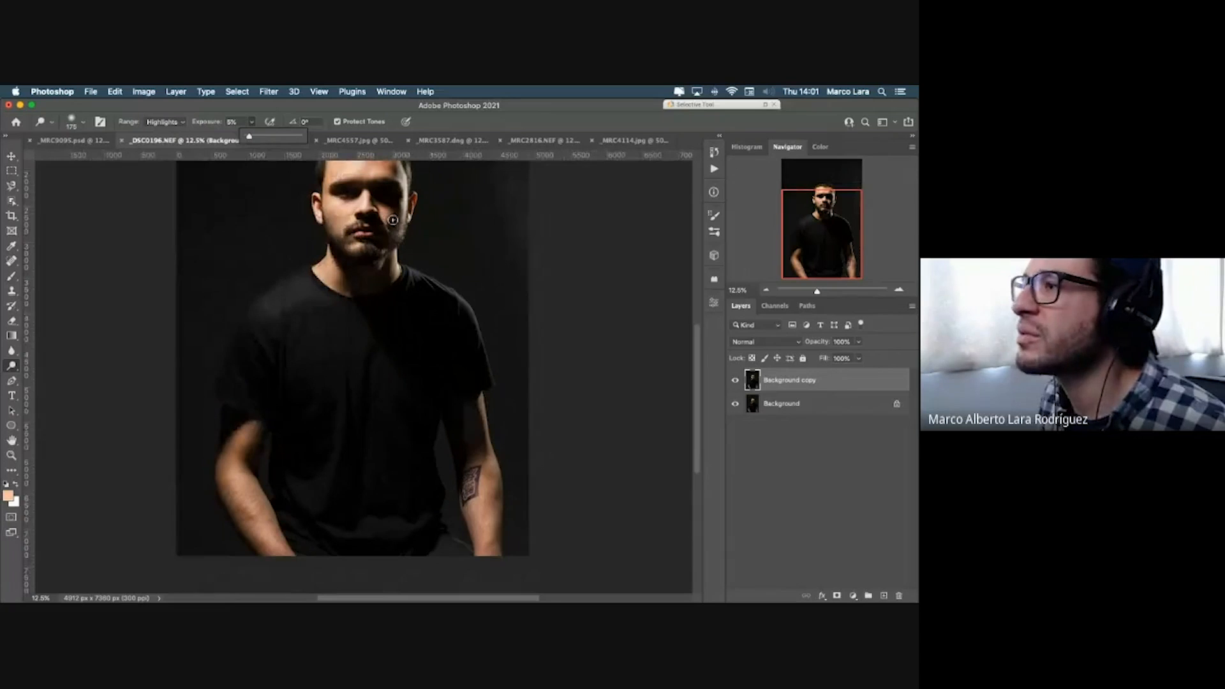
scroll(393, 220, up, 2)
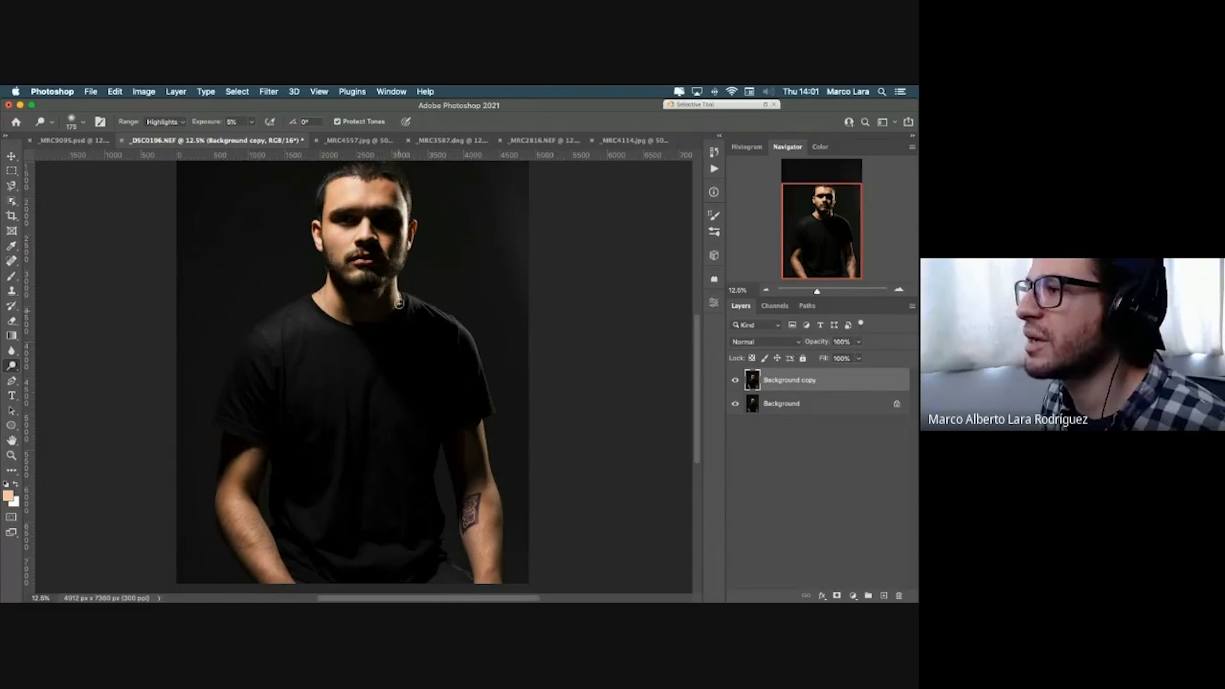
drag(362, 235, 359, 236)
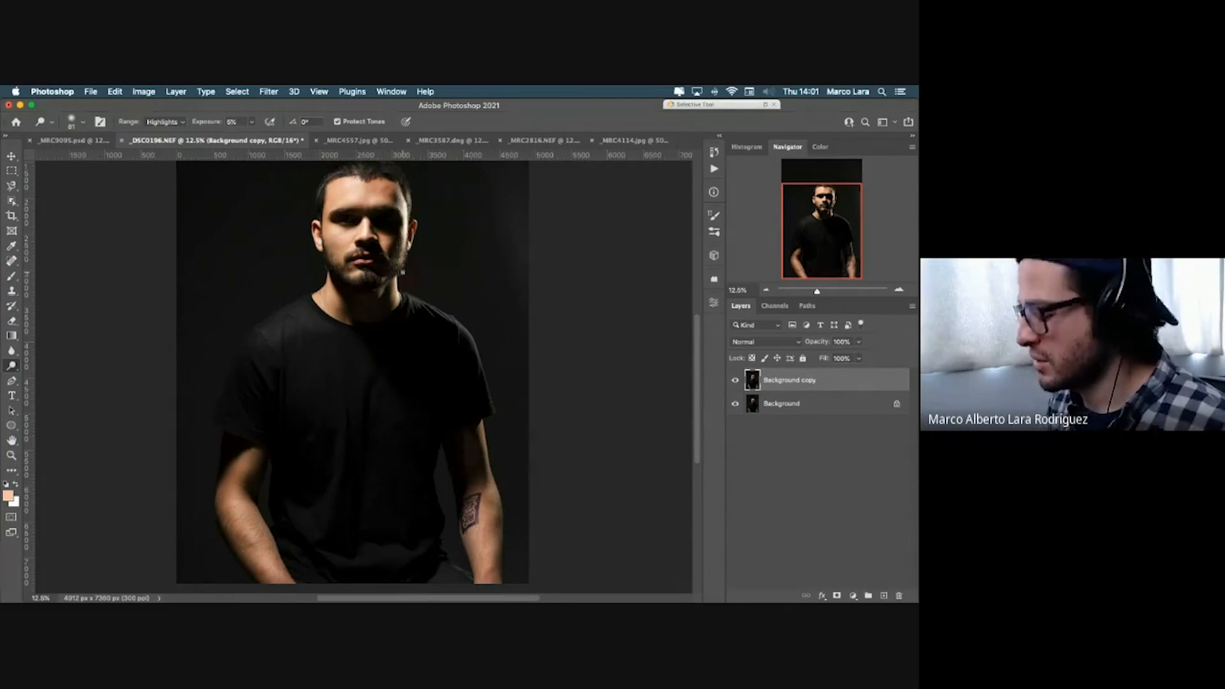
Step: Adjust the Dodge brush size and brighten the highlights on the forehead and face
key(super+plus)
scroll(379, 183, up, 3)
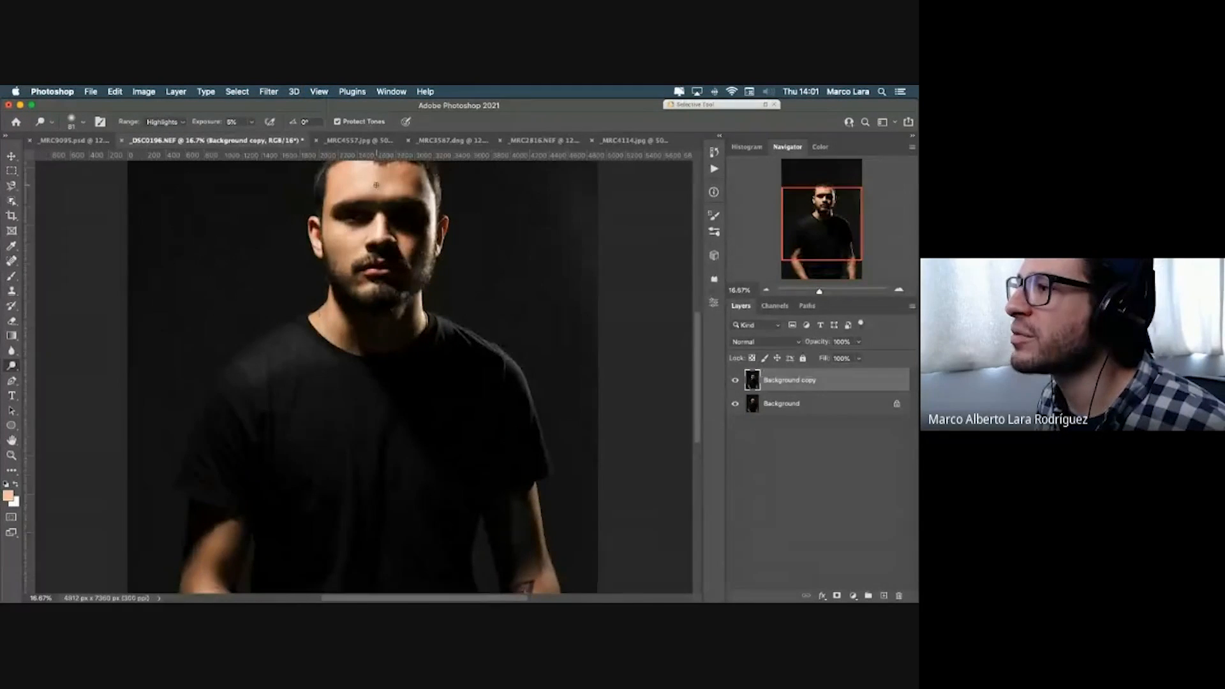
scroll(375, 185, up, 1)
drag(344, 199, 366, 192)
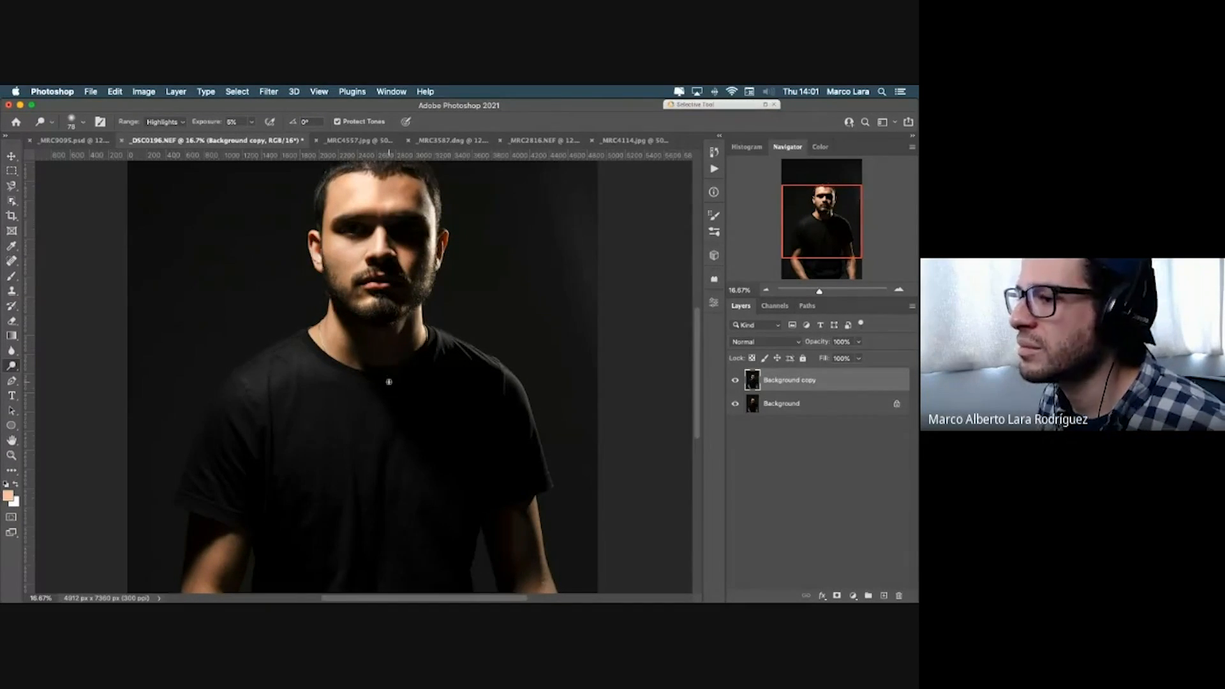
Step: Enlarge the Dodge brush to about 249 px and brighten the highlights on both forearms
scroll(306, 408, down, 5)
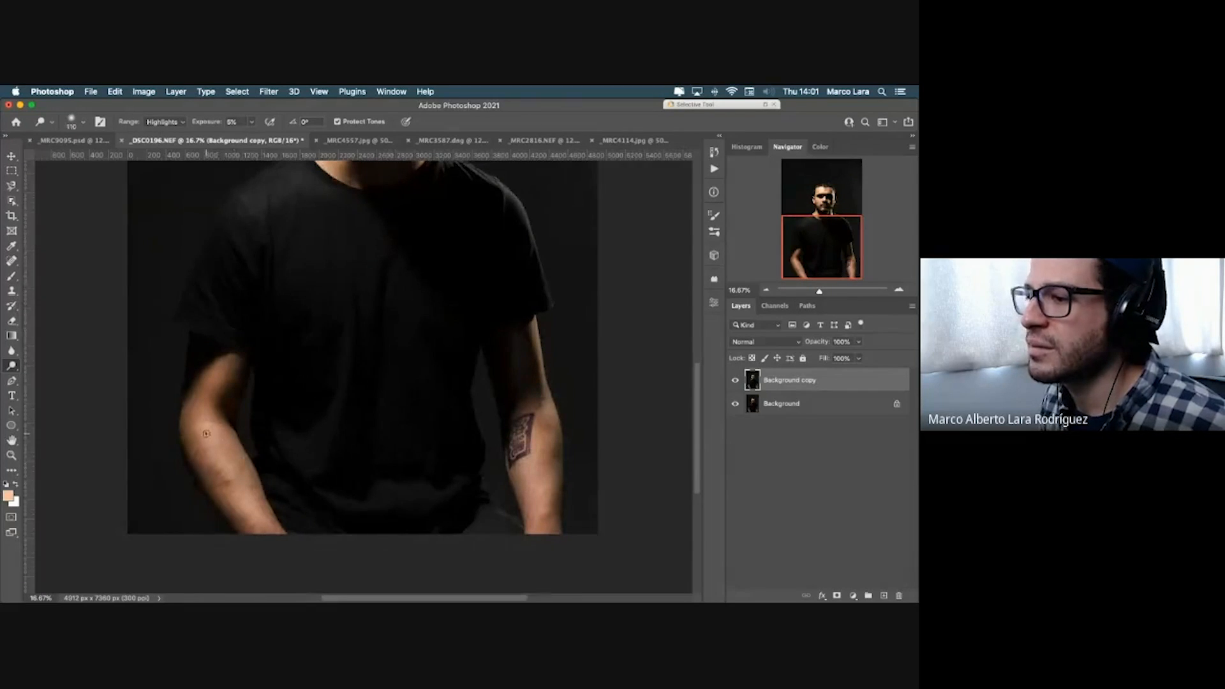
drag(206, 434, 213, 434)
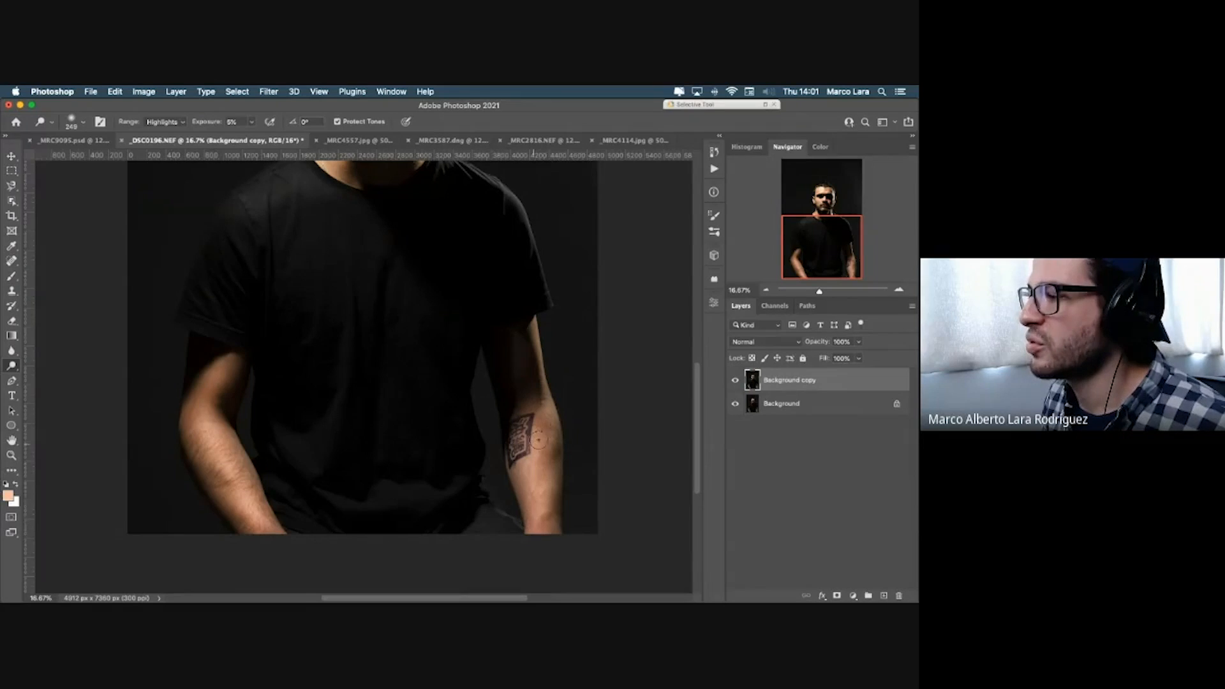
mouse_move(538, 440)
mouse_down()
mouse_move(545, 418)
mouse_move(540, 484)
mouse_up()
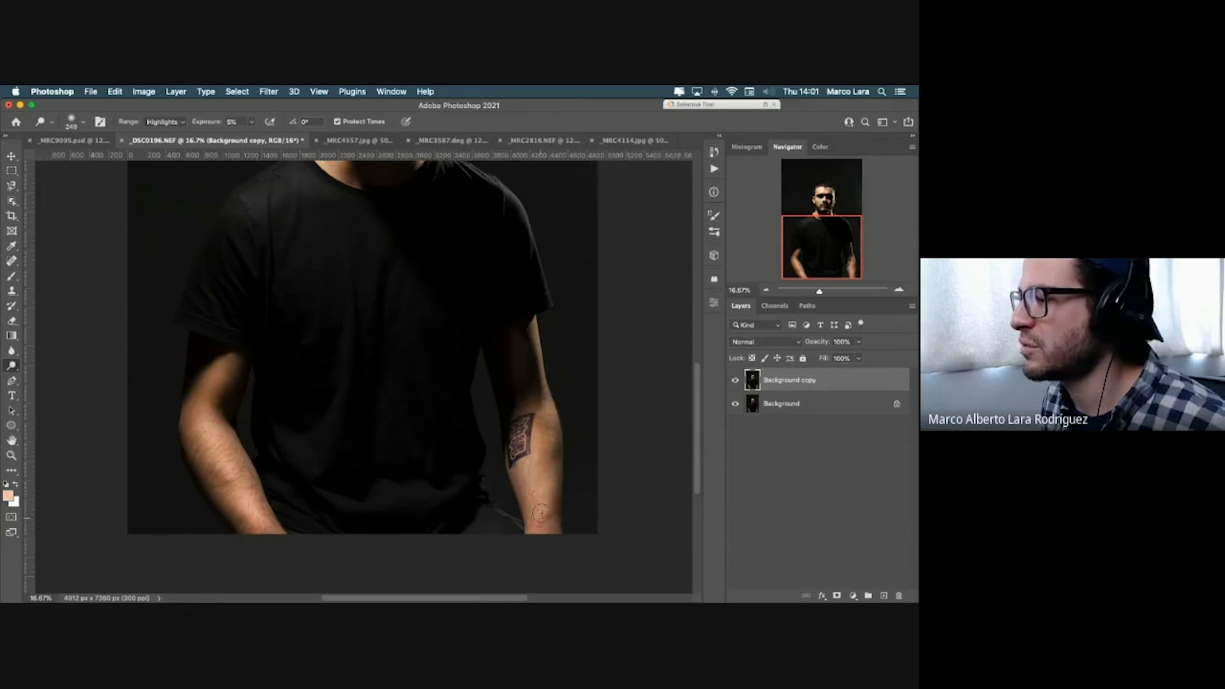
Step: Compare the whole portrait before and after dodging by repeatedly hiding and showing the Background copy layer
key(super+minus)
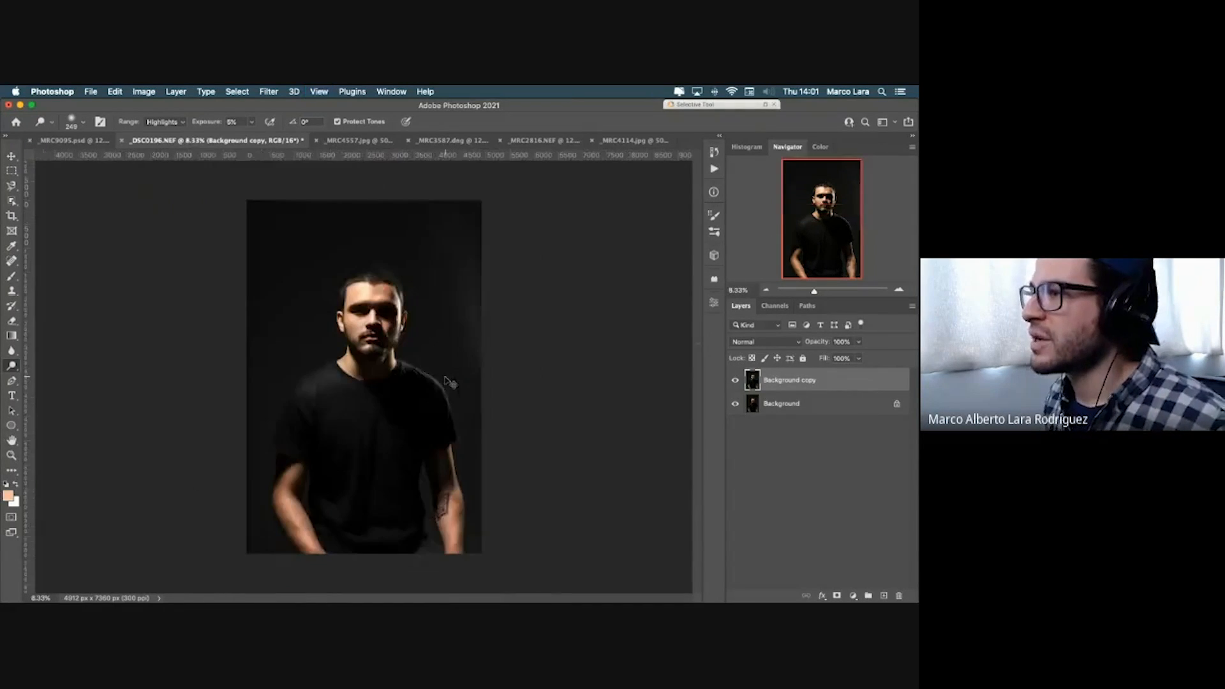
click(737, 380)
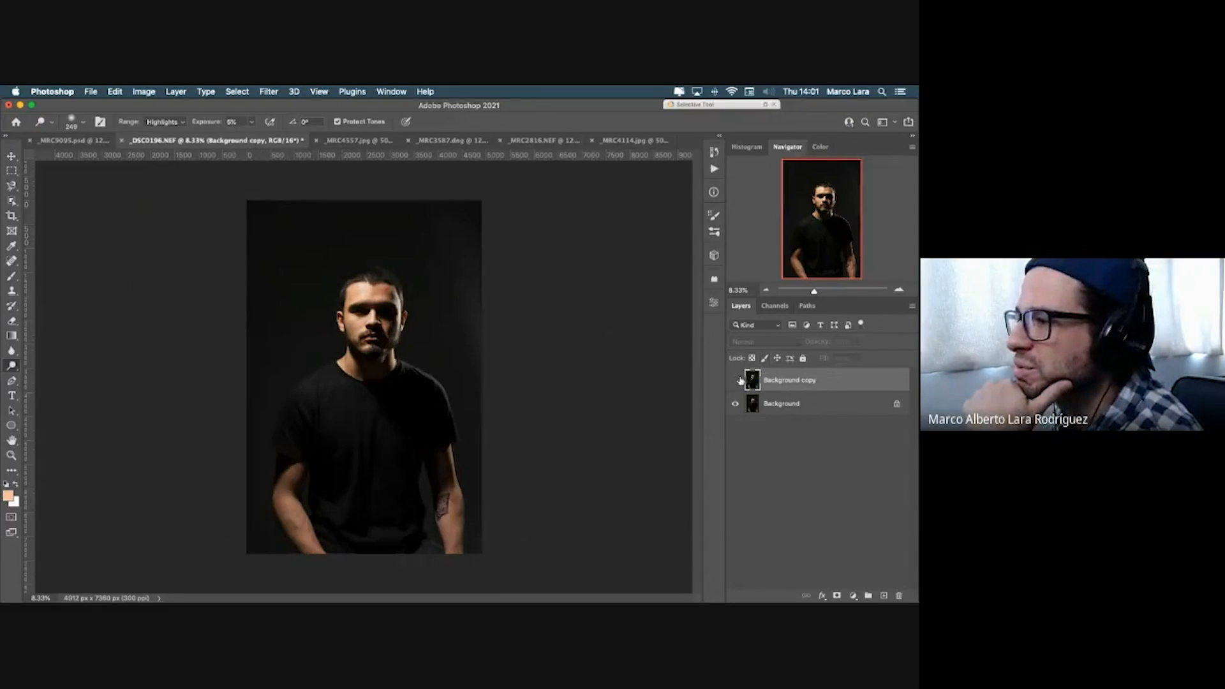
click(737, 380)
click(737, 380)
click(737, 380)
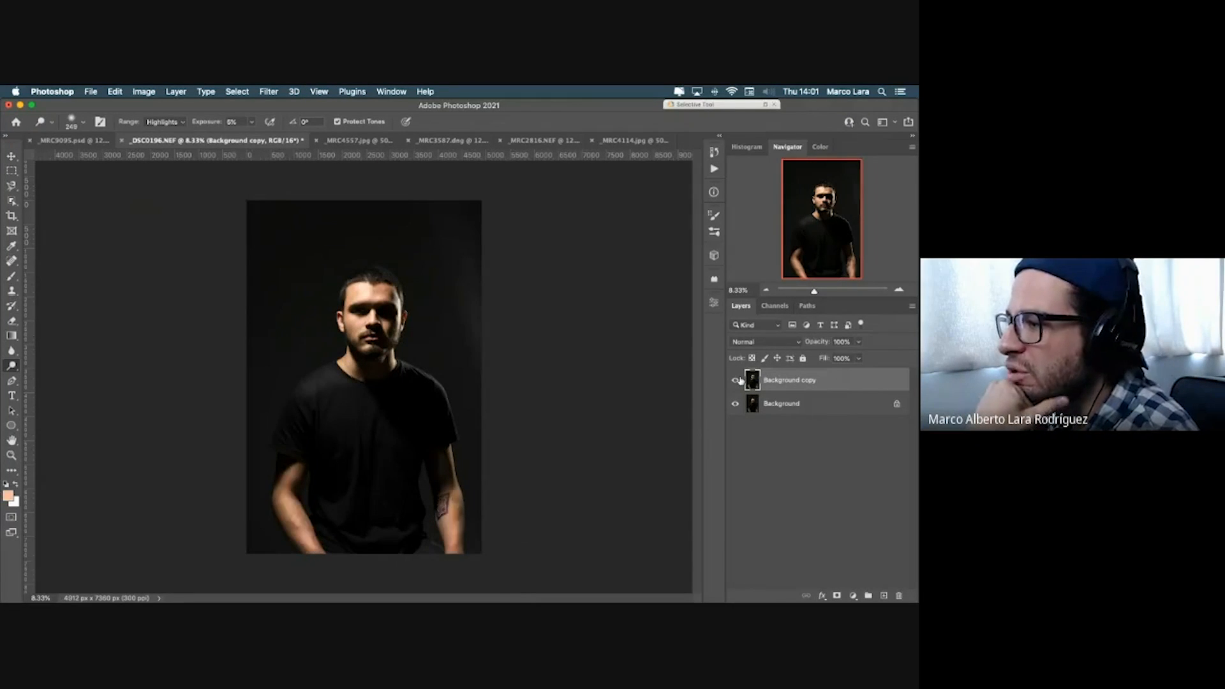
click(737, 381)
click(737, 380)
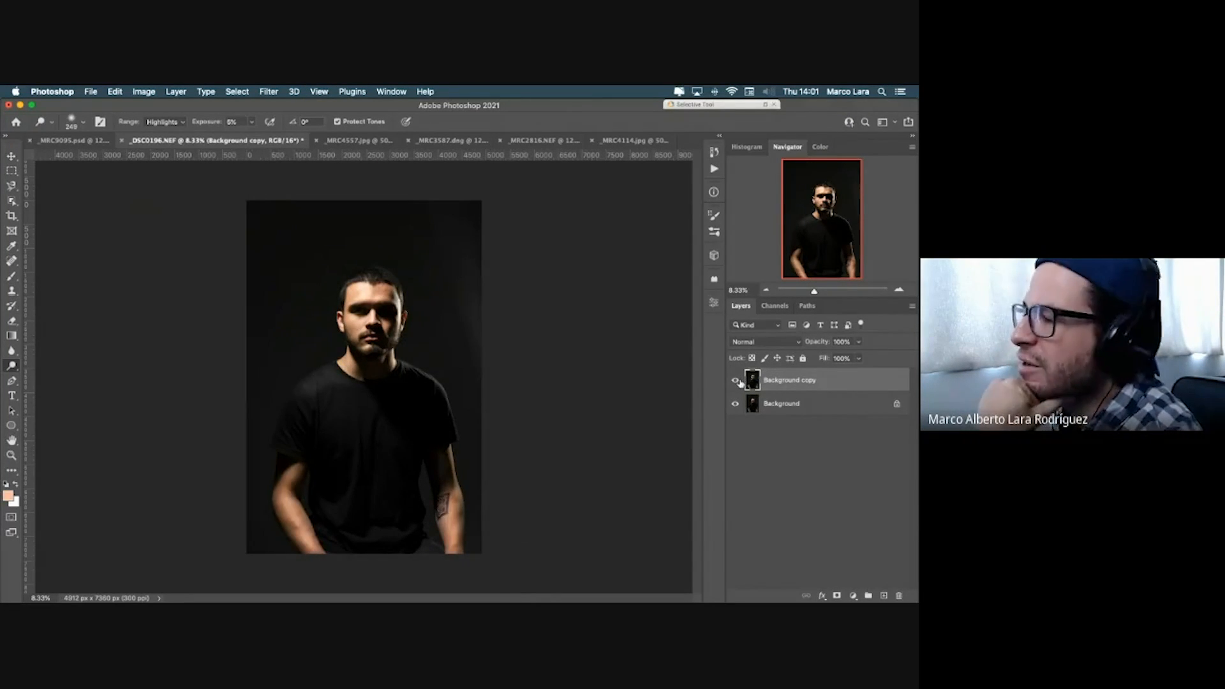
click(737, 380)
click(737, 380)
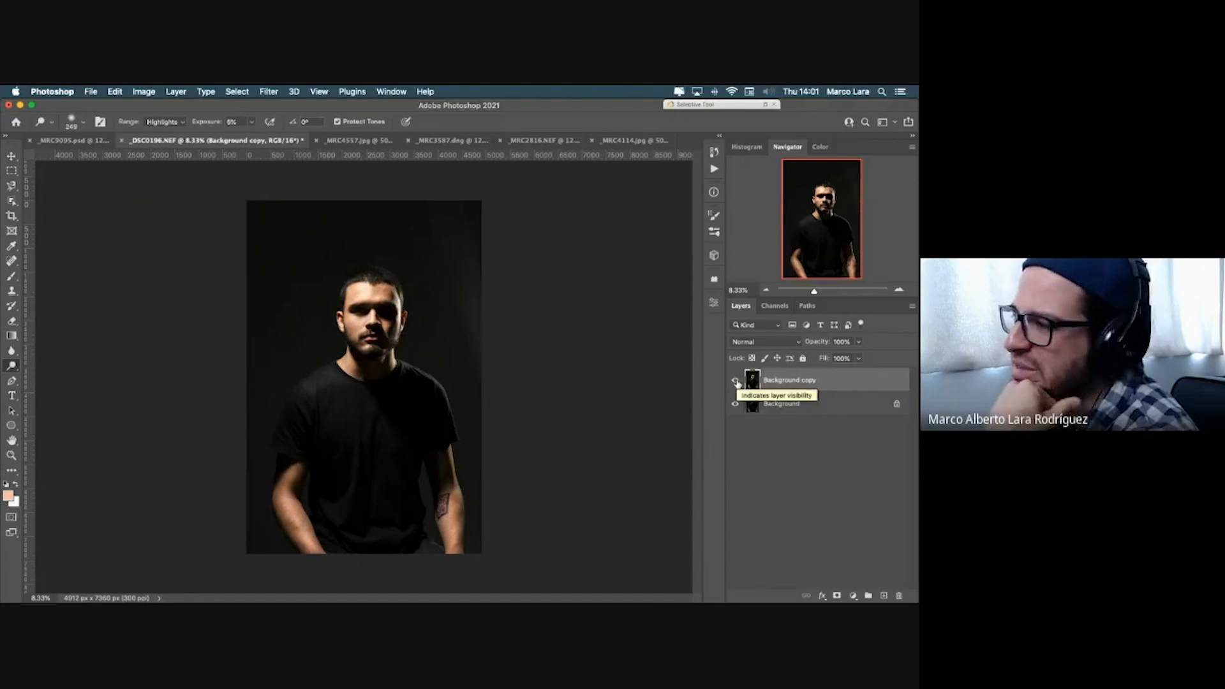
click(737, 381)
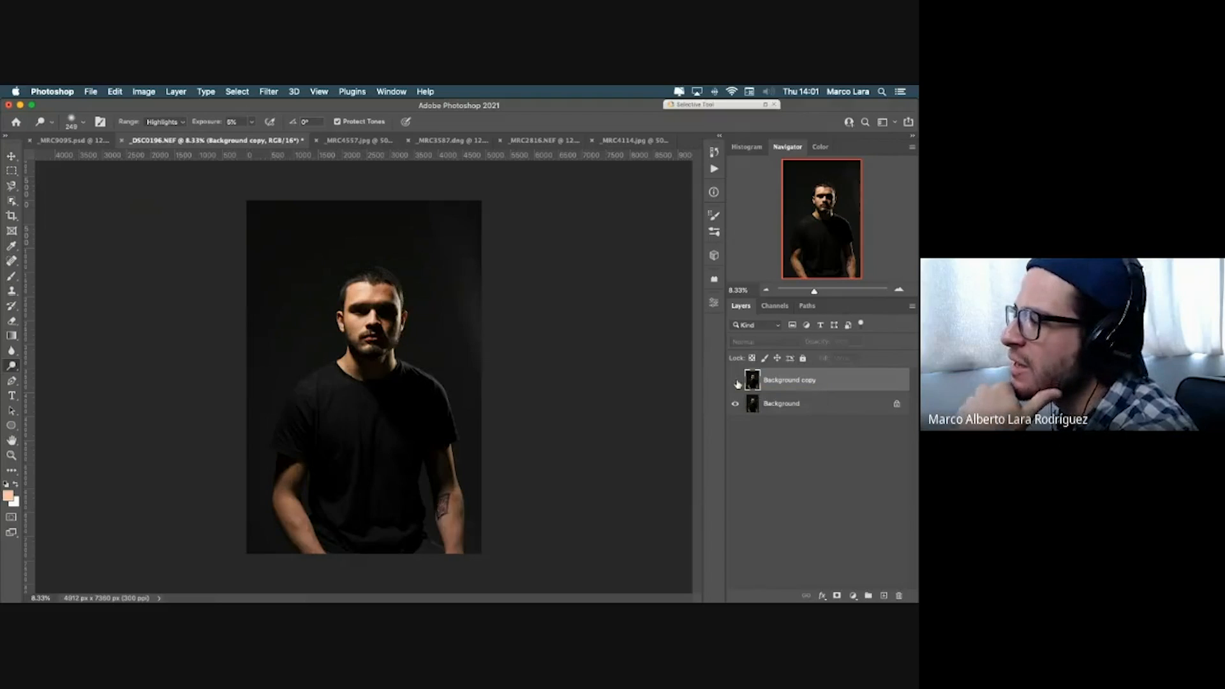
click(737, 380)
click(737, 380)
click(738, 380)
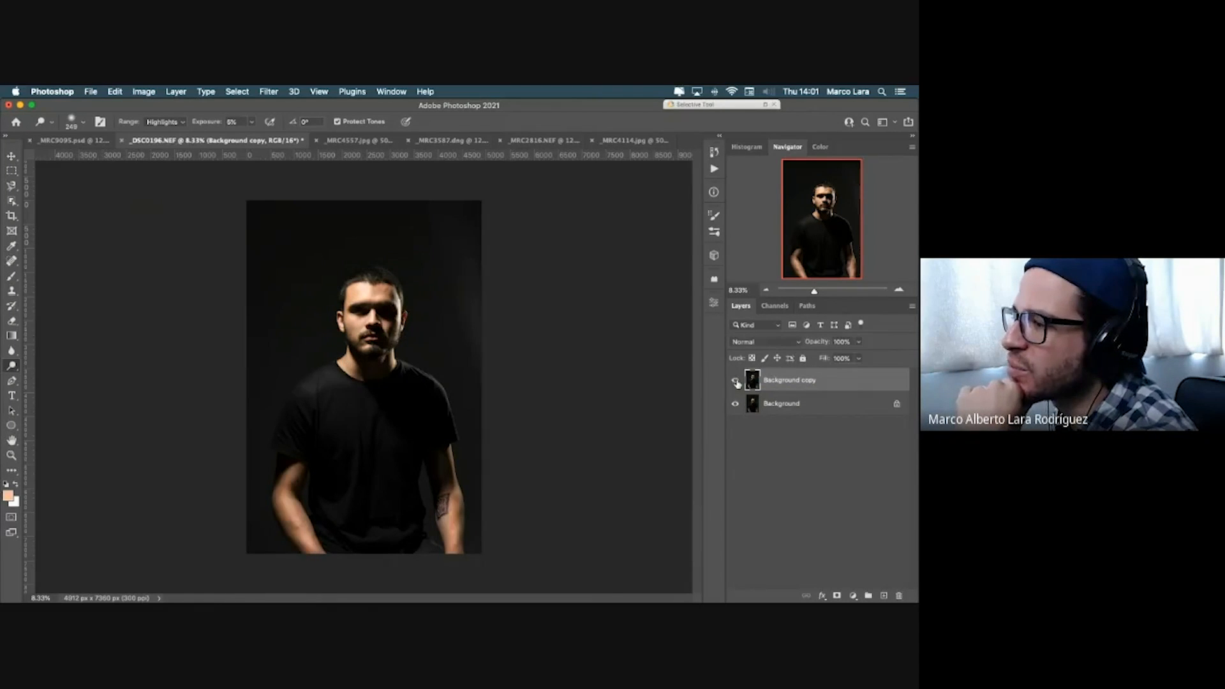
Step: Examine the dodged face, neck and T-shirt up close and in the overall portrait
key(super+plus)
key(super+plus)
key(super+plus)
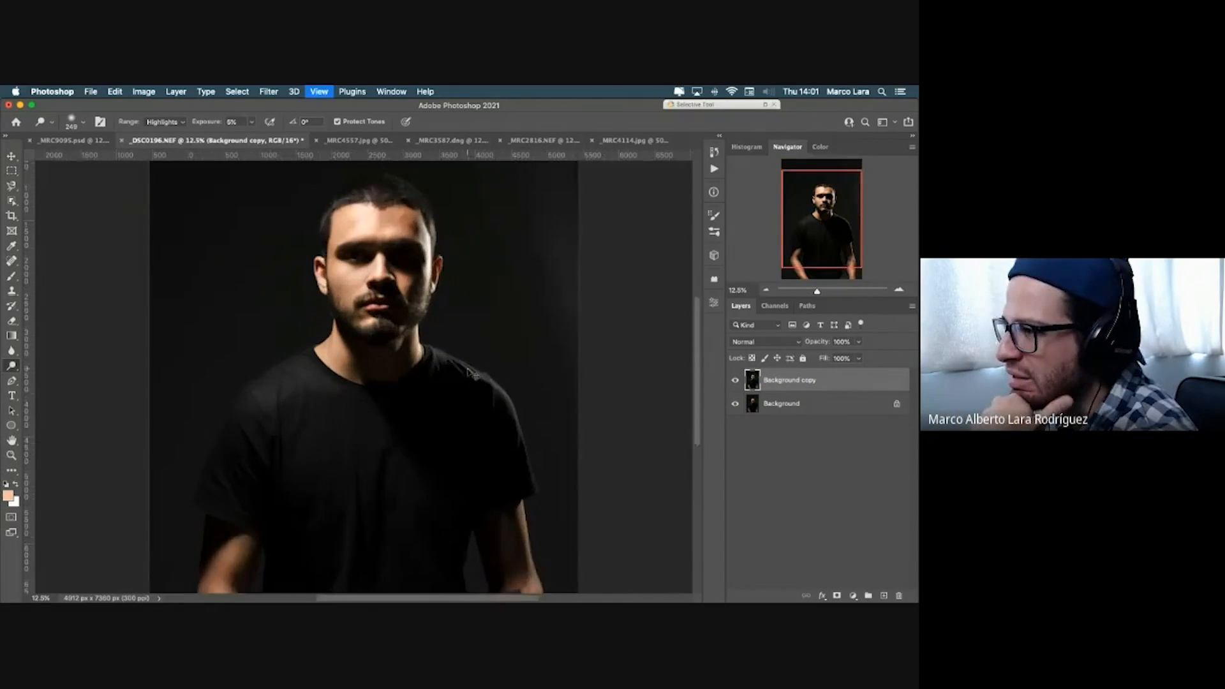
scroll(467, 369, up, 2)
scroll(471, 369, down, 10)
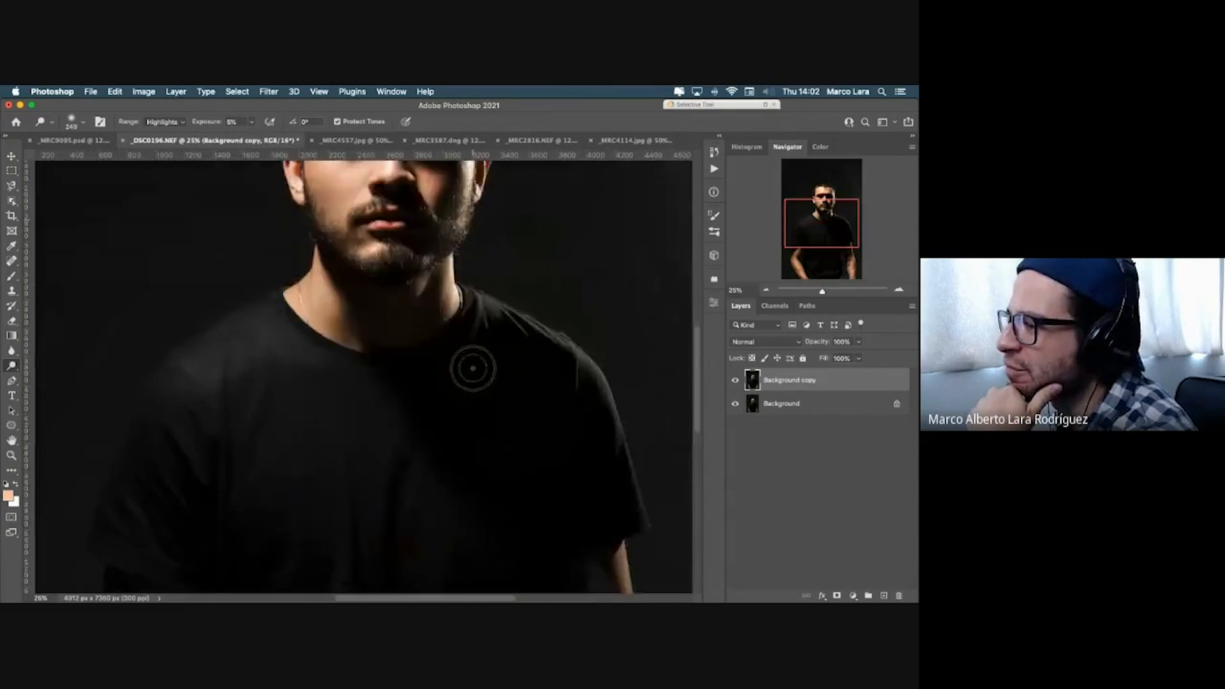
scroll(473, 368, up, 10)
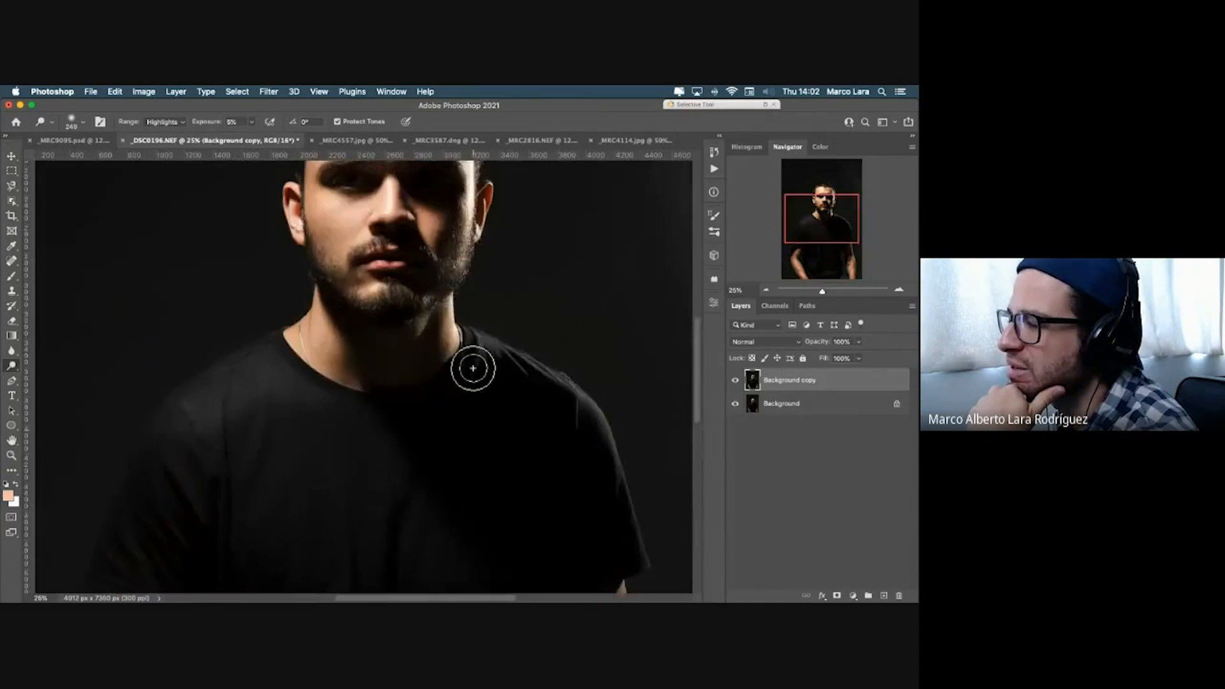
scroll(473, 368, up, 4)
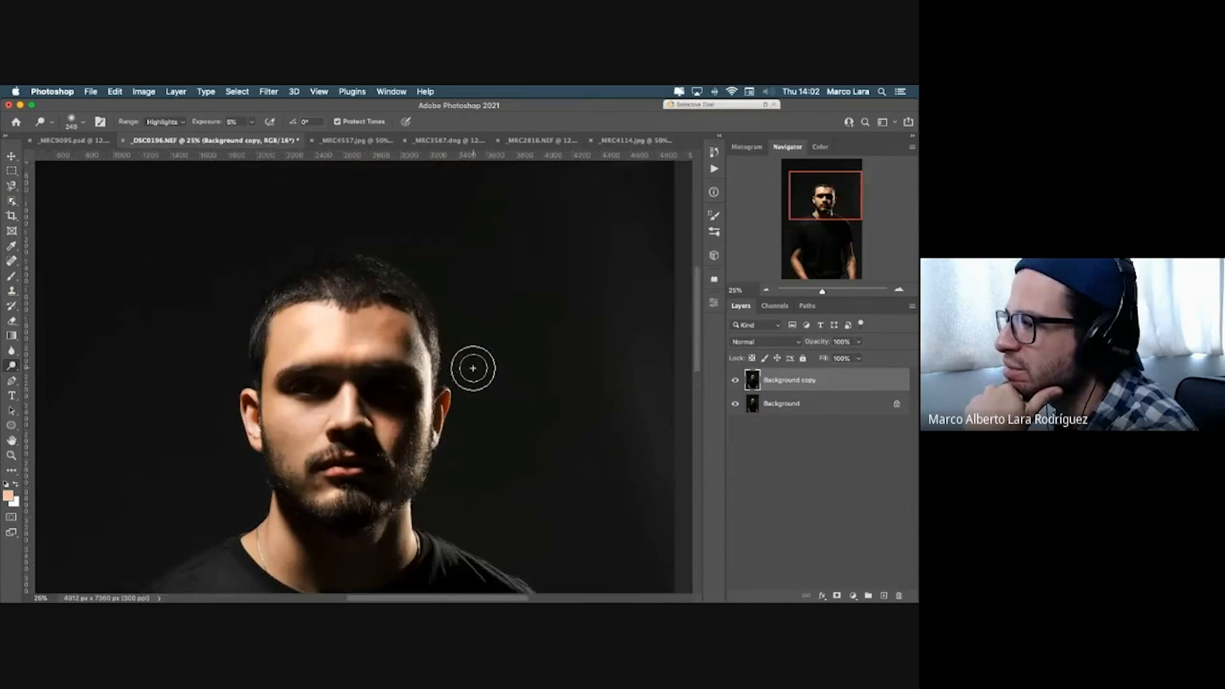
scroll(473, 369, left, 2)
key(super+minus)
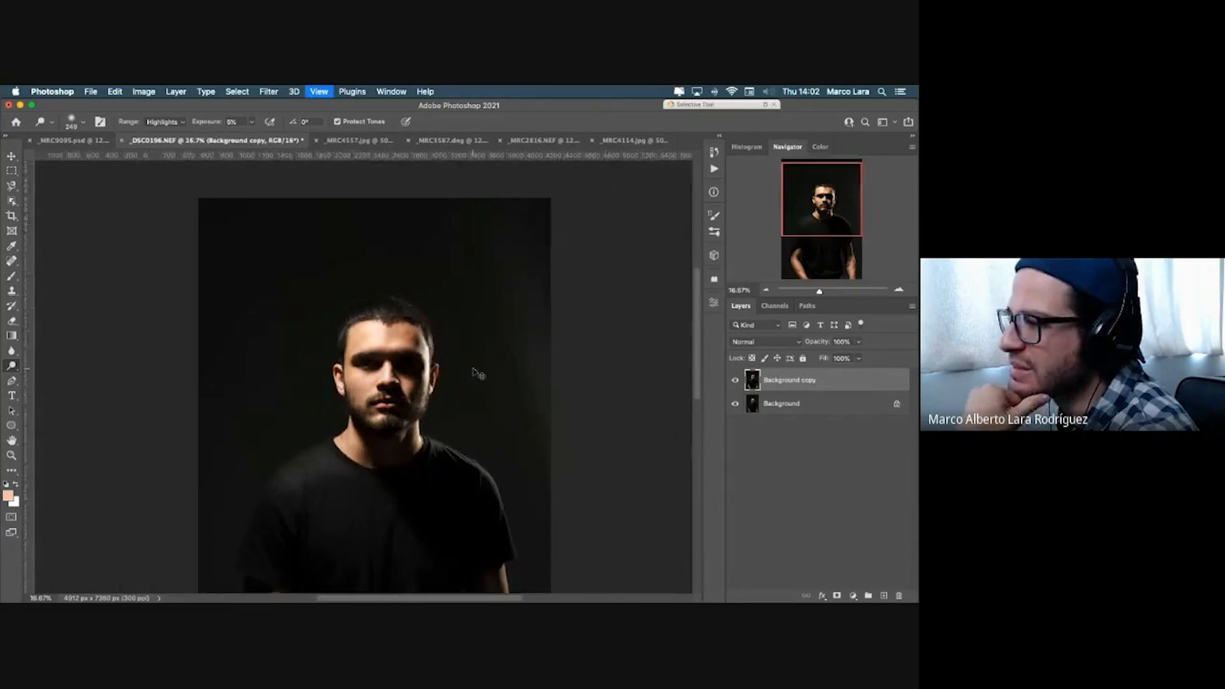
key(super+minus)
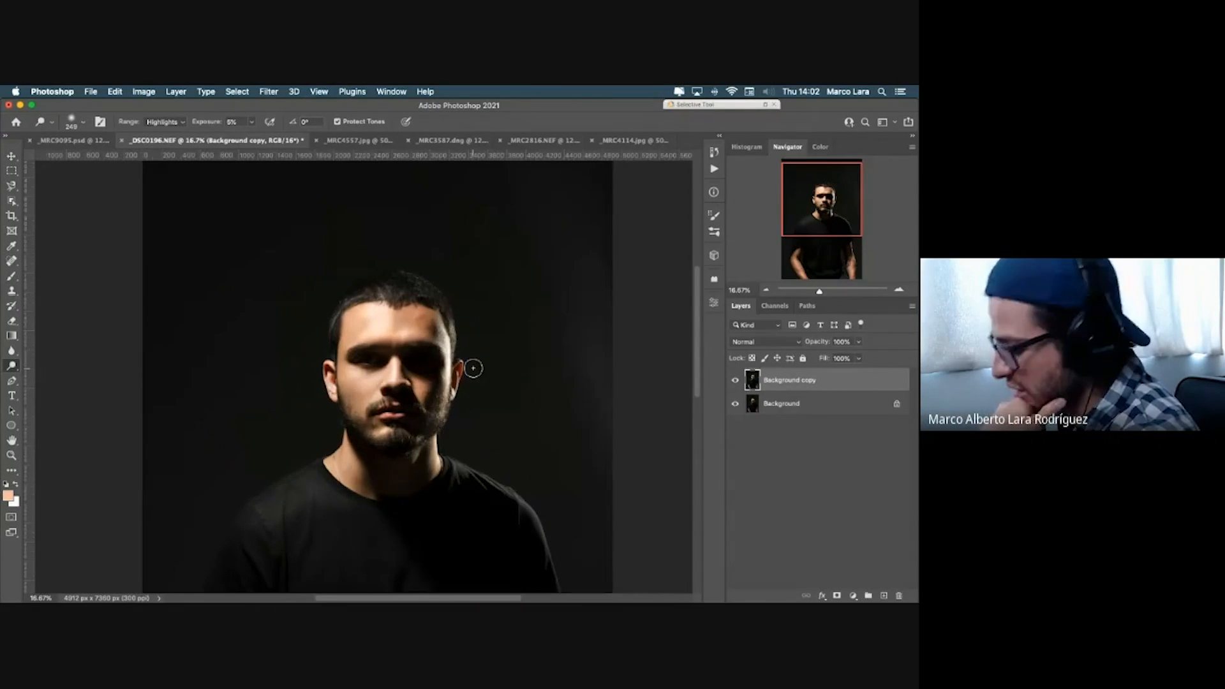
Step: Set the Burn tool to Shadows at 10% exposure and darken the background beside the subject with a very large brush
right_click(12, 365)
click(59, 375)
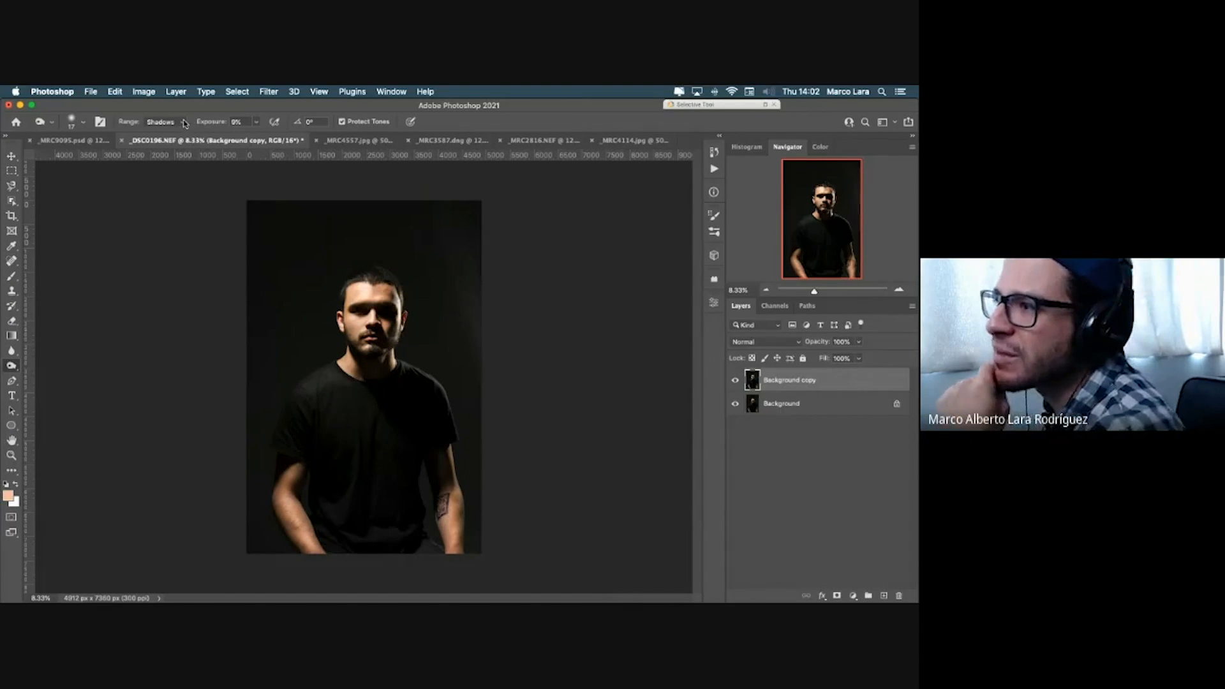
click(185, 123)
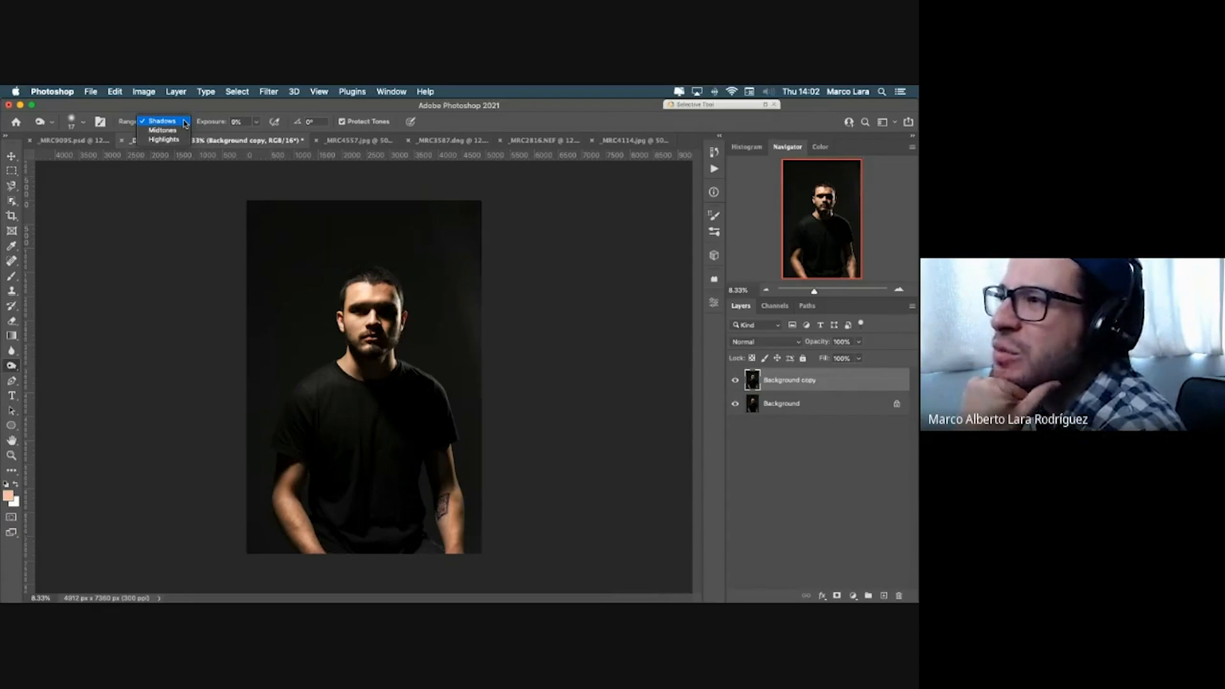
click(183, 123)
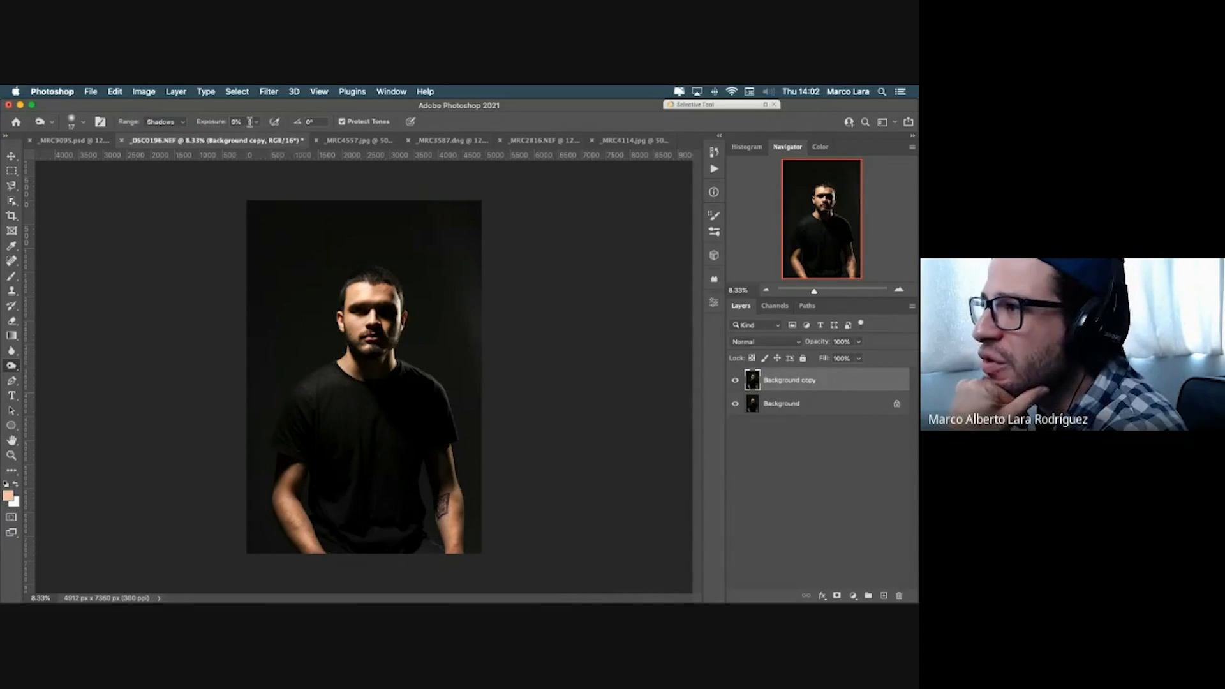
click(256, 123)
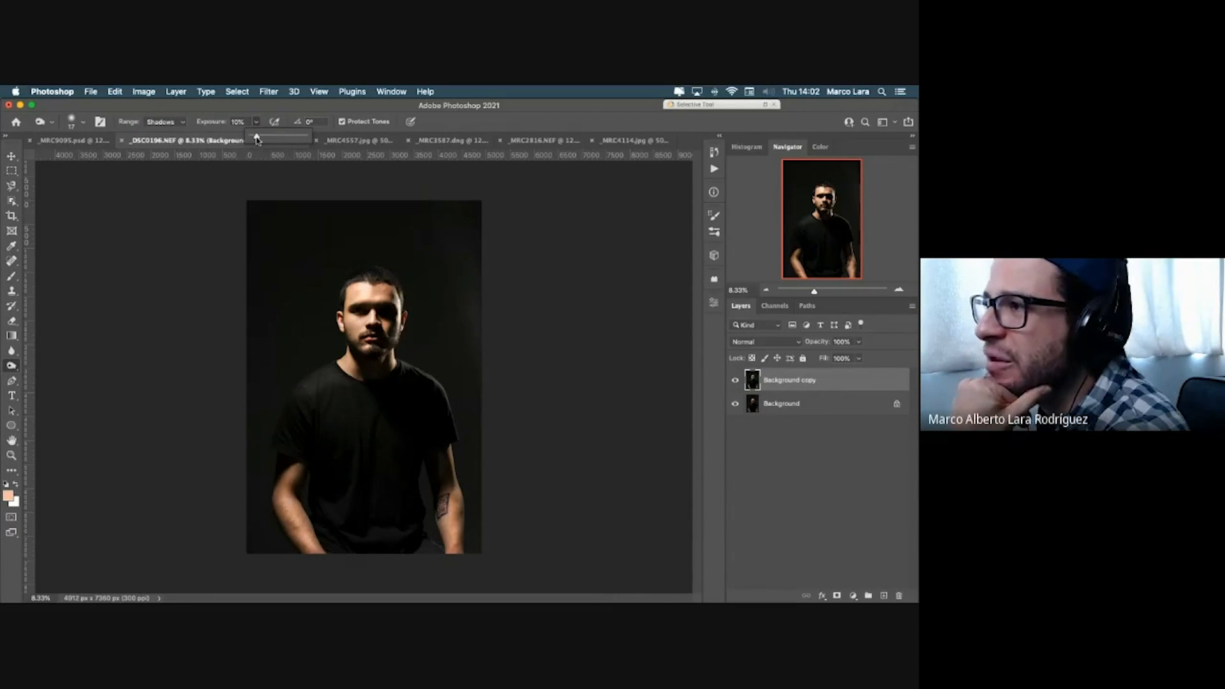
click(161, 122)
click(162, 122)
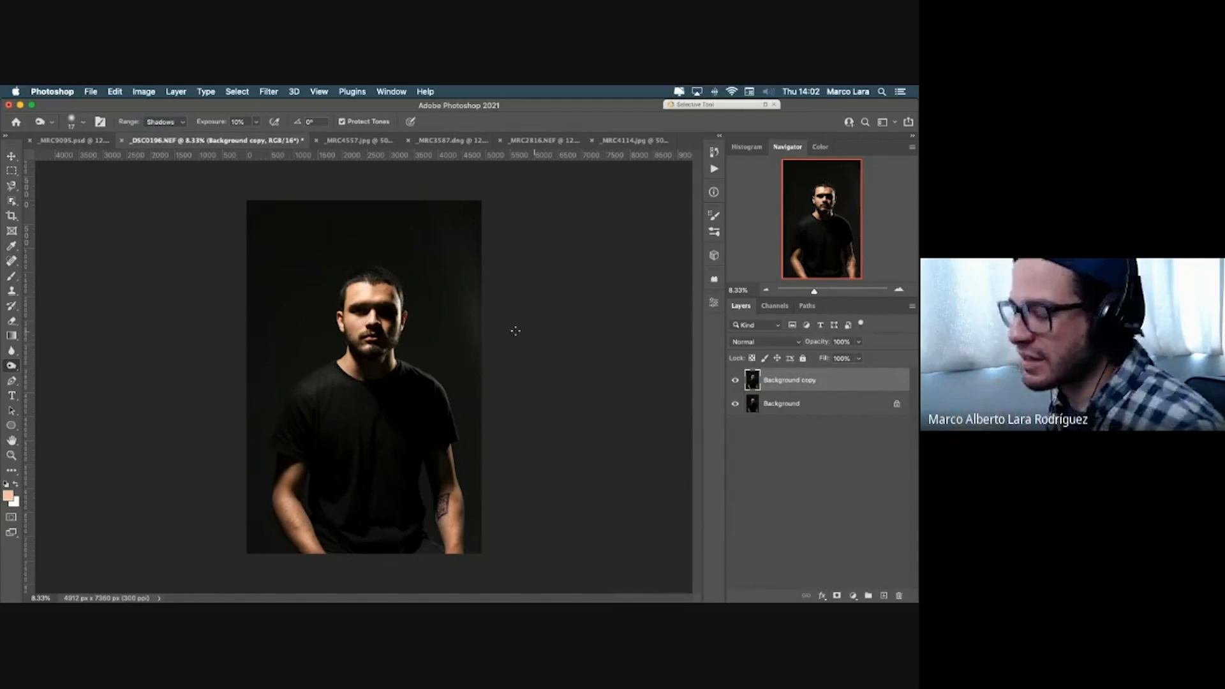
drag(455, 321, 473, 326)
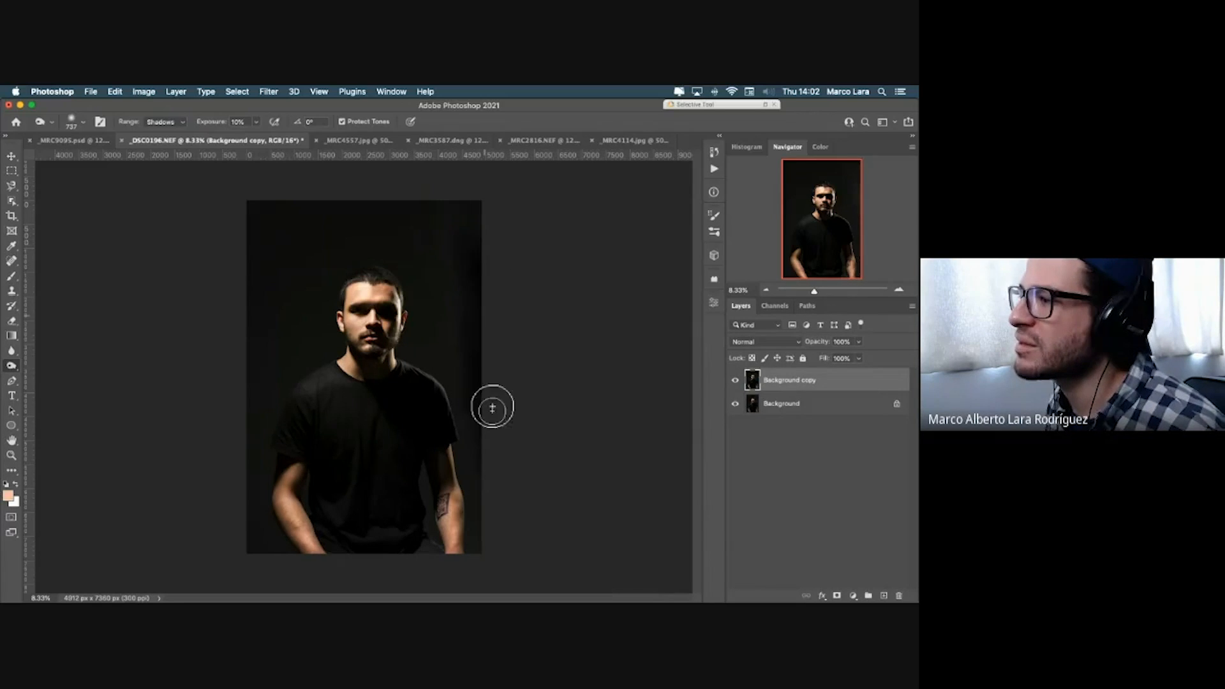
drag(450, 314, 456, 316)
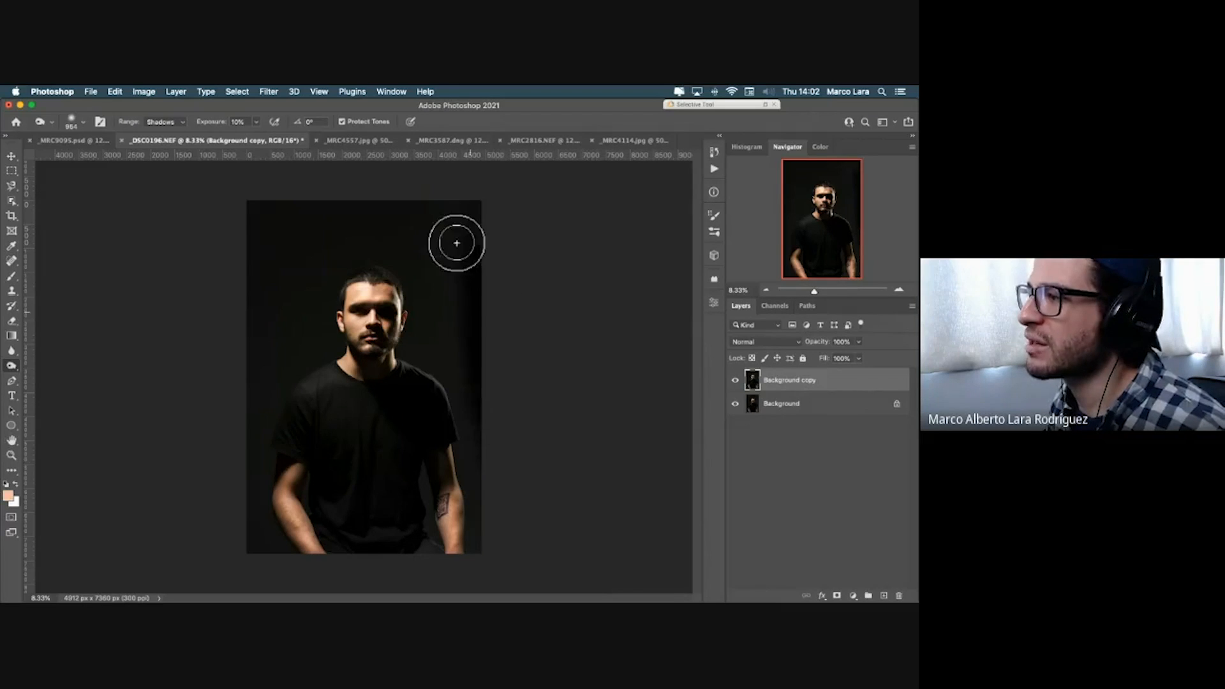
Step: Reduce the Burn brush to about 67 px and darken the shadows of the beard and around the eyes
key(super+plus)
key(super+plus)
key(super+plus)
key(super+plus)
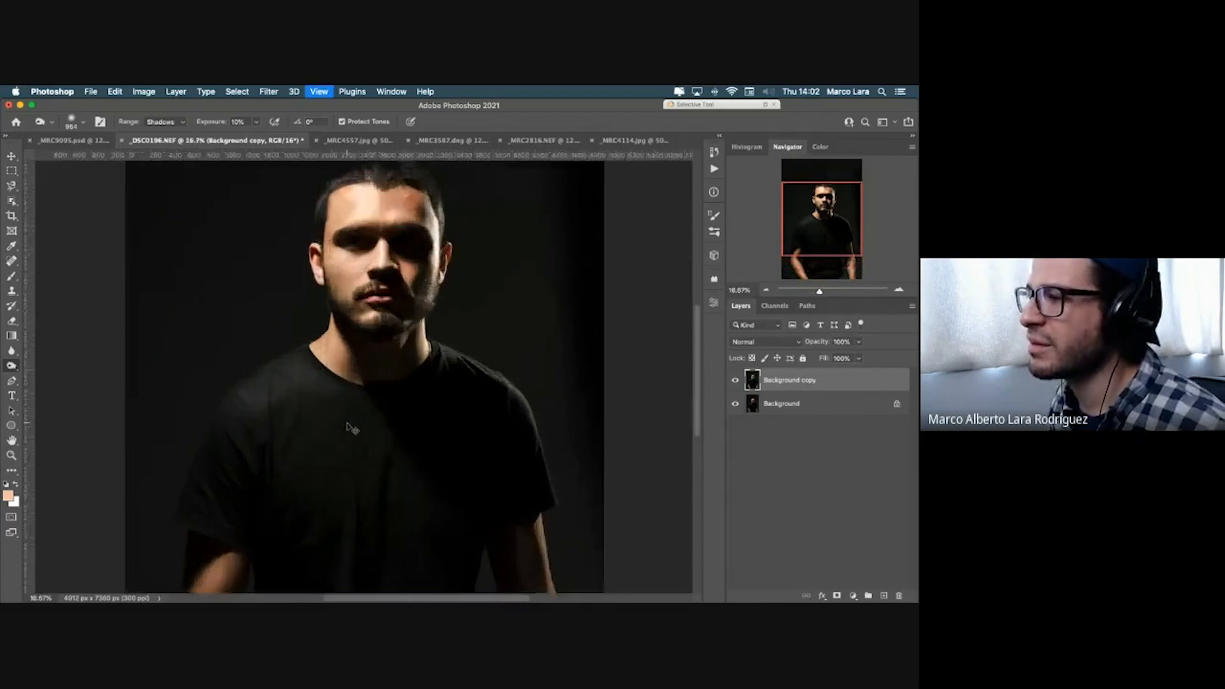
drag(348, 426, 276, 421)
drag(353, 361, 335, 361)
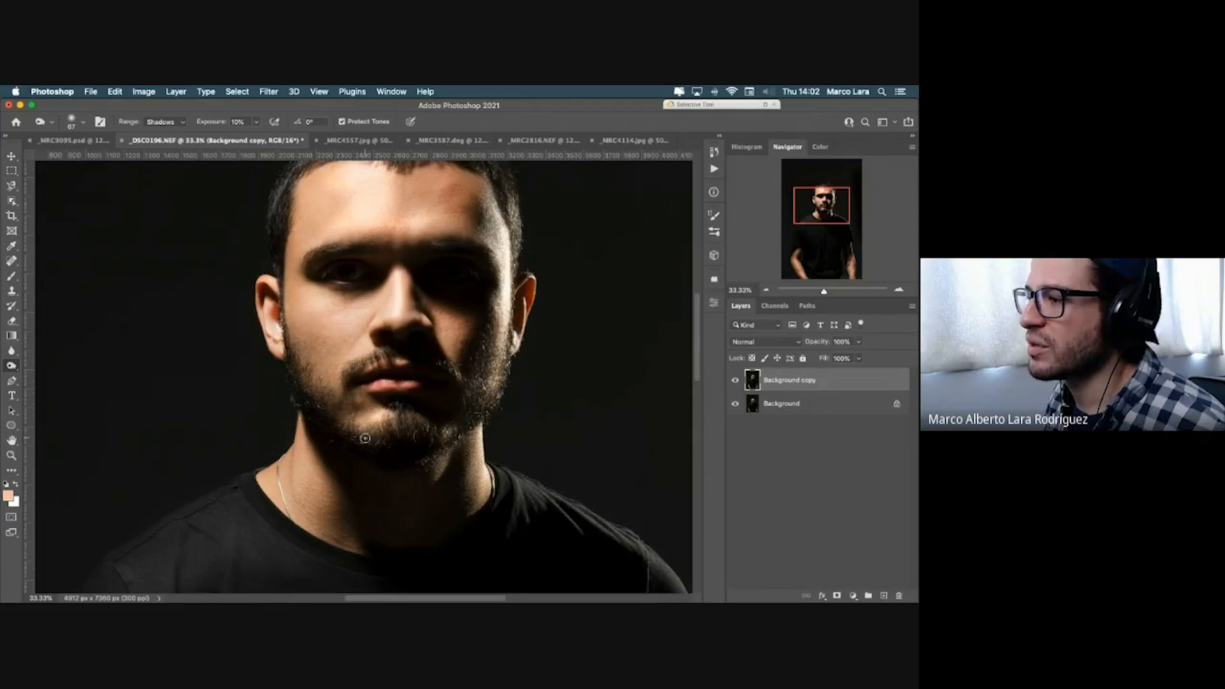
scroll(493, 315, up, 2)
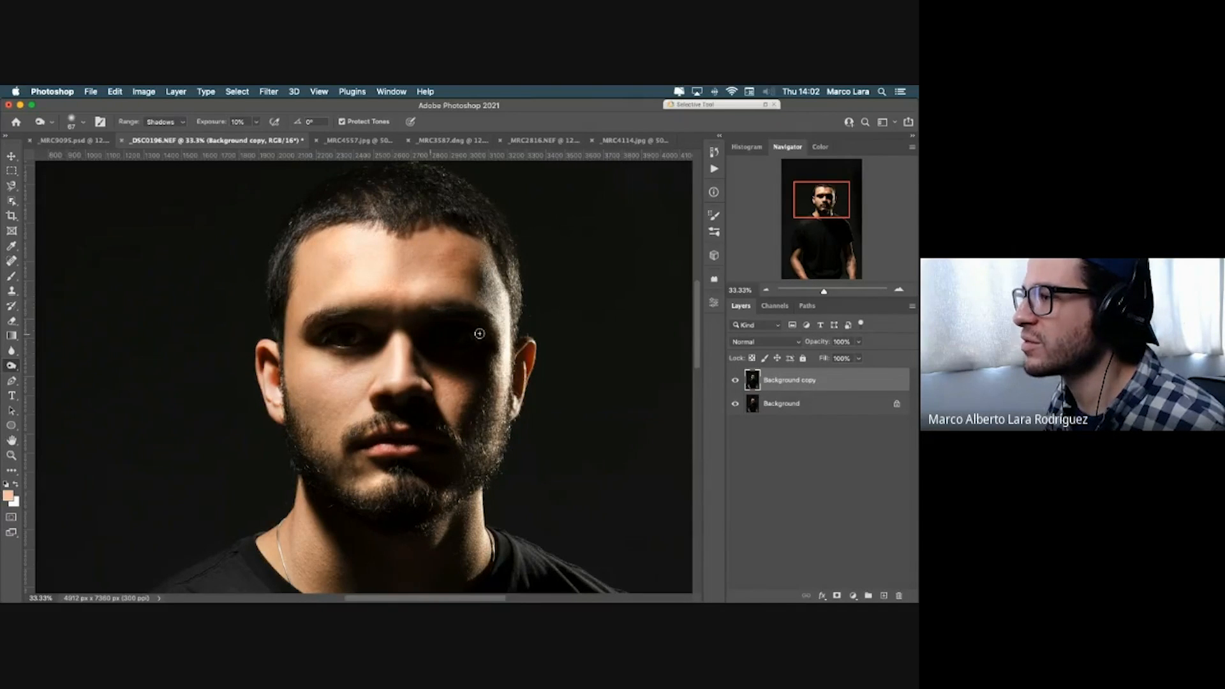
drag(459, 346, 469, 343)
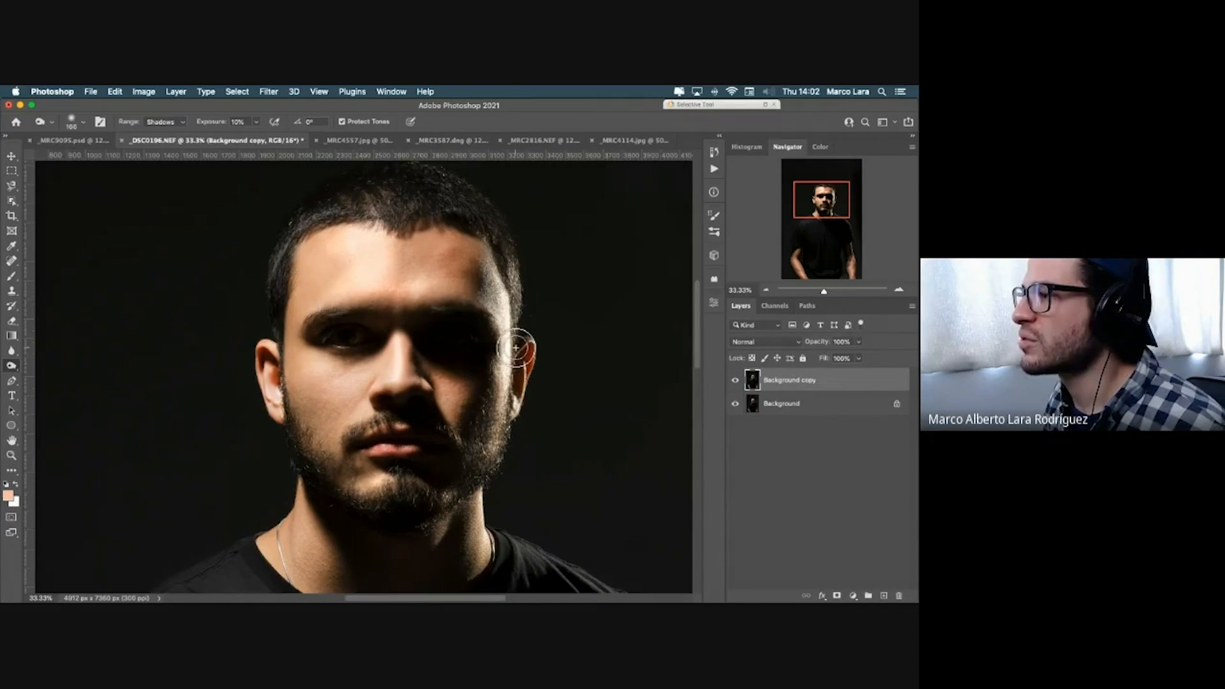
Step: Resize the Burn brush and darken the shadows along the edges of the arm without the tattoo
scroll(516, 348, down, 5)
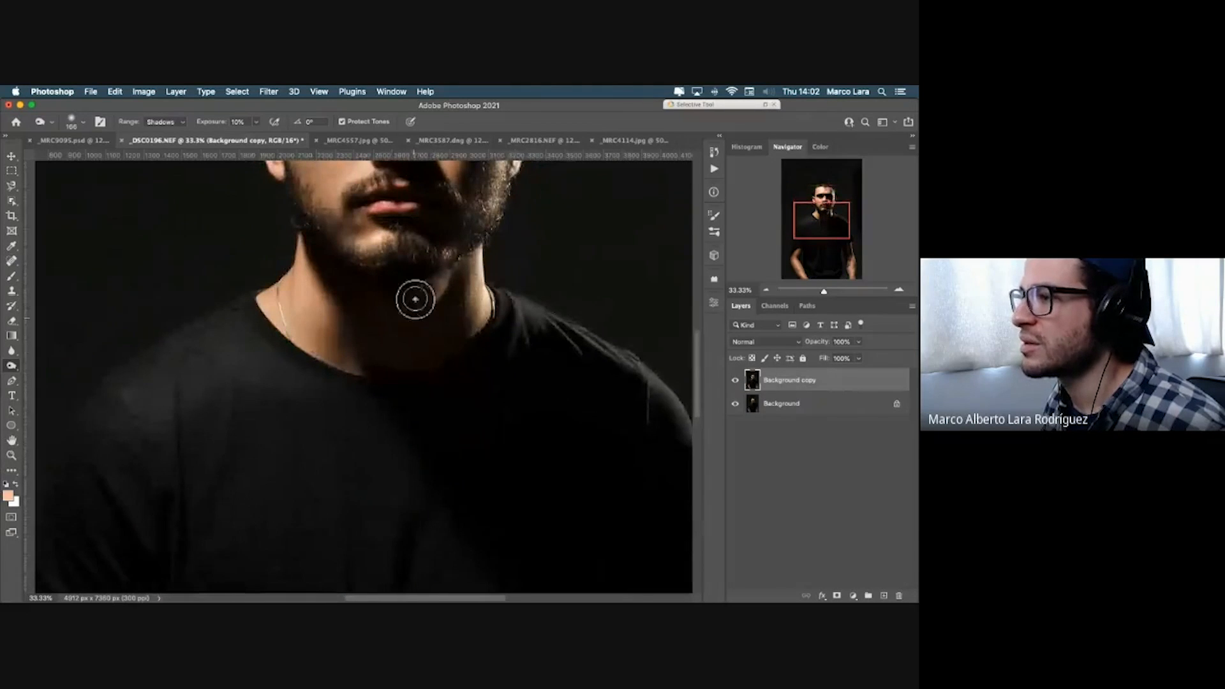
scroll(416, 421, down, 5)
scroll(383, 419, left, 5)
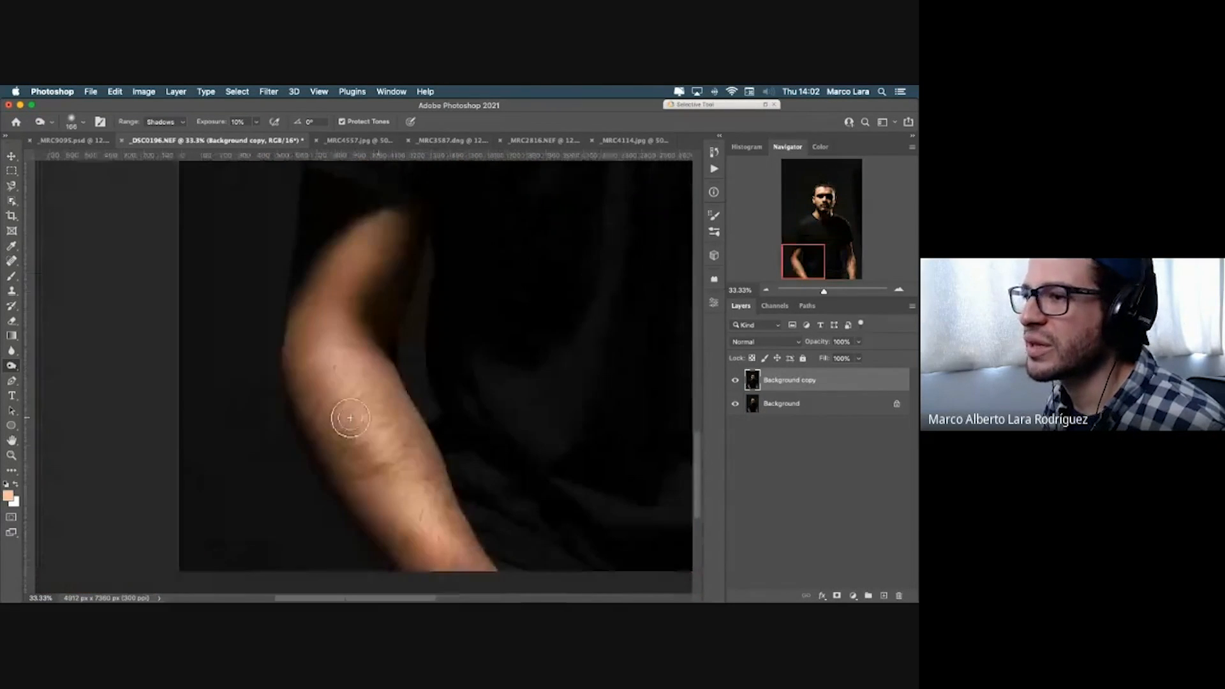
scroll(350, 418, left, 2)
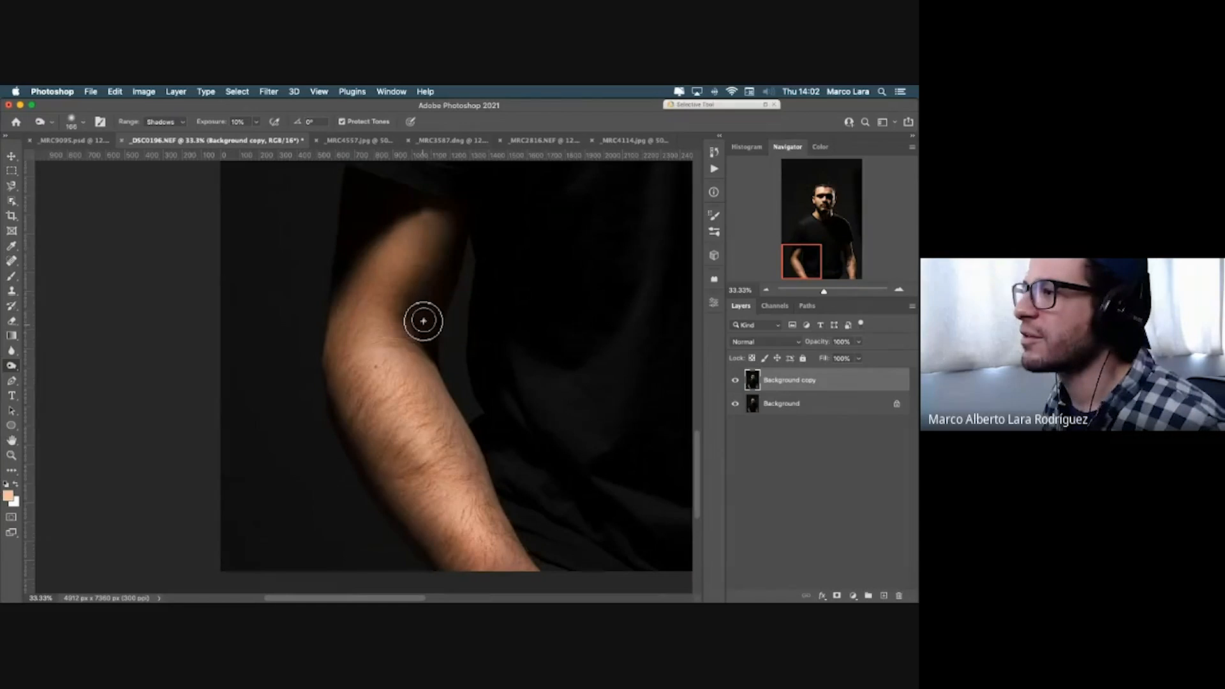
drag(430, 309, 415, 308)
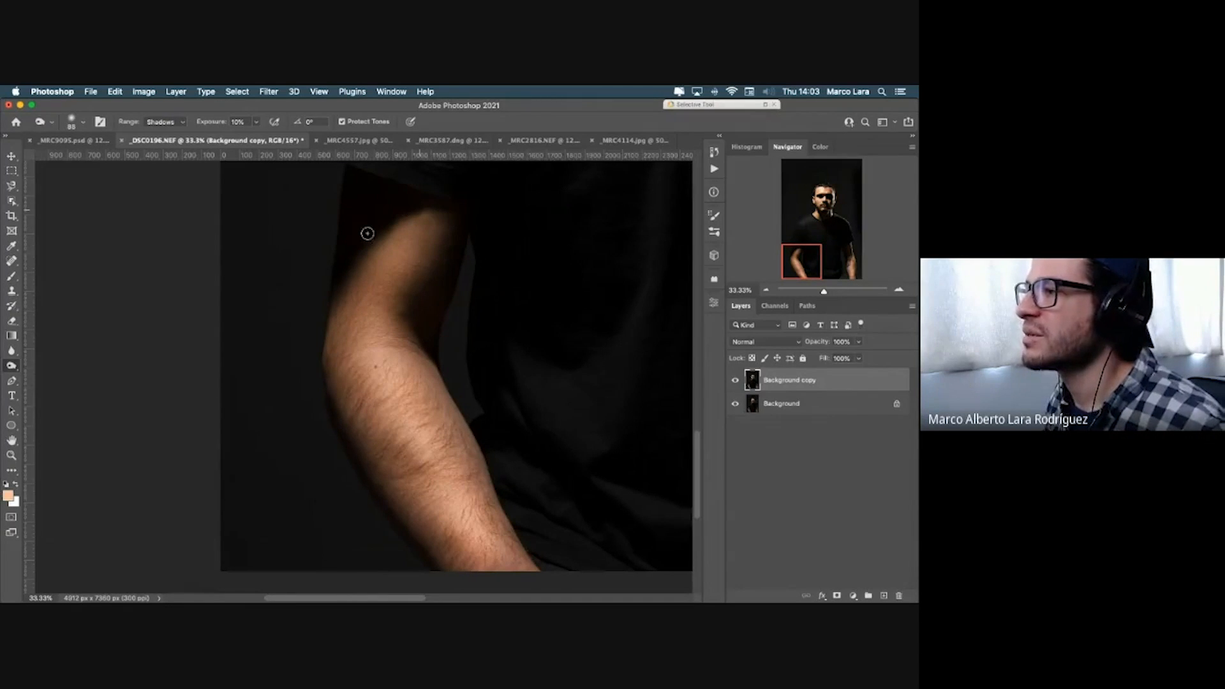
scroll(327, 424, down, 1)
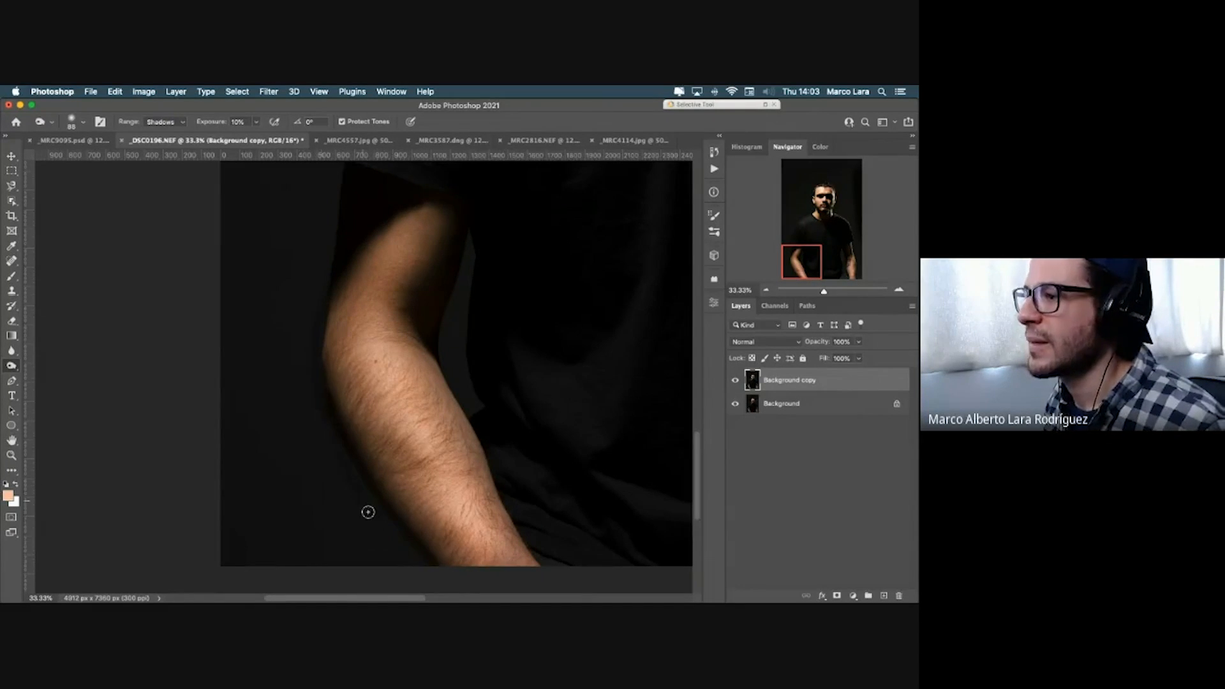
drag(428, 561, 436, 566)
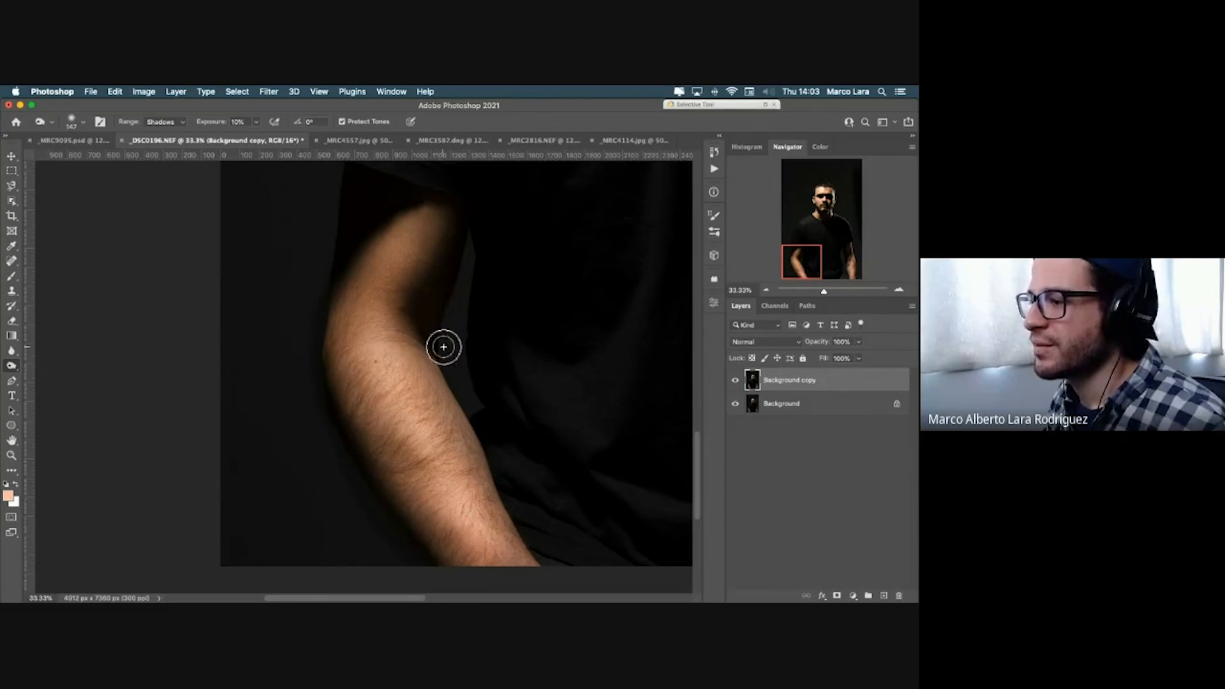
Step: Examine the tattooed arm and the full portrait, comparing the Background copy layer with the original by toggling its visibility
scroll(526, 422, right, 10)
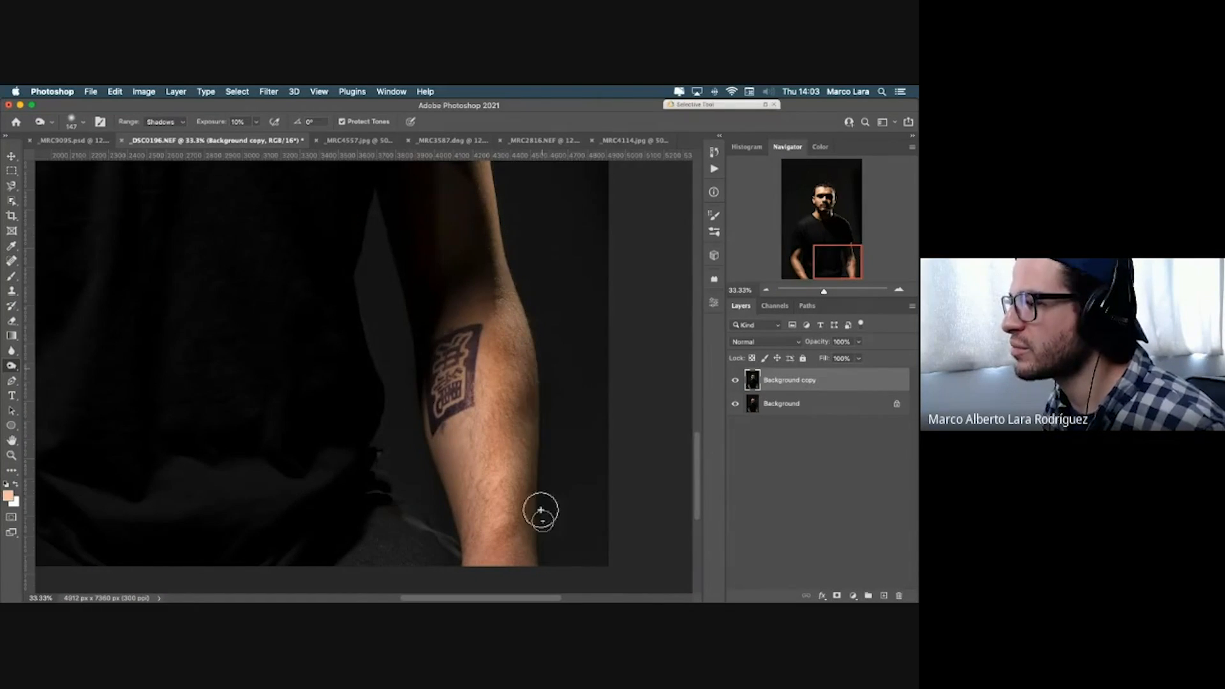
scroll(551, 401, up, 5)
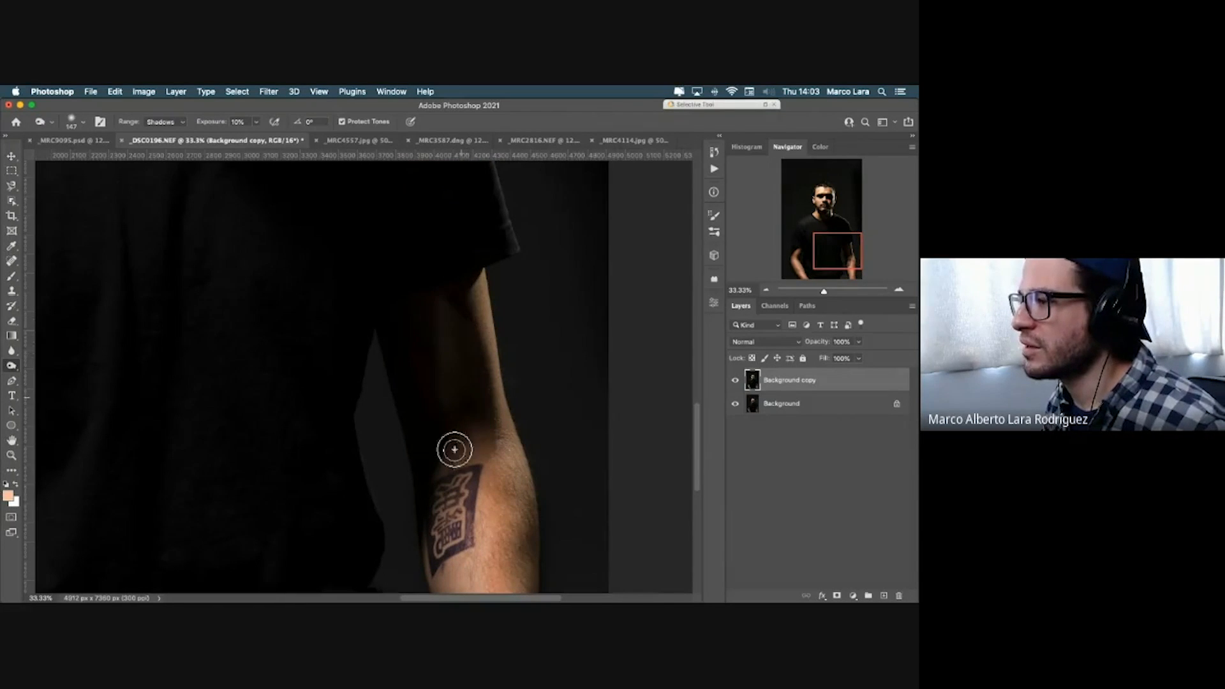
key(super+minus)
key(super+minus)
key(super+minus)
key(super+minus)
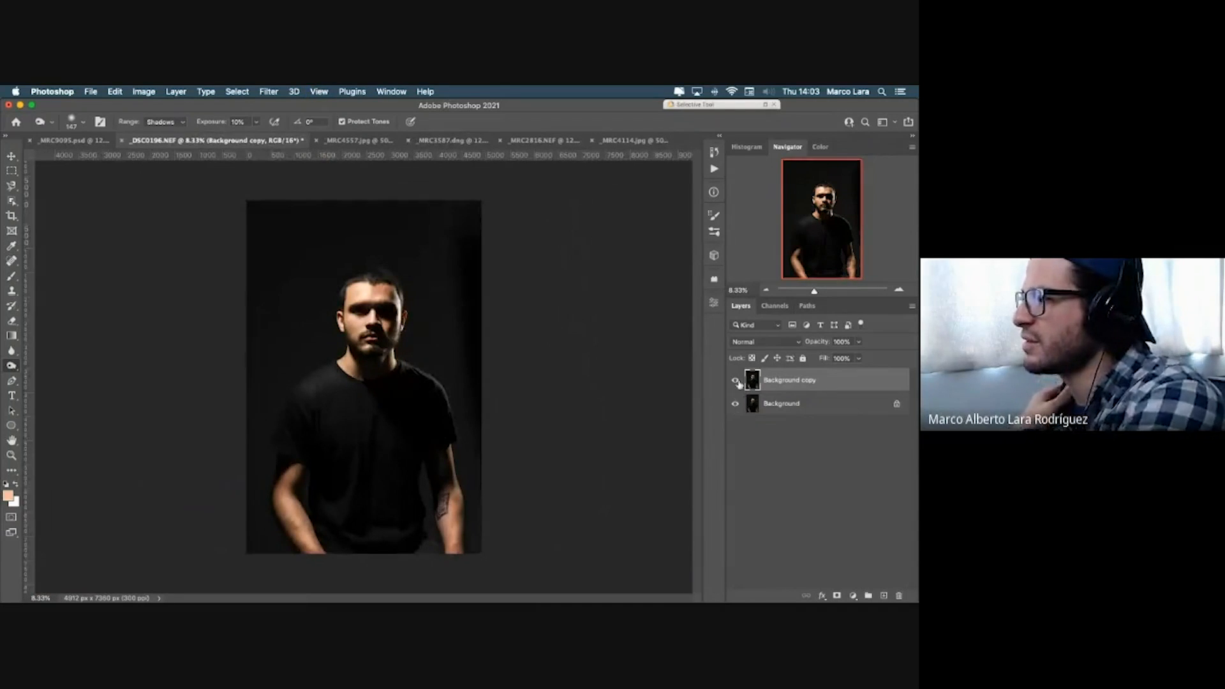
click(736, 380)
click(735, 380)
click(736, 381)
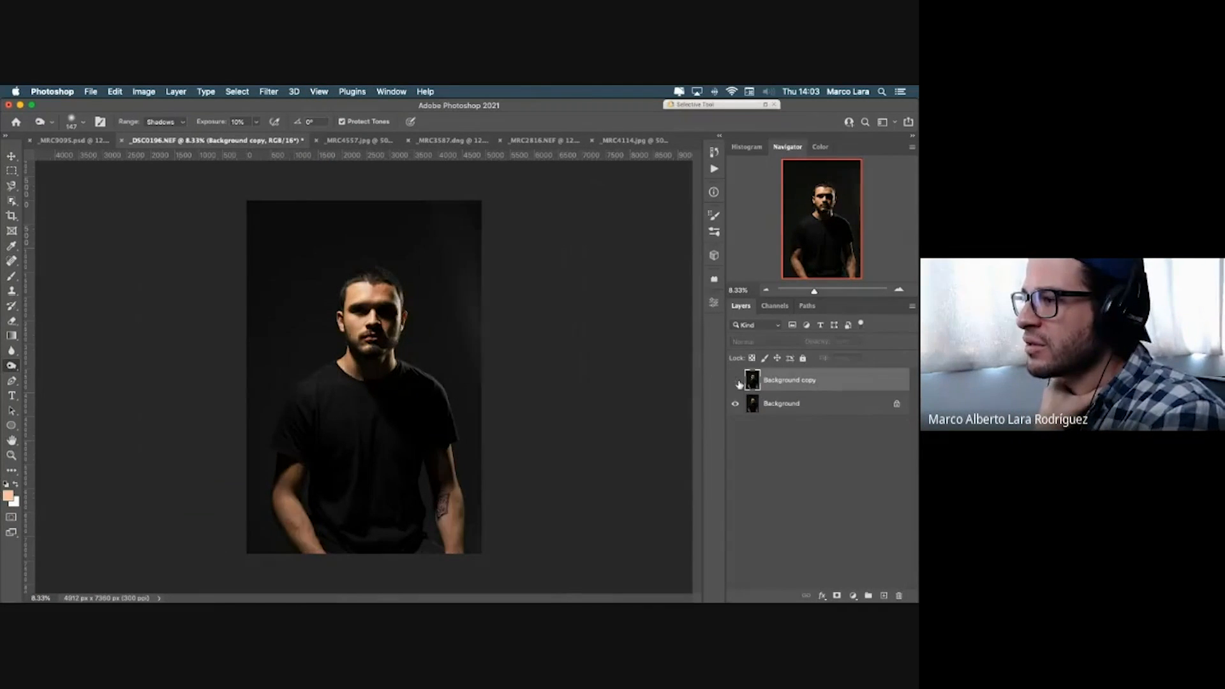
click(736, 381)
click(735, 381)
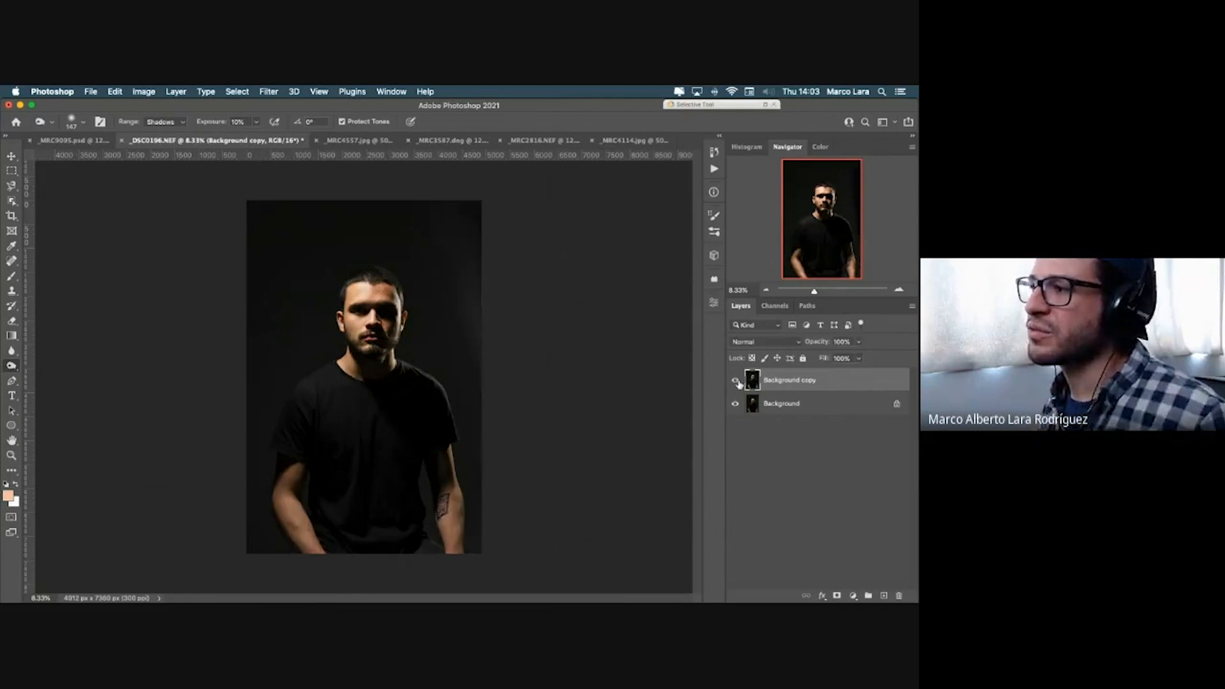
click(736, 381)
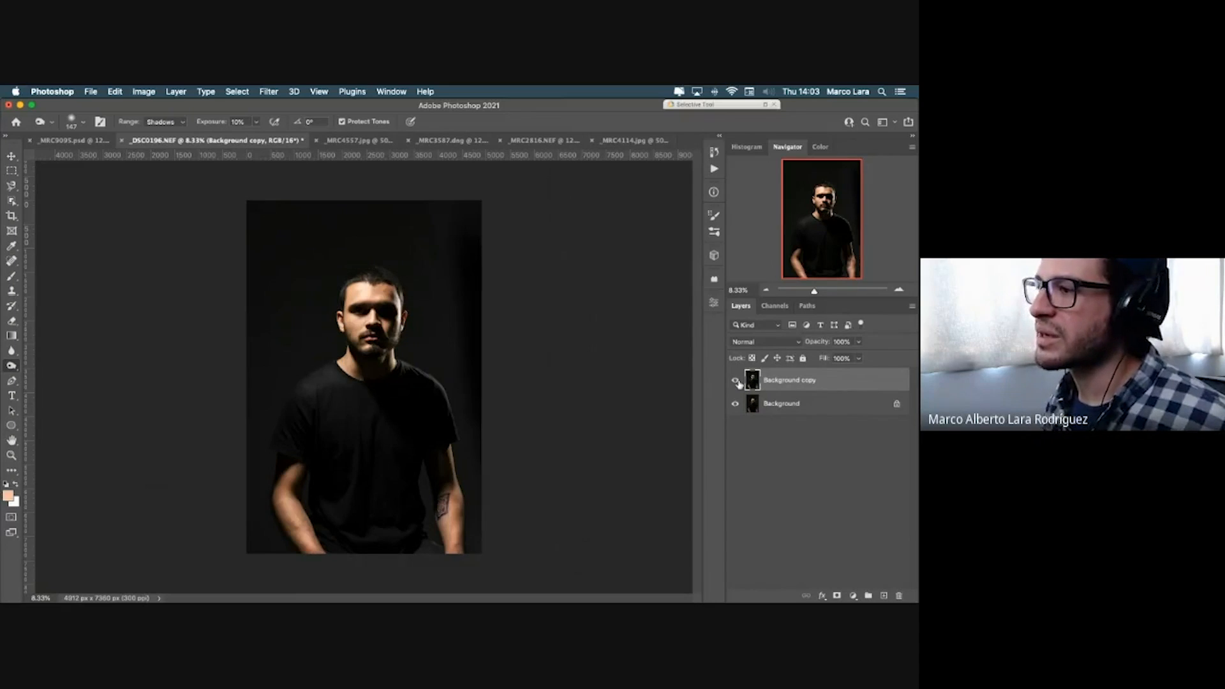
Step: Look through the other open photos and bring up the chimney photo _MRC2816.NEF
click(361, 142)
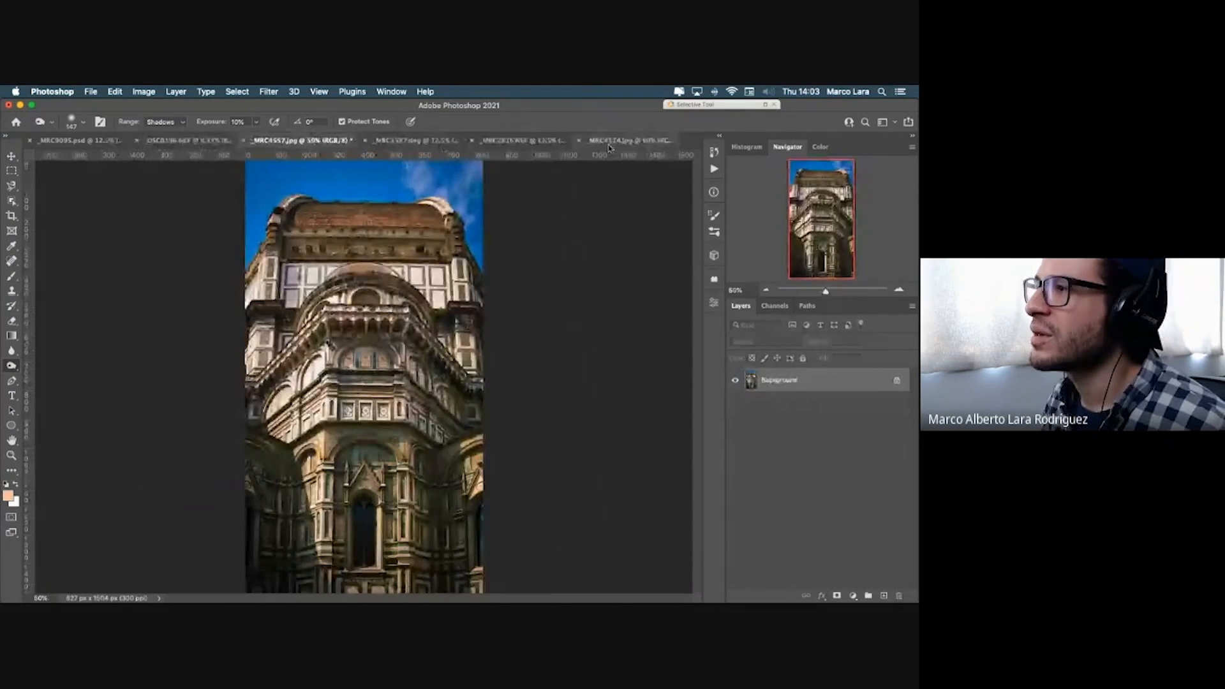
click(431, 141)
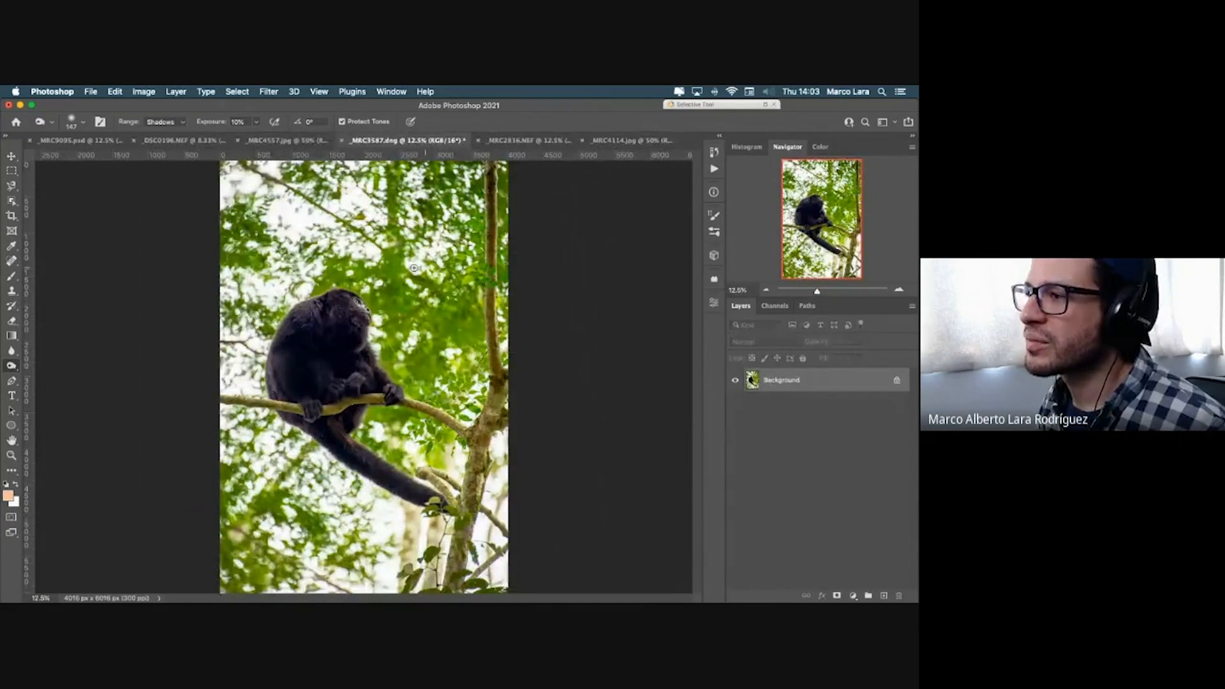
click(54, 139)
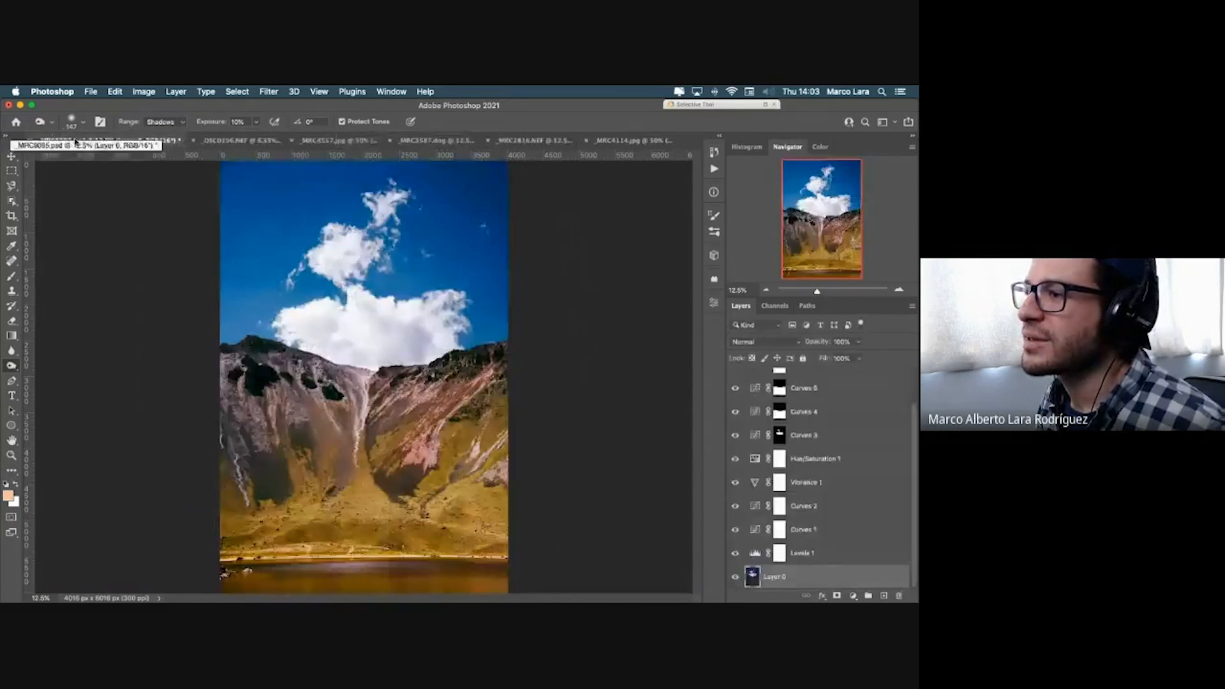
click(300, 140)
click(508, 141)
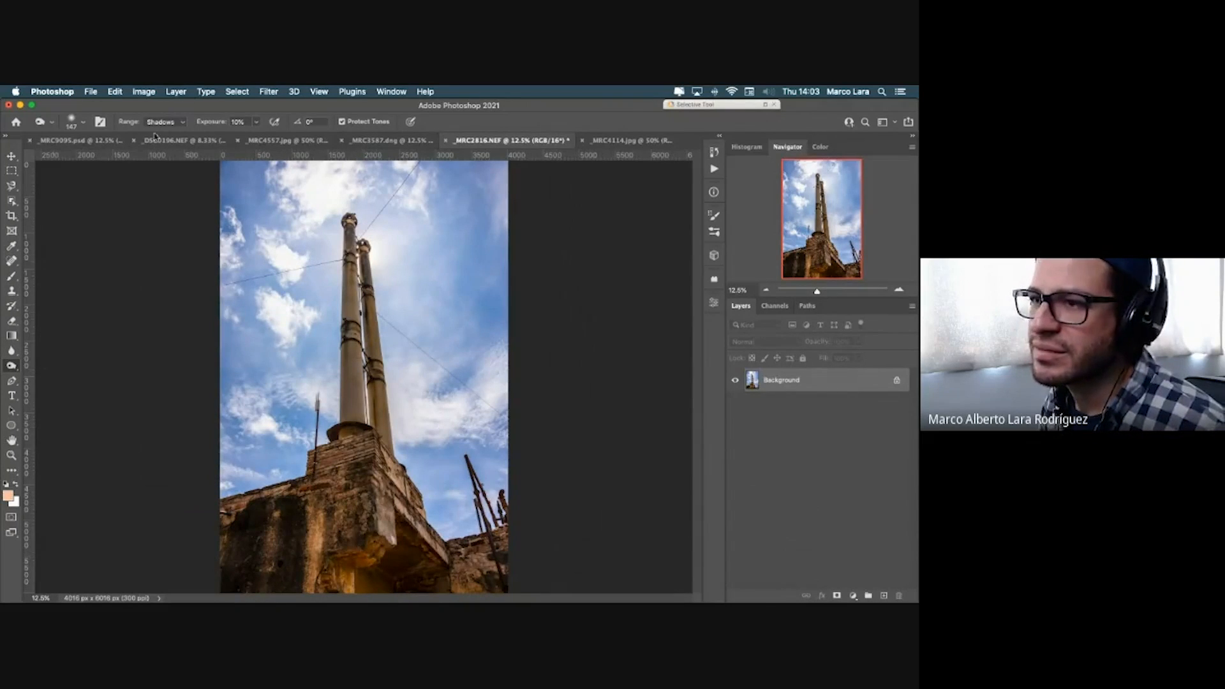
Step: Set the Burn tool to Midtones with a brush of about 415 px and duplicate the chimney photo's background layer
click(169, 130)
click(163, 140)
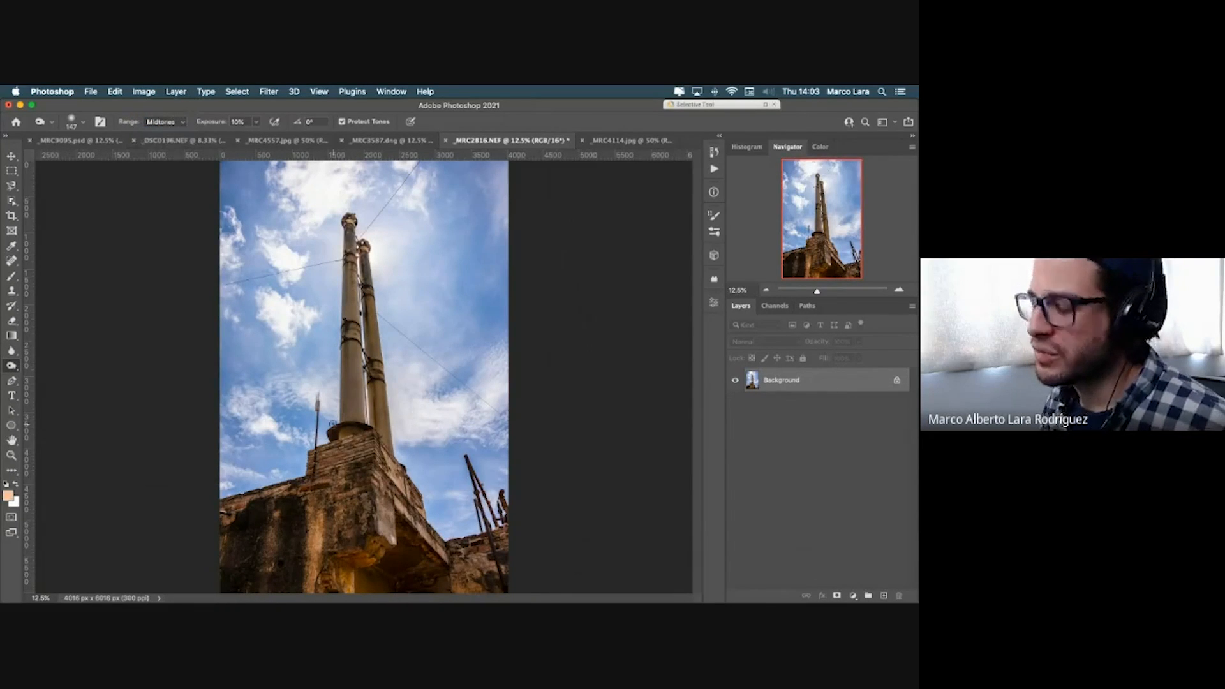
drag(348, 438, 358, 438)
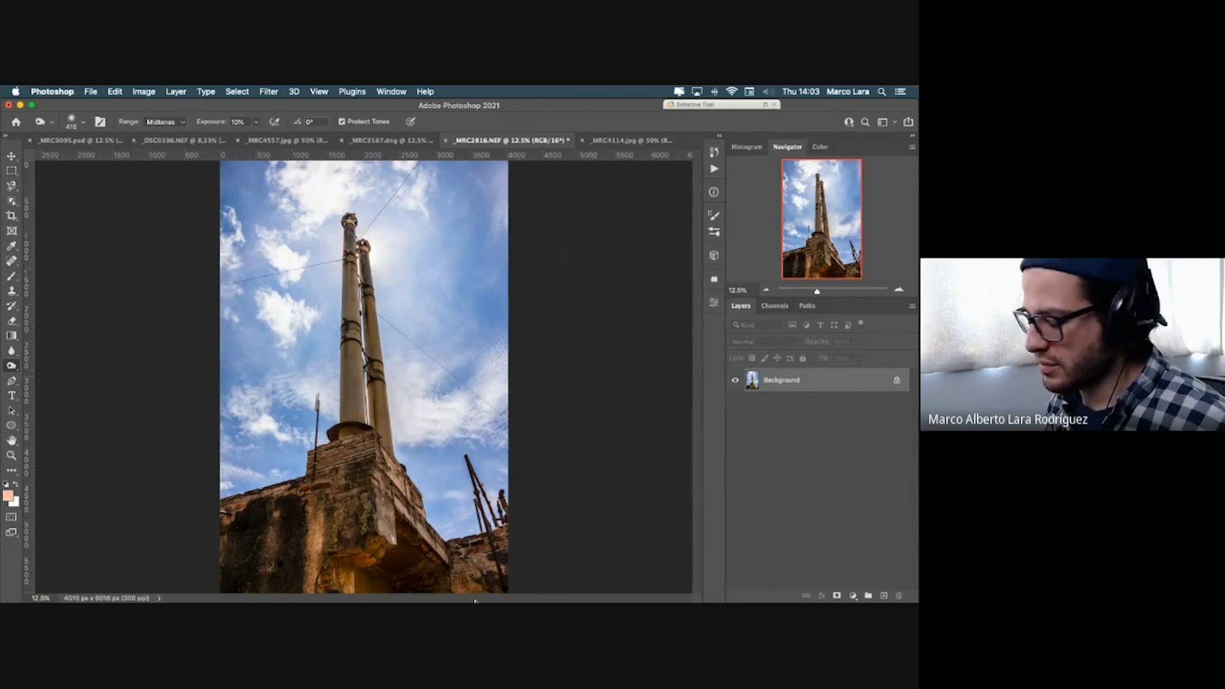
key(super+j)
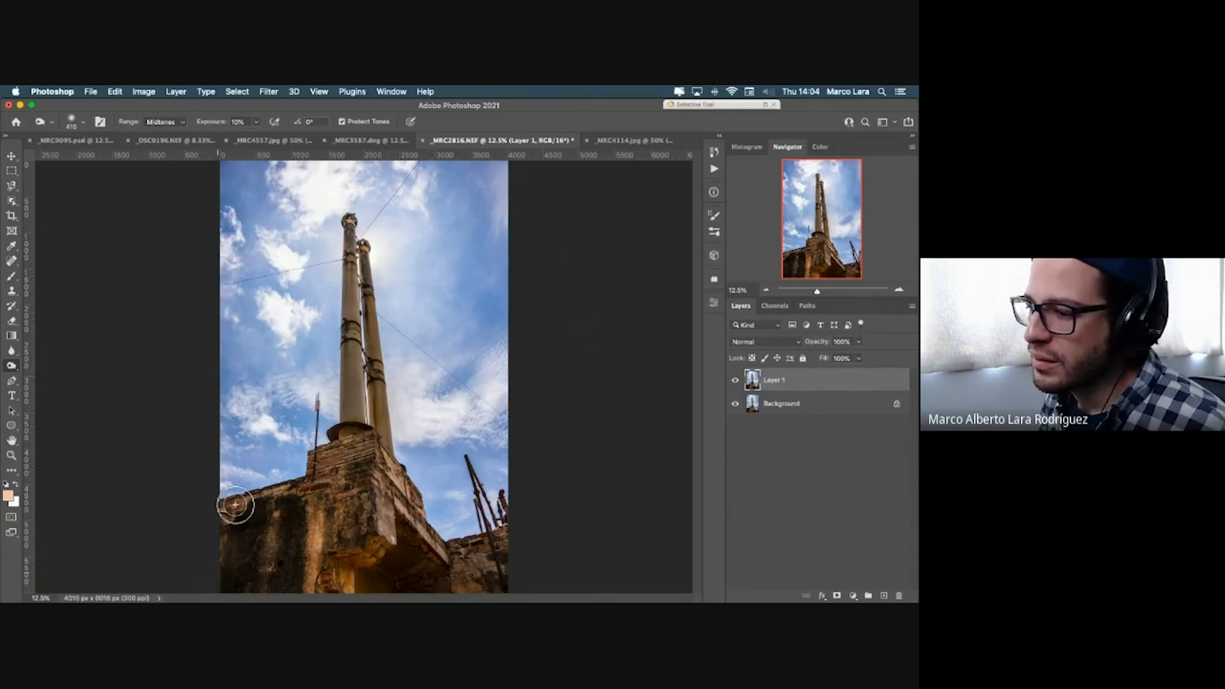
Step: Darken the midtones of the stone building below the chimneys, varying the Burn brush between about 215 and 493 px
drag(232, 564, 222, 564)
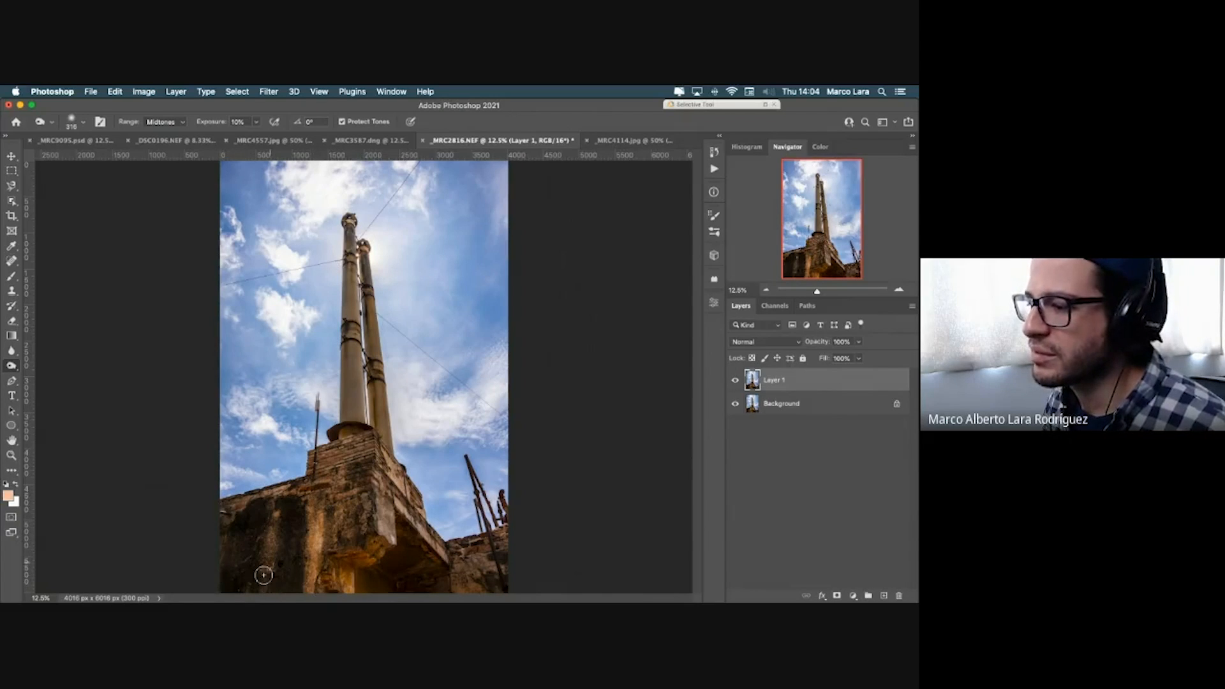
drag(303, 485, 316, 485)
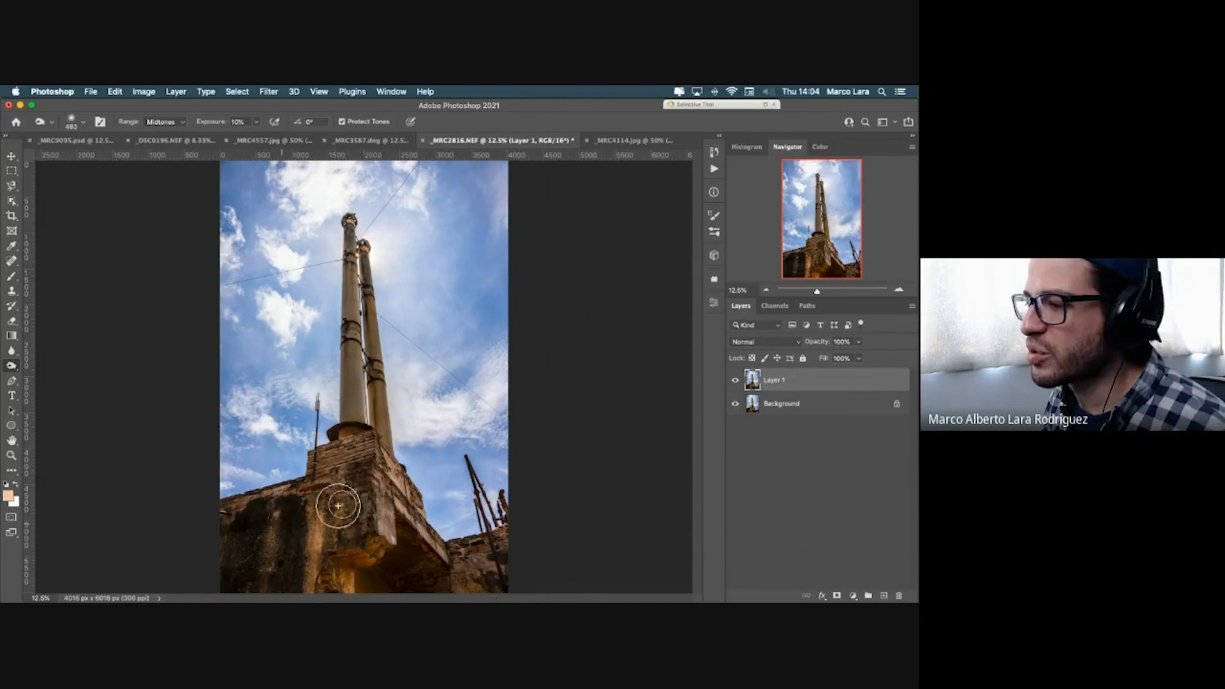
drag(387, 487, 383, 487)
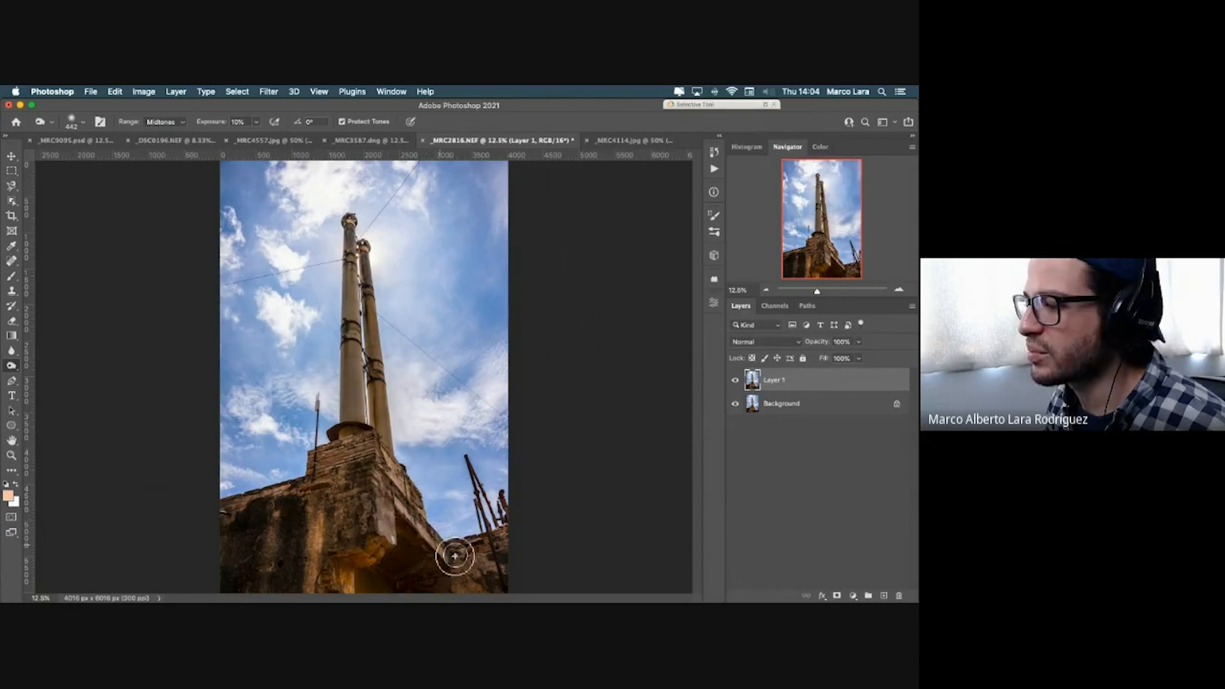
Step: Lighten the chimneys with the Dodge tool, using Highlights at about 215 px and Midtones at up to about 716 px
right_click(18, 370)
click(63, 375)
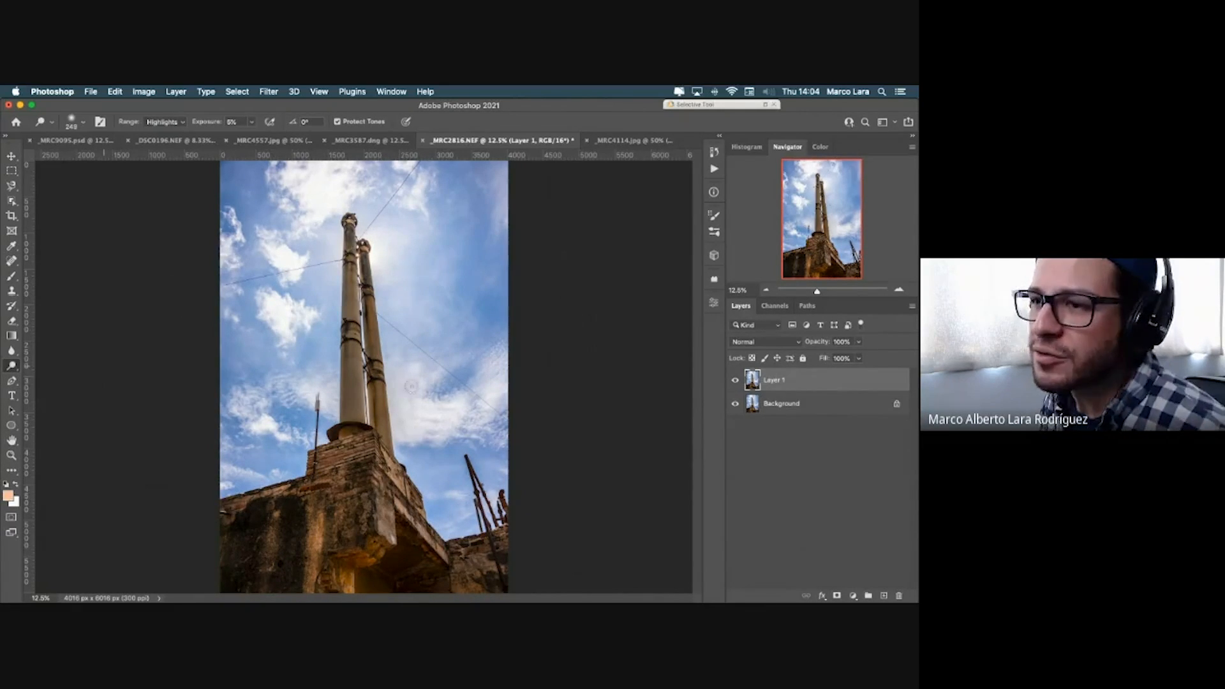
drag(358, 413, 361, 411)
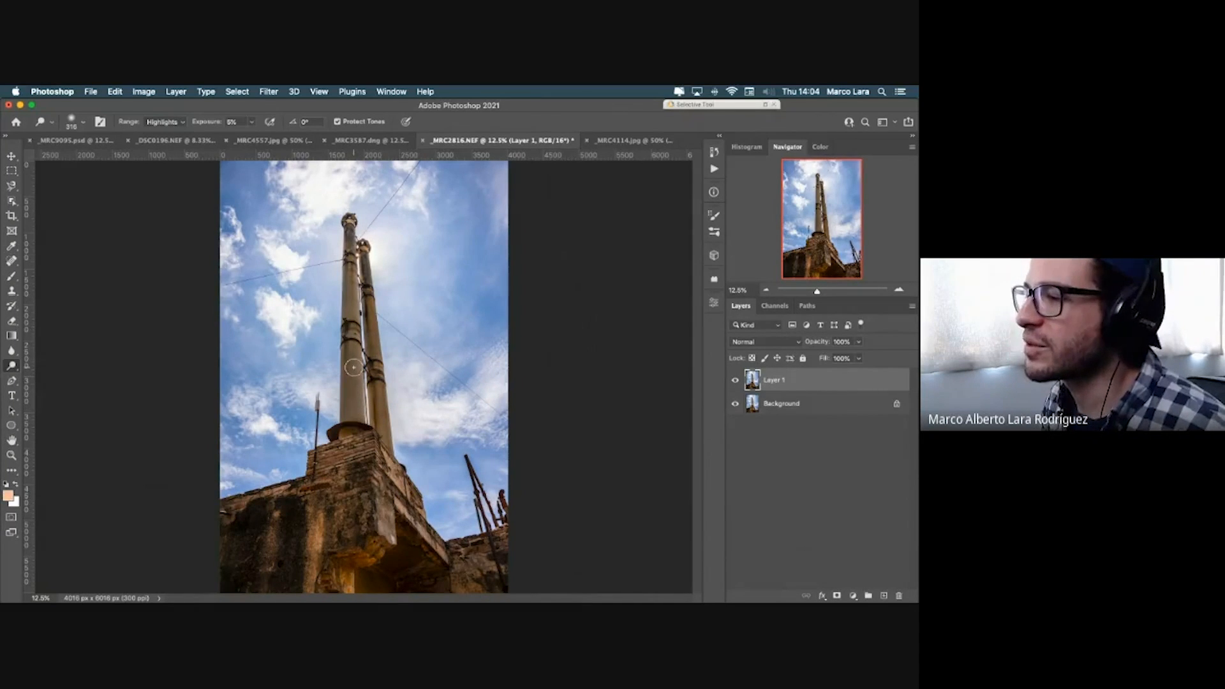
click(168, 122)
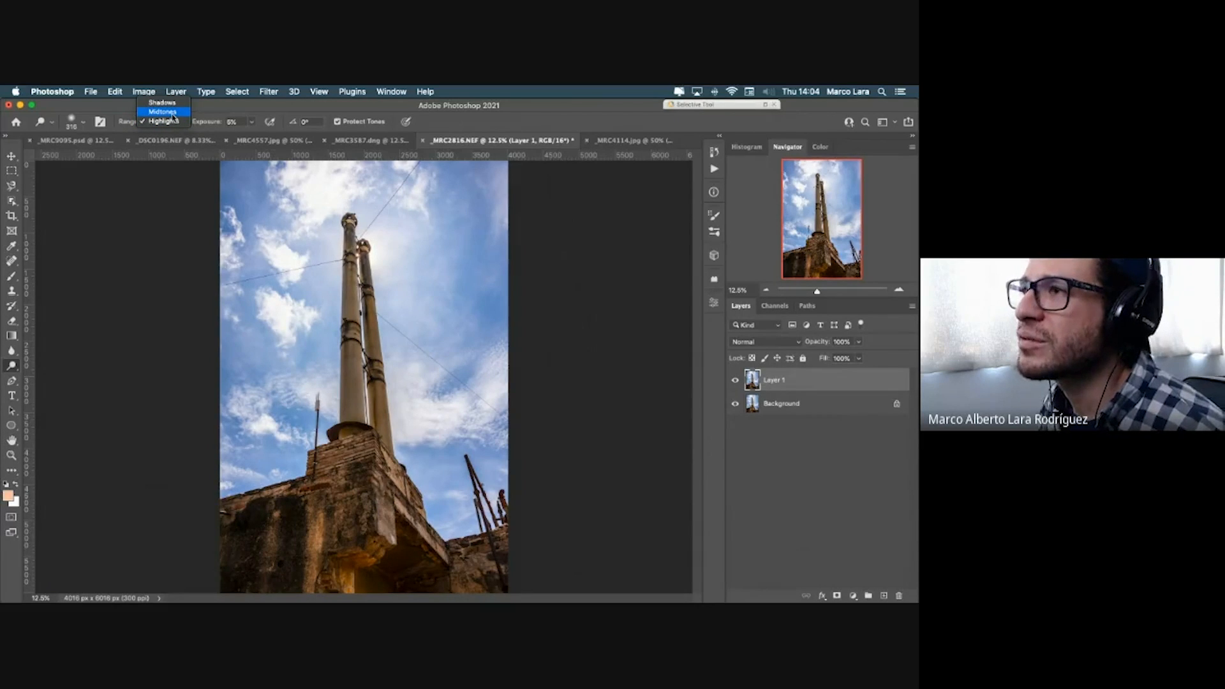
click(167, 112)
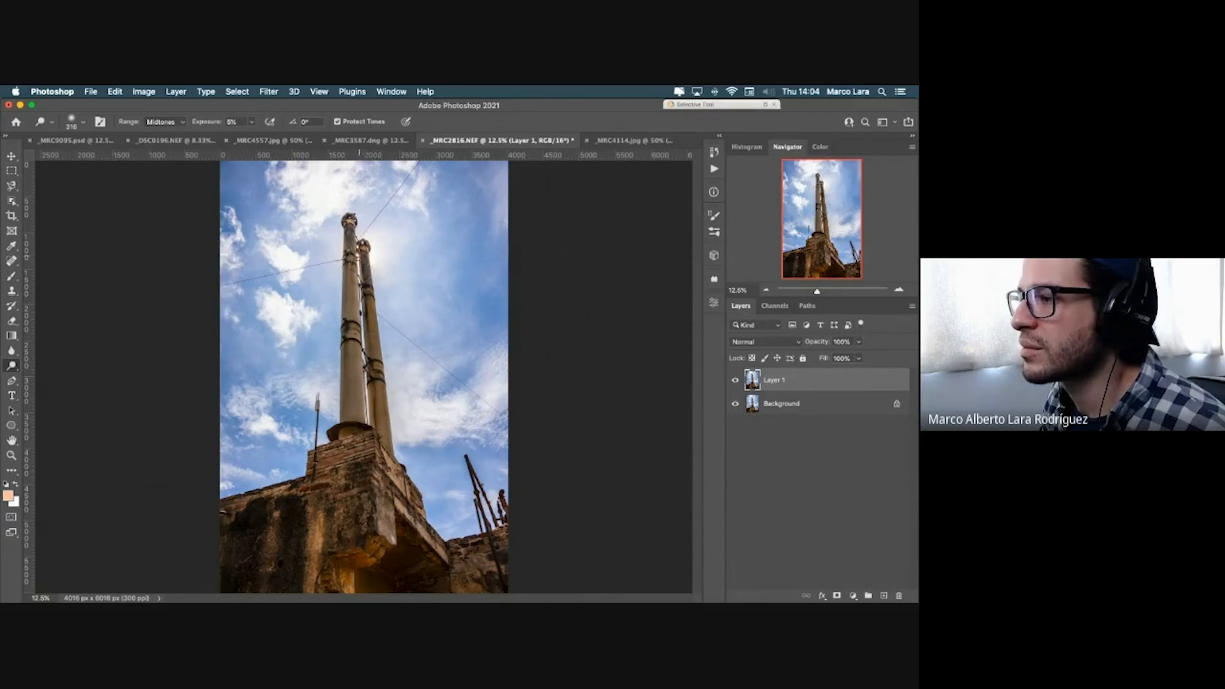
drag(364, 431, 380, 431)
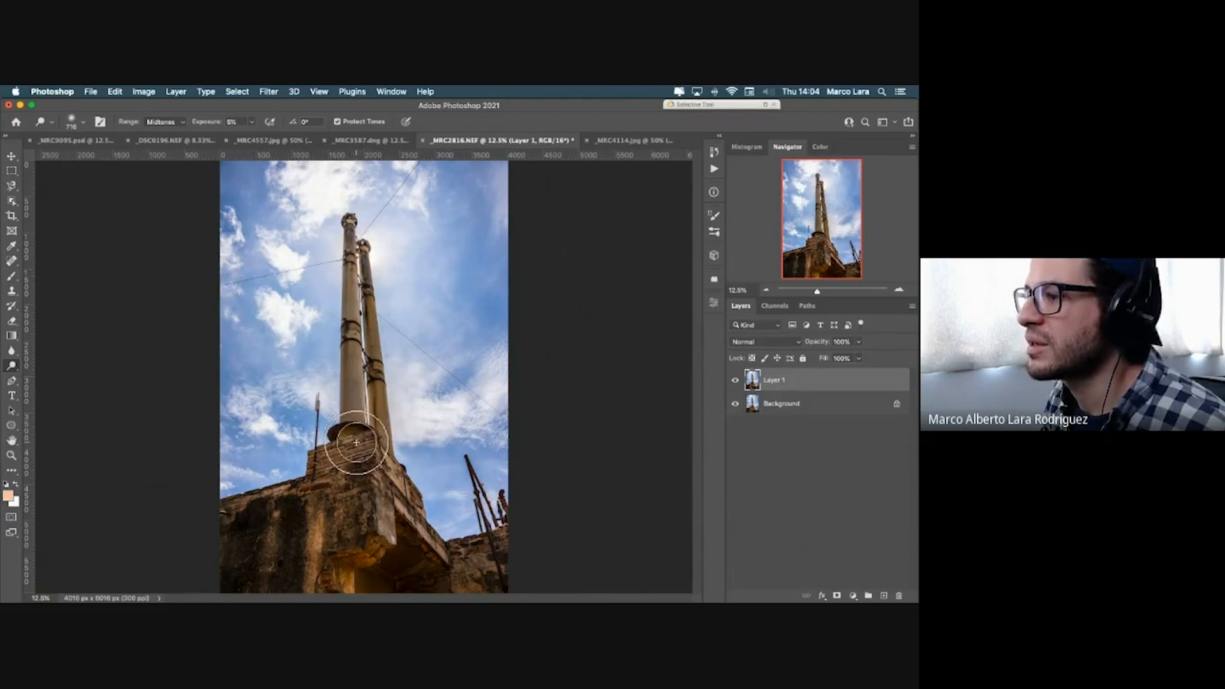
Step: Compare the dodged and burned chimney photo with the original by repeatedly toggling Layer 1's visibility
click(735, 381)
click(736, 381)
click(738, 383)
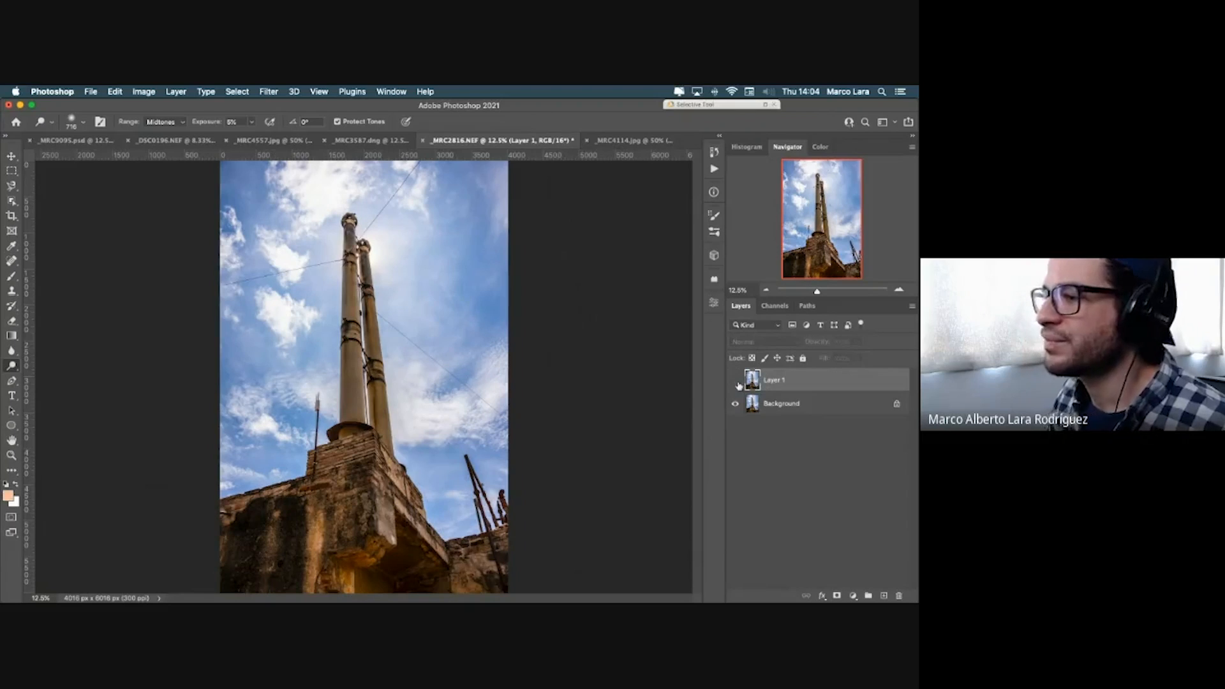
click(738, 383)
click(738, 381)
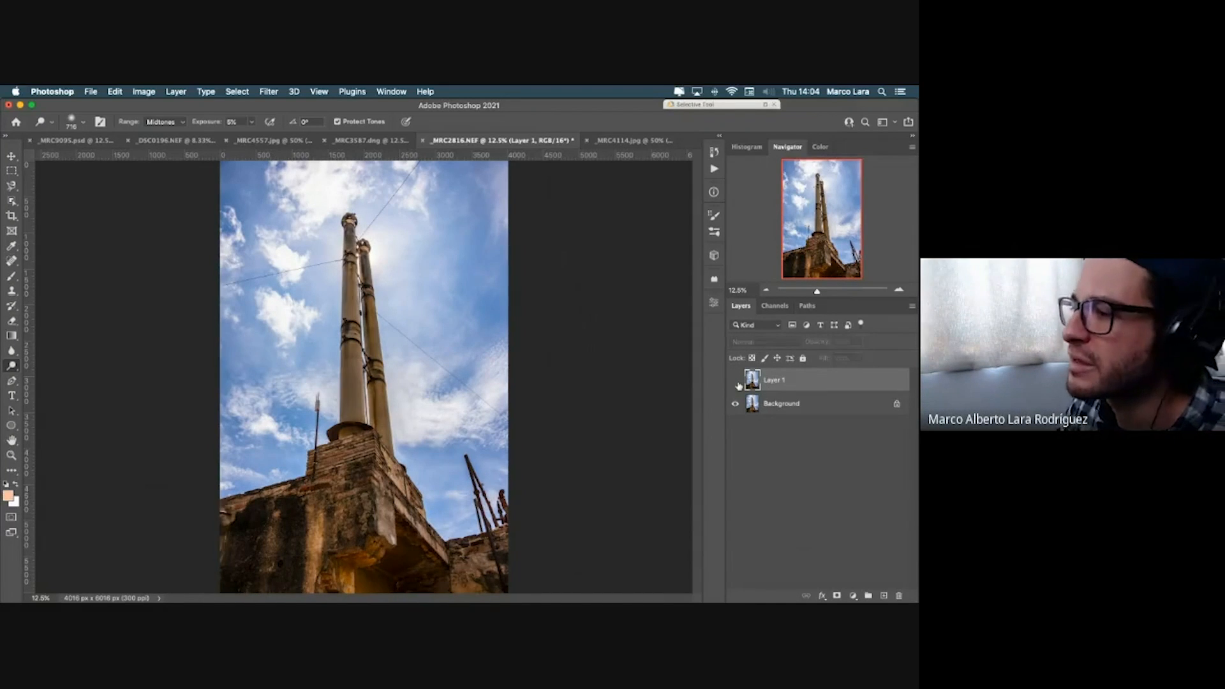
click(737, 381)
click(737, 382)
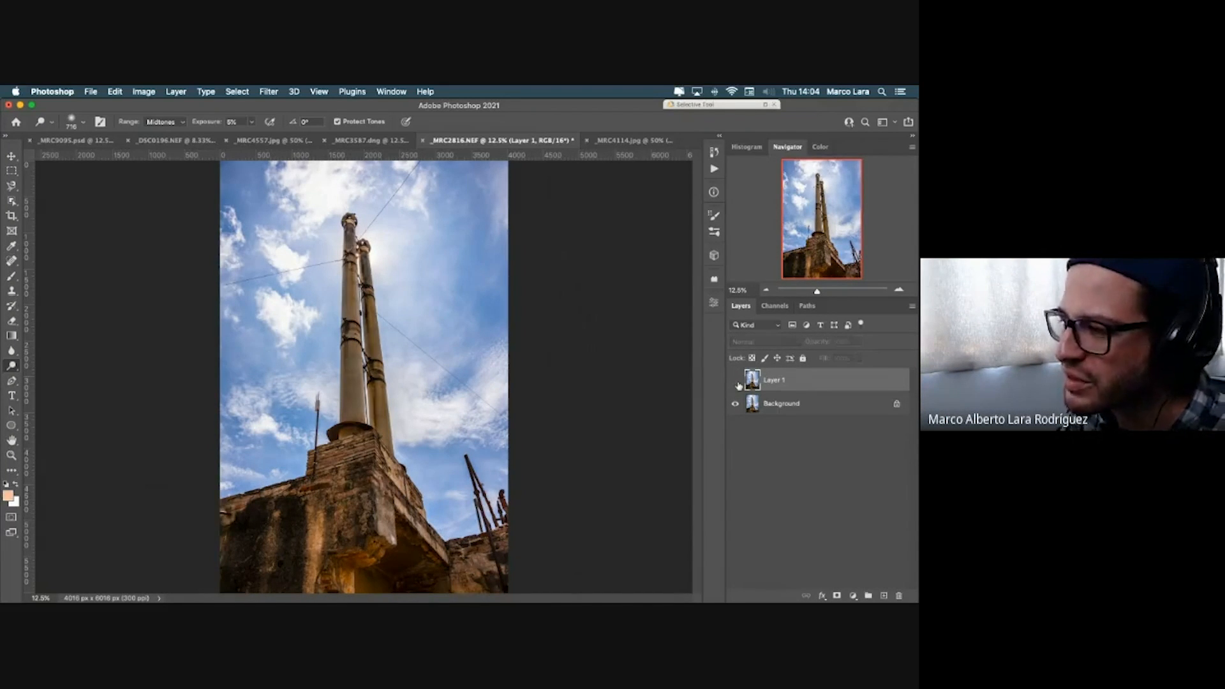
click(737, 383)
click(737, 382)
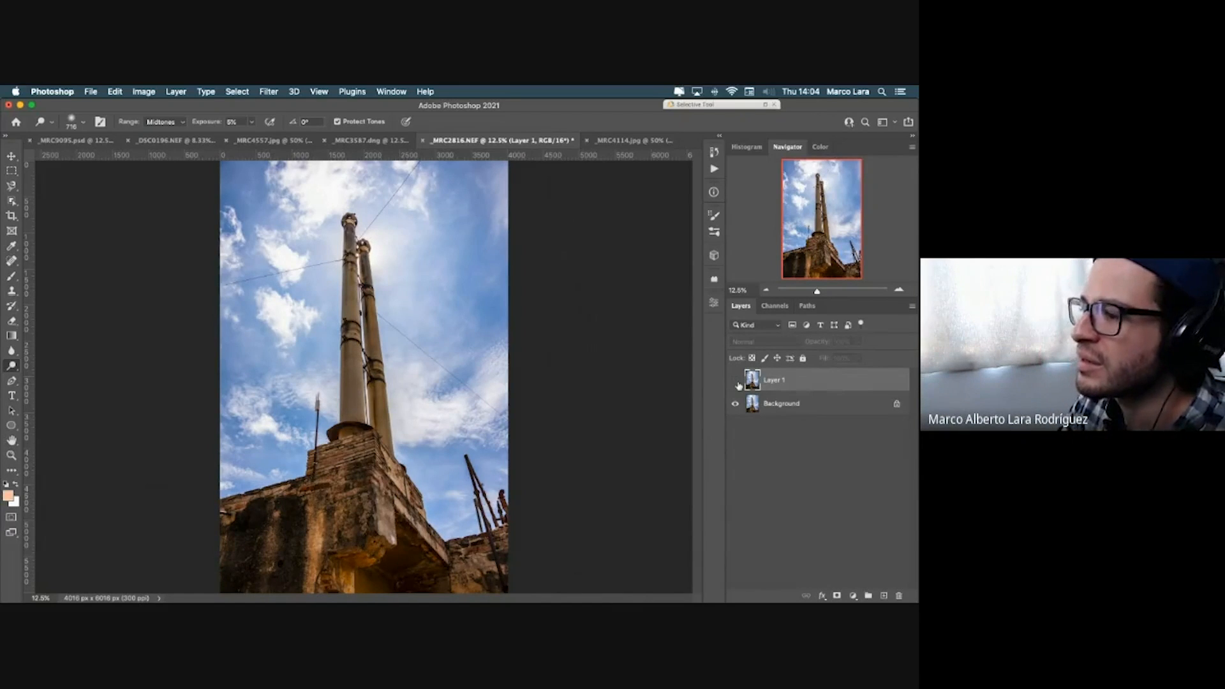
click(738, 383)
click(737, 382)
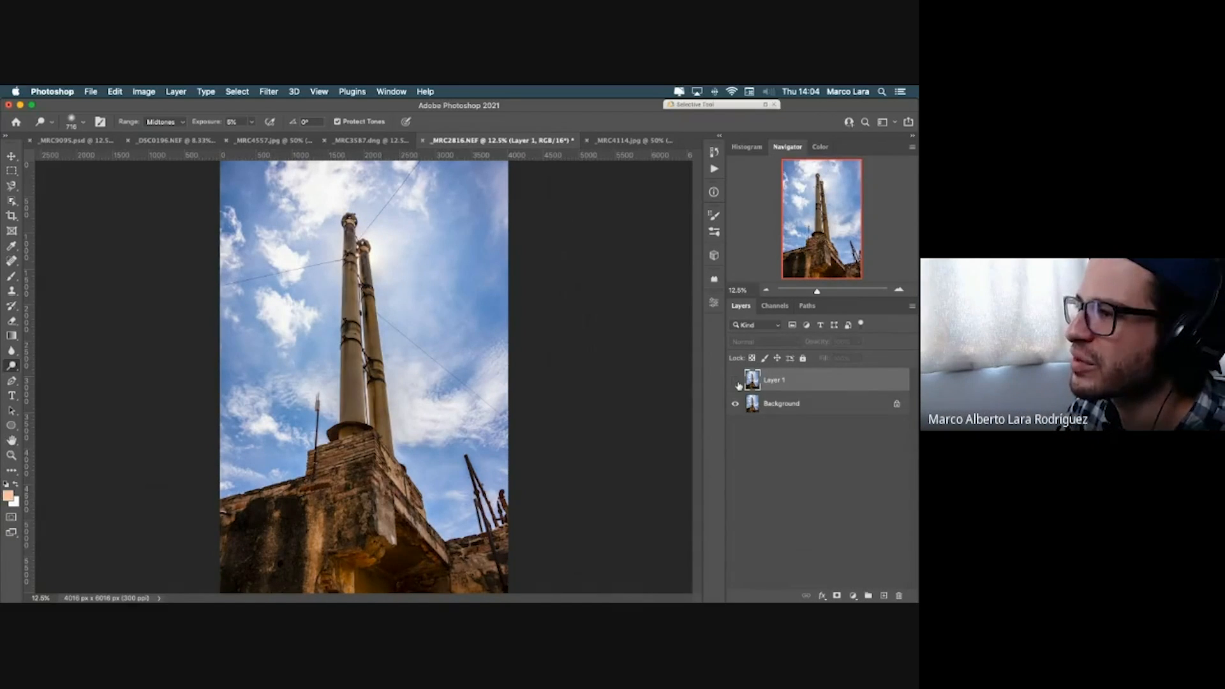
click(737, 383)
click(738, 383)
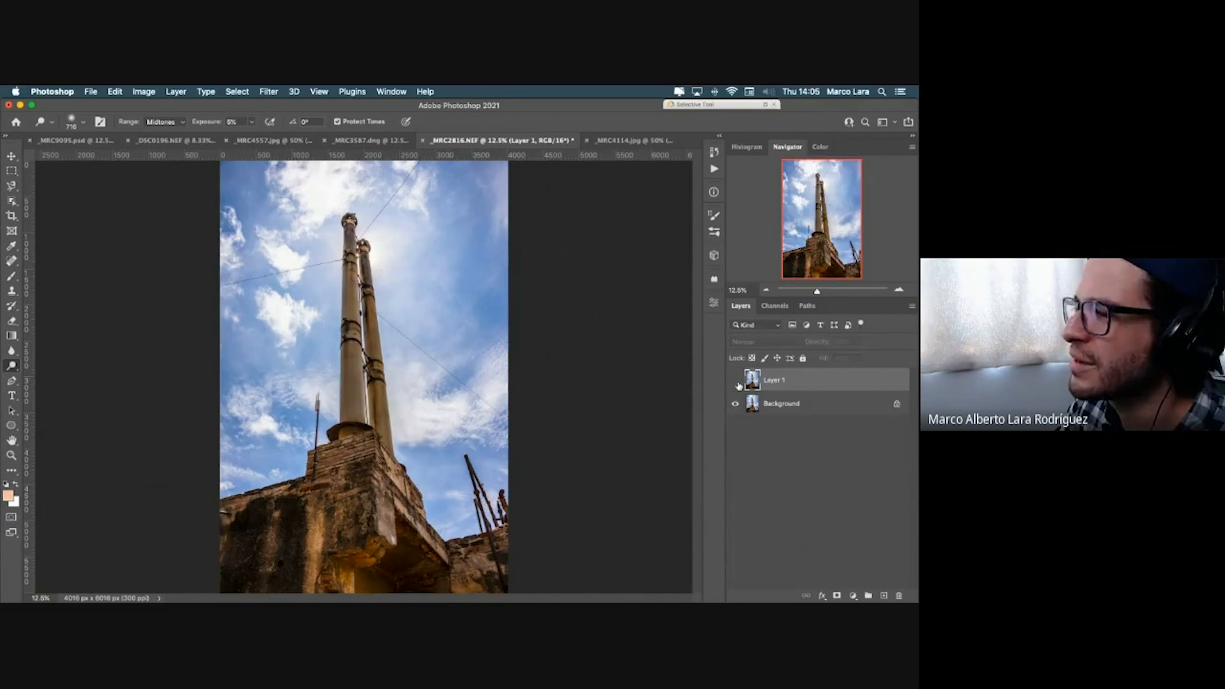
click(737, 383)
click(738, 383)
click(737, 383)
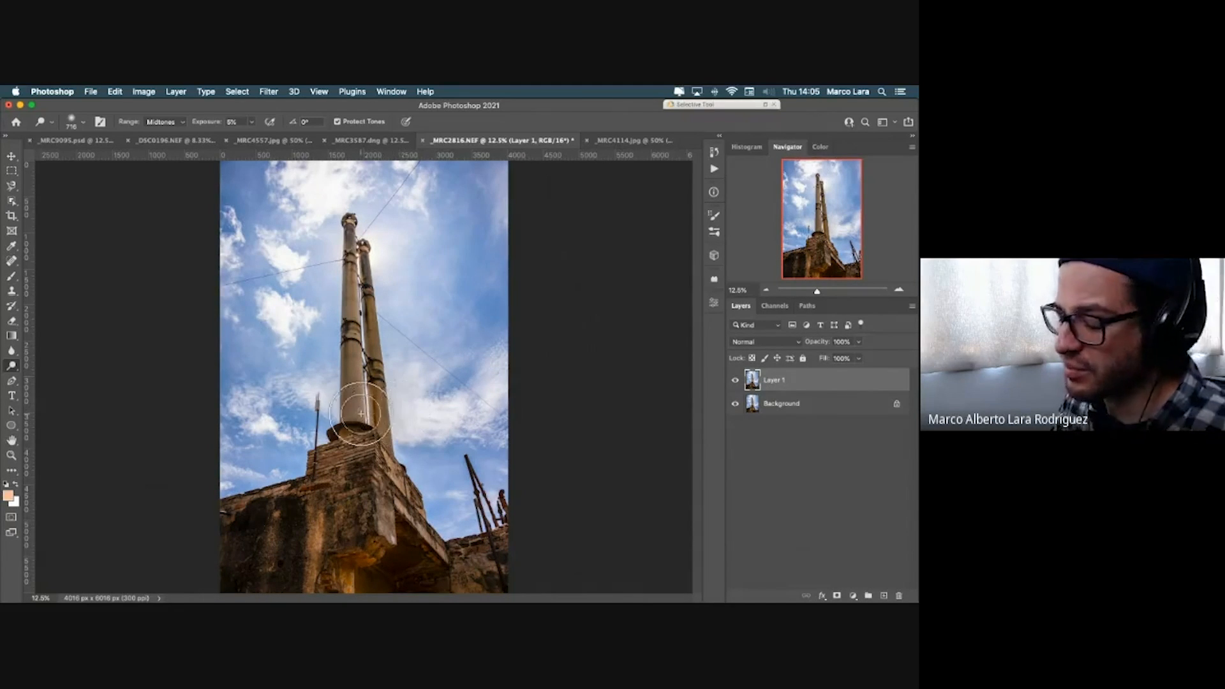
Step: Reduce the Dodge brush to about 351 px, lighten more chimney photo midtones, and compare Layer 1 with the original
drag(361, 414, 338, 415)
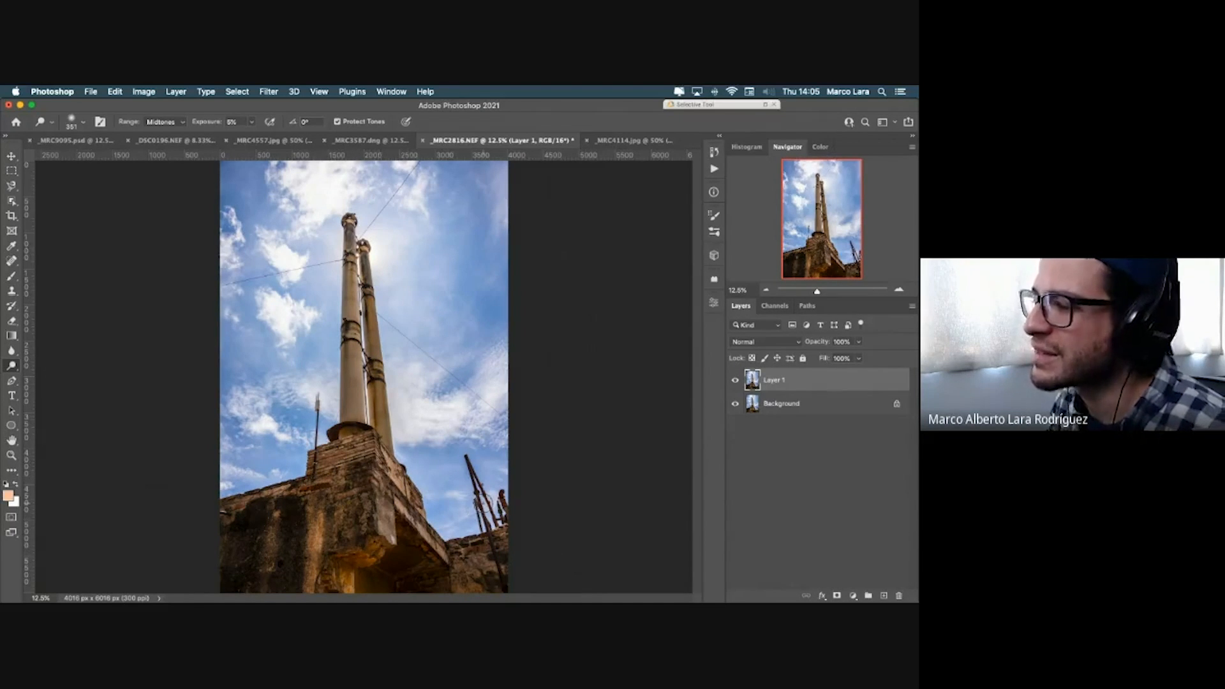
click(735, 383)
click(734, 383)
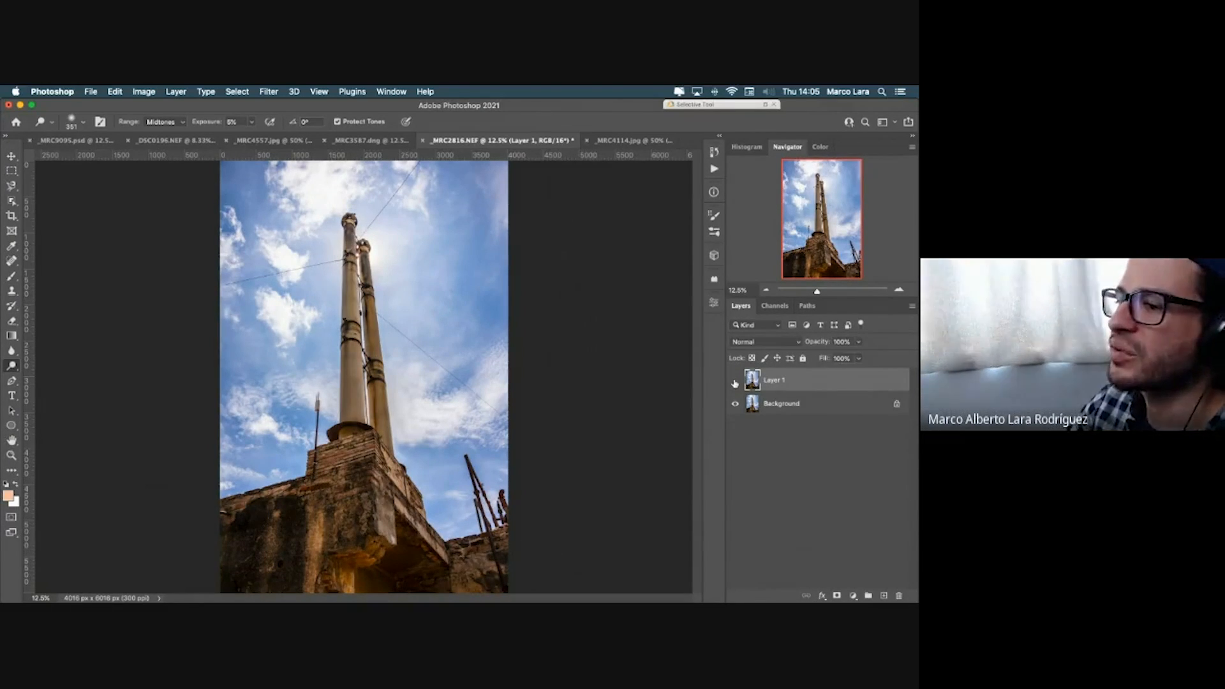
click(735, 383)
click(735, 382)
click(734, 382)
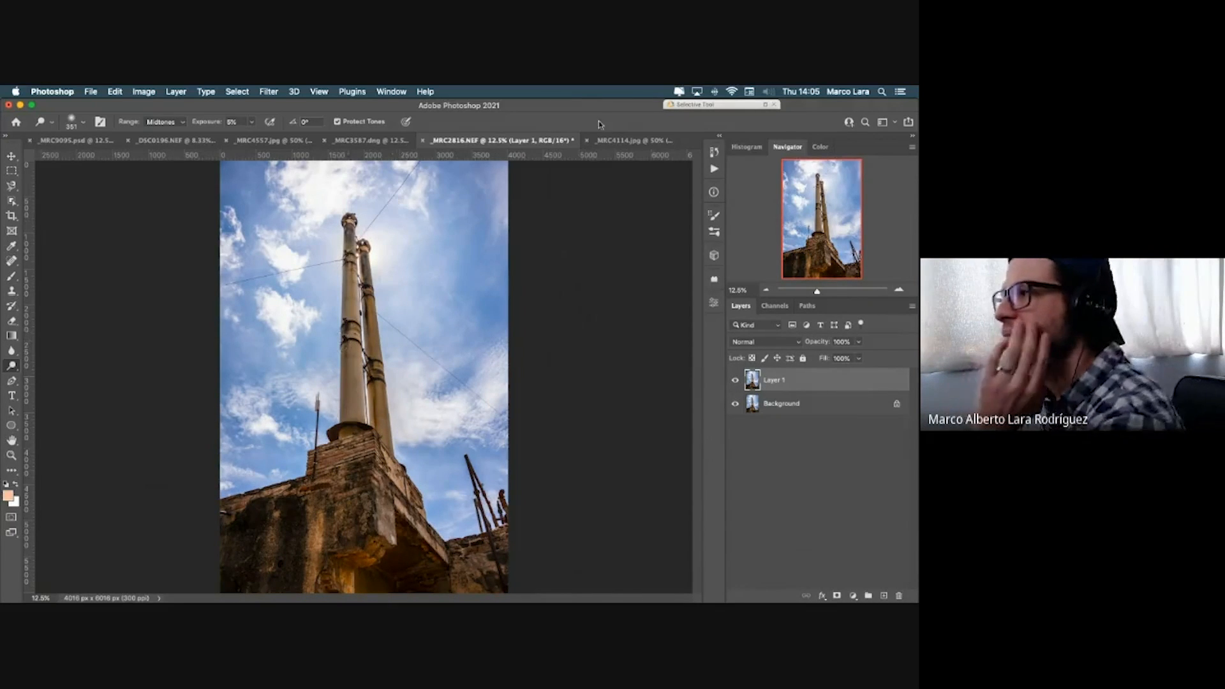
Step: In the dome photo _MRC4114.jpg, set the Burn tool to Shadows with a 47 px brush and duplicate the background layer
click(643, 140)
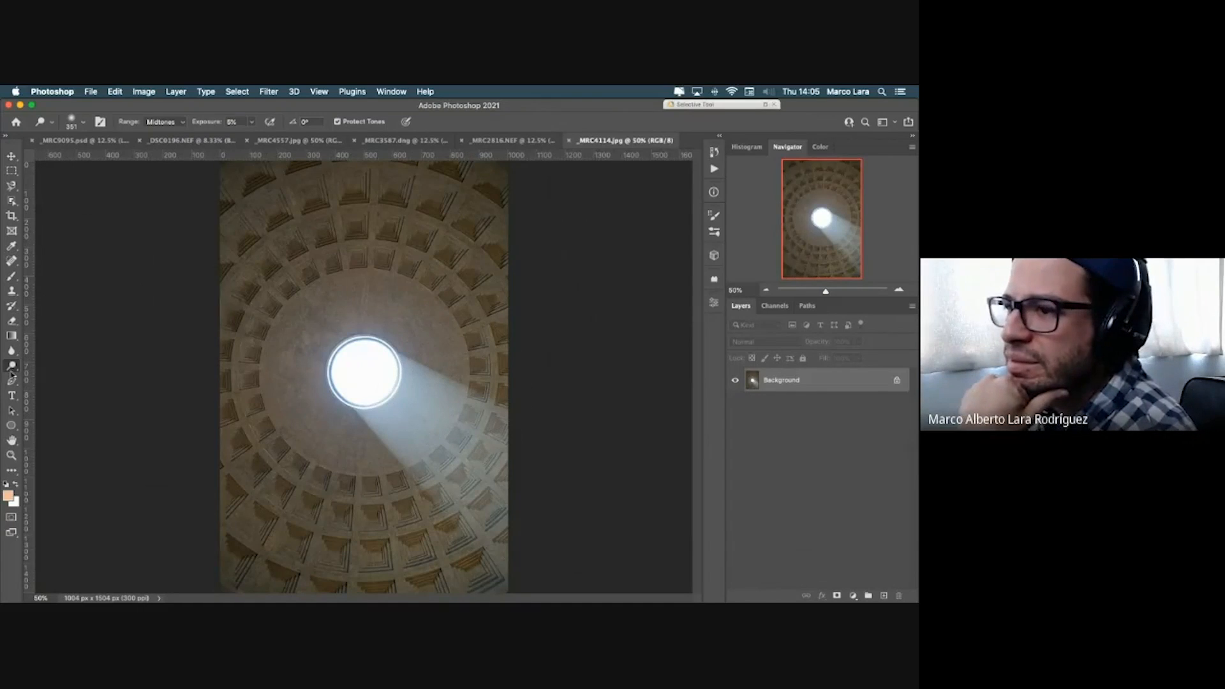
drag(14, 370, 64, 371)
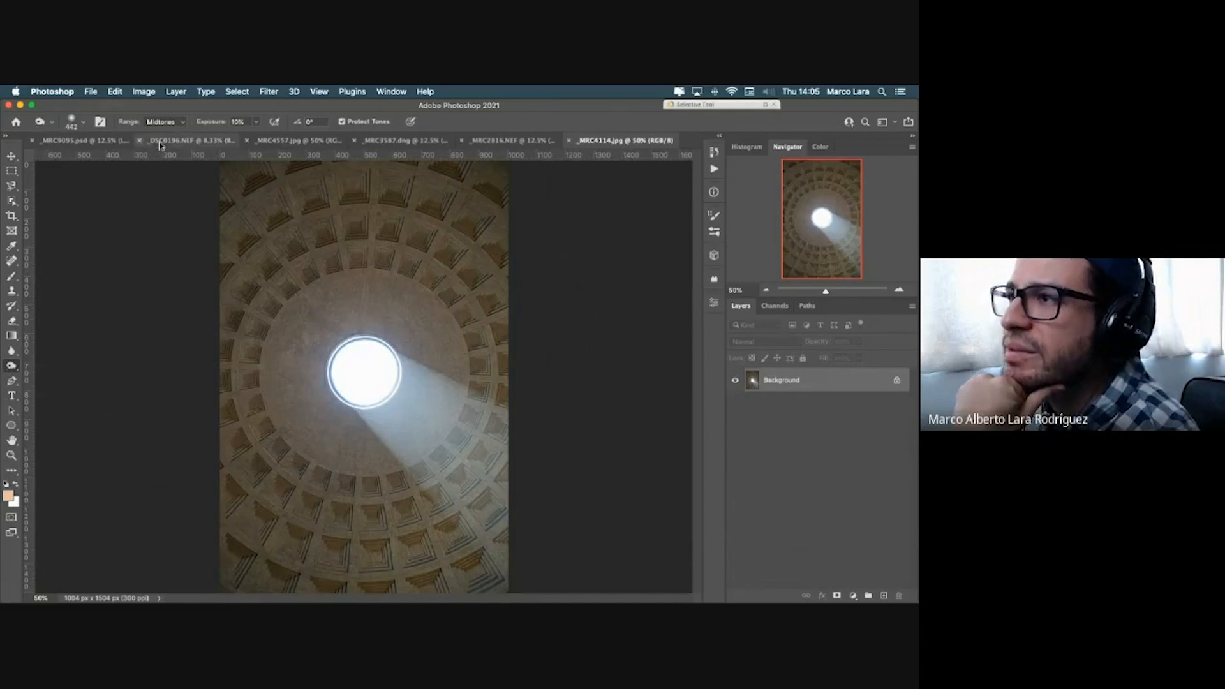
click(169, 121)
click(162, 111)
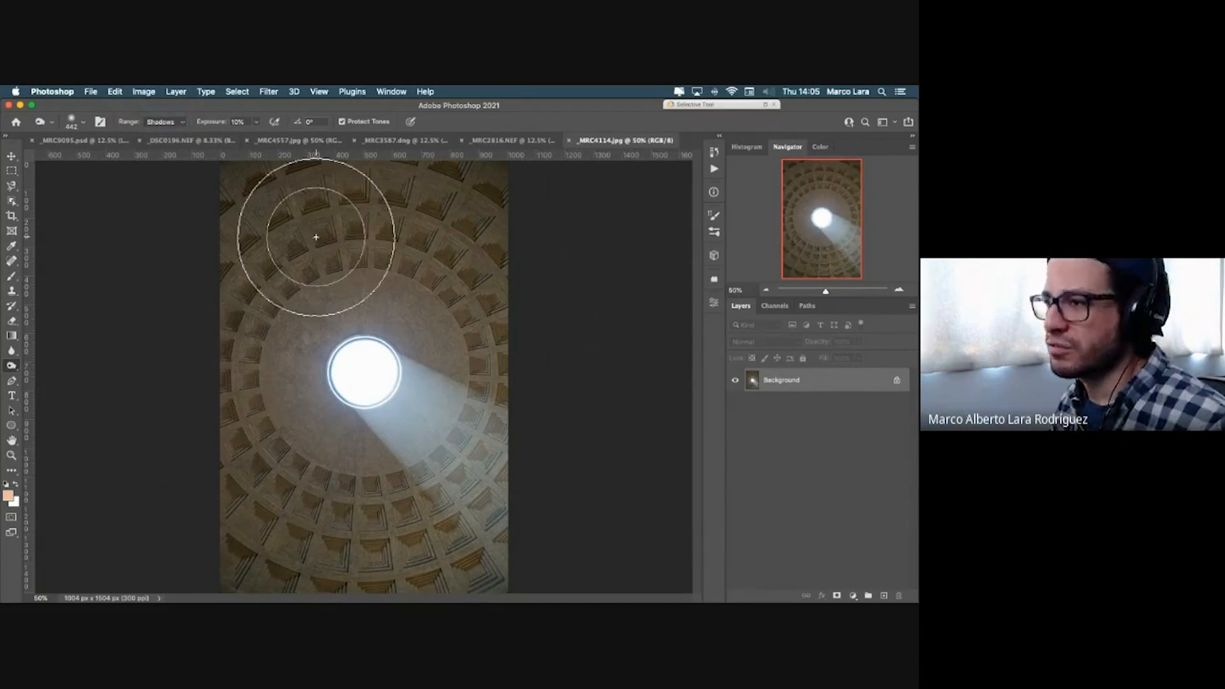
mouse_move(302, 240)
mouse_down()
mouse_move(249, 251)
mouse_move(277, 219)
mouse_up()
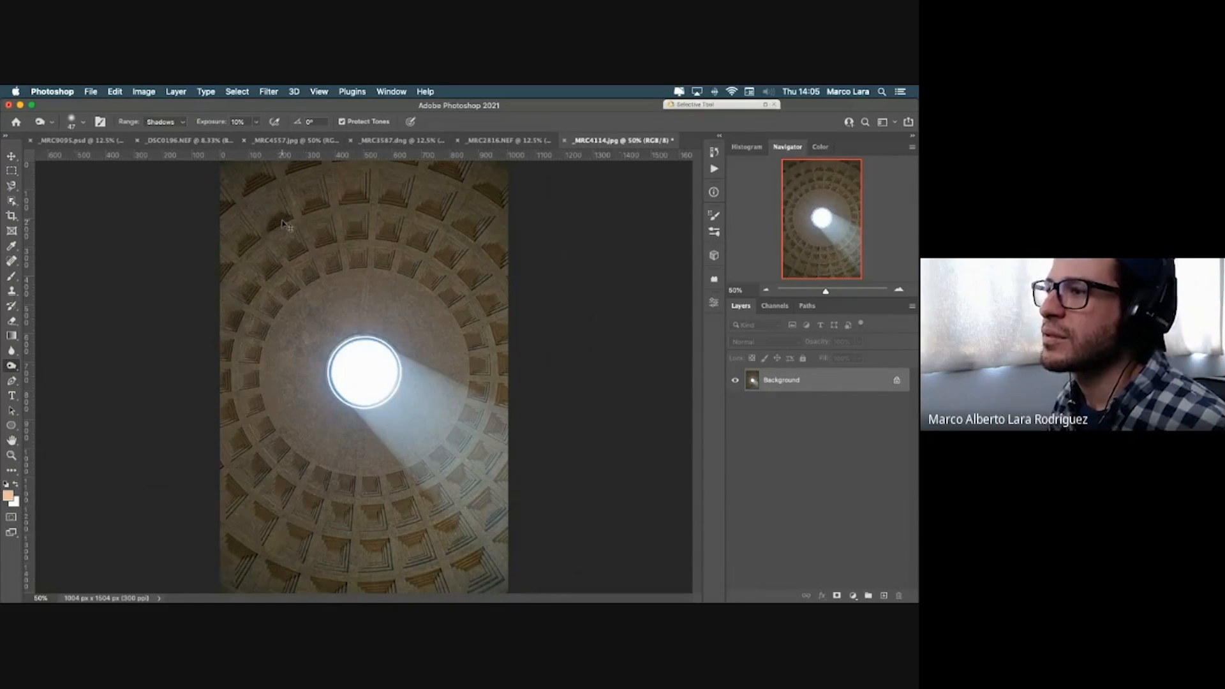
key(super+j)
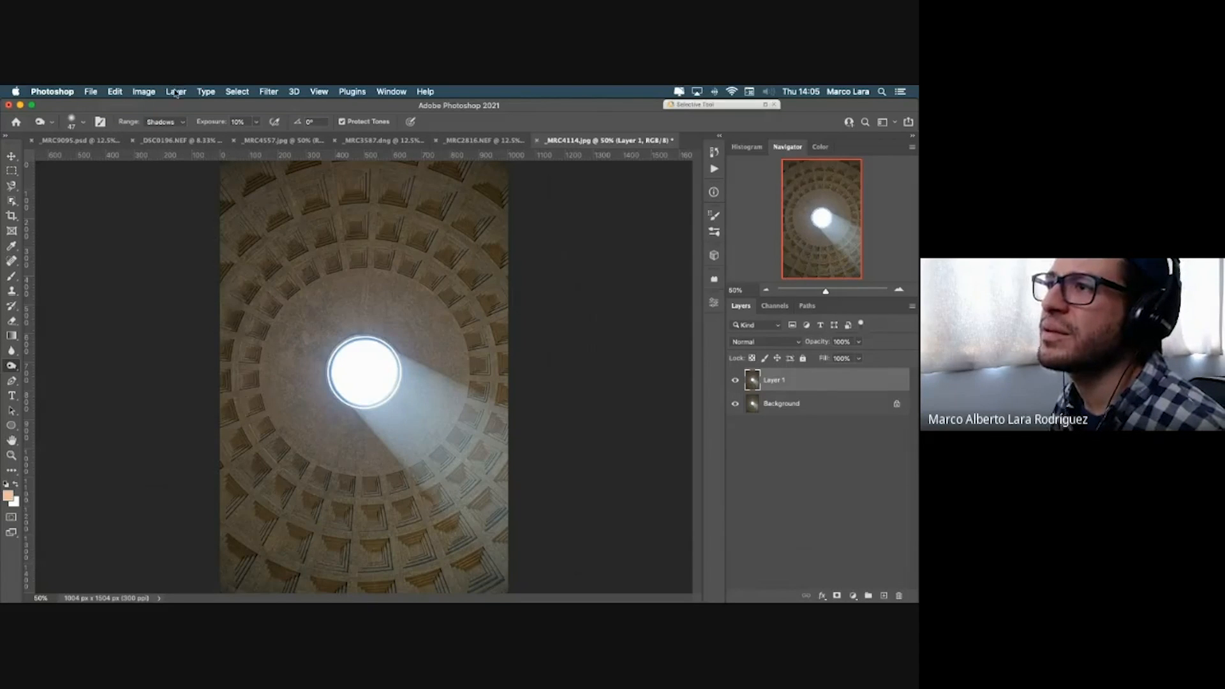
Step: Burn the shadows inside the dome's upper recessed panels on Layer 1 at 22% exposure, undoing a misplaced stroke
click(179, 122)
click(180, 122)
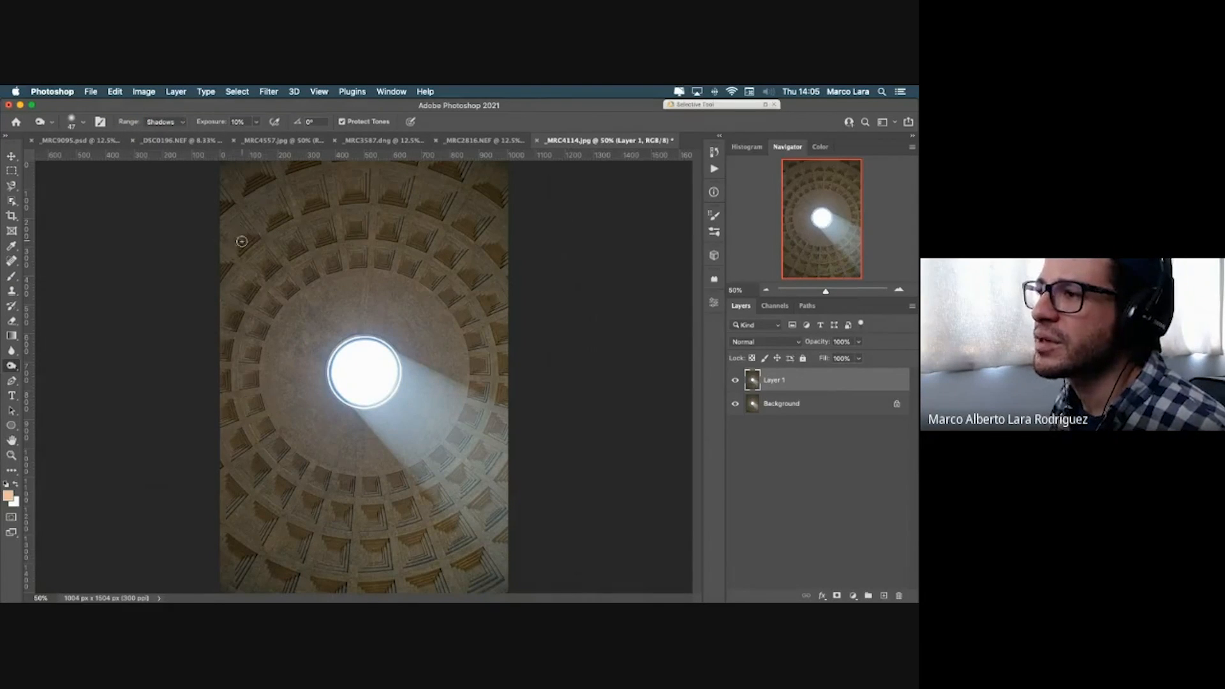
click(257, 121)
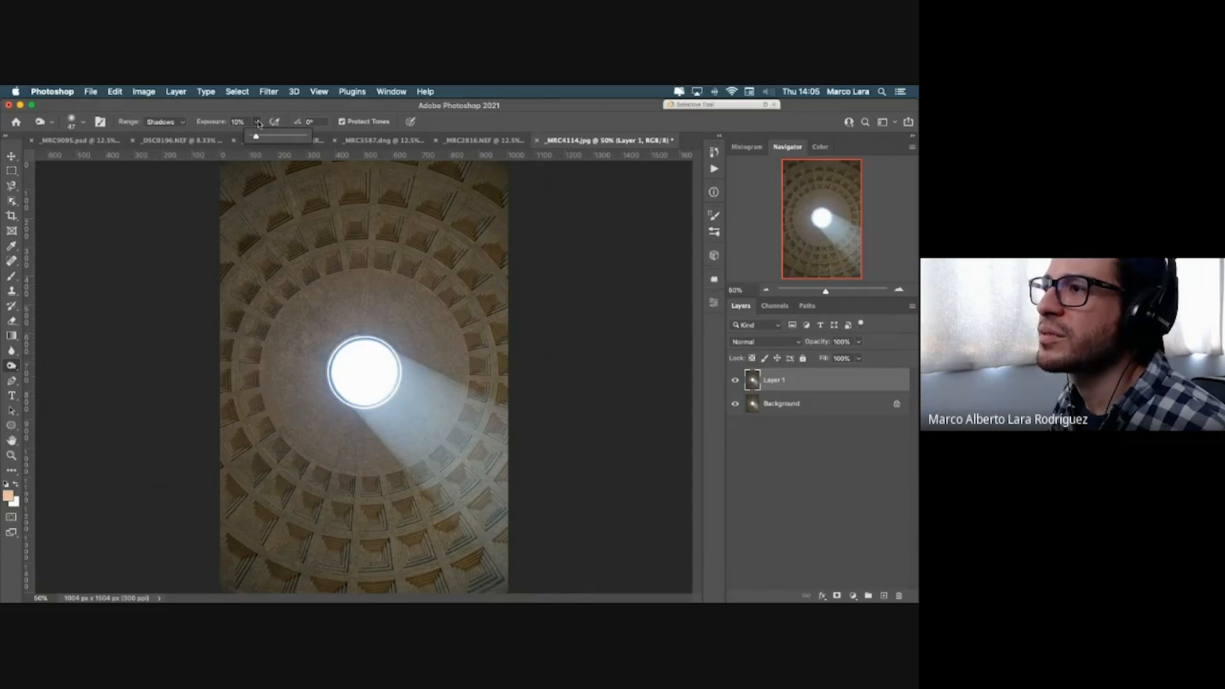
click(226, 268)
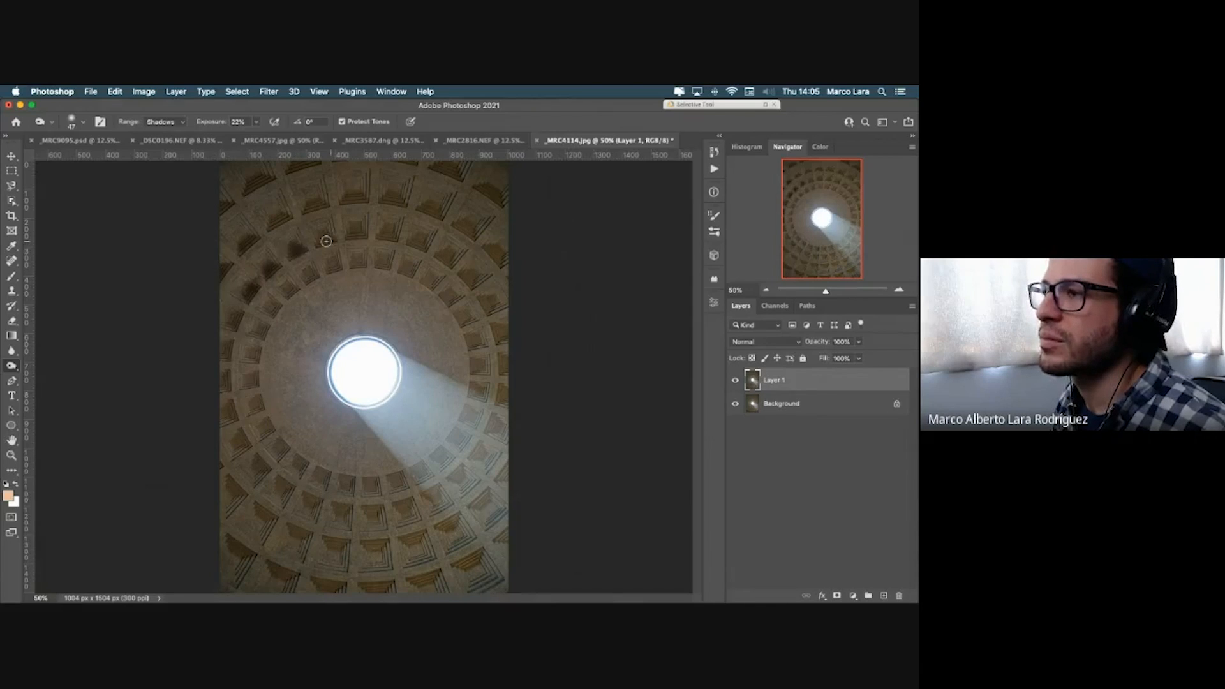
drag(326, 241, 328, 237)
key(super+z)
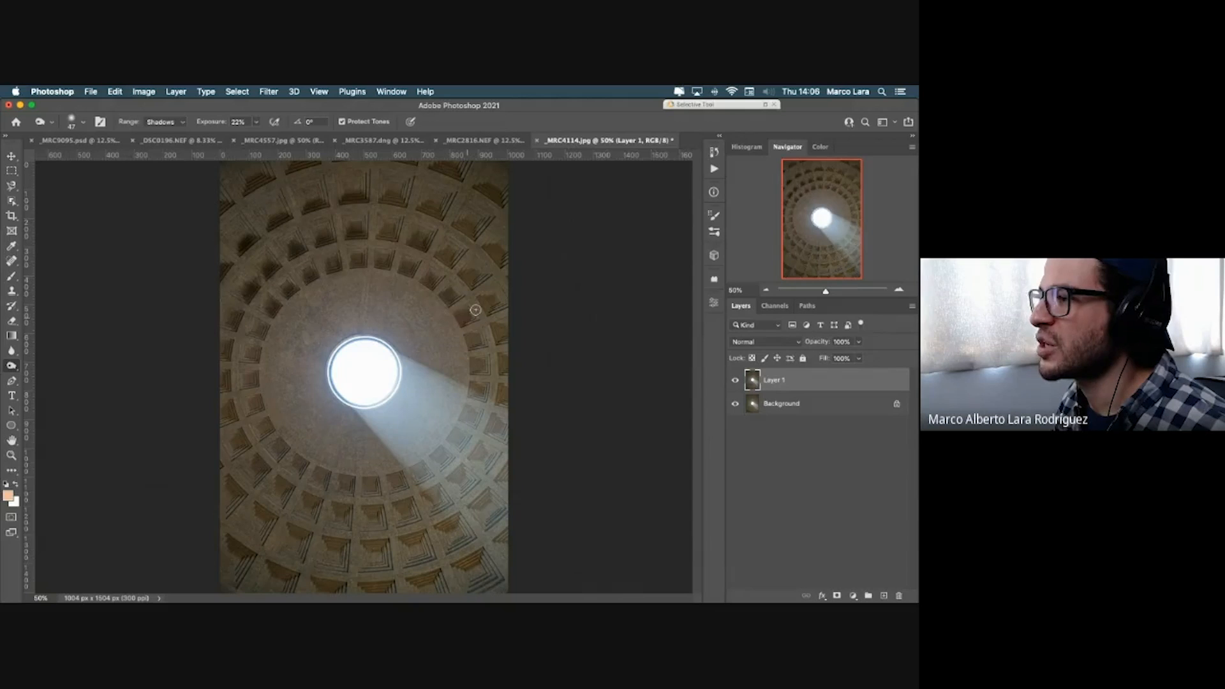
Step: Compare the burned dome panels with the original by toggling Layer 1's visibility
click(735, 380)
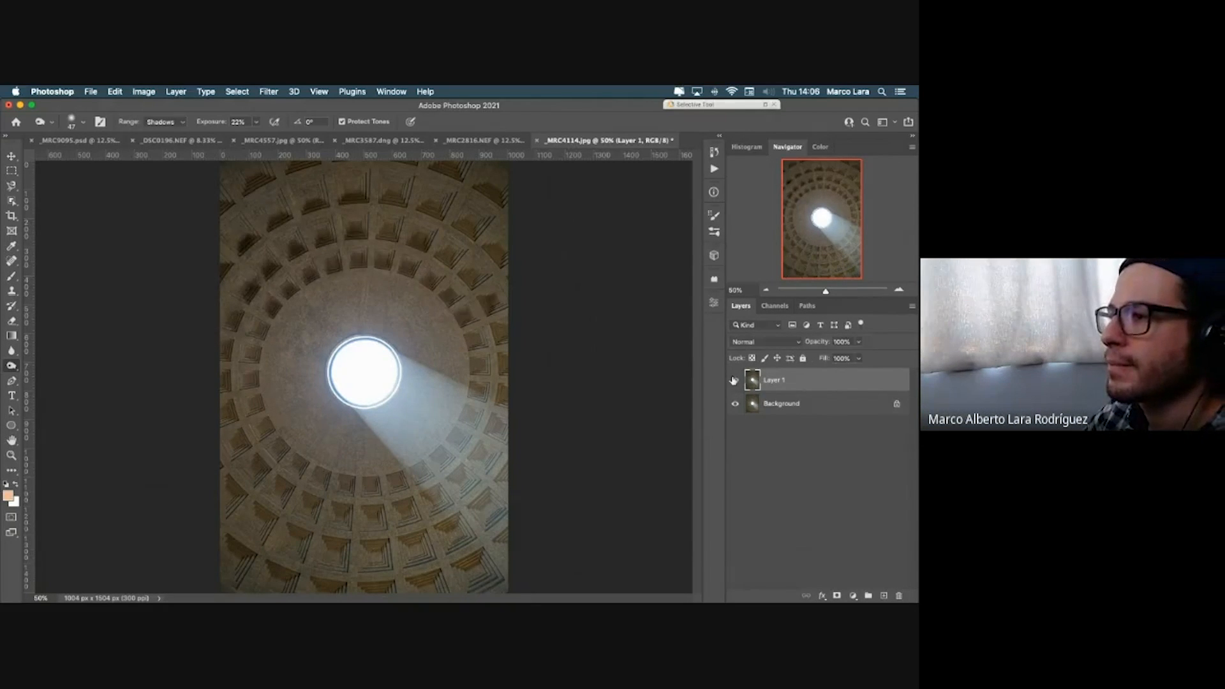
click(734, 380)
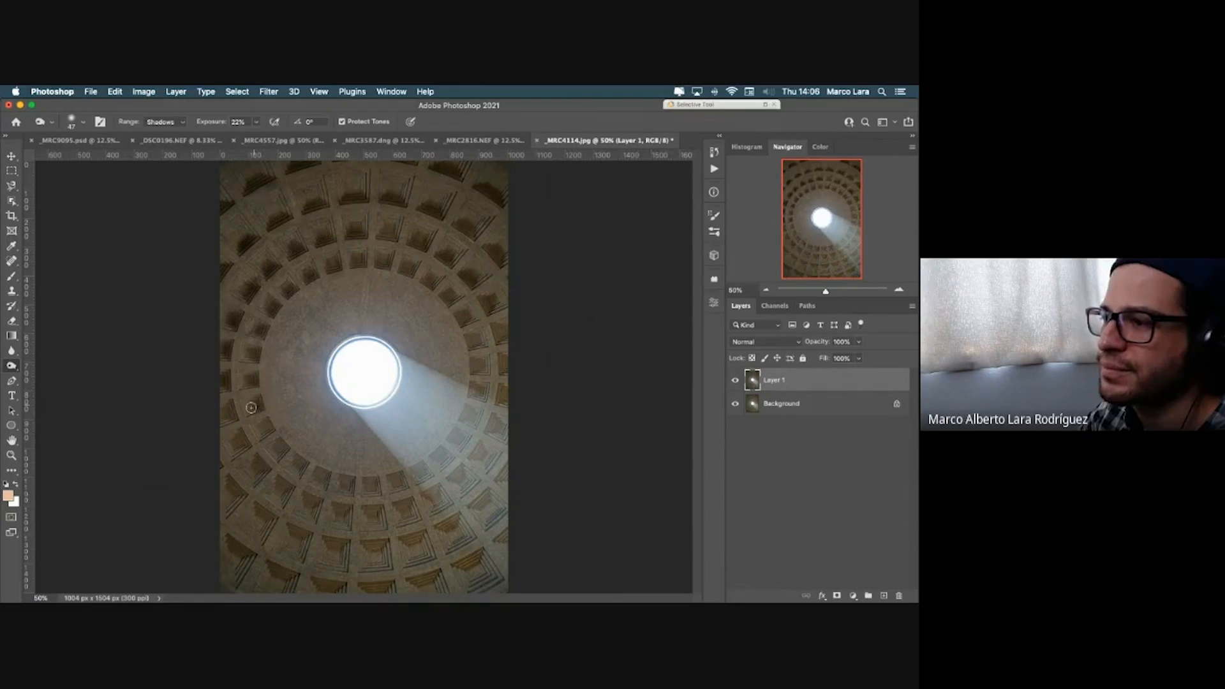
click(735, 381)
click(736, 381)
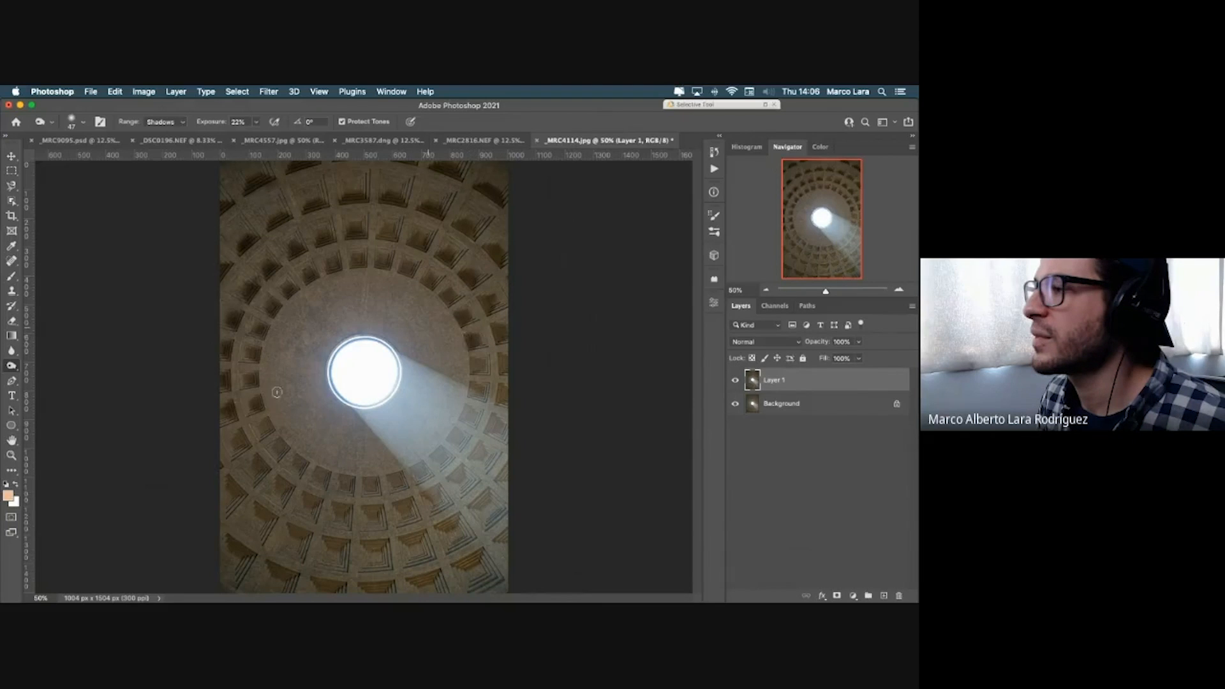
key(super+minus)
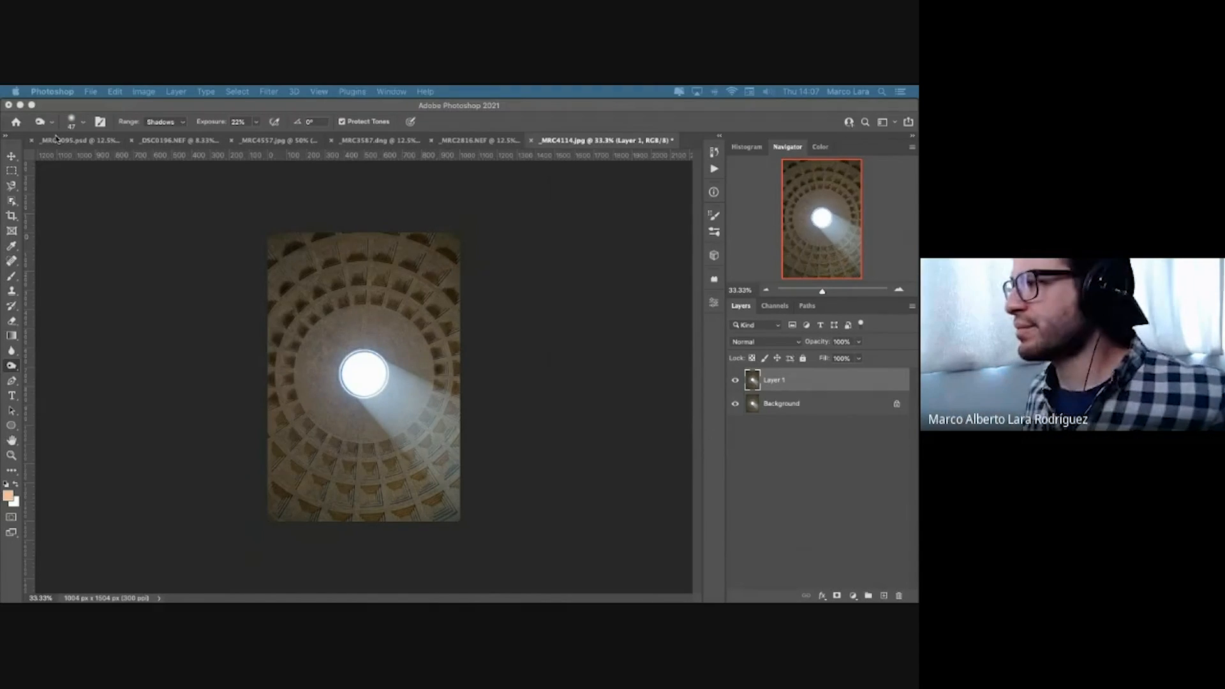
Step: Look through the open portrait, cathedral, monkey and chimney photos, then return to the dome photo
click(56, 138)
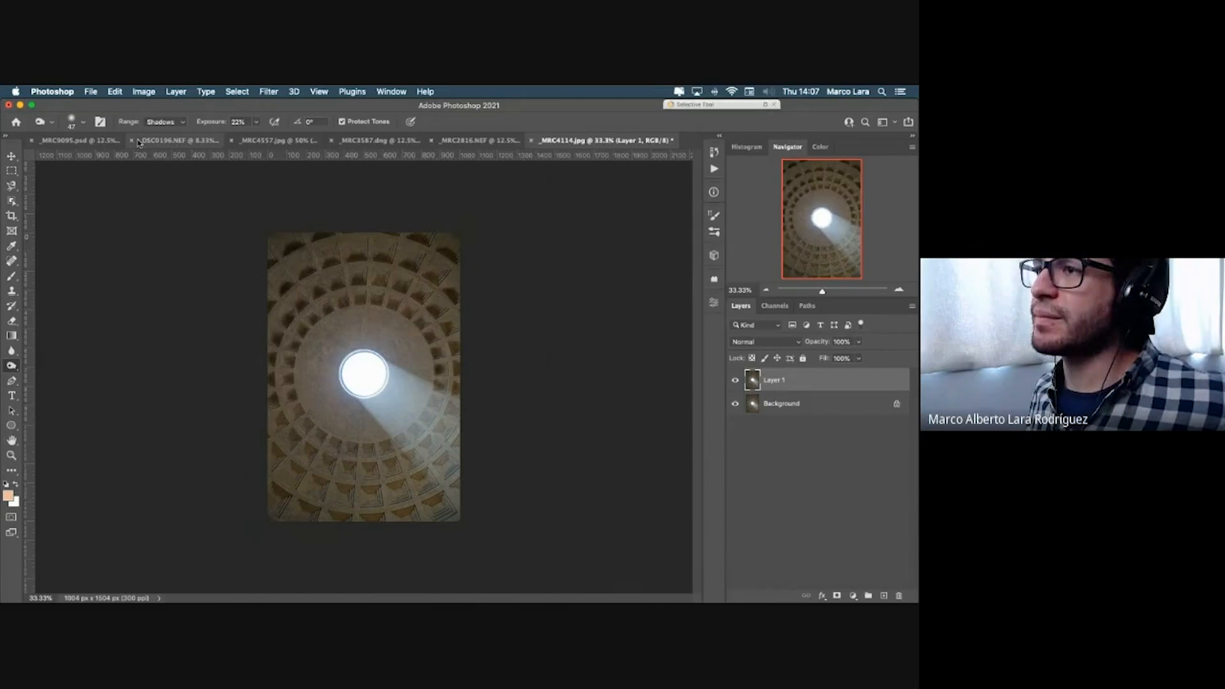
click(139, 141)
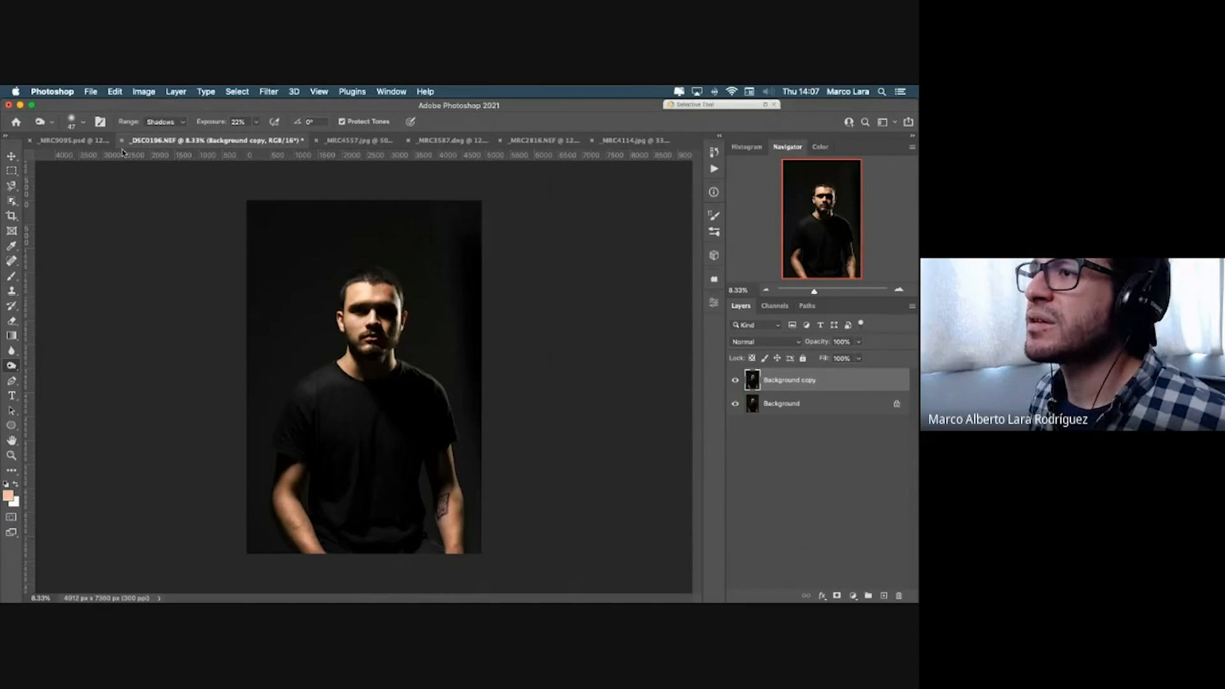
click(348, 141)
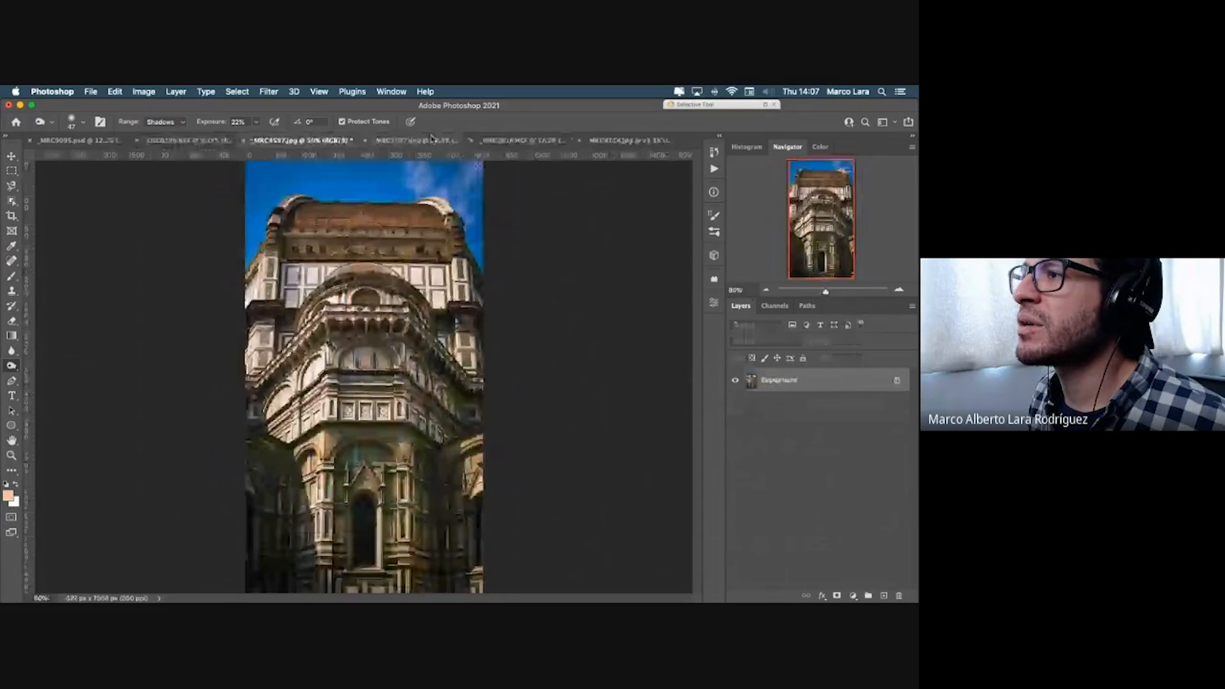
click(427, 140)
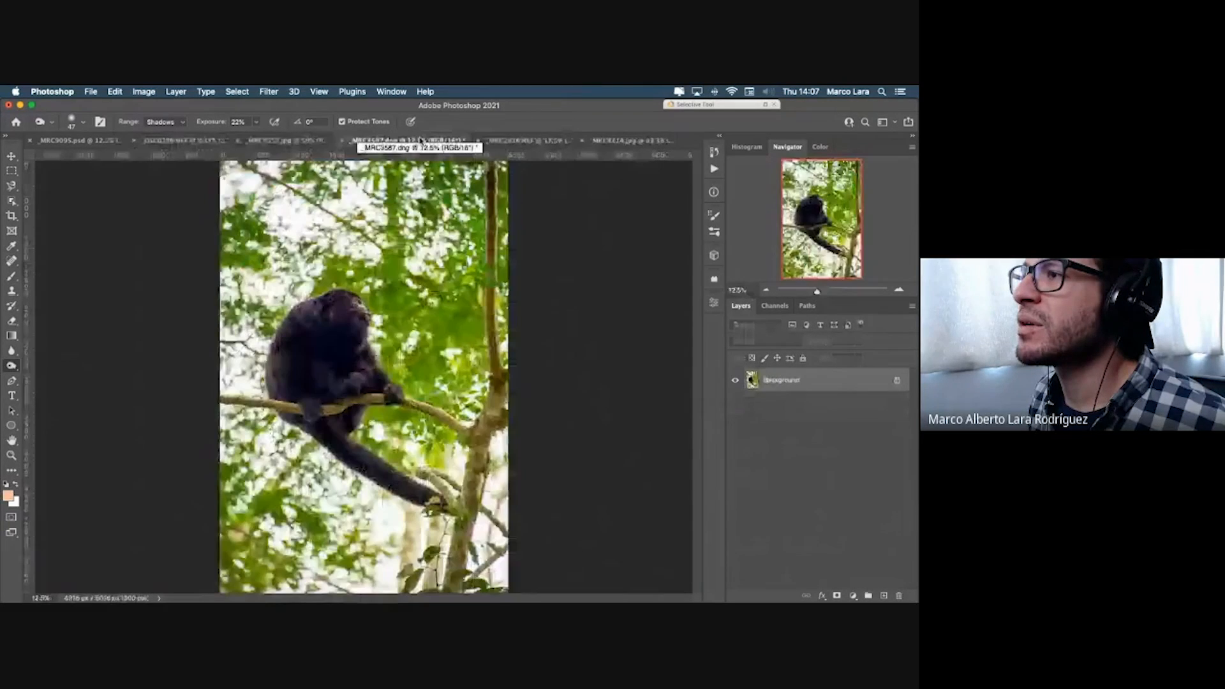
click(533, 141)
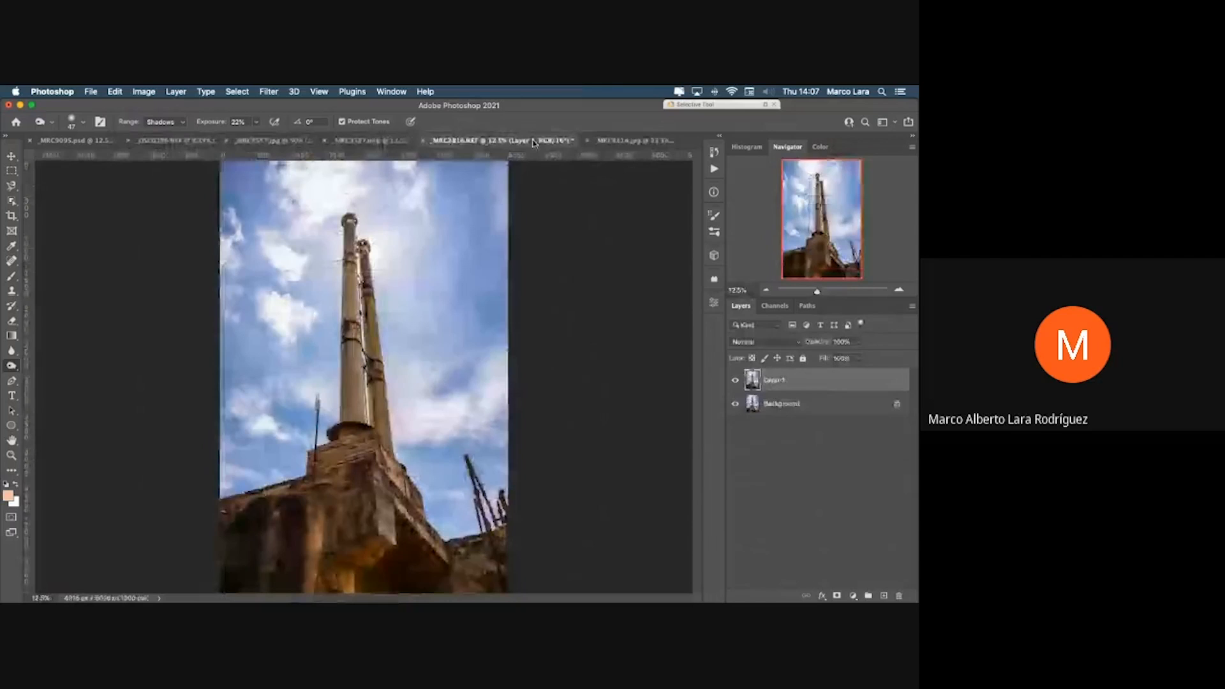
click(604, 142)
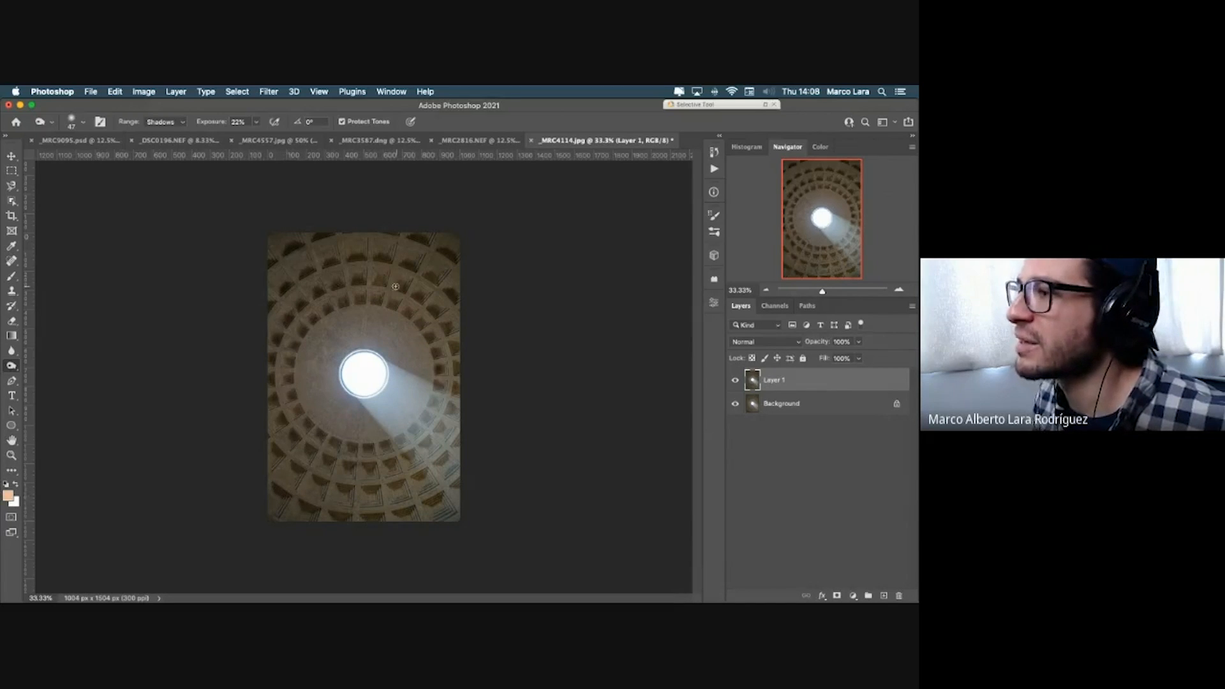
Step: Repeatedly hide and show Layer 1 to review the burning effect across the whole dome photo
click(735, 381)
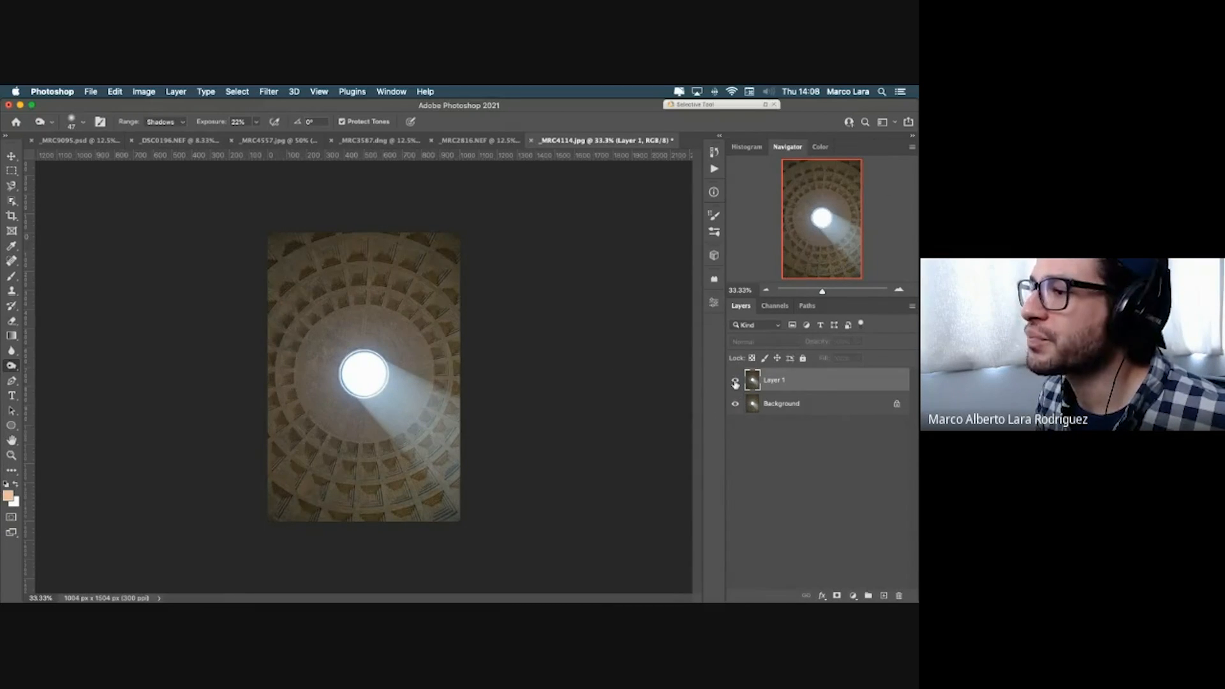
click(735, 381)
click(736, 381)
click(735, 381)
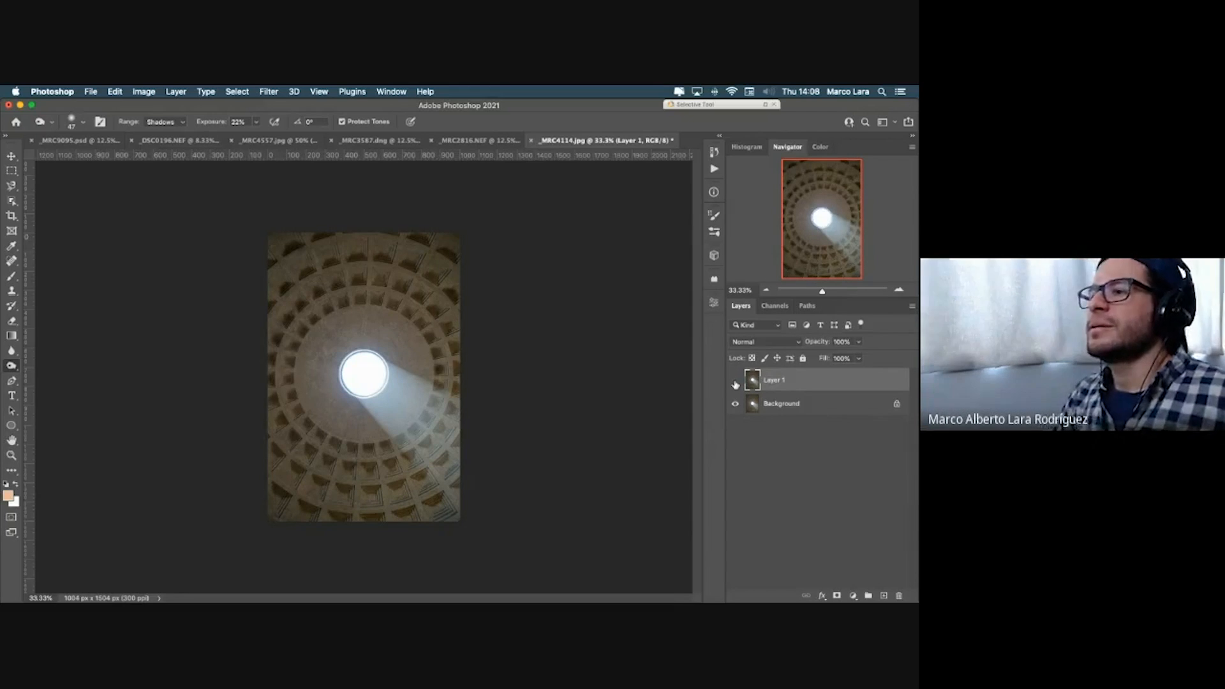
click(736, 381)
click(736, 381)
click(735, 381)
click(736, 381)
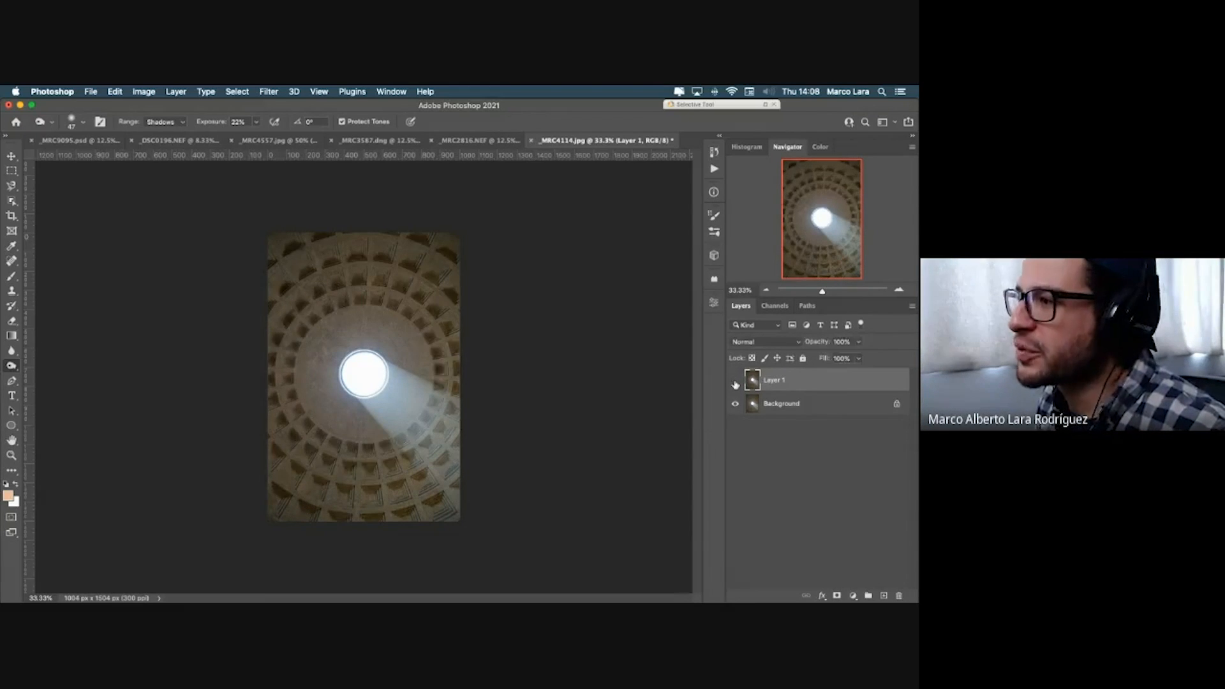
click(735, 382)
click(735, 382)
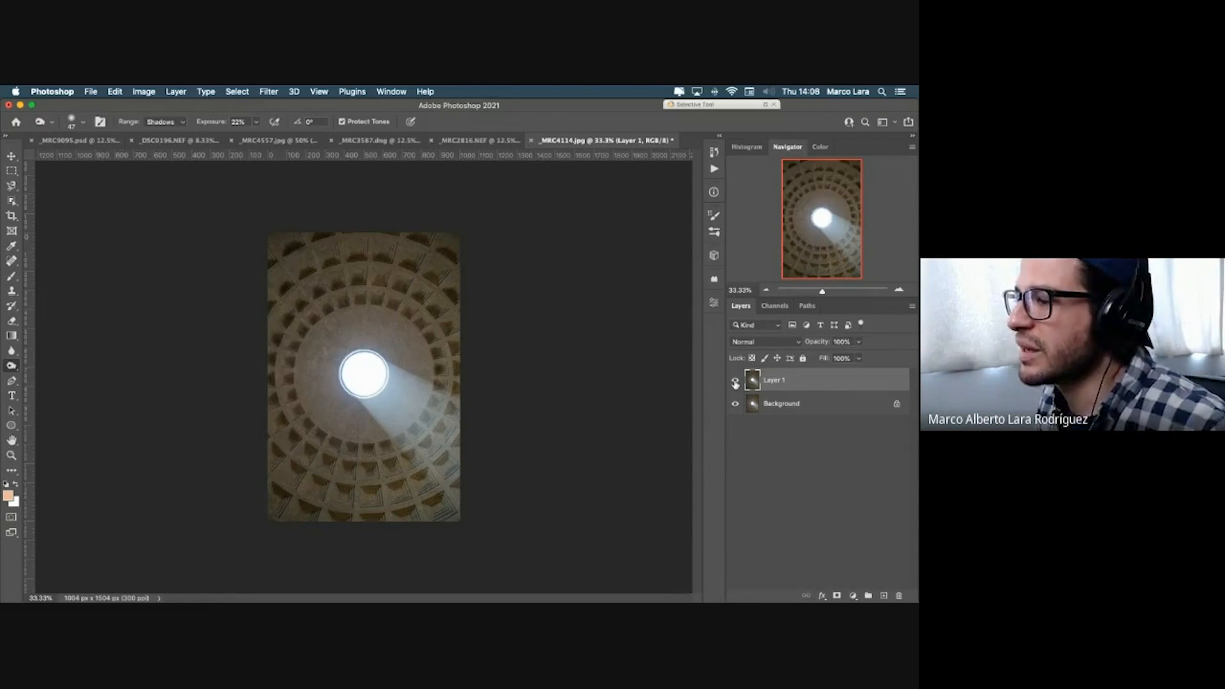
click(736, 382)
click(736, 382)
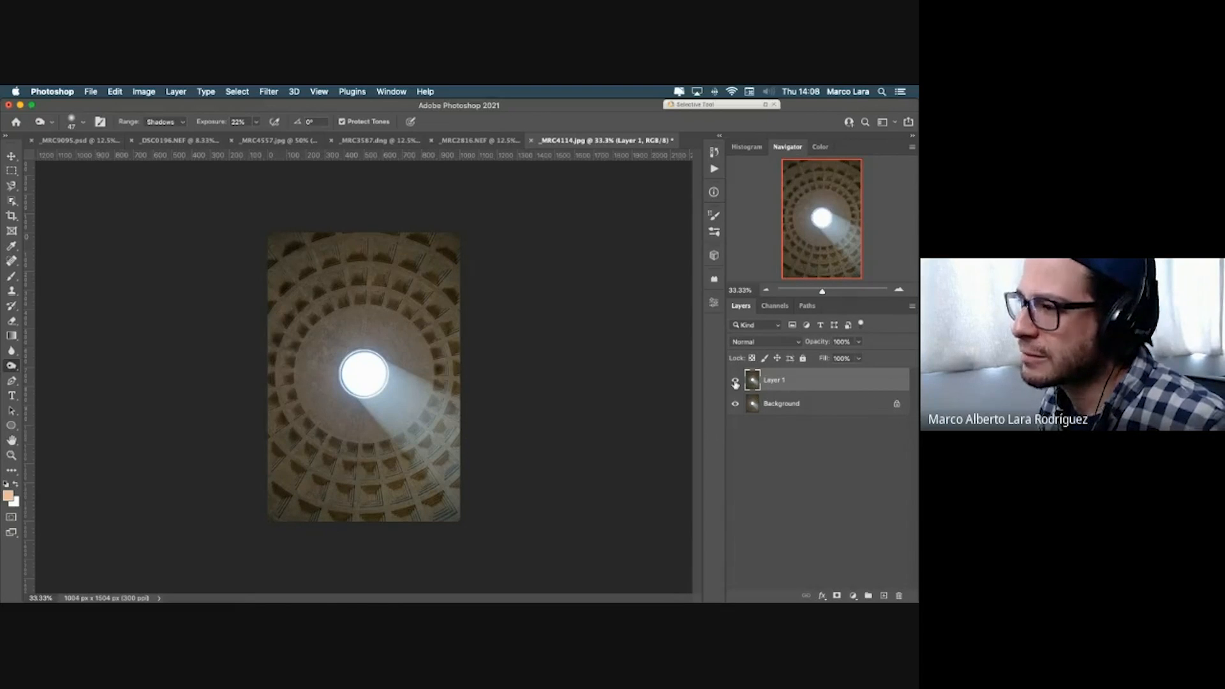
click(735, 382)
click(735, 381)
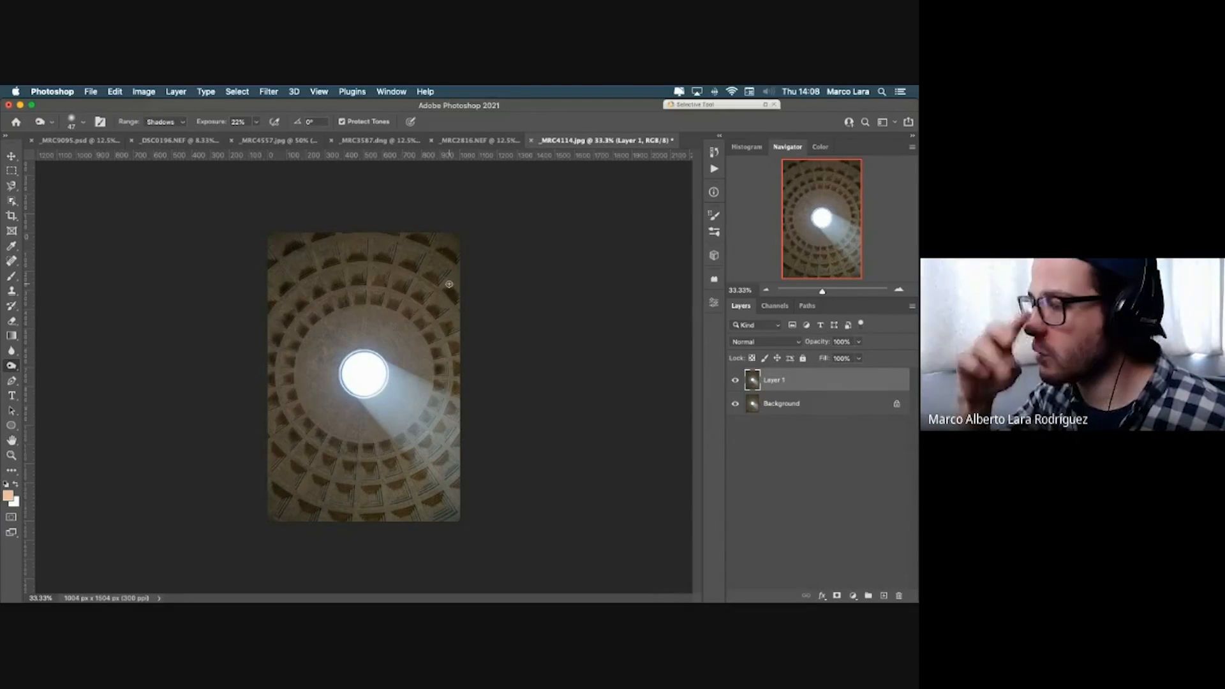
Step: Save the dome photo with its layers to the Desktop as MAESTRO.psd in Photoshop format
click(91, 91)
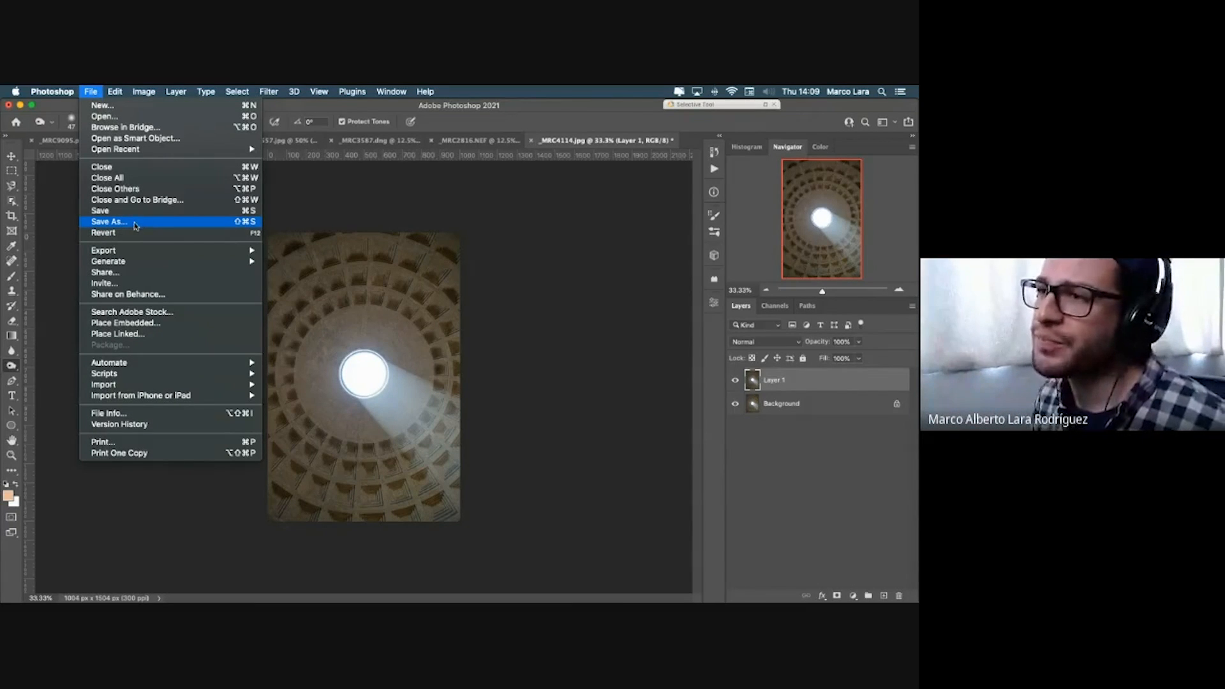
click(143, 227)
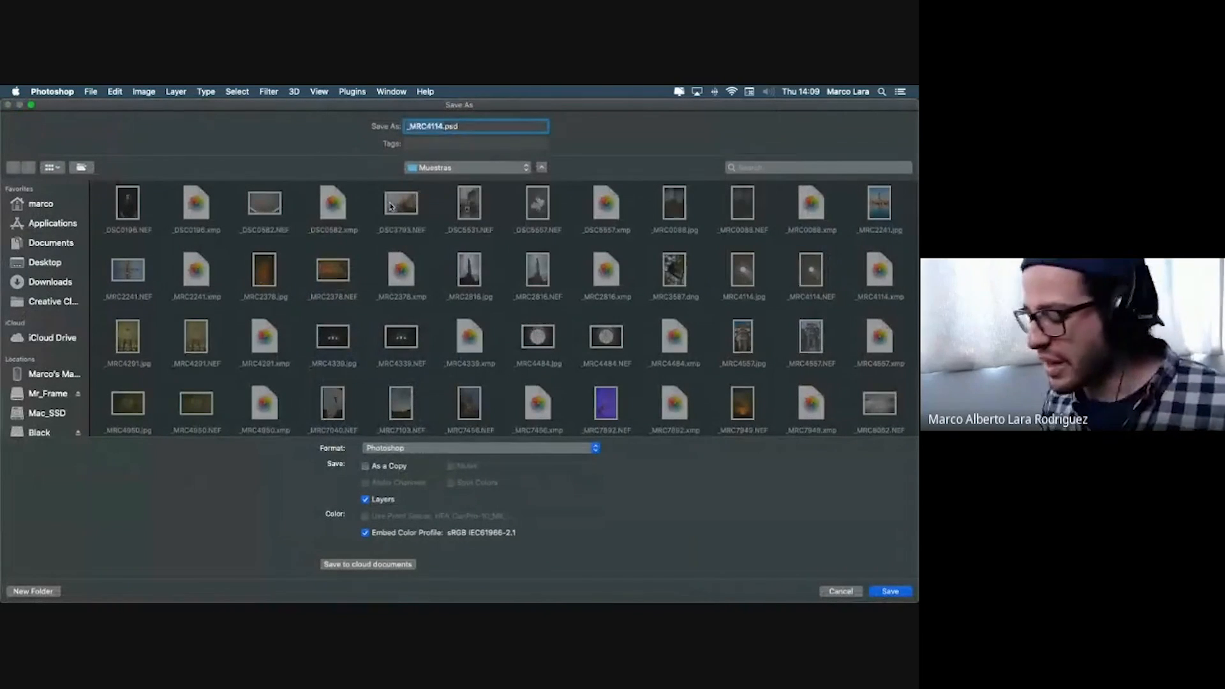
text(MAES)
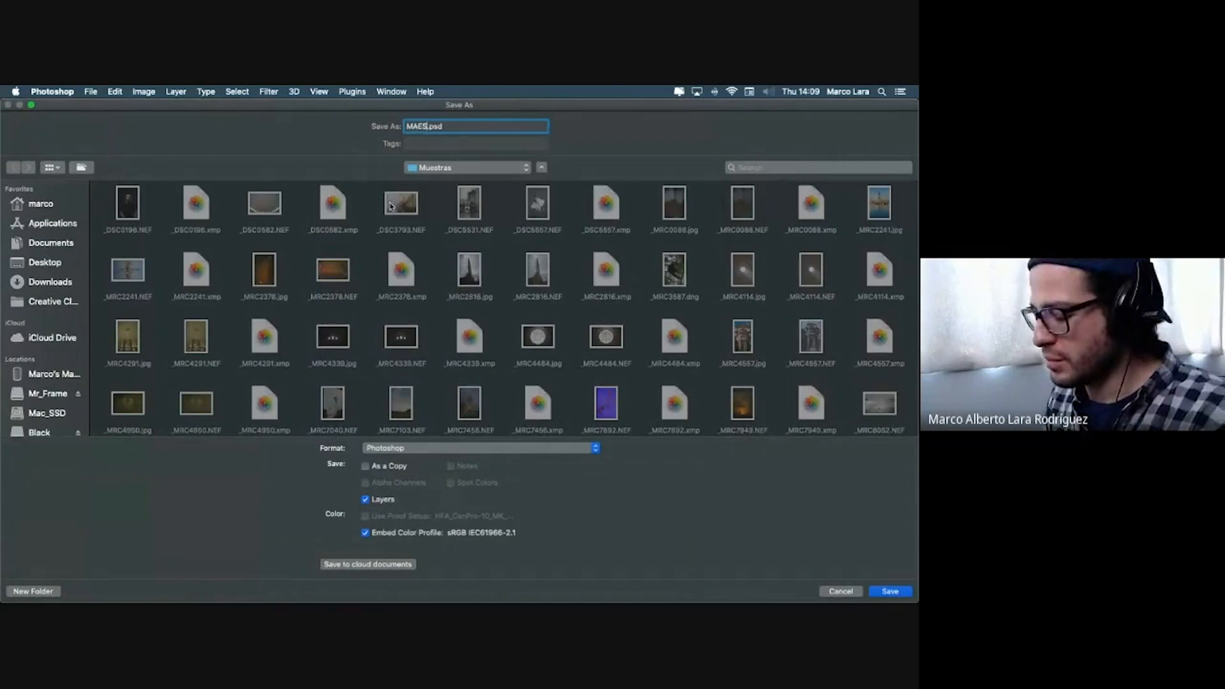
text(TRO)
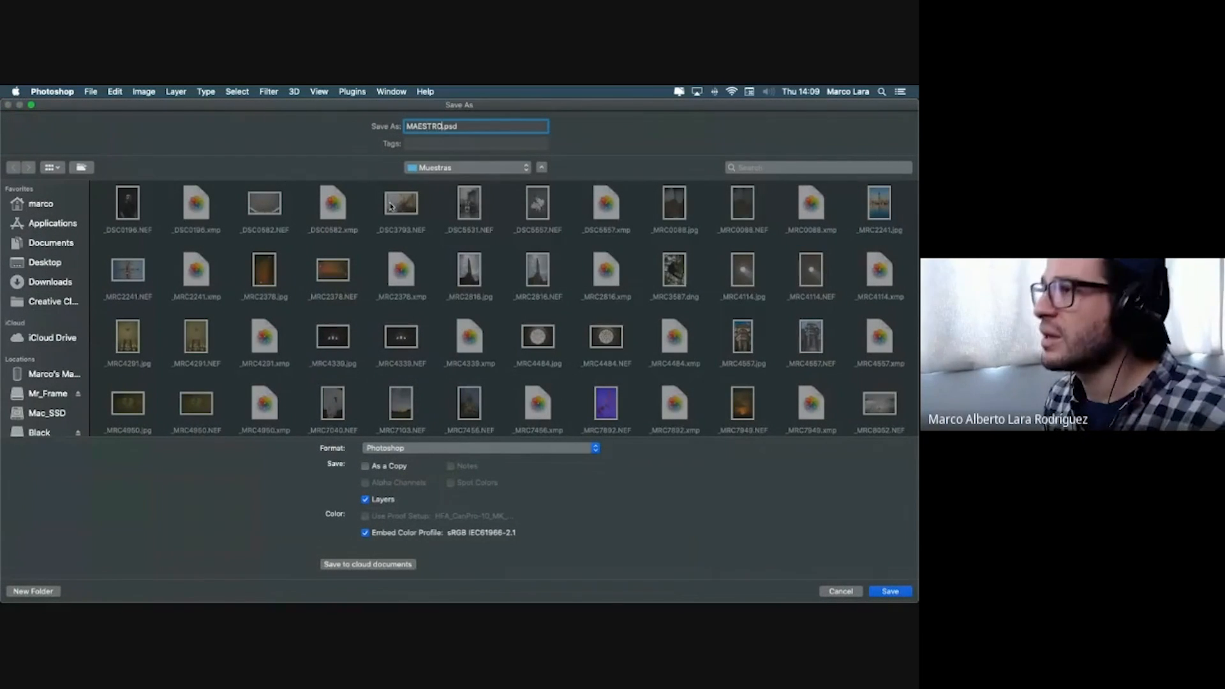
click(45, 262)
key(Return)
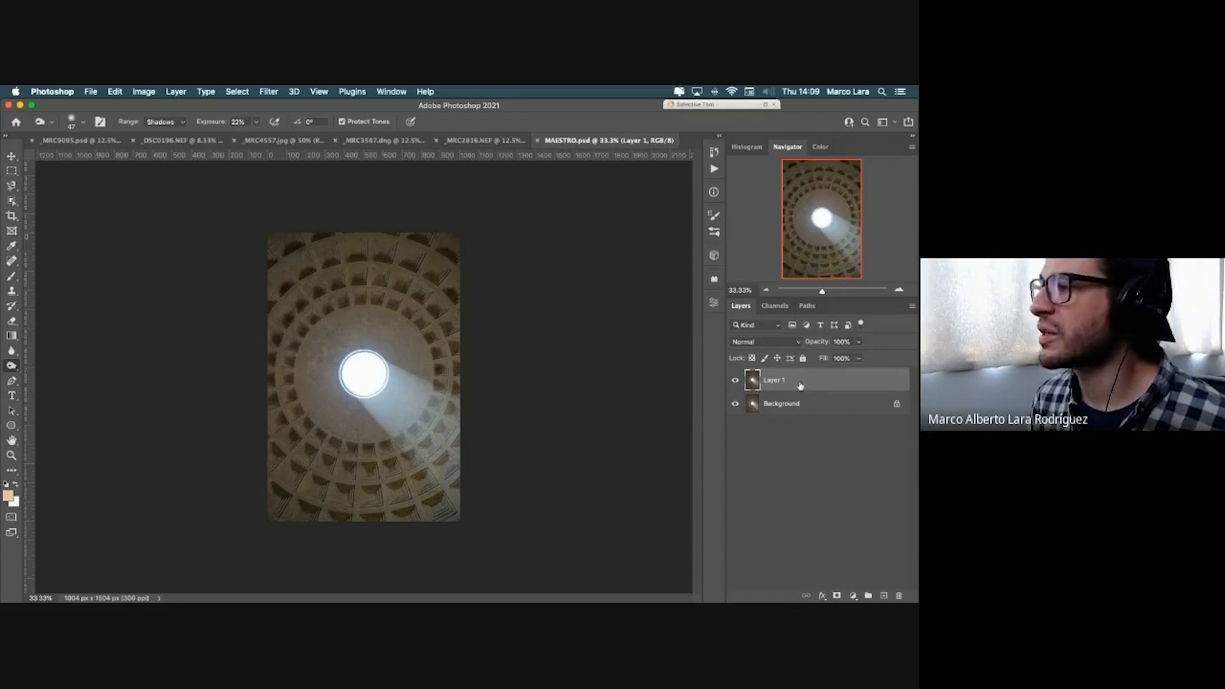
Step: Convert the dome photo to the sRGB IEC61966-2.1 profile with Relative Colorimetric intent, flattening the image to preserve its appearance
click(115, 92)
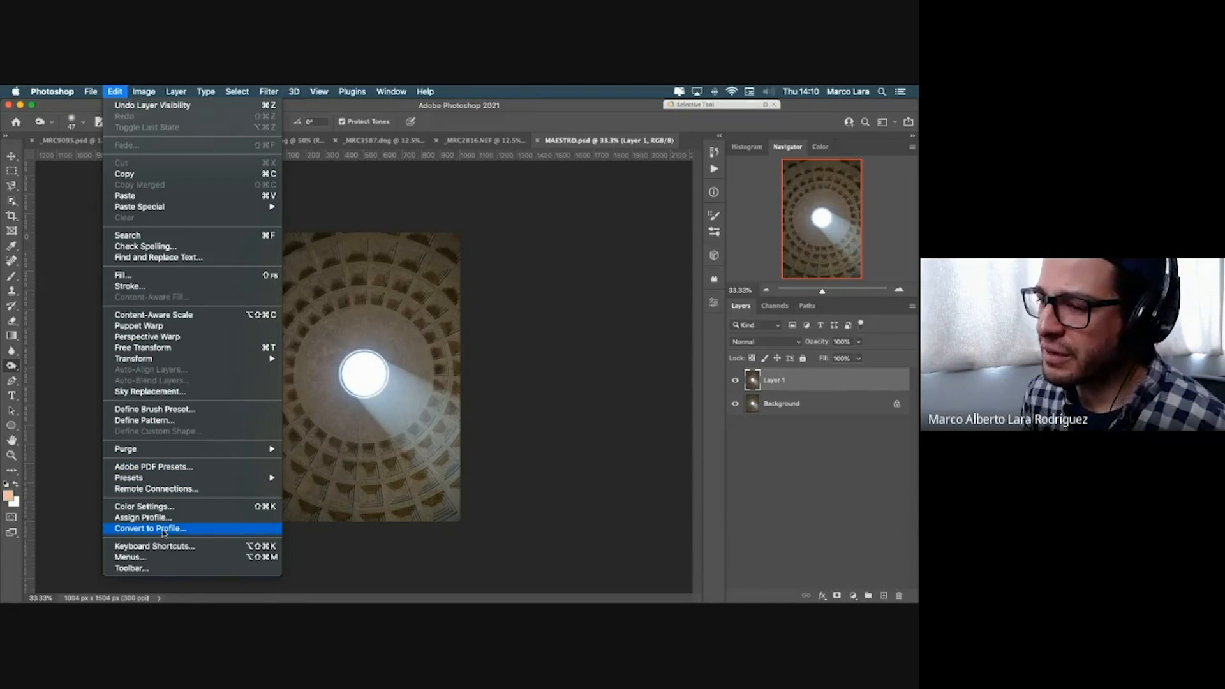
click(164, 529)
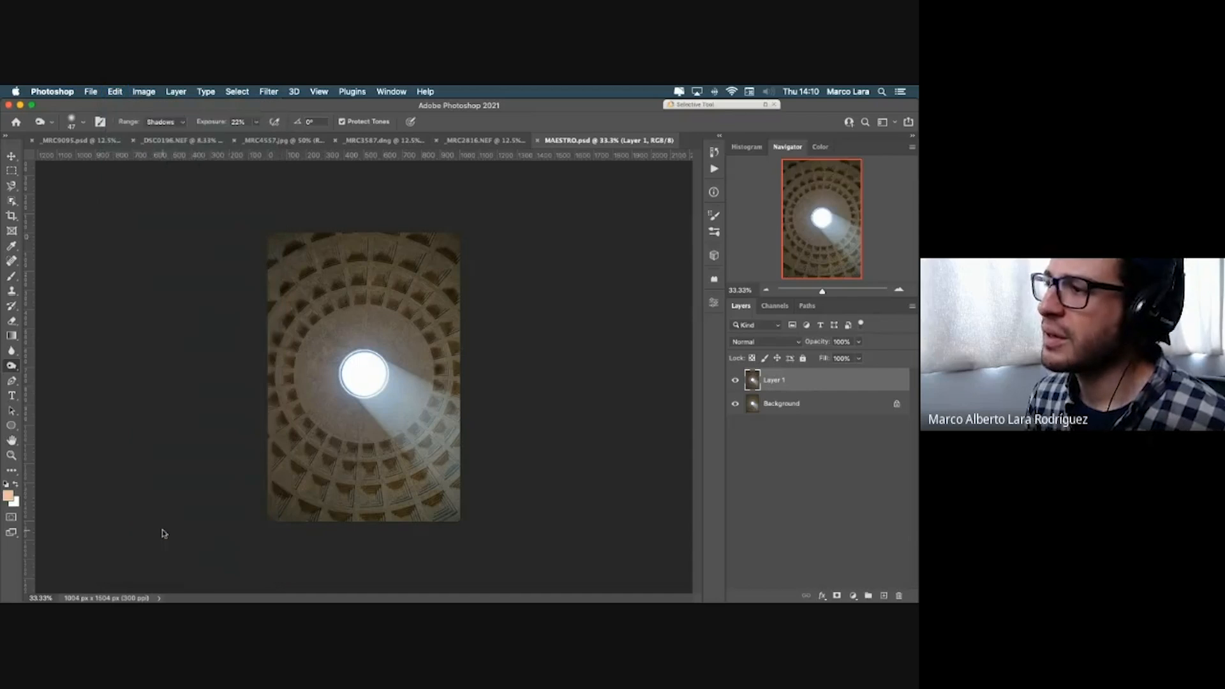
drag(663, 402, 297, 288)
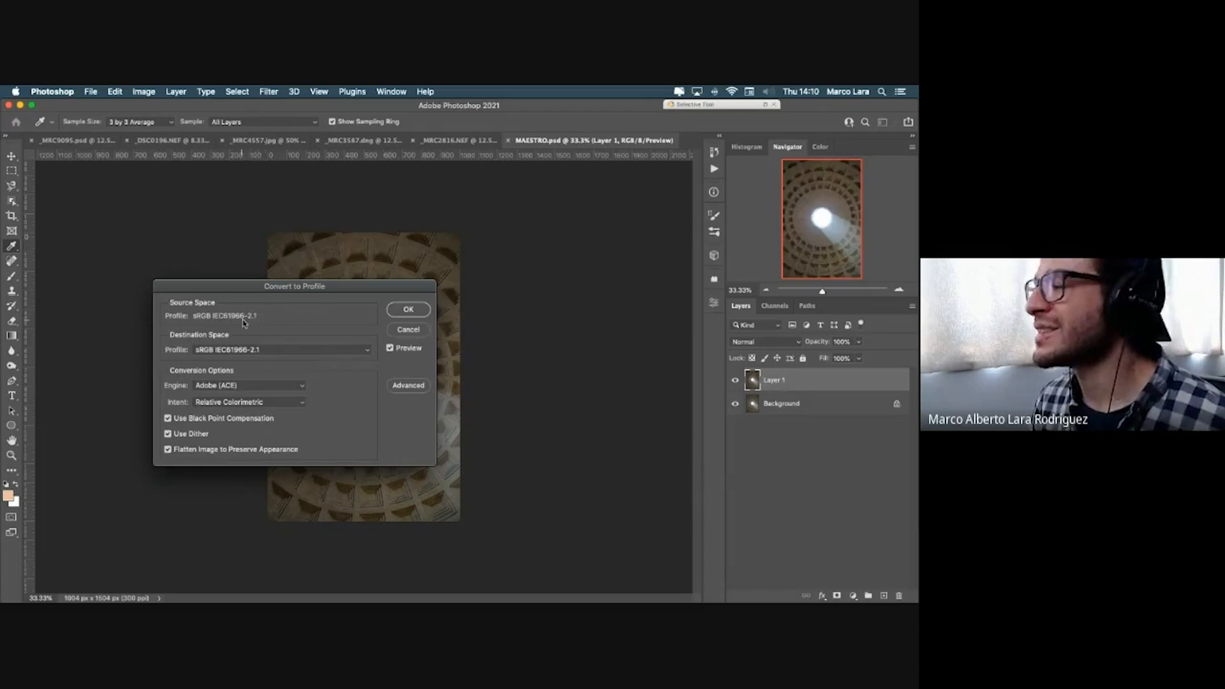
click(287, 352)
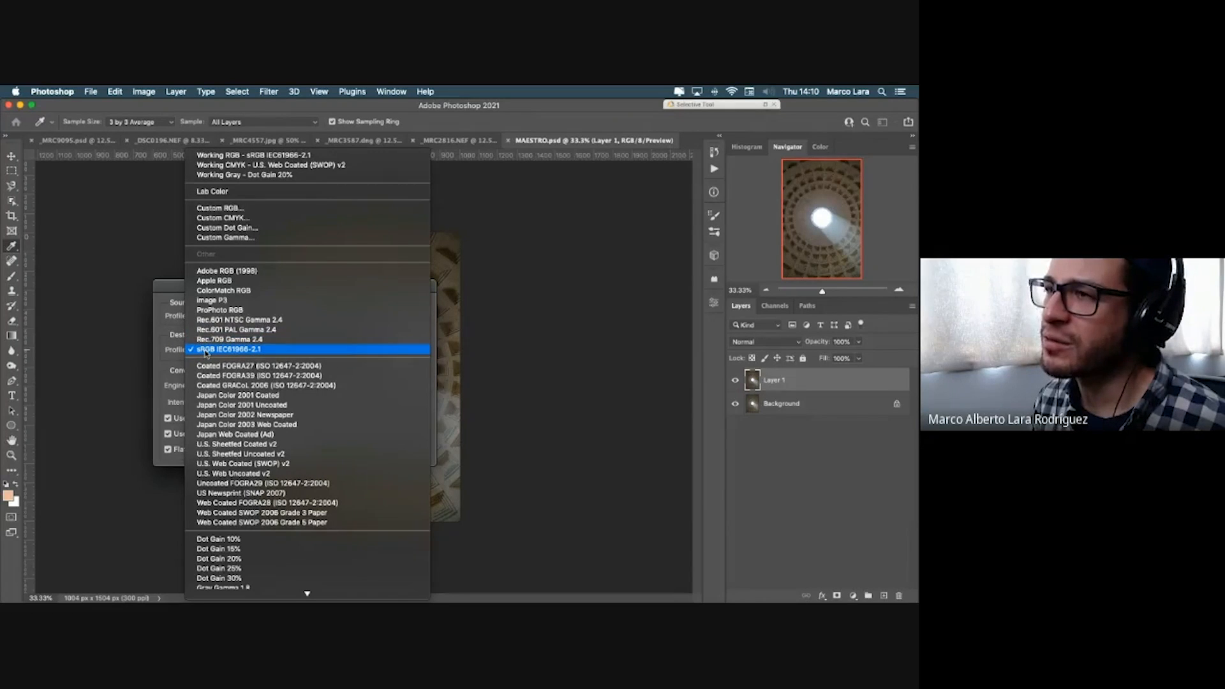
click(206, 352)
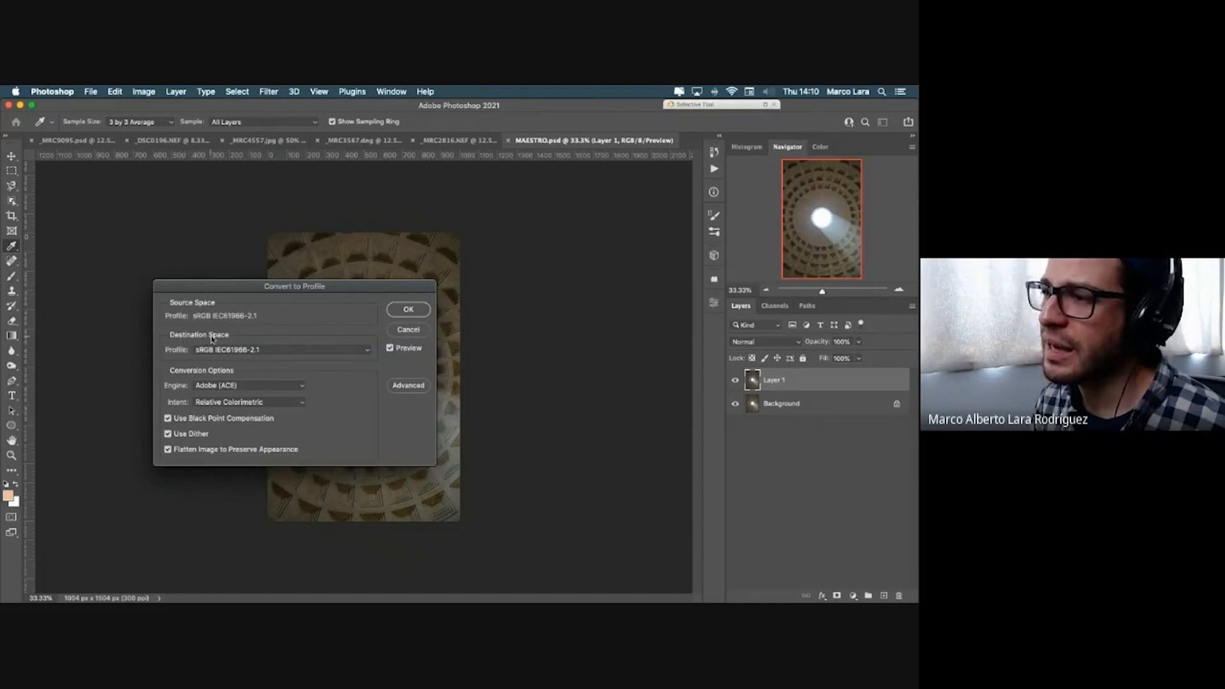
click(395, 311)
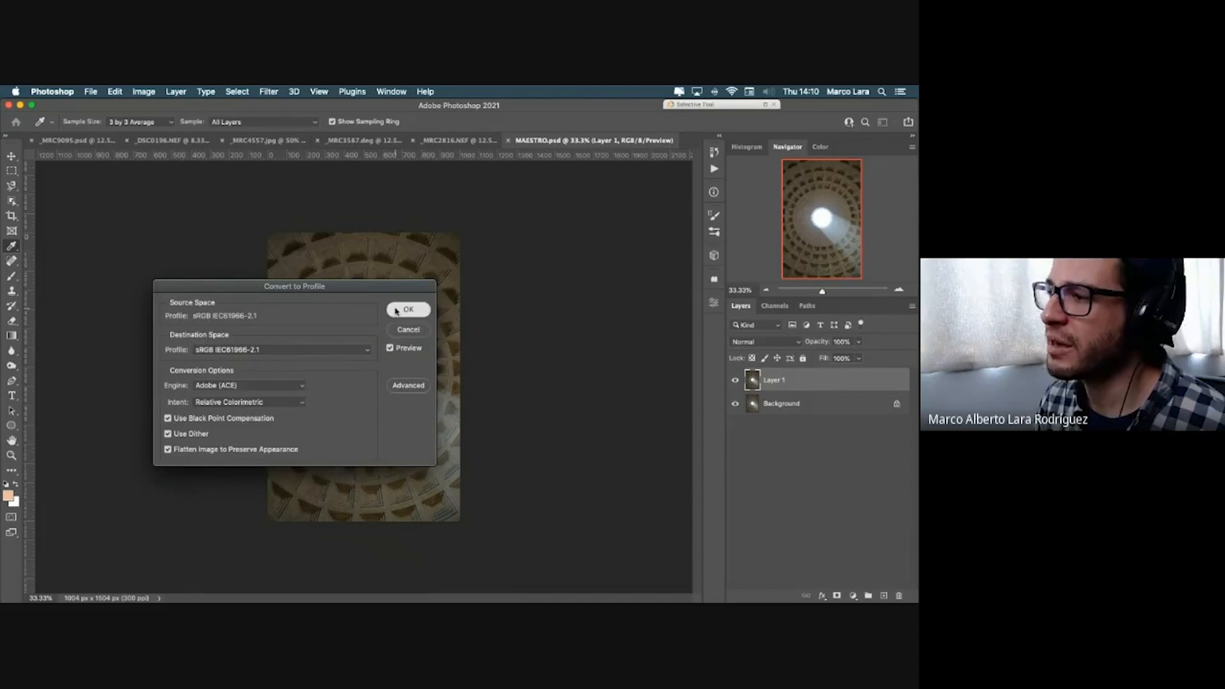
key(o)
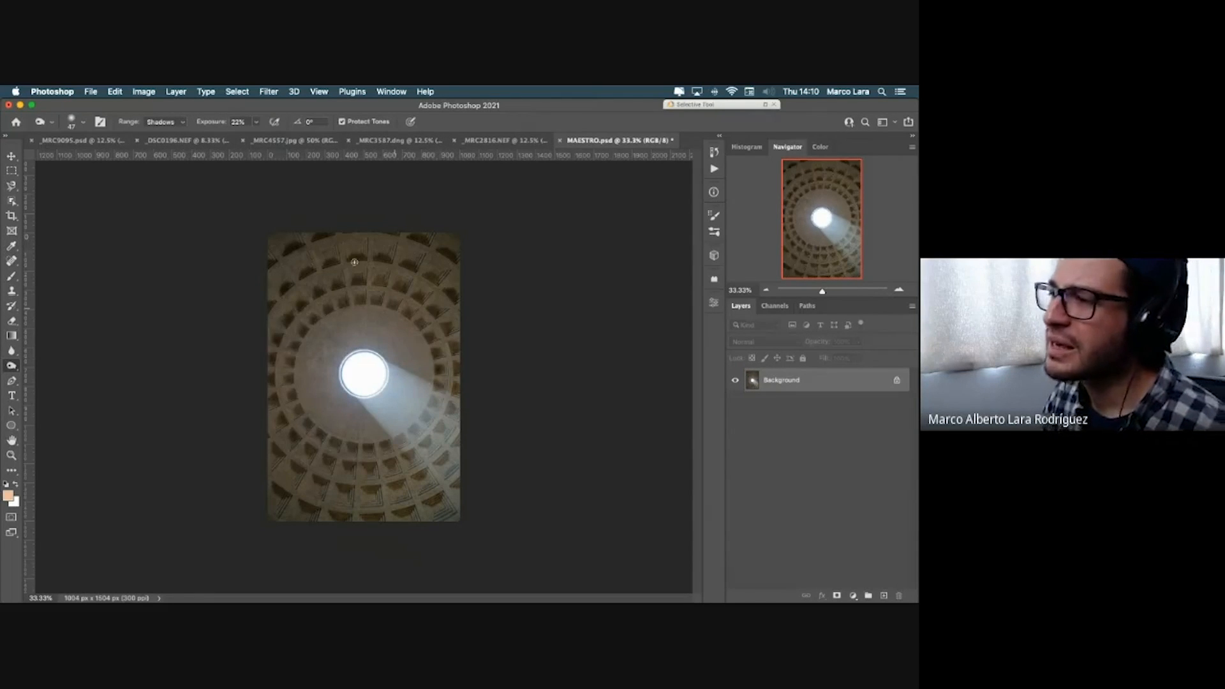
Step: Check the dome photo's pixel dimensions and resolution in Image Size, leaving the settings unchanged
click(144, 92)
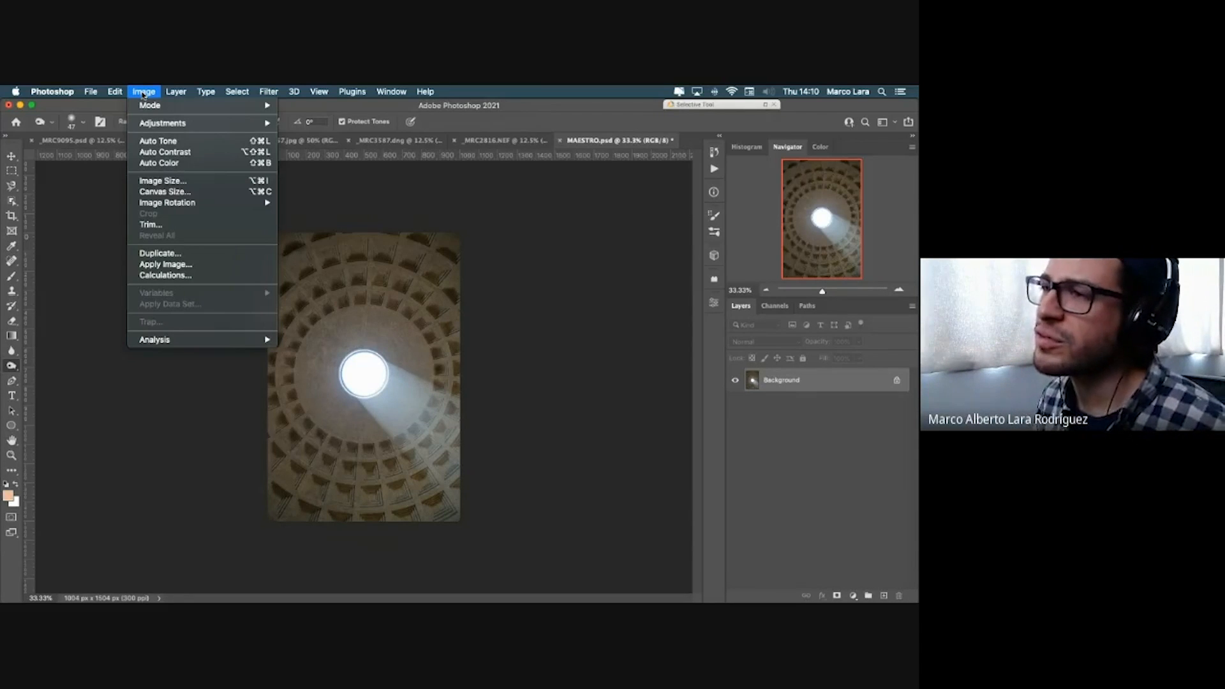
click(107, 193)
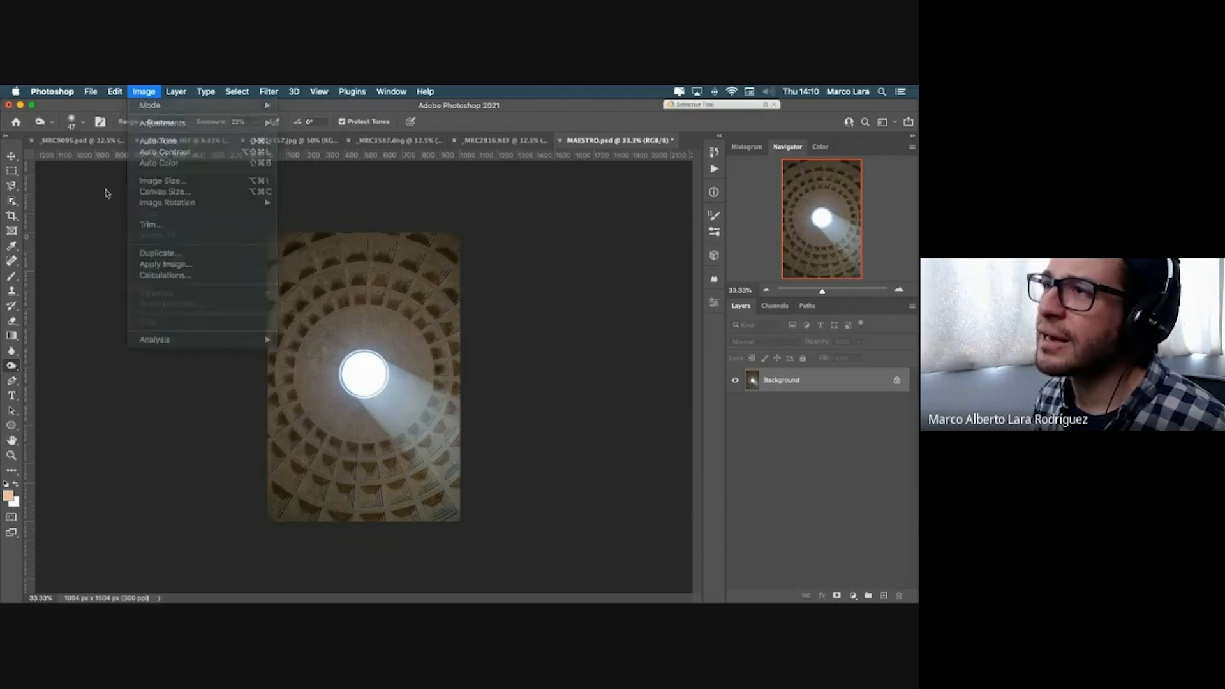
click(144, 93)
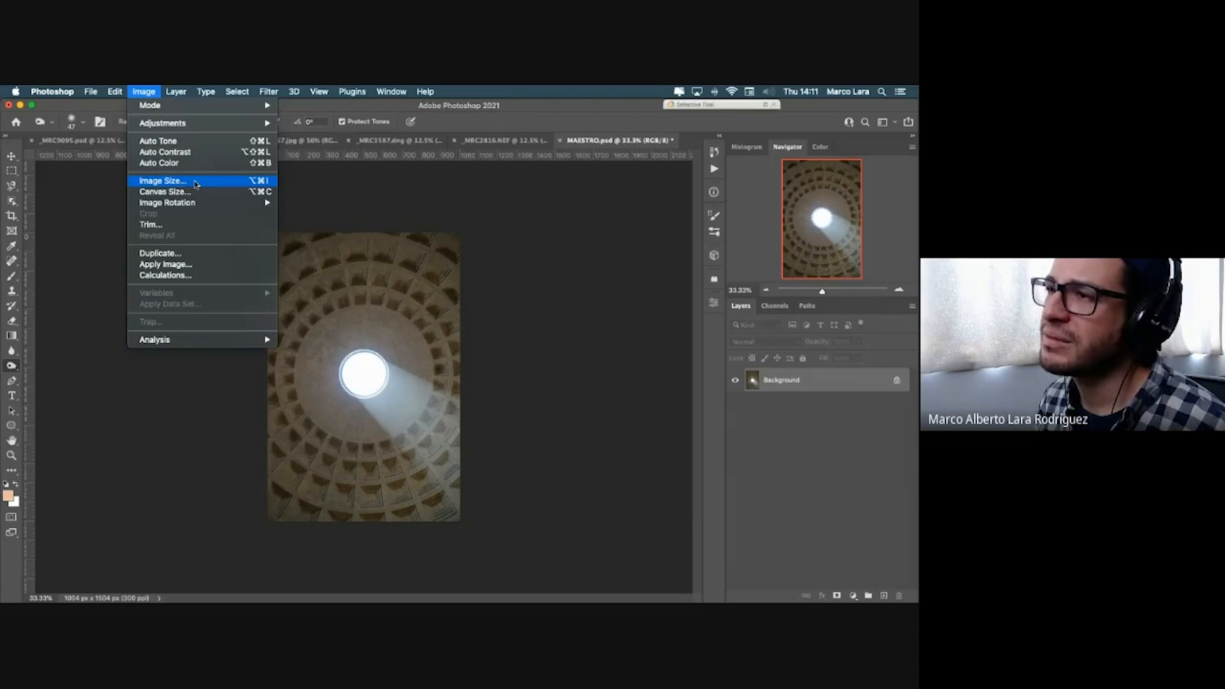
click(196, 185)
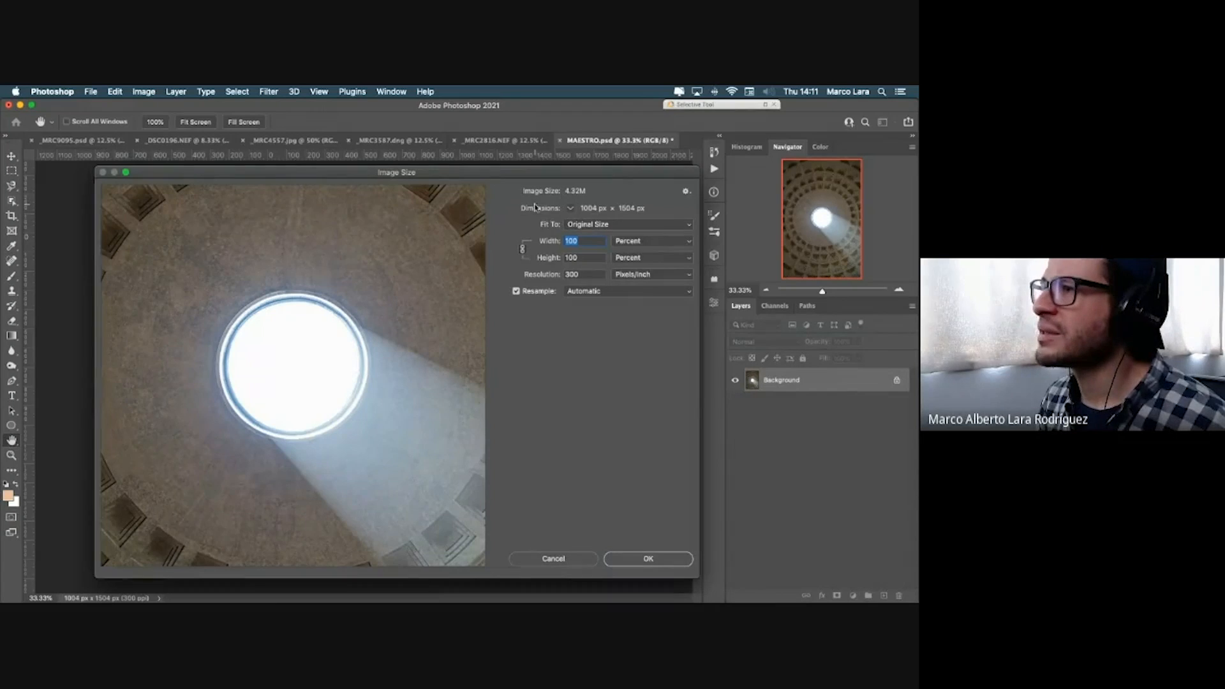
click(566, 556)
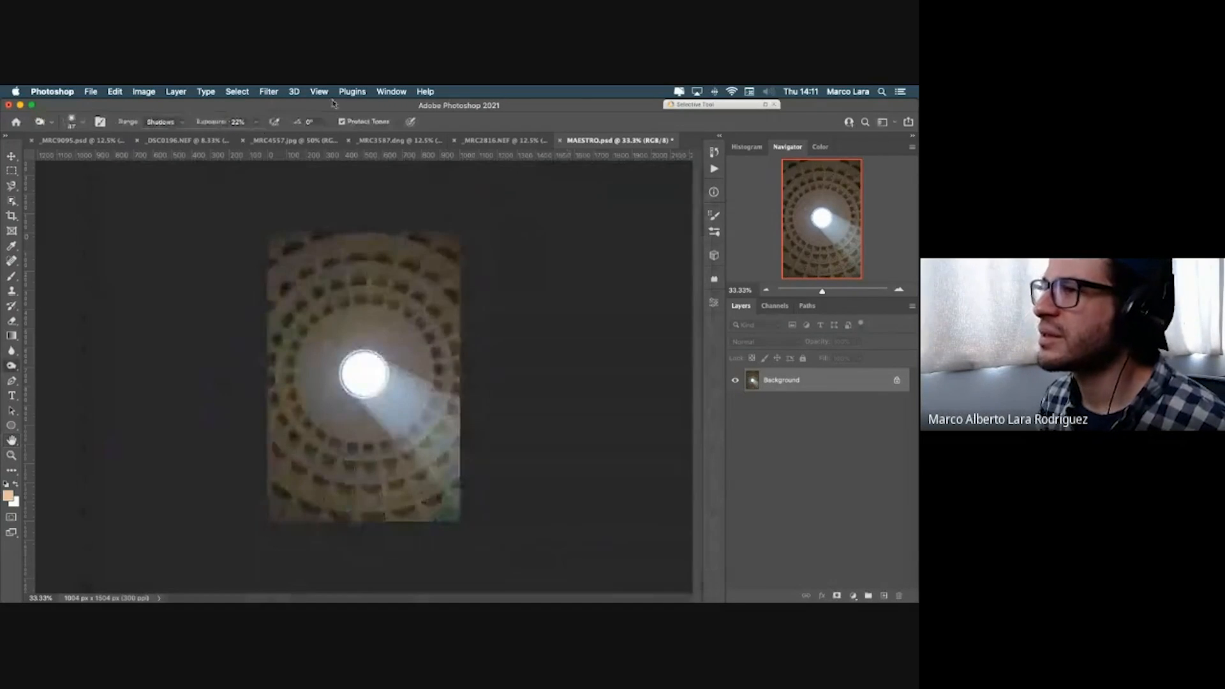
Step: Open Image Size for the mountain landscape photo and set its width and height to 25 percent
click(269, 143)
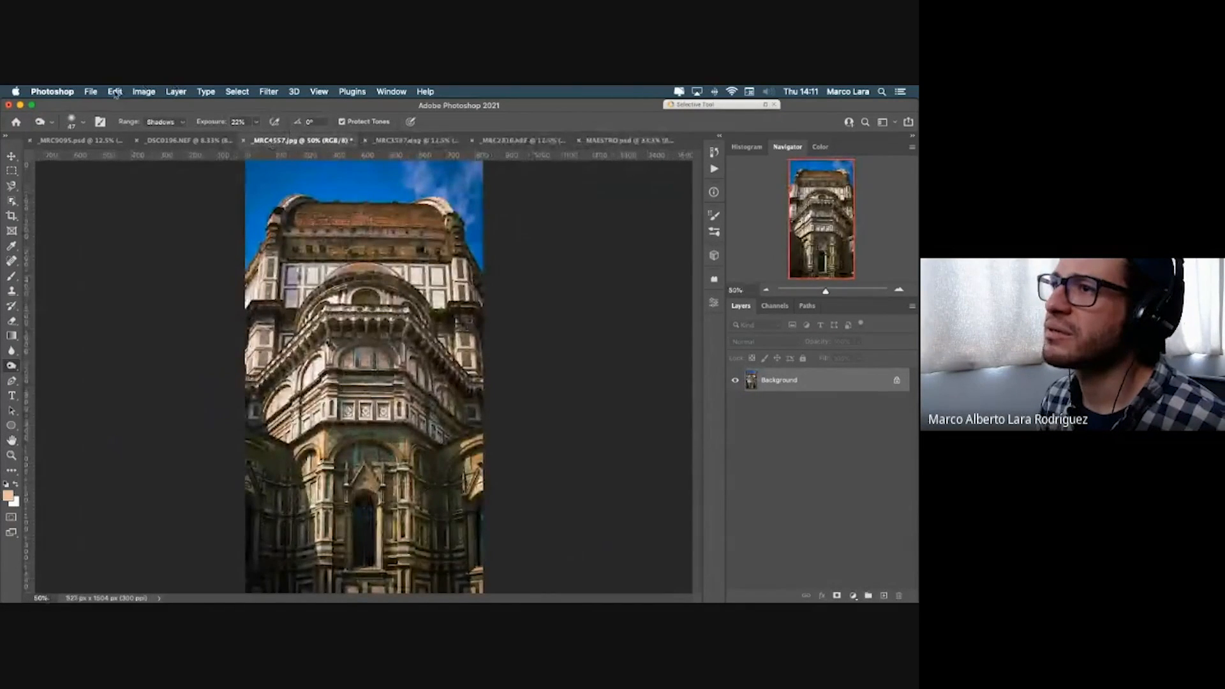
click(99, 139)
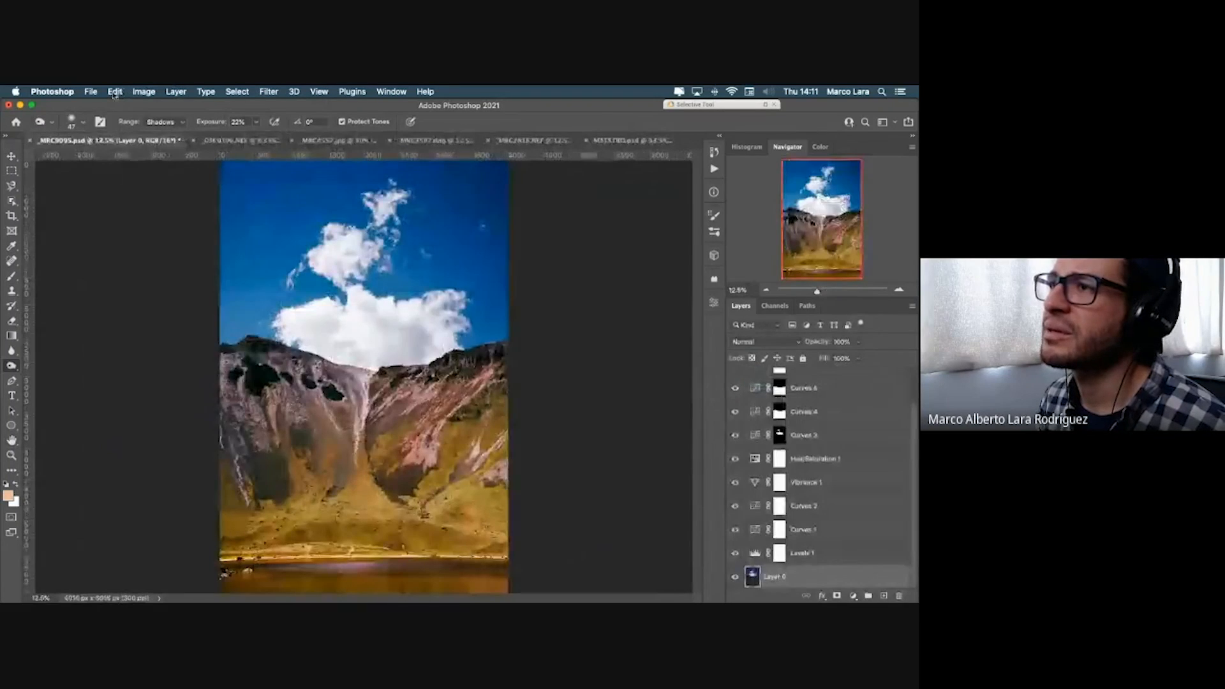
click(141, 92)
click(174, 179)
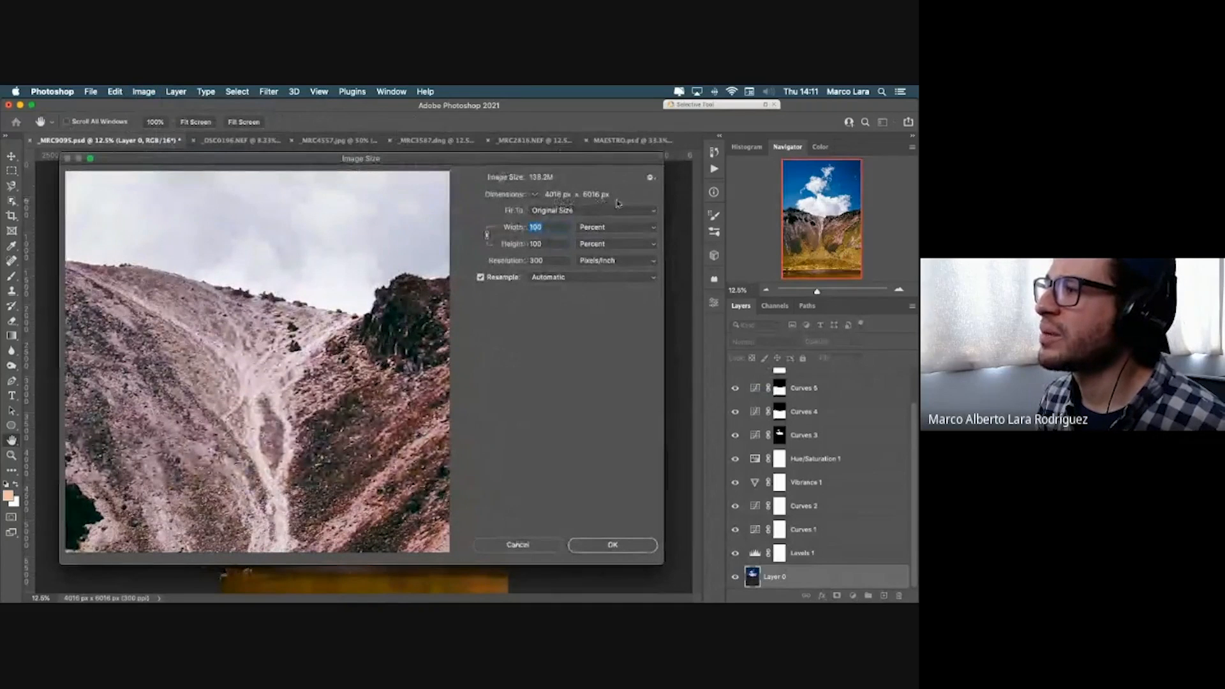
drag(548, 163, 579, 161)
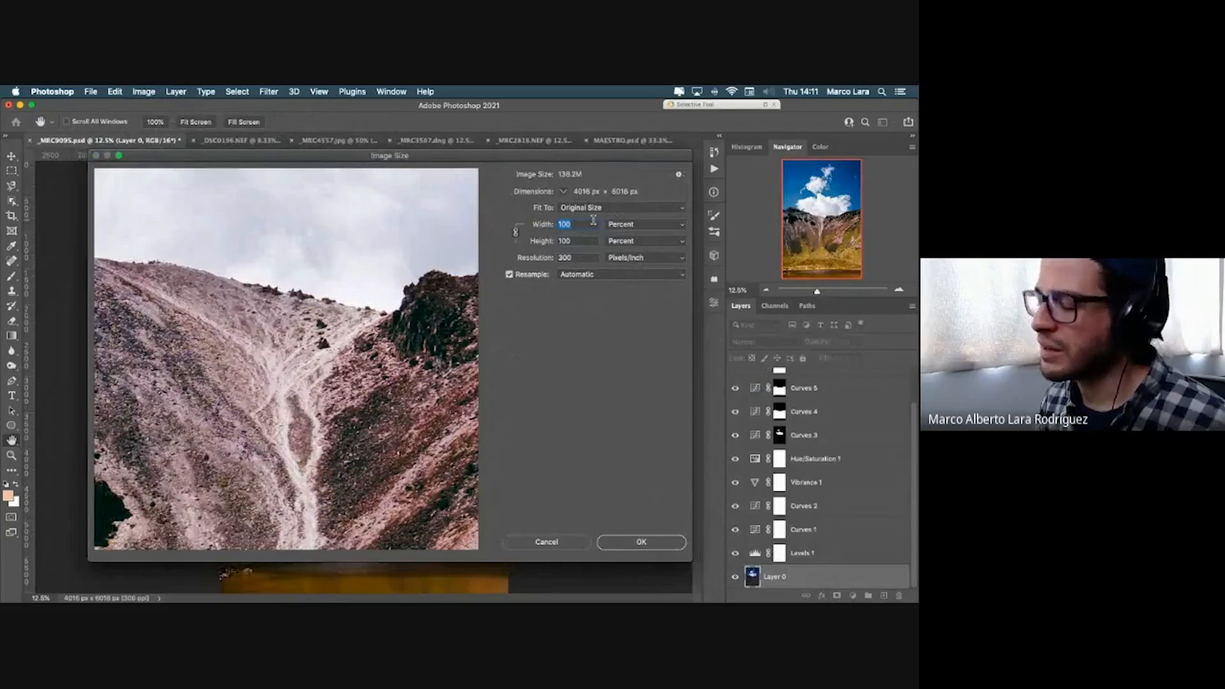
text(25)
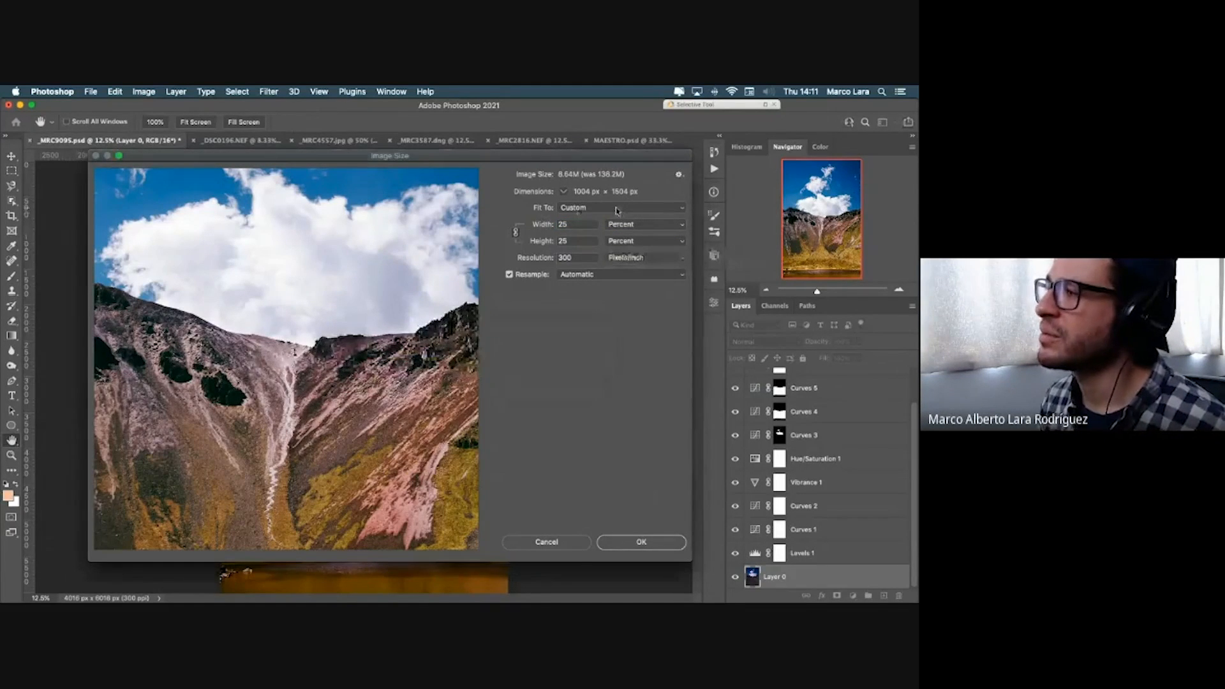
Step: Review the size presets, keep the Custom fit, and set the mountain photo's width to 2000 pixels
click(594, 209)
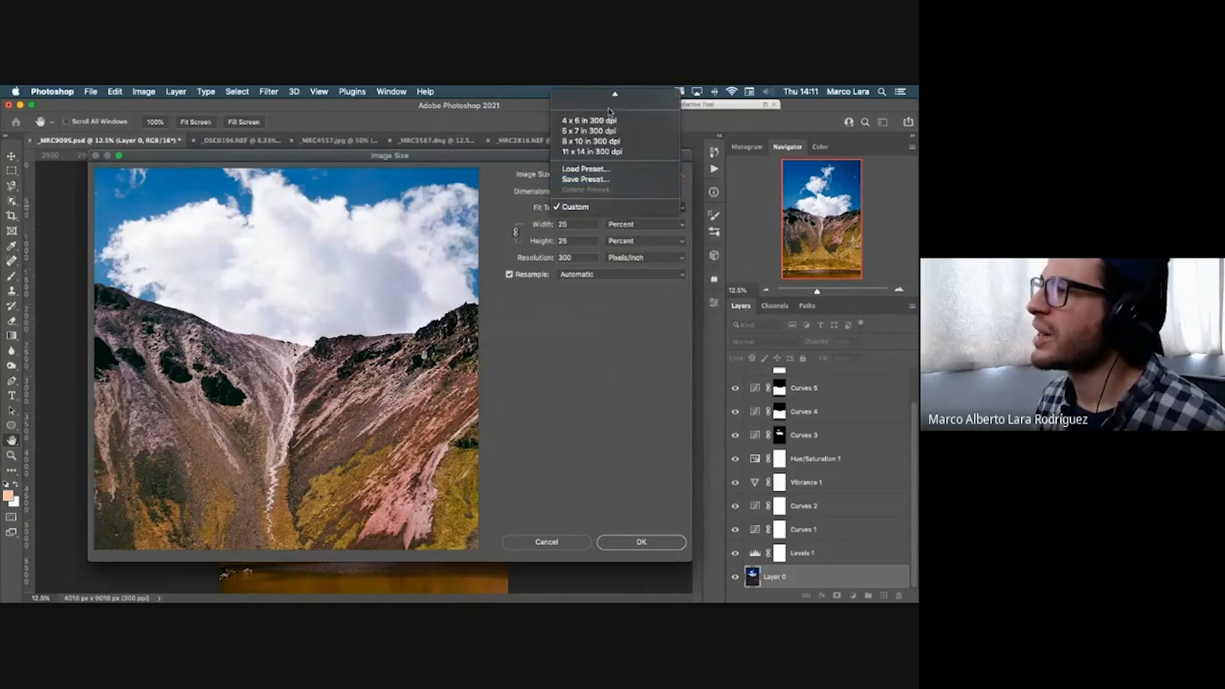
scroll(609, 111, up, 5)
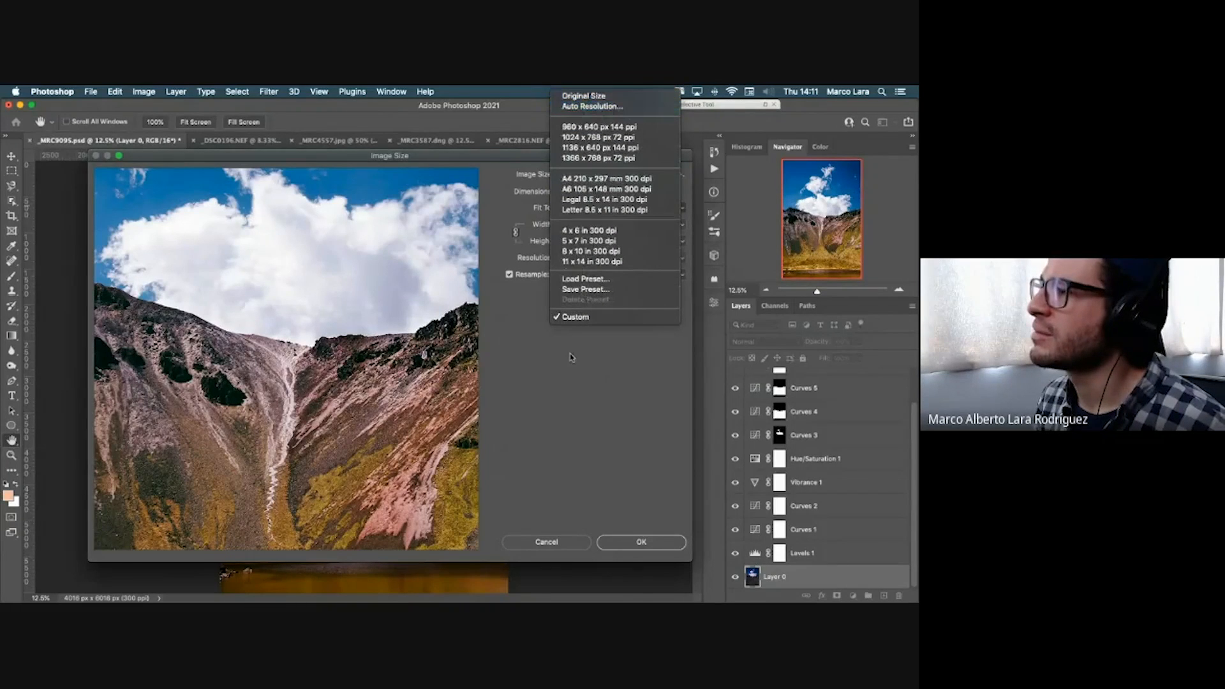
click(587, 317)
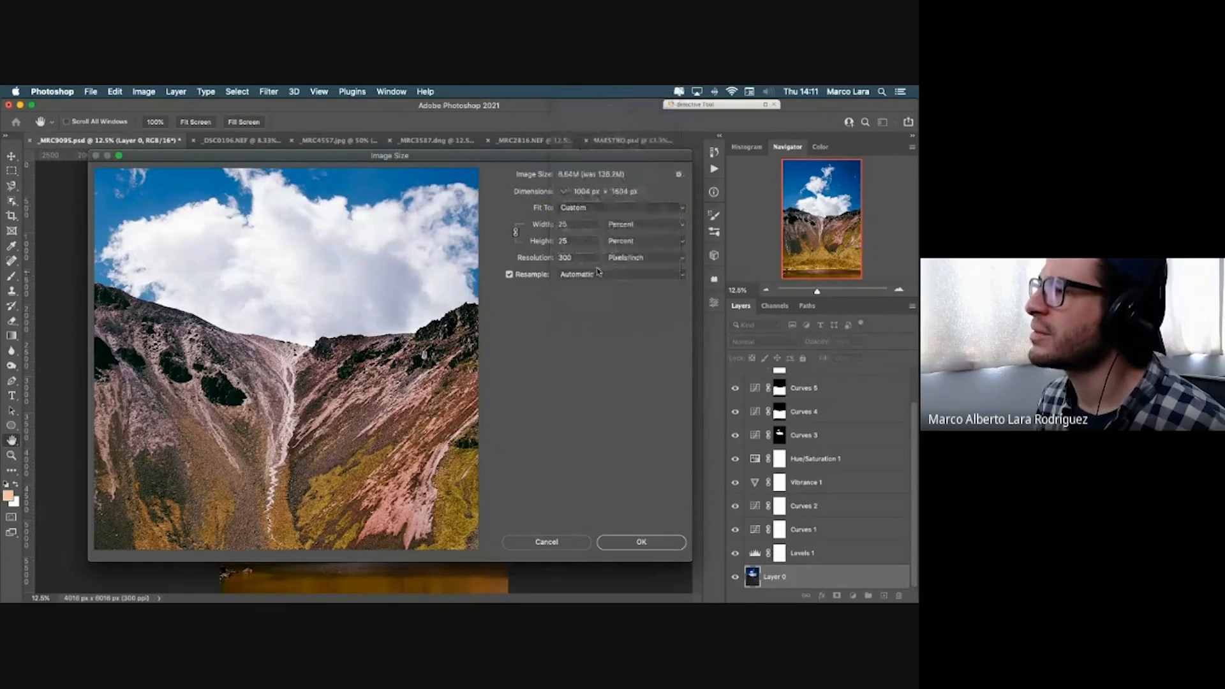
click(624, 225)
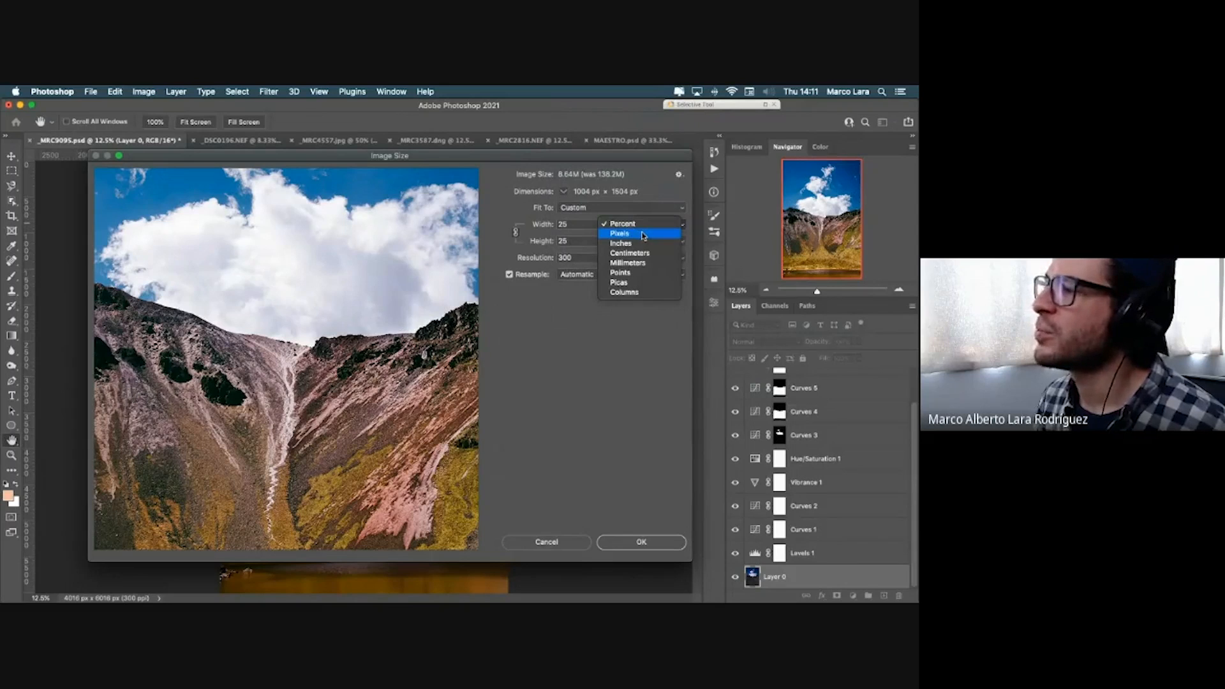
click(642, 235)
text(2)
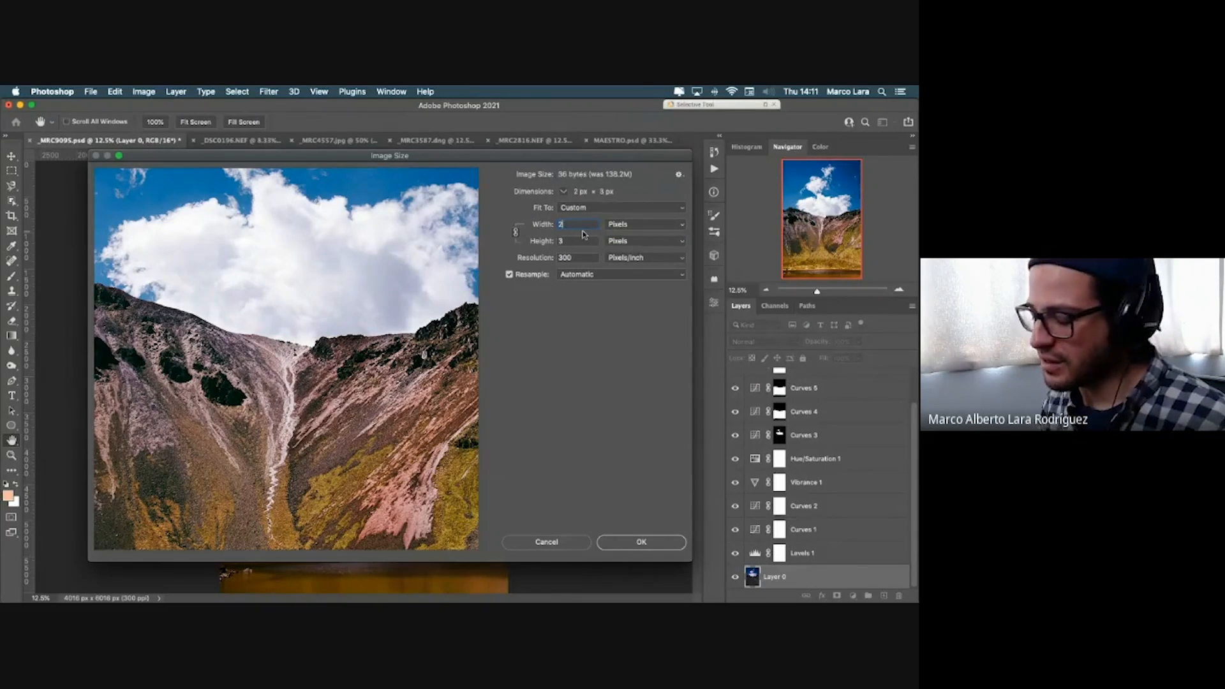
text(00)
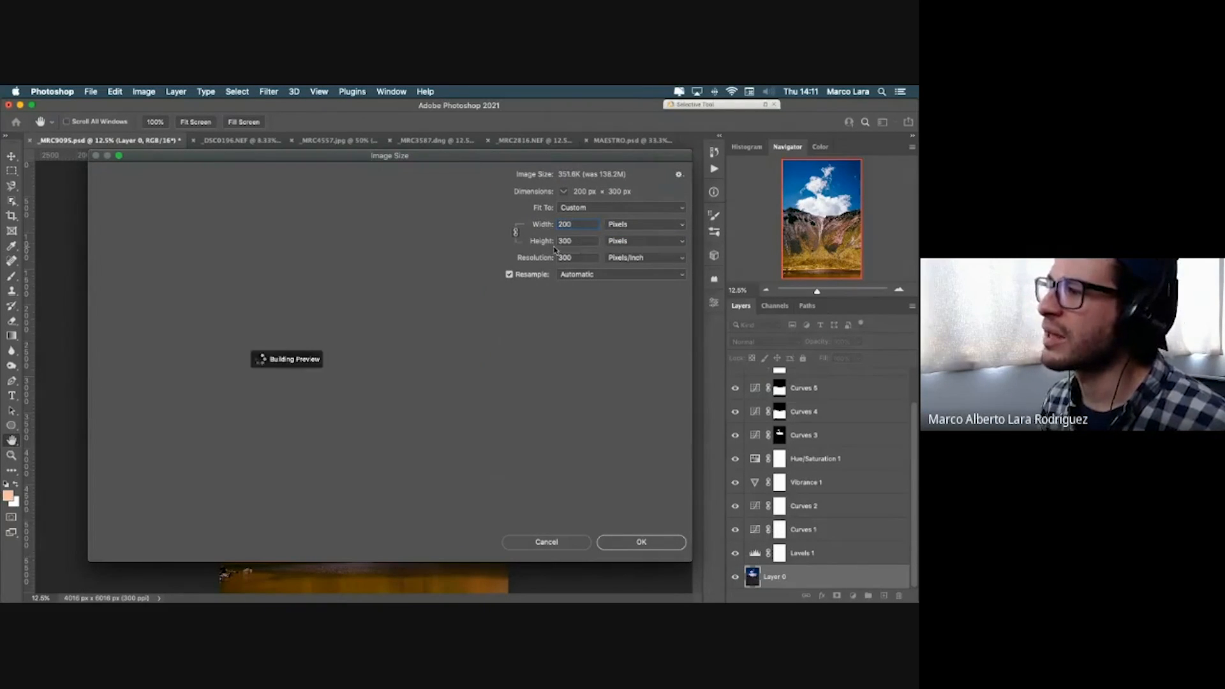
text(0)
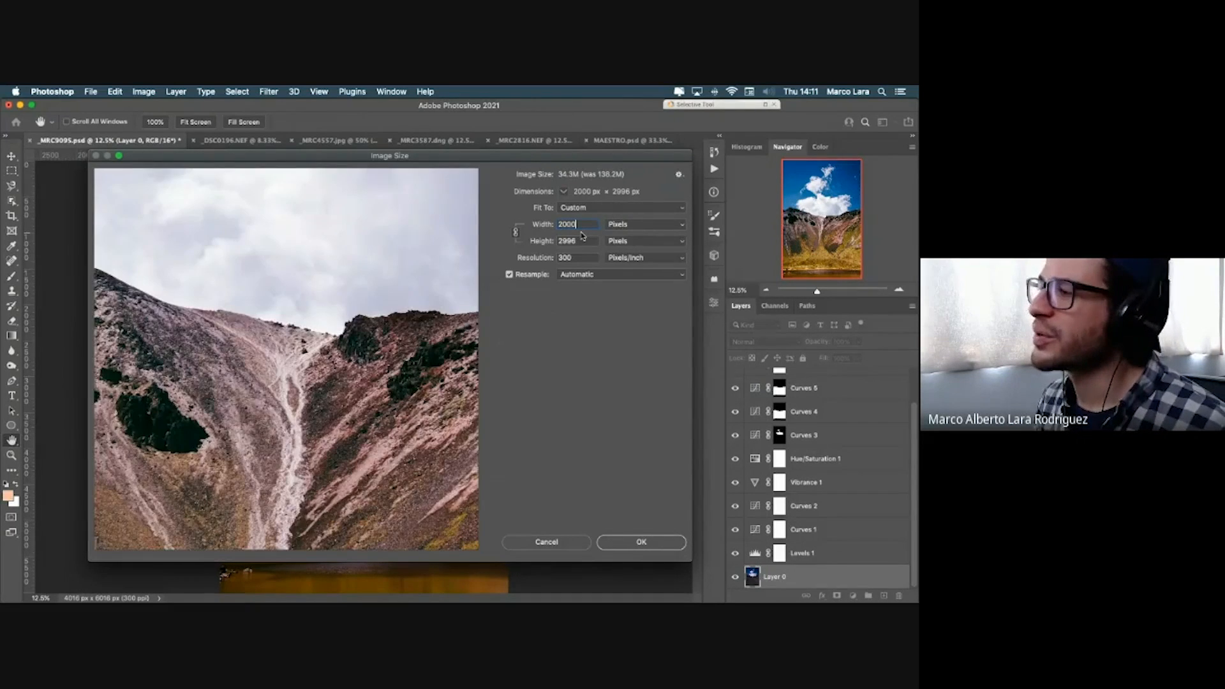
click(639, 224)
click(618, 323)
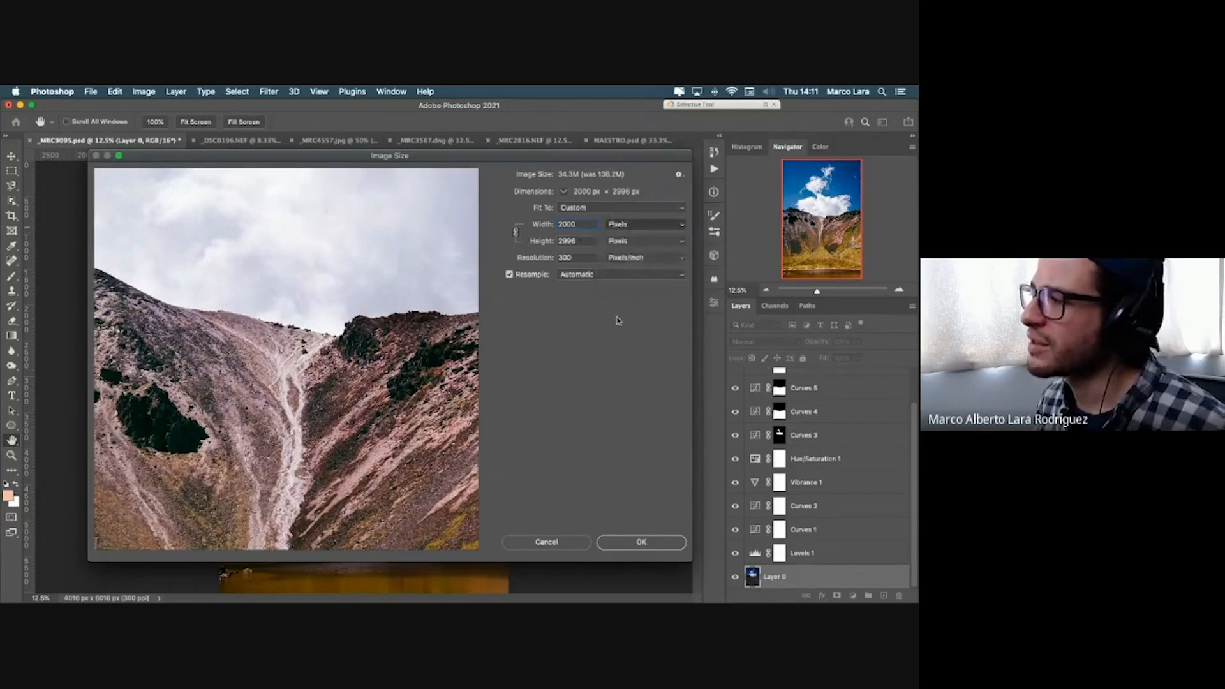
Step: Try a width of 1500 pixels for the mountain photo, followed by 2000 pixels
double_click(587, 225)
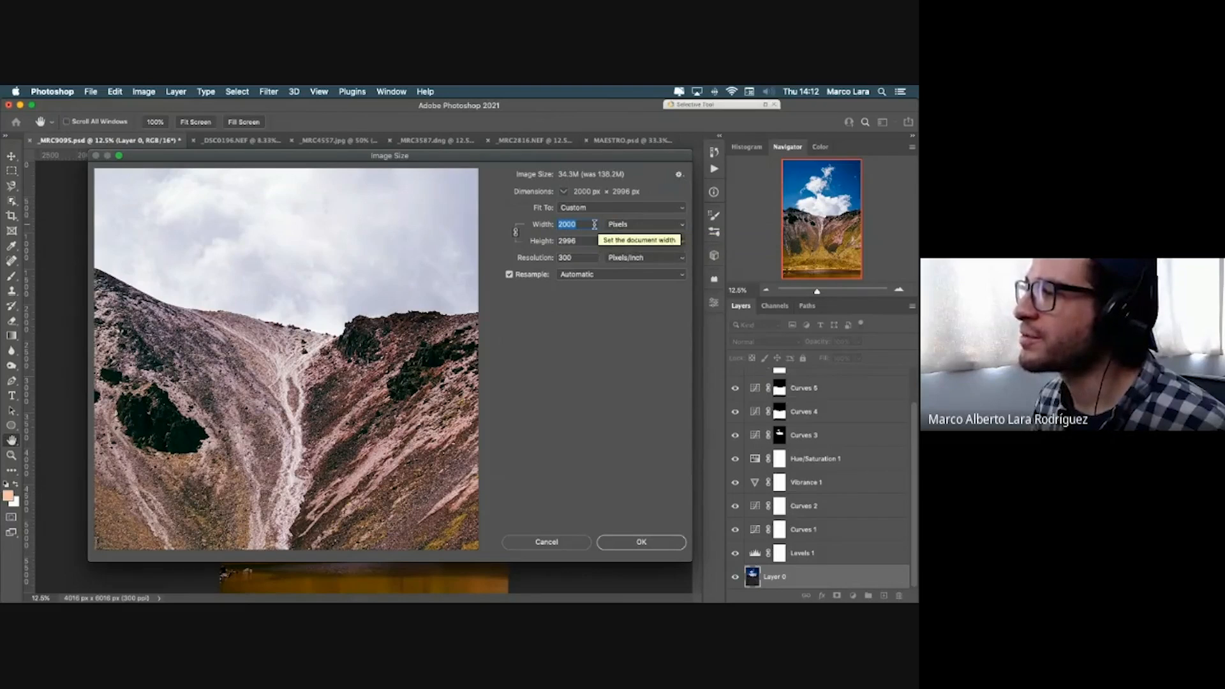
text(1500)
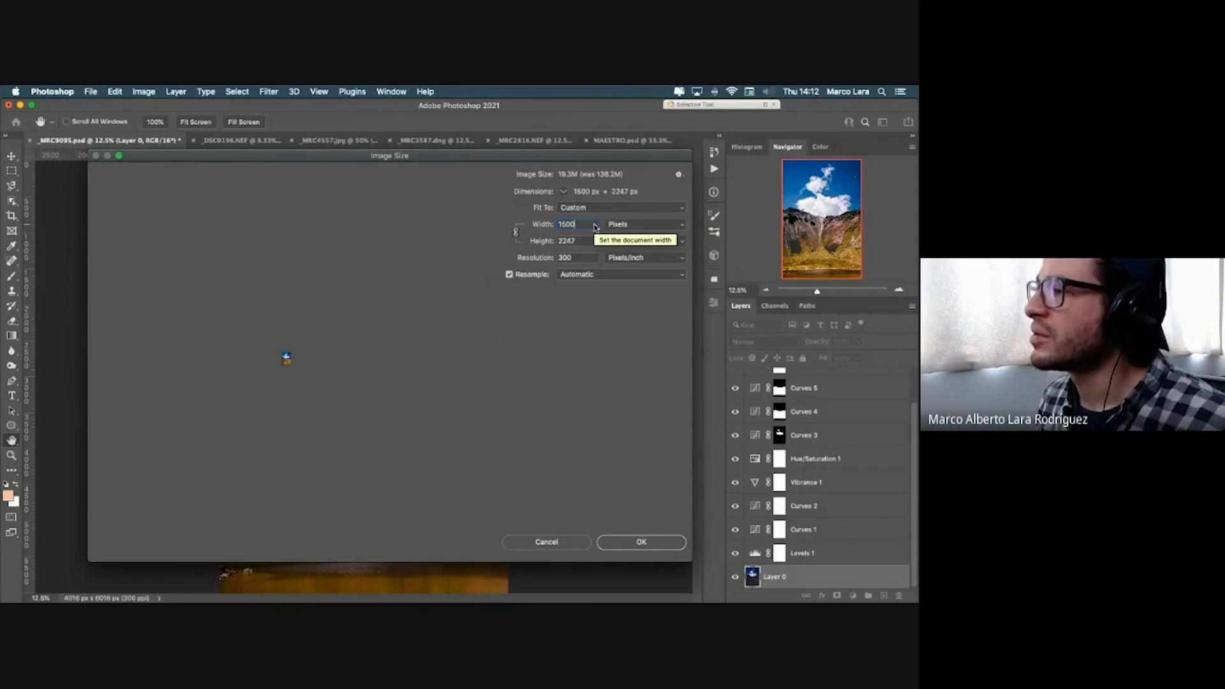
key(BackSpace)
key(BackSpace)
key(BackSpace)
key(BackSpace)
text(20)
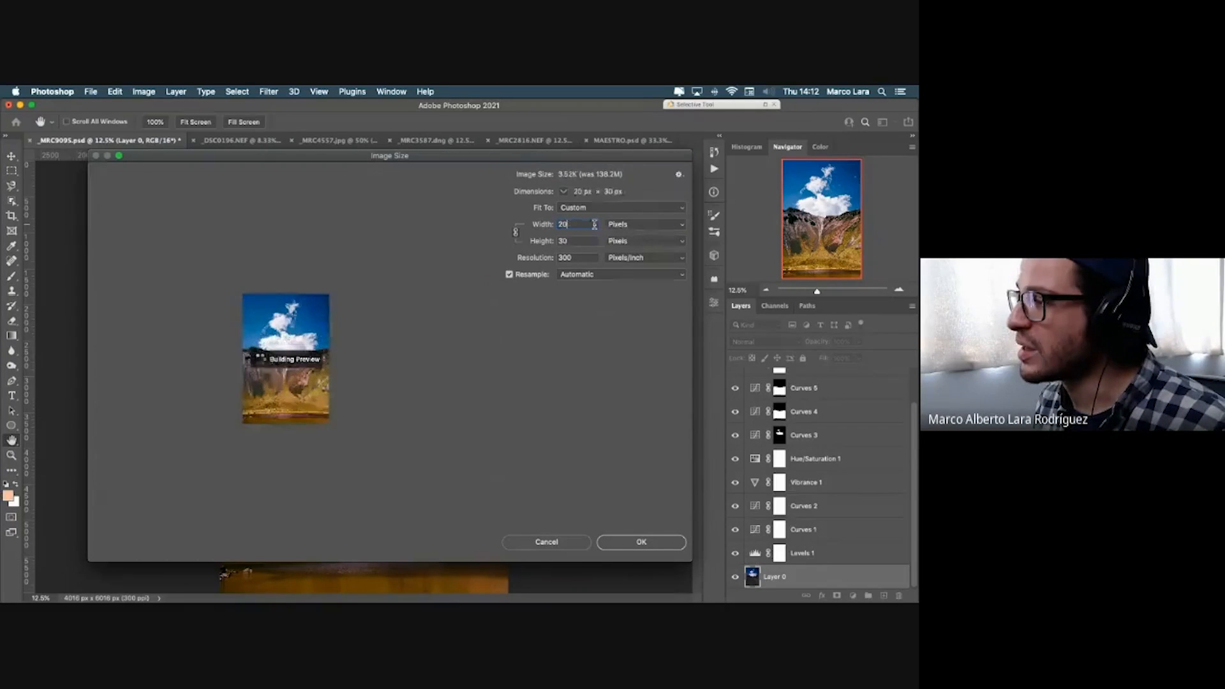
text(00)
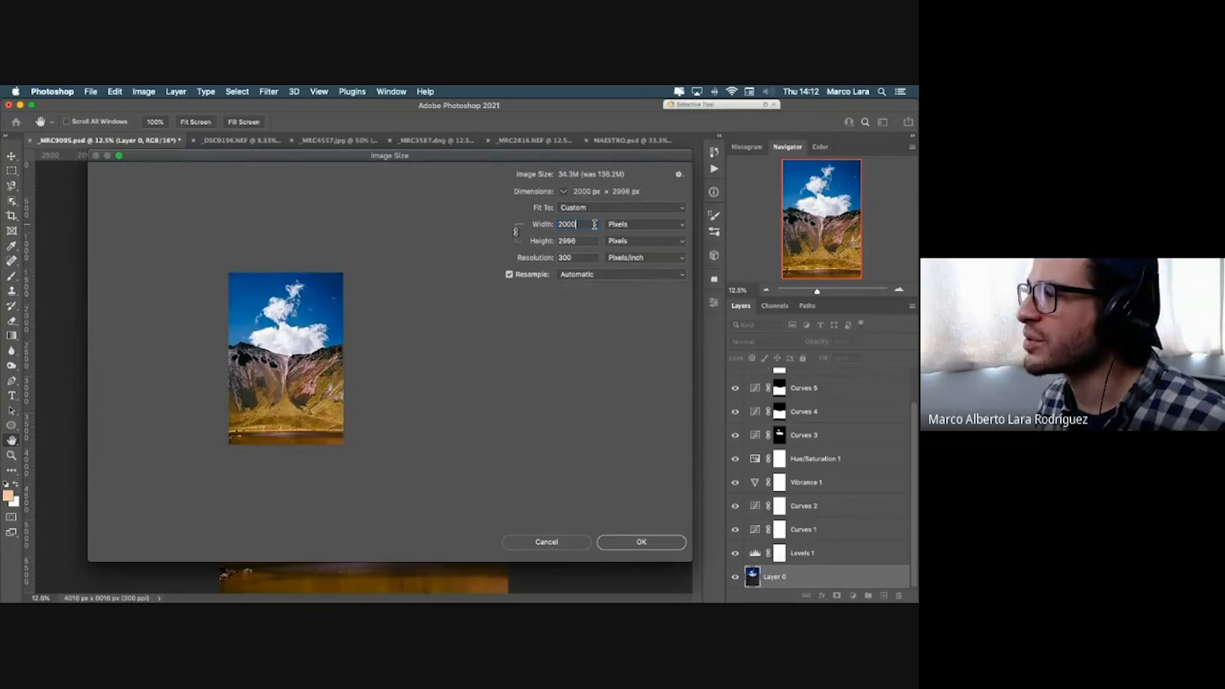
Step: Set the mountain photo's width to 1000 pixels at 300 pixels/inch and apply the resize
key(BackSpace)
key(BackSpace)
key(BackSpace)
key(BackSpace)
text(1000)
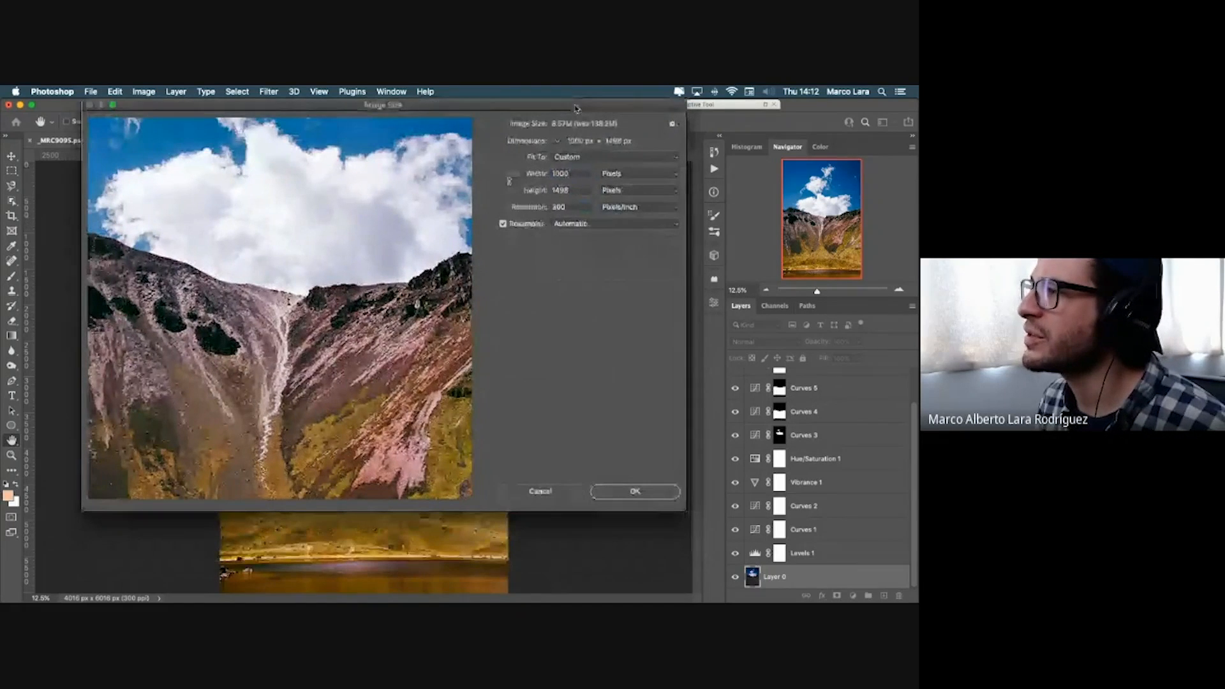
click(644, 488)
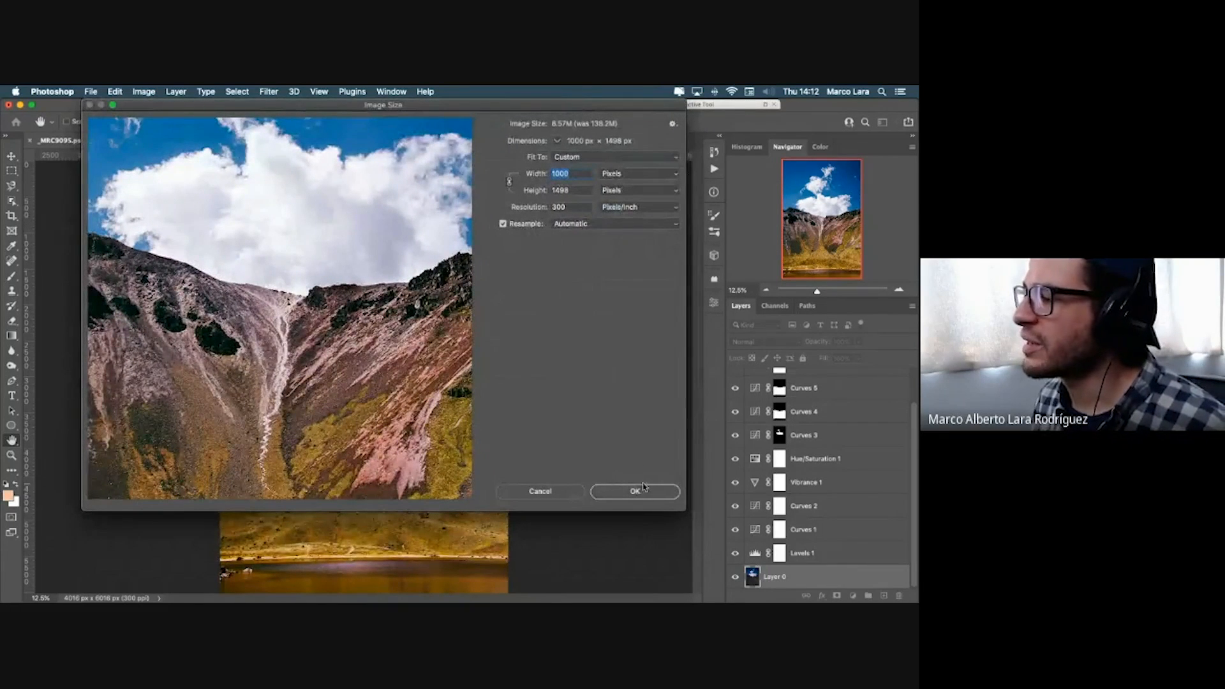
click(641, 490)
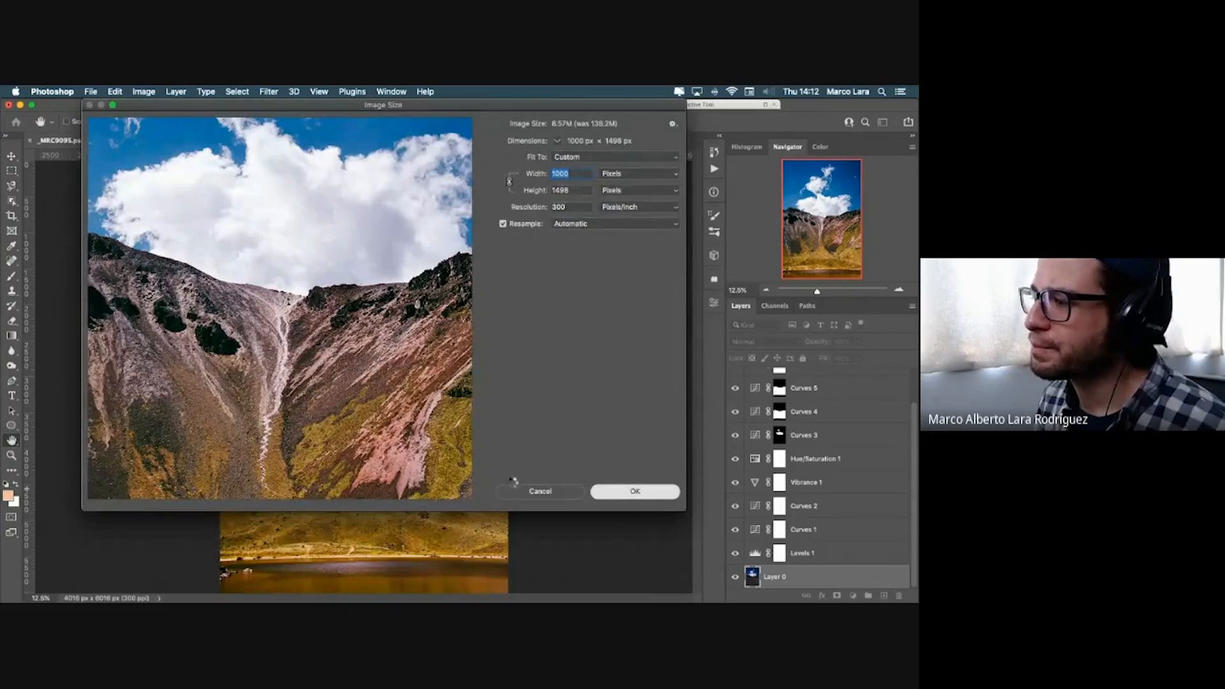
Step: Set up saving the resized mountain photo as a JPEG copy named _MRC9095.jpg on the Desktop
key(super+plus)
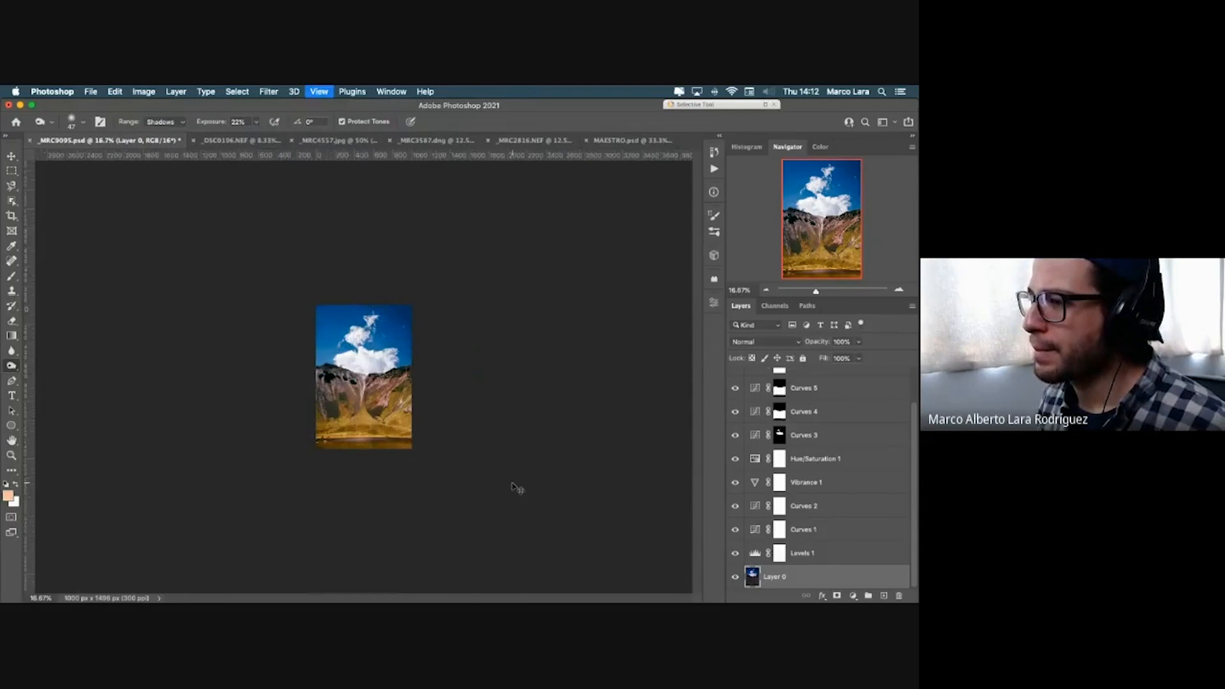
key(super+plus)
key(super+plus)
key(super+plus)
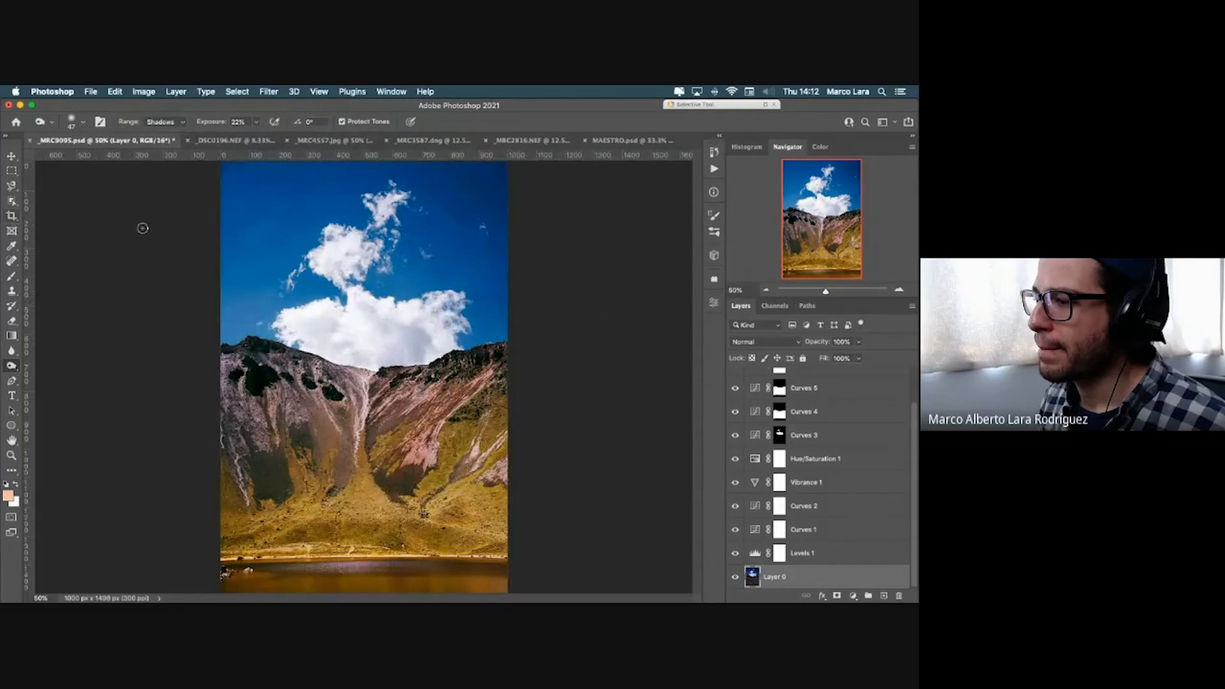
click(89, 92)
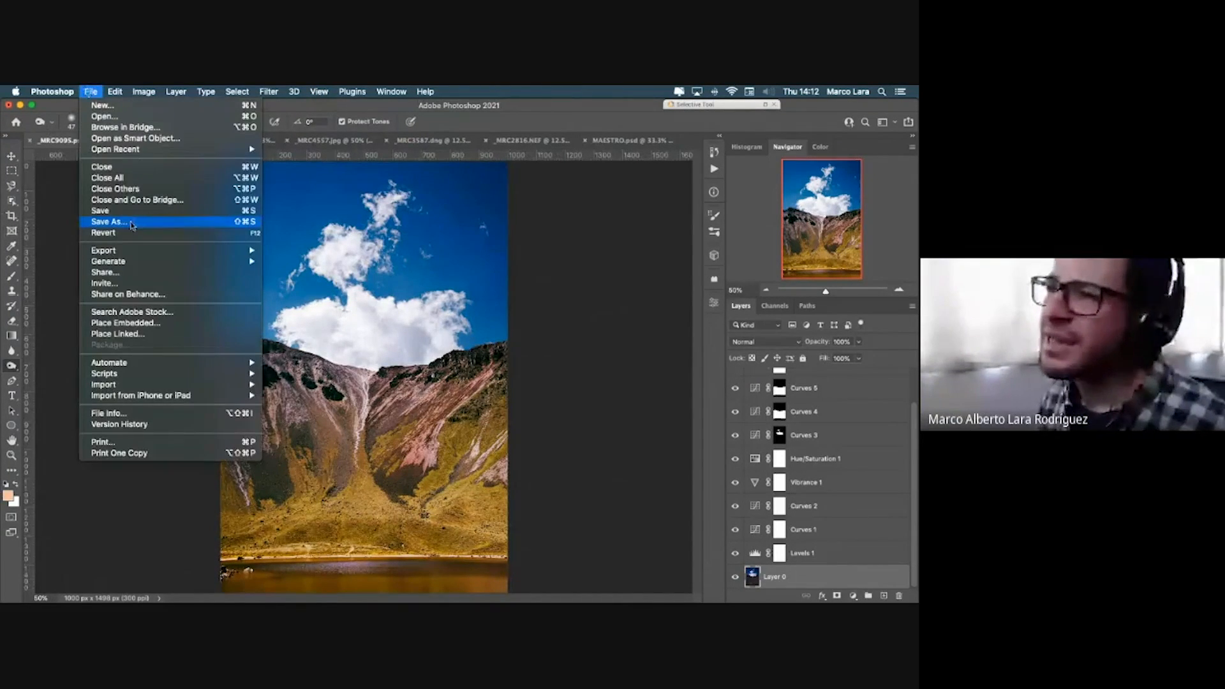
click(127, 223)
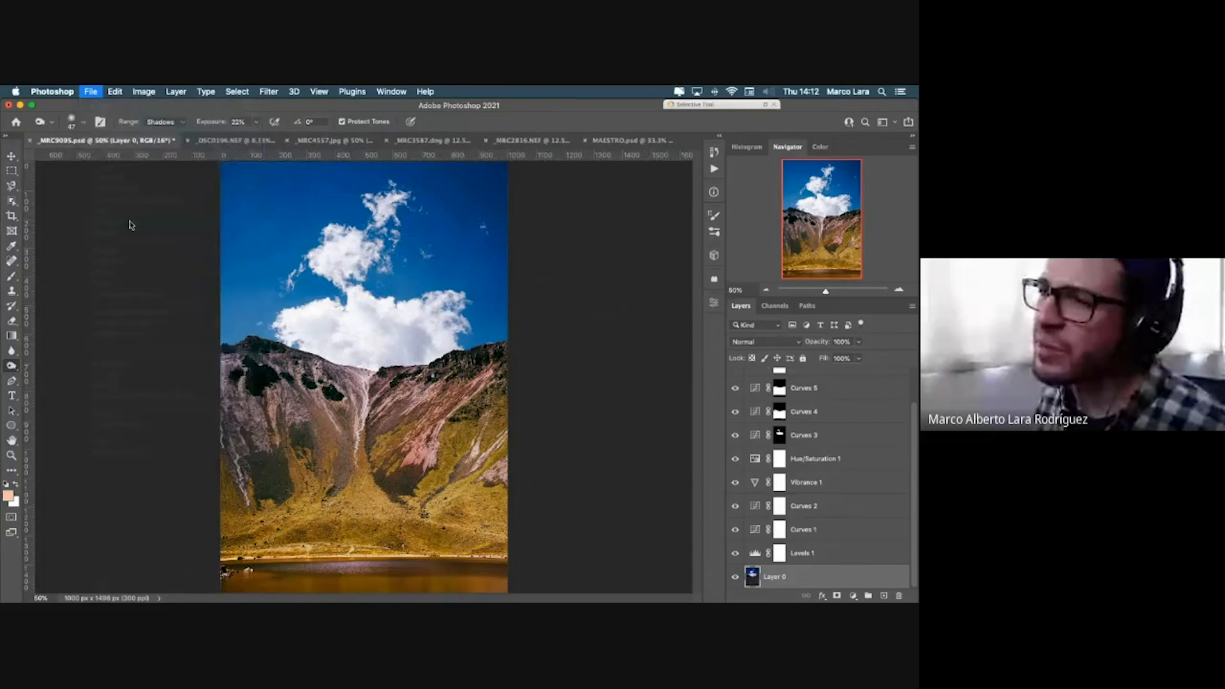
click(438, 448)
click(415, 501)
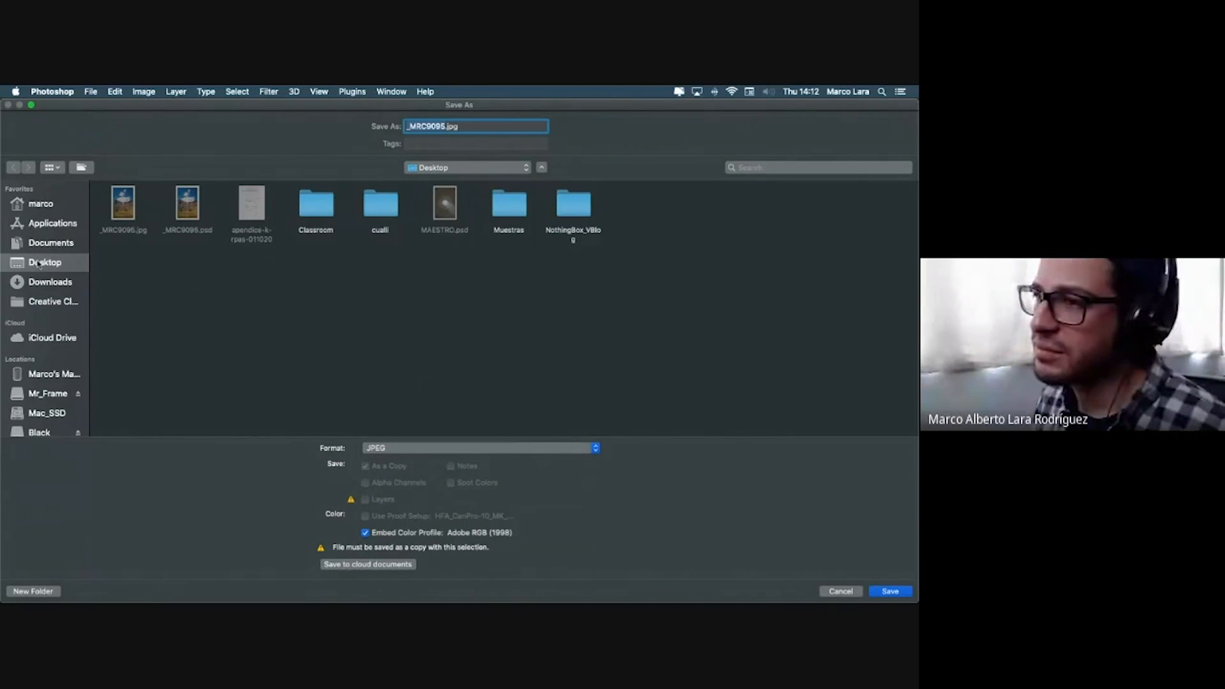
Step: Save the JPEG over the existing _MRC9095.jpg, using High quality and the Baseline ("Standard") format option
click(890, 591)
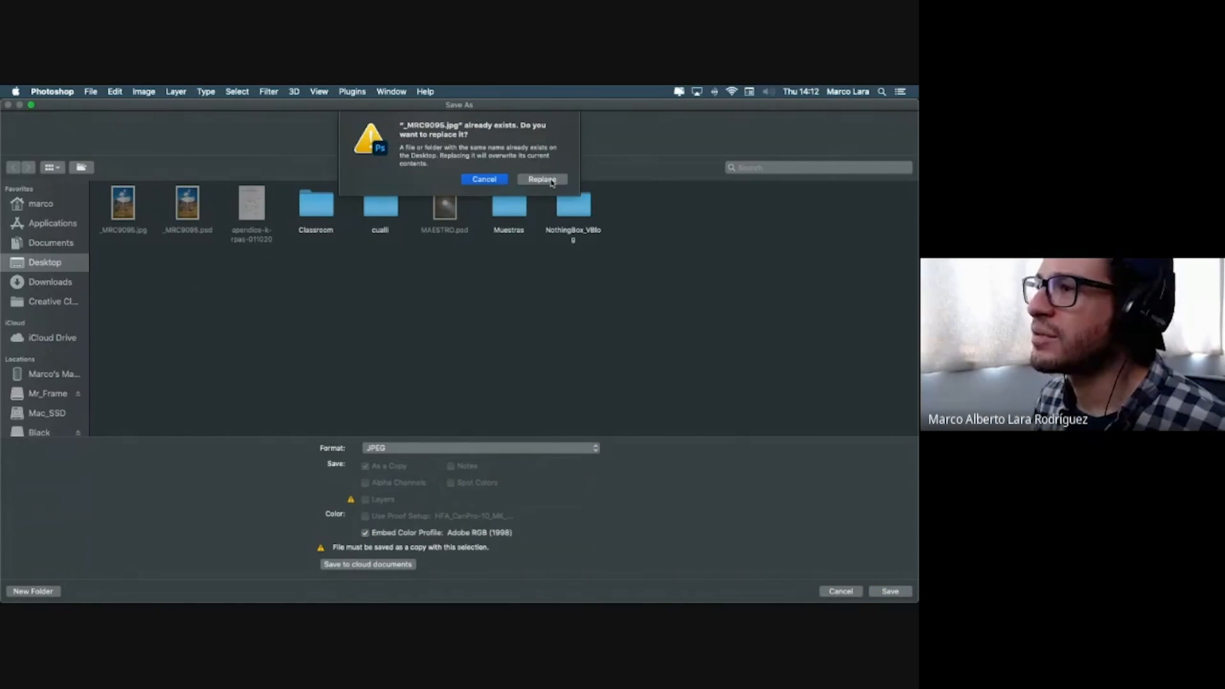
click(541, 179)
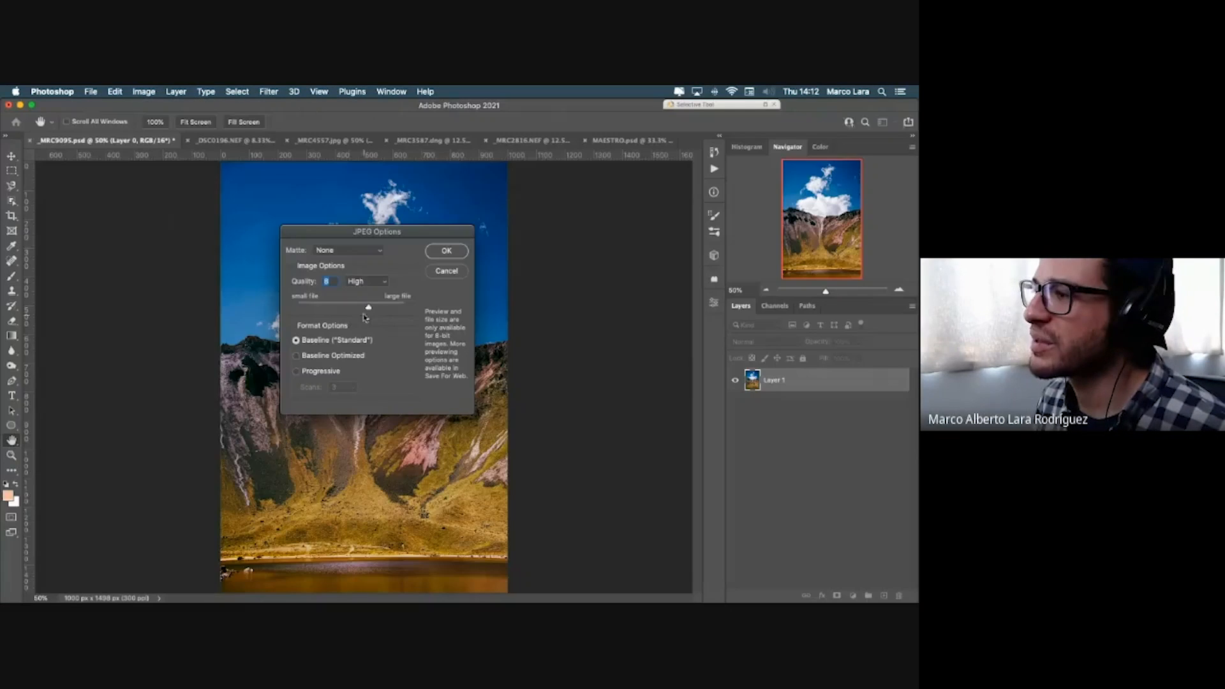
mouse_move(370, 311)
mouse_down()
mouse_move(435, 313)
mouse_move(373, 313)
mouse_up()
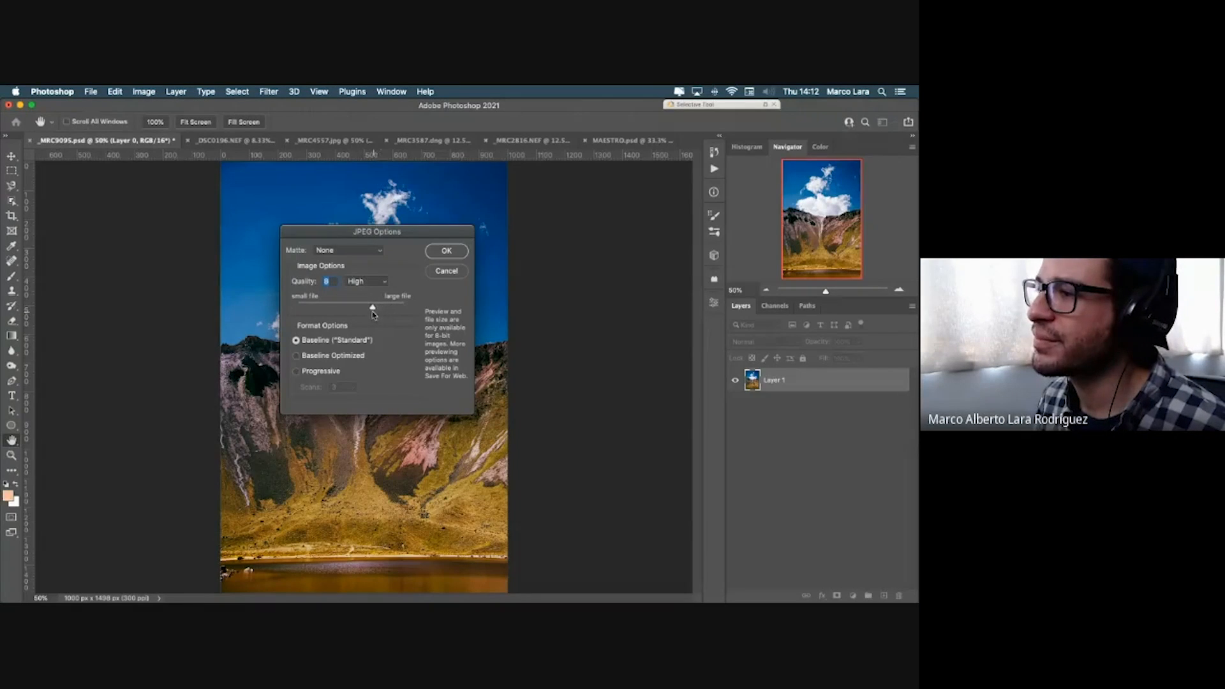
click(456, 253)
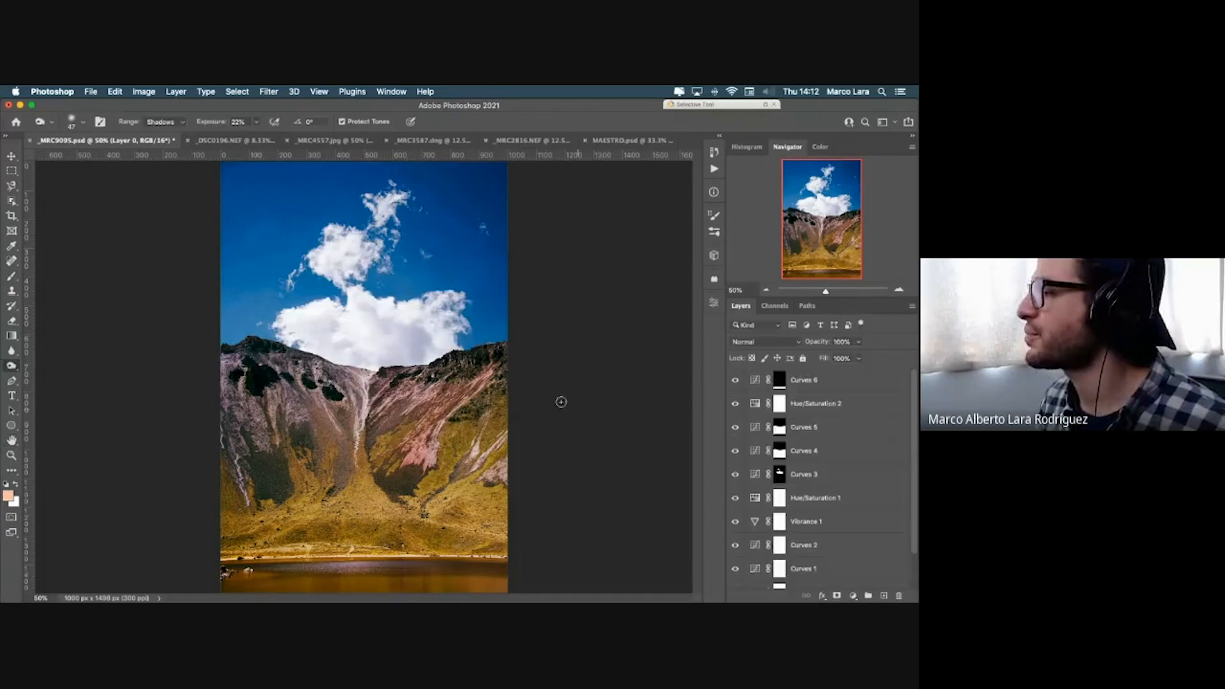
Step: Minimize the Photoshop, Bridge and Finder windows to get to the desktop files
click(20, 105)
click(20, 106)
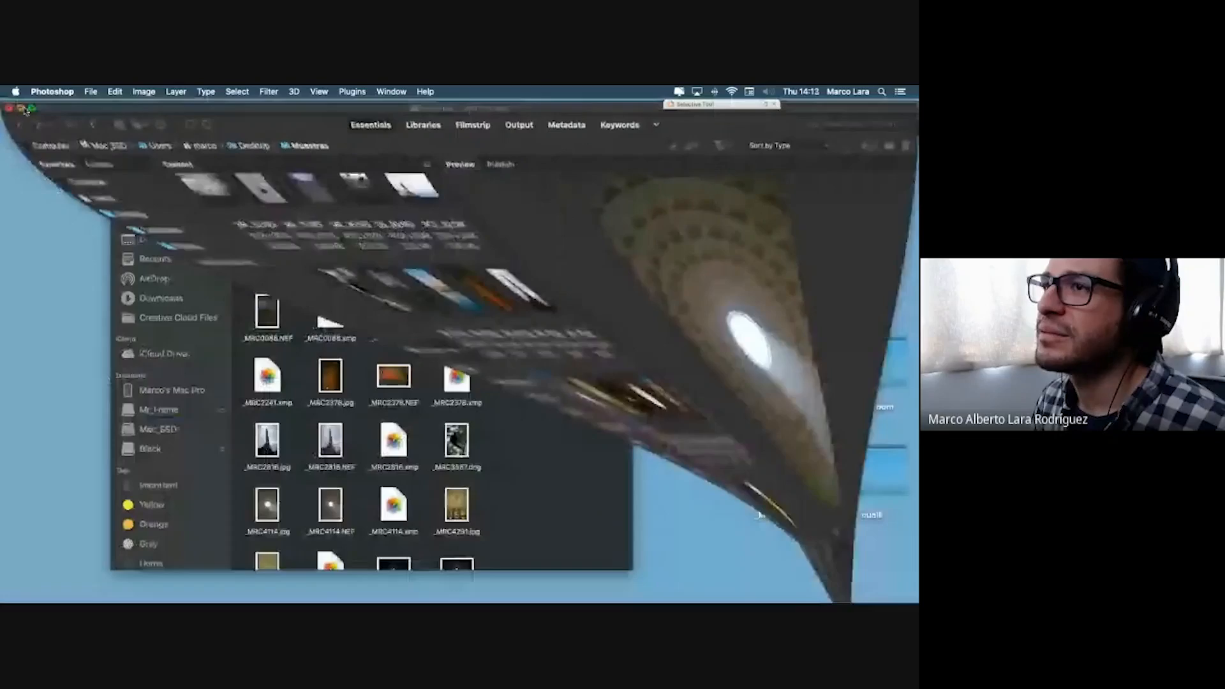
click(131, 133)
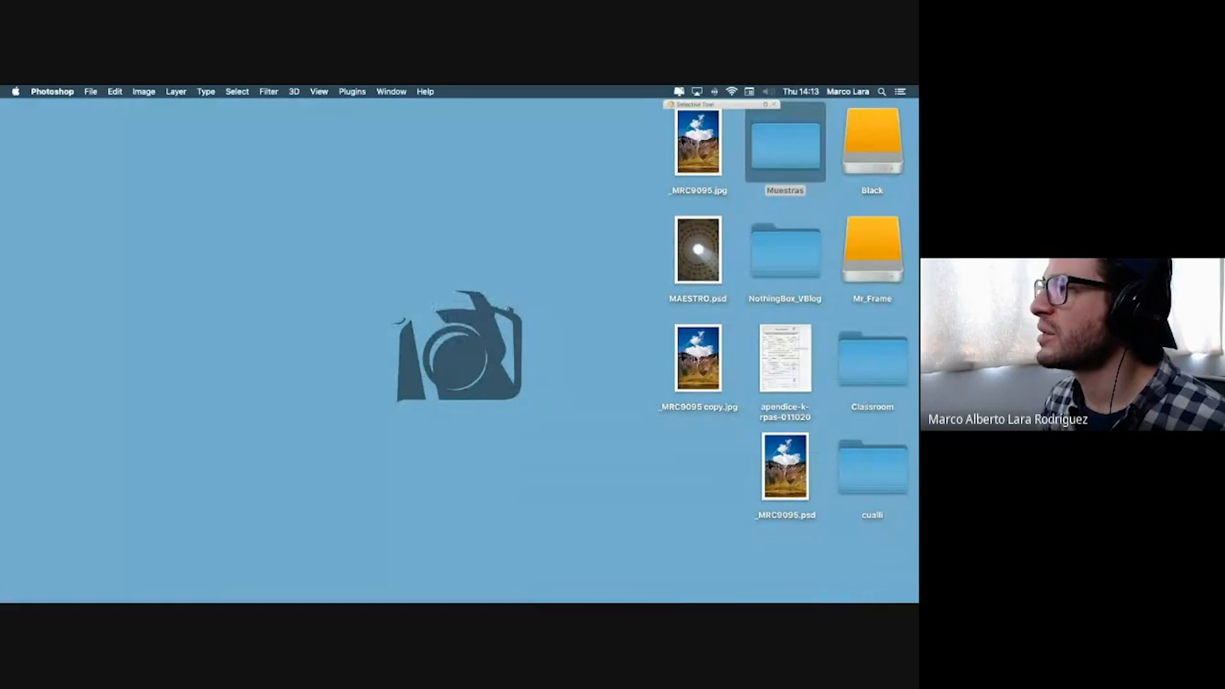
Step: Check _MRC9095 copy.jpg on the desktop in an enlarged Quick Look preview and close the preview
click(695, 359)
key(space)
drag(400, 135, 224, 115)
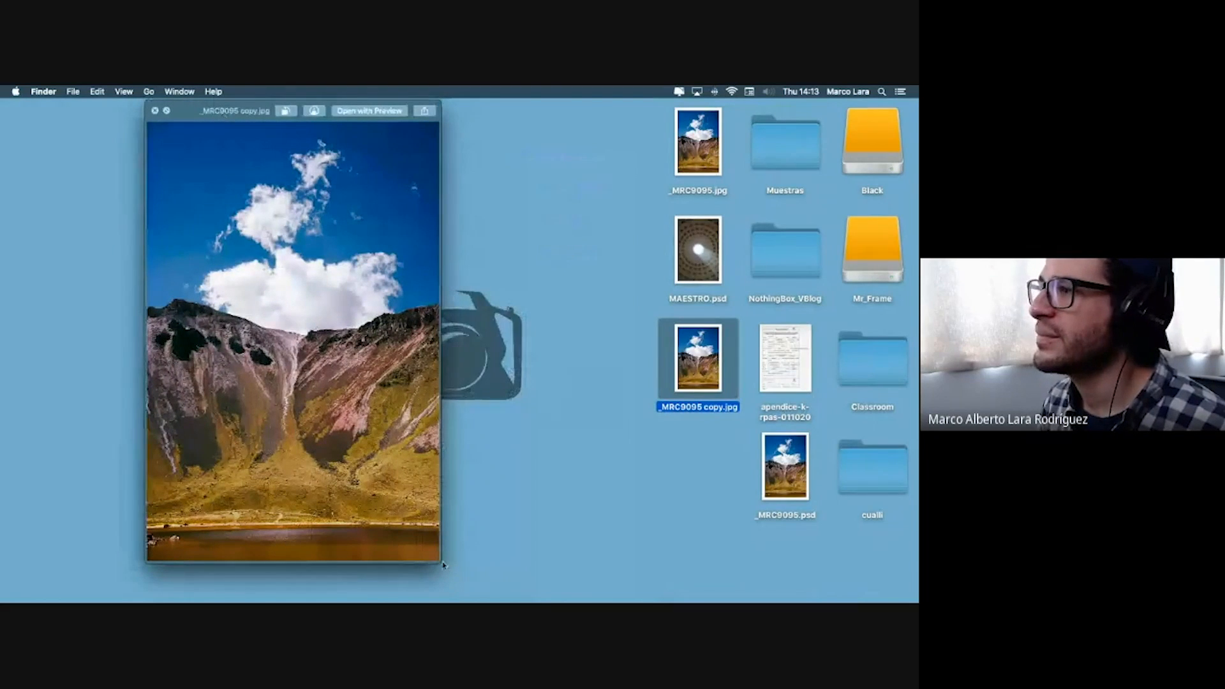
drag(440, 562, 522, 589)
key(space)
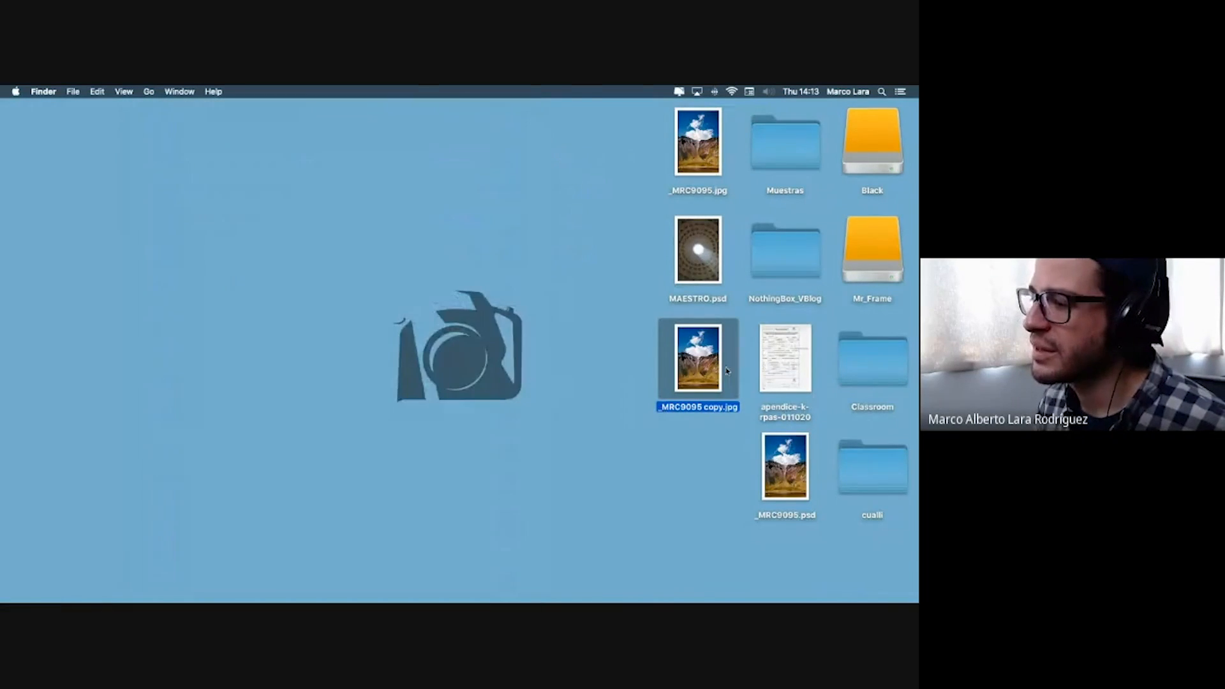
Step: Open _MRC9095 copy.jpg in Preview and examine the ridge and cloud detail in a widened window, both magnified and as a whole image
double_click(699, 369)
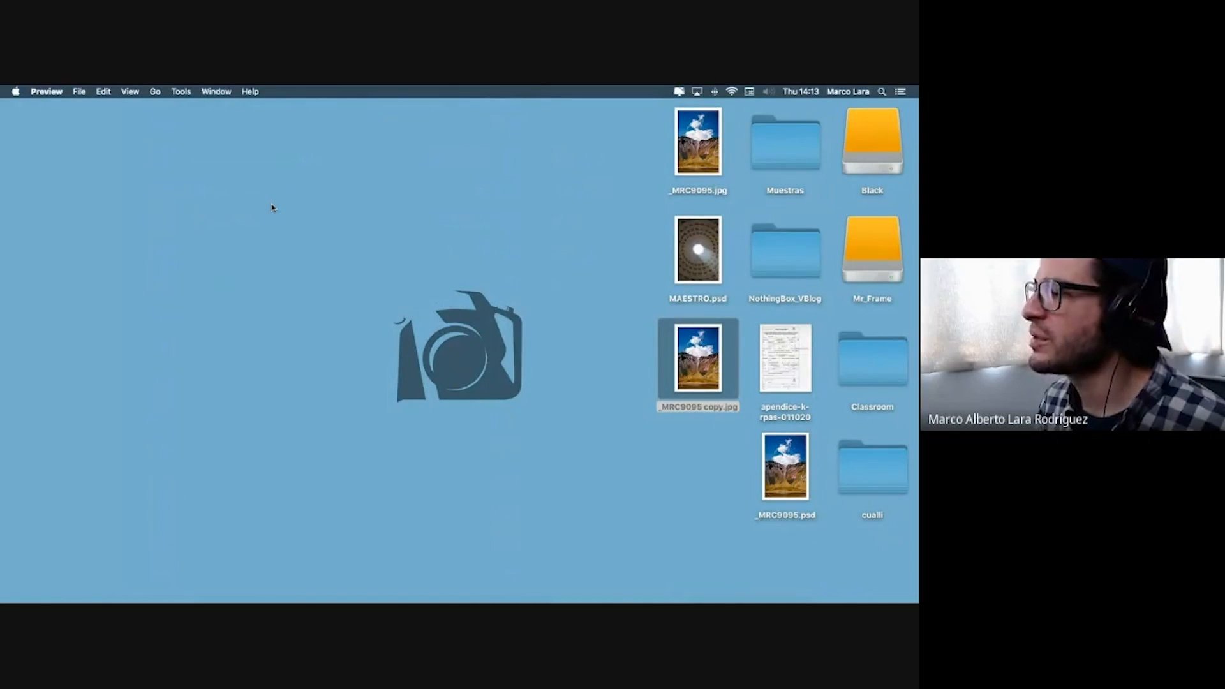
click(68, 121)
click(68, 121)
click(68, 122)
click(68, 122)
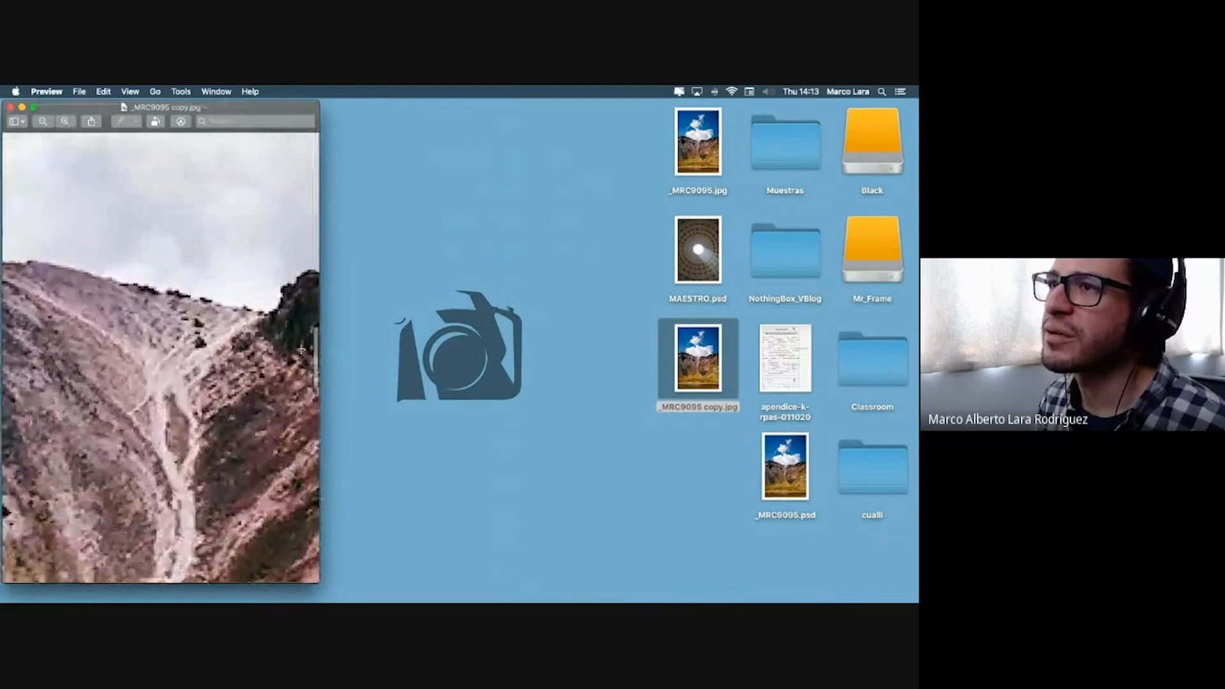
drag(320, 348, 695, 351)
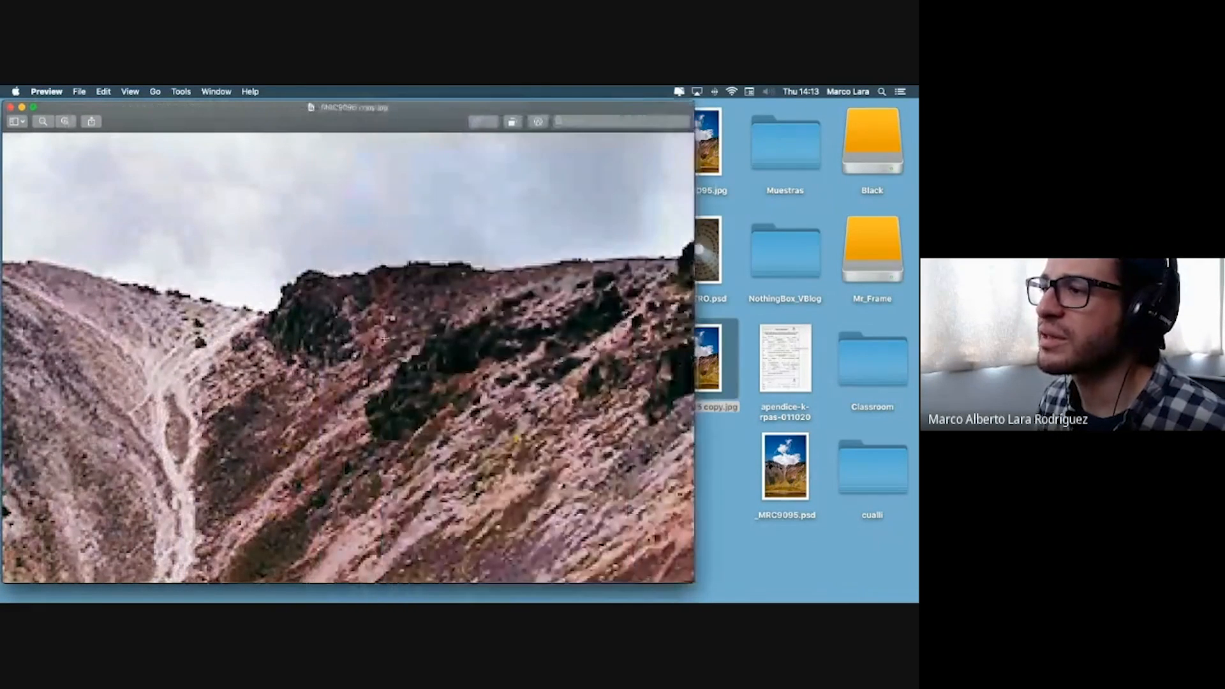
scroll(385, 339, up, 5)
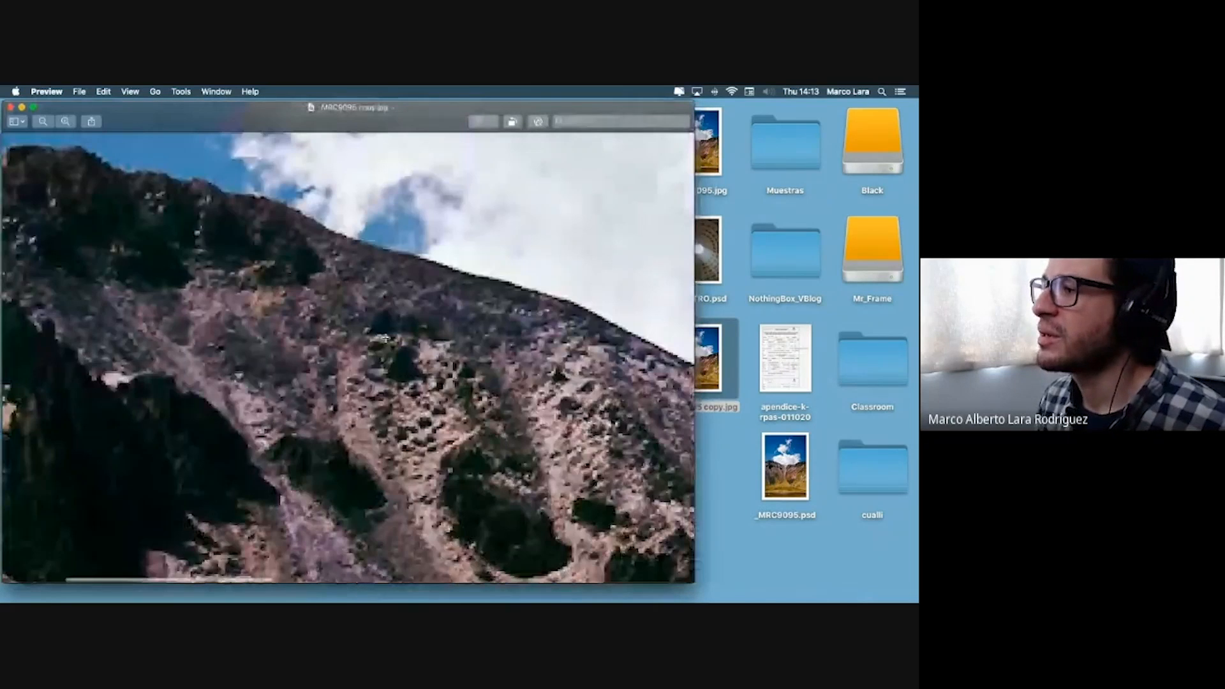
scroll(385, 338, up, 5)
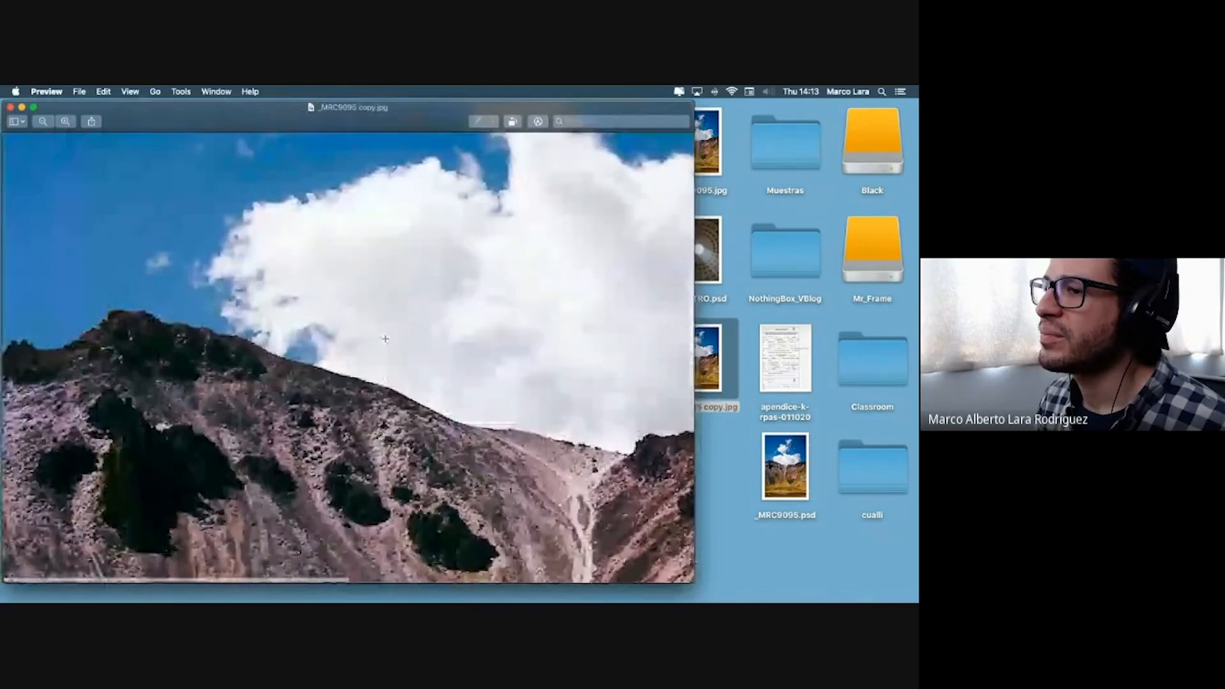
key(super+minus)
key(super+minus)
key(super+minus)
key(super+minus)
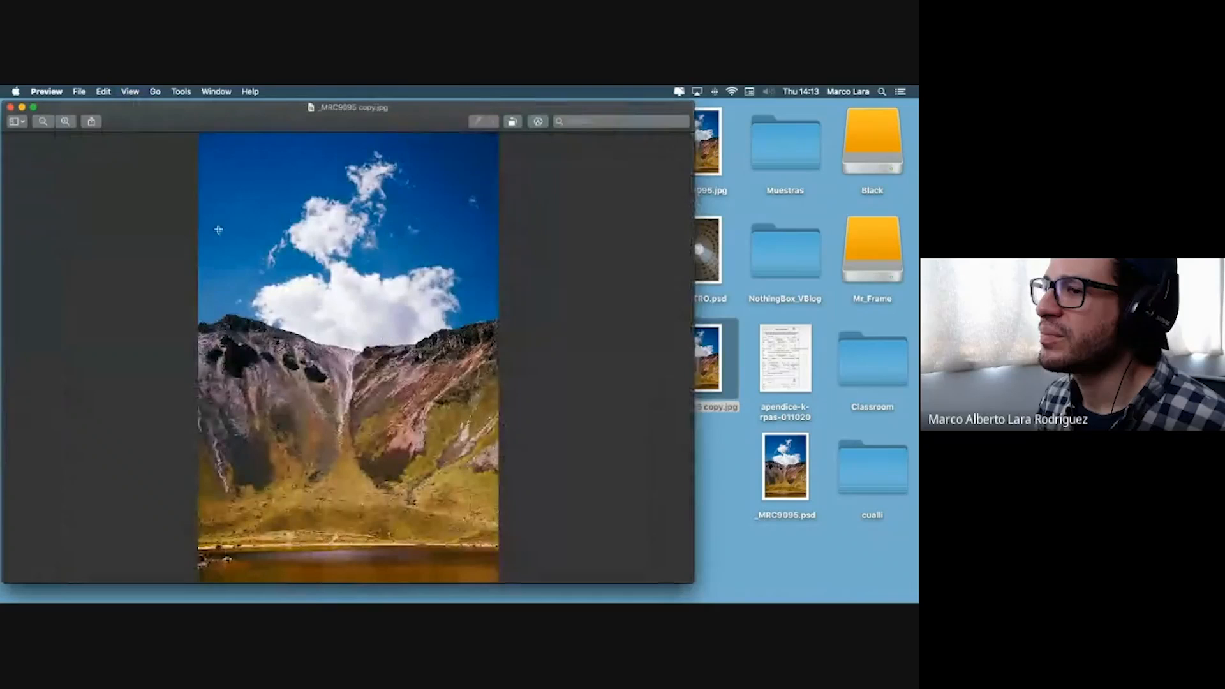